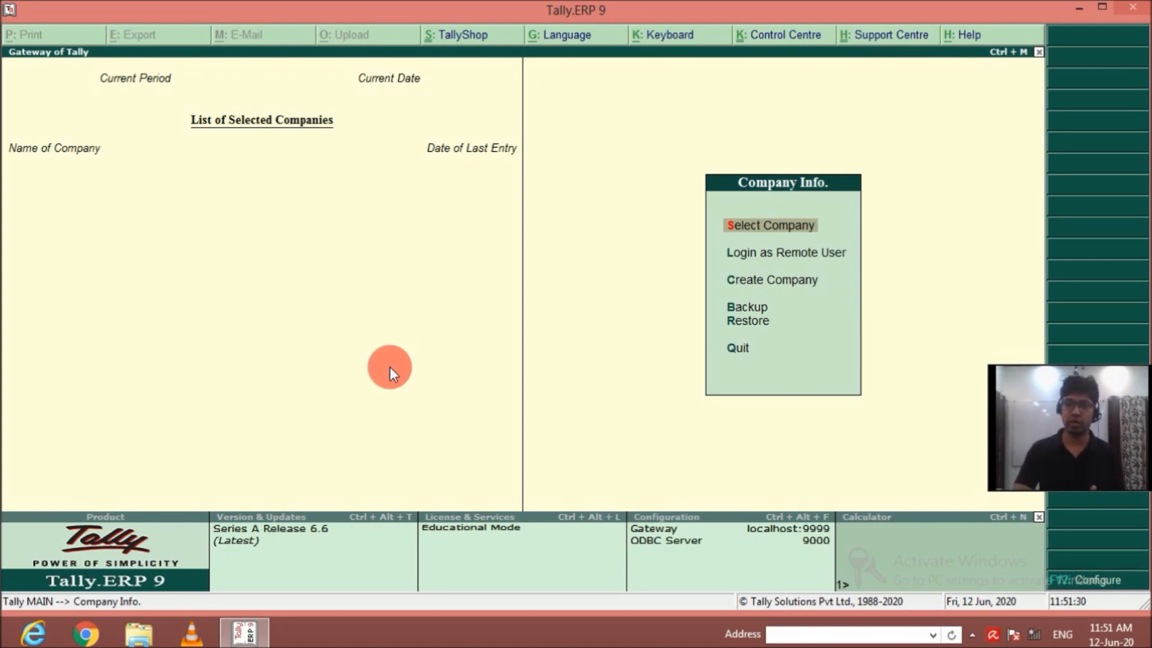
Start creating a company named "M\s Cheap Computers", keeping the same mailing name, a blank address and India as the country.
{"action": "key", "text": "Down"}
{"action": "key", "text": "Down"}
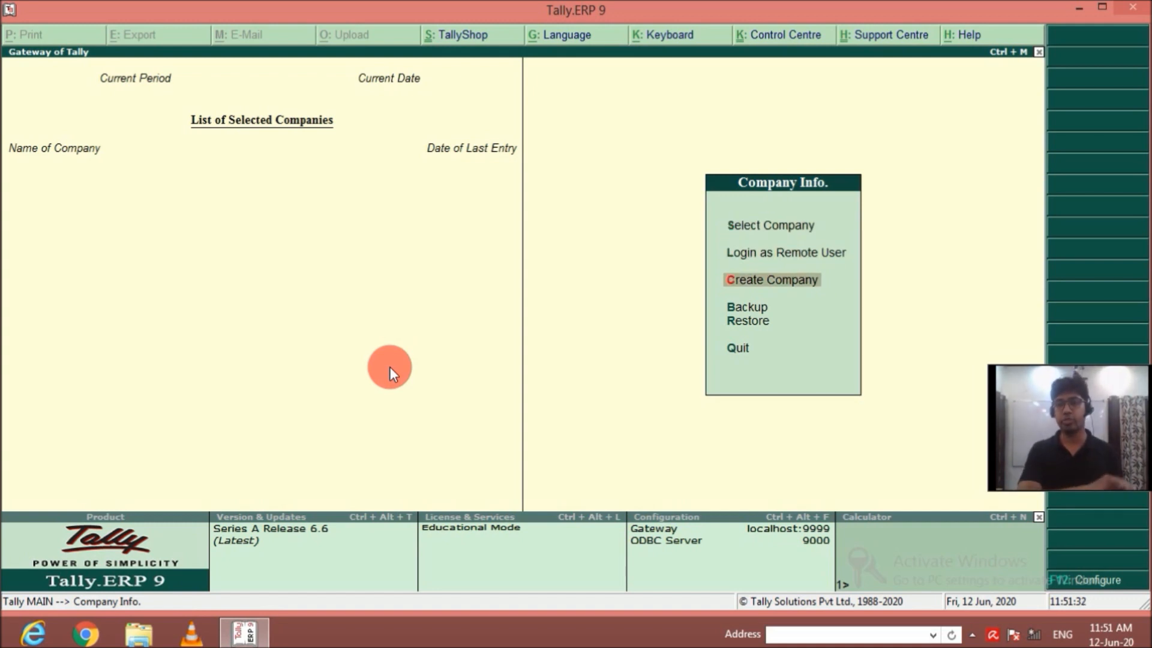
{"action": "key", "text": "Return"}
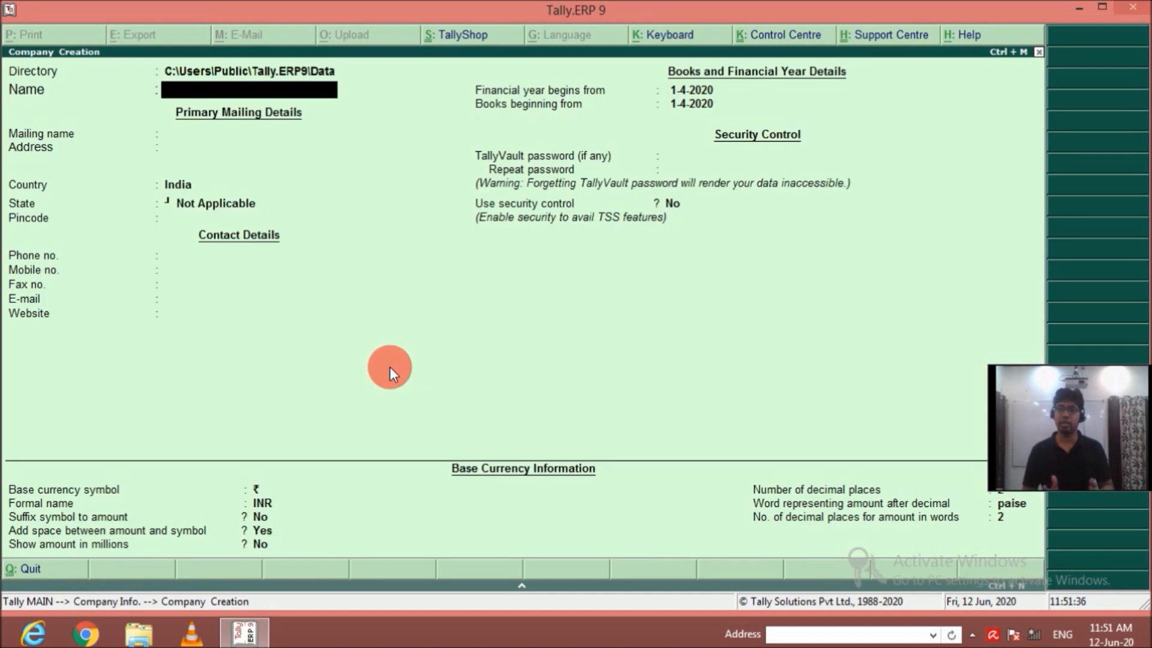
{"action": "type", "text": "M"}
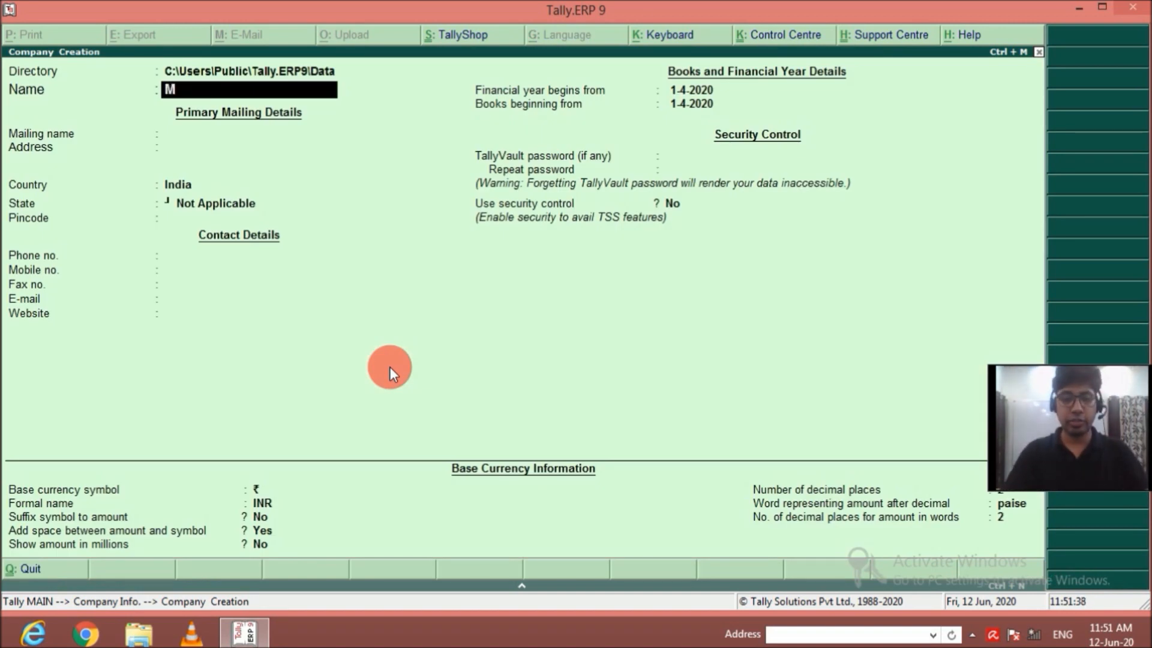
{"action": "type", "text": "\\s Cheap"}
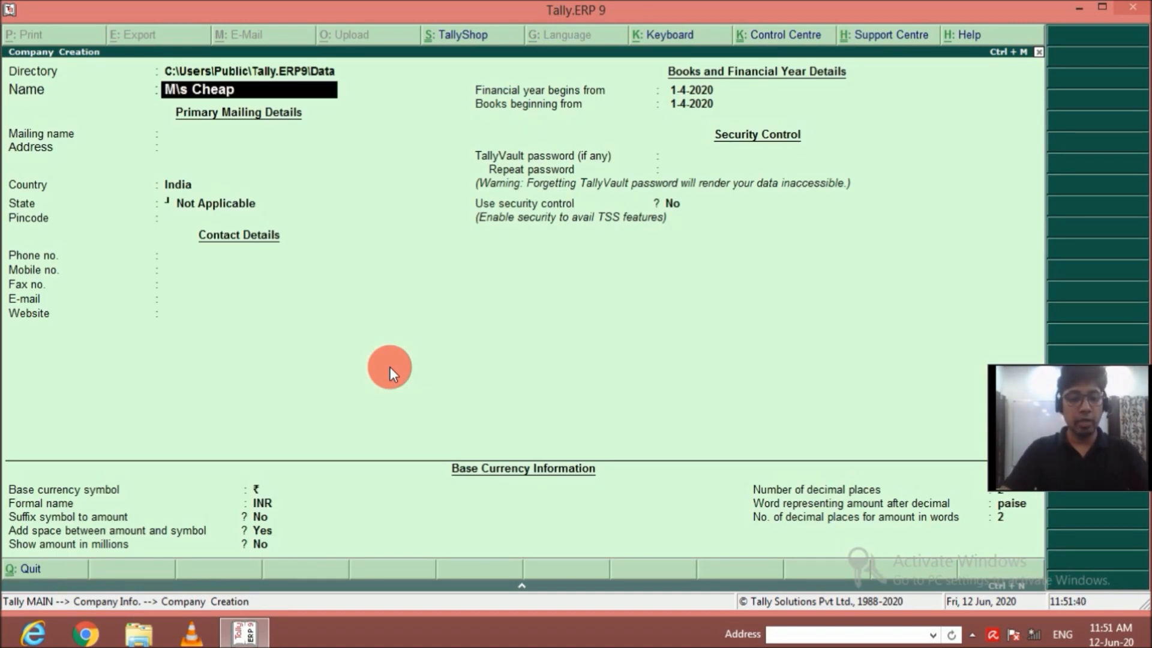
{"action": "type", "text": " Computers"}
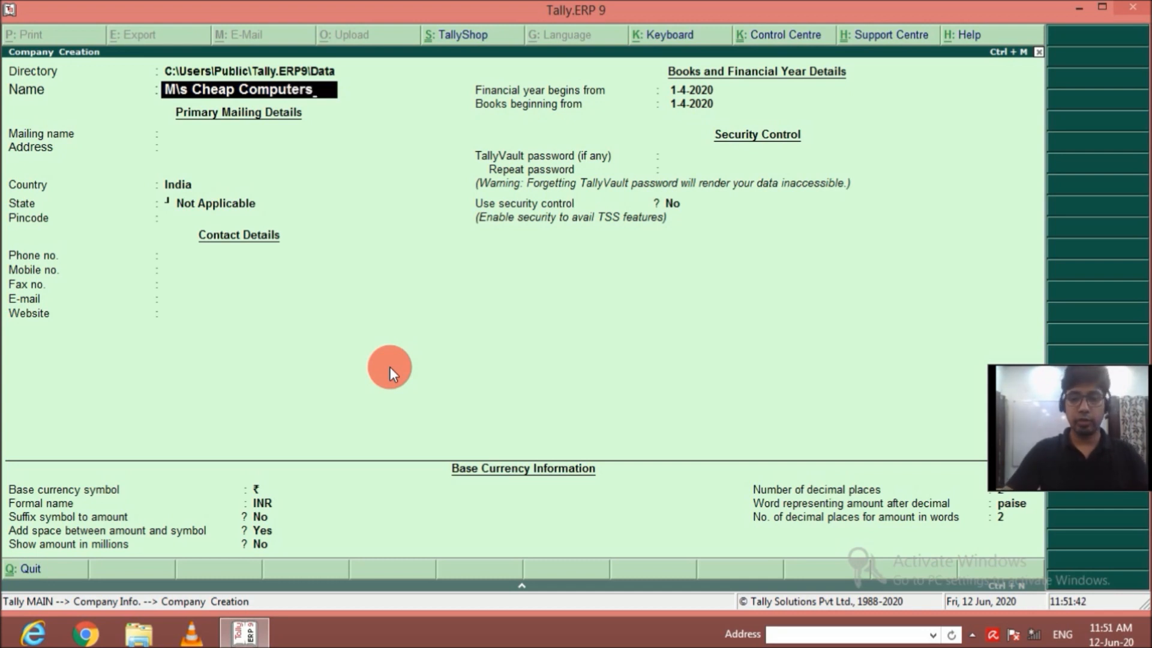
{"action": "key", "text": "Return"}
{"action": "key", "text": "Return"}
{"action": "key", "text": "Return"}
{"action": "key", "text": "Return"}
Set the company's state to Delhi and leave the pincode and contact details blank.
{"action": "type", "text": "D"}
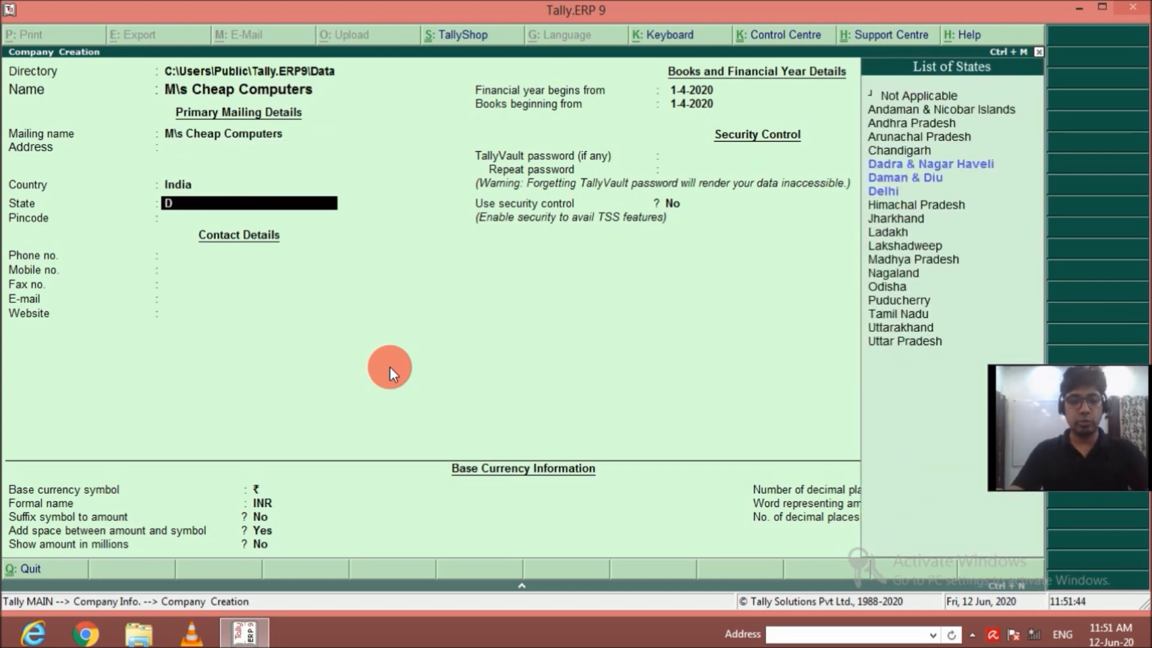
{"action": "type", "text": "e"}
{"action": "key", "text": "Return"}
{"action": "key", "text": "Return"}
{"action": "key", "text": "Return"}
{"action": "key", "text": "Return"}
{"action": "key", "text": "Return"}
{"action": "key", "text": "Return"}
{"action": "key", "text": "Return"}
{"action": "key", "text": "Return"}
Set the financial year and books to begin from 1-4-2019, keep the remaining defaults and save the new company.
{"action": "key", "text": "BackSpace"}
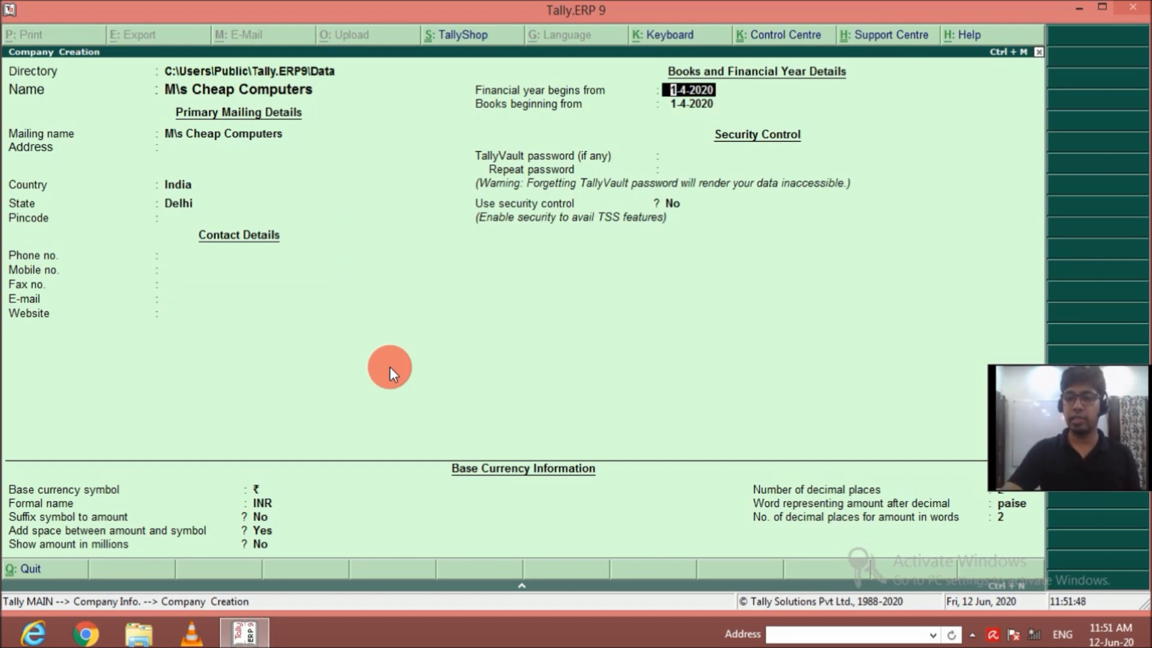
{"action": "type", "text": "1-4-2019"}
{"action": "key", "text": "Return"}
{"action": "key", "text": "Return"}
{"action": "key", "text": "Return"}
{"action": "key", "text": "Return"}
{"action": "key", "text": "Return"}
{"action": "key", "text": "Return"}
{"action": "key", "text": "Return"}
{"action": "key", "text": "Return"}
{"action": "key", "text": "Return"}
{"action": "key", "text": "Return"}
{"action": "key", "text": "Return"}
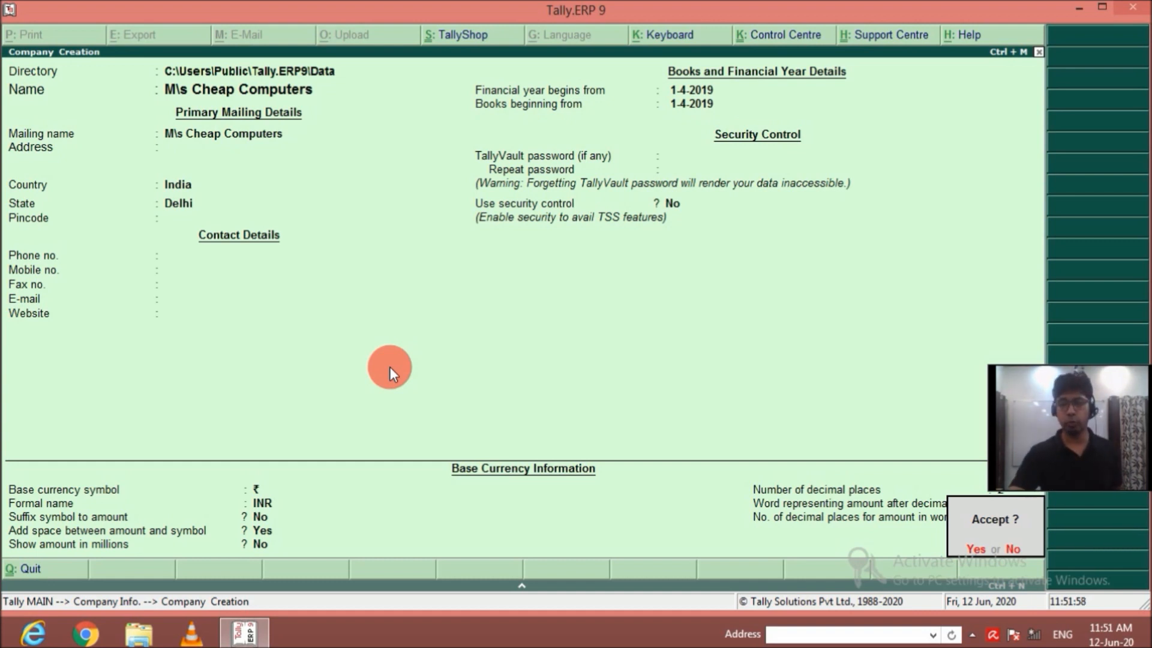
{"action": "key", "text": "Return"}
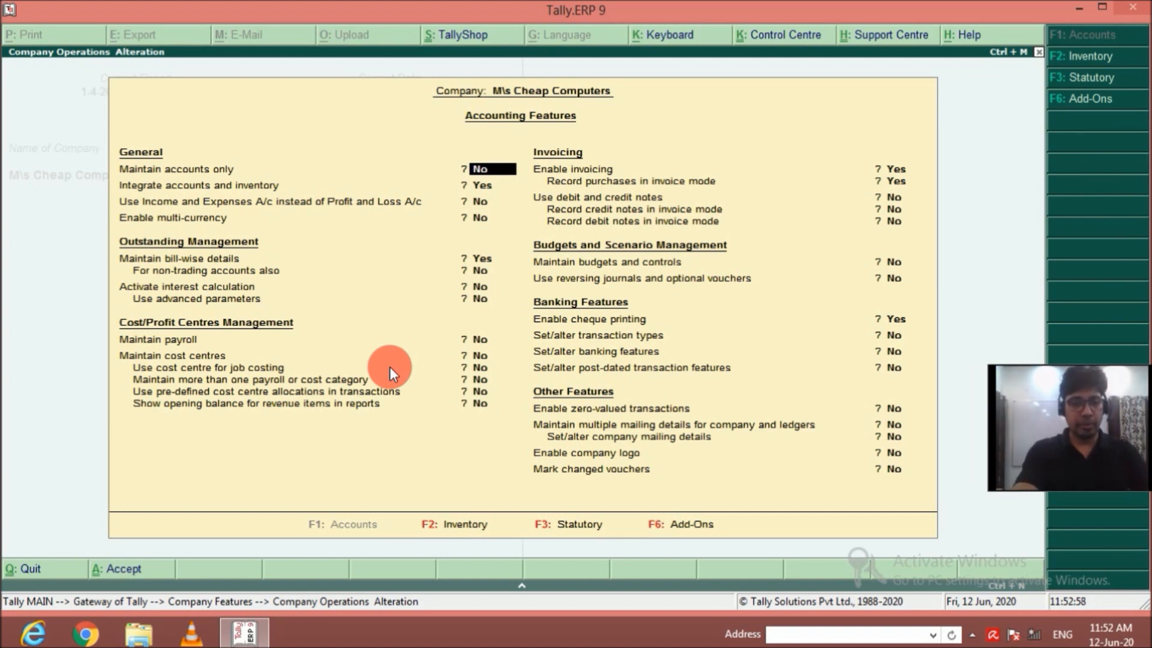
Enable multiple godowns and stock categories in the company's inventory features.
{"action": "key", "text": "F2"}
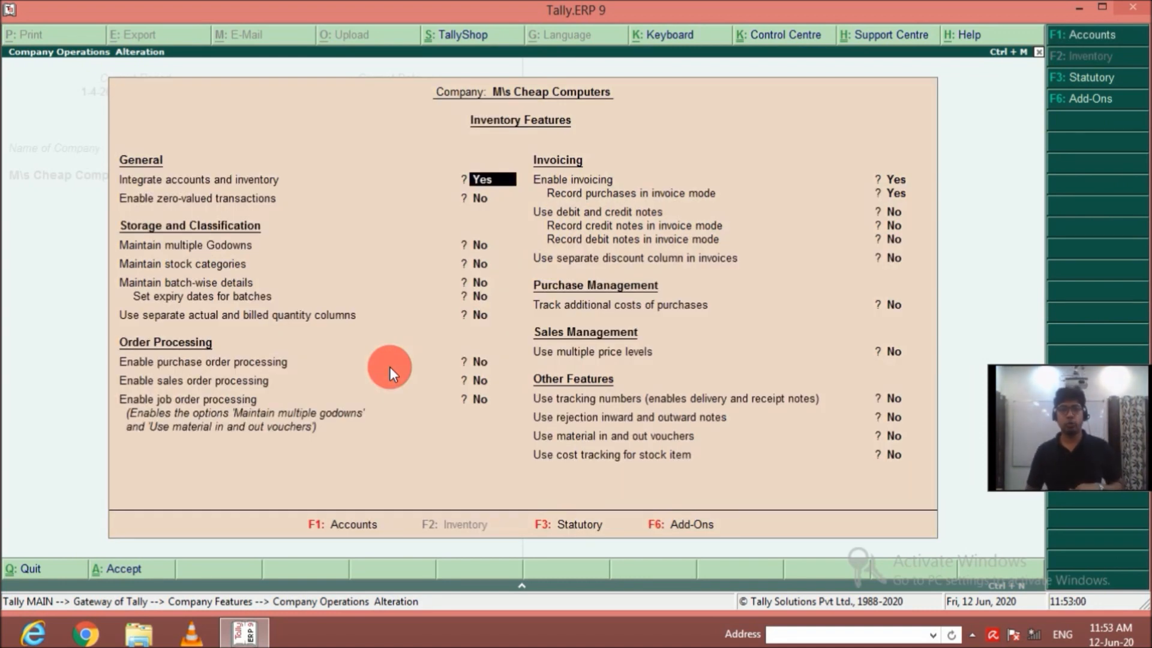
{"action": "key", "text": "Return"}
{"action": "key", "text": "Return"}
{"action": "type", "text": "y"}
{"action": "key", "text": "Return"}
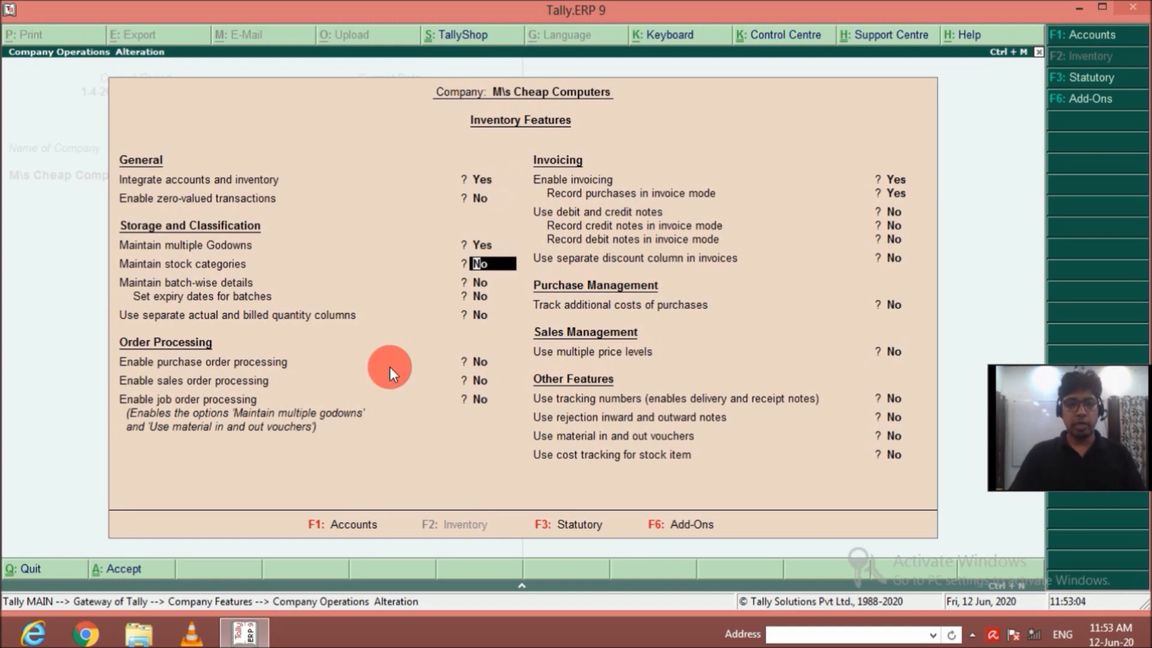
{"action": "type", "text": "y"}
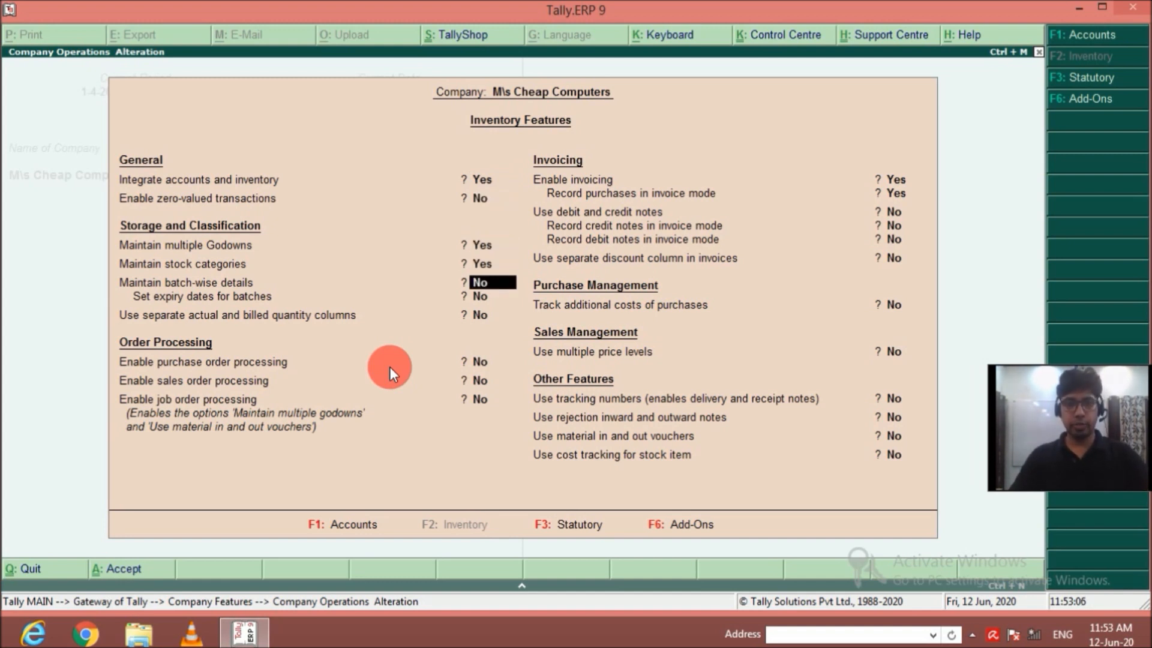
Enable sales order processing in the inventory features, leaving batch-wise details and purchase order processing off.
{"action": "key", "text": "Return"}
{"action": "key", "text": "Return"}
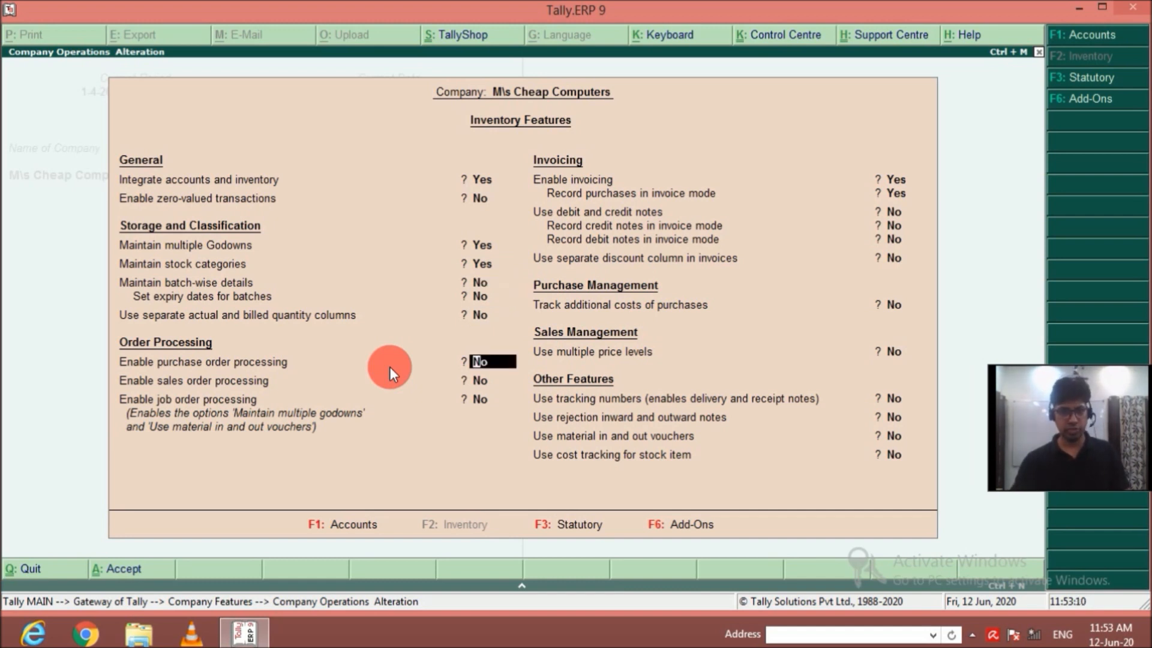
{"action": "key", "text": "Return"}
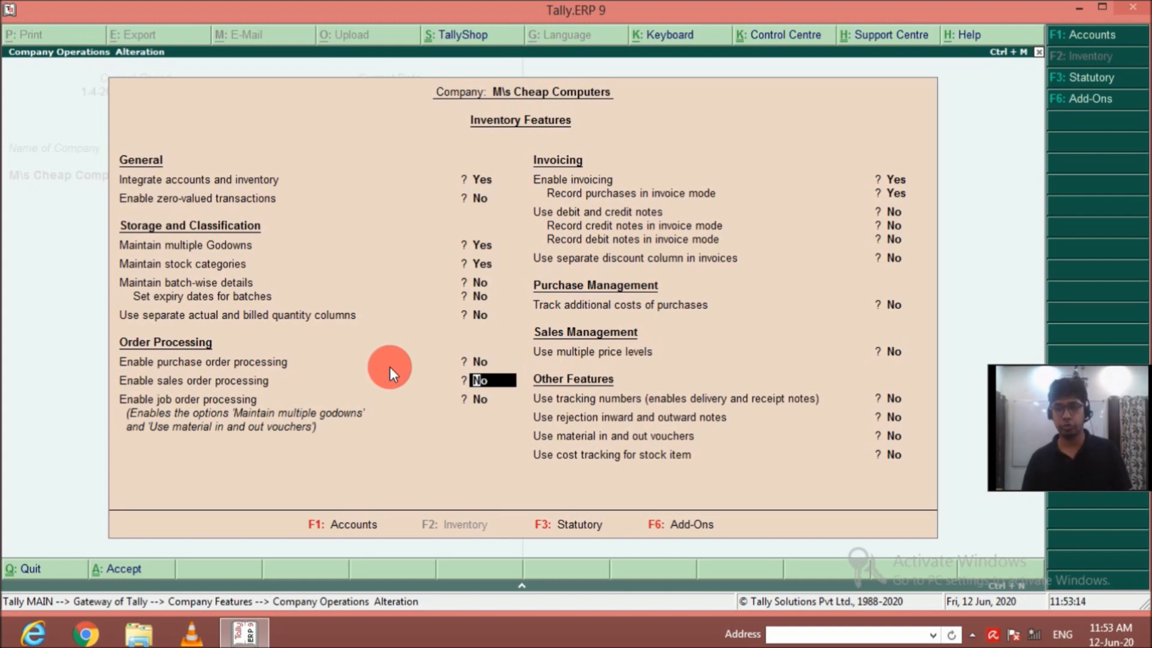
{"action": "type", "text": "y"}
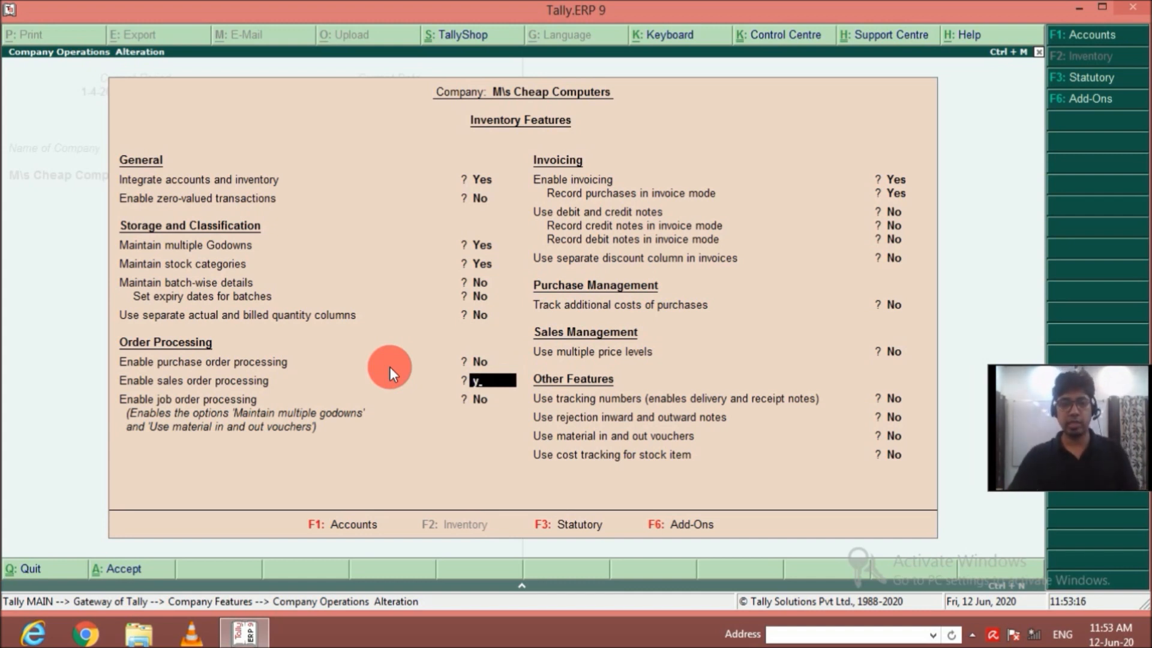
{"action": "key", "text": "Return"}
{"action": "key", "text": "Return"}
{"action": "key", "text": "Return"}
{"action": "key", "text": "Return"}
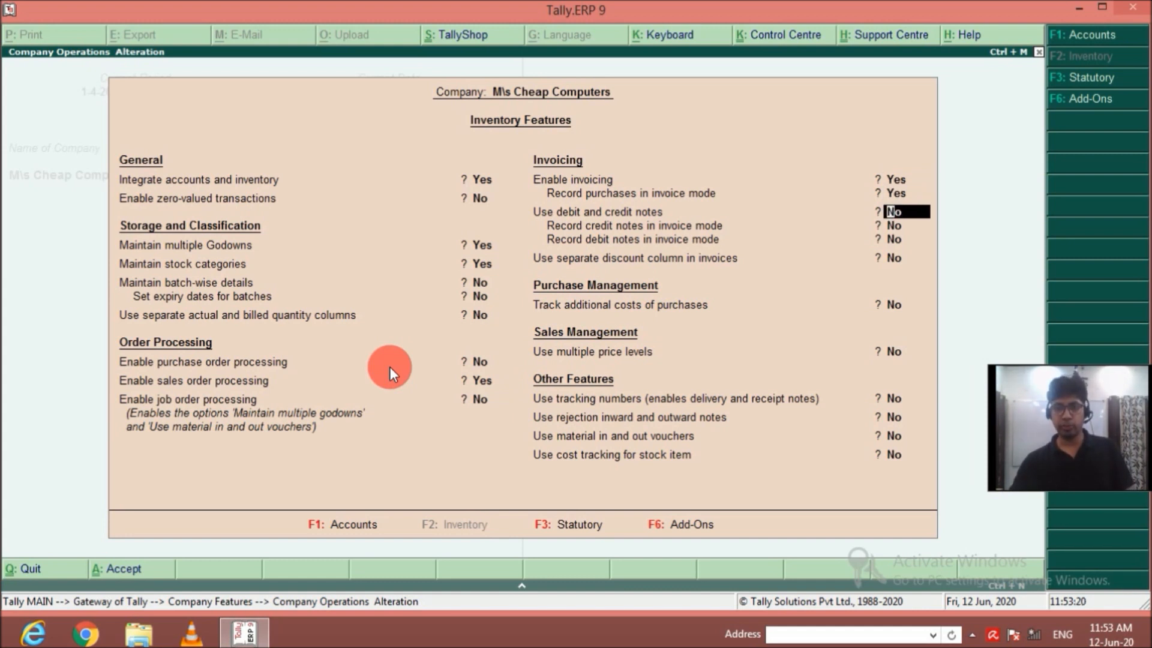
Enable tracking numbers for delivery and receipt notes, save the inventory features and return to the Gateway of Tally.
{"action": "key", "text": "Return"}
{"action": "key", "text": "Return"}
{"action": "key", "text": "Return"}
{"action": "key", "text": "Return"}
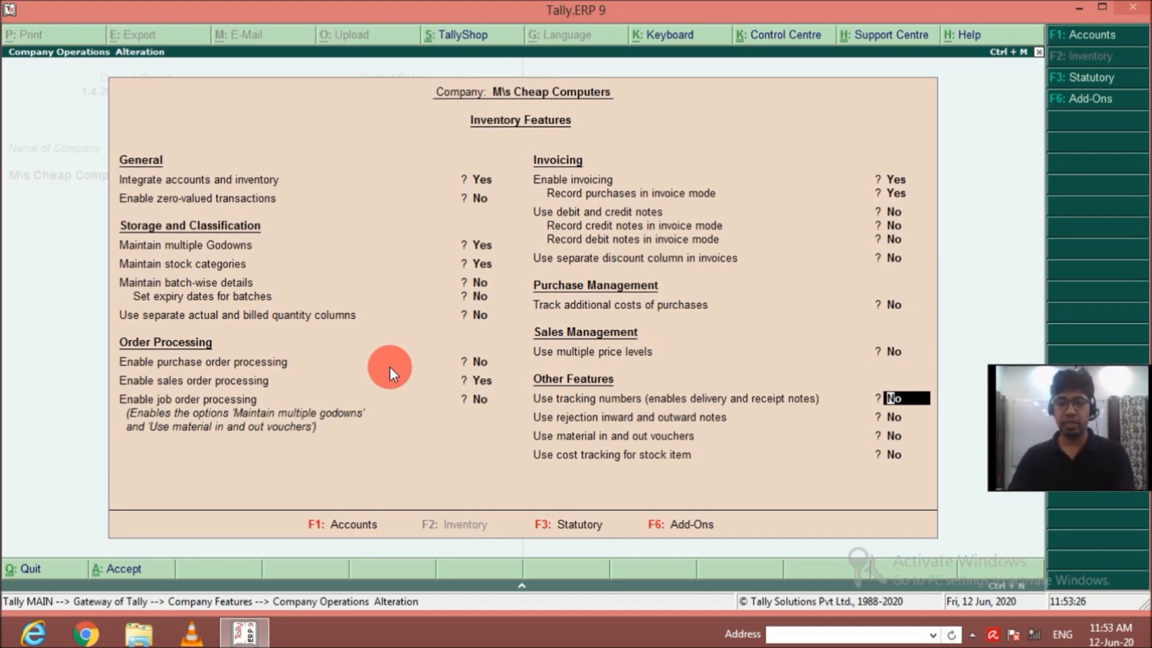
{"action": "type", "text": "y"}
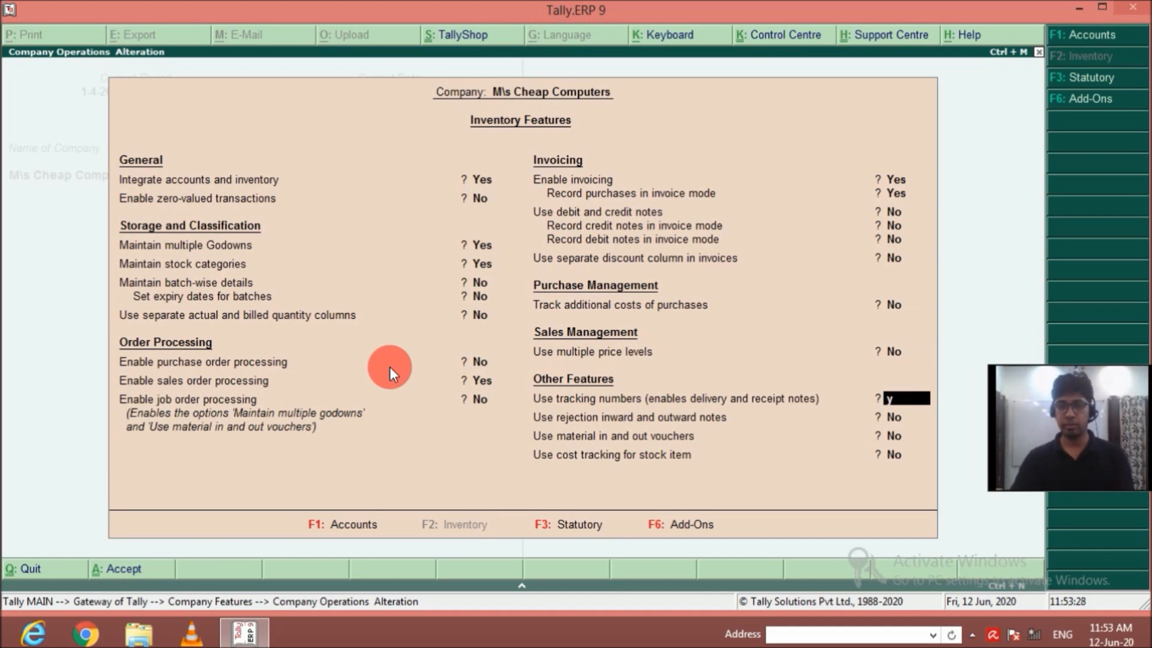
{"action": "key", "text": "Return"}
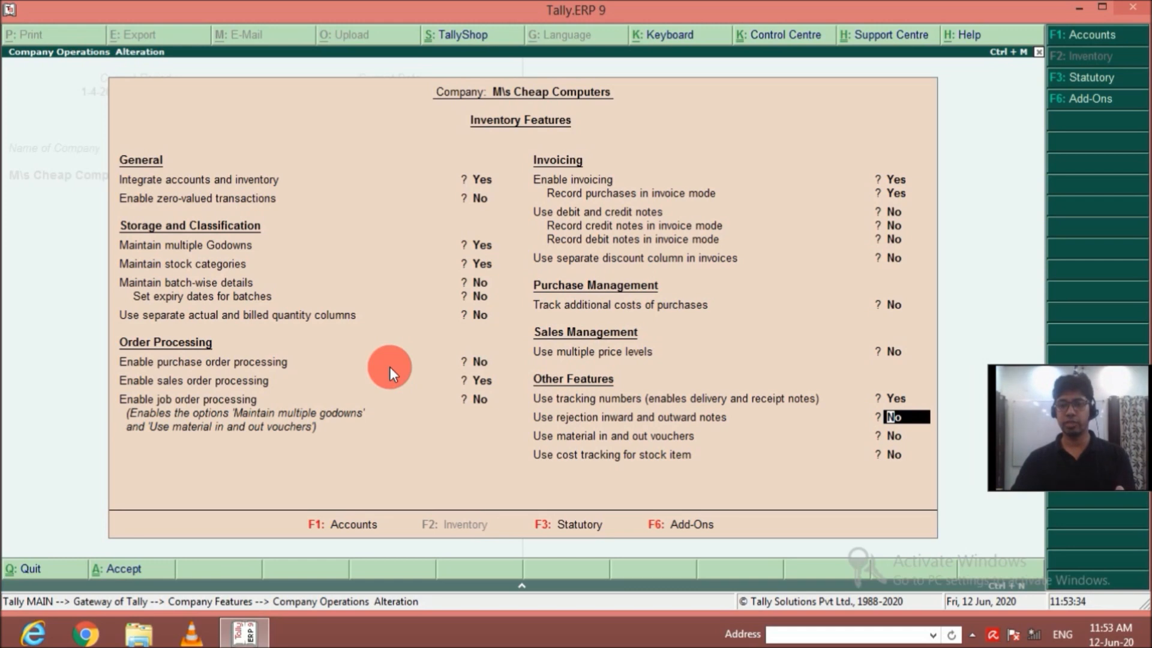
{"action": "key", "text": "Return"}
{"action": "key", "text": "Return"}
{"action": "key", "text": "Return"}
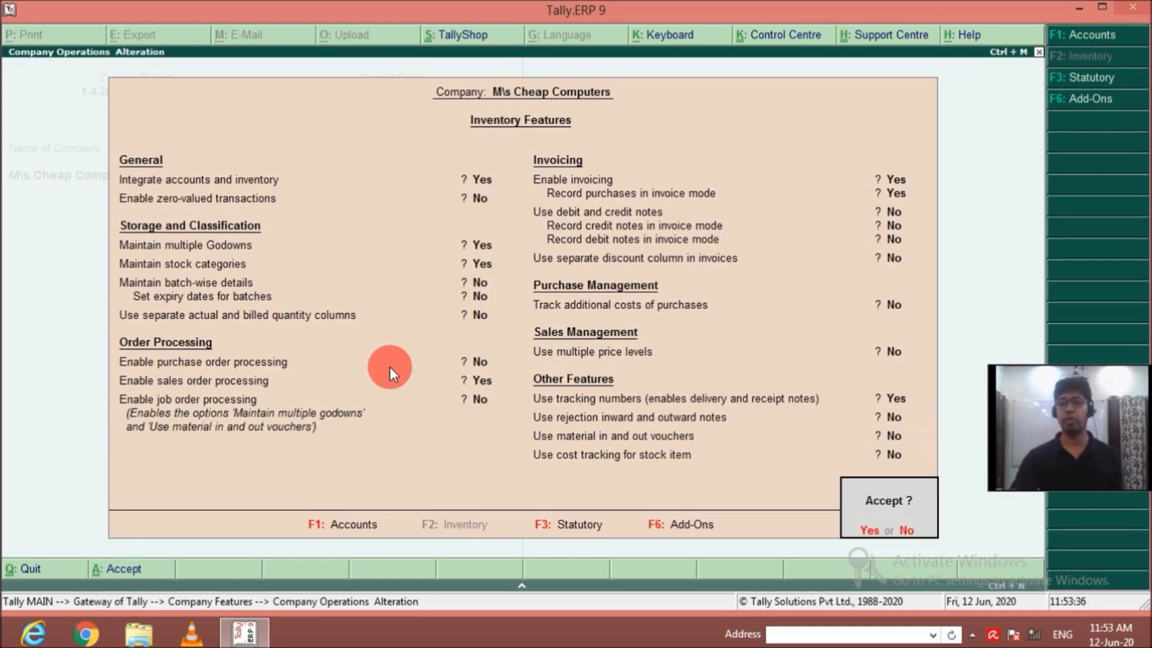
{"action": "key", "text": "Return"}
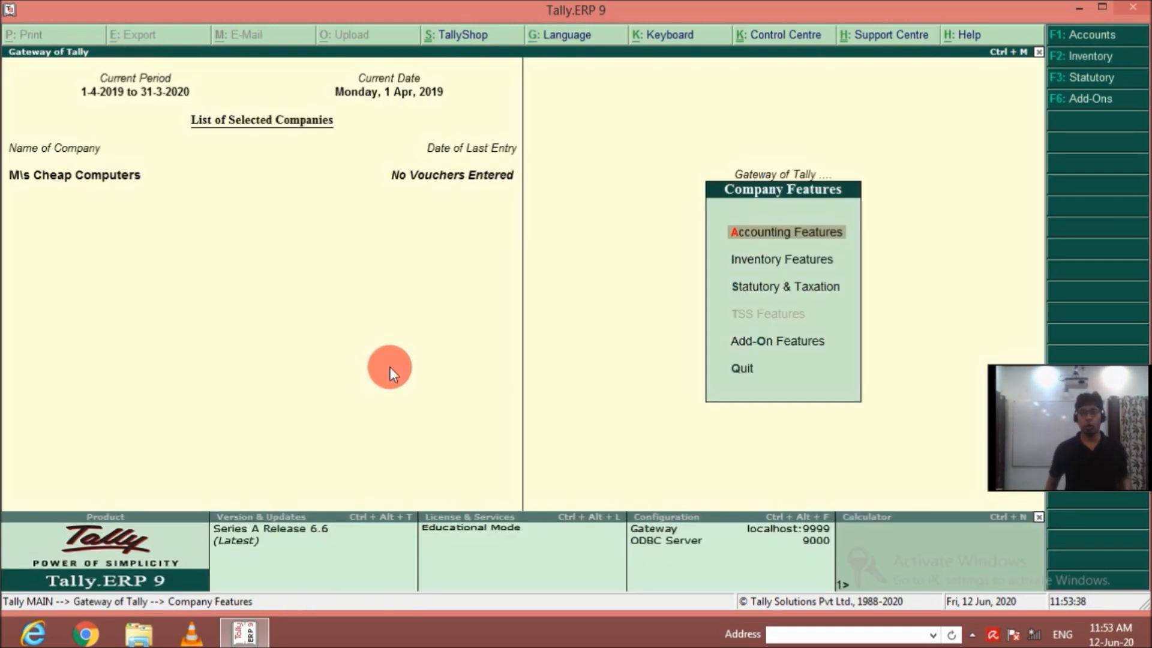
{"action": "key", "text": "Escape"}
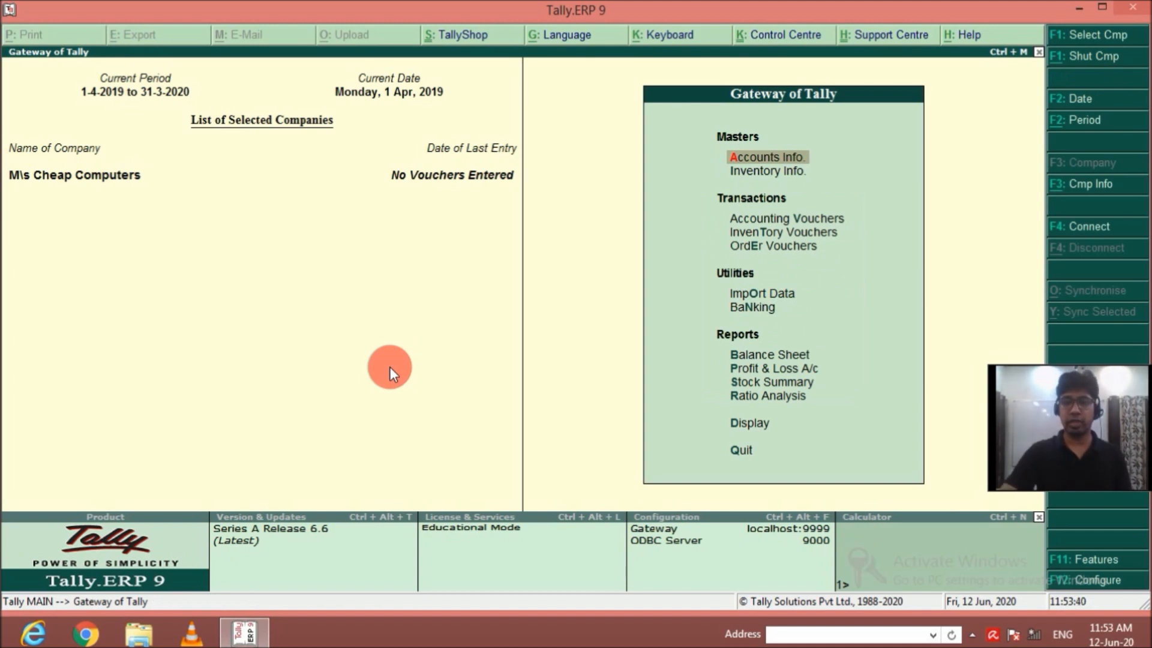
{"action": "key", "text": "i"}
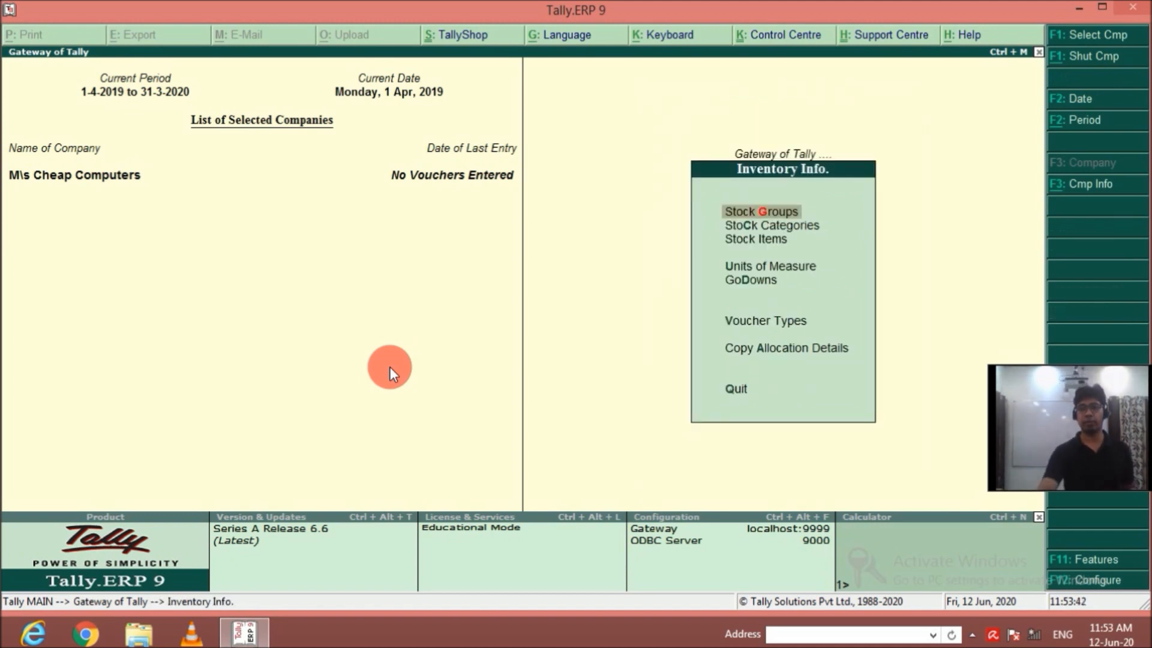
{"action": "key", "text": "Down"}
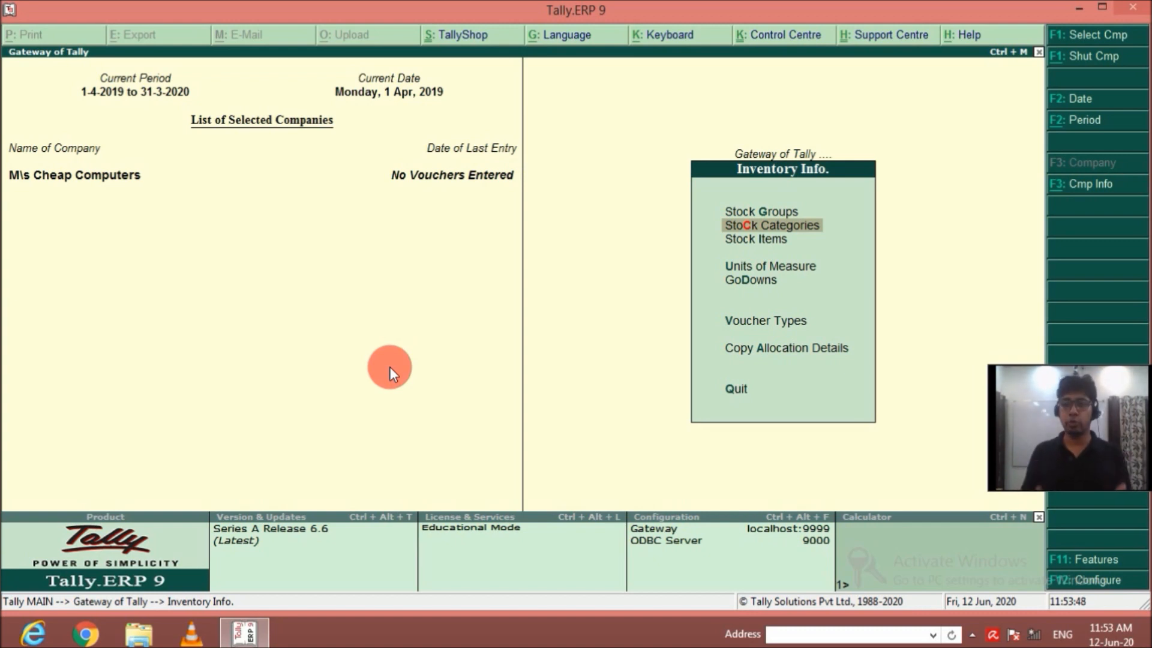
{"action": "key", "text": "Down"}
{"action": "key", "text": "Down"}
{"action": "key", "text": "Down"}
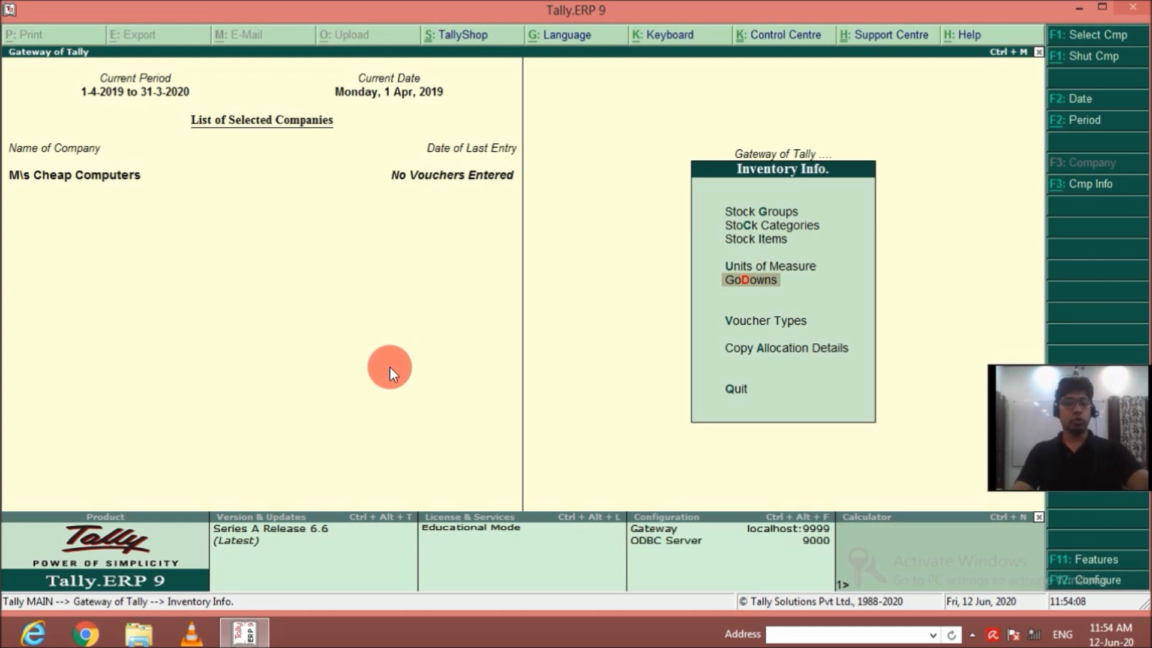
{"action": "key", "text": "Escape"}
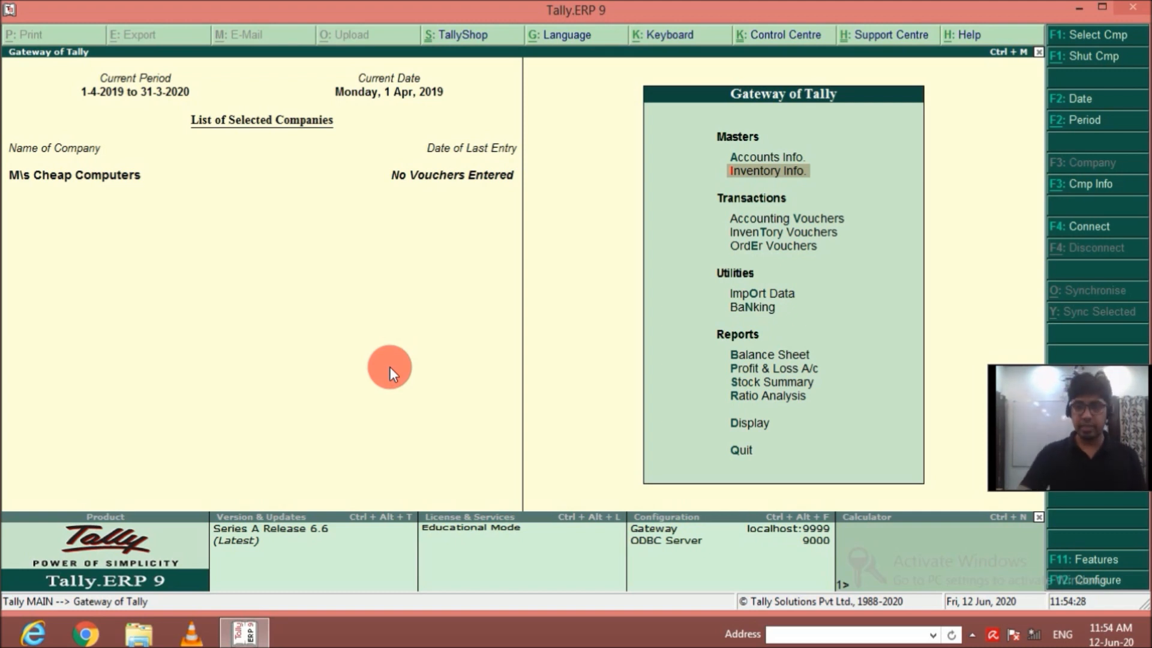
Create a single stock group named HP under Primary, without adding item quantities.
{"action": "key", "text": "Return"}
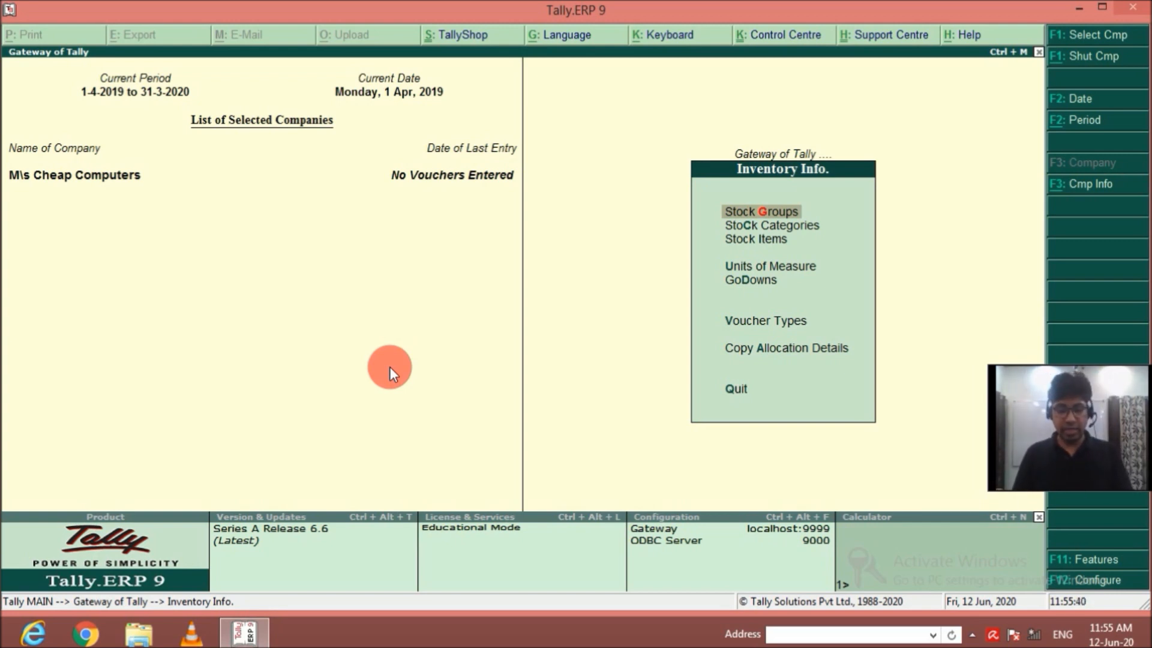
{"action": "key", "text": "Return"}
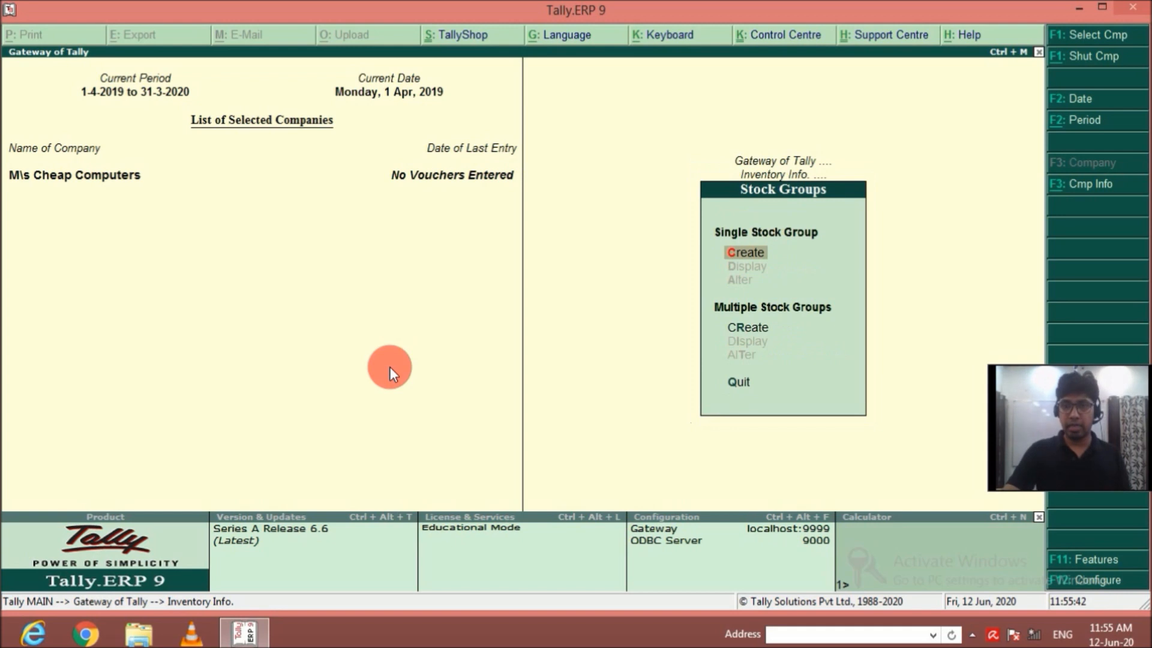
{"action": "key", "text": "Return"}
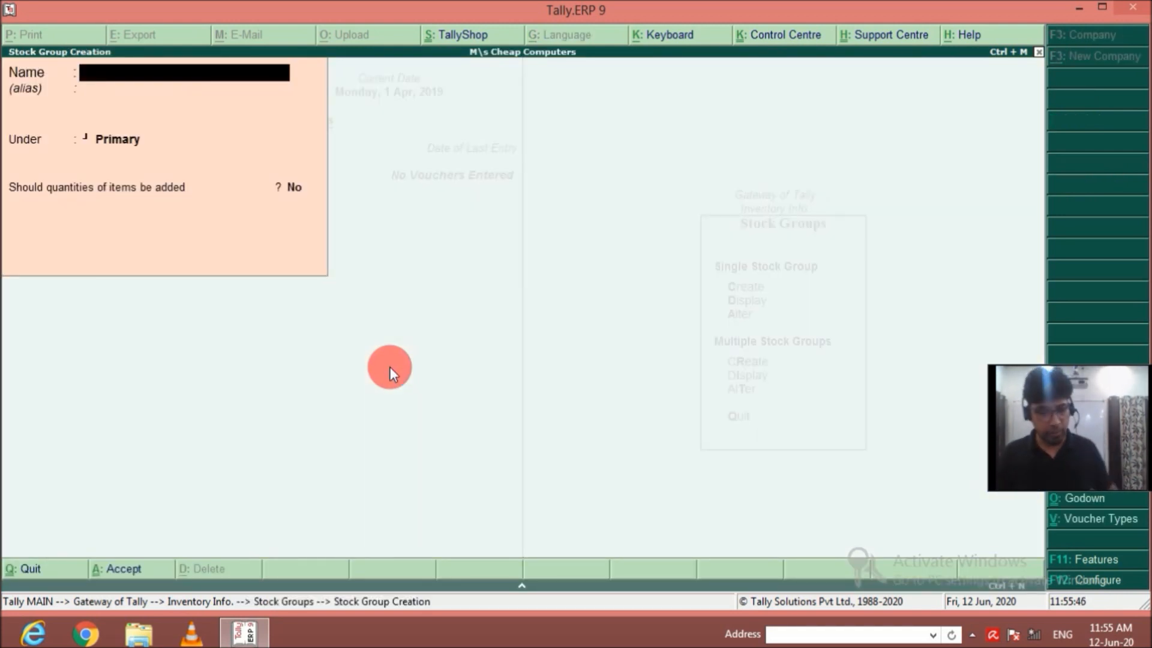
{"action": "type", "text": "HP"}
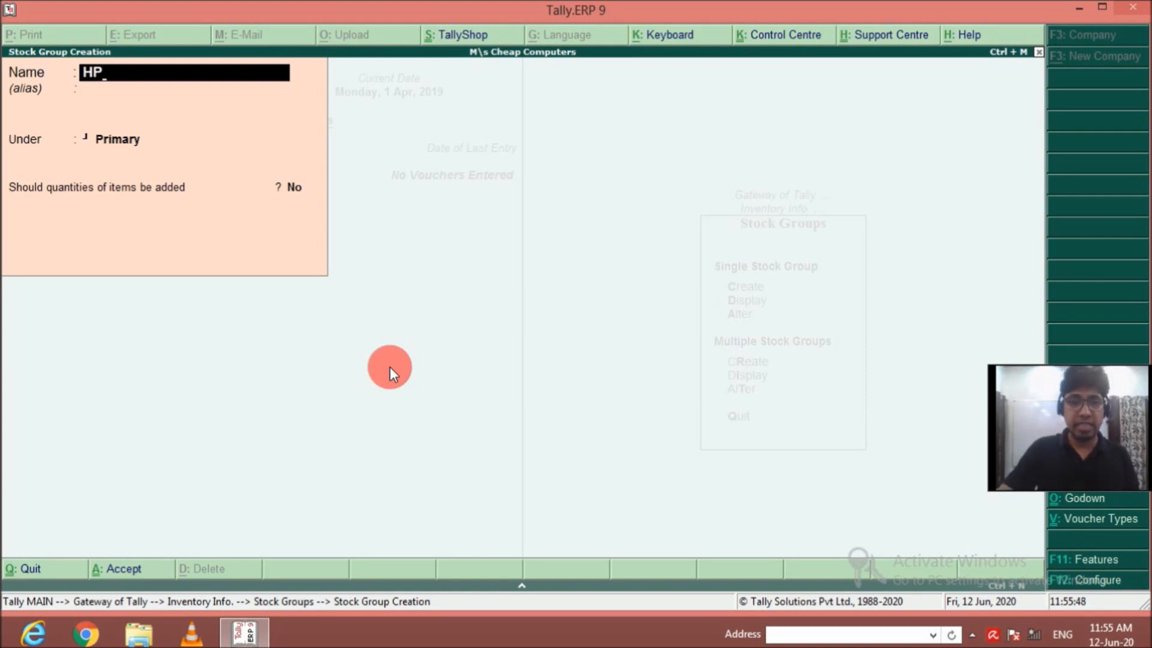
{"action": "key", "text": "Return"}
{"action": "key", "text": "Return"}
{"action": "key", "text": "Return"}
{"action": "key", "text": "Return"}
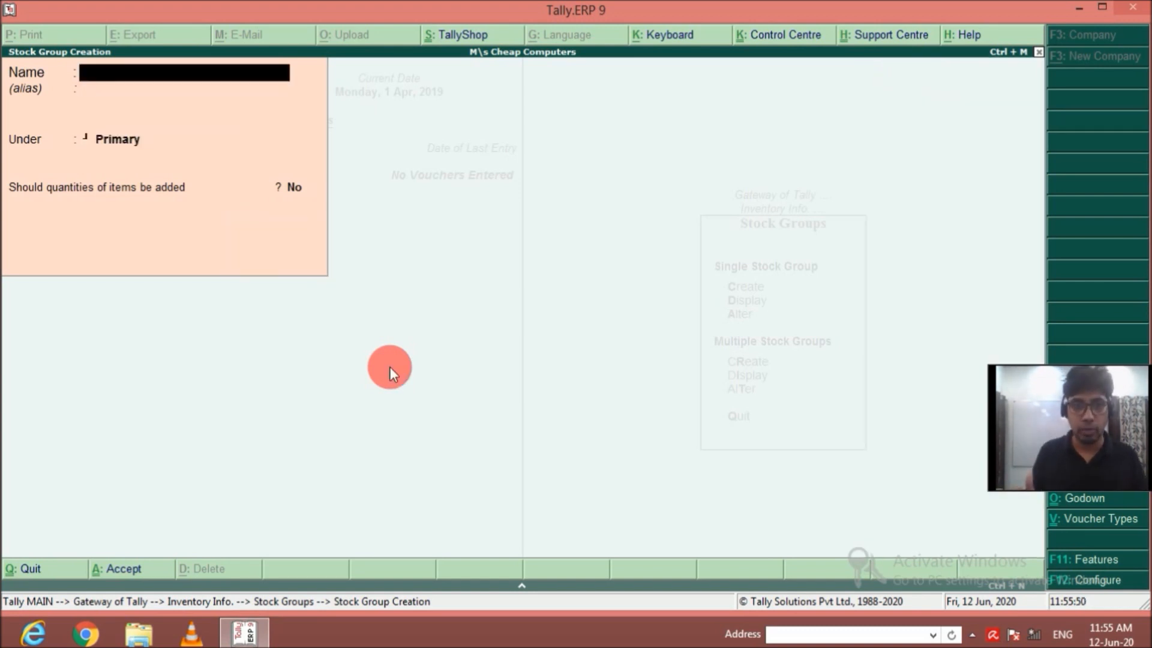
Create a stock group named Lenovo with the default settings.
{"action": "type", "text": "Lenovo"}
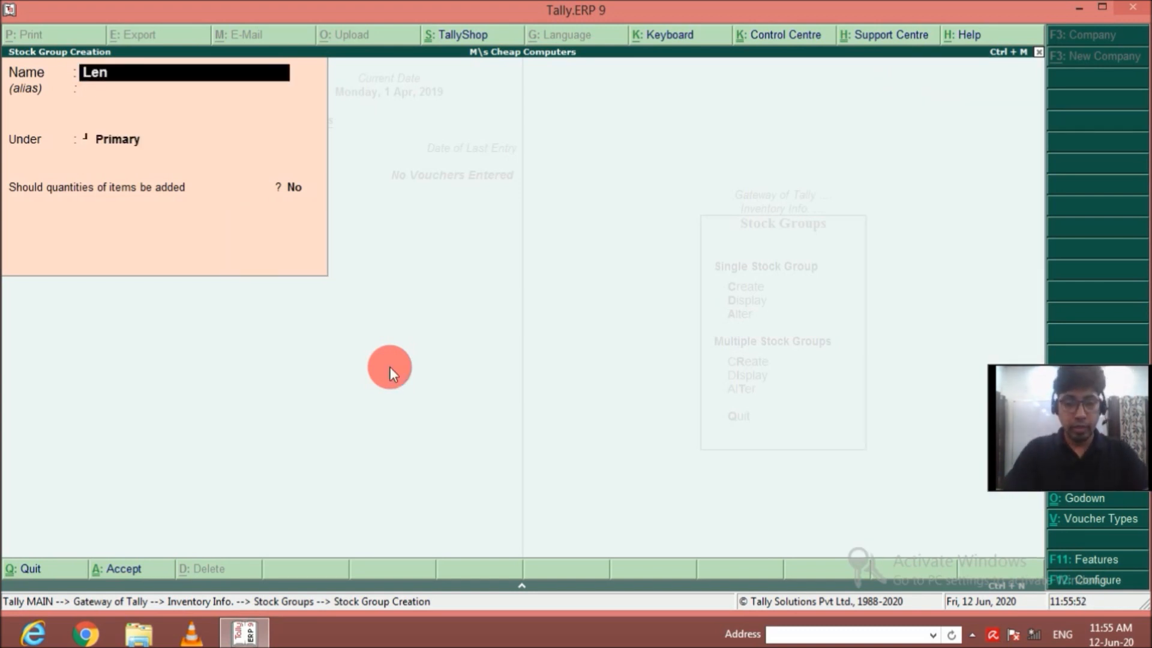
{"action": "key", "text": "Return"}
{"action": "key", "text": "Return"}
{"action": "key", "text": "Return"}
{"action": "key", "text": "Return"}
Create a stock group named Samsung under Primary, with no alias and item quantities not added.
{"action": "key", "text": "Return"}
{"action": "type", "text": "S"}
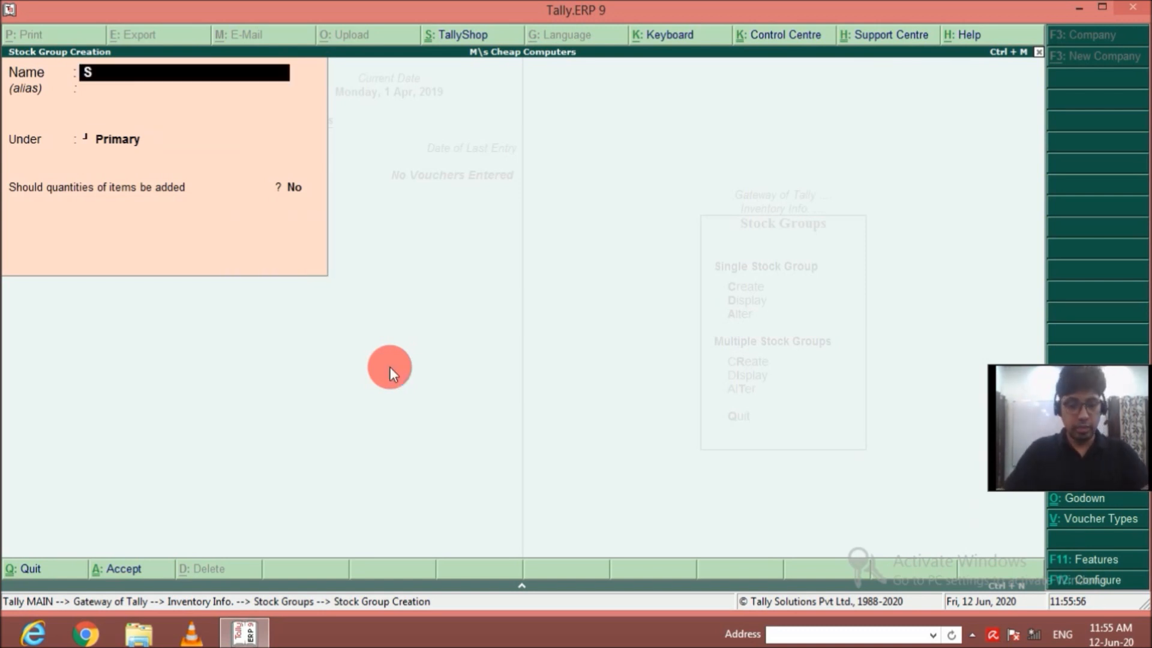
{"action": "type", "text": "amsung"}
{"action": "key", "text": "Return"}
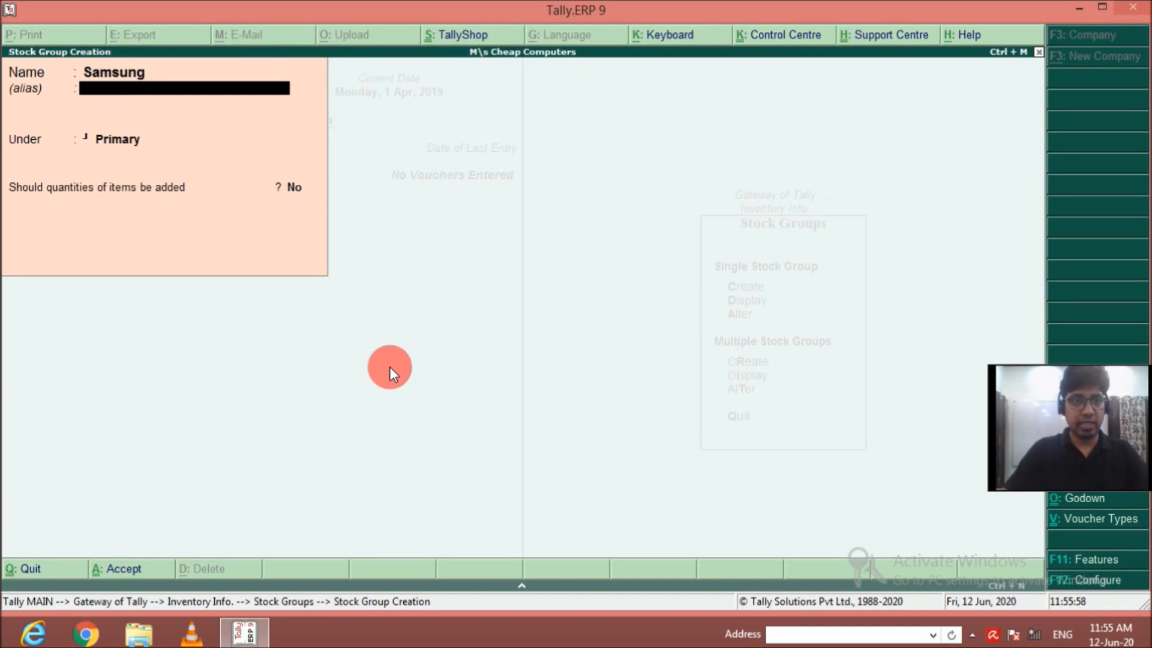
Create a stock group named Acer under Primary, with item quantities not added.
{"action": "key", "text": "Return"}
{"action": "key", "text": "Return"}
{"action": "key", "text": "Return"}
{"action": "key", "text": "Return"}
{"action": "type", "text": "Acer"}
{"action": "key", "text": "Return"}
{"action": "key", "text": "Return"}
{"action": "key", "text": "Return"}
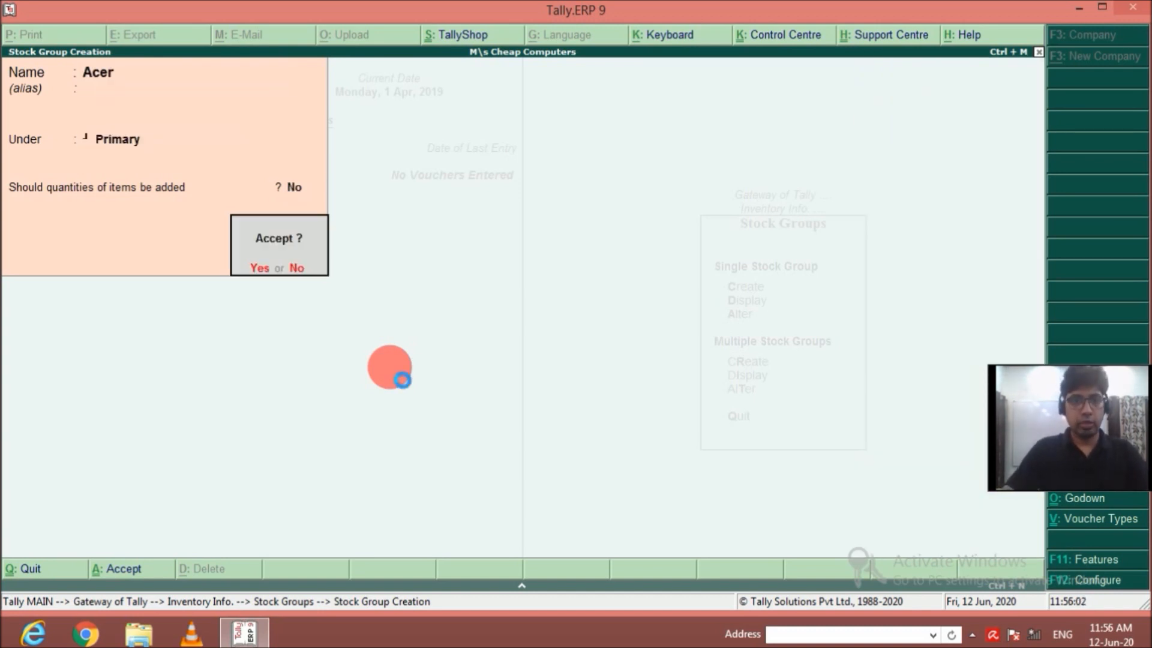
{"action": "key", "text": "Return"}
Create a stock group named Dell under Primary with default settings, and return to the inventory masters.
{"action": "type", "text": "Dell"}
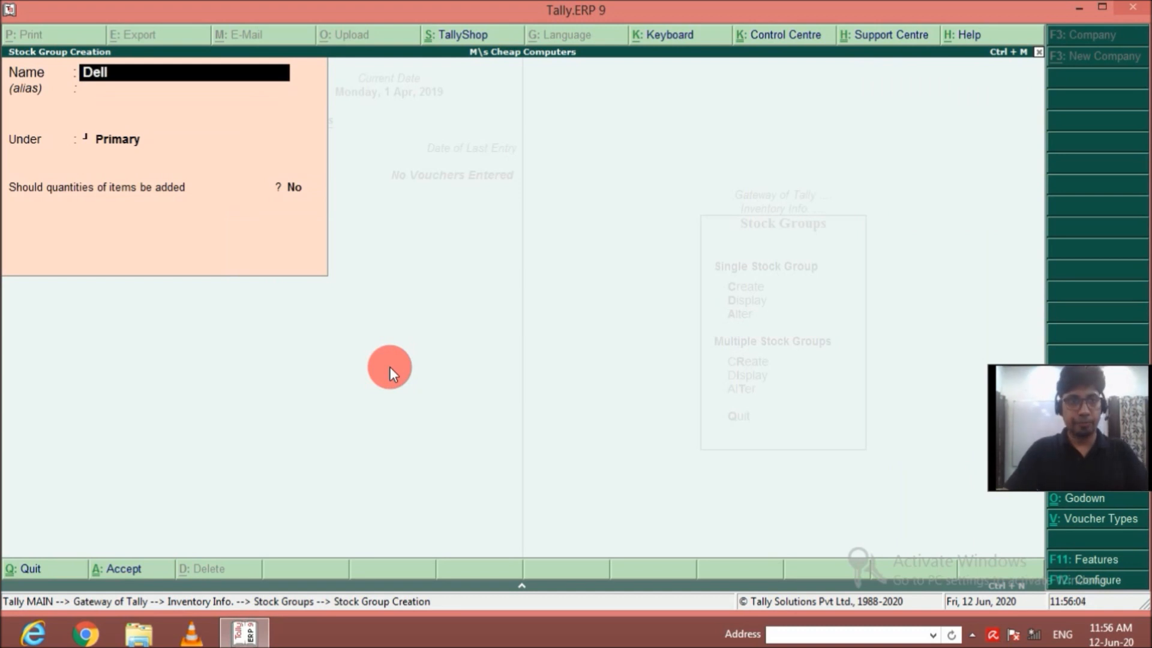
{"action": "key", "text": "Return"}
{"action": "key", "text": "Return"}
{"action": "key", "text": "Return"}
{"action": "key", "text": "Return"}
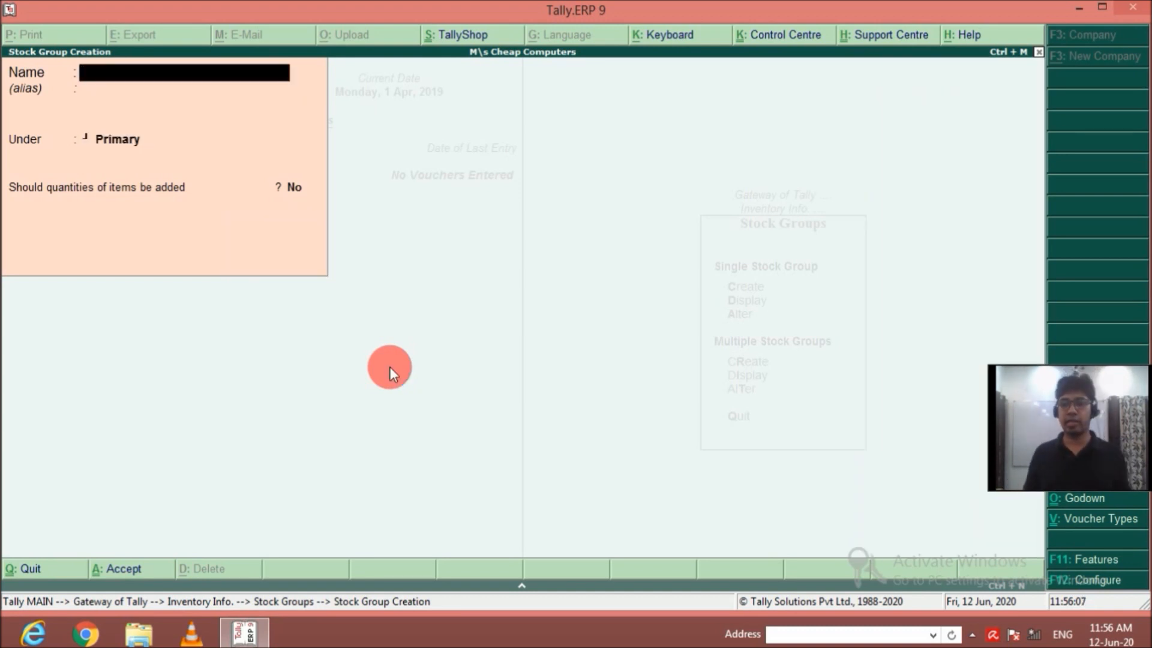
{"action": "key", "text": "Escape"}
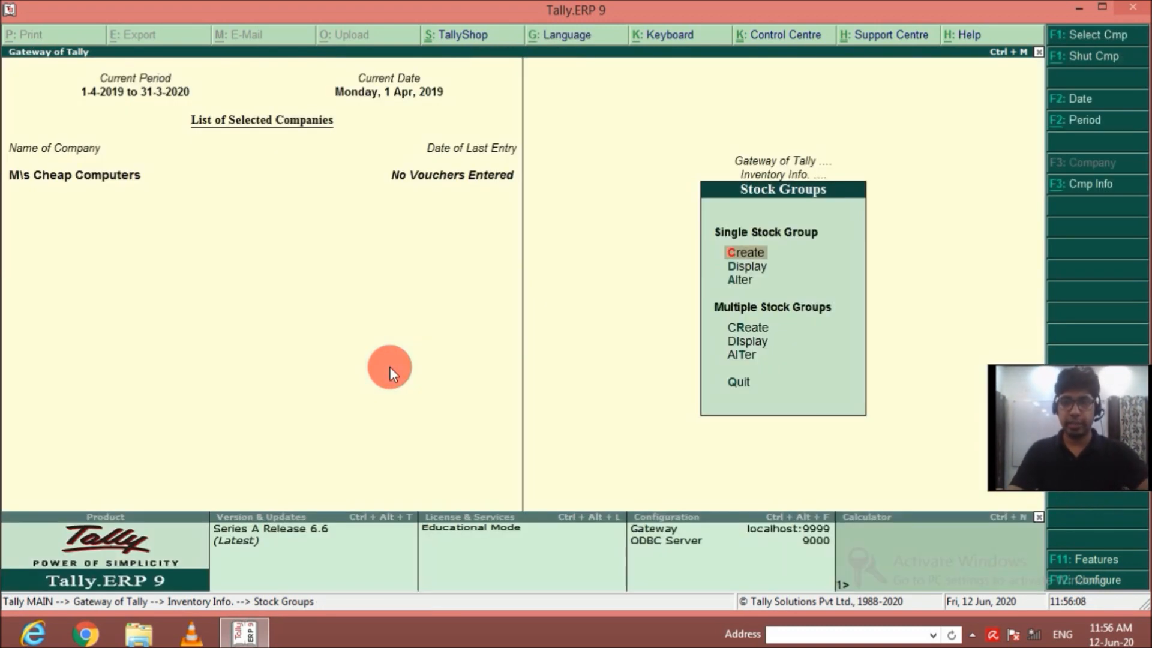
{"action": "key", "text": "Escape"}
Create a single stock category named AMD under Primary, without an alias.
{"action": "key", "text": "Down"}
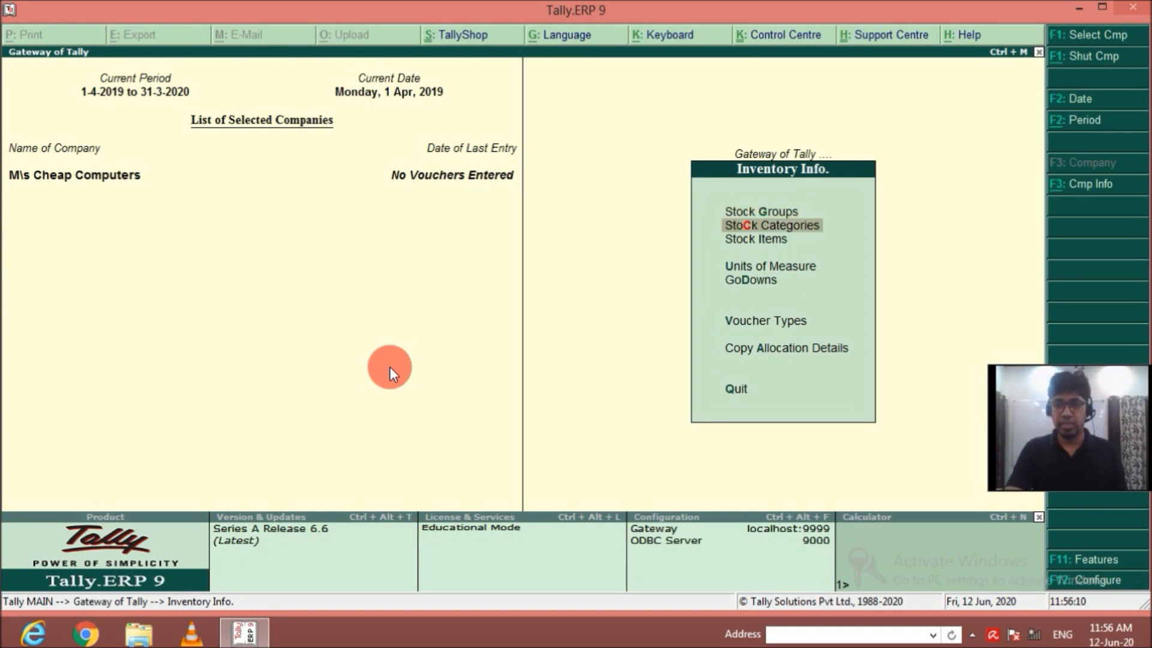
{"action": "key", "text": "Return"}
{"action": "key", "text": "Return"}
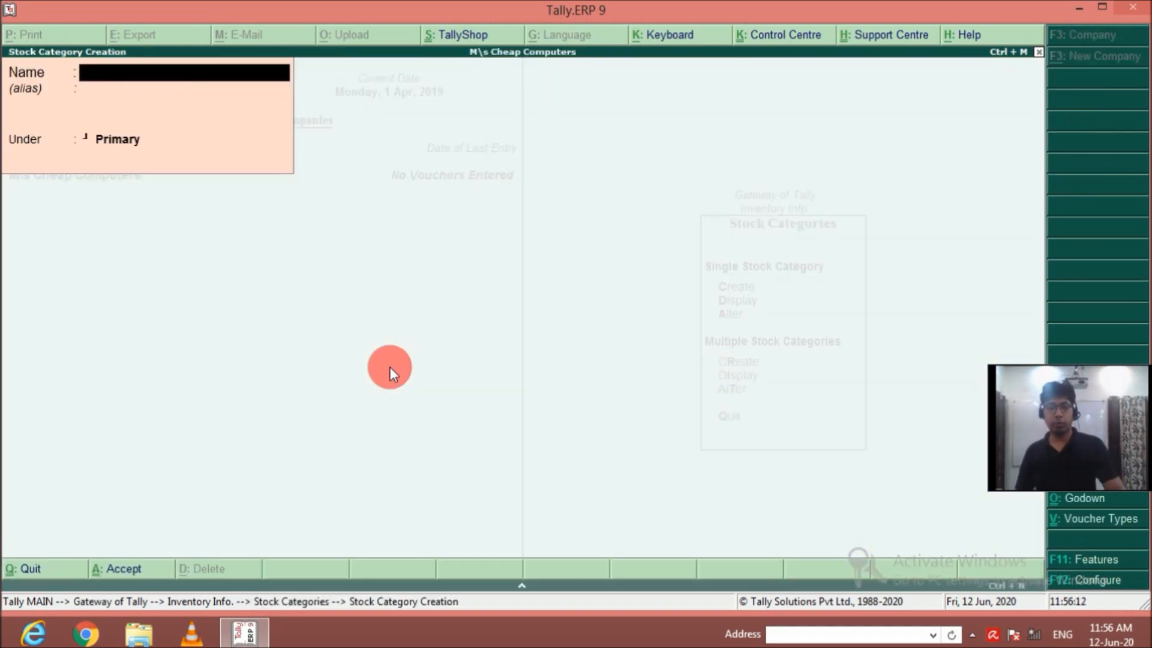
{"action": "type", "text": "AMD"}
{"action": "key", "text": "Return"}
{"action": "key", "text": "Return"}
{"action": "type", "text": "yI3"}
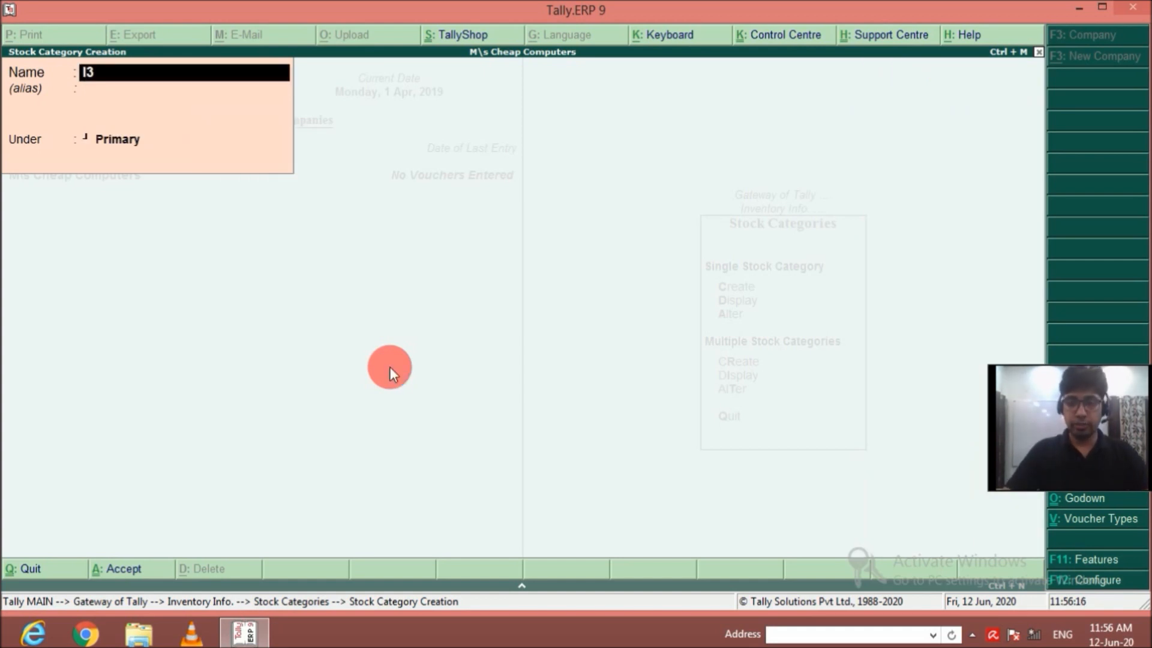
Create the stock categories I3 and I5 under Primary, without aliases.
{"action": "key", "text": "Return"}
{"action": "key", "text": "Return"}
{"action": "type", "text": "yI5"}
Create the stock categories I7 and I9 under Primary, and leave stock category creation.
{"action": "key", "text": "Return"}
{"action": "key", "text": "Return"}
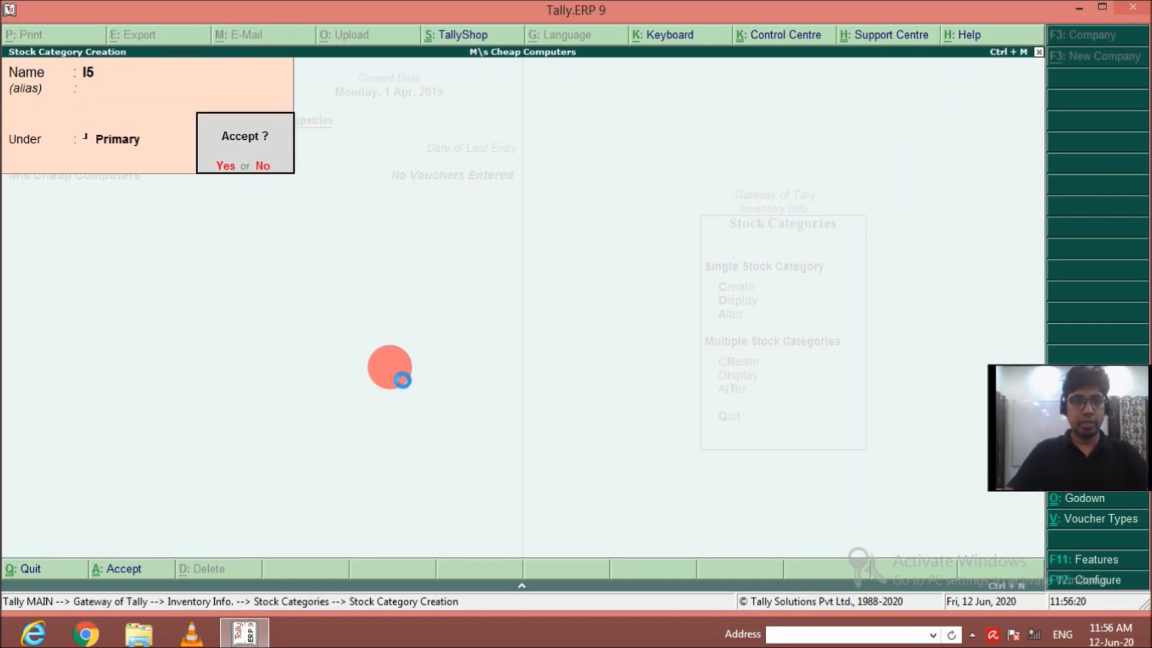
{"action": "type", "text": "yI7"}
{"action": "key", "text": "Return"}
{"action": "key", "text": "Return"}
{"action": "key", "text": "Return"}
{"action": "type", "text": "yI8"}
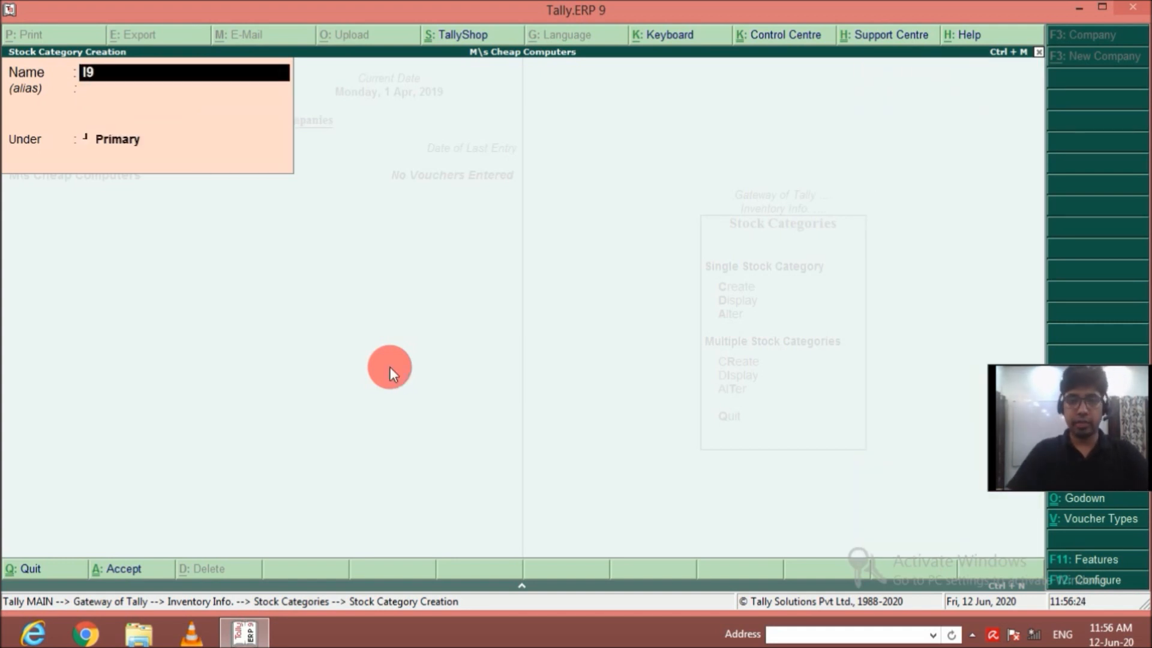
{"action": "key", "text": "Return"}
{"action": "key", "text": "Return"}
{"action": "key", "text": "Return"}
{"action": "key", "text": "y"}
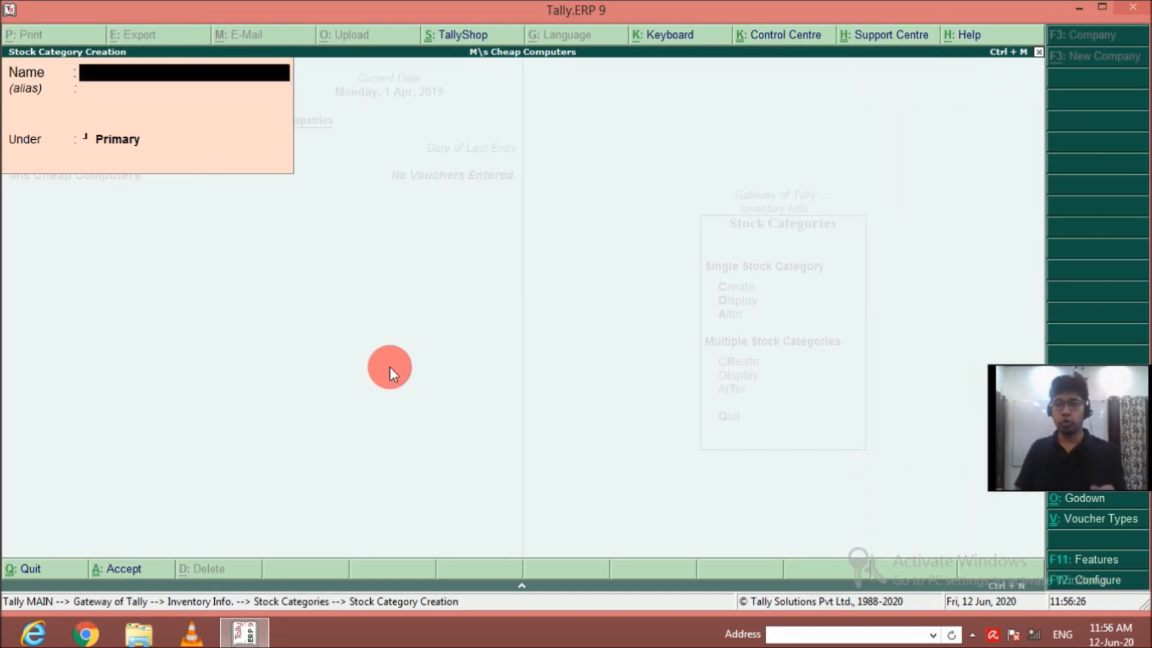
{"action": "key", "text": "Escape"}
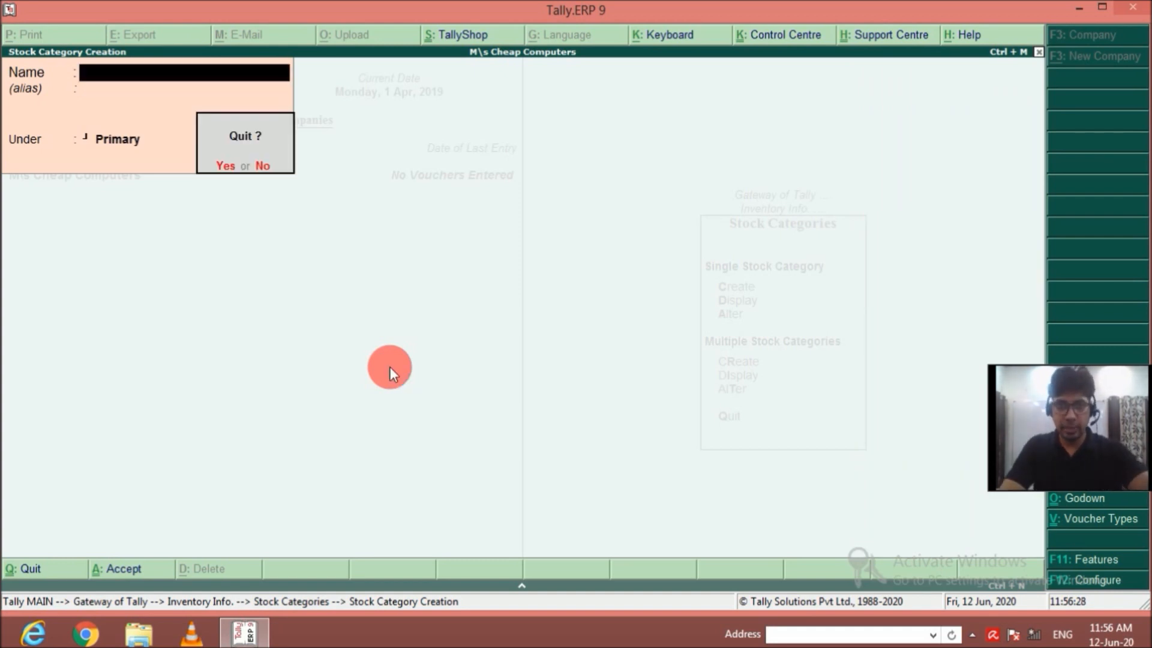
{"action": "key", "text": "y"}
Review the existing stock categories and stock groups in their alteration lists without changing any.
{"action": "key", "text": "Down"}
{"action": "key", "text": "Down"}
{"action": "key", "text": "Return"}
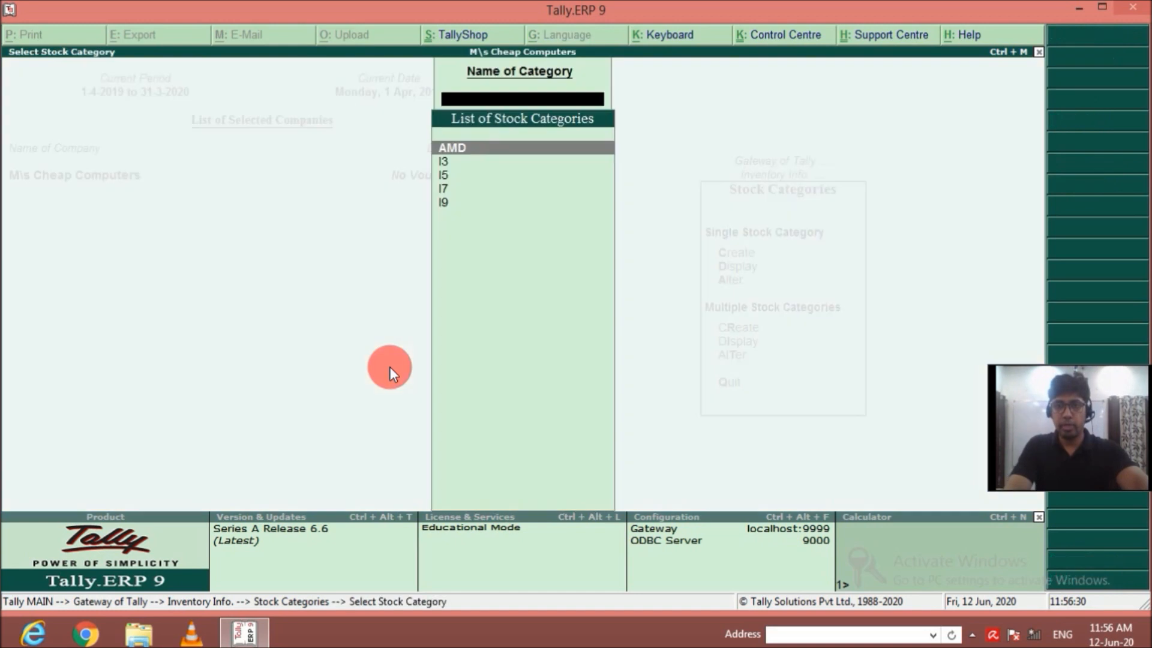
{"action": "key", "text": "Escape"}
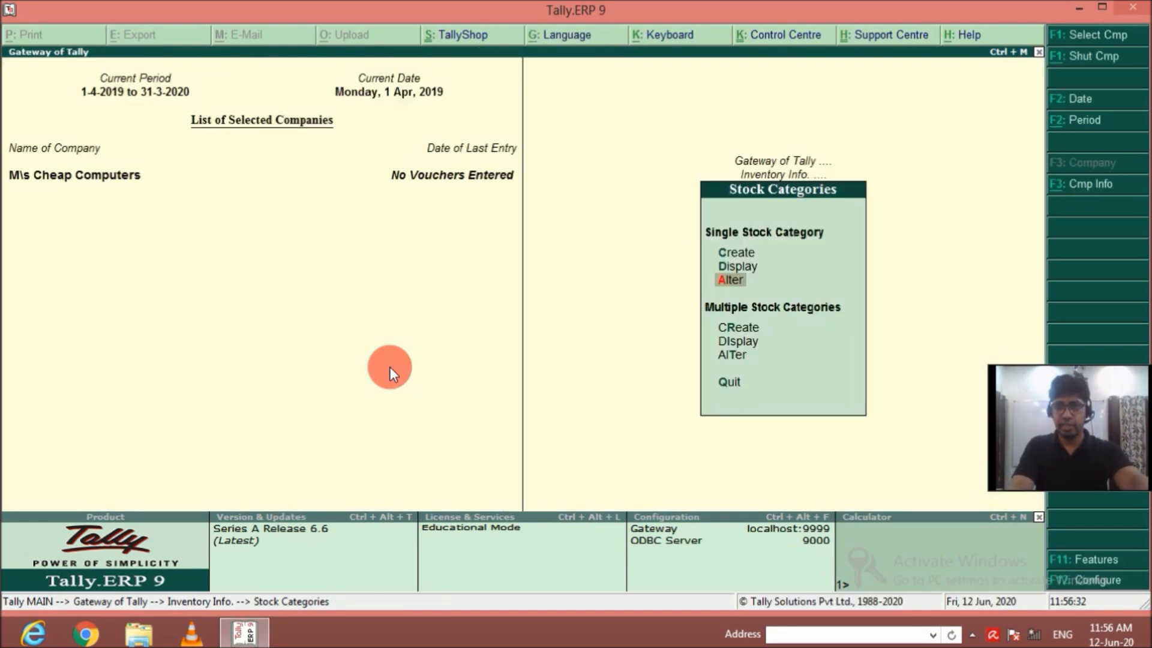
{"action": "key", "text": "Escape"}
{"action": "key", "text": "Up"}
{"action": "key", "text": "Return"}
{"action": "key", "text": "Down"}
{"action": "key", "text": "Down"}
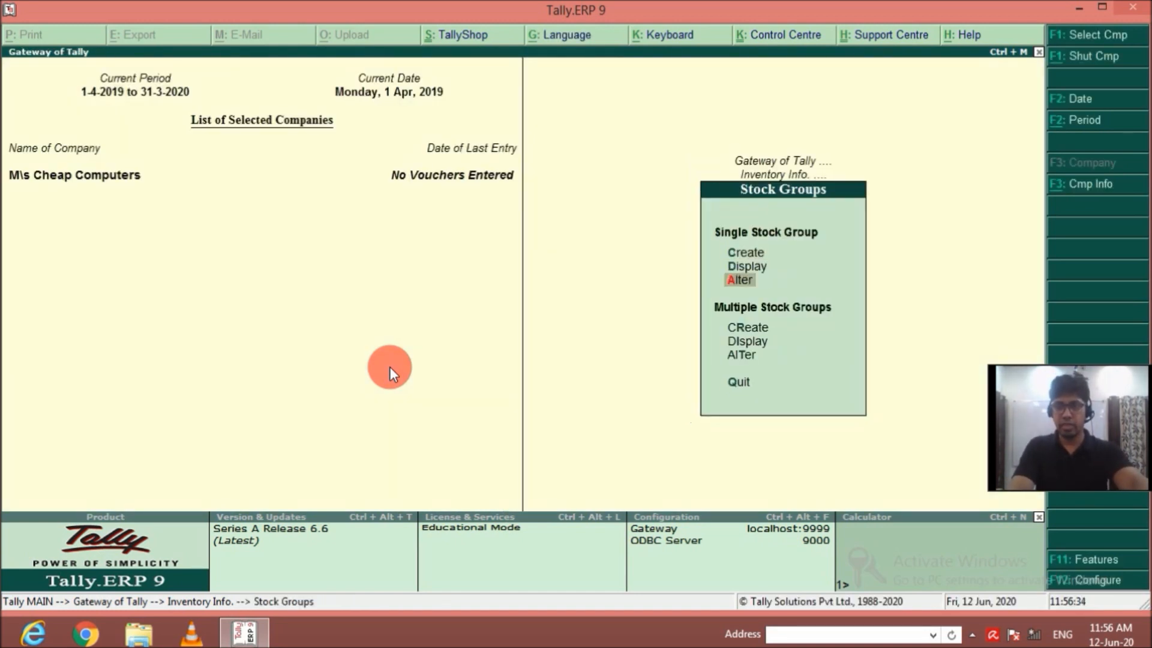
{"action": "key", "text": "Return"}
{"action": "key", "text": "Escape"}
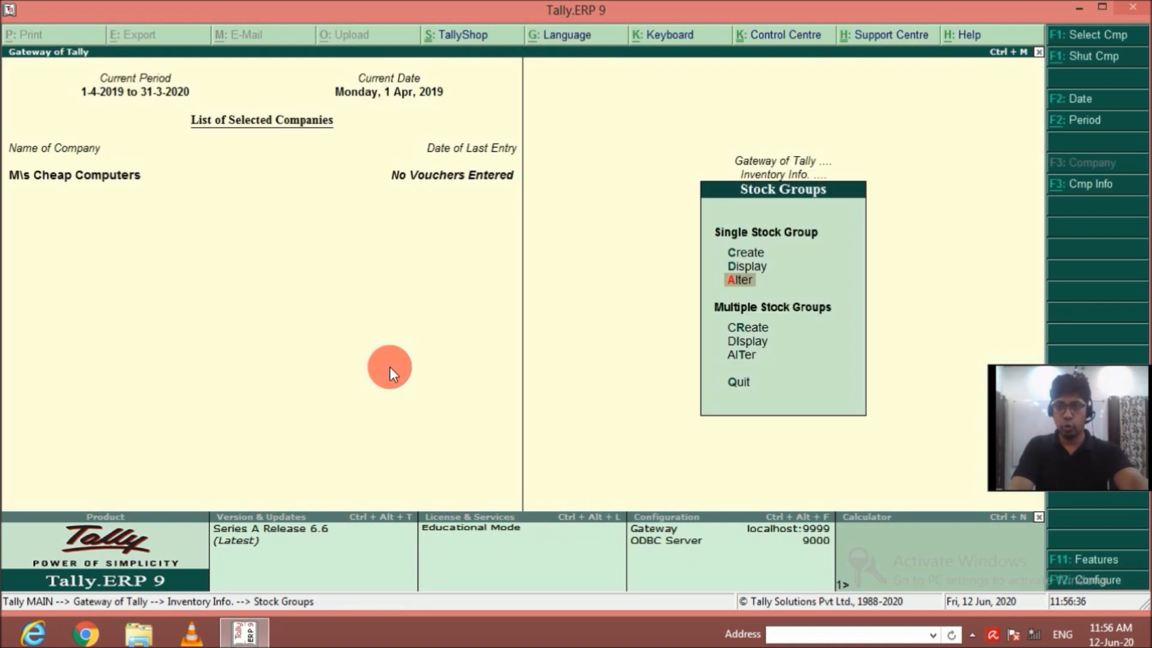
{"action": "key", "text": "Escape"}
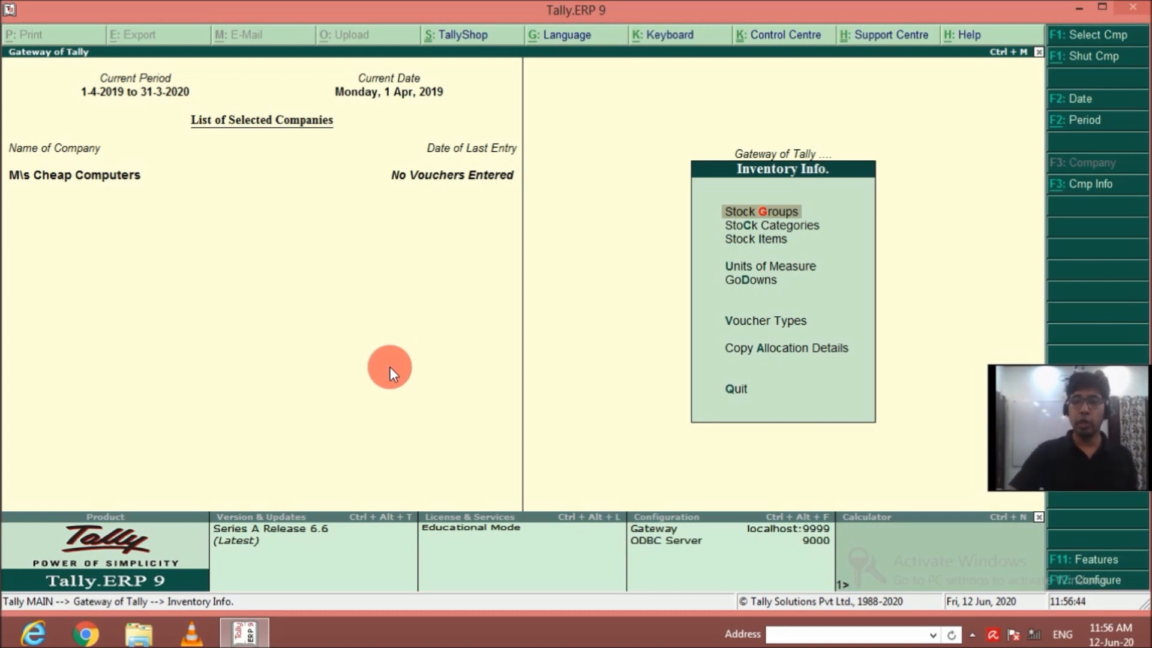
Create a simple unit of measure with the symbol nos, no formal name and 0 decimal places.
{"action": "key", "text": "Down"}
{"action": "key", "text": "Down"}
{"action": "key", "text": "Down"}
{"action": "key", "text": "Return"}
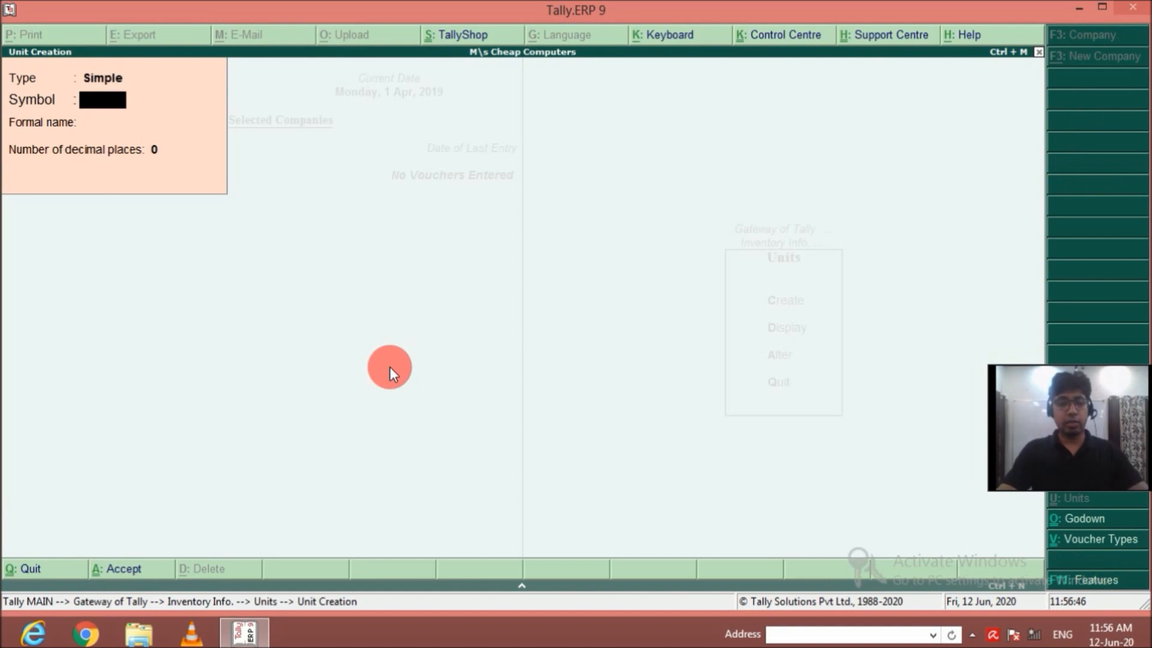
{"action": "type", "text": "nos"}
{"action": "key", "text": "Return"}
{"action": "key", "text": "Return"}
{"action": "key", "text": "Return"}
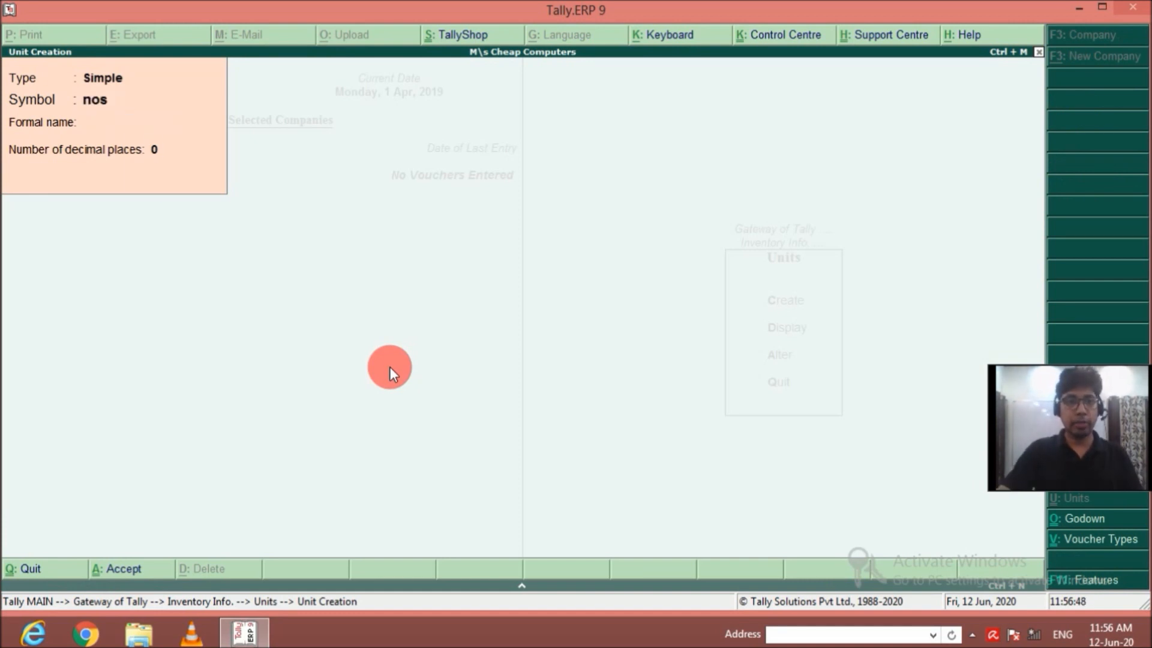
{"action": "key", "text": "Return"}
{"action": "key", "text": "Escape"}
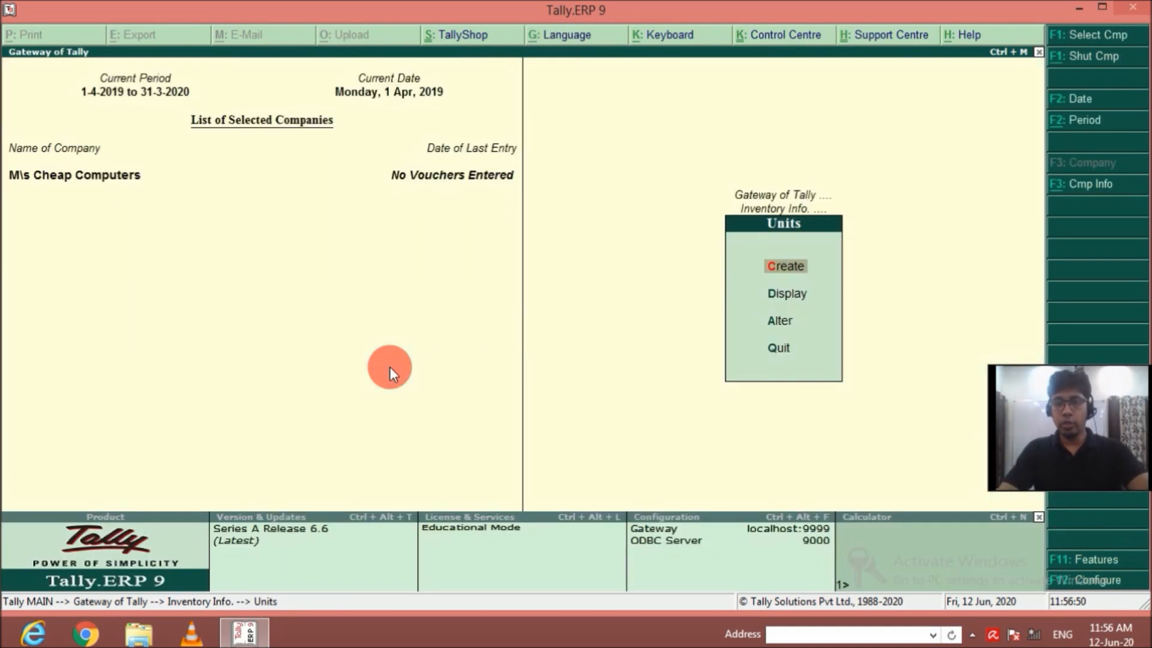
{"action": "key", "text": "Escape"}
Start a new single stock item named HP Monitor, without an alias.
{"action": "key", "text": "Down"}
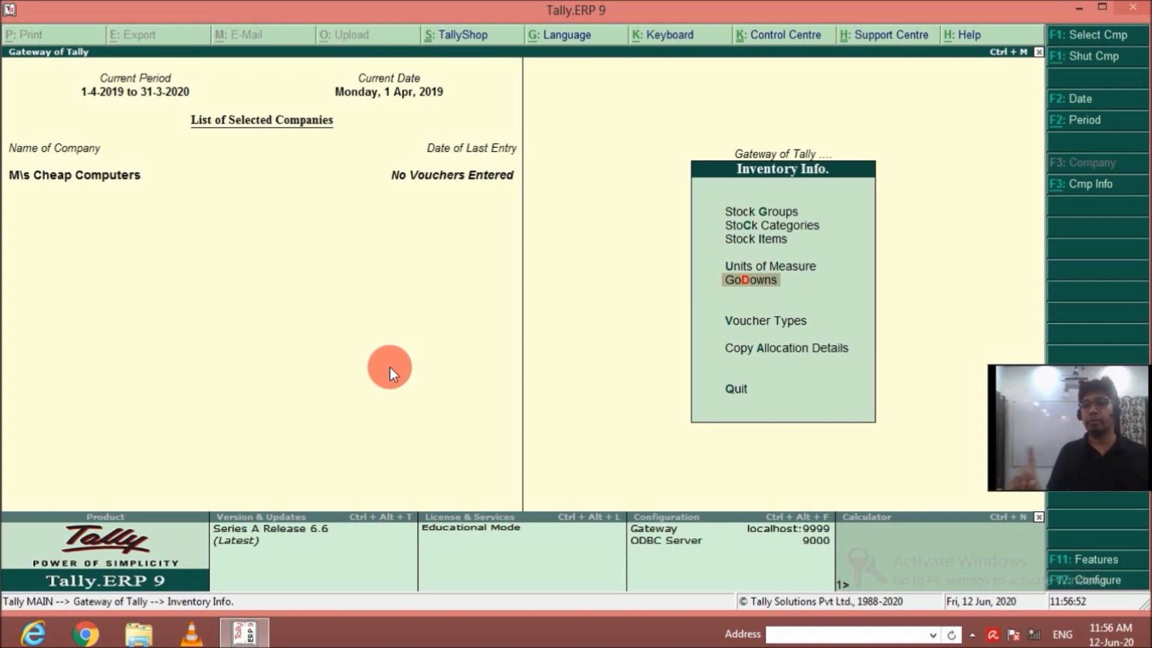
{"action": "key", "text": "Up"}
{"action": "key", "text": "Up"}
{"action": "key", "text": "Return"}
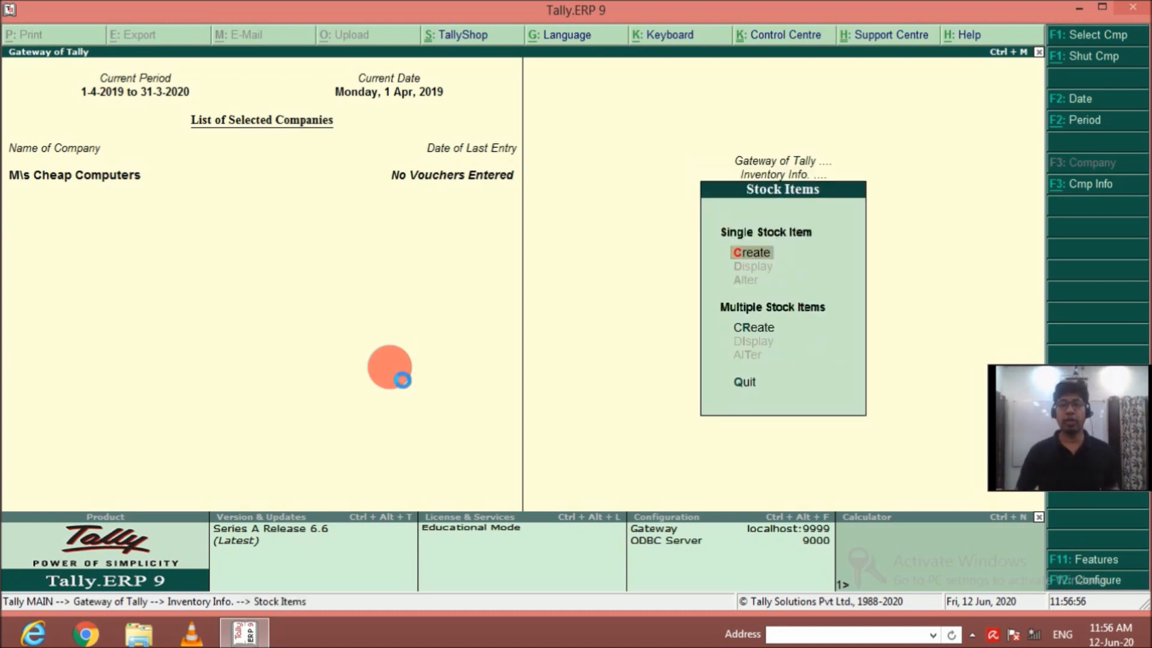
{"action": "key", "text": "Return"}
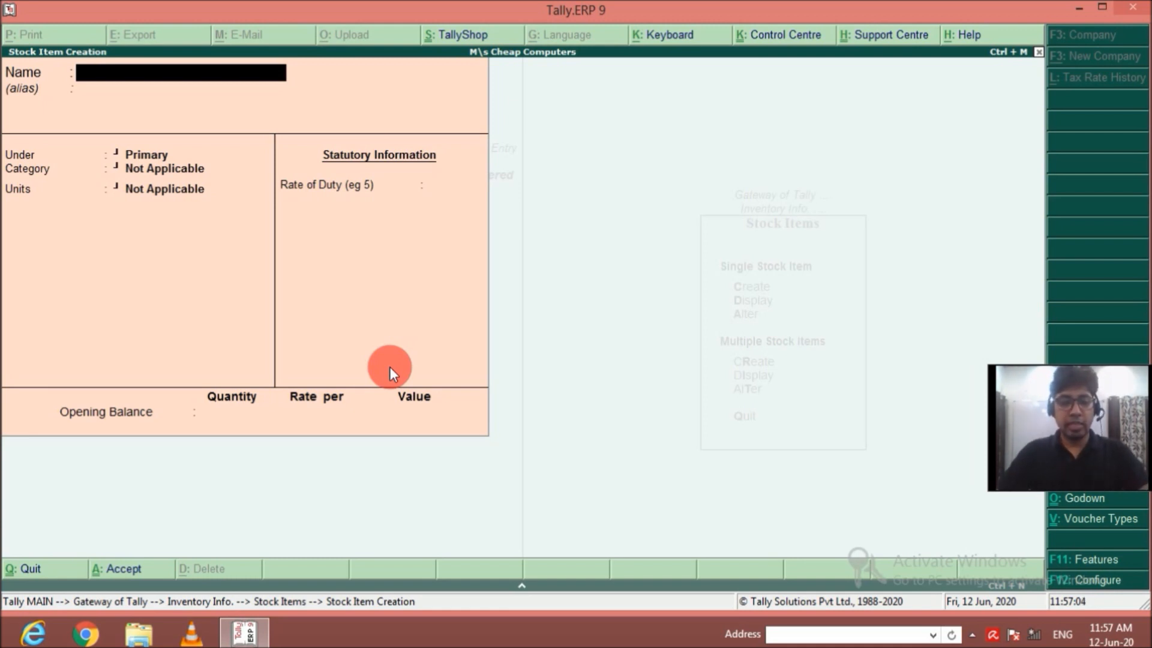
{"action": "type", "text": "HP"}
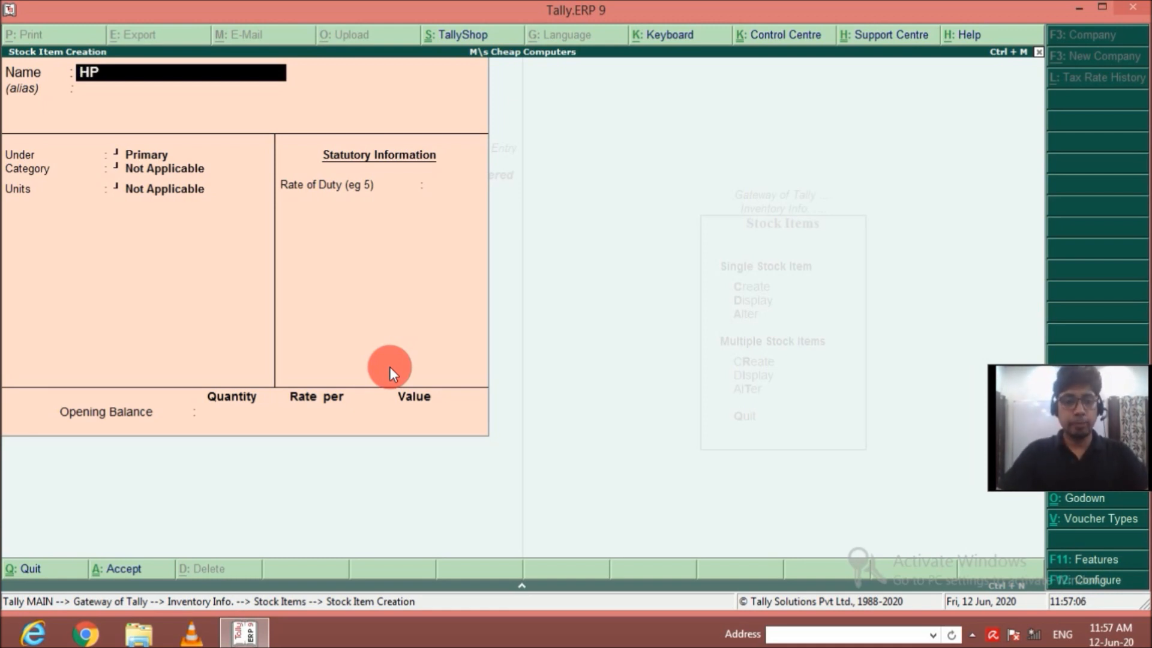
{"action": "type", "text": " Monitor"}
{"action": "key", "text": "Return"}
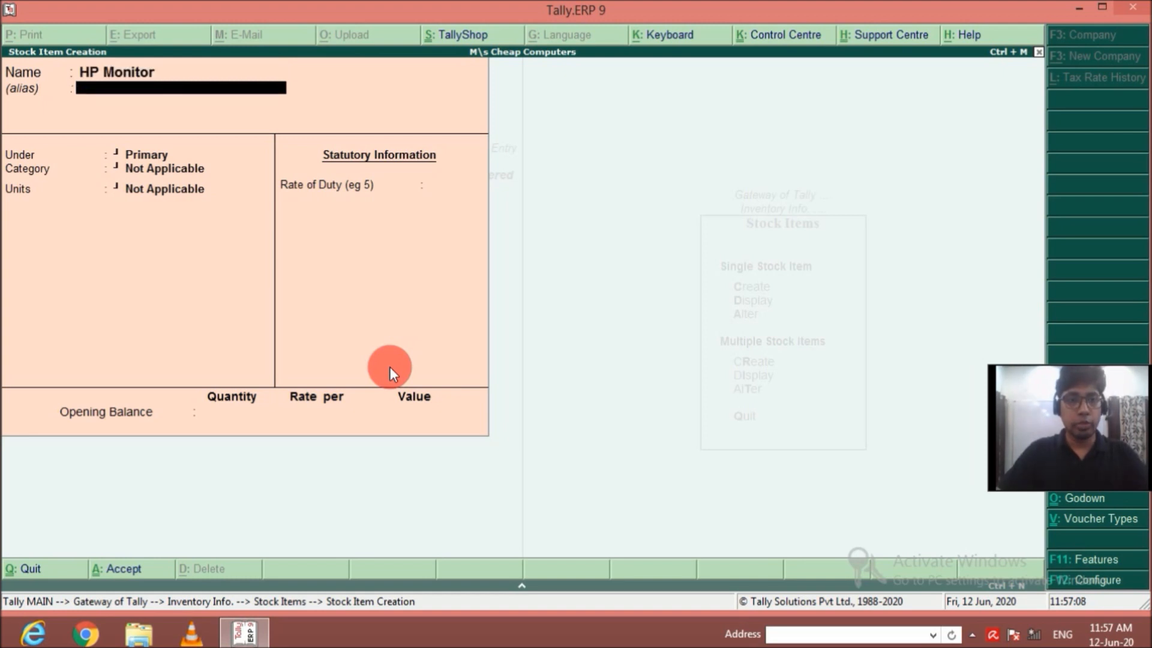
{"action": "key", "text": "Return"}
{"action": "key", "text": "Return"}
Place the HP Monitor stock item under the HP group.
{"action": "key", "text": "BackSpace"}
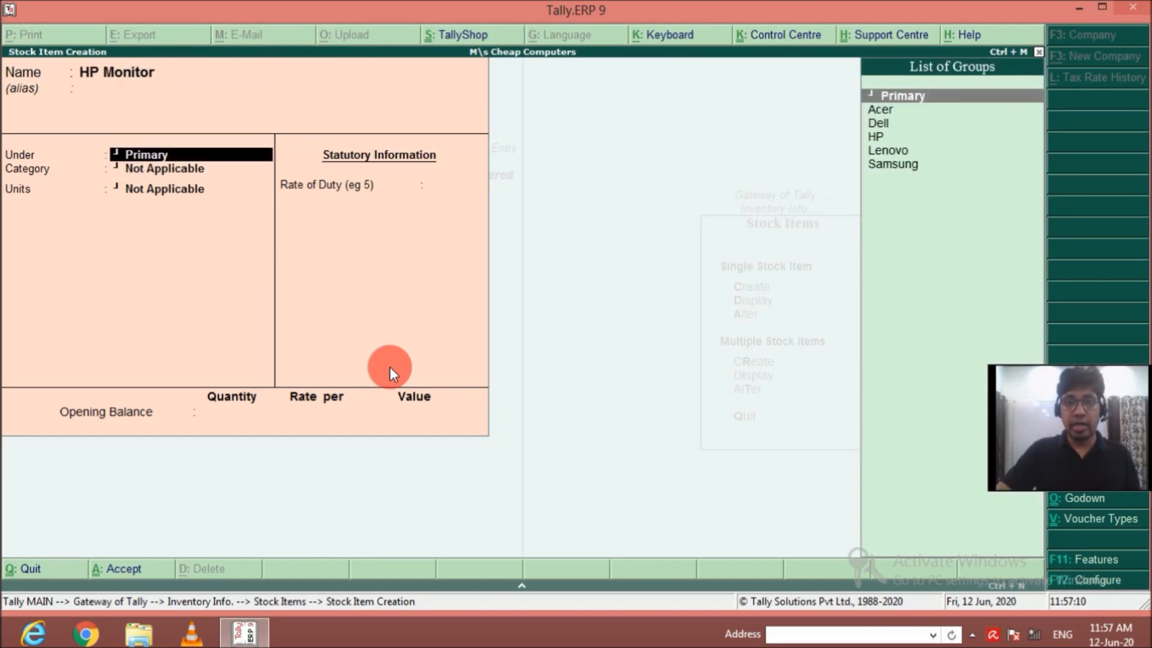
{"action": "key", "text": "Down"}
{"action": "key", "text": "Down"}
{"action": "key", "text": "Down"}
{"action": "key", "text": "Return"}
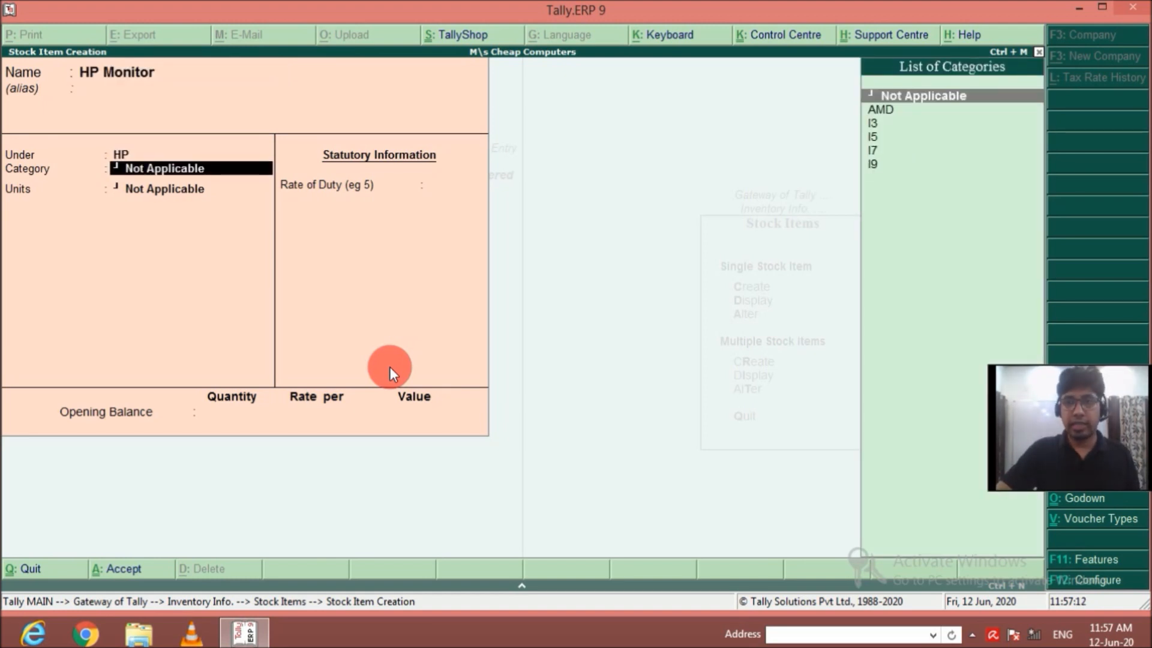
Keep HP Monitor's category Not Applicable, set its units to nos, and save it without components, duty or opening balance.
{"action": "key", "text": "Down"}
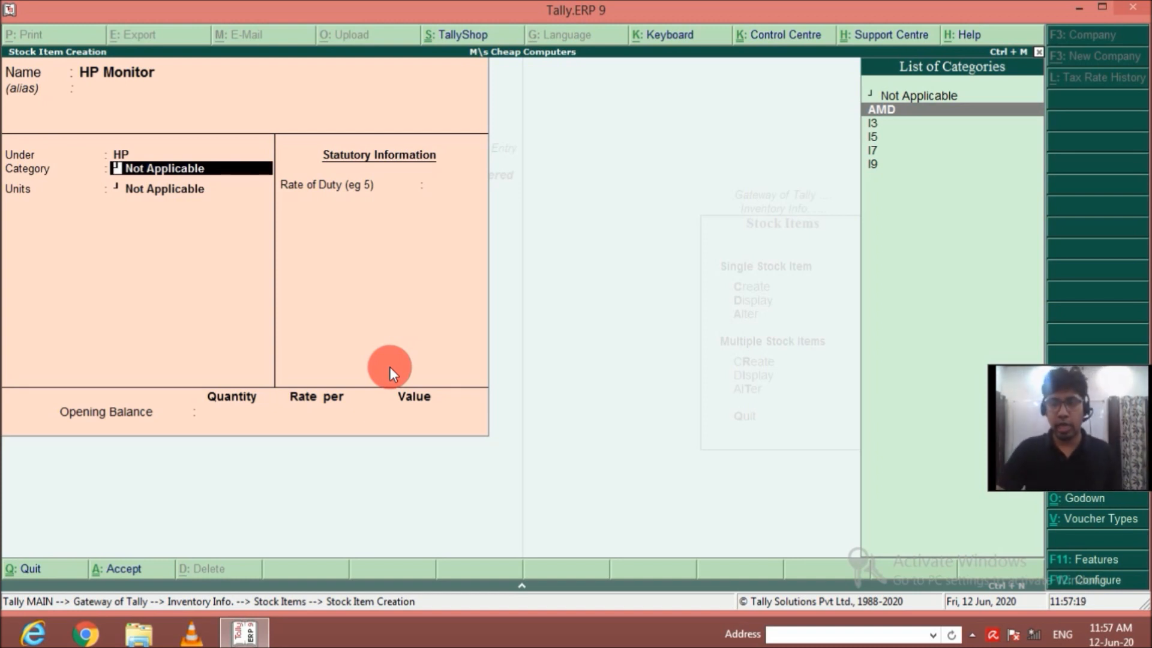
{"action": "key", "text": "Up"}
{"action": "key", "text": "Return"}
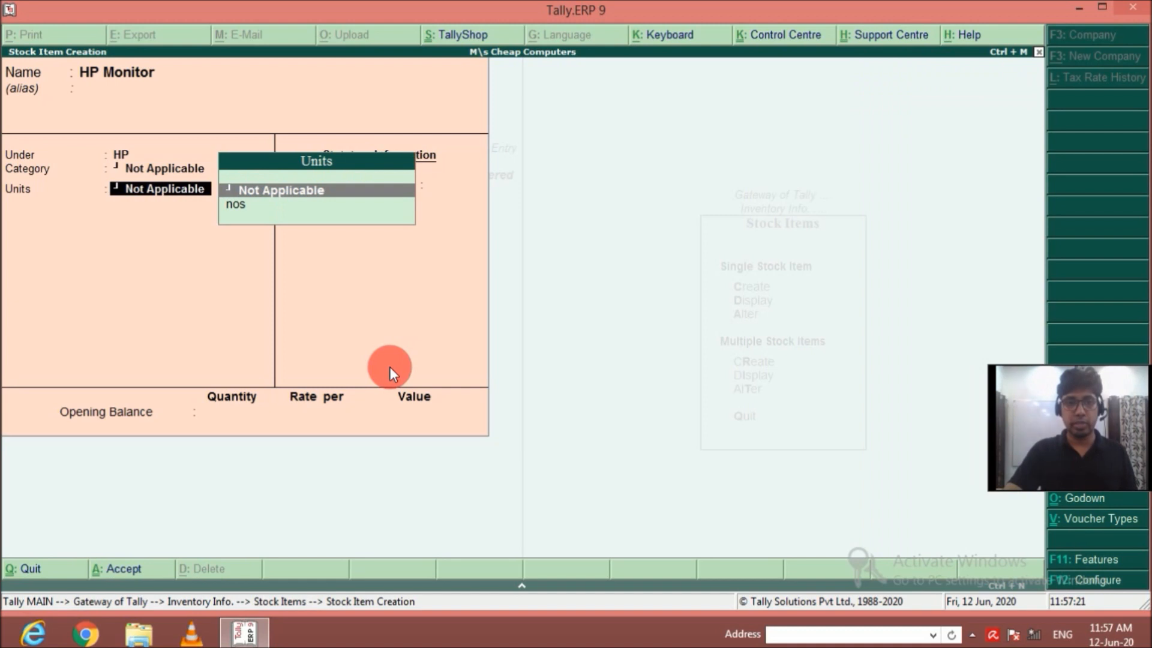
{"action": "key", "text": "Down"}
{"action": "key", "text": "Return"}
{"action": "key", "text": "Return"}
{"action": "key", "text": "Return"}
{"action": "key", "text": "Return"}
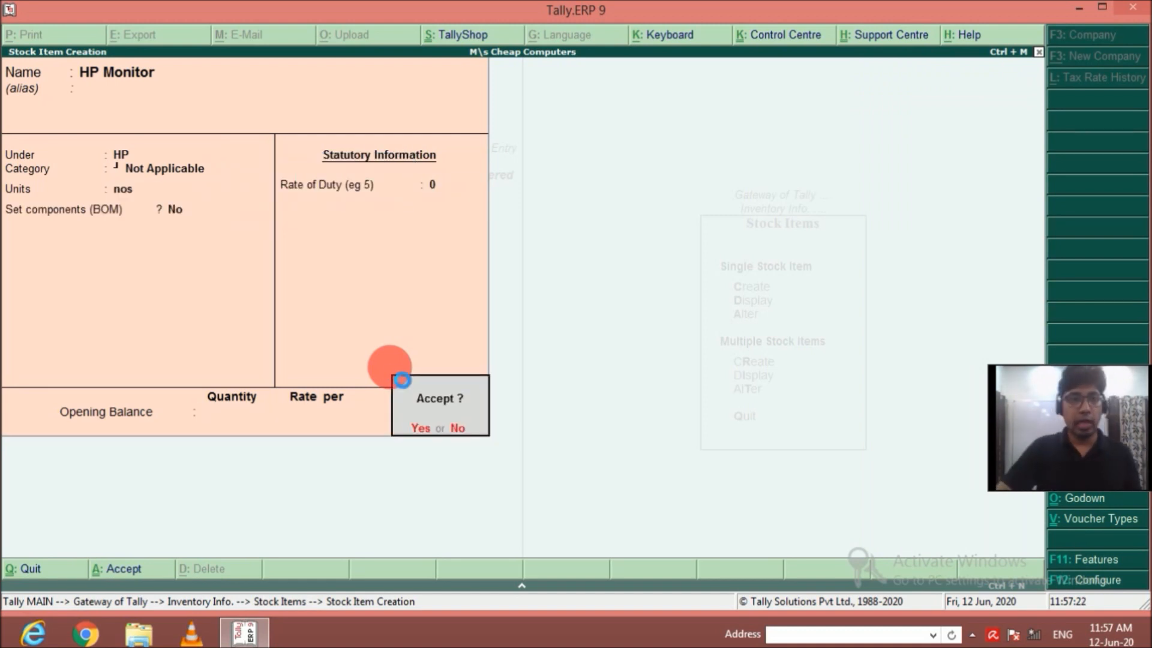
{"action": "key", "text": "Return"}
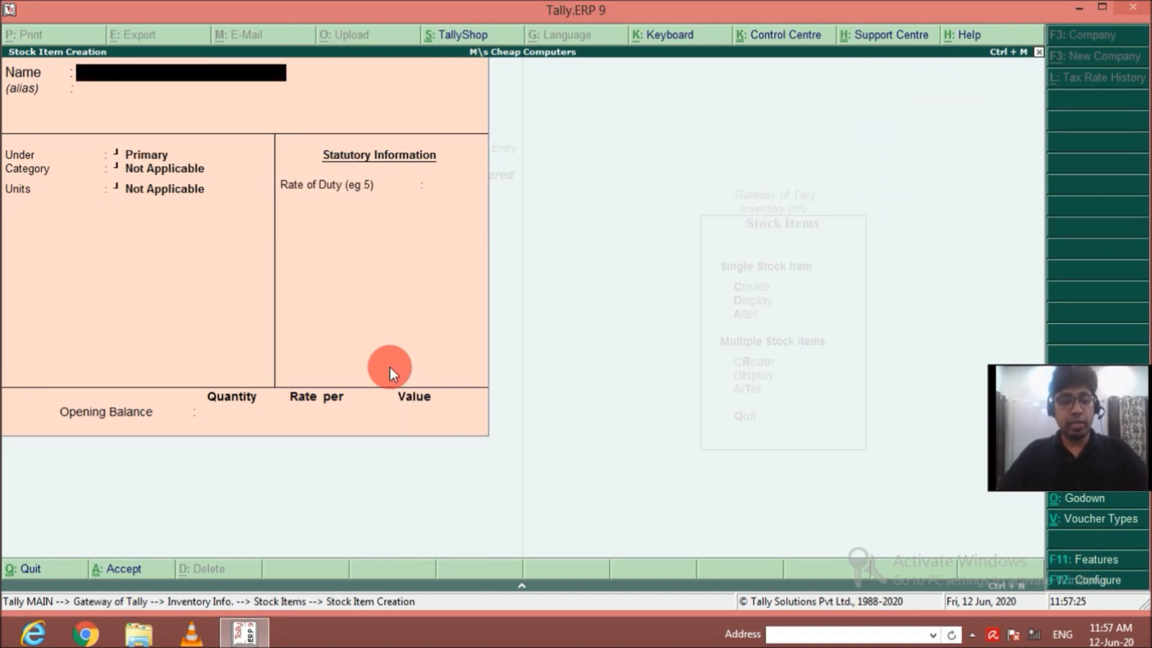
Name the next stock item Samsung Monitor, without an alias.
{"action": "type", "text": "Samsu"}
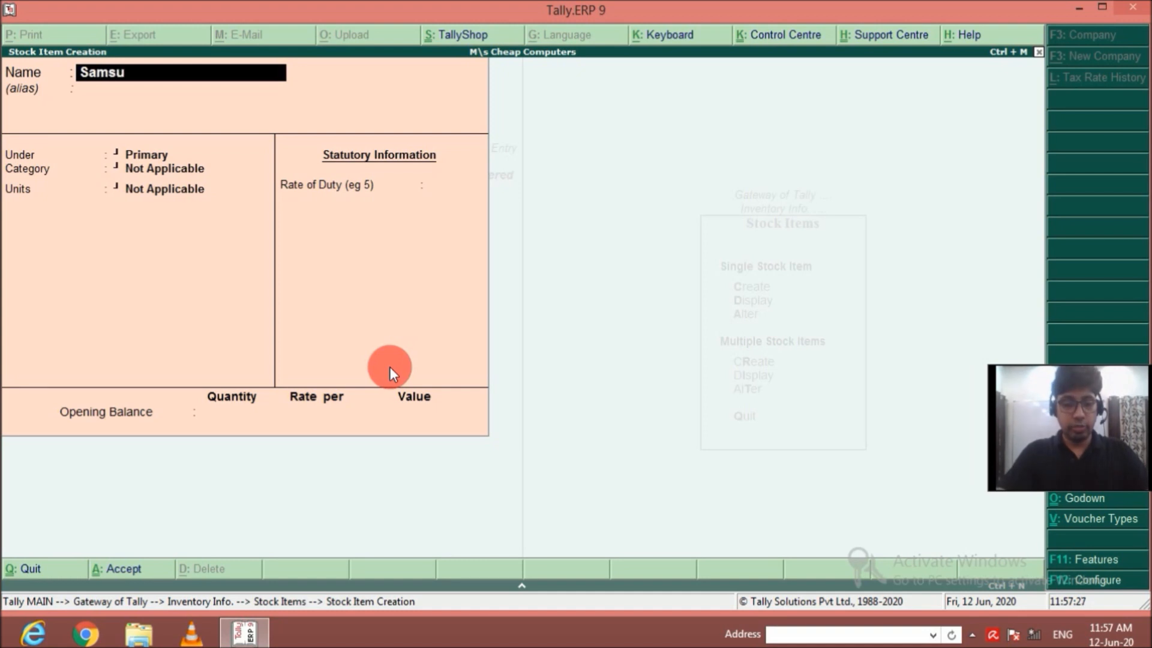
{"action": "type", "text": "ng Monoti"}
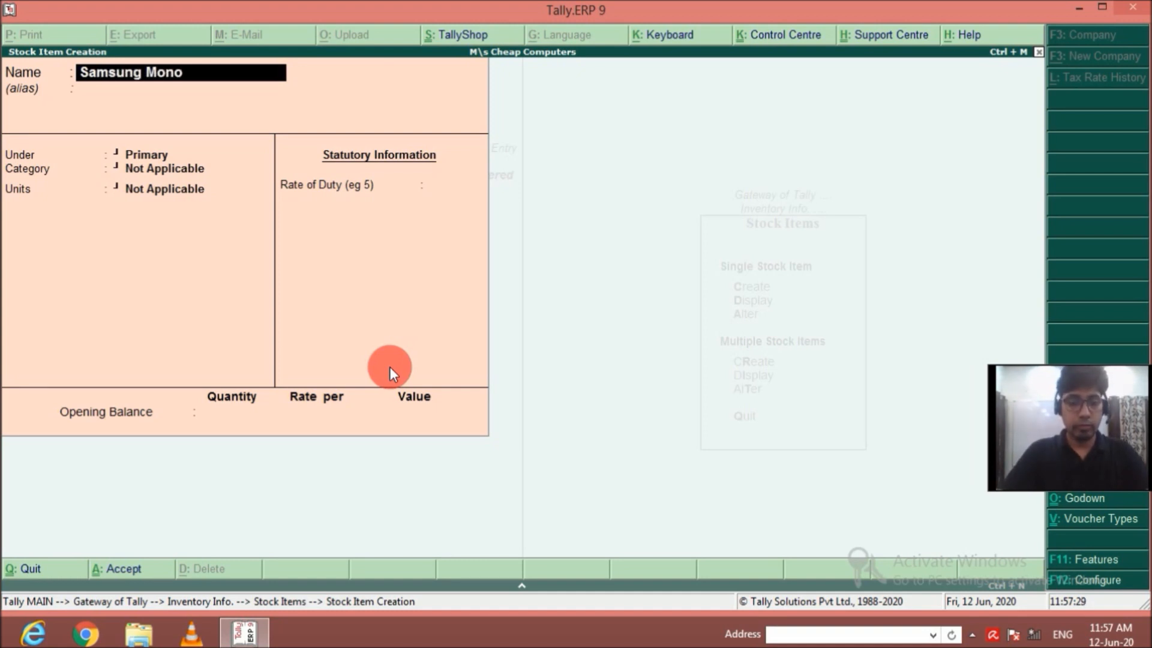
{"action": "key", "text": "BackSpace"}
{"action": "key", "text": "BackSpace"}
{"action": "type", "text": "itor"}
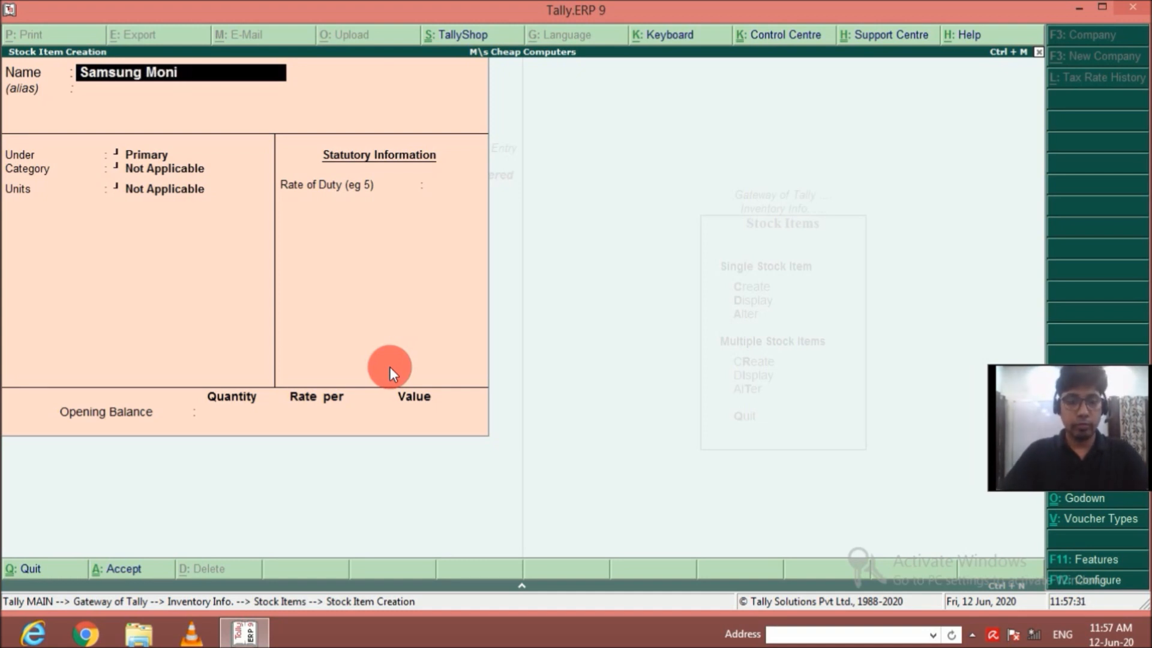
{"action": "key", "text": "Return"}
{"action": "key", "text": "Return"}
{"action": "key", "text": "Return"}
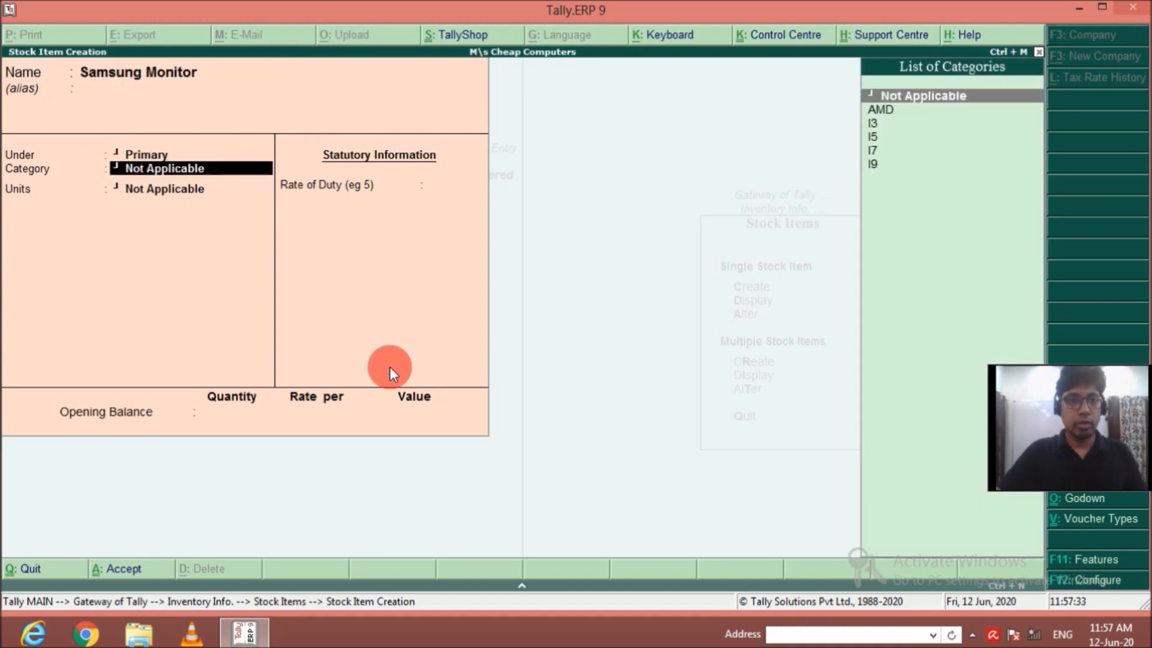
Place the Samsung Monitor stock item under the Samsung group.
{"action": "key", "text": "BackSpace"}
{"action": "key", "text": "Down"}
{"action": "key", "text": "Down"}
{"action": "key", "text": "Down"}
{"action": "key", "text": "Down"}
{"action": "key", "text": "Down"}
{"action": "key", "text": "Return"}
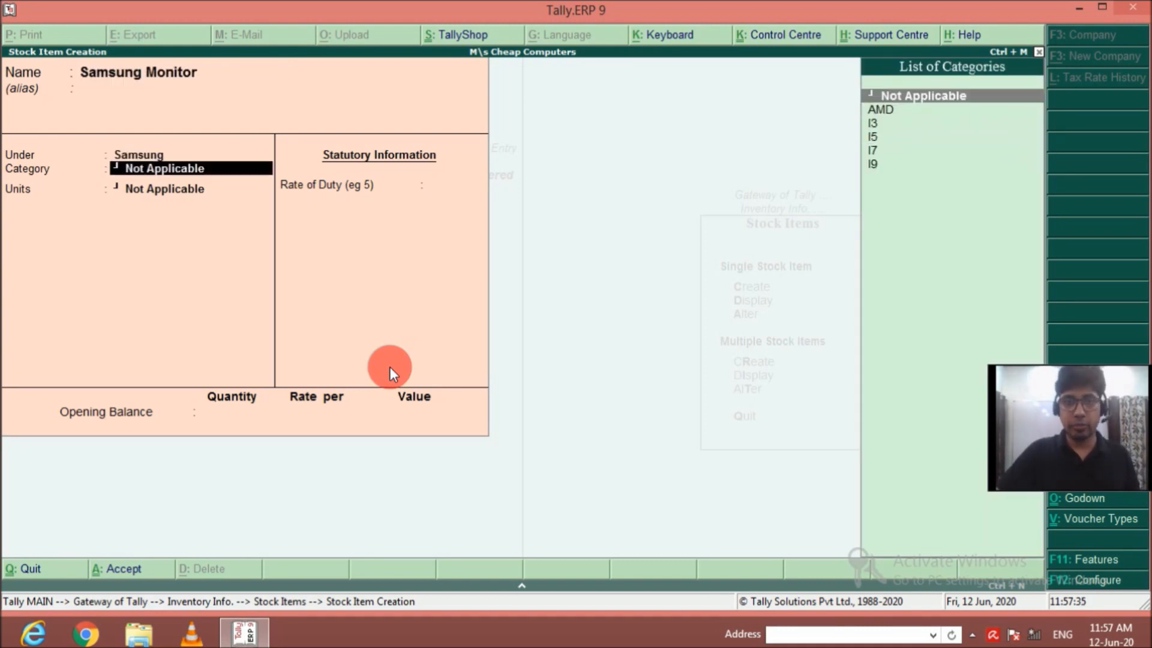
Keep Samsung Monitor's category Not Applicable, set its units to nos, and save it without components, duty or opening balance.
{"action": "key", "text": "Return"}
{"action": "key", "text": "Down"}
{"action": "key", "text": "Return"}
{"action": "key", "text": "Return"}
{"action": "key", "text": "Return"}
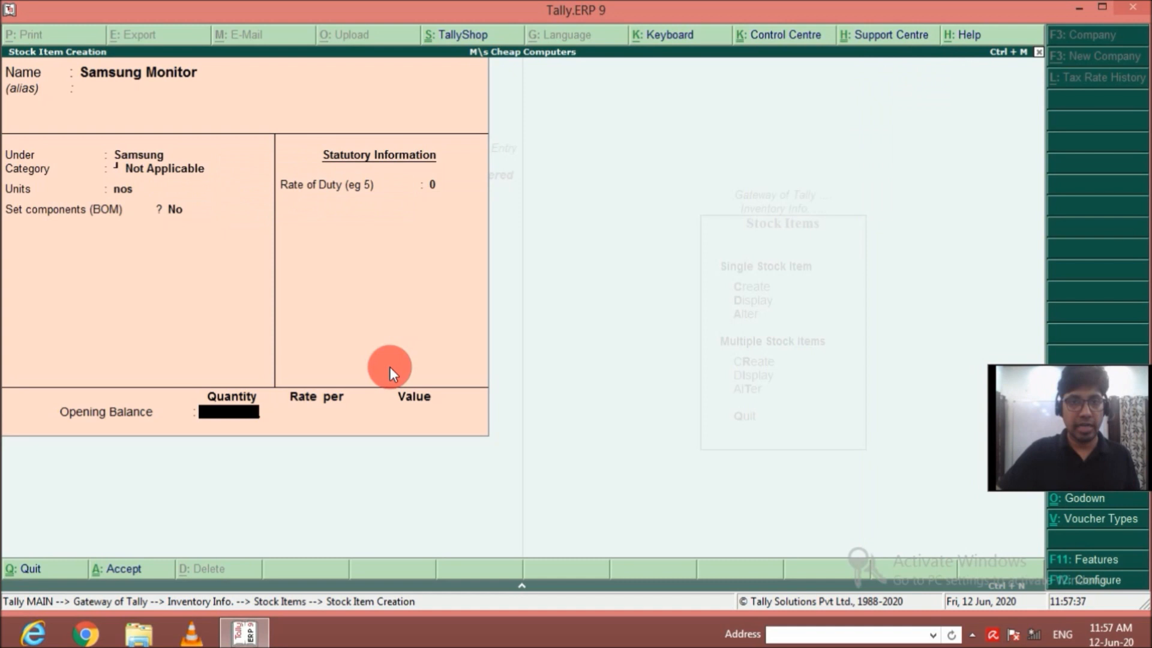
{"action": "key", "text": "Return"}
{"action": "key", "text": "Return"}
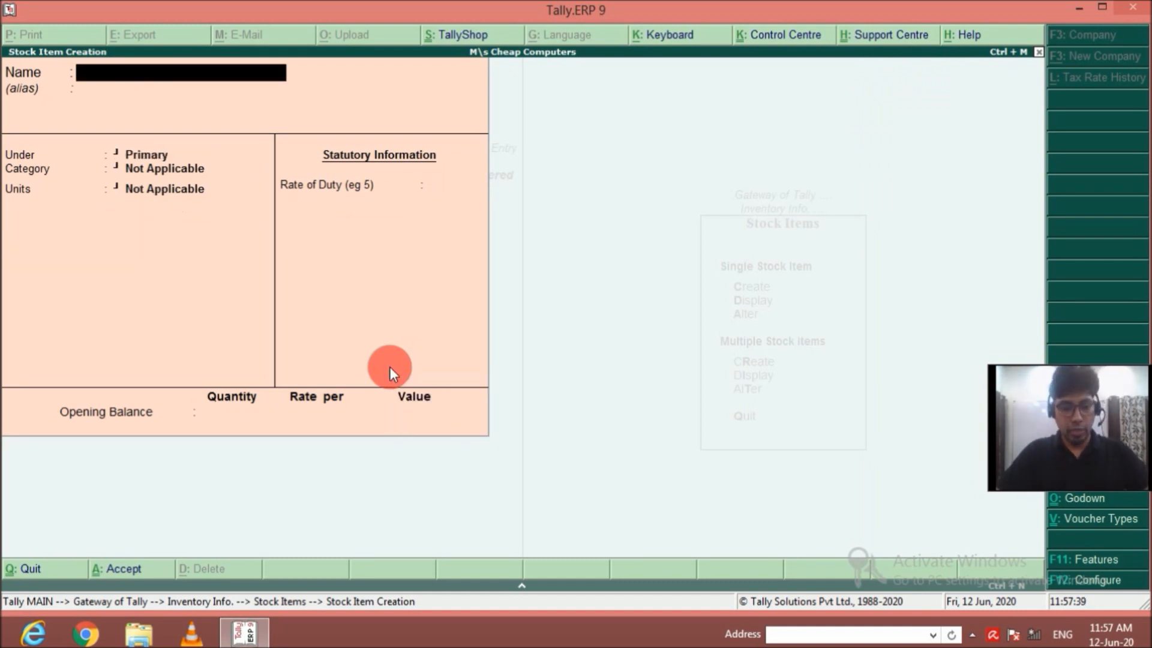
Name the next stock item Lenovo Monitor, without an alias.
{"action": "type", "text": "Lenovo M"}
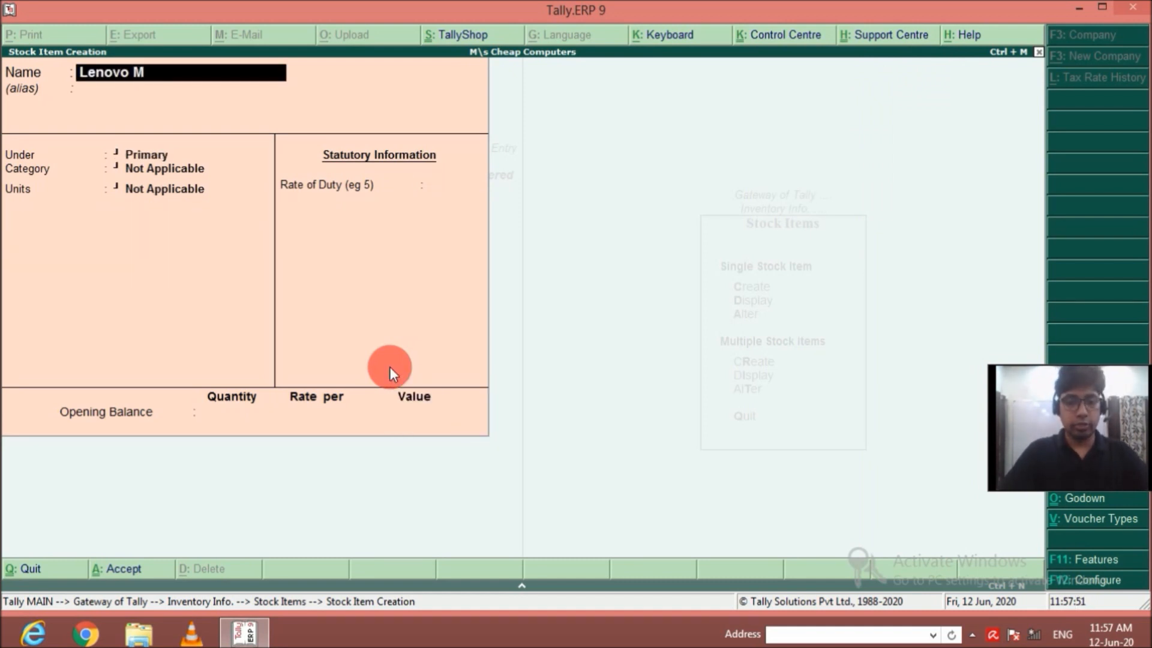
{"action": "type", "text": "onotor"}
{"action": "key", "text": "BackSpace"}
{"action": "key", "text": "BackSpace"}
{"action": "key", "text": "BackSpace"}
{"action": "key", "text": "BackSpace"}
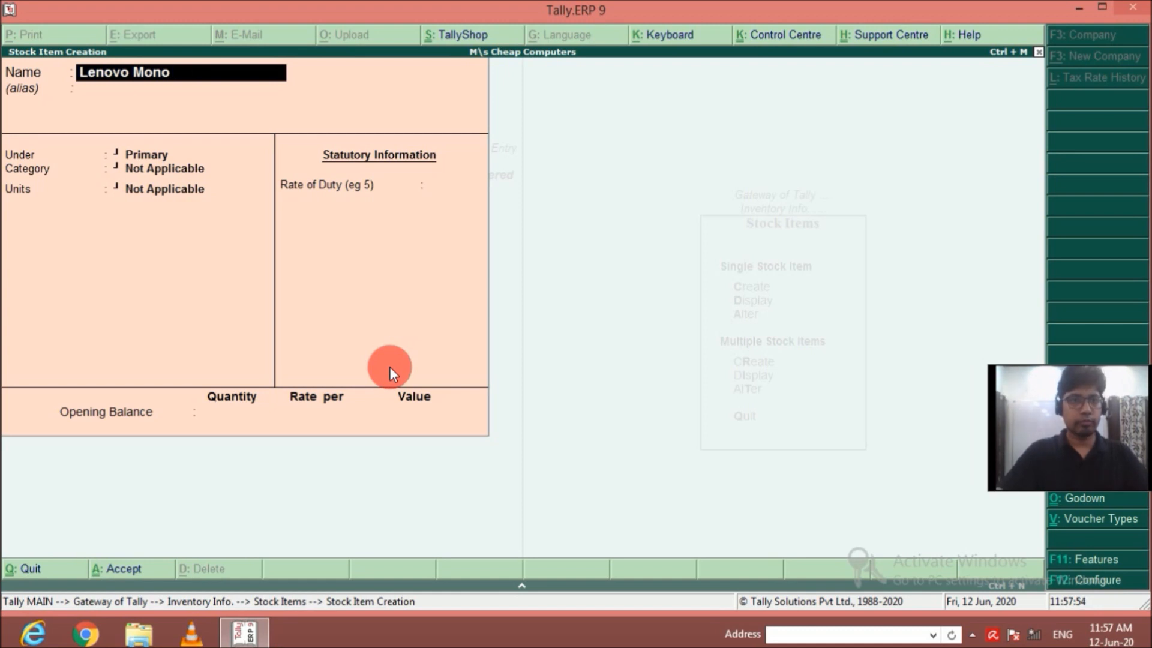
{"action": "type", "text": "itor"}
{"action": "key", "text": "Return"}
{"action": "key", "text": "Return"}
{"action": "key", "text": "Return"}
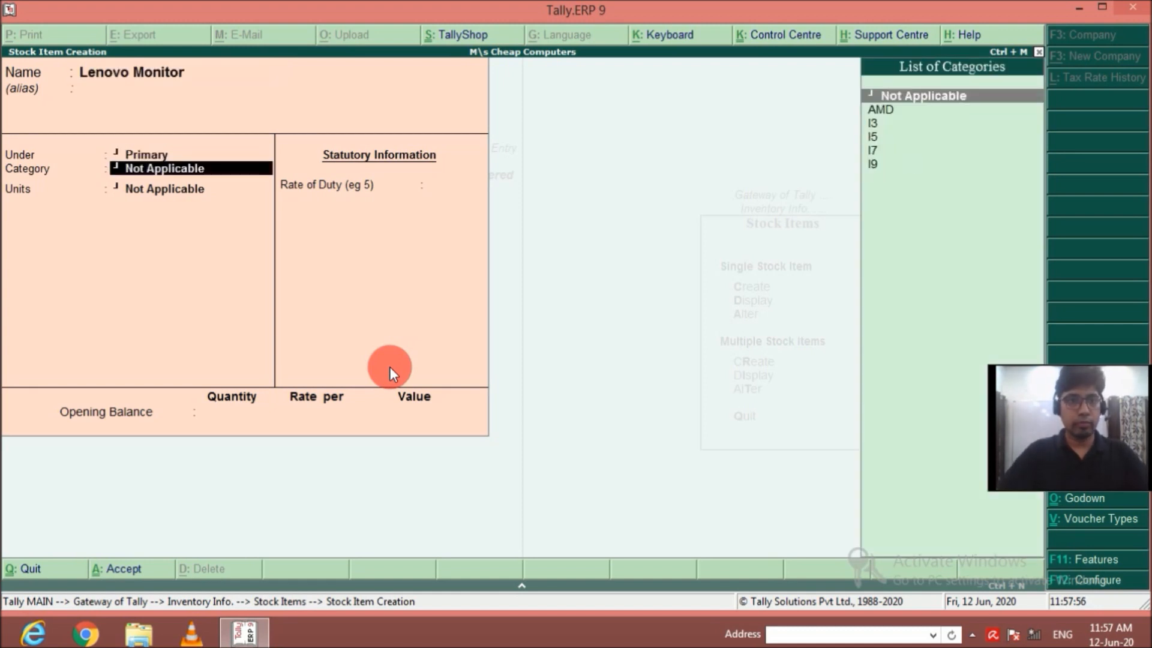
Place the Lenovo Monitor stock item under the Lenovo group.
{"action": "key", "text": "BackSpace"}
{"action": "key", "text": "Down"}
{"action": "key", "text": "Down"}
Set the Lenovo Monitor's category to Not Applicable.
{"action": "key", "text": "Down"}
{"action": "key", "text": "Down"}
{"action": "key", "text": "Return"}
Set Lenovo Monitor's units to nos and save it without components, duty or opening balance.
{"action": "key", "text": "Down"}
{"action": "key", "text": "Return"}
{"action": "key", "text": "BackSpace"}
{"action": "key", "text": "Up"}
{"action": "key", "text": "Return"}
{"action": "key", "text": "Down"}
{"action": "key", "text": "Return"}
{"action": "key", "text": "Return"}
{"action": "key", "text": "Return"}
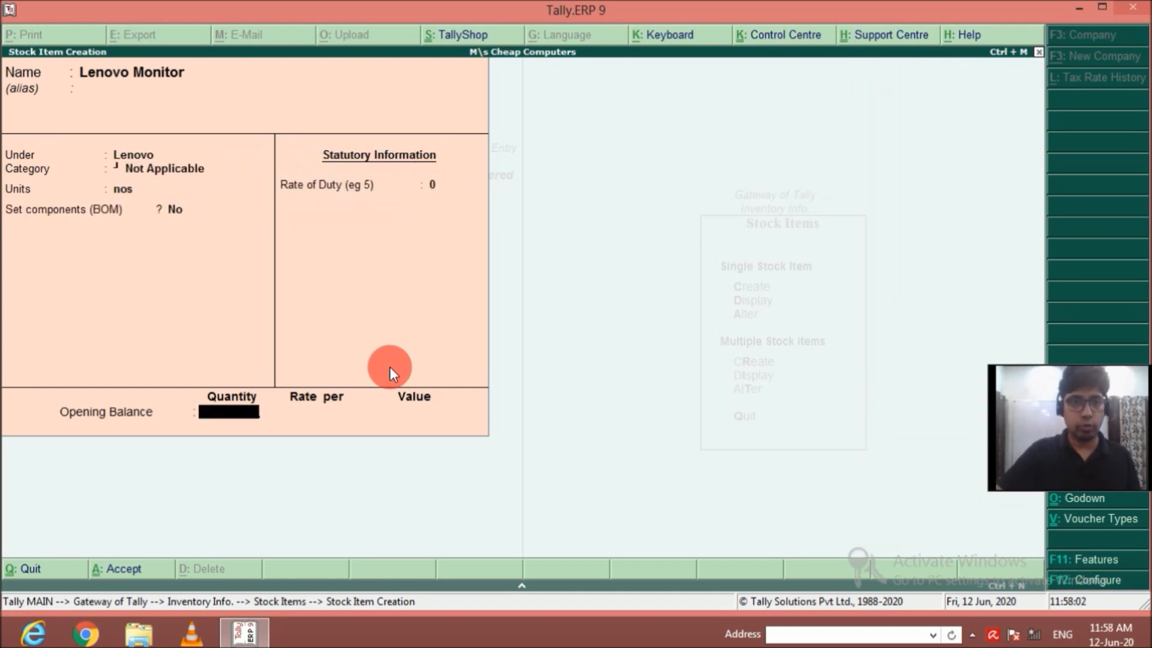
{"action": "key", "text": "Return"}
{"action": "key", "text": "Return"}
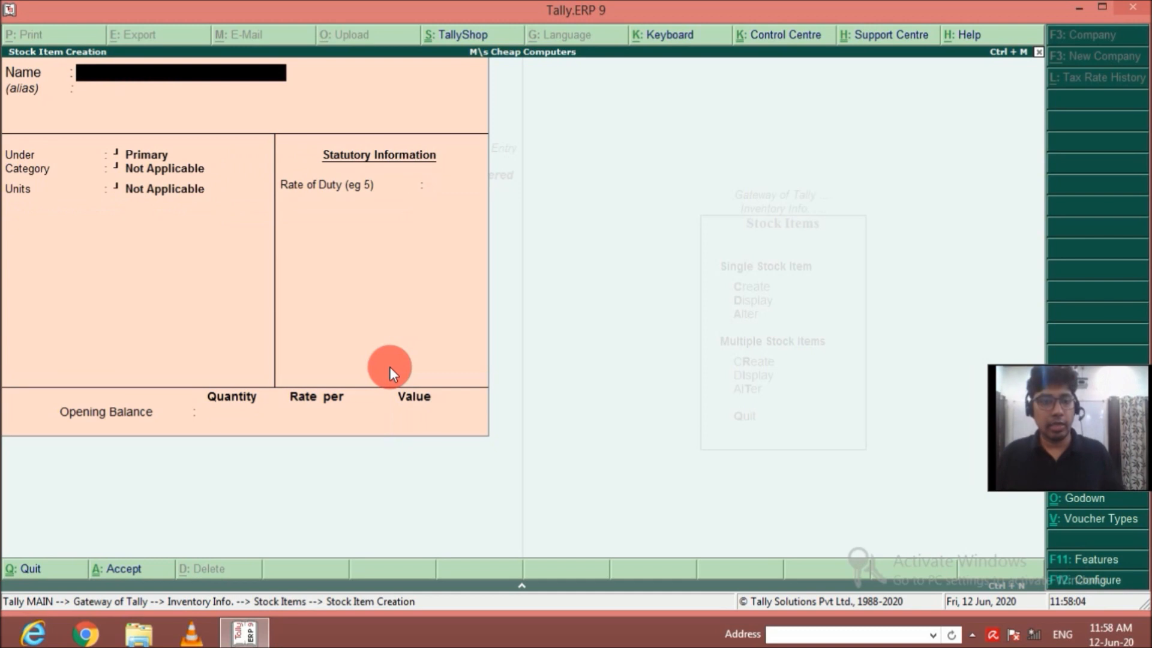
Name the next stock item Dell Monitor, without an alias, and place it under the Dell group.
{"action": "type", "text": "De"}
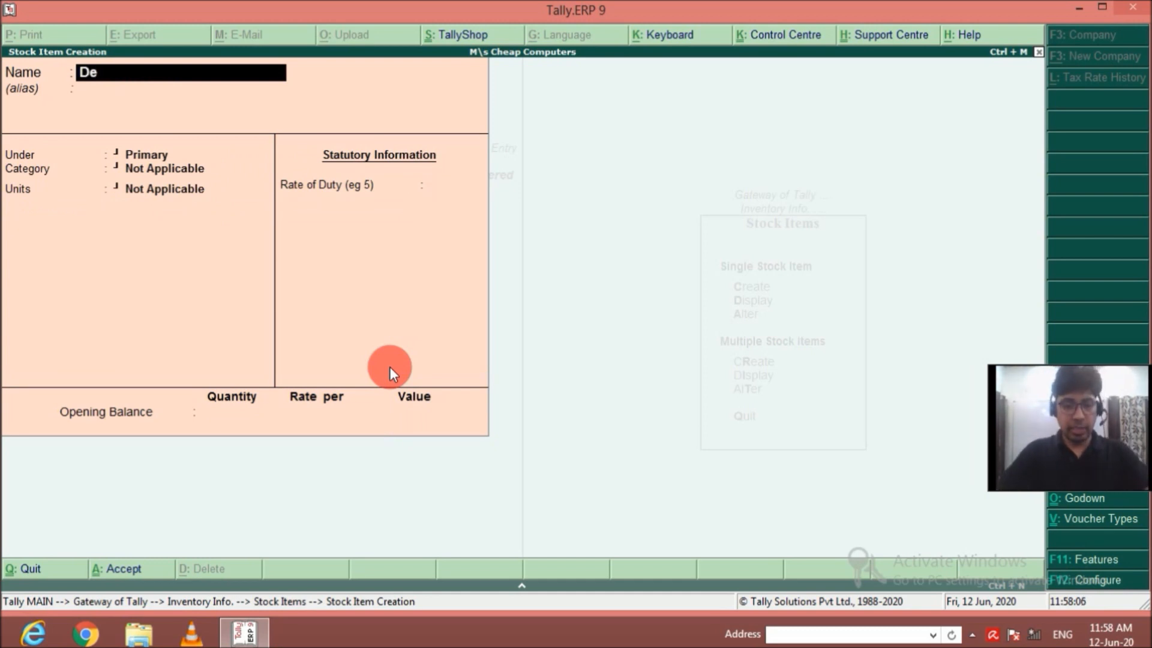
{"action": "type", "text": "ll Monitor"}
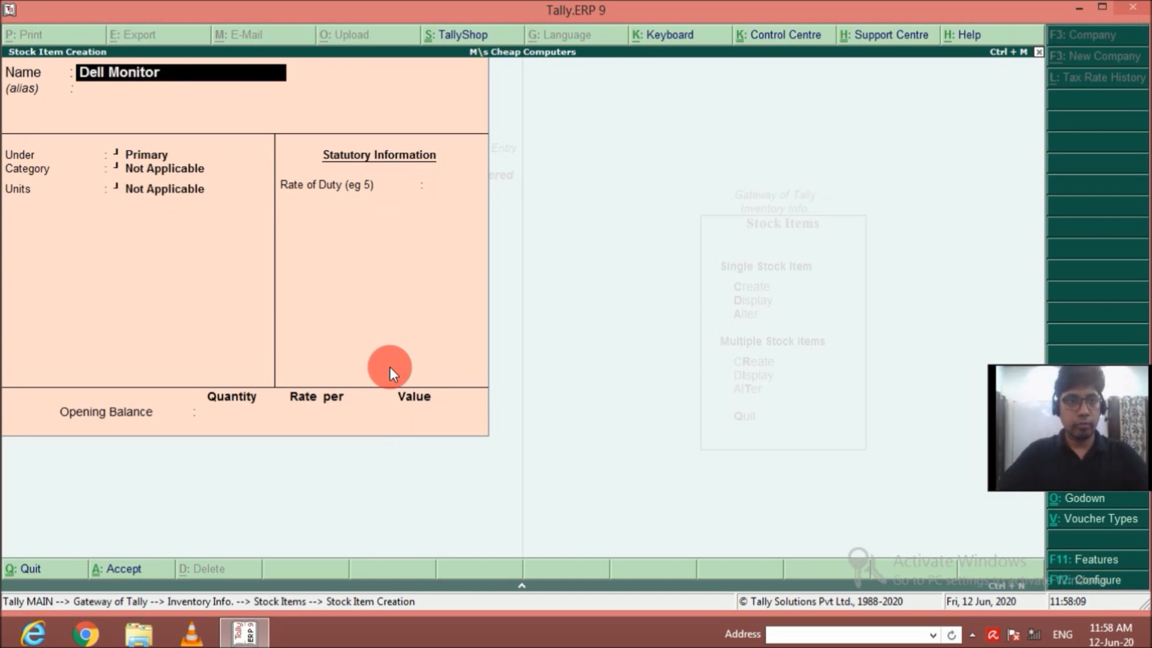
{"action": "key", "text": "Return"}
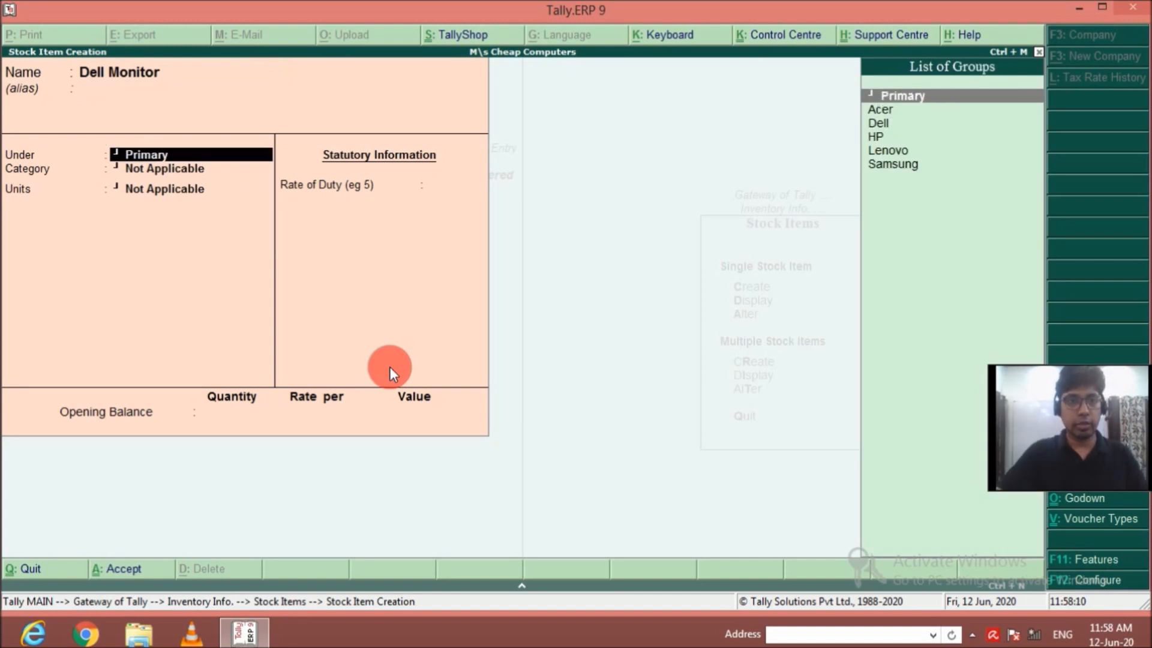
{"action": "key", "text": "Down"}
{"action": "key", "text": "Down"}
{"action": "key", "text": "Return"}
Keep Dell Monitor's category Not Applicable, set its units to nos, and save it without components, duty or opening balance.
{"action": "key", "text": "Return"}
{"action": "key", "text": "Down"}
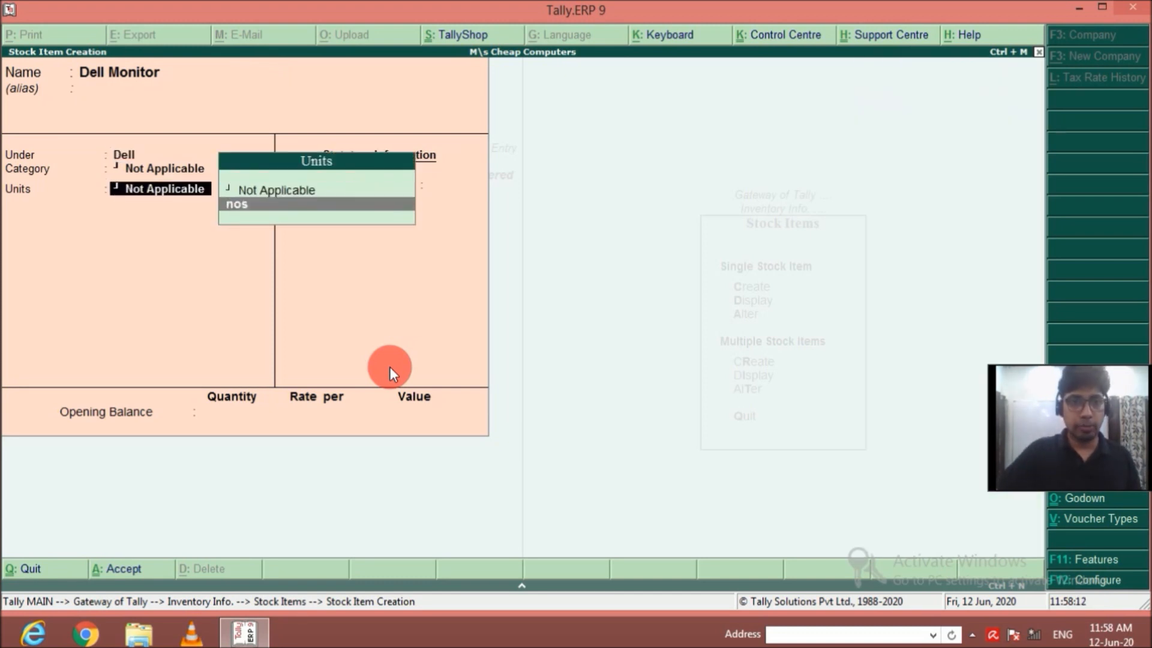
{"action": "key", "text": "Return"}
{"action": "key", "text": "Return"}
{"action": "key", "text": "Return"}
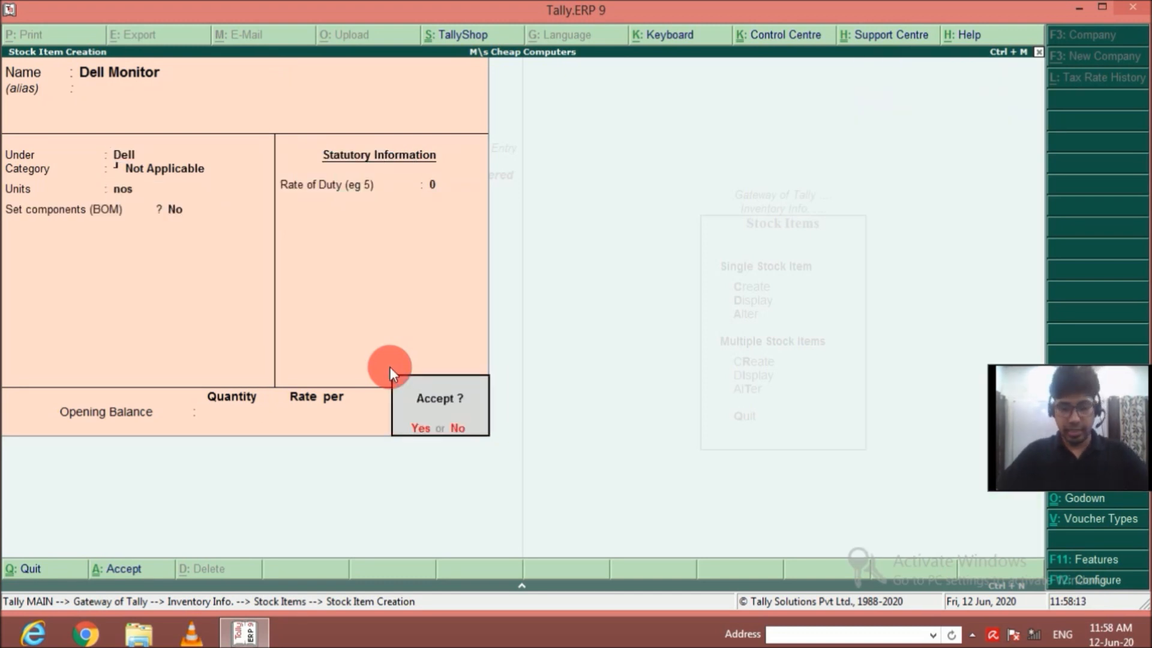
{"action": "key", "text": "Return"}
Name the next stock item Acer Monitor, without an alias, and place it under the Acer group.
{"action": "type", "text": "Acer"}
{"action": "type", "text": " Mono"}
{"action": "key", "text": "BackSpace"}
{"action": "type", "text": "it"}
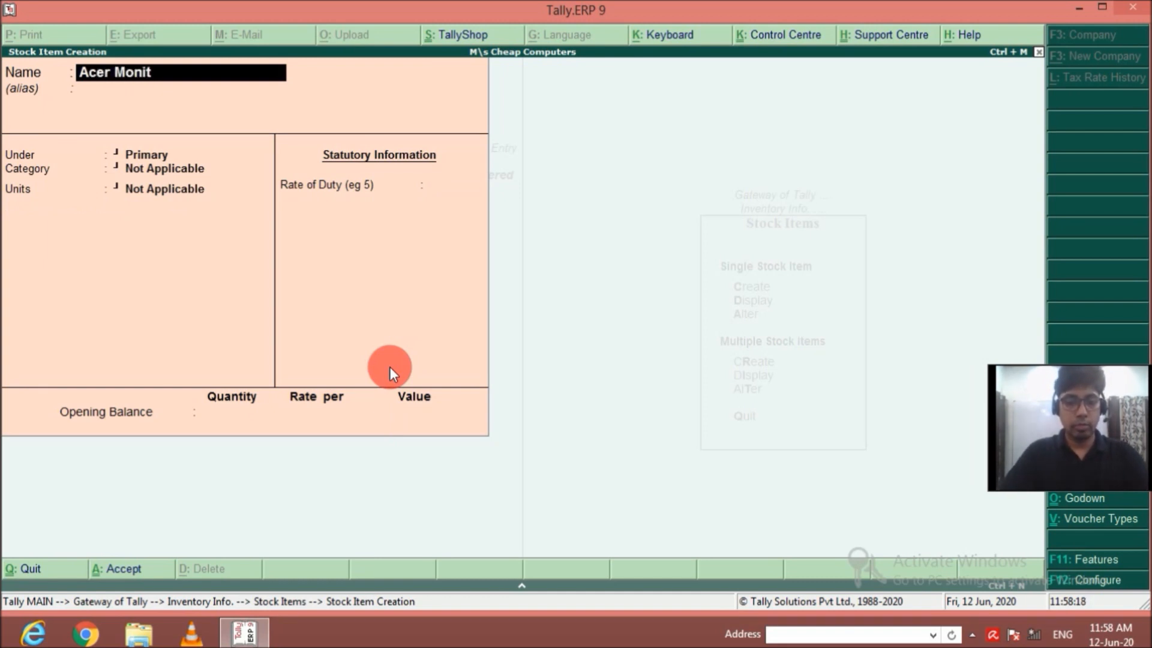
{"action": "type", "text": "or"}
{"action": "key", "text": "Return"}
{"action": "key", "text": "Return"}
{"action": "key", "text": "Down"}
Keep Acer Monitor's category Not Applicable, set its units to nos, and save it without components, duty or opening balance.
{"action": "key", "text": "Return"}
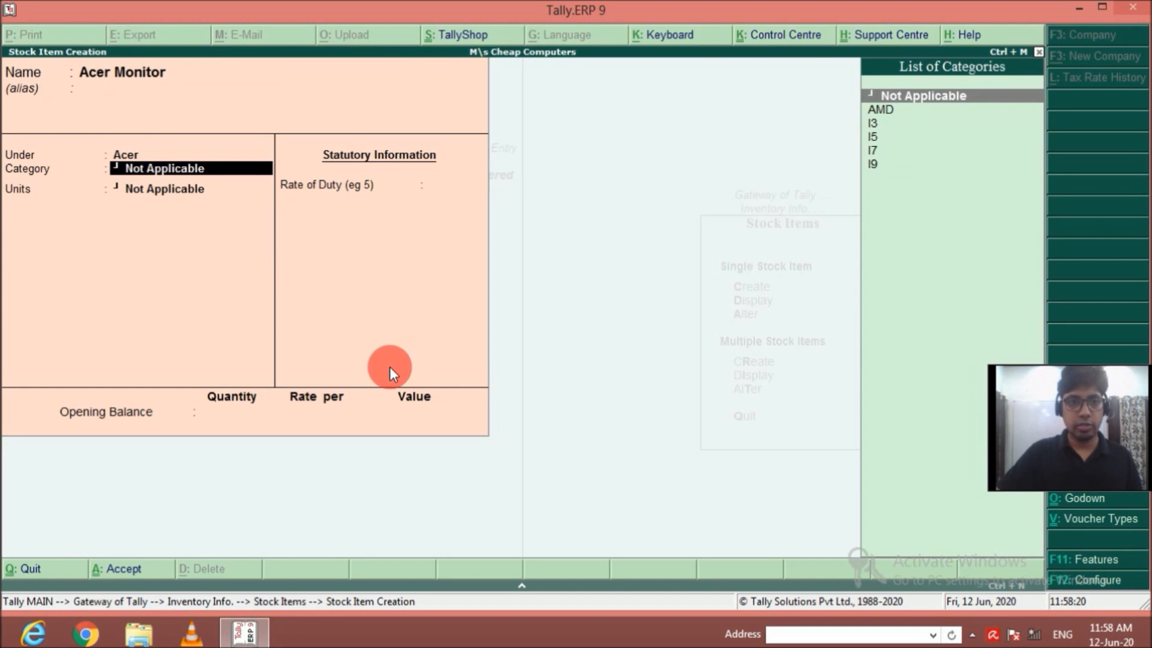
{"action": "key", "text": "Return"}
{"action": "key", "text": "Down"}
{"action": "key", "text": "Return"}
{"action": "key", "text": "Return"}
{"action": "key", "text": "Return"}
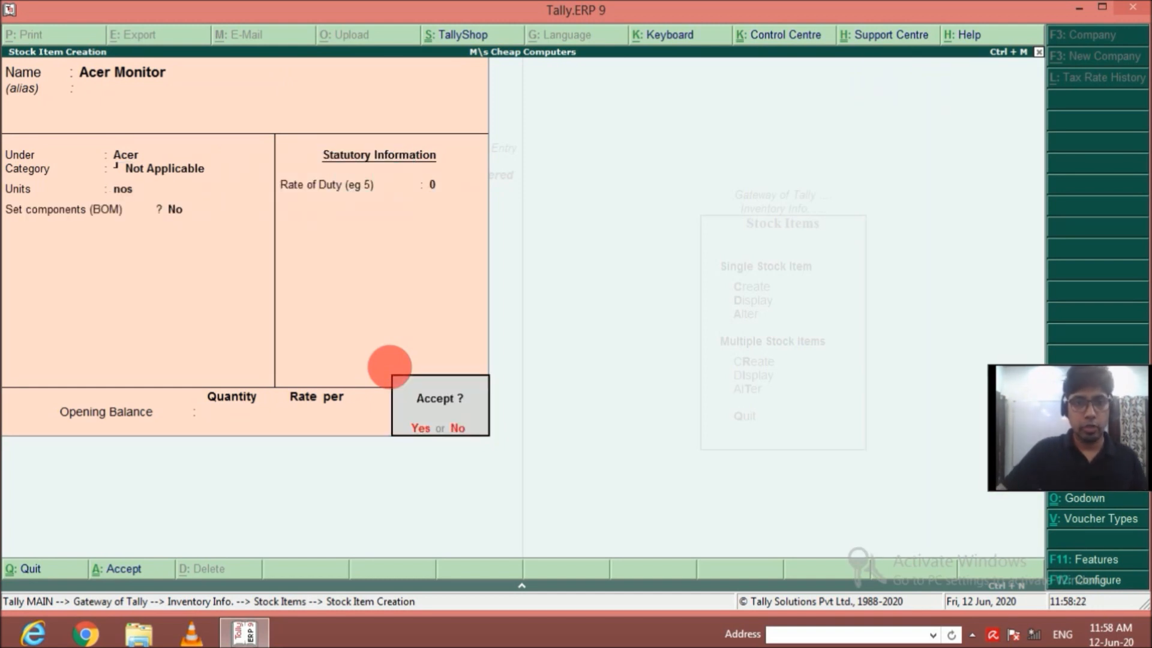
{"action": "key", "text": "Return"}
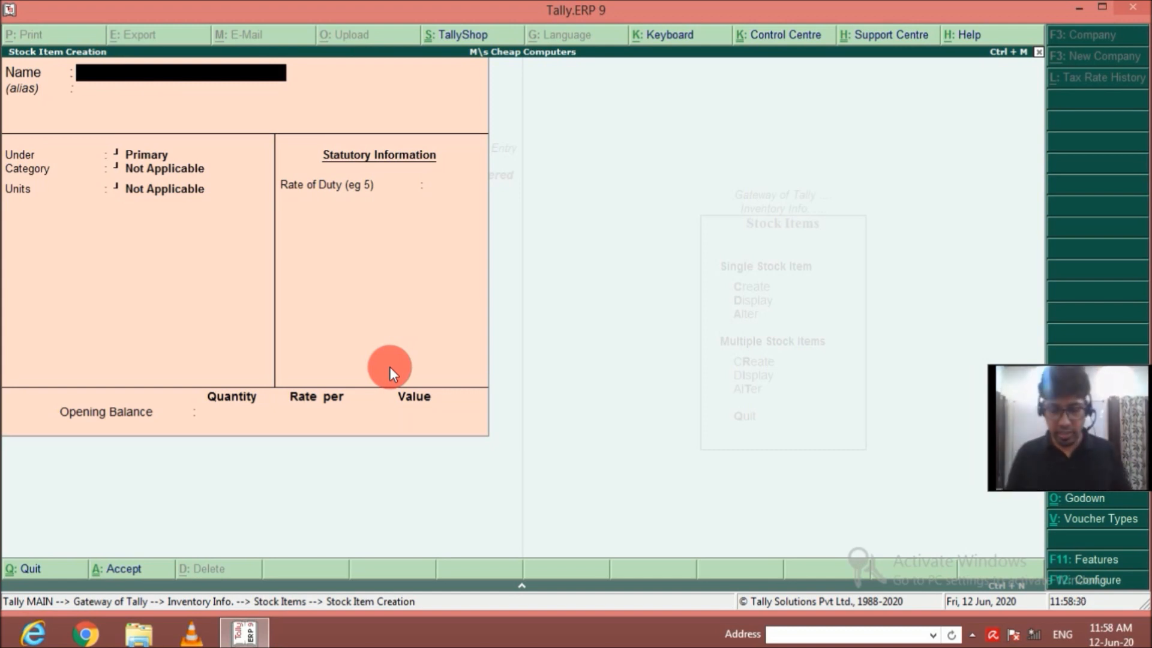
Name the next stock item Keyboard, without an alias, and keep it under Primary.
{"action": "type", "text": "Key"}
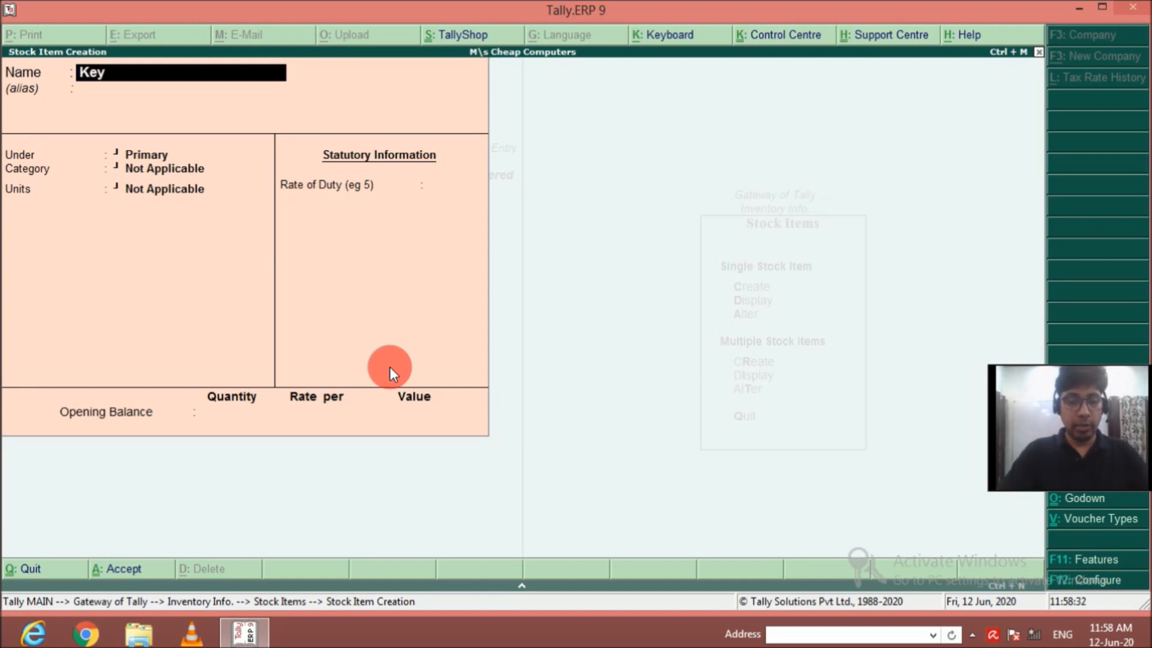
{"action": "type", "text": "board"}
{"action": "key", "text": "Return"}
{"action": "key", "text": "Return"}
{"action": "key", "text": "Return"}
{"action": "key", "text": "BackSpace"}
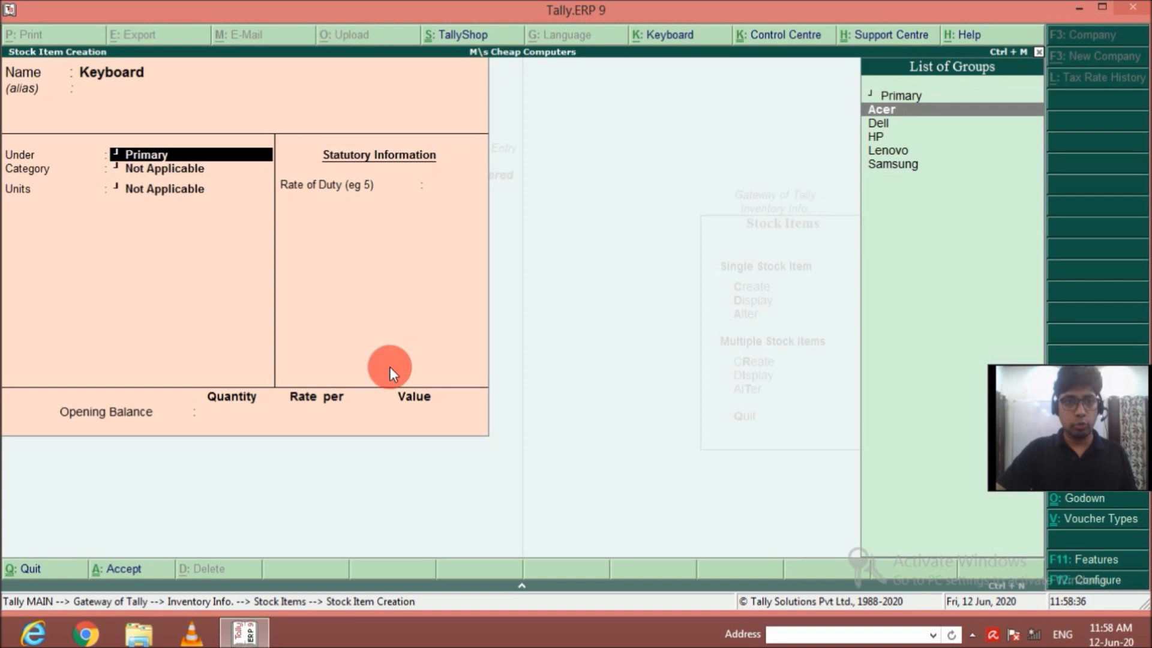
{"action": "key", "text": "Return"}
Keep Keyboard's category Not Applicable, set its units to nos, and save it without components, duty or opening balance.
{"action": "key", "text": "Return"}
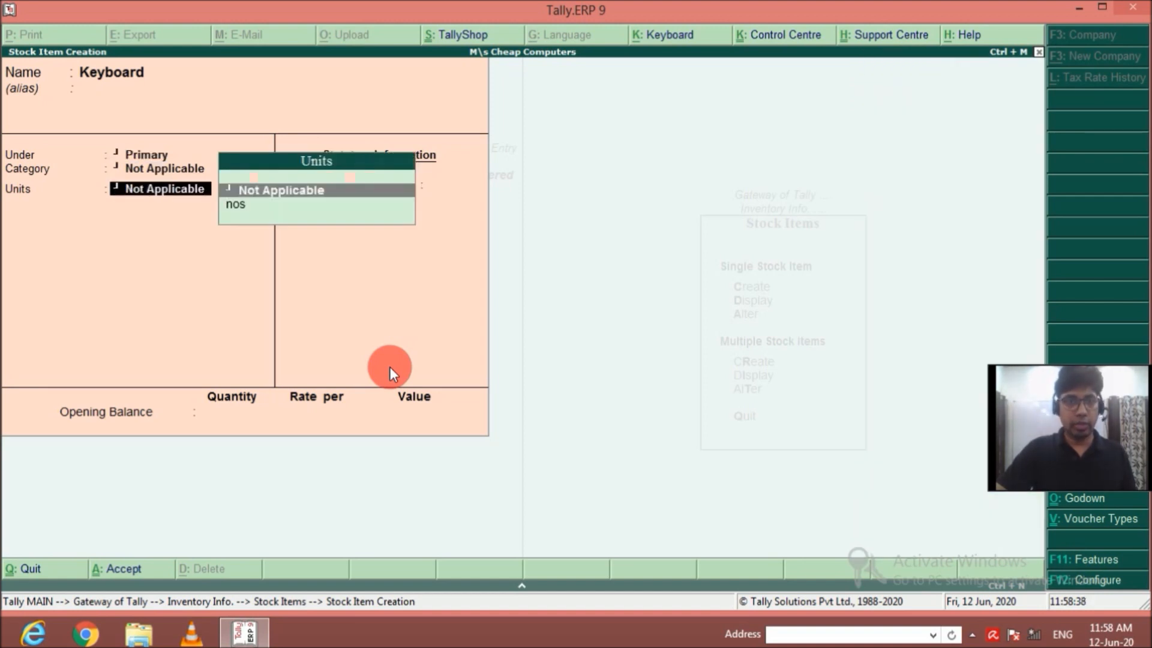
{"action": "key", "text": "Down"}
{"action": "key", "text": "Return"}
{"action": "key", "text": "Return"}
{"action": "key", "text": "Return"}
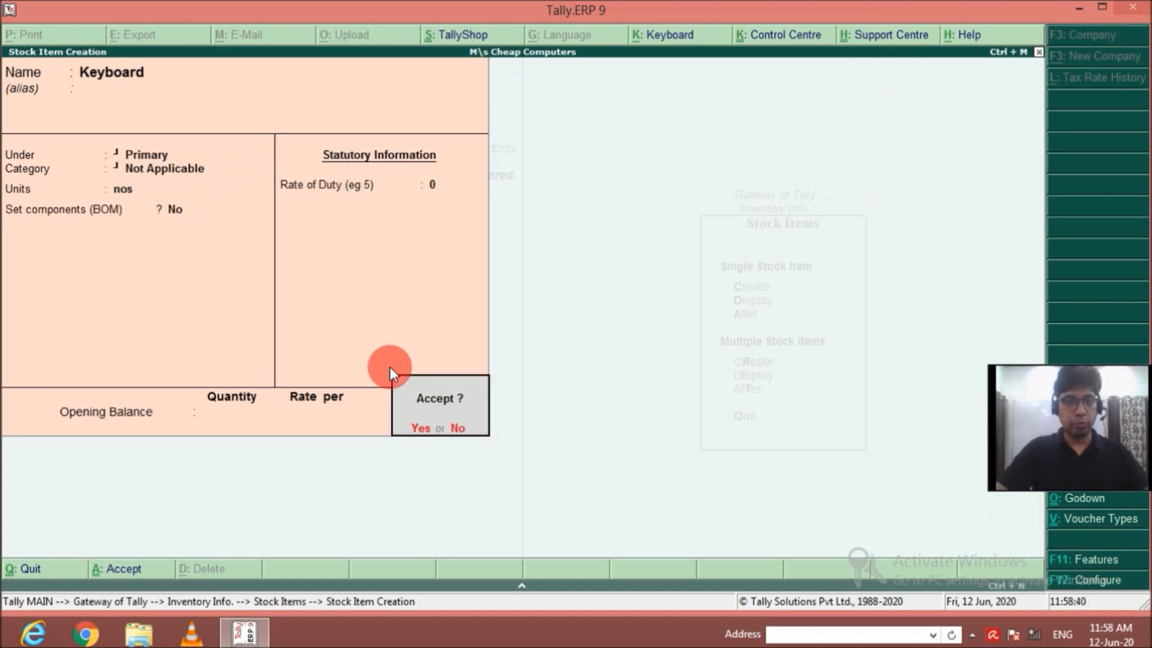
Name the next stock item Mouse, without an alias, and keep it under Primary.
{"action": "key", "text": "Return"}
{"action": "type", "text": "Mouse"}
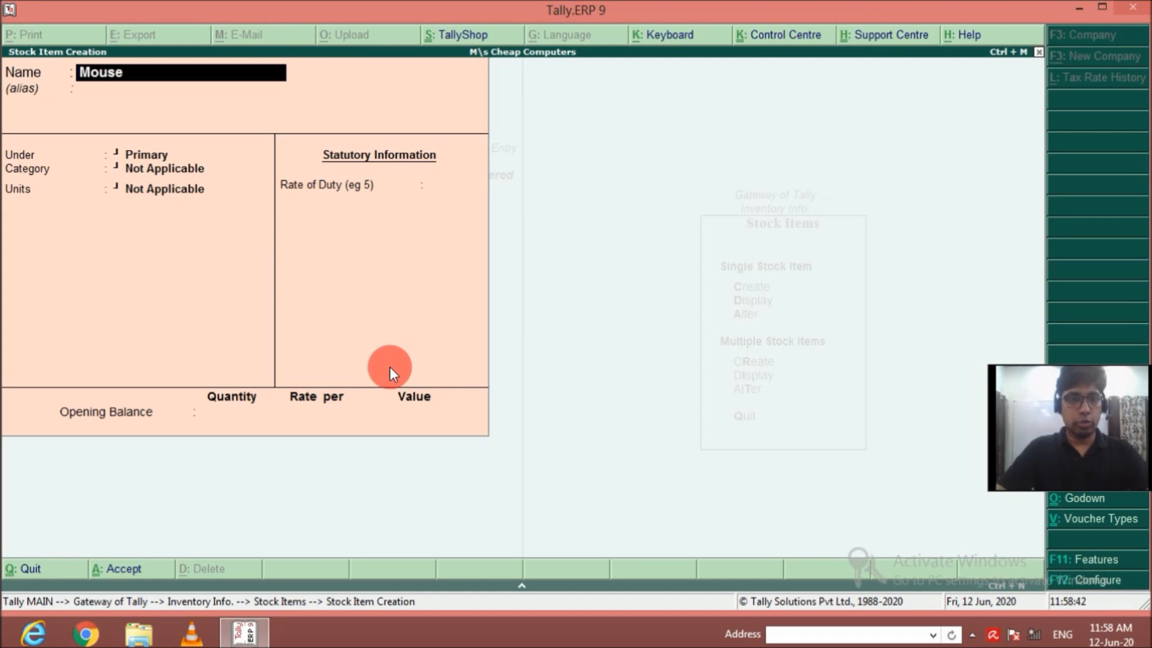
{"action": "key", "text": "Return"}
Keep Mouse's category Not Applicable, set its units to nos, and save it without components, duty or opening balance.
{"action": "key", "text": "Return"}
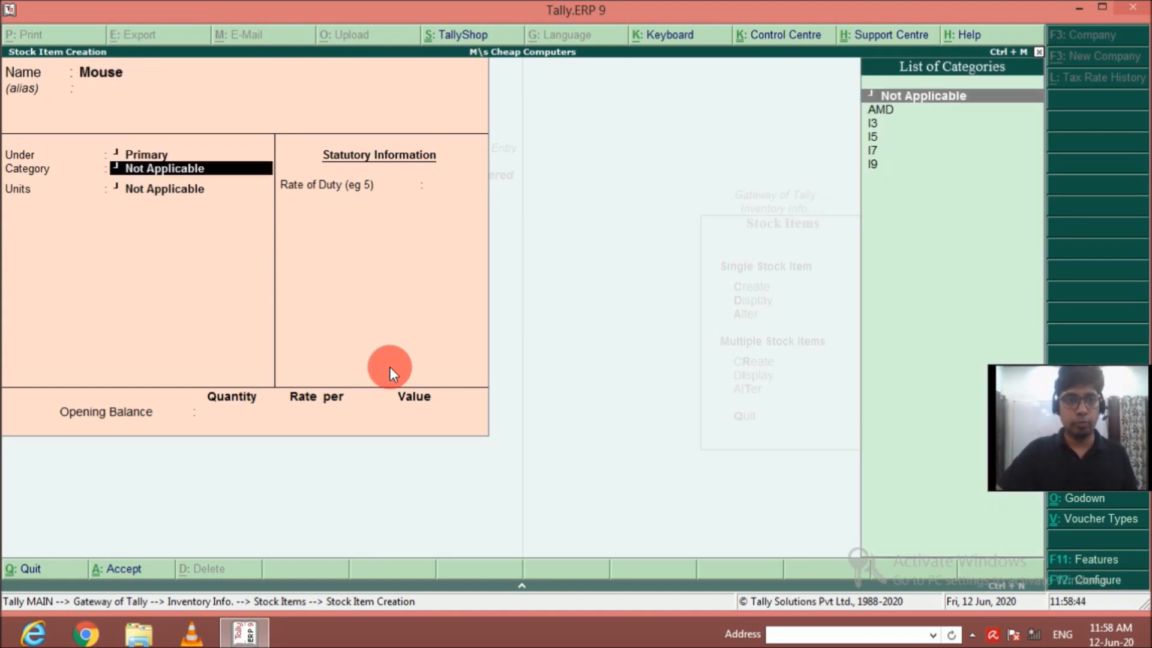
{"action": "key", "text": "Return"}
{"action": "key", "text": "Down"}
{"action": "key", "text": "Return"}
{"action": "key", "text": "Return"}
{"action": "key", "text": "Return"}
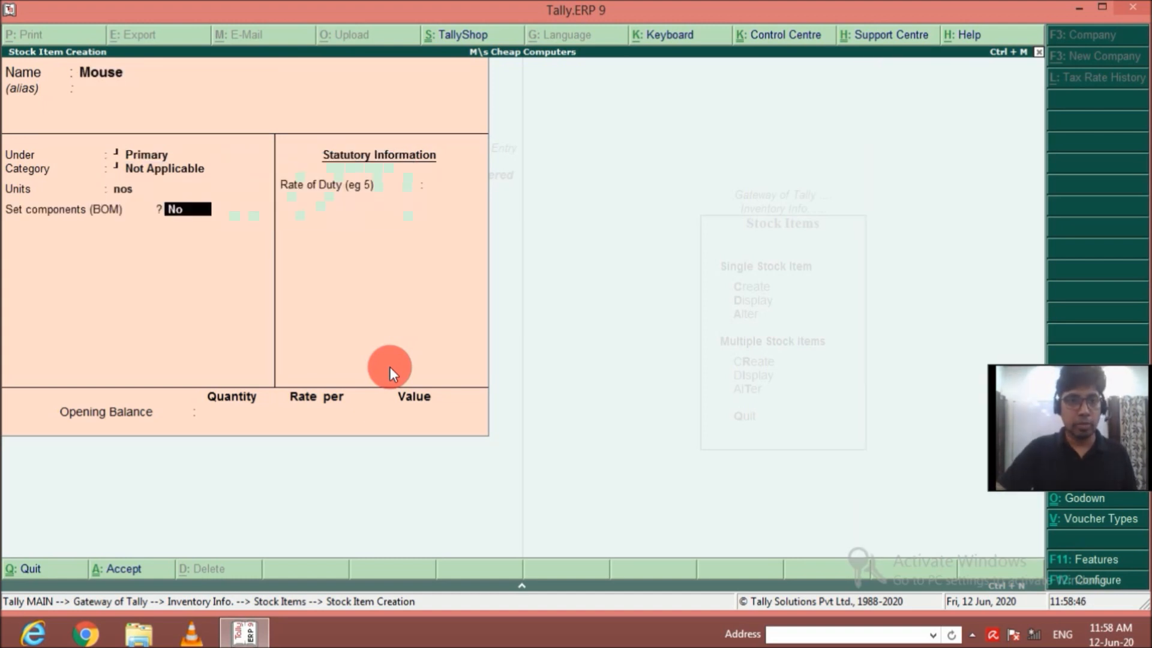
Name the next stock item RAM, without an alias, and keep it under Primary.
{"action": "key", "text": "Return"}
{"action": "key", "text": "Return"}
{"action": "type", "text": "RAM"}
{"action": "key", "text": "Return"}
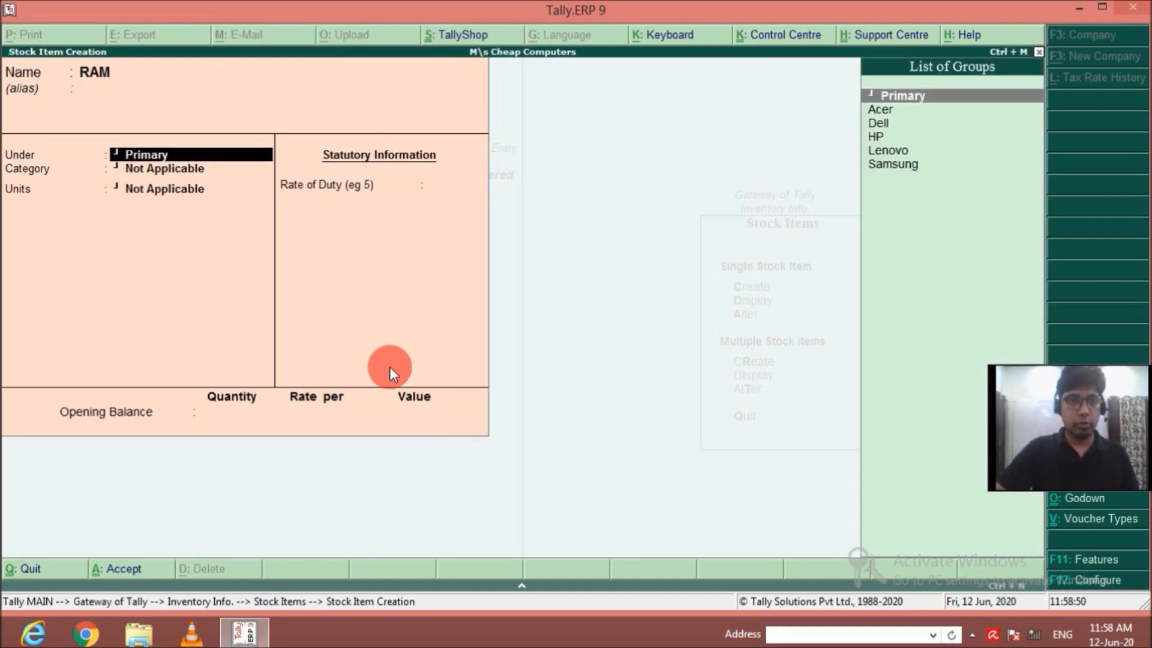
Keep RAM's category Not Applicable, set its units to nos, and save it without components, duty or opening balance.
{"action": "key", "text": "Return"}
{"action": "key", "text": "Return"}
{"action": "key", "text": "Down"}
{"action": "key", "text": "Return"}
{"action": "key", "text": "Return"}
{"action": "key", "text": "Return"}
{"action": "key", "text": "Return"}
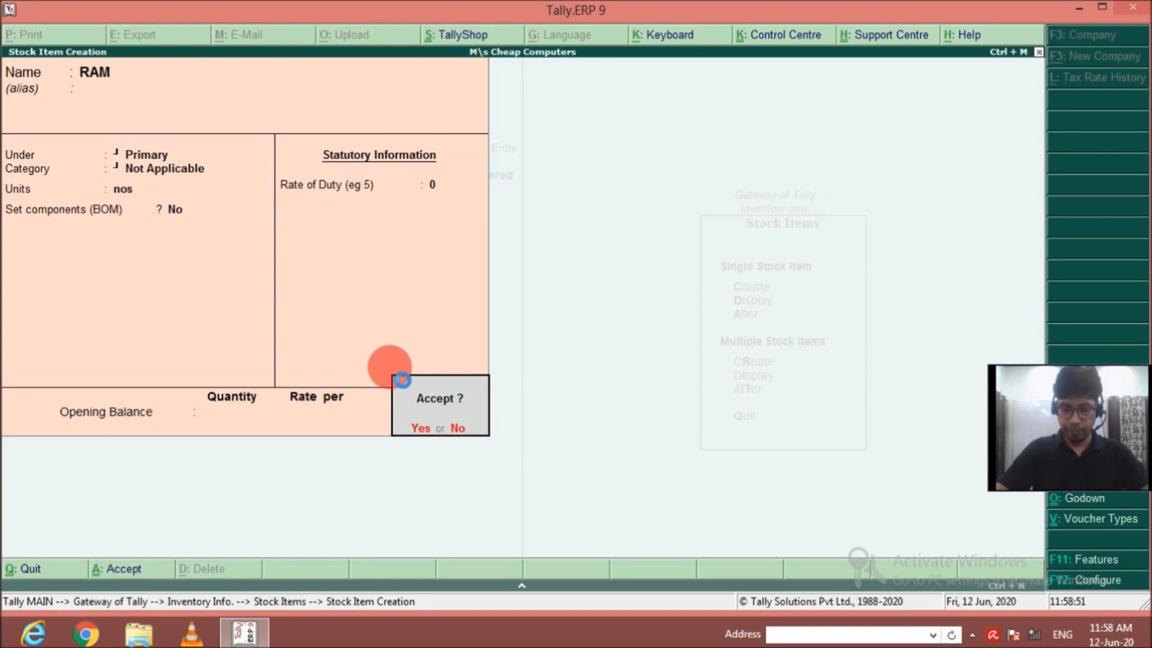
{"action": "key", "text": "Return"}
Name the next stock item Cabinate, without an alias, and keep it under Primary.
{"action": "type", "text": "Cabinate"}
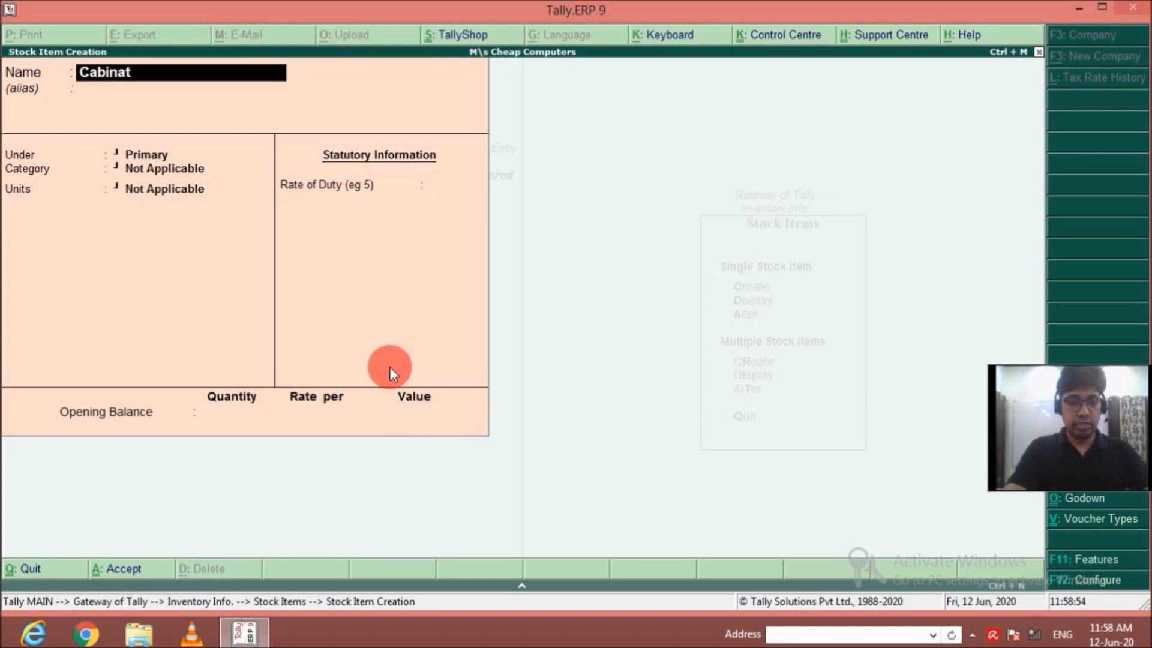
{"action": "key", "text": "Return"}
{"action": "key", "text": "Return"}
{"action": "key", "text": "Return"}
Keep Cabinate's category Not Applicable, set its units to nos, and save it without components, duty or opening balance.
{"action": "key", "text": "Return"}
{"action": "key", "text": "Down"}
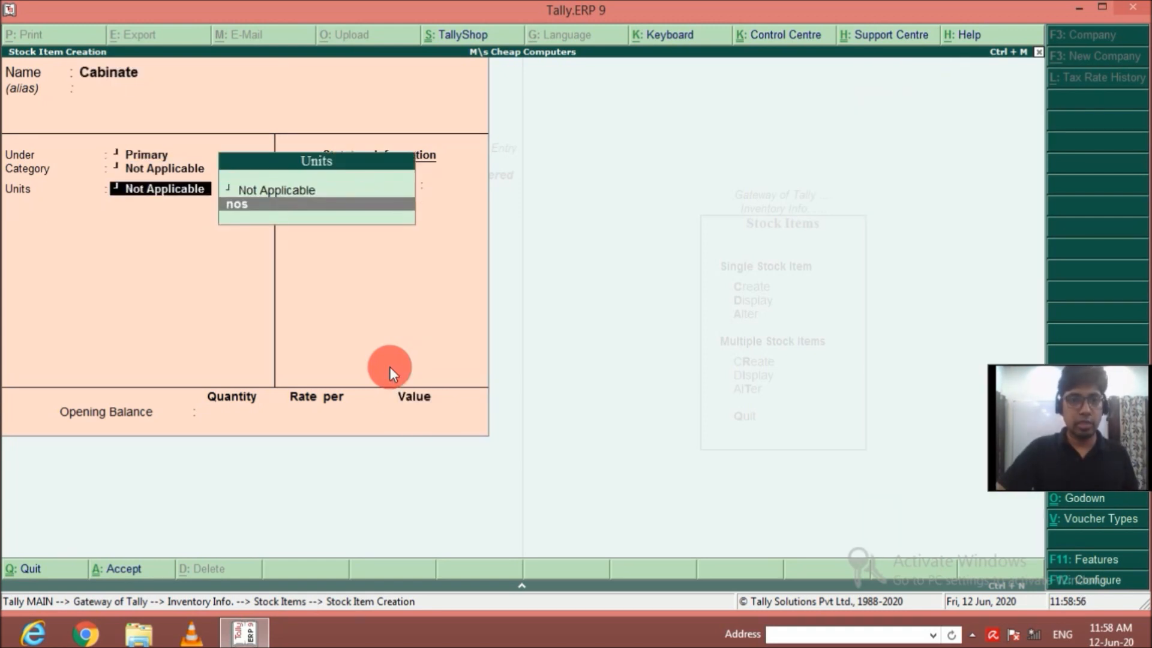
{"action": "key", "text": "Return"}
{"action": "key", "text": "Return"}
{"action": "key", "text": "Return"}
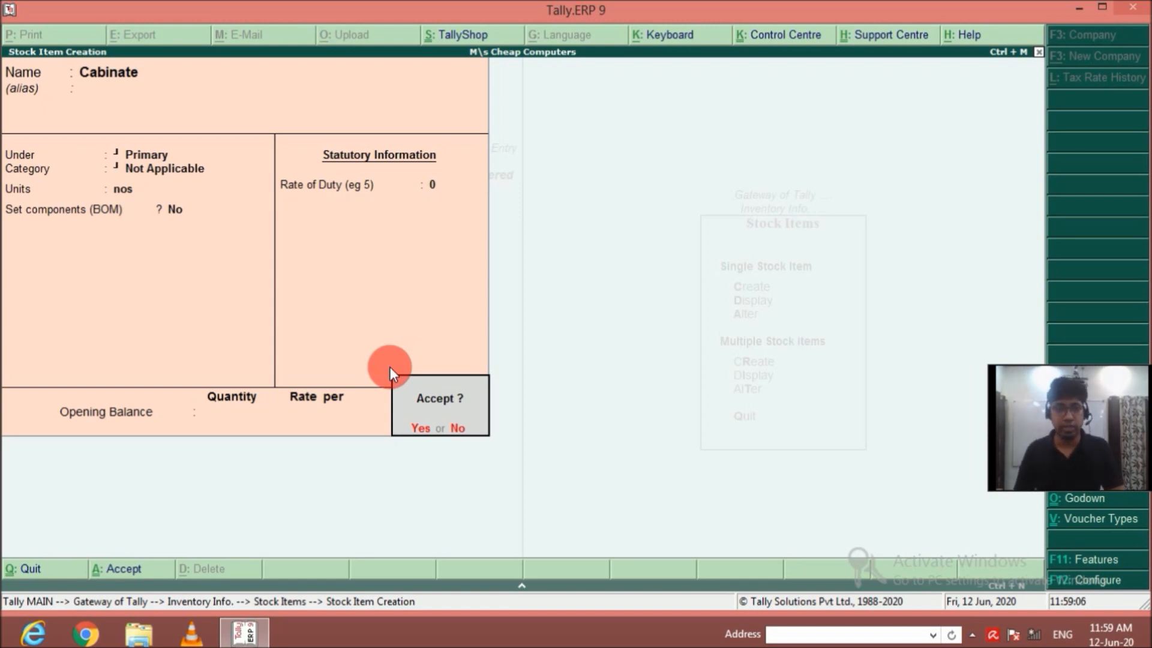
{"action": "key", "text": "Return"}
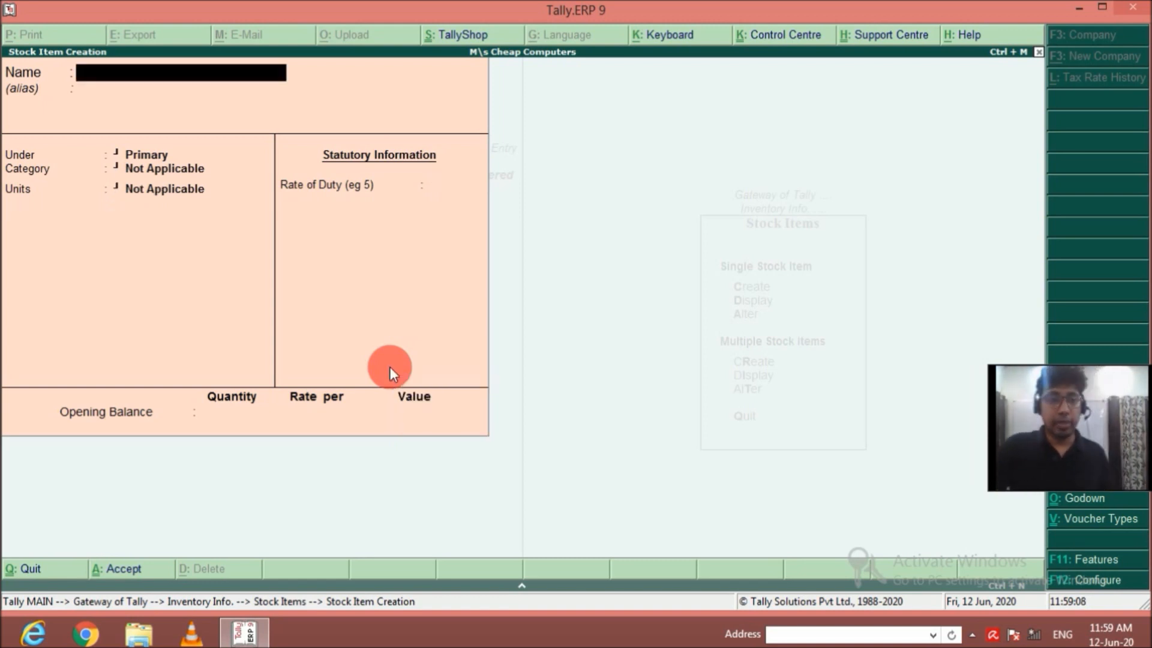
Name the next stock item DVD Writer, without an alias, and keep it under Primary.
{"action": "type", "text": "DVD"}
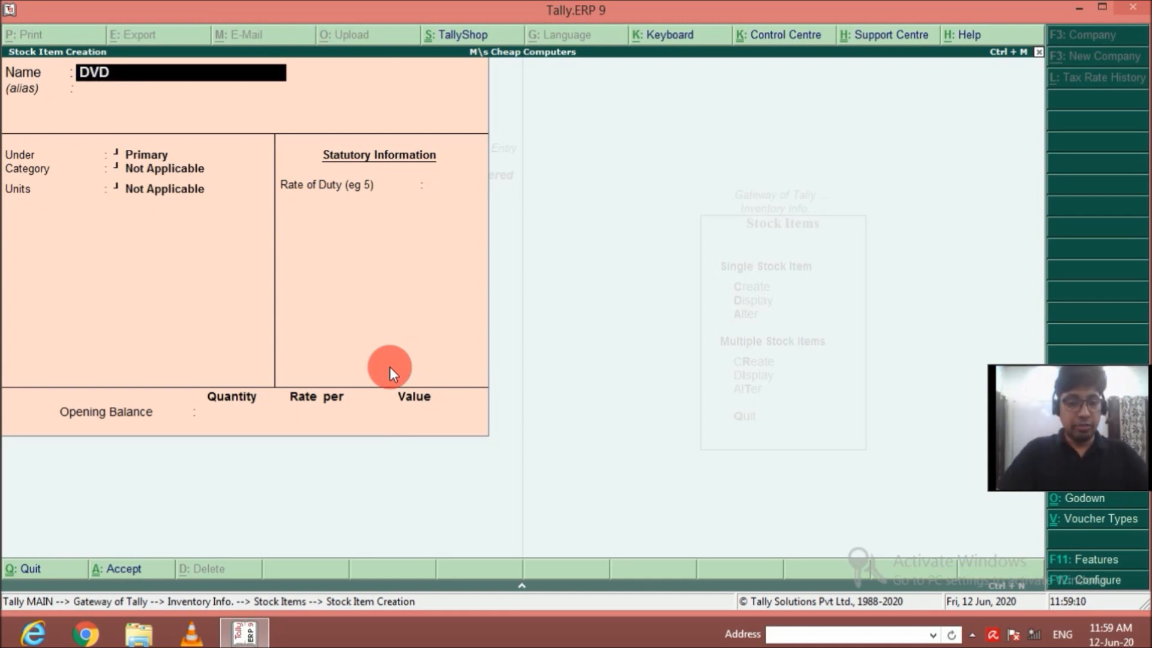
{"action": "type", "text": " WRITRE"}
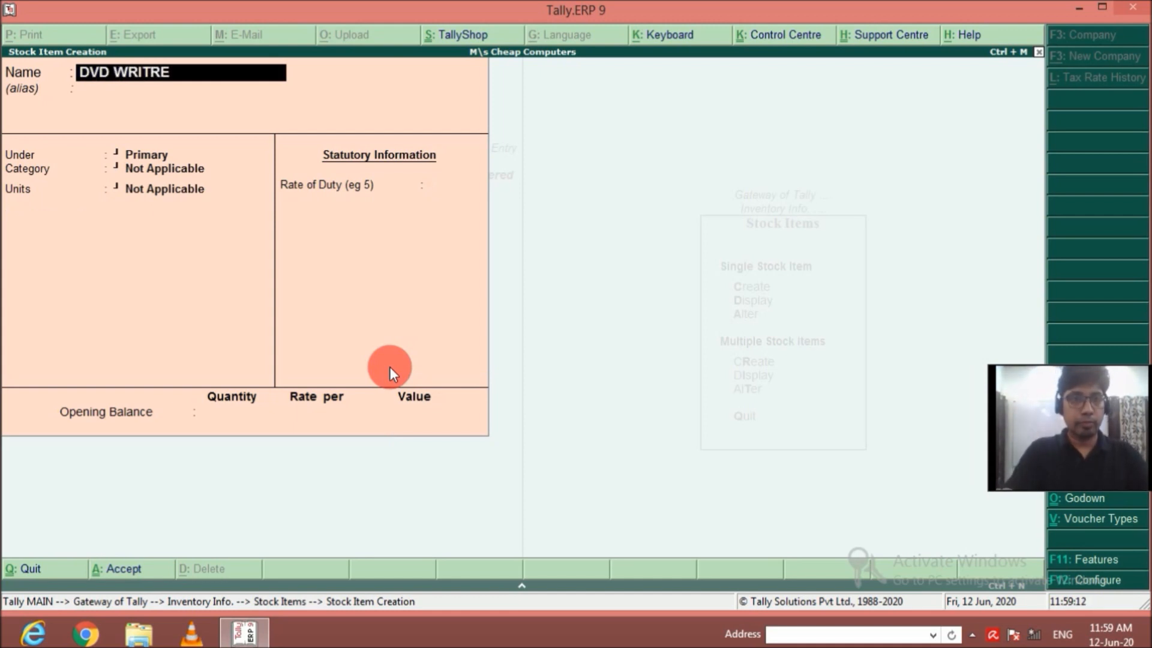
{"action": "key", "text": "BackSpace"}
{"action": "key", "text": "BackSpace"}
{"action": "key", "text": "BackSpace"}
{"action": "key", "text": "BackSpace"}
{"action": "key", "text": "BackSpace"}
{"action": "key", "text": "BackSpace"}
{"action": "type", "text": "writer"}
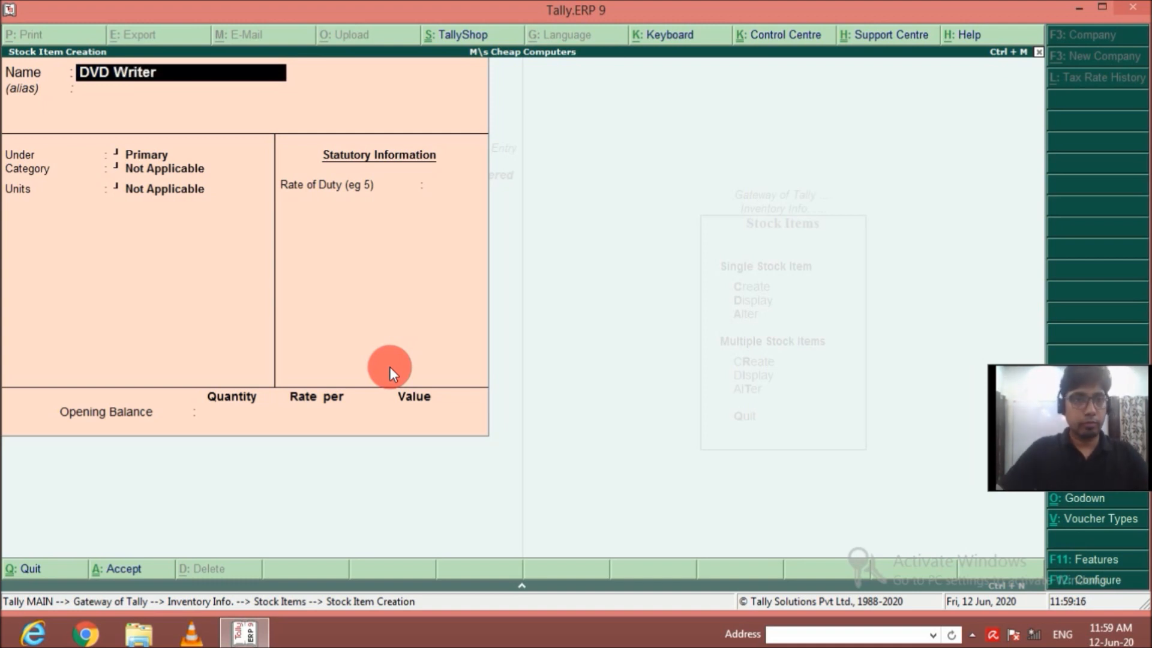
{"action": "key", "text": "Return"}
Keep DVD Writer's category Not Applicable, set its units to nos, and save it without components, duty or opening balance.
{"action": "key", "text": "Return"}
{"action": "key", "text": "Return"}
{"action": "key", "text": "Down"}
{"action": "key", "text": "Return"}
{"action": "key", "text": "Return"}
{"action": "key", "text": "Return"}
{"action": "key", "text": "Return"}
{"action": "key", "text": "Return"}
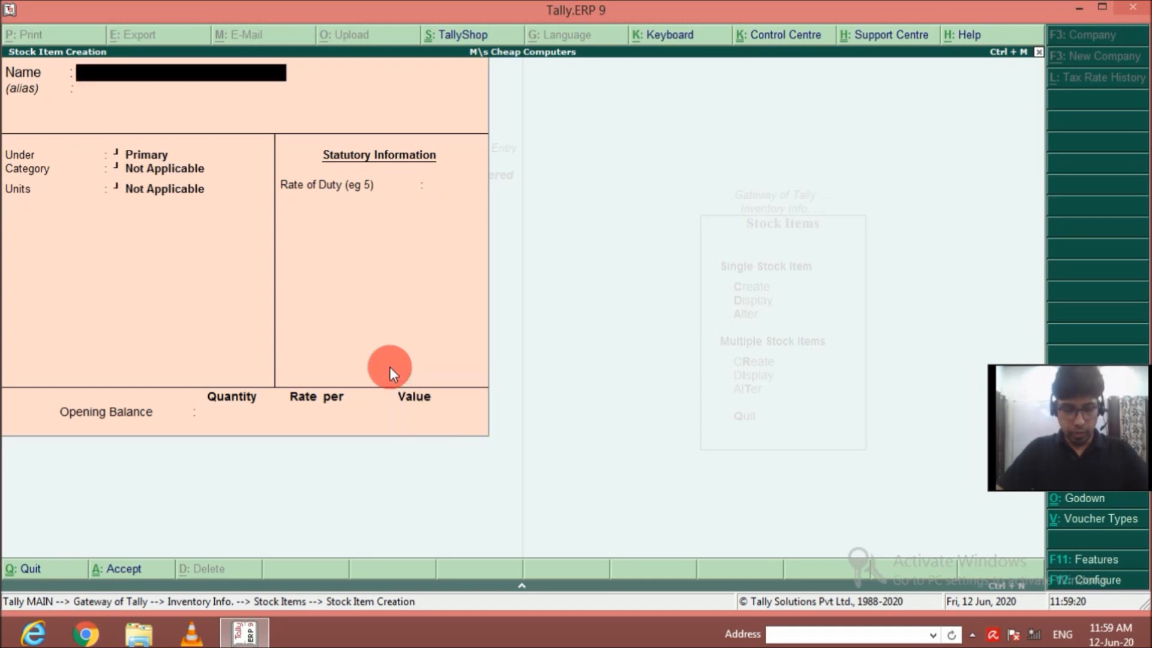
Name the next stock item HArd Disk 500 GB, without an alias, and keep it under Primary.
{"action": "type", "text": "HArd"}
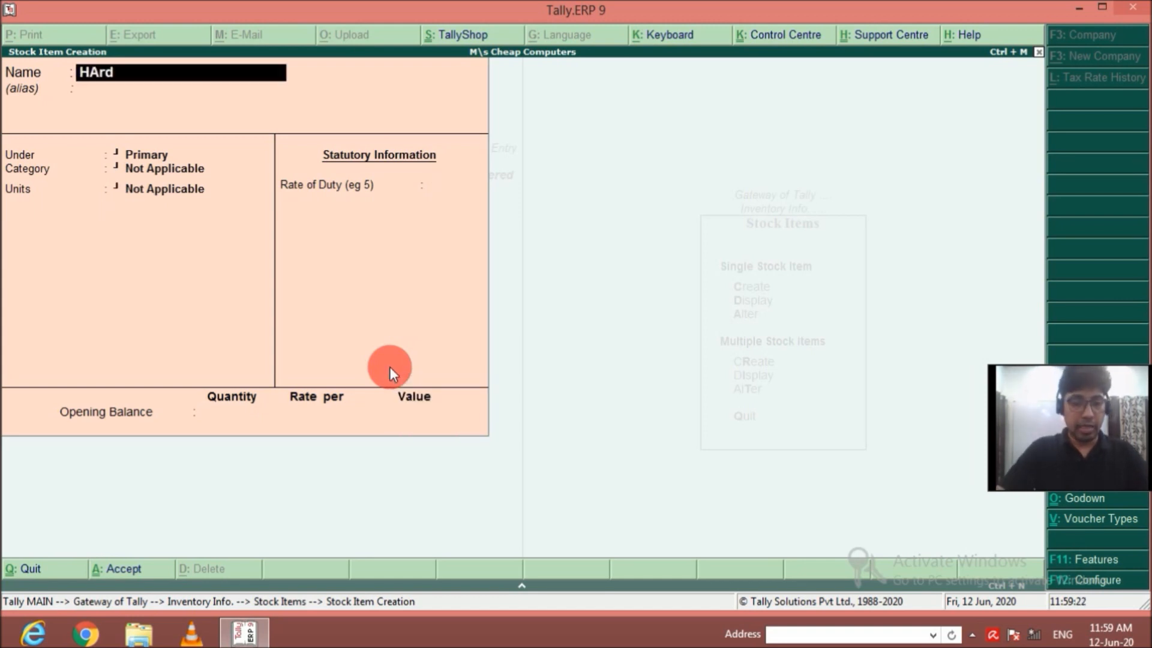
{"action": "type", "text": " Disk"}
{"action": "key", "text": "Return"}
{"action": "key", "text": "BackSpace"}
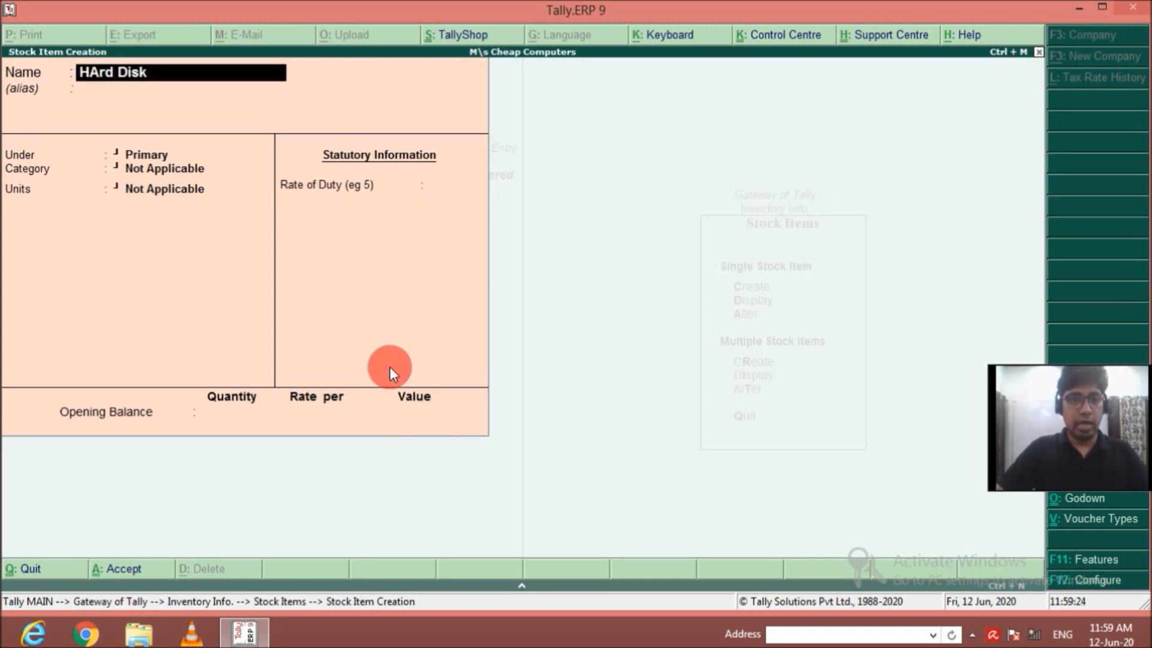
{"action": "type", "text": "500"}
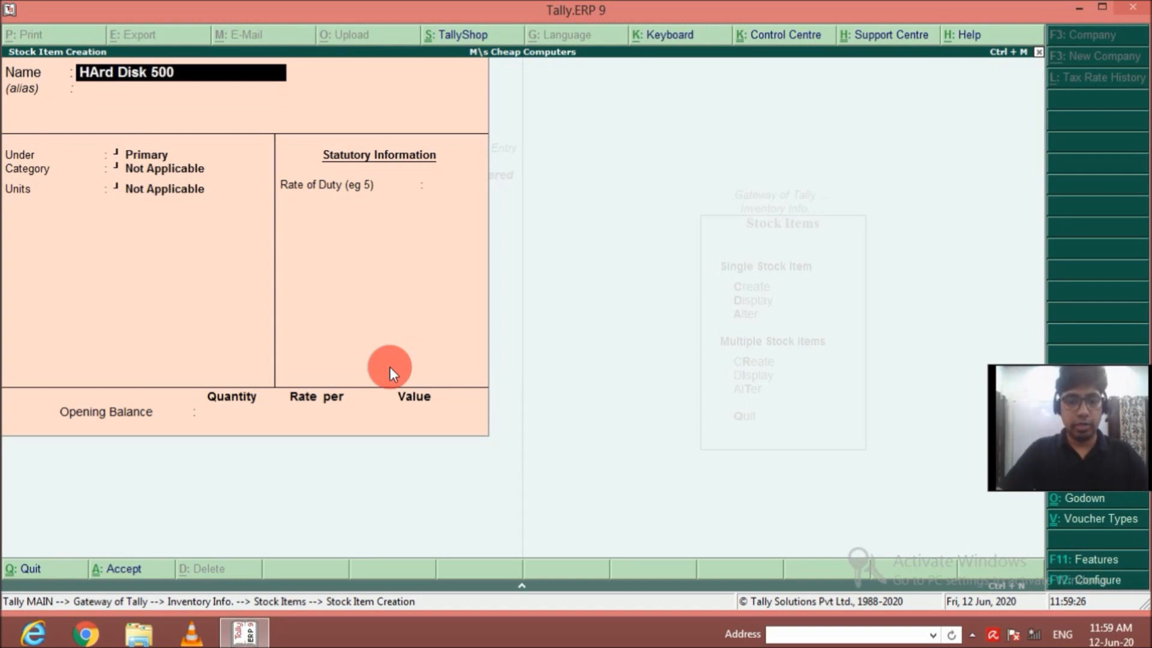
{"action": "type", "text": " GB"}
{"action": "key", "text": "Return"}
{"action": "key", "text": "Return"}
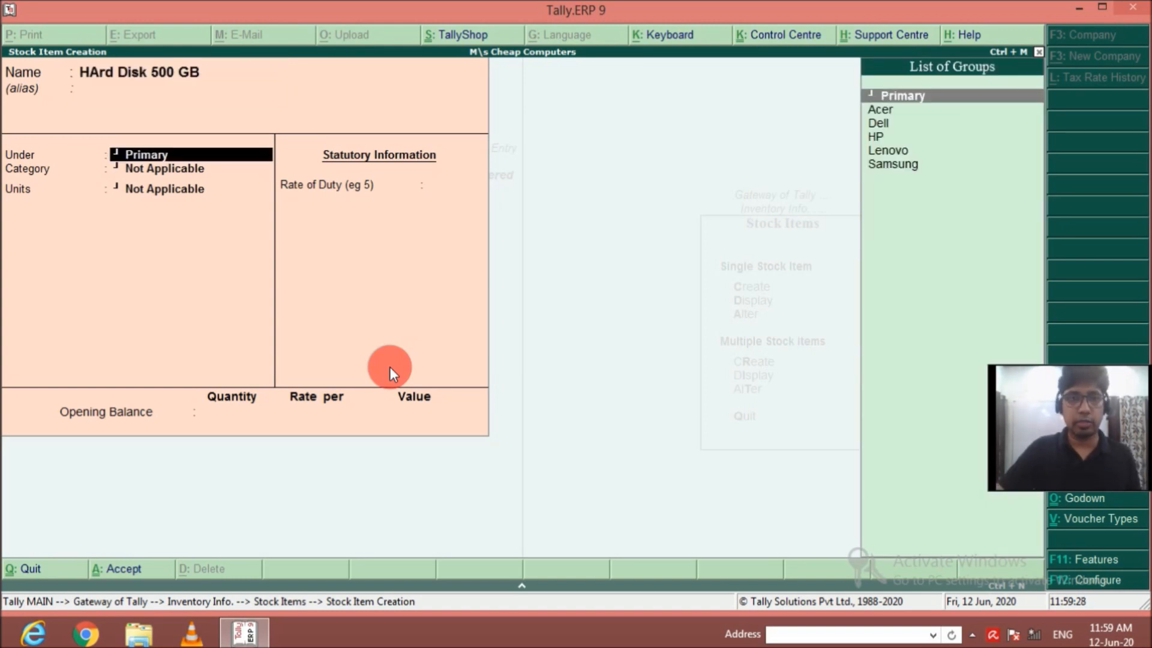
{"action": "key", "text": "Return"}
{"action": "key", "text": "Return"}
Keep the hard disk's category Not Applicable, set its units to nos, and save it without components, duty or opening balance.
{"action": "key", "text": "Down"}
{"action": "key", "text": "Return"}
{"action": "key", "text": "Return"}
{"action": "key", "text": "Return"}
{"action": "key", "text": "Return"}
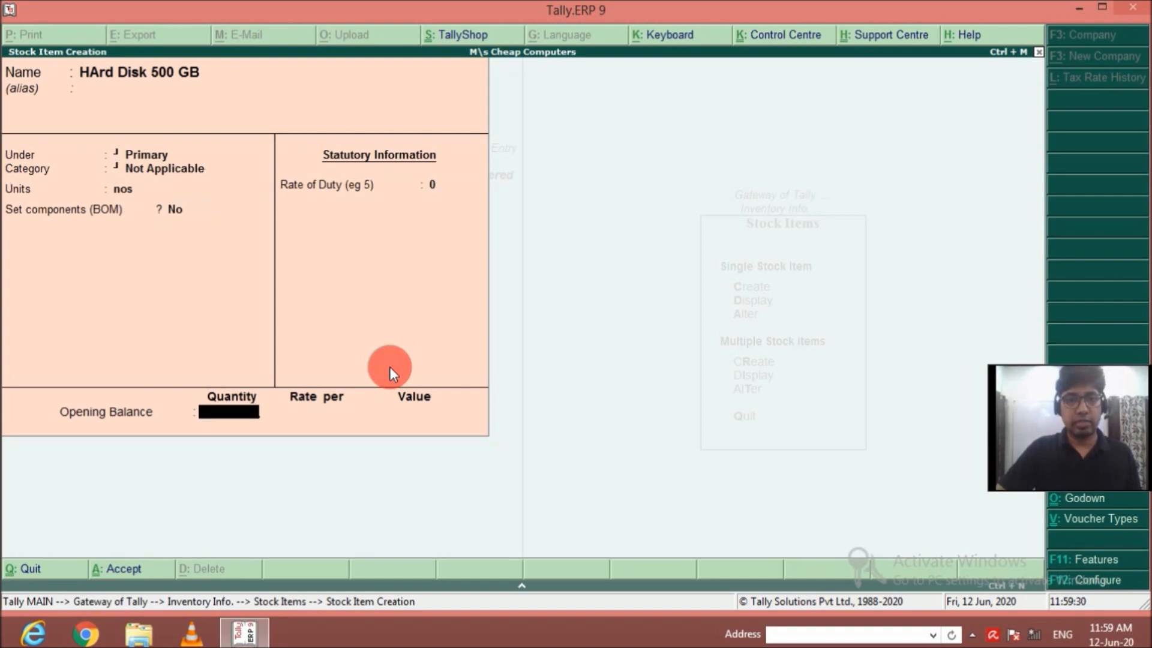
{"action": "key", "text": "Return"}
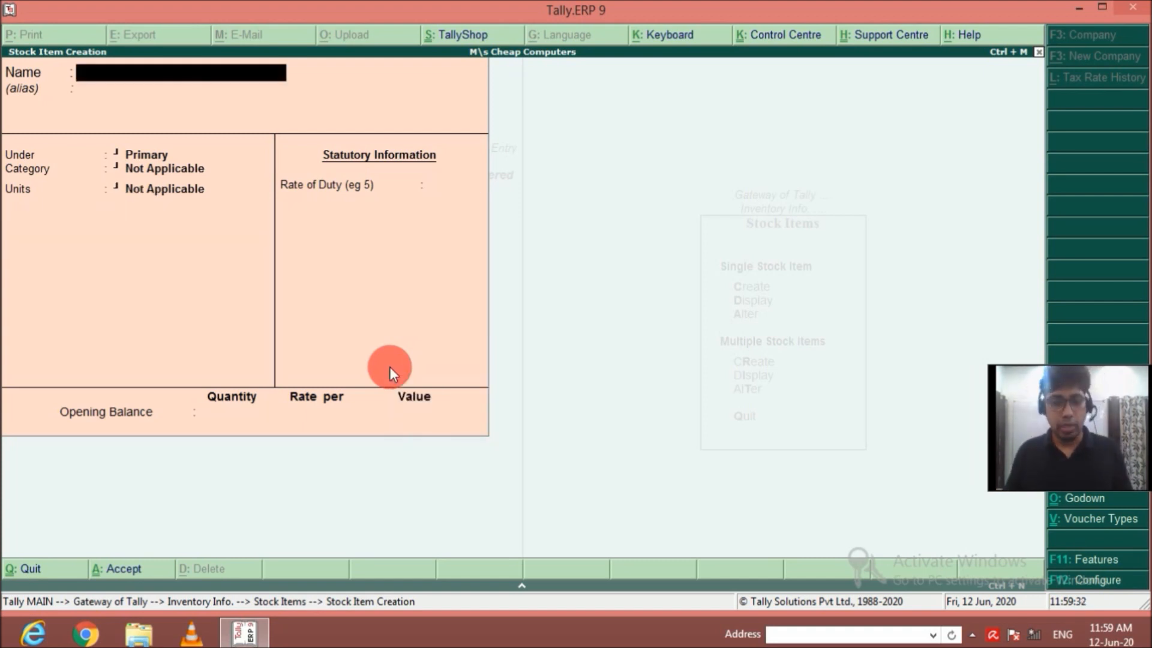
Name the next stock item SMPS, without an alias, and keep it under Primary.
{"action": "type", "text": "SMPS"}
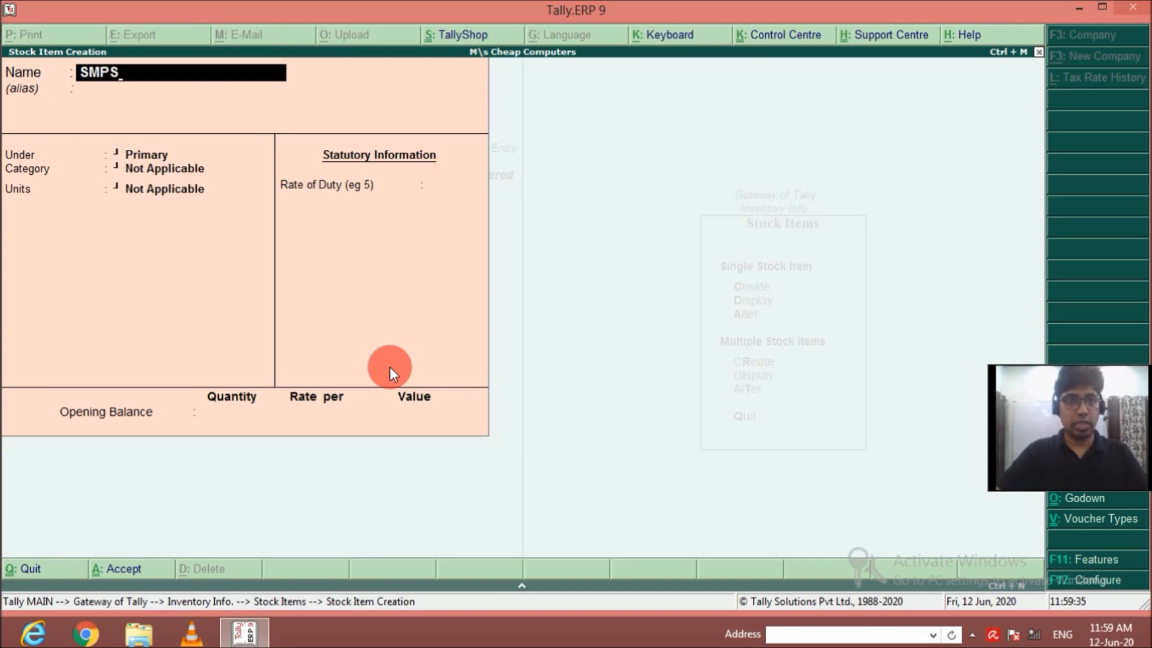
{"action": "key", "text": "Return"}
{"action": "key", "text": "Return"}
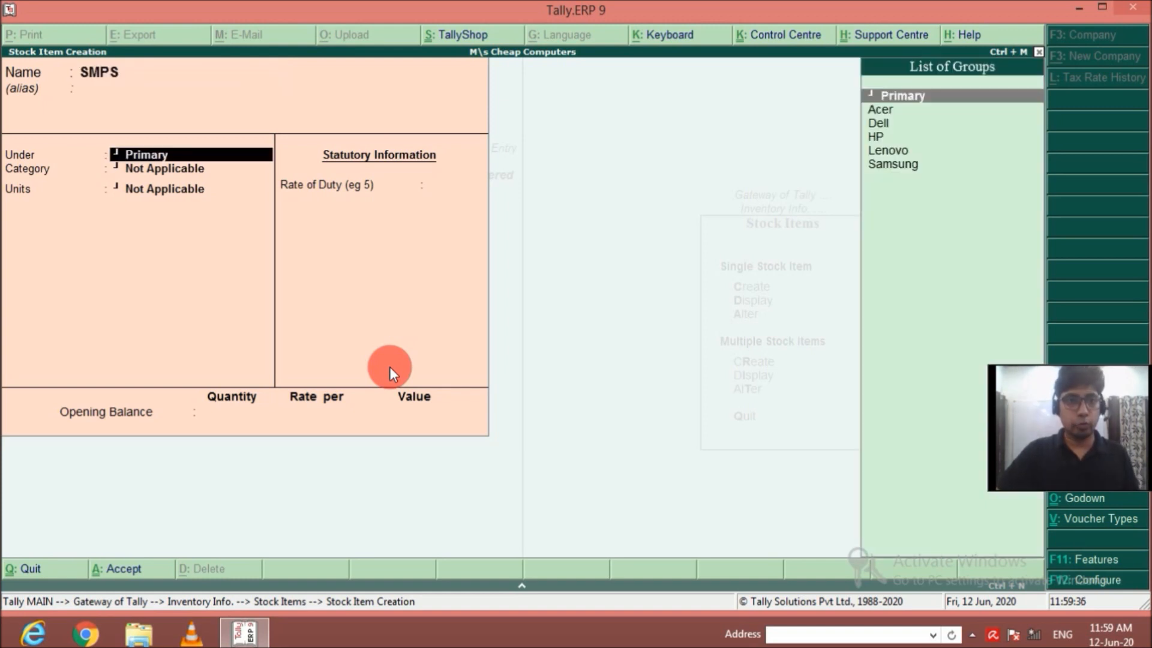
{"action": "key", "text": "Return"}
{"action": "key", "text": "Return"}
Keep SMPS's category Not Applicable, set its units to nos, and save it without components, duty or opening balance.
{"action": "key", "text": "Down"}
{"action": "key", "text": "Return"}
{"action": "key", "text": "Return"}
{"action": "key", "text": "Return"}
{"action": "key", "text": "Return"}
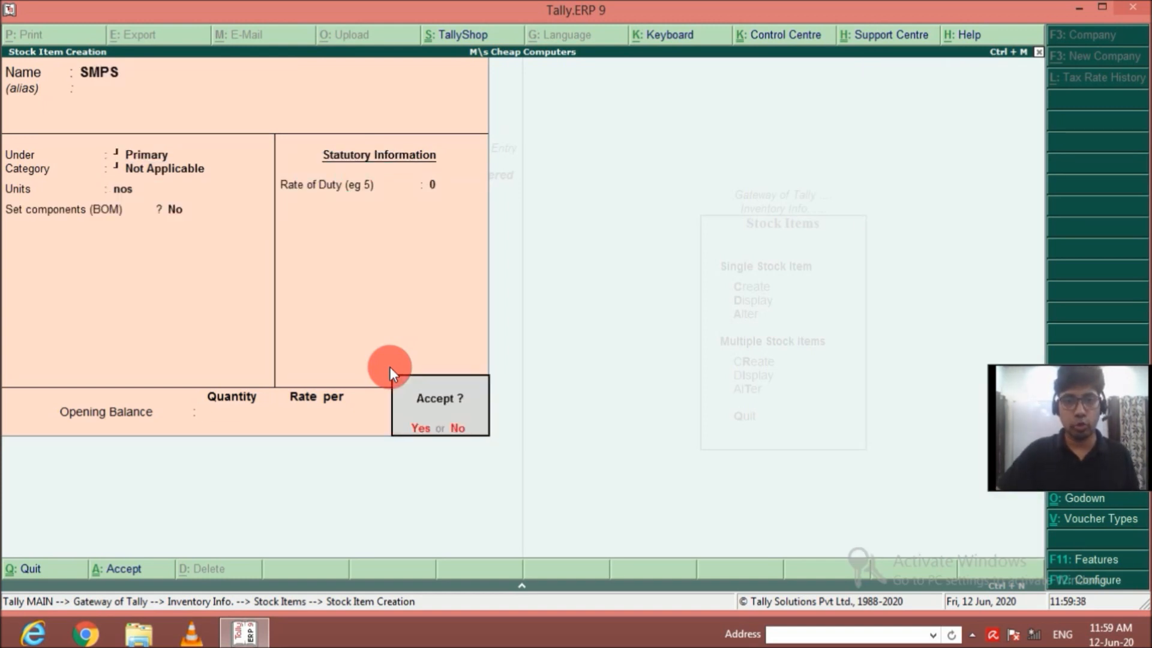
{"action": "key", "text": "Return"}
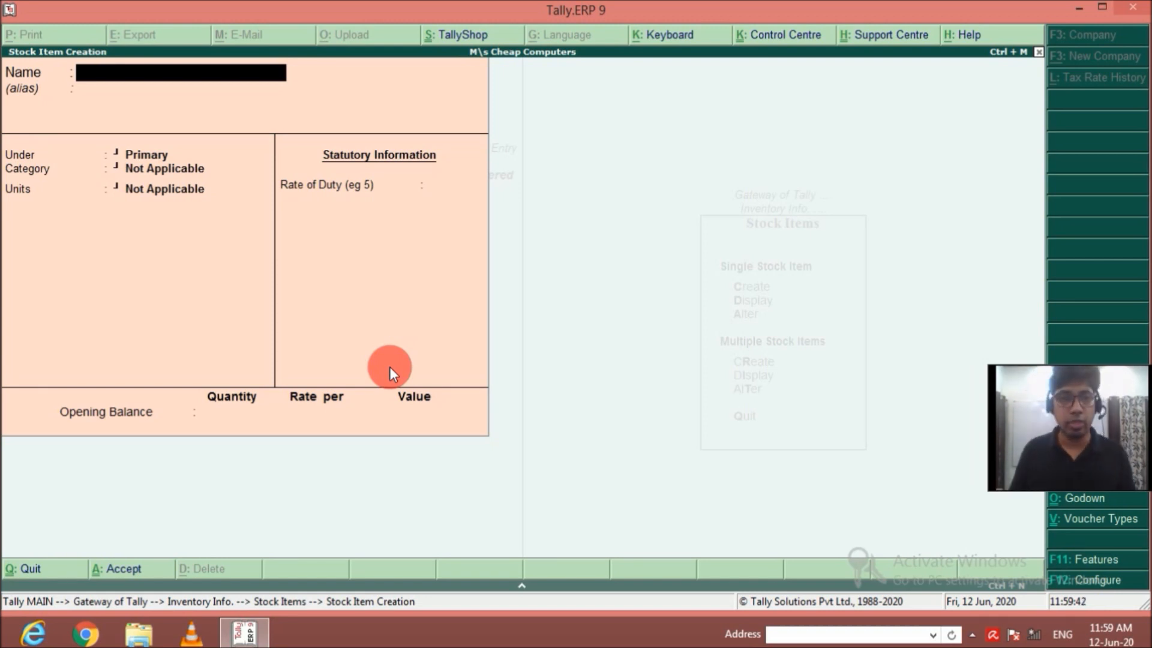
Name the next stock item Mother Board, without an alias, and keep it under Primary.
{"action": "type", "text": "M"}
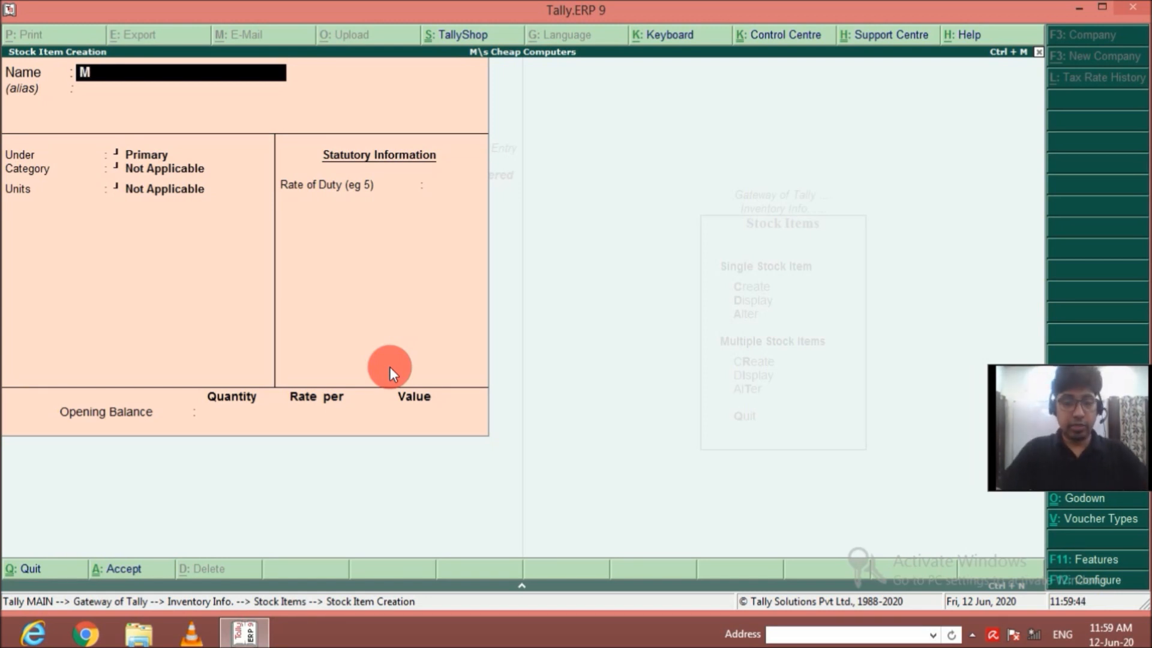
{"action": "type", "text": "other Board"}
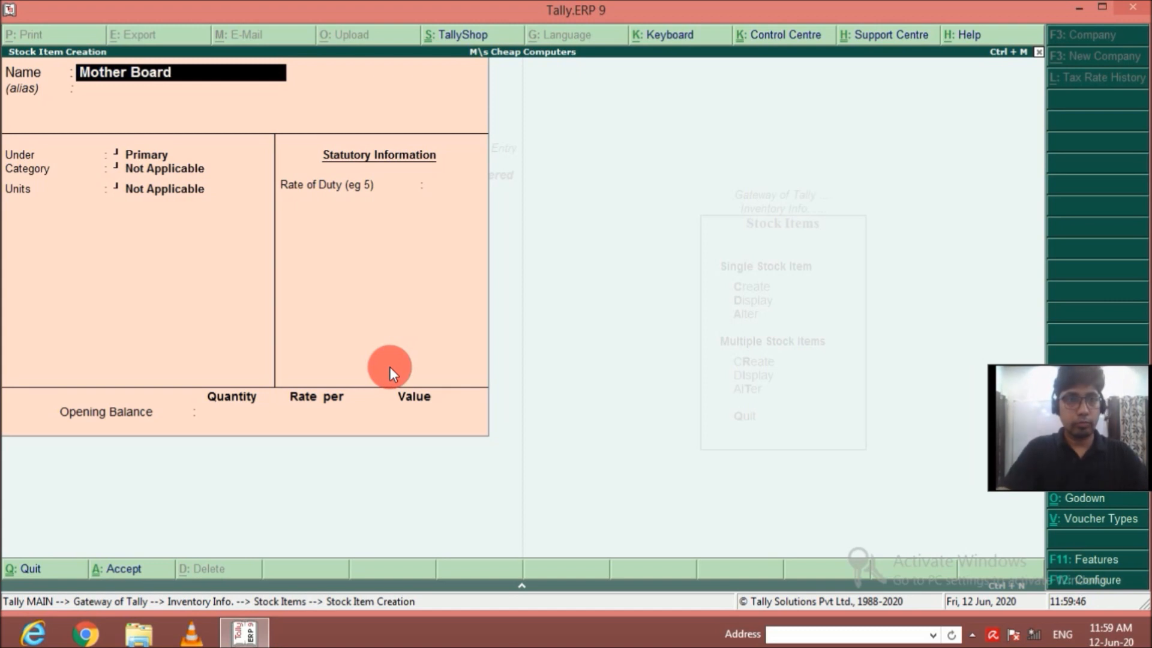
{"action": "key", "text": "Return"}
Keep Mother Board's category Not Applicable, set its units to nos, and save it without components, duty or opening balance.
{"action": "key", "text": "Return"}
{"action": "key", "text": "Return"}
{"action": "key", "text": "Return"}
{"action": "key", "text": "Down"}
{"action": "key", "text": "Return"}
{"action": "key", "text": "Return"}
{"action": "key", "text": "Return"}
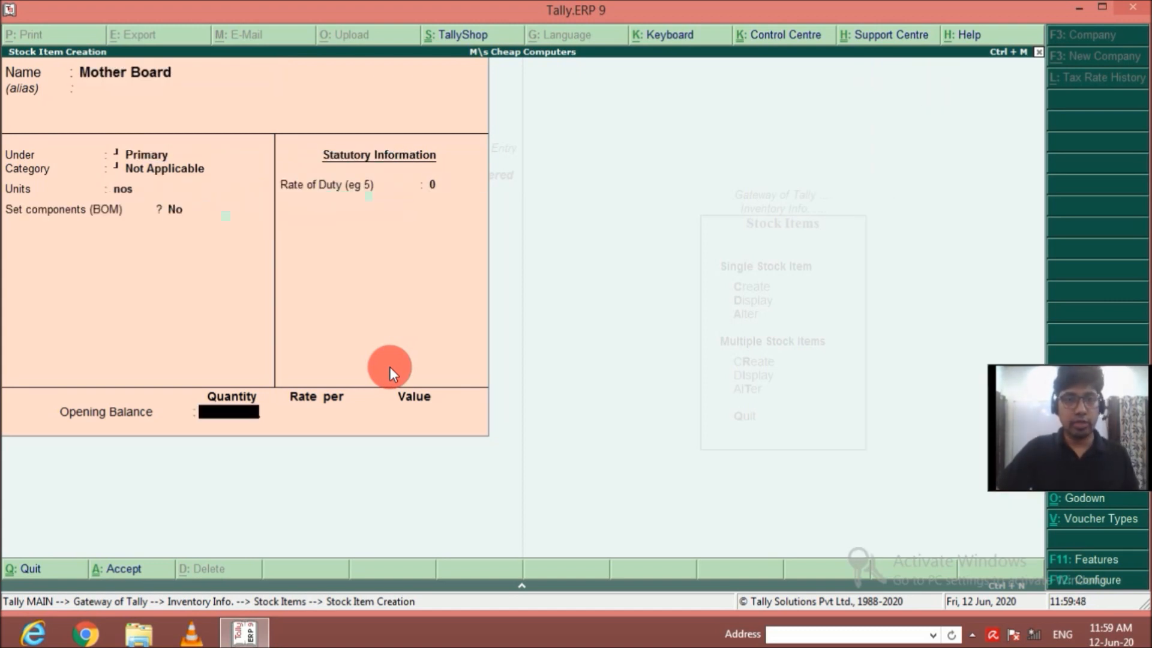
{"action": "key", "text": "Return"}
{"action": "key", "text": "Return"}
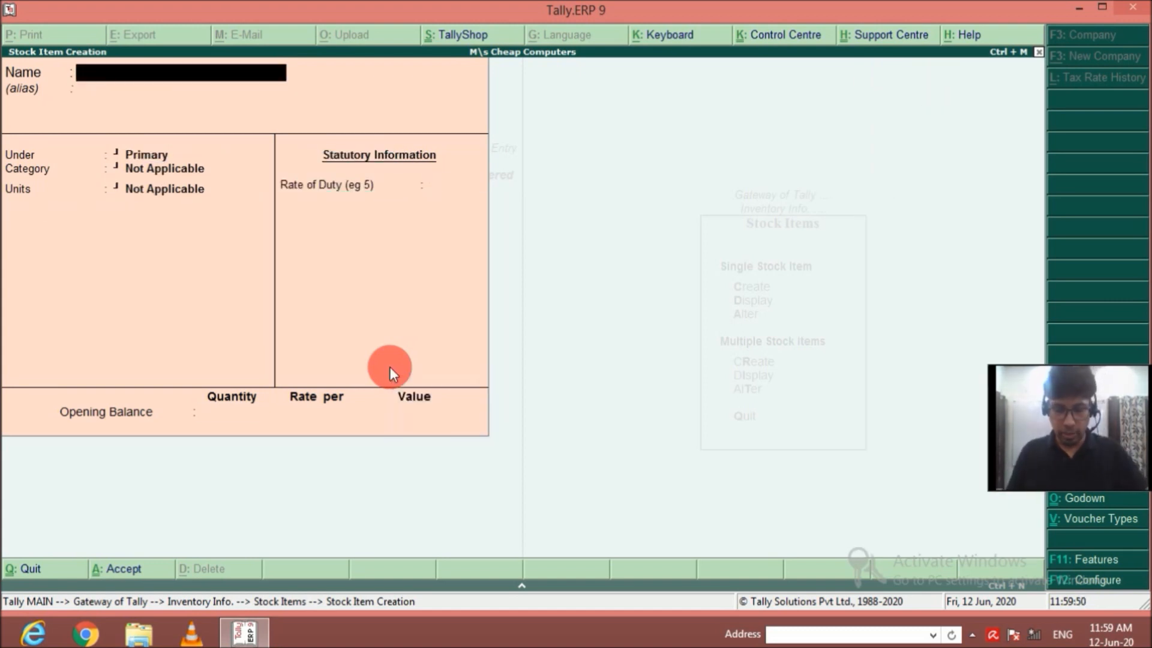
Name the next stock item Processor AMD, without an alias, and keep it under Primary.
{"action": "type", "text": "Processor"}
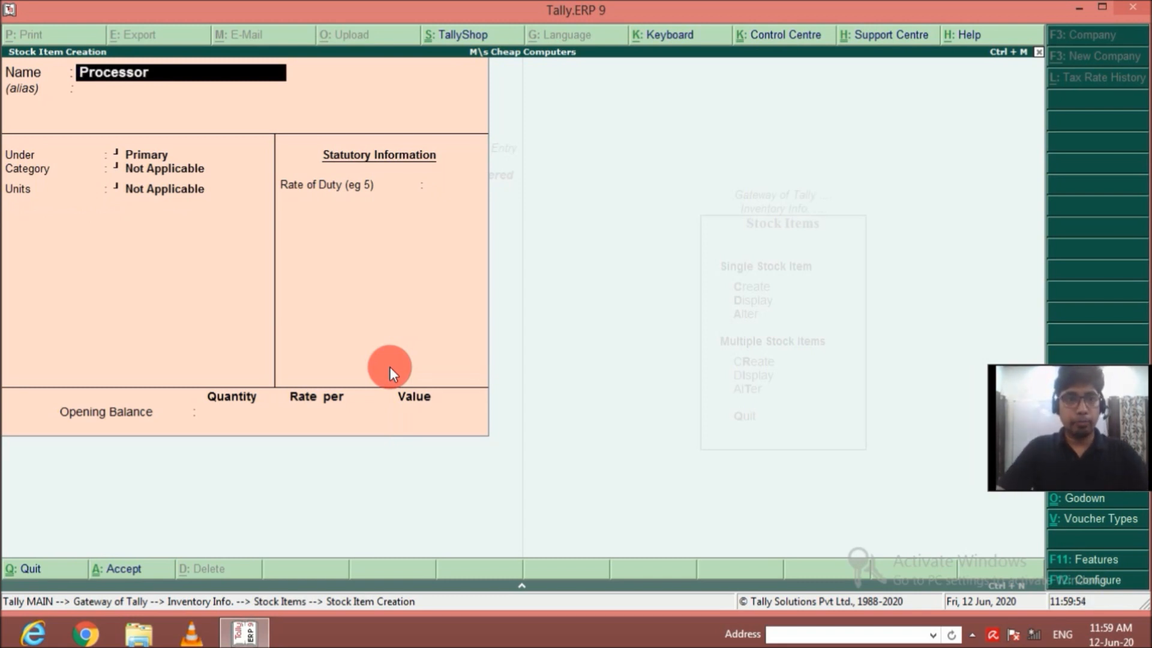
{"action": "type", "text": " AMD"}
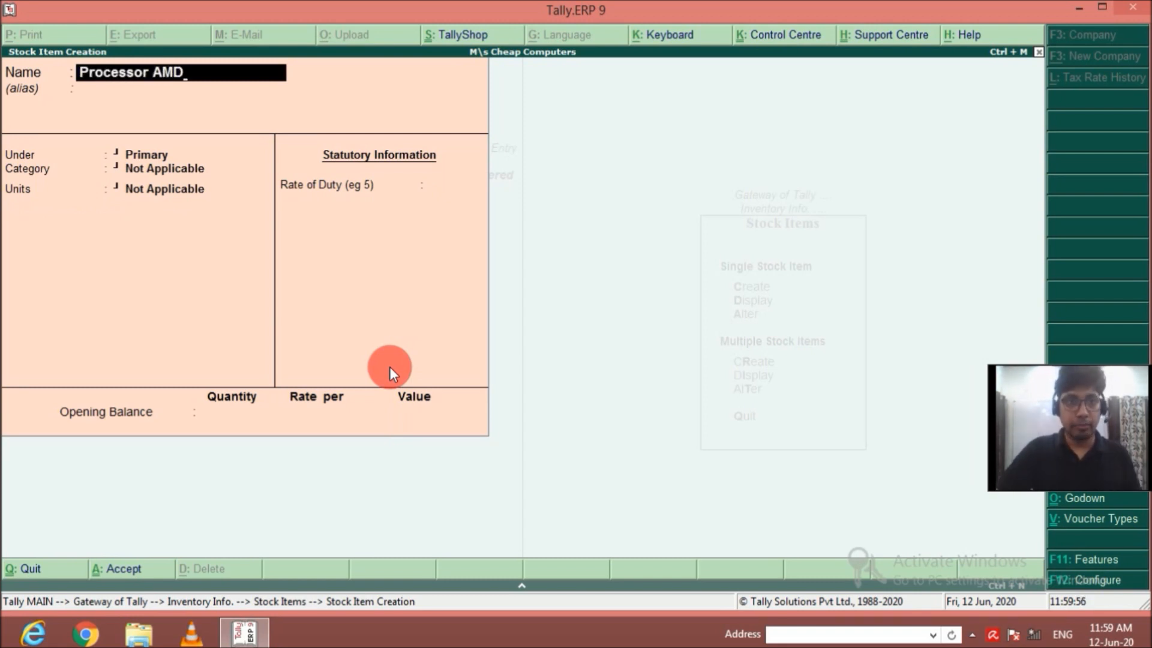
{"action": "key", "text": "Return"}
{"action": "key", "text": "Return"}
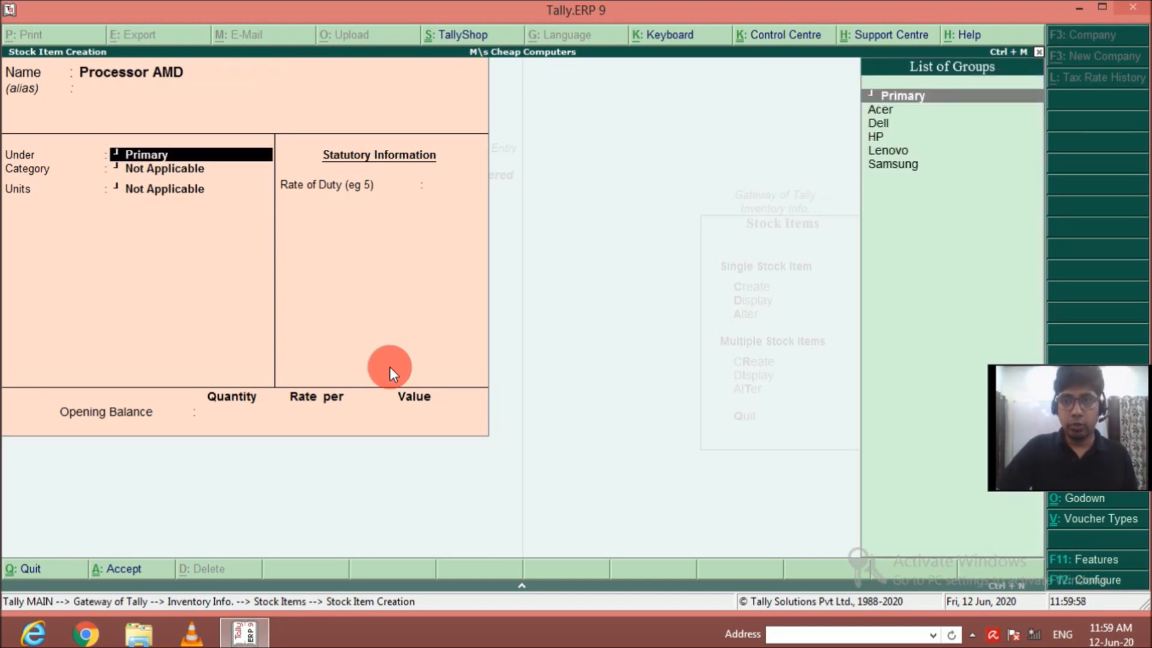
{"action": "key", "text": "Return"}
Set Processor AMD's category to AMD and its units to nos, and save it without components, duty or opening balance.
{"action": "key", "text": "Down"}
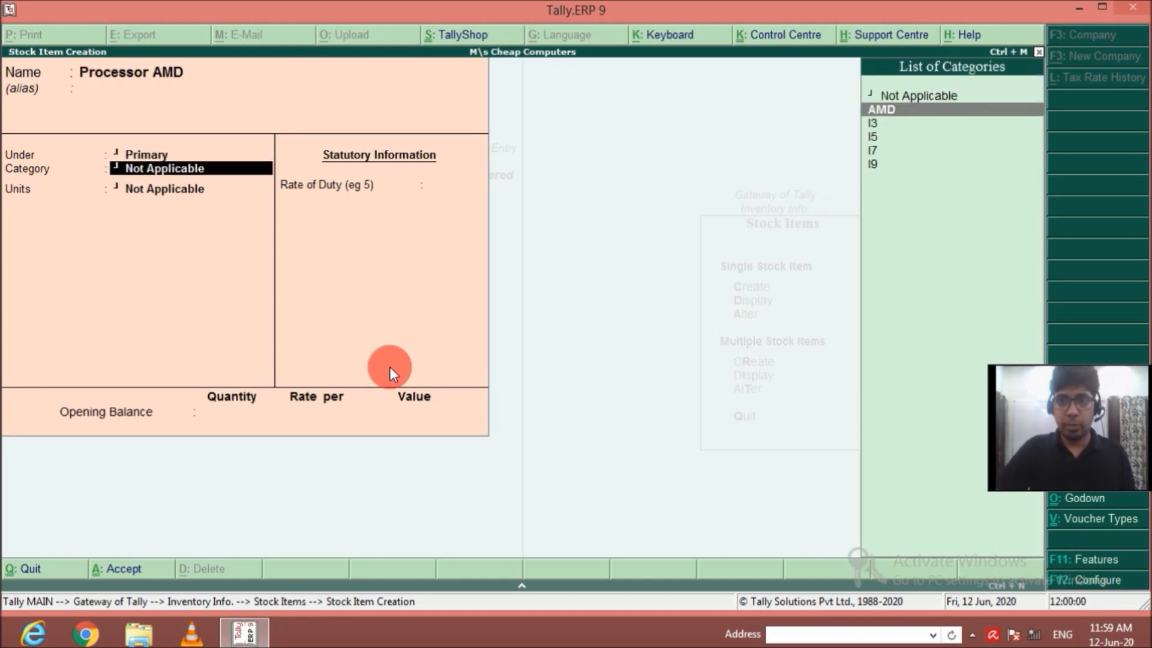
{"action": "key", "text": "Return"}
{"action": "key", "text": "Down"}
{"action": "key", "text": "Return"}
{"action": "key", "text": "Return"}
{"action": "key", "text": "Return"}
{"action": "key", "text": "Return"}
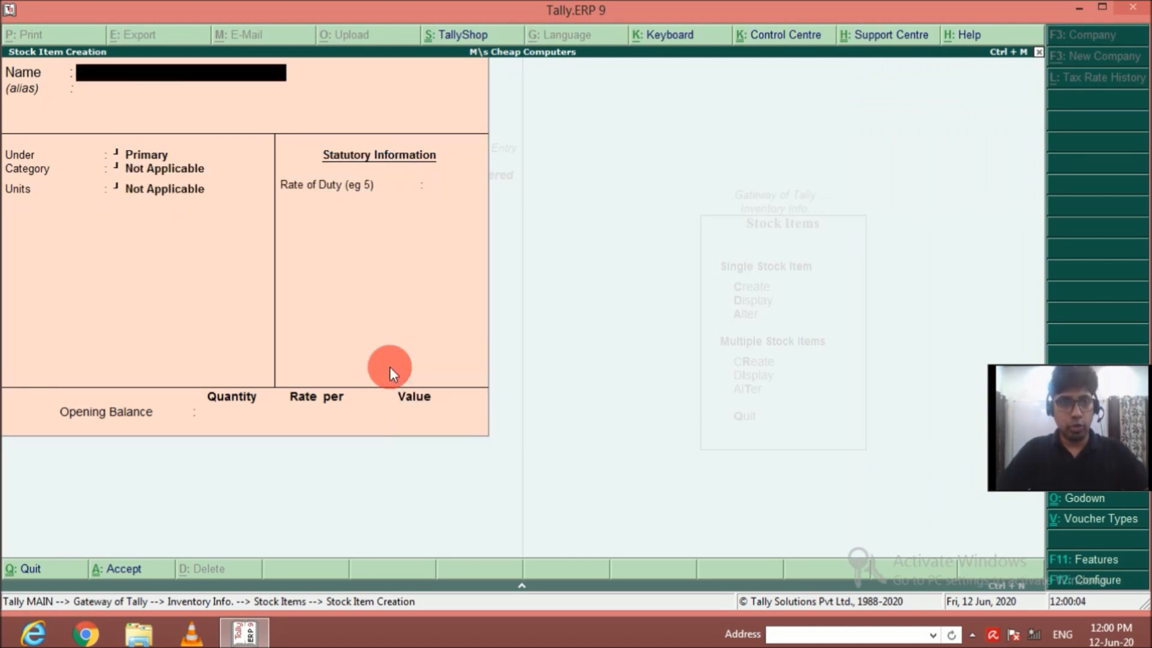
Name the next stock item Processor I3, without an alias, and keep it under Primary.
{"action": "type", "text": "Proce"}
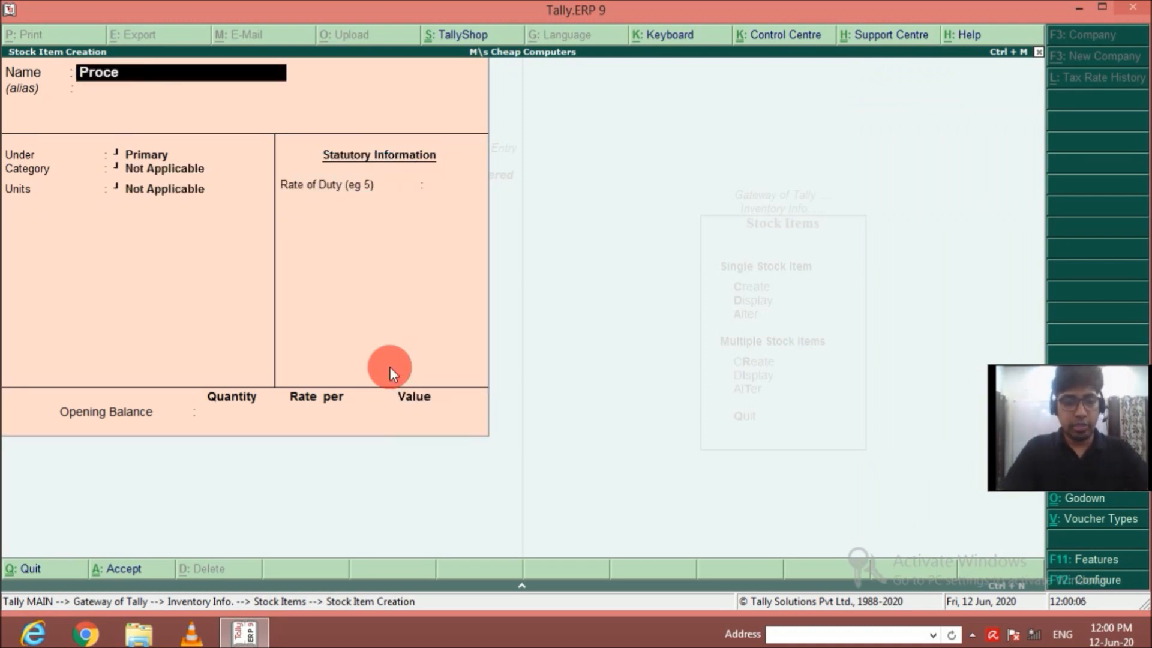
{"action": "type", "text": "ssor I3"}
{"action": "key", "text": "Return"}
{"action": "key", "text": "Return"}
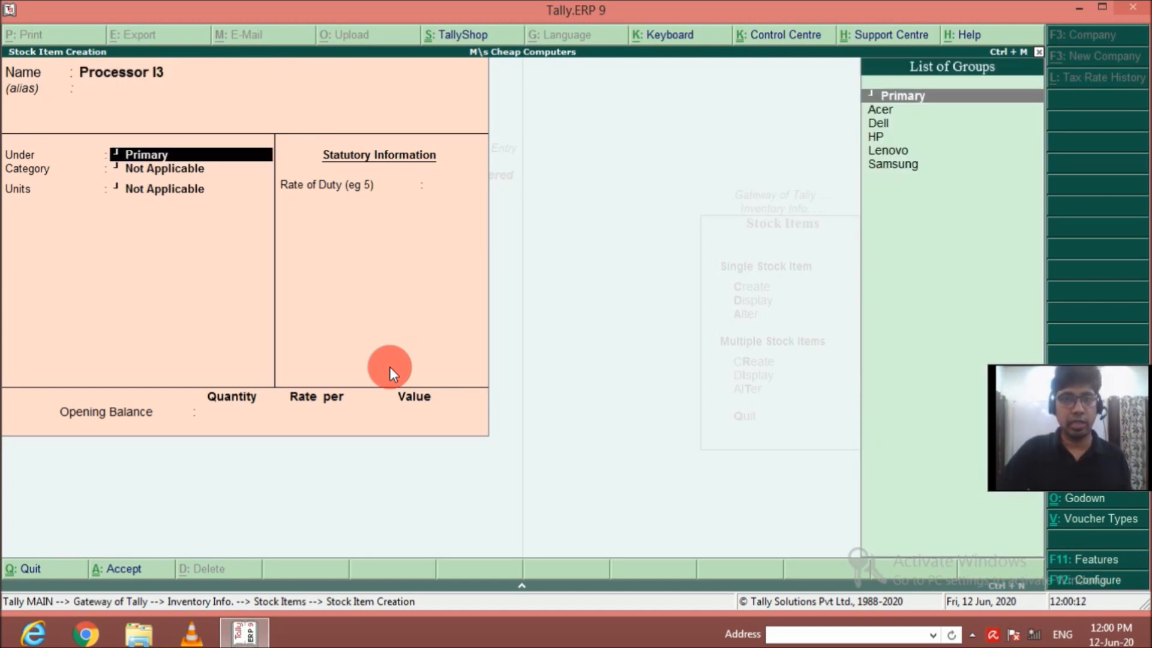
{"action": "key", "text": "Return"}
Set Processor I3's category to I3 and its units to nos, and save it without components, duty or opening balance.
{"action": "key", "text": "Down"}
{"action": "key", "text": "Down"}
{"action": "key", "text": "Return"}
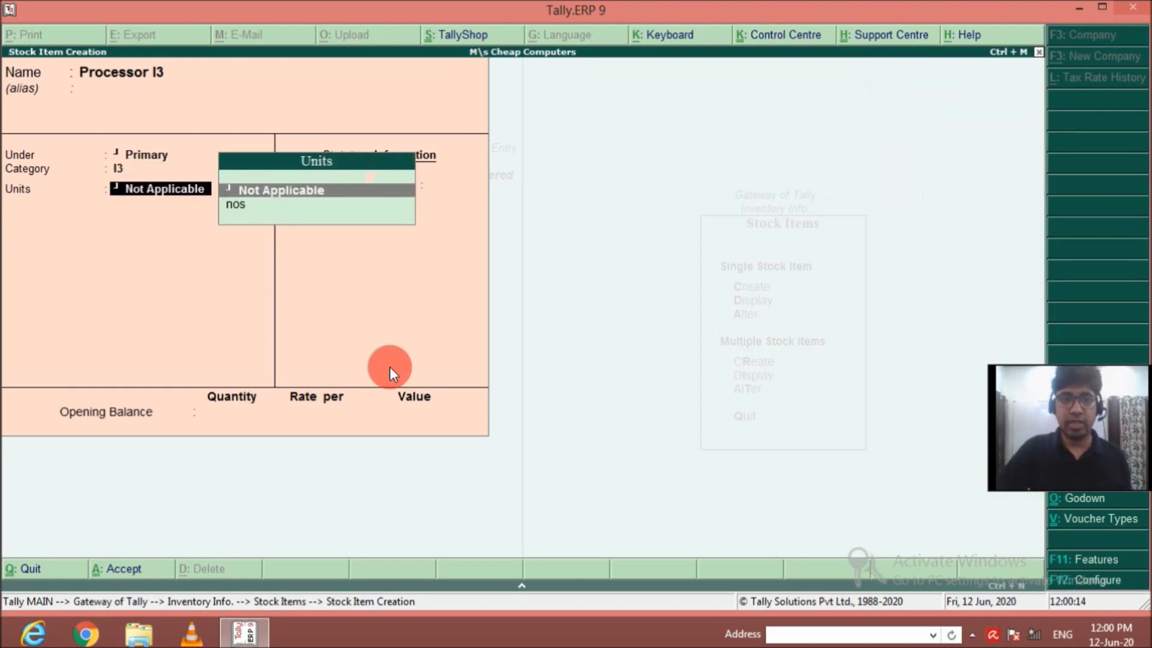
{"action": "key", "text": "Down"}
{"action": "key", "text": "Return"}
{"action": "key", "text": "Return"}
{"action": "key", "text": "Return"}
{"action": "key", "text": "Return"}
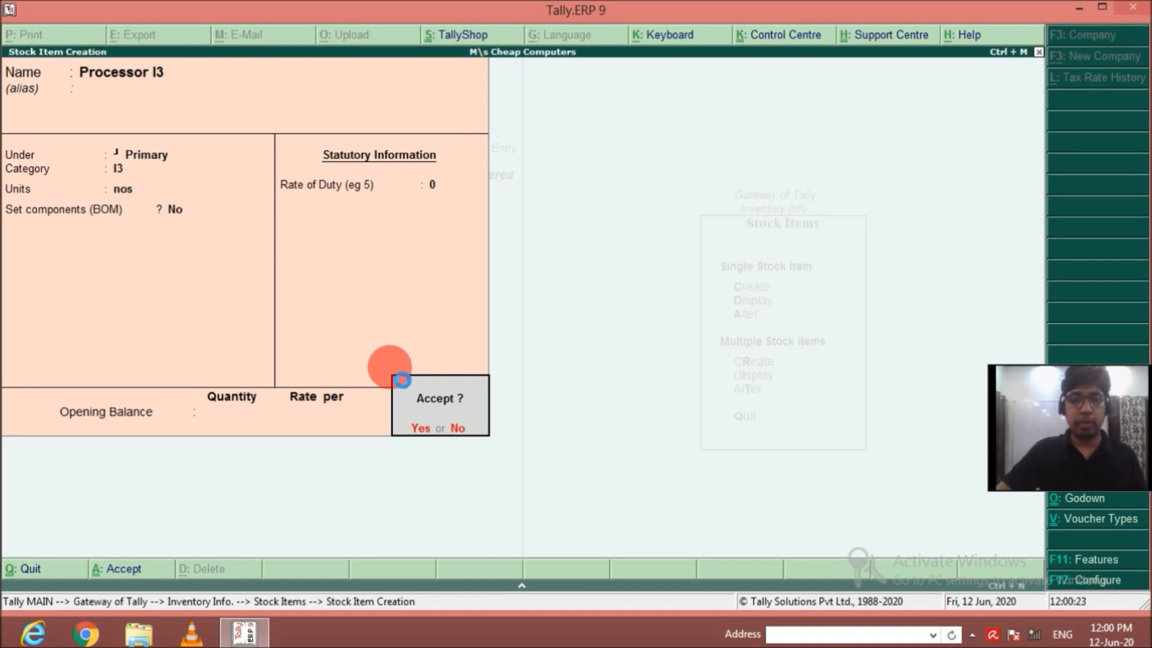
{"action": "key", "text": "Return"}
Name the next stock item Processor I5, without an alias, and keep it under Primary.
{"action": "type", "text": "Processor"}
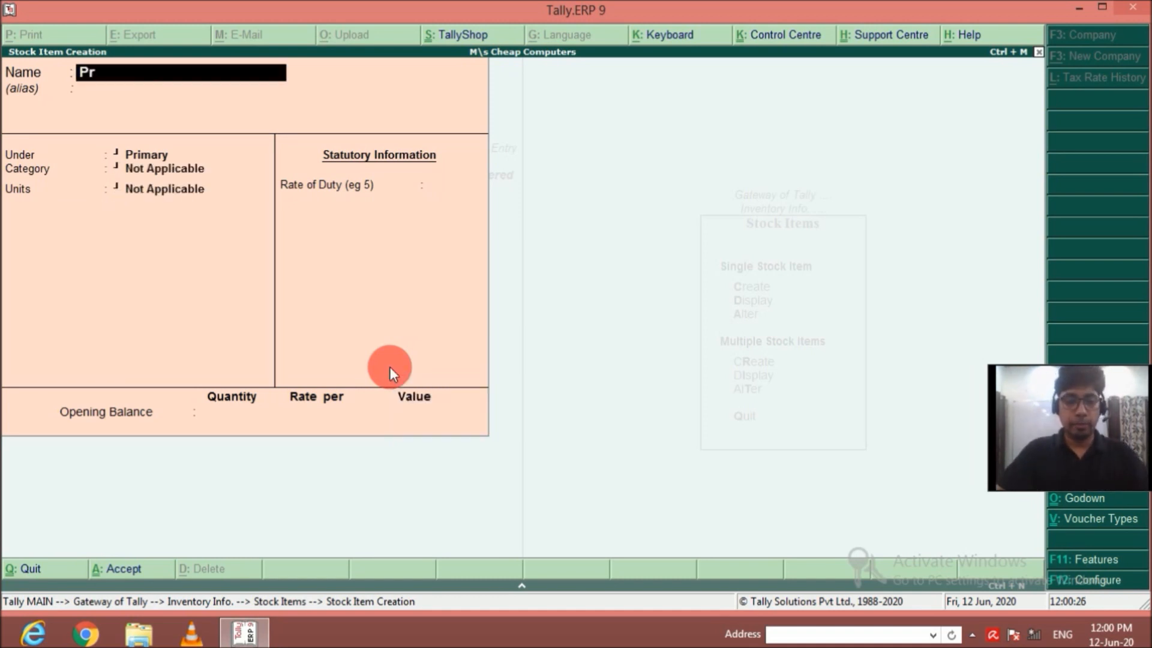
{"action": "key", "text": "Return"}
{"action": "key", "text": "BackSpace"}
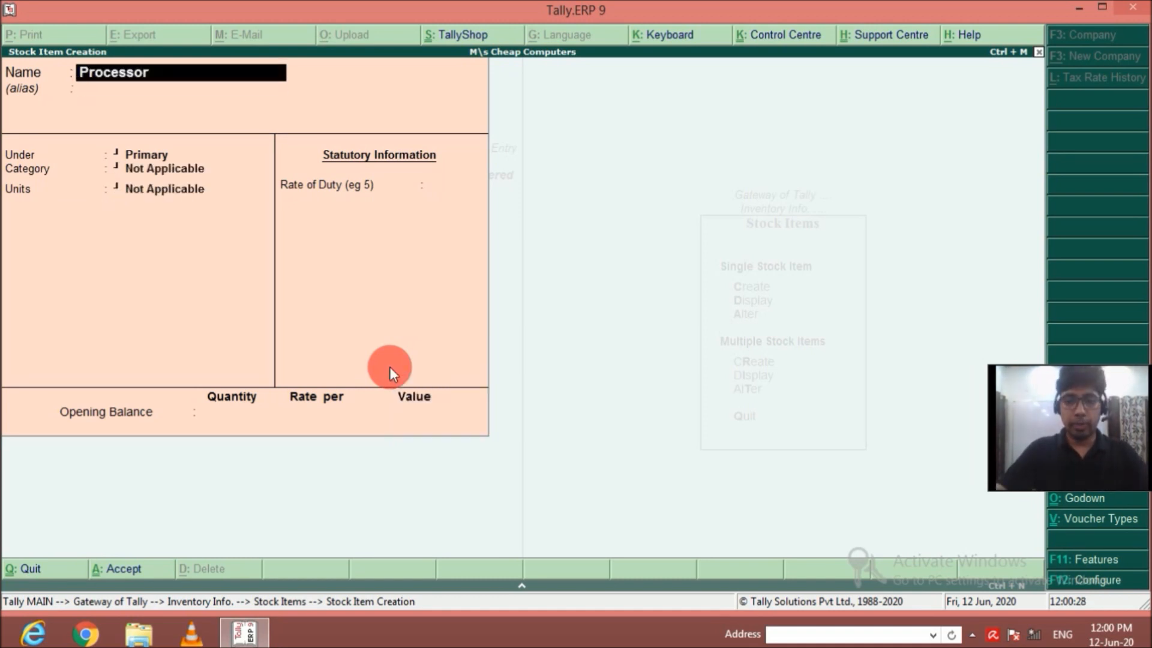
{"action": "type", "text": "I5"}
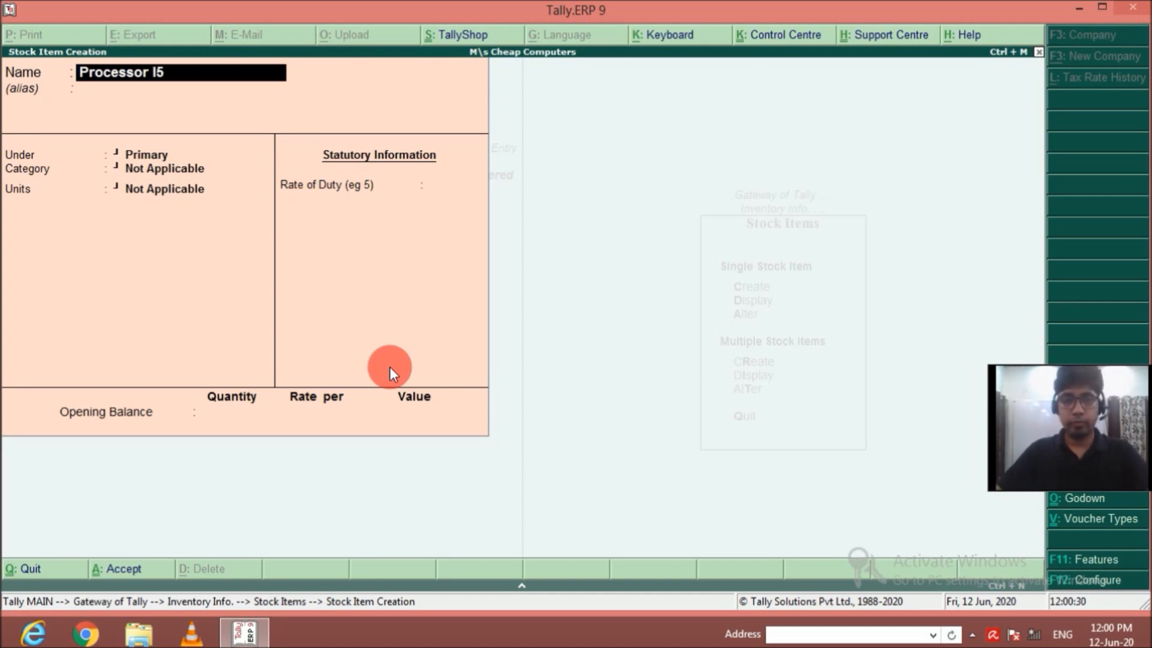
{"action": "key", "text": "Return"}
{"action": "key", "text": "Return"}
Set Processor I5's category to I5 and its units to nos, and save it without components, duty or opening balance.
{"action": "key", "text": "Down"}
{"action": "key", "text": "Down"}
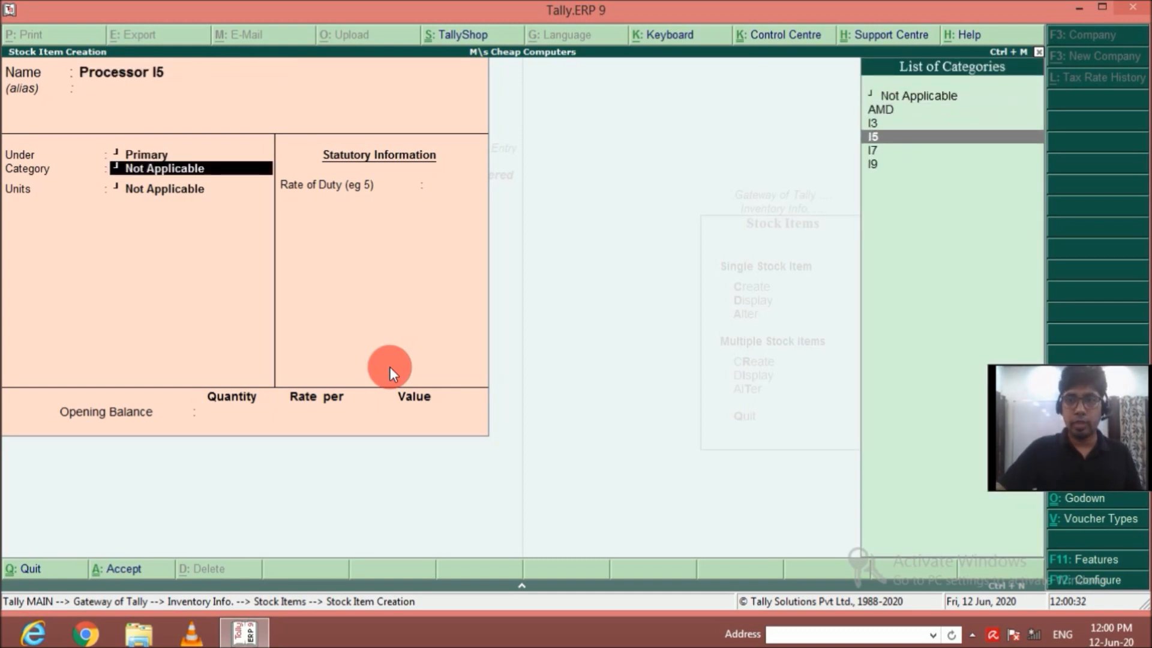
{"action": "key", "text": "Return"}
{"action": "key", "text": "Down"}
{"action": "key", "text": "Return"}
{"action": "key", "text": "Return"}
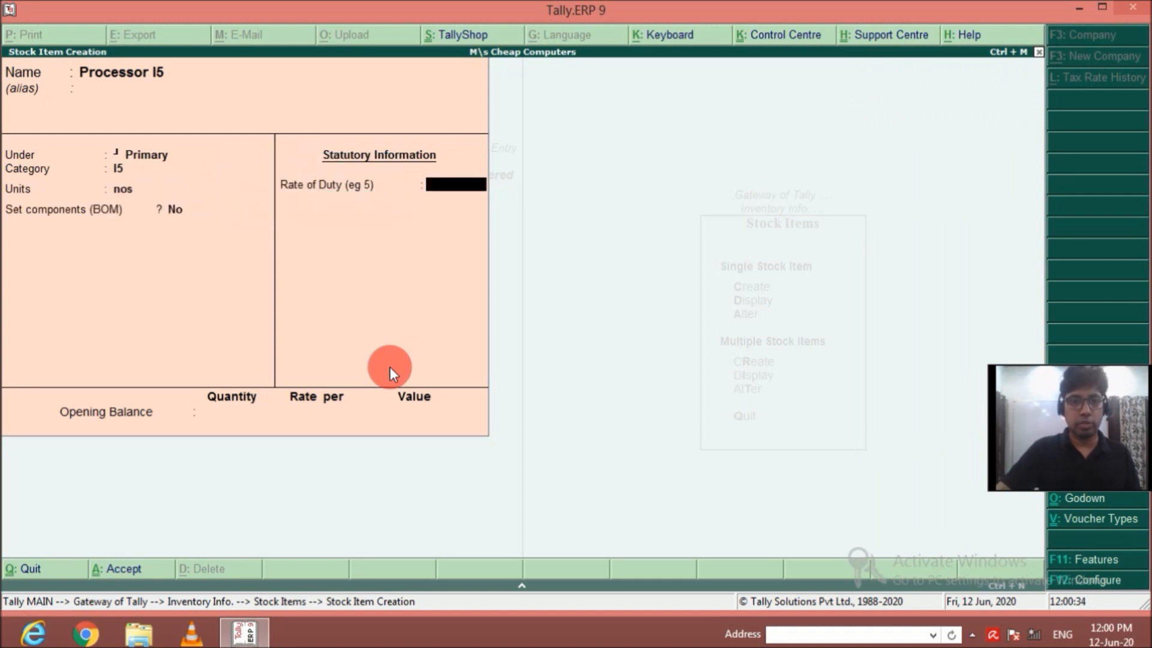
{"action": "key", "text": "Return"}
Name the next stock item Processor I7, without an alias, and keep it under Primary.
{"action": "key", "text": "Return"}
{"action": "type", "text": "Pr"}
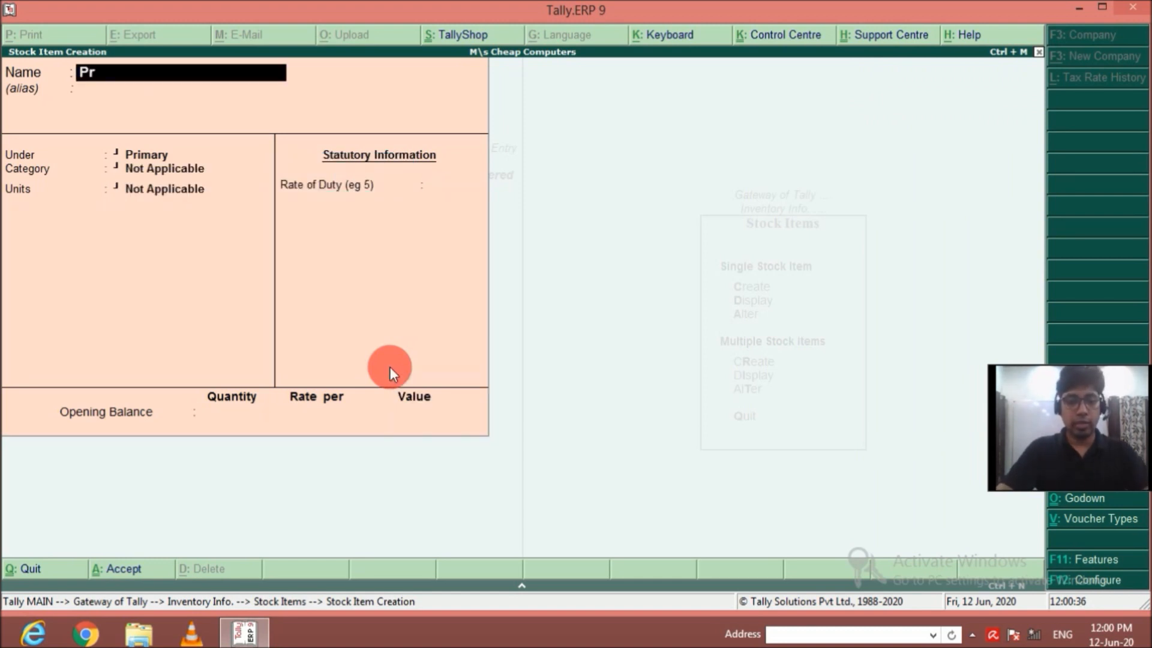
{"action": "type", "text": "ocessor I7"}
Set Processor I7's category to I7 and its units to nos, and save it without components, duty or opening balance.
{"action": "key", "text": "Return"}
{"action": "key", "text": "Return"}
{"action": "key", "text": "Return"}
{"action": "key", "text": "Down"}
{"action": "key", "text": "Down"}
{"action": "key", "text": "Down"}
{"action": "key", "text": "Down"}
{"action": "key", "text": "Return"}
{"action": "key", "text": "Down"}
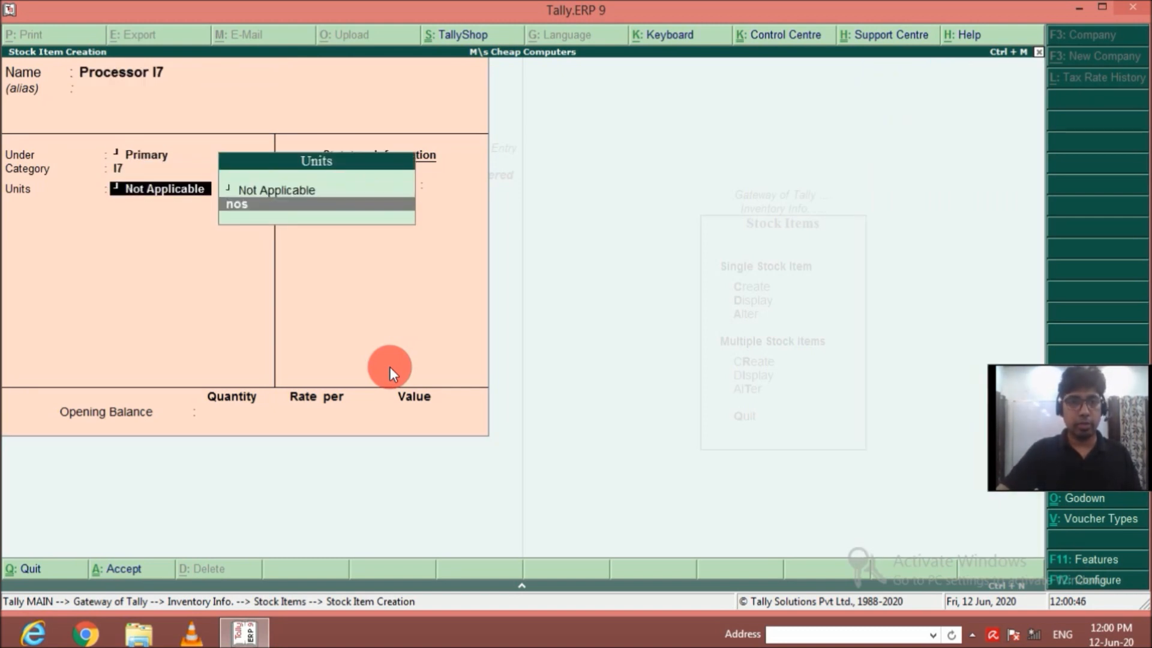
{"action": "key", "text": "Return"}
{"action": "key", "text": "Return"}
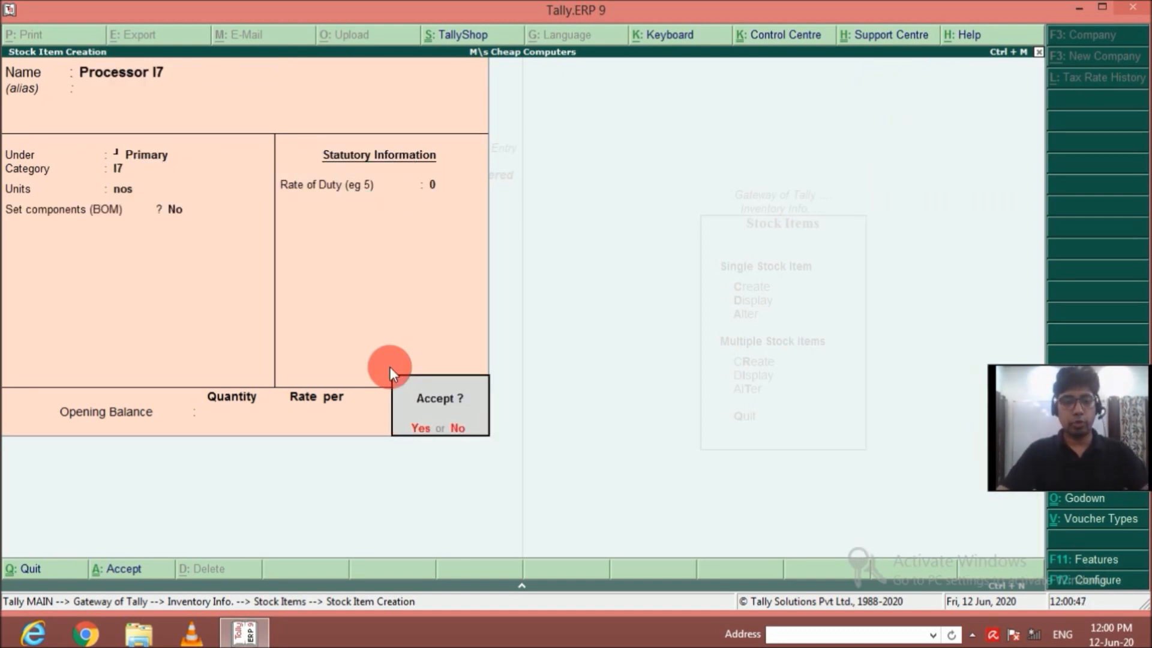
{"action": "key", "text": "Return"}
Name the next stock item Procesor I9, without an alias, and keep it under Primary.
{"action": "type", "text": "Procesor"}
{"action": "type", "text": " I8"}
{"action": "key", "text": "BackSpace"}
{"action": "type", "text": "9"}
{"action": "key", "text": "Return"}
Set Procesor I9's category to I9 and its units to nos, and save it without components, duty or opening balance.
{"action": "key", "text": "Return"}
{"action": "key", "text": "Return"}
{"action": "key", "text": "BackSpace"}
{"action": "key", "text": "Down"}
{"action": "key", "text": "Down"}
{"action": "key", "text": "Down"}
{"action": "key", "text": "Down"}
{"action": "key", "text": "Down"}
{"action": "key", "text": "Return"}
{"action": "key", "text": "Return"}
{"action": "key", "text": "BackSpace"}
{"action": "key", "text": "Down"}
{"action": "key", "text": "Return"}
{"action": "key", "text": "Return"}
{"action": "key", "text": "Return"}
{"action": "key", "text": "Return"}
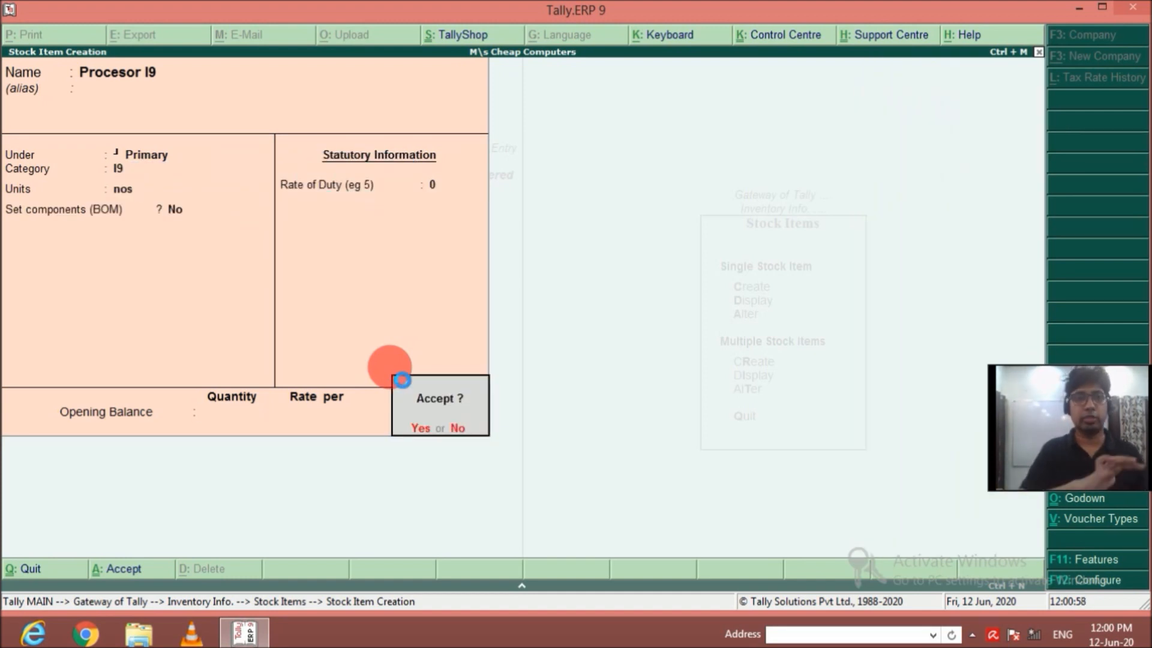
{"action": "key", "text": "Return"}
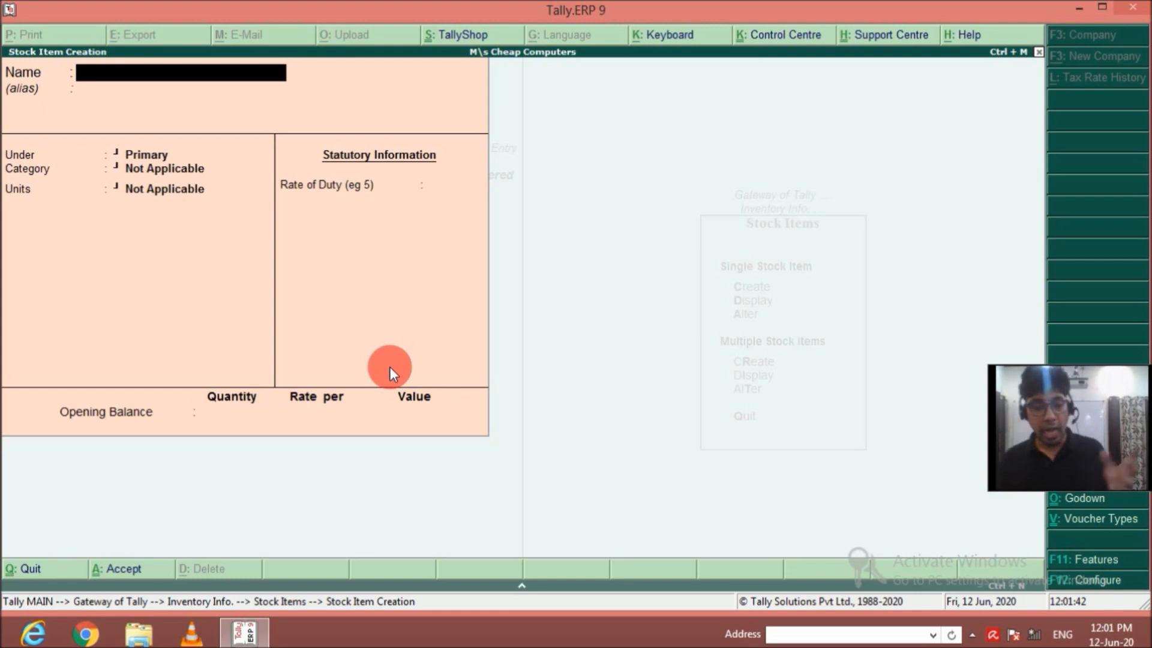
Name the next stock item HP Computer AMD, without an alias, and place it under the HP group.
{"action": "type", "text": "HP Co"}
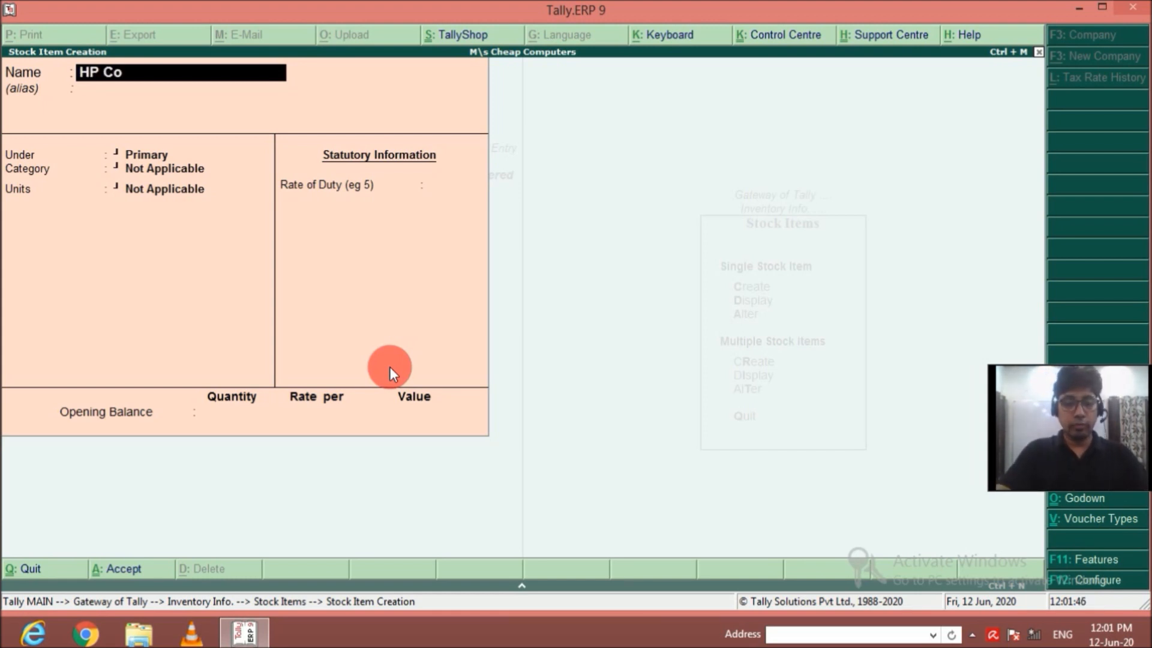
{"action": "type", "text": "mputer AMD"}
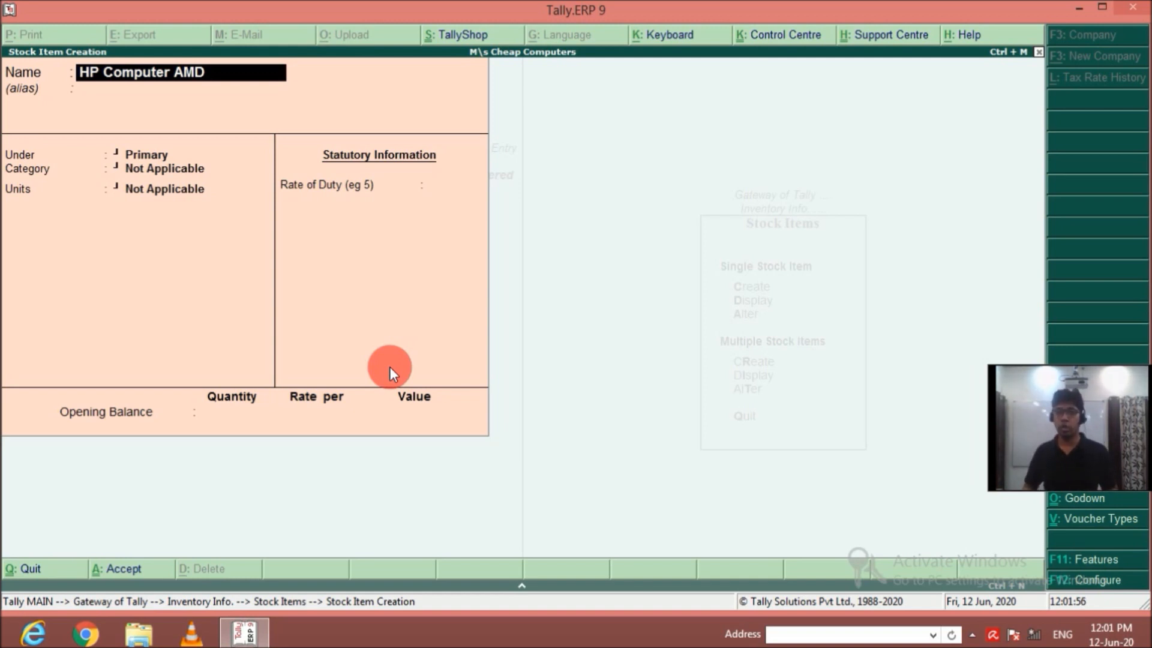
{"action": "key", "text": "Return"}
{"action": "key", "text": "Return"}
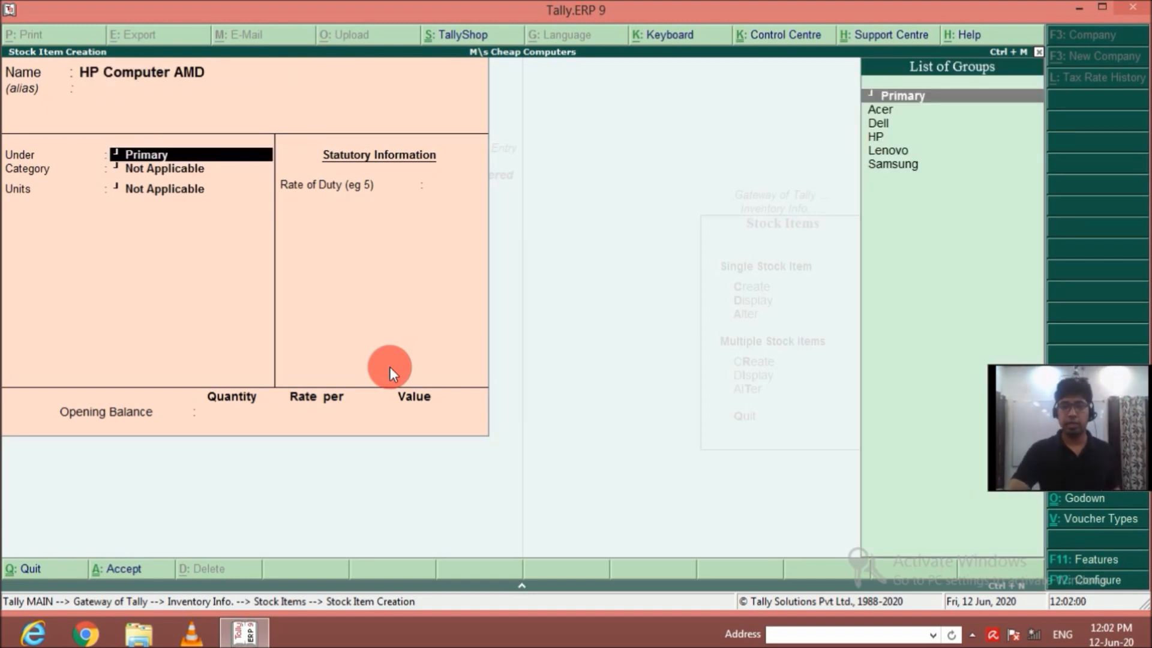
{"action": "key", "text": "Down"}
{"action": "key", "text": "Down"}
{"action": "key", "text": "Down"}
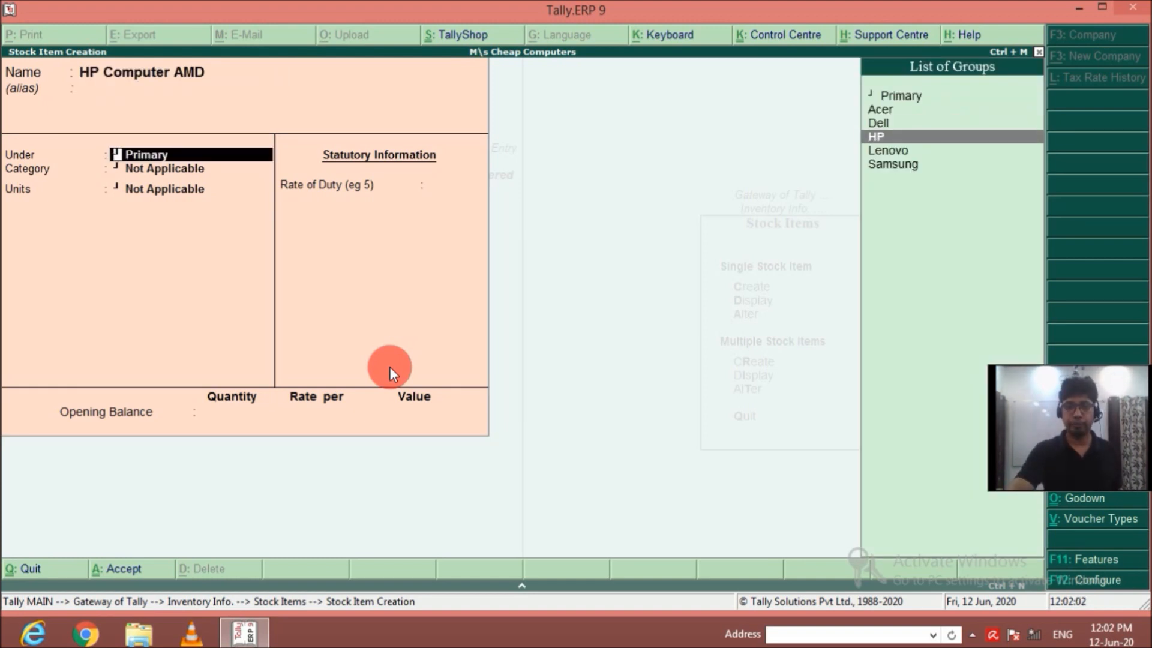
{"action": "key", "text": "Return"}
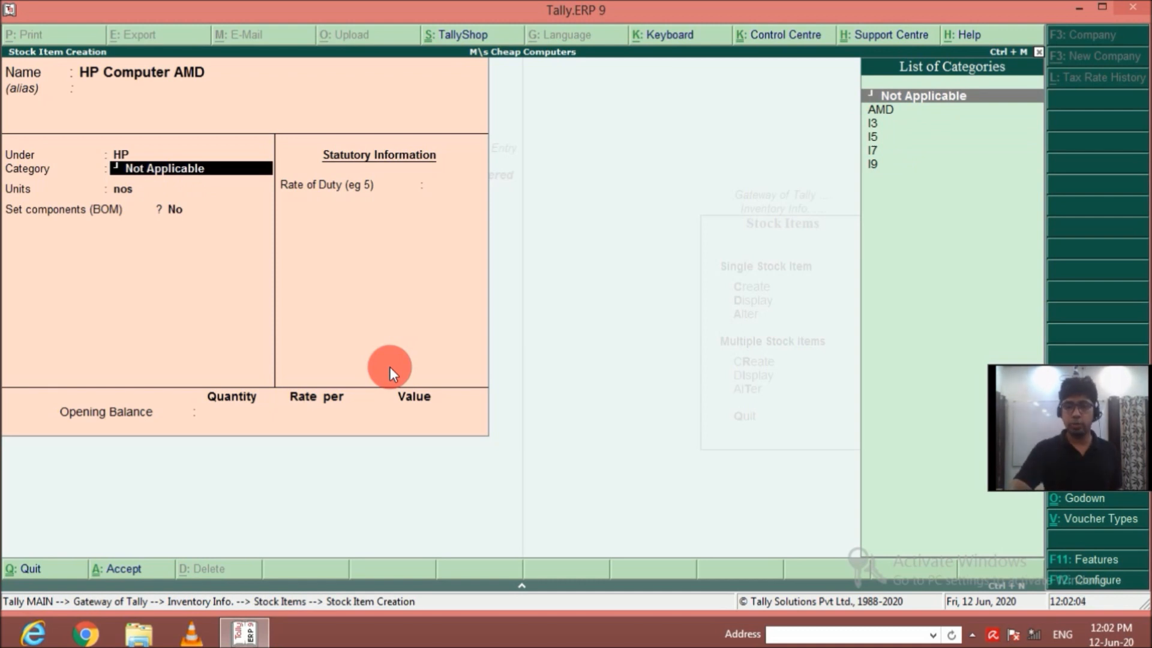
Set HP Computer AMD's category to AMD and its units to nos, and turn on its components (BOM).
{"action": "key", "text": "Down"}
{"action": "key", "text": "Return"}
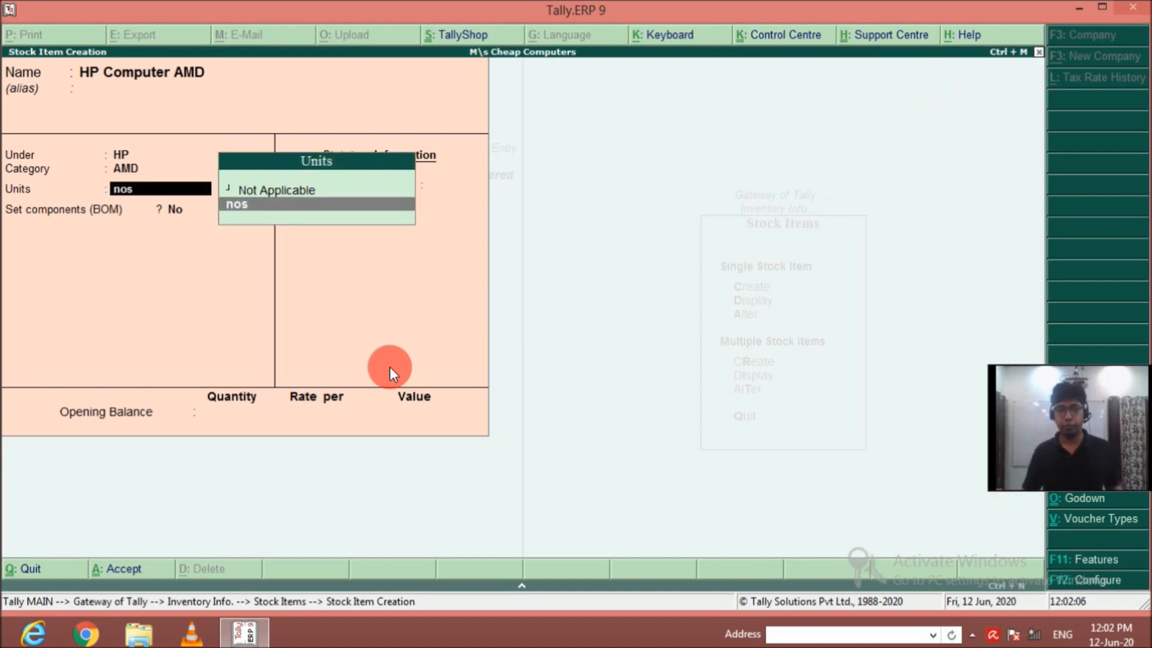
{"action": "key", "text": "Return"}
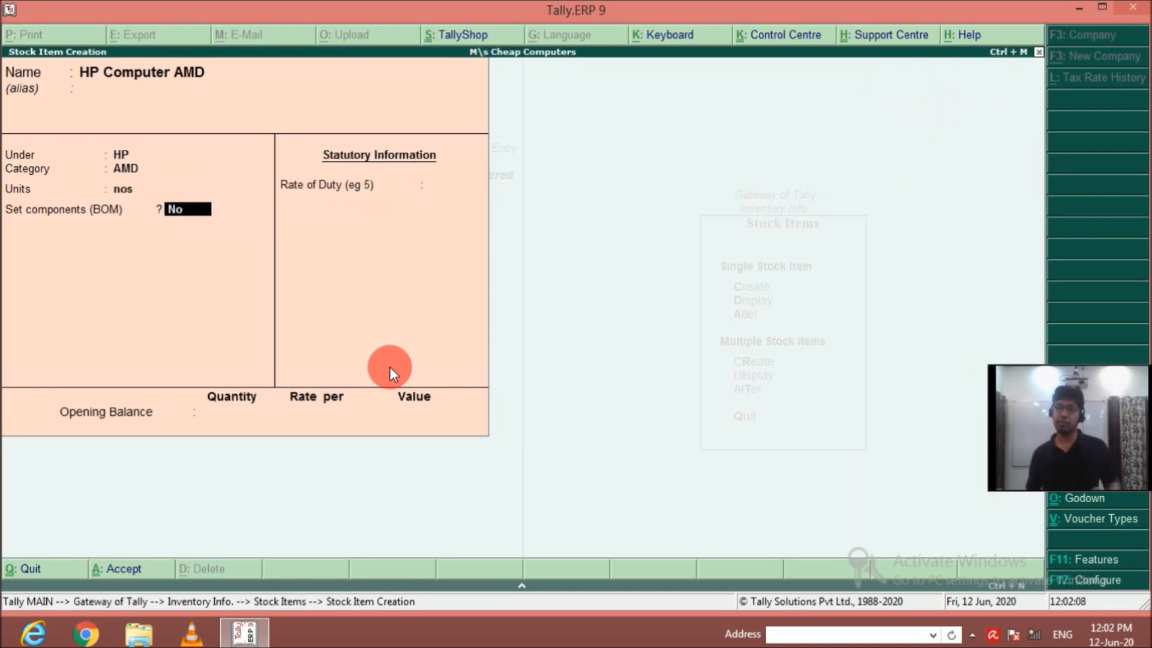
{"action": "type", "text": "y"}
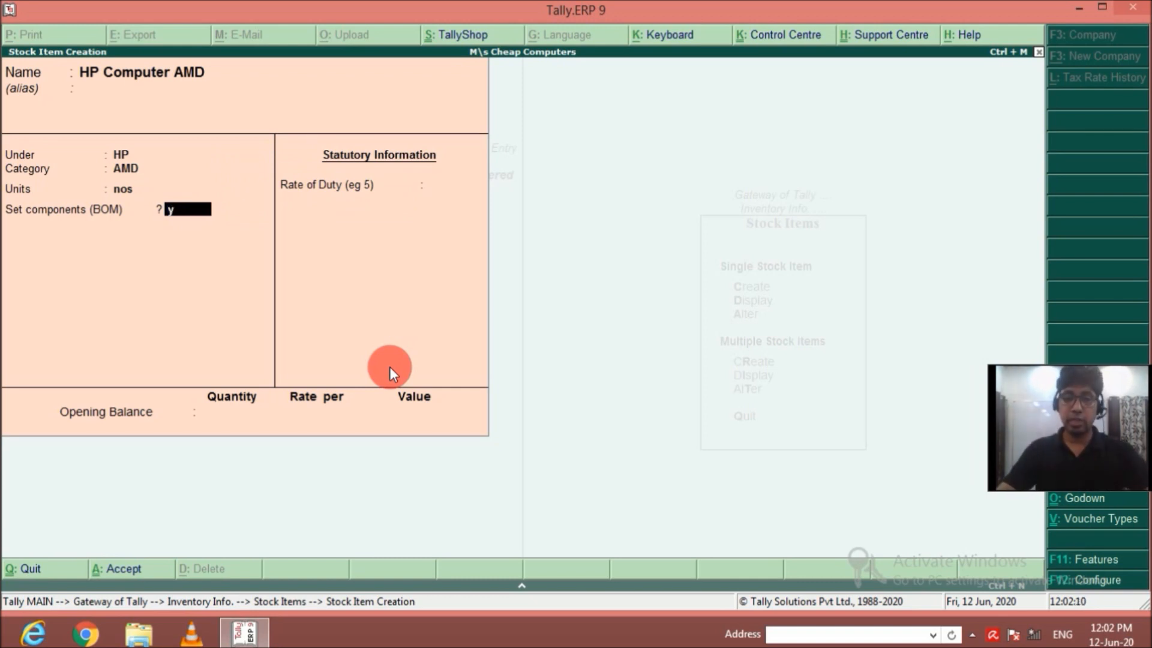
{"action": "key", "text": "Return"}
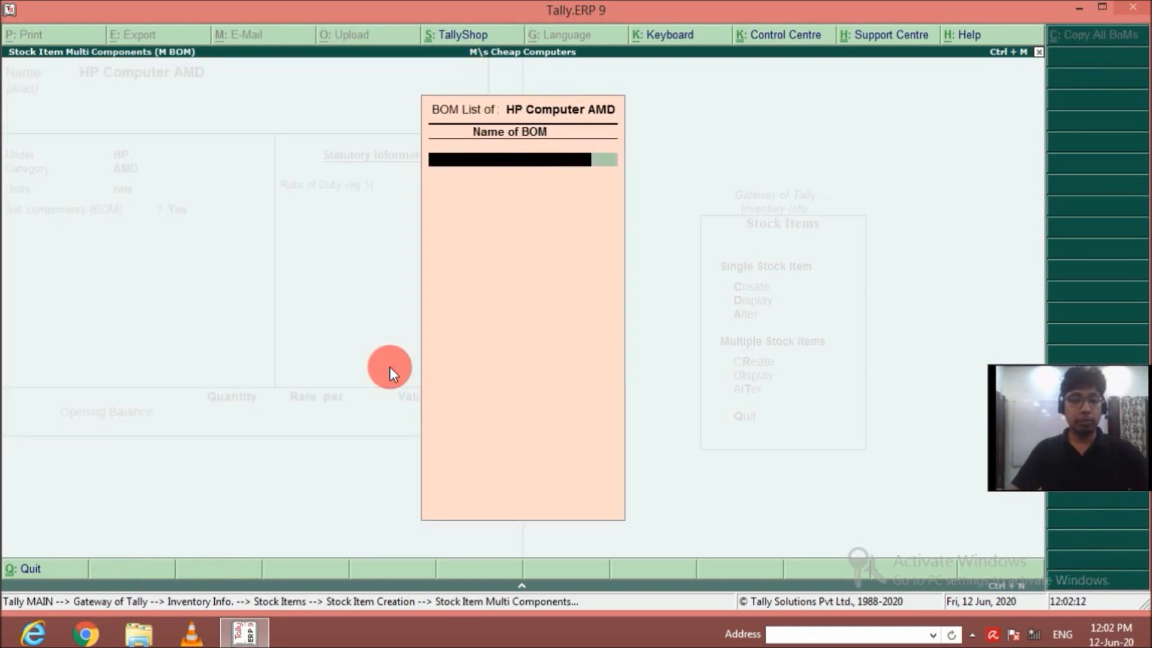
Name the bill of materials HP AMD and set its unit of manufacture to 1 nos.
{"action": "type", "text": "HP"}
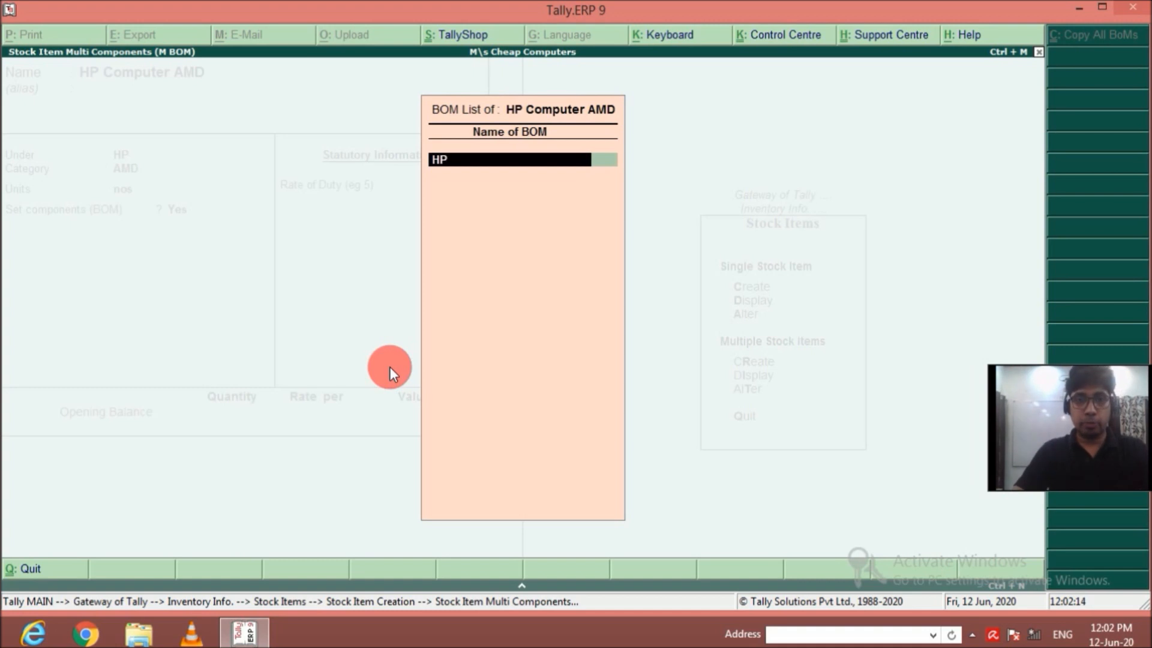
{"action": "type", "text": " AMD"}
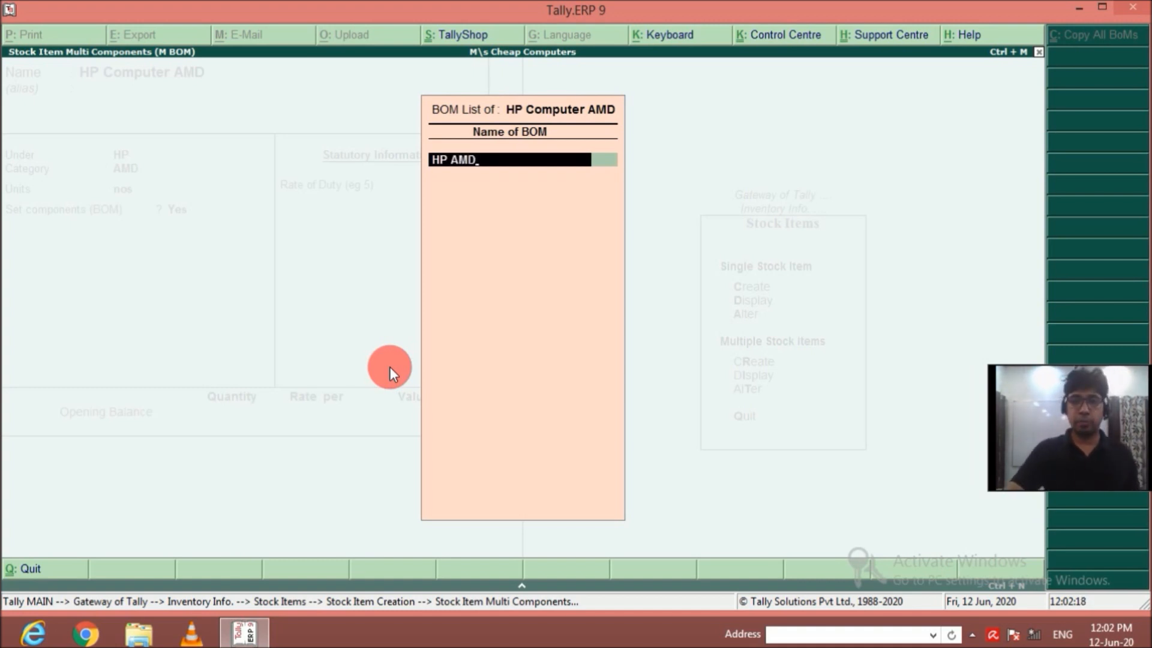
{"action": "key", "text": "Return"}
{"action": "type", "text": "1"}
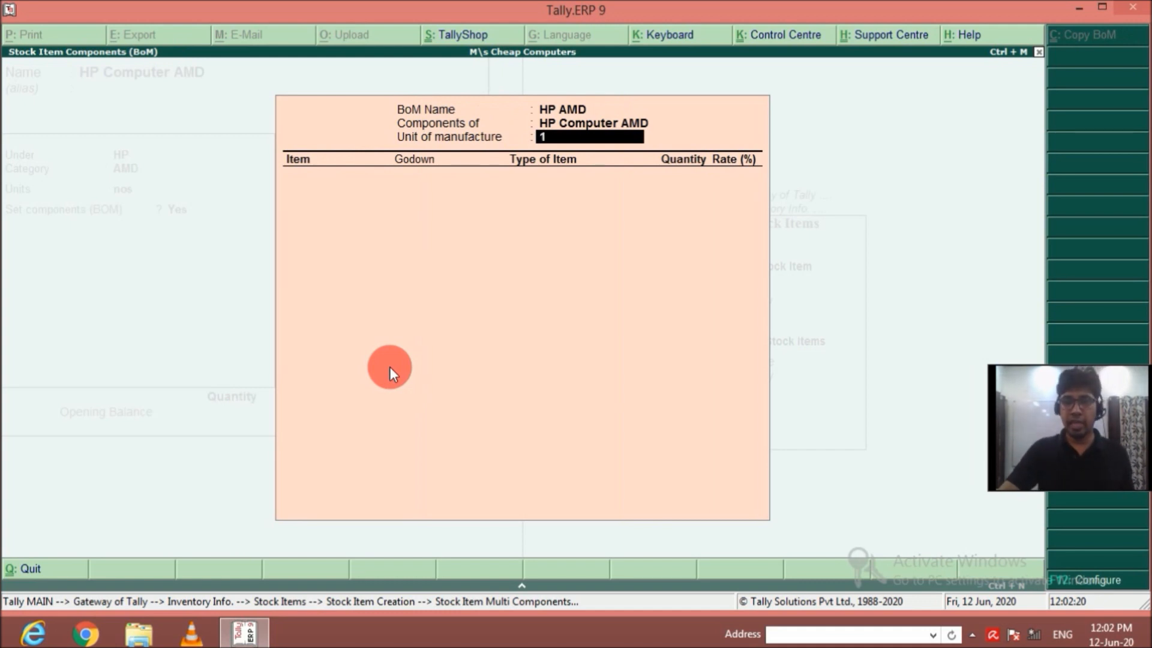
{"action": "key", "text": "Return"}
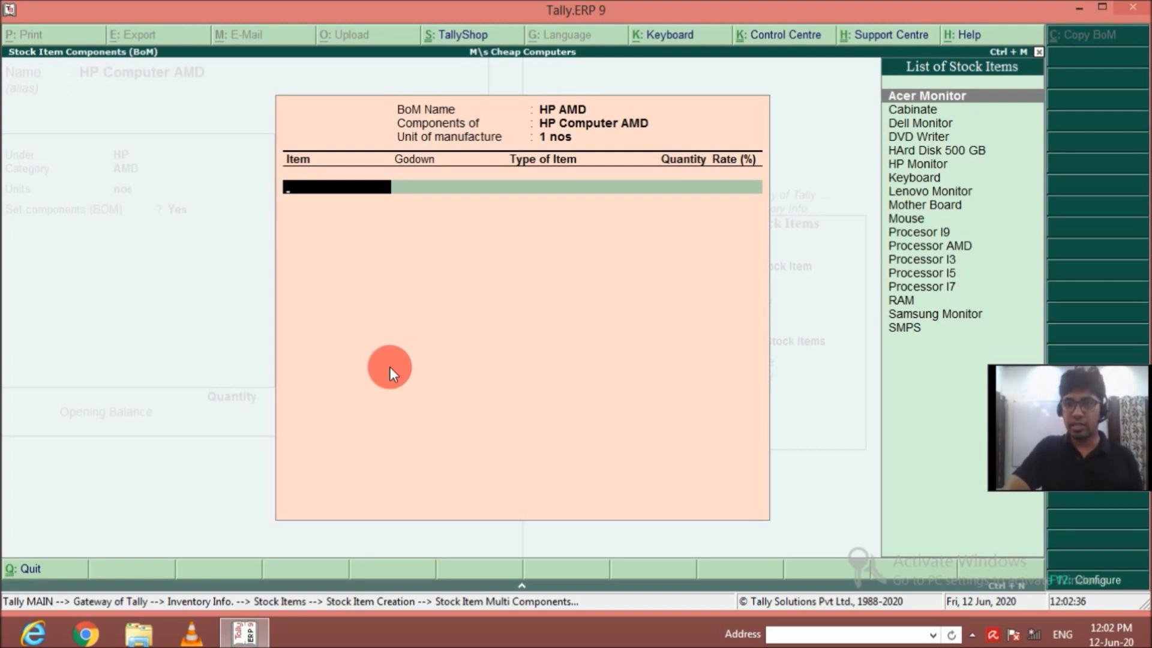
Add Cabinate from Main Location to the HP AMD bill of materials as a Component with quantity 1.
{"action": "key", "text": "Down"}
{"action": "key", "text": "Up"}
{"action": "key", "text": "Down"}
{"action": "key", "text": "Return"}
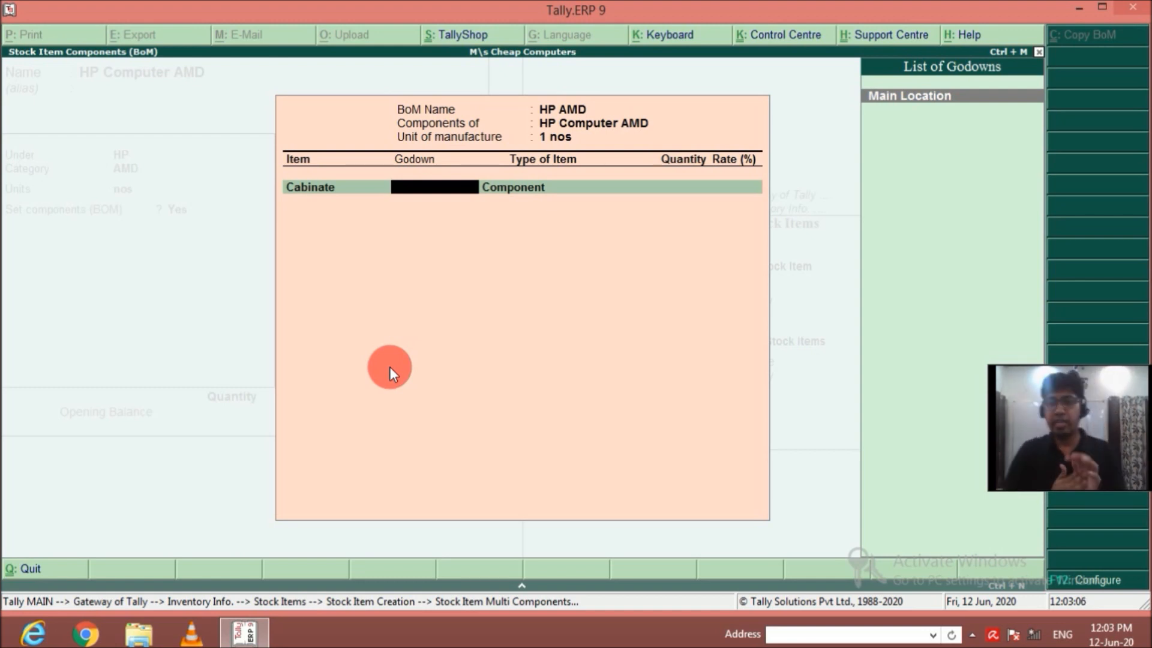
{"action": "key", "text": "Return"}
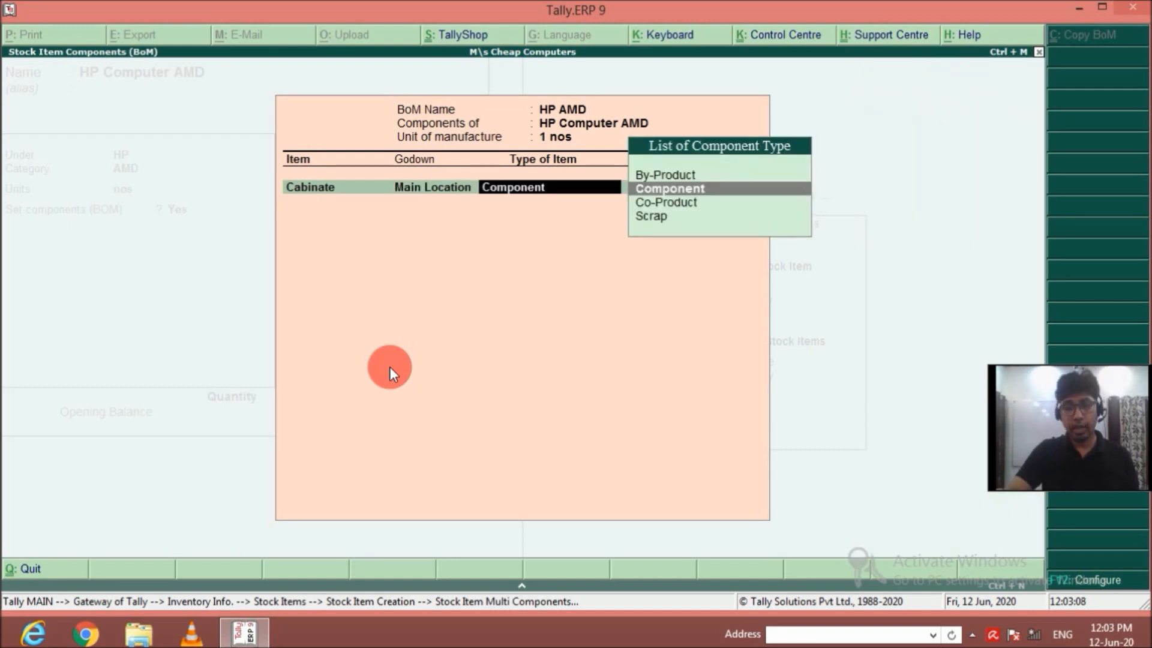
{"action": "key", "text": "Return"}
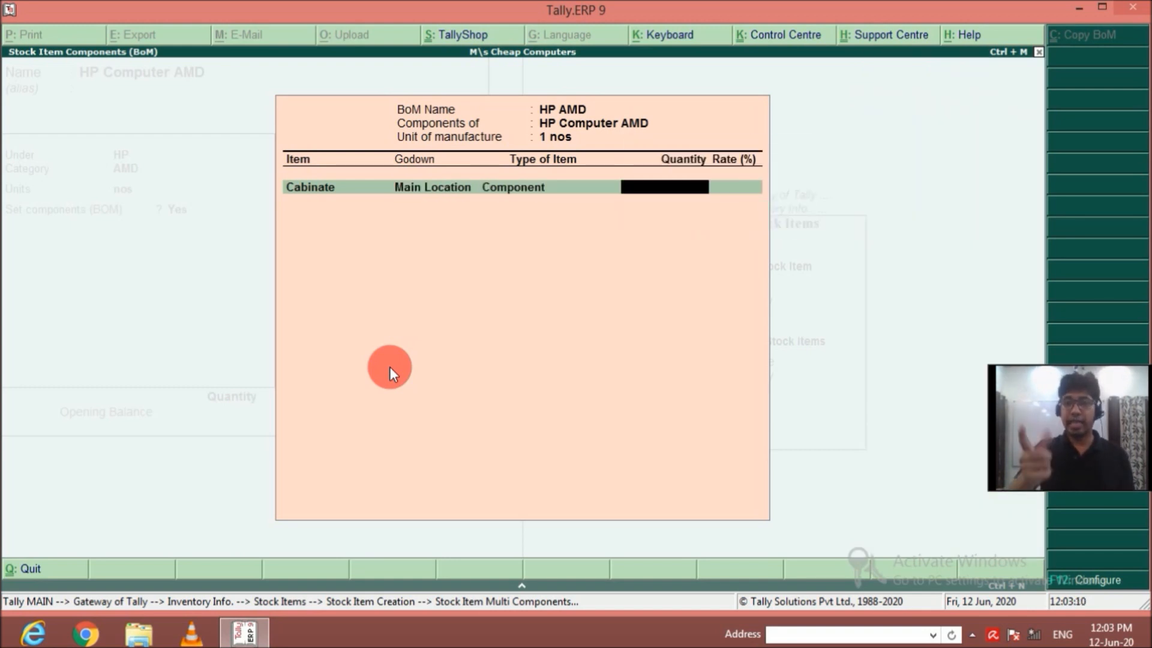
{"action": "type", "text": "1"}
{"action": "key", "text": "Return"}
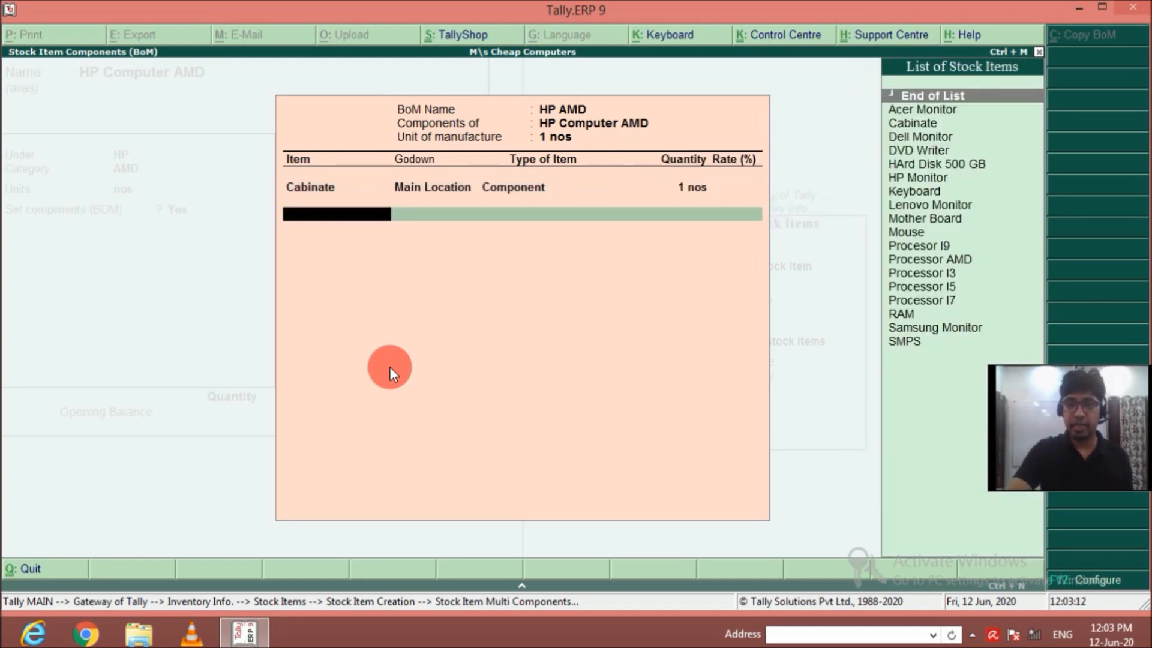
Add DVD Writer from Main Location to the HP AMD bill of materials as a Component with quantity 1.
{"action": "key", "text": "Down"}
{"action": "key", "text": "Down"}
{"action": "key", "text": "Down"}
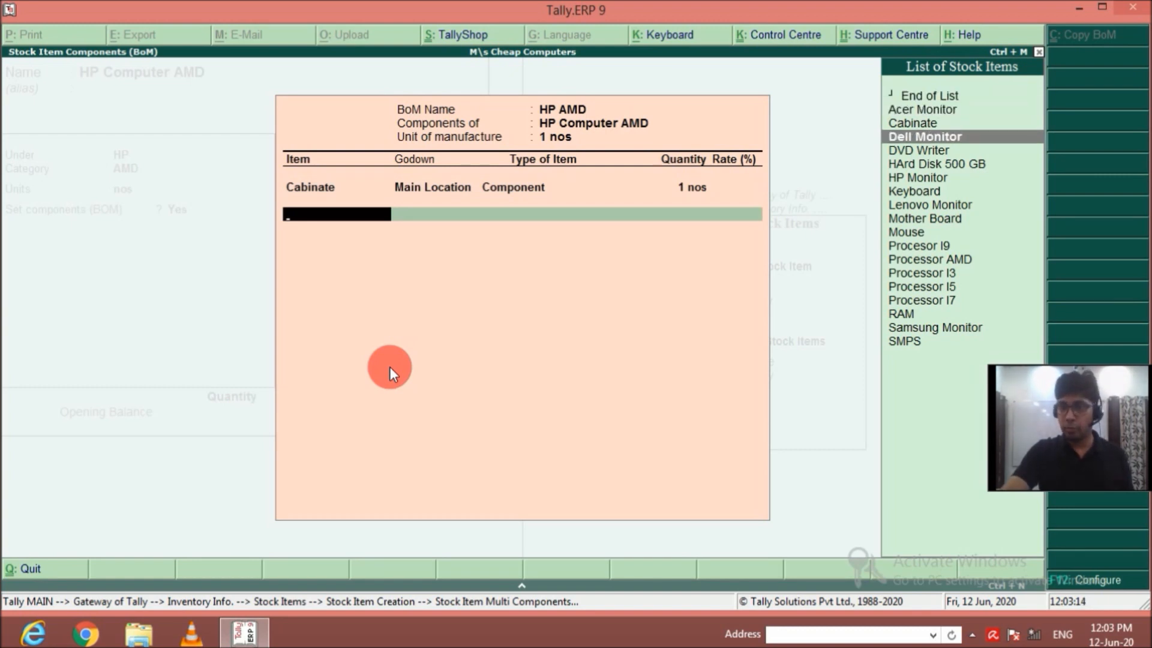
{"action": "key", "text": "Down"}
{"action": "key", "text": "Return"}
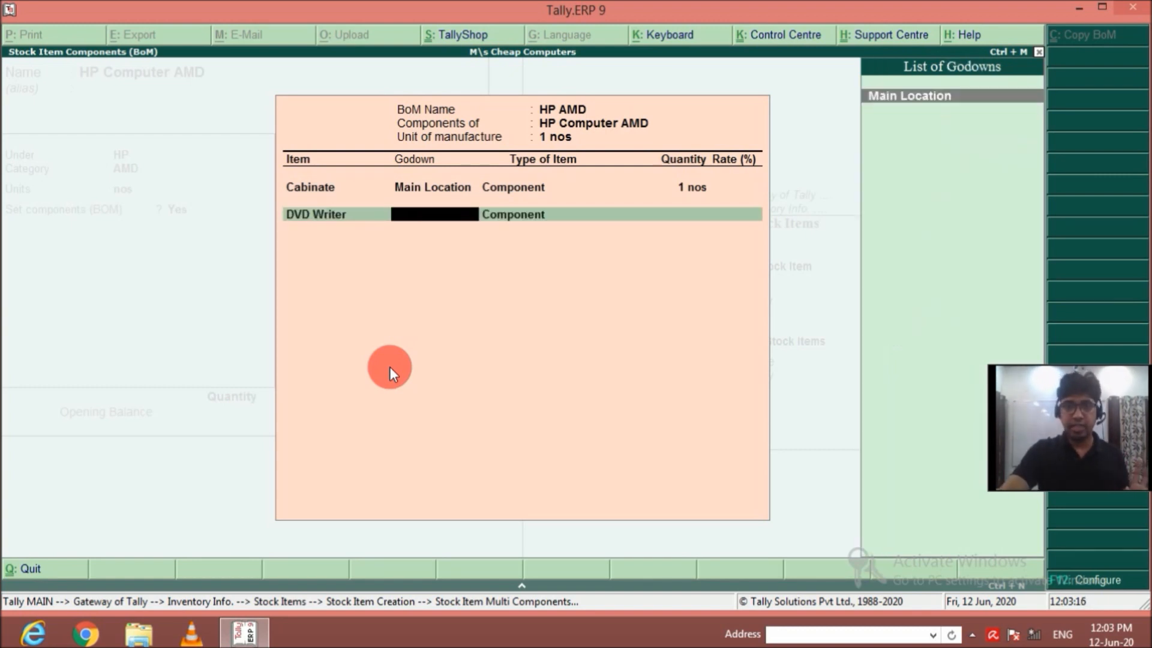
{"action": "key", "text": "Return"}
{"action": "key", "text": "Return"}
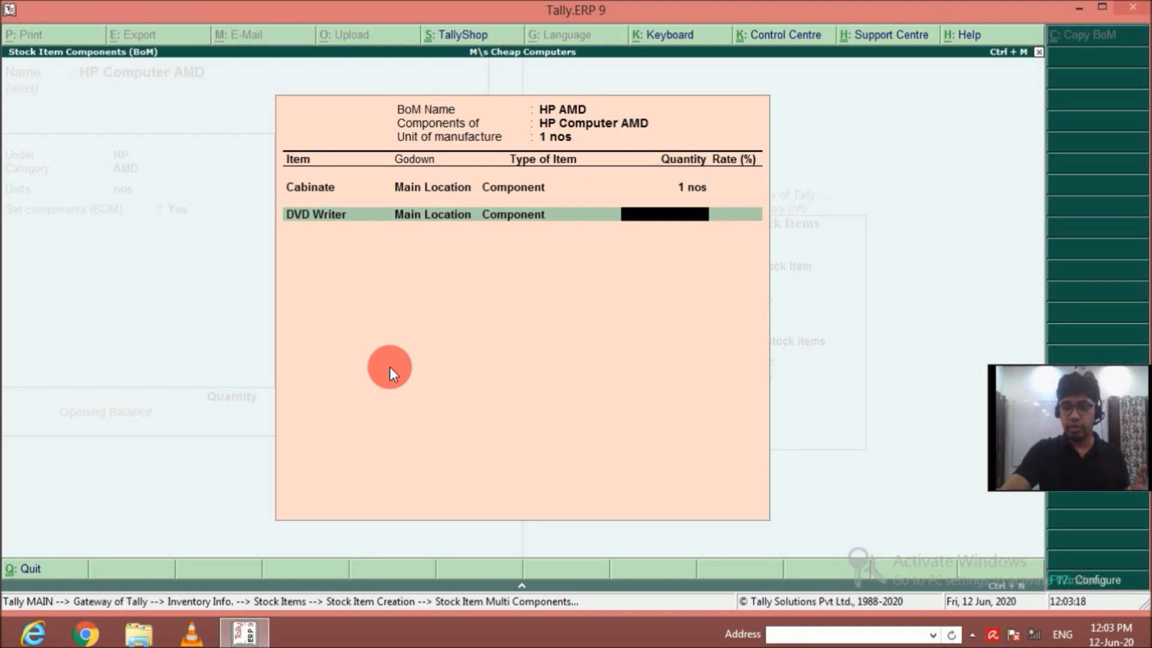
{"action": "type", "text": "1"}
{"action": "key", "text": "Return"}
Add HArd Disk 500 GB from Main Location to the HP AMD bill of materials as a Component with quantity 1.
{"action": "key", "text": "Down"}
{"action": "key", "text": "Down"}
{"action": "key", "text": "Down"}
{"action": "key", "text": "Down"}
{"action": "key", "text": "Down"}
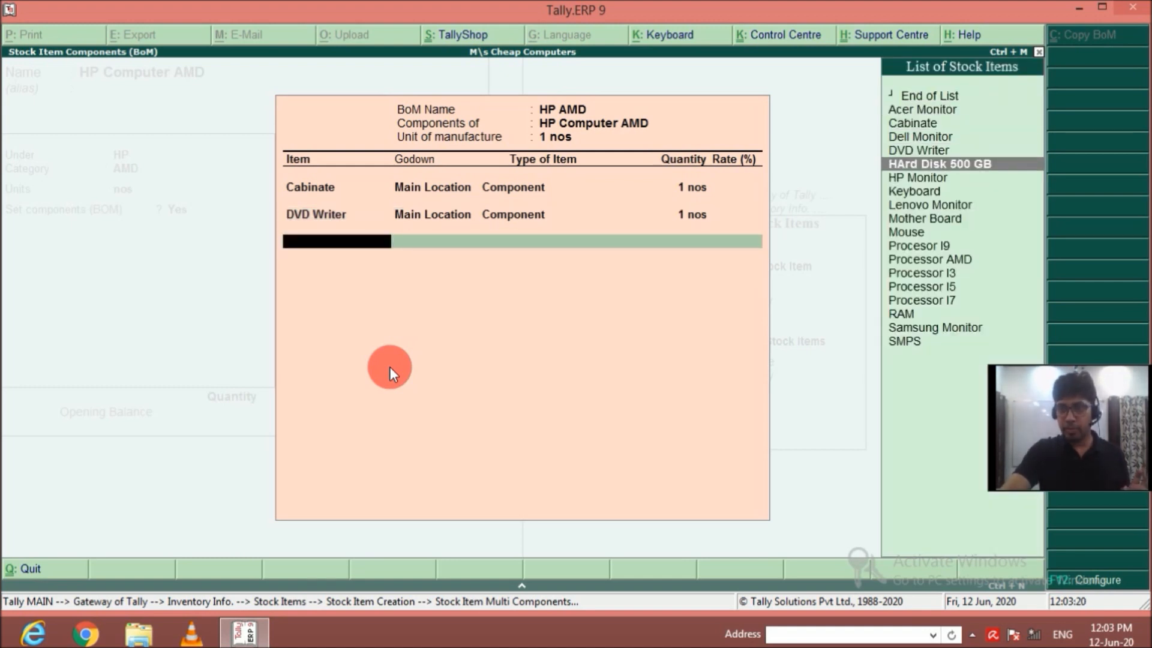
{"action": "key", "text": "Return"}
{"action": "key", "text": "Return"}
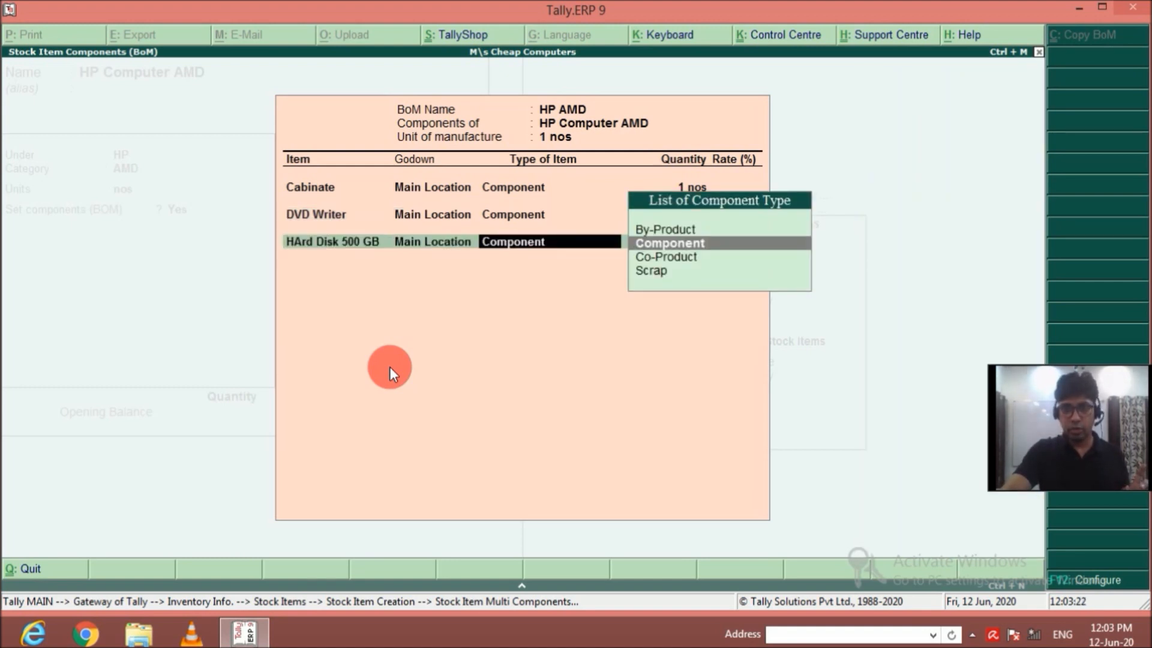
{"action": "key", "text": "Return"}
{"action": "type", "text": "1"}
{"action": "key", "text": "Return"}
Add HP Monitor from Main Location to the HP AMD bill of materials as a Component with quantity 1.
{"action": "key", "text": "Down"}
{"action": "key", "text": "Down"}
{"action": "key", "text": "Down"}
{"action": "key", "text": "Down"}
{"action": "key", "text": "Down"}
{"action": "key", "text": "Down"}
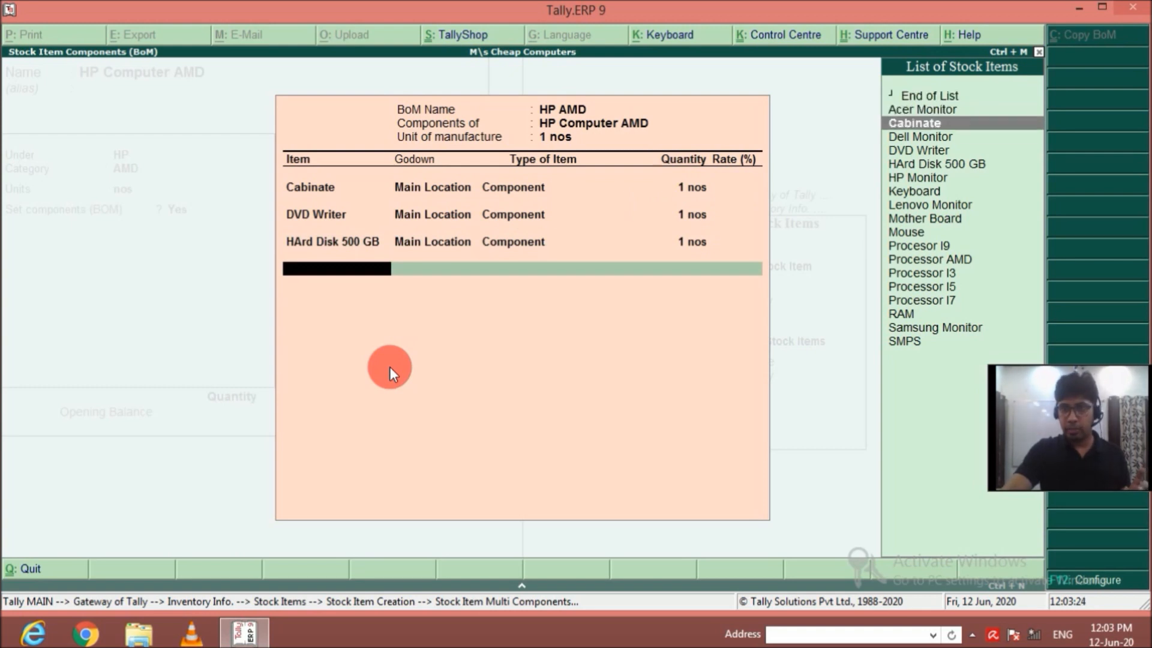
{"action": "key", "text": "Return"}
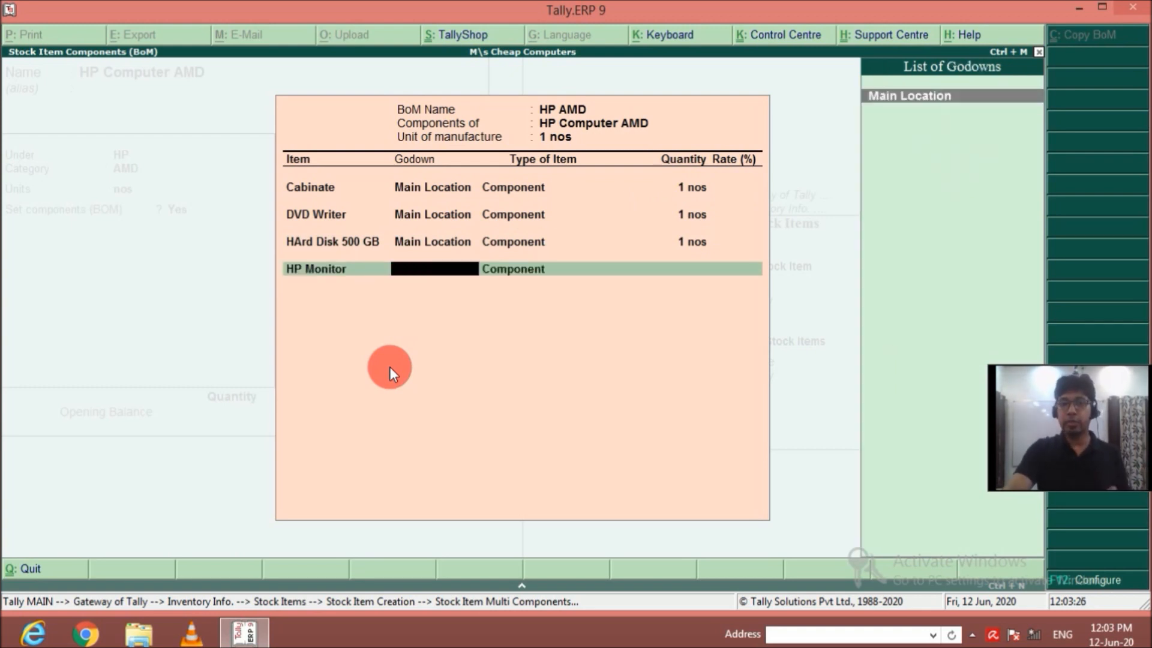
{"action": "key", "text": "Return"}
{"action": "key", "text": "Return"}
{"action": "type", "text": "1"}
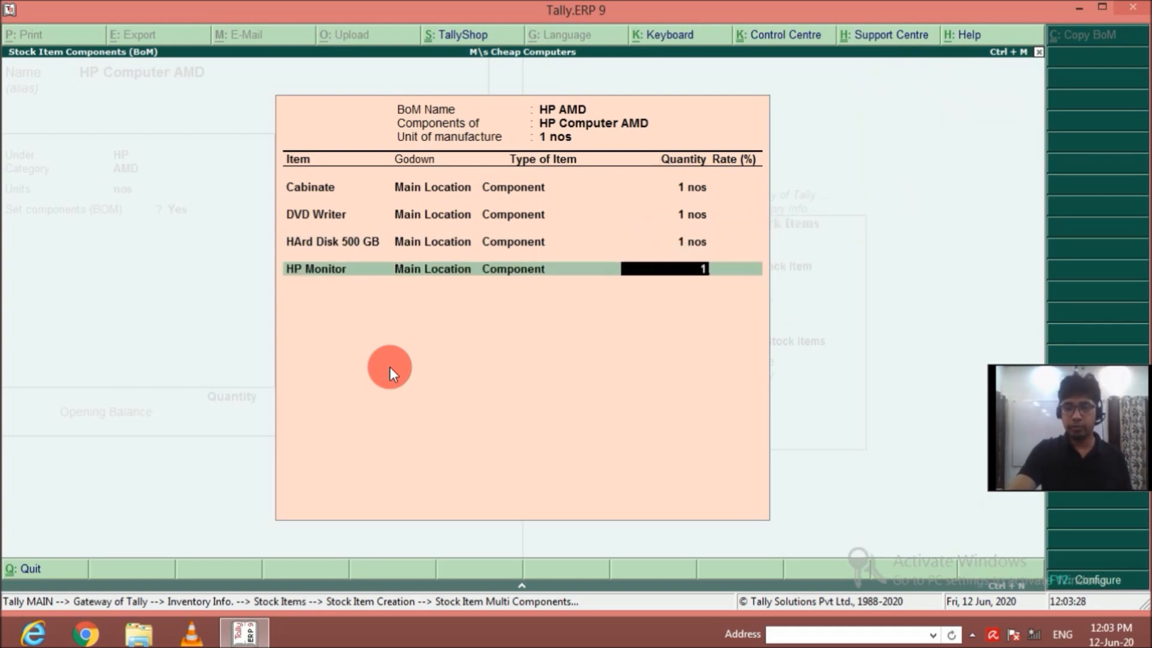
{"action": "key", "text": "Return"}
Add Keyboard from Main Location to the HP AMD bill of materials as a Component with quantity 1.
{"action": "key", "text": "Down"}
{"action": "key", "text": "Down"}
{"action": "key", "text": "Down"}
{"action": "key", "text": "Down"}
{"action": "key", "text": "Down"}
{"action": "key", "text": "Down"}
{"action": "key", "text": "Down"}
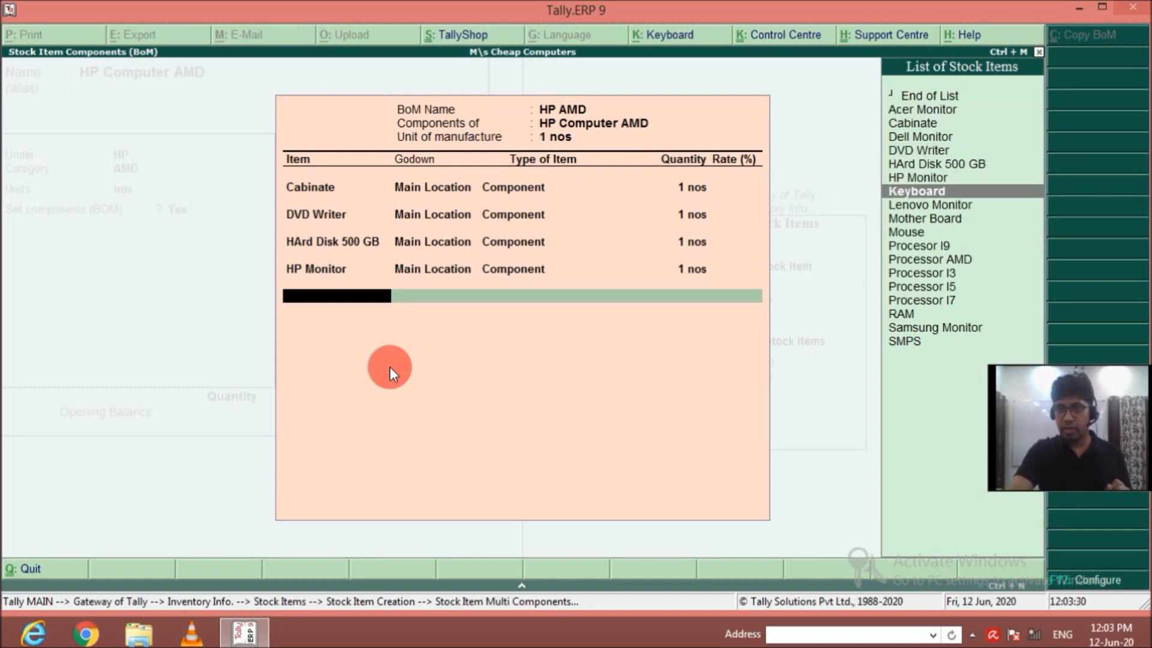
{"action": "key", "text": "Return"}
{"action": "key", "text": "Return"}
{"action": "key", "text": "Return"}
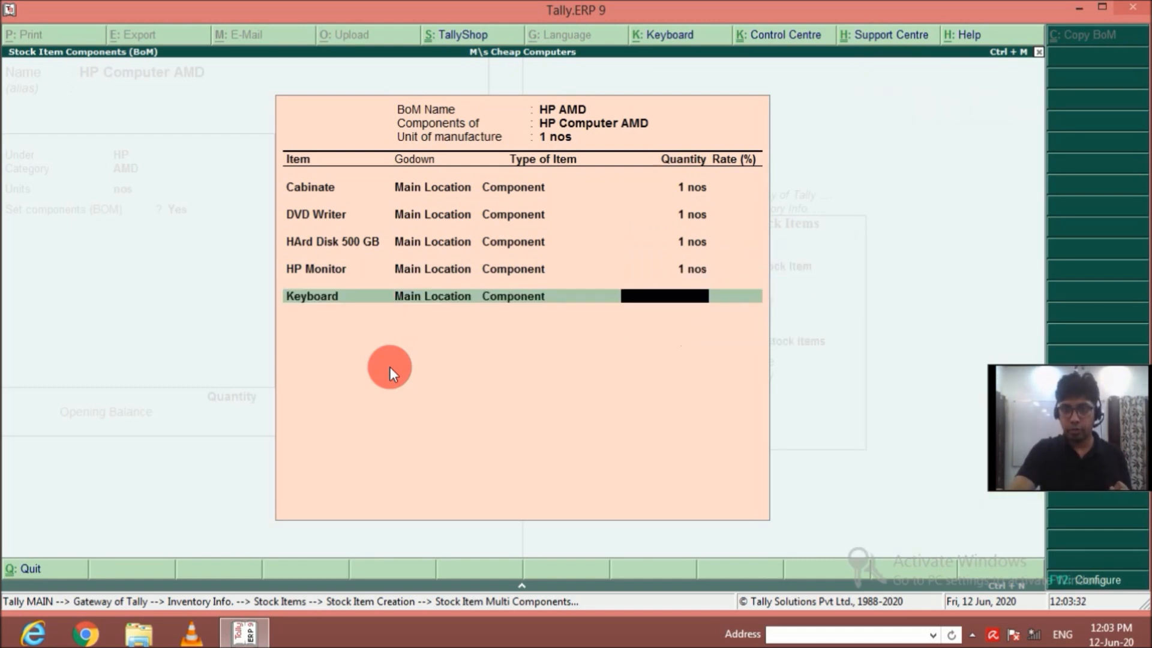
{"action": "type", "text": "1"}
{"action": "key", "text": "Return"}
Add Mother Board from Main Location to the HP AMD bill of materials as a Component with quantity 1.
{"action": "key", "text": "Down"}
{"action": "key", "text": "Down"}
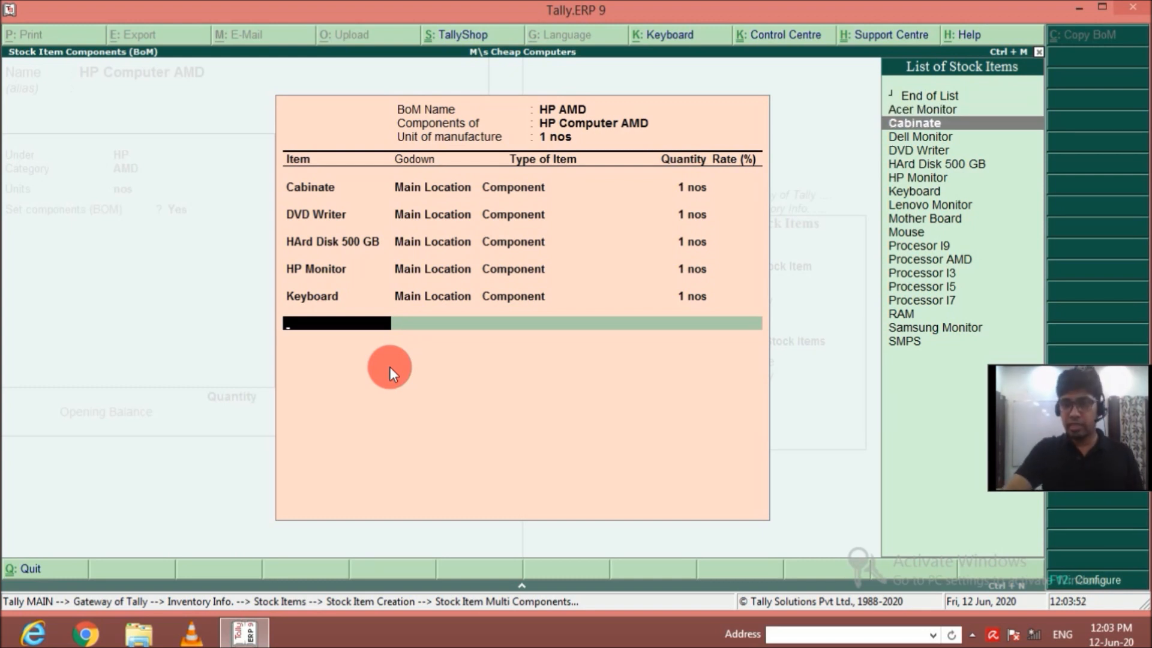
{"action": "key", "text": "Down"}
{"action": "key", "text": "Down"}
{"action": "key", "text": "Down"}
{"action": "key", "text": "Down"}
{"action": "key", "text": "Down"}
{"action": "key", "text": "Down"}
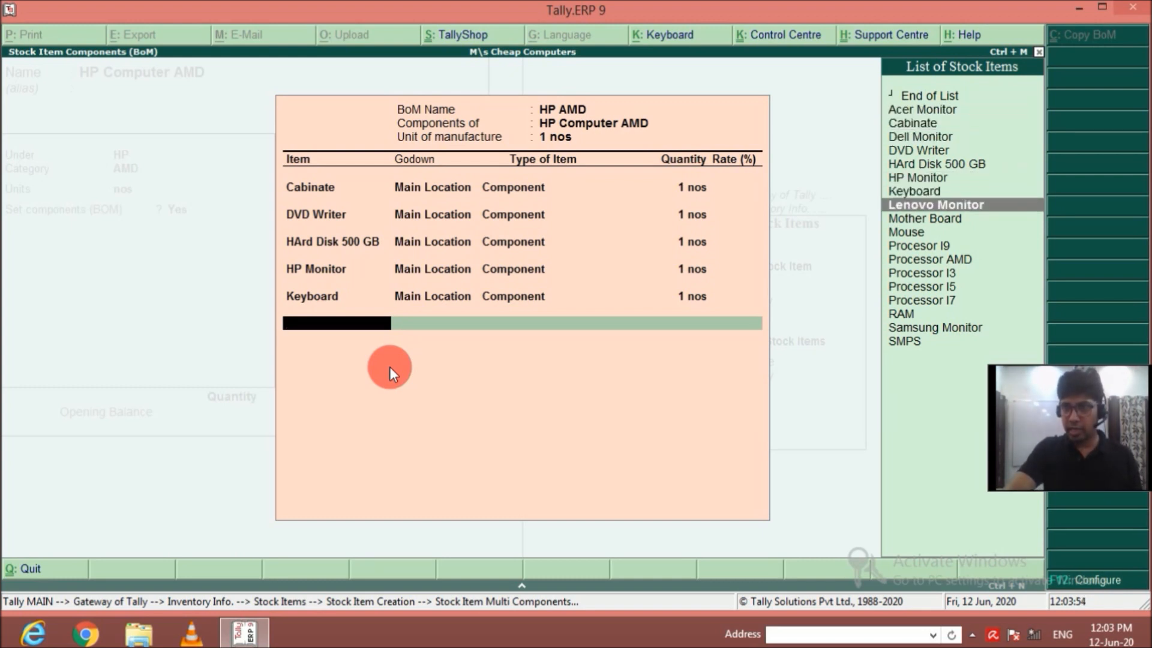
{"action": "key", "text": "Down"}
{"action": "key", "text": "Return"}
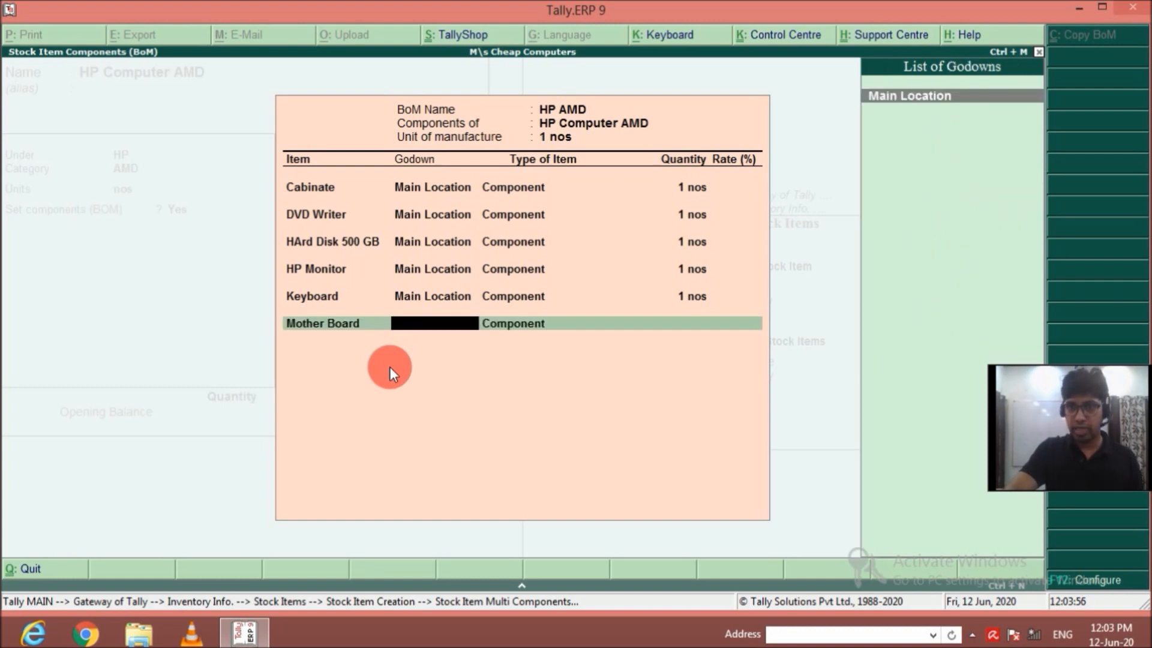
{"action": "key", "text": "Return"}
{"action": "key", "text": "BackSpace"}
{"action": "type", "text": "1"}
{"action": "key", "text": "Return"}
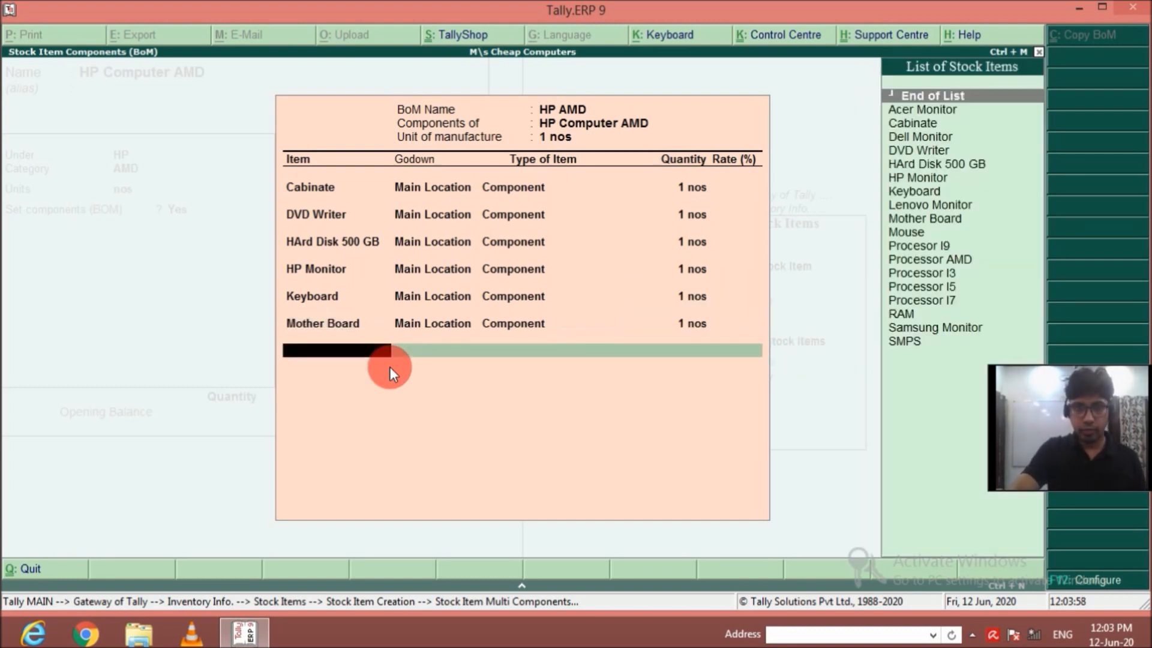
Add Mouse from Main Location to the HP AMD bill of materials as a Component with quantity 1.
{"action": "key", "text": "Down"}
{"action": "key", "text": "Down"}
{"action": "key", "text": "Down"}
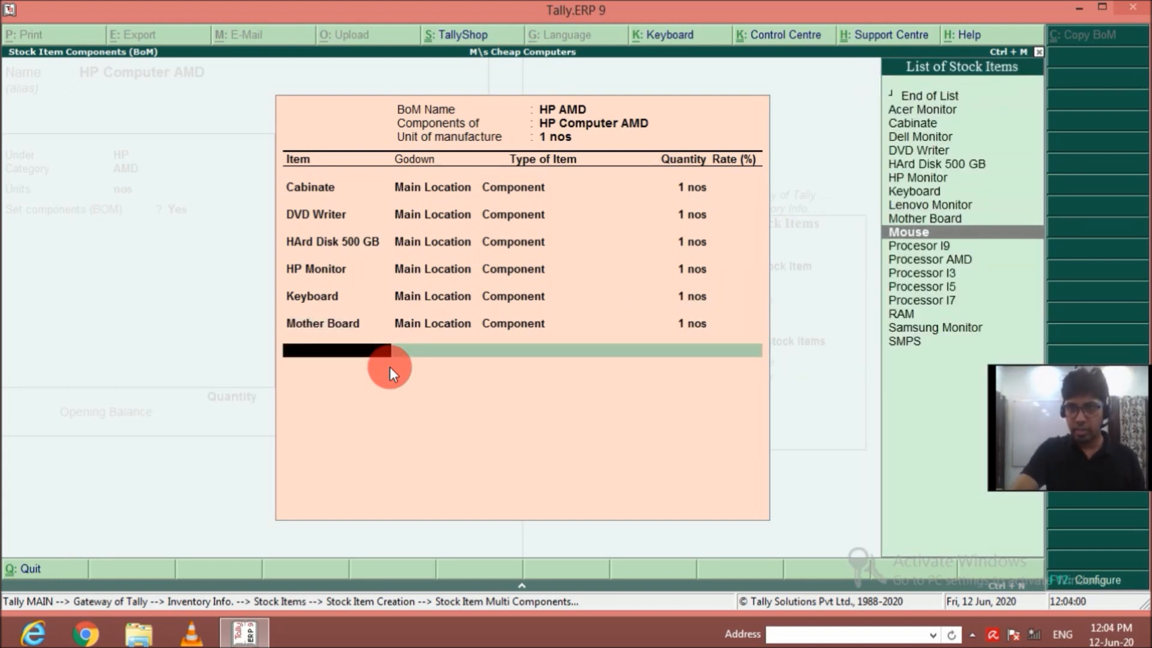
{"action": "key", "text": "Return"}
{"action": "key", "text": "Return"}
{"action": "key", "text": "Return"}
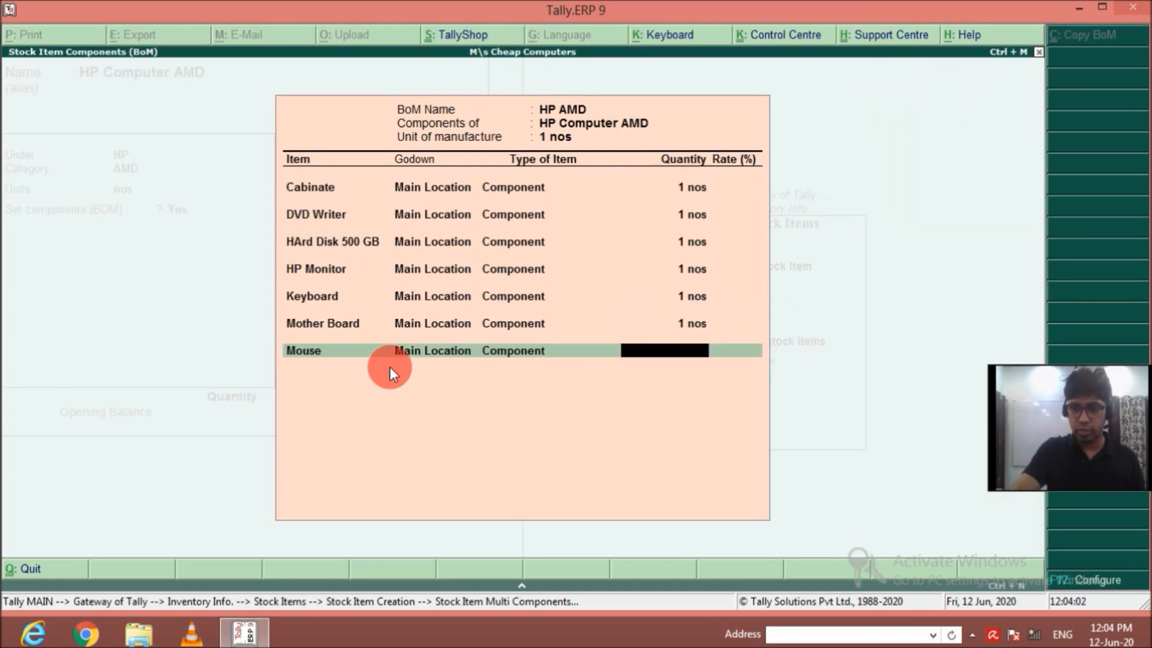
{"action": "key", "text": "Return"}
Add Processor AMD from Main Location to the HP AMD bill of materials as a Component with quantity 1.
{"action": "key", "text": "Down"}
{"action": "key", "text": "Down"}
{"action": "key", "text": "Down"}
{"action": "key", "text": "Down"}
{"action": "key", "text": "Down"}
{"action": "key", "text": "Down"}
{"action": "key", "text": "Down"}
{"action": "key", "text": "Down"}
{"action": "key", "text": "Down"}
{"action": "key", "text": "Down"}
{"action": "key", "text": "Down"}
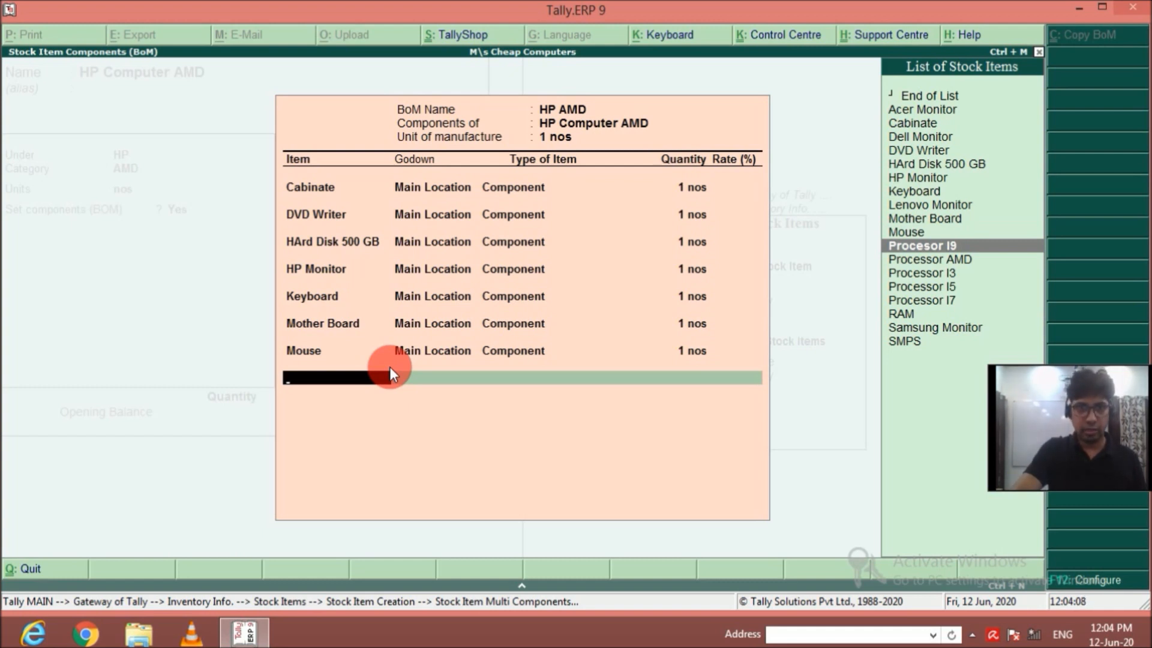
{"action": "key", "text": "Down"}
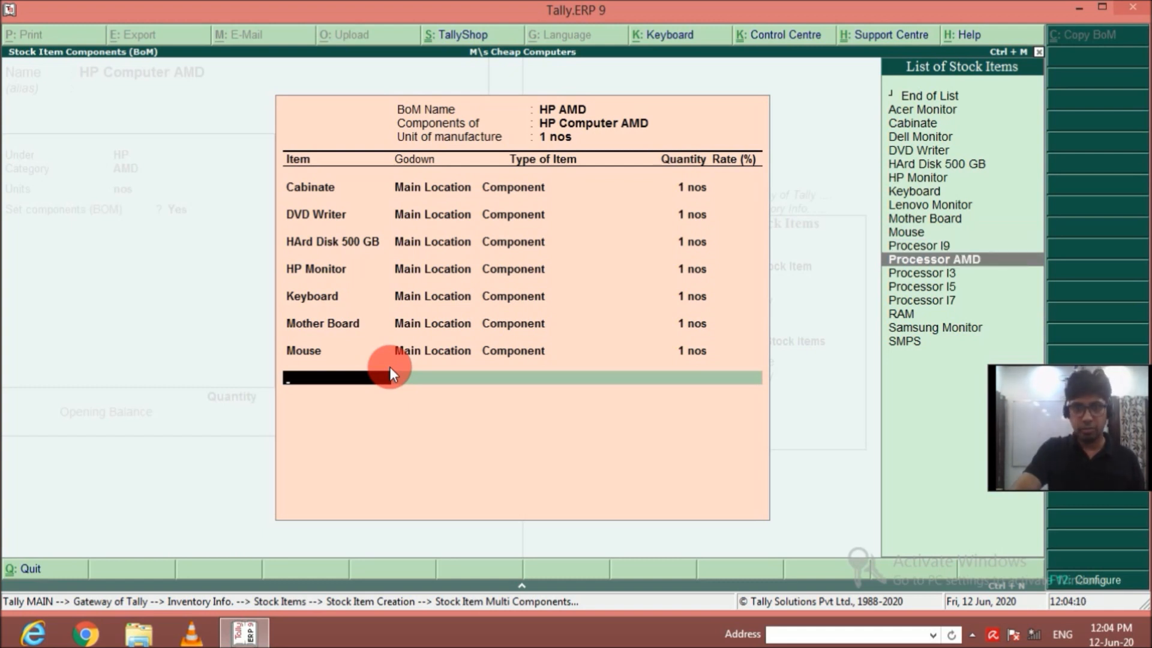
{"action": "key", "text": "Return"}
{"action": "key", "text": "Return"}
{"action": "key", "text": "Return"}
{"action": "type", "text": "1"}
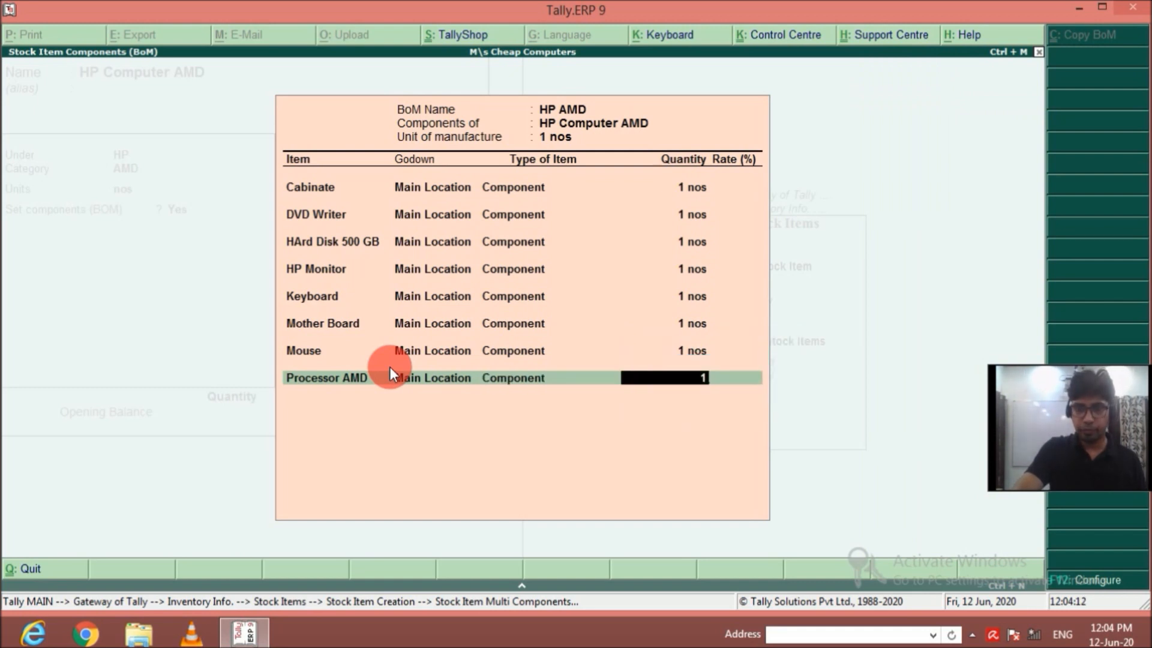
{"action": "key", "text": "Return"}
Add RAM from Main Location to the HP AMD bill of materials as a Component with quantity 1.
{"action": "key", "text": "Down"}
{"action": "key", "text": "Down"}
{"action": "key", "text": "Down"}
{"action": "key", "text": "Down"}
{"action": "key", "text": "Down"}
{"action": "key", "text": "Down"}
{"action": "key", "text": "Down"}
{"action": "key", "text": "Down"}
{"action": "key", "text": "Down"}
{"action": "key", "text": "Down"}
{"action": "key", "text": "Down"}
{"action": "key", "text": "Down"}
{"action": "key", "text": "Down"}
{"action": "key", "text": "Down"}
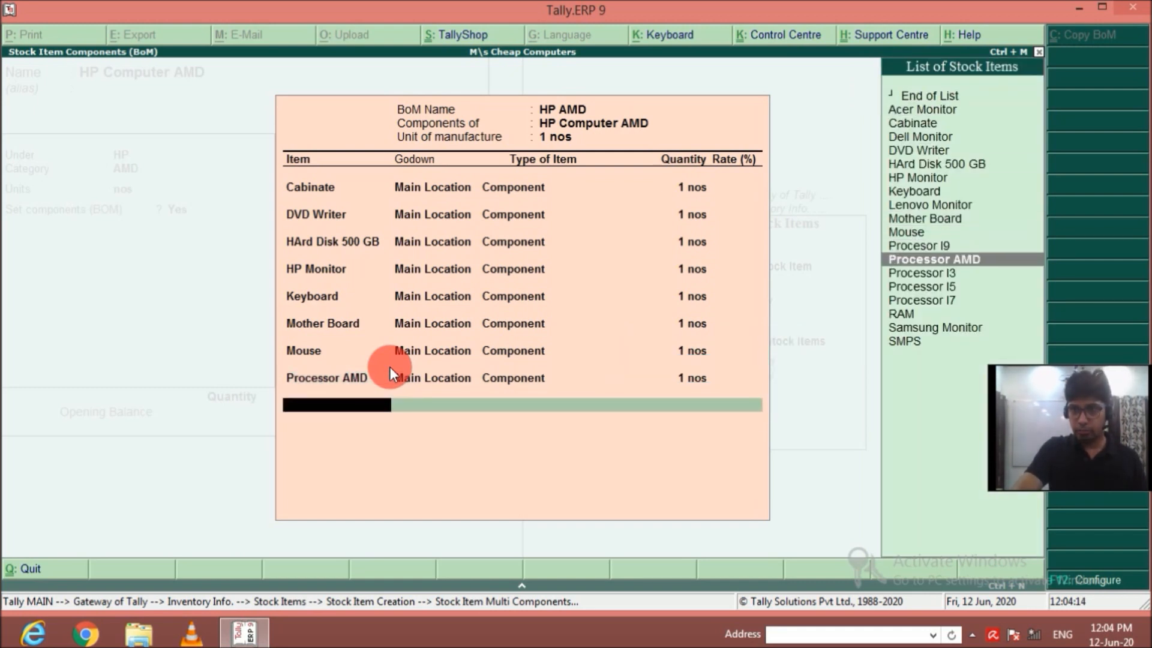
{"action": "key", "text": "Down"}
{"action": "key", "text": "Return"}
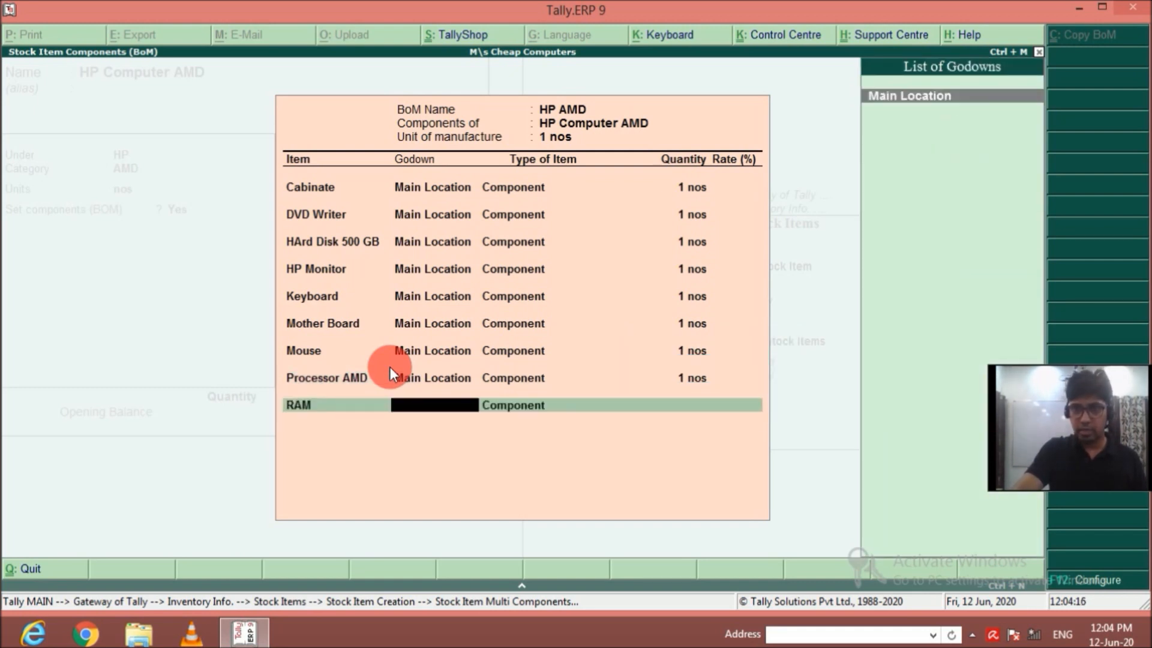
{"action": "key", "text": "Return"}
{"action": "key", "text": "Return"}
{"action": "type", "text": "1"}
Add SMPS from Main Location to the HP AMD bill of materials as a Component with quantity 1.
{"action": "key", "text": "Return"}
{"action": "key", "text": "Down"}
{"action": "key", "text": "Down"}
{"action": "key", "text": "Down"}
{"action": "key", "text": "Down"}
{"action": "key", "text": "Down"}
{"action": "key", "text": "Down"}
{"action": "key", "text": "Down"}
{"action": "key", "text": "Down"}
{"action": "key", "text": "Down"}
{"action": "key", "text": "Down"}
{"action": "key", "text": "Down"}
{"action": "key", "text": "Down"}
{"action": "key", "text": "Down"}
{"action": "key", "text": "Down"}
{"action": "key", "text": "Down"}
{"action": "key", "text": "Down"}
{"action": "key", "text": "Down"}
{"action": "key", "text": "Down"}
{"action": "key", "text": "Return"}
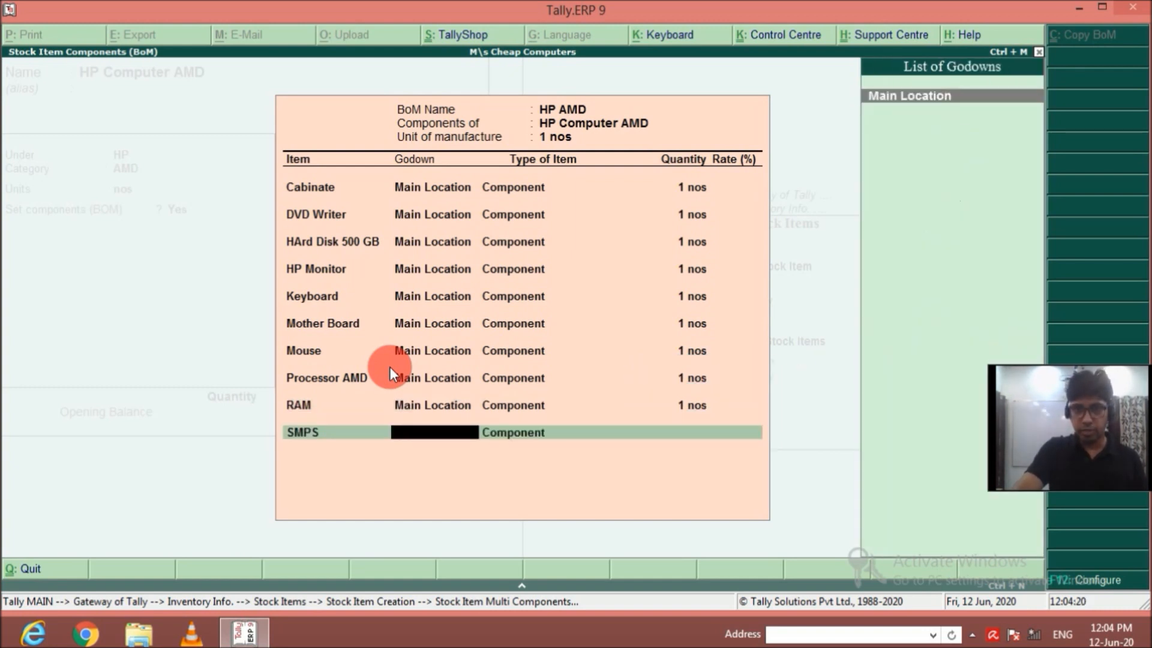
{"action": "key", "text": "Return"}
{"action": "key", "text": "Return"}
{"action": "type", "text": "1 nos"}
{"action": "key", "text": "Return"}
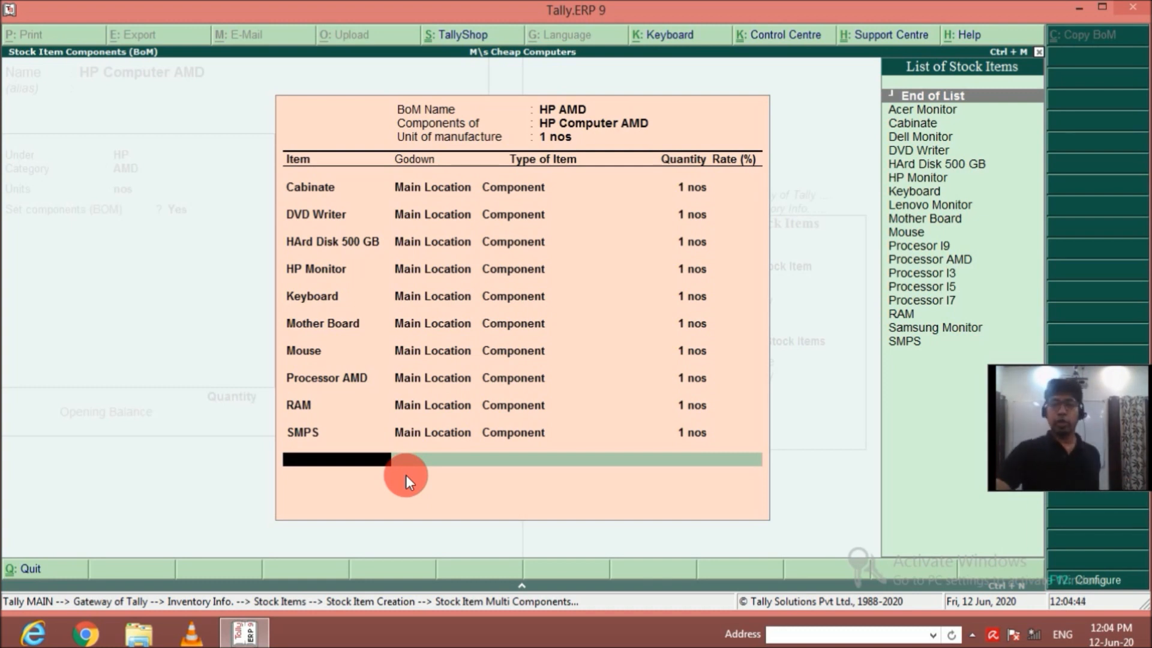
End the HP AMD component list and save the HP Computer AMD stock item without an opening balance.
{"action": "key", "text": "Return"}
{"action": "key", "text": "Return"}
{"action": "key", "text": "Return"}
{"action": "key", "text": "Return"}
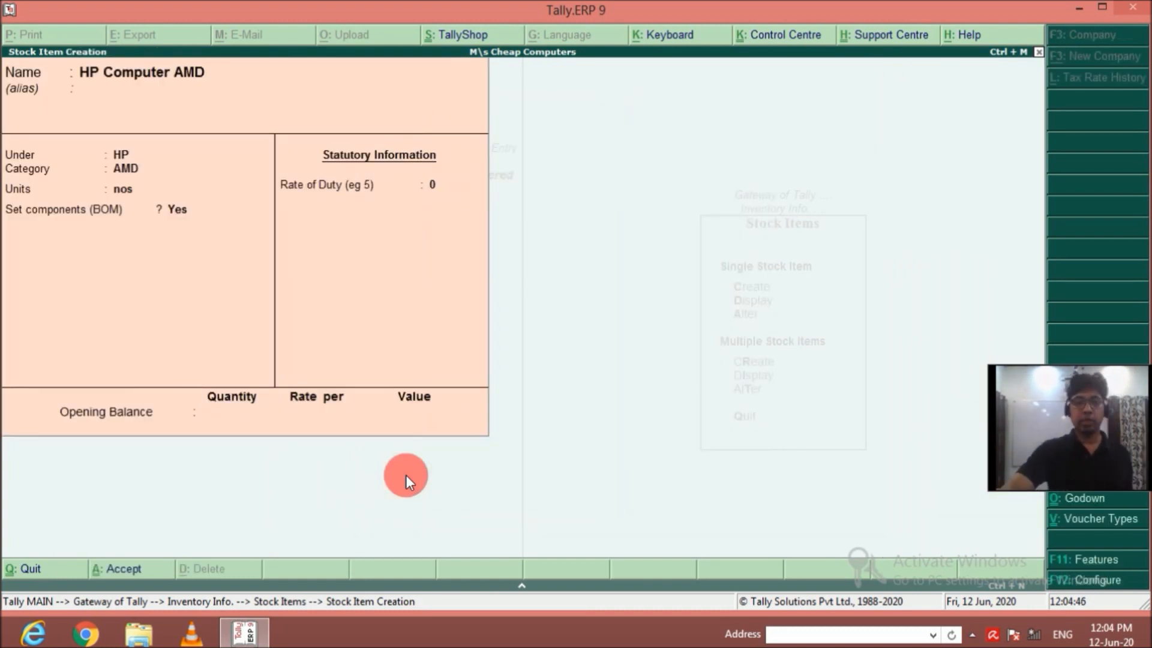
{"action": "key", "text": "Return"}
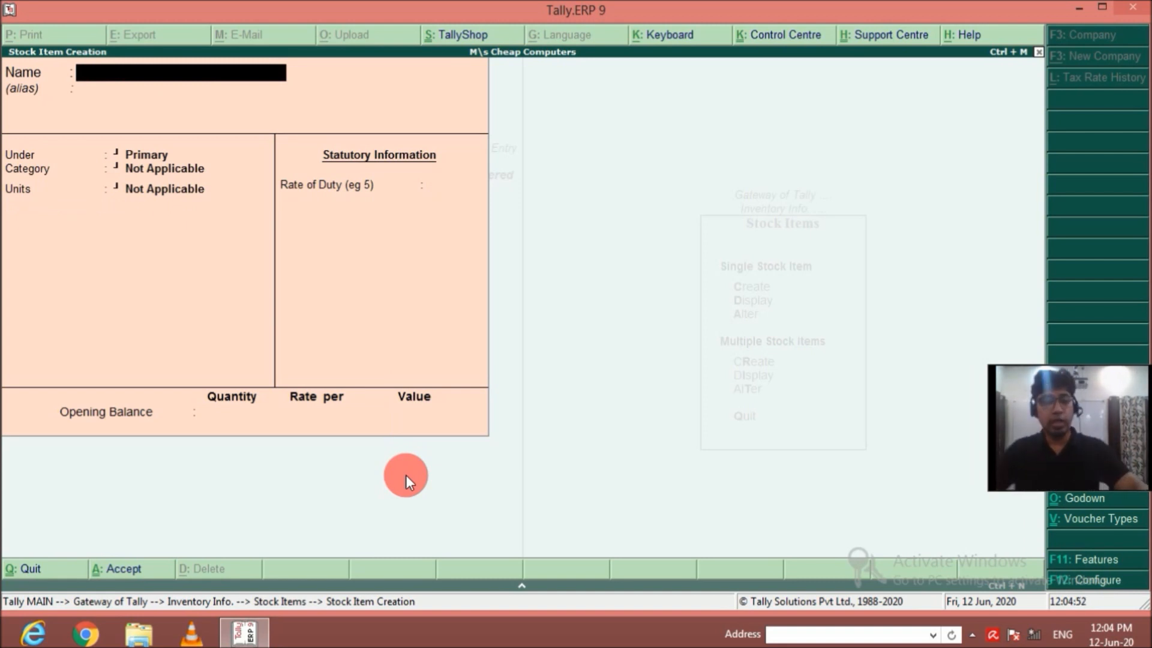
Start a new stock item named HP Computer I3 under group HP with category I3 and unit nos.
{"action": "type", "text": "HP C"}
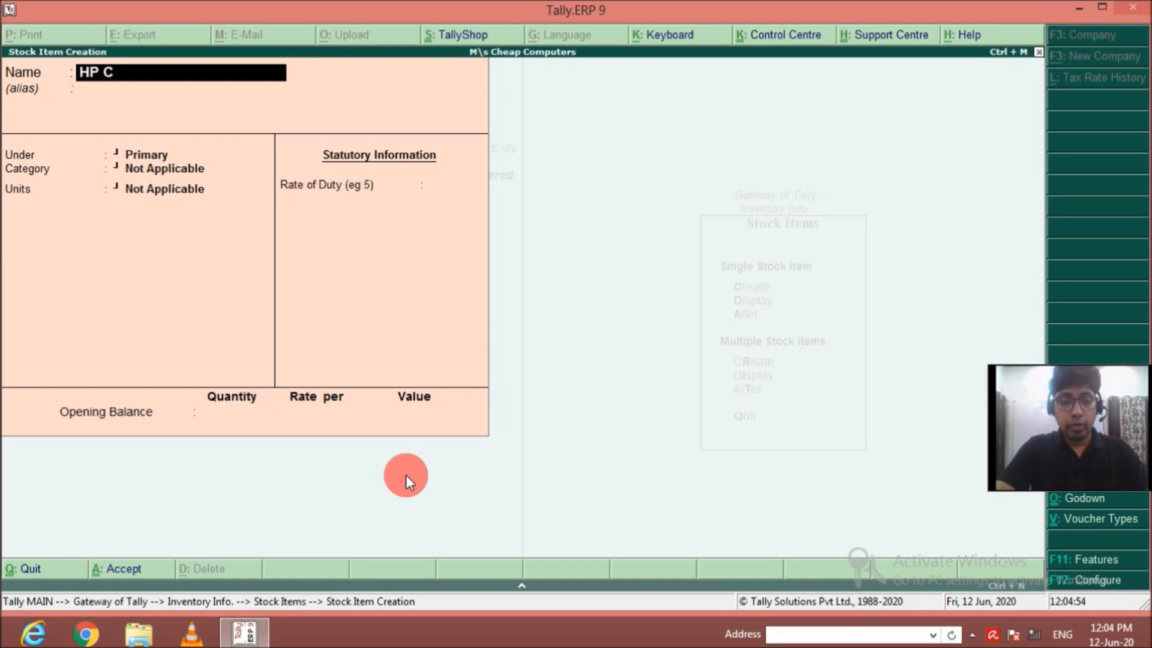
{"action": "type", "text": "omputer I3"}
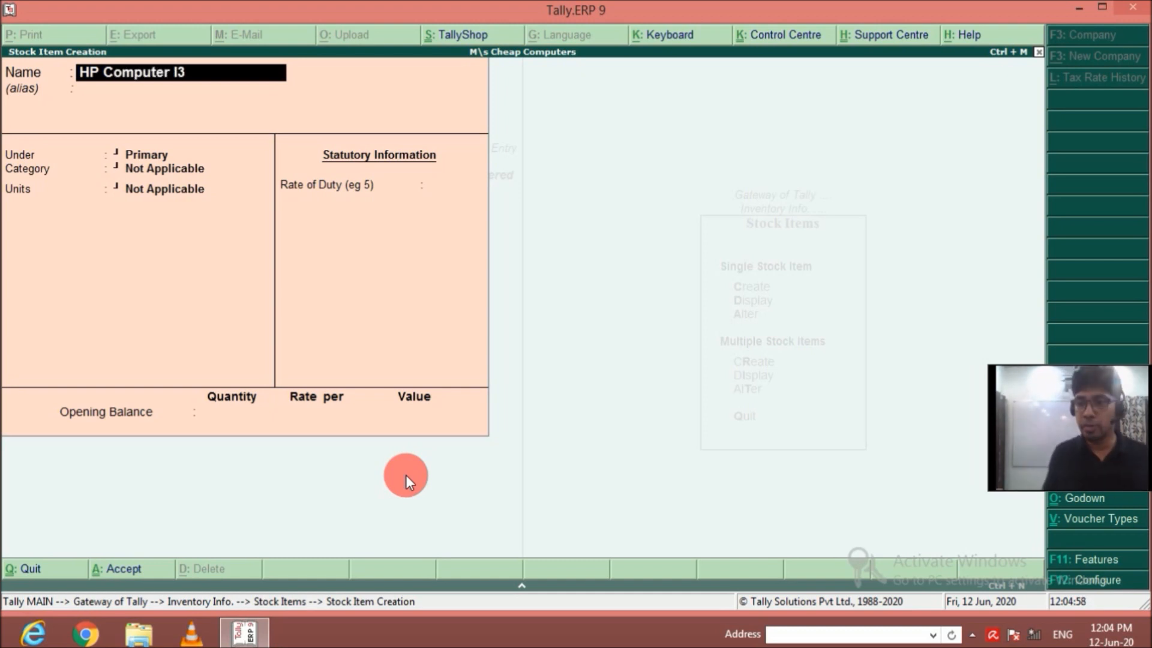
{"action": "key", "text": "Return"}
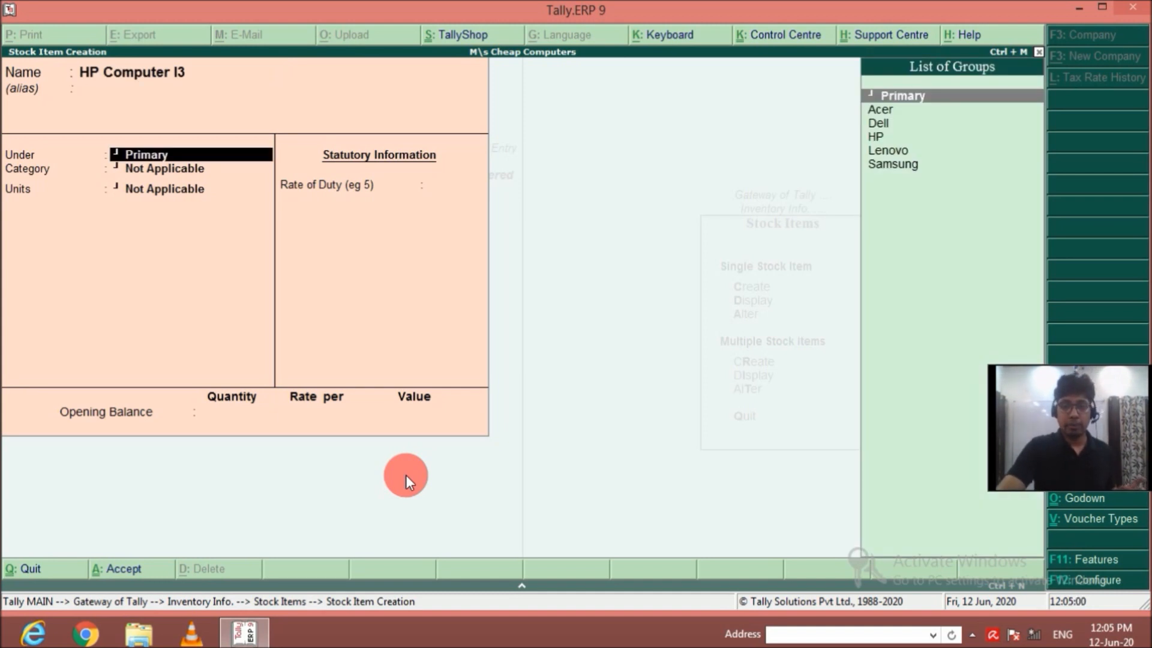
{"action": "key", "text": "Down"}
{"action": "key", "text": "Down"}
{"action": "key", "text": "Down"}
{"action": "key", "text": "Return"}
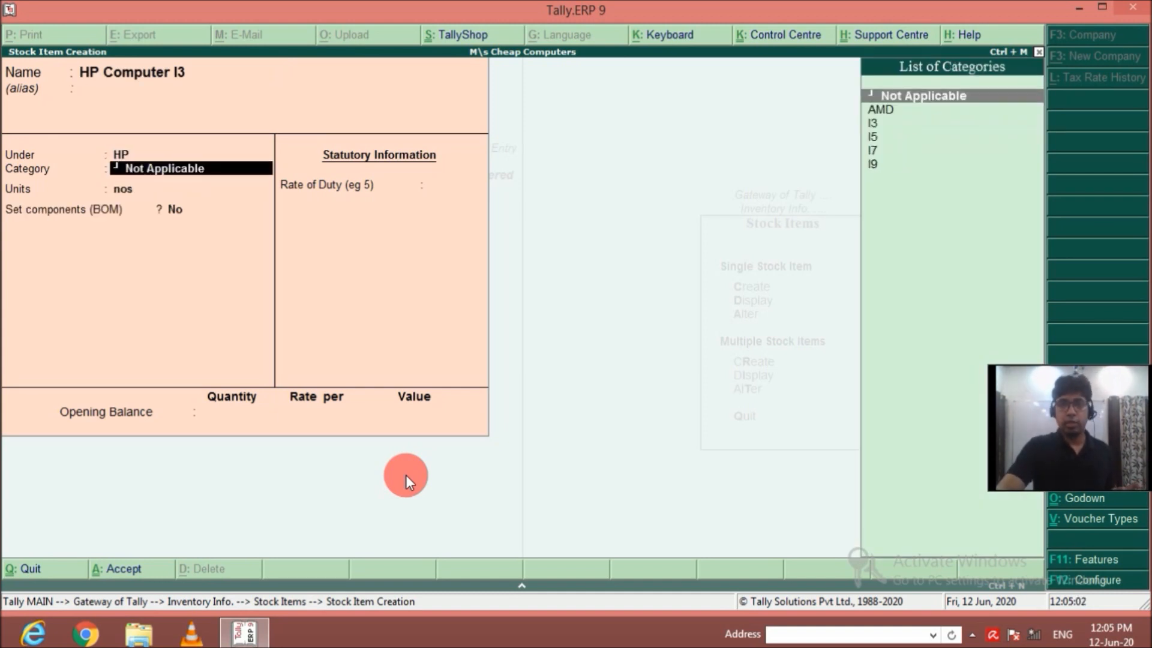
{"action": "key", "text": "Down"}
{"action": "key", "text": "Down"}
{"action": "key", "text": "Return"}
Enable components for HP Computer I3 and create the bill of materials HP I3 with unit of manufacture 1 nos.
{"action": "key", "text": "Return"}
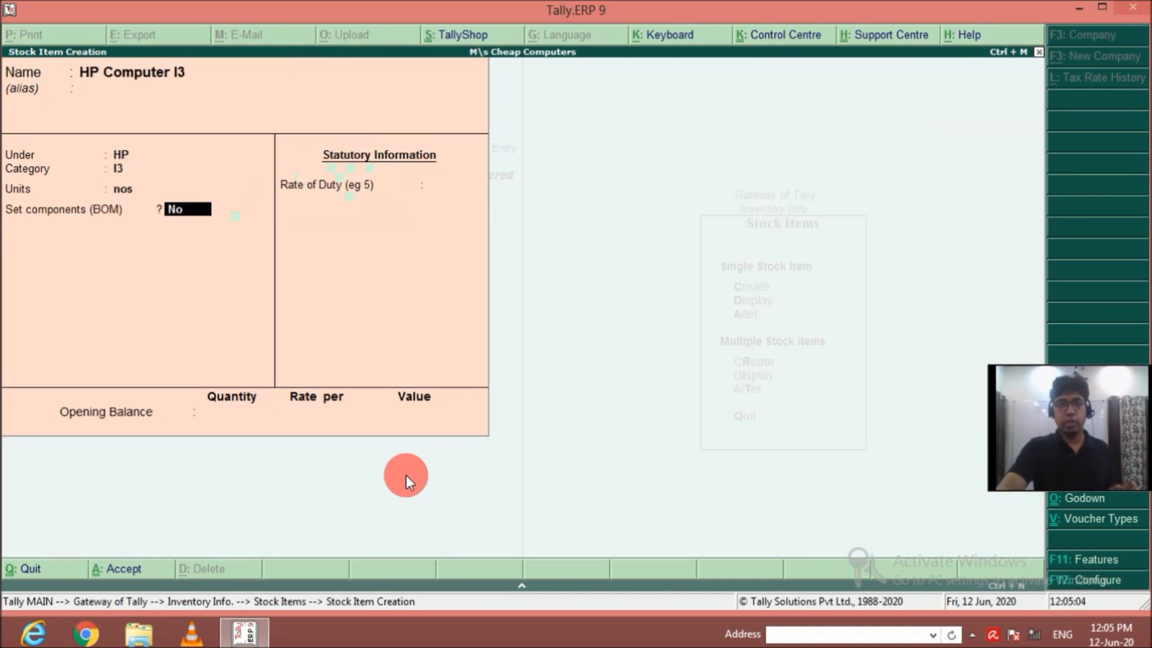
{"action": "type", "text": "y"}
{"action": "key", "text": "Return"}
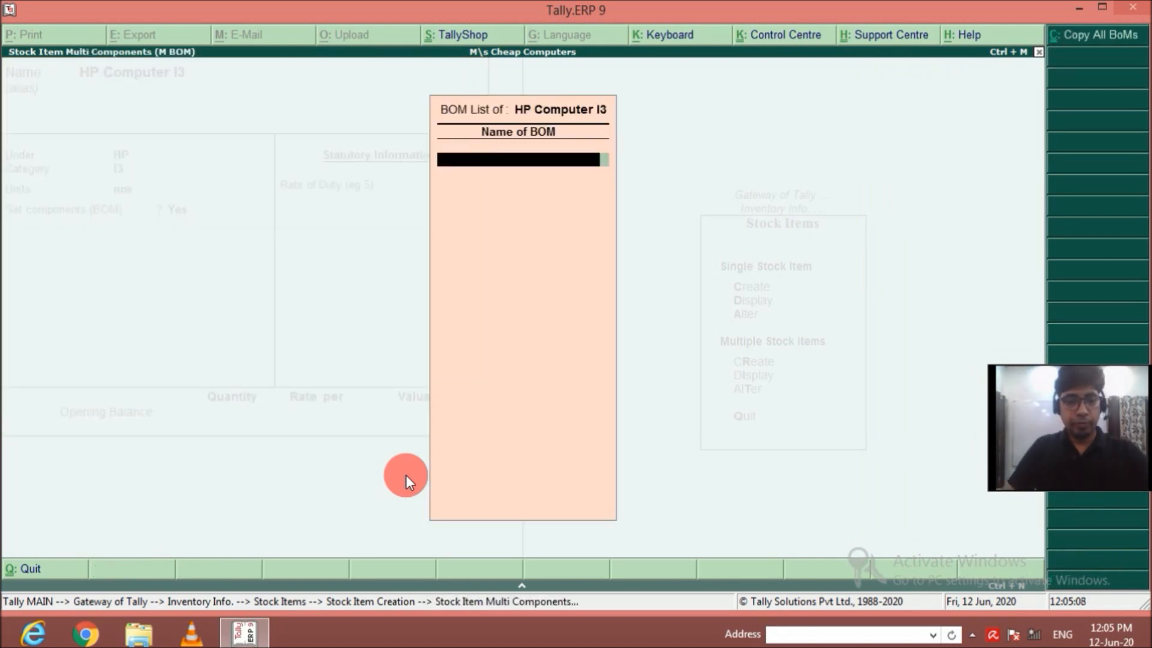
{"action": "type", "text": "HP i"}
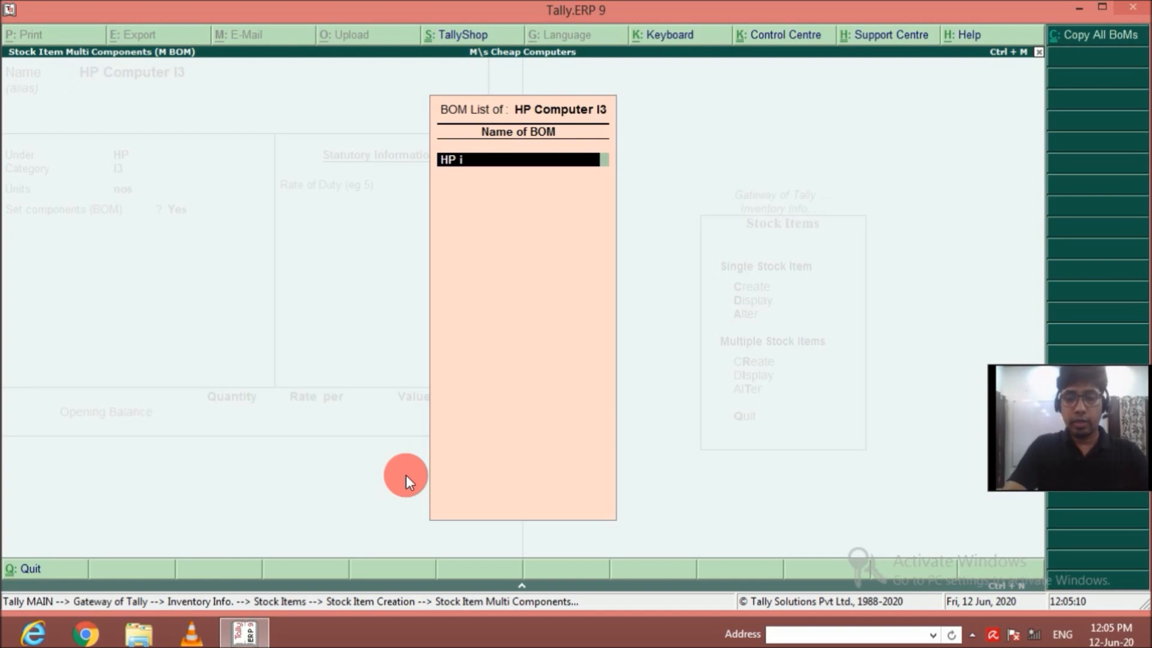
{"action": "type", "text": "3"}
{"action": "key", "text": "Return"}
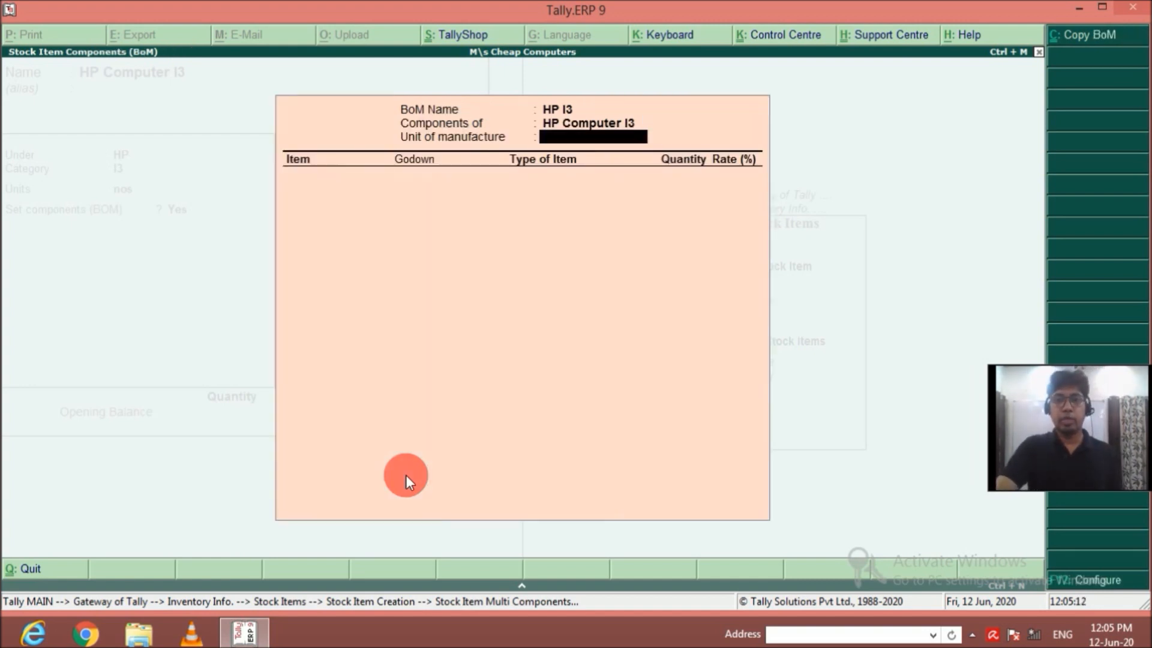
{"action": "type", "text": "1"}
{"action": "key", "text": "Return"}
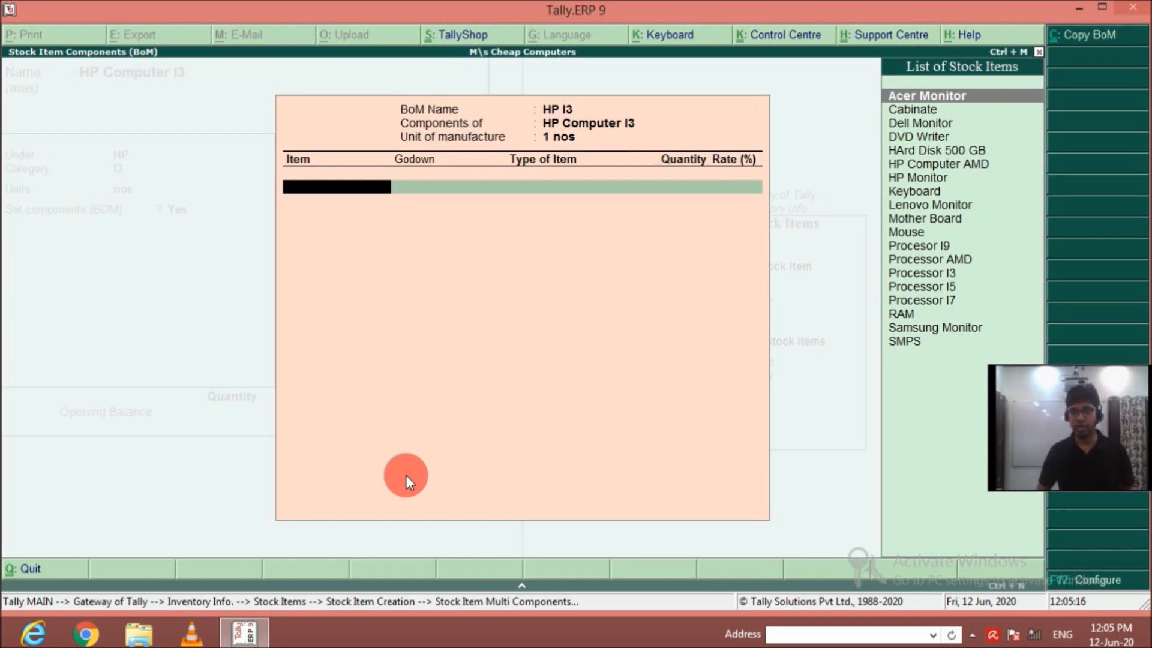
Add Cabinate from Main Location to the HP I3 bill of materials as a Component with quantity 1.
{"action": "key", "text": "Down"}
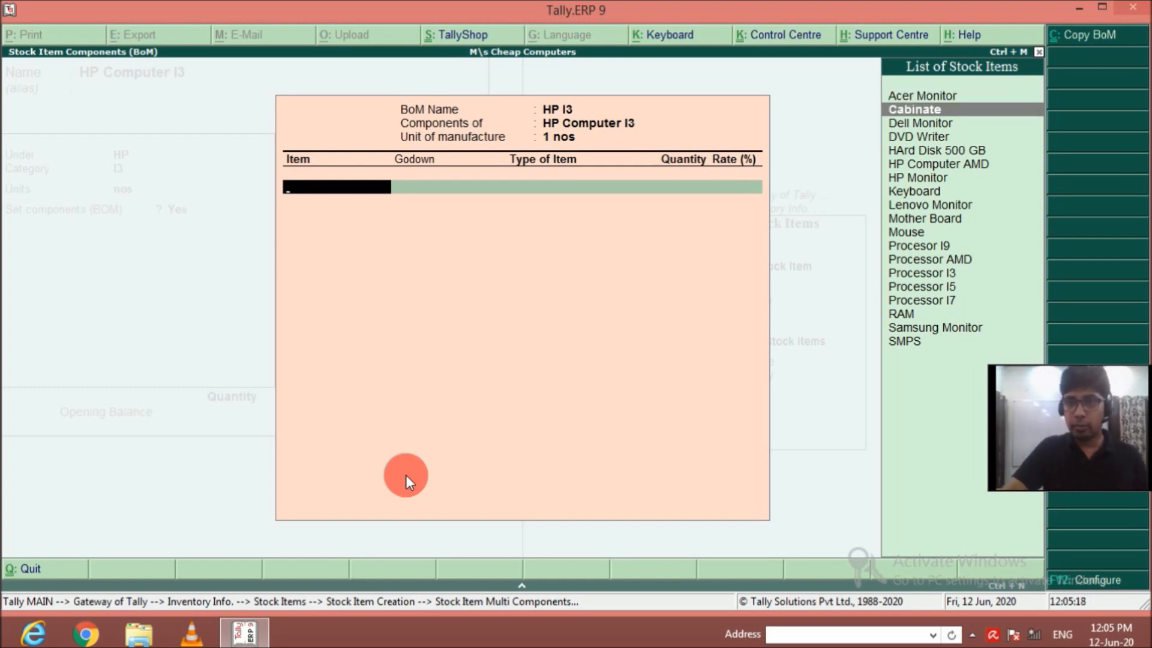
{"action": "key", "text": "Return"}
{"action": "key", "text": "Return"}
{"action": "key", "text": "Return"}
{"action": "type", "text": "1"}
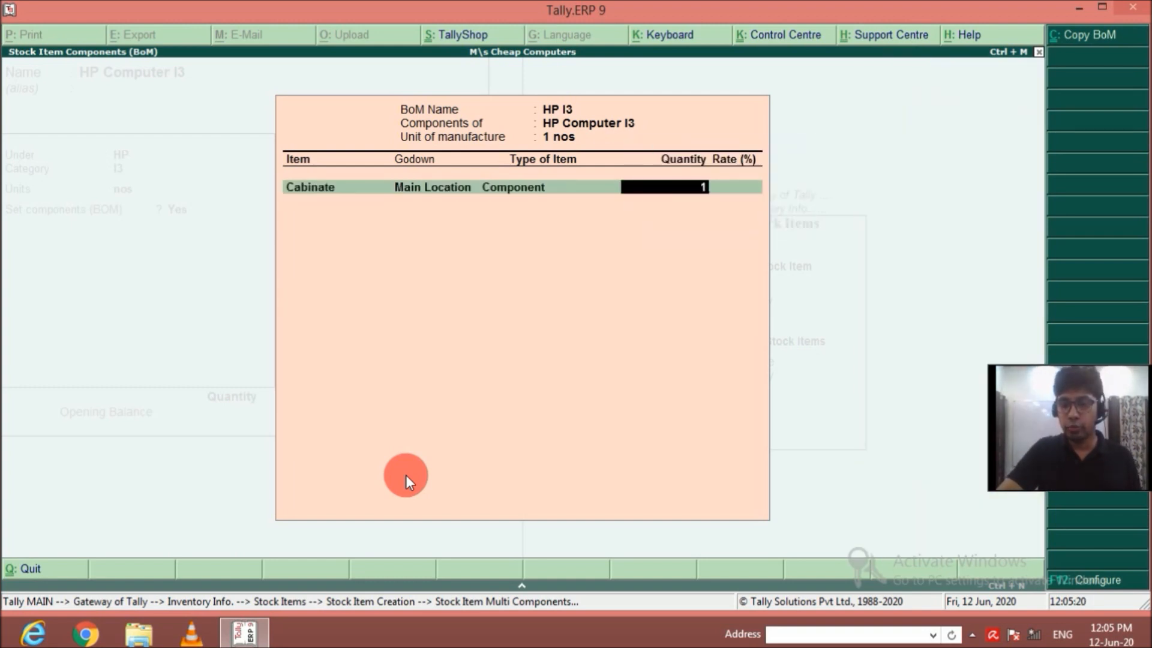
{"action": "key", "text": "Return"}
{"action": "key", "text": "Return"}
{"action": "key", "text": "Return"}
{"action": "key", "text": "Return"}
{"action": "key", "text": "Return"}
{"action": "key", "text": "Return"}
{"action": "key", "text": "Return"}
Add DVD Writer from Main Location to the HP I3 bill of materials as a Component with quantity 1.
{"action": "key", "text": "Down"}
{"action": "key", "text": "Down"}
{"action": "key", "text": "Down"}
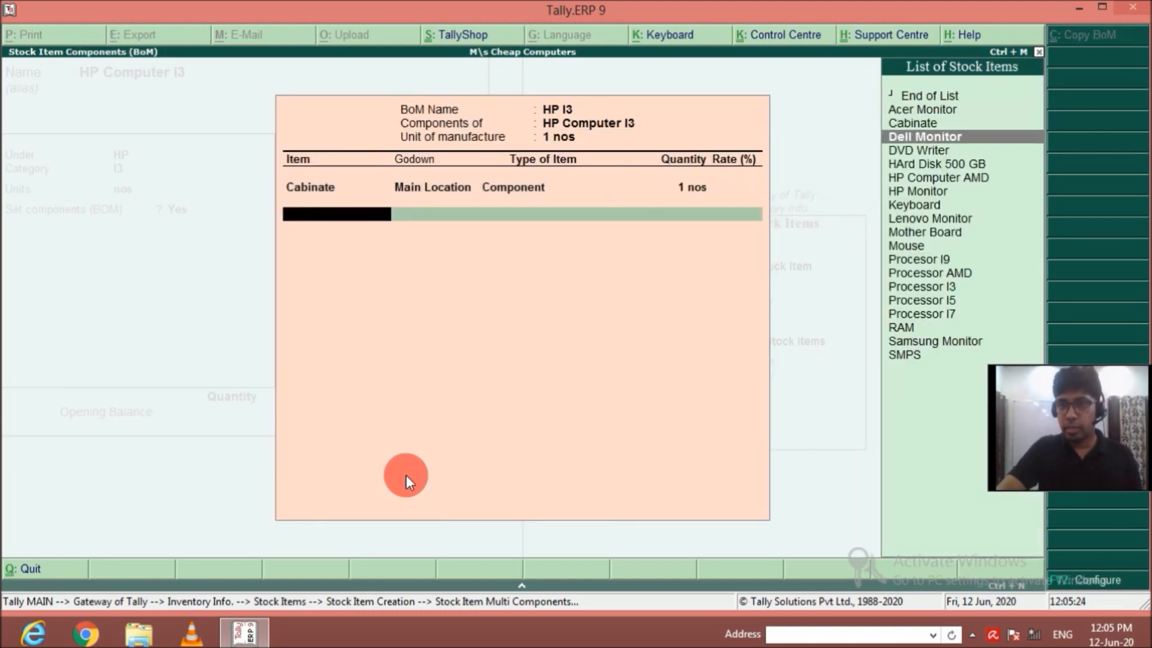
{"action": "key", "text": "Down"}
{"action": "key", "text": "Return"}
{"action": "key", "text": "Return"}
{"action": "key", "text": "Return"}
{"action": "type", "text": "1"}
{"action": "key", "text": "Return"}
Add HArd Disk 500 GB from Main Location to the HP I3 bill of materials as a Component with quantity 1.
{"action": "key", "text": "Down"}
{"action": "key", "text": "Down"}
{"action": "key", "text": "Down"}
{"action": "key", "text": "Down"}
{"action": "key", "text": "Down"}
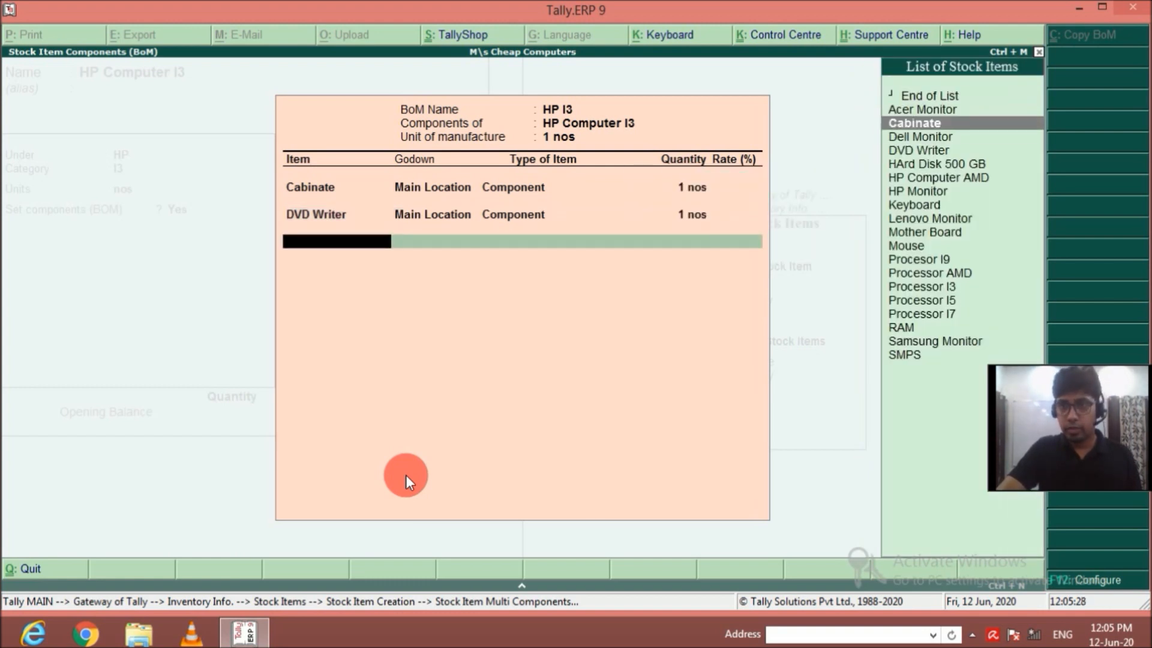
{"action": "key", "text": "Return"}
{"action": "key", "text": "Return"}
{"action": "key", "text": "Return"}
{"action": "type", "text": "1"}
{"action": "key", "text": "Return"}
Add HP Monitor from Main Location to the HP I3 bill of materials as a Component with quantity 1.
{"action": "key", "text": "Down"}
{"action": "key", "text": "Down"}
{"action": "key", "text": "Down"}
{"action": "key", "text": "Down"}
{"action": "key", "text": "Down"}
{"action": "key", "text": "Down"}
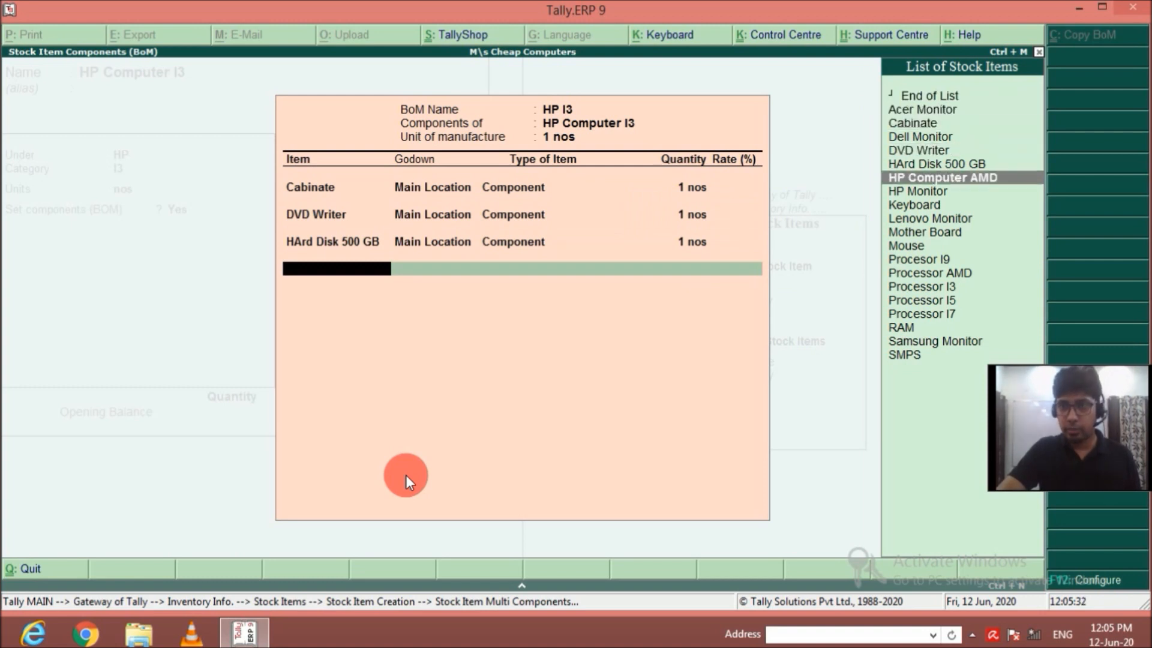
{"action": "key", "text": "Down"}
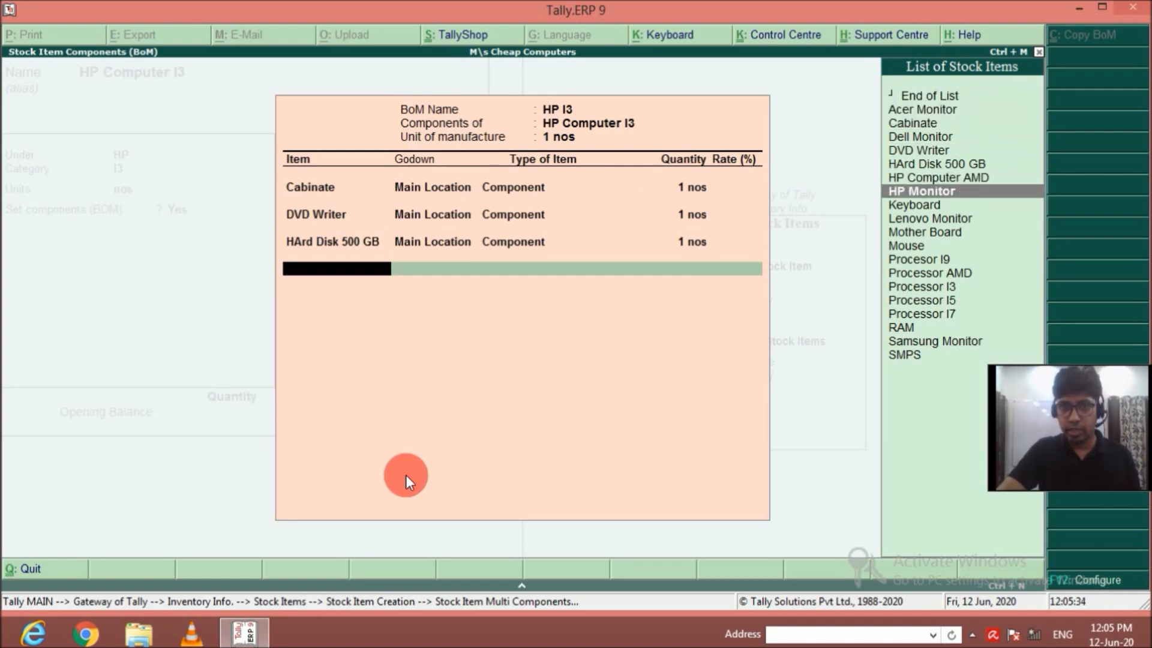
{"action": "key", "text": "Return"}
{"action": "key", "text": "Return"}
{"action": "key", "text": "Return"}
{"action": "type", "text": "1"}
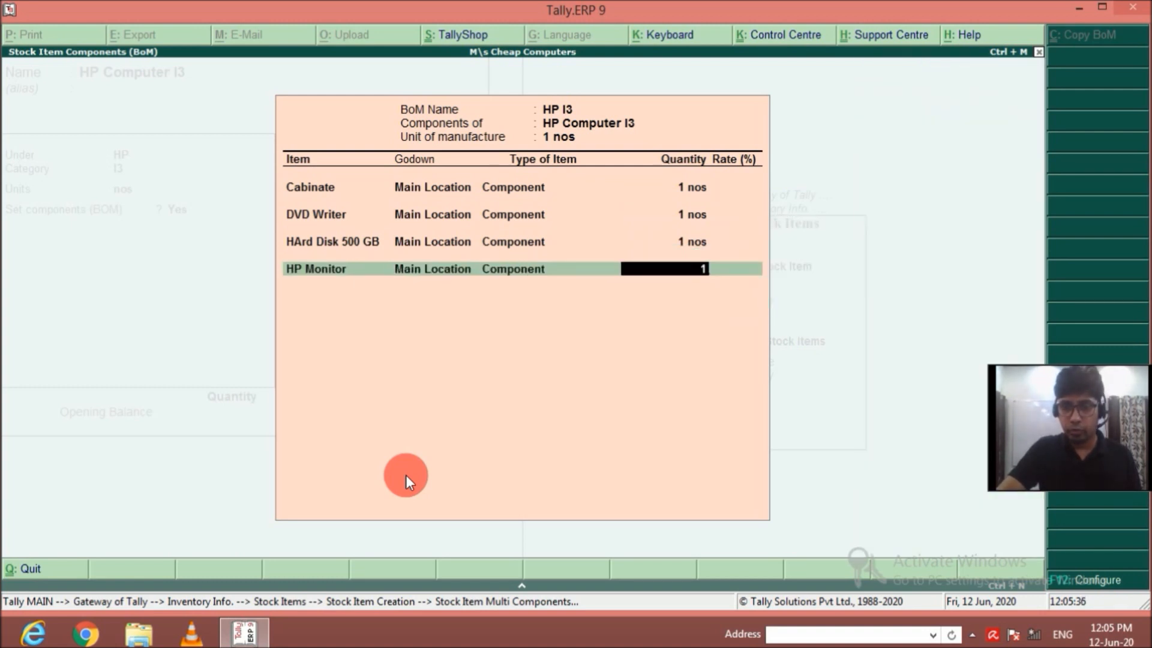
{"action": "key", "text": "Return"}
Add Keyboard from Main Location to the HP I3 bill of materials as a Component with quantity 1.
{"action": "key", "text": "Down"}
{"action": "key", "text": "Down"}
{"action": "key", "text": "Down"}
{"action": "key", "text": "Down"}
Add Mother Board from Main Location to the HP I3 bill of materials as a Component with quantity 1.
{"action": "key", "text": "Down"}
{"action": "key", "text": "Down"}
{"action": "key", "text": "Down"}
{"action": "key", "text": "Down"}
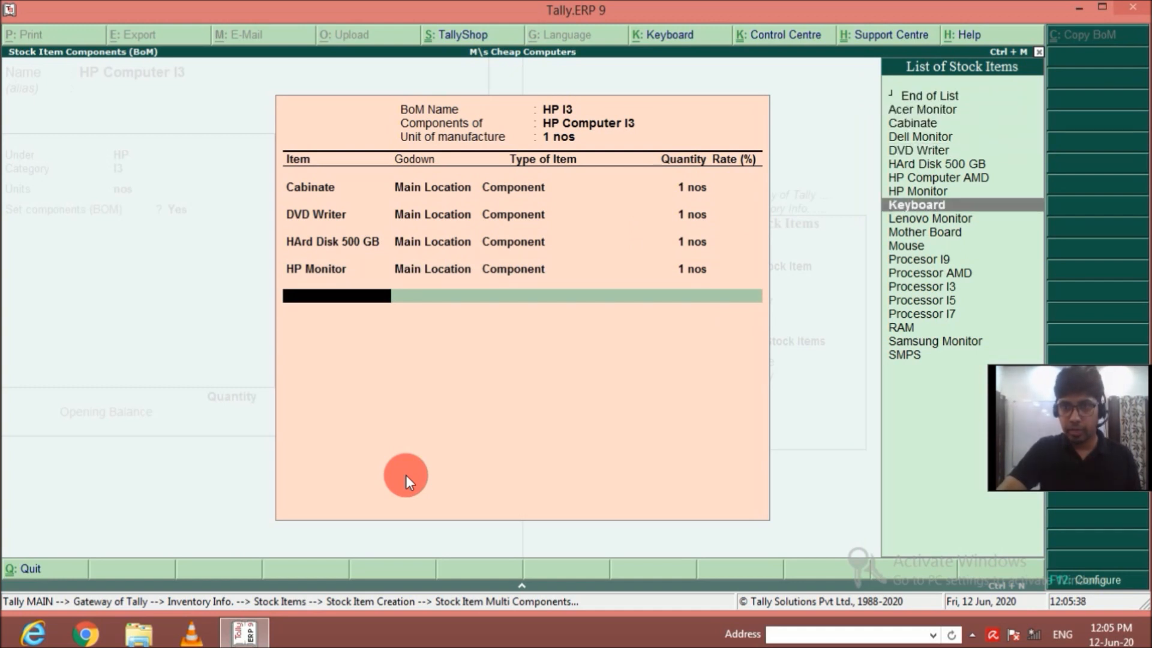
{"action": "key", "text": "Return"}
{"action": "key", "text": "Return"}
{"action": "key", "text": "Return"}
{"action": "type", "text": "1"}
{"action": "key", "text": "Return"}
{"action": "key", "text": "Down"}
{"action": "key", "text": "Down"}
{"action": "key", "text": "Down"}
{"action": "key", "text": "Down"}
{"action": "key", "text": "Down"}
{"action": "key", "text": "Down"}
{"action": "key", "text": "Down"}
{"action": "key", "text": "Down"}
{"action": "key", "text": "Down"}
{"action": "key", "text": "Down"}
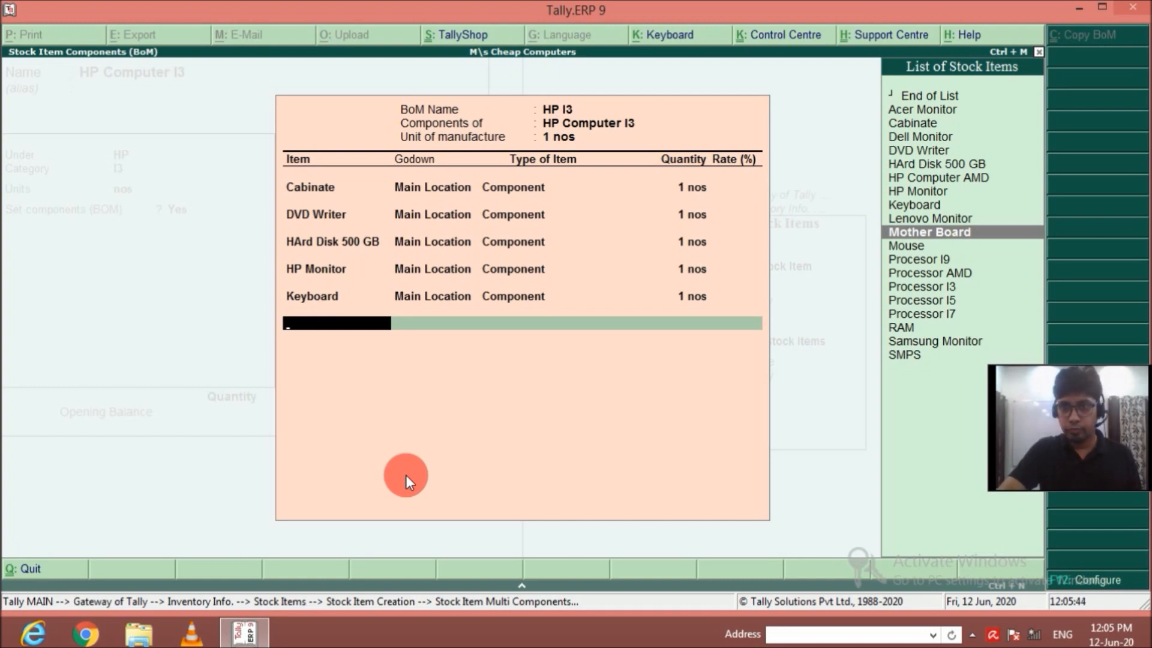
{"action": "key", "text": "Return"}
{"action": "key", "text": "Return"}
{"action": "key", "text": "Return"}
{"action": "type", "text": "1"}
{"action": "key", "text": "Return"}
Add Mouse from Main Location to the HP I3 bill of materials as a Component with quantity 1.
{"action": "key", "text": "Down"}
{"action": "key", "text": "Down"}
{"action": "key", "text": "Down"}
{"action": "key", "text": "Down"}
{"action": "key", "text": "Down"}
{"action": "key", "text": "Down"}
{"action": "key", "text": "Down"}
{"action": "key", "text": "Down"}
{"action": "key", "text": "Down"}
Add Processor I3 from Main Location to the HP I3 bill of materials as a Component with quantity 1.
{"action": "key", "text": "Down"}
{"action": "key", "text": "Down"}
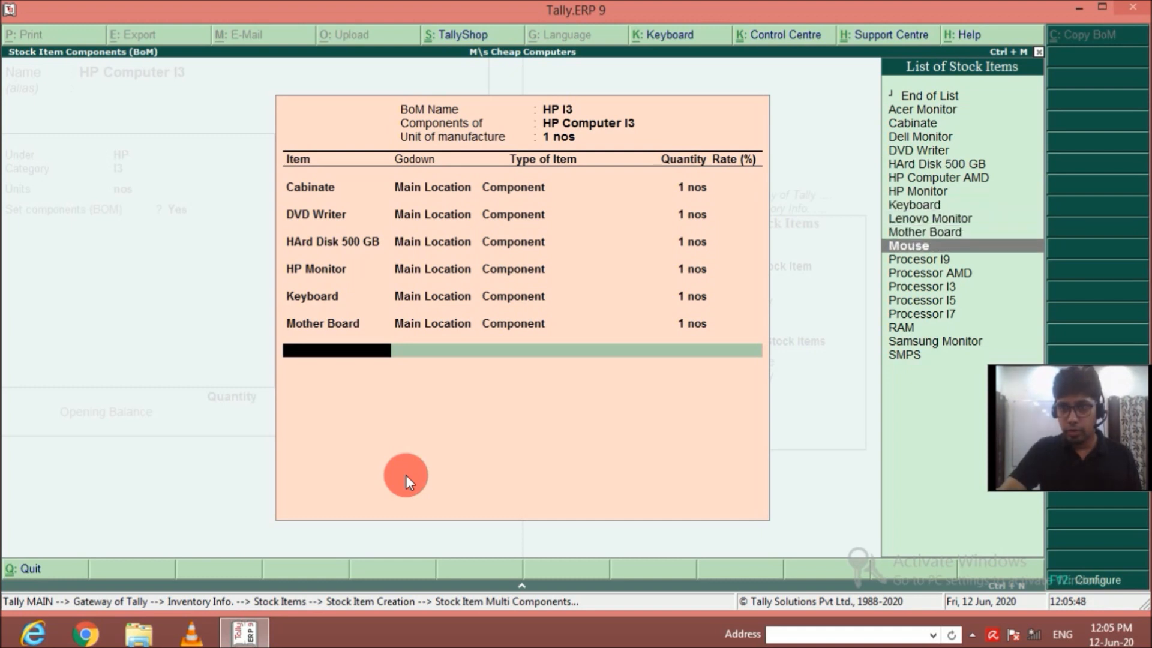
{"action": "key", "text": "Return"}
{"action": "key", "text": "Return"}
{"action": "key", "text": "Return"}
{"action": "type", "text": "1"}
{"action": "key", "text": "Return"}
{"action": "key", "text": "Down"}
{"action": "key", "text": "Down"}
{"action": "key", "text": "Down"}
{"action": "key", "text": "Down"}
{"action": "key", "text": "Down"}
{"action": "key", "text": "Down"}
{"action": "key", "text": "Down"}
{"action": "key", "text": "Down"}
{"action": "key", "text": "Down"}
{"action": "key", "text": "Down"}
{"action": "key", "text": "Down"}
{"action": "key", "text": "Down"}
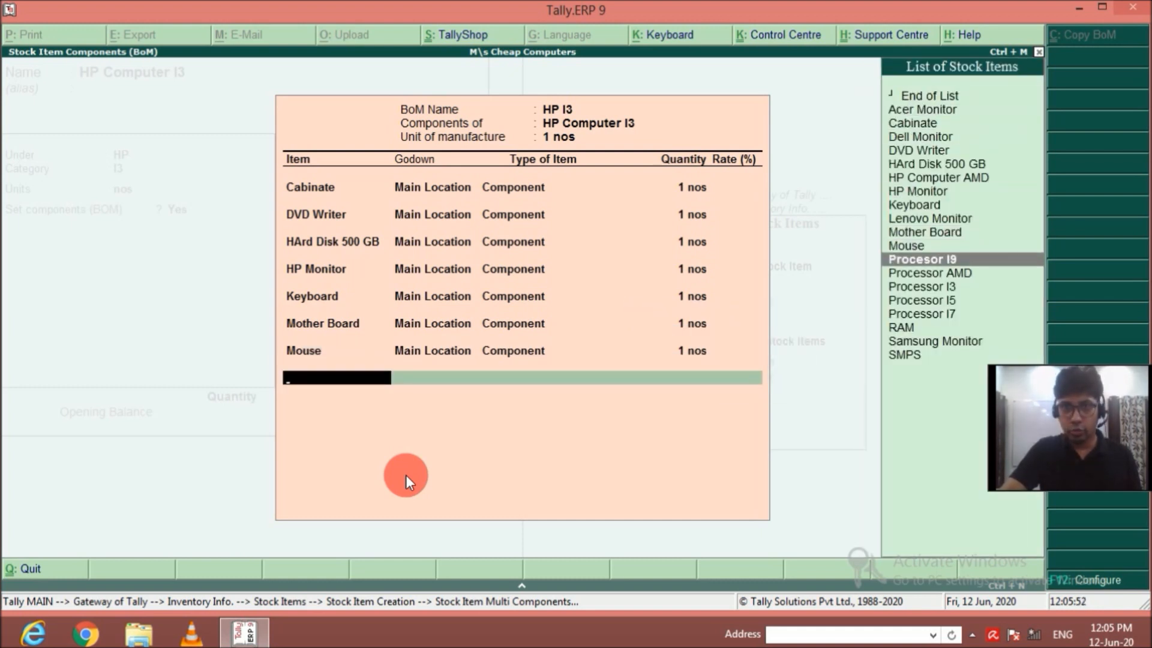
{"action": "key", "text": "Down"}
{"action": "key", "text": "Down"}
{"action": "key", "text": "Return"}
{"action": "key", "text": "Return"}
{"action": "key", "text": "Return"}
{"action": "type", "text": "1"}
{"action": "key", "text": "Return"}
Add RAM from Main Location to the HP I3 bill of materials as a Component with quantity 1.
{"action": "key", "text": "Down"}
{"action": "key", "text": "Down"}
{"action": "key", "text": "Down"}
{"action": "key", "text": "Down"}
{"action": "key", "text": "Down"}
{"action": "key", "text": "Down"}
{"action": "key", "text": "Down"}
{"action": "key", "text": "Down"}
{"action": "key", "text": "Down"}
{"action": "key", "text": "Down"}
{"action": "key", "text": "Down"}
{"action": "key", "text": "Down"}
{"action": "key", "text": "Down"}
{"action": "key", "text": "Down"}
{"action": "key", "text": "Down"}
{"action": "key", "text": "Down"}
{"action": "key", "text": "Down"}
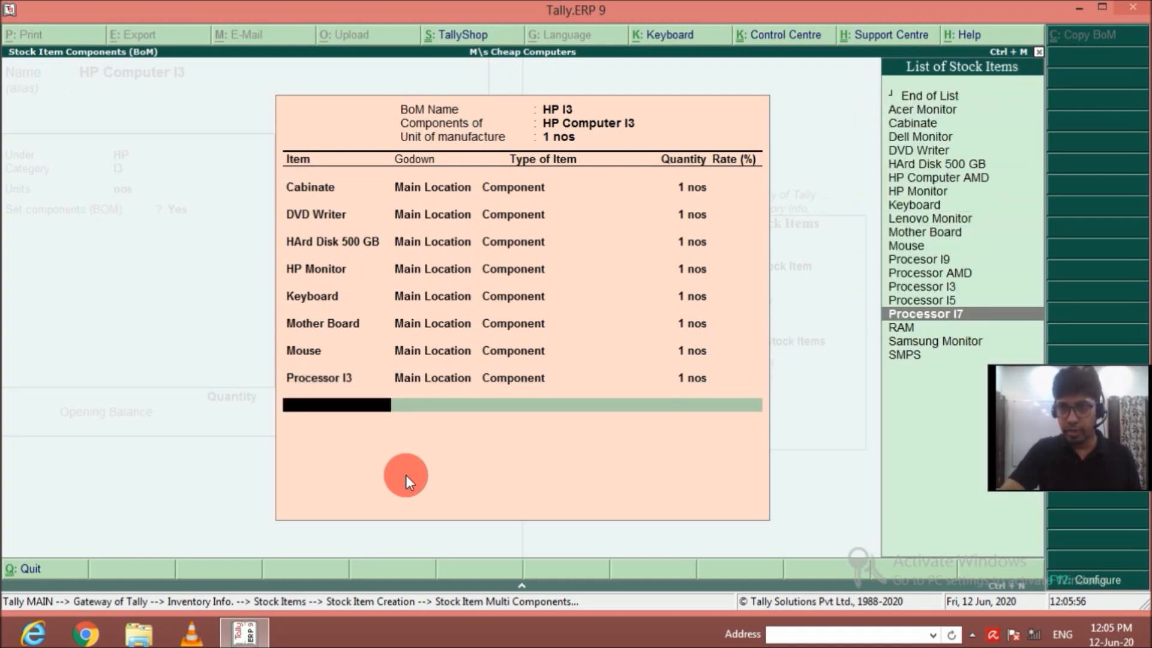
{"action": "key", "text": "Return"}
{"action": "key", "text": "Return"}
{"action": "key", "text": "Return"}
{"action": "type", "text": "1"}
Add SMPS from Main Location to the HP I3 bill of materials as a Component with quantity 1.
{"action": "key", "text": "Return"}
{"action": "key", "text": "Down"}
{"action": "key", "text": "Down"}
{"action": "key", "text": "Down"}
{"action": "key", "text": "Down"}
{"action": "key", "text": "Down"}
{"action": "key", "text": "Down"}
{"action": "key", "text": "Down"}
{"action": "key", "text": "Down"}
{"action": "key", "text": "Down"}
{"action": "key", "text": "Down"}
{"action": "key", "text": "Down"}
{"action": "key", "text": "Down"}
{"action": "key", "text": "Down"}
{"action": "key", "text": "Down"}
{"action": "key", "text": "Down"}
{"action": "key", "text": "Down"}
{"action": "key", "text": "Down"}
{"action": "key", "text": "Down"}
{"action": "key", "text": "Down"}
{"action": "key", "text": "Return"}
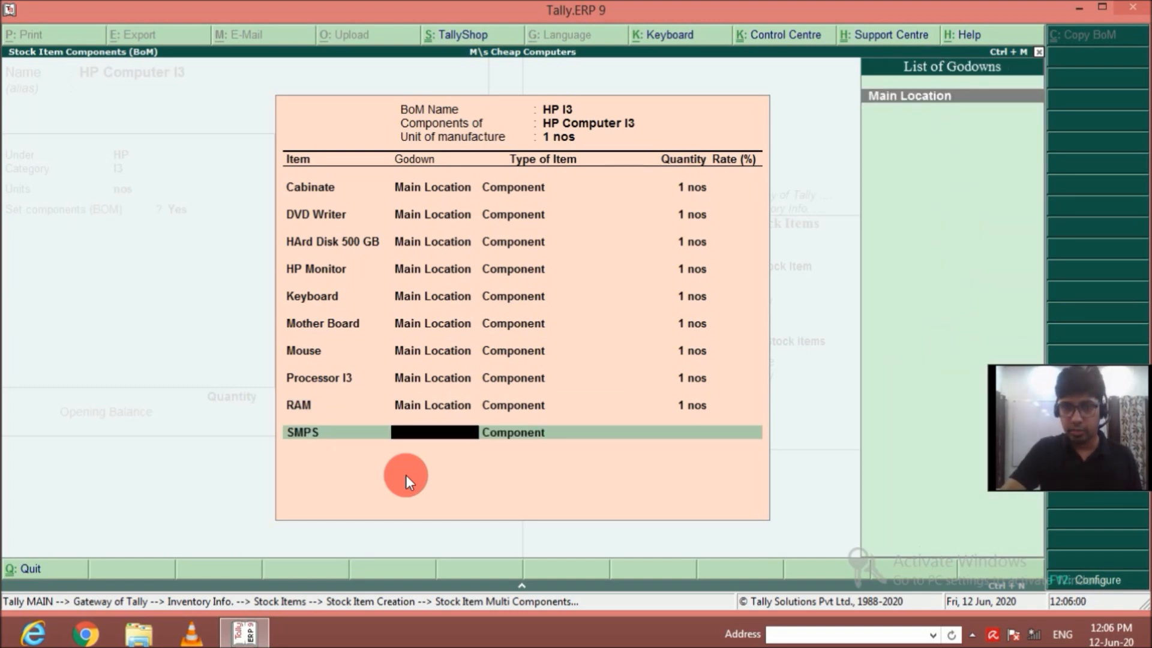
{"action": "key", "text": "Return"}
{"action": "key", "text": "Return"}
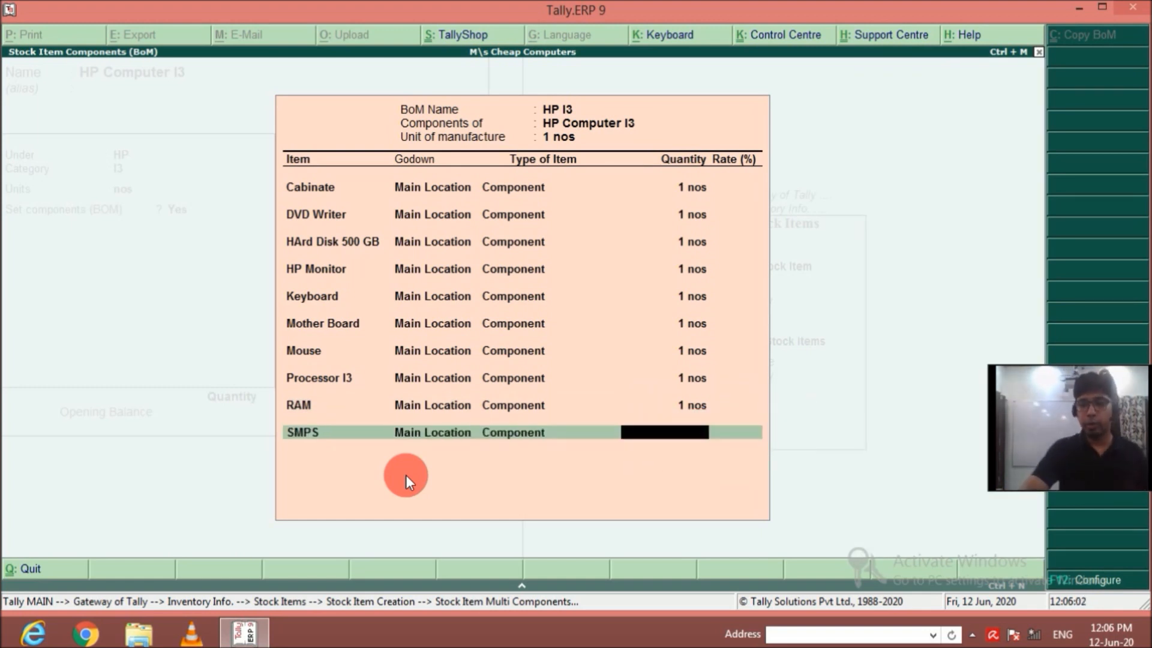
{"action": "type", "text": "1"}
{"action": "key", "text": "Return"}
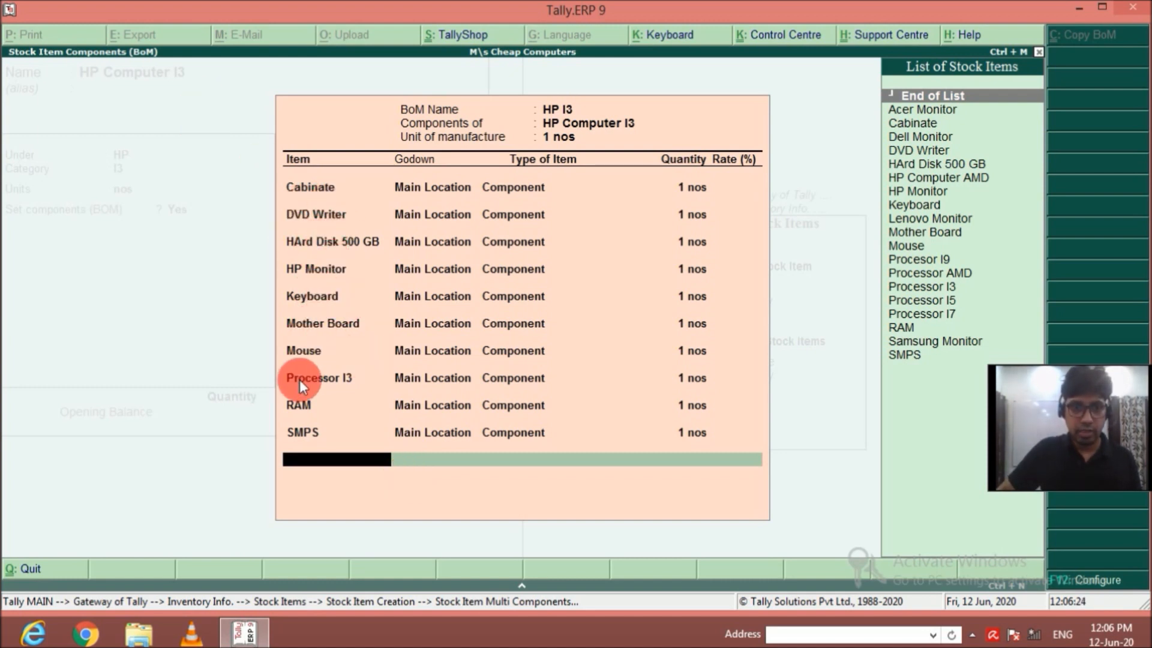
End the HP I3 component list and save the HP Computer I3 stock item without an opening balance.
{"action": "key", "text": "Return"}
{"action": "key", "text": "Return"}
{"action": "key", "text": "Return"}
{"action": "key", "text": "Return"}
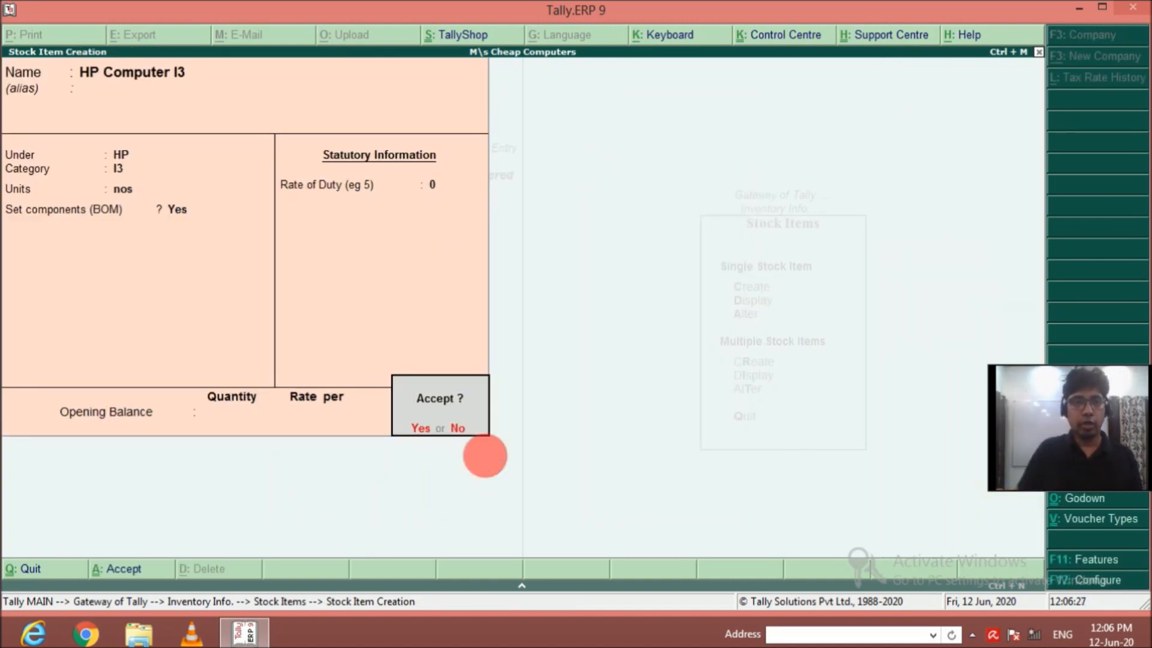
{"action": "key", "text": "Return"}
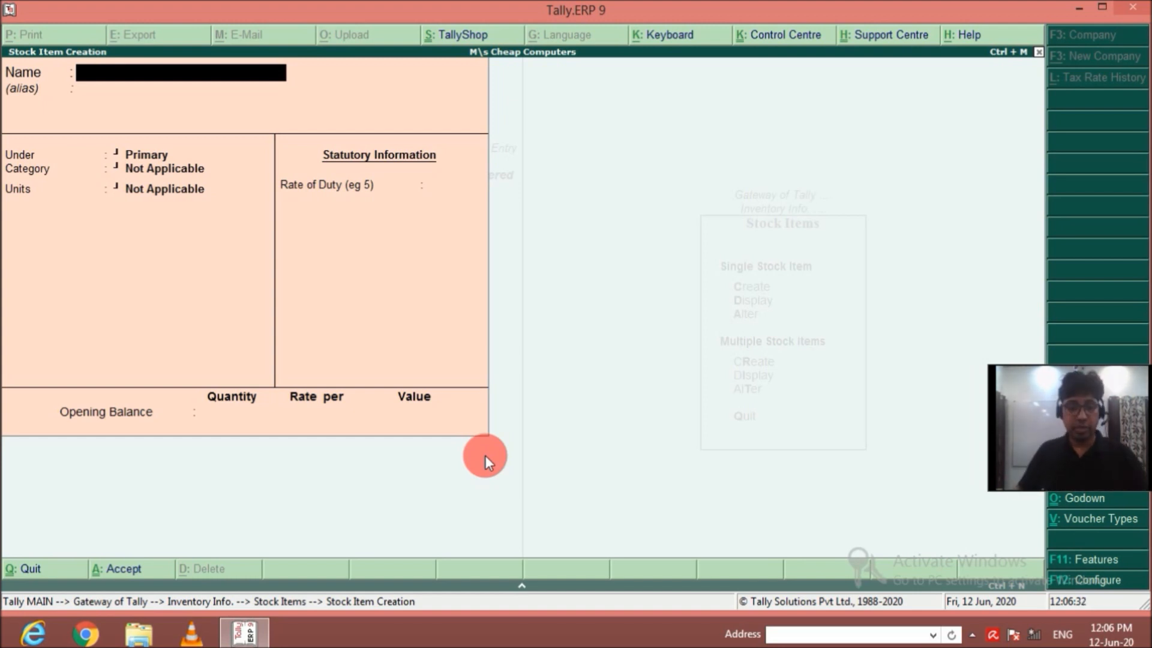
Name the new stock item HP Computer I5 and leave its alias blank.
{"action": "type", "text": "HP "}
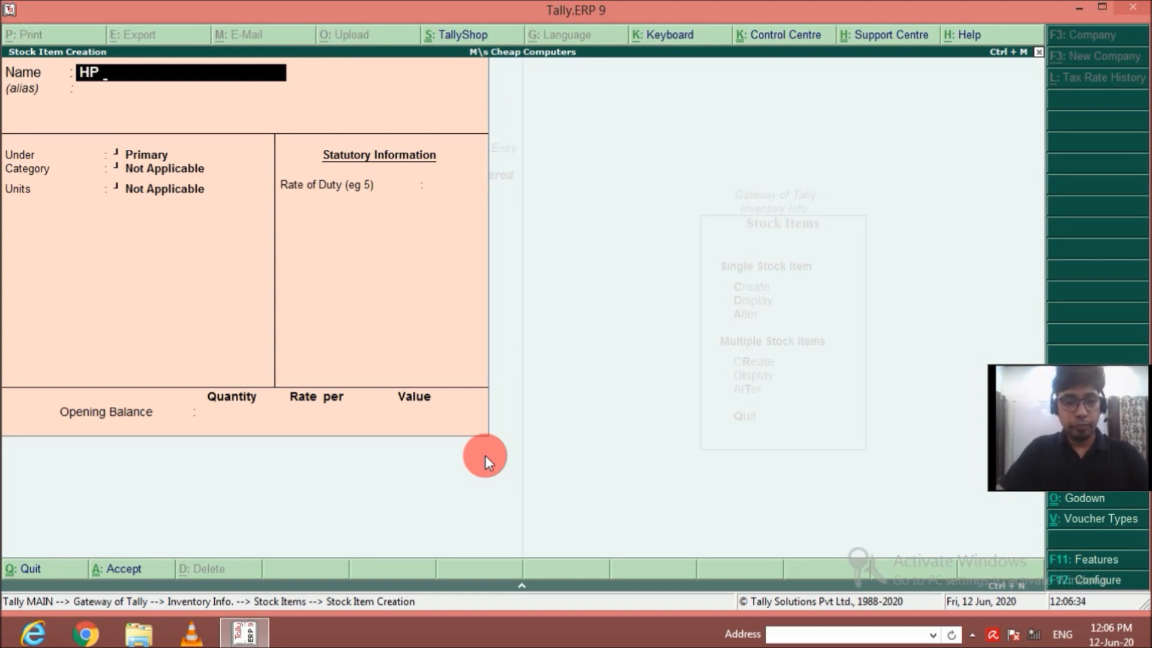
{"action": "type", "text": "Computer"}
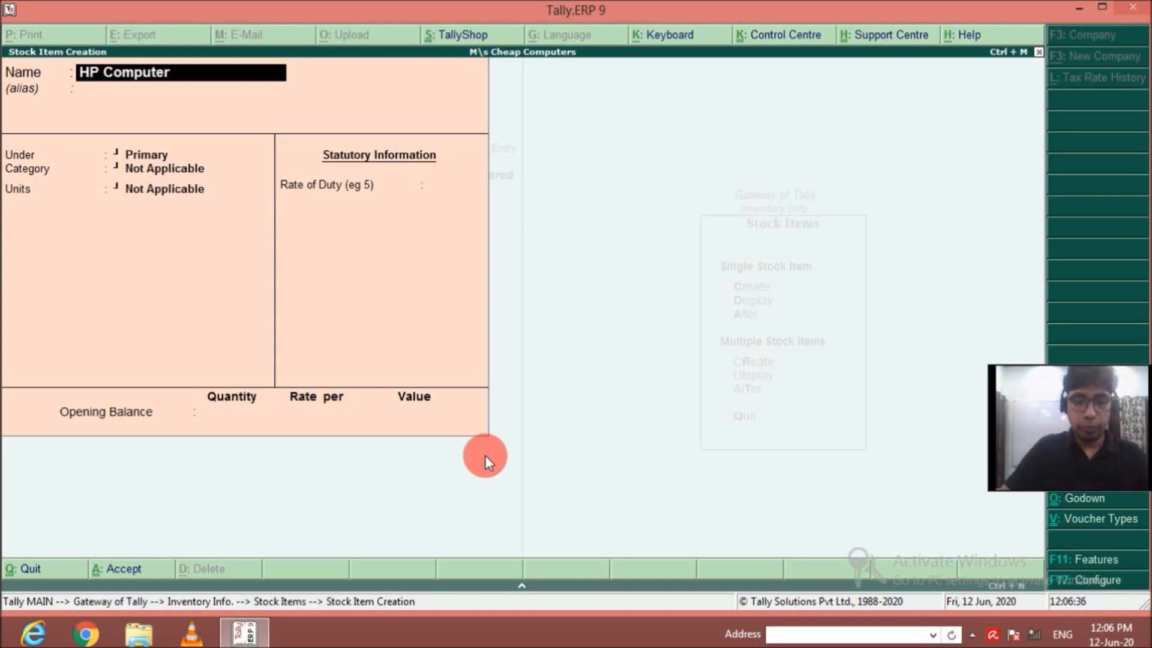
{"action": "type", "text": " 1"}
{"action": "key", "text": "BackSpace"}
{"action": "type", "text": "I5"}
{"action": "key", "text": "Return"}
{"action": "key", "text": "Return"}
{"action": "key", "text": "Return"}
{"action": "key", "text": "BackSpace"}
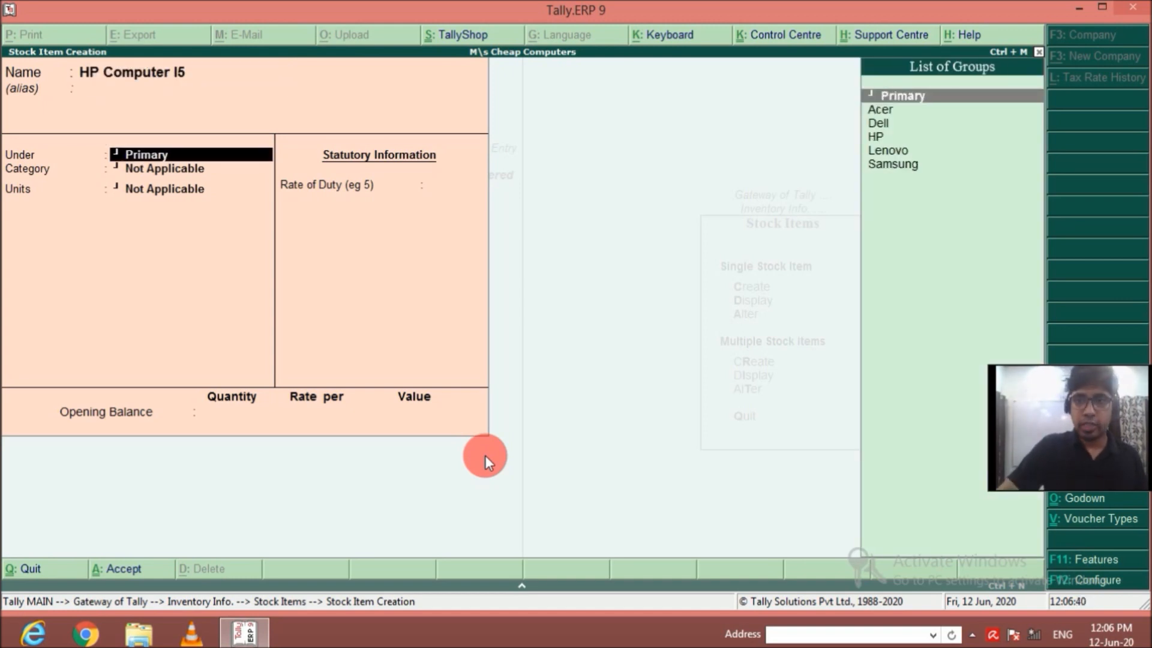
Place HP Computer I5 under the HP group with category I5 and units nos.
{"action": "key", "text": "Down"}
{"action": "key", "text": "Down"}
{"action": "key", "text": "Down"}
{"action": "key", "text": "Return"}
{"action": "key", "text": "Down"}
{"action": "key", "text": "Down"}
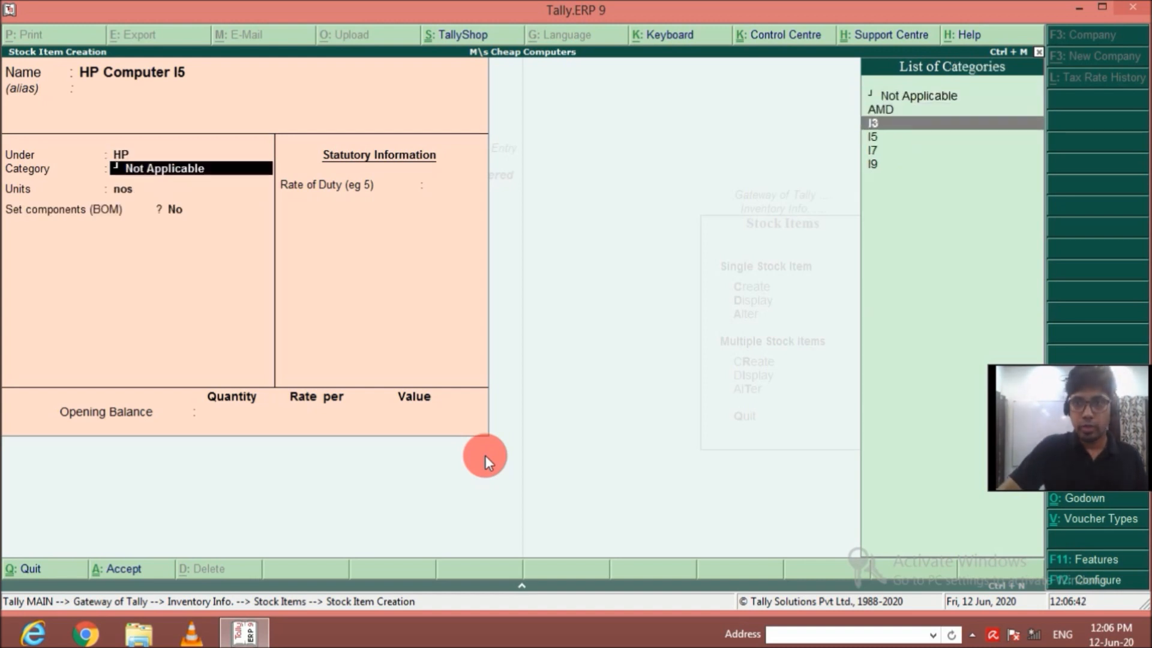
{"action": "key", "text": "Down"}
{"action": "key", "text": "Return"}
Enable components for HP Computer I5 and create a bill of materials named HP I5 with unit of manufacture 1 nos.
{"action": "key", "text": "Return"}
{"action": "type", "text": "y"}
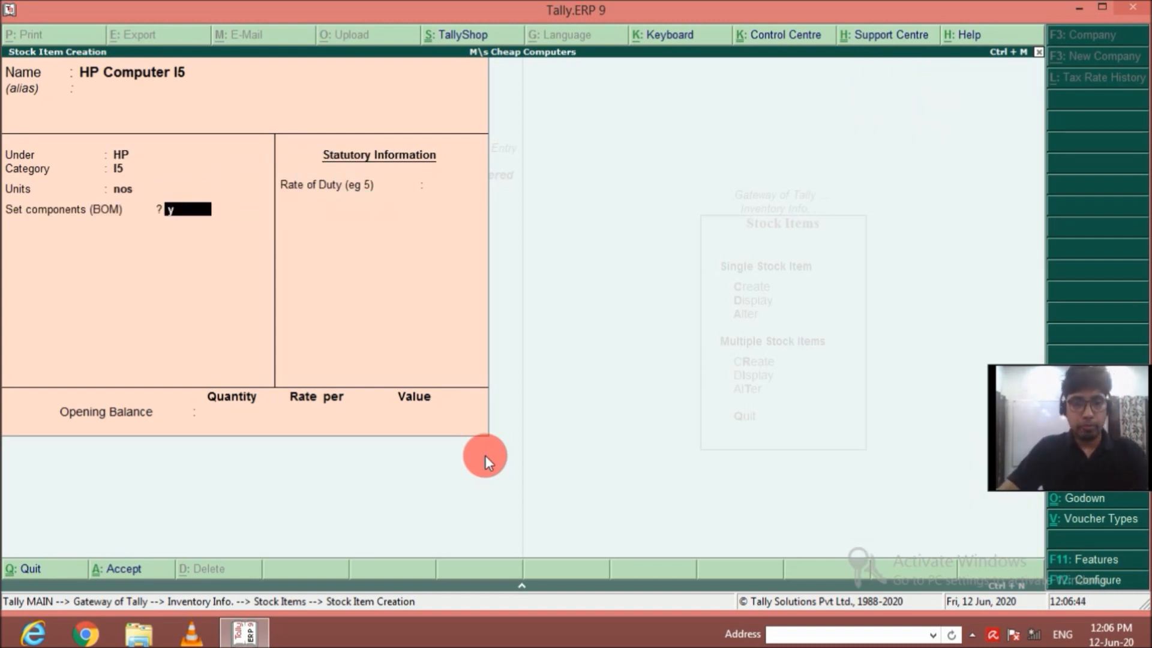
{"action": "key", "text": "Return"}
{"action": "type", "text": "HP"}
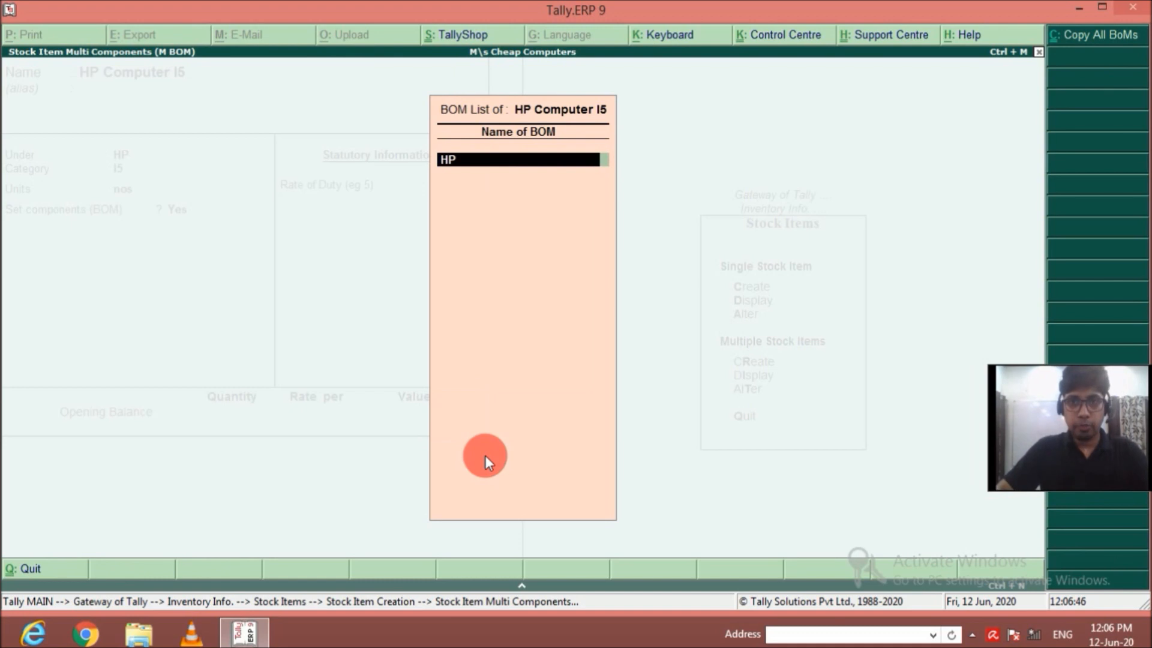
{"action": "type", "text": " I5"}
{"action": "key", "text": "Return"}
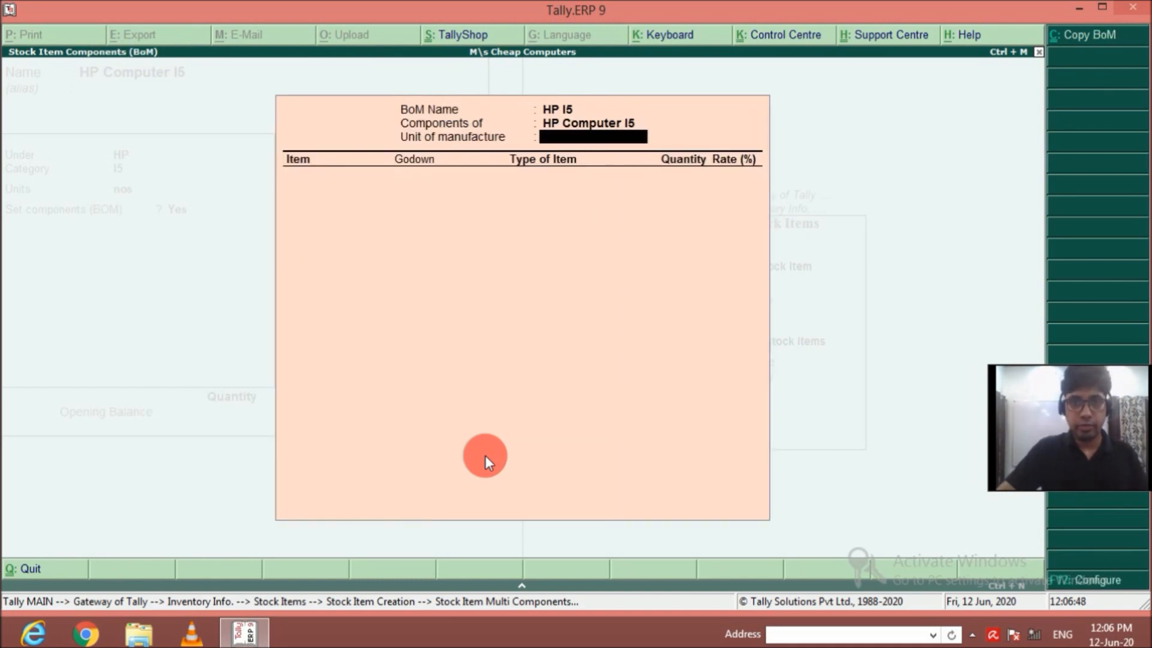
{"action": "type", "text": "1"}
{"action": "key", "text": "Return"}
Add Cabinate from Main Location to the HP I5 bill of materials as a Component with quantity 1.
{"action": "key", "text": "Down"}
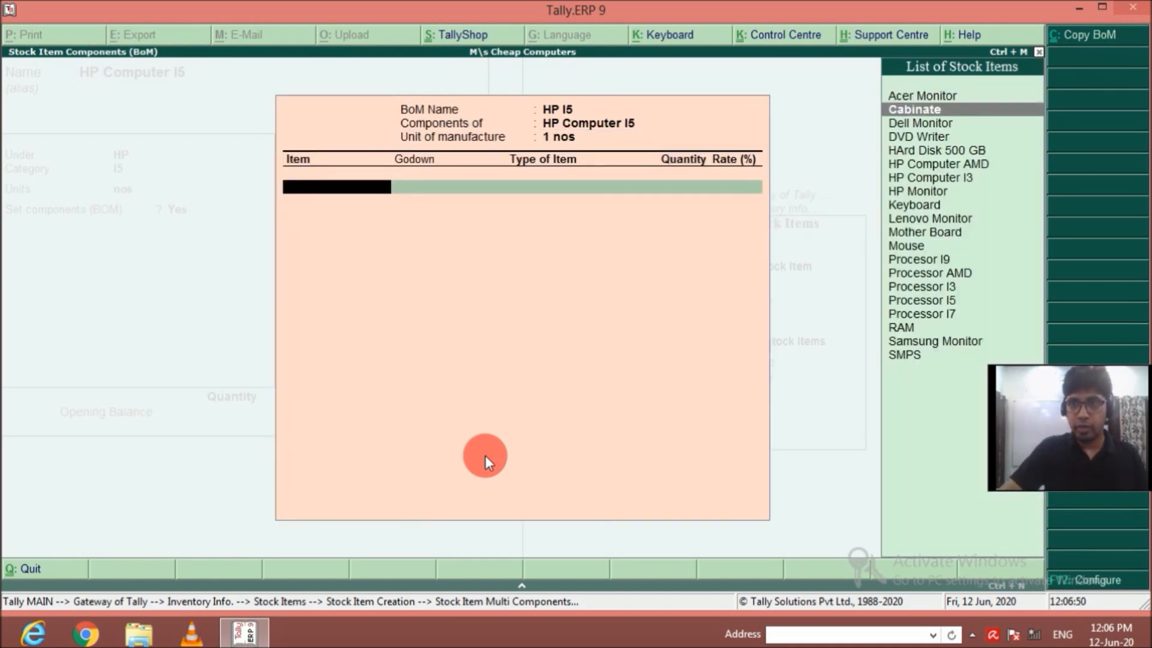
{"action": "key", "text": "Return"}
{"action": "key", "text": "Return"}
{"action": "type", "text": "1"}
Add DVD Writer from Main Location to the HP I5 bill of materials as a Component with quantity 1.
{"action": "key", "text": "Return"}
{"action": "key", "text": "Down"}
{"action": "key", "text": "Down"}
{"action": "key", "text": "Down"}
{"action": "key", "text": "Down"}
{"action": "key", "text": "Return"}
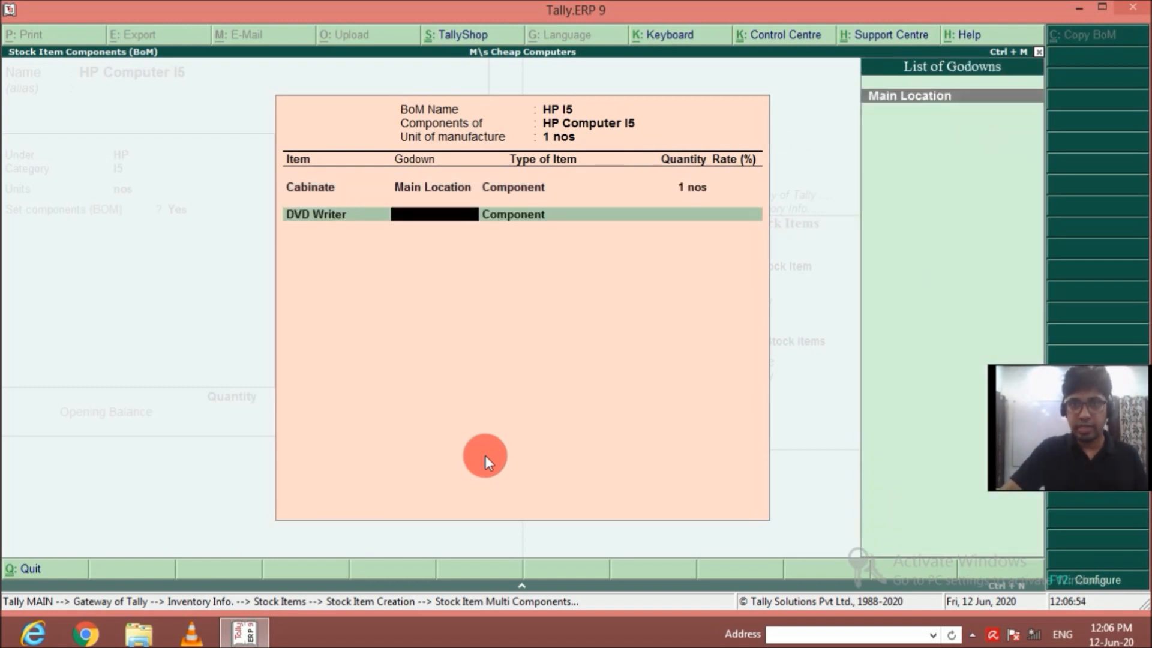
{"action": "key", "text": "Return"}
{"action": "key", "text": "Return"}
{"action": "type", "text": "1"}
Add HArd Disk 500 GB from Main Location to the HP I5 bill of materials as a Component with quantity 1.
{"action": "key", "text": "Return"}
{"action": "key", "text": "Down"}
{"action": "key", "text": "Down"}
{"action": "key", "text": "Down"}
{"action": "key", "text": "Down"}
{"action": "key", "text": "Down"}
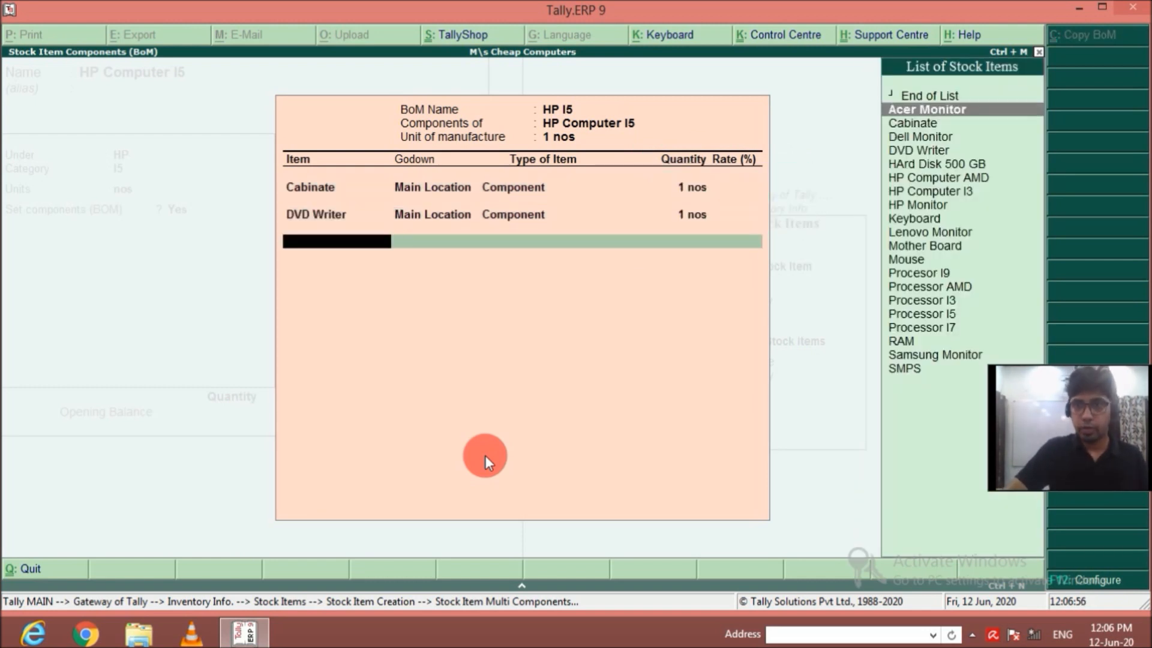
{"action": "key", "text": "Return"}
{"action": "key", "text": "Return"}
{"action": "key", "text": "Return"}
{"action": "type", "text": "1"}
{"action": "key", "text": "Return"}
Add HP Monitor from Main Location to the HP I5 bill of materials as a Component with quantity 1.
{"action": "key", "text": "Down"}
{"action": "key", "text": "Down"}
{"action": "key", "text": "Down"}
{"action": "key", "text": "Down"}
{"action": "key", "text": "Down"}
{"action": "key", "text": "Down"}
{"action": "key", "text": "Down"}
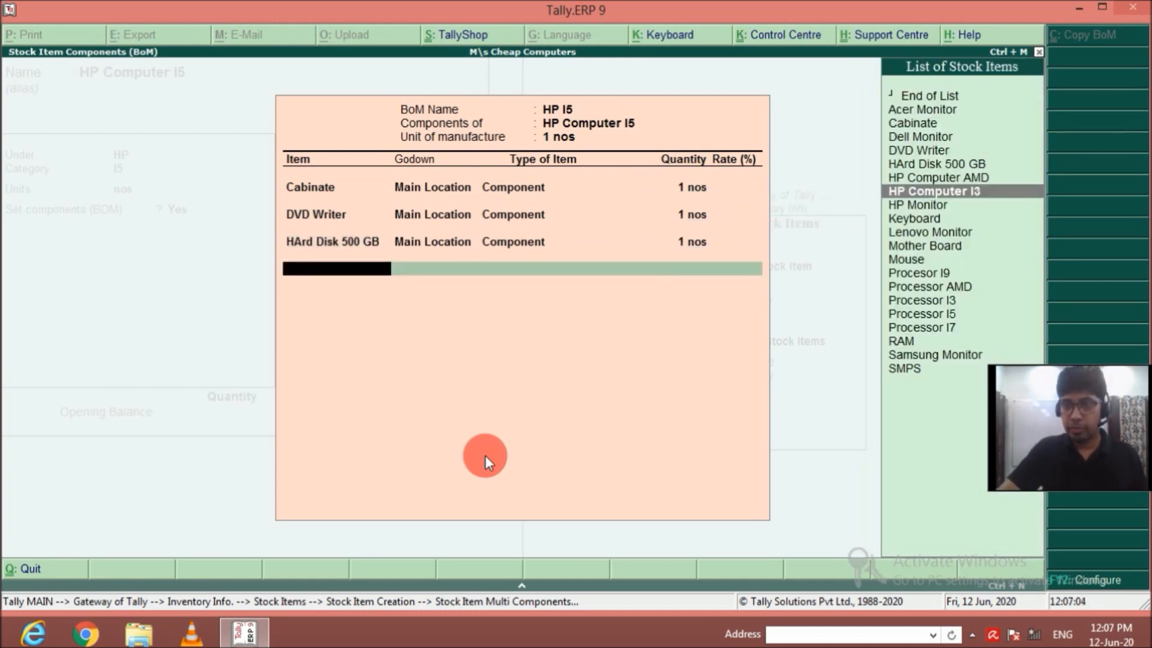
{"action": "key", "text": "Down"}
{"action": "key", "text": "Return"}
{"action": "key", "text": "Return"}
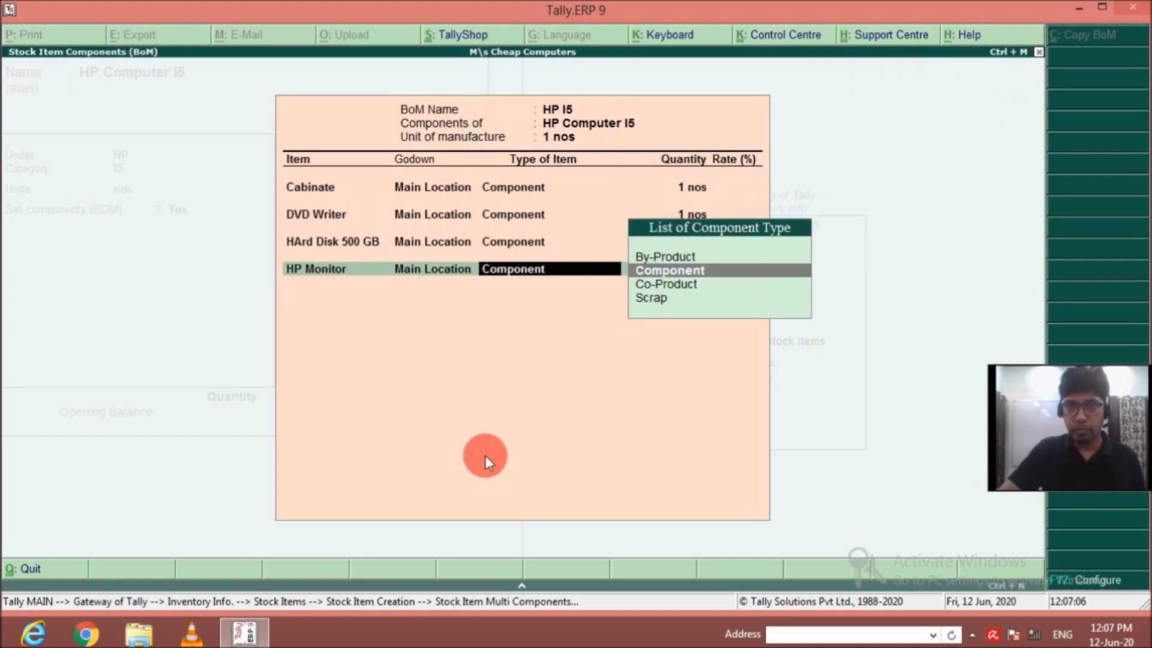
{"action": "key", "text": "Return"}
{"action": "type", "text": "1"}
Add Keyboard from Main Location to the HP I5 bill of materials as a Component with quantity 1.
{"action": "key", "text": "Return"}
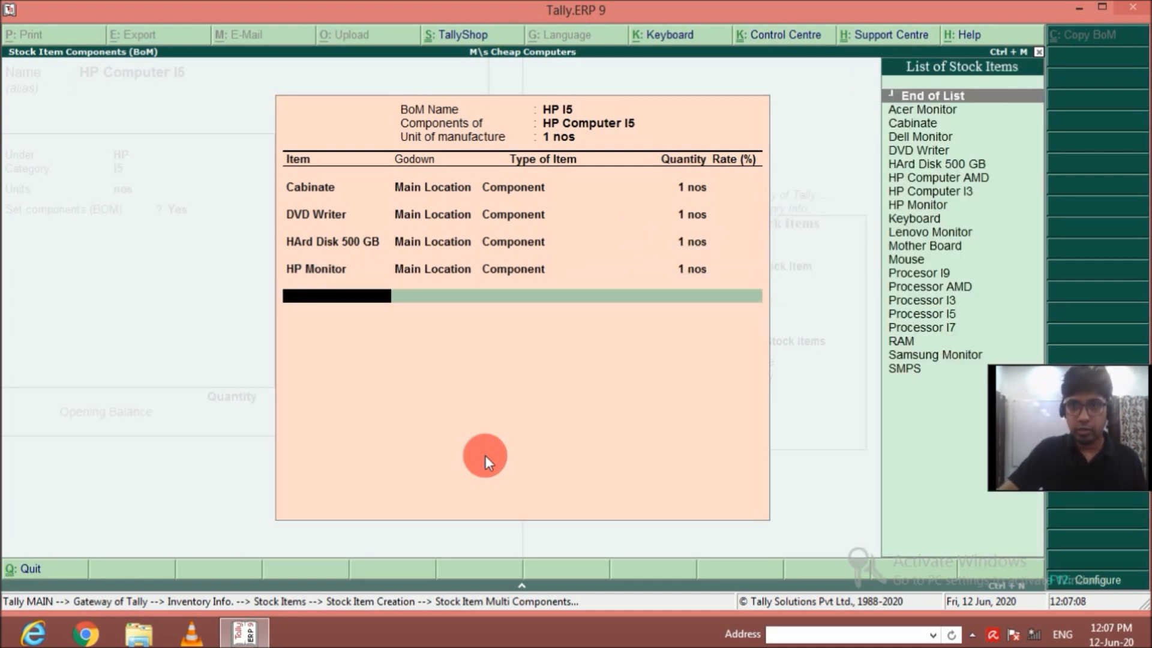
{"action": "key", "text": "Down"}
{"action": "key", "text": "Down"}
{"action": "key", "text": "Down"}
Add Mother Board from Main Location to the HP I5 bill of materials as a Component with quantity 1.
{"action": "key", "text": "Down"}
{"action": "key", "text": "Down"}
{"action": "key", "text": "Down"}
{"action": "key", "text": "Down"}
{"action": "key", "text": "Down"}
{"action": "key", "text": "Down"}
{"action": "key", "text": "Return"}
{"action": "key", "text": "Return"}
{"action": "key", "text": "Return"}
{"action": "type", "text": "1"}
{"action": "key", "text": "Return"}
Add Mouse from Main Location to the HP I5 bill of materials as a Component with quantity 1.
{"action": "key", "text": "Down"}
{"action": "key", "text": "Down"}
{"action": "key", "text": "Down"}
{"action": "key", "text": "Down"}
{"action": "key", "text": "Down"}
{"action": "key", "text": "Down"}
{"action": "key", "text": "Down"}
{"action": "key", "text": "Down"}
{"action": "key", "text": "Down"}
{"action": "key", "text": "Down"}
{"action": "key", "text": "Down"}
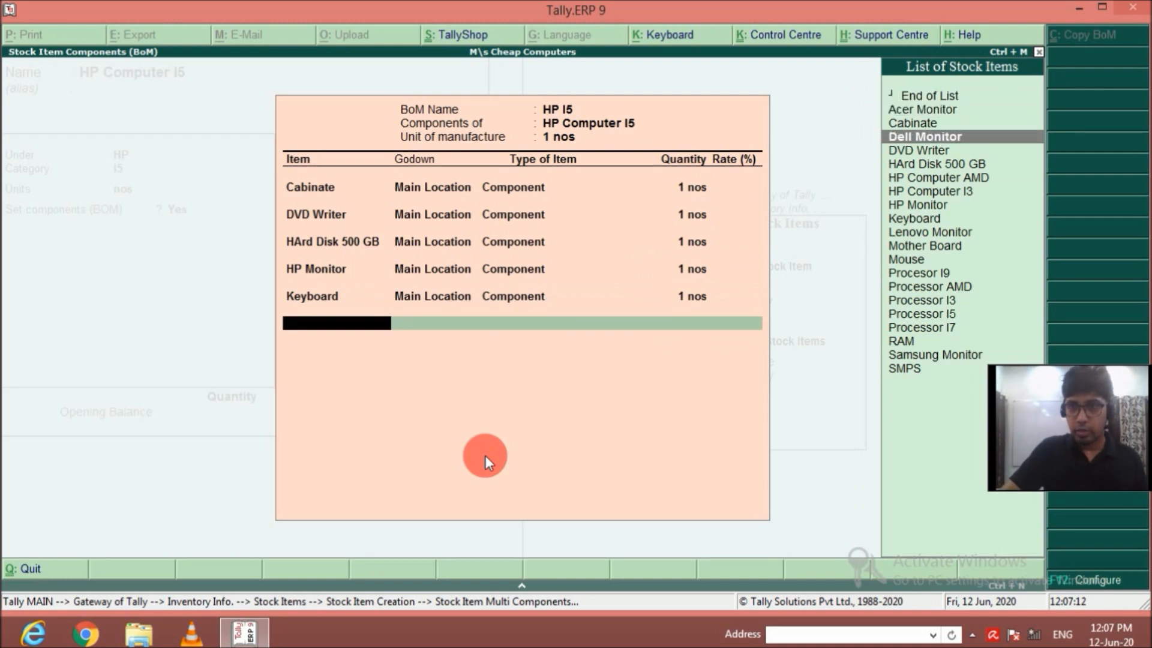
{"action": "key", "text": "Return"}
{"action": "key", "text": "Return"}
{"action": "key", "text": "Return"}
{"action": "type", "text": "1"}
{"action": "key", "text": "Return"}
{"action": "key", "text": "Down"}
{"action": "key", "text": "Down"}
{"action": "key", "text": "Down"}
{"action": "key", "text": "Down"}
{"action": "key", "text": "Down"}
{"action": "key", "text": "Down"}
{"action": "key", "text": "Down"}
{"action": "key", "text": "Down"}
{"action": "key", "text": "Down"}
{"action": "key", "text": "Down"}
{"action": "key", "text": "Down"}
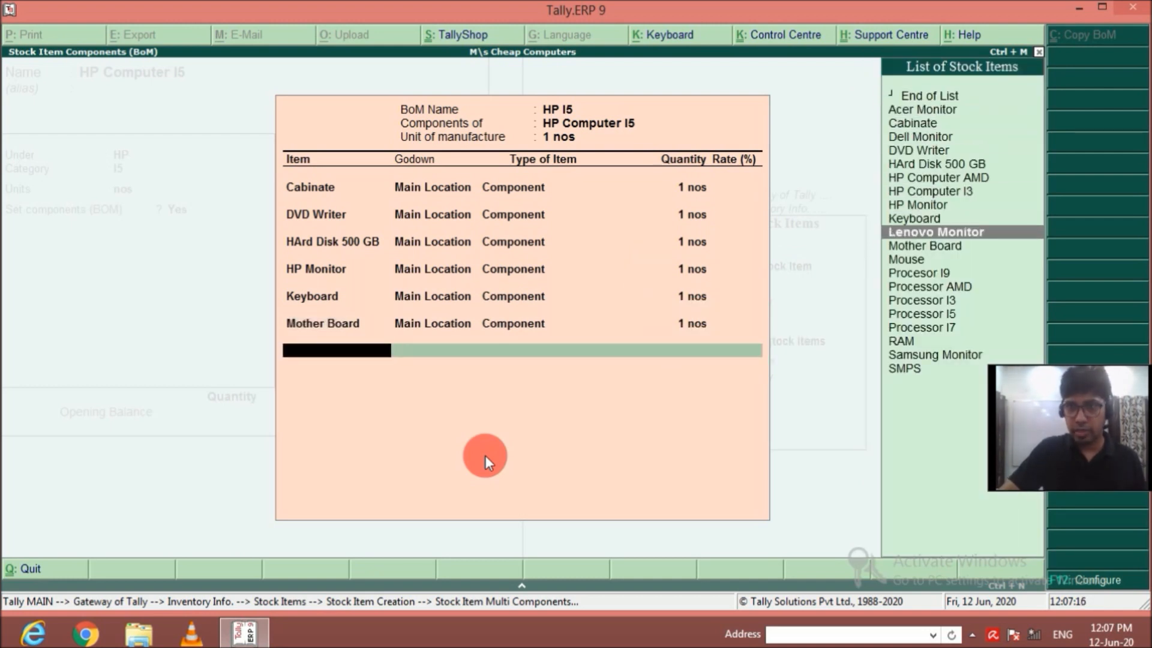
Add Processor I5 from Main Location to the HP I5 bill of materials as a Component with quantity 1.
{"action": "key", "text": "Down"}
{"action": "key", "text": "Return"}
{"action": "key", "text": "Return"}
{"action": "key", "text": "Return"}
{"action": "type", "text": "1"}
{"action": "key", "text": "Return"}
{"action": "key", "text": "Down"}
{"action": "key", "text": "Down"}
{"action": "key", "text": "Down"}
{"action": "key", "text": "Down"}
{"action": "key", "text": "Down"}
{"action": "key", "text": "Down"}
{"action": "key", "text": "Down"}
{"action": "key", "text": "Down"}
{"action": "key", "text": "Down"}
{"action": "key", "text": "Down"}
{"action": "key", "text": "Down"}
{"action": "key", "text": "Down"}
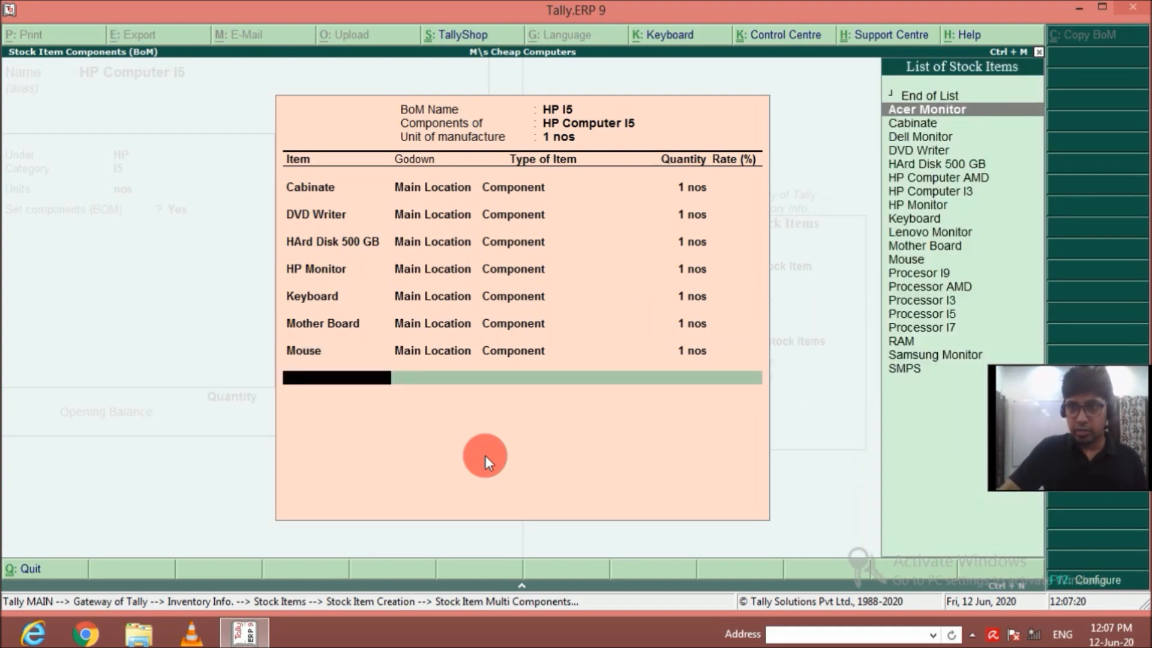
{"action": "key", "text": "Down"}
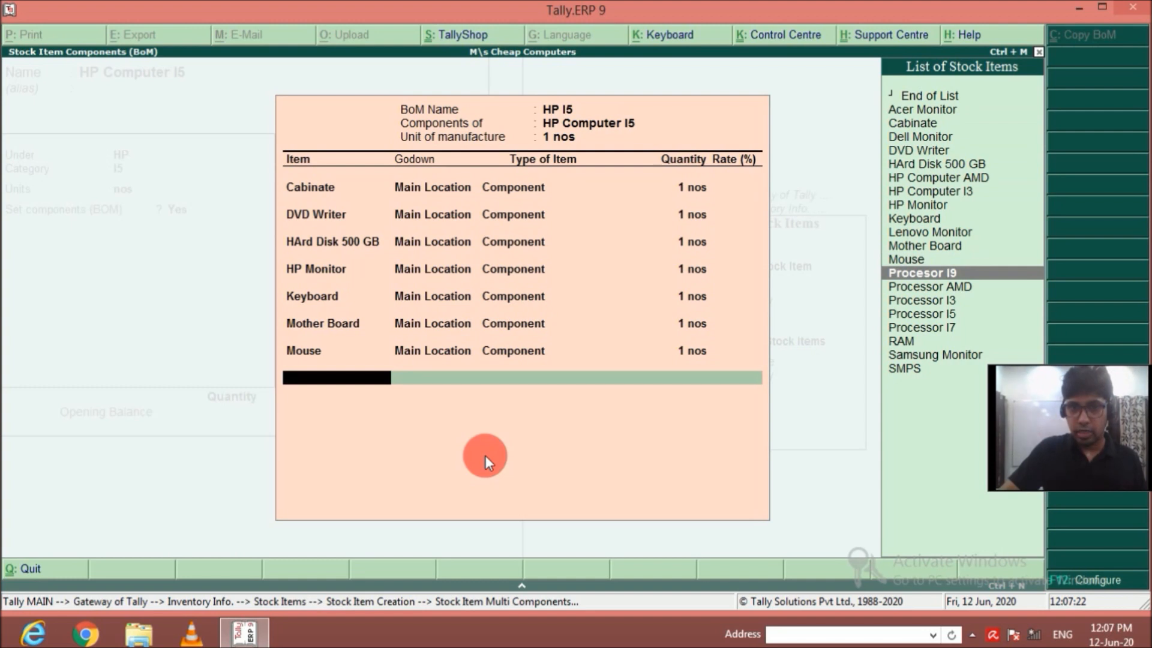
Add RAM from Main Location to the HP I5 bill of materials as a Component with quantity 1.
{"action": "key", "text": "Down"}
{"action": "key", "text": "Return"}
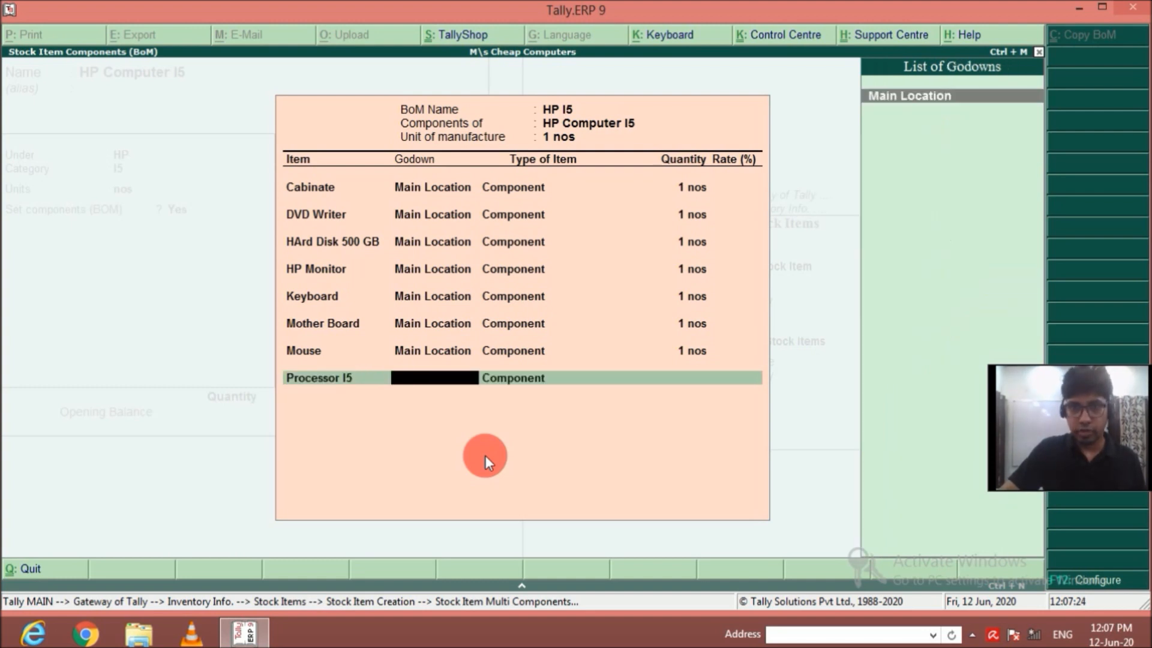
{"action": "key", "text": "Return"}
{"action": "key", "text": "Return"}
{"action": "type", "text": "1"}
{"action": "key", "text": "Return"}
{"action": "key", "text": "Down"}
{"action": "key", "text": "Down"}
{"action": "key", "text": "Down"}
{"action": "key", "text": "Down"}
{"action": "key", "text": "Down"}
{"action": "key", "text": "Down"}
{"action": "key", "text": "Down"}
{"action": "key", "text": "Down"}
{"action": "key", "text": "Down"}
{"action": "key", "text": "Down"}
{"action": "key", "text": "Down"}
{"action": "key", "text": "Down"}
{"action": "key", "text": "Down"}
{"action": "key", "text": "Down"}
{"action": "key", "text": "Down"}
{"action": "key", "text": "Down"}
{"action": "key", "text": "Down"}
{"action": "key", "text": "Down"}
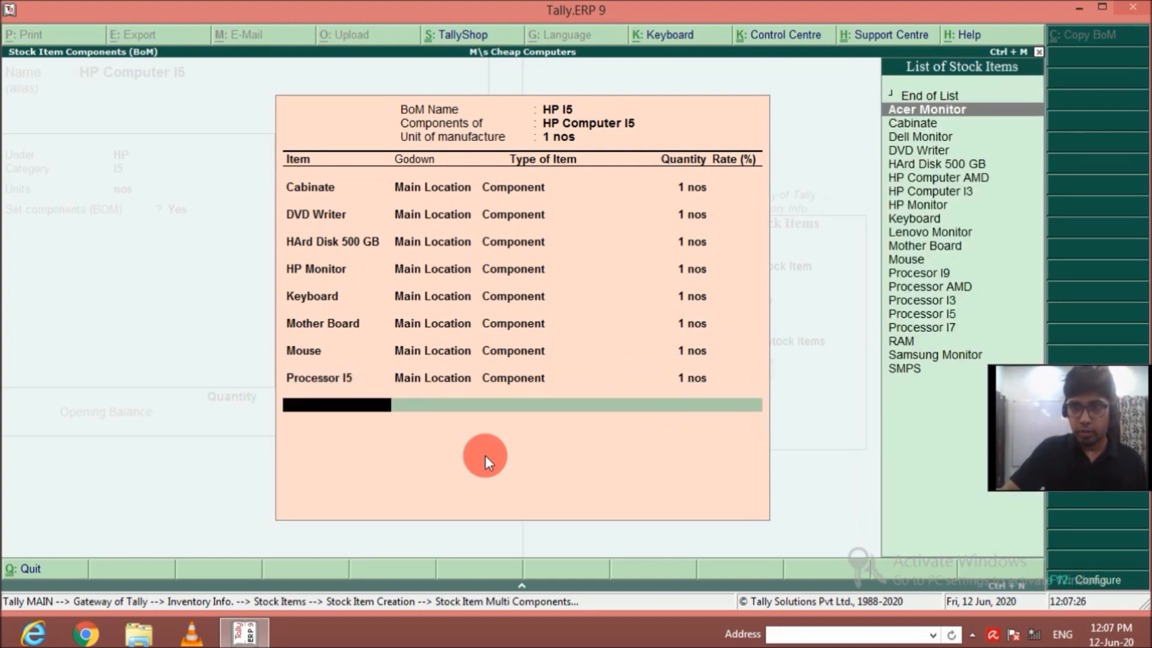
{"action": "key", "text": "Return"}
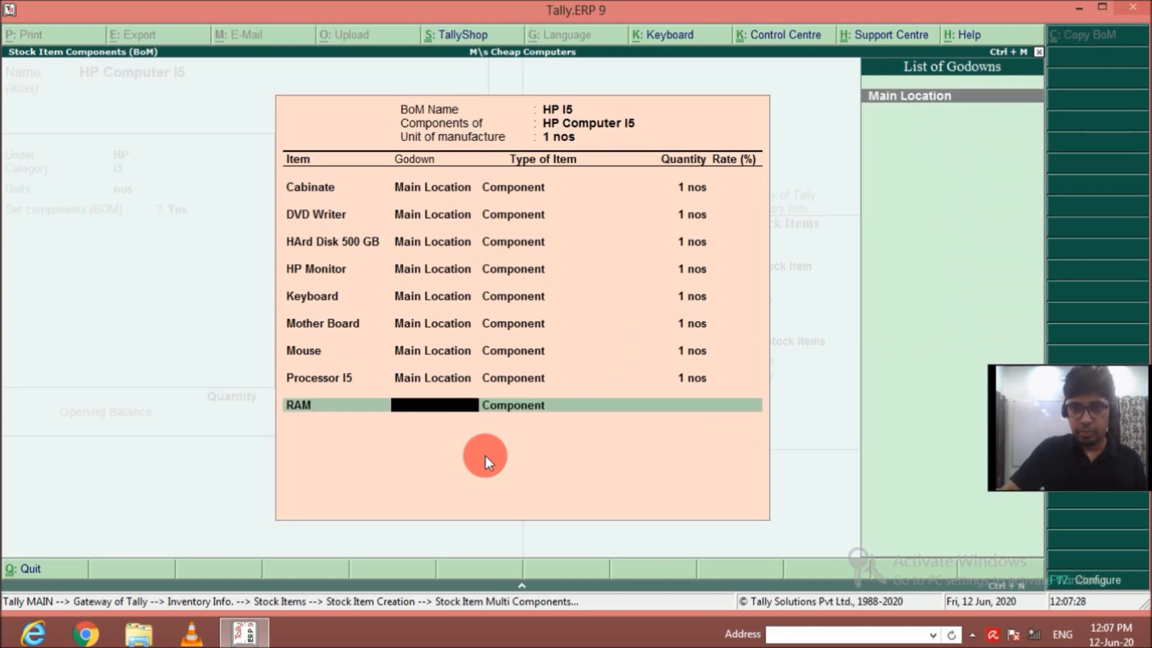
{"action": "key", "text": "Return"}
{"action": "key", "text": "Return"}
{"action": "type", "text": "1 nos"}
Add SMPS from Main Location to the HP I5 bill of materials as a Component with quantity 1.
{"action": "key", "text": "Return"}
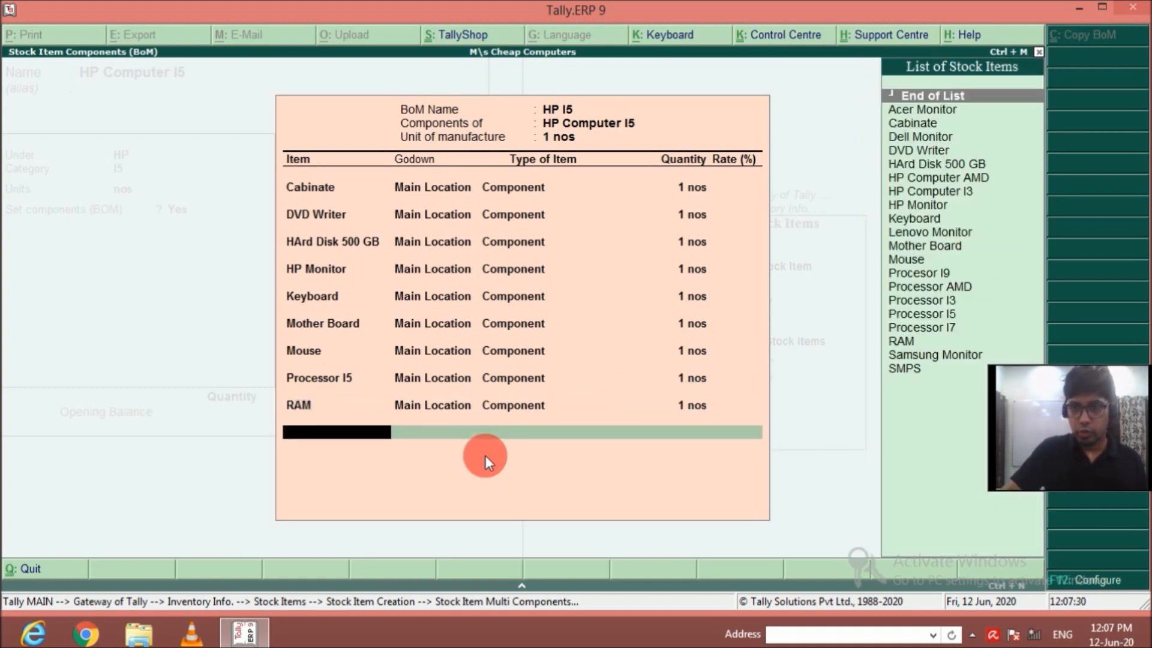
{"action": "key", "text": "Down"}
{"action": "key", "text": "Down"}
{"action": "key", "text": "Down"}
{"action": "key", "text": "Down"}
{"action": "key", "text": "Down"}
{"action": "key", "text": "Down"}
{"action": "key", "text": "Down"}
{"action": "key", "text": "Down"}
{"action": "key", "text": "Down"}
{"action": "key", "text": "Down"}
{"action": "key", "text": "Down"}
{"action": "key", "text": "Down"}
{"action": "key", "text": "Down"}
{"action": "key", "text": "Down"}
{"action": "key", "text": "Down"}
{"action": "key", "text": "Down"}
{"action": "key", "text": "Down"}
{"action": "key", "text": "Down"}
{"action": "key", "text": "Down"}
{"action": "key", "text": "Down"}
{"action": "key", "text": "Return"}
{"action": "key", "text": "Return"}
{"action": "key", "text": "Return"}
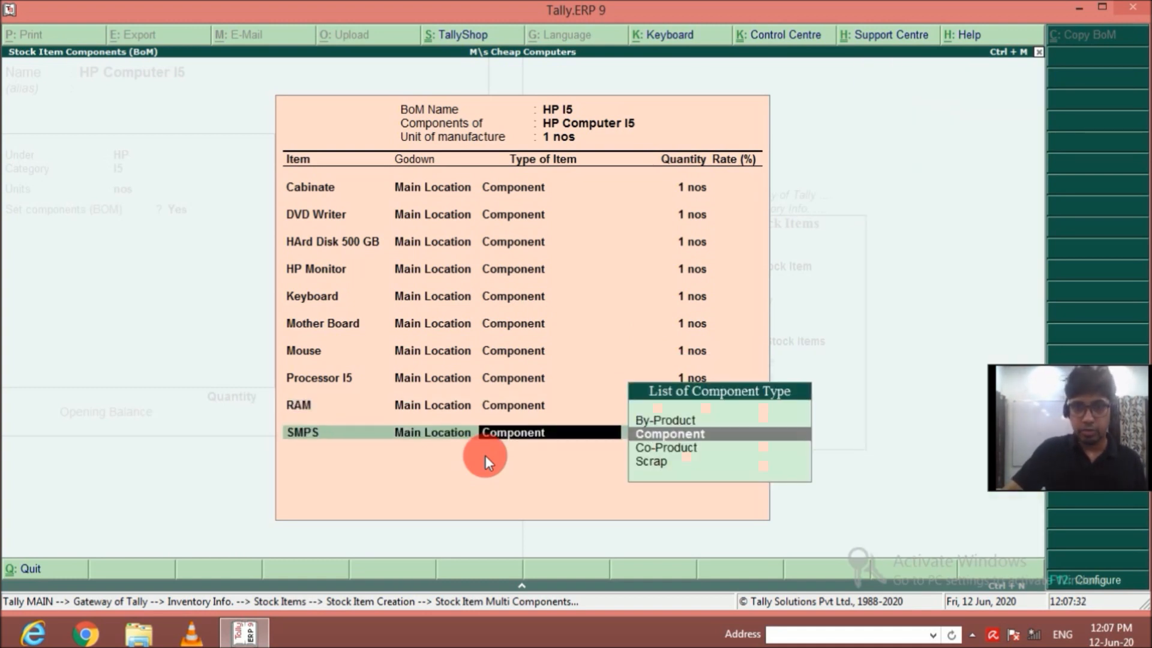
{"action": "type", "text": "1"}
{"action": "key", "text": "Return"}
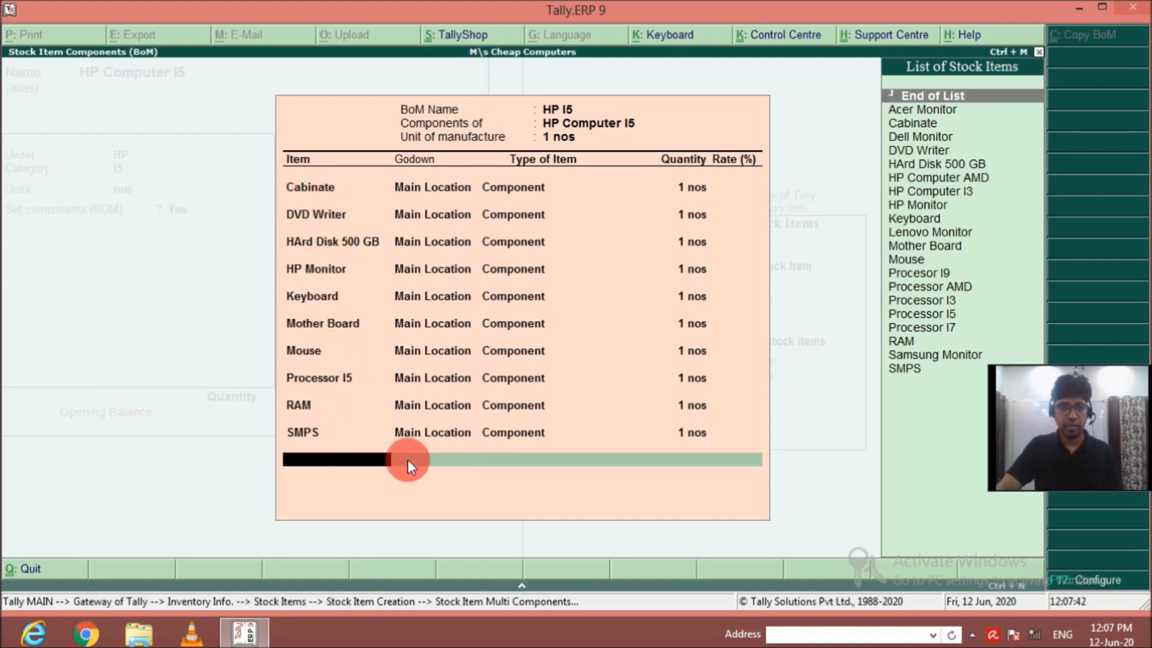
End the HP I5 component list and save the HP Computer I5 stock item without an opening balance.
{"action": "key", "text": "Return"}
{"action": "key", "text": "Return"}
{"action": "key", "text": "Return"}
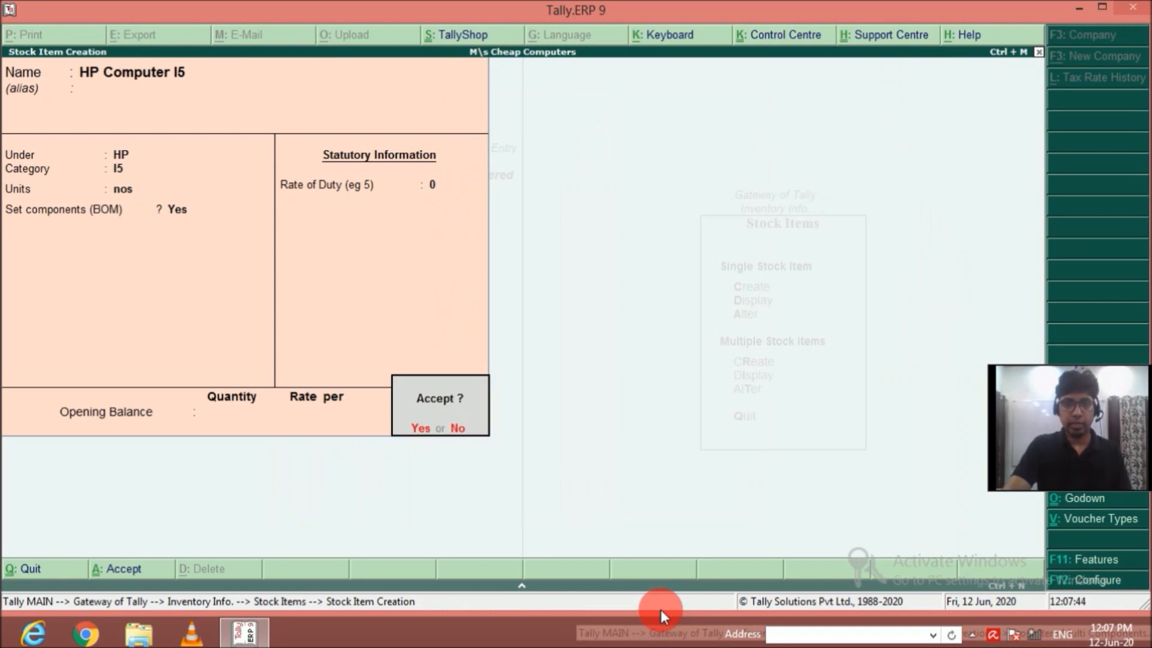
Name the new stock item HP Computer I7 and leave its alias blank.
{"action": "key", "text": "Return"}
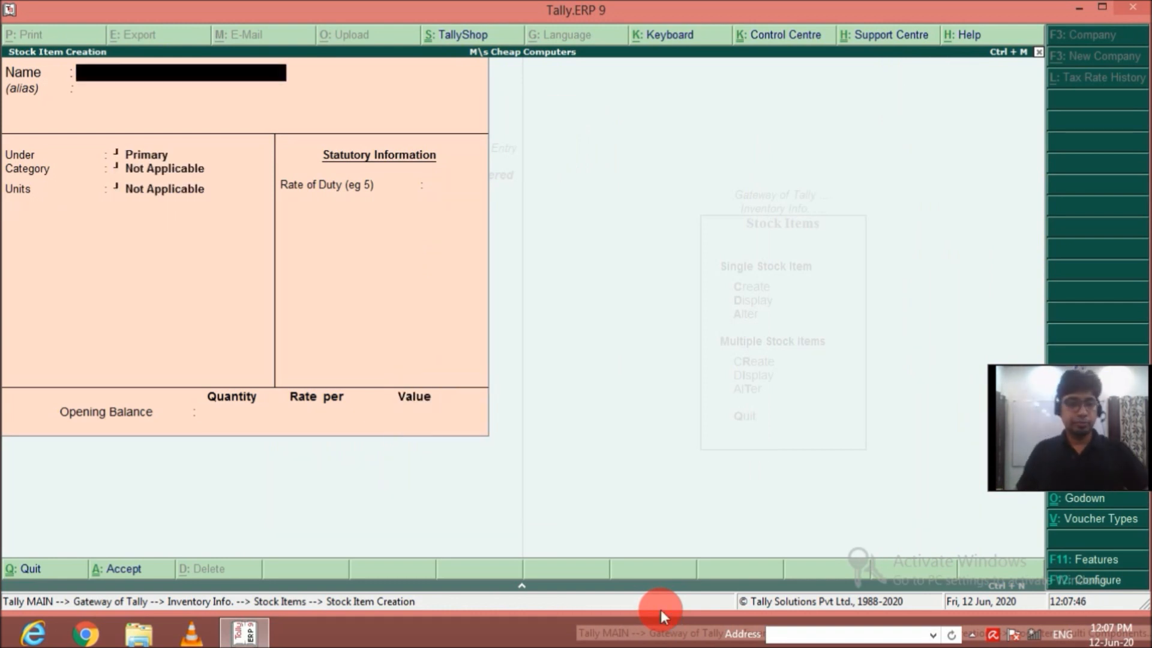
{"action": "type", "text": "HP Computer I7"}
{"action": "key", "text": "Return"}
Place HP Computer I7 under the HP group with category I7 and units nos.
{"action": "key", "text": "Return"}
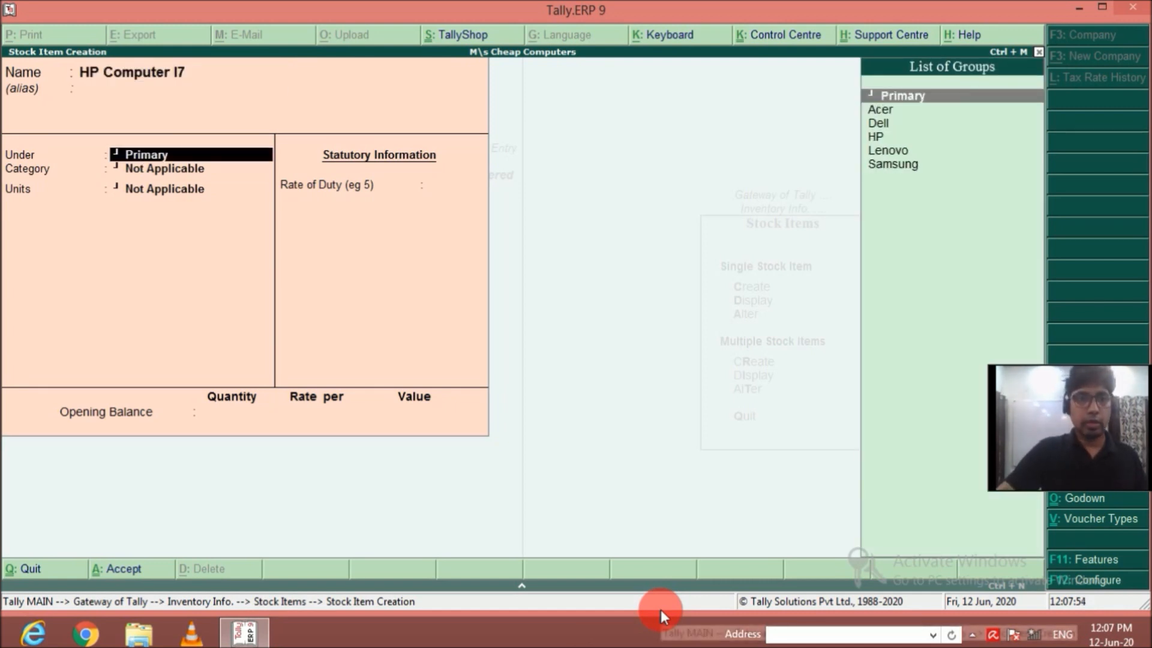
{"action": "key", "text": "Down"}
{"action": "key", "text": "Down"}
{"action": "key", "text": "Down"}
{"action": "key", "text": "Return"}
{"action": "key", "text": "Down"}
{"action": "key", "text": "Down"}
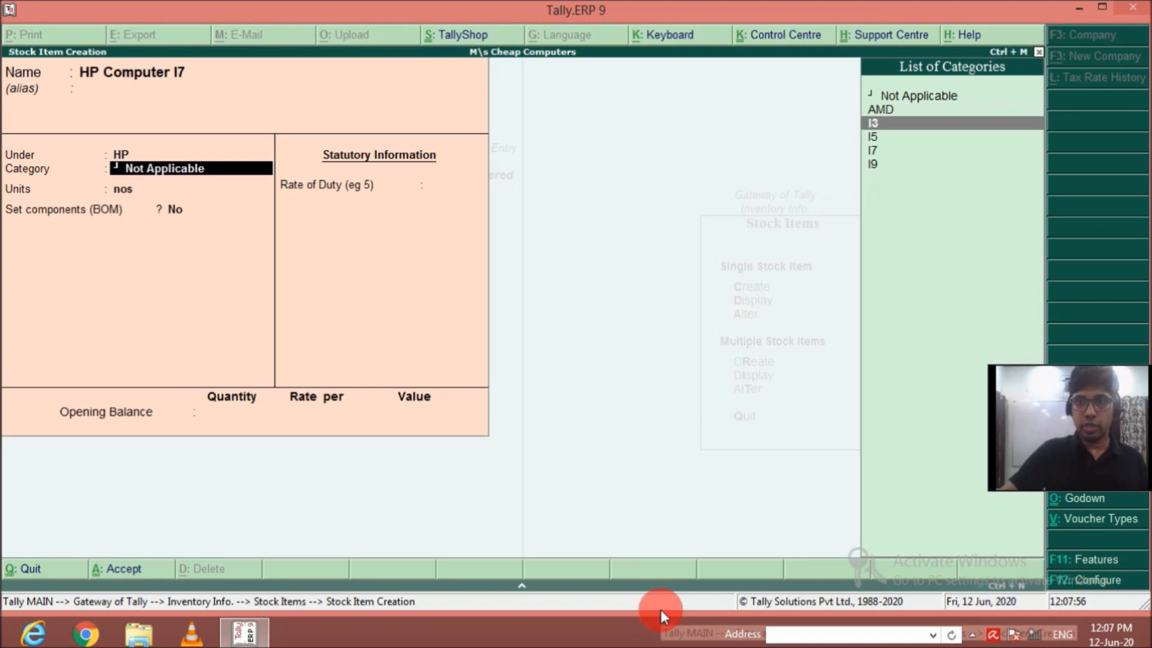
{"action": "key", "text": "Down"}
{"action": "key", "text": "Down"}
{"action": "key", "text": "Return"}
Enable components for HP Computer I7 and create a bill of materials named HP I7 with unit of manufacture 1 nos.
{"action": "key", "text": "Return"}
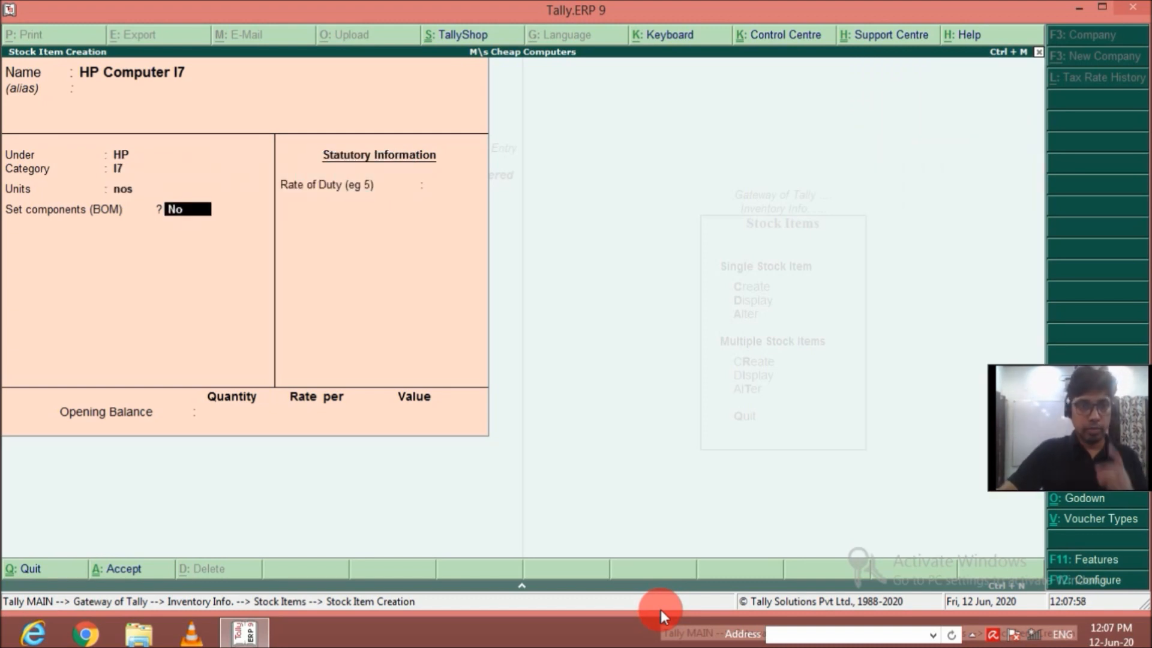
{"action": "key", "text": "y"}
{"action": "key", "text": "Return"}
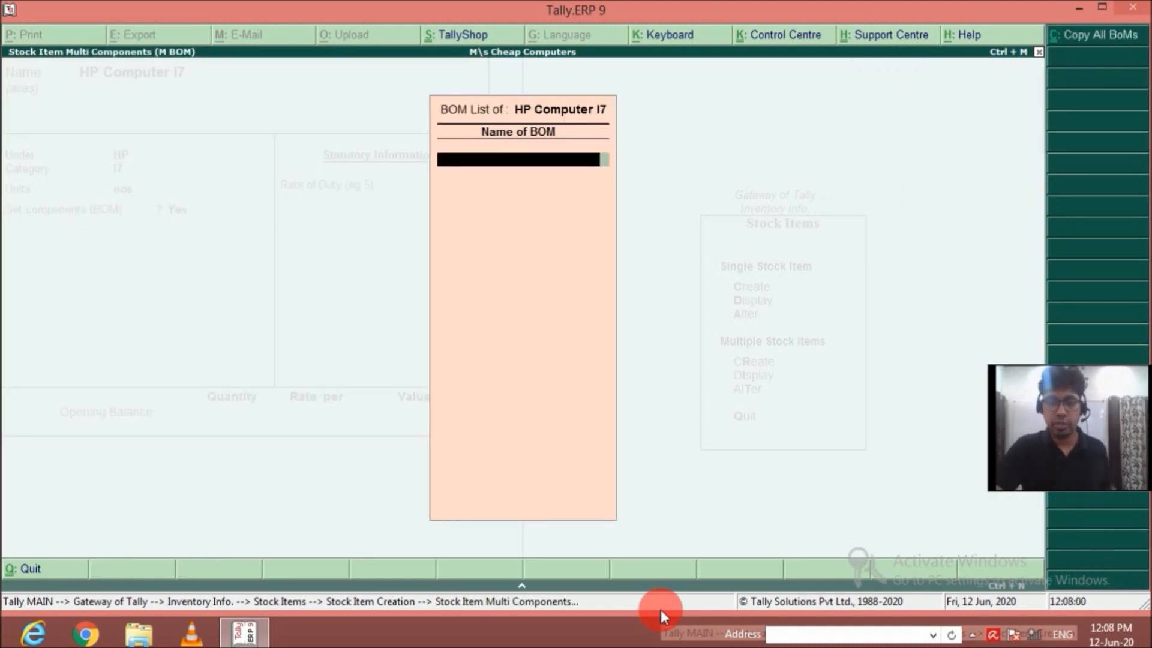
{"action": "type", "text": "HP"}
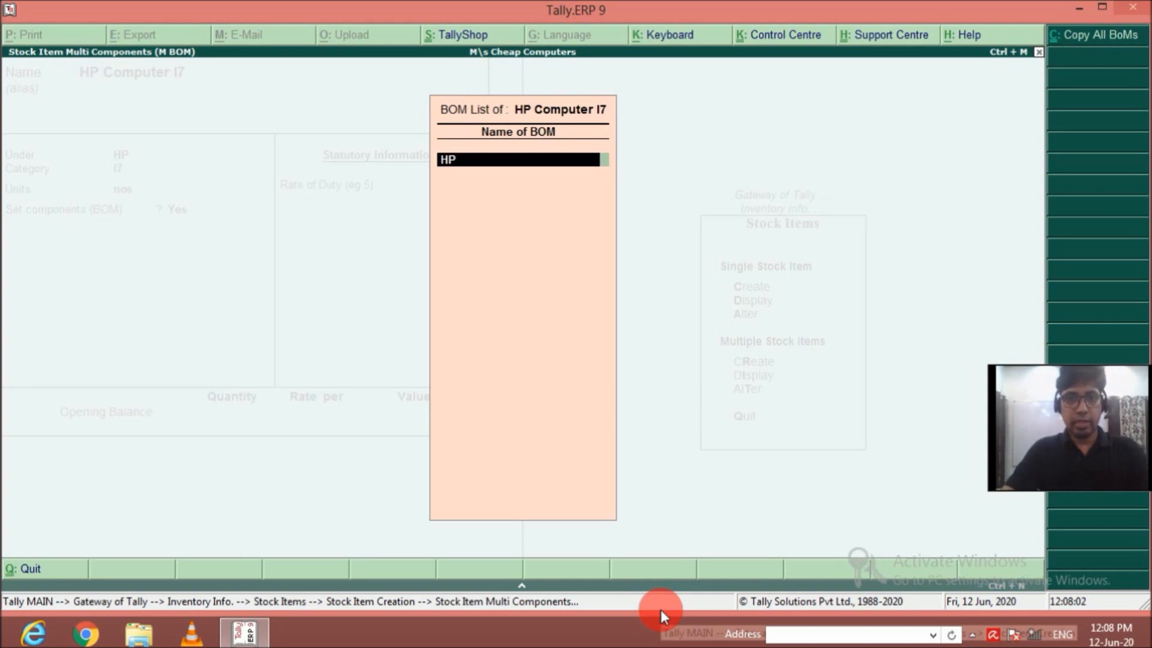
{"action": "type", "text": " I7"}
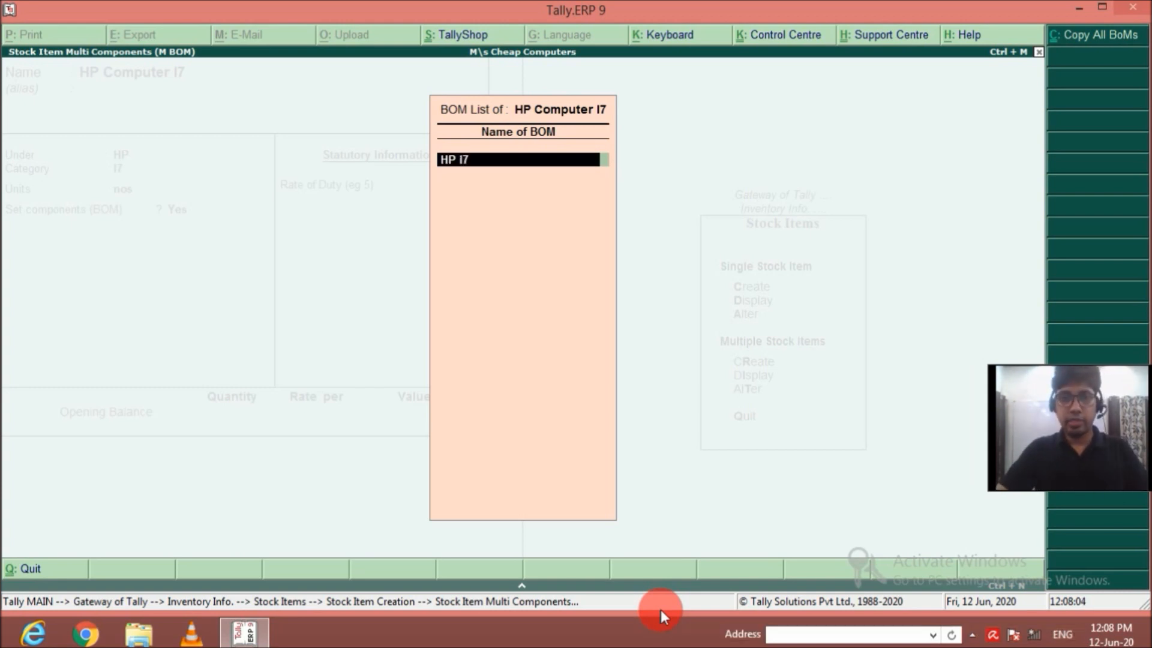
{"action": "key", "text": "Return"}
{"action": "type", "text": "1"}
{"action": "key", "text": "Return"}
Add Cabinate from Main Location to the HP I7 bill of materials as a Component with quantity 1.
{"action": "key", "text": "Down"}
{"action": "key", "text": "Return"}
{"action": "key", "text": "Return"}
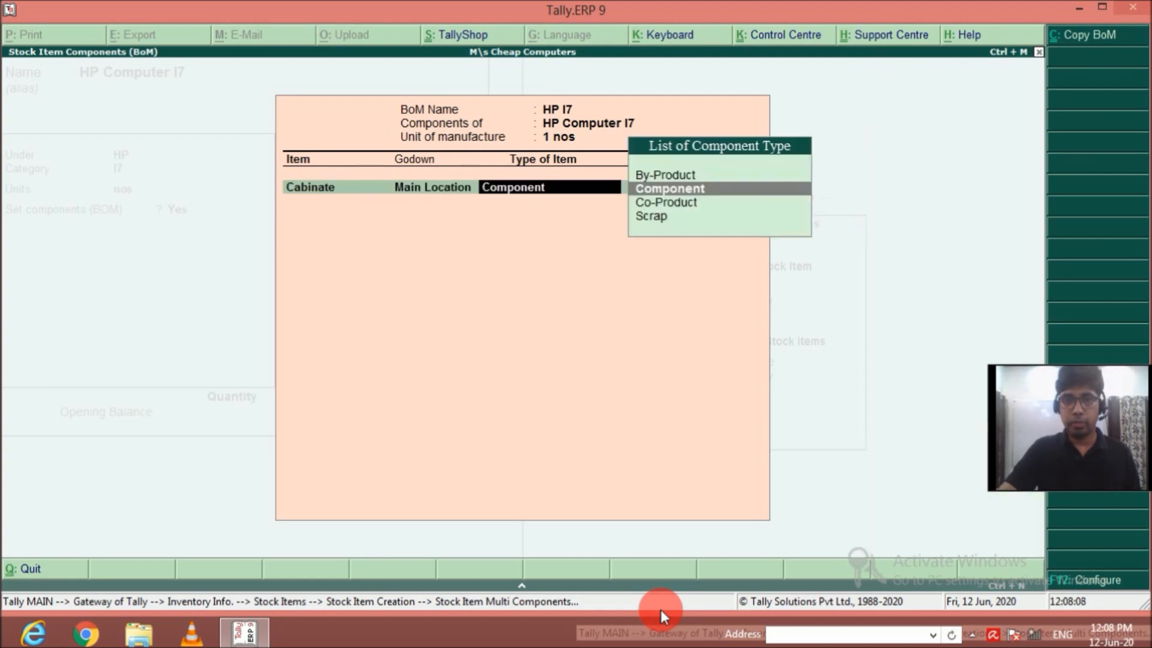
{"action": "key", "text": "Return"}
{"action": "type", "text": "1"}
Add DVD Writer from Main Location to the HP I7 bill of materials as a Component with quantity 1.
{"action": "key", "text": "Return"}
{"action": "key", "text": "Down"}
{"action": "key", "text": "Down"}
{"action": "key", "text": "Down"}
{"action": "key", "text": "Down"}
{"action": "key", "text": "Return"}
{"action": "key", "text": "Return"}
Add HArd Disk 500 GB from Main Location to the HP I7 bill of materials as a Component with quantity 1.
{"action": "key", "text": "Return"}
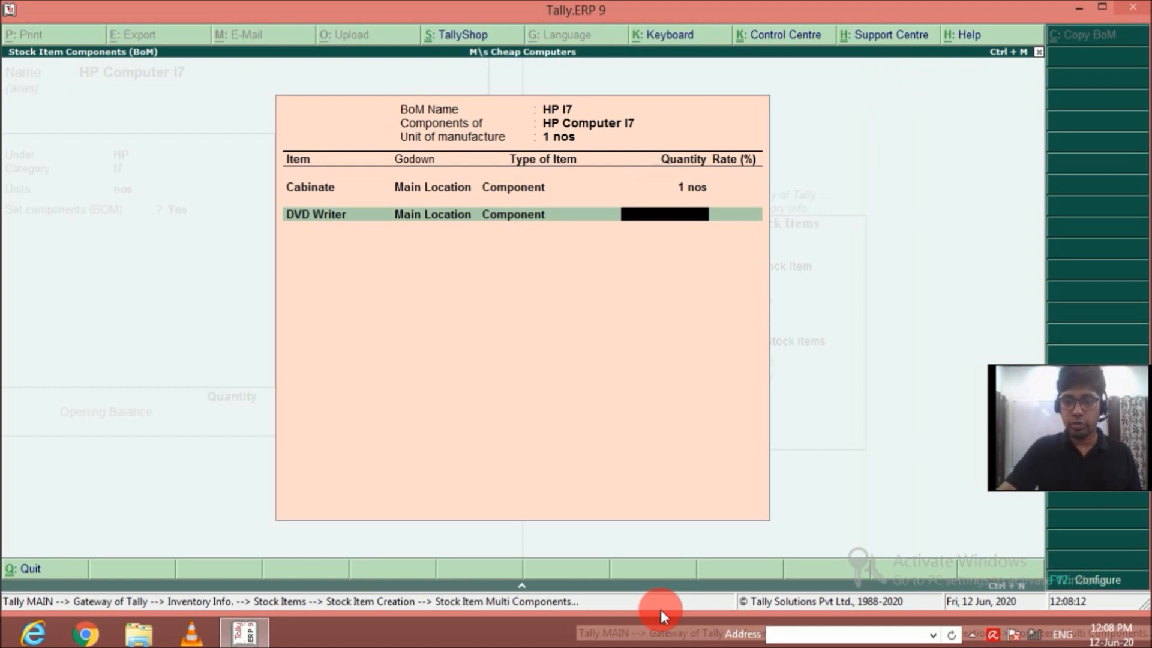
{"action": "type", "text": "1"}
{"action": "key", "text": "Return"}
{"action": "key", "text": "Down"}
{"action": "key", "text": "Down"}
{"action": "key", "text": "Down"}
{"action": "key", "text": "Down"}
{"action": "key", "text": "Down"}
{"action": "key", "text": "Return"}
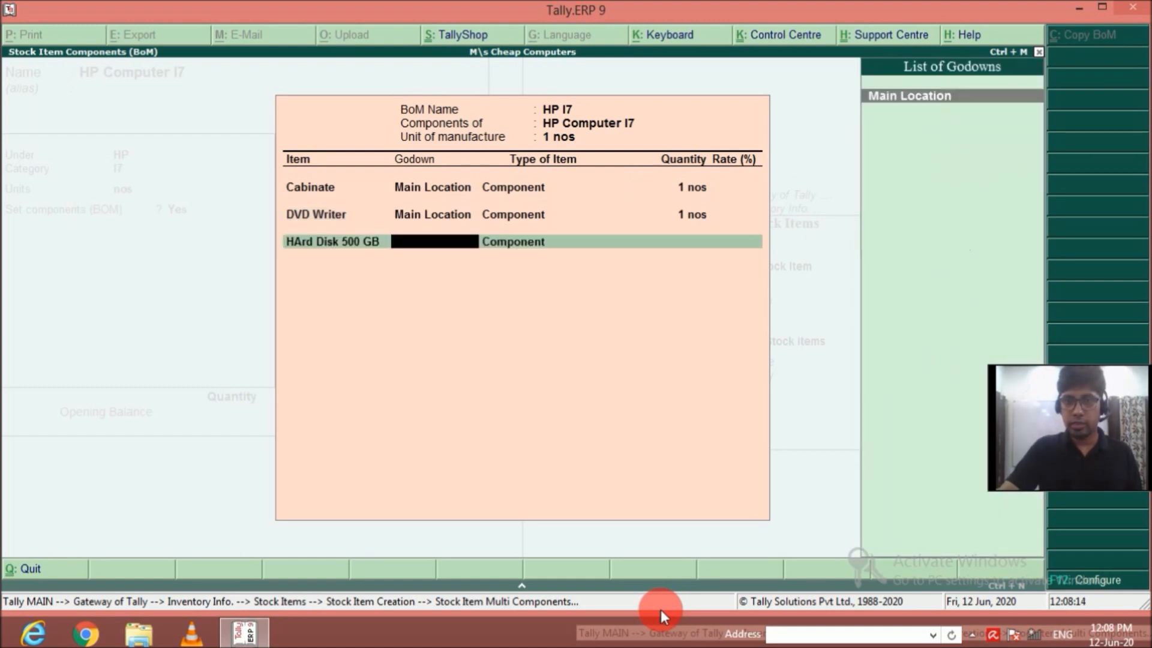
{"action": "key", "text": "Return"}
{"action": "key", "text": "Return"}
{"action": "type", "text": "1"}
{"action": "key", "text": "Return"}
{"action": "key", "text": "Down"}
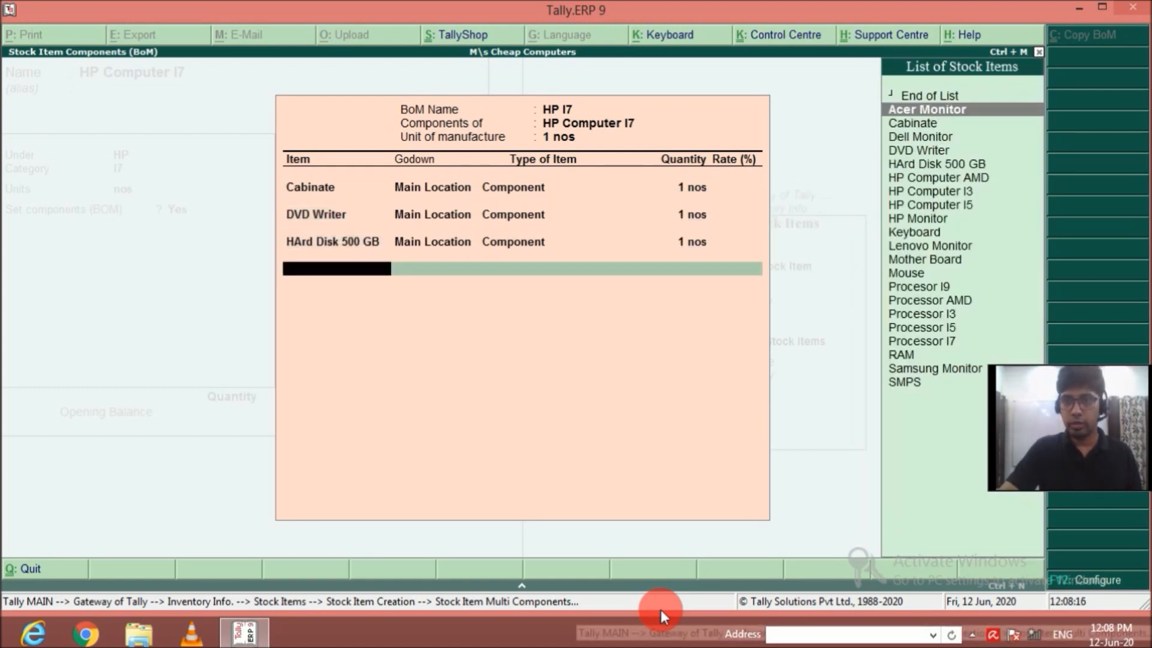
Add HP Monitor from Main Location to the HP I7 bill of materials as a Component with quantity 1.
{"action": "key", "text": "Down"}
{"action": "key", "text": "Down"}
{"action": "key", "text": "Down"}
{"action": "key", "text": "Down"}
{"action": "key", "text": "Down"}
{"action": "key", "text": "Down"}
{"action": "key", "text": "Down"}
{"action": "key", "text": "Down"}
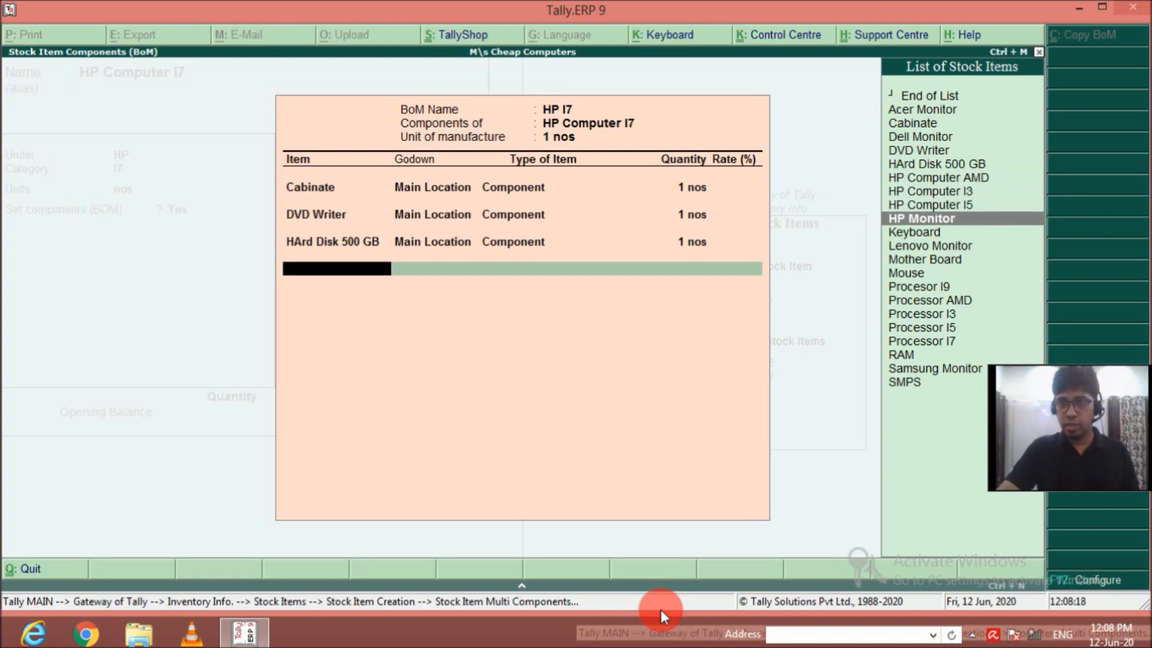
{"action": "key", "text": "Return"}
{"action": "key", "text": "Return"}
{"action": "key", "text": "Return"}
{"action": "type", "text": "1"}
{"action": "key", "text": "Return"}
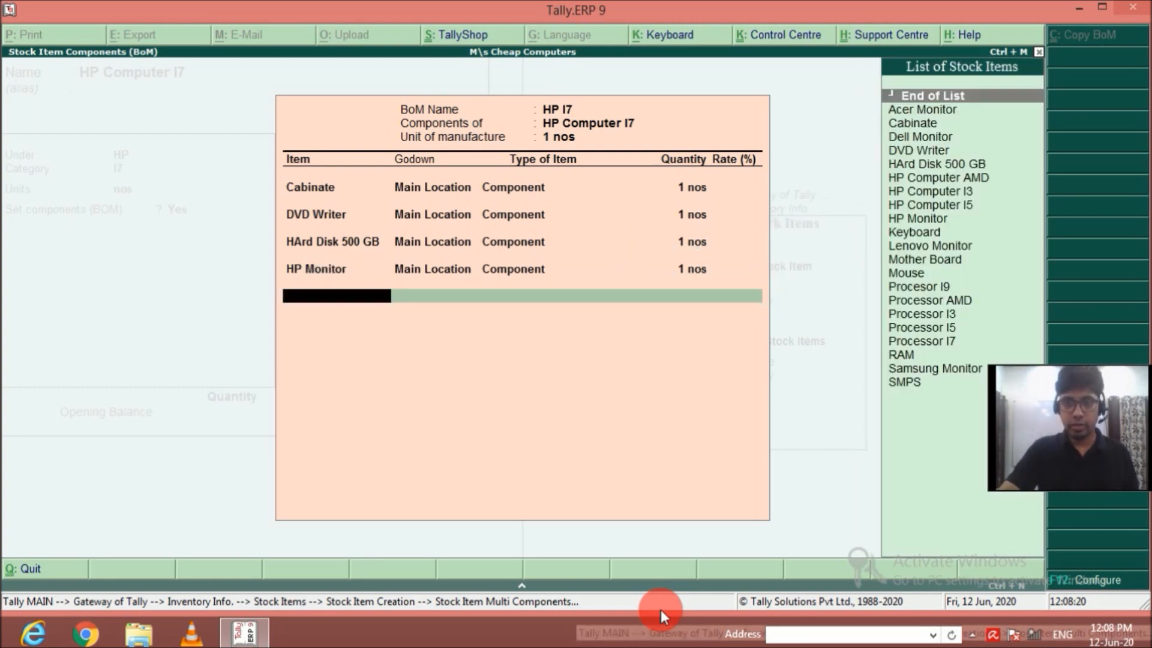
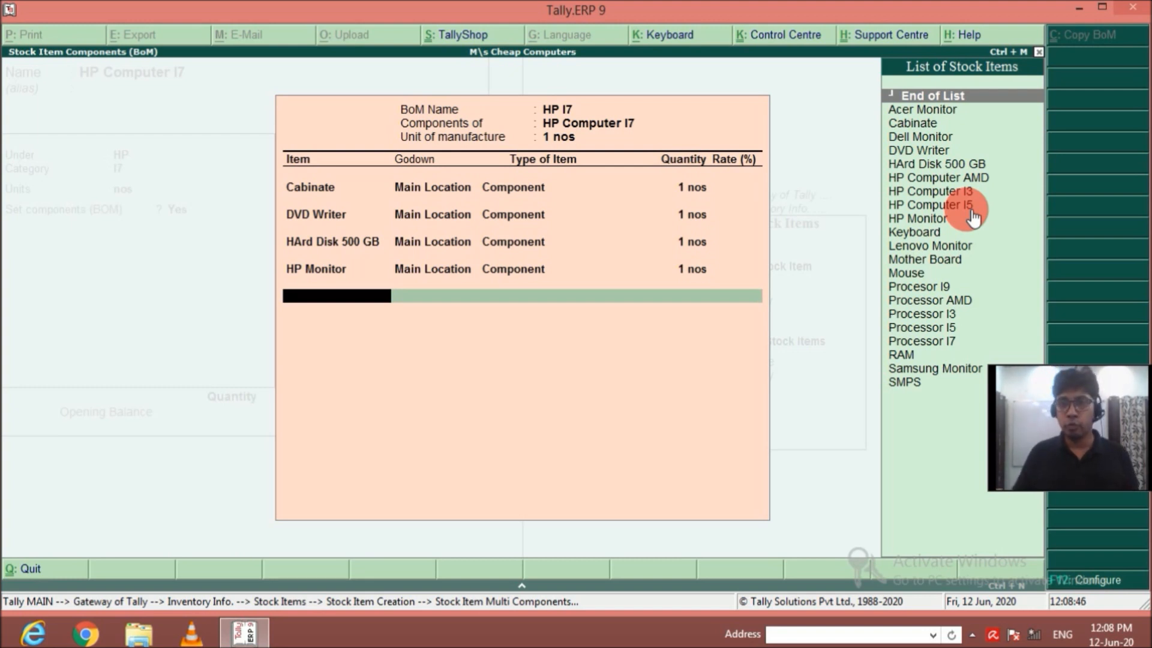
Add Keyboard from Main Location to the HP I7 bill of materials as a Component with quantity 1.
{"action": "key", "text": "Down"}
{"action": "key", "text": "Down"}
{"action": "key", "text": "Down"}
{"action": "key", "text": "Down"}
{"action": "key", "text": "Down"}
{"action": "key", "text": "Down"}
{"action": "key", "text": "Down"}
{"action": "key", "text": "Down"}
{"action": "key", "text": "Down"}
{"action": "key", "text": "Down"}
{"action": "key", "text": "Down"}
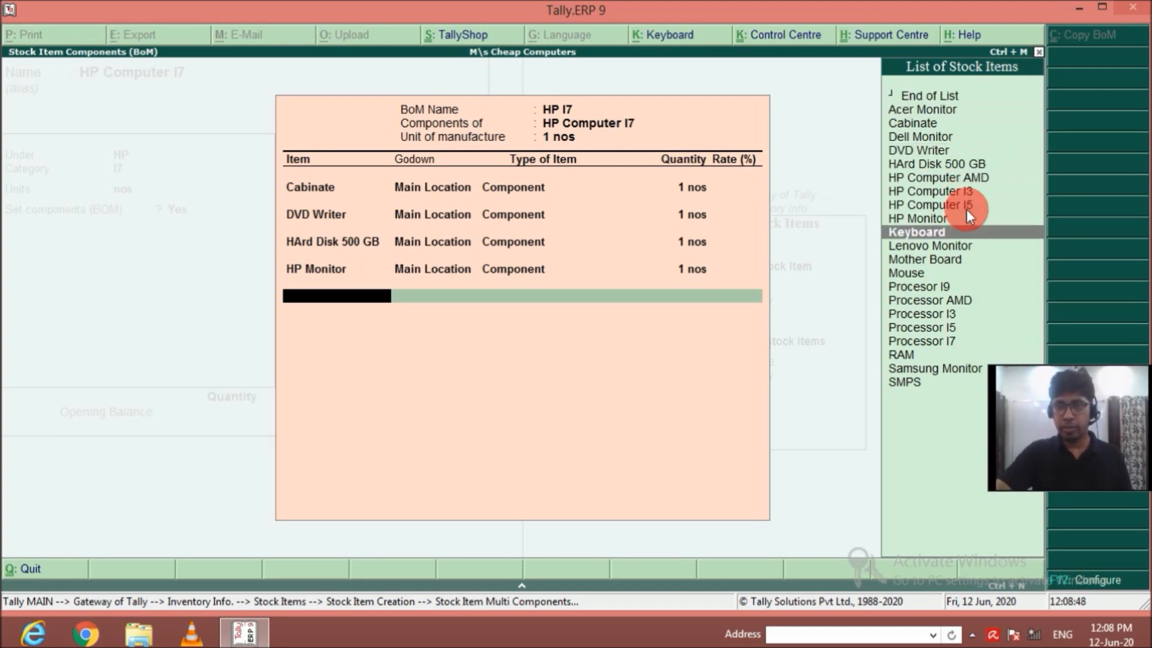
{"action": "key", "text": "Up"}
{"action": "key", "text": "Return"}
{"action": "key", "text": "Return"}
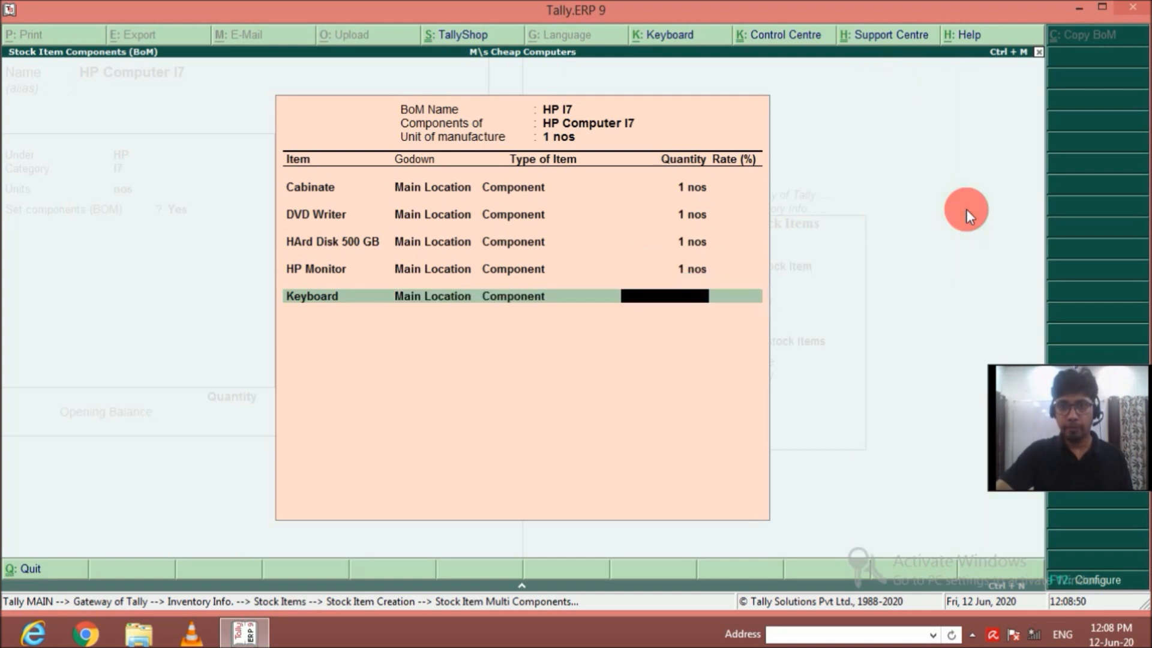
{"action": "type", "text": "1"}
{"action": "key", "text": "Return"}
Add Mother Board from Main Location to the HP I7 bill of materials as a Component with quantity 1.
{"action": "key", "text": "Down"}
{"action": "key", "text": "Down"}
{"action": "key", "text": "Down"}
{"action": "key", "text": "Down"}
{"action": "key", "text": "Down"}
{"action": "key", "text": "Down"}
{"action": "key", "text": "Down"}
{"action": "key", "text": "Down"}
{"action": "key", "text": "Down"}
{"action": "key", "text": "Down"}
{"action": "key", "text": "Down"}
{"action": "key", "text": "Down"}
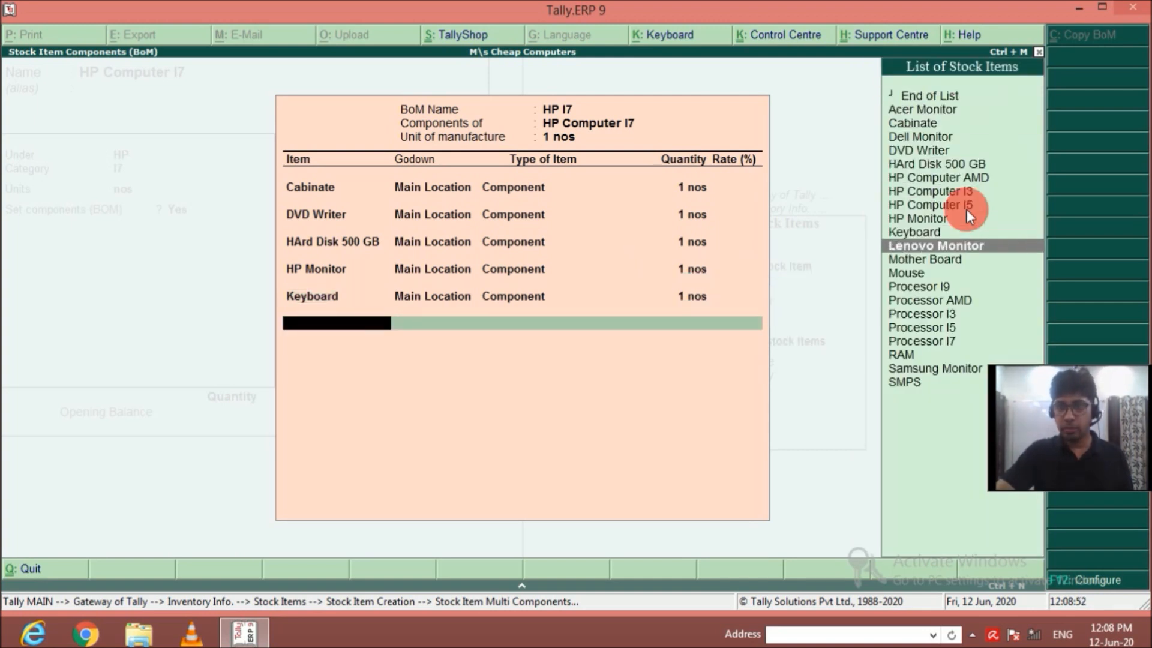
{"action": "key", "text": "Return"}
{"action": "key", "text": "Return"}
Add Mouse from Main Location to the HP I7 bill of materials as a Component with quantity 1.
{"action": "key", "text": "Return"}
{"action": "type", "text": "1"}
{"action": "key", "text": "Return"}
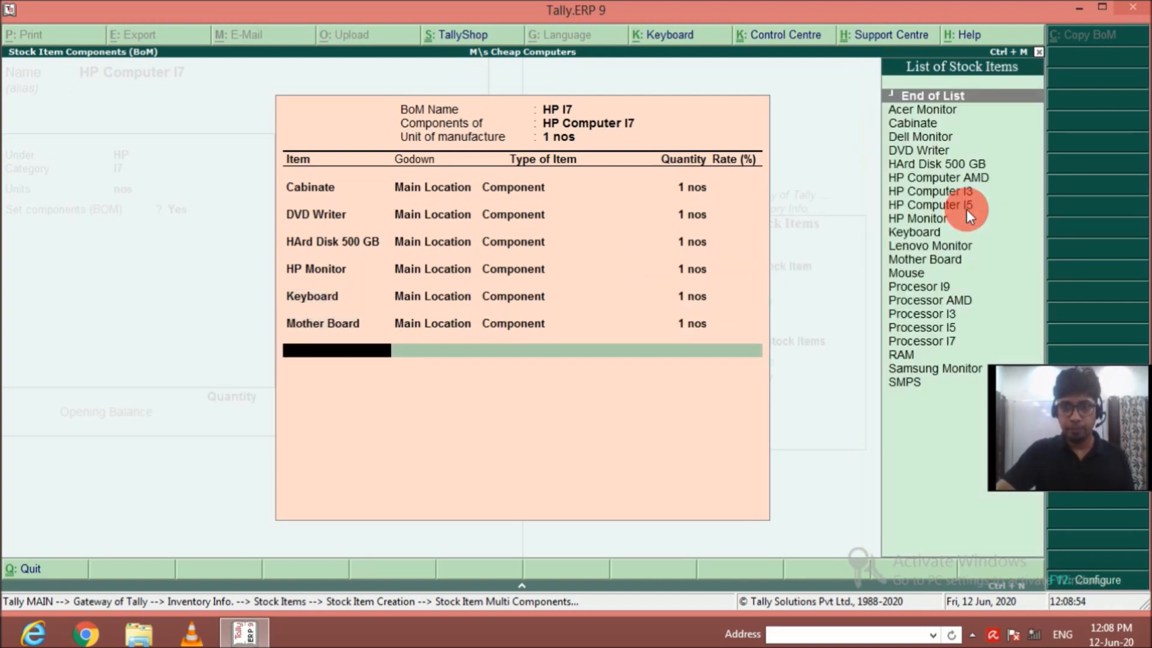
{"action": "key", "text": "Down"}
{"action": "key", "text": "Down"}
{"action": "key", "text": "Down"}
{"action": "key", "text": "Down"}
{"action": "key", "text": "Down"}
{"action": "key", "text": "Down"}
{"action": "key", "text": "Down"}
{"action": "key", "text": "Down"}
{"action": "key", "text": "Down"}
{"action": "key", "text": "Down"}
{"action": "key", "text": "Down"}
{"action": "key", "text": "Down"}
{"action": "key", "text": "Return"}
{"action": "key", "text": "Return"}
{"action": "type", "text": "1"}
{"action": "key", "text": "Return"}
Add Processor I7 from Main Location to the HP I7 bill of materials as a Component with quantity 1.
{"action": "key", "text": "Down"}
{"action": "key", "text": "Down"}
{"action": "key", "text": "Down"}
{"action": "key", "text": "Down"}
{"action": "key", "text": "Down"}
{"action": "key", "text": "Down"}
{"action": "key", "text": "Down"}
{"action": "key", "text": "Down"}
{"action": "key", "text": "Down"}
{"action": "key", "text": "Down"}
{"action": "key", "text": "Down"}
{"action": "key", "text": "Down"}
{"action": "key", "text": "Down"}
{"action": "key", "text": "Down"}
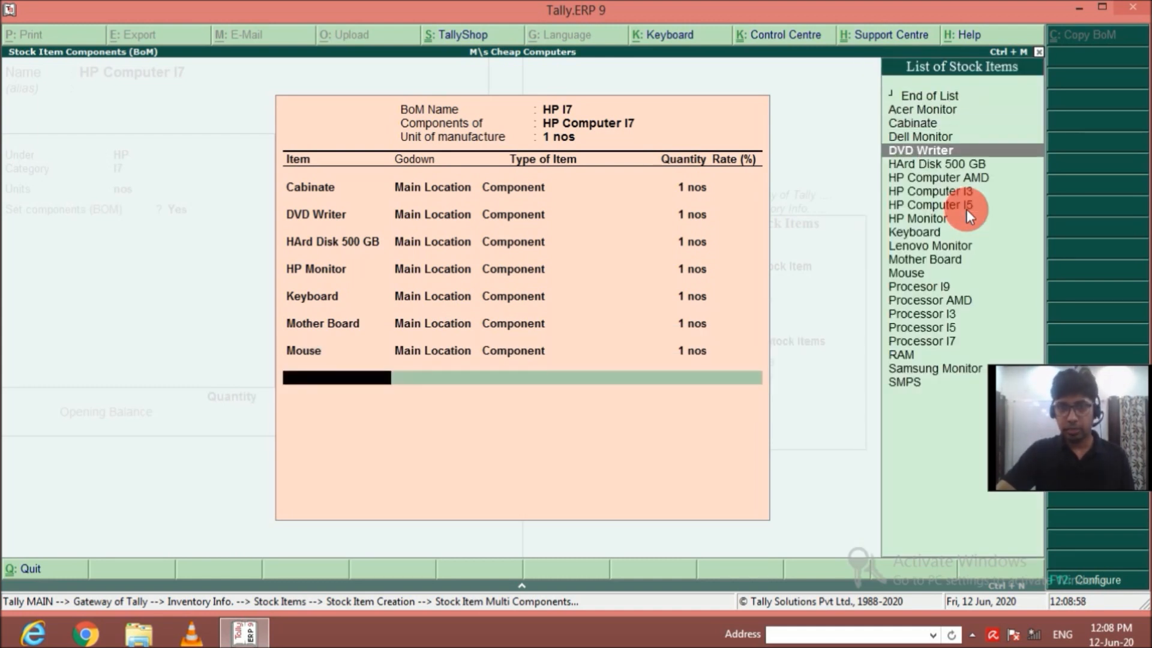
{"action": "key", "text": "Down"}
{"action": "key", "text": "Down"}
{"action": "key", "text": "Down"}
{"action": "key", "text": "Down"}
{"action": "key", "text": "Return"}
{"action": "key", "text": "Return"}
{"action": "key", "text": "Return"}
{"action": "type", "text": "1"}
{"action": "key", "text": "Return"}
Add RAM from Main Location to the HP I7 bill of materials as a Component with quantity 1.
{"action": "key", "text": "Down"}
{"action": "key", "text": "Down"}
{"action": "key", "text": "Down"}
{"action": "key", "text": "Down"}
{"action": "key", "text": "Down"}
{"action": "key", "text": "Down"}
{"action": "key", "text": "Down"}
{"action": "key", "text": "Down"}
{"action": "key", "text": "Down"}
{"action": "key", "text": "Down"}
{"action": "key", "text": "Down"}
{"action": "key", "text": "Down"}
{"action": "key", "text": "Down"}
{"action": "key", "text": "Down"}
{"action": "key", "text": "Down"}
{"action": "key", "text": "Down"}
{"action": "key", "text": "Down"}
{"action": "key", "text": "Down"}
{"action": "key", "text": "Down"}
{"action": "key", "text": "Down"}
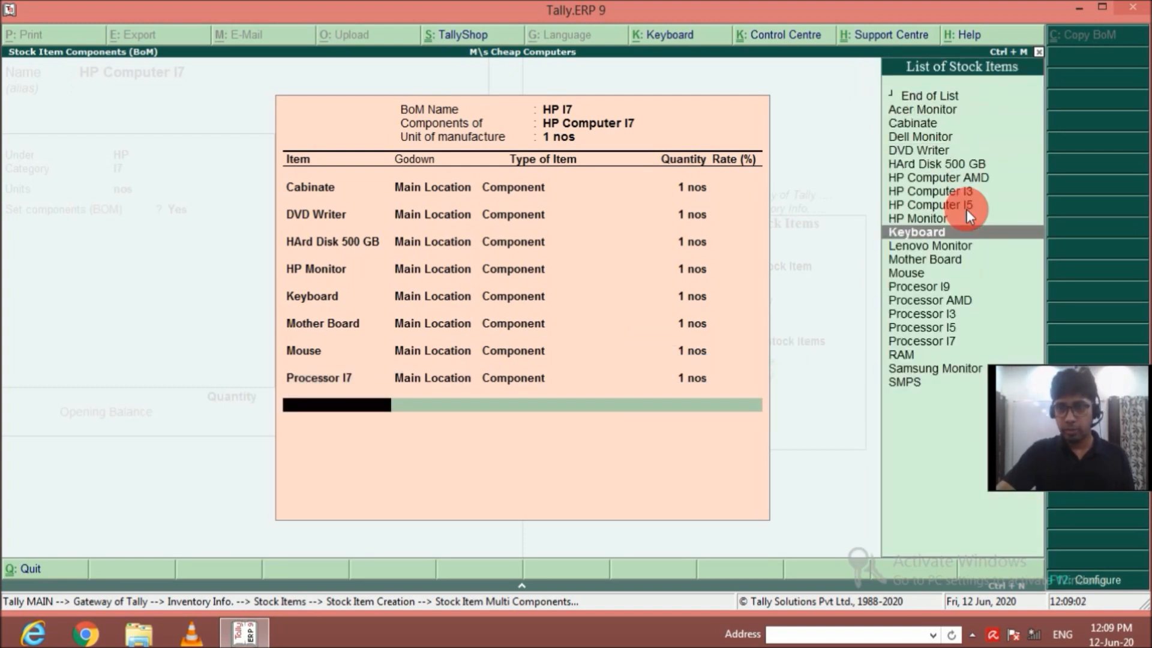
{"action": "key", "text": "Up"}
{"action": "key", "text": "Return"}
{"action": "key", "text": "Return"}
{"action": "key", "text": "Return"}
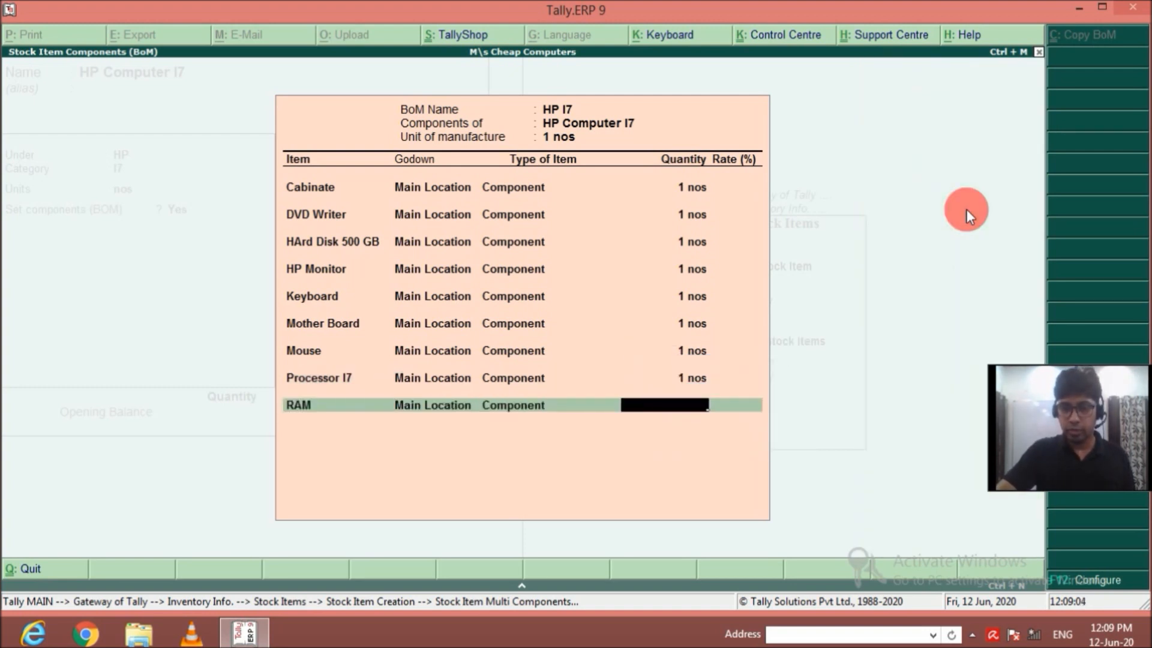
{"action": "type", "text": "1"}
{"action": "key", "text": "Return"}
Add SMPS from Main Location to the HP I7 bill of materials as a Component with quantity 1.
{"action": "key", "text": "Down"}
{"action": "key", "text": "Down"}
{"action": "key", "text": "Down"}
{"action": "key", "text": "Down"}
{"action": "key", "text": "Down"}
{"action": "key", "text": "Down"}
{"action": "key", "text": "Down"}
{"action": "key", "text": "Down"}
{"action": "key", "text": "Down"}
{"action": "key", "text": "Down"}
{"action": "key", "text": "Down"}
{"action": "key", "text": "Down"}
{"action": "key", "text": "Down"}
{"action": "key", "text": "Down"}
{"action": "key", "text": "Down"}
{"action": "key", "text": "Down"}
{"action": "key", "text": "Down"}
{"action": "key", "text": "Down"}
{"action": "key", "text": "Down"}
{"action": "key", "text": "Down"}
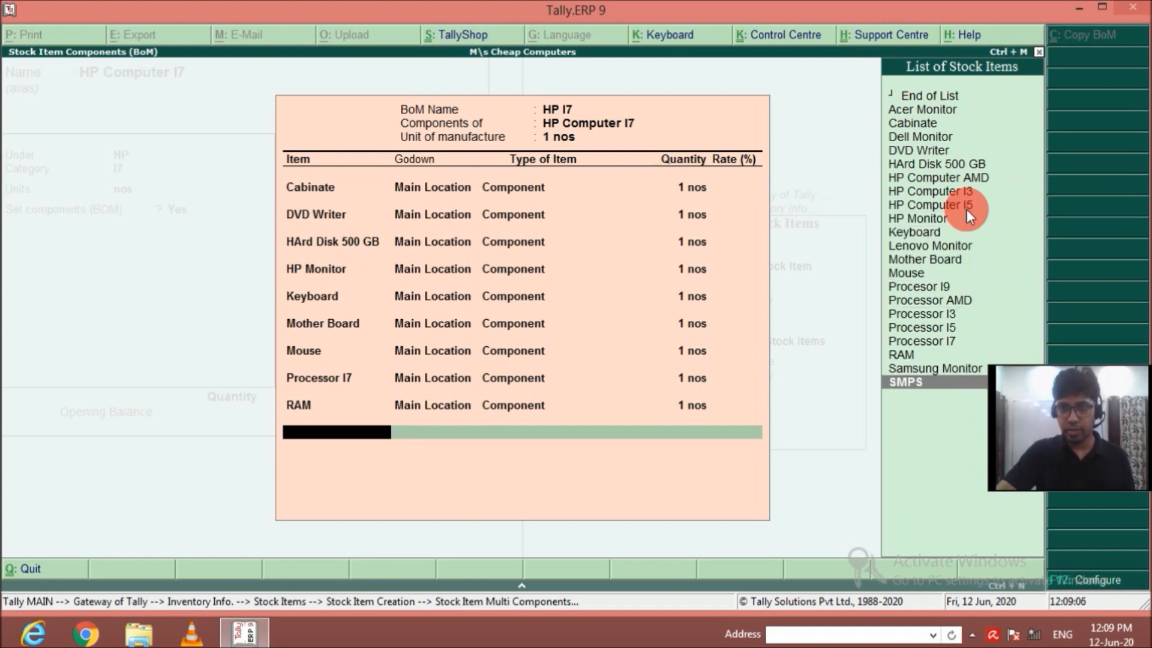
{"action": "key", "text": "Return"}
{"action": "key", "text": "Return"}
{"action": "key", "text": "Return"}
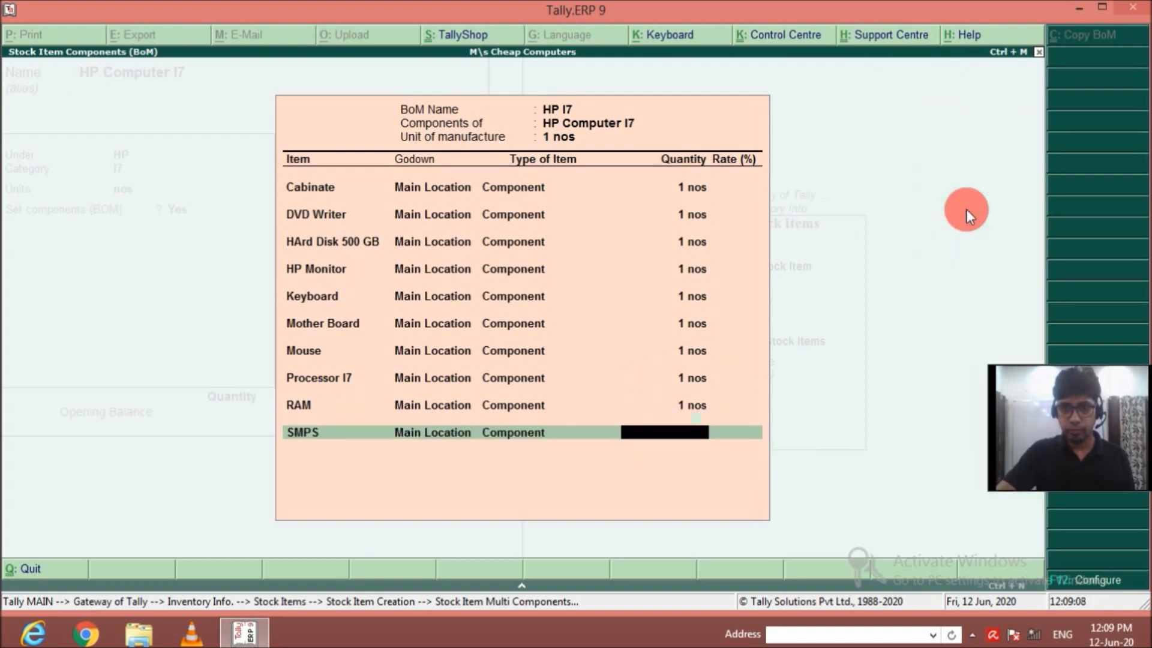
{"action": "type", "text": "1"}
{"action": "key", "text": "Return"}
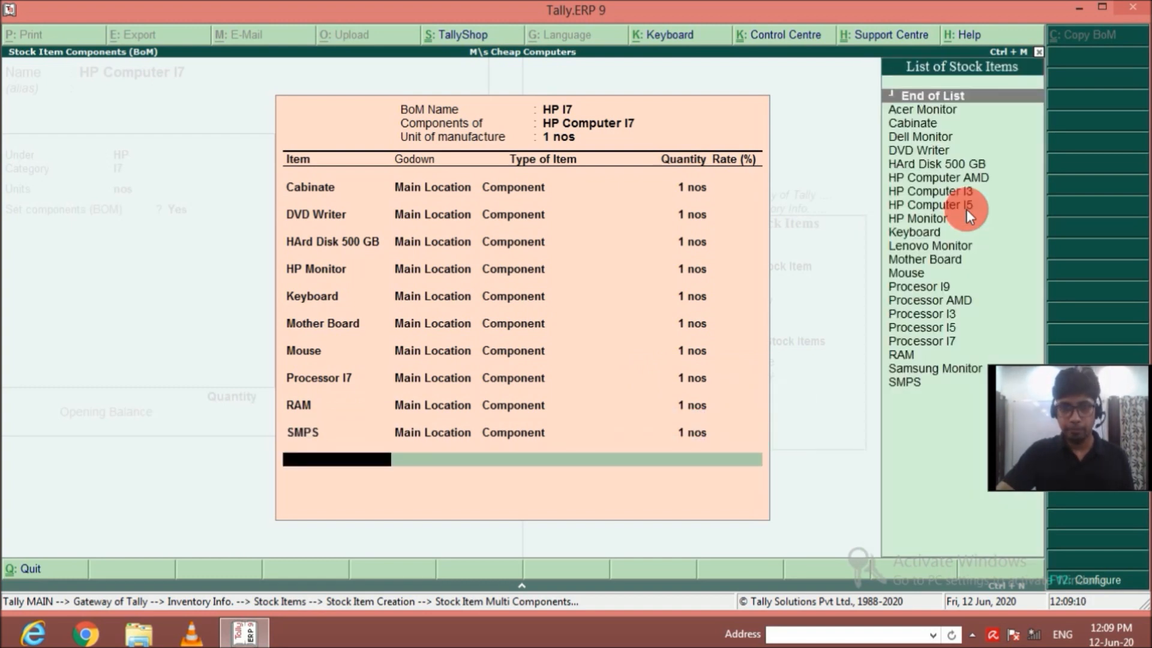
Finish the HP I7 component list and save the HP Computer I7 stock item without a duty rate or opening balance.
{"action": "key", "text": "Return"}
{"action": "key", "text": "Return"}
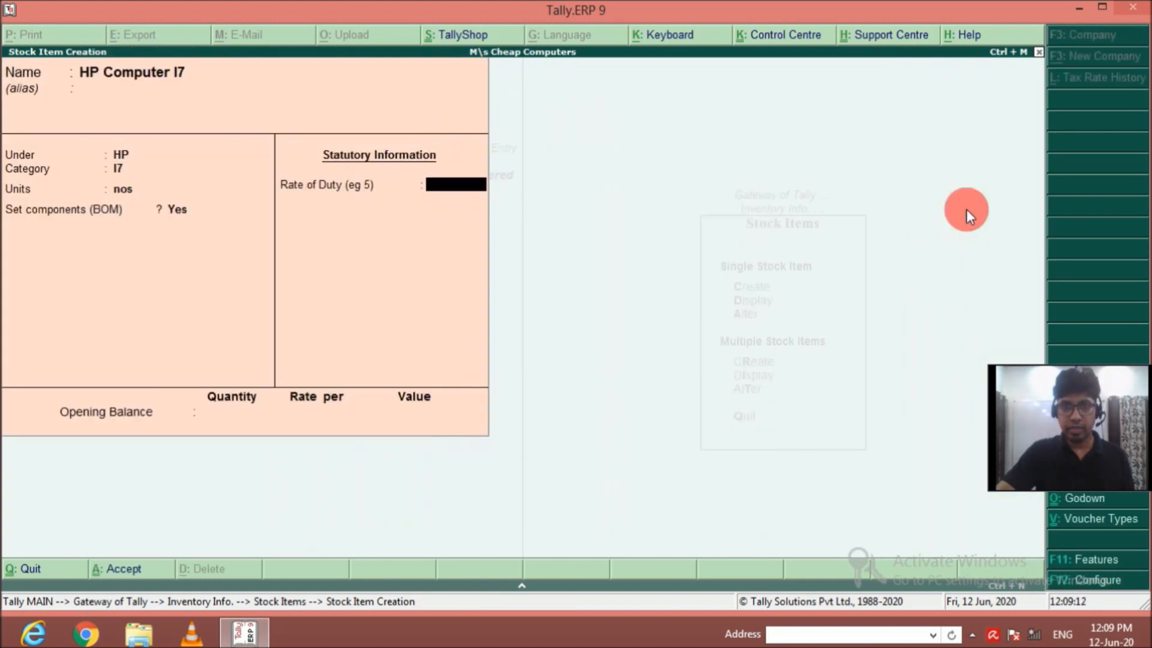
{"action": "key", "text": "Return"}
{"action": "key", "text": "Return"}
{"action": "key", "text": "Return"}
Enter a new stock item named HP Computer I9 under group HP with category I9 and unit nos.
{"action": "type", "text": "HP Compu"}
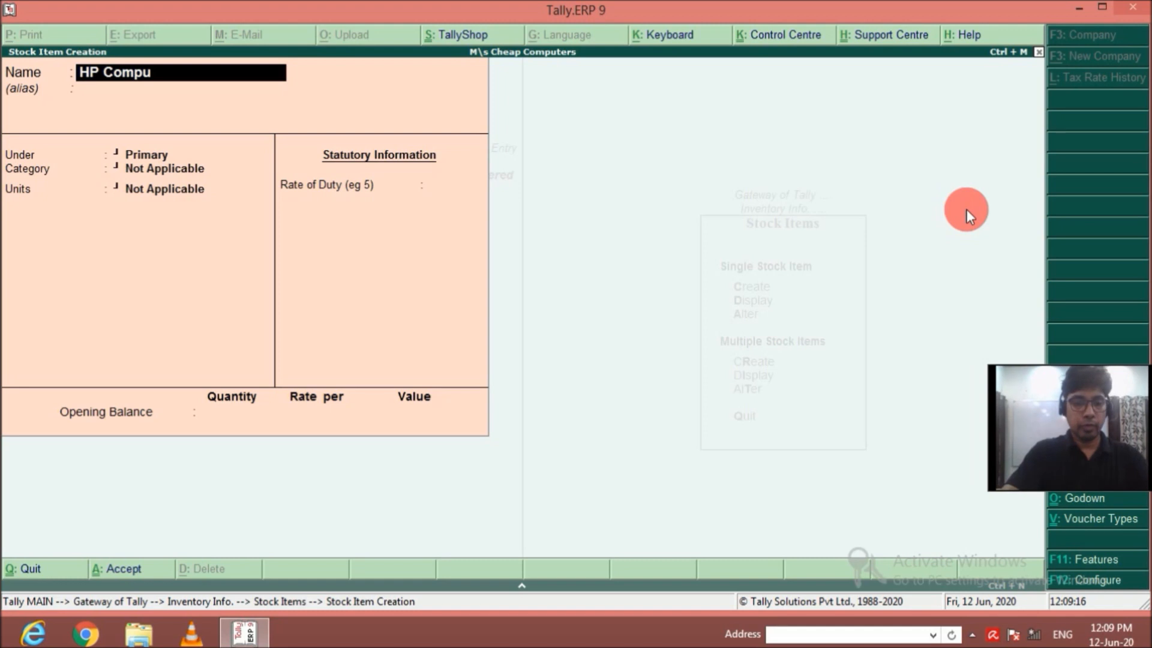
{"action": "type", "text": "ter i"}
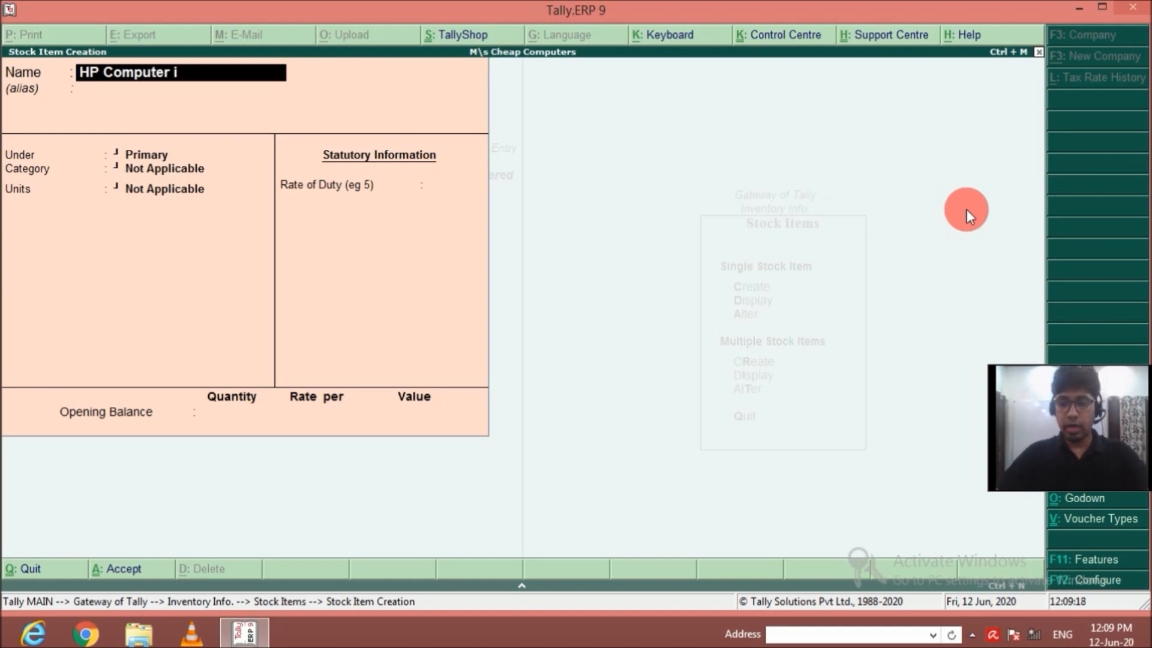
{"action": "type", "text": "9"}
{"action": "key", "text": "Return"}
{"action": "key", "text": "Down"}
{"action": "key", "text": "Down"}
{"action": "key", "text": "Down"}
{"action": "key", "text": "Return"}
{"action": "key", "text": "Down"}
{"action": "key", "text": "Down"}
{"action": "key", "text": "Down"}
{"action": "key", "text": "Down"}
{"action": "key", "text": "Down"}
{"action": "key", "text": "Return"}
Enable components for HP Computer I9 and start a bill of materials named HP I9 with unit of manufacture 1 nos.
{"action": "key", "text": "Return"}
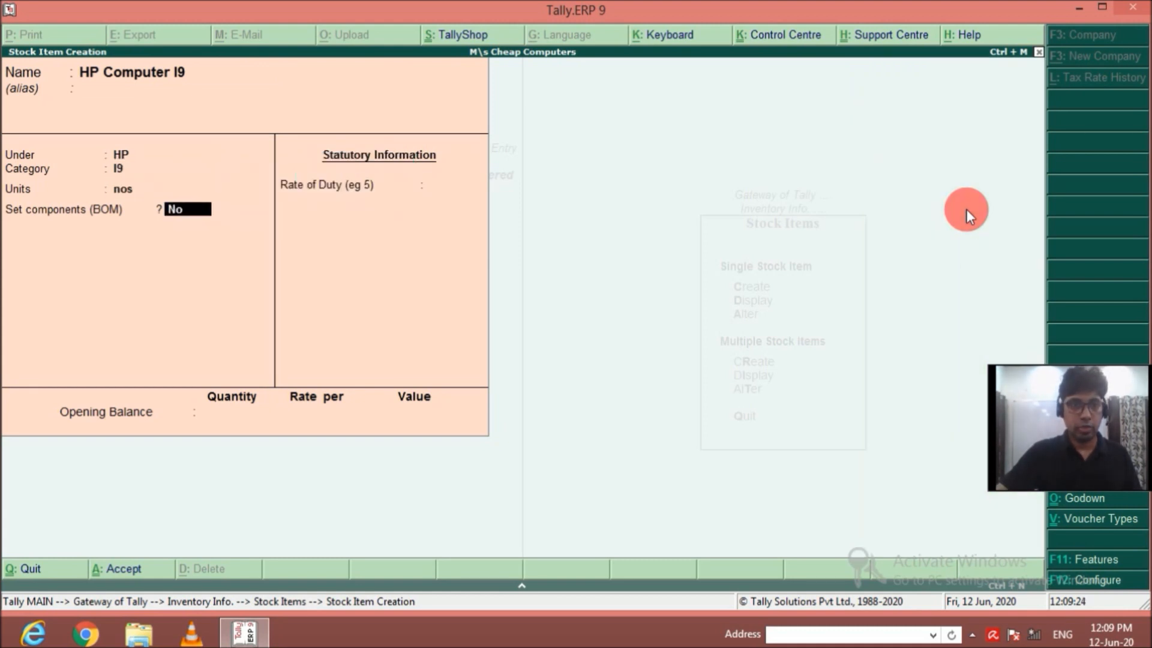
{"action": "key", "text": "y"}
{"action": "key", "text": "Return"}
{"action": "type", "text": "HP I9"}
{"action": "key", "text": "Return"}
{"action": "type", "text": "1"}
Add Cabinate from Main Location to the HP I9 bill of materials as a Component with quantity 1.
{"action": "key", "text": "Return"}
{"action": "key", "text": "Down"}
{"action": "key", "text": "Return"}
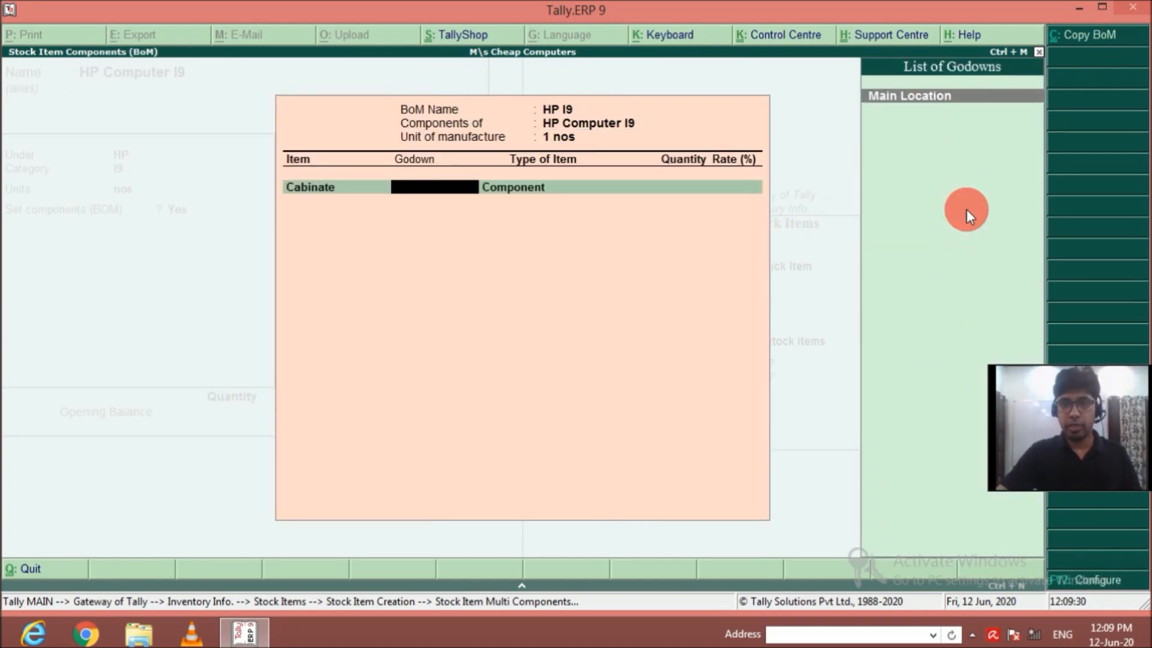
{"action": "key", "text": "Return"}
Add DVD Writer from Main Location to the HP I9 bill of materials as a Component with quantity 1.
{"action": "key", "text": "Return"}
{"action": "type", "text": "1"}
{"action": "key", "text": "Return"}
{"action": "key", "text": "Down"}
{"action": "key", "text": "Down"}
{"action": "key", "text": "Down"}
{"action": "key", "text": "Down"}
{"action": "key", "text": "Return"}
{"action": "key", "text": "Return"}
{"action": "key", "text": "Return"}
{"action": "type", "text": "1"}
{"action": "key", "text": "Return"}
Add HArd Disk 500 GB from Main Location to the HP I9 bill of materials as a Component with quantity 1.
{"action": "key", "text": "Down"}
{"action": "key", "text": "Down"}
{"action": "key", "text": "Down"}
{"action": "key", "text": "Down"}
{"action": "key", "text": "Down"}
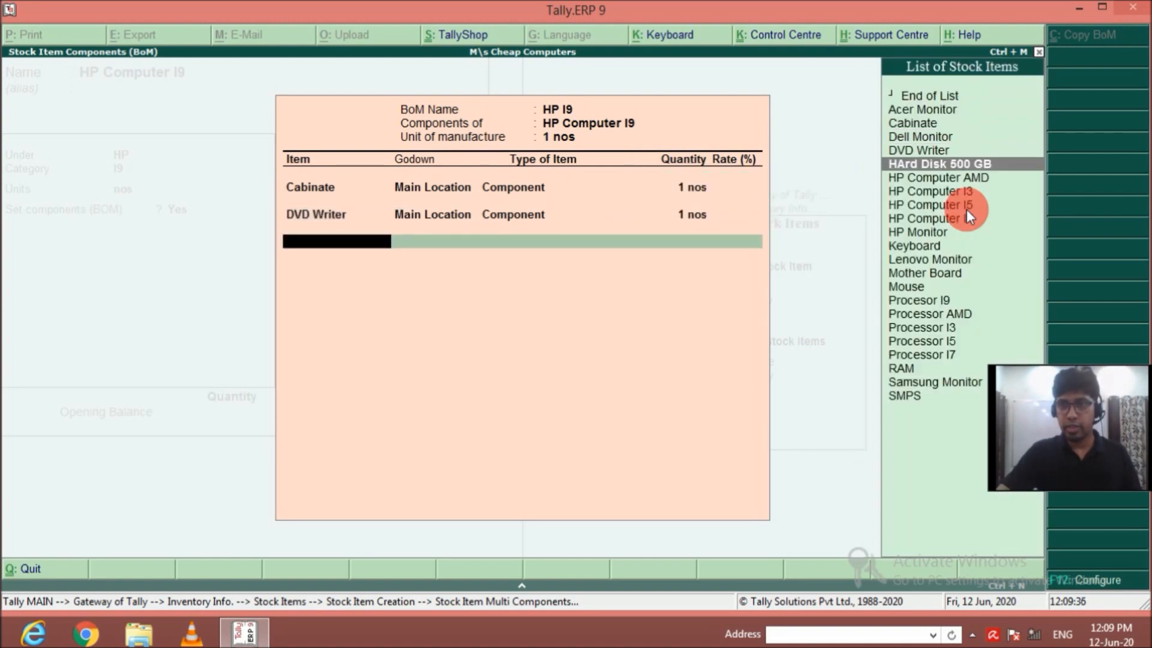
{"action": "key", "text": "Return"}
{"action": "key", "text": "Return"}
{"action": "key", "text": "Return"}
{"action": "type", "text": "1"}
Add HP Monitor from Main Location to the HP I9 bill of materials as a Component with quantity 1.
{"action": "key", "text": "Return"}
{"action": "key", "text": "Down"}
{"action": "key", "text": "Down"}
{"action": "key", "text": "Down"}
{"action": "key", "text": "Down"}
{"action": "key", "text": "Down"}
{"action": "key", "text": "Down"}
{"action": "key", "text": "Down"}
{"action": "key", "text": "Down"}
{"action": "key", "text": "Down"}
{"action": "key", "text": "Down"}
{"action": "key", "text": "Return"}
{"action": "key", "text": "Return"}
{"action": "key", "text": "Return"}
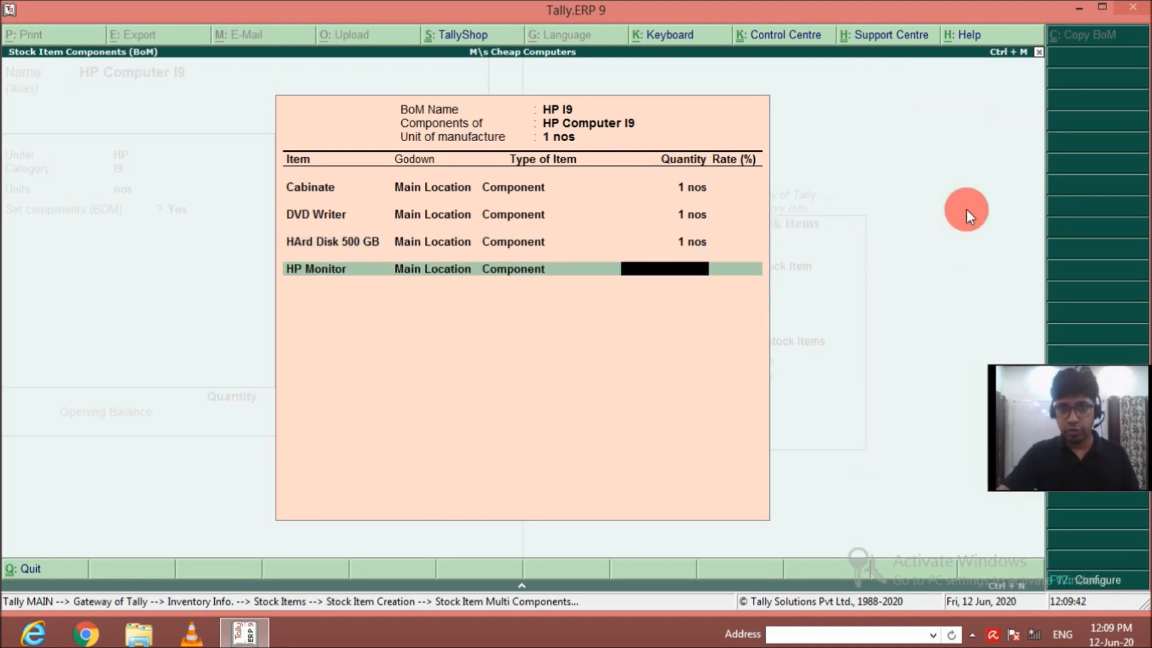
{"action": "type", "text": "1"}
Add Keyboard from Main Location to the HP I9 bill of materials as a Component with quantity 1.
{"action": "key", "text": "Return"}
{"action": "key", "text": "Down"}
{"action": "key", "text": "Down"}
{"action": "key", "text": "Down"}
{"action": "key", "text": "Down"}
{"action": "key", "text": "Down"}
{"action": "key", "text": "Down"}
{"action": "key", "text": "Down"}
{"action": "key", "text": "Down"}
{"action": "key", "text": "Down"}
{"action": "key", "text": "Down"}
{"action": "key", "text": "Down"}
{"action": "key", "text": "Down"}
{"action": "key", "text": "Down"}
{"action": "key", "text": "Up"}
{"action": "key", "text": "Up"}
{"action": "key", "text": "Return"}
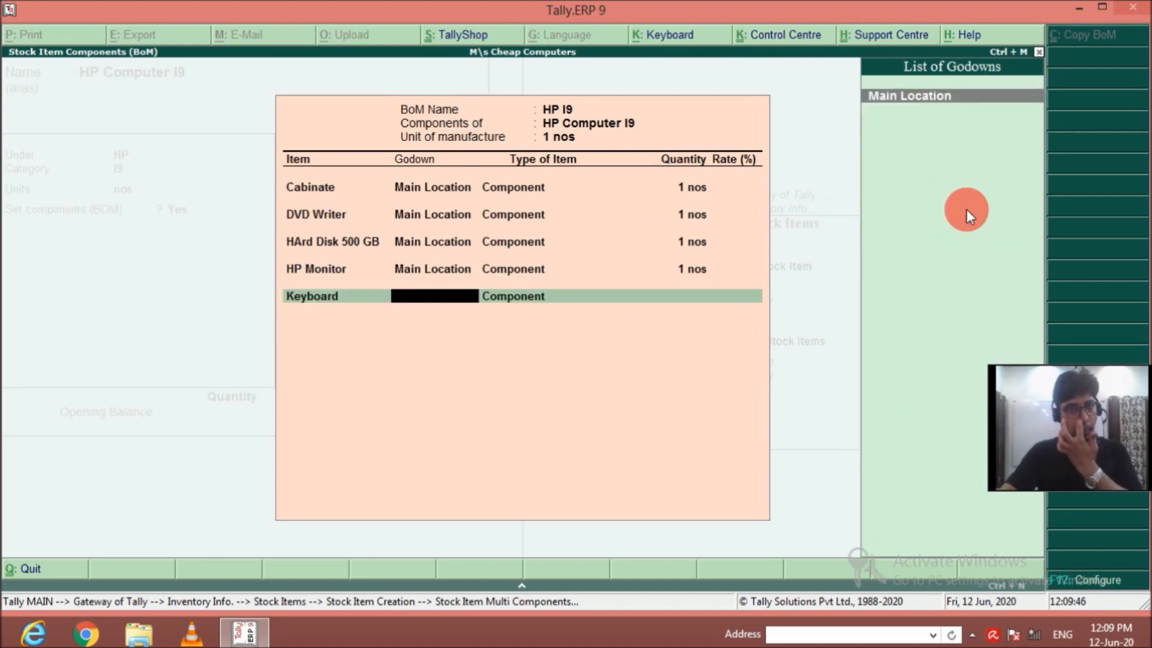
{"action": "key", "text": "Return"}
{"action": "type", "text": "1"}
{"action": "key", "text": "Return"}
Add Mother Board from Main Location to the HP I9 bill of materials as a Component with quantity 1.
{"action": "key", "text": "Down"}
{"action": "key", "text": "Down"}
{"action": "key", "text": "Down"}
{"action": "key", "text": "Down"}
{"action": "key", "text": "Down"}
{"action": "key", "text": "Down"}
{"action": "key", "text": "Down"}
{"action": "key", "text": "Down"}
{"action": "key", "text": "Down"}
{"action": "key", "text": "Down"}
{"action": "key", "text": "Down"}
{"action": "key", "text": "Down"}
{"action": "key", "text": "Down"}
{"action": "key", "text": "Return"}
{"action": "key", "text": "Return"}
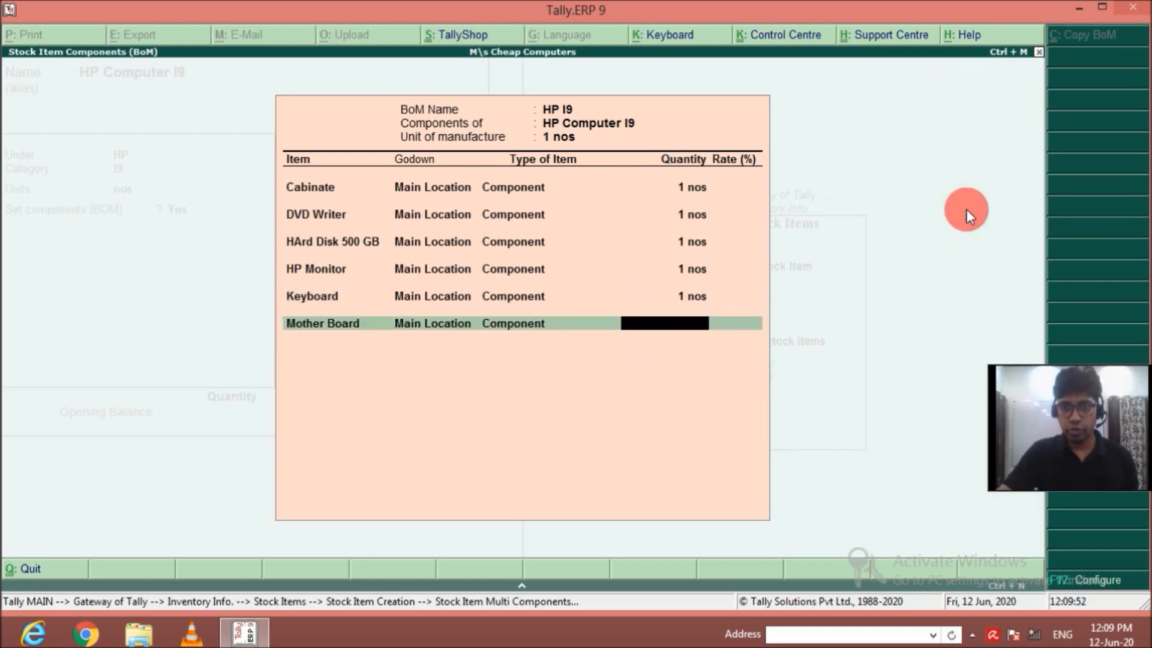
{"action": "type", "text": "1"}
{"action": "key", "text": "Return"}
Add Mouse from Main Location to the HP I9 bill of materials as a Component with quantity 1.
{"action": "key", "text": "Down"}
{"action": "key", "text": "Down"}
{"action": "key", "text": "Down"}
{"action": "key", "text": "Down"}
{"action": "key", "text": "Down"}
{"action": "key", "text": "Down"}
{"action": "key", "text": "Down"}
{"action": "key", "text": "Down"}
{"action": "key", "text": "Down"}
{"action": "key", "text": "Down"}
{"action": "key", "text": "Down"}
{"action": "key", "text": "Down"}
{"action": "key", "text": "Down"}
{"action": "key", "text": "Down"}
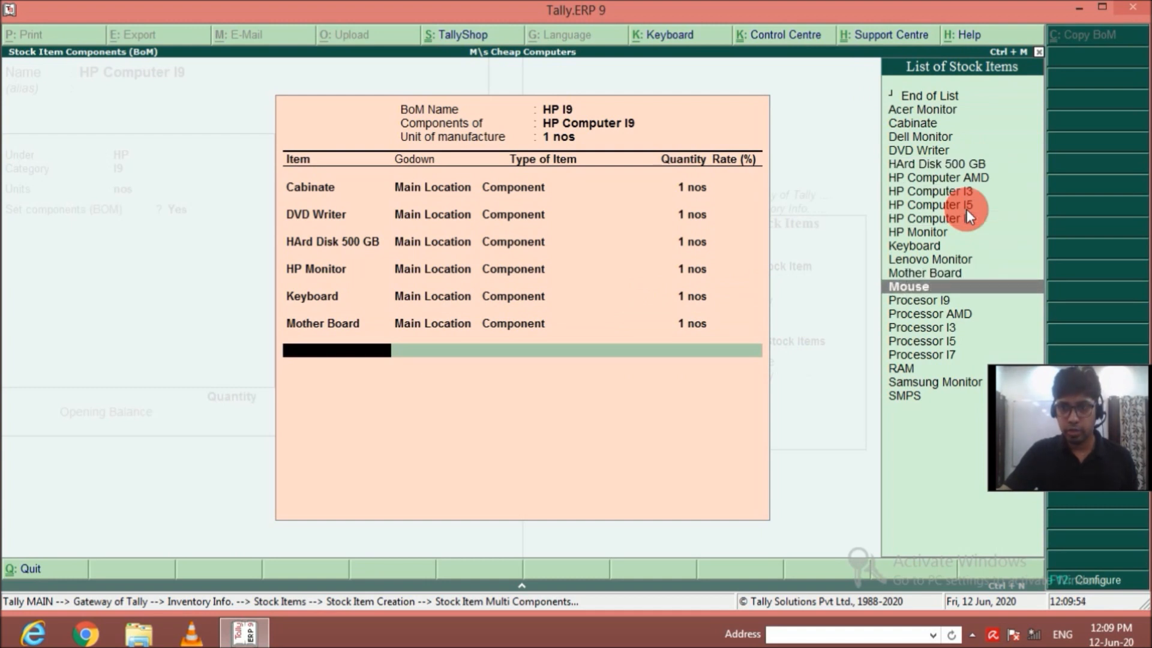
{"action": "key", "text": "Return"}
{"action": "key", "text": "Return"}
{"action": "key", "text": "Return"}
{"action": "type", "text": "1"}
{"action": "key", "text": "Return"}
Add Procesor I9 from Main Location to the HP I9 bill of materials as a Component with quantity 1.
{"action": "key", "text": "Down"}
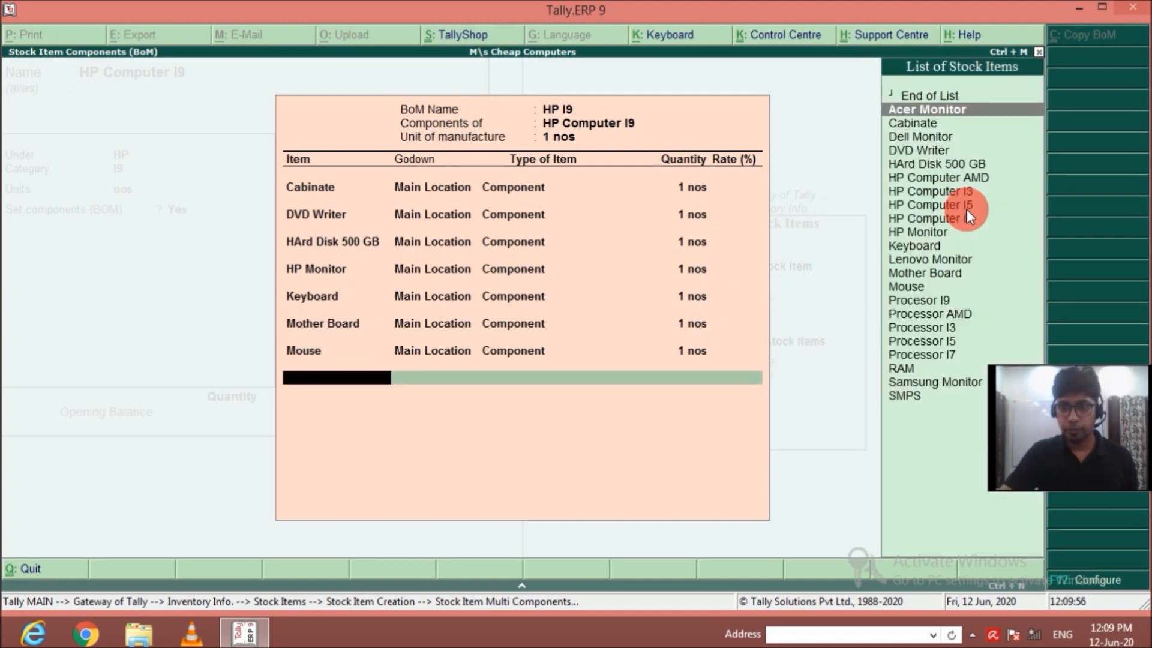
{"action": "key", "text": "Down"}
{"action": "key", "text": "Down"}
{"action": "key", "text": "Down"}
{"action": "key", "text": "Down"}
{"action": "key", "text": "Down"}
{"action": "key", "text": "Down"}
{"action": "key", "text": "Down"}
{"action": "key", "text": "Down"}
{"action": "key", "text": "Down"}
{"action": "key", "text": "Down"}
{"action": "key", "text": "Down"}
{"action": "key", "text": "Down"}
{"action": "key", "text": "Down"}
{"action": "key", "text": "Down"}
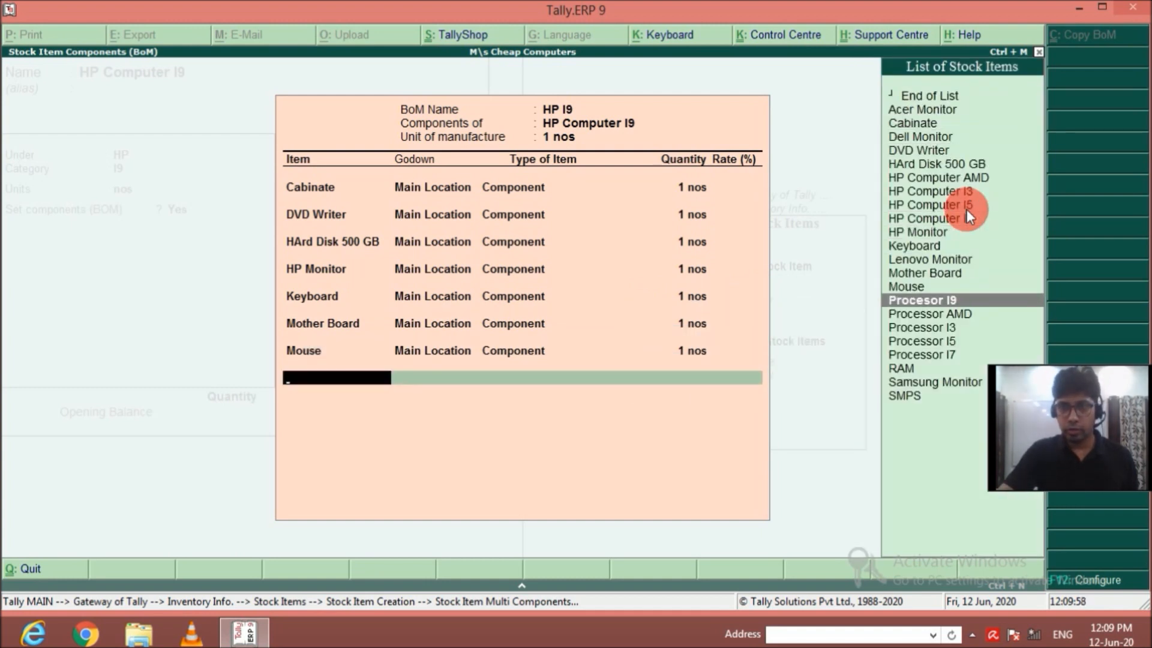
{"action": "key", "text": "Down"}
{"action": "key", "text": "Down"}
{"action": "key", "text": "Up"}
{"action": "key", "text": "Up"}
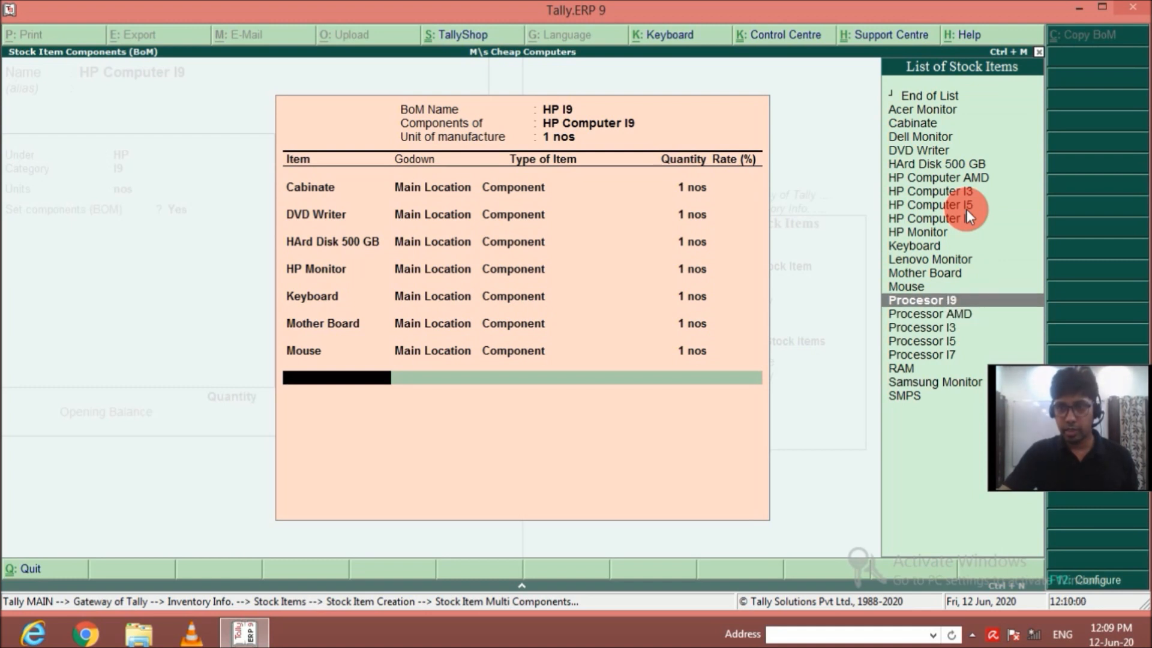
{"action": "key", "text": "Return"}
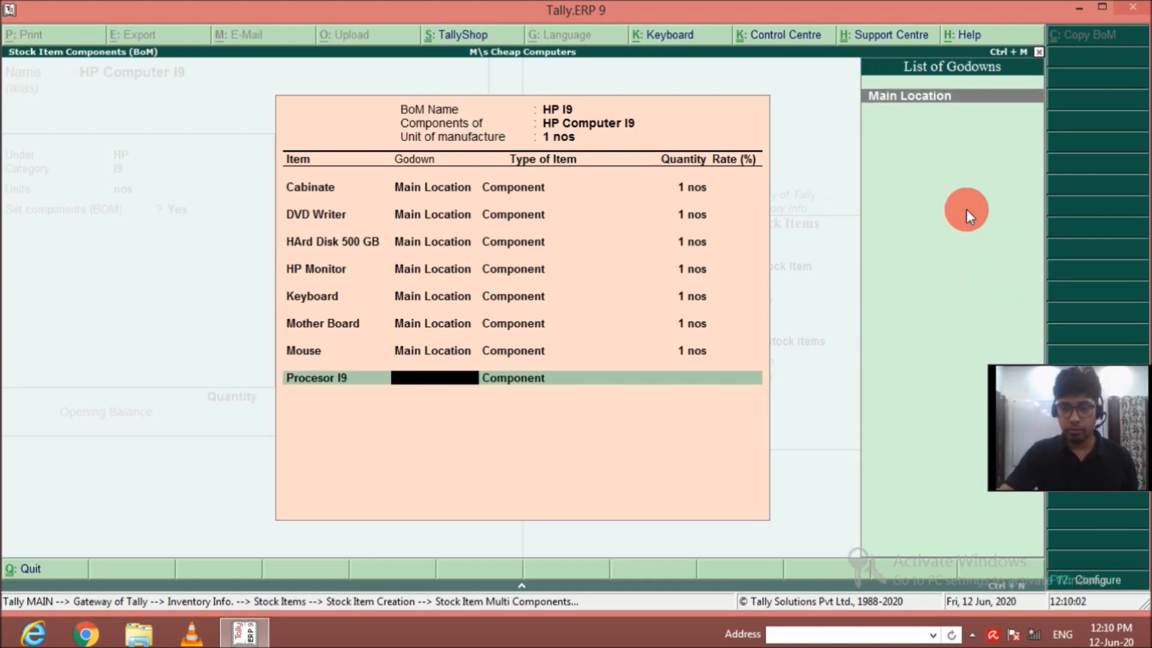
{"action": "key", "text": "Return"}
{"action": "type", "text": "1"}
{"action": "key", "text": "Return"}
Add SMPS from Main Location to the HP I9 bill of materials as a Component, leaving its quantity blank.
{"action": "key", "text": "Down"}
{"action": "key", "text": "Down"}
{"action": "key", "text": "Down"}
{"action": "key", "text": "Down"}
{"action": "key", "text": "Down"}
{"action": "key", "text": "Down"}
{"action": "key", "text": "Down"}
{"action": "key", "text": "Down"}
{"action": "key", "text": "Down"}
{"action": "key", "text": "Down"}
{"action": "key", "text": "Down"}
{"action": "key", "text": "Down"}
{"action": "key", "text": "Down"}
{"action": "key", "text": "Down"}
{"action": "key", "text": "Down"}
{"action": "key", "text": "Down"}
{"action": "key", "text": "Down"}
{"action": "key", "text": "Down"}
{"action": "key", "text": "Down"}
{"action": "key", "text": "Down"}
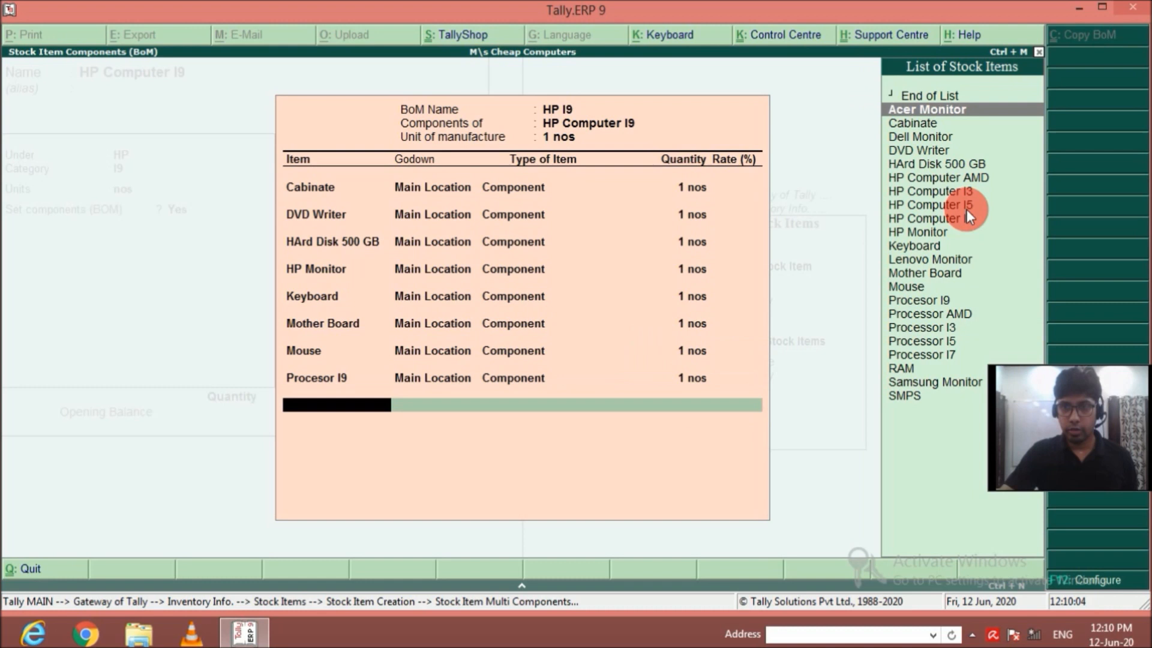
{"action": "key", "text": "Down"}
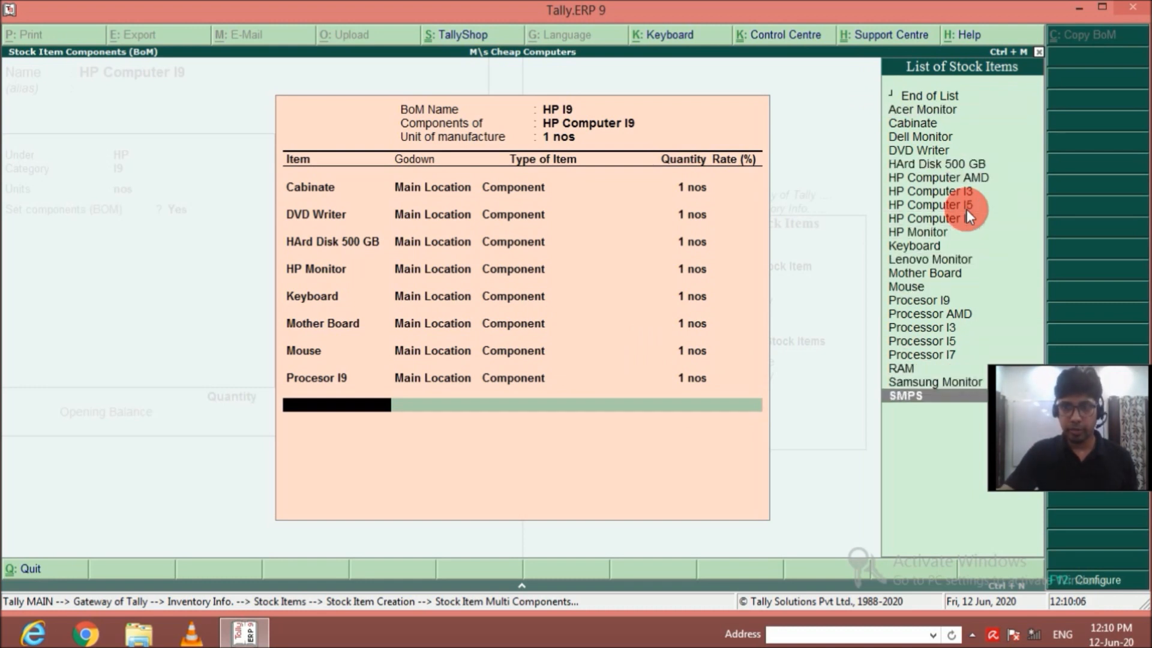
{"action": "key", "text": "Return"}
Set the SMPS quantity to 1 in the HP I9 bill of materials.
{"action": "key", "text": "Return"}
Add RAM from Main Location to the HP I9 bill of materials as a Component with quantity 1.
{"action": "key", "text": "Return"}
{"action": "key", "text": "Return"}
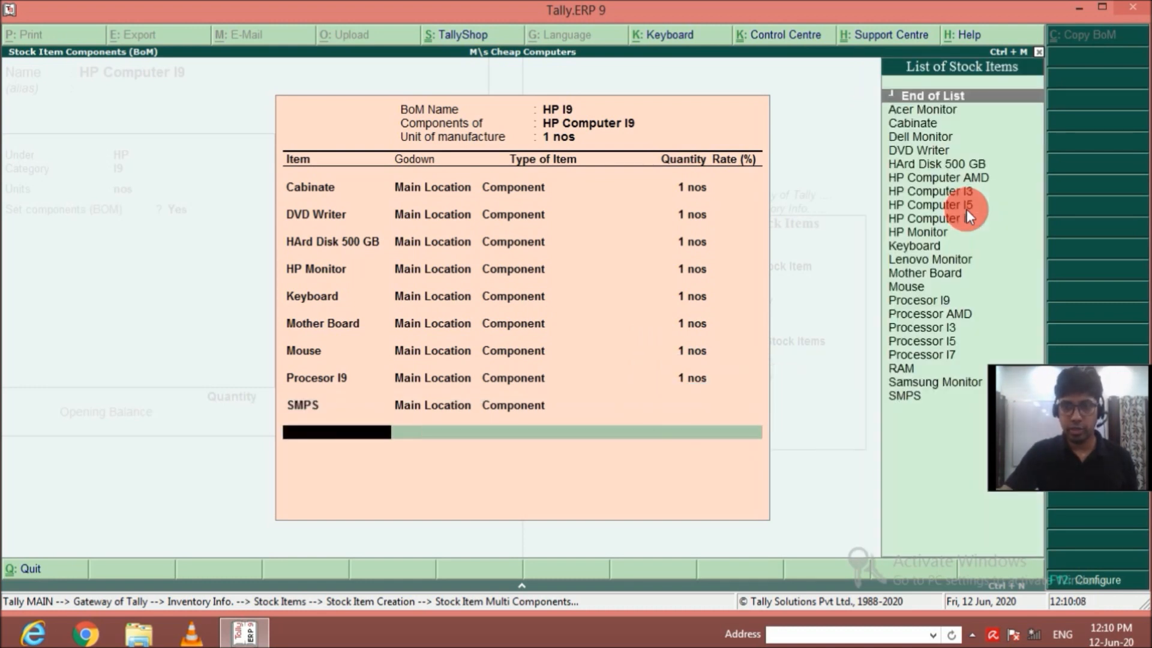
{"action": "key", "text": "BackSpace"}
{"action": "type", "text": "1"}
{"action": "key", "text": "Return"}
{"action": "key", "text": "Down"}
{"action": "type", "text": "ram"}
{"action": "key", "text": "Return"}
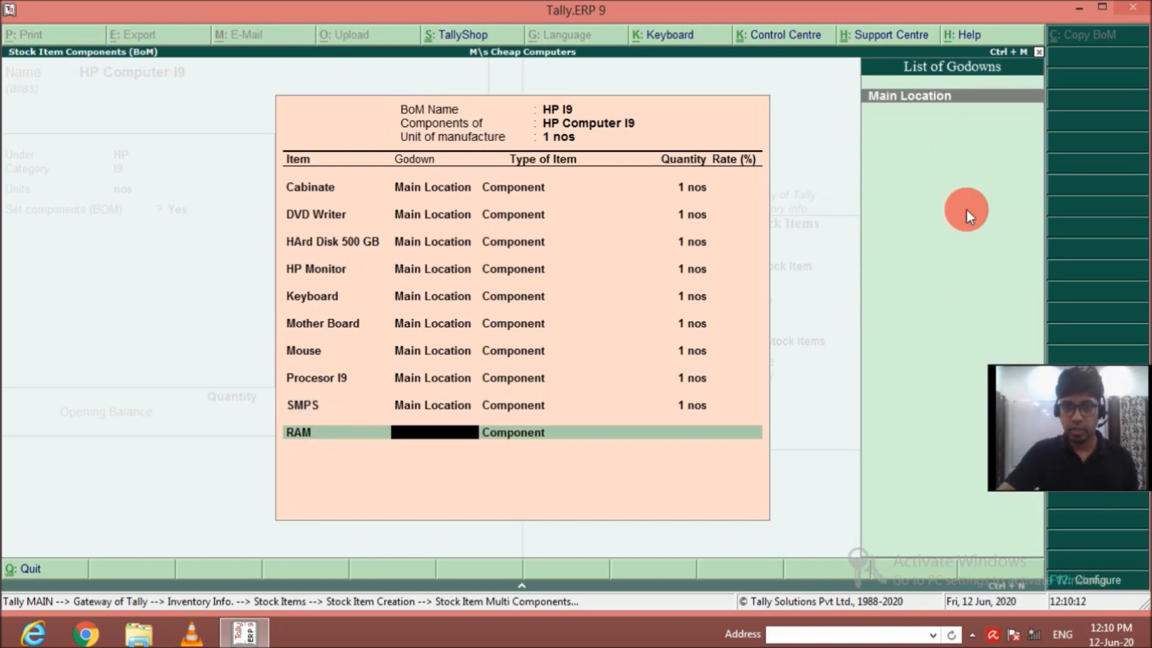
{"action": "key", "text": "Return"}
{"action": "key", "text": "Return"}
{"action": "type", "text": "1"}
{"action": "key", "text": "Return"}
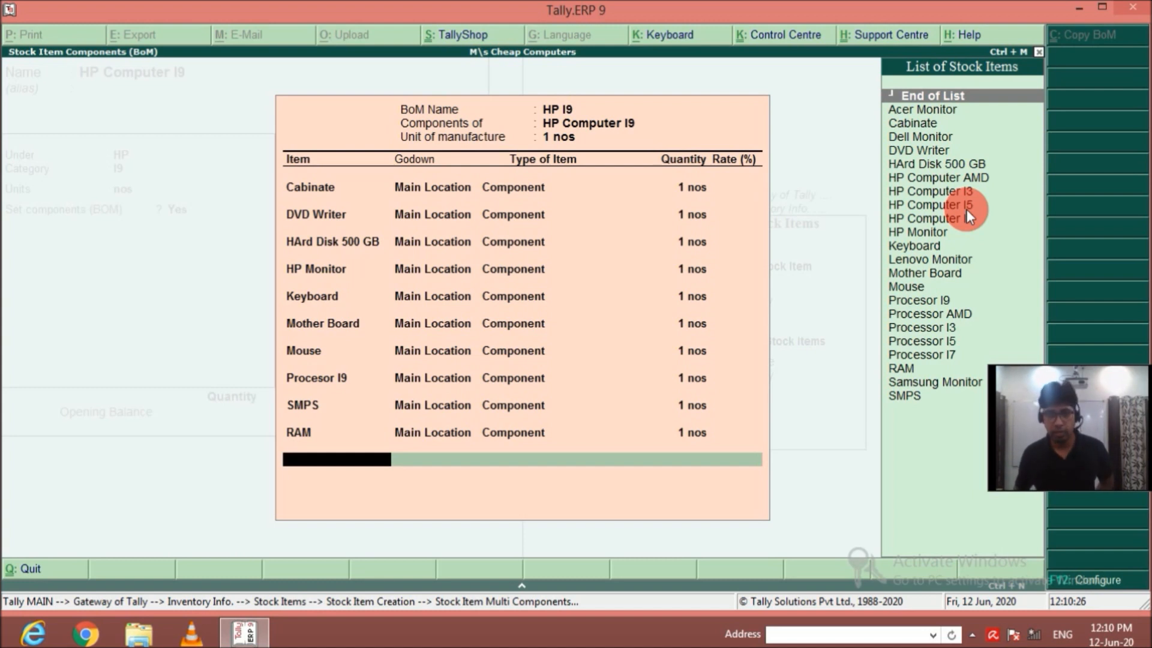
Finish the HP I9 bill of materials and save the HP Computer I9 stock item.
{"action": "key", "text": "Return"}
{"action": "key", "text": "Return"}
{"action": "key", "text": "Return"}
{"action": "key", "text": "Return"}
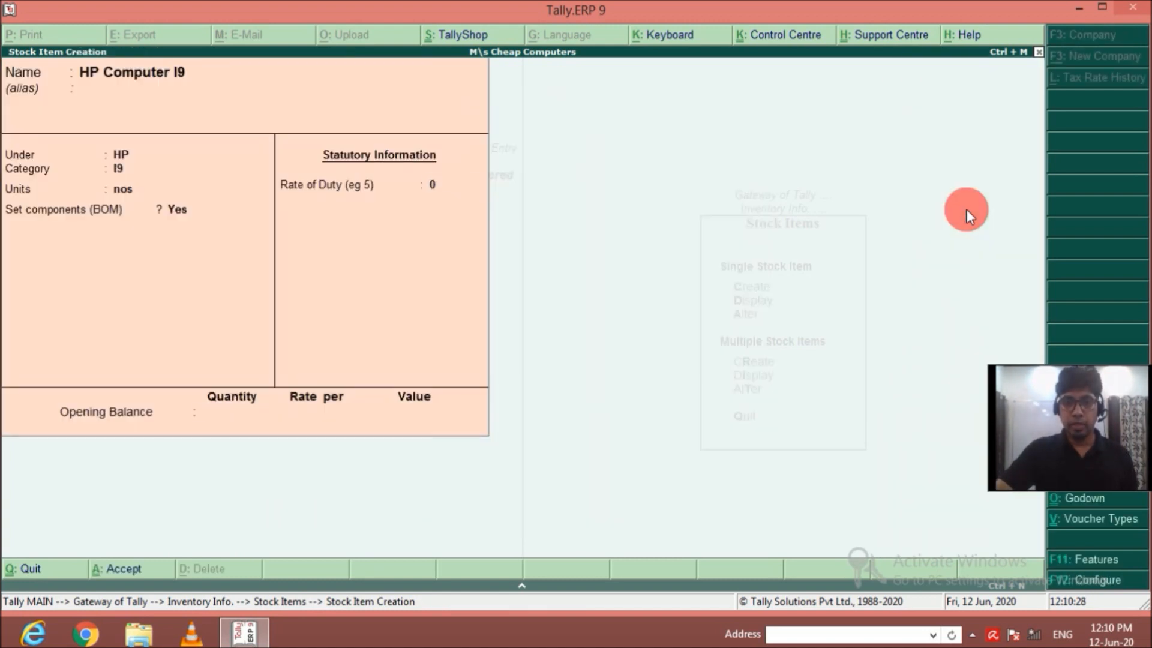
{"action": "key", "text": "Return"}
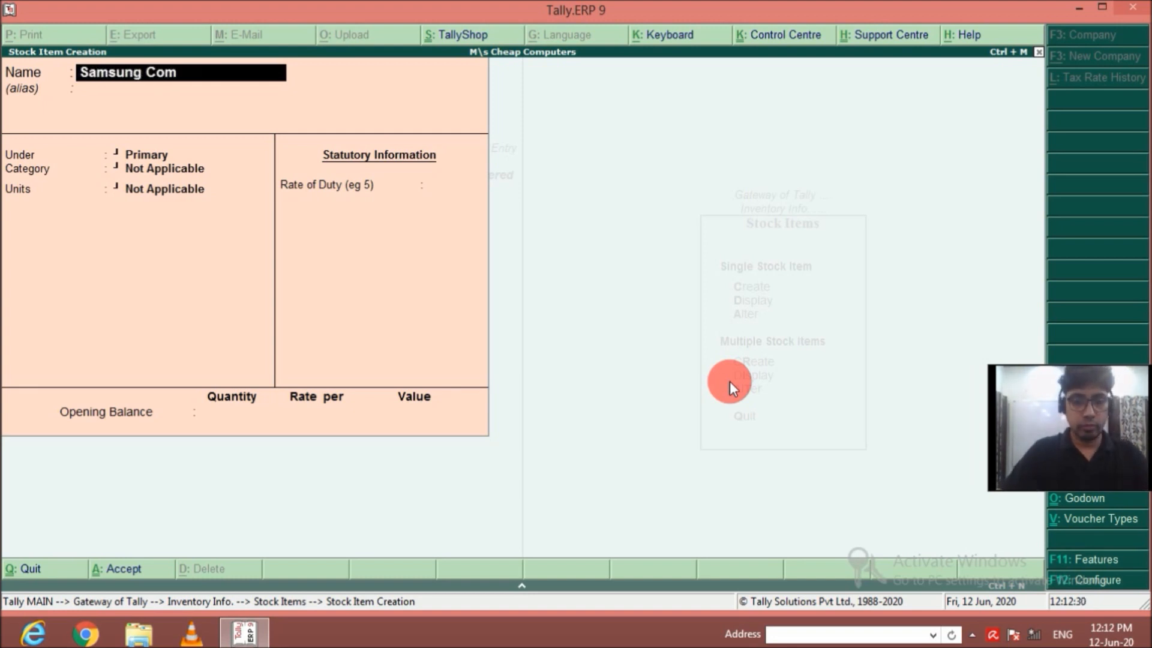
Name the new stock item Samsung Computer AMD and place it under the Samsung group.
{"action": "type", "text": "AMD"}
{"action": "key", "text": "Return"}
{"action": "key", "text": "Return"}
{"action": "key", "text": "Down"}
{"action": "key", "text": "Down"}
{"action": "key", "text": "Down"}
{"action": "key", "text": "Down"}
{"action": "key", "text": "Down"}
Assign category AMD and units nos to Samsung Computer AMD, and enable its components (BOM).
{"action": "key", "text": "Return"}
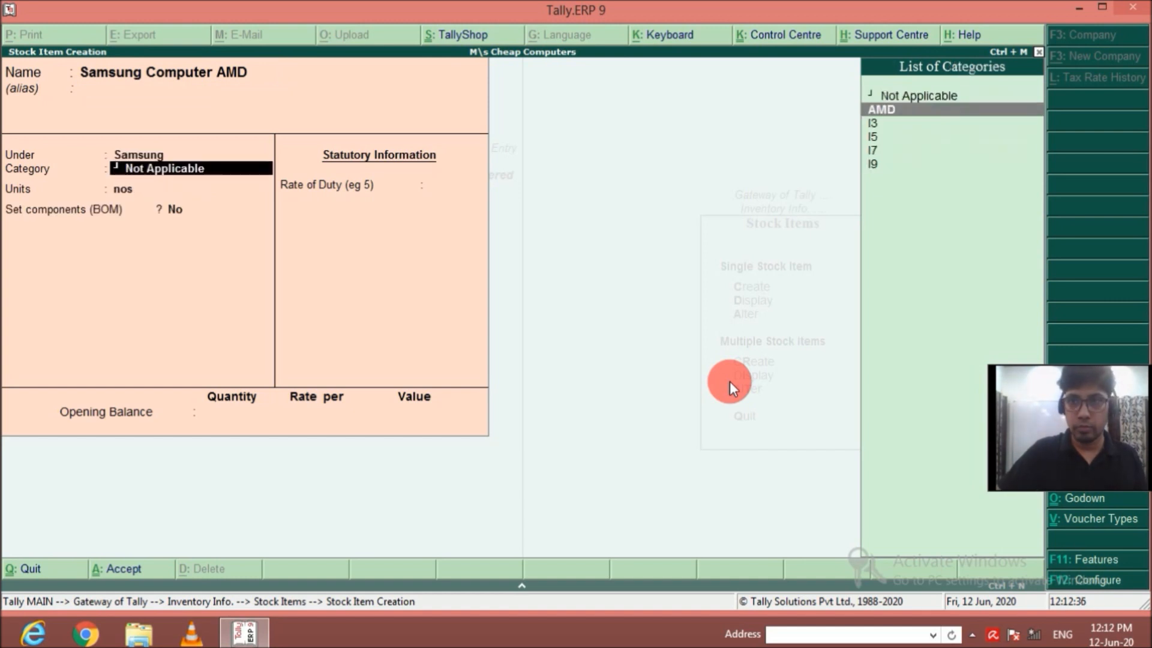
{"action": "key", "text": "Down"}
{"action": "key", "text": "Return"}
{"action": "key", "text": "Return"}
{"action": "type", "text": "y"}
{"action": "type", "text": "Sam"}
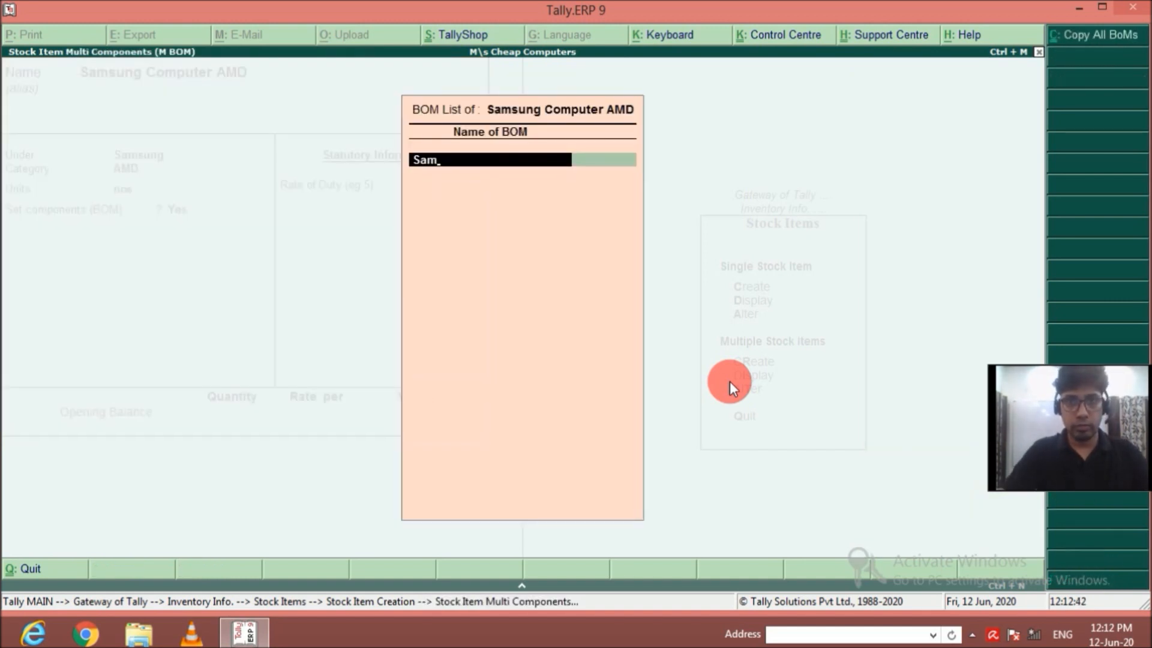
{"action": "type", "text": " AMD"}
Create a bill of materials named Sam AMD with a unit of manufacture of 1 nos.
{"action": "key", "text": "Return"}
{"action": "type", "text": "1"}
{"action": "key", "text": "Return"}
Add Cabinate from Main Location to the Sam AMD bill of materials as a Component with quantity 1.
{"action": "key", "text": "Down"}
{"action": "key", "text": "Return"}
{"action": "key", "text": "Return"}
{"action": "type", "text": "1"}
{"action": "key", "text": "Return"}
Add DVD Writer from Main Location to the Sam AMD bill of materials as a Component with quantity 1.
{"action": "key", "text": "Down"}
{"action": "key", "text": "Down"}
{"action": "key", "text": "Down"}
{"action": "key", "text": "Down"}
{"action": "key", "text": "Return"}
{"action": "key", "text": "Return"}
Add HArd Disk 500 GB from Main Location to the Sam AMD bill of materials as a Component with quantity 1.
{"action": "key", "text": "Return"}
{"action": "type", "text": "1"}
{"action": "key", "text": "Return"}
{"action": "key", "text": "Down"}
{"action": "key", "text": "Down"}
{"action": "key", "text": "Down"}
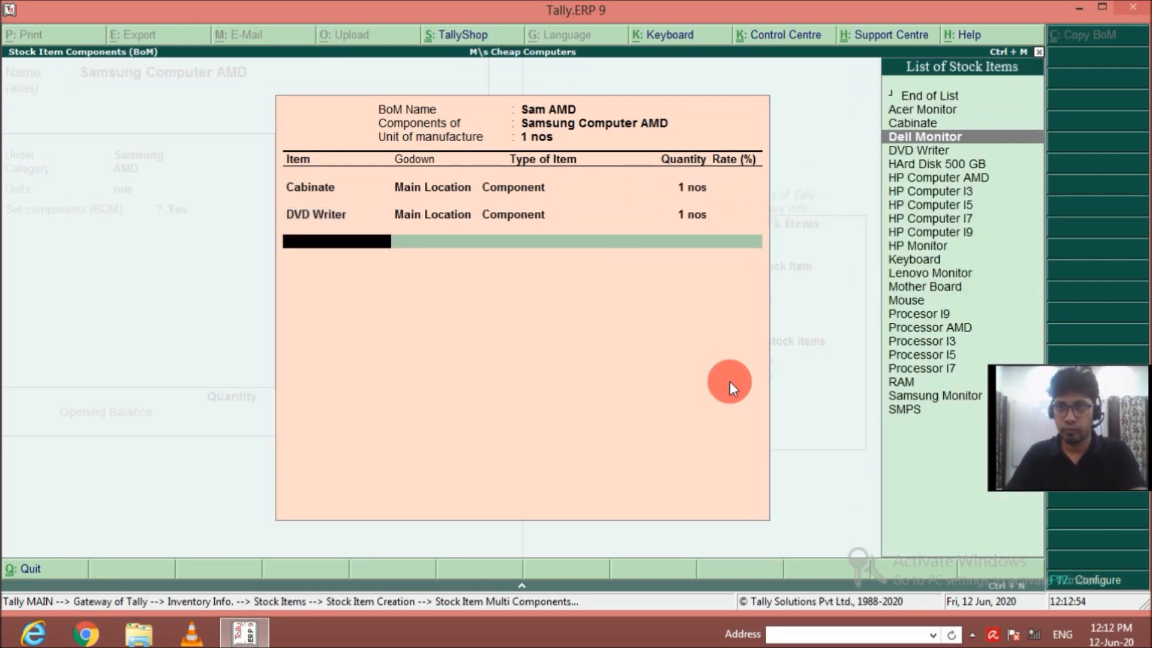
{"action": "key", "text": "Down"}
{"action": "key", "text": "Down"}
Add Keyboard from Main Location to the Sam AMD bill of materials as a Component with quantity 1.
{"action": "key", "text": "Return"}
{"action": "key", "text": "Return"}
{"action": "key", "text": "Return"}
{"action": "type", "text": "1"}
{"action": "key", "text": "Return"}
{"action": "key", "text": "Return"}
{"action": "key", "text": "Up"}
{"action": "key", "text": "Return"}
{"action": "key", "text": "Return"}
{"action": "key", "text": "Return"}
{"action": "key", "text": "Return"}
{"action": "key", "text": "Return"}
{"action": "key", "text": "Return"}
{"action": "key", "text": "Return"}
{"action": "key", "text": "Return"}
{"action": "key", "text": "Return"}
{"action": "key", "text": "Return"}
{"action": "key", "text": "Return"}
{"action": "key", "text": "Return"}
{"action": "key", "text": "Return"}
{"action": "key", "text": "Return"}
{"action": "key", "text": "Up"}
{"action": "key", "text": "Return"}
{"action": "key", "text": "Return"}
{"action": "key", "text": "Return"}
{"action": "key", "text": "Return"}
{"action": "key", "text": "Return"}
{"action": "key", "text": "Return"}
{"action": "key", "text": "Return"}
{"action": "key", "text": "Return"}
{"action": "key", "text": "Return"}
{"action": "key", "text": "Return"}
{"action": "key", "text": "Return"}
{"action": "key", "text": "Return"}
{"action": "key", "text": "Return"}
{"action": "key", "text": "Return"}
{"action": "key", "text": "Down"}
{"action": "key", "text": "Down"}
{"action": "key", "text": "Down"}
Add Mother Board from Main Location to the Sam AMD bill of materials as a Component with quantity 1.
{"action": "key", "text": "Down"}
{"action": "key", "text": "Down"}
{"action": "key", "text": "Down"}
{"action": "key", "text": "Down"}
{"action": "key", "text": "Down"}
{"action": "key", "text": "Down"}
{"action": "key", "text": "Down"}
{"action": "key", "text": "Down"}
{"action": "key", "text": "Down"}
{"action": "key", "text": "Return"}
{"action": "key", "text": "Return"}
{"action": "key", "text": "Return"}
{"action": "type", "text": "1"}
{"action": "key", "text": "Return"}
{"action": "key", "text": "Return"}
Add Mouse from Main Location to the Sam AMD bill of materials as a Component with quantity 1.
{"action": "key", "text": "Down"}
{"action": "key", "text": "Down"}
{"action": "key", "text": "Down"}
{"action": "key", "text": "Down"}
{"action": "key", "text": "Down"}
{"action": "key", "text": "Down"}
{"action": "key", "text": "Down"}
{"action": "key", "text": "Down"}
{"action": "key", "text": "Down"}
{"action": "key", "text": "Down"}
{"action": "key", "text": "Down"}
{"action": "key", "text": "Down"}
{"action": "key", "text": "Down"}
{"action": "key", "text": "Down"}
{"action": "key", "text": "Down"}
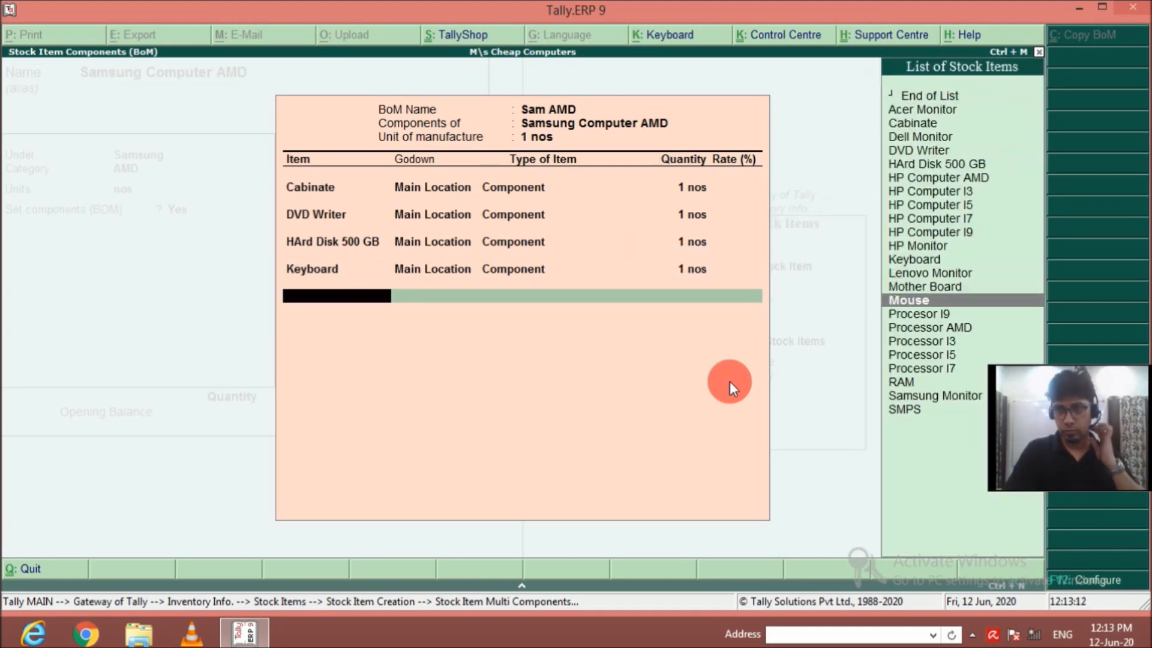
{"action": "key", "text": "Up"}
{"action": "key", "text": "Return"}
{"action": "key", "text": "Return"}
{"action": "key", "text": "Return"}
{"action": "type", "text": "1"}
{"action": "key", "text": "Return"}
Add Processor AMD from Main Location to the Sam AMD bill of materials as a Component with quantity 1.
{"action": "key", "text": "Down"}
{"action": "key", "text": "Down"}
{"action": "key", "text": "Down"}
{"action": "key", "text": "Down"}
{"action": "key", "text": "Down"}
{"action": "key", "text": "Down"}
{"action": "key", "text": "Down"}
{"action": "key", "text": "Down"}
{"action": "key", "text": "Down"}
{"action": "key", "text": "Down"}
{"action": "key", "text": "Down"}
{"action": "key", "text": "Down"}
{"action": "key", "text": "Down"}
{"action": "key", "text": "Down"}
{"action": "key", "text": "Down"}
{"action": "key", "text": "Down"}
{"action": "key", "text": "Up"}
{"action": "key", "text": "Return"}
{"action": "key", "text": "Return"}
{"action": "key", "text": "Return"}
{"action": "type", "text": "1"}
{"action": "key", "text": "Return"}
{"action": "key", "text": "Return"}
Add RAM from Main Location to the Sam AMD bill of materials as a Component with quantity 1.
{"action": "key", "text": "Down"}
{"action": "key", "text": "Down"}
{"action": "key", "text": "Down"}
{"action": "key", "text": "Down"}
{"action": "key", "text": "Down"}
{"action": "key", "text": "Down"}
{"action": "key", "text": "Down"}
{"action": "key", "text": "Down"}
{"action": "key", "text": "Down"}
{"action": "key", "text": "Down"}
{"action": "key", "text": "Down"}
{"action": "key", "text": "Down"}
{"action": "key", "text": "Down"}
{"action": "key", "text": "Down"}
{"action": "key", "text": "Down"}
{"action": "key", "text": "Return"}
{"action": "key", "text": "Return"}
{"action": "key", "text": "Return"}
{"action": "type", "text": "1"}
{"action": "key", "text": "Return"}
{"action": "key", "text": "Return"}
Add Samsung Monitor from Main Location to the Sam AMD bill of materials as a Component with quantity 1.
{"action": "key", "text": "Down"}
{"action": "key", "text": "Down"}
{"action": "key", "text": "Down"}
{"action": "key", "text": "Down"}
{"action": "key", "text": "Down"}
{"action": "key", "text": "Down"}
{"action": "key", "text": "Down"}
{"action": "key", "text": "Down"}
{"action": "key", "text": "Down"}
{"action": "key", "text": "Down"}
{"action": "key", "text": "Down"}
{"action": "key", "text": "Down"}
{"action": "key", "text": "Down"}
{"action": "key", "text": "Down"}
{"action": "key", "text": "Down"}
{"action": "key", "text": "Down"}
{"action": "key", "text": "Down"}
{"action": "key", "text": "Down"}
{"action": "key", "text": "Down"}
{"action": "key", "text": "Down"}
{"action": "key", "text": "Return"}
{"action": "key", "text": "Return"}
{"action": "key", "text": "Return"}
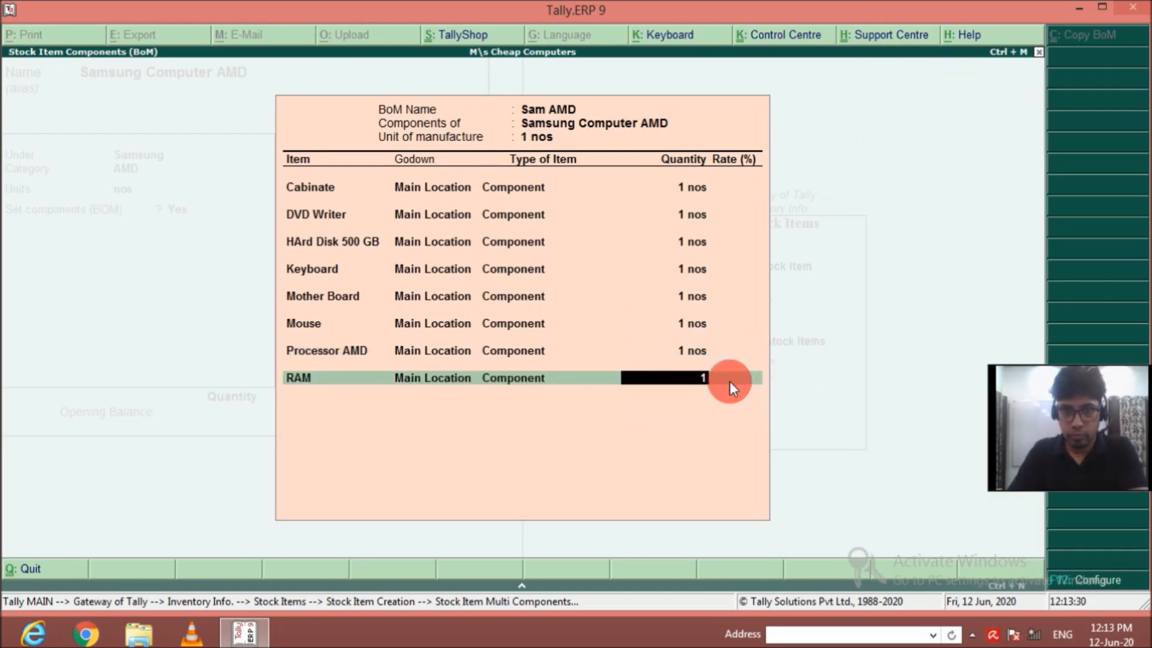
{"action": "type", "text": "1"}
{"action": "key", "text": "Return"}
{"action": "key", "text": "Return"}
Add SMPS from Main Location to the Sam AMD bill of materials as a Component with quantity 1.
{"action": "key", "text": "Down"}
{"action": "key", "text": "Down"}
{"action": "key", "text": "Down"}
{"action": "key", "text": "Down"}
{"action": "key", "text": "Down"}
{"action": "key", "text": "Down"}
{"action": "key", "text": "Down"}
{"action": "key", "text": "Down"}
{"action": "key", "text": "Down"}
{"action": "key", "text": "Down"}
{"action": "key", "text": "Down"}
{"action": "key", "text": "Down"}
{"action": "key", "text": "Down"}
{"action": "key", "text": "Down"}
{"action": "key", "text": "Down"}
{"action": "key", "text": "Down"}
{"action": "key", "text": "Down"}
{"action": "key", "text": "Down"}
{"action": "key", "text": "Down"}
{"action": "key", "text": "Down"}
{"action": "key", "text": "Down"}
{"action": "key", "text": "Return"}
{"action": "key", "text": "Return"}
{"action": "key", "text": "Return"}
{"action": "type", "text": "1"}
{"action": "key", "text": "Return"}
{"action": "key", "text": "Return"}
{"action": "key", "text": "Down"}
{"action": "key", "text": "Down"}
{"action": "key", "text": "Down"}
{"action": "key", "text": "Down"}
{"action": "key", "text": "Down"}
{"action": "key", "text": "Down"}
{"action": "key", "text": "Down"}
{"action": "key", "text": "Down"}
{"action": "key", "text": "Down"}
{"action": "key", "text": "Down"}
{"action": "key", "text": "Down"}
{"action": "key", "text": "Down"}
{"action": "key", "text": "Down"}
{"action": "key", "text": "Down"}
{"action": "key", "text": "Down"}
{"action": "key", "text": "Down"}
{"action": "key", "text": "Down"}
{"action": "key", "text": "Down"}
{"action": "key", "text": "Down"}
{"action": "key", "text": "Down"}
{"action": "key", "text": "Return"}
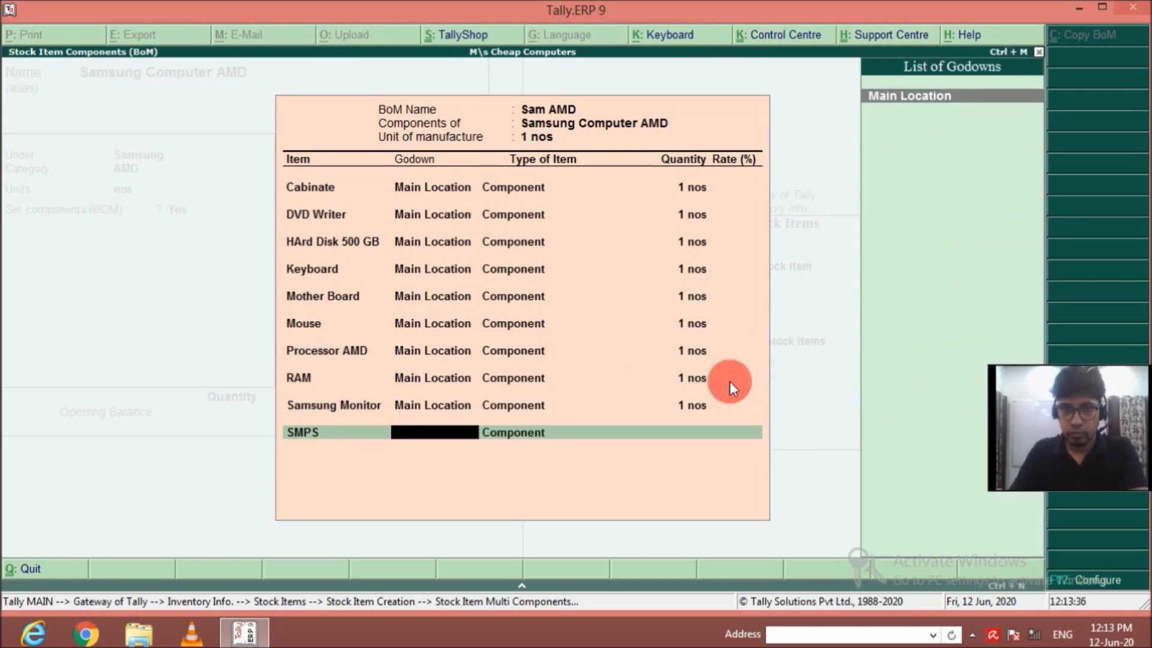
{"action": "key", "text": "Return"}
{"action": "key", "text": "Return"}
{"action": "type", "text": "1 nos"}
{"action": "key", "text": "Return"}
{"action": "key", "text": "Return"}
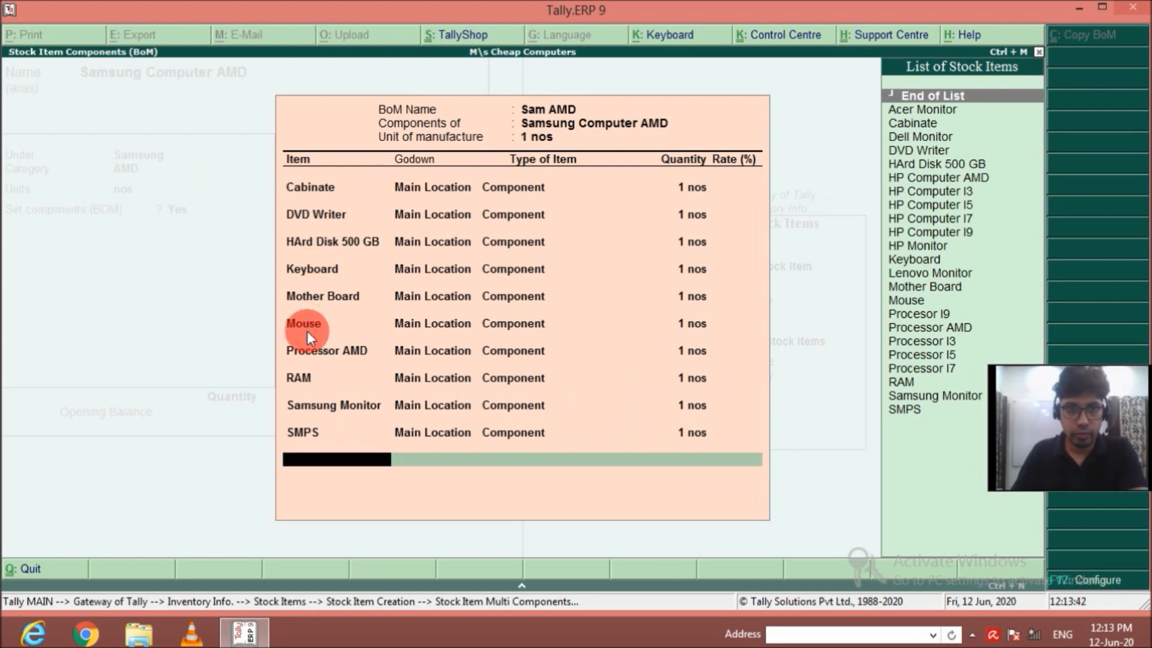
{"action": "key", "text": "Return"}
Name the new stock item SAmsung Computer I3 and place it under the Samsung group.
{"action": "key", "text": "Return"}
{"action": "key", "text": "Return"}
{"action": "key", "text": "Return"}
{"action": "type", "text": "SA"}
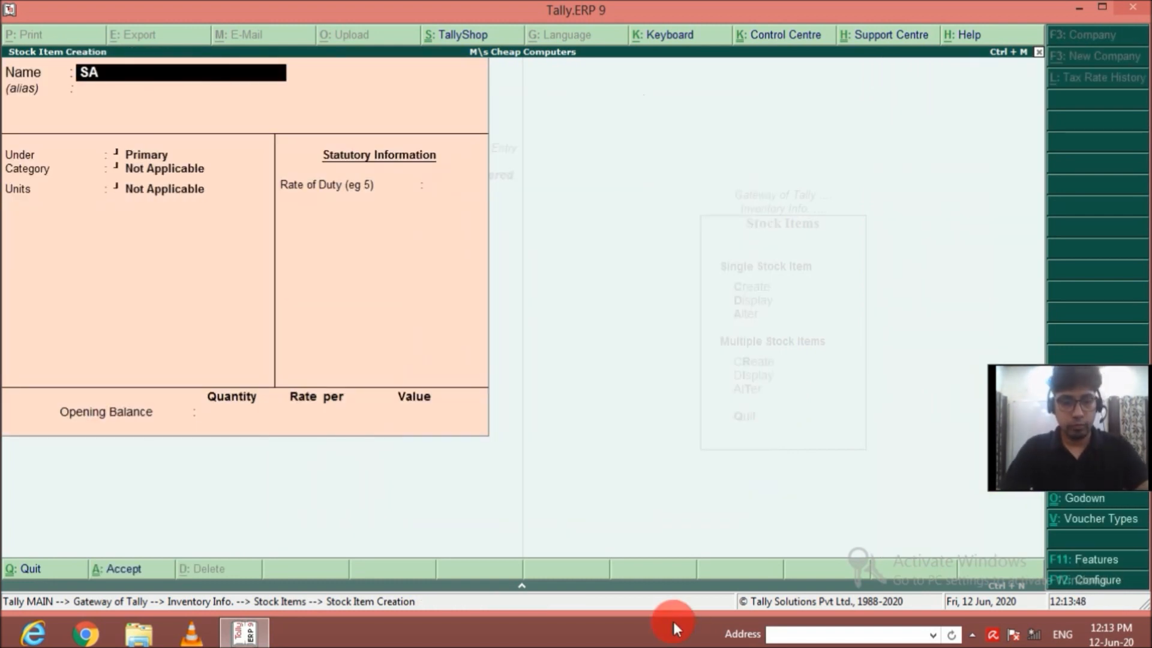
{"action": "type", "text": "msung Computer I3"}
{"action": "key", "text": "Return"}
Assign category I3 and units nos to SAmsung Computer I3, and enable its components (BOM).
{"action": "key", "text": "Return"}
{"action": "key", "text": "Down"}
{"action": "key", "text": "Down"}
{"action": "key", "text": "Down"}
{"action": "key", "text": "Down"}
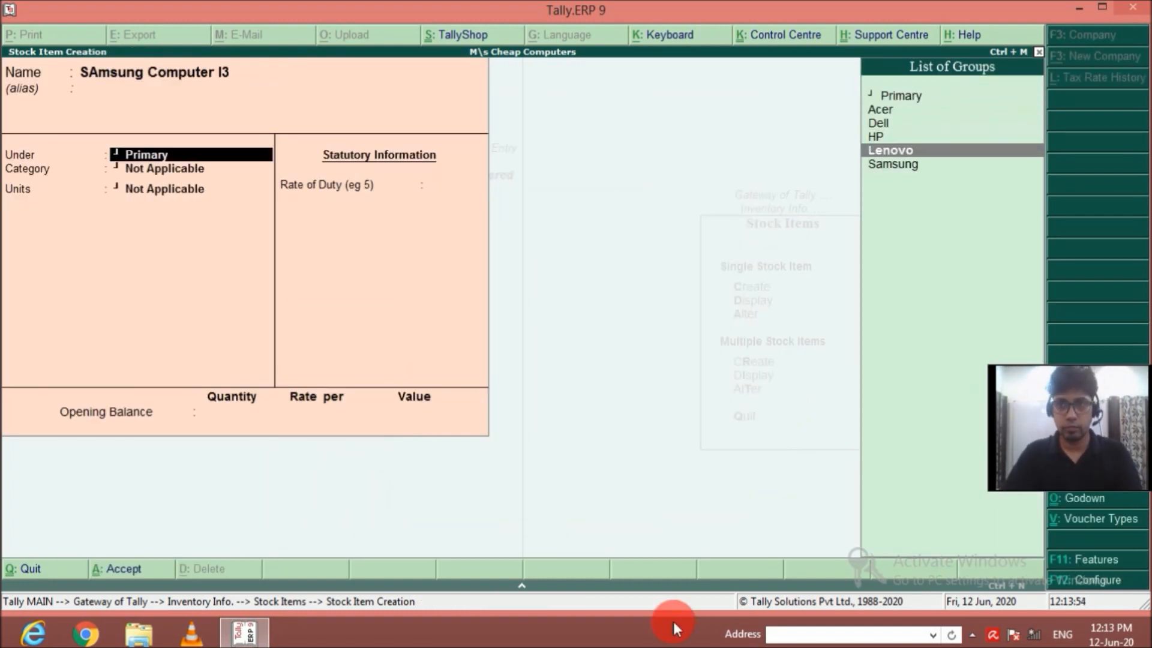
{"action": "key", "text": "Down"}
Create a bill of materials named Sam I3 with a unit of manufacture of 1 nos.
{"action": "key", "text": "Return"}
{"action": "key", "text": "Down"}
{"action": "key", "text": "Down"}
{"action": "key", "text": "Return"}
Add Cabinate with a quantity of 1 nos as the first component of the Sam I3 bill of materials.
{"action": "key", "text": "Down"}
{"action": "key", "text": "Return"}
{"action": "type", "text": "y"}
{"action": "key", "text": "Return"}
{"action": "type", "text": "SAm i3"}
{"action": "key", "text": "Return"}
{"action": "type", "text": "1"}
{"action": "key", "text": "Return"}
Add DVD Writer from Main Location as a component of Sam I3 with a quantity of 1 nos.
{"action": "key", "text": "Down"}
{"action": "key", "text": "Down"}
{"action": "key", "text": "Return"}
Add HArd Disk 500 GB from Main Location as a component of Sam I3 with a quantity of 1 nos.
{"action": "key", "text": "Return"}
{"action": "key", "text": "Return"}
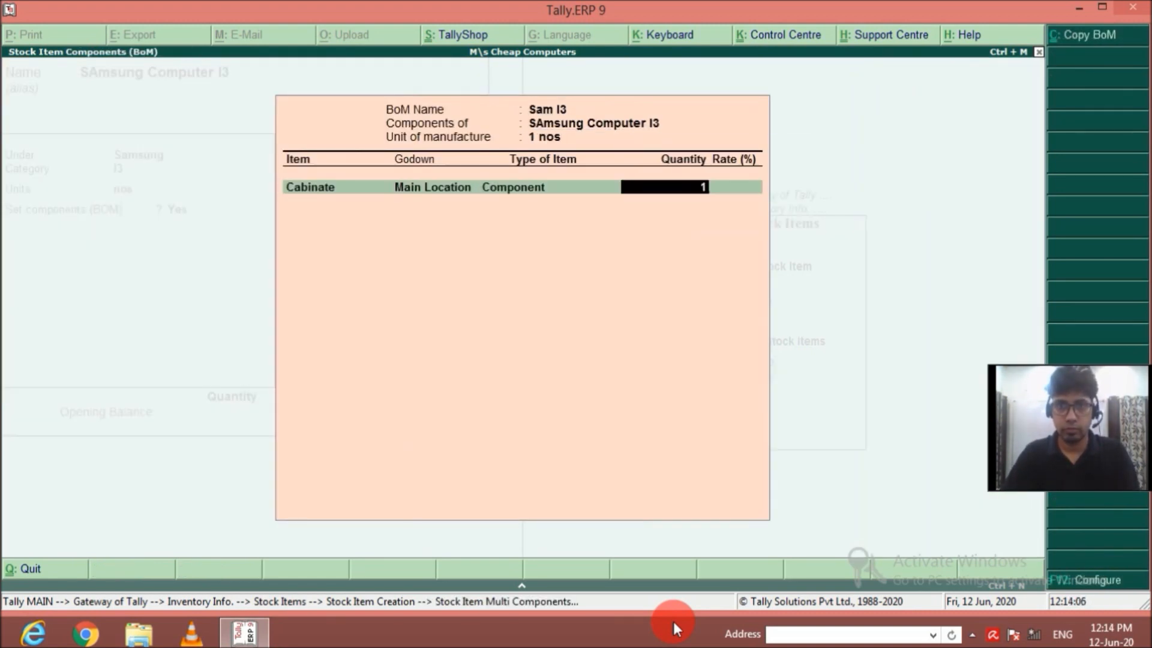
{"action": "type", "text": "1"}
{"action": "key", "text": "Return"}
{"action": "key", "text": "Down"}
{"action": "key", "text": "Down"}
{"action": "key", "text": "Down"}
{"action": "key", "text": "Down"}
{"action": "key", "text": "Return"}
{"action": "key", "text": "Return"}
{"action": "key", "text": "Return"}
{"action": "type", "text": "1"}
Add Keyboard from Main Location as a component of Sam I3 with a quantity of 1 nos.
{"action": "key", "text": "Return"}
{"action": "key", "text": "Down"}
{"action": "key", "text": "Down"}
{"action": "key", "text": "Down"}
{"action": "key", "text": "Down"}
{"action": "key", "text": "Return"}
{"action": "key", "text": "Return"}
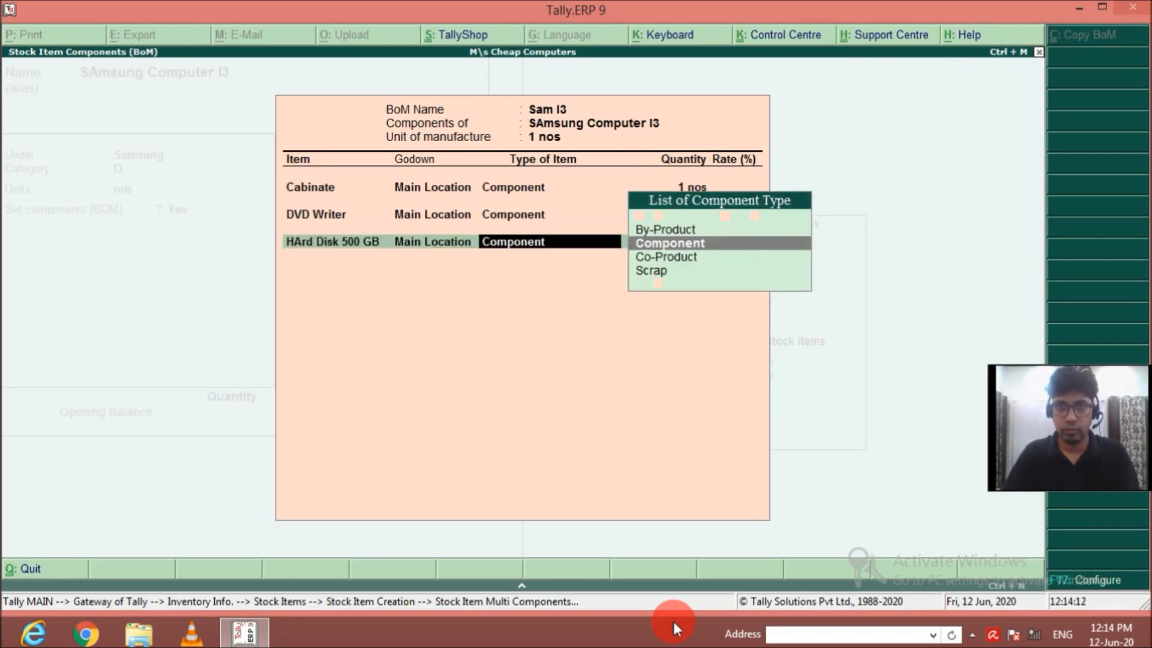
{"action": "key", "text": "Return"}
{"action": "type", "text": "1"}
{"action": "key", "text": "Return"}
{"action": "key", "text": "Down"}
{"action": "key", "text": "Down"}
{"action": "key", "text": "Down"}
{"action": "key", "text": "Down"}
{"action": "key", "text": "Down"}
{"action": "key", "text": "Down"}
{"action": "key", "text": "Down"}
{"action": "key", "text": "Down"}
{"action": "key", "text": "Down"}
{"action": "key", "text": "Down"}
{"action": "key", "text": "Down"}
{"action": "key", "text": "Return"}
{"action": "key", "text": "Return"}
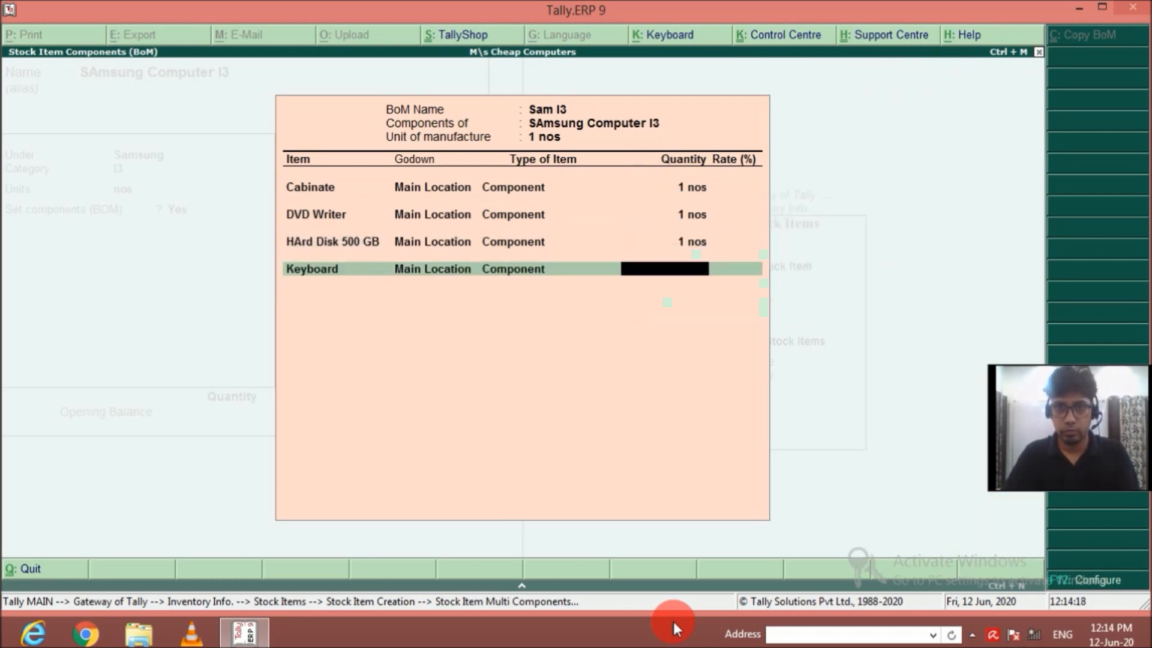
Add Mother Board from Main Location as a component of Sam I3 with a quantity of 1 nos.
{"action": "key", "text": "Return"}
{"action": "type", "text": "1"}
{"action": "key", "text": "Return"}
{"action": "key", "text": "Down"}
{"action": "key", "text": "Down"}
{"action": "key", "text": "Down"}
{"action": "key", "text": "Down"}
{"action": "key", "text": "Down"}
{"action": "key", "text": "Down"}
{"action": "key", "text": "Down"}
{"action": "key", "text": "Down"}
{"action": "key", "text": "Down"}
{"action": "key", "text": "Down"}
{"action": "key", "text": "Down"}
{"action": "key", "text": "Down"}
{"action": "key", "text": "Down"}
{"action": "key", "text": "Return"}
Reopen the Sam I3 bill of materials to continue its component list.
{"action": "key", "text": "Return"}
{"action": "key", "text": "Return"}
{"action": "type", "text": "1"}
Add Mouse from Main Location as a component of Sam I3 with a quantity of 1 nos.
{"action": "key", "text": "Return"}
{"action": "key", "text": "Up"}
{"action": "key", "text": "Up"}
{"action": "key", "text": "Return"}
{"action": "key", "text": "Up"}
{"action": "key", "text": "Return"}
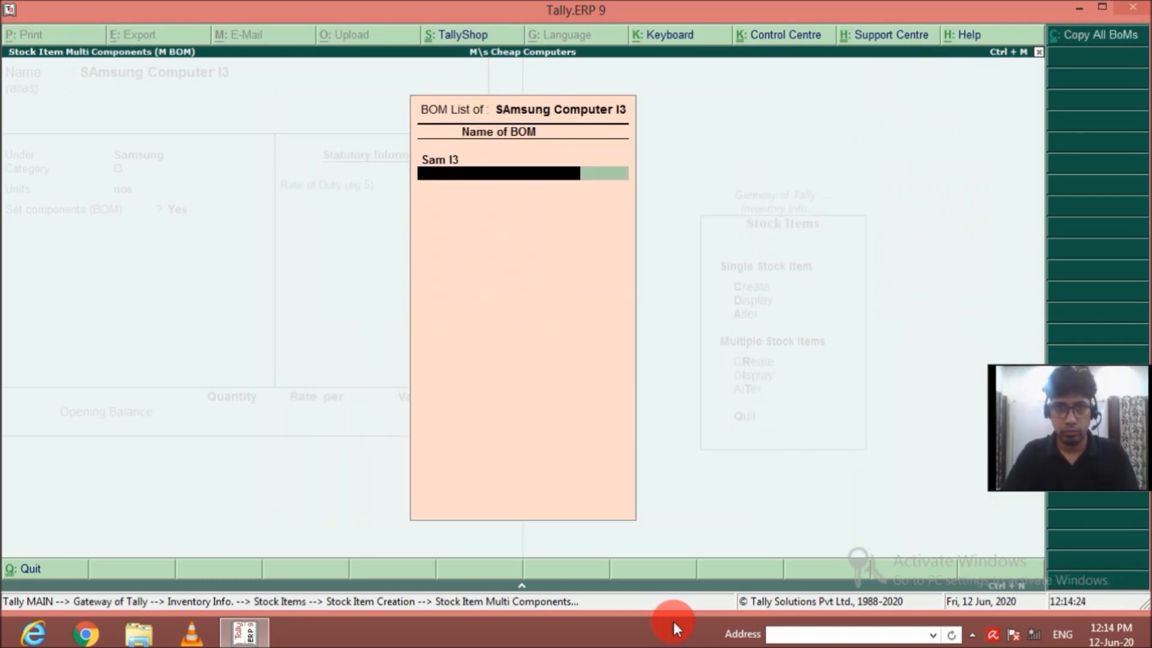
{"action": "key", "text": "Up"}
{"action": "key", "text": "Return"}
{"action": "key", "text": "Return"}
{"action": "key", "text": "Return"}
{"action": "key", "text": "Return"}
{"action": "key", "text": "Return"}
{"action": "key", "text": "Return"}
{"action": "key", "text": "Return"}
{"action": "key", "text": "Return"}
{"action": "key", "text": "Return"}
{"action": "key", "text": "Return"}
{"action": "key", "text": "Return"}
{"action": "key", "text": "Return"}
{"action": "key", "text": "Return"}
{"action": "key", "text": "Return"}
{"action": "key", "text": "Return"}
{"action": "key", "text": "Return"}
{"action": "key", "text": "Return"}
{"action": "key", "text": "Return"}
{"action": "key", "text": "Return"}
{"action": "key", "text": "Return"}
{"action": "key", "text": "Return"}
{"action": "key", "text": "Return"}
{"action": "key", "text": "Down"}
{"action": "key", "text": "Down"}
{"action": "key", "text": "Down"}
{"action": "key", "text": "Down"}
{"action": "key", "text": "Down"}
{"action": "key", "text": "Down"}
{"action": "key", "text": "Down"}
{"action": "key", "text": "Down"}
{"action": "key", "text": "Down"}
{"action": "key", "text": "Down"}
{"action": "key", "text": "Down"}
{"action": "key", "text": "Down"}
{"action": "key", "text": "Down"}
{"action": "key", "text": "Down"}
{"action": "key", "text": "Down"}
{"action": "key", "text": "Return"}
{"action": "key", "text": "Return"}
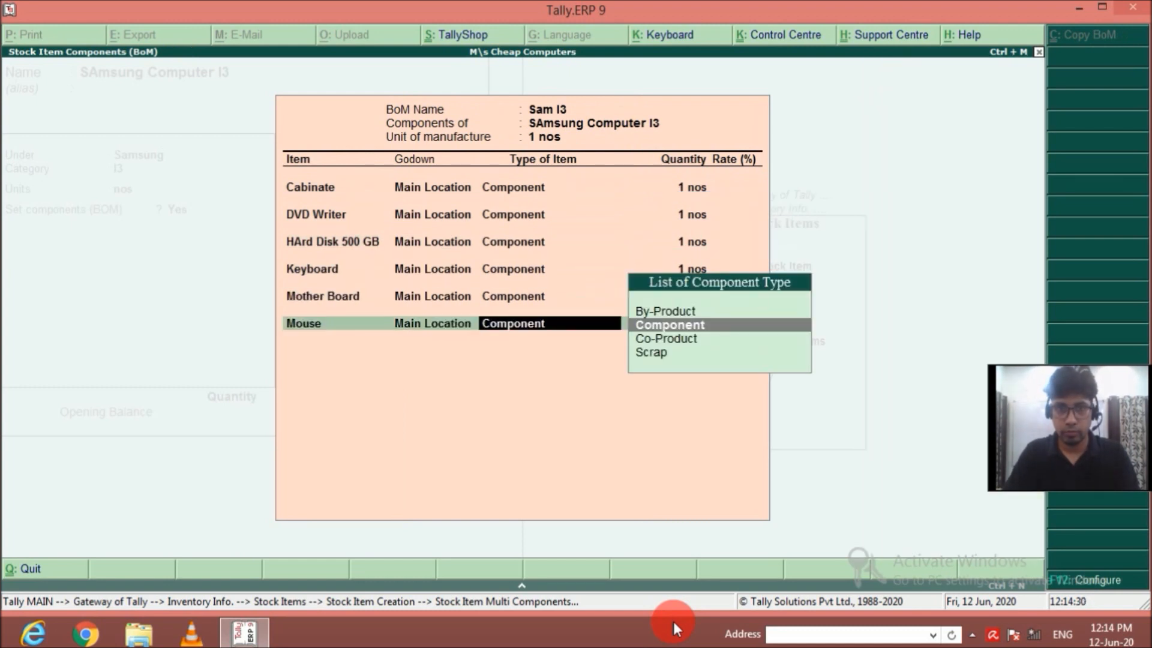
Add Processor I3 from Main Location as a component of Sam I3 with a quantity of 1 nos.
{"action": "key", "text": "Return"}
{"action": "type", "text": "1"}
{"action": "key", "text": "Return"}
{"action": "key", "text": "Up"}
Add RAM from Main Location as a component of Sam I3 with a quantity of 1 nos.
{"action": "key", "text": "Return"}
{"action": "key", "text": "Return"}
{"action": "key", "text": "Return"}
{"action": "type", "text": "1"}
{"action": "key", "text": "Return"}
{"action": "key", "text": "Down"}
{"action": "key", "text": "Down"}
{"action": "key", "text": "Down"}
{"action": "key", "text": "Down"}
{"action": "key", "text": "Down"}
{"action": "key", "text": "Down"}
{"action": "key", "text": "Down"}
{"action": "key", "text": "Down"}
{"action": "key", "text": "Down"}
Add Samsung Monitor from Main Location as a component of Sam I3 with a quantity of 1 nos.
{"action": "key", "text": "Return"}
{"action": "key", "text": "Return"}
{"action": "key", "text": "Return"}
{"action": "type", "text": "1"}
{"action": "key", "text": "Return"}
{"action": "key", "text": "Down"}
{"action": "key", "text": "Down"}
{"action": "key", "text": "Down"}
{"action": "key", "text": "Down"}
{"action": "key", "text": "Down"}
{"action": "key", "text": "Down"}
{"action": "key", "text": "Down"}
{"action": "key", "text": "Down"}
{"action": "key", "text": "Down"}
{"action": "key", "text": "Down"}
{"action": "key", "text": "Down"}
{"action": "key", "text": "Down"}
{"action": "key", "text": "Down"}
{"action": "key", "text": "Down"}
{"action": "key", "text": "Down"}
{"action": "key", "text": "Down"}
{"action": "key", "text": "Down"}
{"action": "key", "text": "Down"}
Add SMPS from Main Location as a component of Sam I3 with a quantity of 1 nos.
{"action": "key", "text": "Return"}
{"action": "key", "text": "Return"}
{"action": "key", "text": "Return"}
{"action": "type", "text": "1"}
{"action": "key", "text": "Return"}
{"action": "key", "text": "Down"}
{"action": "key", "text": "Down"}
{"action": "key", "text": "Down"}
{"action": "key", "text": "Down"}
{"action": "key", "text": "Down"}
{"action": "key", "text": "Down"}
{"action": "key", "text": "Down"}
{"action": "key", "text": "Down"}
{"action": "key", "text": "Down"}
{"action": "key", "text": "Down"}
{"action": "key", "text": "Down"}
{"action": "key", "text": "Down"}
{"action": "key", "text": "Down"}
{"action": "key", "text": "Down"}
{"action": "key", "text": "Down"}
{"action": "key", "text": "Down"}
{"action": "key", "text": "Down"}
{"action": "key", "text": "Down"}
{"action": "key", "text": "Down"}
{"action": "key", "text": "Down"}
{"action": "key", "text": "Return"}
{"action": "key", "text": "Return"}
{"action": "key", "text": "Return"}
{"action": "type", "text": "1"}
Finish the Sam I3 bill of materials and save the SAmsung Computer I3 stock item.
{"action": "key", "text": "Return"}
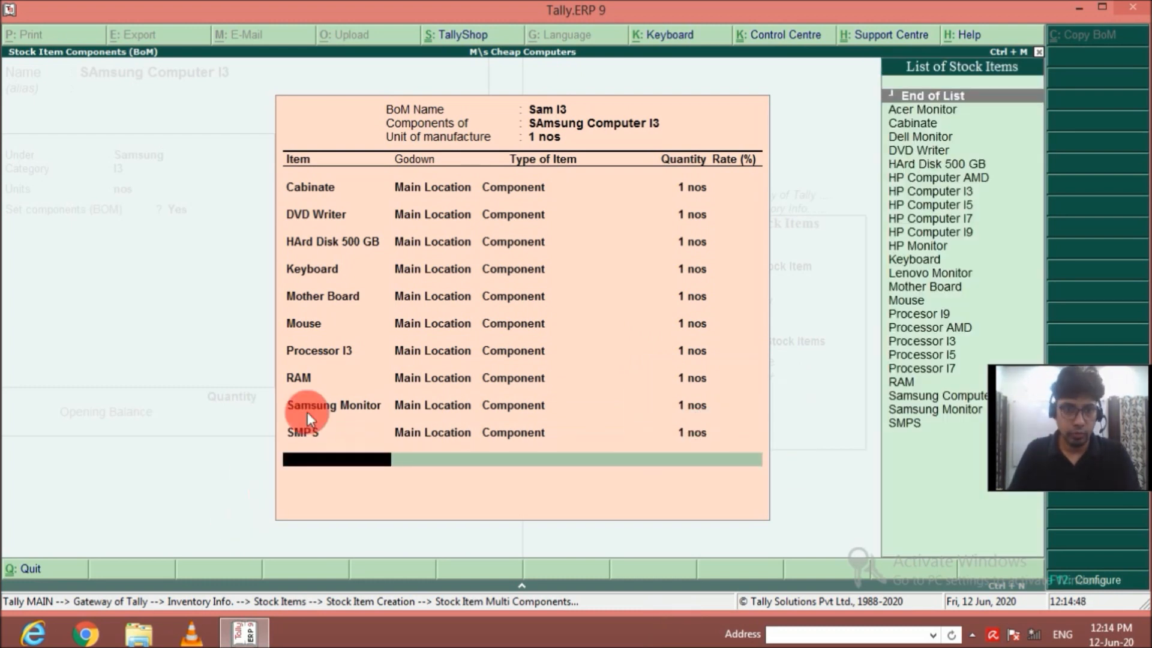
{"action": "key", "text": "Return"}
{"action": "key", "text": "Return"}
{"action": "key", "text": "Return"}
Name the new stock item SAmsung Computer I5 and leave its alias blank.
{"action": "key", "text": "Return"}
{"action": "key", "text": "Return"}
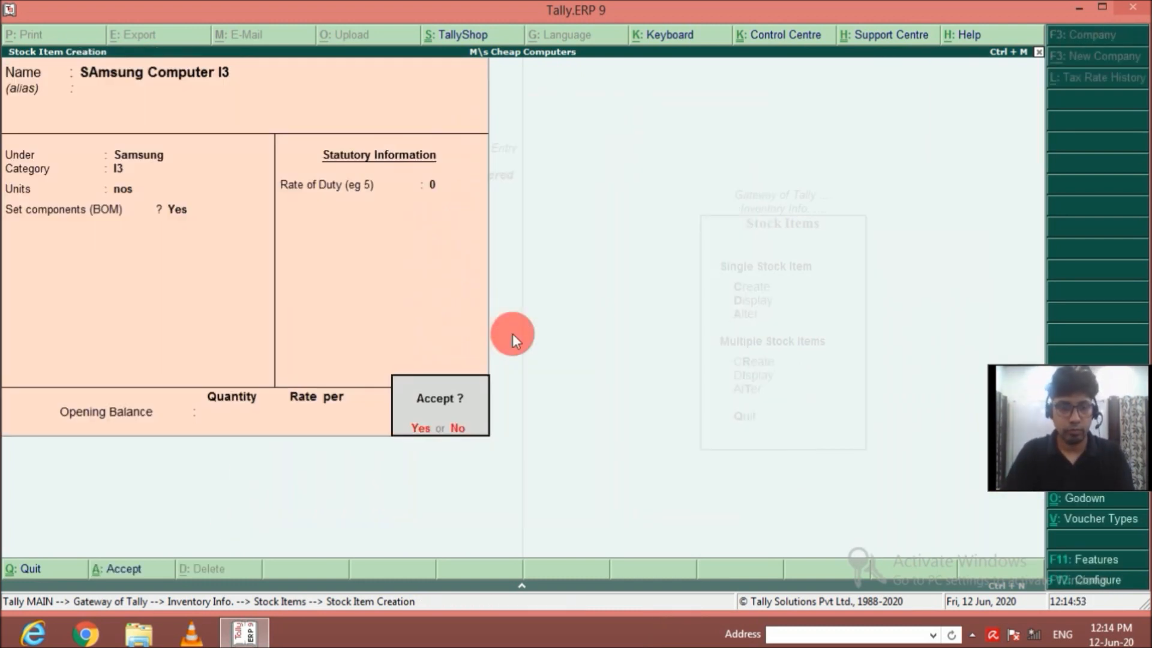
{"action": "key", "text": "Return"}
{"action": "type", "text": "SAmsun"}
{"action": "type", "text": "I7"}
Place SAmsung Computer I5 under the Samsung group with category I5 and units nos.
{"action": "key", "text": "Return"}
{"action": "key", "text": "BackSpace"}
{"action": "key", "text": "End"}
{"action": "key", "text": "BackSpace"}
{"action": "type", "text": "5"}
{"action": "key", "text": "Return"}
{"action": "key", "text": "Return"}
{"action": "key", "text": "Down"}
{"action": "key", "text": "Down"}
{"action": "key", "text": "Down"}
{"action": "key", "text": "Down"}
{"action": "key", "text": "Down"}
{"action": "key", "text": "Return"}
{"action": "key", "text": "Down"}
{"action": "key", "text": "Down"}
{"action": "key", "text": "Down"}
Enable components (BOM) for the item and create a bill of materials named Sam I5 with a unit of manufacture of 1 nos.
{"action": "key", "text": "Return"}
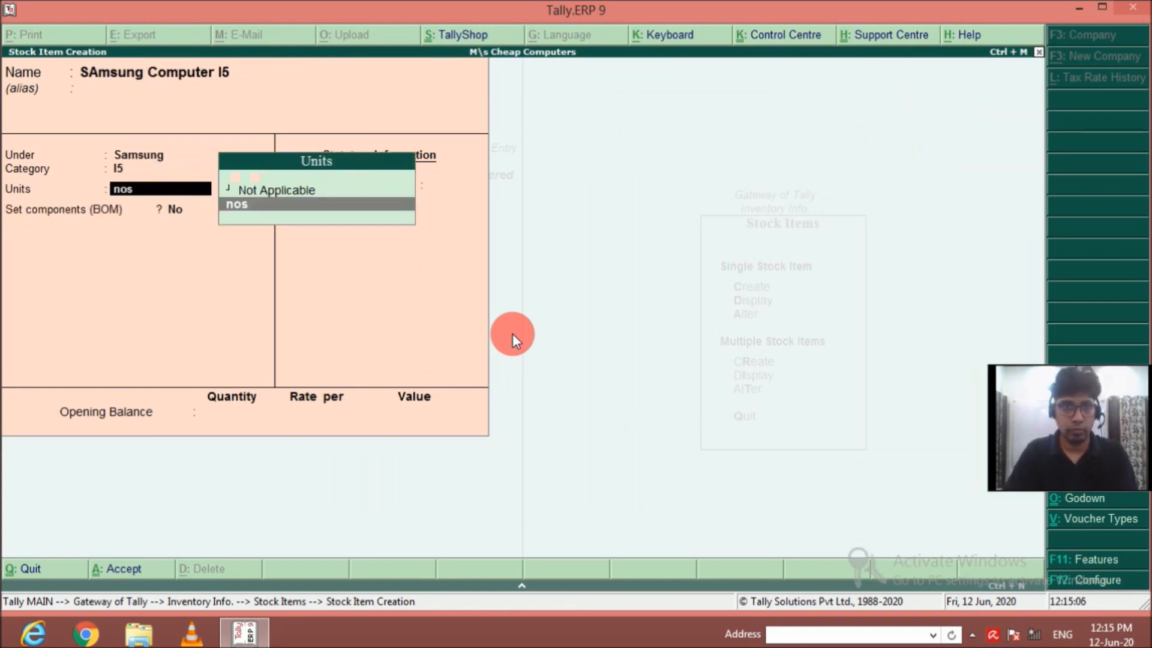
{"action": "key", "text": "Return"}
{"action": "type", "text": "ySam I5"}
Add Cabinate from Main Location as a component of Sam I5 with a quantity of 1 nos.
{"action": "key", "text": "Return"}
{"action": "type", "text": "1"}
{"action": "key", "text": "Return"}
{"action": "key", "text": "Down"}
Add DVD Writer from Main Location as a component of Sam I5 with a quantity of 1 nos.
{"action": "key", "text": "Return"}
{"action": "key", "text": "Return"}
{"action": "key", "text": "Return"}
{"action": "type", "text": "1"}
{"action": "key", "text": "Return"}
{"action": "key", "text": "Down"}
Add HArd Disk 500 GB from Main Location as a component of Sam I5 with a quantity of 1 nos.
{"action": "key", "text": "Return"}
{"action": "key", "text": "Return"}
{"action": "key", "text": "Return"}
{"action": "type", "text": "1"}
{"action": "key", "text": "Return"}
{"action": "key", "text": "Down"}
{"action": "key", "text": "Down"}
{"action": "key", "text": "Down"}
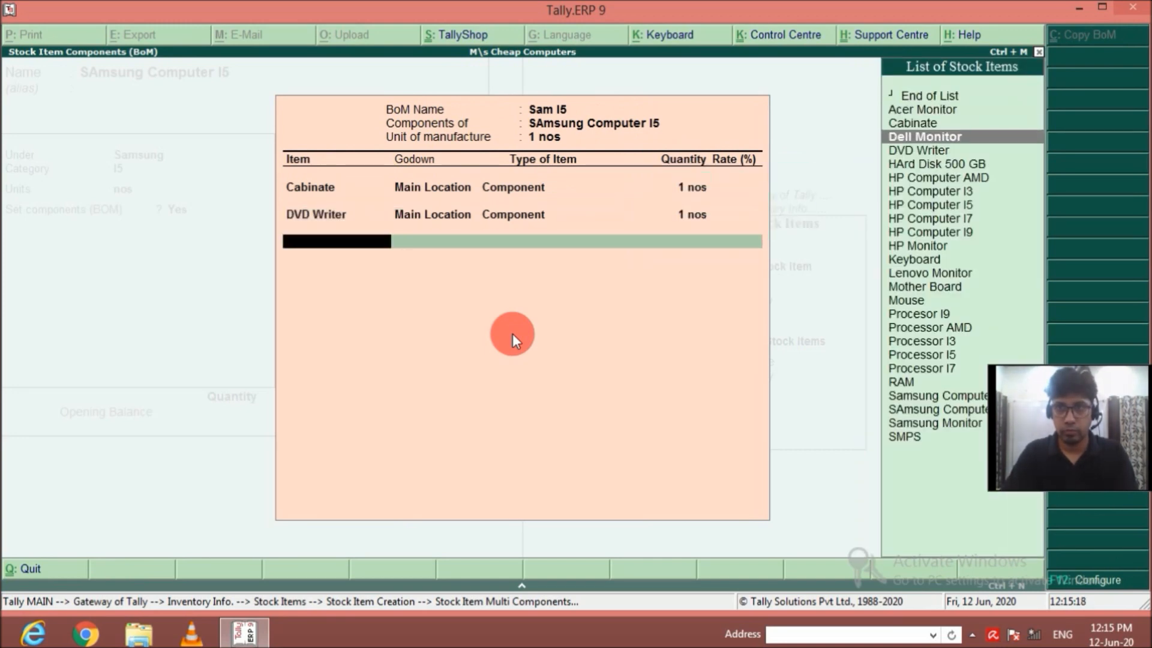
{"action": "key", "text": "Down"}
{"action": "key", "text": "Down"}
Add Keyboard from Main Location as a component of Sam I5 with a quantity of 1 nos.
{"action": "key", "text": "Return"}
{"action": "key", "text": "Return"}
{"action": "key", "text": "Return"}
{"action": "type", "text": "1"}
{"action": "key", "text": "Return"}
{"action": "key", "text": "Down"}
{"action": "key", "text": "Down"}
{"action": "key", "text": "Down"}
{"action": "key", "text": "Down"}
{"action": "key", "text": "Down"}
Add Mother Board from Main Location as a component of Sam I5 with a quantity of 1 nos.
{"action": "key", "text": "Return"}
{"action": "key", "text": "Return"}
{"action": "key", "text": "Return"}
{"action": "type", "text": "1"}
Add Mouse from Main Location as a component of Sam I5 with a quantity of 1 nos.
{"action": "key", "text": "Return"}
{"action": "key", "text": "Down"}
{"action": "key", "text": "Down"}
{"action": "key", "text": "Down"}
{"action": "key", "text": "Down"}
{"action": "key", "text": "Down"}
{"action": "key", "text": "Down"}
{"action": "key", "text": "Down"}
{"action": "key", "text": "Down"}
{"action": "key", "text": "Down"}
{"action": "key", "text": "Down"}
{"action": "key", "text": "Down"}
{"action": "key", "text": "Down"}
{"action": "key", "text": "Down"}
{"action": "key", "text": "Down"}
{"action": "key", "text": "Down"}
{"action": "key", "text": "Up"}
{"action": "key", "text": "Return"}
{"action": "key", "text": "Return"}
{"action": "key", "text": "Return"}
{"action": "type", "text": "1"}
{"action": "key", "text": "Return"}
{"action": "key", "text": "Down"}
Add Processor I5 from Main Location as a component of Sam I5 with a quantity of 1 nos.
{"action": "key", "text": "Down"}
{"action": "key", "text": "Down"}
{"action": "key", "text": "Down"}
{"action": "key", "text": "Down"}
{"action": "key", "text": "Down"}
{"action": "key", "text": "Down"}
{"action": "key", "text": "Down"}
{"action": "key", "text": "Down"}
{"action": "key", "text": "Down"}
{"action": "key", "text": "Down"}
{"action": "key", "text": "Down"}
{"action": "key", "text": "Down"}
{"action": "key", "text": "Down"}
{"action": "key", "text": "Down"}
{"action": "key", "text": "Return"}
{"action": "key", "text": "Return"}
{"action": "key", "text": "Return"}
{"action": "type", "text": "1"}
{"action": "key", "text": "Return"}
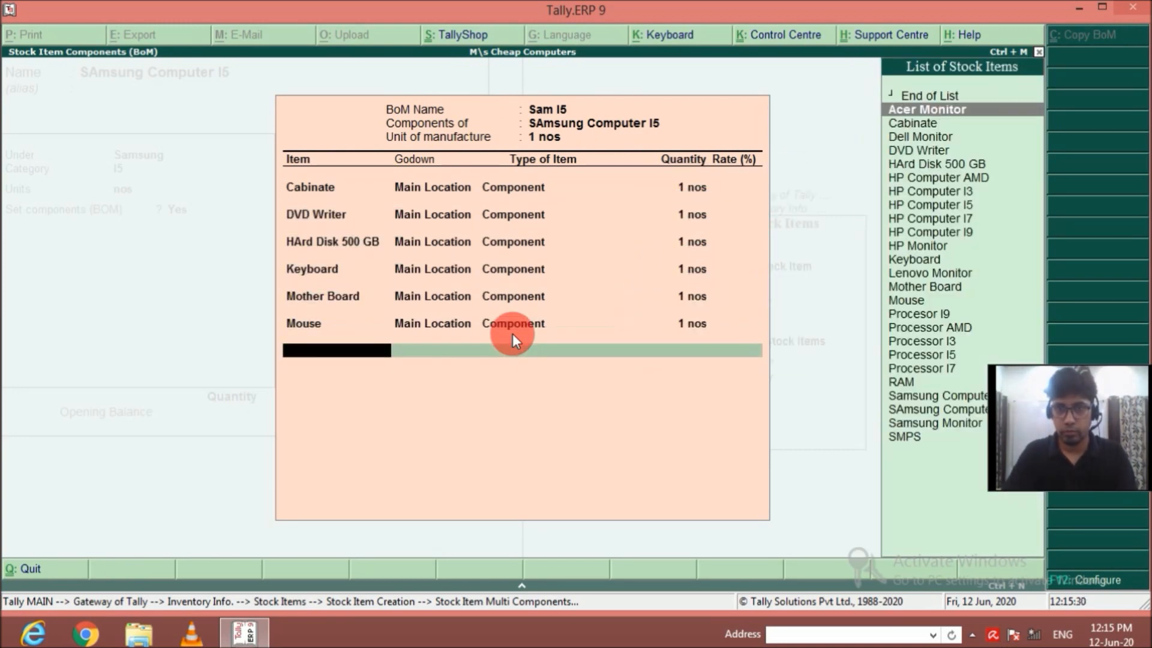
Add RAM from Main Location as a component of Sam I5 with a quantity of 1 nos.
{"action": "key", "text": "Down"}
{"action": "key", "text": "Down"}
{"action": "key", "text": "Return"}
{"action": "key", "text": "Return"}
{"action": "key", "text": "Return"}
{"action": "type", "text": "1"}
{"action": "key", "text": "Return"}
Add Samsung Monitor from Main Location as a component of Sam I5 with a quantity of 1 nos.
{"action": "key", "text": "Down"}
{"action": "key", "text": "Down"}
{"action": "key", "text": "Down"}
{"action": "key", "text": "Down"}
{"action": "key", "text": "Down"}
{"action": "key", "text": "Down"}
{"action": "key", "text": "Down"}
{"action": "key", "text": "Down"}
{"action": "key", "text": "Down"}
{"action": "key", "text": "Down"}
{"action": "key", "text": "Down"}
{"action": "key", "text": "Down"}
{"action": "key", "text": "Down"}
{"action": "key", "text": "Down"}
{"action": "key", "text": "Down"}
{"action": "key", "text": "Down"}
{"action": "key", "text": "Down"}
{"action": "key", "text": "Down"}
{"action": "key", "text": "Down"}
{"action": "key", "text": "Down"}
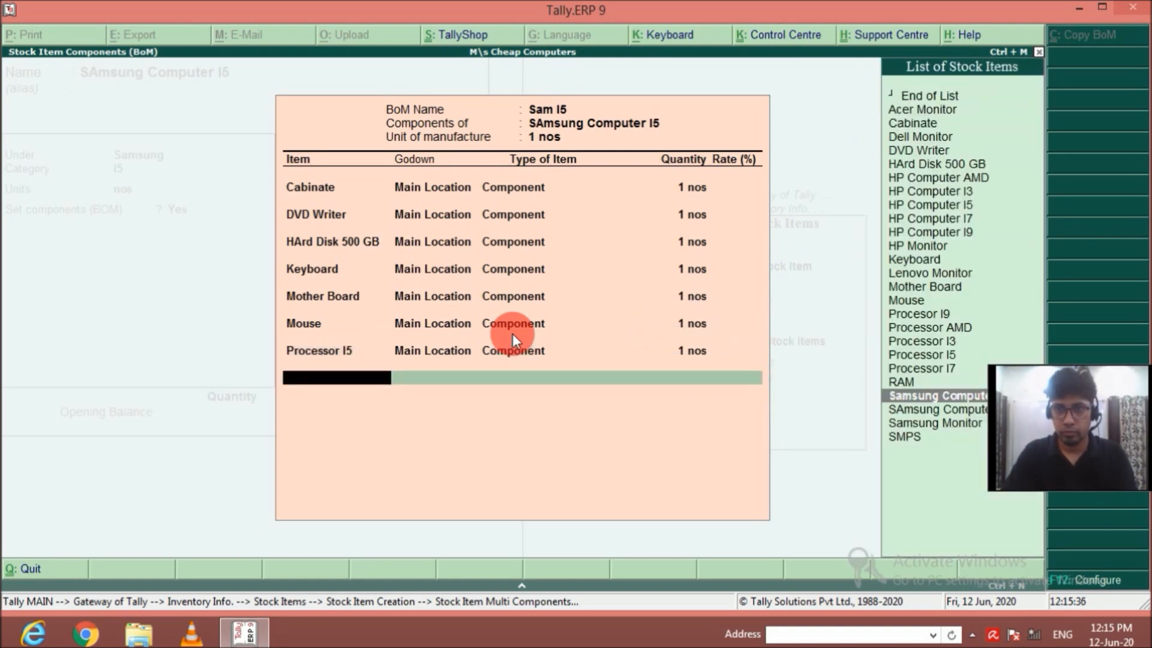
{"action": "key", "text": "Return"}
{"action": "key", "text": "Return"}
{"action": "key", "text": "Return"}
{"action": "type", "text": "1"}
{"action": "key", "text": "Return"}
Add SMPS as a component of Sam I5 with a quantity of 1 nos.
{"action": "key", "text": "Down"}
{"action": "key", "text": "Down"}
{"action": "key", "text": "Down"}
{"action": "key", "text": "Down"}
{"action": "key", "text": "Down"}
{"action": "key", "text": "Down"}
{"action": "key", "text": "Down"}
{"action": "key", "text": "Down"}
{"action": "key", "text": "Down"}
{"action": "key", "text": "Down"}
{"action": "key", "text": "Down"}
{"action": "key", "text": "Down"}
{"action": "key", "text": "Down"}
{"action": "key", "text": "Down"}
{"action": "key", "text": "Down"}
{"action": "key", "text": "Down"}
{"action": "key", "text": "Down"}
{"action": "key", "text": "Down"}
{"action": "key", "text": "Down"}
{"action": "key", "text": "Down"}
{"action": "key", "text": "Return"}
{"action": "key", "text": "Return"}
{"action": "key", "text": "Return"}
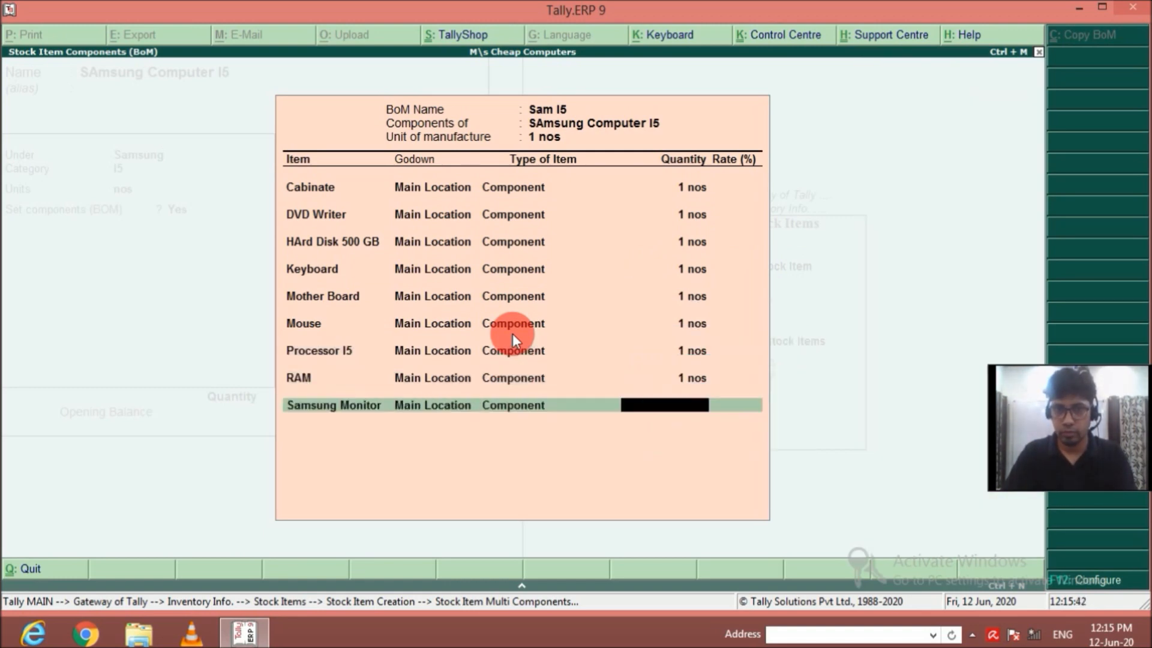
{"action": "type", "text": "1"}
{"action": "key", "text": "Return"}
{"action": "key", "text": "Down"}
{"action": "key", "text": "Down"}
{"action": "key", "text": "Down"}
{"action": "key", "text": "Down"}
{"action": "key", "text": "Down"}
{"action": "key", "text": "Down"}
{"action": "key", "text": "Down"}
{"action": "key", "text": "Return"}
{"action": "key", "text": "Return"}
{"action": "key", "text": "Return"}
{"action": "type", "text": "1"}
Finish the Sam I5 bill of materials and save the SAmsung Computer I5 stock item.
{"action": "key", "text": "Return"}
{"action": "key", "text": "Return"}
{"action": "key", "text": "Return"}
{"action": "key", "text": "Return"}
{"action": "key", "text": "Return"}
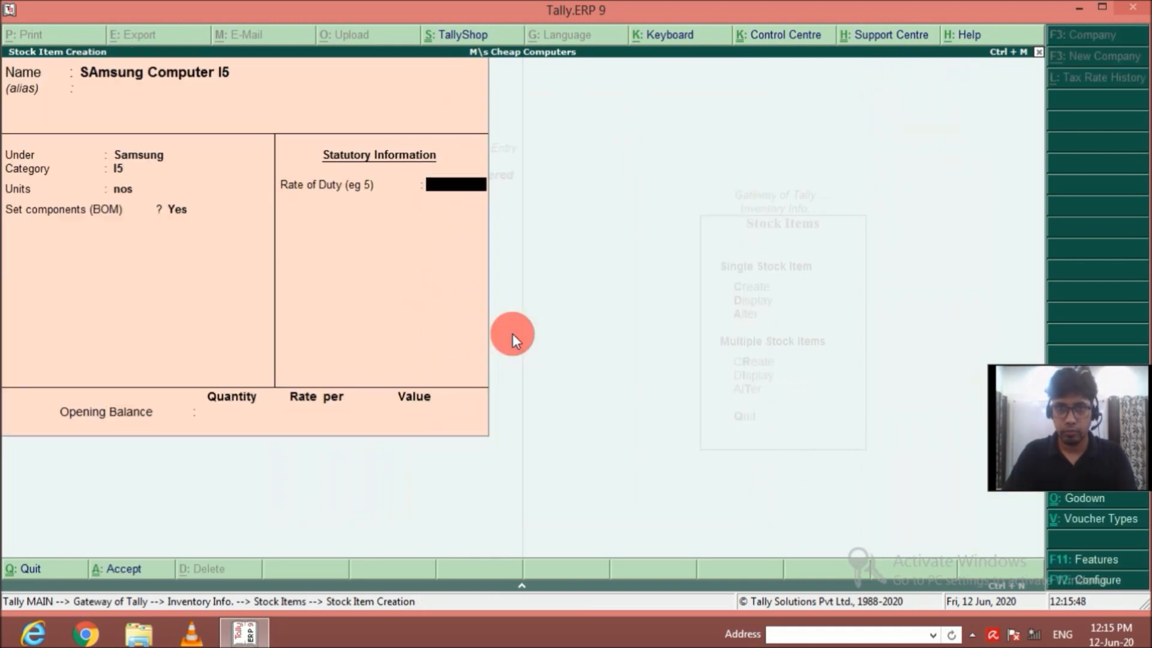
{"action": "key", "text": "Return"}
Enter a new stock item named Samsung Computer I7 under the Samsung group with category I7 and units nos.
{"action": "type", "text": "Samsung Co"}
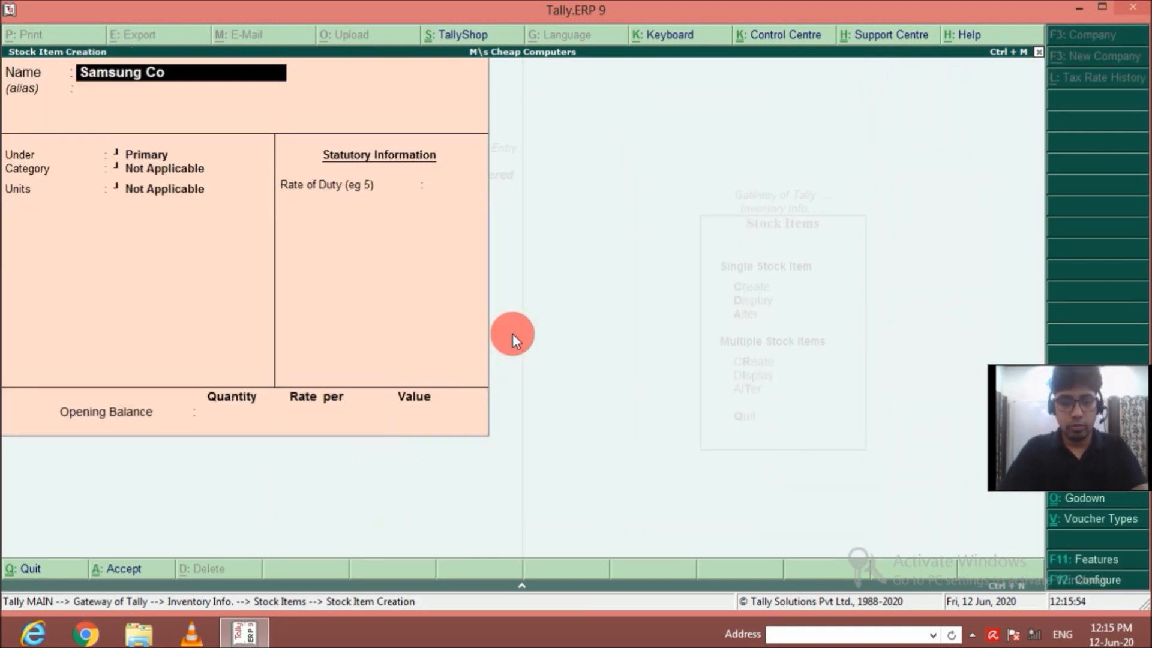
{"action": "type", "text": "mputer i"}
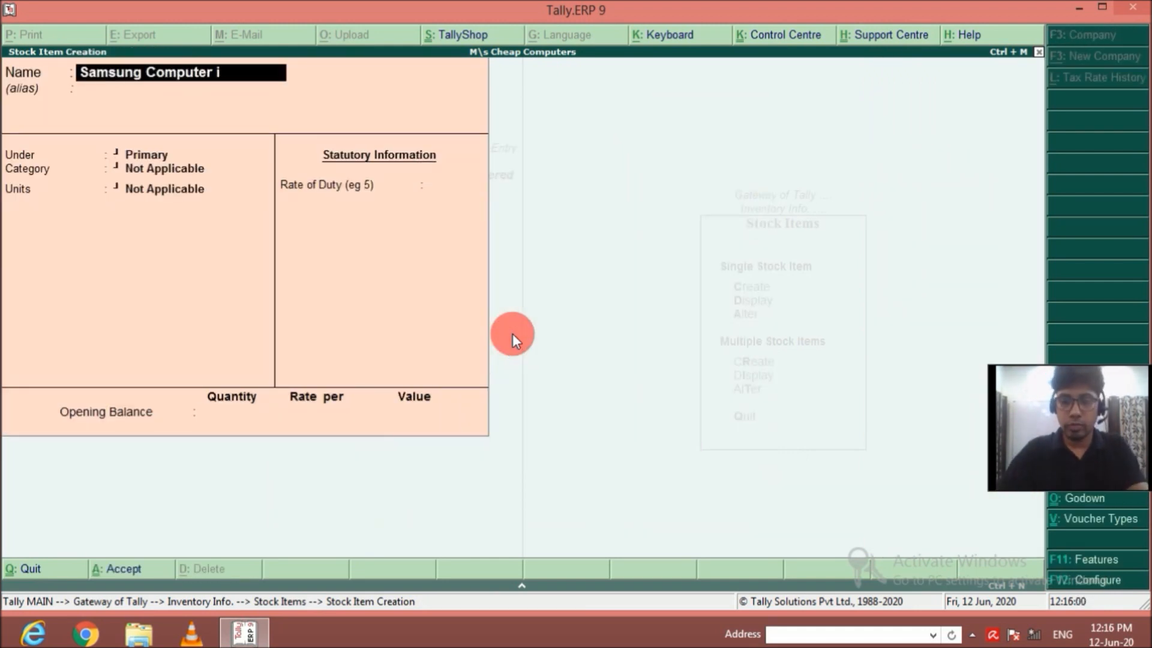
{"action": "type", "text": "7"}
{"action": "key", "text": "Return"}
{"action": "key", "text": "Return"}
{"action": "type", "text": "s"}
{"action": "key", "text": "Return"}
Enable components (BOM) for the item and create a bill of materials named Sam I7 with a unit of manufacture of 1 nos.
{"action": "key", "text": "Return"}
{"action": "key", "text": "Return"}
{"action": "type", "text": "ySm"}
{"action": "key", "text": "BackSpace"}
{"action": "type", "text": "am i7"}
Add Cabinate from Main Location as a component of Sam I7 with a quantity of 1 nos.
{"action": "key", "text": "Return"}
{"action": "type", "text": "1"}
{"action": "key", "text": "Return"}
{"action": "key", "text": "Return"}
Add DVD Writer from Main Location as a component of Sam I7 with a quantity of 1 nos.
{"action": "key", "text": "Return"}
{"action": "key", "text": "Return"}
{"action": "type", "text": "1"}
Add HArd Disk 500 GB from Main Location as a component of Sam I7 with a quantity of 1 nos.
{"action": "key", "text": "Return"}
{"action": "key", "text": "Down"}
{"action": "key", "text": "Return"}
{"action": "key", "text": "Return"}
Add Keyboard from Main Location as a component of Sam I7 with a quantity of 1 nos.
{"action": "key", "text": "Return"}
{"action": "type", "text": "1"}
{"action": "key", "text": "Return"}
{"action": "key", "text": "Down"}
{"action": "key", "text": "Down"}
Add Mother Board from Main Location to Sam I7 with Component as its type of item.
{"action": "key", "text": "Return"}
{"action": "key", "text": "Return"}
{"action": "key", "text": "Return"}
{"action": "type", "text": "1"}
Go back through the Keyboard row of Sam I7 and set the Mother Board quantity to 1 nos.
{"action": "key", "text": "Return"}
{"action": "key", "text": "Down"}
{"action": "key", "text": "Down"}
{"action": "key", "text": "Down"}
{"action": "key", "text": "Down"}
{"action": "key", "text": "Down"}
{"action": "key", "text": "Down"}
{"action": "key", "text": "Down"}
{"action": "key", "text": "Down"}
{"action": "key", "text": "Down"}
{"action": "key", "text": "Down"}
{"action": "key", "text": "Down"}
{"action": "key", "text": "Down"}
{"action": "key", "text": "Down"}
{"action": "key", "text": "Up"}
{"action": "key", "text": "Return"}
{"action": "key", "text": "Return"}
{"action": "key", "text": "Return"}
{"action": "type", "text": "1"}
{"action": "key", "text": "Return"}
{"action": "key", "text": "Down"}
{"action": "key", "text": "Down"}
{"action": "key", "text": "Down"}
{"action": "key", "text": "Down"}
{"action": "key", "text": "Down"}
{"action": "key", "text": "Down"}
{"action": "key", "text": "Down"}
{"action": "key", "text": "Down"}
{"action": "key", "text": "Down"}
{"action": "key", "text": "Down"}
{"action": "key", "text": "Down"}
{"action": "key", "text": "Down"}
{"action": "key", "text": "Down"}
{"action": "key", "text": "Down"}
{"action": "key", "text": "Return"}
{"action": "key", "text": "Return"}
{"action": "key", "text": "Return"}
{"action": "key", "text": "Return"}
{"action": "key", "text": "BackSpace"}
{"action": "key", "text": "Return"}
{"action": "key", "text": "Return"}
{"action": "key", "text": "BackSpace"}
{"action": "key", "text": "Return"}
Add Mouse from Main Location as a component of Sam I7 with a quantity of 1 nos.
{"action": "key", "text": "Return"}
{"action": "key", "text": "Return"}
{"action": "key", "text": "Return"}
{"action": "key", "text": "Return"}
{"action": "key", "text": "Return"}
{"action": "key", "text": "Return"}
{"action": "key", "text": "Return"}
{"action": "key", "text": "Return"}
{"action": "key", "text": "Return"}
{"action": "key", "text": "Return"}
{"action": "key", "text": "Return"}
{"action": "key", "text": "Return"}
{"action": "key", "text": "Return"}
{"action": "key", "text": "Return"}
{"action": "key", "text": "Return"}
{"action": "key", "text": "Return"}
{"action": "key", "text": "Return"}
{"action": "key", "text": "Return"}
{"action": "key", "text": "Return"}
{"action": "key", "text": "Return"}
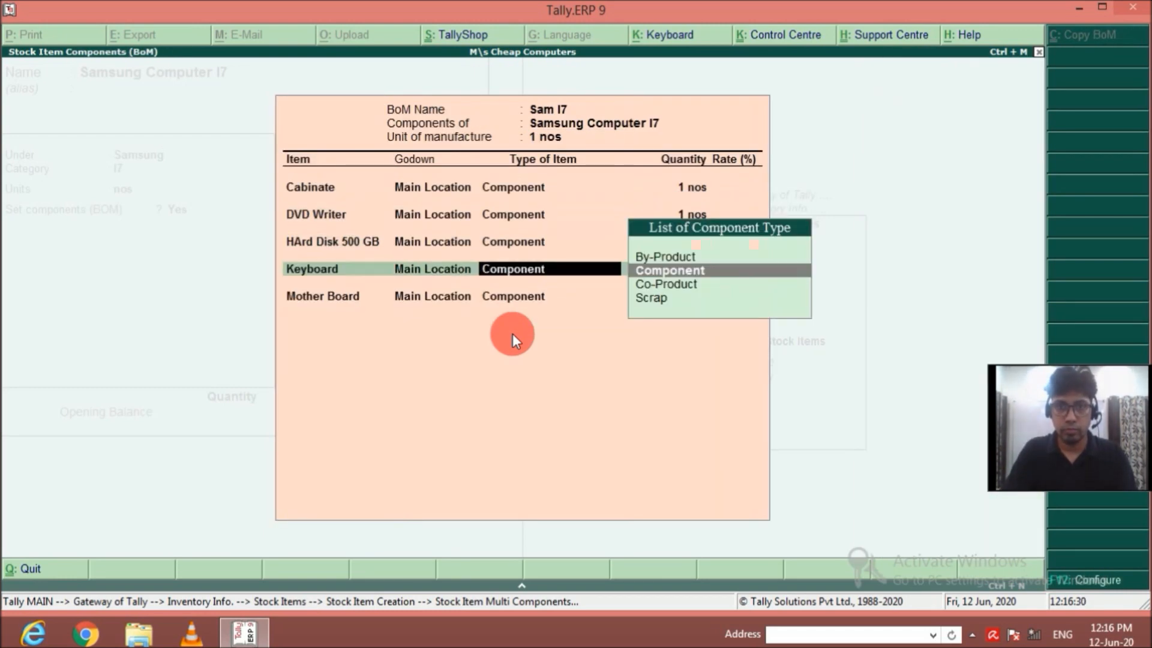
{"action": "type", "text": "1"}
{"action": "key", "text": "Return"}
{"action": "key", "text": "Down"}
{"action": "key", "text": "Down"}
{"action": "key", "text": "Down"}
{"action": "key", "text": "Down"}
{"action": "key", "text": "Down"}
{"action": "key", "text": "Down"}
{"action": "key", "text": "Down"}
{"action": "key", "text": "Down"}
{"action": "key", "text": "Down"}
{"action": "key", "text": "Down"}
{"action": "key", "text": "Down"}
{"action": "key", "text": "Down"}
{"action": "key", "text": "Down"}
{"action": "key", "text": "Down"}
{"action": "key", "text": "Down"}
Add Processor I7 from Main Location as a component of Sam I7 with a quantity of 1 nos.
{"action": "key", "text": "Return"}
{"action": "key", "text": "Return"}
{"action": "key", "text": "Return"}
{"action": "type", "text": "1"}
{"action": "key", "text": "Return"}
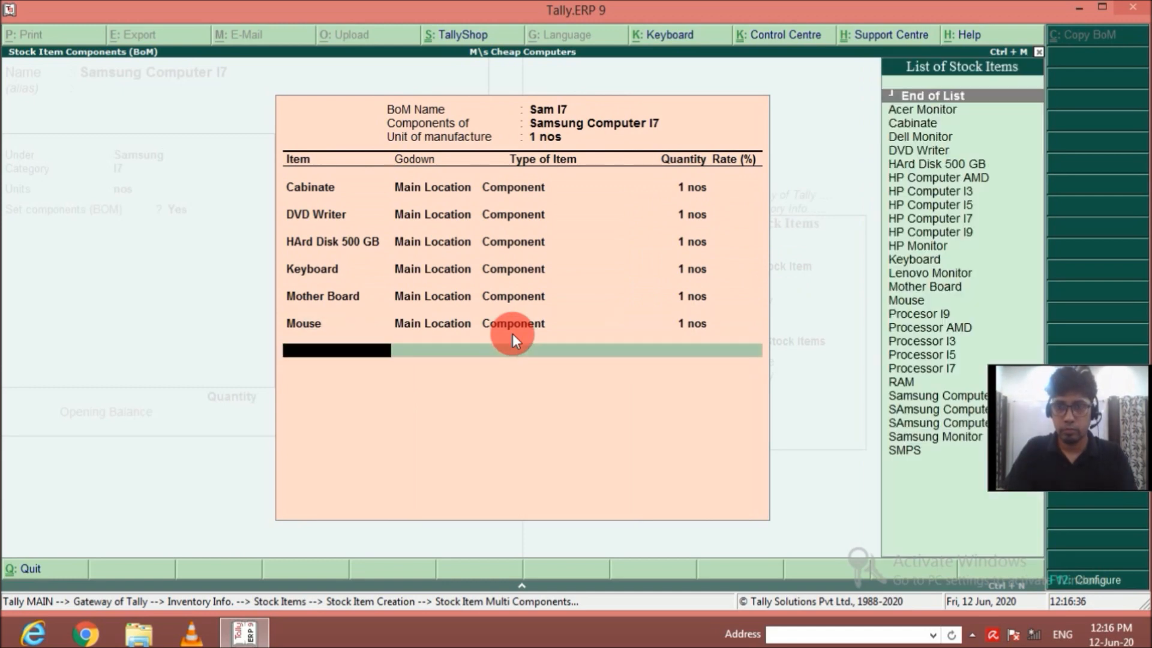
{"action": "key", "text": "Down"}
{"action": "key", "text": "Down"}
{"action": "key", "text": "Down"}
Add RAM from Main Location as a component of Sam I7 with a quantity of 1 nos.
{"action": "key", "text": "Return"}
{"action": "key", "text": "Return"}
{"action": "key", "text": "Return"}
{"action": "type", "text": "1"}
{"action": "key", "text": "Return"}
{"action": "key", "text": "Down"}
{"action": "key", "text": "Down"}
{"action": "key", "text": "Down"}
{"action": "key", "text": "Down"}
{"action": "key", "text": "Down"}
{"action": "key", "text": "Down"}
{"action": "key", "text": "Down"}
{"action": "key", "text": "Down"}
{"action": "key", "text": "Down"}
{"action": "key", "text": "Down"}
{"action": "key", "text": "Down"}
{"action": "key", "text": "Down"}
{"action": "key", "text": "Down"}
{"action": "key", "text": "Down"}
{"action": "key", "text": "Down"}
{"action": "key", "text": "Down"}
{"action": "key", "text": "Down"}
{"action": "key", "text": "Down"}
{"action": "key", "text": "Down"}
{"action": "key", "text": "Down"}
Add Samsung Monitor from Main Location as a component of Sam I7 with a quantity of 1 nos.
{"action": "key", "text": "Return"}
{"action": "key", "text": "Return"}
{"action": "key", "text": "Return"}
{"action": "type", "text": "1"}
{"action": "key", "text": "Return"}
{"action": "key", "text": "Down"}
{"action": "key", "text": "Down"}
{"action": "key", "text": "Down"}
{"action": "key", "text": "Down"}
{"action": "key", "text": "Down"}
{"action": "key", "text": "Down"}
{"action": "key", "text": "Down"}
{"action": "key", "text": "Down"}
{"action": "key", "text": "Down"}
{"action": "key", "text": "Down"}
{"action": "key", "text": "Down"}
{"action": "key", "text": "Down"}
{"action": "key", "text": "Down"}
{"action": "key", "text": "Down"}
{"action": "key", "text": "Down"}
{"action": "key", "text": "Down"}
{"action": "key", "text": "Down"}
{"action": "key", "text": "Down"}
{"action": "key", "text": "Down"}
{"action": "key", "text": "Down"}
Add SMPS from Main Location as a component of Sam I7 with a quantity of 1 nos.
{"action": "key", "text": "Return"}
{"action": "key", "text": "Return"}
{"action": "key", "text": "Return"}
{"action": "type", "text": "1"}
{"action": "key", "text": "Return"}
{"action": "key", "text": "Down"}
{"action": "key", "text": "Down"}
{"action": "key", "text": "Down"}
{"action": "key", "text": "Down"}
{"action": "key", "text": "Down"}
{"action": "key", "text": "Down"}
{"action": "key", "text": "Down"}
{"action": "key", "text": "Down"}
{"action": "key", "text": "Down"}
{"action": "key", "text": "Down"}
{"action": "key", "text": "Down"}
{"action": "key", "text": "Down"}
{"action": "key", "text": "Down"}
{"action": "key", "text": "Down"}
{"action": "key", "text": "Down"}
{"action": "key", "text": "Down"}
{"action": "key", "text": "Down"}
{"action": "key", "text": "Down"}
{"action": "key", "text": "Down"}
{"action": "key", "text": "Down"}
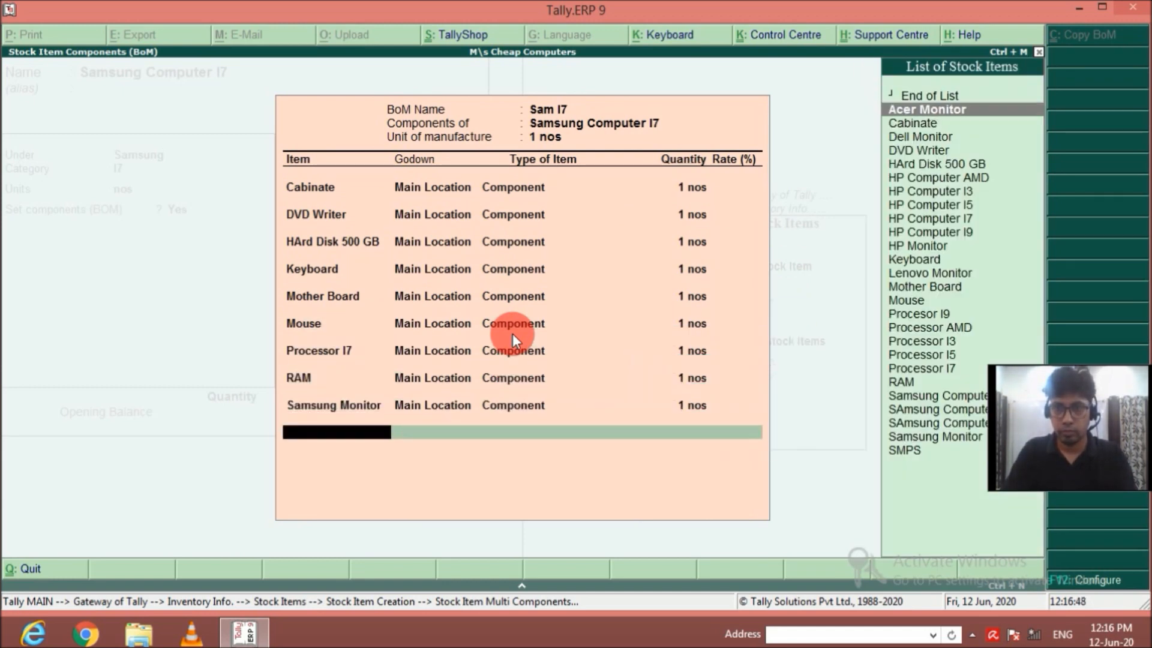
{"action": "key", "text": "Return"}
{"action": "key", "text": "Return"}
{"action": "key", "text": "Return"}
{"action": "type", "text": "1"}
{"action": "key", "text": "Return"}
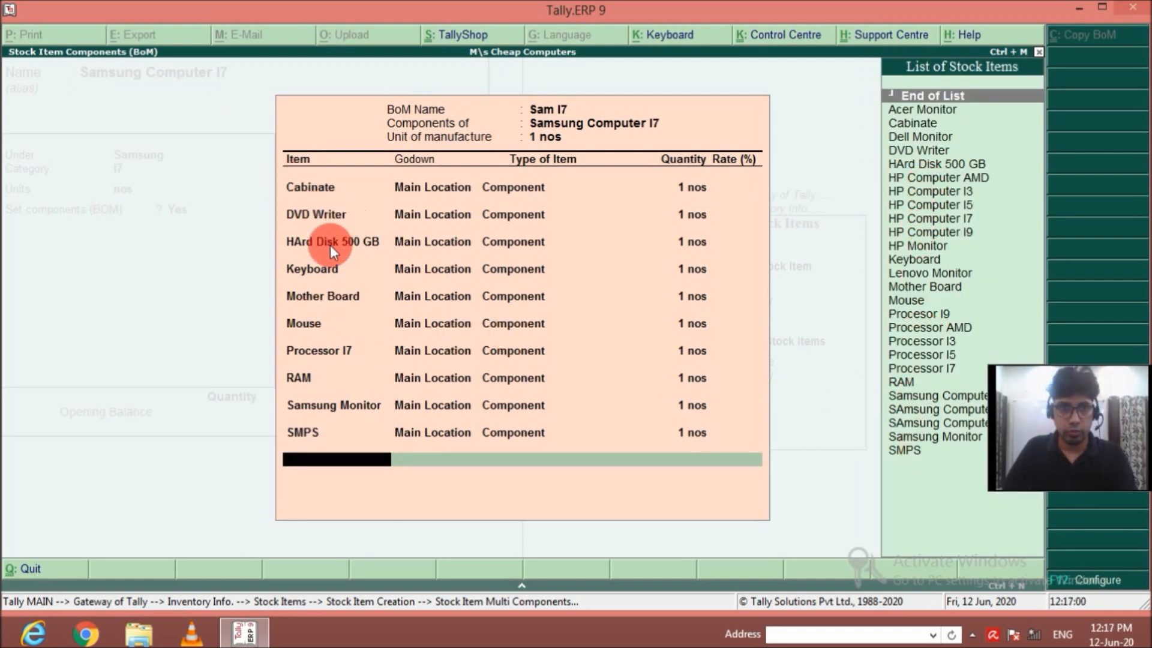
Finish the Sam I7 component list and save the Samsung Computer I7 stock item.
{"action": "key", "text": "Return"}
{"action": "key", "text": "Return"}
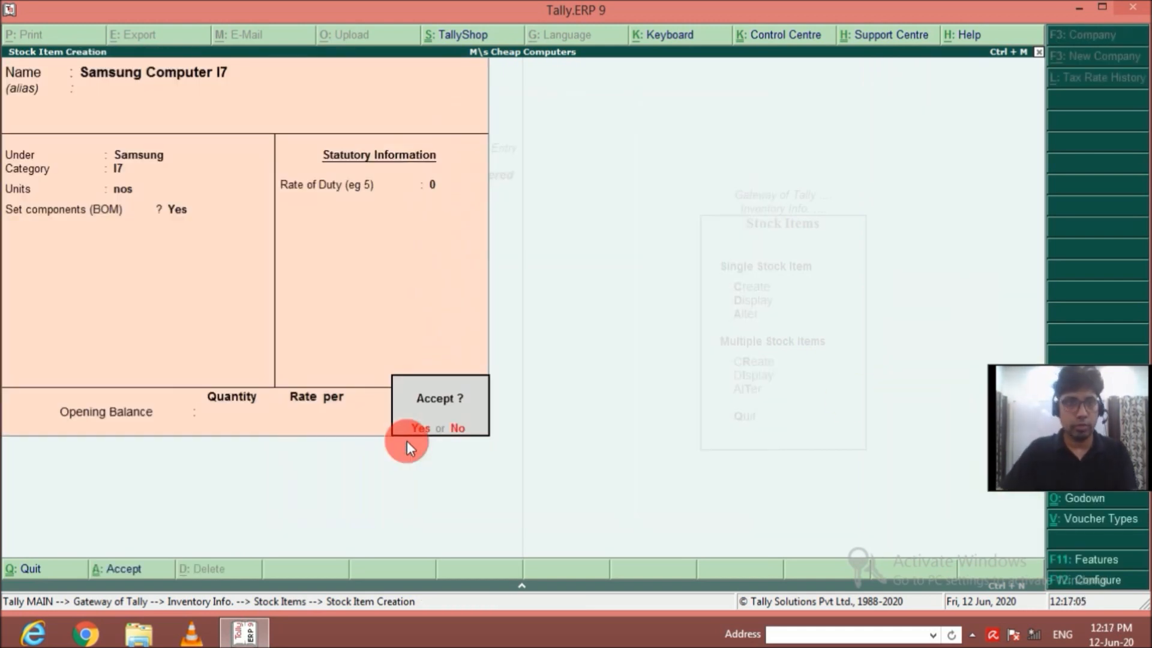
{"action": "key", "text": "Return"}
Name the new stock item Samsung Computer I9 and place it under the Samsung group.
{"action": "type", "text": "Samsung Computer"}
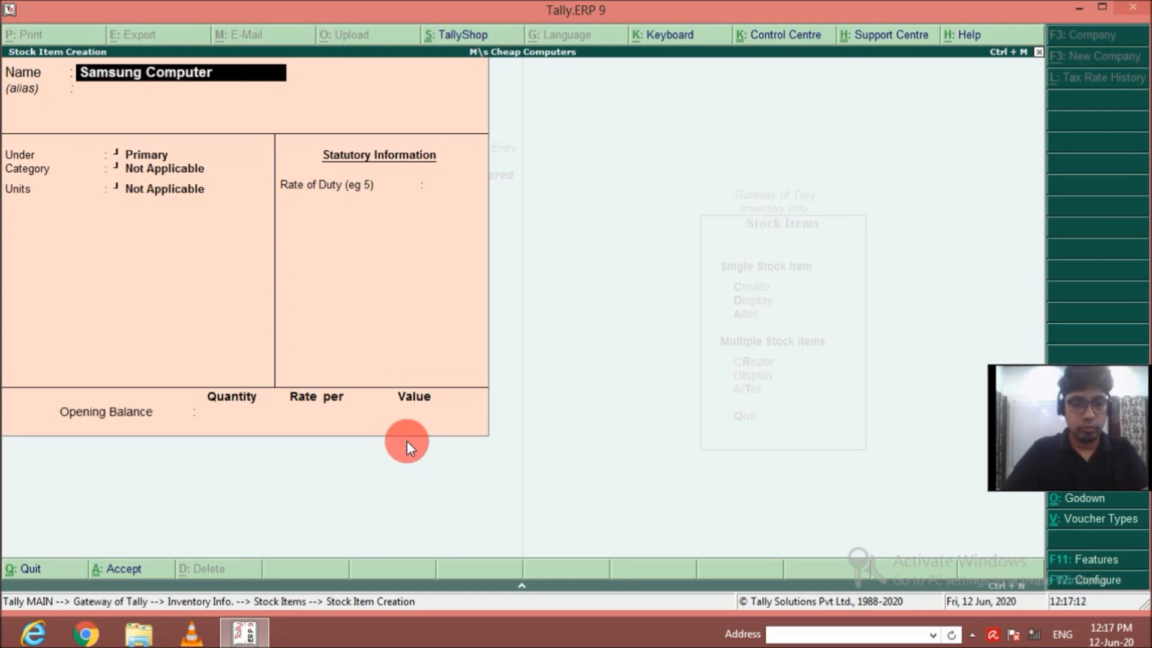
{"action": "type", "text": " I9"}
{"action": "key", "text": "Return"}
{"action": "key", "text": "Return"}
{"action": "key", "text": "Down"}
{"action": "key", "text": "Down"}
{"action": "key", "text": "Down"}
{"action": "key", "text": "Down"}
Assign category I9 to Samsung Computer I9 and set up its bill of materials SAm I9 for 1 nos.
{"action": "key", "text": "Return"}
{"action": "key", "text": "Down"}
{"action": "key", "text": "Down"}
{"action": "key", "text": "Down"}
{"action": "key", "text": "Down"}
{"action": "key", "text": "Return"}
{"action": "key", "text": "Return"}
{"action": "type", "text": "ySAm I9"}
{"action": "key", "text": "Return"}
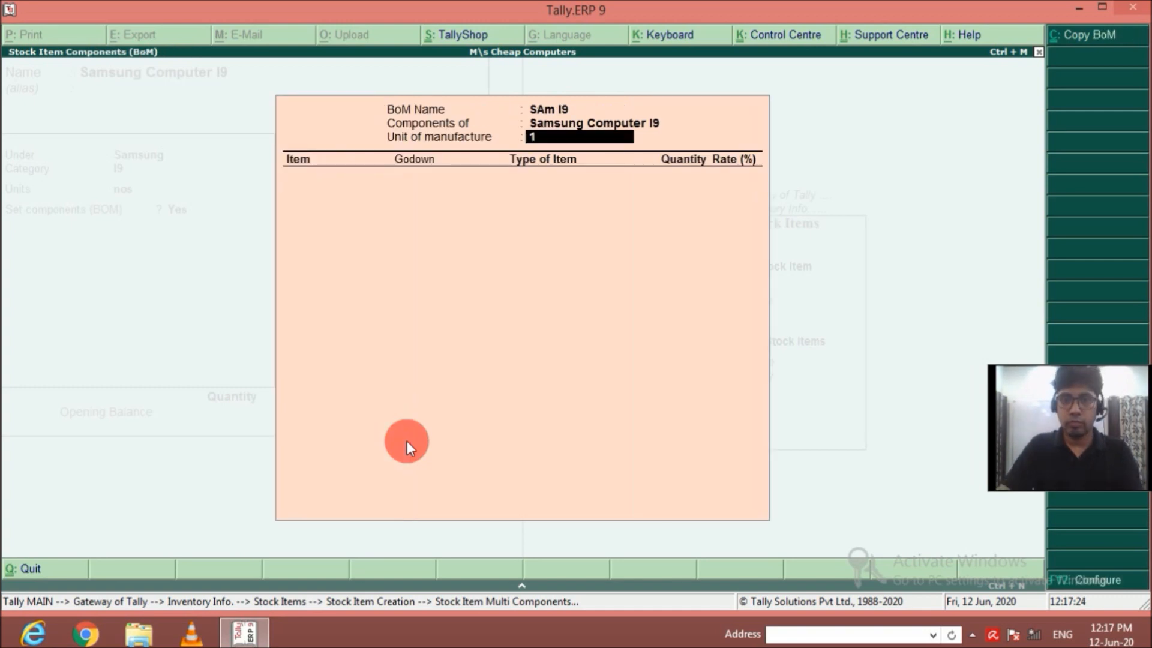
Add Cabinate from Main Location as a component of SAm I9 with a quantity of 1 nos.
{"action": "key", "text": "Return"}
Add DVD Writer from Main Location as a component of SAm I9 with a quantity of 1 nos.
{"action": "key", "text": "Return"}
{"action": "key", "text": "Return"}
{"action": "key", "text": "Return"}
{"action": "type", "text": "1"}
{"action": "key", "text": "Return"}
{"action": "key", "text": "Down"}
{"action": "key", "text": "Down"}
{"action": "key", "text": "Down"}
{"action": "key", "text": "Down"}
Add HArd Disk 500 GB from Main Location as a component of SAm I9 with a quantity of 1 nos.
{"action": "key", "text": "Return"}
{"action": "key", "text": "Return"}
{"action": "key", "text": "Return"}
{"action": "type", "text": "1"}
{"action": "key", "text": "Return"}
{"action": "key", "text": "Down"}
{"action": "key", "text": "Down"}
{"action": "key", "text": "Down"}
{"action": "key", "text": "Down"}
{"action": "key", "text": "Down"}
Add Keyboard from Main Location as a component of SAm I9 with a quantity of 1 nos.
{"action": "key", "text": "Return"}
{"action": "key", "text": "Return"}
{"action": "key", "text": "Return"}
{"action": "type", "text": "1"}
{"action": "key", "text": "Return"}
{"action": "key", "text": "Down"}
{"action": "key", "text": "Down"}
{"action": "key", "text": "Down"}
{"action": "key", "text": "Down"}
{"action": "key", "text": "Down"}
{"action": "key", "text": "Down"}
{"action": "key", "text": "Down"}
{"action": "key", "text": "Down"}
{"action": "key", "text": "Down"}
{"action": "key", "text": "Down"}
{"action": "key", "text": "Down"}
{"action": "key", "text": "Down"}
Add Mother Board from Main Location as a component of SAm I9 with a quantity of 1 nos.
{"action": "key", "text": "Return"}
{"action": "key", "text": "Return"}
{"action": "key", "text": "Return"}
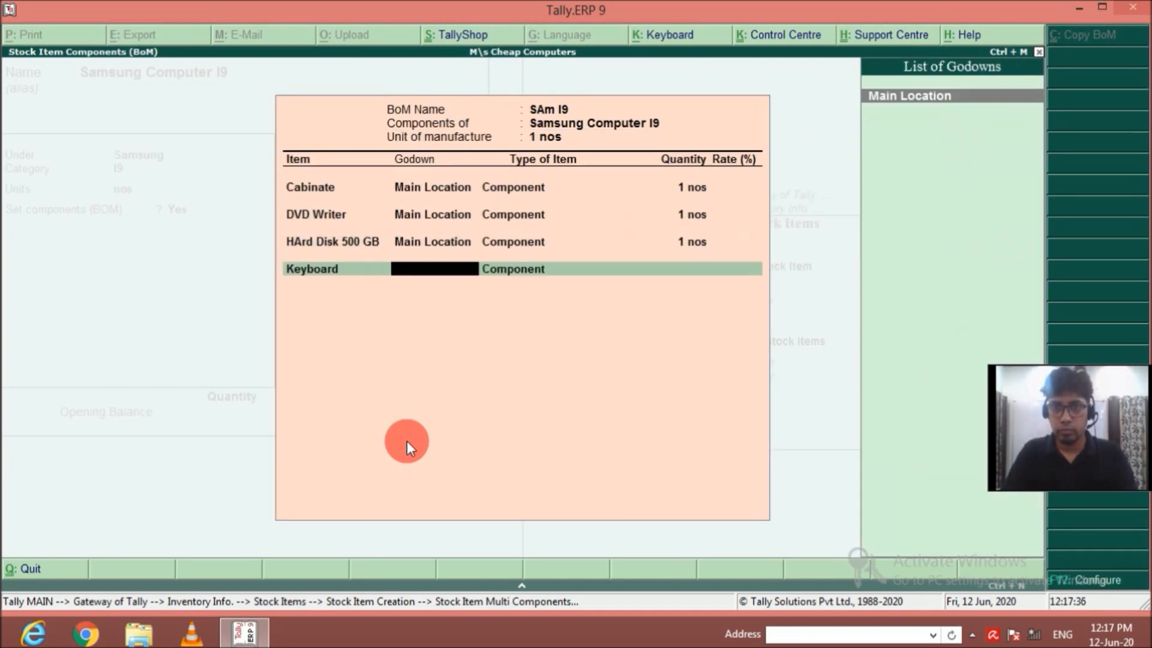
{"action": "type", "text": "1"}
{"action": "key", "text": "Return"}
{"action": "key", "text": "Down"}
{"action": "key", "text": "Down"}
{"action": "key", "text": "Down"}
{"action": "key", "text": "Down"}
{"action": "key", "text": "Down"}
{"action": "key", "text": "Down"}
{"action": "key", "text": "Down"}
{"action": "key", "text": "Down"}
{"action": "key", "text": "Down"}
{"action": "key", "text": "Down"}
{"action": "key", "text": "Down"}
{"action": "key", "text": "Down"}
{"action": "key", "text": "Down"}
{"action": "key", "text": "Down"}
{"action": "key", "text": "Return"}
{"action": "key", "text": "Return"}
Add Mouse from Main Location as a component of SAm I9 with a quantity of 1 nos.
{"action": "key", "text": "Return"}
{"action": "type", "text": "1"}
{"action": "key", "text": "Return"}
{"action": "key", "text": "Down"}
{"action": "key", "text": "Down"}
{"action": "key", "text": "Down"}
{"action": "key", "text": "Down"}
{"action": "key", "text": "Down"}
{"action": "key", "text": "Down"}
{"action": "key", "text": "Down"}
{"action": "key", "text": "Down"}
{"action": "key", "text": "Down"}
{"action": "key", "text": "Down"}
{"action": "key", "text": "Down"}
{"action": "key", "text": "Down"}
{"action": "key", "text": "Down"}
{"action": "key", "text": "Down"}
{"action": "key", "text": "Down"}
{"action": "key", "text": "Down"}
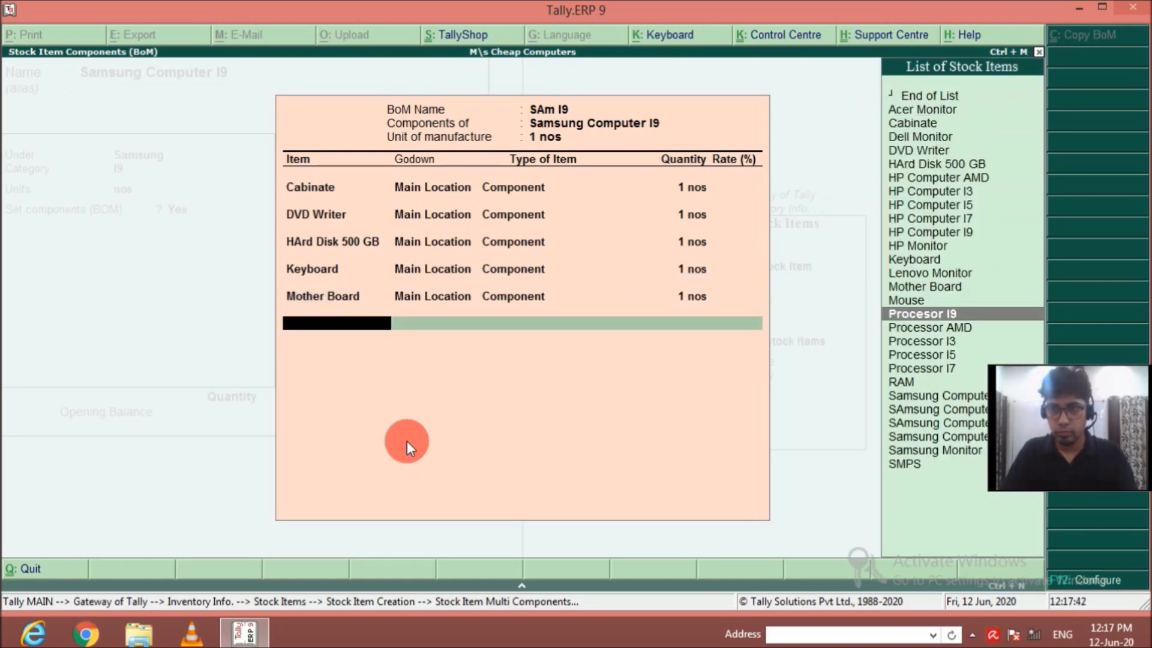
{"action": "key", "text": "Up"}
Add Procesor I9 from Main Location as a component of SAm I9 with a quantity of 1 nos.
{"action": "key", "text": "Return"}
{"action": "key", "text": "Return"}
{"action": "key", "text": "Return"}
{"action": "type", "text": "1"}
{"action": "key", "text": "Return"}
{"action": "key", "text": "Down"}
{"action": "key", "text": "Down"}
{"action": "key", "text": "Down"}
{"action": "key", "text": "Down"}
{"action": "key", "text": "Down"}
{"action": "key", "text": "Down"}
{"action": "key", "text": "Down"}
{"action": "key", "text": "Down"}
{"action": "key", "text": "Down"}
{"action": "key", "text": "Down"}
{"action": "key", "text": "Down"}
{"action": "key", "text": "Down"}
{"action": "key", "text": "Down"}
{"action": "key", "text": "Down"}
{"action": "key", "text": "Down"}
{"action": "key", "text": "Down"}
{"action": "key", "text": "Return"}
{"action": "key", "text": "Return"}
{"action": "key", "text": "Return"}
{"action": "type", "text": "1"}
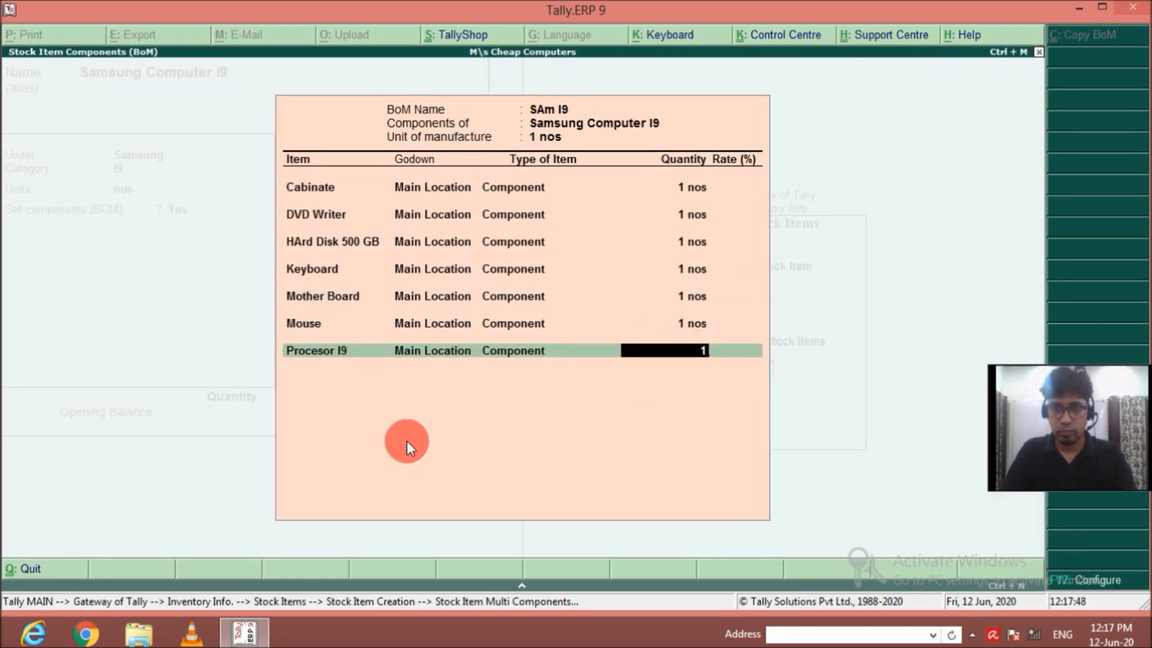
Add RAM from Main Location as a component of SAm I9 with a quantity of 1 nos.
{"action": "key", "text": "Return"}
{"action": "key", "text": "Down"}
{"action": "key", "text": "Down"}
{"action": "key", "text": "Down"}
{"action": "key", "text": "Down"}
{"action": "key", "text": "Down"}
{"action": "key", "text": "Down"}
{"action": "key", "text": "Down"}
{"action": "key", "text": "Down"}
{"action": "key", "text": "Down"}
{"action": "key", "text": "Down"}
{"action": "key", "text": "Down"}
{"action": "key", "text": "Down"}
{"action": "key", "text": "Down"}
{"action": "key", "text": "Down"}
{"action": "key", "text": "Down"}
{"action": "key", "text": "Down"}
{"action": "key", "text": "Down"}
{"action": "key", "text": "Down"}
{"action": "key", "text": "Down"}
{"action": "key", "text": "Down"}
{"action": "key", "text": "Return"}
{"action": "key", "text": "Return"}
{"action": "key", "text": "Return"}
{"action": "type", "text": "1"}
Add Samsung Monitor from Main Location as a component of SAm I9 with a quantity of 1 nos.
{"action": "key", "text": "Return"}
{"action": "key", "text": "Down"}
{"action": "key", "text": "Return"}
{"action": "key", "text": "Return"}
{"action": "key", "text": "Return"}
{"action": "type", "text": "1"}
Add SMPS from Main Location as a component of SAm I9 with a quantity of 1 nos.
{"action": "key", "text": "Return"}
{"action": "key", "text": "Down"}
{"action": "key", "text": "Down"}
{"action": "key", "text": "Down"}
{"action": "key", "text": "Down"}
{"action": "key", "text": "Down"}
{"action": "key", "text": "Down"}
{"action": "key", "text": "Down"}
{"action": "key", "text": "Down"}
{"action": "key", "text": "Down"}
{"action": "key", "text": "Down"}
{"action": "key", "text": "Down"}
{"action": "key", "text": "Down"}
{"action": "key", "text": "Down"}
{"action": "key", "text": "Down"}
{"action": "key", "text": "Down"}
{"action": "key", "text": "Down"}
{"action": "key", "text": "Down"}
{"action": "key", "text": "Down"}
{"action": "key", "text": "Down"}
{"action": "key", "text": "Down"}
{"action": "key", "text": "Return"}
{"action": "key", "text": "Return"}
{"action": "key", "text": "Return"}
{"action": "type", "text": "1"}
Finish the SAm I9 component list and save the Samsung Computer I9 stock item.
{"action": "key", "text": "Return"}
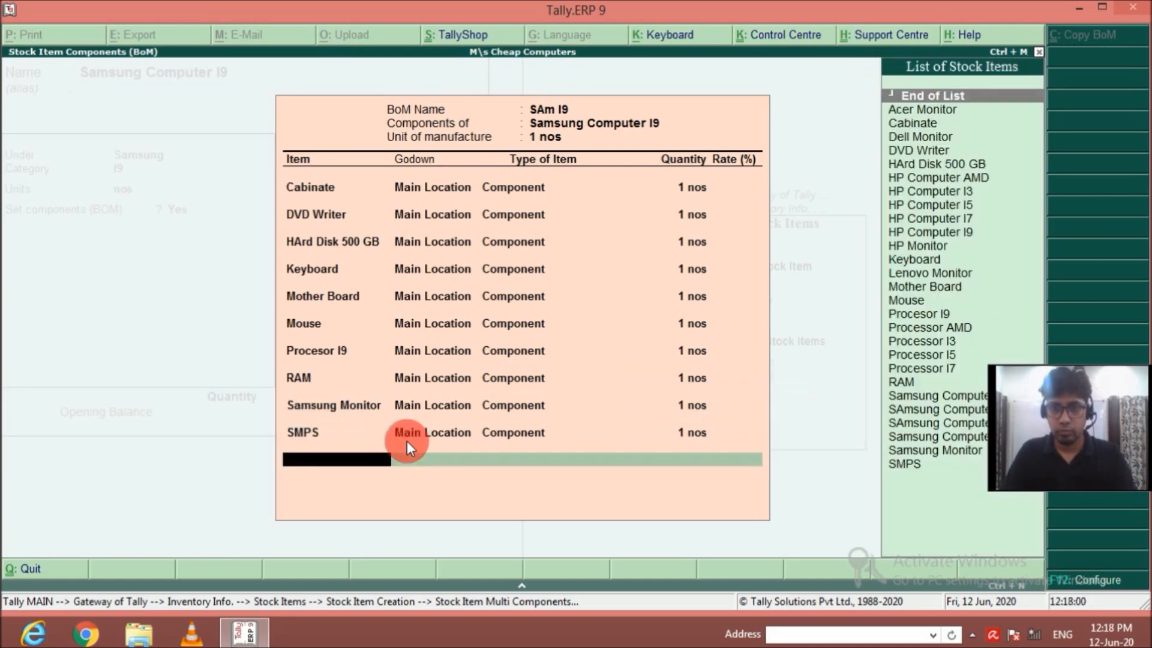
{"action": "key", "text": "Return"}
{"action": "key", "text": "Return"}
{"action": "key", "text": "y"}
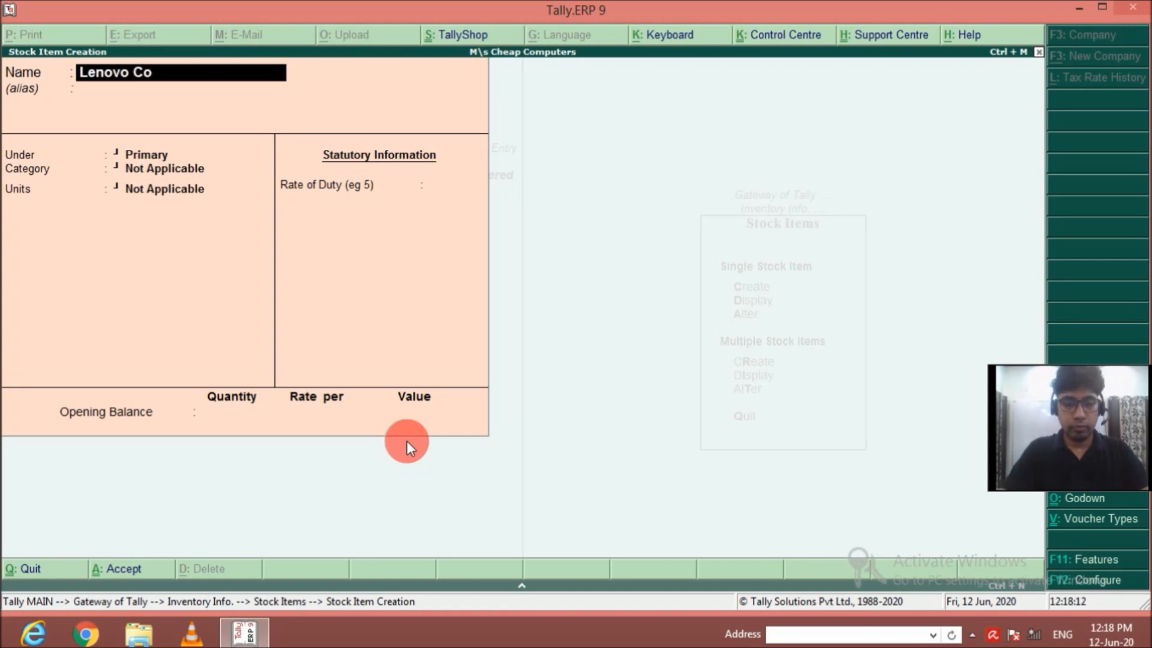
Name the new stock item Lenovo Computer AMD and place it under the Lenovo group.
{"action": "type", "text": "Lenovo Computer AMD"}
{"action": "key", "text": "Return"}
{"action": "key", "text": "Return"}
{"action": "key", "text": "Down"}
{"action": "key", "text": "Down"}
{"action": "key", "text": "Down"}
{"action": "key", "text": "Down"}
{"action": "key", "text": "Return"}
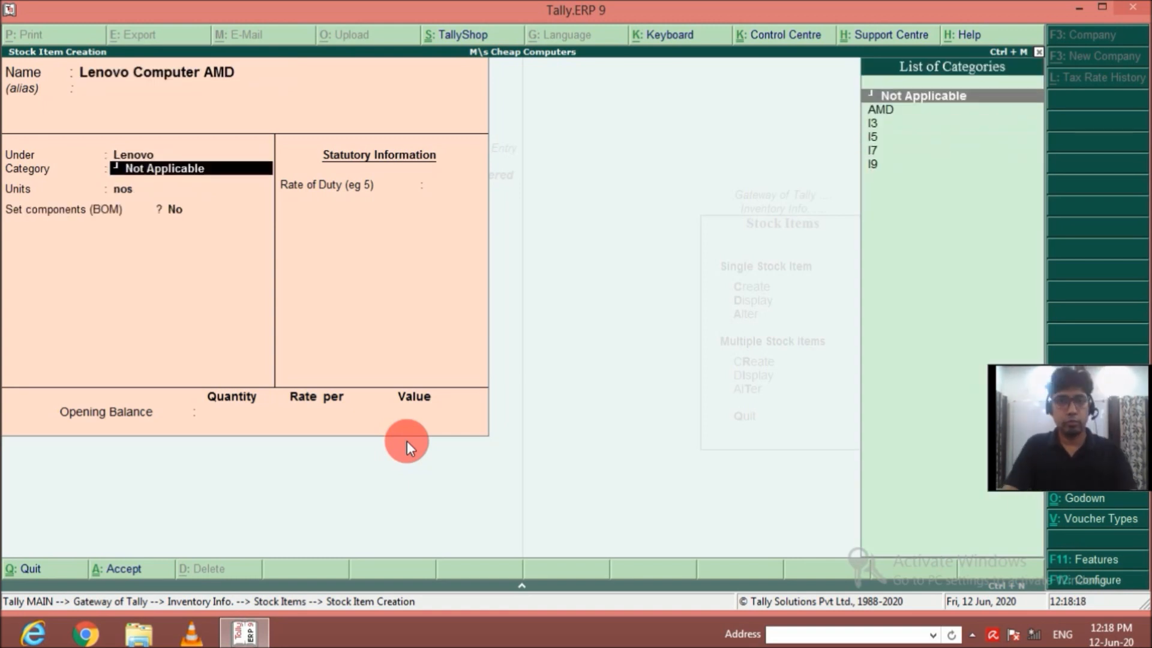
Assign category AMD to Lenovo Computer AMD and set up its bill of materials Len AMD for 1 nos.
{"action": "key", "text": "Down"}
{"action": "key", "text": "Return"}
{"action": "key", "text": "Return"}
{"action": "type", "text": "y"}
{"action": "key", "text": "Return"}
{"action": "type", "text": "Len A"}
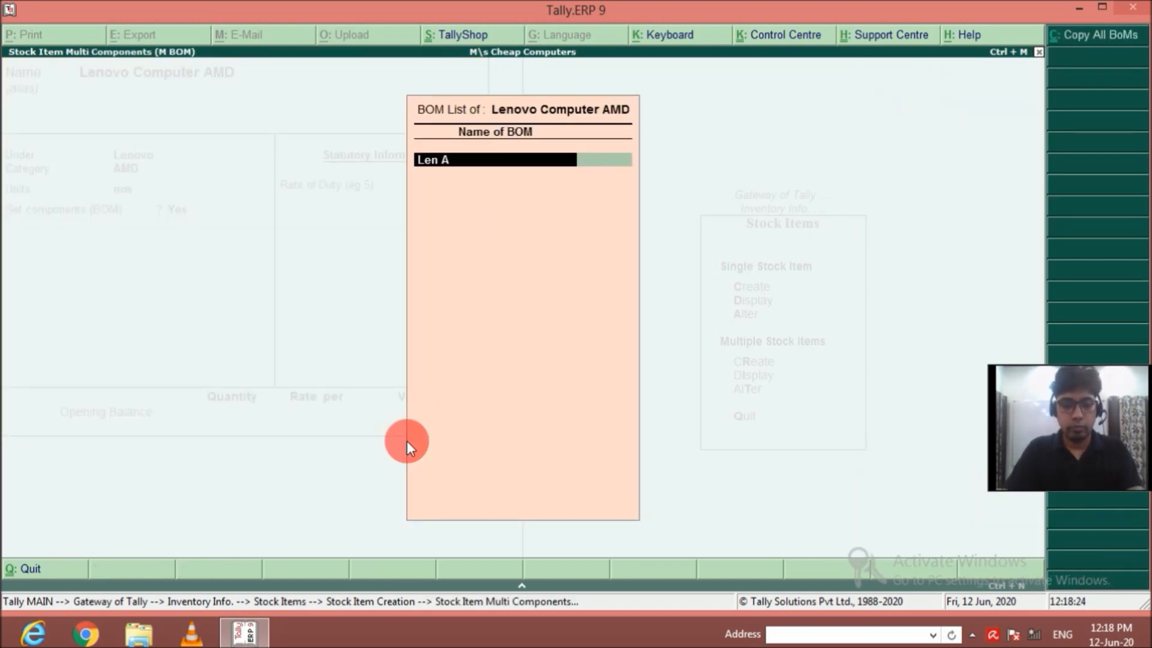
{"action": "type", "text": "MD"}
{"action": "key", "text": "Return"}
{"action": "type", "text": "1"}
{"action": "key", "text": "Return"}
Add Cabinate from Main Location as a component of Len AMD with a quantity of 1 nos.
{"action": "key", "text": "Return"}
{"action": "key", "text": "Return"}
{"action": "key", "text": "Return"}
{"action": "type", "text": "1"}
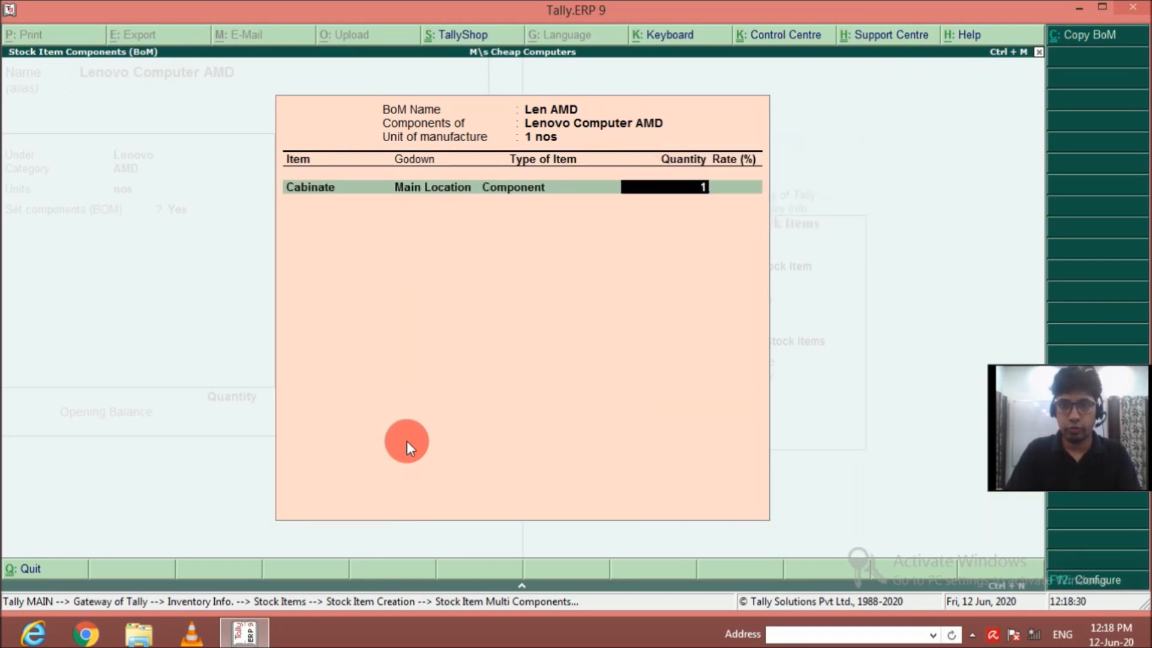
Add DVD Writer from Main Location as a component of Len AMD with a quantity of 1 nos.
{"action": "key", "text": "Return"}
{"action": "key", "text": "Down"}
{"action": "key", "text": "Down"}
{"action": "key", "text": "Down"}
{"action": "key", "text": "Down"}
{"action": "key", "text": "Return"}
{"action": "key", "text": "Return"}
{"action": "key", "text": "Return"}
{"action": "type", "text": "1"}
Add HArd Disk 500 GB from Main Location as a component of Len AMD with a quantity of 1 nos.
{"action": "key", "text": "Return"}
{"action": "key", "text": "Down"}
{"action": "key", "text": "Down"}
{"action": "key", "text": "Down"}
{"action": "key", "text": "Down"}
{"action": "key", "text": "Down"}
{"action": "key", "text": "Return"}
{"action": "key", "text": "Return"}
{"action": "key", "text": "Return"}
{"action": "type", "text": "1"}
Add Keyboard from Main Location as a component of Len AMD with a quantity of 1 nos.
{"action": "key", "text": "Return"}
{"action": "key", "text": "Down"}
{"action": "key", "text": "Down"}
{"action": "key", "text": "Down"}
{"action": "key", "text": "Down"}
{"action": "key", "text": "Down"}
{"action": "key", "text": "Down"}
{"action": "key", "text": "Down"}
{"action": "key", "text": "Down"}
{"action": "key", "text": "Down"}
{"action": "key", "text": "Down"}
{"action": "key", "text": "Down"}
{"action": "key", "text": "Down"}
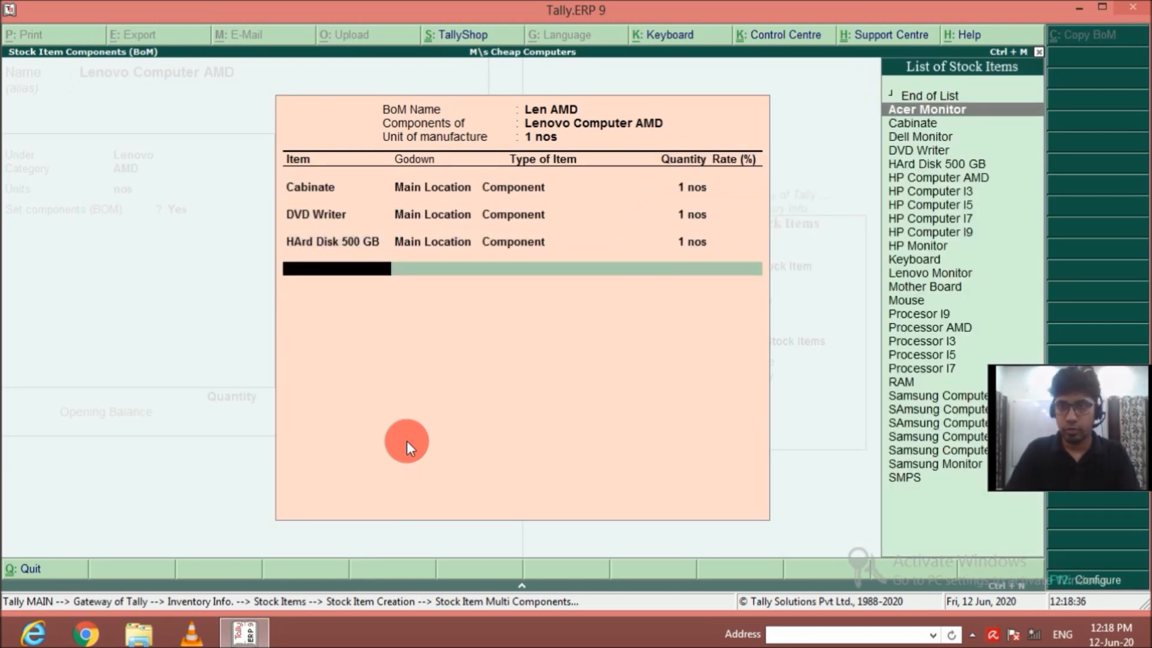
{"action": "key", "text": "Return"}
{"action": "key", "text": "Return"}
{"action": "key", "text": "Return"}
{"action": "type", "text": "1"}
Add Lenovo Monitor from Main Location as a component of Len AMD with a quantity of 1 nos.
{"action": "key", "text": "Return"}
{"action": "key", "text": "Down"}
Add Mother Board from Main Location as a component of Len AMD with a quantity of 1 nos.
{"action": "key", "text": "Down"}
{"action": "key", "text": "Down"}
{"action": "key", "text": "Down"}
{"action": "key", "text": "Down"}
{"action": "key", "text": "Down"}
{"action": "key", "text": "Down"}
{"action": "key", "text": "Down"}
{"action": "key", "text": "Down"}
{"action": "key", "text": "Down"}
{"action": "key", "text": "Down"}
{"action": "key", "text": "Down"}
{"action": "key", "text": "Down"}
{"action": "key", "text": "Return"}
{"action": "key", "text": "Return"}
{"action": "key", "text": "Return"}
{"action": "type", "text": "1"}
{"action": "key", "text": "Return"}
Add Mouse from Main Location as a component of Len AMD with a quantity of 1 nos.
{"action": "key", "text": "Down"}
{"action": "key", "text": "Down"}
{"action": "key", "text": "Down"}
{"action": "key", "text": "Down"}
{"action": "key", "text": "Down"}
{"action": "key", "text": "Down"}
{"action": "key", "text": "Down"}
{"action": "key", "text": "Down"}
{"action": "key", "text": "Down"}
{"action": "key", "text": "Down"}
{"action": "key", "text": "Down"}
{"action": "key", "text": "Down"}
{"action": "key", "text": "Down"}
{"action": "key", "text": "Down"}
{"action": "key", "text": "Return"}
{"action": "key", "text": "Return"}
{"action": "key", "text": "Return"}
{"action": "type", "text": "1"}
{"action": "key", "text": "Return"}
Add Processor AMD from Main Location as a component of Len AMD with a quantity of 1 nos.
{"action": "key", "text": "Down"}
{"action": "key", "text": "Down"}
{"action": "key", "text": "Down"}
{"action": "key", "text": "Down"}
{"action": "key", "text": "Down"}
{"action": "key", "text": "Down"}
{"action": "key", "text": "Down"}
{"action": "key", "text": "Down"}
{"action": "key", "text": "Down"}
{"action": "key", "text": "Down"}
{"action": "key", "text": "Down"}
{"action": "key", "text": "Down"}
{"action": "key", "text": "Down"}
{"action": "key", "text": "Down"}
Add RAM from Main Location as a component of Len AMD with a quantity of 1 nos.
{"action": "key", "text": "Down"}
{"action": "key", "text": "Return"}
{"action": "key", "text": "Return"}
{"action": "key", "text": "Return"}
{"action": "type", "text": "1"}
{"action": "key", "text": "Return"}
Add SMPS from Main Location as a component of Len AMD with a quantity of 1 nos.
{"action": "key", "text": "Down"}
{"action": "key", "text": "Down"}
{"action": "key", "text": "Down"}
{"action": "key", "text": "Down"}
{"action": "key", "text": "Down"}
{"action": "key", "text": "Down"}
{"action": "key", "text": "Down"}
{"action": "key", "text": "Down"}
{"action": "key", "text": "Down"}
{"action": "key", "text": "Down"}
{"action": "key", "text": "Down"}
{"action": "key", "text": "Down"}
{"action": "key", "text": "Down"}
{"action": "key", "text": "Down"}
{"action": "key", "text": "Down"}
{"action": "key", "text": "Down"}
{"action": "key", "text": "Down"}
{"action": "key", "text": "Down"}
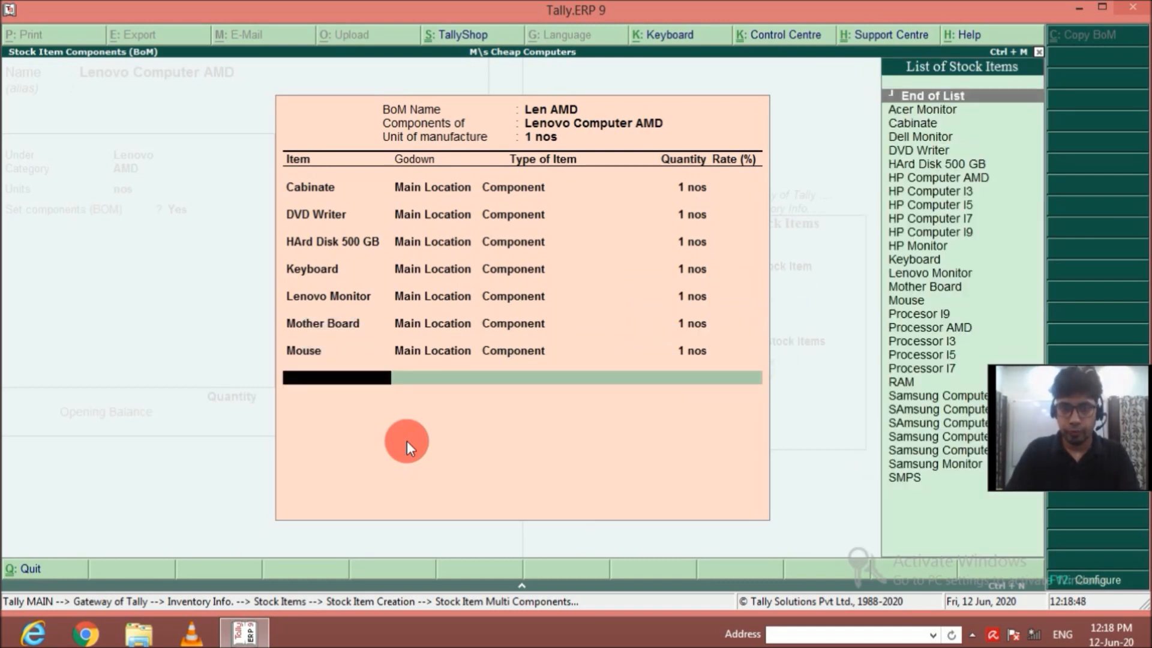
{"action": "key", "text": "Return"}
{"action": "key", "text": "Return"}
{"action": "key", "text": "Return"}
{"action": "key", "text": "Down"}
{"action": "key", "text": "Down"}
{"action": "key", "text": "Down"}
{"action": "key", "text": "Down"}
{"action": "key", "text": "Down"}
{"action": "key", "text": "Down"}
{"action": "key", "text": "Down"}
{"action": "key", "text": "Down"}
{"action": "key", "text": "Down"}
{"action": "key", "text": "Down"}
{"action": "key", "text": "Down"}
{"action": "key", "text": "Down"}
{"action": "key", "text": "Down"}
{"action": "key", "text": "Down"}
{"action": "key", "text": "Down"}
{"action": "key", "text": "Down"}
{"action": "key", "text": "Down"}
{"action": "key", "text": "Down"}
{"action": "key", "text": "Down"}
{"action": "key", "text": "Down"}
{"action": "key", "text": "Return"}
{"action": "key", "text": "Return"}
{"action": "key", "text": "Return"}
{"action": "type", "text": "1"}
{"action": "key", "text": "Return"}
{"action": "key", "text": "Down"}
{"action": "key", "text": "Down"}
{"action": "key", "text": "Down"}
{"action": "key", "text": "Down"}
{"action": "key", "text": "Down"}
{"action": "key", "text": "Down"}
{"action": "key", "text": "Down"}
{"action": "key", "text": "Down"}
{"action": "key", "text": "Down"}
{"action": "key", "text": "Down"}
{"action": "key", "text": "Down"}
{"action": "key", "text": "Down"}
{"action": "key", "text": "Down"}
{"action": "key", "text": "Down"}
{"action": "key", "text": "Down"}
{"action": "key", "text": "Down"}
{"action": "key", "text": "Down"}
{"action": "key", "text": "Down"}
{"action": "key", "text": "Down"}
{"action": "key", "text": "Down"}
{"action": "key", "text": "Return"}
{"action": "key", "text": "Return"}
{"action": "key", "text": "Return"}
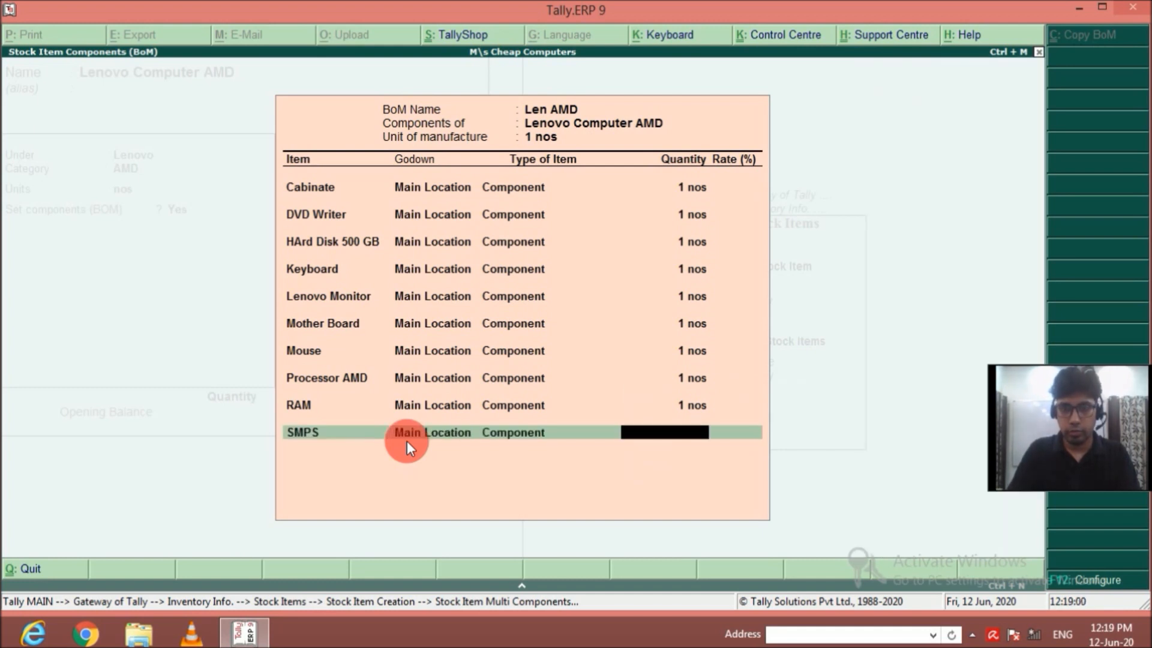
{"action": "type", "text": "1"}
{"action": "key", "text": "Return"}
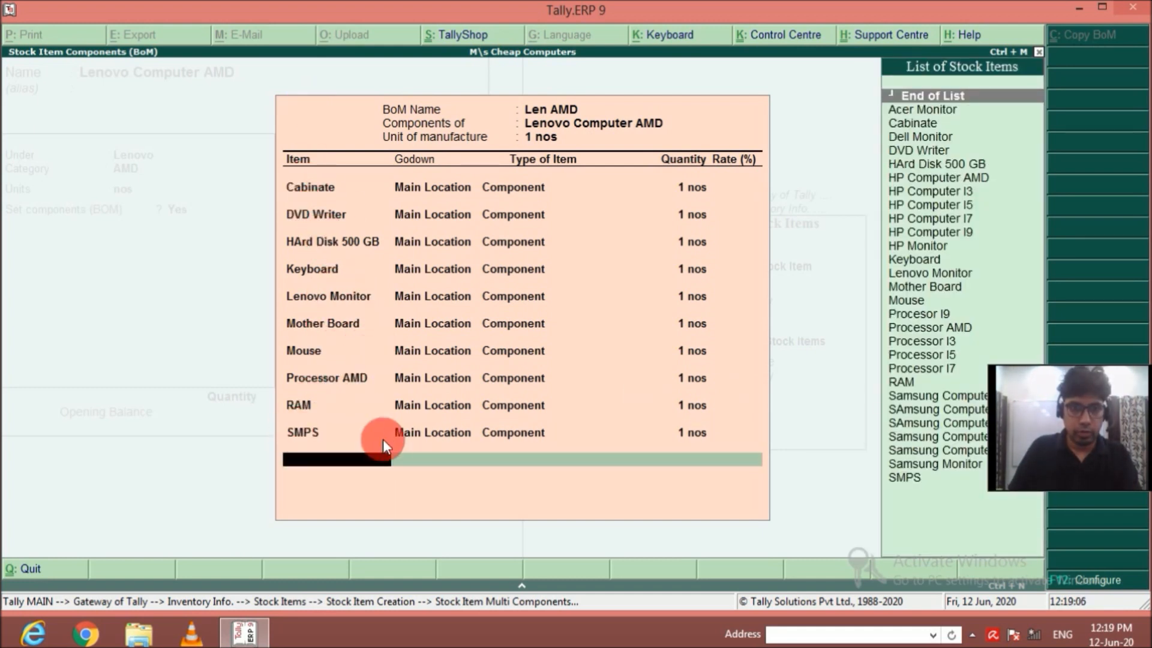
Finish the Len AMD component list and save the Lenovo Computer AMD stock item.
{"action": "key", "text": "Return"}
{"action": "key", "text": "Return"}
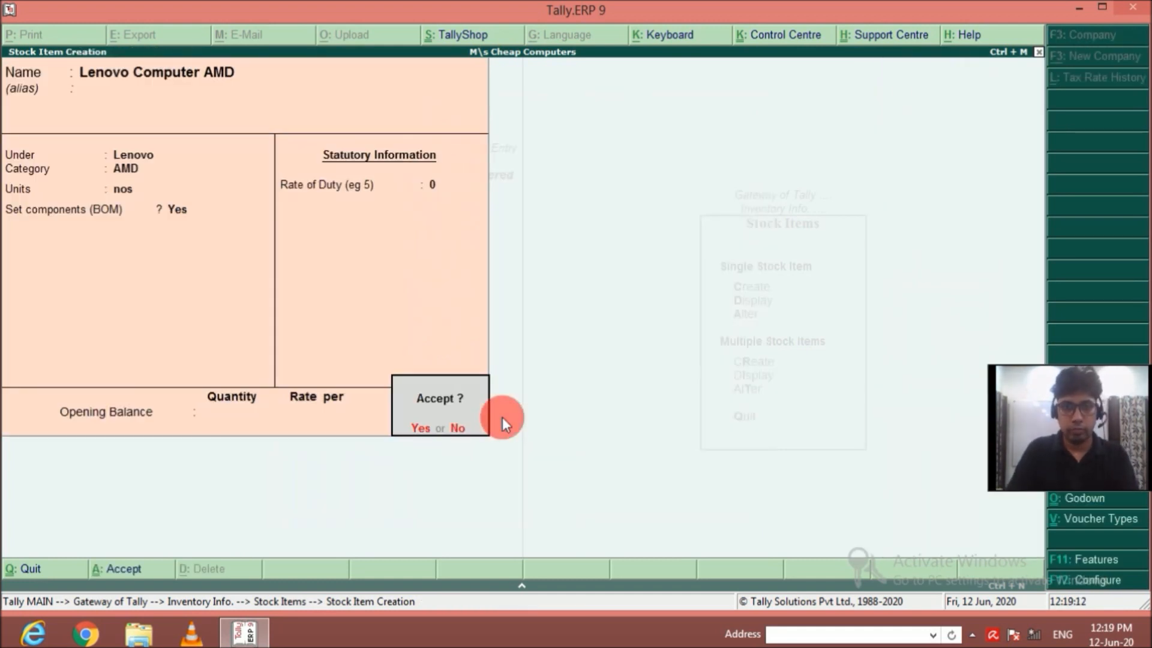
{"action": "key", "text": "Return"}
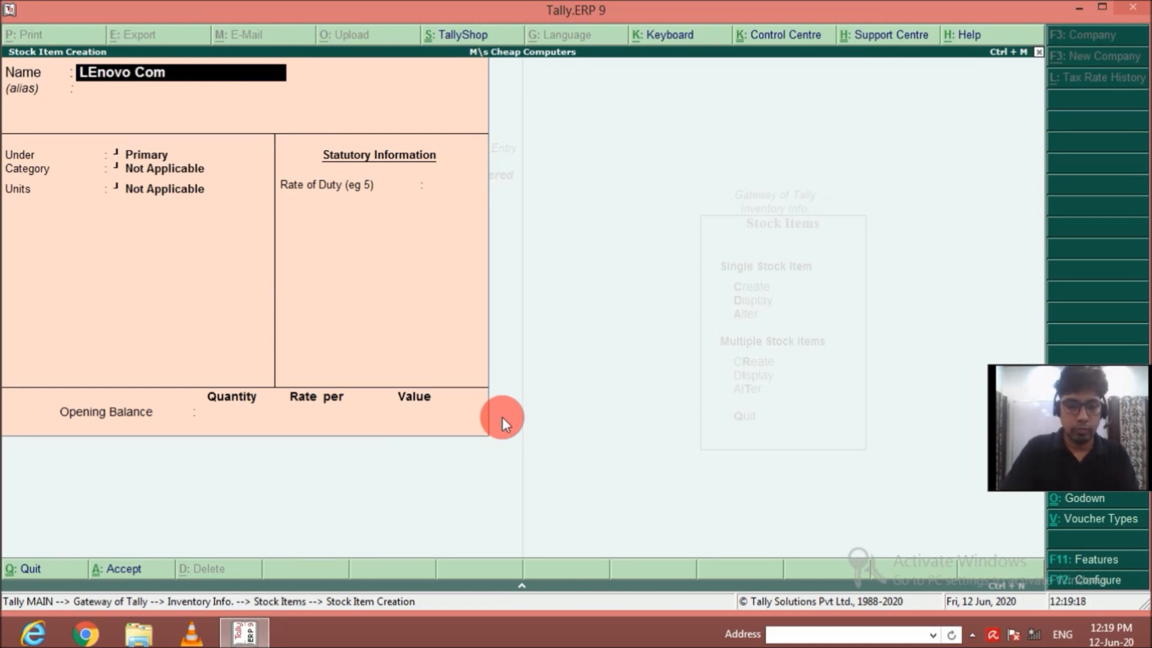
Name the new stock item LEnovo Computer I3 and place it under the Lenovo group.
{"action": "type", "text": "LEnovo Computer "}
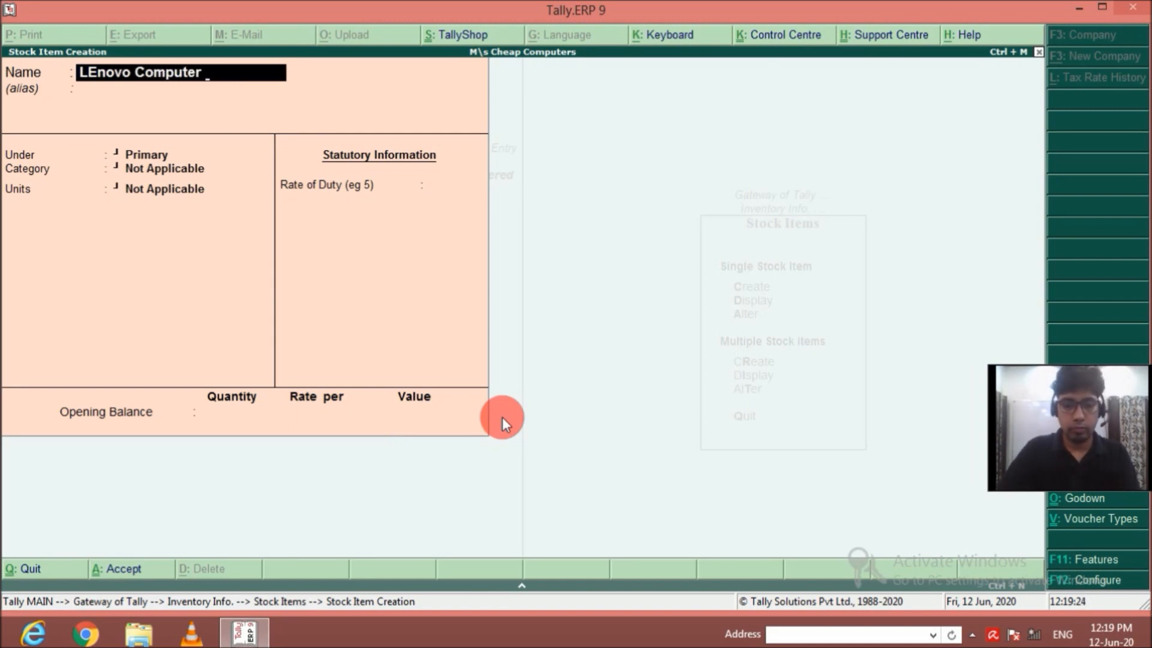
{"action": "type", "text": "I3"}
{"action": "key", "text": "Return"}
{"action": "key", "text": "Return"}
{"action": "key", "text": "Down"}
{"action": "key", "text": "Down"}
{"action": "key", "text": "Down"}
{"action": "key", "text": "Down"}
{"action": "key", "text": "Return"}
Assign category I3 and unit nos to LEnovo Computer I3 and set up its bill of materials Len I3 for 1 nos.
{"action": "key", "text": "Down"}
{"action": "key", "text": "Down"}
{"action": "key", "text": "Return"}
{"action": "key", "text": "Return"}
{"action": "type", "text": "y"}
{"action": "key", "text": "Return"}
{"action": "type", "text": "Len I3"}
Add Cabinate from Main Location as a component of Len I3 with a quantity of 1 nos.
{"action": "key", "text": "Return"}
{"action": "type", "text": "1"}
{"action": "key", "text": "Return"}
{"action": "key", "text": "Down"}
Add DVD Writer from Main Location as a component of Len I3 with a quantity of 1 nos.
{"action": "key", "text": "Return"}
{"action": "key", "text": "Return"}
{"action": "key", "text": "Return"}
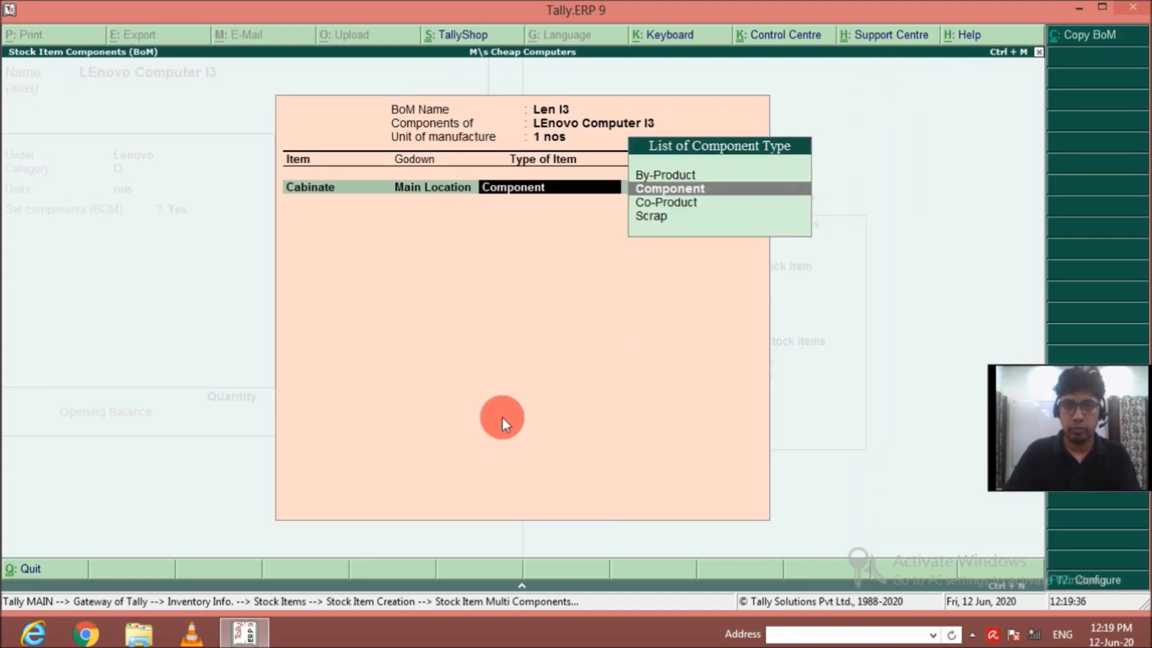
{"action": "type", "text": "1"}
{"action": "key", "text": "Return"}
{"action": "key", "text": "Down"}
{"action": "key", "text": "Down"}
{"action": "key", "text": "Down"}
Add HArd Disk 500 GB from Main Location as a component of Len I3 with a quantity of 1 nos.
{"action": "key", "text": "Down"}
{"action": "key", "text": "Return"}
{"action": "key", "text": "Return"}
{"action": "key", "text": "Return"}
{"action": "type", "text": "1"}
{"action": "key", "text": "Return"}
Add Keyboard from Main Location as a component of Len I3 with a quantity of 1 nos.
{"action": "key", "text": "Down"}
{"action": "key", "text": "Down"}
{"action": "key", "text": "Down"}
{"action": "key", "text": "Down"}
{"action": "key", "text": "Return"}
{"action": "key", "text": "Return"}
{"action": "key", "text": "Return"}
{"action": "type", "text": "1"}
{"action": "key", "text": "Return"}
Add Lenovo Monitor from Main Location as a component of Len I3 with a quantity of 1 nos.
{"action": "key", "text": "Down"}
{"action": "key", "text": "Down"}
{"action": "key", "text": "Down"}
{"action": "key", "text": "Down"}
{"action": "key", "text": "Down"}
{"action": "key", "text": "Down"}
{"action": "key", "text": "Down"}
{"action": "key", "text": "Down"}
{"action": "key", "text": "Down"}
{"action": "key", "text": "Down"}
{"action": "key", "text": "Down"}
{"action": "key", "text": "Return"}
{"action": "key", "text": "Return"}
{"action": "key", "text": "Return"}
{"action": "type", "text": "1"}
{"action": "key", "text": "Return"}
Add Mother Board from Main Location as a component of Len I3 with a quantity of 1 nos.
{"action": "key", "text": "Down"}
{"action": "key", "text": "Down"}
{"action": "key", "text": "Down"}
{"action": "key", "text": "Down"}
{"action": "key", "text": "Down"}
{"action": "key", "text": "Down"}
{"action": "key", "text": "Down"}
{"action": "key", "text": "Down"}
{"action": "key", "text": "Down"}
{"action": "key", "text": "Down"}
{"action": "key", "text": "Down"}
{"action": "key", "text": "Down"}
{"action": "key", "text": "Down"}
{"action": "key", "text": "Down"}
{"action": "key", "text": "Return"}
{"action": "key", "text": "Return"}
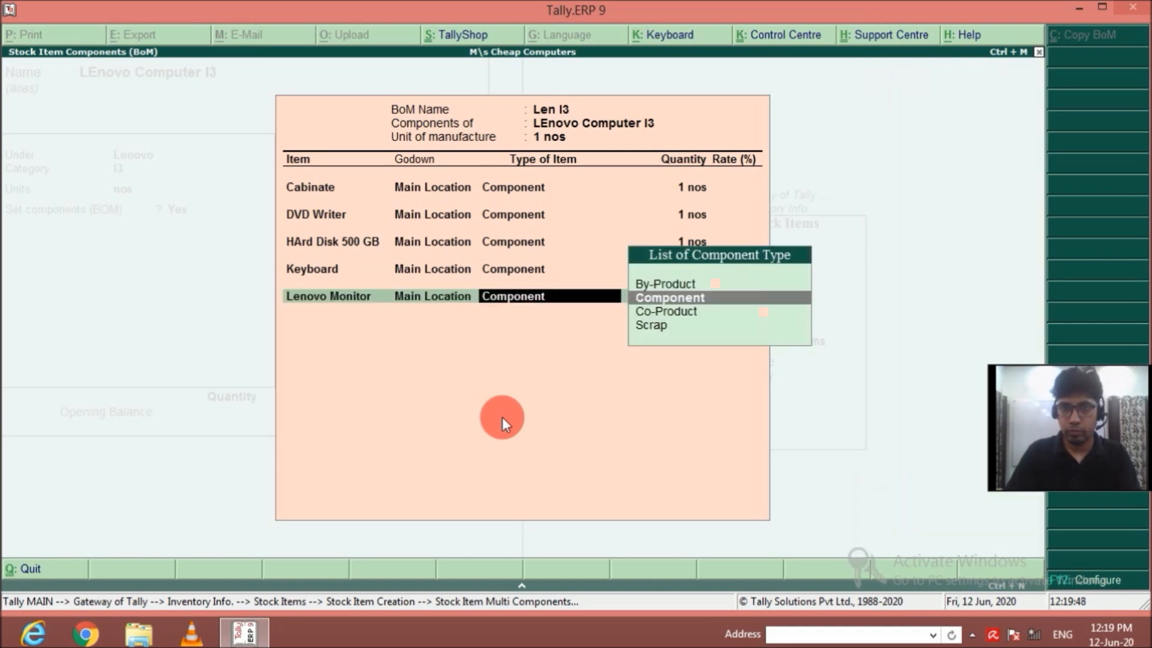
Add Mouse from Main Location as a component of Len I3 with a quantity of 1 nos.
{"action": "key", "text": "Return"}
{"action": "type", "text": "1"}
{"action": "key", "text": "Return"}
{"action": "key", "text": "Down"}
{"action": "key", "text": "Down"}
{"action": "key", "text": "Down"}
{"action": "key", "text": "Down"}
{"action": "key", "text": "Down"}
{"action": "key", "text": "Down"}
{"action": "key", "text": "Down"}
{"action": "key", "text": "Down"}
{"action": "key", "text": "Down"}
{"action": "key", "text": "Down"}
{"action": "key", "text": "Down"}
{"action": "key", "text": "Down"}
{"action": "key", "text": "Down"}
{"action": "key", "text": "Down"}
{"action": "key", "text": "Down"}
{"action": "key", "text": "Return"}
{"action": "key", "text": "Return"}
{"action": "key", "text": "Return"}
{"action": "type", "text": "1"}
Add Processor I3 from Main Location as a component of Len I3 with a quantity of 1 nos.
{"action": "key", "text": "Return"}
{"action": "key", "text": "Down"}
{"action": "key", "text": "Down"}
{"action": "key", "text": "Down"}
{"action": "key", "text": "Down"}
{"action": "key", "text": "Down"}
{"action": "key", "text": "Down"}
{"action": "key", "text": "Down"}
{"action": "key", "text": "Down"}
{"action": "key", "text": "Down"}
{"action": "key", "text": "Down"}
{"action": "key", "text": "Down"}
{"action": "key", "text": "Down"}
{"action": "key", "text": "Return"}
{"action": "key", "text": "Return"}
{"action": "key", "text": "Return"}
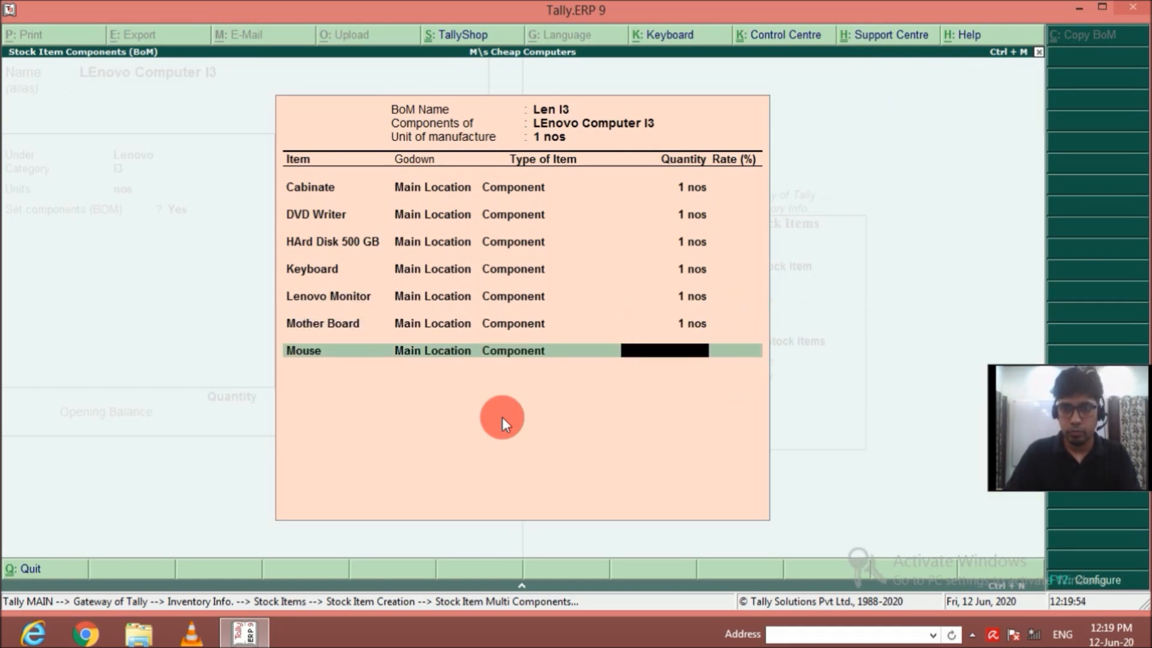
{"action": "type", "text": "1"}
{"action": "key", "text": "Return"}
Add RAM from Main Location as a component of Len I3 with a quantity of 1 nos.
{"action": "key", "text": "Down"}
{"action": "key", "text": "Down"}
{"action": "key", "text": "Down"}
{"action": "key", "text": "Down"}
{"action": "key", "text": "Down"}
{"action": "key", "text": "Down"}
{"action": "key", "text": "Down"}
{"action": "key", "text": "Down"}
{"action": "key", "text": "Down"}
{"action": "key", "text": "Down"}
{"action": "key", "text": "Down"}
{"action": "key", "text": "Down"}
{"action": "key", "text": "Down"}
{"action": "key", "text": "Down"}
{"action": "key", "text": "Down"}
{"action": "key", "text": "Down"}
{"action": "key", "text": "Down"}
{"action": "key", "text": "Down"}
{"action": "key", "text": "Down"}
{"action": "key", "text": "Return"}
{"action": "key", "text": "Return"}
{"action": "key", "text": "Return"}
{"action": "type", "text": "1"}
{"action": "key", "text": "Return"}
Add SMPS from Main Location as a component of Len I3 with a quantity of 1 nos.
{"action": "key", "text": "Down"}
{"action": "key", "text": "Down"}
{"action": "key", "text": "Down"}
{"action": "key", "text": "Down"}
{"action": "key", "text": "Down"}
{"action": "key", "text": "Down"}
{"action": "key", "text": "Down"}
{"action": "key", "text": "Down"}
{"action": "key", "text": "Down"}
{"action": "key", "text": "Down"}
{"action": "key", "text": "Down"}
{"action": "key", "text": "Down"}
{"action": "key", "text": "Down"}
{"action": "key", "text": "Down"}
{"action": "key", "text": "Down"}
{"action": "key", "text": "Down"}
{"action": "key", "text": "Down"}
{"action": "key", "text": "Down"}
{"action": "key", "text": "Down"}
{"action": "key", "text": "Down"}
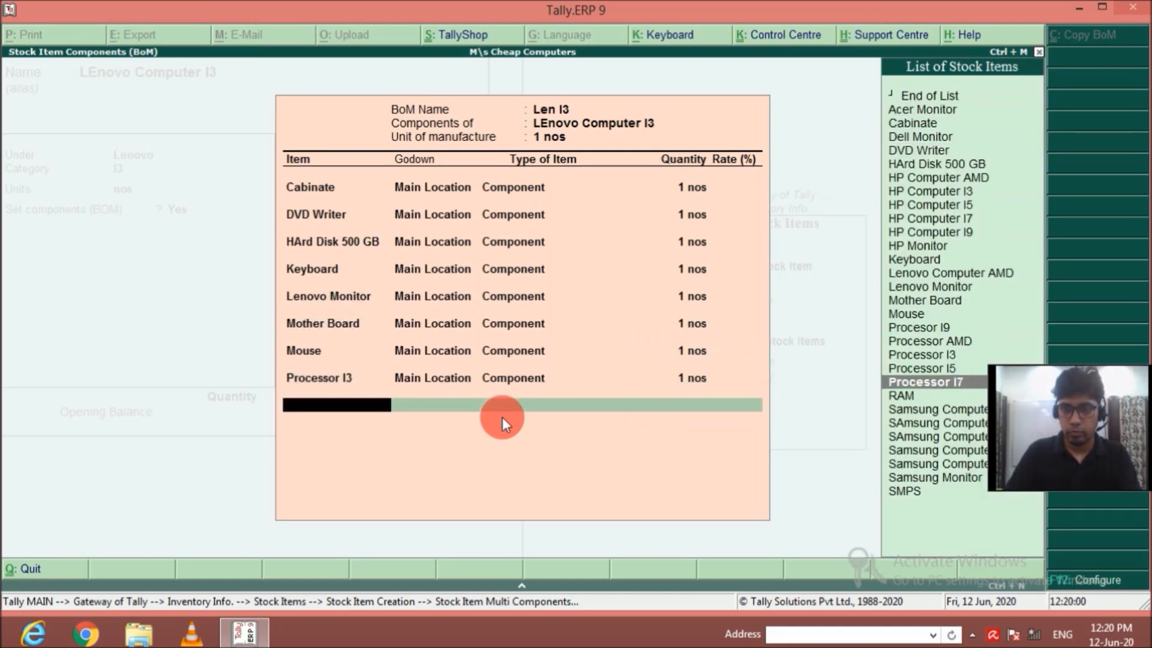
{"action": "key", "text": "Return"}
{"action": "key", "text": "Return"}
{"action": "key", "text": "Return"}
{"action": "type", "text": "1"}
{"action": "key", "text": "Return"}
{"action": "key", "text": "Down"}
{"action": "key", "text": "Down"}
{"action": "key", "text": "Down"}
{"action": "key", "text": "Down"}
{"action": "key", "text": "Down"}
{"action": "key", "text": "Down"}
{"action": "key", "text": "Down"}
{"action": "key", "text": "Down"}
{"action": "key", "text": "Down"}
{"action": "key", "text": "Down"}
{"action": "key", "text": "Down"}
{"action": "key", "text": "Down"}
{"action": "key", "text": "Down"}
{"action": "key", "text": "Down"}
{"action": "key", "text": "Down"}
{"action": "key", "text": "Down"}
{"action": "key", "text": "Down"}
{"action": "key", "text": "Down"}
{"action": "key", "text": "Down"}
{"action": "key", "text": "Down"}
Finish the Len I3 component list and save the LEnovo Computer I3 stock item.
{"action": "key", "text": "Return"}
{"action": "key", "text": "Return"}
{"action": "key", "text": "Return"}
{"action": "type", "text": "1"}
{"action": "key", "text": "Return"}
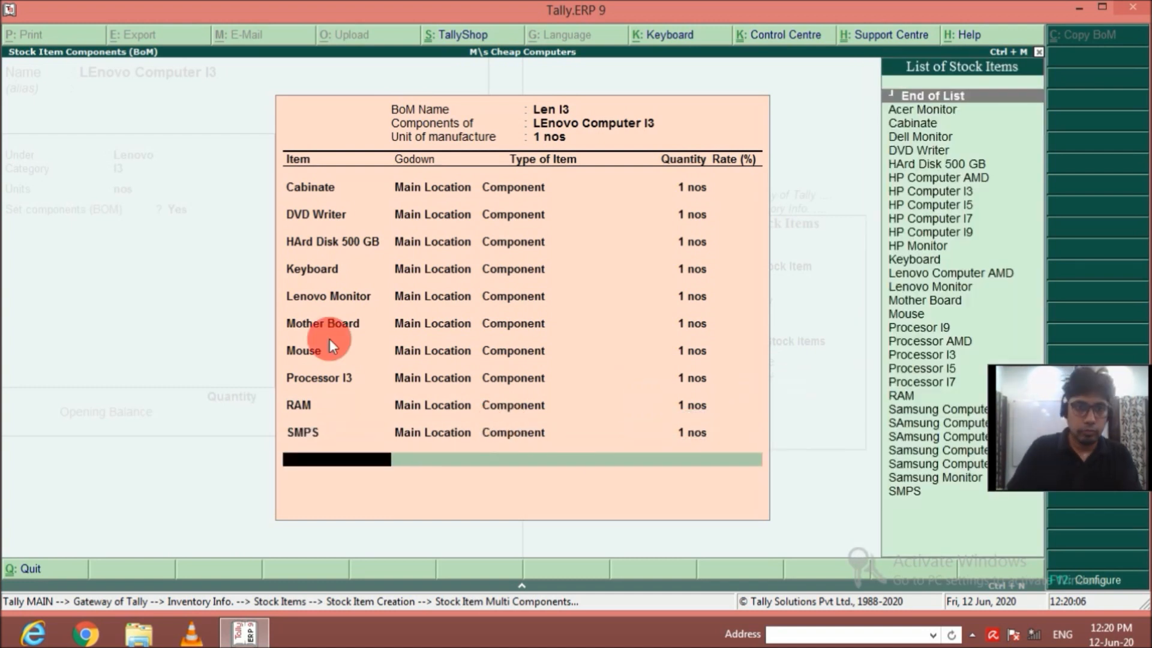
{"action": "key", "text": "Return"}
{"action": "key", "text": "Return"}
{"action": "key", "text": "Return"}
{"action": "key", "text": "Return"}
Name the new stock item Lenovo Computer I5 and leave its alias blank.
{"action": "type", "text": "Lenovo Computer"}
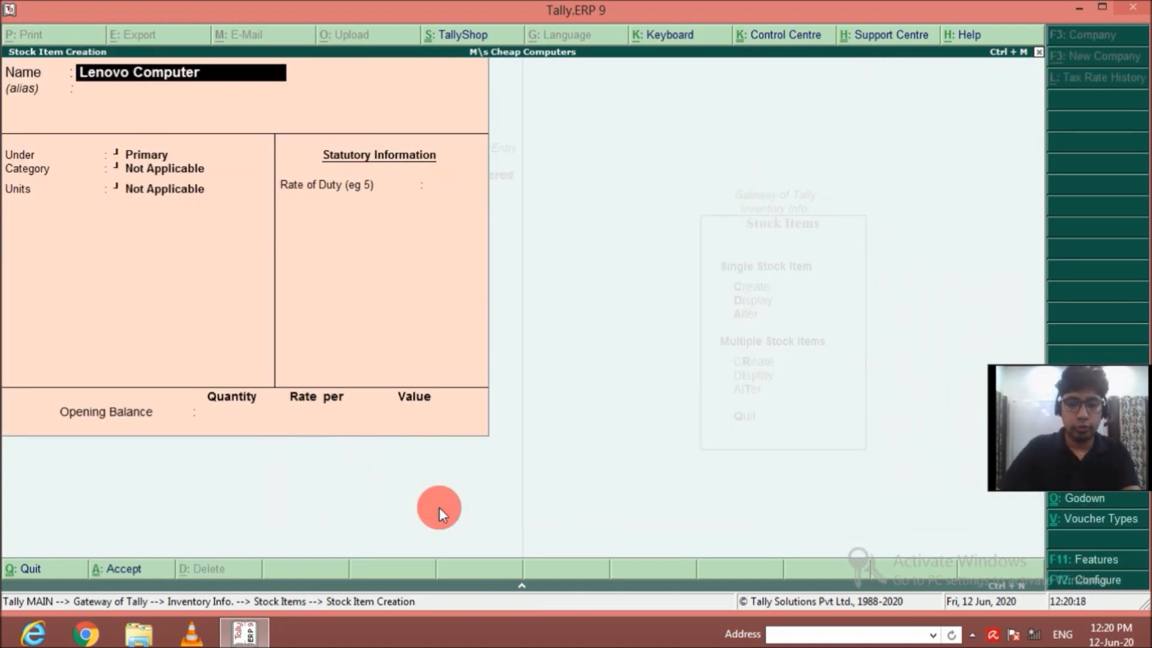
{"action": "type", "text": " I5"}
{"action": "key", "text": "Return"}
{"action": "key", "text": "Return"}
{"action": "key", "text": "Return"}
Assign Lenovo Computer I5 to the Lenovo group and the I5 category, with nos as its unit.
{"action": "key", "text": "BackSpace"}
{"action": "key", "text": "Down"}
{"action": "key", "text": "Down"}
{"action": "key", "text": "Return"}
{"action": "key", "text": "Down"}
{"action": "key", "text": "Down"}
{"action": "key", "text": "Down"}
{"action": "key", "text": "Return"}
Enable components for Lenovo Computer I5 and create a BoM named Len I5 for a unit of manufacture of 1 nos.
{"action": "key", "text": "Return"}
{"action": "key", "text": "y"}
Add Cabinate from Main Location as a component of Len I5 with a quantity of 1 nos.
{"action": "key", "text": "Return"}
{"action": "type", "text": "Len I5"}
Add DVD Writer from Main Location as a component of Len I5 with a quantity of 1 nos.
{"action": "key", "text": "Return"}
{"action": "key", "text": "Return"}
{"action": "key", "text": "Down"}
Add HArd Disk 500 GB from Main Location as a component of Len I5 with a quantity of 1 nos.
{"action": "key", "text": "Return"}
{"action": "key", "text": "Return"}
{"action": "key", "text": "Return"}
{"action": "type", "text": "1"}
Add Keyboard from Main Location as a component of Len I5 with a quantity of 1 nos.
{"action": "key", "text": "Return"}
{"action": "key", "text": "Down"}
{"action": "key", "text": "Down"}
{"action": "key", "text": "Return"}
{"action": "key", "text": "BackSpace"}
{"action": "key", "text": "Down"}
{"action": "key", "text": "Return"}
{"action": "key", "text": "Return"}
{"action": "key", "text": "Return"}
{"action": "type", "text": "1"}
{"action": "key", "text": "Return"}
{"action": "key", "text": "Down"}
{"action": "key", "text": "Down"}
{"action": "key", "text": "Down"}
{"action": "key", "text": "Down"}
{"action": "key", "text": "Return"}
{"action": "key", "text": "Return"}
{"action": "key", "text": "Return"}
{"action": "type", "text": "1"}
{"action": "key", "text": "Return"}
{"action": "key", "text": "Down"}
{"action": "key", "text": "Down"}
{"action": "key", "text": "Down"}
{"action": "key", "text": "Down"}
{"action": "key", "text": "Down"}
{"action": "key", "text": "Down"}
{"action": "key", "text": "Down"}
{"action": "key", "text": "Down"}
{"action": "key", "text": "Down"}
{"action": "key", "text": "Down"}
{"action": "key", "text": "Down"}
{"action": "key", "text": "Return"}
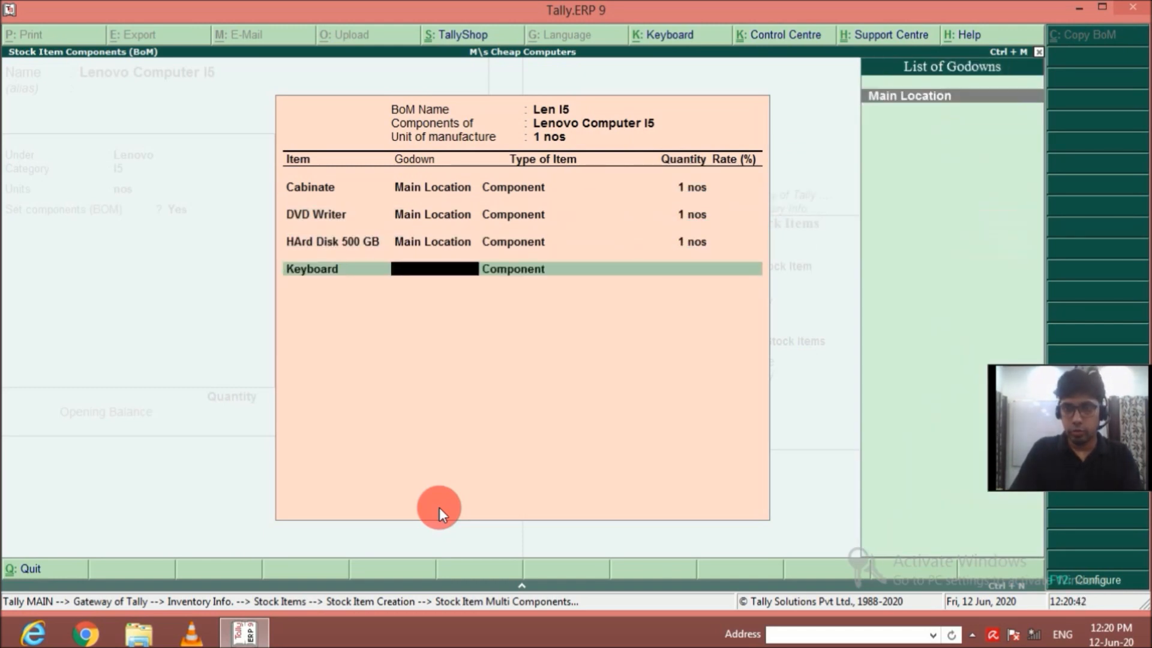
Add Lenovo Monitor from Main Location as a component of Len I5 with a quantity of 1 nos.
{"action": "key", "text": "Return"}
{"action": "key", "text": "Return"}
{"action": "type", "text": "1"}
{"action": "key", "text": "Return"}
{"action": "key", "text": "Down"}
{"action": "key", "text": "Down"}
{"action": "key", "text": "Down"}
{"action": "key", "text": "Down"}
{"action": "key", "text": "Down"}
{"action": "key", "text": "Down"}
{"action": "key", "text": "Down"}
{"action": "key", "text": "Down"}
{"action": "key", "text": "Down"}
{"action": "key", "text": "Down"}
{"action": "key", "text": "Down"}
{"action": "key", "text": "Down"}
{"action": "key", "text": "Down"}
{"action": "key", "text": "Down"}
Add Mother Board from Main Location as a component of Len I5 with a quantity of 1 nos.
{"action": "key", "text": "Return"}
{"action": "key", "text": "Return"}
{"action": "key", "text": "Return"}
{"action": "type", "text": "1"}
{"action": "key", "text": "Return"}
{"action": "key", "text": "Down"}
{"action": "key", "text": "Down"}
{"action": "key", "text": "Down"}
{"action": "key", "text": "Down"}
{"action": "key", "text": "Down"}
{"action": "key", "text": "Down"}
{"action": "key", "text": "Down"}
{"action": "key", "text": "Down"}
{"action": "key", "text": "Down"}
{"action": "key", "text": "Down"}
{"action": "key", "text": "Down"}
{"action": "key", "text": "Down"}
{"action": "key", "text": "Down"}
{"action": "key", "text": "Down"}
{"action": "key", "text": "Down"}
{"action": "key", "text": "Return"}
{"action": "key", "text": "Return"}
Add Mouse from Main Location as a component of Len I5 with a quantity of 1 nos.
{"action": "key", "text": "Return"}
{"action": "type", "text": "1"}
{"action": "key", "text": "Return"}
{"action": "key", "text": "Down"}
{"action": "key", "text": "Down"}
{"action": "key", "text": "Down"}
{"action": "key", "text": "Down"}
{"action": "key", "text": "Down"}
{"action": "key", "text": "Down"}
{"action": "key", "text": "Down"}
{"action": "key", "text": "Down"}
{"action": "key", "text": "Down"}
{"action": "key", "text": "Down"}
{"action": "key", "text": "Down"}
{"action": "key", "text": "Down"}
{"action": "key", "text": "Down"}
{"action": "key", "text": "Down"}
{"action": "key", "text": "Down"}
{"action": "key", "text": "Down"}
{"action": "key", "text": "Down"}
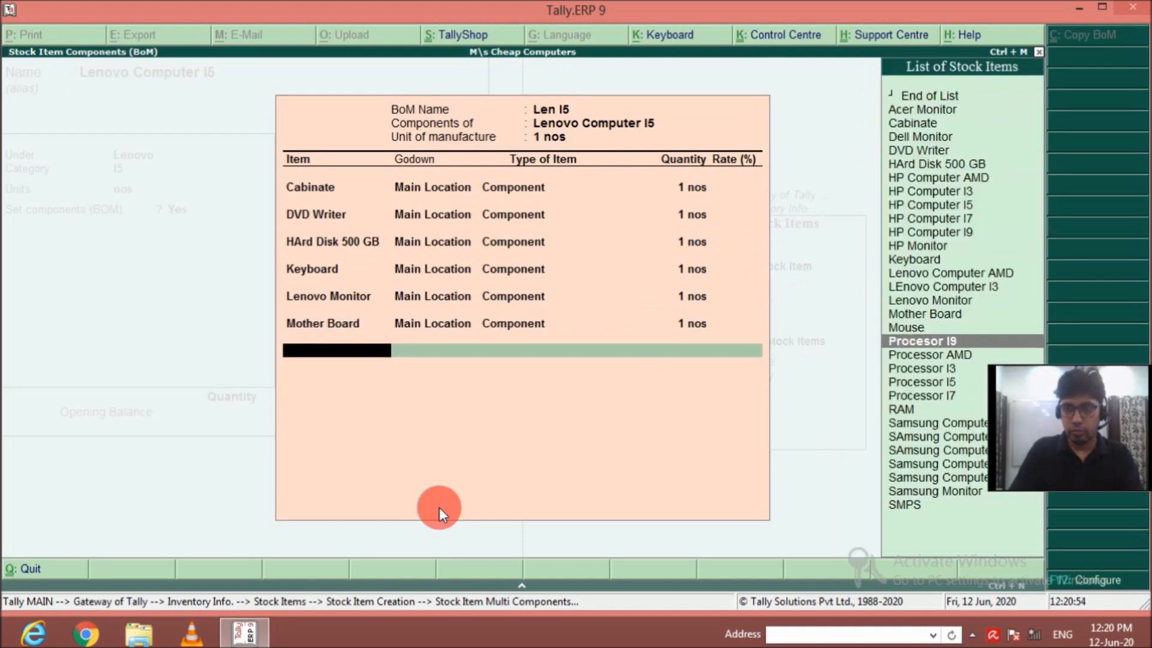
Add Processor I5 from Main Location as a component of Len I5 with a quantity of 1 nos.
{"action": "key", "text": "Return"}
{"action": "key", "text": "Return"}
{"action": "key", "text": "Return"}
{"action": "type", "text": "1"}
{"action": "key", "text": "Return"}
{"action": "key", "text": "Down"}
{"action": "key", "text": "Down"}
{"action": "key", "text": "Down"}
{"action": "key", "text": "Down"}
{"action": "key", "text": "Return"}
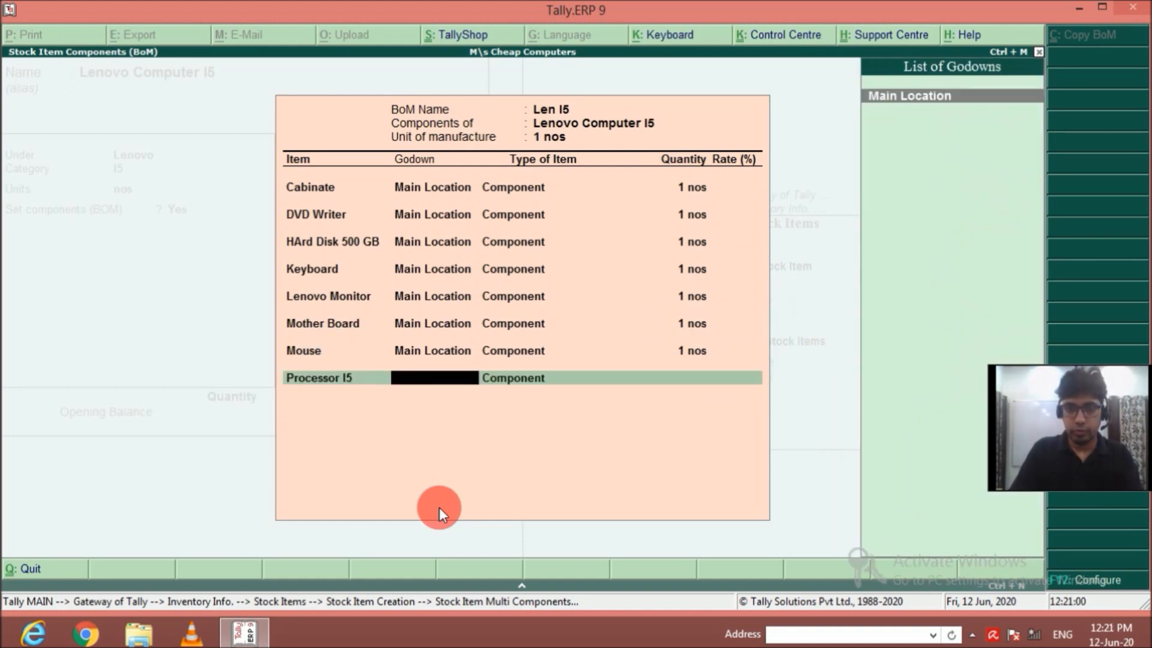
Add RAM from Main Location as a component of Len I5 with a quantity of 1 nos.
{"action": "key", "text": "Return"}
{"action": "key", "text": "Return"}
{"action": "type", "text": "1"}
{"action": "key", "text": "Return"}
{"action": "key", "text": "Down"}
{"action": "key", "text": "Down"}
{"action": "key", "text": "Down"}
{"action": "key", "text": "Down"}
{"action": "key", "text": "Down"}
{"action": "key", "text": "Down"}
{"action": "key", "text": "Down"}
{"action": "key", "text": "Down"}
{"action": "key", "text": "Down"}
{"action": "key", "text": "Down"}
{"action": "key", "text": "Down"}
{"action": "key", "text": "Down"}
{"action": "key", "text": "Down"}
{"action": "key", "text": "Down"}
{"action": "key", "text": "Down"}
{"action": "key", "text": "Down"}
{"action": "key", "text": "Down"}
{"action": "key", "text": "Down"}
{"action": "key", "text": "Down"}
{"action": "key", "text": "Down"}
{"action": "key", "text": "Return"}
{"action": "key", "text": "Return"}
{"action": "key", "text": "Return"}
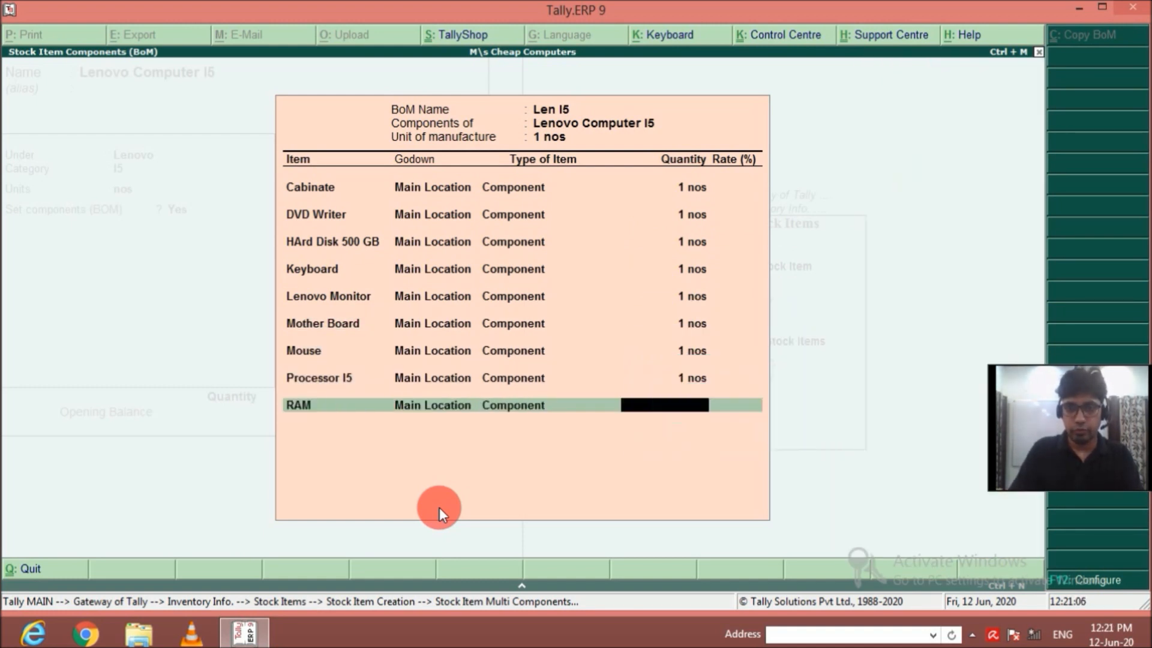
{"action": "type", "text": "1"}
Add SMPS from Main Location as a component of Len I5 with a quantity of 1 nos.
{"action": "key", "text": "Return"}
{"action": "key", "text": "Down"}
{"action": "key", "text": "Down"}
{"action": "key", "text": "Down"}
{"action": "key", "text": "Down"}
{"action": "key", "text": "Down"}
{"action": "key", "text": "Down"}
{"action": "key", "text": "Down"}
{"action": "key", "text": "Down"}
{"action": "key", "text": "Down"}
{"action": "key", "text": "Down"}
{"action": "key", "text": "Down"}
{"action": "key", "text": "Down"}
{"action": "key", "text": "Down"}
{"action": "key", "text": "Down"}
{"action": "key", "text": "Down"}
{"action": "key", "text": "Down"}
{"action": "key", "text": "Down"}
{"action": "key", "text": "Down"}
{"action": "key", "text": "Down"}
{"action": "key", "text": "Down"}
{"action": "key", "text": "Return"}
Finish the Len I5 component list and save the Lenovo Computer I5 stock item.
{"action": "key", "text": "Return"}
{"action": "key", "text": "Return"}
{"action": "type", "text": "1"}
{"action": "key", "text": "Return"}
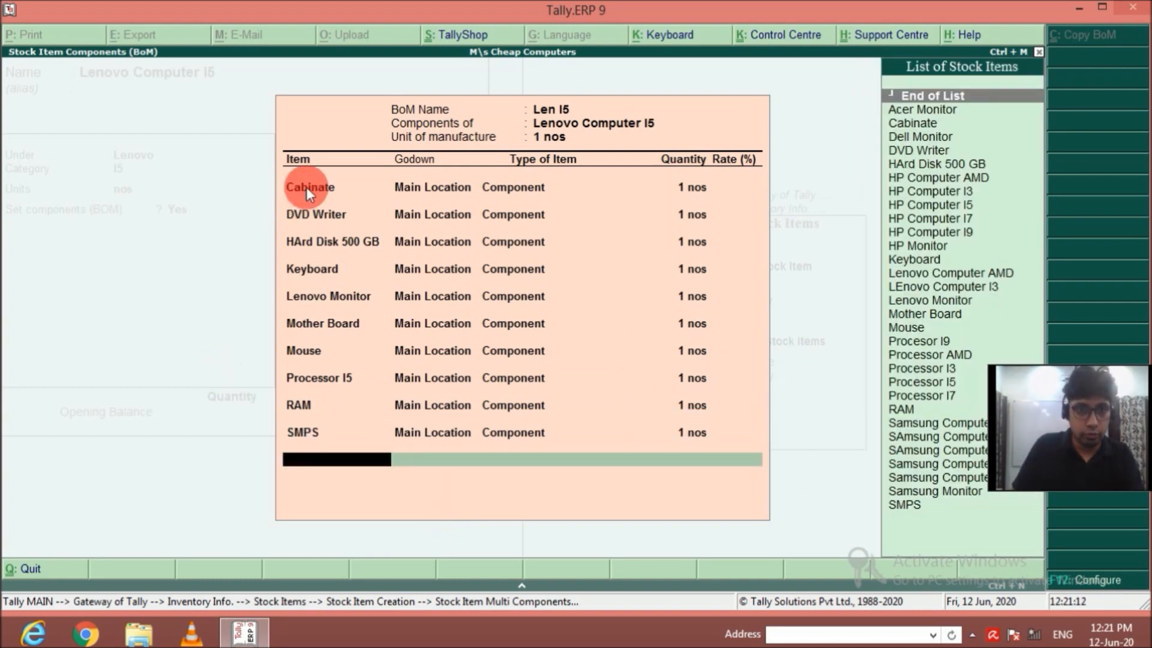
{"action": "key", "text": "Return"}
{"action": "key", "text": "Return"}
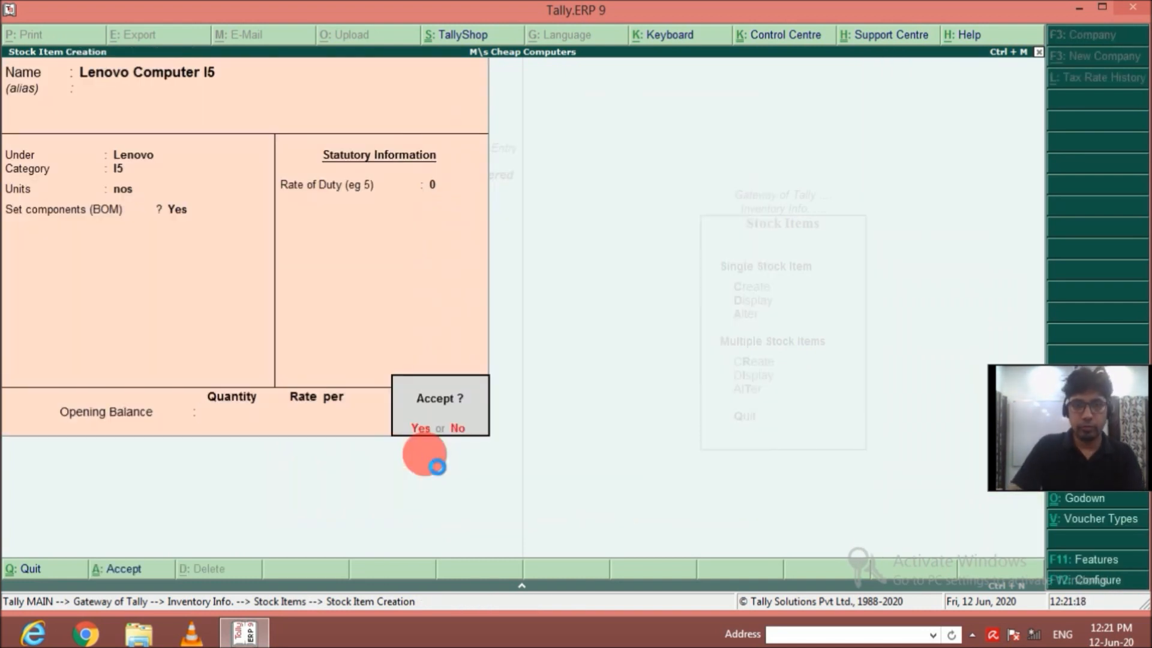
{"action": "key", "text": "Return"}
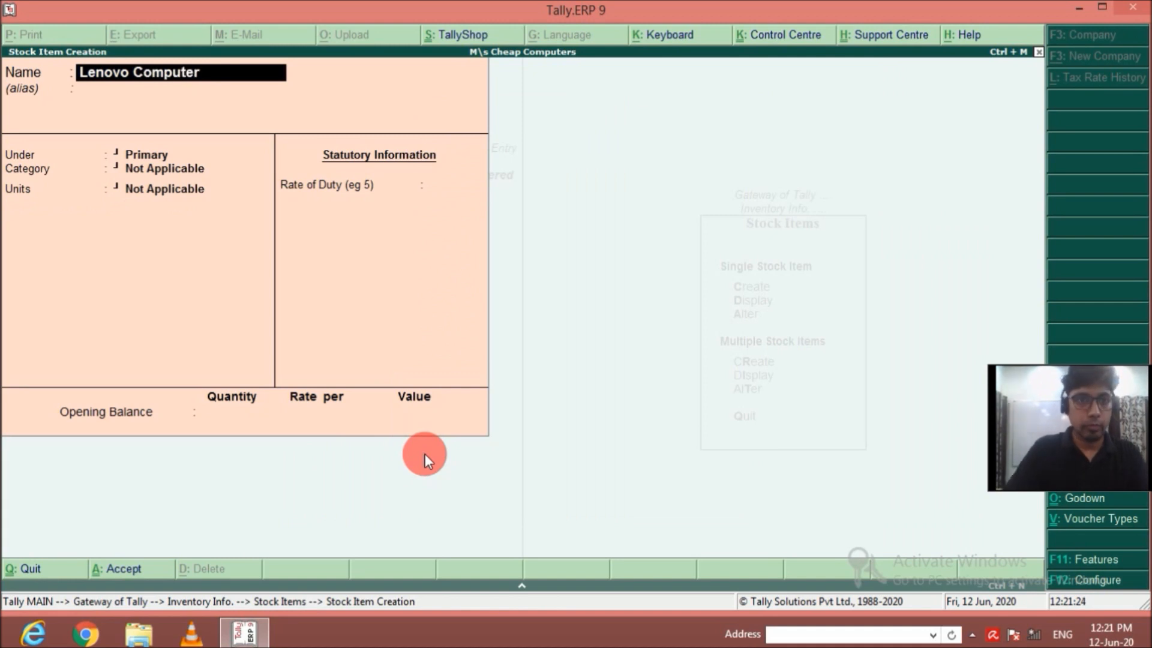
Name the new stock item Lenovo Computer I7 and assign it to group Lenovo, category I7 and units nos.
{"action": "key", "text": "Return"}
{"action": "key", "text": "Return"}
{"action": "key", "text": "Return"}
{"action": "key", "text": "BackSpace"}
{"action": "key", "text": "Down"}
{"action": "key", "text": "Down"}
{"action": "key", "text": "Return"}
{"action": "key", "text": "Down"}
{"action": "key", "text": "Down"}
{"action": "key", "text": "Down"}
{"action": "key", "text": "Down"}
{"action": "key", "text": "Return"}
Enable components for Lenovo Computer I7 and start a BOM named Len I7 with a unit of manufacture of 1 nos.
{"action": "key", "text": "Return"}
{"action": "type", "text": "y"}
{"action": "key", "text": "Return"}
{"action": "type", "text": "Len I7"}
{"action": "key", "text": "Return"}
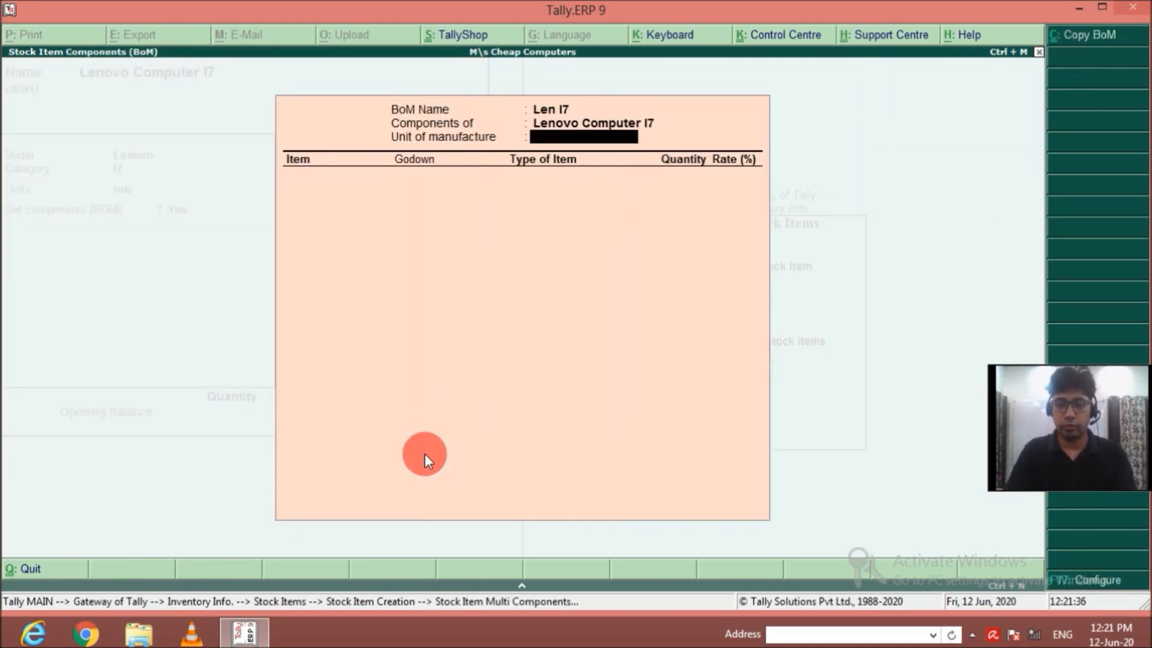
Add Cabinate from Main Location as a component of Len I7 with a quantity of 1 nos.
{"action": "key", "text": "Return"}
{"action": "key", "text": "Down"}
{"action": "key", "text": "Return"}
{"action": "key", "text": "Return"}
{"action": "key", "text": "Return"}
{"action": "type", "text": "1"}
Add DVD Writer from Main Location as a component of Len I7 with a quantity of 1 nos.
{"action": "key", "text": "Return"}
{"action": "key", "text": "Down"}
{"action": "key", "text": "Down"}
{"action": "key", "text": "Down"}
{"action": "key", "text": "Down"}
{"action": "key", "text": "Return"}
{"action": "key", "text": "Return"}
{"action": "key", "text": "Return"}
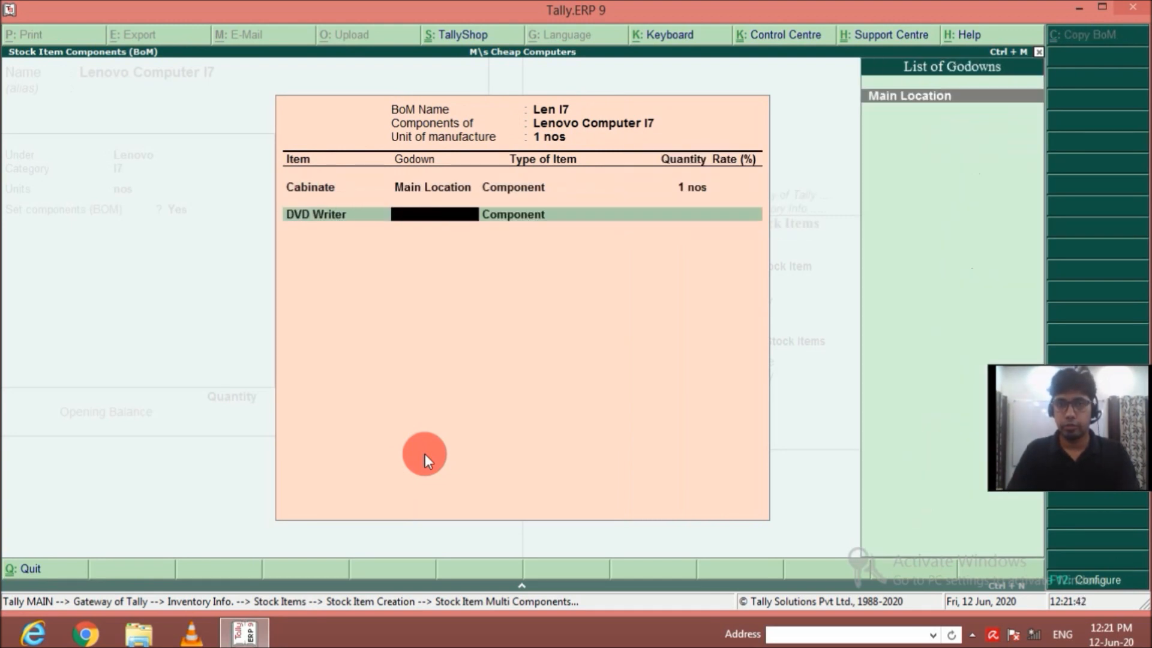
{"action": "type", "text": "1"}
Add HArd Disk 500 GB from Main Location as a component of Len I7 with a quantity of 1 nos.
{"action": "key", "text": "Return"}
{"action": "key", "text": "Down"}
{"action": "key", "text": "Return"}
{"action": "key", "text": "Return"}
{"action": "key", "text": "Return"}
{"action": "type", "text": "1"}
Add Keyboard from Main Location as a component of Len I7 with a quantity of 1 nos.
{"action": "key", "text": "Return"}
{"action": "key", "text": "Down"}
{"action": "key", "text": "Down"}
{"action": "key", "text": "Return"}
{"action": "key", "text": "Return"}
{"action": "key", "text": "Return"}
{"action": "type", "text": "1"}
Add Mother Board from Main Location as a component of Len I7 with a quantity of 1 nos.
{"action": "key", "text": "Return"}
{"action": "key", "text": "Down"}
{"action": "key", "text": "Down"}
{"action": "key", "text": "Down"}
{"action": "key", "text": "Down"}
{"action": "key", "text": "Down"}
{"action": "key", "text": "Down"}
{"action": "key", "text": "Down"}
{"action": "key", "text": "Down"}
{"action": "key", "text": "Down"}
{"action": "key", "text": "Down"}
{"action": "key", "text": "Down"}
{"action": "key", "text": "Down"}
{"action": "key", "text": "Down"}
{"action": "key", "text": "Down"}
{"action": "key", "text": "Down"}
{"action": "key", "text": "Down"}
{"action": "key", "text": "Down"}
{"action": "key", "text": "Return"}
{"action": "key", "text": "Return"}
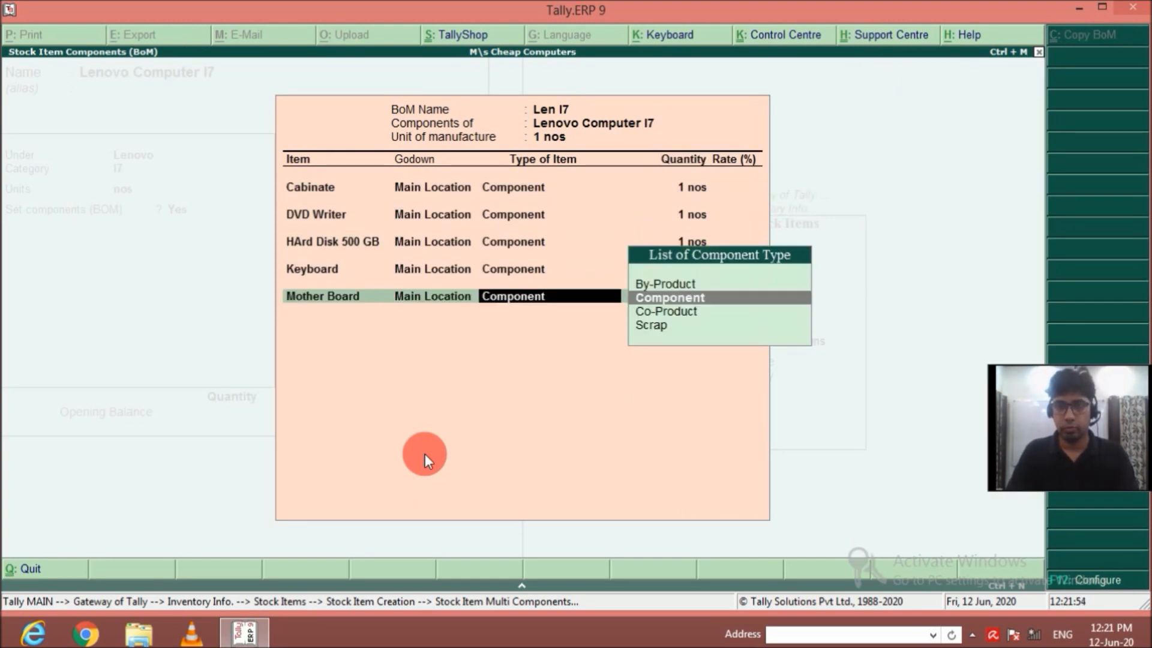
Add Lenovo Monitor from Main Location as a component of Len I7 with a quantity of 1 nos.
{"action": "key", "text": "Return"}
{"action": "type", "text": "1"}
{"action": "key", "text": "Return"}
{"action": "key", "text": "Down"}
{"action": "key", "text": "Down"}
{"action": "key", "text": "Down"}
{"action": "key", "text": "Down"}
{"action": "key", "text": "Down"}
{"action": "key", "text": "Down"}
{"action": "key", "text": "Down"}
{"action": "key", "text": "Down"}
{"action": "key", "text": "Down"}
{"action": "key", "text": "Down"}
{"action": "key", "text": "Down"}
{"action": "key", "text": "Down"}
{"action": "key", "text": "Down"}
{"action": "key", "text": "Down"}
{"action": "key", "text": "Down"}
{"action": "key", "text": "Down"}
{"action": "key", "text": "Return"}
Add Mouse from Main Location as a component of Len I7 with a quantity of 1 nos.
{"action": "key", "text": "Return"}
{"action": "key", "text": "Down"}
{"action": "key", "text": "Down"}
{"action": "key", "text": "Down"}
{"action": "key", "text": "Down"}
{"action": "key", "text": "Down"}
{"action": "key", "text": "Down"}
{"action": "key", "text": "Down"}
{"action": "key", "text": "Down"}
{"action": "key", "text": "Down"}
{"action": "key", "text": "Down"}
{"action": "key", "text": "Down"}
{"action": "key", "text": "Down"}
{"action": "key", "text": "Down"}
{"action": "key", "text": "Down"}
{"action": "key", "text": "Down"}
{"action": "key", "text": "Down"}
{"action": "key", "text": "Down"}
{"action": "key", "text": "Down"}
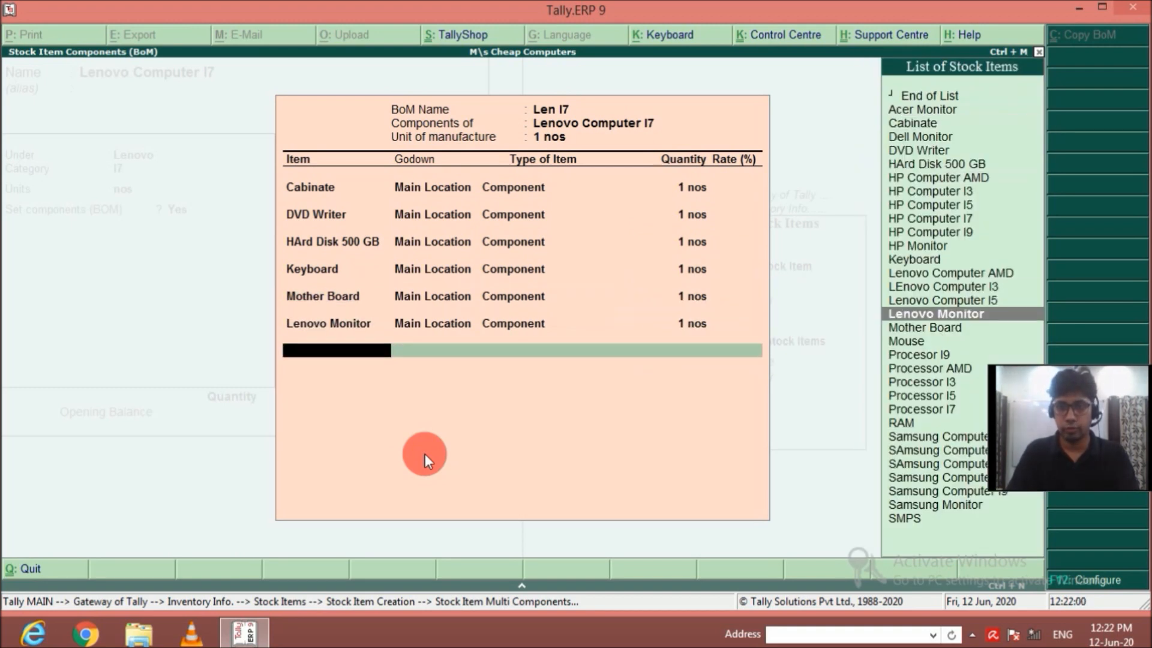
{"action": "key", "text": "Return"}
{"action": "key", "text": "Return"}
{"action": "key", "text": "Return"}
{"action": "type", "text": "1"}
Add Processor I7 from Main Location as a component of Len I7 with a quantity of 1 nos.
{"action": "key", "text": "Return"}
{"action": "key", "text": "Down"}
{"action": "key", "text": "Down"}
{"action": "key", "text": "Down"}
{"action": "key", "text": "Down"}
{"action": "key", "text": "Down"}
{"action": "key", "text": "Return"}
{"action": "key", "text": "Return"}
{"action": "key", "text": "Return"}
{"action": "type", "text": "1"}
Add RAM from Main Location as a component of Len I7 with a quantity of 1 nos.
{"action": "key", "text": "Return"}
{"action": "key", "text": "Down"}
{"action": "key", "text": "Down"}
{"action": "key", "text": "Down"}
{"action": "key", "text": "Down"}
{"action": "key", "text": "Down"}
{"action": "key", "text": "Down"}
{"action": "key", "text": "Down"}
{"action": "key", "text": "Down"}
{"action": "key", "text": "Down"}
{"action": "key", "text": "Down"}
{"action": "key", "text": "Down"}
{"action": "key", "text": "Down"}
{"action": "key", "text": "Down"}
{"action": "key", "text": "Down"}
{"action": "key", "text": "Down"}
{"action": "key", "text": "Down"}
{"action": "key", "text": "Down"}
{"action": "key", "text": "Down"}
{"action": "key", "text": "Down"}
{"action": "key", "text": "Down"}
Add SMPS from Main Location as a component of Len I7 with a quantity of 1 nos.
{"action": "key", "text": "Return"}
{"action": "key", "text": "Return"}
{"action": "key", "text": "Return"}
{"action": "type", "text": "1"}
{"action": "key", "text": "Return"}
{"action": "key", "text": "Down"}
{"action": "key", "text": "Down"}
{"action": "key", "text": "Down"}
{"action": "key", "text": "Down"}
{"action": "key", "text": "Down"}
{"action": "key", "text": "Down"}
{"action": "key", "text": "Return"}
{"action": "key", "text": "Return"}
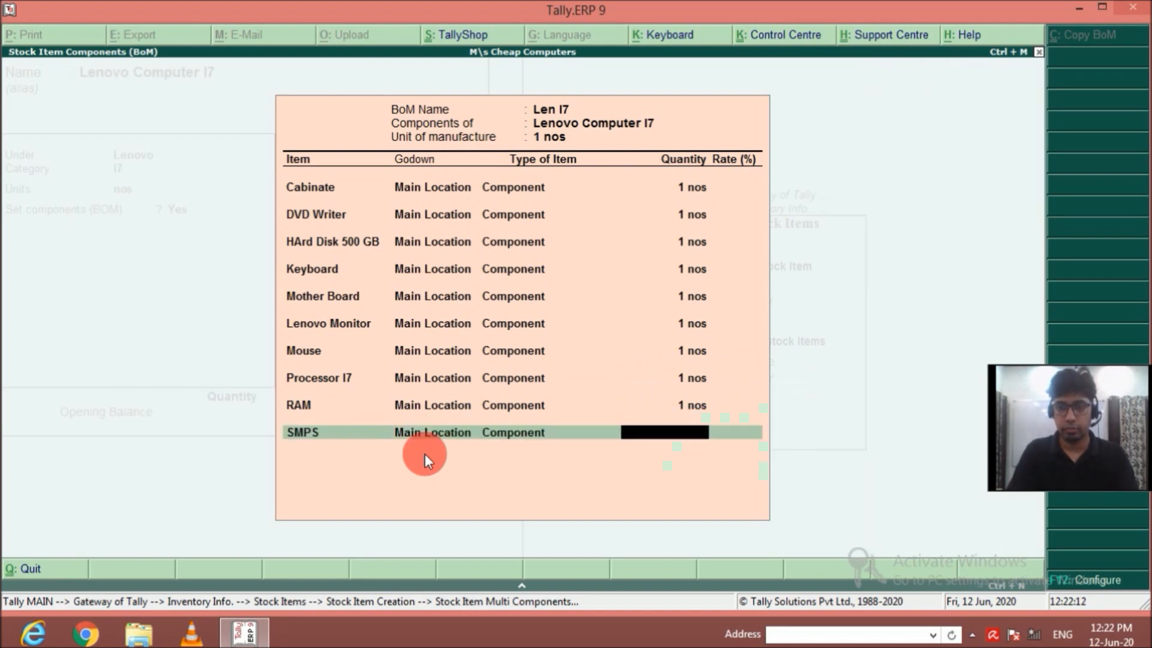
{"action": "key", "text": "Return"}
{"action": "type", "text": "1 nos"}
{"action": "key", "text": "Return"}
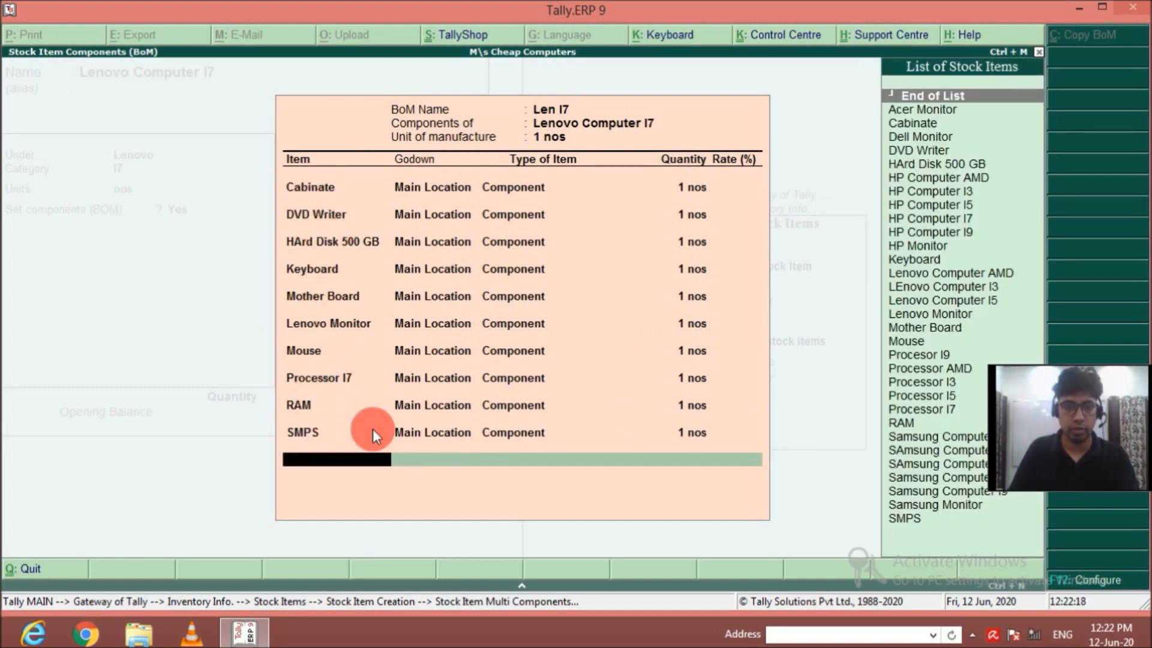
Finish the Len I7 component list and save the Lenovo Computer I7 stock item.
{"action": "key", "text": "Return"}
Name a new stock item Lenovo Computer I9 and assign it to group Lenovo, category I9 and units nos.
{"action": "key", "text": "Return"}
{"action": "key", "text": "Return"}
{"action": "type", "text": "Lenovo Computer I9"}
{"action": "key", "text": "Return"}
{"action": "key", "text": "Return"}
{"action": "key", "text": "Return"}
{"action": "key", "text": "BackSpace"}
{"action": "key", "text": "Down"}
{"action": "key", "text": "Down"}
{"action": "key", "text": "Down"}
{"action": "key", "text": "Return"}
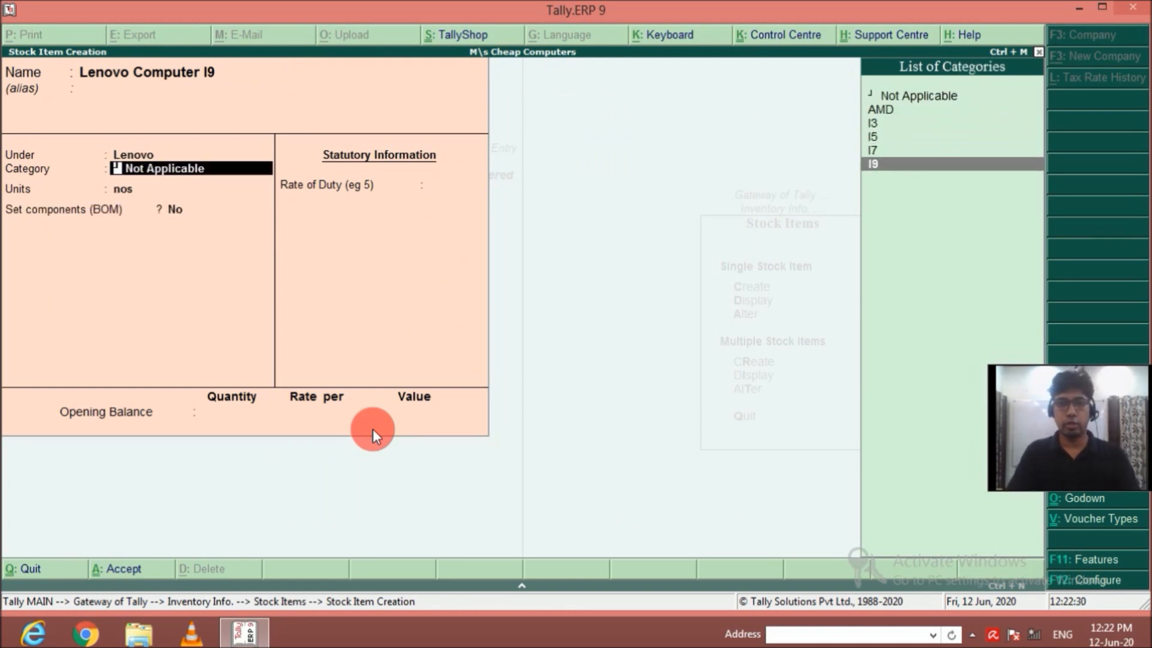
Enable components for Lenovo Computer I9 and start a BOM named Len I9 with a unit of manufacture of 1 nos.
{"action": "key", "text": "Return"}
{"action": "key", "text": "Return"}
{"action": "type", "text": "yLen I9"}
{"action": "key", "text": "Return"}
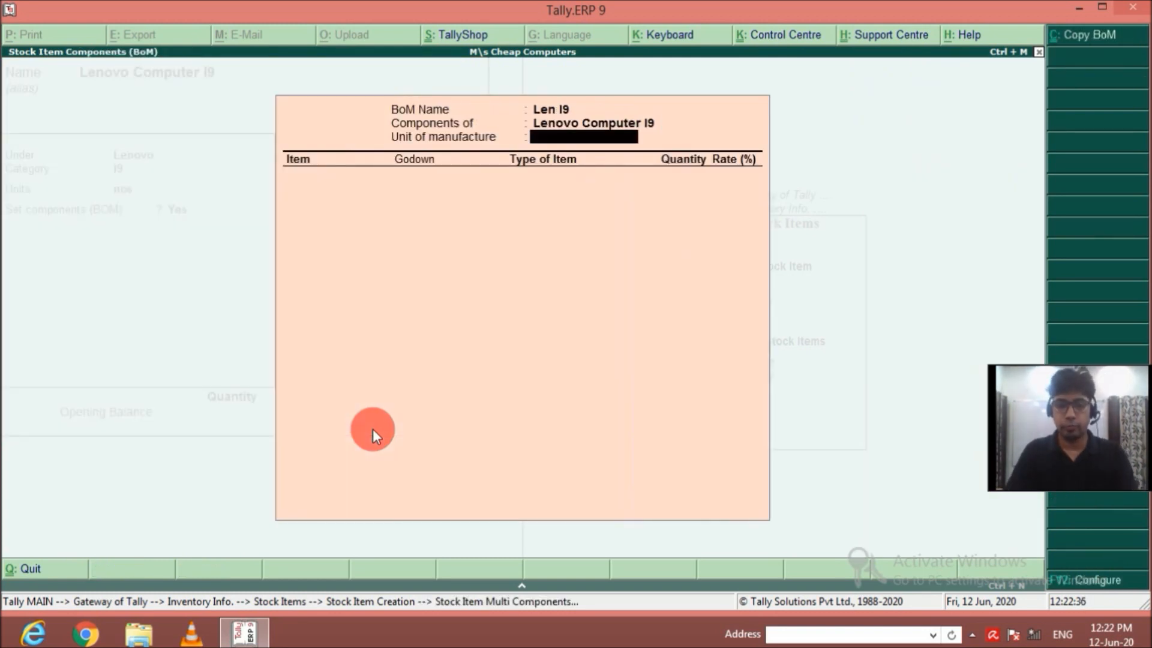
{"action": "type", "text": "1"}
Add Cabinate from Main Location as a component of Len I9 with a quantity of 1 nos.
{"action": "key", "text": "Return"}
{"action": "key", "text": "Down"}
{"action": "key", "text": "Return"}
{"action": "key", "text": "Return"}
{"action": "key", "text": "Return"}
{"action": "type", "text": "1"}
Add DVD Writer from Main Location as a component of Len I9 with a quantity of 1 nos.
{"action": "key", "text": "Return"}
{"action": "key", "text": "Down"}
{"action": "key", "text": "Down"}
{"action": "key", "text": "Down"}
{"action": "key", "text": "Return"}
{"action": "key", "text": "Return"}
{"action": "key", "text": "Return"}
{"action": "type", "text": "1"}
Add HArd Disk 500 GB from Main Location as a component of Len I9 with a quantity of 1 nos.
{"action": "key", "text": "Return"}
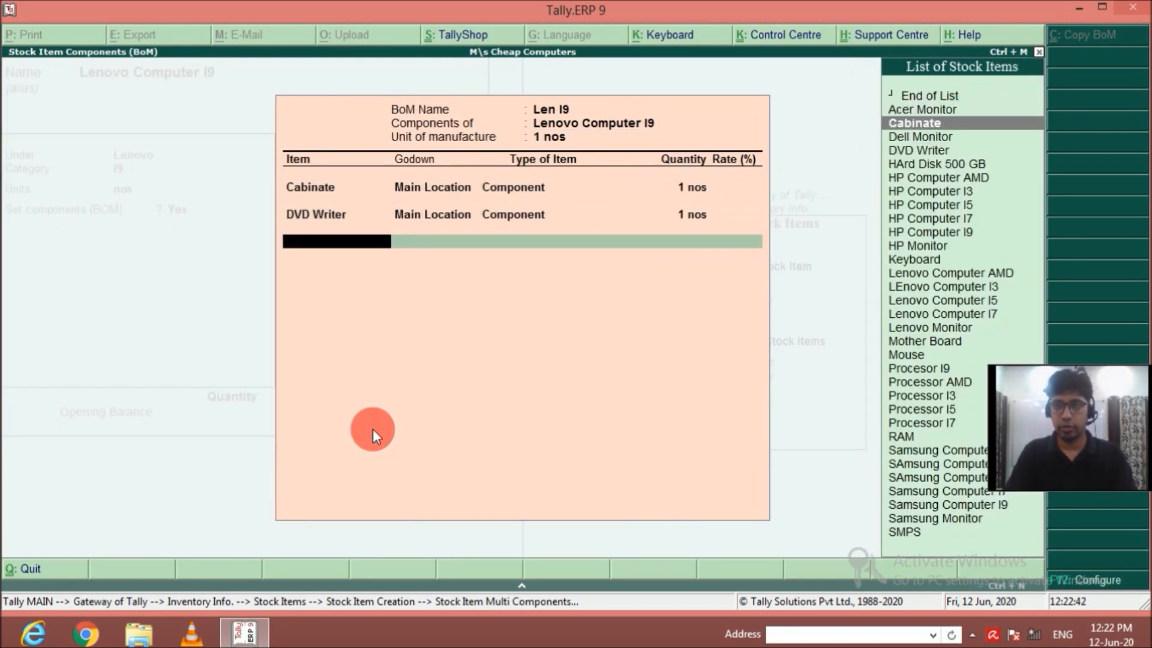
{"action": "key", "text": "Down"}
{"action": "key", "text": "Down"}
{"action": "key", "text": "Down"}
{"action": "key", "text": "Down"}
{"action": "key", "text": "Return"}
{"action": "key", "text": "Return"}
{"action": "key", "text": "Return"}
{"action": "key", "text": "Return"}
{"action": "key", "text": "BackSpace"}
{"action": "type", "text": "1"}
Add Keyboard from Main Location as a component of Len I9 with a quantity of 1 nos.
{"action": "key", "text": "Return"}
{"action": "key", "text": "Down"}
{"action": "key", "text": "Down"}
{"action": "key", "text": "Down"}
{"action": "key", "text": "Down"}
{"action": "key", "text": "Down"}
{"action": "key", "text": "Down"}
{"action": "key", "text": "Down"}
{"action": "key", "text": "Down"}
{"action": "key", "text": "Down"}
{"action": "key", "text": "Down"}
{"action": "key", "text": "Down"}
{"action": "key", "text": "Down"}
{"action": "key", "text": "Return"}
{"action": "key", "text": "Return"}
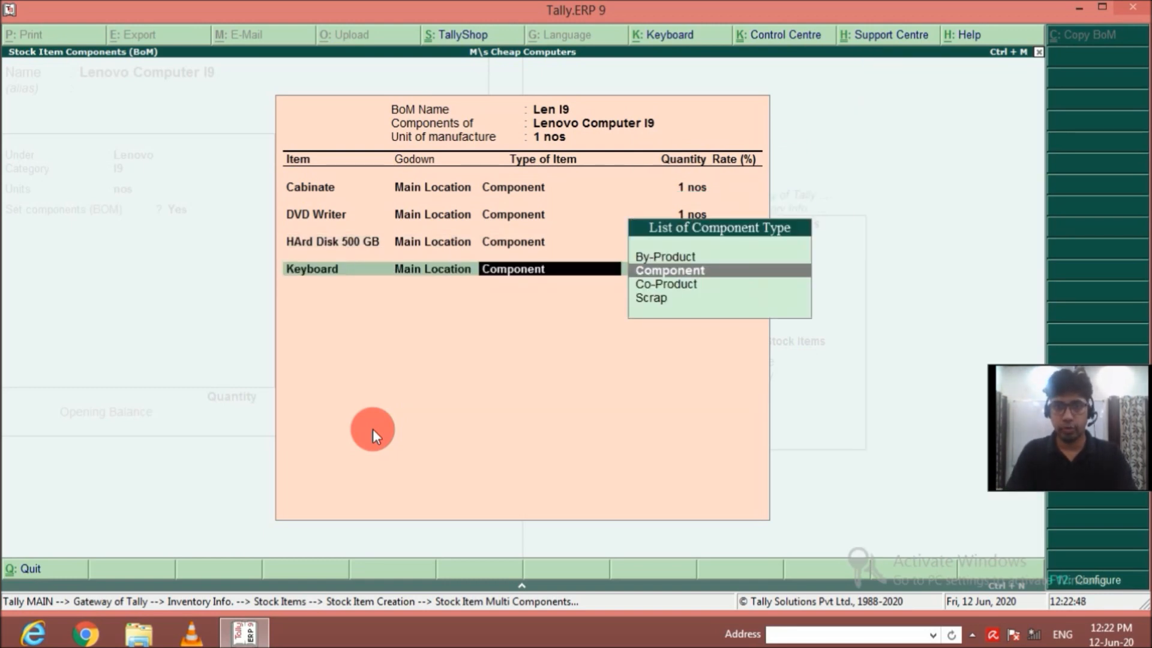
Add Lenovo Monitor from Main Location as a component of Len I9 with a quantity of 1 nos.
{"action": "key", "text": "Return"}
{"action": "type", "text": "1"}
{"action": "key", "text": "Return"}
{"action": "key", "text": "Down"}
{"action": "key", "text": "Down"}
{"action": "key", "text": "Down"}
{"action": "key", "text": "Down"}
{"action": "key", "text": "Down"}
{"action": "key", "text": "Down"}
{"action": "key", "text": "Down"}
{"action": "key", "text": "Down"}
{"action": "key", "text": "Down"}
{"action": "key", "text": "Down"}
{"action": "key", "text": "Down"}
{"action": "key", "text": "Down"}
{"action": "key", "text": "Down"}
{"action": "key", "text": "Down"}
{"action": "key", "text": "Down"}
{"action": "key", "text": "Down"}
{"action": "key", "text": "Down"}
Add Mother Board from Main Location as a component of Len I9 with a quantity of 1 nos.
{"action": "key", "text": "Return"}
{"action": "key", "text": "Return"}
{"action": "key", "text": "Return"}
{"action": "type", "text": "1"}
{"action": "key", "text": "Return"}
{"action": "key", "text": "Down"}
{"action": "key", "text": "Down"}
{"action": "key", "text": "Down"}
{"action": "key", "text": "Down"}
{"action": "key", "text": "Down"}
{"action": "key", "text": "Down"}
{"action": "key", "text": "Down"}
{"action": "key", "text": "Down"}
{"action": "key", "text": "Down"}
{"action": "key", "text": "Down"}
{"action": "key", "text": "Down"}
{"action": "key", "text": "Down"}
Add Mouse from Main Location as a component of Len I9 with a quantity of 1 nos.
{"action": "key", "text": "Down"}
{"action": "key", "text": "Down"}
{"action": "key", "text": "Down"}
{"action": "key", "text": "Down"}
{"action": "key", "text": "Down"}
{"action": "key", "text": "Down"}
{"action": "key", "text": "Return"}
{"action": "key", "text": "Return"}
{"action": "key", "text": "Return"}
{"action": "type", "text": "1"}
{"action": "key", "text": "Return"}
{"action": "key", "text": "Down"}
{"action": "key", "text": "Down"}
{"action": "key", "text": "Down"}
{"action": "key", "text": "Down"}
{"action": "key", "text": "Down"}
{"action": "key", "text": "Down"}
{"action": "key", "text": "Down"}
{"action": "key", "text": "Down"}
{"action": "key", "text": "Down"}
{"action": "key", "text": "Down"}
{"action": "key", "text": "Down"}
{"action": "key", "text": "Down"}
{"action": "key", "text": "Down"}
{"action": "key", "text": "Down"}
{"action": "key", "text": "Down"}
{"action": "key", "text": "Down"}
{"action": "key", "text": "Down"}
{"action": "key", "text": "Down"}
{"action": "key", "text": "Down"}
{"action": "key", "text": "Down"}
{"action": "key", "text": "Up"}
{"action": "key", "text": "Return"}
{"action": "key", "text": "Return"}
{"action": "key", "text": "Return"}
{"action": "type", "text": "1"}
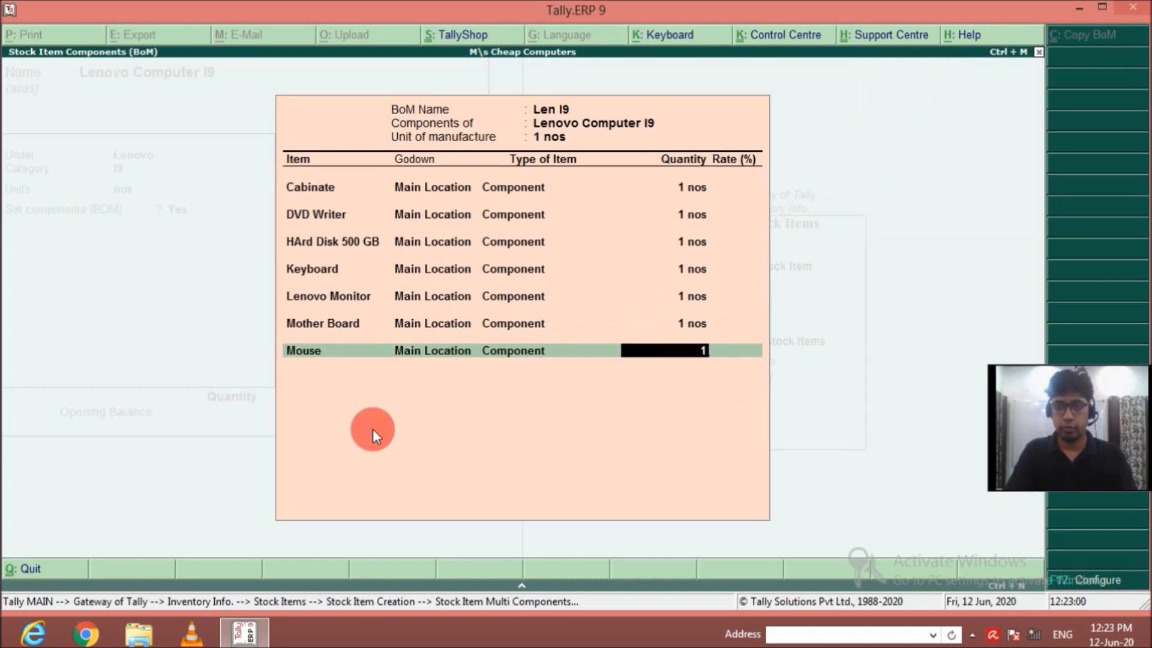
Add Procesor I9 from Main Location as a component of Len I9 with a quantity of 1 nos.
{"action": "key", "text": "Return"}
{"action": "key", "text": "Down"}
{"action": "key", "text": "Down"}
{"action": "key", "text": "Down"}
{"action": "key", "text": "Down"}
{"action": "key", "text": "Down"}
{"action": "key", "text": "Down"}
{"action": "key", "text": "Down"}
{"action": "key", "text": "Down"}
{"action": "key", "text": "Down"}
{"action": "key", "text": "Down"}
{"action": "key", "text": "Down"}
{"action": "key", "text": "Down"}
{"action": "key", "text": "Down"}
{"action": "key", "text": "Down"}
{"action": "key", "text": "Down"}
{"action": "key", "text": "Down"}
{"action": "key", "text": "Down"}
{"action": "key", "text": "Down"}
{"action": "key", "text": "Down"}
{"action": "key", "text": "Down"}
{"action": "key", "text": "Return"}
{"action": "key", "text": "Return"}
Add RAM from Main Location as a component of Len I9 with a quantity of 1 nos.
{"action": "key", "text": "Return"}
{"action": "type", "text": "1"}
{"action": "key", "text": "Return"}
{"action": "key", "text": "Down"}
{"action": "key", "text": "Down"}
{"action": "key", "text": "Down"}
{"action": "key", "text": "Down"}
{"action": "key", "text": "Down"}
{"action": "key", "text": "Down"}
{"action": "key", "text": "Down"}
{"action": "key", "text": "Down"}
{"action": "key", "text": "Down"}
{"action": "key", "text": "Down"}
{"action": "key", "text": "Down"}
{"action": "key", "text": "Down"}
Add SMPS from Main Location as a component of Len I9 with a quantity of 1 nos.
{"action": "key", "text": "Return"}
{"action": "key", "text": "Return"}
{"action": "key", "text": "Return"}
{"action": "type", "text": "1"}
{"action": "key", "text": "Return"}
{"action": "key", "text": "Down"}
{"action": "key", "text": "Down"}
{"action": "key", "text": "Down"}
{"action": "key", "text": "Down"}
{"action": "key", "text": "Down"}
{"action": "key", "text": "Down"}
{"action": "key", "text": "Down"}
{"action": "key", "text": "Down"}
{"action": "key", "text": "Down"}
{"action": "key", "text": "Down"}
{"action": "key", "text": "Down"}
{"action": "key", "text": "Down"}
{"action": "key", "text": "Down"}
{"action": "key", "text": "Down"}
{"action": "key", "text": "Down"}
{"action": "key", "text": "Down"}
{"action": "key", "text": "Down"}
{"action": "key", "text": "Down"}
{"action": "key", "text": "Down"}
{"action": "key", "text": "Return"}
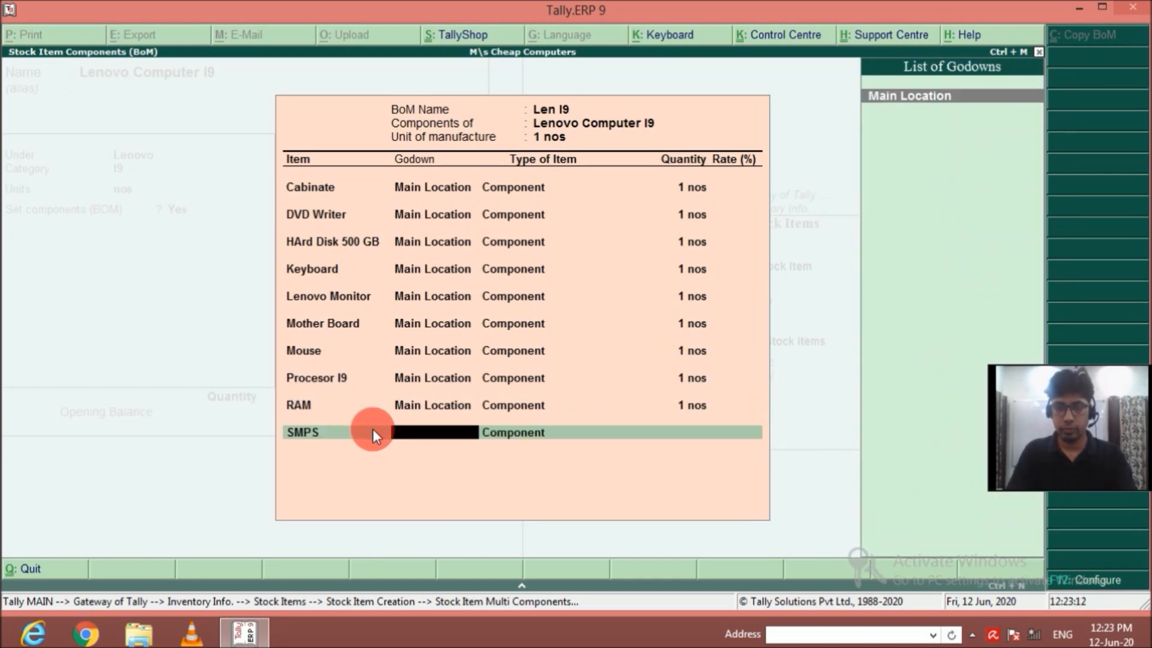
{"action": "key", "text": "Return"}
{"action": "key", "text": "Return"}
{"action": "type", "text": "1"}
{"action": "key", "text": "Return"}
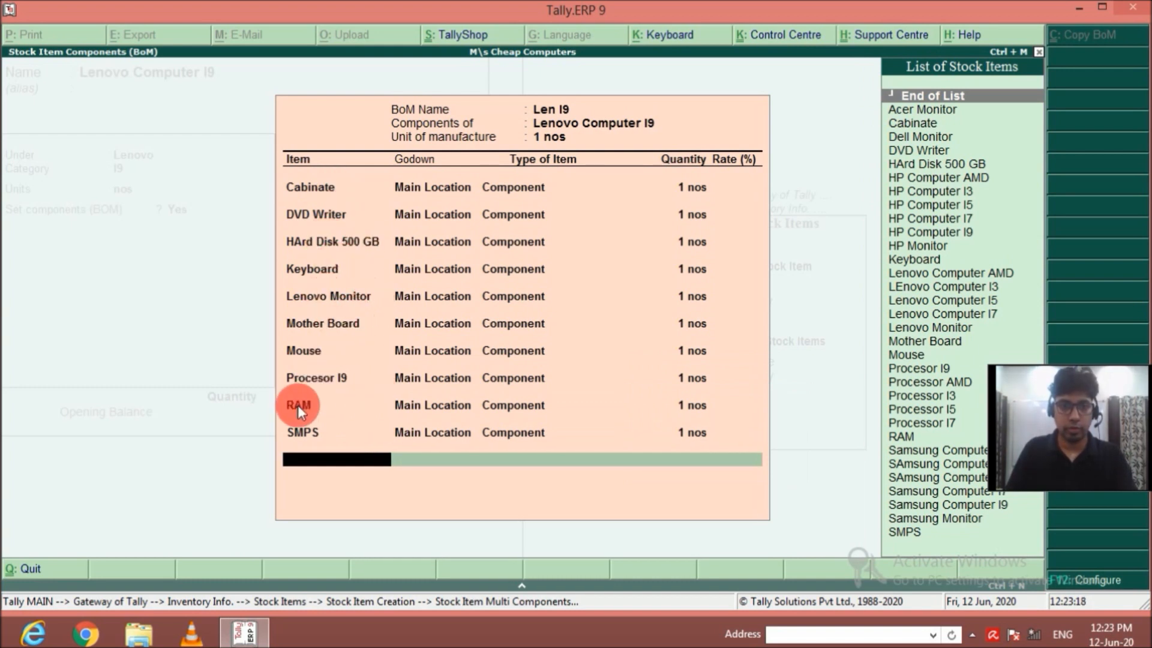
Close the Len I9 component list and save the Lenovo Computer I9 stock item.
{"action": "key", "text": "Return"}
{"action": "key", "text": "Return"}
Create the stock item Dell Computer AMD under the Dell group with category AMD and units nos.
{"action": "key", "text": "Return"}
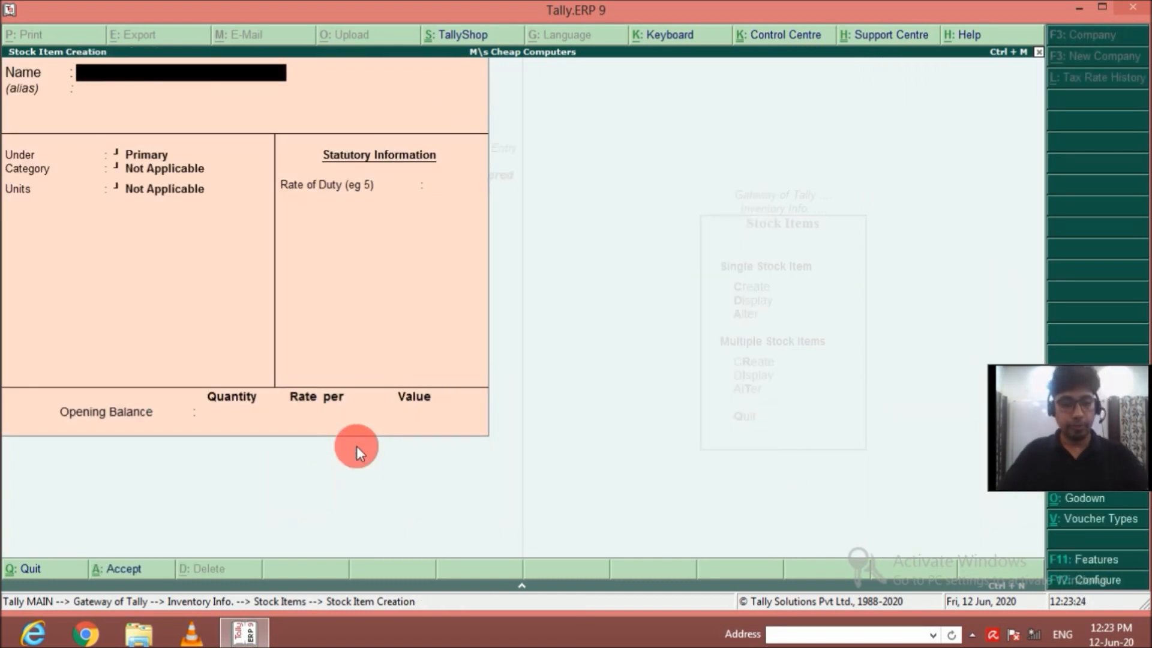
{"action": "type", "text": "Dell Computer AMD"}
{"action": "key", "text": "Return"}
{"action": "key", "text": "Return"}
{"action": "key", "text": "Down"}
{"action": "key", "text": "Return"}
{"action": "key", "text": "Down"}
{"action": "key", "text": "Return"}
{"action": "key", "text": "Return"}
Enable components for Dell Computer AMD and start a BOM named Dell AMD with a unit of manufacture of 1 nos.
{"action": "key", "text": "y"}
{"action": "key", "text": "Return"}
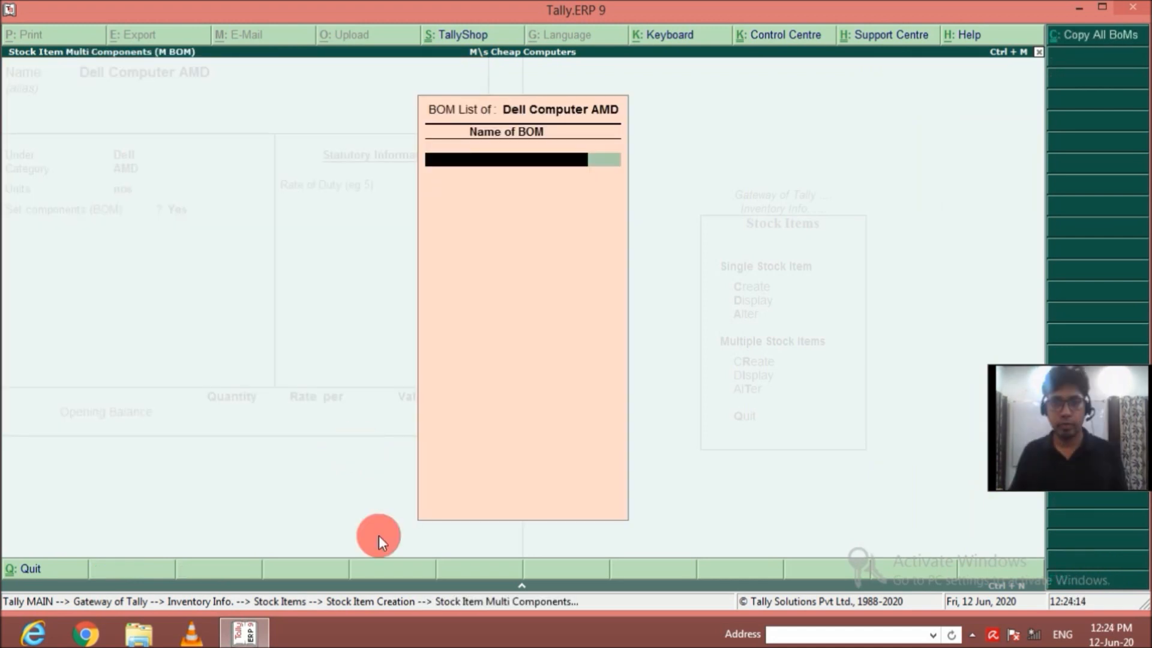
{"action": "type", "text": "Dell AMD"}
{"action": "key", "text": "Return"}
{"action": "type", "text": "1"}
{"action": "key", "text": "Return"}
Add Cabinate from Main Location as a component of Dell AMD with a quantity of 1 nos.
{"action": "key", "text": "Down"}
{"action": "key", "text": "Return"}
{"action": "key", "text": "Return"}
{"action": "key", "text": "Return"}
{"action": "type", "text": "1"}
Add Dell Monitor from Main Location as a component of Dell AMD with a quantity of 1 nos.
{"action": "key", "text": "Return"}
{"action": "key", "text": "Down"}
{"action": "key", "text": "Down"}
{"action": "key", "text": "Down"}
{"action": "key", "text": "Return"}
{"action": "key", "text": "Return"}
{"action": "key", "text": "Return"}
{"action": "type", "text": "1"}
Add DVD Writer from Main Location as a component of Dell AMD with a quantity of 1 nos.
{"action": "key", "text": "Return"}
{"action": "key", "text": "Down"}
{"action": "key", "text": "Down"}
{"action": "key", "text": "Down"}
{"action": "key", "text": "Down"}
{"action": "key", "text": "Return"}
{"action": "key", "text": "Return"}
{"action": "key", "text": "Return"}
{"action": "type", "text": "1"}
Add HArd Disk 500 GB from Main Location as a component of Dell AMD with a quantity of 1 nos.
{"action": "key", "text": "Return"}
{"action": "key", "text": "Down"}
{"action": "key", "text": "Down"}
{"action": "key", "text": "Down"}
{"action": "key", "text": "Down"}
Add Keyboard from Main Location as a component of Dell AMD with a quantity of 1 nos.
{"action": "key", "text": "Down"}
{"action": "key", "text": "Return"}
{"action": "key", "text": "Return"}
{"action": "key", "text": "Return"}
{"action": "type", "text": "1"}
{"action": "key", "text": "Return"}
Add Mother Board from Main Location as a component of Dell AMD with a quantity of 1 nos.
{"action": "key", "text": "Down"}
{"action": "key", "text": "Down"}
{"action": "key", "text": "Down"}
{"action": "key", "text": "Down"}
{"action": "key", "text": "Down"}
{"action": "key", "text": "Down"}
{"action": "key", "text": "Down"}
{"action": "key", "text": "Down"}
{"action": "key", "text": "Down"}
{"action": "key", "text": "Down"}
{"action": "key", "text": "Down"}
{"action": "key", "text": "Down"}
{"action": "key", "text": "Return"}
{"action": "key", "text": "Return"}
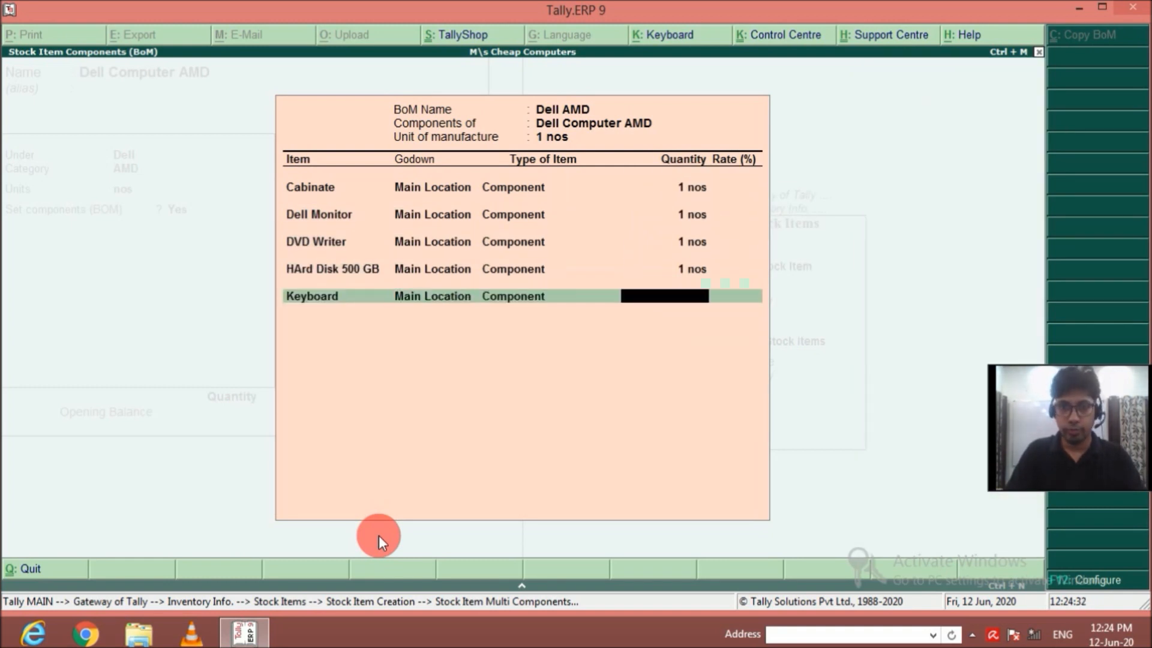
{"action": "key", "text": "Return"}
{"action": "type", "text": "1"}
{"action": "key", "text": "Return"}
Add Mouse from Main Location as a component of Dell AMD with a quantity of 1 nos.
{"action": "key", "text": "Down"}
{"action": "key", "text": "Down"}
{"action": "key", "text": "Down"}
{"action": "key", "text": "Down"}
{"action": "key", "text": "Down"}
{"action": "key", "text": "Down"}
{"action": "key", "text": "Down"}
Add Processor AMD from Main Location as a component of Dell AMD with a quantity of 1 nos.
{"action": "key", "text": "Down"}
{"action": "key", "text": "Down"}
{"action": "key", "text": "Down"}
{"action": "key", "text": "Down"}
{"action": "key", "text": "Down"}
{"action": "key", "text": "Down"}
{"action": "key", "text": "Down"}
{"action": "key", "text": "Return"}
{"action": "key", "text": "Return"}
{"action": "key", "text": "Return"}
{"action": "type", "text": "1"}
{"action": "key", "text": "Return"}
Add RAM from Main Location as a component of Dell AMD with a quantity of 1 nos.
{"action": "key", "text": "Down"}
{"action": "key", "text": "Down"}
{"action": "key", "text": "Down"}
{"action": "key", "text": "Down"}
{"action": "key", "text": "Down"}
{"action": "key", "text": "Down"}
{"action": "key", "text": "Down"}
{"action": "key", "text": "Down"}
{"action": "key", "text": "Return"}
{"action": "key", "text": "Return"}
{"action": "key", "text": "Return"}
{"action": "type", "text": "1"}
{"action": "key", "text": "Return"}
Add SMPS from Main Location as a component of Dell AMD with a quantity of 1 nos.
{"action": "key", "text": "Down"}
{"action": "key", "text": "Down"}
{"action": "key", "text": "Down"}
{"action": "key", "text": "Down"}
{"action": "key", "text": "Down"}
{"action": "key", "text": "Down"}
{"action": "key", "text": "Down"}
{"action": "key", "text": "Down"}
{"action": "key", "text": "Down"}
{"action": "key", "text": "Down"}
{"action": "key", "text": "Down"}
{"action": "key", "text": "Down"}
{"action": "key", "text": "Down"}
{"action": "key", "text": "Down"}
{"action": "key", "text": "Down"}
{"action": "key", "text": "Return"}
{"action": "key", "text": "Return"}
{"action": "key", "text": "Return"}
{"action": "type", "text": "1"}
{"action": "key", "text": "Return"}
{"action": "key", "text": "Down"}
{"action": "key", "text": "Down"}
{"action": "key", "text": "Down"}
{"action": "key", "text": "Down"}
{"action": "key", "text": "Down"}
{"action": "key", "text": "Down"}
{"action": "key", "text": "Down"}
{"action": "key", "text": "Down"}
{"action": "key", "text": "Down"}
{"action": "key", "text": "Down"}
{"action": "key", "text": "Down"}
{"action": "key", "text": "Down"}
{"action": "key", "text": "Down"}
{"action": "key", "text": "Down"}
{"action": "key", "text": "Down"}
{"action": "key", "text": "Down"}
{"action": "key", "text": "Down"}
{"action": "key", "text": "Down"}
{"action": "key", "text": "Down"}
{"action": "key", "text": "Down"}
{"action": "key", "text": "Return"}
{"action": "key", "text": "Return"}
{"action": "key", "text": "Return"}
{"action": "type", "text": "1"}
{"action": "key", "text": "Return"}
{"action": "key", "text": "Down"}
{"action": "key", "text": "Down"}
{"action": "key", "text": "Down"}
{"action": "key", "text": "Down"}
{"action": "key", "text": "Down"}
{"action": "key", "text": "Down"}
{"action": "key", "text": "Down"}
{"action": "key", "text": "Return"}
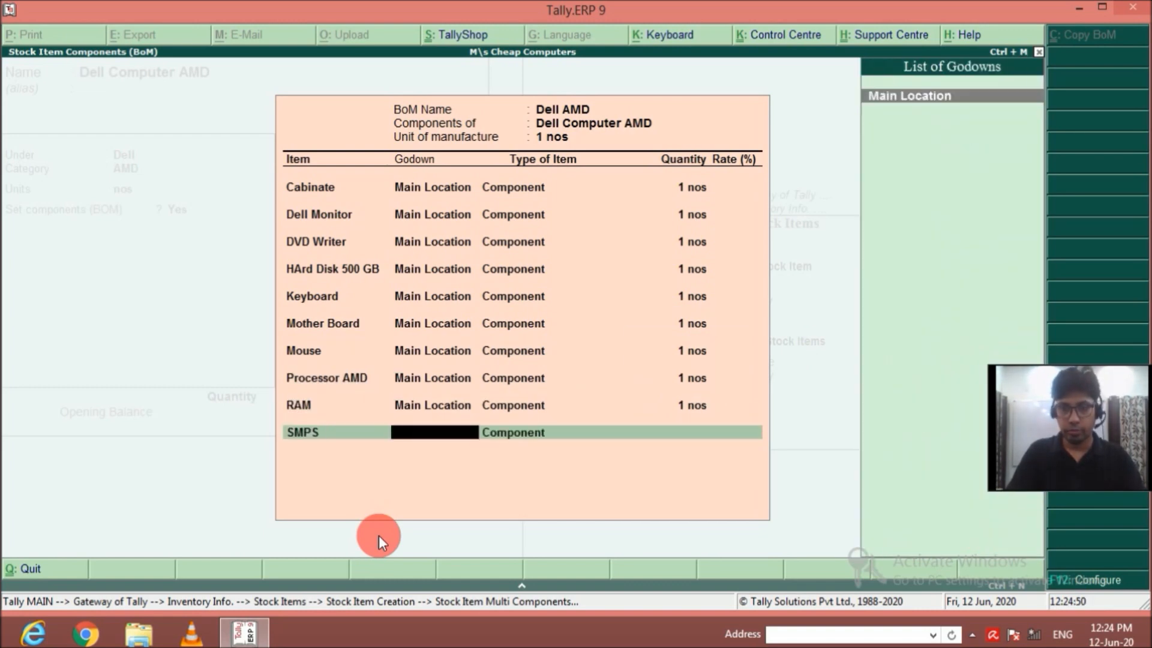
{"action": "key", "text": "Return"}
{"action": "key", "text": "Return"}
{"action": "type", "text": "1"}
{"action": "key", "text": "Return"}
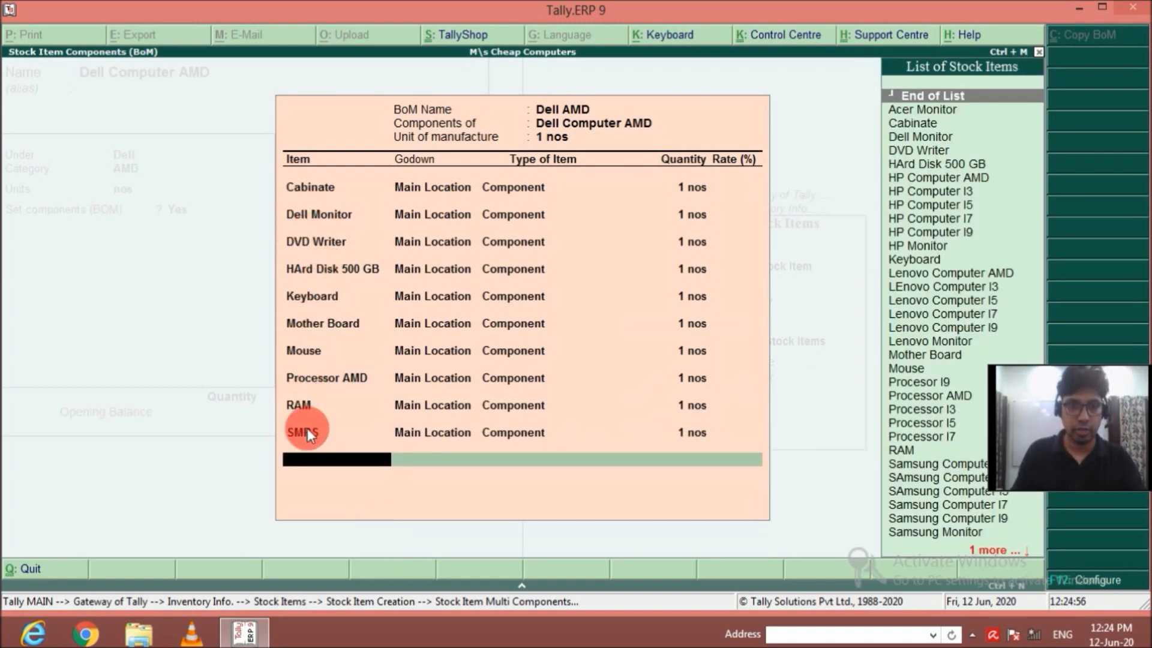
Finish the Dell AMD component list and save the Dell Computer AMD stock item.
{"action": "key", "text": "Return"}
Create the stock item Dell Computer I3 under the Dell group with category I3 and units nos.
{"action": "key", "text": "Return"}
{"action": "key", "text": "Return"}
{"action": "key", "text": "Return"}
{"action": "type", "text": "Dell Computer I3"}
{"action": "key", "text": "Return"}
{"action": "key", "text": "Return"}
{"action": "key", "text": "Down"}
{"action": "key", "text": "Down"}
Enable components for Dell Computer I3 and name its BOM Dell I3 with a unit of manufacture of 1 nos.
{"action": "key", "text": "Return"}
Add Dell Monitor from Main Location as a component of Dell I3 with a quantity of 1 nos.
{"action": "key", "text": "Down"}
{"action": "key", "text": "Down"}
{"action": "key", "text": "Return"}
{"action": "key", "text": "Return"}
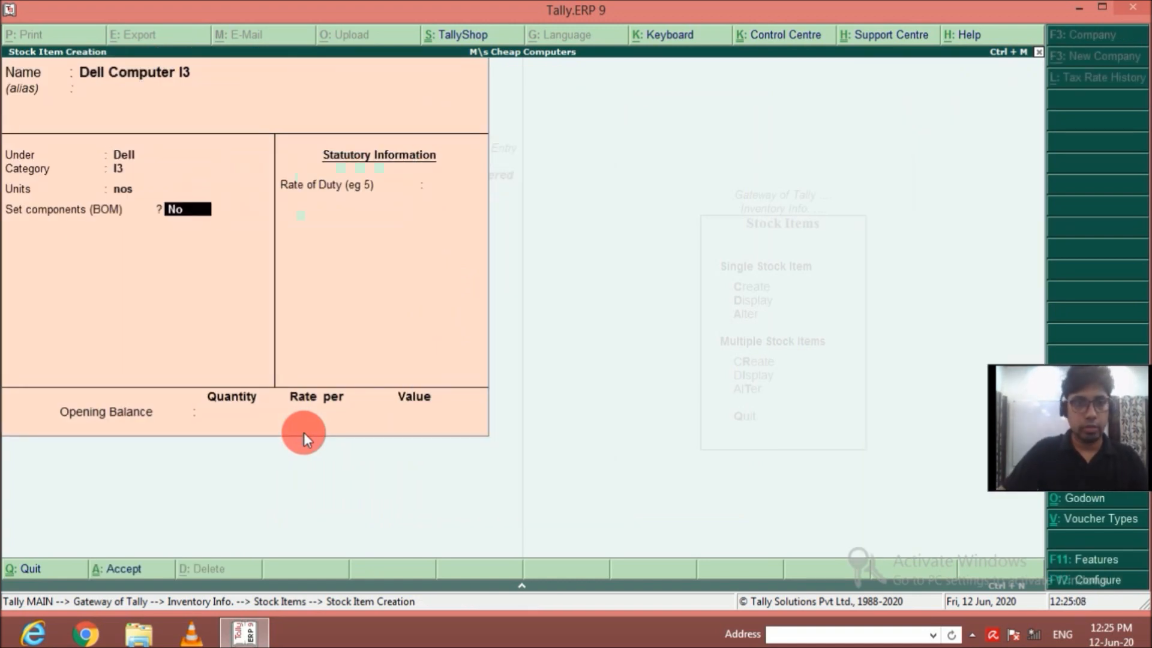
{"action": "key", "text": "y"}
{"action": "key", "text": "Return"}
{"action": "type", "text": "Dell I3"}
Add Cabinate from Main Location as a component of Dell I3 with a quantity of 1 nos.
{"action": "key", "text": "Return"}
{"action": "type", "text": "1"}
{"action": "key", "text": "Return"}
{"action": "key", "text": "Return"}
{"action": "key", "text": "Return"}
{"action": "key", "text": "Return"}
{"action": "type", "text": "1"}
Add DVD Writer from Main Location as a component of Dell I3 with a quantity of 1 nos.
{"action": "key", "text": "Return"}
{"action": "key", "text": "Down"}
{"action": "key", "text": "Down"}
{"action": "key", "text": "Down"}
{"action": "key", "text": "Down"}
{"action": "key", "text": "Return"}
{"action": "key", "text": "Return"}
{"action": "key", "text": "Return"}
{"action": "type", "text": "1"}
Add HArd Disk 500 GB from Main Location as a component of Dell I3, leaving its quantity blank.
{"action": "key", "text": "Return"}
{"action": "key", "text": "Down"}
Add Keyboard from Main Location as a component of Dell I3 with a quantity of 1 nos.
{"action": "key", "text": "Down"}
{"action": "key", "text": "Down"}
{"action": "key", "text": "Down"}
{"action": "key", "text": "Down"}
{"action": "key", "text": "Return"}
{"action": "key", "text": "Return"}
{"action": "key", "text": "Return"}
{"action": "type", "text": "1"}
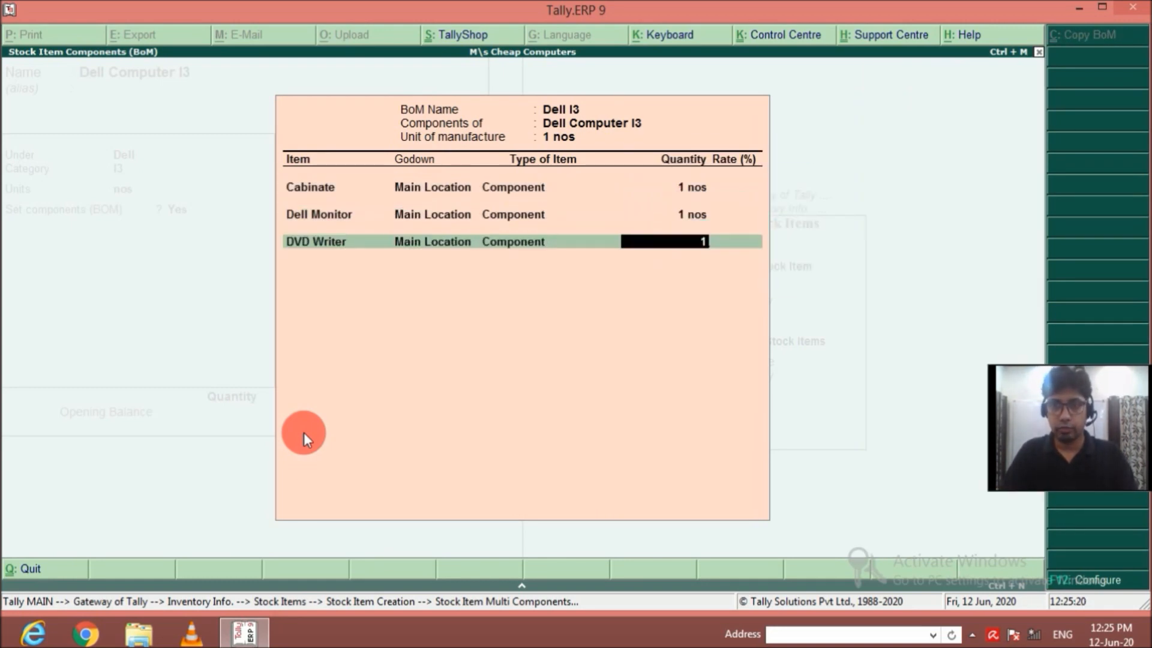
{"action": "key", "text": "Return"}
{"action": "key", "text": "Down"}
{"action": "key", "text": "Down"}
{"action": "key", "text": "Down"}
{"action": "key", "text": "Down"}
{"action": "key", "text": "Down"}
{"action": "key", "text": "Down"}
{"action": "key", "text": "Return"}
{"action": "key", "text": "Return"}
{"action": "key", "text": "Return"}
{"action": "key", "text": "Return"}
{"action": "key", "text": "Down"}
{"action": "key", "text": "Down"}
{"action": "key", "text": "Down"}
{"action": "key", "text": "Down"}
{"action": "key", "text": "Down"}
{"action": "key", "text": "Down"}
{"action": "key", "text": "Down"}
{"action": "key", "text": "Down"}
{"action": "key", "text": "Down"}
{"action": "key", "text": "Down"}
{"action": "key", "text": "Down"}
{"action": "key", "text": "Down"}
{"action": "key", "text": "Down"}
Return to the HArd Disk 500 GB line of Dell I3 and set its quantity to 1 nos.
{"action": "key", "text": "Return"}
{"action": "key", "text": "Return"}
{"action": "key", "text": "Return"}
{"action": "type", "text": "1"}
{"action": "key", "text": "Return"}
{"action": "key", "text": "BackSpace"}
{"action": "key", "text": "BackSpace"}
{"action": "key", "text": "BackSpace"}
{"action": "key", "text": "BackSpace"}
{"action": "key", "text": "BackSpace"}
{"action": "key", "text": "BackSpace"}
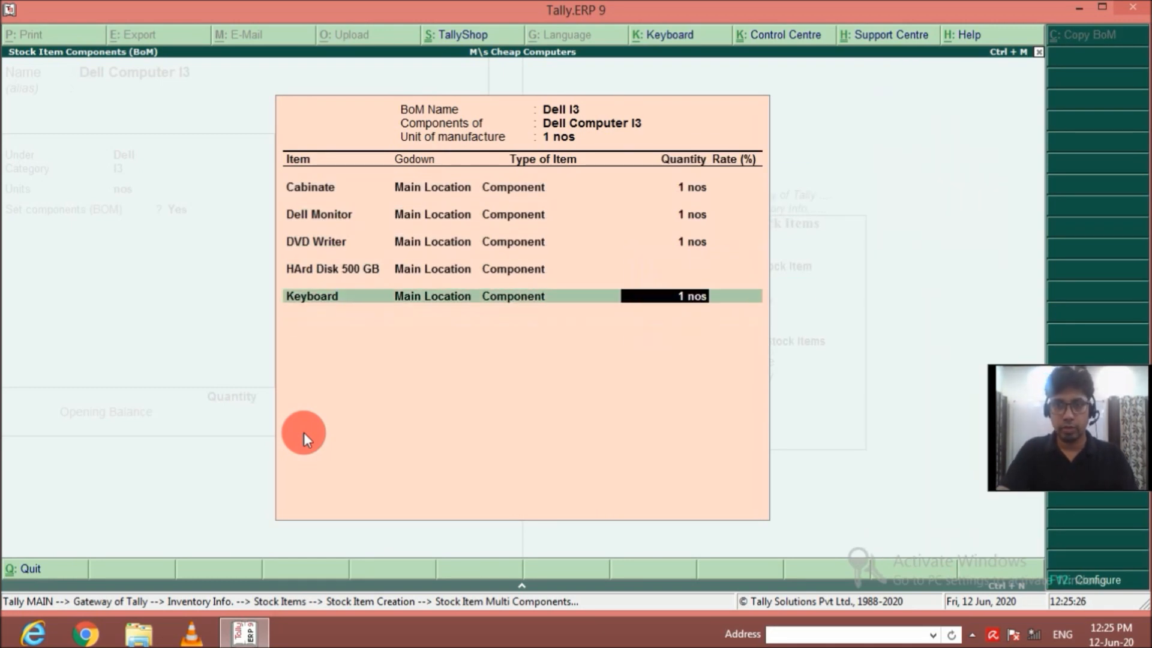
{"action": "key", "text": "Return"}
{"action": "key", "text": "Return"}
{"action": "key", "text": "Return"}
{"action": "key", "text": "Return"}
{"action": "key", "text": "Return"}
{"action": "key", "text": "Return"}
{"action": "key", "text": "Return"}
Add Mother Board from Main Location as a component of Dell I3 with a quantity of 1 nos.
{"action": "key", "text": "Down"}
{"action": "key", "text": "Down"}
{"action": "key", "text": "Down"}
{"action": "key", "text": "Down"}
{"action": "key", "text": "Down"}
{"action": "key", "text": "Down"}
{"action": "key", "text": "Down"}
{"action": "key", "text": "Down"}
{"action": "key", "text": "Down"}
{"action": "key", "text": "Down"}
{"action": "key", "text": "Down"}
{"action": "key", "text": "Down"}
{"action": "key", "text": "Down"}
{"action": "key", "text": "Down"}
{"action": "key", "text": "Down"}
{"action": "key", "text": "Down"}
{"action": "key", "text": "Down"}
{"action": "key", "text": "Down"}
{"action": "key", "text": "Down"}
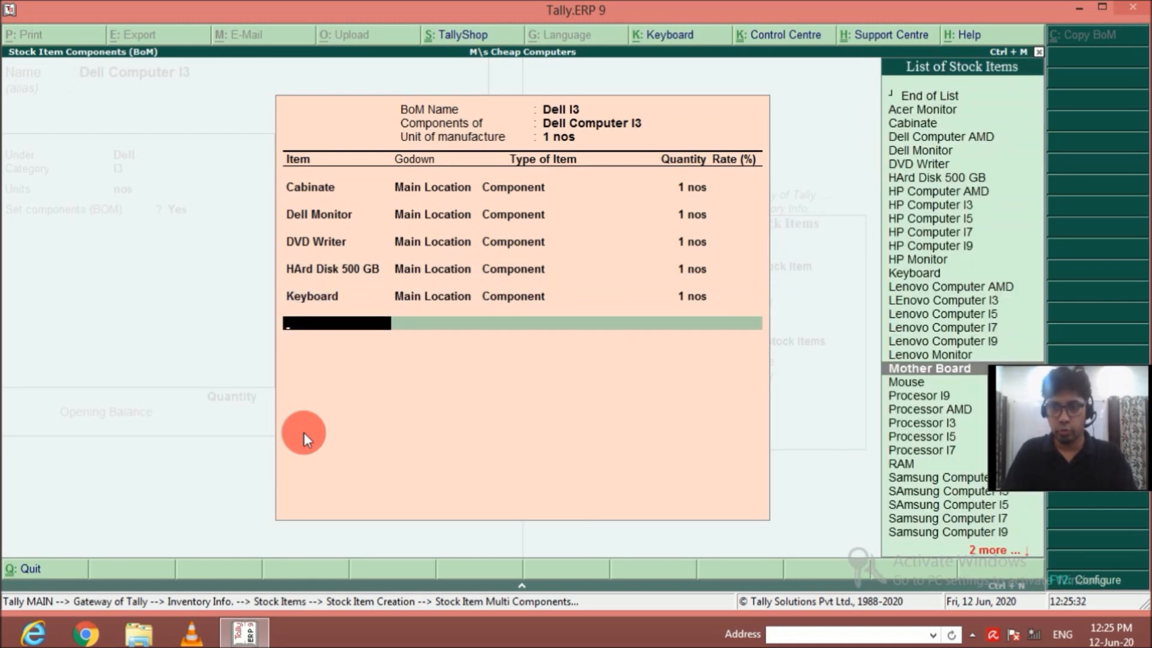
{"action": "key", "text": "Return"}
{"action": "key", "text": "Return"}
{"action": "key", "text": "Return"}
{"action": "type", "text": "1"}
{"action": "key", "text": "Return"}
Add Mouse from Main Location as a component of Dell I3 with a quantity of 1 nos.
{"action": "key", "text": "Down"}
{"action": "key", "text": "Down"}
{"action": "key", "text": "Down"}
{"action": "key", "text": "Down"}
{"action": "key", "text": "Down"}
{"action": "key", "text": "Down"}
{"action": "key", "text": "Down"}
{"action": "key", "text": "Down"}
{"action": "key", "text": "Down"}
{"action": "key", "text": "Down"}
{"action": "key", "text": "Down"}
{"action": "key", "text": "Down"}
{"action": "key", "text": "Down"}
{"action": "key", "text": "Down"}
{"action": "key", "text": "Down"}
{"action": "key", "text": "Down"}
{"action": "key", "text": "Down"}
{"action": "key", "text": "Down"}
{"action": "key", "text": "Down"}
{"action": "key", "text": "Down"}
{"action": "key", "text": "Return"}
{"action": "key", "text": "Return"}
{"action": "key", "text": "Return"}
{"action": "type", "text": "1"}
{"action": "key", "text": "Return"}
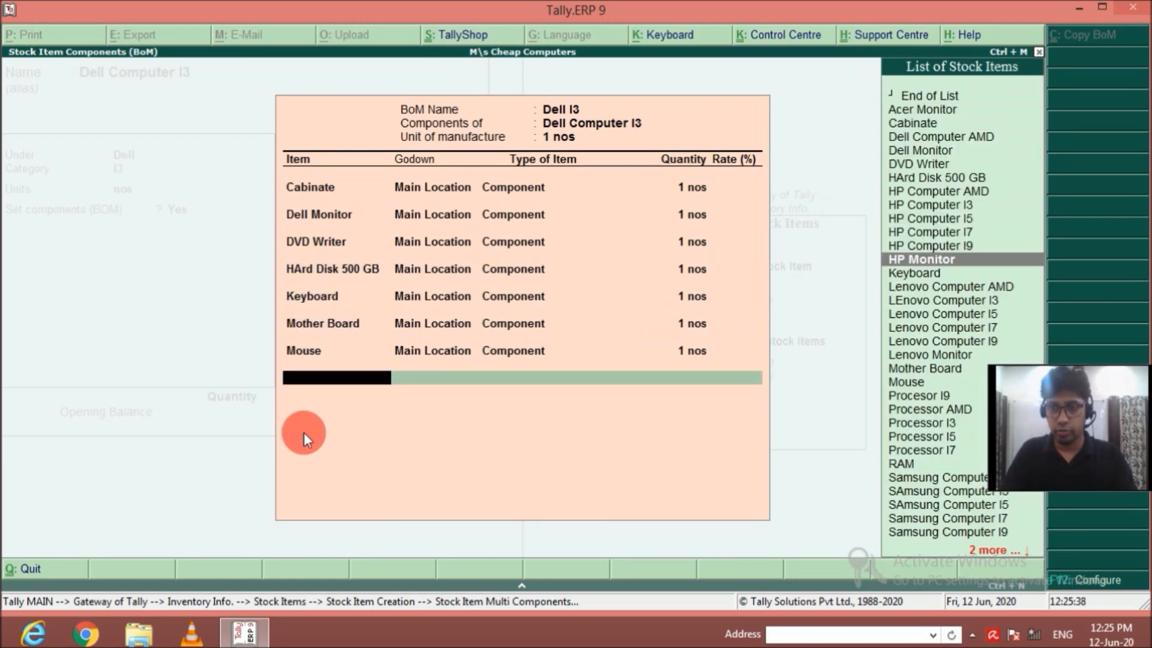
Add Processor I3 from Main Location as a component of Dell I3 with a quantity of 1 nos.
{"action": "key", "text": "Down"}
{"action": "key", "text": "Down"}
{"action": "key", "text": "Down"}
{"action": "key", "text": "Down"}
{"action": "key", "text": "Down"}
{"action": "key", "text": "Down"}
{"action": "key", "text": "Down"}
{"action": "key", "text": "Down"}
{"action": "key", "text": "Down"}
{"action": "key", "text": "Down"}
{"action": "key", "text": "Down"}
{"action": "key", "text": "Down"}
{"action": "key", "text": "Return"}
{"action": "key", "text": "Return"}
{"action": "key", "text": "Return"}
{"action": "type", "text": "1"}
Add RAM from Main Location as a component of Dell I3 with a quantity of 1 nos.
{"action": "key", "text": "Return"}
{"action": "key", "text": "Down"}
{"action": "key", "text": "Down"}
{"action": "key", "text": "Down"}
{"action": "key", "text": "Down"}
{"action": "key", "text": "Down"}
{"action": "key", "text": "Down"}
{"action": "key", "text": "Down"}
{"action": "key", "text": "Down"}
{"action": "key", "text": "Down"}
{"action": "key", "text": "Down"}
{"action": "key", "text": "Down"}
{"action": "key", "text": "Down"}
{"action": "key", "text": "Down"}
{"action": "key", "text": "Down"}
{"action": "key", "text": "Down"}
{"action": "key", "text": "Down"}
{"action": "key", "text": "Down"}
{"action": "key", "text": "Down"}
{"action": "key", "text": "Down"}
{"action": "key", "text": "Down"}
{"action": "key", "text": "Return"}
{"action": "key", "text": "Return"}
{"action": "key", "text": "Return"}
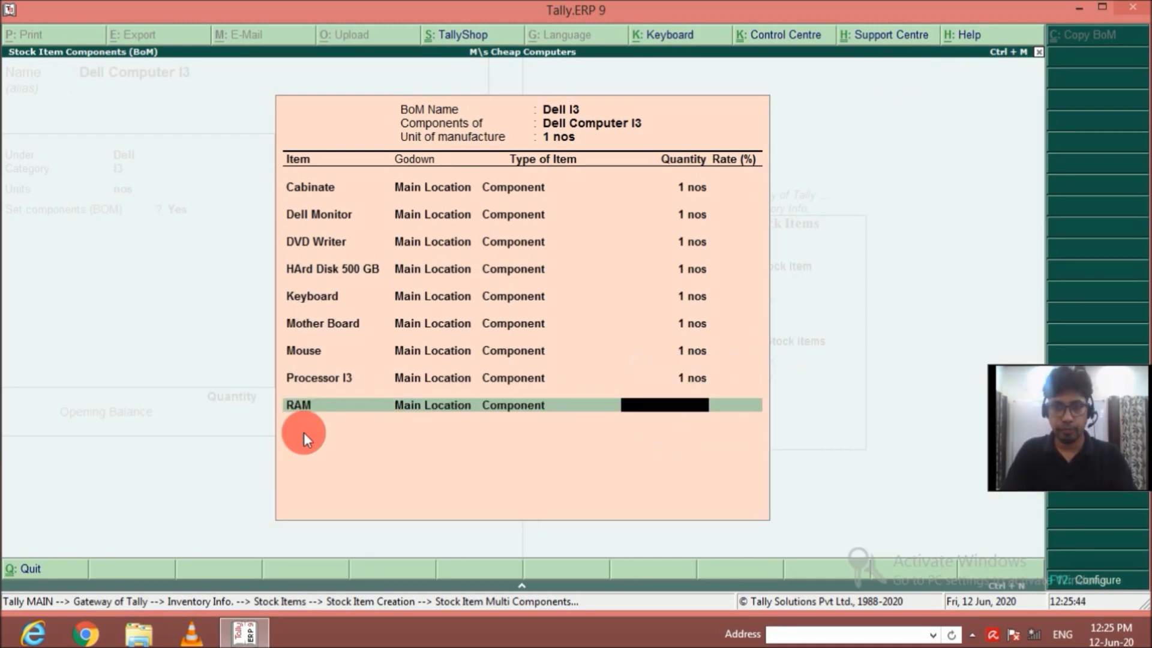
{"action": "type", "text": "1"}
Add SMPS from Main Location as a component of Dell I3 with a quantity of 1 nos.
{"action": "key", "text": "Return"}
{"action": "key", "text": "Down"}
{"action": "key", "text": "Down"}
{"action": "key", "text": "Down"}
{"action": "key", "text": "Down"}
{"action": "key", "text": "Down"}
{"action": "key", "text": "Down"}
{"action": "key", "text": "Down"}
{"action": "key", "text": "Return"}
{"action": "key", "text": "Return"}
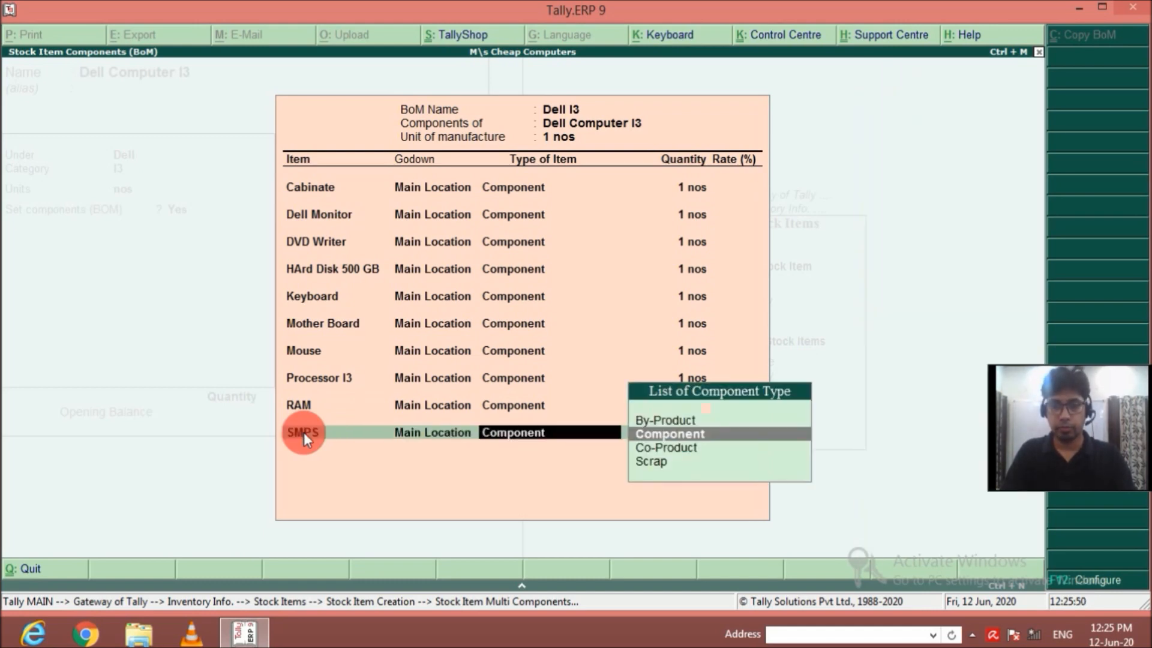
{"action": "key", "text": "Return"}
{"action": "type", "text": "1"}
Finish the Dell I3 component list and save the Dell Computer I3 stock item.
{"action": "key", "text": "Return"}
{"action": "key", "text": "Return"}
{"action": "key", "text": "Up"}
{"action": "key", "text": "Return"}
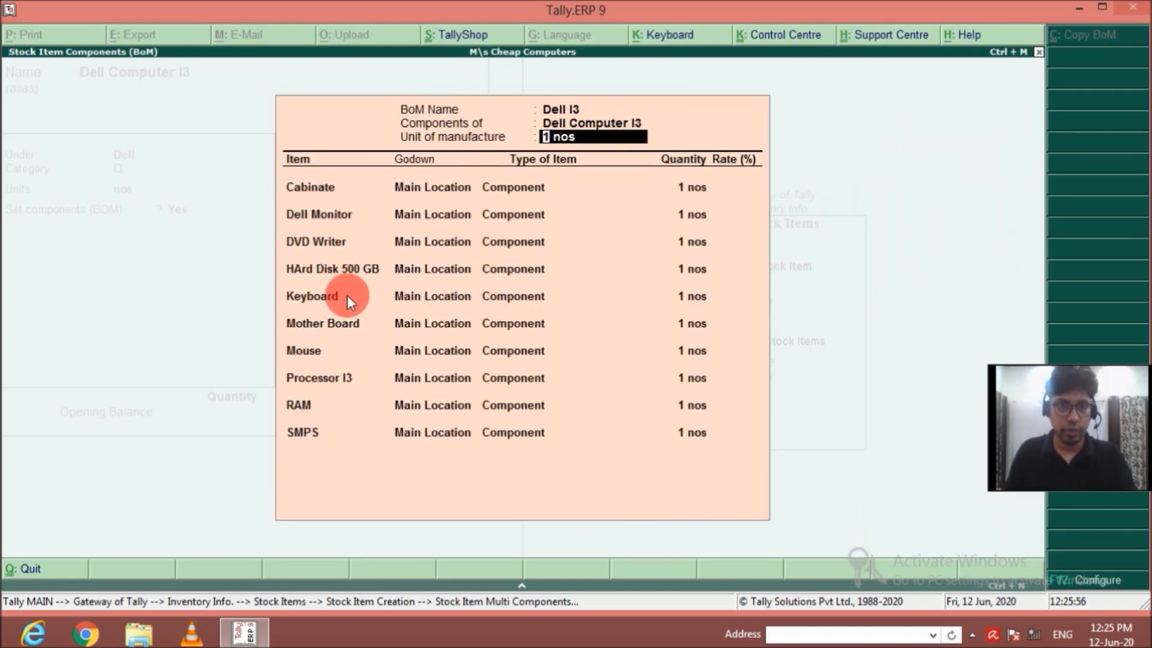
{"action": "key", "text": "Escape"}
{"action": "key", "text": "Return"}
Fill in the new stock item as Dell Computer I5 under group Dell, category I5, with units nos.
{"action": "key", "text": "Return"}
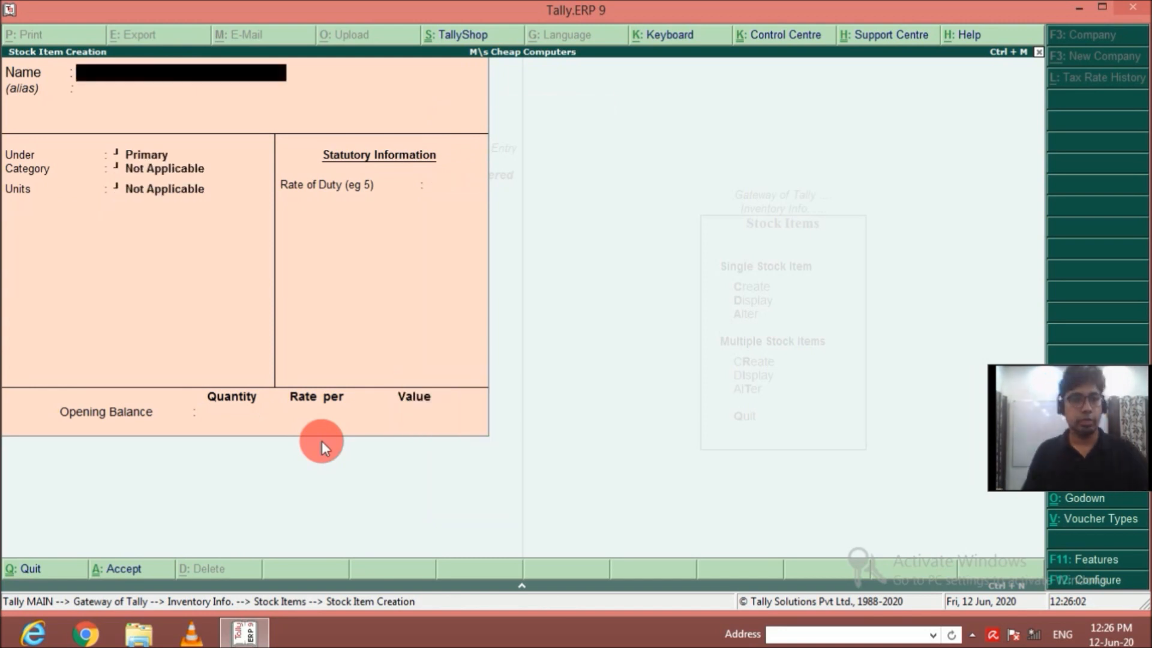
{"action": "type", "text": "Dell Computer I5"}
{"action": "key", "text": "Return"}
{"action": "key", "text": "Return"}
{"action": "key", "text": "Return"}
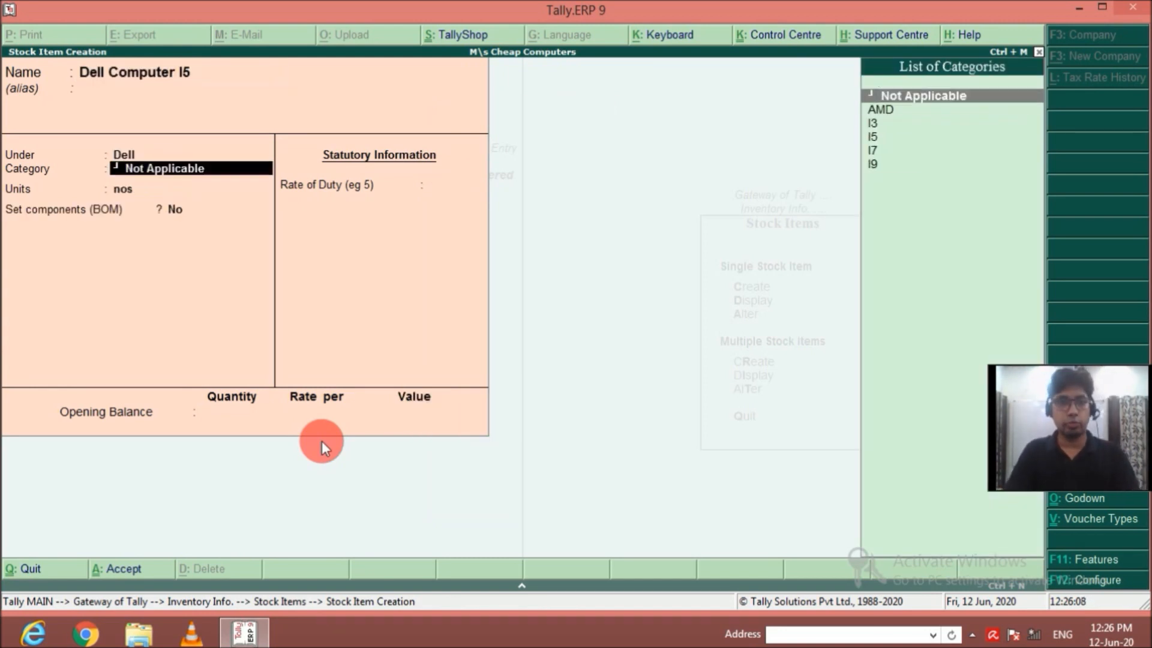
{"action": "key", "text": "Down"}
Enable component setup for Dell Computer I5 and create the BOM Dell I5 with a unit of manufacture of 1 nos.
{"action": "key", "text": "Return"}
{"action": "key", "text": "Return"}
{"action": "type", "text": "y"}
{"action": "key", "text": "Return"}
{"action": "type", "text": "Dell I5"}
{"action": "key", "text": "Return"}
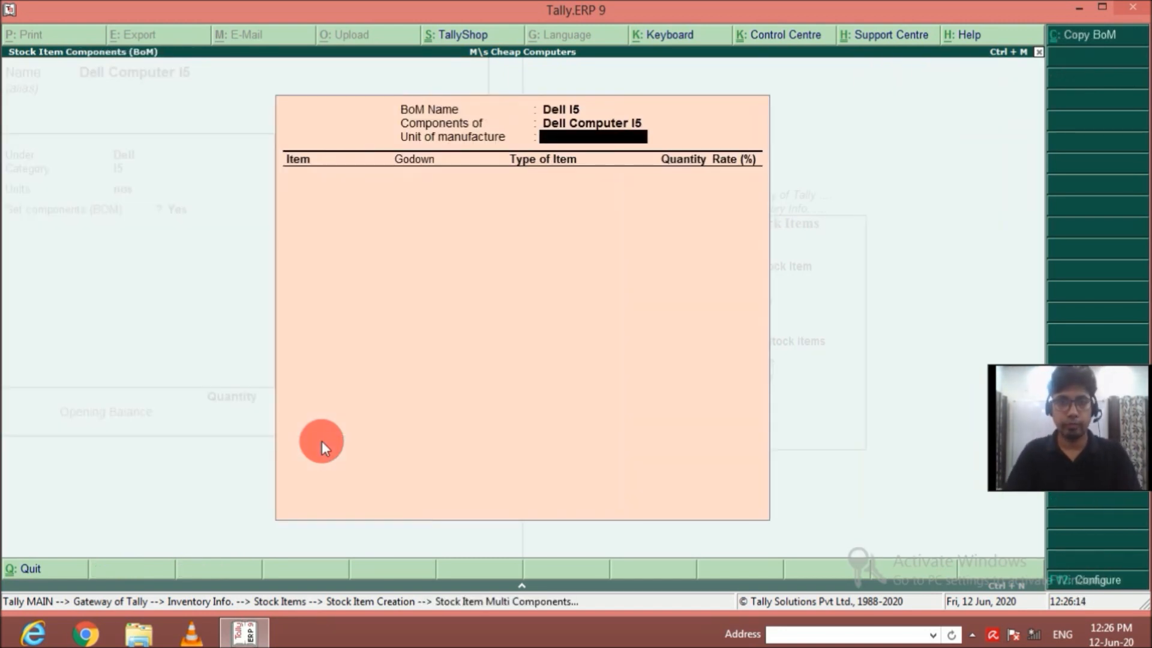
{"action": "type", "text": "1"}
Add Cabinate from Main Location as a component of Dell I5 with a quantity of 1 nos.
{"action": "key", "text": "Return"}
{"action": "key", "text": "Down"}
{"action": "key", "text": "Return"}
{"action": "key", "text": "Return"}
{"action": "key", "text": "Return"}
{"action": "type", "text": "1"}
Add Dell Monitor from Main Location as a component of Dell I5 with a quantity of 1 nos.
{"action": "key", "text": "Return"}
{"action": "key", "text": "Down"}
{"action": "key", "text": "Down"}
{"action": "key", "text": "Down"}
{"action": "key", "text": "Down"}
{"action": "key", "text": "Down"}
{"action": "key", "text": "Return"}
{"action": "key", "text": "Return"}
{"action": "key", "text": "Return"}
{"action": "type", "text": "1"}
Add DVD Writer from Main Location as a component of Dell I5 with a quantity of 1 nos.
{"action": "key", "text": "Return"}
{"action": "key", "text": "Down"}
{"action": "key", "text": "Down"}
{"action": "key", "text": "Down"}
{"action": "key", "text": "Down"}
{"action": "key", "text": "Down"}
{"action": "key", "text": "Down"}
{"action": "key", "text": "Return"}
{"action": "key", "text": "Return"}
{"action": "key", "text": "Return"}
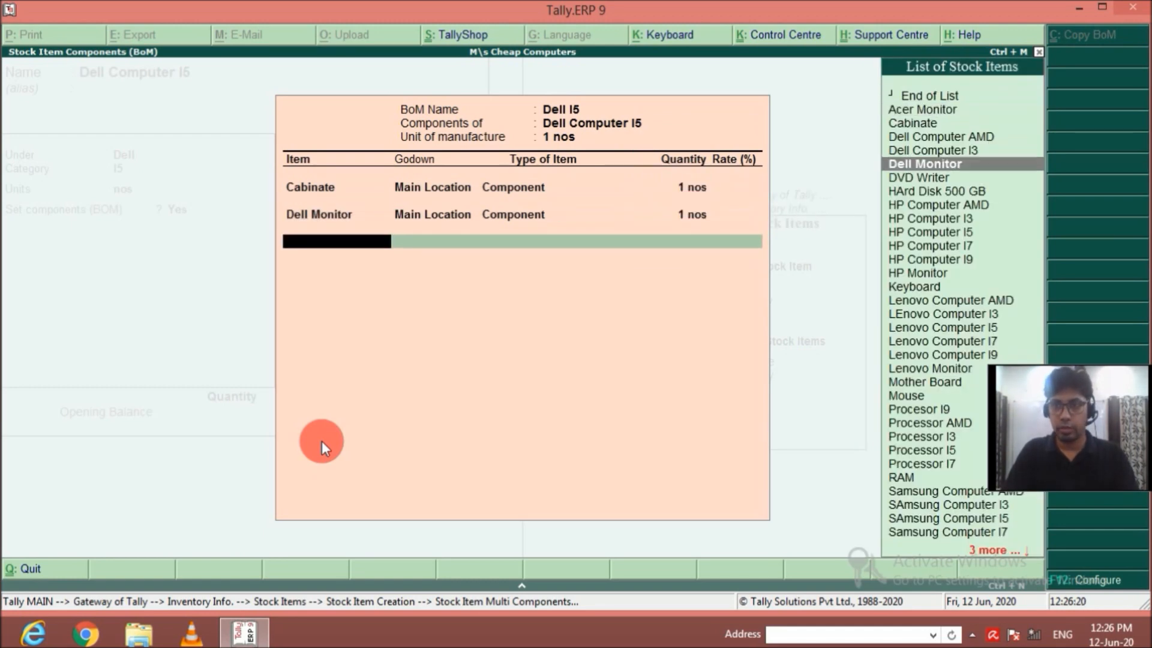
{"action": "type", "text": "1"}
Add HArd Disk 500 GB from Main Location as a component of Dell I5 with a quantity of 1 nos.
{"action": "key", "text": "Return"}
{"action": "key", "text": "Down"}
{"action": "key", "text": "Down"}
{"action": "key", "text": "Down"}
{"action": "key", "text": "Down"}
{"action": "key", "text": "Down"}
{"action": "key", "text": "Down"}
{"action": "key", "text": "Down"}
{"action": "key", "text": "Return"}
Add Keyboard from Main Location as a component of Dell I5 with a quantity of 1 nos.
{"action": "key", "text": "Return"}
{"action": "key", "text": "Return"}
{"action": "type", "text": "1"}
{"action": "key", "text": "Return"}
{"action": "key", "text": "Down"}
{"action": "key", "text": "Down"}
{"action": "key", "text": "Down"}
{"action": "key", "text": "Down"}
{"action": "key", "text": "Down"}
{"action": "key", "text": "Down"}
{"action": "key", "text": "Down"}
{"action": "key", "text": "Down"}
{"action": "key", "text": "Down"}
{"action": "key", "text": "Down"}
{"action": "key", "text": "Down"}
{"action": "key", "text": "Down"}
{"action": "key", "text": "Down"}
{"action": "key", "text": "Down"}
Add Mouse from Main Location as a component of Dell I5 with a quantity of 1 nos.
{"action": "key", "text": "Return"}
{"action": "key", "text": "Return"}
{"action": "key", "text": "Return"}
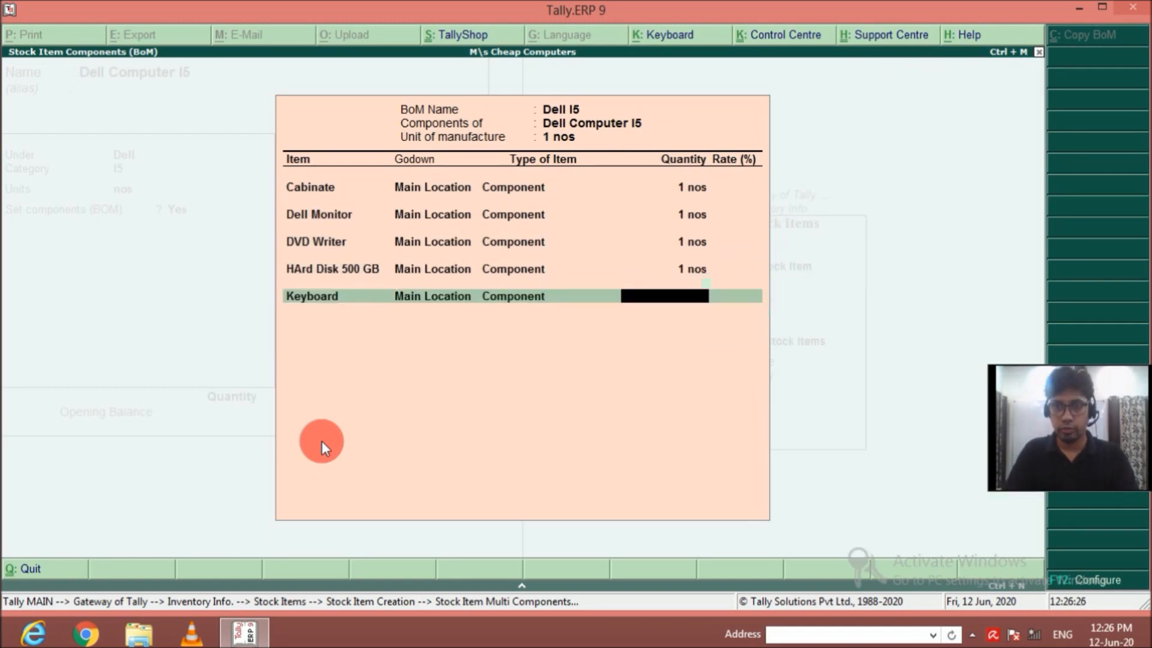
{"action": "type", "text": "1"}
Add Mother Board from Main Location as a component of Dell I5 with a quantity of 1 nos.
{"action": "key", "text": "Return"}
{"action": "key", "text": "Down"}
{"action": "key", "text": "Down"}
{"action": "key", "text": "Down"}
{"action": "key", "text": "Down"}
{"action": "key", "text": "Down"}
{"action": "key", "text": "Down"}
{"action": "key", "text": "Down"}
{"action": "key", "text": "Down"}
{"action": "key", "text": "Down"}
{"action": "key", "text": "Down"}
{"action": "key", "text": "Down"}
{"action": "key", "text": "Down"}
{"action": "key", "text": "Down"}
{"action": "key", "text": "Down"}
{"action": "key", "text": "Down"}
{"action": "key", "text": "Down"}
{"action": "key", "text": "Down"}
{"action": "key", "text": "Down"}
{"action": "key", "text": "Down"}
{"action": "key", "text": "Down"}
{"action": "key", "text": "Down"}
{"action": "key", "text": "Down"}
{"action": "key", "text": "Return"}
{"action": "key", "text": "Return"}
{"action": "key", "text": "Return"}
{"action": "type", "text": "1"}
{"action": "key", "text": "Return"}
Add Processor I5 from Main Location as a component of Dell I5 with a quantity of 1 nos.
{"action": "key", "text": "Down"}
Add RAM from Main Location as a component of Dell I5 with a quantity of 1 nos.
{"action": "key", "text": "Down"}
{"action": "key", "text": "Down"}
{"action": "key", "text": "Down"}
{"action": "key", "text": "Down"}
{"action": "key", "text": "Down"}
{"action": "key", "text": "Down"}
{"action": "key", "text": "Down"}
{"action": "key", "text": "Down"}
{"action": "key", "text": "Down"}
{"action": "key", "text": "Down"}
{"action": "key", "text": "Down"}
{"action": "key", "text": "Down"}
{"action": "key", "text": "Down"}
{"action": "key", "text": "Down"}
{"action": "key", "text": "Down"}
{"action": "key", "text": "Down"}
{"action": "key", "text": "Down"}
{"action": "key", "text": "Down"}
{"action": "key", "text": "Down"}
{"action": "key", "text": "Down"}
{"action": "key", "text": "Return"}
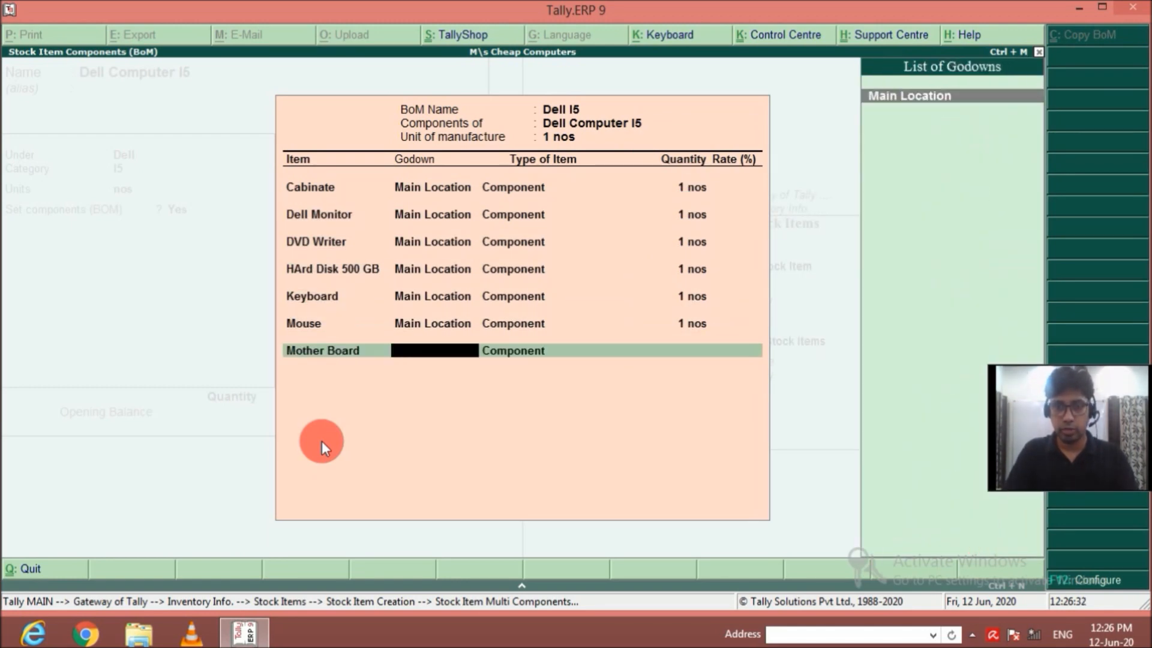
{"action": "key", "text": "Return"}
{"action": "key", "text": "Return"}
{"action": "type", "text": "1"}
{"action": "key", "text": "Return"}
{"action": "key", "text": "Down"}
{"action": "key", "text": "Down"}
{"action": "key", "text": "Down"}
{"action": "key", "text": "Down"}
{"action": "key", "text": "Down"}
{"action": "key", "text": "Return"}
{"action": "key", "text": "Return"}
{"action": "key", "text": "Return"}
{"action": "type", "text": "1"}
{"action": "key", "text": "Return"}
Add SMPS from Main Location as a component of Dell I5 with a quantity of 1 nos.
{"action": "key", "text": "Down"}
{"action": "key", "text": "Down"}
{"action": "key", "text": "Down"}
{"action": "key", "text": "Down"}
{"action": "key", "text": "Down"}
{"action": "key", "text": "Down"}
{"action": "key", "text": "Down"}
{"action": "key", "text": "Down"}
{"action": "key", "text": "Down"}
{"action": "key", "text": "Down"}
{"action": "key", "text": "Down"}
{"action": "key", "text": "Down"}
{"action": "key", "text": "Down"}
{"action": "key", "text": "Down"}
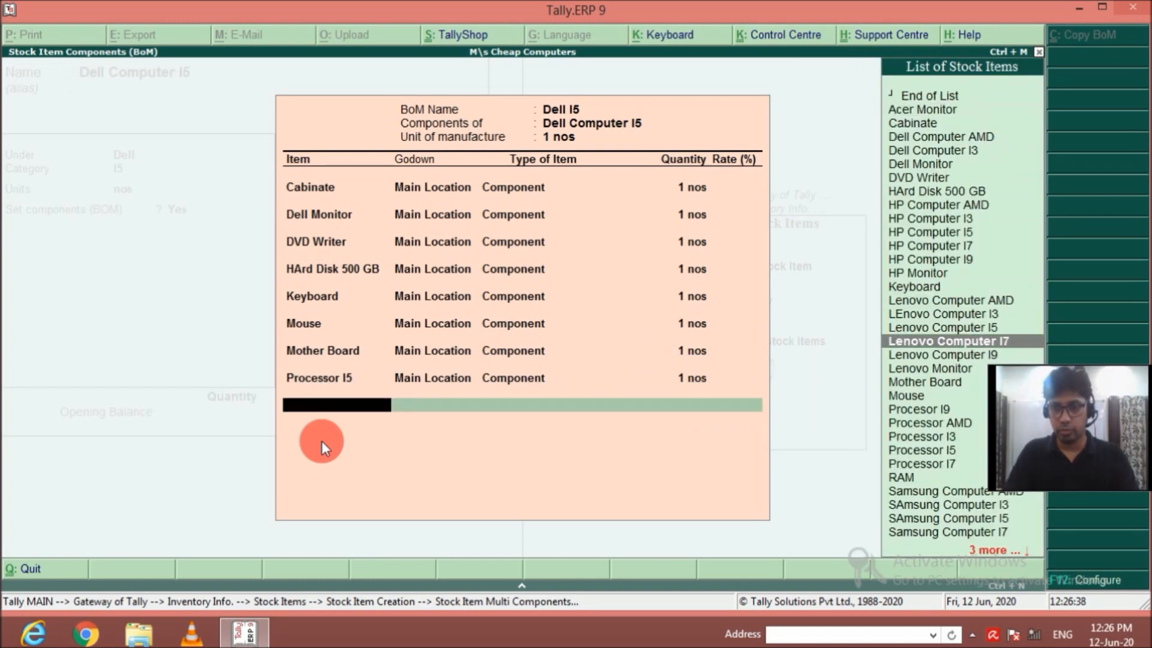
{"action": "key", "text": "Down"}
{"action": "key", "text": "Down"}
{"action": "key", "text": "Down"}
{"action": "key", "text": "Down"}
{"action": "key", "text": "Down"}
{"action": "key", "text": "Down"}
{"action": "key", "text": "Down"}
{"action": "key", "text": "Down"}
{"action": "key", "text": "Down"}
{"action": "key", "text": "Down"}
{"action": "key", "text": "Down"}
{"action": "key", "text": "Down"}
{"action": "key", "text": "Down"}
{"action": "key", "text": "Down"}
{"action": "key", "text": "Return"}
{"action": "key", "text": "Return"}
{"action": "key", "text": "Return"}
{"action": "type", "text": "1"}
{"action": "key", "text": "Return"}
{"action": "key", "text": "Down"}
{"action": "key", "text": "Up"}
{"action": "key", "text": "Up"}
{"action": "key", "text": "Return"}
{"action": "key", "text": "Return"}
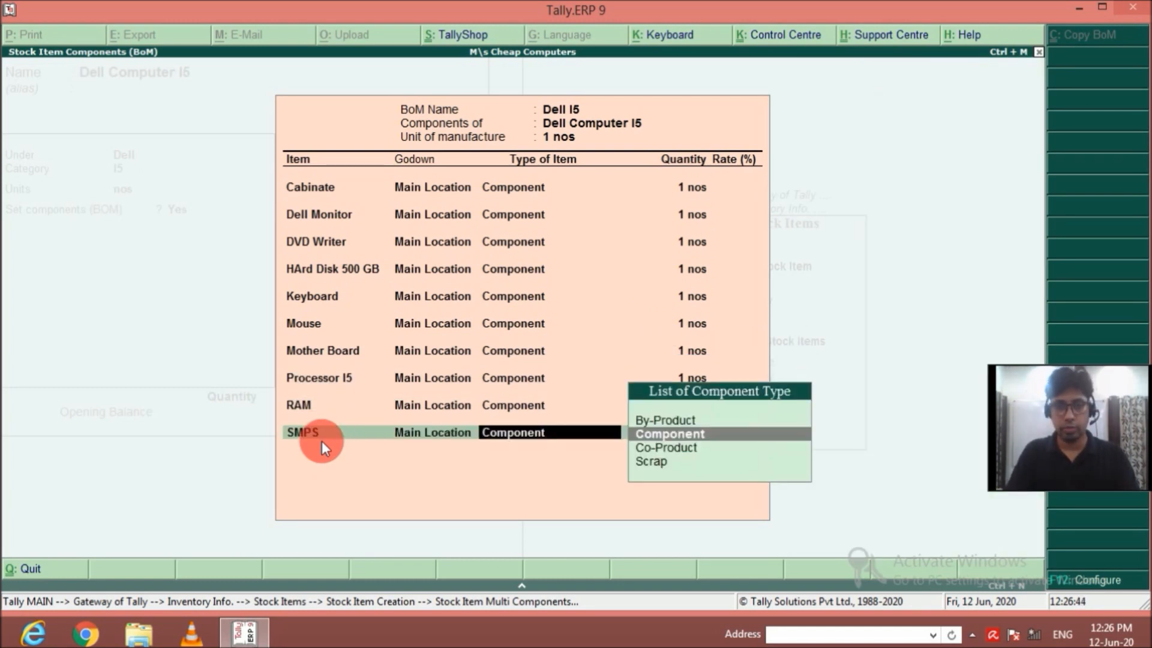
{"action": "key", "text": "Return"}
{"action": "type", "text": "1 nos"}
{"action": "key", "text": "Return"}
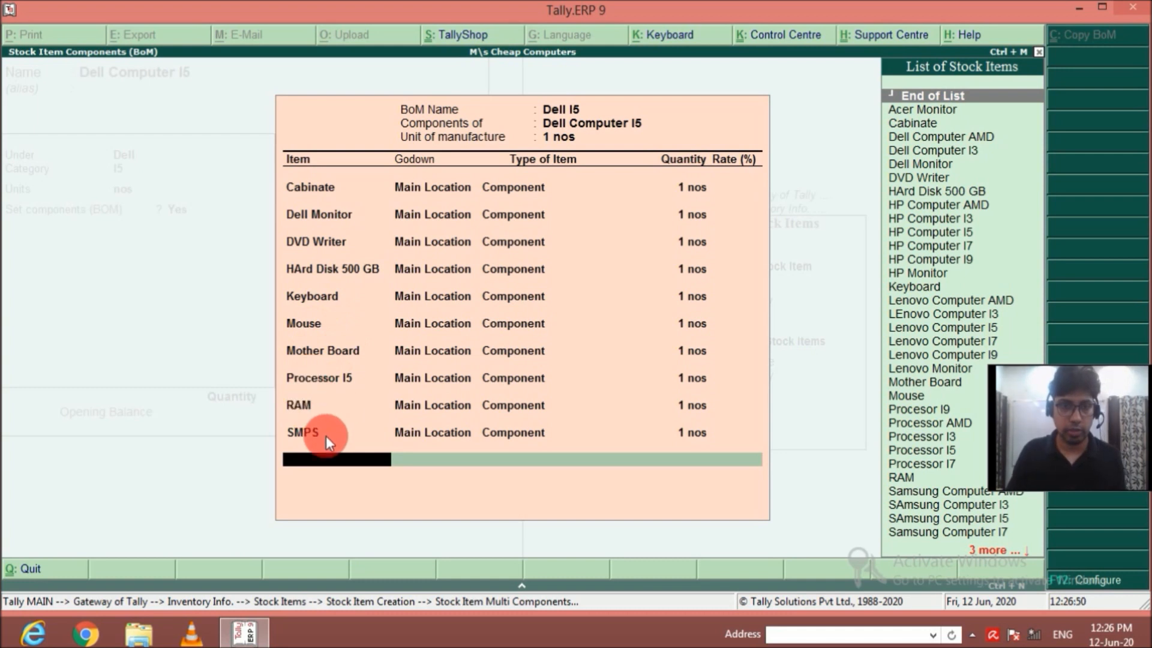
Finish the Dell I5 component list and save the Dell Computer I5 stock item.
{"action": "key", "text": "Return"}
{"action": "key", "text": "Return"}
{"action": "key", "text": "ctrl+a"}
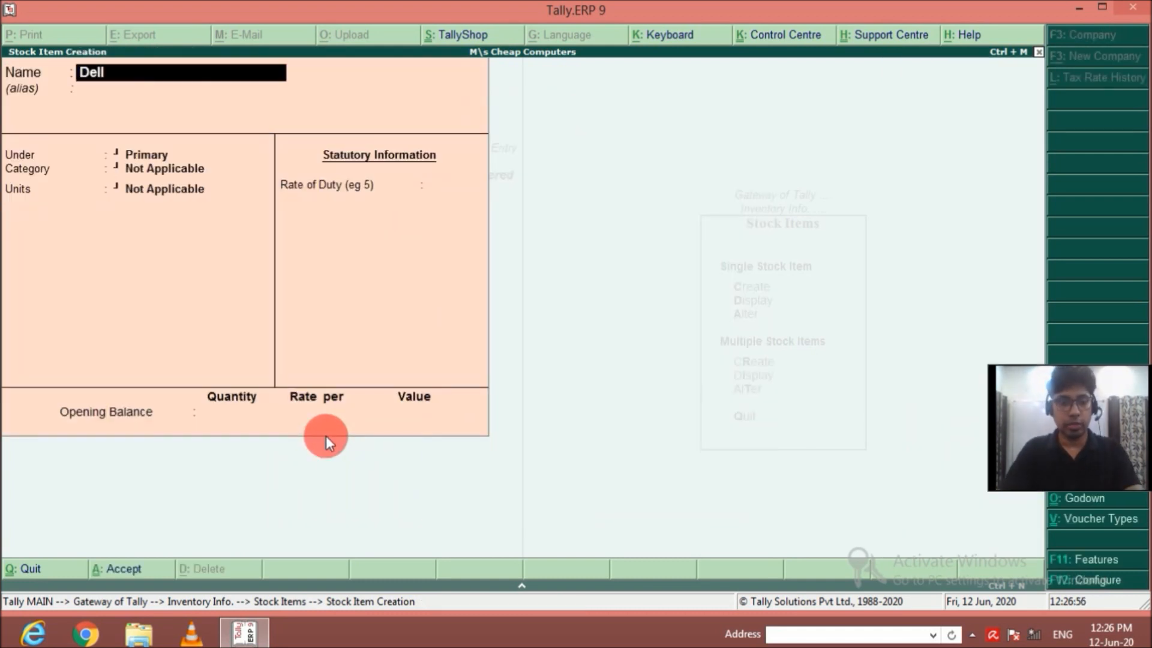
Fill in the new stock item as Dell Computer I7 under group Dell, category I7, with units nos.
{"action": "key", "text": "Return"}
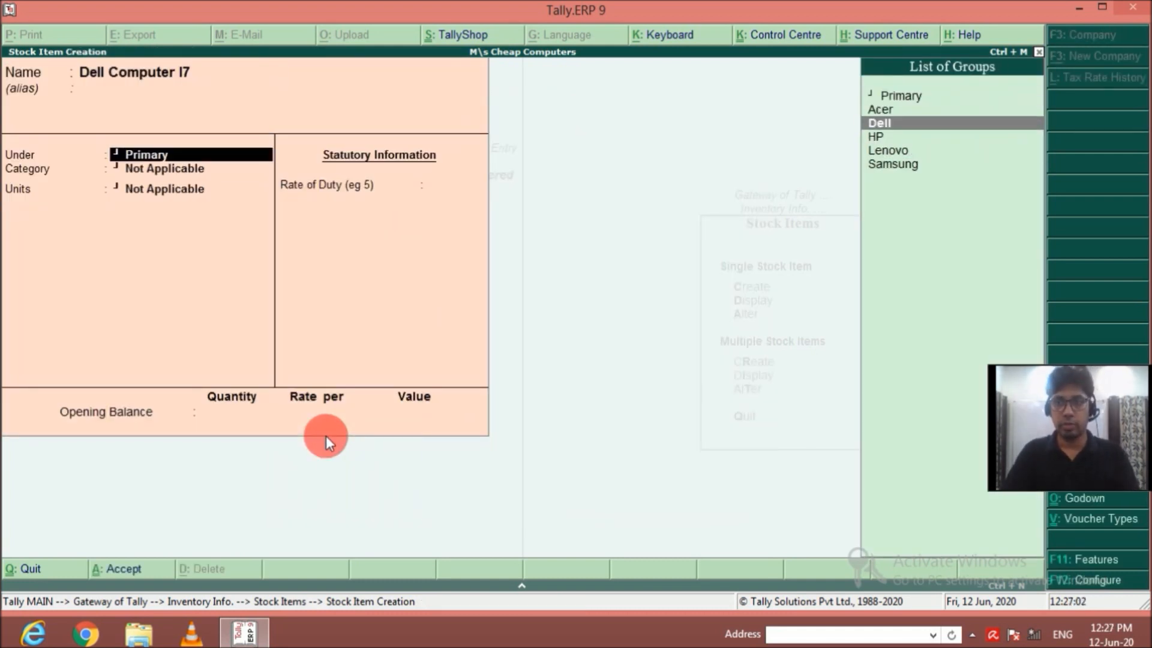
{"action": "key", "text": "Return"}
{"action": "key", "text": "Down"}
{"action": "key", "text": "Return"}
{"action": "key", "text": "Return"}
Enable component setup for Dell Computer I7 and create the BOM Dell I7 with a unit of manufacture of 1 nos.
{"action": "key", "text": "y"}
{"action": "key", "text": "Return"}
{"action": "type", "text": "Dell I7"}
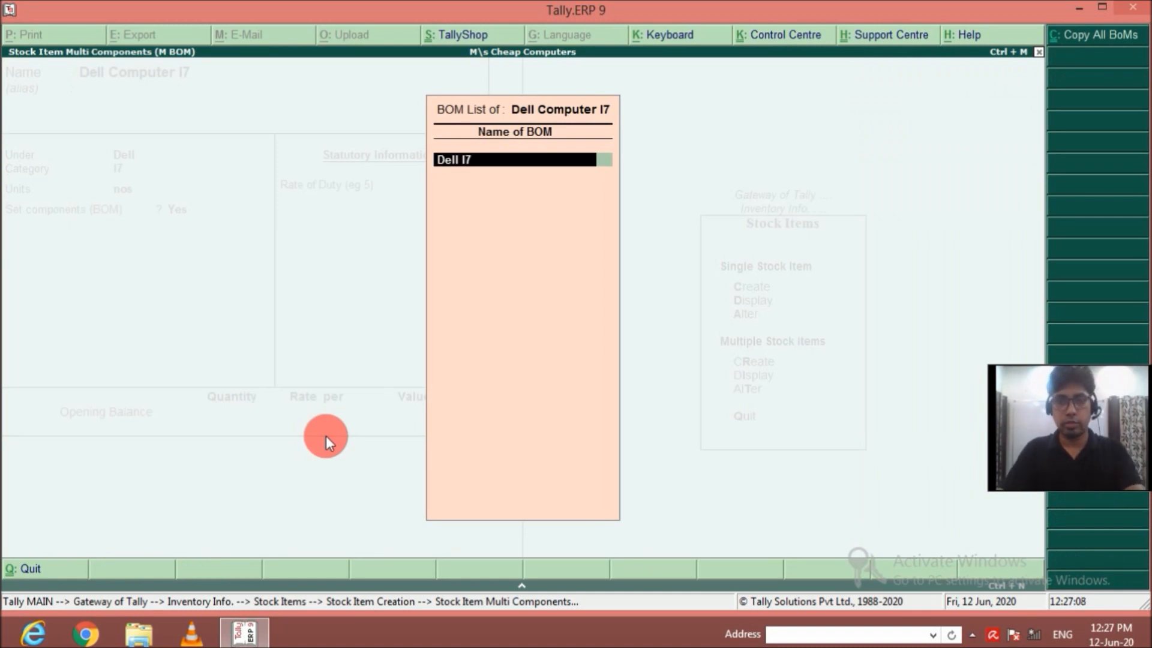
{"action": "key", "text": "Return"}
{"action": "type", "text": "1"}
{"action": "key", "text": "Return"}
{"action": "key", "text": "Return"}
Add Cabinate from Main Location as a component of Dell I7 with a quantity of 1 nos.
{"action": "key", "text": "Return"}
{"action": "key", "text": "Return"}
{"action": "type", "text": "1"}
Add Dell Monitor from Main Location as a component of Dell I7 with a quantity of 1 nos.
{"action": "key", "text": "Return"}
{"action": "key", "text": "Down"}
{"action": "key", "text": "Down"}
{"action": "key", "text": "Down"}
{"action": "key", "text": "Down"}
{"action": "key", "text": "Down"}
{"action": "key", "text": "Down"}
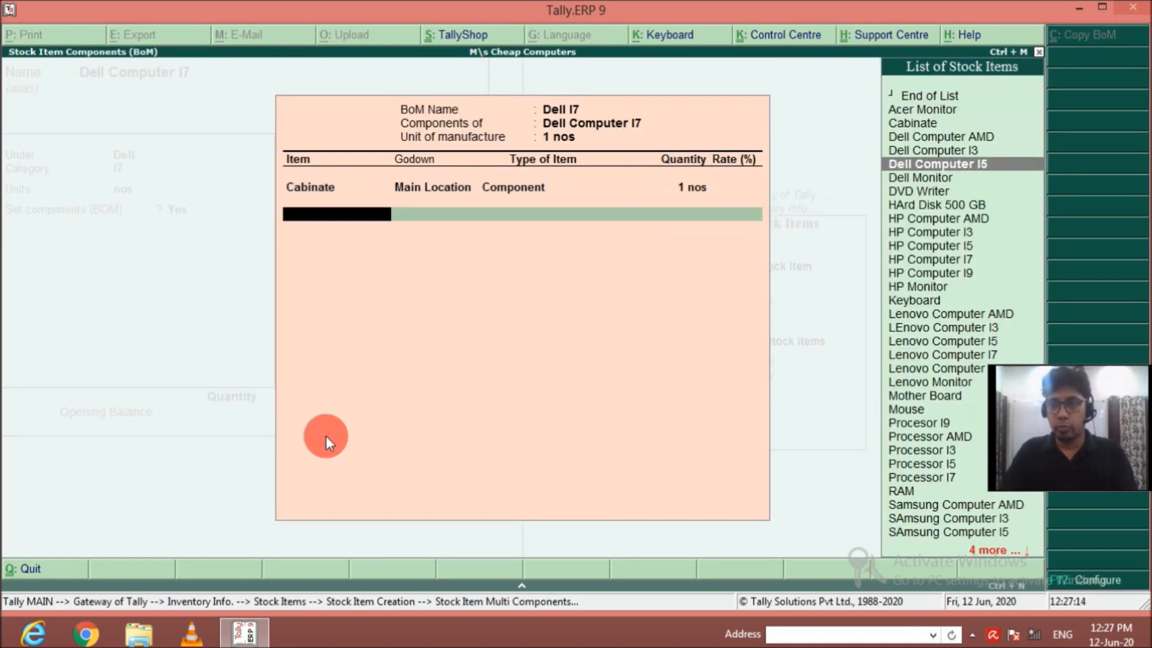
{"action": "key", "text": "Return"}
{"action": "key", "text": "Return"}
{"action": "key", "text": "Return"}
{"action": "type", "text": "1"}
Add DVD Writer from Main Location as a component of Dell I7 with a quantity of 1 nos.
{"action": "key", "text": "Return"}
Add HArd Disk 500 GB from Main Location as a component of Dell I7 with a quantity of 1 nos.
{"action": "key", "text": "Return"}
{"action": "key", "text": "Return"}
{"action": "key", "text": "Return"}
{"action": "type", "text": "1"}
Add Keyboard from Main Location as a component of Dell I7 with a quantity of 1 nos.
{"action": "key", "text": "Return"}
{"action": "key", "text": "Down"}
{"action": "key", "text": "Down"}
{"action": "key", "text": "Down"}
{"action": "key", "text": "Down"}
{"action": "key", "text": "Down"}
{"action": "key", "text": "Down"}
{"action": "key", "text": "Down"}
{"action": "key", "text": "Down"}
{"action": "key", "text": "Return"}
{"action": "key", "text": "Return"}
{"action": "key", "text": "Return"}
{"action": "type", "text": "1"}
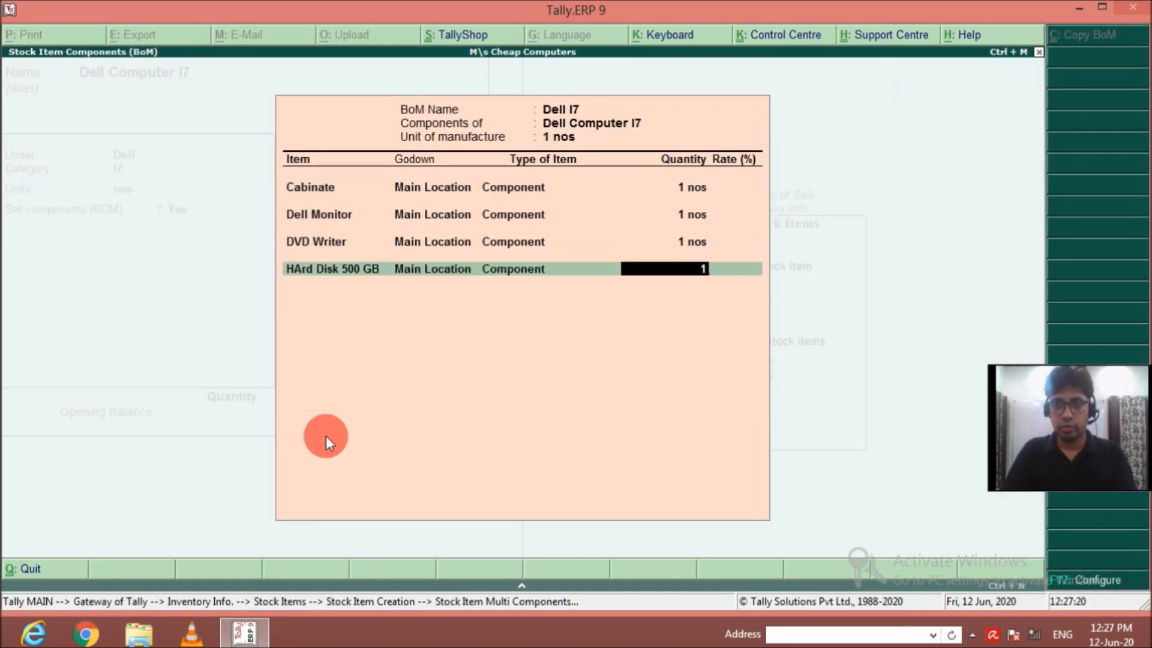
Add Mother Board from Main Location as a component of Dell I7 with a quantity of 1 nos.
{"action": "key", "text": "Return"}
{"action": "key", "text": "Down"}
{"action": "key", "text": "Down"}
{"action": "key", "text": "Down"}
{"action": "key", "text": "Down"}
{"action": "key", "text": "Down"}
{"action": "key", "text": "Down"}
{"action": "key", "text": "Down"}
{"action": "key", "text": "Down"}
{"action": "key", "text": "Down"}
{"action": "key", "text": "Down"}
{"action": "key", "text": "Down"}
{"action": "key", "text": "Down"}
{"action": "key", "text": "Down"}
{"action": "key", "text": "Down"}
{"action": "key", "text": "Down"}
{"action": "key", "text": "Return"}
{"action": "key", "text": "Return"}
{"action": "key", "text": "Return"}
{"action": "type", "text": "1"}
{"action": "key", "text": "Return"}
{"action": "key", "text": "Down"}
{"action": "key", "text": "Return"}
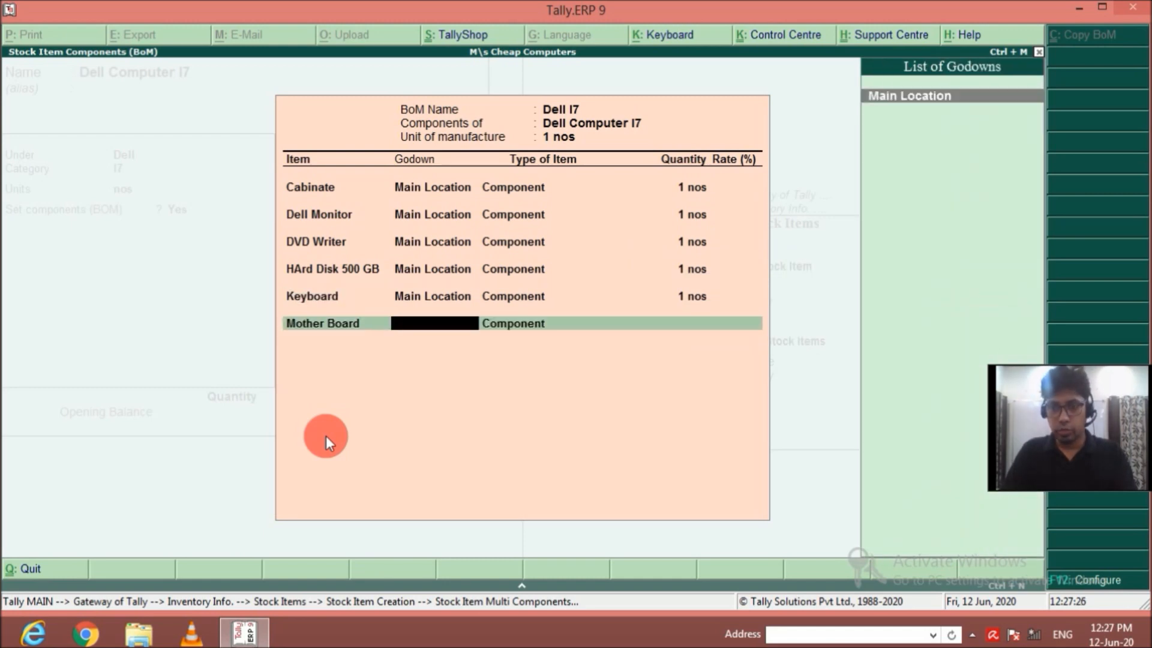
{"action": "key", "text": "Return"}
{"action": "key", "text": "Return"}
{"action": "type", "text": "1"}
Add Mouse from Main Location as a component of Dell I7 with a quantity of 1 nos.
{"action": "key", "text": "Return"}
{"action": "key", "text": "Down"}
Add Processor I7 from Main Location as a component of Dell I7 with a quantity of 1 nos.
{"action": "key", "text": "Down"}
{"action": "key", "text": "Down"}
{"action": "key", "text": "Down"}
{"action": "key", "text": "Down"}
{"action": "key", "text": "Down"}
{"action": "key", "text": "Down"}
{"action": "key", "text": "Down"}
{"action": "key", "text": "Down"}
{"action": "key", "text": "Down"}
{"action": "key", "text": "Down"}
{"action": "key", "text": "Down"}
{"action": "key", "text": "Down"}
{"action": "key", "text": "Down"}
{"action": "key", "text": "Down"}
{"action": "key", "text": "Down"}
{"action": "key", "text": "Down"}
{"action": "key", "text": "Down"}
{"action": "key", "text": "Down"}
{"action": "key", "text": "Down"}
{"action": "key", "text": "Down"}
{"action": "key", "text": "Return"}
{"action": "key", "text": "Return"}
{"action": "key", "text": "Return"}
{"action": "type", "text": "1"}
Add RAM from Main Location as a component of Dell I7 with a quantity of 1 nos.
{"action": "key", "text": "Return"}
{"action": "key", "text": "Down"}
{"action": "key", "text": "Down"}
{"action": "key", "text": "Down"}
{"action": "key", "text": "Down"}
{"action": "key", "text": "Down"}
{"action": "key", "text": "Down"}
{"action": "key", "text": "Down"}
{"action": "key", "text": "Down"}
{"action": "key", "text": "Down"}
{"action": "key", "text": "Down"}
{"action": "key", "text": "Down"}
{"action": "key", "text": "Down"}
{"action": "key", "text": "Down"}
{"action": "key", "text": "Down"}
{"action": "key", "text": "Down"}
{"action": "key", "text": "Down"}
{"action": "key", "text": "Down"}
{"action": "key", "text": "Down"}
{"action": "key", "text": "Down"}
{"action": "key", "text": "Down"}
{"action": "key", "text": "Down"}
{"action": "key", "text": "Return"}
{"action": "key", "text": "Return"}
{"action": "key", "text": "Return"}
{"action": "type", "text": "1"}
{"action": "key", "text": "Return"}
{"action": "key", "text": "Down"}
{"action": "key", "text": "Down"}
{"action": "key", "text": "Down"}
{"action": "key", "text": "Down"}
{"action": "key", "text": "Down"}
{"action": "key", "text": "Down"}
{"action": "key", "text": "Down"}
{"action": "key", "text": "Down"}
{"action": "key", "text": "Down"}
{"action": "key", "text": "Down"}
{"action": "key", "text": "Down"}
{"action": "key", "text": "Down"}
{"action": "key", "text": "Down"}
{"action": "key", "text": "Down"}
{"action": "key", "text": "Down"}
{"action": "key", "text": "Down"}
{"action": "key", "text": "Down"}
{"action": "key", "text": "Down"}
{"action": "key", "text": "Down"}
{"action": "key", "text": "Down"}
{"action": "key", "text": "Return"}
{"action": "key", "text": "BackSpace"}
{"action": "key", "text": "Up"}
{"action": "key", "text": "Return"}
{"action": "key", "text": "Return"}
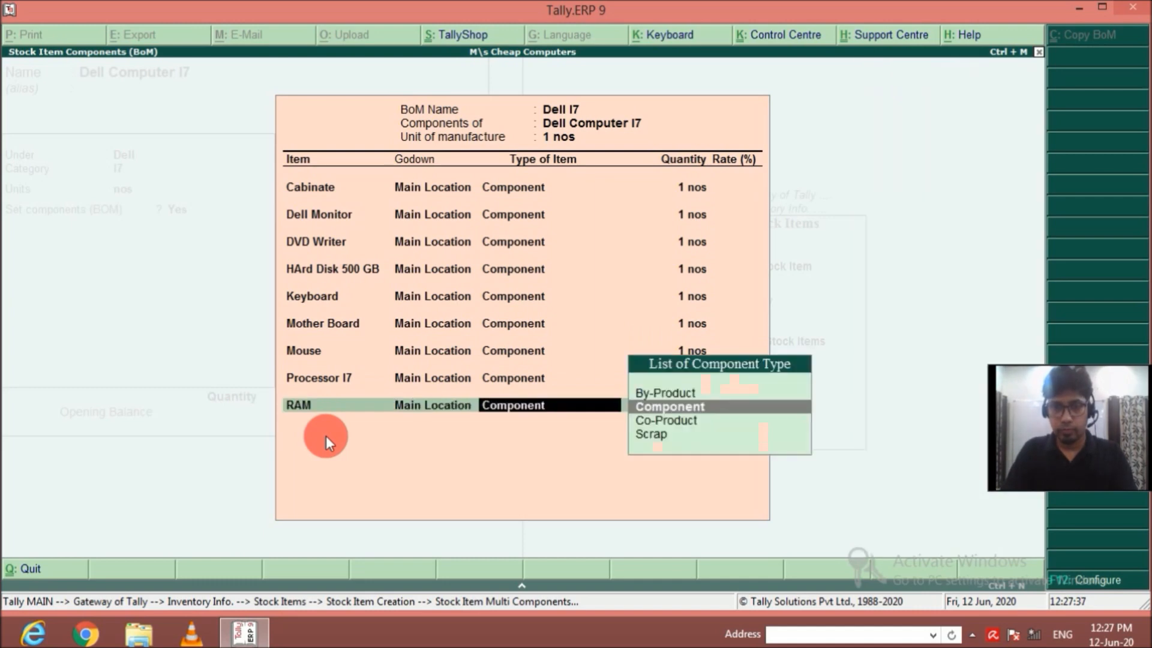
Add SMPS from Main Location as a component of Dell I7 with a quantity of 1 nos.
{"action": "key", "text": "Return"}
{"action": "key", "text": "Return"}
{"action": "key", "text": "BackSpace"}
{"action": "type", "text": "1"}
{"action": "key", "text": "Return"}
{"action": "key", "text": "Down"}
{"action": "key", "text": "Down"}
{"action": "key", "text": "Down"}
{"action": "key", "text": "Down"}
{"action": "key", "text": "Down"}
{"action": "key", "text": "Down"}
{"action": "key", "text": "Down"}
{"action": "key", "text": "Down"}
{"action": "key", "text": "Down"}
{"action": "key", "text": "Down"}
{"action": "key", "text": "Down"}
{"action": "key", "text": "Down"}
{"action": "key", "text": "Down"}
{"action": "key", "text": "Down"}
{"action": "key", "text": "Down"}
{"action": "key", "text": "Down"}
{"action": "key", "text": "Down"}
{"action": "key", "text": "Down"}
{"action": "key", "text": "Down"}
{"action": "key", "text": "Down"}
{"action": "key", "text": "Down"}
{"action": "key", "text": "Down"}
{"action": "key", "text": "Down"}
{"action": "key", "text": "Down"}
{"action": "key", "text": "Down"}
{"action": "key", "text": "Down"}
{"action": "key", "text": "Down"}
{"action": "key", "text": "Down"}
{"action": "key", "text": "Down"}
{"action": "key", "text": "Down"}
{"action": "key", "text": "Down"}
{"action": "key", "text": "Down"}
{"action": "key", "text": "Down"}
{"action": "key", "text": "Down"}
{"action": "key", "text": "Down"}
Accept the Dell I7 component list and save the Dell Computer I7 stock item.
{"action": "key", "text": "Return"}
{"action": "key", "text": "Return"}
{"action": "key", "text": "Return"}
{"action": "type", "text": "1"}
{"action": "key", "text": "Return"}
{"action": "key", "text": "Return"}
{"action": "key", "text": "Up"}
{"action": "key", "text": "Return"}
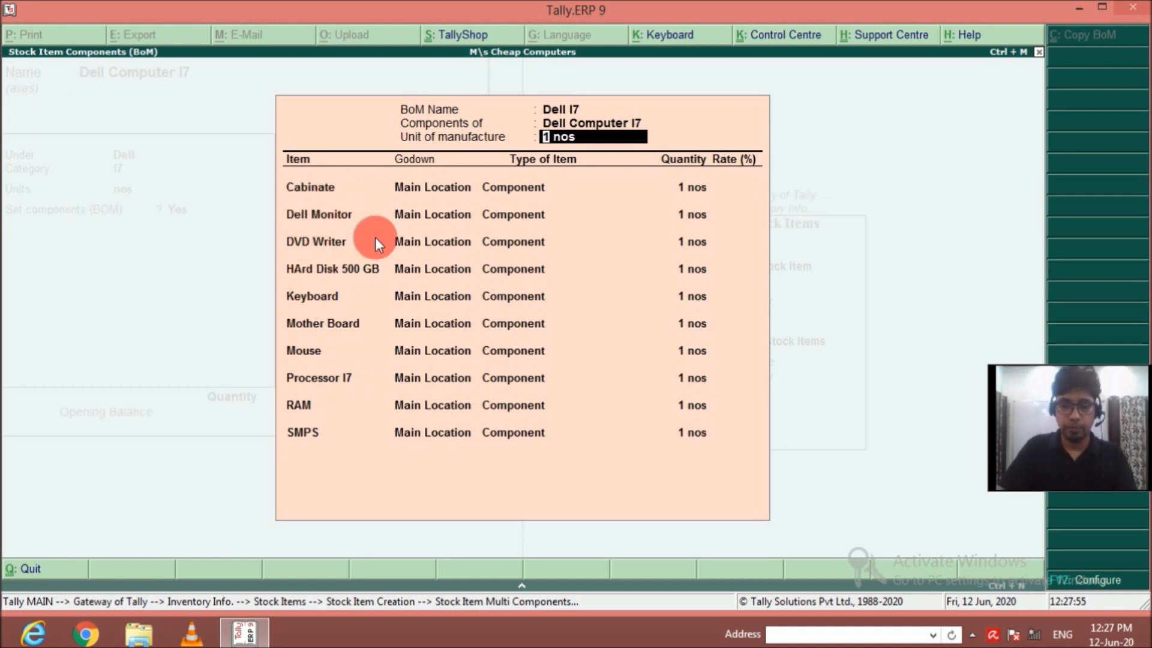
{"action": "key", "text": "ctrl+a"}
{"action": "key", "text": "ctrl+a"}
Fill in a new stock item Dell Computer I9 under group Dell, category I9, with units nos.
{"action": "type", "text": "Dell Computer"}
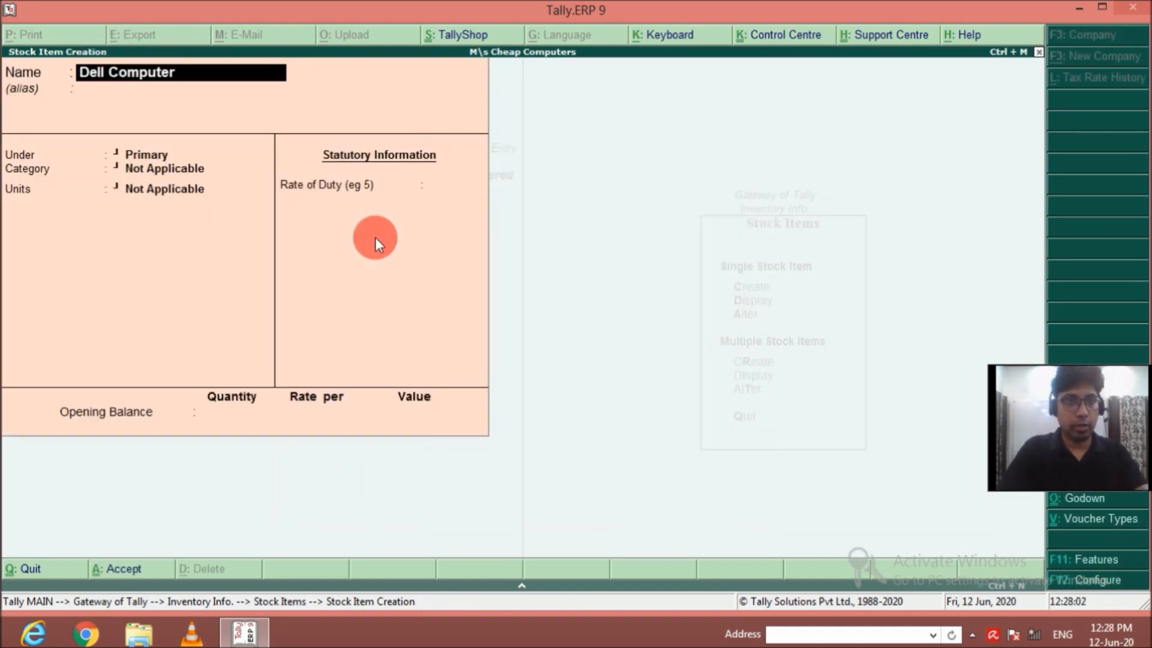
{"action": "type", "text": " I9"}
{"action": "key", "text": "Return"}
{"action": "key", "text": "Return"}
{"action": "key", "text": "Down"}
{"action": "key", "text": "Down"}
{"action": "key", "text": "Return"}
{"action": "key", "text": "Down"}
{"action": "key", "text": "Down"}
{"action": "key", "text": "Down"}
{"action": "key", "text": "Down"}
{"action": "key", "text": "Down"}
Enable components for Dell Computer I9 and start a BOM named Dell I9 with a unit of manufacture of 1 nos.
{"action": "key", "text": "Return"}
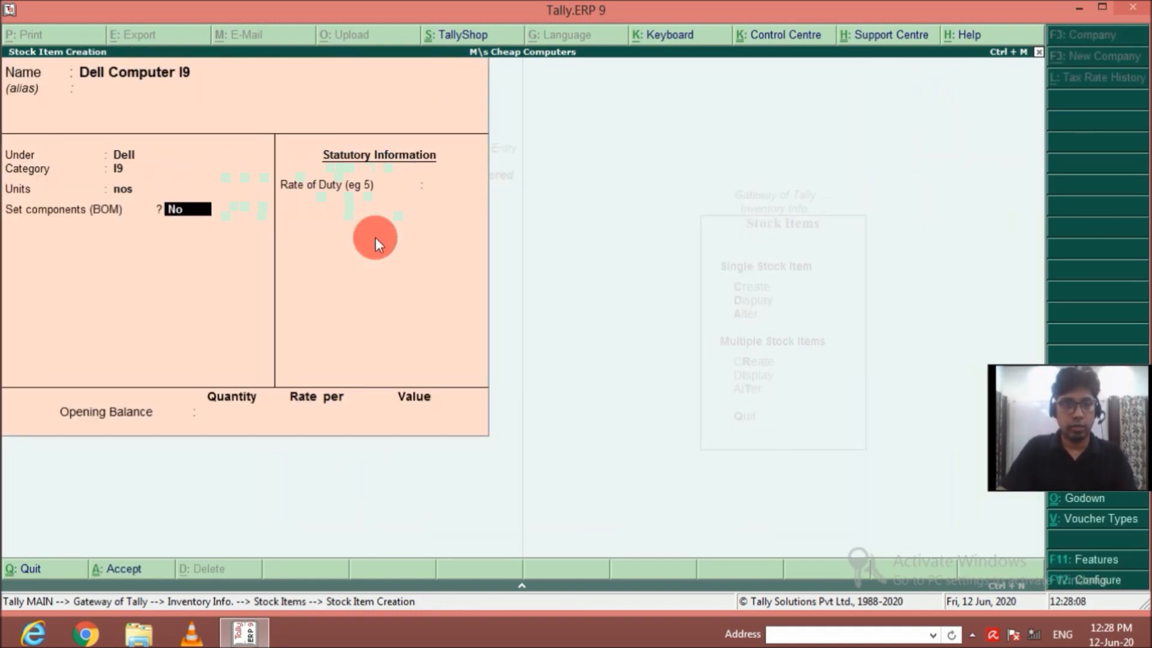
{"action": "key", "text": "Return"}
{"action": "type", "text": "yDell I9"}
{"action": "key", "text": "Return"}
{"action": "type", "text": "1"}
Add Cabinate from Main Location as a component of Dell I9 with a quantity of 1 nos.
{"action": "key", "text": "Return"}
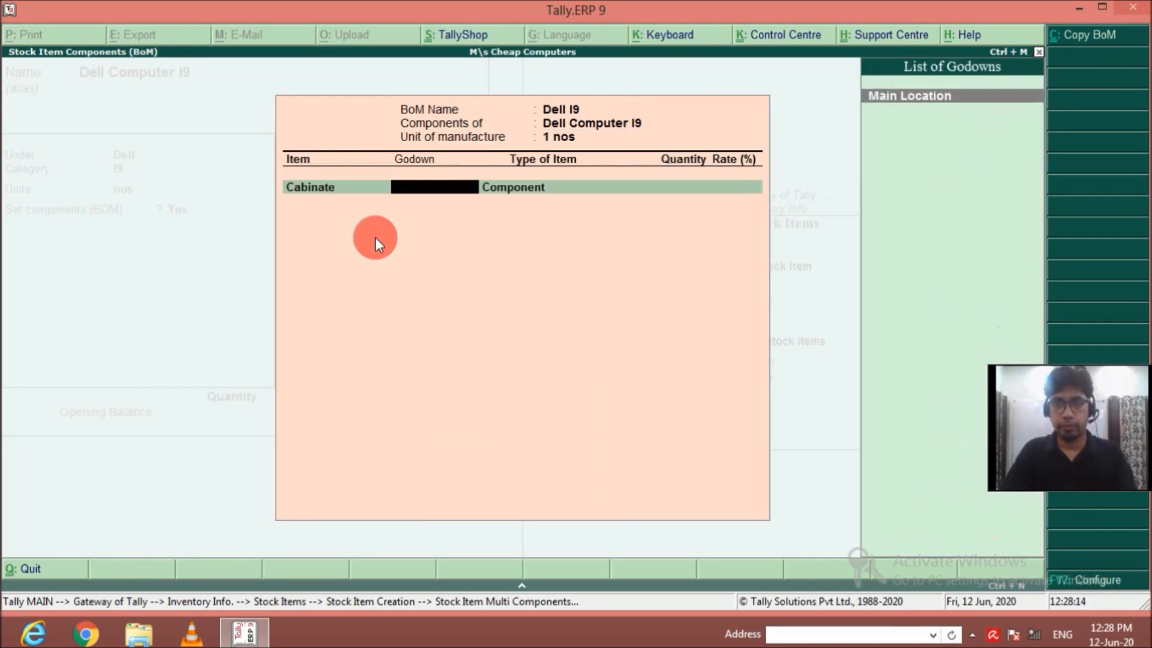
{"action": "key", "text": "Return"}
{"action": "key", "text": "Return"}
{"action": "type", "text": "1"}
Add Dell Monitor from Main Location as a component of Dell I9 with a quantity of 1 nos.
{"action": "key", "text": "Return"}
{"action": "key", "text": "Down"}
{"action": "key", "text": "Down"}
{"action": "key", "text": "Down"}
{"action": "key", "text": "Down"}
{"action": "key", "text": "Down"}
{"action": "key", "text": "Down"}
{"action": "key", "text": "Down"}
{"action": "key", "text": "Return"}
{"action": "key", "text": "Return"}
{"action": "type", "text": "1"}
Add DVD Writer from Main Location as a component of Dell I9 with a quantity of 1 nos.
{"action": "key", "text": "Return"}
{"action": "key", "text": "Down"}
{"action": "key", "text": "Down"}
{"action": "key", "text": "Down"}
{"action": "key", "text": "Down"}
{"action": "key", "text": "Down"}
{"action": "key", "text": "Down"}
{"action": "key", "text": "Down"}
{"action": "key", "text": "Down"}
{"action": "key", "text": "Return"}
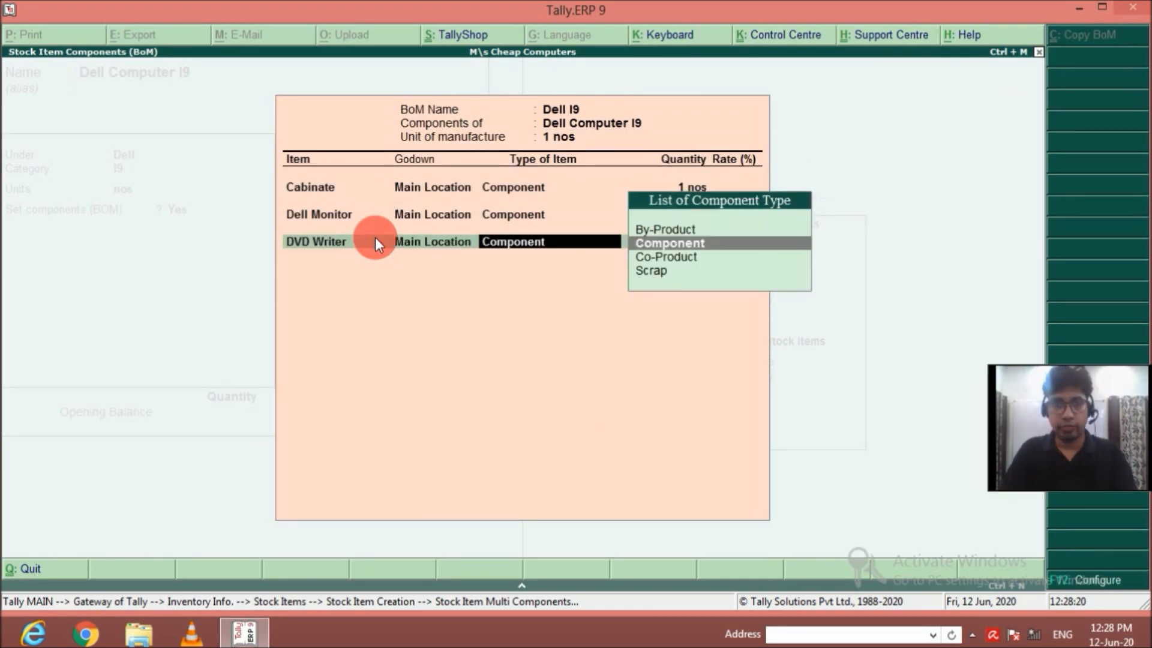
{"action": "key", "text": "Return"}
{"action": "type", "text": "1"}
{"action": "key", "text": "Return"}
Add HArd Disk 500 GB from Main Location as a component of Dell I9 with a quantity of 1 nos.
{"action": "key", "text": "Down"}
{"action": "key", "text": "Down"}
{"action": "key", "text": "Down"}
{"action": "key", "text": "Down"}
{"action": "key", "text": "Down"}
{"action": "key", "text": "Down"}
{"action": "key", "text": "Down"}
{"action": "key", "text": "Down"}
{"action": "key", "text": "Down"}
{"action": "key", "text": "Down"}
{"action": "key", "text": "Down"}
{"action": "key", "text": "Down"}
{"action": "key", "text": "Down"}
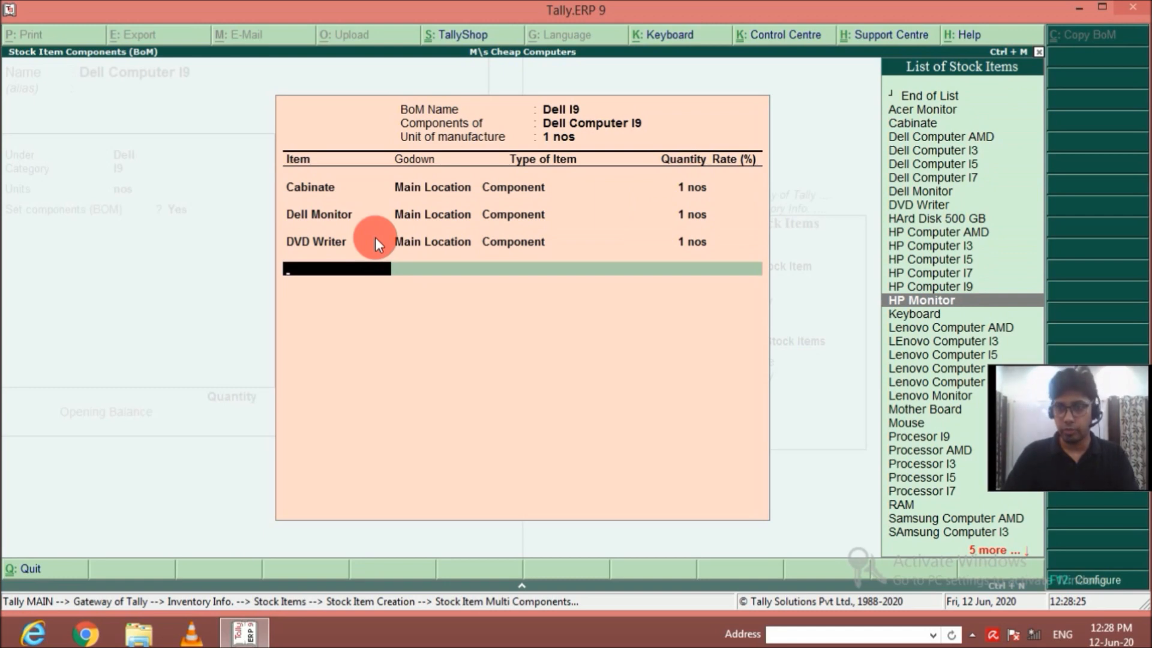
{"action": "key", "text": "Up"}
{"action": "key", "text": "Up"}
{"action": "key", "text": "Up"}
{"action": "key", "text": "Up"}
{"action": "key", "text": "Up"}
{"action": "key", "text": "Up"}
{"action": "key", "text": "Up"}
{"action": "key", "text": "Return"}
{"action": "key", "text": "Return"}
{"action": "type", "text": "1"}
{"action": "key", "text": "Return"}
Add Keyboard from Main Location as a component of Dell I9 with a quantity of 1 nos.
{"action": "key", "text": "Down"}
{"action": "key", "text": "Down"}
{"action": "key", "text": "Down"}
{"action": "key", "text": "Down"}
{"action": "key", "text": "Down"}
{"action": "key", "text": "Down"}
{"action": "key", "text": "Down"}
{"action": "key", "text": "Down"}
{"action": "key", "text": "Down"}
{"action": "key", "text": "Down"}
{"action": "key", "text": "Down"}
{"action": "key", "text": "Down"}
{"action": "key", "text": "Down"}
{"action": "key", "text": "Down"}
{"action": "key", "text": "Down"}
{"action": "key", "text": "Down"}
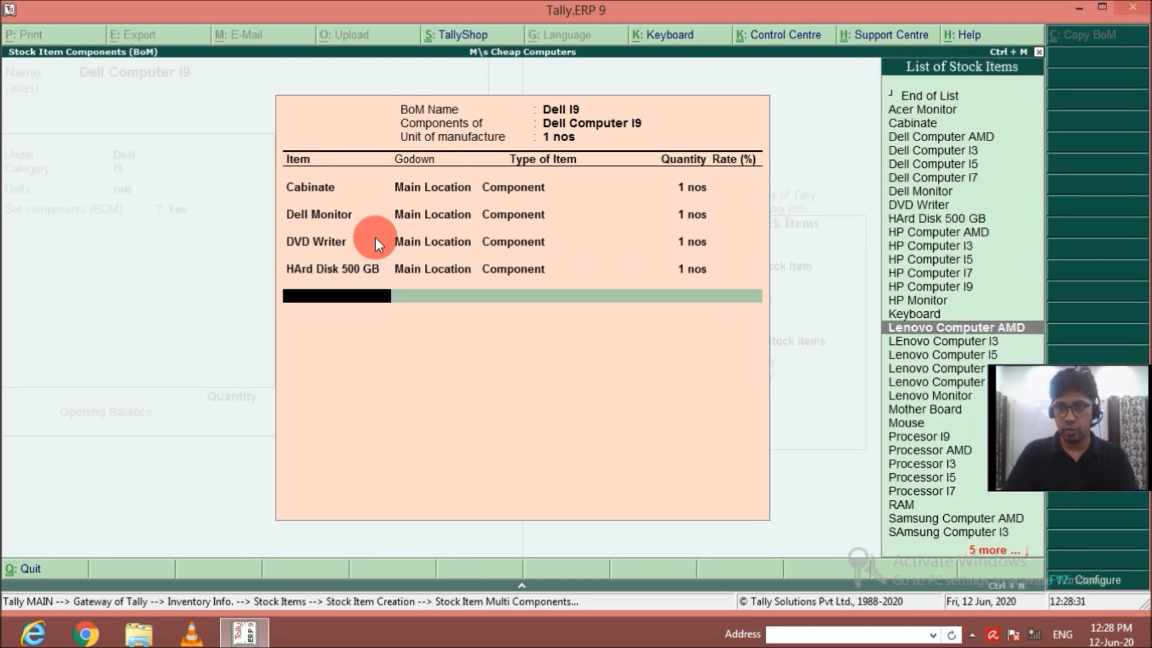
{"action": "key", "text": "Up"}
{"action": "key", "text": "Return"}
{"action": "key", "text": "Return"}
{"action": "type", "text": "1"}
{"action": "key", "text": "Return"}
Add Mother Board from Main Location as a component of Dell I9 with a quantity of 1 nos.
{"action": "key", "text": "Down"}
{"action": "key", "text": "Down"}
{"action": "key", "text": "Down"}
{"action": "key", "text": "Down"}
{"action": "key", "text": "Down"}
{"action": "key", "text": "Down"}
{"action": "key", "text": "Down"}
{"action": "key", "text": "Down"}
{"action": "key", "text": "Down"}
{"action": "key", "text": "Down"}
{"action": "key", "text": "Down"}
{"action": "key", "text": "Down"}
{"action": "key", "text": "Down"}
{"action": "key", "text": "Down"}
{"action": "key", "text": "Down"}
{"action": "key", "text": "Down"}
{"action": "key", "text": "Down"}
{"action": "key", "text": "Down"}
{"action": "key", "text": "Down"}
{"action": "key", "text": "Down"}
{"action": "key", "text": "Return"}
{"action": "key", "text": "Return"}
{"action": "type", "text": "1"}
{"action": "key", "text": "Return"}
Add Mouse from Main Location as a component of Dell I9 with a quantity of 1 nos.
{"action": "key", "text": "Down"}
{"action": "key", "text": "Down"}
{"action": "key", "text": "Down"}
{"action": "key", "text": "Down"}
{"action": "key", "text": "Down"}
{"action": "key", "text": "Down"}
{"action": "key", "text": "Down"}
{"action": "key", "text": "Down"}
{"action": "key", "text": "Down"}
{"action": "key", "text": "Down"}
{"action": "key", "text": "Down"}
{"action": "key", "text": "Down"}
{"action": "key", "text": "Down"}
{"action": "key", "text": "Down"}
{"action": "key", "text": "Down"}
{"action": "key", "text": "Down"}
{"action": "key", "text": "Down"}
{"action": "key", "text": "Down"}
{"action": "key", "text": "Down"}
{"action": "key", "text": "Down"}
{"action": "key", "text": "Return"}
{"action": "key", "text": "Return"}
{"action": "type", "text": "1"}
{"action": "key", "text": "Return"}
Add Procesor I9 from Main Location as a component of Dell I9 with a quantity of 1 nos.
{"action": "key", "text": "Down"}
{"action": "key", "text": "Down"}
{"action": "key", "text": "Down"}
{"action": "key", "text": "Down"}
{"action": "key", "text": "Down"}
{"action": "key", "text": "Down"}
{"action": "key", "text": "Down"}
{"action": "key", "text": "Down"}
{"action": "key", "text": "Down"}
{"action": "key", "text": "Down"}
{"action": "key", "text": "Down"}
{"action": "key", "text": "Down"}
{"action": "key", "text": "Down"}
{"action": "key", "text": "Down"}
{"action": "key", "text": "Down"}
{"action": "key", "text": "Down"}
{"action": "key", "text": "Down"}
{"action": "key", "text": "Down"}
{"action": "key", "text": "Down"}
{"action": "key", "text": "Down"}
{"action": "key", "text": "Return"}
{"action": "key", "text": "Return"}
{"action": "key", "text": "Return"}
{"action": "type", "text": "1"}
{"action": "key", "text": "Return"}
Add RAM from Main Location as a component of Dell I9 with a quantity of 1 nos.
{"action": "key", "text": "Down"}
{"action": "key", "text": "Down"}
{"action": "key", "text": "Down"}
{"action": "key", "text": "Down"}
{"action": "key", "text": "Down"}
{"action": "key", "text": "Down"}
{"action": "key", "text": "Down"}
{"action": "key", "text": "Down"}
{"action": "key", "text": "Down"}
{"action": "key", "text": "Down"}
{"action": "key", "text": "Down"}
{"action": "key", "text": "Down"}
{"action": "key", "text": "Down"}
{"action": "key", "text": "Down"}
{"action": "key", "text": "Down"}
{"action": "key", "text": "Down"}
{"action": "key", "text": "Down"}
{"action": "key", "text": "Down"}
{"action": "key", "text": "Down"}
{"action": "key", "text": "Down"}
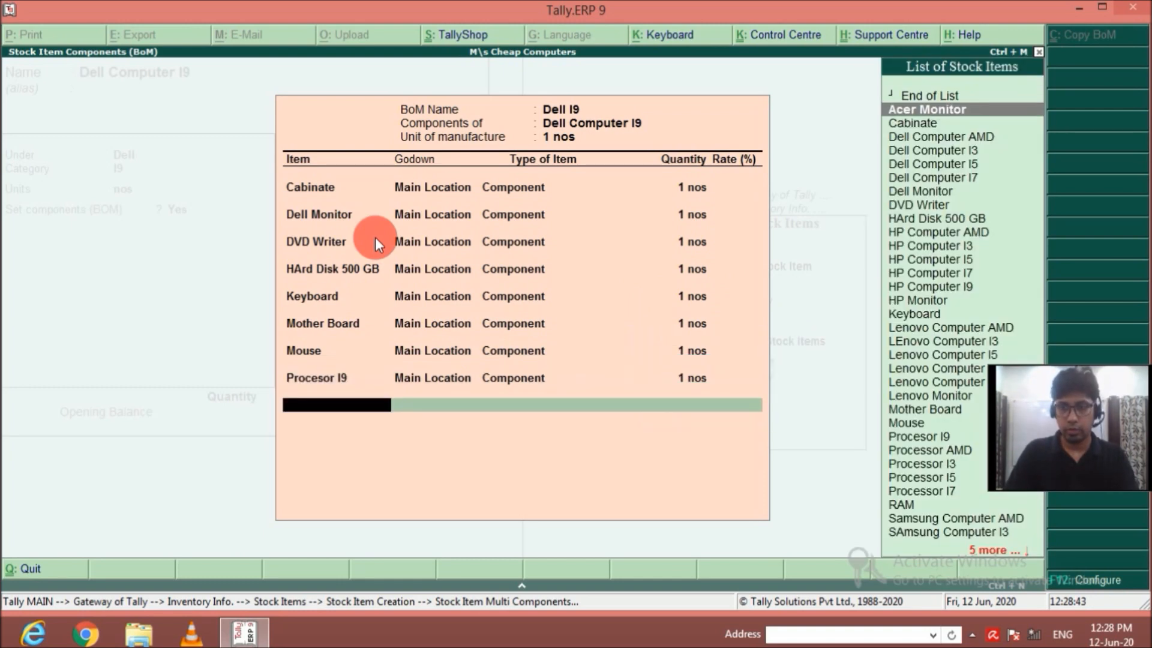
{"action": "key", "text": "Up"}
{"action": "key", "text": "Return"}
{"action": "key", "text": "Return"}
{"action": "type", "text": "1"}
{"action": "key", "text": "Return"}
Add SMPS from Main Location as a component of Dell I9 with a quantity of 1 nos.
{"action": "key", "text": "Down"}
{"action": "key", "text": "Down"}
{"action": "key", "text": "Down"}
{"action": "key", "text": "Down"}
{"action": "key", "text": "Down"}
{"action": "key", "text": "Down"}
{"action": "key", "text": "Down"}
{"action": "key", "text": "Down"}
{"action": "key", "text": "Down"}
{"action": "key", "text": "Down"}
{"action": "key", "text": "Down"}
{"action": "key", "text": "Down"}
{"action": "key", "text": "Down"}
{"action": "key", "text": "Down"}
{"action": "key", "text": "Down"}
{"action": "key", "text": "Down"}
{"action": "key", "text": "Down"}
{"action": "key", "text": "Down"}
{"action": "key", "text": "Down"}
{"action": "key", "text": "Down"}
{"action": "key", "text": "Return"}
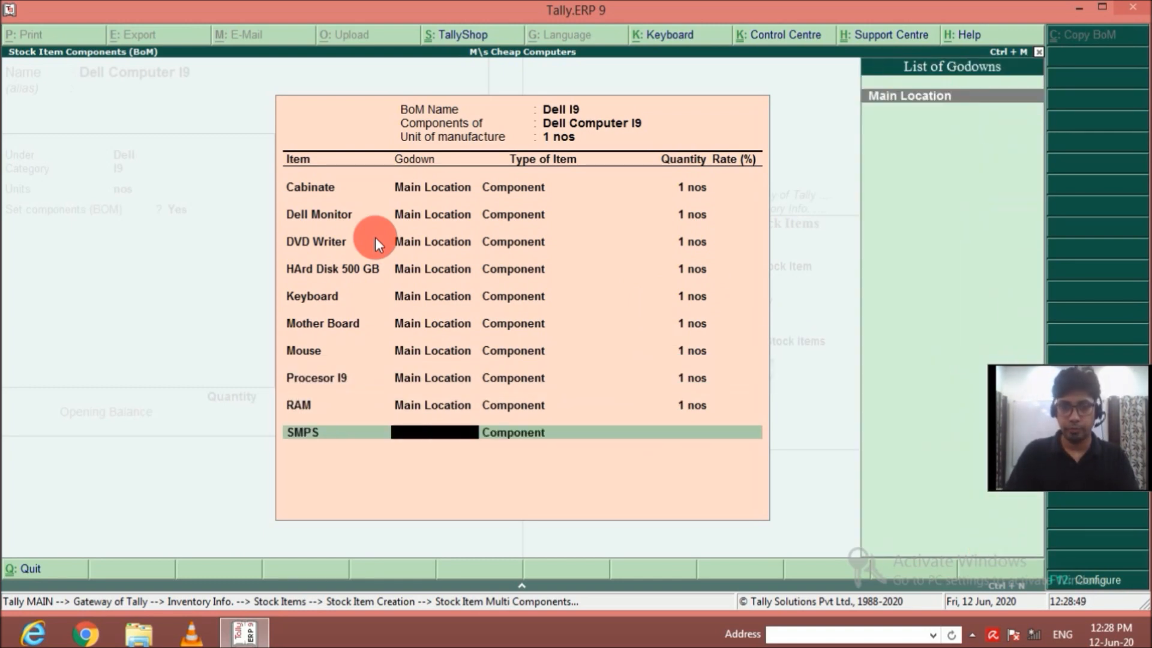
{"action": "key", "text": "Return"}
{"action": "key", "text": "Return"}
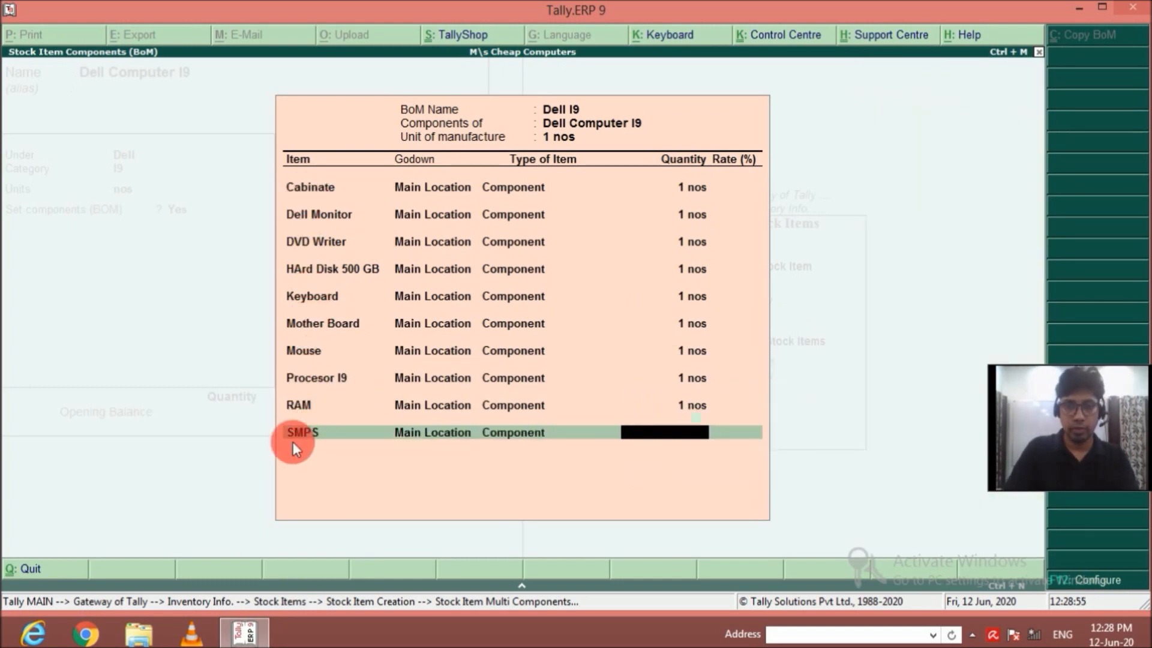
{"action": "type", "text": "1"}
{"action": "key", "text": "Return"}
{"action": "key", "text": "Return"}
{"action": "key", "text": "Return"}
{"action": "key", "text": "Return"}
{"action": "key", "text": "Return"}
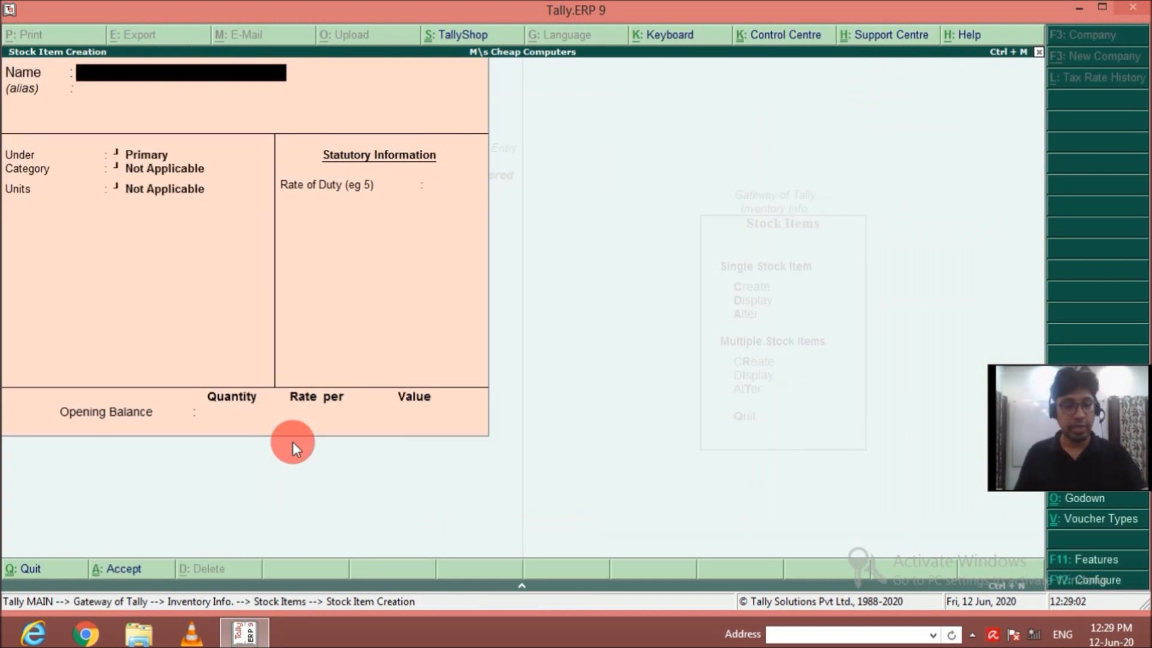
Enter the stock item Acer Computer AMD under group Acer, category AMD, with units nos and components (BOM) enabled.
{"action": "type", "text": "Acer Computer "}
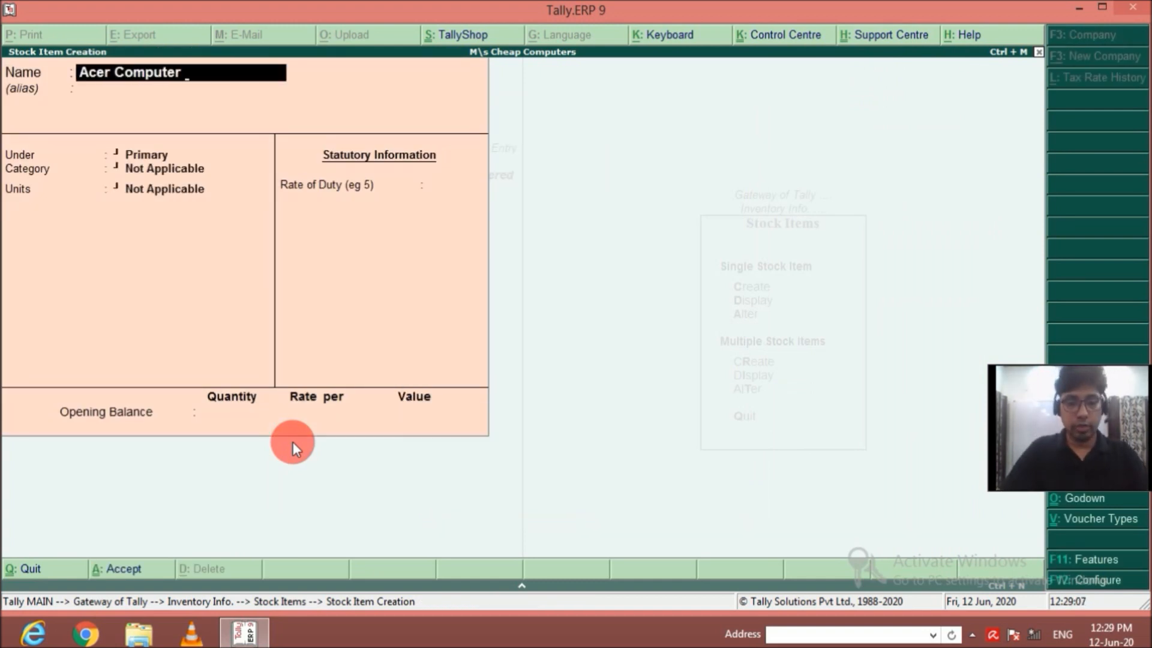
{"action": "type", "text": "AMD"}
{"action": "key", "text": "Return"}
{"action": "key", "text": "Return"}
{"action": "key", "text": "Down"}
{"action": "key", "text": "Return"}
{"action": "key", "text": "Down"}
Name the bill of materials Acer AMD and set its unit of manufacture to 1 nos.
{"action": "key", "text": "Return"}
{"action": "key", "text": "Return"}
{"action": "type", "text": "y"}
{"action": "key", "text": "Return"}
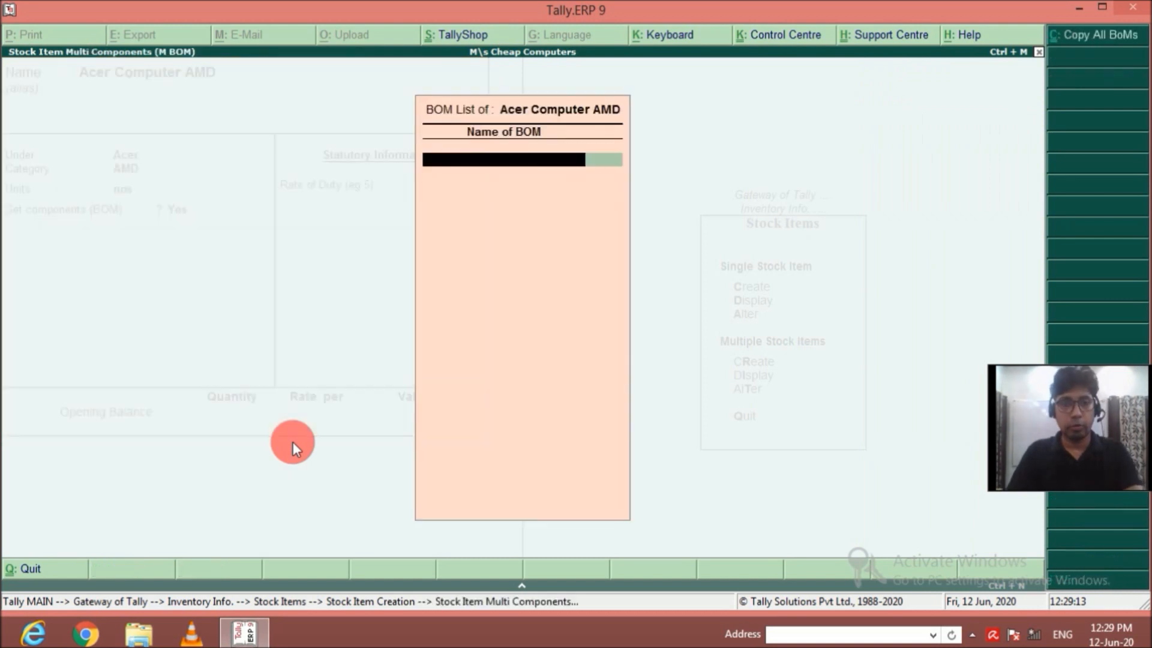
{"action": "type", "text": "Acer AMD"}
Add Acer Monitor from Main Location as a component of Acer AMD with a quantity of 1 nos.
{"action": "key", "text": "Return"}
{"action": "type", "text": "1"}
{"action": "key", "text": "Return"}
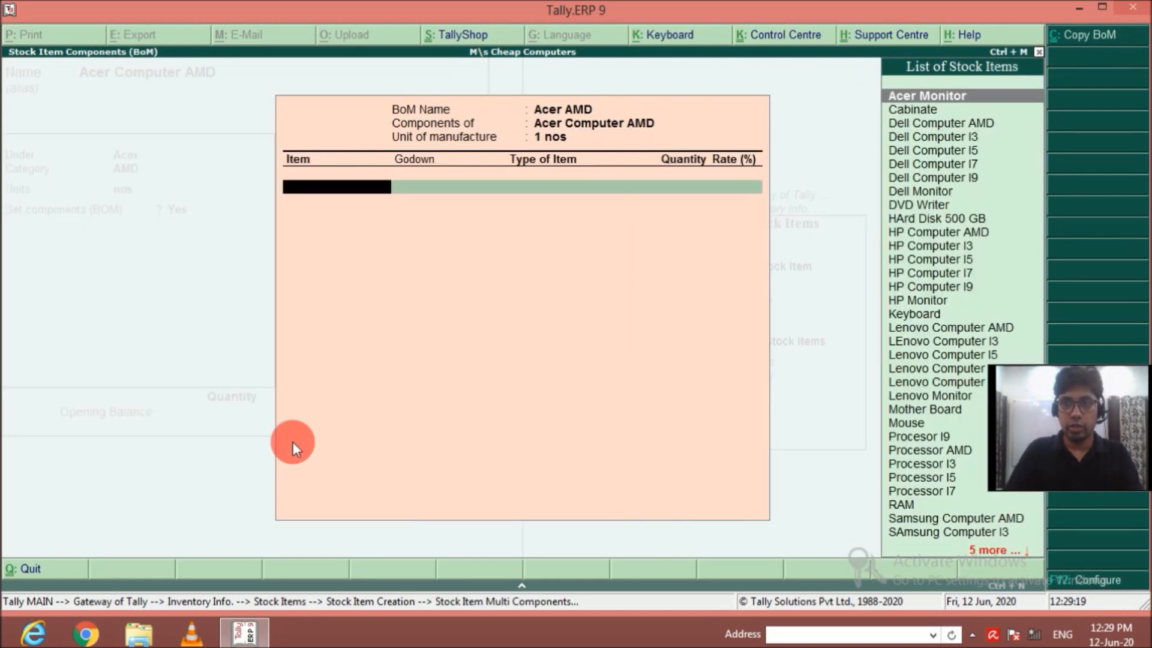
Add Cabinate from Main Location as a component of Acer AMD with a quantity of 1 nos.
{"action": "key", "text": "Return"}
{"action": "key", "text": "Return"}
{"action": "key", "text": "Return"}
{"action": "type", "text": "1"}
Add DVD Writer from Main Location as a component of Acer AMD with a quantity of 1 nos.
{"action": "key", "text": "Return"}
{"action": "key", "text": "Down"}
{"action": "key", "text": "Return"}
Add HArd Disk 500 GB from Main Location as a component of Acer AMD with a quantity of 1 nos.
{"action": "key", "text": "Return"}
{"action": "key", "text": "Return"}
{"action": "type", "text": "1"}
{"action": "key", "text": "Return"}
{"action": "key", "text": "Return"}
{"action": "key", "text": "Down"}
{"action": "key", "text": "Down"}
{"action": "key", "text": "Down"}
{"action": "key", "text": "Down"}
{"action": "key", "text": "Return"}
{"action": "key", "text": "Return"}
{"action": "key", "text": "Return"}
{"action": "type", "text": "1"}
{"action": "key", "text": "Return"}
{"action": "key", "text": "Down"}
{"action": "key", "text": "Down"}
{"action": "key", "text": "Down"}
{"action": "key", "text": "Down"}
{"action": "key", "text": "Down"}
{"action": "key", "text": "Down"}
{"action": "key", "text": "Down"}
{"action": "key", "text": "Down"}
{"action": "key", "text": "Down"}
{"action": "key", "text": "Down"}
{"action": "key", "text": "Down"}
{"action": "key", "text": "Up"}
Add Keyboard from Main Location as a component of Acer AMD with a quantity of 1 nos.
{"action": "key", "text": "Return"}
{"action": "key", "text": "Return"}
{"action": "key", "text": "Return"}
{"action": "type", "text": "1"}
{"action": "key", "text": "Return"}
{"action": "key", "text": "Down"}
{"action": "key", "text": "Down"}
{"action": "key", "text": "Down"}
{"action": "key", "text": "Down"}
{"action": "key", "text": "Down"}
{"action": "key", "text": "Down"}
{"action": "key", "text": "Down"}
{"action": "key", "text": "Down"}
{"action": "key", "text": "Down"}
{"action": "key", "text": "Down"}
{"action": "key", "text": "Down"}
{"action": "key", "text": "Down"}
{"action": "key", "text": "Down"}
{"action": "key", "text": "Down"}
{"action": "key", "text": "Down"}
{"action": "key", "text": "Down"}
{"action": "key", "text": "Down"}
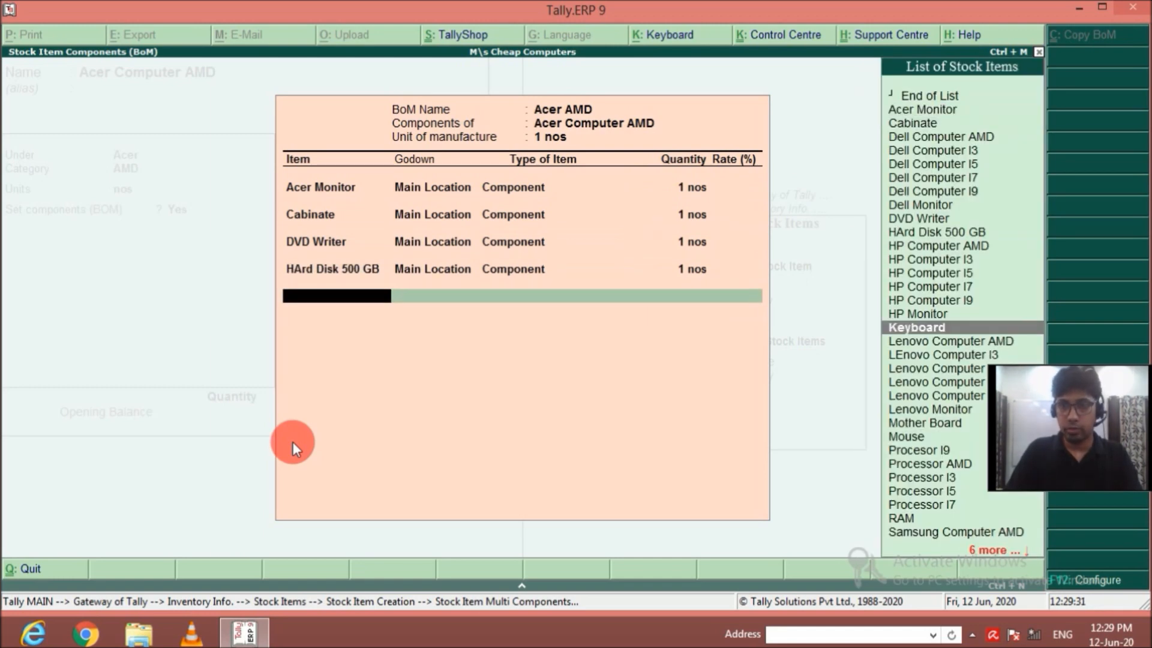
Add Mother Board from Main Location as a component of Acer AMD with a quantity of 1 nos.
{"action": "key", "text": "Return"}
{"action": "key", "text": "Return"}
{"action": "key", "text": "Return"}
{"action": "type", "text": "1"}
{"action": "key", "text": "Return"}
{"action": "key", "text": "Down"}
{"action": "key", "text": "Down"}
{"action": "key", "text": "Down"}
{"action": "key", "text": "Down"}
{"action": "key", "text": "Down"}
{"action": "key", "text": "Down"}
{"action": "key", "text": "Down"}
{"action": "key", "text": "Down"}
{"action": "key", "text": "Down"}
{"action": "key", "text": "Down"}
{"action": "key", "text": "Down"}
{"action": "key", "text": "Down"}
{"action": "key", "text": "Down"}
{"action": "key", "text": "Down"}
{"action": "key", "text": "Down"}
{"action": "key", "text": "Down"}
{"action": "key", "text": "Down"}
{"action": "key", "text": "Down"}
{"action": "key", "text": "Down"}
{"action": "key", "text": "Down"}
Add Mouse from Main Location as a component of Acer AMD with a quantity of 1 nos.
{"action": "key", "text": "Return"}
{"action": "key", "text": "Return"}
{"action": "key", "text": "Return"}
{"action": "type", "text": "1"}
{"action": "key", "text": "Return"}
{"action": "key", "text": "Down"}
{"action": "key", "text": "Down"}
{"action": "key", "text": "Down"}
{"action": "key", "text": "Down"}
{"action": "key", "text": "Down"}
{"action": "key", "text": "Down"}
{"action": "key", "text": "Down"}
{"action": "key", "text": "Down"}
{"action": "key", "text": "Down"}
{"action": "key", "text": "Down"}
{"action": "key", "text": "Down"}
{"action": "key", "text": "Down"}
{"action": "key", "text": "Down"}
{"action": "key", "text": "Down"}
{"action": "key", "text": "Down"}
{"action": "key", "text": "Down"}
{"action": "key", "text": "Down"}
{"action": "key", "text": "Down"}
{"action": "key", "text": "Down"}
{"action": "key", "text": "Down"}
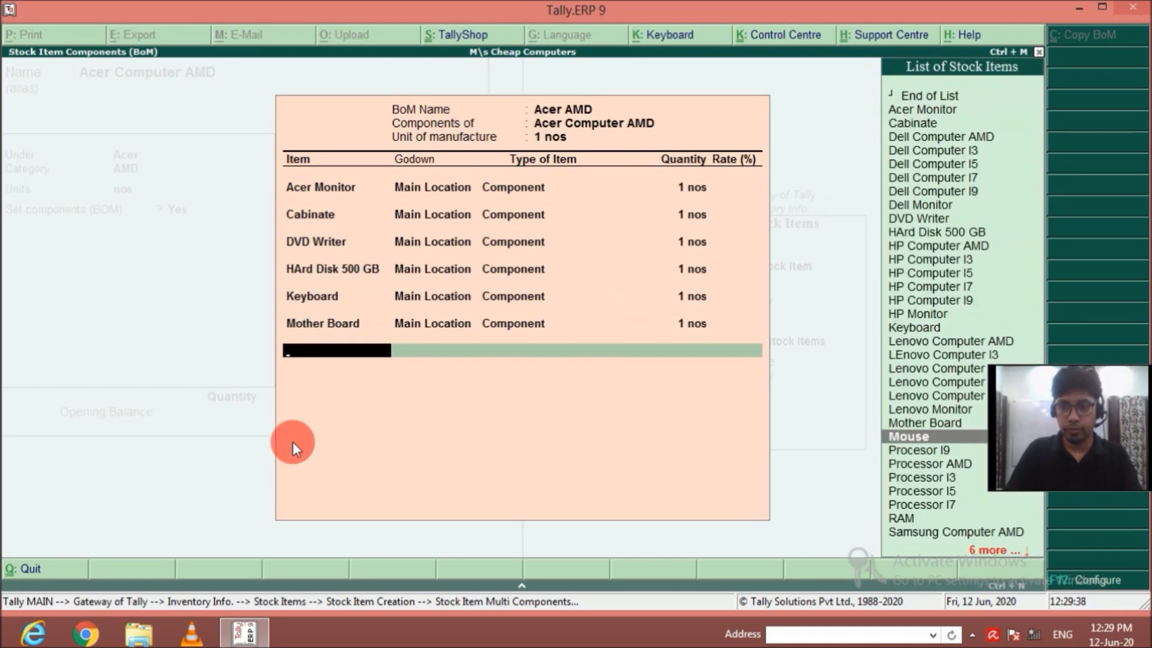
Add Processor AMD from Main Location as a component of Acer AMD with a quantity of 1 nos.
{"action": "key", "text": "Return"}
{"action": "key", "text": "Return"}
{"action": "key", "text": "Return"}
{"action": "type", "text": "1"}
{"action": "key", "text": "Return"}
{"action": "key", "text": "Down"}
{"action": "key", "text": "Down"}
{"action": "key", "text": "Down"}
{"action": "key", "text": "Down"}
{"action": "key", "text": "Down"}
{"action": "key", "text": "Down"}
{"action": "key", "text": "Down"}
{"action": "key", "text": "Down"}
{"action": "key", "text": "Down"}
{"action": "key", "text": "Down"}
{"action": "key", "text": "Down"}
{"action": "key", "text": "Down"}
{"action": "key", "text": "Down"}
{"action": "key", "text": "Down"}
{"action": "key", "text": "Down"}
{"action": "key", "text": "Down"}
{"action": "key", "text": "Down"}
{"action": "key", "text": "Down"}
{"action": "key", "text": "Down"}
{"action": "key", "text": "Down"}
Add RAM from Main Location as a component of Acer AMD with a quantity of 1 nos.
{"action": "key", "text": "Return"}
{"action": "key", "text": "Return"}
{"action": "key", "text": "Return"}
{"action": "type", "text": "1"}
{"action": "key", "text": "Return"}
{"action": "key", "text": "Down"}
{"action": "key", "text": "Down"}
{"action": "key", "text": "Down"}
{"action": "key", "text": "Down"}
{"action": "key", "text": "Down"}
{"action": "key", "text": "Down"}
{"action": "key", "text": "Down"}
{"action": "key", "text": "Down"}
{"action": "key", "text": "Down"}
{"action": "key", "text": "Down"}
{"action": "key", "text": "Down"}
{"action": "key", "text": "Down"}
{"action": "key", "text": "Down"}
{"action": "key", "text": "Down"}
{"action": "key", "text": "Down"}
{"action": "key", "text": "Down"}
{"action": "key", "text": "Down"}
{"action": "key", "text": "Down"}
{"action": "key", "text": "Down"}
{"action": "key", "text": "Down"}
Add SMPS from Main Location as a component of Acer AMD with a quantity of 1 nos.
{"action": "key", "text": "Return"}
{"action": "key", "text": "Return"}
{"action": "key", "text": "Return"}
{"action": "type", "text": "1"}
{"action": "key", "text": "Return"}
{"action": "key", "text": "Down"}
{"action": "key", "text": "Down"}
{"action": "key", "text": "Down"}
{"action": "key", "text": "Down"}
{"action": "key", "text": "Down"}
{"action": "key", "text": "Down"}
{"action": "key", "text": "Down"}
{"action": "key", "text": "Down"}
{"action": "key", "text": "Down"}
{"action": "key", "text": "Down"}
{"action": "key", "text": "Down"}
{"action": "key", "text": "Down"}
{"action": "key", "text": "Down"}
{"action": "key", "text": "Down"}
{"action": "key", "text": "Down"}
{"action": "key", "text": "Down"}
{"action": "key", "text": "Down"}
{"action": "key", "text": "Down"}
{"action": "key", "text": "Down"}
{"action": "key", "text": "Down"}
{"action": "key", "text": "Down"}
{"action": "key", "text": "Down"}
{"action": "key", "text": "Down"}
{"action": "key", "text": "Down"}
{"action": "key", "text": "Down"}
{"action": "key", "text": "Down"}
{"action": "key", "text": "Return"}
{"action": "key", "text": "Return"}
{"action": "key", "text": "Return"}
{"action": "type", "text": "1"}
{"action": "key", "text": "Return"}
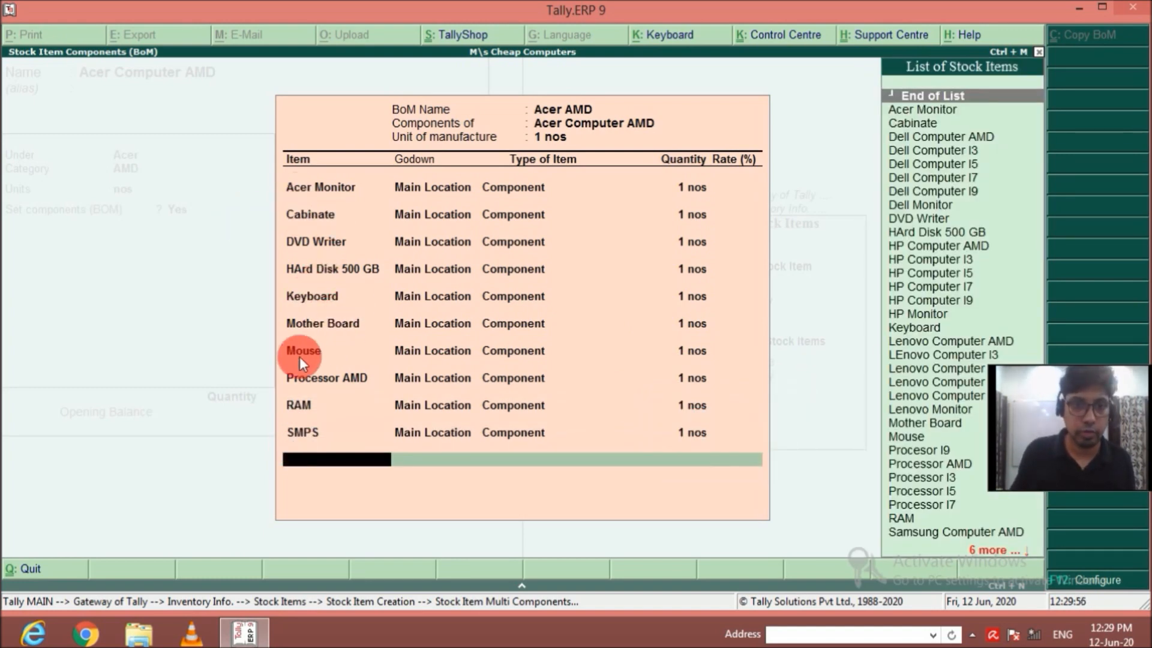
Finish the Acer AMD component list and save the Acer Computer AMD stock item.
{"action": "key", "text": "Return"}
Enter the stock item Acer Computer I3 under group Acer, category I3, with units nos and components (BOM) enabled.
{"action": "key", "text": "Return"}
{"action": "key", "text": "Return"}
{"action": "key", "text": "Return"}
{"action": "type", "text": "Acer"}
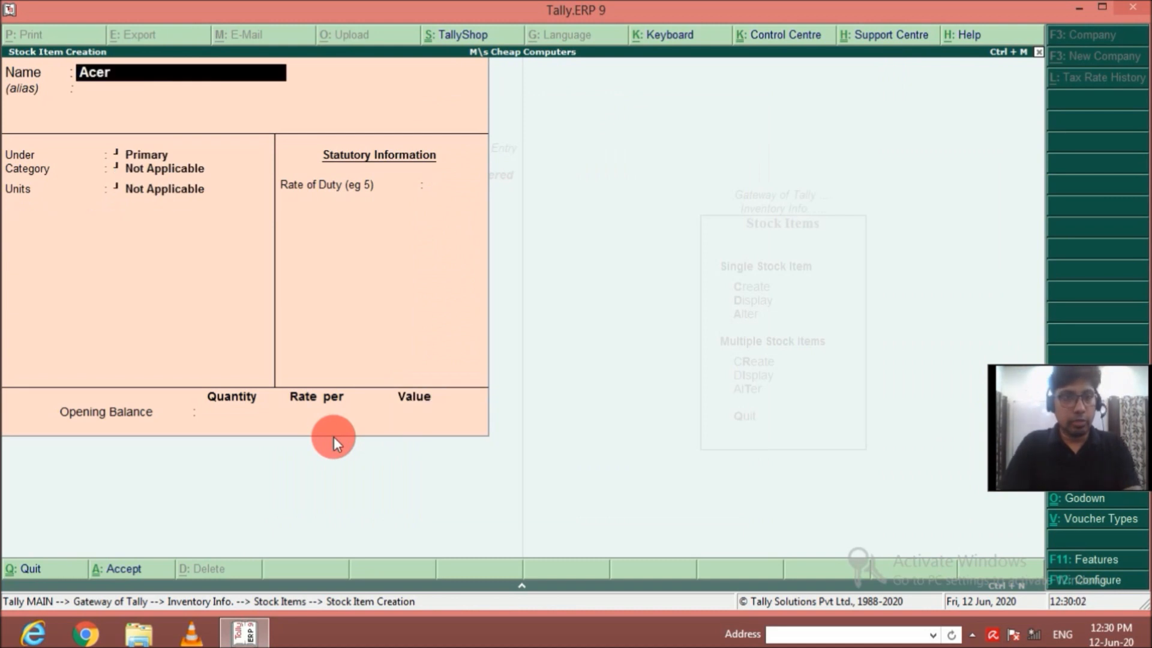
{"action": "key", "text": "Return"}
{"action": "key", "text": "Return"}
{"action": "key", "text": "Down"}
{"action": "key", "text": "Return"}
{"action": "key", "text": "Down"}
{"action": "key", "text": "Down"}
Name the bill of materials Acer I3 and set its unit of manufacture to 1 nos.
{"action": "key", "text": "Return"}
{"action": "key", "text": "Return"}
{"action": "type", "text": "y"}
{"action": "key", "text": "Return"}
{"action": "key", "text": "ctrl+a"}
{"action": "type", "text": "cer"}
{"action": "key", "text": "BackSpace"}
{"action": "key", "text": "BackSpace"}
{"action": "key", "text": "BackSpace"}
{"action": "key", "text": "BackSpace"}
{"action": "key", "text": "Return"}
{"action": "type", "text": "Acer I3"}
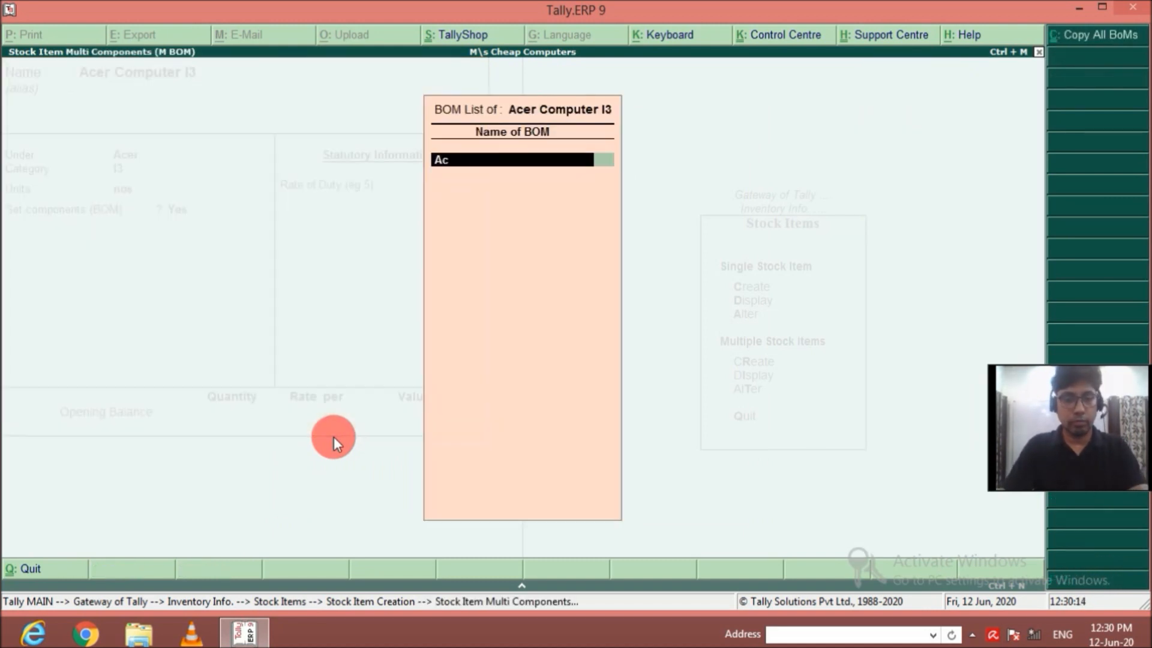
{"action": "key", "text": "Return"}
{"action": "type", "text": "1"}
Add Acer Monitor from Main Location as a component of Acer I3 with a quantity of 1 nos.
{"action": "key", "text": "Return"}
{"action": "key", "text": "Down"}
{"action": "key", "text": "Return"}
{"action": "key", "text": "Return"}
Add Cabinate from Main Location as a component of Acer I3 with a quantity of 1 nos.
{"action": "key", "text": "Return"}
{"action": "type", "text": "1"}
{"action": "key", "text": "Return"}
{"action": "key", "text": "Up"}
Add DVD Writer from Main Location as a component of Acer I3 with a quantity of 1 nos.
{"action": "key", "text": "Return"}
{"action": "key", "text": "Return"}
{"action": "key", "text": "Return"}
{"action": "type", "text": "1"}
Add HArd Disk 500 GB from Main Location as a component of Acer I3 with a quantity of 1 nos.
{"action": "key", "text": "Return"}
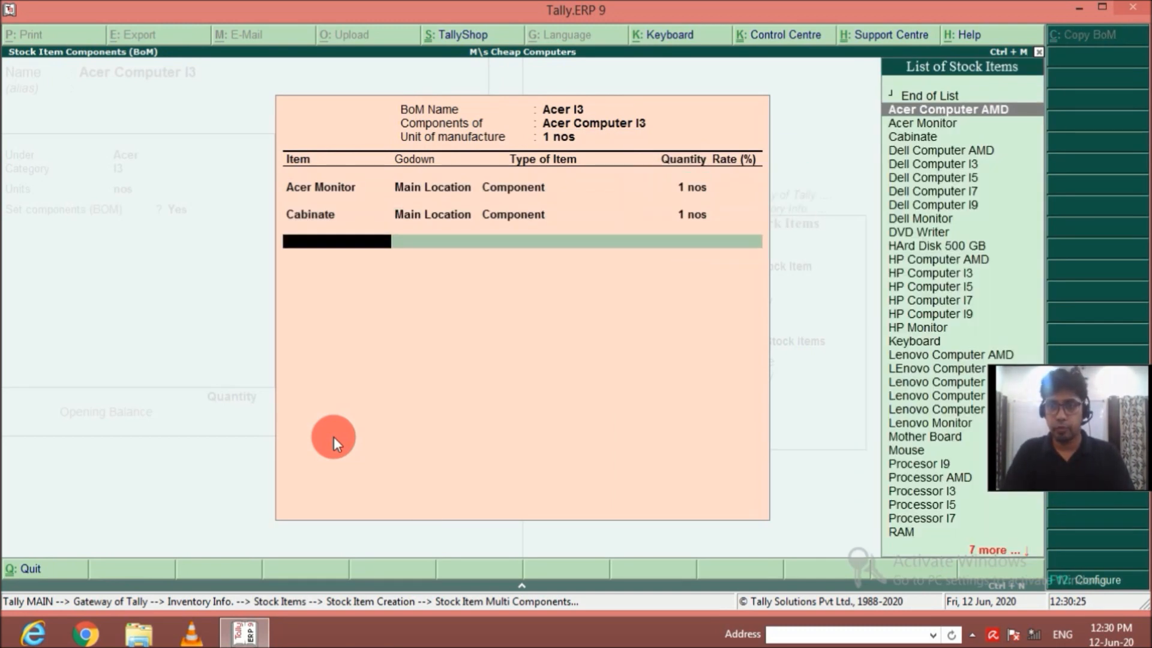
{"action": "key", "text": "Down"}
{"action": "key", "text": "Down"}
{"action": "key", "text": "Down"}
{"action": "key", "text": "Down"}
{"action": "key", "text": "Down"}
{"action": "key", "text": "Down"}
{"action": "key", "text": "Down"}
{"action": "key", "text": "Down"}
{"action": "key", "text": "Down"}
{"action": "key", "text": "Return"}
{"action": "key", "text": "Return"}
{"action": "key", "text": "BackSpace"}
{"action": "key", "text": "BackSpace"}
Add Keyboard from Main Location as a component of Acer I3 with a quantity of 1 nos.
{"action": "key", "text": "Return"}
{"action": "key", "text": "Return"}
{"action": "key", "text": "Return"}
{"action": "type", "text": "1"}
{"action": "key", "text": "Return"}
{"action": "key", "text": "Down"}
{"action": "key", "text": "Down"}
{"action": "key", "text": "Down"}
{"action": "key", "text": "Down"}
{"action": "key", "text": "Down"}
{"action": "key", "text": "Down"}
{"action": "key", "text": "Down"}
{"action": "key", "text": "Down"}
{"action": "key", "text": "Down"}
{"action": "key", "text": "Down"}
{"action": "key", "text": "Down"}
{"action": "key", "text": "Return"}
{"action": "key", "text": "Return"}
{"action": "key", "text": "Return"}
{"action": "type", "text": "1"}
{"action": "key", "text": "Return"}
{"action": "key", "text": "Down"}
{"action": "key", "text": "Down"}
{"action": "key", "text": "Down"}
{"action": "key", "text": "Down"}
{"action": "key", "text": "Down"}
{"action": "key", "text": "Down"}
{"action": "key", "text": "Down"}
{"action": "key", "text": "Down"}
{"action": "key", "text": "Down"}
{"action": "key", "text": "Down"}
{"action": "key", "text": "Down"}
{"action": "key", "text": "Down"}
{"action": "key", "text": "Down"}
{"action": "key", "text": "Down"}
{"action": "key", "text": "Down"}
{"action": "key", "text": "Down"}
{"action": "key", "text": "Down"}
{"action": "key", "text": "Down"}
Add Mother Board from Main Location as a component of Acer I3 with a quantity of 1 nos.
{"action": "key", "text": "Return"}
{"action": "key", "text": "Return"}
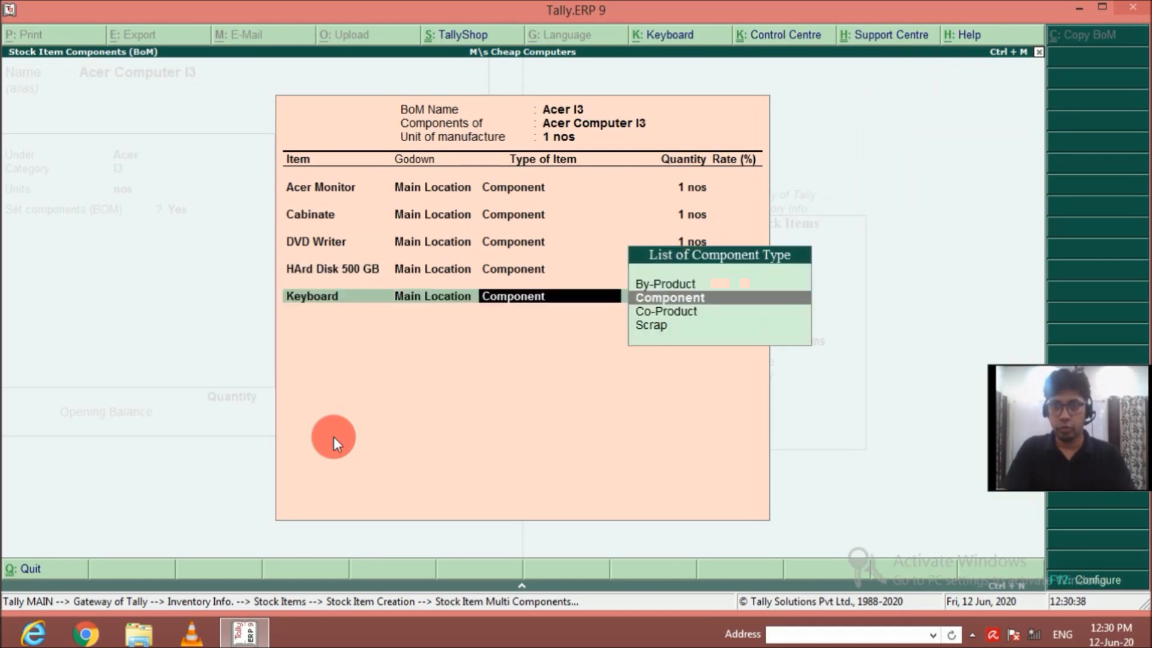
Add Mouse from Main Location as a component of Acer I3 with a quantity of 1 nos.
{"action": "key", "text": "Return"}
{"action": "type", "text": "1"}
{"action": "key", "text": "Return"}
{"action": "key", "text": "Down"}
{"action": "key", "text": "Down"}
{"action": "key", "text": "Down"}
{"action": "key", "text": "Down"}
{"action": "key", "text": "Down"}
{"action": "key", "text": "Down"}
{"action": "key", "text": "Down"}
{"action": "key", "text": "Down"}
{"action": "key", "text": "Down"}
{"action": "key", "text": "Down"}
{"action": "key", "text": "Down"}
{"action": "key", "text": "Down"}
{"action": "key", "text": "Down"}
{"action": "key", "text": "Down"}
{"action": "key", "text": "Down"}
{"action": "key", "text": "Down"}
{"action": "key", "text": "Down"}
{"action": "key", "text": "Down"}
{"action": "key", "text": "Down"}
{"action": "key", "text": "Down"}
Add Processor I3 from Main Location as a component of Acer I3 with a quantity of 1 nos.
{"action": "key", "text": "Return"}
{"action": "key", "text": "Return"}
{"action": "key", "text": "Return"}
{"action": "type", "text": "1"}
Add RAM from Main Location as a component of Acer I3 with a quantity of 1 nos.
{"action": "key", "text": "Return"}
{"action": "key", "text": "Down"}
{"action": "key", "text": "Down"}
{"action": "key", "text": "Down"}
{"action": "key", "text": "Down"}
{"action": "key", "text": "Down"}
{"action": "key", "text": "Down"}
{"action": "key", "text": "Down"}
{"action": "key", "text": "Down"}
{"action": "key", "text": "Down"}
{"action": "key", "text": "Down"}
{"action": "key", "text": "Down"}
{"action": "key", "text": "Down"}
{"action": "key", "text": "Down"}
{"action": "key", "text": "Down"}
{"action": "key", "text": "Down"}
{"action": "key", "text": "Down"}
{"action": "key", "text": "Down"}
{"action": "key", "text": "Down"}
{"action": "key", "text": "Down"}
{"action": "key", "text": "Down"}
{"action": "key", "text": "Return"}
{"action": "key", "text": "Return"}
{"action": "key", "text": "Return"}
{"action": "type", "text": "1"}
{"action": "key", "text": "Return"}
{"action": "key", "text": "Down"}
{"action": "key", "text": "Down"}
{"action": "key", "text": "Down"}
{"action": "key", "text": "Down"}
{"action": "key", "text": "Down"}
{"action": "key", "text": "Down"}
{"action": "key", "text": "Down"}
Add SMPS from Main Location to Acer I3 with a quantity of 1 nos and save the Acer Computer I3 stock item.
{"action": "key", "text": "Down"}
{"action": "key", "text": "Return"}
{"action": "key", "text": "Return"}
{"action": "key", "text": "Return"}
{"action": "type", "text": "1"}
{"action": "key", "text": "Return"}
{"action": "key", "text": "Down"}
{"action": "key", "text": "Down"}
{"action": "key", "text": "Down"}
{"action": "key", "text": "Down"}
{"action": "key", "text": "Down"}
{"action": "key", "text": "Down"}
{"action": "key", "text": "Down"}
{"action": "key", "text": "Down"}
{"action": "key", "text": "Down"}
{"action": "key", "text": "Down"}
{"action": "key", "text": "Down"}
{"action": "key", "text": "Down"}
{"action": "key", "text": "Down"}
{"action": "key", "text": "Down"}
{"action": "key", "text": "Return"}
{"action": "key", "text": "Return"}
{"action": "key", "text": "Return"}
{"action": "type", "text": "1"}
{"action": "key", "text": "Return"}
{"action": "key", "text": "Down"}
{"action": "key", "text": "Down"}
{"action": "key", "text": "Down"}
{"action": "key", "text": "Down"}
{"action": "key", "text": "Down"}
{"action": "key", "text": "Down"}
{"action": "key", "text": "Down"}
{"action": "key", "text": "Down"}
{"action": "key", "text": "Down"}
{"action": "key", "text": "Down"}
{"action": "key", "text": "Down"}
{"action": "key", "text": "Down"}
{"action": "key", "text": "Down"}
{"action": "key", "text": "Down"}
{"action": "key", "text": "Down"}
{"action": "key", "text": "Down"}
{"action": "key", "text": "Down"}
{"action": "key", "text": "Down"}
{"action": "key", "text": "Down"}
{"action": "key", "text": "Down"}
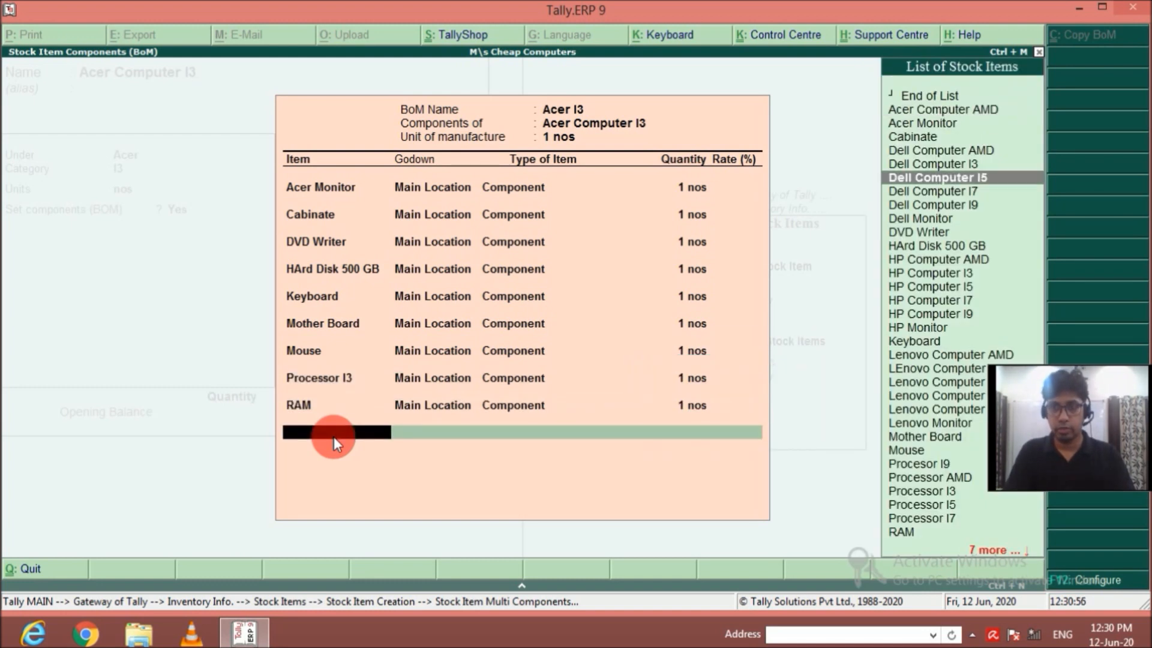
{"action": "key", "text": "Return"}
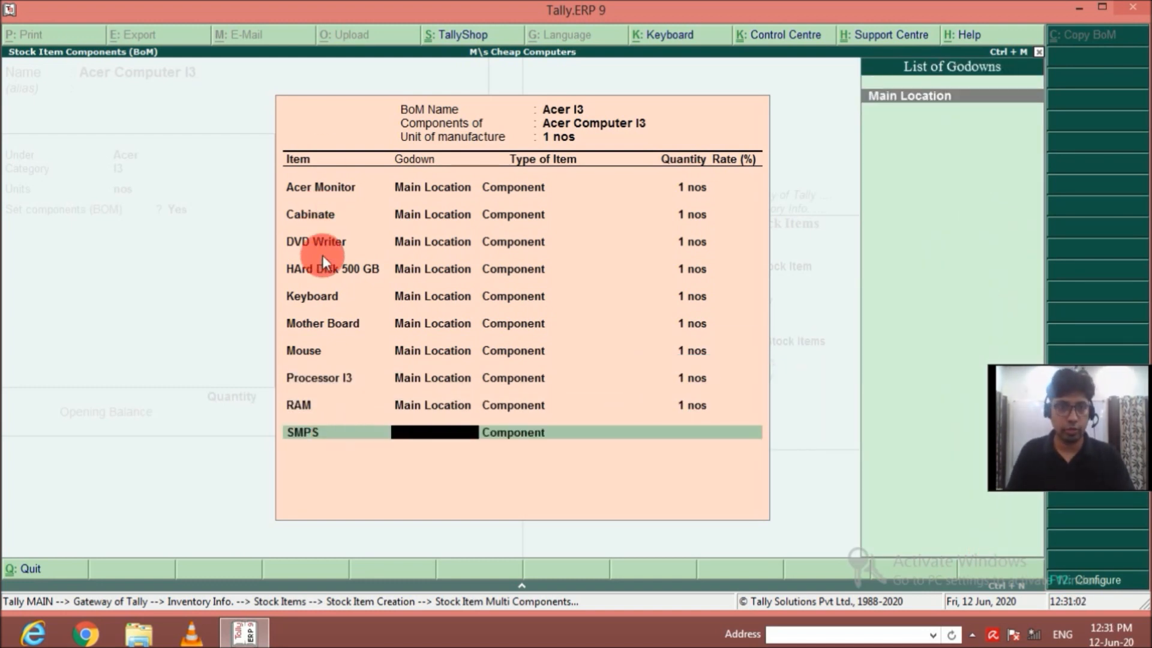
{"action": "key", "text": "Return"}
{"action": "key", "text": "Return"}
{"action": "type", "text": "1"}
{"action": "key", "text": "Return"}
{"action": "key", "text": "Return"}
{"action": "key", "text": "Return"}
{"action": "key", "text": "Return"}
{"action": "key", "text": "Return"}
{"action": "key", "text": "Return"}
{"action": "key", "text": "Return"}
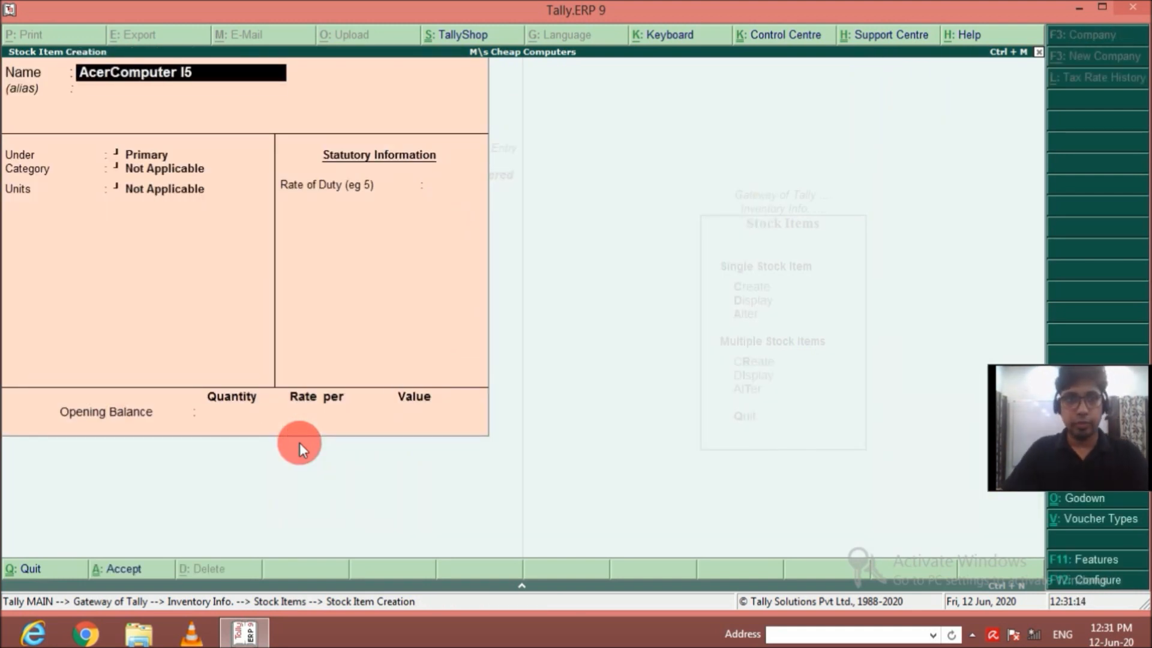
Define stock item AcerComputer I5 under Acer with category I5 and units nos, and enable its components (BOM).
{"action": "key", "text": "Return"}
{"action": "key", "text": "Return"}
{"action": "key", "text": "Down"}
{"action": "key", "text": "Return"}
{"action": "key", "text": "Down"}
{"action": "key", "text": "Down"}
{"action": "key", "text": "Down"}
{"action": "key", "text": "Return"}
Name the AcerComputer I5 bill of materials Acer I5 with a unit of manufacture of 1 nos.
{"action": "key", "text": "Return"}
{"action": "key", "text": "y"}
{"action": "key", "text": "Return"}
{"action": "type", "text": "Acer I5"}
Add Acer Monitor from Main Location as a component of Acer I5 with a quantity of 1 nos.
{"action": "key", "text": "Return"}
{"action": "type", "text": "1"}
{"action": "key", "text": "Return"}
{"action": "key", "text": "Down"}
{"action": "key", "text": "Down"}
Add Cabinate from Main Location as a component of Acer I5 with a quantity of 1 nos.
{"action": "key", "text": "Return"}
{"action": "key", "text": "Return"}
{"action": "key", "text": "Return"}
{"action": "key", "text": "BackSpace"}
{"action": "key", "text": "Return"}
{"action": "type", "text": "1"}
Add DVD Writer from Main Location as a component of Acer I5 with a quantity of 1 nos.
{"action": "key", "text": "Return"}
{"action": "key", "text": "Down"}
{"action": "key", "text": "Down"}
{"action": "key", "text": "Down"}
{"action": "key", "text": "Return"}
{"action": "key", "text": "Return"}
{"action": "key", "text": "Return"}
{"action": "type", "text": "1"}
Add HArd Disk 500 GB from Main Location as a component of Acer I5 with a quantity of 1 nos.
{"action": "key", "text": "Return"}
{"action": "key", "text": "Down"}
{"action": "key", "text": "Down"}
{"action": "key", "text": "Down"}
{"action": "key", "text": "Down"}
{"action": "key", "text": "Down"}
{"action": "key", "text": "Down"}
{"action": "key", "text": "Down"}
{"action": "key", "text": "Down"}
{"action": "key", "text": "Down"}
{"action": "key", "text": "Return"}
{"action": "key", "text": "Return"}
{"action": "key", "text": "Return"}
{"action": "type", "text": "1"}
{"action": "key", "text": "Return"}
{"action": "key", "text": "Down"}
{"action": "key", "text": "Down"}
{"action": "key", "text": "Down"}
{"action": "key", "text": "Down"}
{"action": "key", "text": "Down"}
{"action": "key", "text": "Down"}
{"action": "key", "text": "Down"}
{"action": "key", "text": "Down"}
{"action": "key", "text": "Down"}
{"action": "key", "text": "Down"}
{"action": "key", "text": "Down"}
{"action": "key", "text": "Down"}
{"action": "key", "text": "Return"}
{"action": "key", "text": "Return"}
{"action": "key", "text": "Return"}
{"action": "type", "text": "1"}
{"action": "key", "text": "Return"}
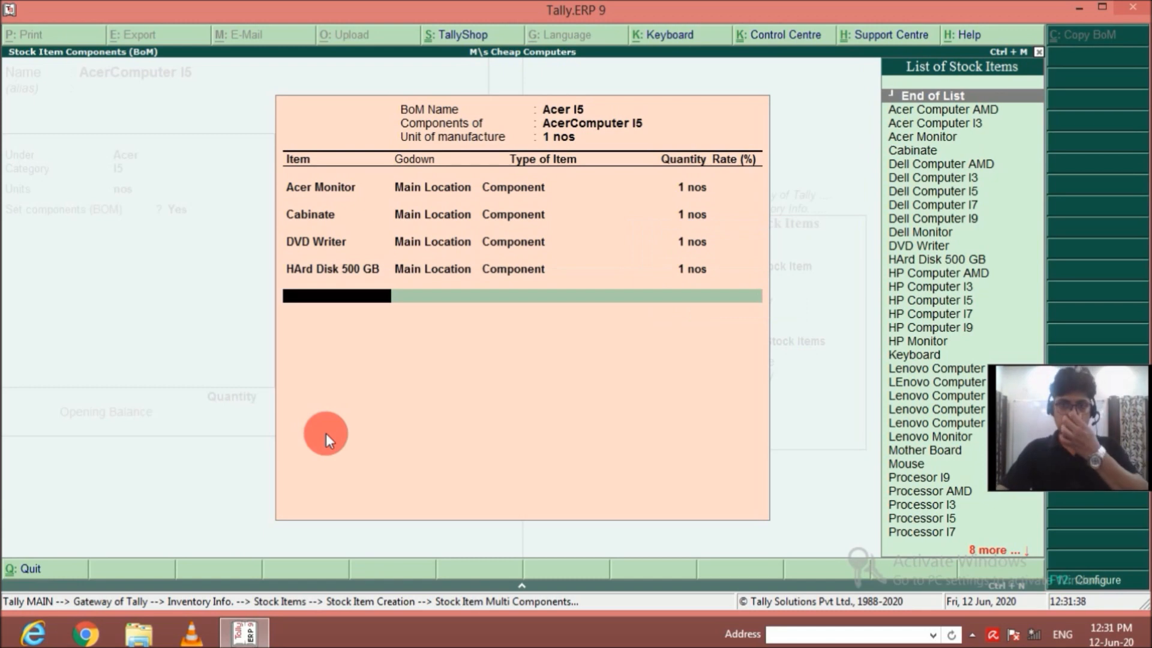
{"action": "key", "text": "Return"}
{"action": "key", "text": "Return"}
{"action": "key", "text": "BackSpace"}
Add Keyboard from Main Location as a component of Acer I5 with a quantity of 1 nos.
{"action": "key", "text": "Return"}
{"action": "key", "text": "Return"}
{"action": "key", "text": "Return"}
{"action": "key", "text": "Return"}
{"action": "key", "text": "Return"}
{"action": "key", "text": "Return"}
{"action": "key", "text": "Return"}
{"action": "key", "text": "Return"}
{"action": "key", "text": "Return"}
{"action": "key", "text": "Return"}
{"action": "key", "text": "Return"}
{"action": "key", "text": "Return"}
{"action": "key", "text": "Return"}
{"action": "key", "text": "Return"}
{"action": "key", "text": "Return"}
{"action": "key", "text": "Return"}
{"action": "key", "text": "Return"}
{"action": "key", "text": "Return"}
{"action": "key", "text": "Return"}
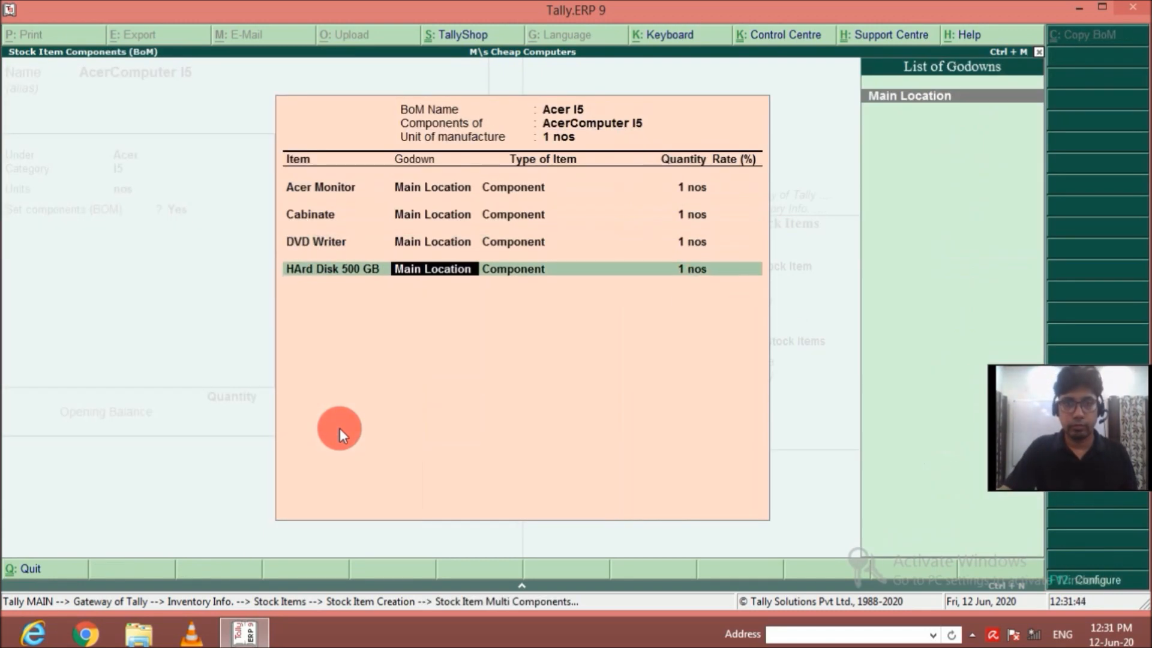
{"action": "key", "text": "Down"}
{"action": "key", "text": "Down"}
{"action": "key", "text": "Down"}
{"action": "key", "text": "Down"}
{"action": "key", "text": "Down"}
{"action": "key", "text": "Down"}
{"action": "key", "text": "Down"}
{"action": "key", "text": "Down"}
{"action": "key", "text": "Down"}
{"action": "key", "text": "Down"}
{"action": "key", "text": "Down"}
{"action": "key", "text": "Down"}
{"action": "key", "text": "Down"}
{"action": "key", "text": "Down"}
{"action": "key", "text": "Down"}
{"action": "key", "text": "Down"}
{"action": "key", "text": "Down"}
{"action": "key", "text": "Down"}
{"action": "key", "text": "Down"}
{"action": "key", "text": "Down"}
{"action": "key", "text": "Up"}
{"action": "key", "text": "Return"}
{"action": "key", "text": "Return"}
{"action": "key", "text": "Return"}
{"action": "type", "text": "1"}
{"action": "key", "text": "Return"}
Add Mother Board from Main Location as a component of Acer I5 with a quantity of 1 nos.
{"action": "key", "text": "Return"}
{"action": "key", "text": "Return"}
{"action": "key", "text": "BackSpace"}
{"action": "key", "text": "Return"}
{"action": "key", "text": "Return"}
{"action": "key", "text": "Return"}
{"action": "key", "text": "Return"}
{"action": "key", "text": "Return"}
{"action": "key", "text": "Return"}
{"action": "key", "text": "Return"}
{"action": "key", "text": "Return"}
{"action": "key", "text": "Return"}
{"action": "key", "text": "Return"}
{"action": "key", "text": "Return"}
{"action": "key", "text": "Return"}
{"action": "key", "text": "Return"}
{"action": "key", "text": "Return"}
{"action": "key", "text": "Return"}
{"action": "key", "text": "Return"}
{"action": "key", "text": "Return"}
{"action": "key", "text": "Return"}
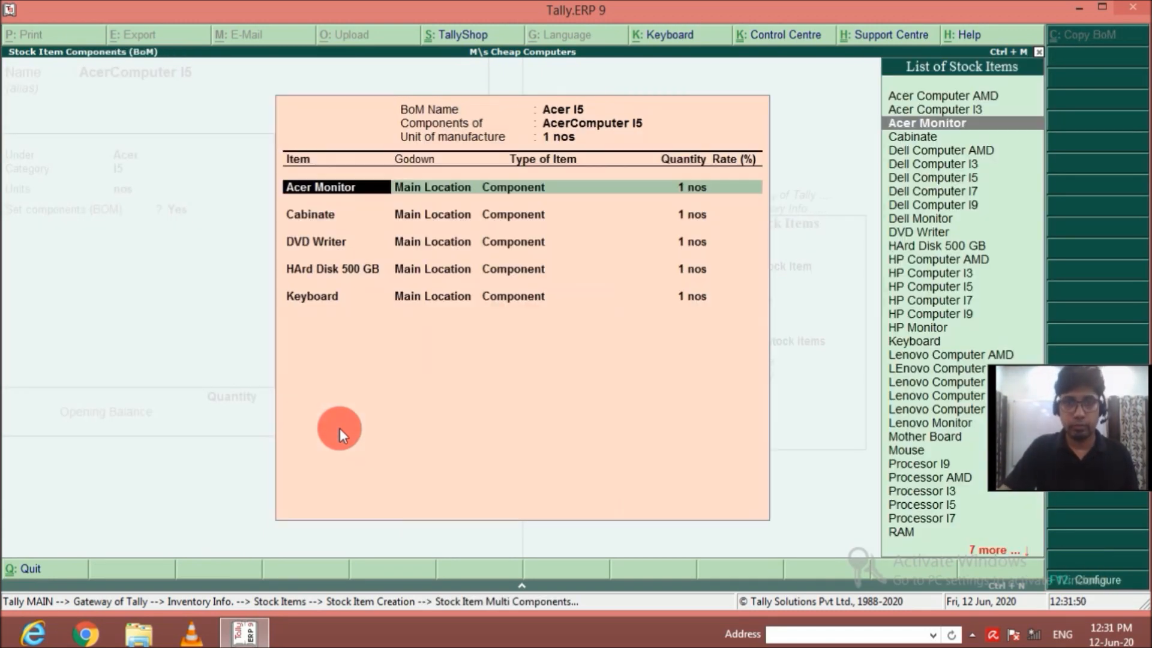
{"action": "key", "text": "Return"}
{"action": "key", "text": "Return"}
{"action": "key", "text": "Return"}
{"action": "key", "text": "Return"}
{"action": "key", "text": "Down"}
{"action": "key", "text": "Down"}
{"action": "key", "text": "Down"}
{"action": "key", "text": "Down"}
{"action": "key", "text": "Down"}
{"action": "key", "text": "Down"}
{"action": "key", "text": "Down"}
{"action": "key", "text": "Down"}
{"action": "key", "text": "Down"}
{"action": "key", "text": "Down"}
{"action": "key", "text": "Down"}
{"action": "key", "text": "Down"}
{"action": "key", "text": "Down"}
{"action": "key", "text": "Down"}
{"action": "key", "text": "Down"}
{"action": "key", "text": "Down"}
{"action": "key", "text": "Down"}
{"action": "key", "text": "Down"}
{"action": "key", "text": "Down"}
{"action": "key", "text": "Down"}
Add Mouse from Main Location as a component of Acer I5 with a quantity of 1 nos.
{"action": "key", "text": "Return"}
{"action": "key", "text": "Return"}
{"action": "key", "text": "Return"}
{"action": "type", "text": "1"}
{"action": "key", "text": "Return"}
{"action": "key", "text": "Down"}
{"action": "key", "text": "Down"}
{"action": "key", "text": "Down"}
{"action": "key", "text": "Down"}
{"action": "key", "text": "Down"}
{"action": "key", "text": "Down"}
{"action": "key", "text": "Down"}
{"action": "key", "text": "Down"}
{"action": "key", "text": "Down"}
{"action": "key", "text": "Down"}
{"action": "key", "text": "Down"}
{"action": "key", "text": "Down"}
{"action": "key", "text": "Down"}
{"action": "key", "text": "Down"}
{"action": "key", "text": "Down"}
{"action": "key", "text": "Down"}
{"action": "key", "text": "Down"}
{"action": "key", "text": "Down"}
{"action": "key", "text": "Down"}
{"action": "key", "text": "Down"}
Add Processor I5 from Main Location as a component of Acer I5 with a quantity of 1 nos.
{"action": "key", "text": "Down"}
{"action": "key", "text": "Down"}
{"action": "key", "text": "Down"}
{"action": "key", "text": "Return"}
{"action": "key", "text": "Return"}
{"action": "key", "text": "Return"}
{"action": "type", "text": "1"}
Add RAM from Main Location as a component of Acer I5 with a quantity of 1 nos.
{"action": "key", "text": "Return"}
{"action": "key", "text": "Down"}
{"action": "key", "text": "Down"}
{"action": "key", "text": "Down"}
{"action": "key", "text": "Down"}
{"action": "key", "text": "Down"}
{"action": "key", "text": "Return"}
{"action": "key", "text": "Return"}
{"action": "key", "text": "Return"}
{"action": "type", "text": "1"}
{"action": "key", "text": "Return"}
Add SMPS from Main Location as a component of Acer I5 with a quantity of 1 nos.
{"action": "key", "text": "Down"}
{"action": "key", "text": "Down"}
{"action": "key", "text": "Down"}
{"action": "key", "text": "Down"}
{"action": "key", "text": "Down"}
{"action": "key", "text": "Down"}
{"action": "key", "text": "Down"}
{"action": "key", "text": "Down"}
{"action": "key", "text": "Down"}
{"action": "key", "text": "Down"}
{"action": "key", "text": "Down"}
{"action": "key", "text": "Down"}
{"action": "key", "text": "Down"}
{"action": "key", "text": "Down"}
{"action": "key", "text": "Down"}
{"action": "key", "text": "Down"}
{"action": "key", "text": "Down"}
{"action": "key", "text": "Down"}
{"action": "key", "text": "Down"}
{"action": "key", "text": "Down"}
{"action": "key", "text": "Up"}
{"action": "key", "text": "Return"}
{"action": "key", "text": "Return"}
{"action": "key", "text": "Return"}
{"action": "type", "text": "1"}
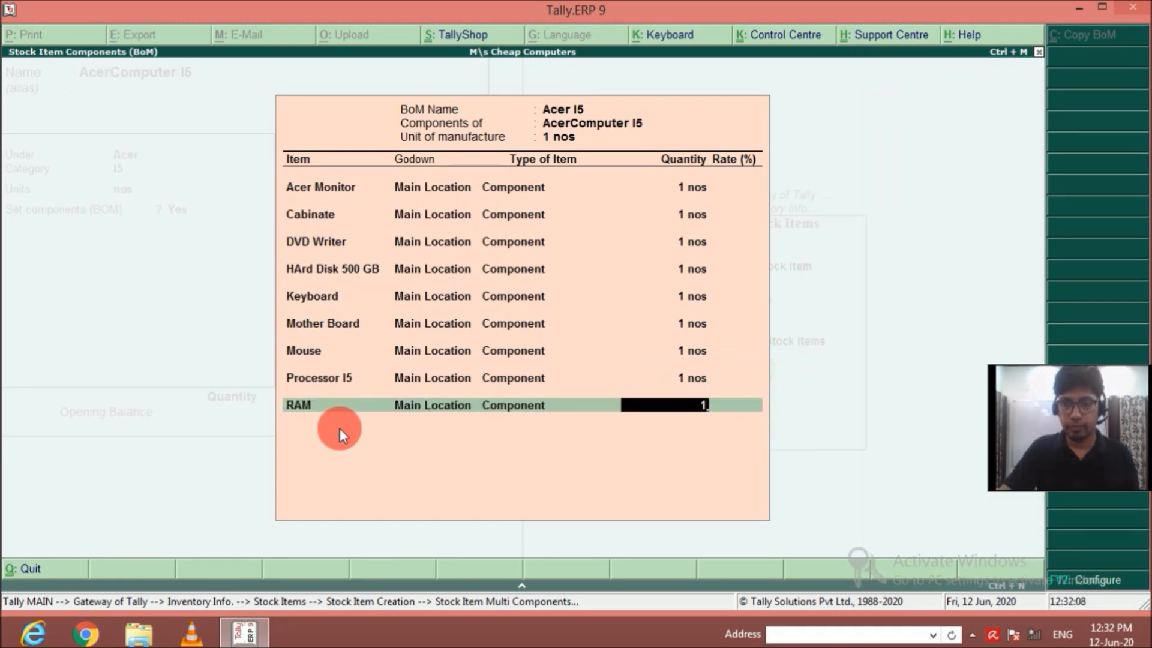
{"action": "key", "text": "Return"}
{"action": "key", "text": "Down"}
{"action": "key", "text": "Down"}
{"action": "key", "text": "Down"}
{"action": "key", "text": "Down"}
{"action": "key", "text": "Down"}
{"action": "key", "text": "Down"}
{"action": "key", "text": "Down"}
{"action": "key", "text": "Down"}
{"action": "key", "text": "Down"}
{"action": "key", "text": "Down"}
{"action": "key", "text": "Down"}
{"action": "key", "text": "Down"}
{"action": "key", "text": "Down"}
{"action": "key", "text": "Down"}
{"action": "key", "text": "Down"}
{"action": "key", "text": "Down"}
{"action": "key", "text": "Down"}
{"action": "key", "text": "Down"}
{"action": "key", "text": "Down"}
{"action": "key", "text": "Down"}
{"action": "key", "text": "Return"}
{"action": "key", "text": "Return"}
{"action": "key", "text": "Return"}
{"action": "type", "text": "1"}
{"action": "key", "text": "Return"}
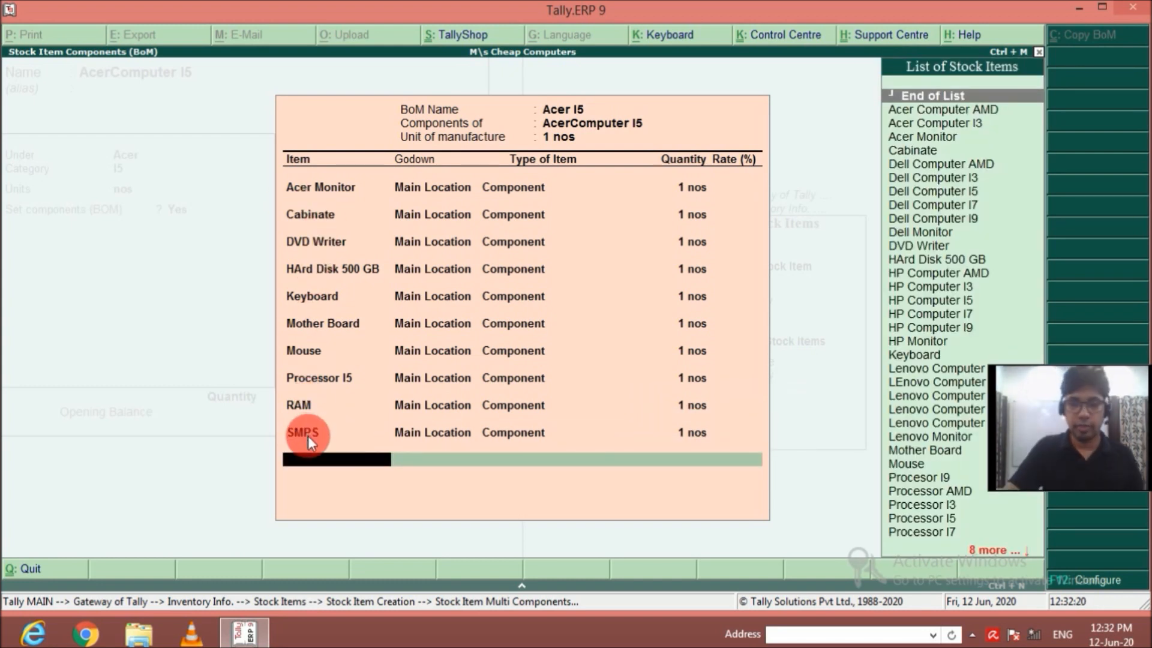
Finish the Acer I5 component list and save the AcerComputer I5 stock item.
{"action": "key", "text": "Return"}
{"action": "key", "text": "Return"}
Name the new stock item Acer Computer I9 and place it under the Acer group.
{"action": "key", "text": "Return"}
{"action": "type", "text": "Acer Computer I9"}
{"action": "key", "text": "Return"}
{"action": "key", "text": "Return"}
{"action": "key", "text": "Return"}
{"action": "key", "text": "BackSpace"}
{"action": "key", "text": "Down"}
Assign category I9 and units nos to Acer Computer I9, and enable setting components (BOM).
{"action": "key", "text": "Return"}
{"action": "key", "text": "Down"}
{"action": "key", "text": "Down"}
{"action": "key", "text": "Down"}
{"action": "key", "text": "Down"}
{"action": "key", "text": "Down"}
{"action": "key", "text": "Return"}
{"action": "key", "text": "Return"}
{"action": "key", "text": "y"}
Name the BOM of Acer Computer I9 as Acer I9 with a unit of manufacture of 1 nos.
{"action": "type", "text": "er I9"}
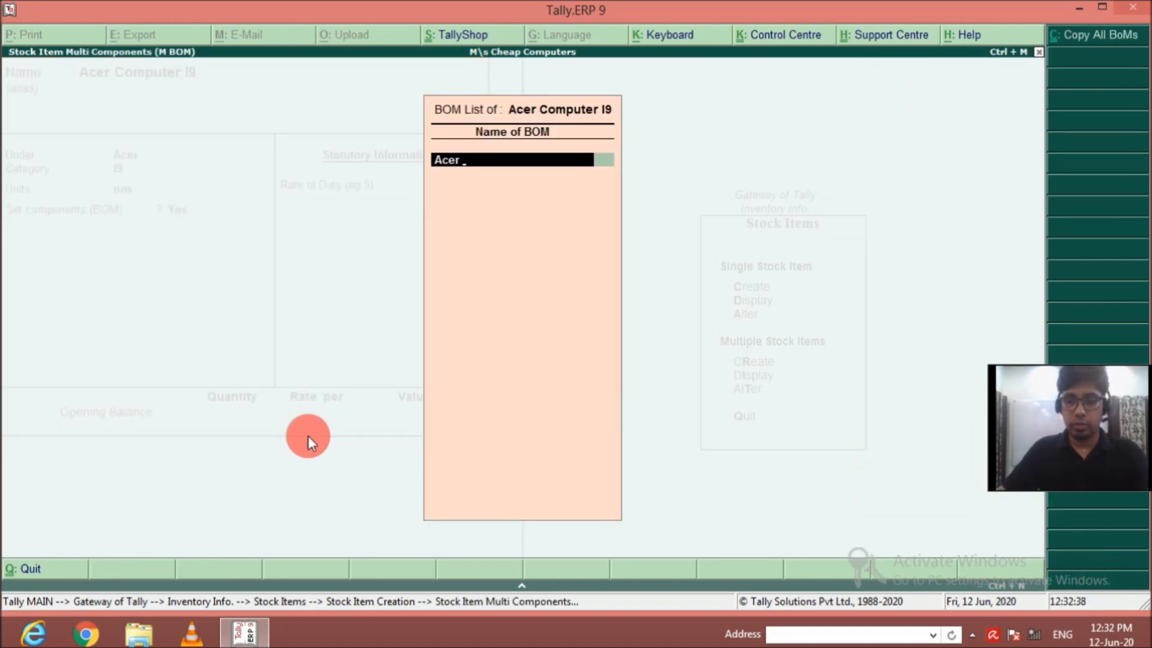
{"action": "key", "text": "Return"}
{"action": "type", "text": "1"}
{"action": "key", "text": "Return"}
Add Acer Monitor from Main Location as a component of Acer I9 with a quantity of 1 nos.
{"action": "key", "text": "Return"}
{"action": "key", "text": "Return"}
{"action": "key", "text": "Return"}
{"action": "key", "text": "Return"}
{"action": "key", "text": "BackSpace"}
{"action": "type", "text": "1"}
Add Cabinate from Main Location as a component of Acer I9 with a quantity of 1 nos.
{"action": "key", "text": "Return"}
{"action": "key", "text": "Down"}
{"action": "key", "text": "Down"}
{"action": "key", "text": "Down"}
{"action": "key", "text": "Down"}
{"action": "key", "text": "Return"}
Add DVD Writer from Main Location as a component of Acer I9 with a quantity of 1 nos.
{"action": "key", "text": "Return"}
{"action": "key", "text": "Return"}
{"action": "type", "text": "1"}
{"action": "key", "text": "Return"}
{"action": "key", "text": "Down"}
{"action": "key", "text": "Down"}
{"action": "key", "text": "Down"}
{"action": "key", "text": "Down"}
{"action": "key", "text": "Down"}
{"action": "key", "text": "Down"}
{"action": "key", "text": "Down"}
{"action": "key", "text": "Down"}
{"action": "key", "text": "Down"}
{"action": "key", "text": "Down"}
Add HArd Disk 500 GB from Main Location as a component of Acer I9 with a quantity of 1 nos.
{"action": "key", "text": "Down"}
{"action": "key", "text": "Return"}
{"action": "key", "text": "Return"}
{"action": "key", "text": "Return"}
{"action": "type", "text": "1"}
Add Keyboard from Main Location as a component of Acer I9 with a quantity of 1 nos.
{"action": "key", "text": "Return"}
{"action": "key", "text": "Down"}
{"action": "key", "text": "Down"}
{"action": "key", "text": "Down"}
{"action": "key", "text": "Down"}
{"action": "key", "text": "Down"}
{"action": "key", "text": "Down"}
{"action": "key", "text": "Down"}
{"action": "key", "text": "Down"}
{"action": "key", "text": "Down"}
{"action": "key", "text": "Down"}
{"action": "key", "text": "Down"}
{"action": "key", "text": "Down"}
{"action": "key", "text": "Return"}
{"action": "key", "text": "Return"}
{"action": "key", "text": "Return"}
{"action": "type", "text": "1"}
{"action": "key", "text": "Return"}
Add Mother Board from Main Location as a component of Acer I9 with a quantity of 1 nos.
{"action": "key", "text": "Down"}
{"action": "key", "text": "Down"}
{"action": "key", "text": "Down"}
{"action": "key", "text": "Down"}
{"action": "key", "text": "Down"}
{"action": "key", "text": "Down"}
{"action": "key", "text": "Down"}
{"action": "key", "text": "Down"}
{"action": "key", "text": "Down"}
{"action": "key", "text": "Down"}
{"action": "key", "text": "Down"}
{"action": "key", "text": "Down"}
{"action": "key", "text": "Down"}
{"action": "key", "text": "Down"}
{"action": "key", "text": "Down"}
{"action": "key", "text": "Down"}
{"action": "key", "text": "Down"}
{"action": "key", "text": "Down"}
{"action": "key", "text": "Down"}
{"action": "key", "text": "Return"}
{"action": "key", "text": "Return"}
{"action": "key", "text": "Return"}
{"action": "type", "text": "1"}
{"action": "key", "text": "Return"}
Add Mouse from Main Location as a component of Acer I9 with a quantity of 1 nos.
{"action": "key", "text": "Down"}
{"action": "key", "text": "Down"}
{"action": "key", "text": "Down"}
{"action": "key", "text": "Down"}
{"action": "key", "text": "Down"}
{"action": "key", "text": "Down"}
{"action": "key", "text": "Down"}
{"action": "key", "text": "Down"}
{"action": "key", "text": "Down"}
{"action": "key", "text": "Down"}
{"action": "key", "text": "Down"}
{"action": "key", "text": "Down"}
{"action": "key", "text": "Down"}
{"action": "key", "text": "Down"}
{"action": "key", "text": "Down"}
{"action": "key", "text": "Down"}
{"action": "key", "text": "Down"}
{"action": "key", "text": "Down"}
{"action": "key", "text": "Down"}
{"action": "key", "text": "Down"}
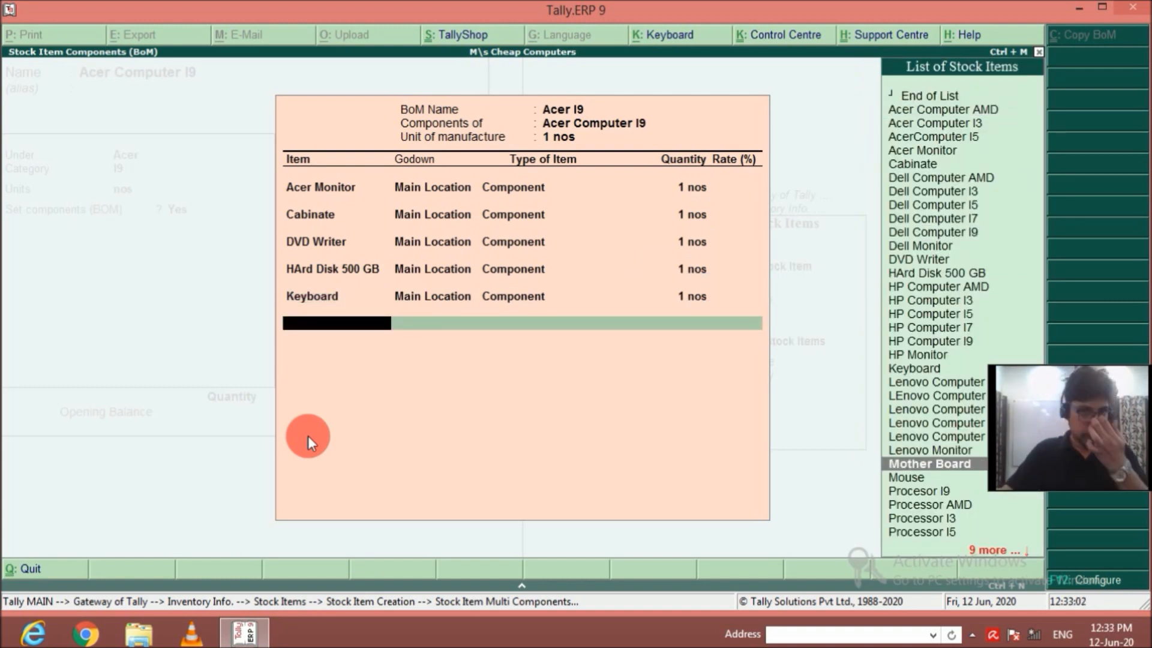
{"action": "key", "text": "Return"}
{"action": "key", "text": "Return"}
{"action": "key", "text": "Return"}
{"action": "type", "text": "1"}
{"action": "key", "text": "Return"}
Add Procesor I9 from Main Location as a component of Acer I9 with a quantity of 1 nos.
{"action": "key", "text": "Down"}
{"action": "key", "text": "Down"}
{"action": "key", "text": "Down"}
{"action": "key", "text": "Down"}
{"action": "key", "text": "Down"}
{"action": "key", "text": "Down"}
{"action": "key", "text": "Down"}
{"action": "key", "text": "Down"}
{"action": "key", "text": "Down"}
{"action": "key", "text": "Down"}
{"action": "key", "text": "Down"}
{"action": "key", "text": "Down"}
{"action": "key", "text": "Down"}
{"action": "key", "text": "Down"}
{"action": "key", "text": "Down"}
{"action": "key", "text": "Down"}
{"action": "key", "text": "Down"}
{"action": "key", "text": "Down"}
{"action": "key", "text": "Down"}
{"action": "key", "text": "Down"}
{"action": "key", "text": "Return"}
{"action": "key", "text": "Return"}
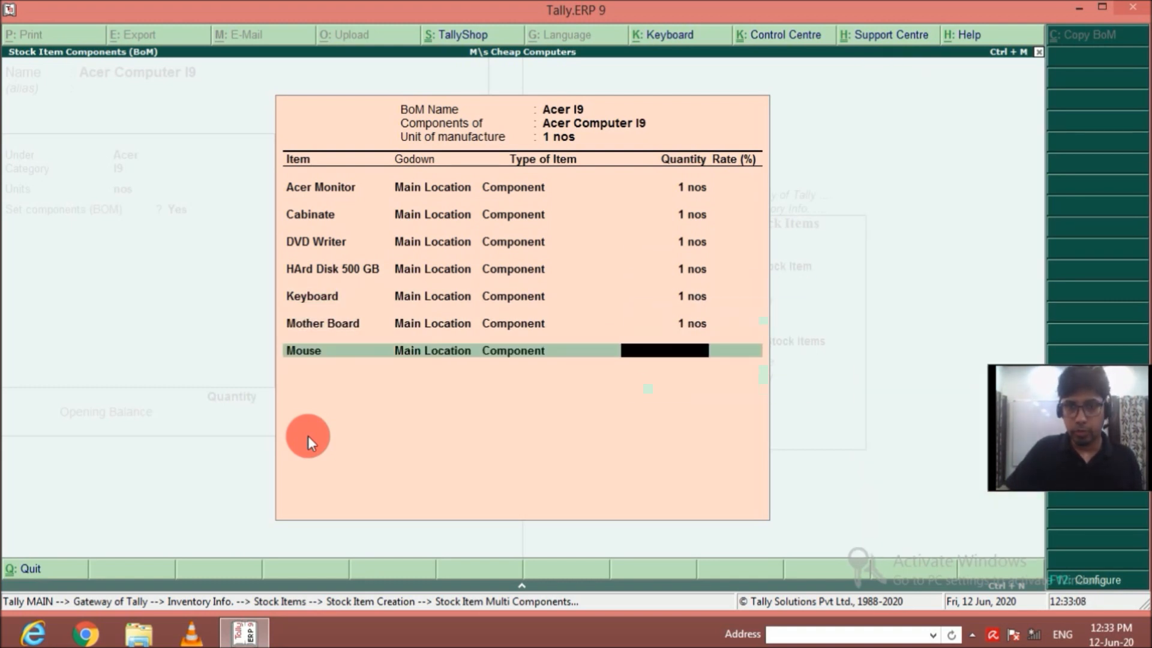
{"action": "key", "text": "Return"}
{"action": "type", "text": "1"}
{"action": "key", "text": "Return"}
Add RAM from Main Location as a component of Acer I9 with a quantity of 1 nos.
{"action": "key", "text": "Down"}
{"action": "key", "text": "Down"}
{"action": "key", "text": "Down"}
{"action": "key", "text": "Down"}
{"action": "key", "text": "Down"}
{"action": "key", "text": "Down"}
{"action": "key", "text": "Down"}
{"action": "key", "text": "Down"}
{"action": "key", "text": "Down"}
{"action": "key", "text": "Down"}
{"action": "key", "text": "Down"}
{"action": "key", "text": "Down"}
{"action": "key", "text": "Down"}
{"action": "key", "text": "Down"}
{"action": "key", "text": "Down"}
{"action": "key", "text": "Down"}
{"action": "key", "text": "Down"}
{"action": "key", "text": "Down"}
{"action": "key", "text": "Down"}
{"action": "key", "text": "Down"}
{"action": "key", "text": "Down"}
{"action": "key", "text": "Down"}
{"action": "key", "text": "Down"}
{"action": "key", "text": "Down"}
{"action": "key", "text": "Return"}
{"action": "key", "text": "Return"}
{"action": "key", "text": "Return"}
{"action": "type", "text": "1"}
{"action": "key", "text": "Return"}
Add SMPS from Main Location as a component of Acer I9 with a quantity of 1 nos.
{"action": "key", "text": "Down"}
{"action": "key", "text": "Down"}
{"action": "key", "text": "Down"}
{"action": "key", "text": "Down"}
{"action": "key", "text": "Down"}
{"action": "key", "text": "Down"}
{"action": "key", "text": "Down"}
{"action": "key", "text": "Down"}
{"action": "key", "text": "Down"}
{"action": "key", "text": "Down"}
{"action": "key", "text": "Down"}
{"action": "key", "text": "Down"}
{"action": "key", "text": "Down"}
{"action": "key", "text": "Down"}
{"action": "key", "text": "Down"}
{"action": "key", "text": "Down"}
{"action": "key", "text": "Down"}
{"action": "key", "text": "Down"}
{"action": "key", "text": "Down"}
{"action": "key", "text": "Down"}
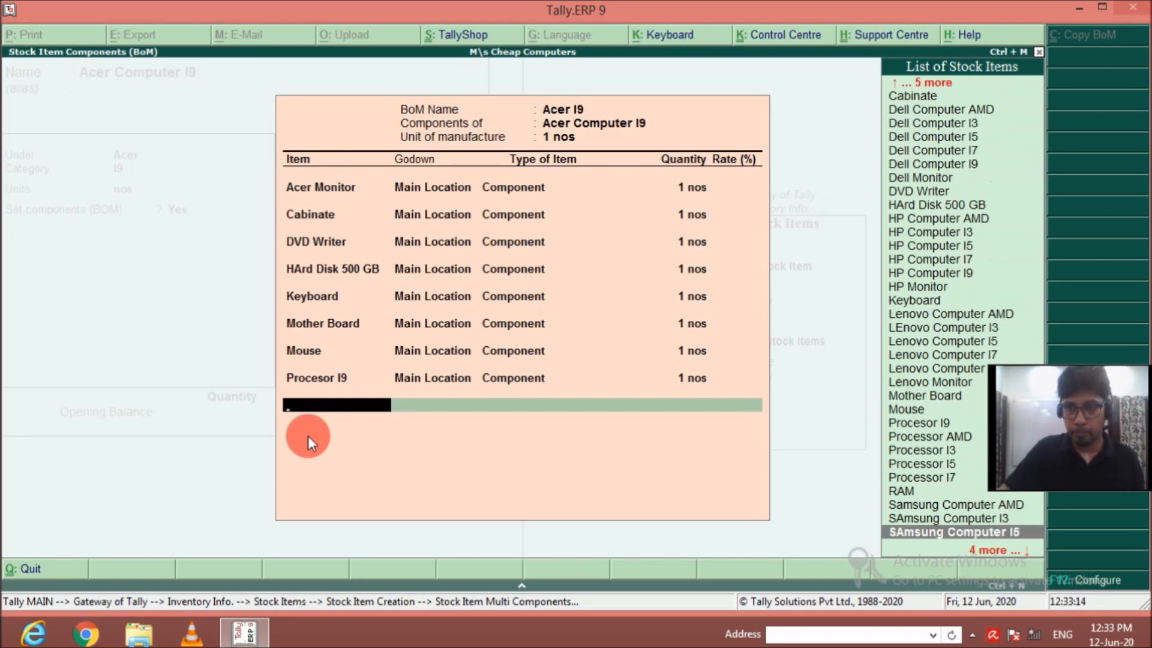
{"action": "key", "text": "Return"}
{"action": "key", "text": "Return"}
{"action": "key", "text": "Return"}
{"action": "key", "text": "Down"}
{"action": "key", "text": "Down"}
{"action": "key", "text": "Down"}
{"action": "key", "text": "Down"}
{"action": "key", "text": "Down"}
{"action": "key", "text": "Down"}
{"action": "key", "text": "Down"}
{"action": "key", "text": "Down"}
{"action": "key", "text": "Down"}
{"action": "key", "text": "Down"}
{"action": "key", "text": "Down"}
{"action": "key", "text": "Down"}
{"action": "key", "text": "Down"}
{"action": "key", "text": "Down"}
{"action": "key", "text": "Down"}
{"action": "key", "text": "Down"}
{"action": "key", "text": "Down"}
{"action": "key", "text": "Down"}
{"action": "key", "text": "Down"}
{"action": "key", "text": "Down"}
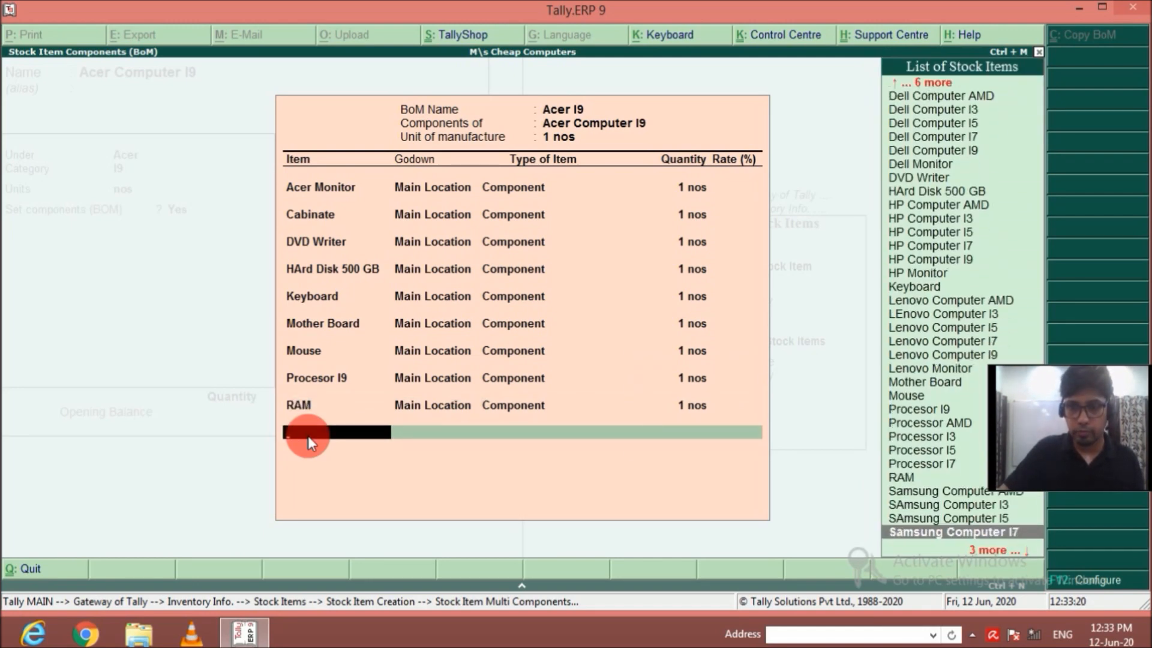
{"action": "key", "text": "Down"}
{"action": "key", "text": "Return"}
{"action": "key", "text": "Return"}
{"action": "key", "text": "Return"}
{"action": "type", "text": "1 nos"}
{"action": "key", "text": "Return"}
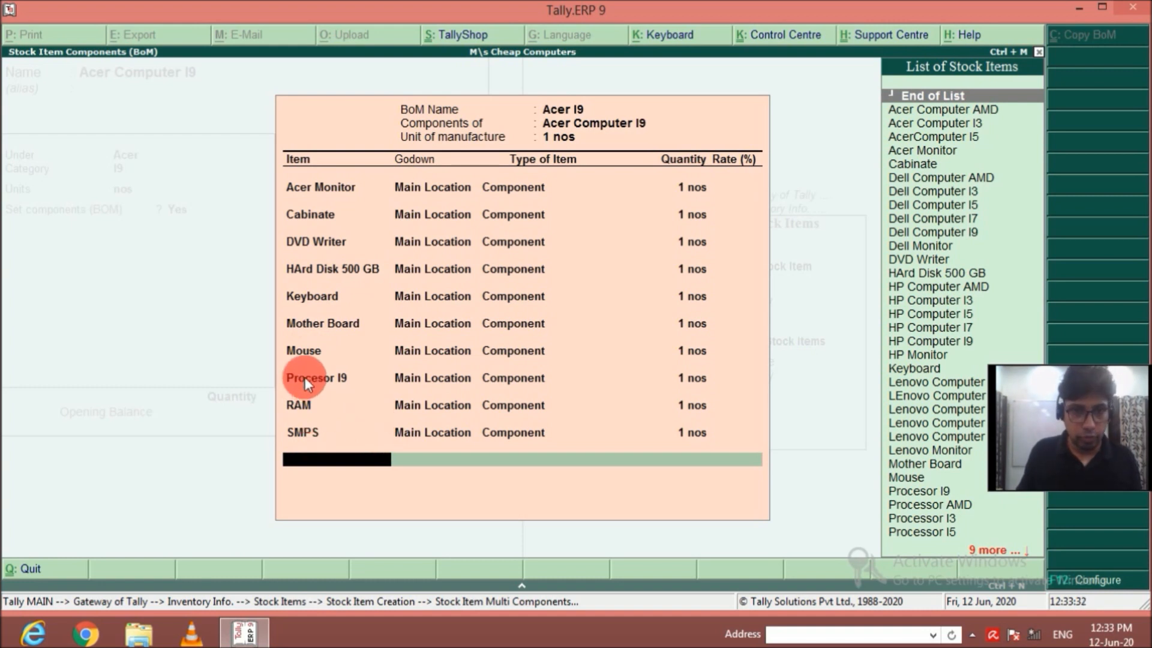
Finish the Acer I9 component list and save the Acer Computer I9 stock item.
{"action": "key", "text": "Return"}
{"action": "key", "text": "Return"}
{"action": "key", "text": "Return"}
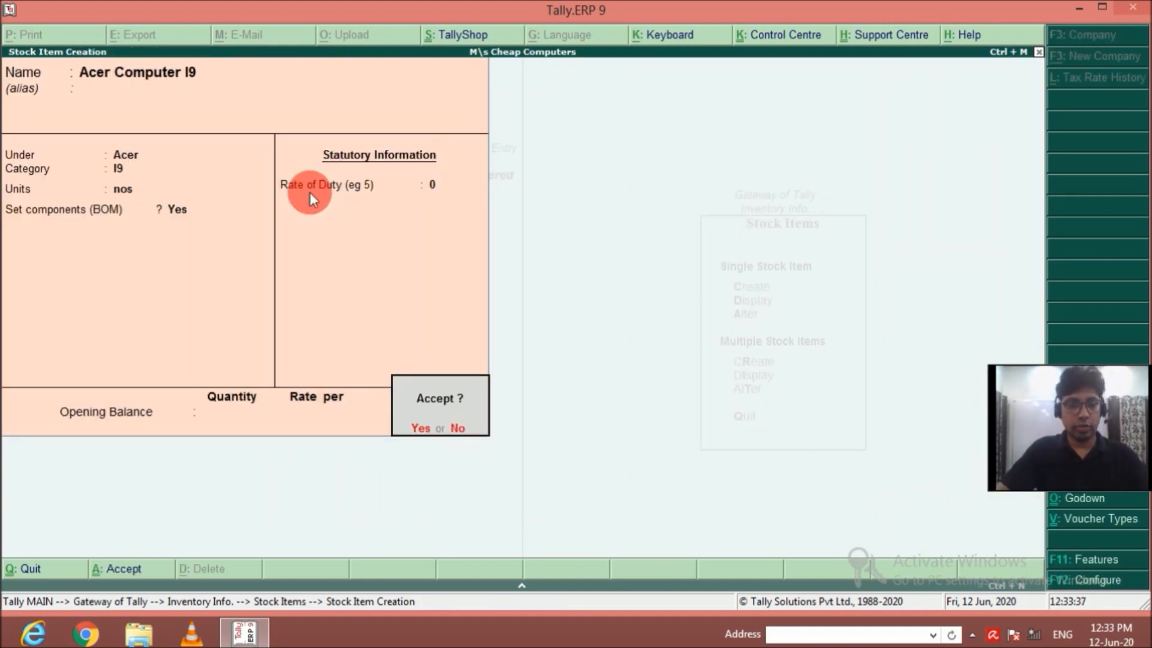
Name the new stock item Acer Computer I7 without an alias.
{"action": "key", "text": "Return"}
{"action": "type", "text": "Acer Computer i7"}
Place Acer Computer I7 under the Acer group with category I7 and unit nos.
{"action": "key", "text": "Return"}
{"action": "key", "text": "Return"}
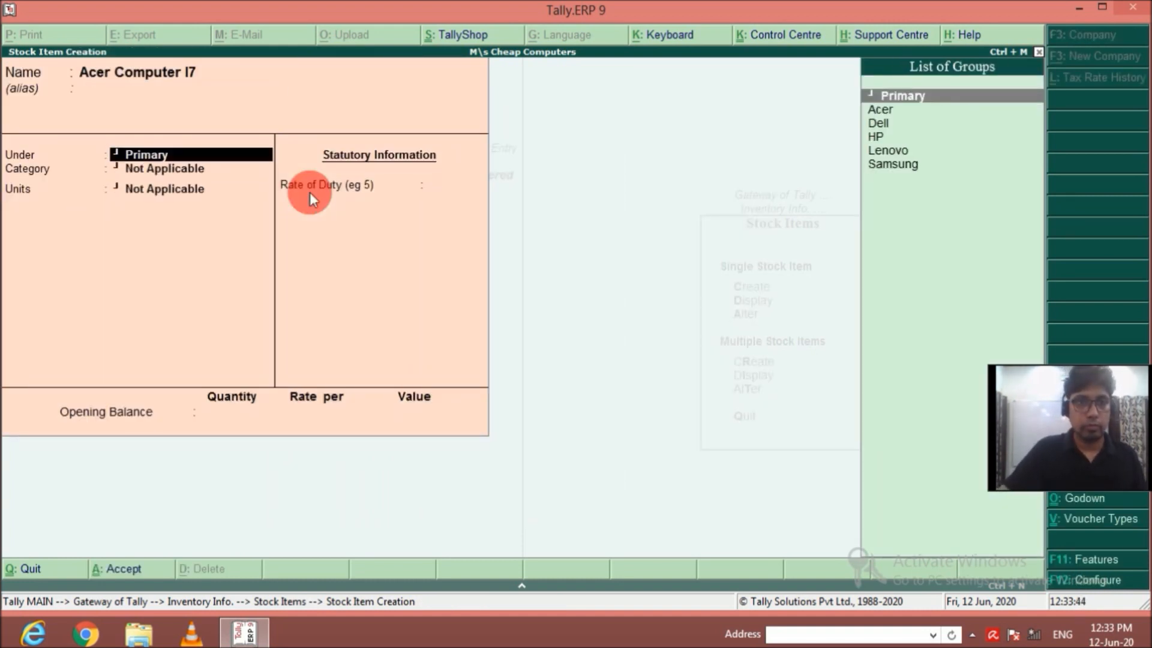
{"action": "key", "text": "Down"}
{"action": "key", "text": "Return"}
{"action": "key", "text": "Down"}
{"action": "key", "text": "Down"}
{"action": "key", "text": "Down"}
{"action": "key", "text": "Down"}
Enable component setup for Acer Computer I7 and create the BOM Acer I7 with a unit of manufacture of 1 nos.
{"action": "key", "text": "Return"}
{"action": "key", "text": "Return"}
{"action": "type", "text": "y"}
{"action": "key", "text": "Return"}
{"action": "type", "text": "Acer I7"}
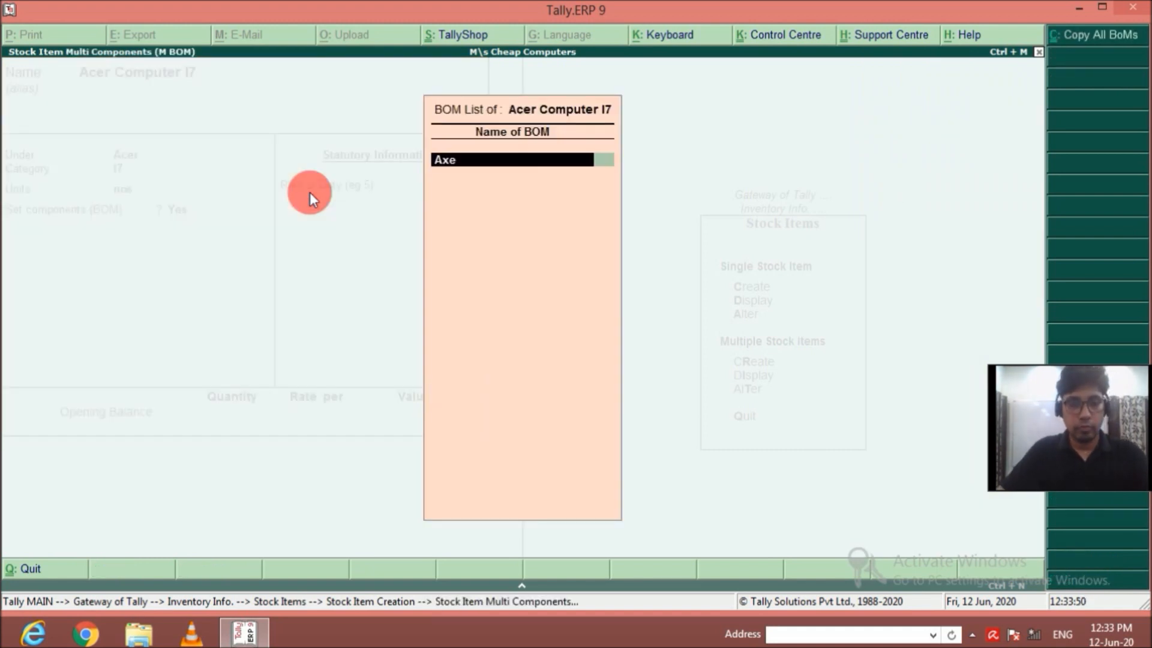
{"action": "key", "text": "Return"}
{"action": "type", "text": "1"}
Add Acer Monitor from Main Location as a component of Acer I7 with a quantity of 1 nos.
{"action": "key", "text": "Return"}
{"action": "key", "text": "Down"}
{"action": "key", "text": "Down"}
{"action": "key", "text": "Down"}
{"action": "key", "text": "Down"}
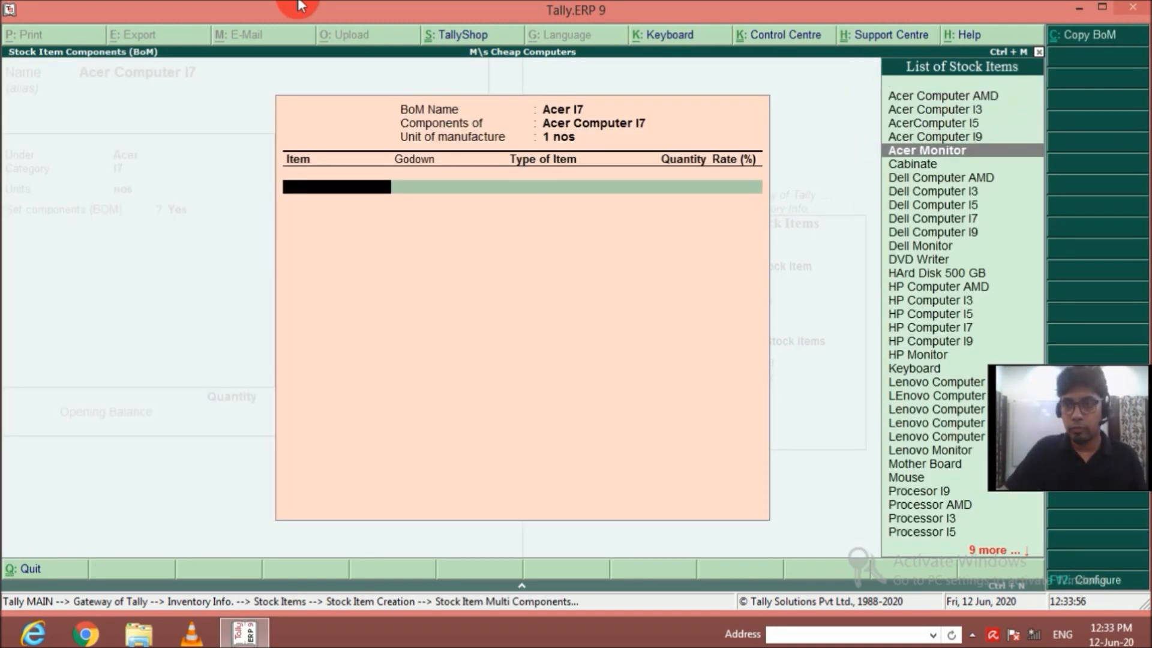
{"action": "key", "text": "Return"}
{"action": "key", "text": "Return"}
{"action": "type", "text": "1"}
Add Cabinate from Main Location as a component of Acer I7 with a quantity of 1 nos.
{"action": "key", "text": "Return"}
{"action": "key", "text": "Down"}
{"action": "key", "text": "Down"}
{"action": "key", "text": "Down"}
{"action": "key", "text": "Down"}
{"action": "key", "text": "Down"}
{"action": "key", "text": "Down"}
Add DVD Writer from Main Location as a component of Acer I7 with a quantity of 1 nos.
{"action": "key", "text": "Return"}
{"action": "key", "text": "Return"}
{"action": "type", "text": "1"}
Add HArd Disk 500 GB from Main Location as a component of Acer I7 with a quantity of 1 nos.
{"action": "key", "text": "Return"}
{"action": "key", "text": "Down"}
{"action": "key", "text": "Down"}
{"action": "key", "text": "Down"}
{"action": "key", "text": "Down"}
{"action": "key", "text": "Down"}
{"action": "key", "text": "Down"}
{"action": "key", "text": "Down"}
{"action": "key", "text": "Down"}
{"action": "key", "text": "Down"}
{"action": "key", "text": "Down"}
{"action": "key", "text": "Down"}
{"action": "key", "text": "Down"}
{"action": "key", "text": "Down"}
{"action": "key", "text": "Return"}
{"action": "key", "text": "Return"}
{"action": "key", "text": "Return"}
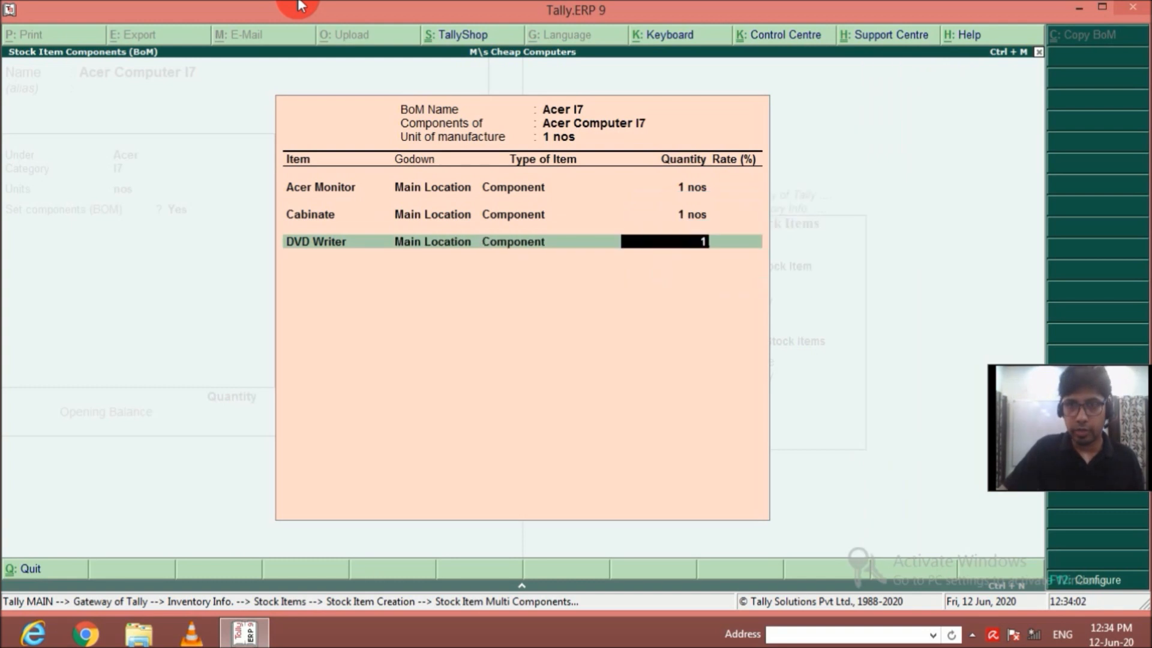
{"action": "type", "text": "1"}
Add Keyboard from Main Location as a component of Acer I7 with a quantity of 1 nos.
{"action": "key", "text": "Return"}
{"action": "key", "text": "Down"}
{"action": "key", "text": "Down"}
{"action": "key", "text": "Down"}
{"action": "key", "text": "Down"}
{"action": "key", "text": "Down"}
{"action": "key", "text": "Down"}
{"action": "key", "text": "Down"}
{"action": "key", "text": "Down"}
{"action": "key", "text": "Down"}
{"action": "key", "text": "Down"}
{"action": "key", "text": "Down"}
{"action": "key", "text": "Down"}
{"action": "key", "text": "Down"}
{"action": "key", "text": "Down"}
{"action": "key", "text": "Return"}
{"action": "key", "text": "Return"}
{"action": "key", "text": "Return"}
{"action": "type", "text": "1"}
Add Mother Board from Main Location as a component of Acer I7 with a quantity of 1 nos.
{"action": "key", "text": "Return"}
{"action": "key", "text": "Down"}
{"action": "key", "text": "Down"}
{"action": "key", "text": "Down"}
{"action": "key", "text": "Down"}
{"action": "key", "text": "Down"}
{"action": "key", "text": "Down"}
{"action": "key", "text": "Down"}
{"action": "key", "text": "Down"}
{"action": "key", "text": "Down"}
{"action": "key", "text": "Down"}
{"action": "key", "text": "Down"}
{"action": "key", "text": "Down"}
{"action": "key", "text": "Down"}
{"action": "key", "text": "Down"}
{"action": "key", "text": "Down"}
{"action": "key", "text": "Down"}
{"action": "key", "text": "Down"}
{"action": "key", "text": "Down"}
{"action": "key", "text": "Down"}
{"action": "key", "text": "Down"}
{"action": "key", "text": "Return"}
{"action": "key", "text": "Return"}
{"action": "key", "text": "Return"}
{"action": "type", "text": "1"}
Add Mouse from Main Location as a component of Acer I7 with a quantity of 1 nos.
{"action": "key", "text": "Return"}
{"action": "key", "text": "Down"}
{"action": "key", "text": "Down"}
{"action": "key", "text": "Down"}
{"action": "key", "text": "Down"}
{"action": "key", "text": "Down"}
{"action": "key", "text": "Down"}
{"action": "key", "text": "Down"}
{"action": "key", "text": "Down"}
{"action": "key", "text": "Down"}
{"action": "key", "text": "Down"}
{"action": "key", "text": "Down"}
{"action": "key", "text": "Down"}
{"action": "key", "text": "Down"}
{"action": "key", "text": "Down"}
{"action": "key", "text": "Down"}
{"action": "key", "text": "Down"}
{"action": "key", "text": "Down"}
{"action": "key", "text": "Down"}
{"action": "key", "text": "Down"}
{"action": "key", "text": "Down"}
{"action": "key", "text": "Down"}
{"action": "key", "text": "Return"}
{"action": "key", "text": "Return"}
{"action": "key", "text": "Return"}
{"action": "type", "text": "1"}
{"action": "key", "text": "Return"}
{"action": "key", "text": "Down"}
{"action": "key", "text": "Down"}
{"action": "key", "text": "Down"}
{"action": "key", "text": "Down"}
{"action": "key", "text": "Down"}
{"action": "key", "text": "Down"}
{"action": "key", "text": "Down"}
{"action": "key", "text": "Down"}
{"action": "key", "text": "Down"}
{"action": "key", "text": "Down"}
{"action": "key", "text": "Down"}
{"action": "key", "text": "Down"}
{"action": "key", "text": "Down"}
{"action": "key", "text": "Down"}
{"action": "key", "text": "Down"}
{"action": "key", "text": "Down"}
{"action": "key", "text": "Down"}
{"action": "key", "text": "Down"}
{"action": "key", "text": "Down"}
{"action": "key", "text": "Down"}
{"action": "key", "text": "Down"}
{"action": "key", "text": "Down"}
{"action": "key", "text": "Up"}
{"action": "key", "text": "Return"}
{"action": "key", "text": "Return"}
{"action": "type", "text": "1"}
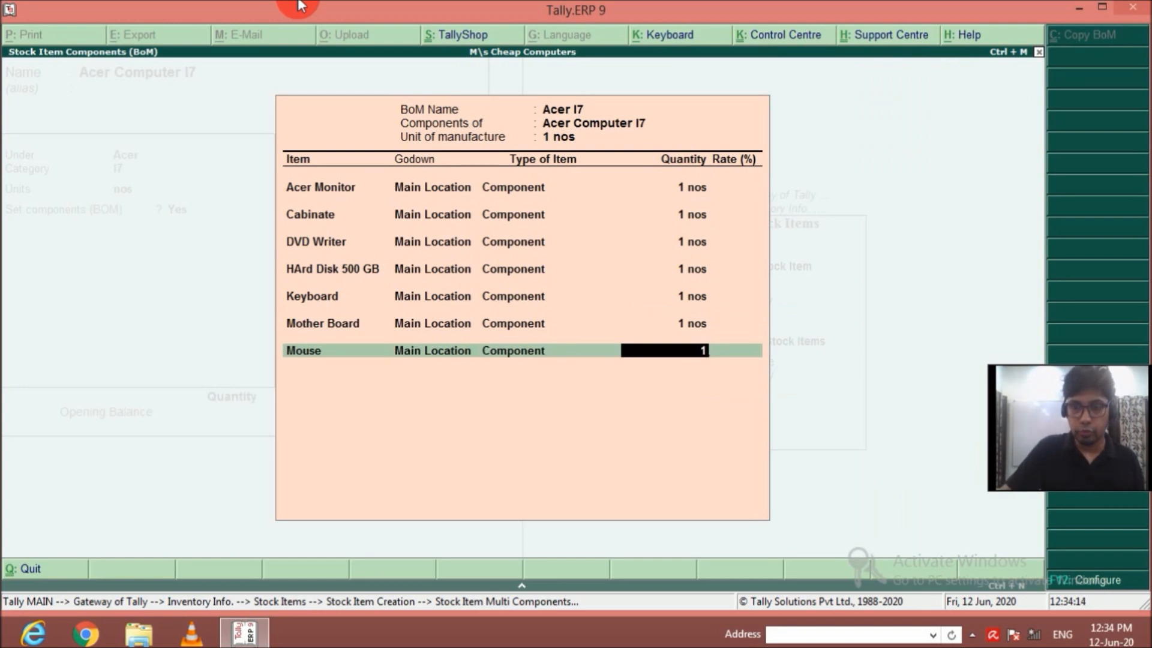
{"action": "key", "text": "Return"}
Add Processor I7 from Main Location as a component of Acer I7 with a quantity of 1 nos.
{"action": "key", "text": "Down"}
{"action": "key", "text": "Down"}
{"action": "key", "text": "Down"}
{"action": "key", "text": "Down"}
{"action": "key", "text": "Down"}
{"action": "key", "text": "Down"}
{"action": "key", "text": "Down"}
{"action": "key", "text": "Down"}
{"action": "key", "text": "Down"}
{"action": "key", "text": "Down"}
{"action": "key", "text": "Down"}
{"action": "key", "text": "Down"}
{"action": "key", "text": "Down"}
{"action": "key", "text": "Down"}
{"action": "key", "text": "Down"}
{"action": "key", "text": "Down"}
{"action": "key", "text": "Down"}
{"action": "key", "text": "Down"}
{"action": "key", "text": "Down"}
{"action": "key", "text": "Down"}
{"action": "key", "text": "Down"}
{"action": "key", "text": "Down"}
{"action": "key", "text": "Down"}
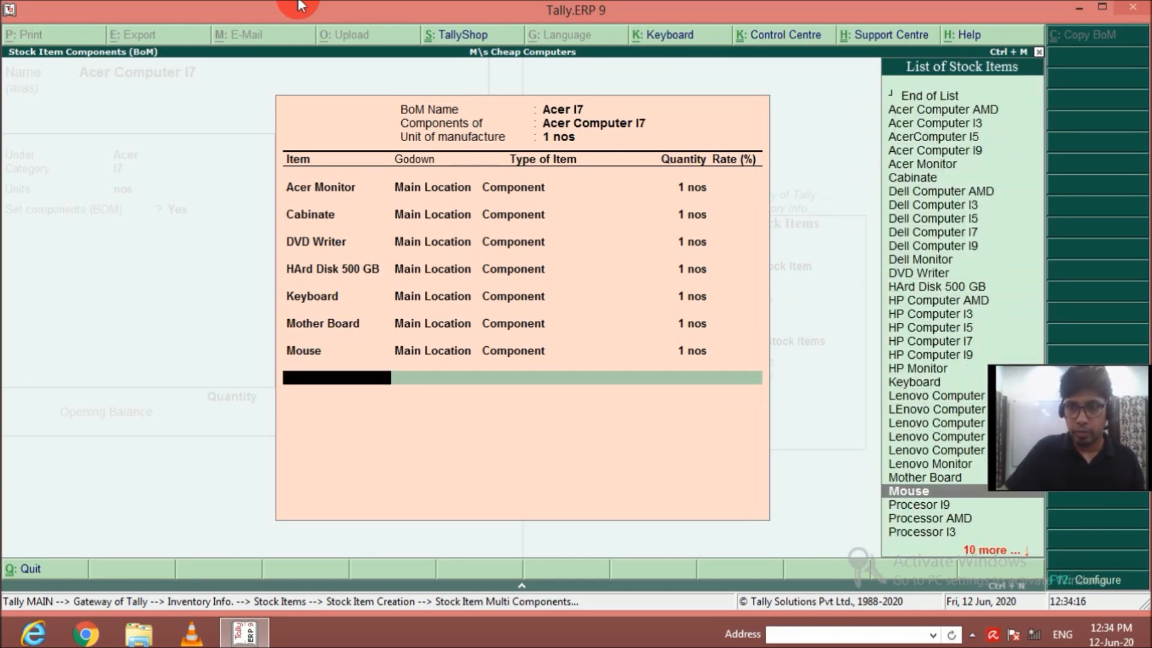
Add RAM from Main Location as a component of Acer I7 with a quantity of 1 nos.
{"action": "key", "text": "Down"}
{"action": "key", "text": "Return"}
{"action": "key", "text": "Return"}
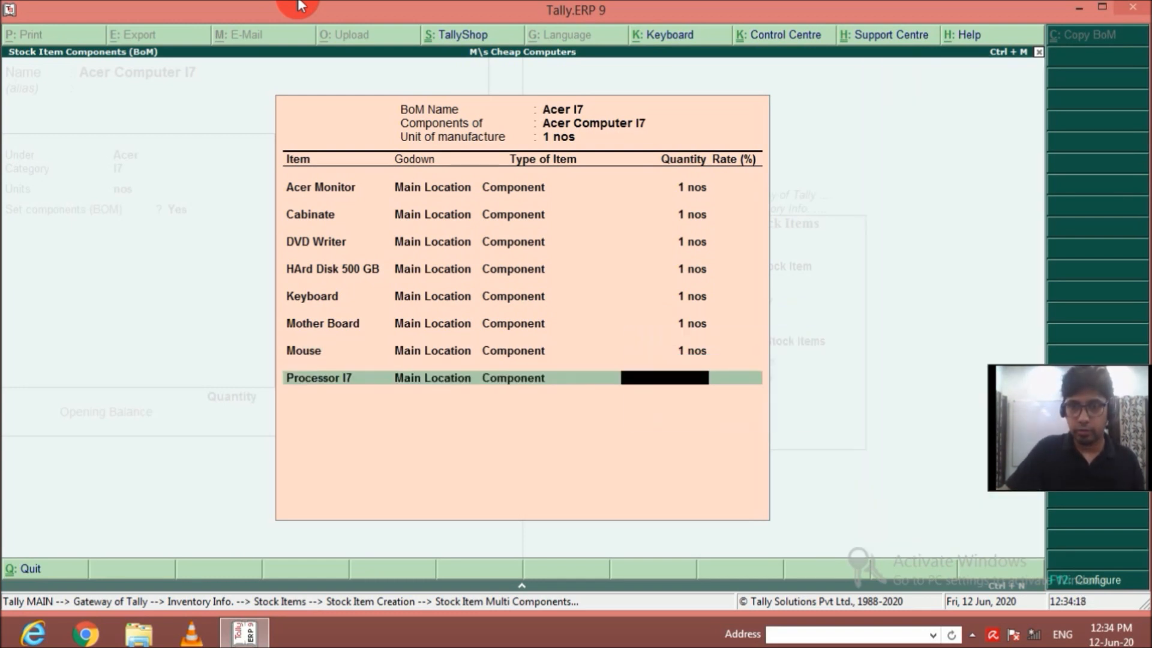
{"action": "type", "text": "1"}
{"action": "key", "text": "Return"}
{"action": "key", "text": "Down"}
{"action": "key", "text": "Down"}
{"action": "key", "text": "Down"}
{"action": "key", "text": "Down"}
{"action": "key", "text": "Down"}
{"action": "key", "text": "Down"}
{"action": "key", "text": "Down"}
{"action": "key", "text": "Down"}
{"action": "key", "text": "Down"}
{"action": "key", "text": "Down"}
{"action": "key", "text": "Down"}
{"action": "key", "text": "Down"}
{"action": "key", "text": "Down"}
{"action": "key", "text": "Down"}
{"action": "key", "text": "Down"}
{"action": "key", "text": "Down"}
{"action": "key", "text": "Down"}
{"action": "key", "text": "Down"}
{"action": "key", "text": "Down"}
{"action": "key", "text": "Down"}
{"action": "key", "text": "Down"}
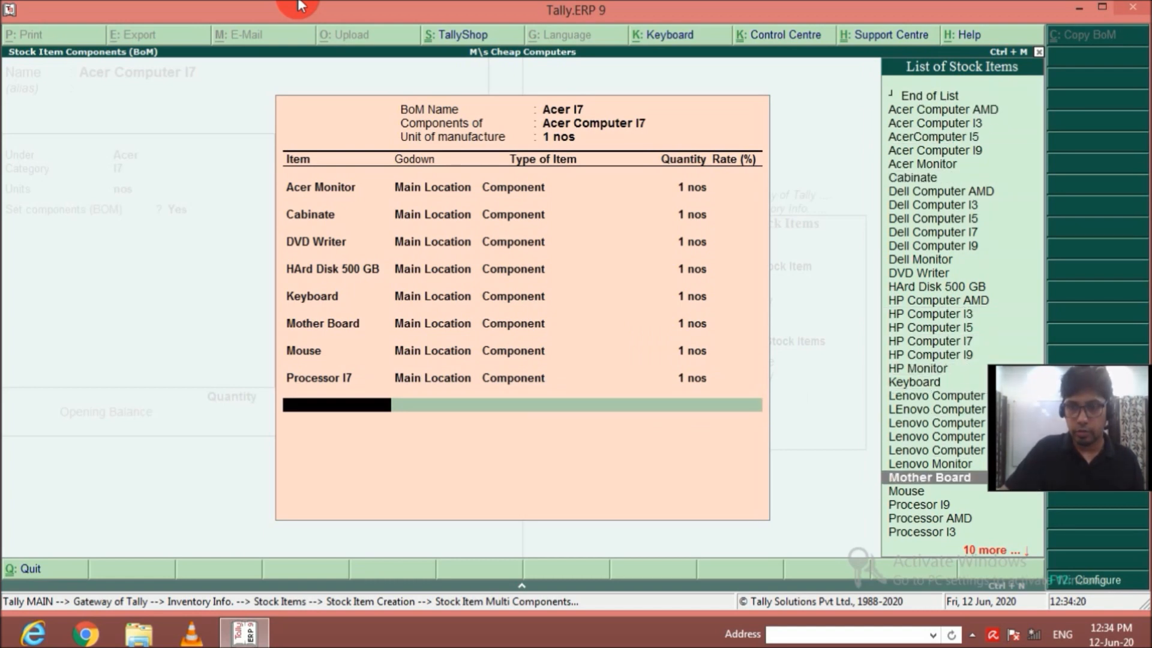
{"action": "key", "text": "Up"}
{"action": "key", "text": "Up"}
{"action": "key", "text": "Up"}
{"action": "key", "text": "Return"}
{"action": "key", "text": "Return"}
{"action": "key", "text": "Return"}
{"action": "key", "text": "Return"}
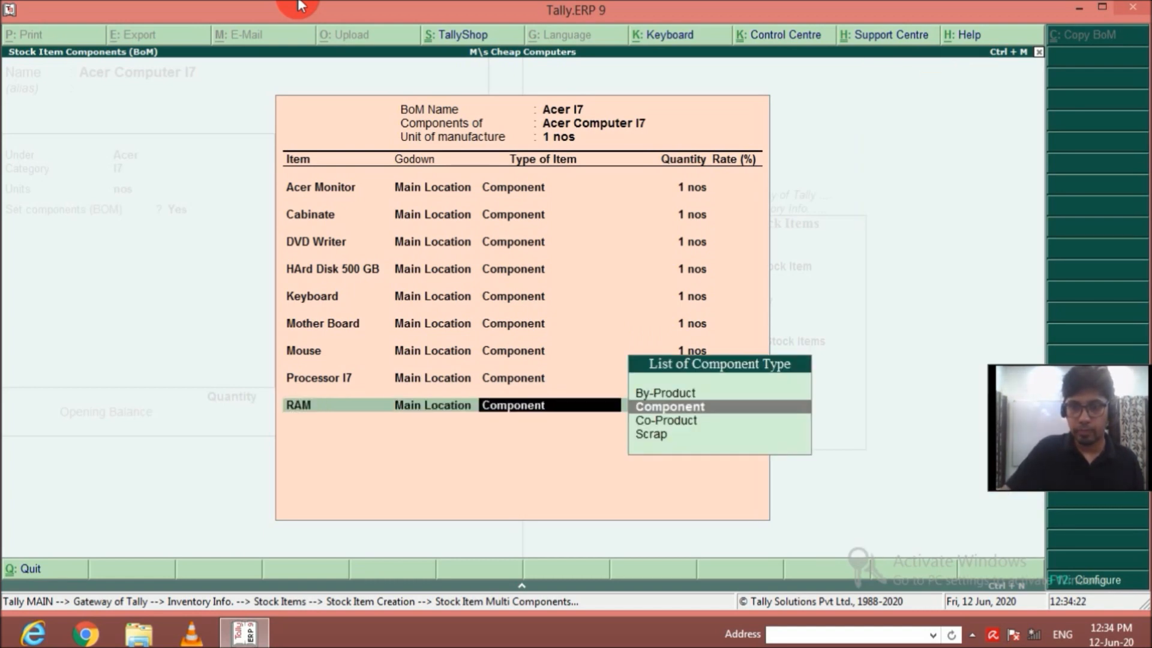
{"action": "key", "text": "BackSpace"}
{"action": "type", "text": "1"}
{"action": "key", "text": "Return"}
Add SMPS from Main Location as a component of Acer I7 with a quantity of 1 nos.
{"action": "key", "text": "Down"}
{"action": "key", "text": "Down"}
{"action": "key", "text": "Down"}
{"action": "key", "text": "Down"}
{"action": "key", "text": "Down"}
{"action": "key", "text": "Down"}
{"action": "key", "text": "Down"}
{"action": "key", "text": "Down"}
{"action": "key", "text": "Down"}
{"action": "key", "text": "Down"}
{"action": "key", "text": "Down"}
{"action": "key", "text": "Down"}
{"action": "key", "text": "Down"}
{"action": "key", "text": "Down"}
{"action": "key", "text": "Down"}
{"action": "key", "text": "Down"}
{"action": "key", "text": "Down"}
{"action": "key", "text": "Down"}
{"action": "key", "text": "Down"}
{"action": "key", "text": "Down"}
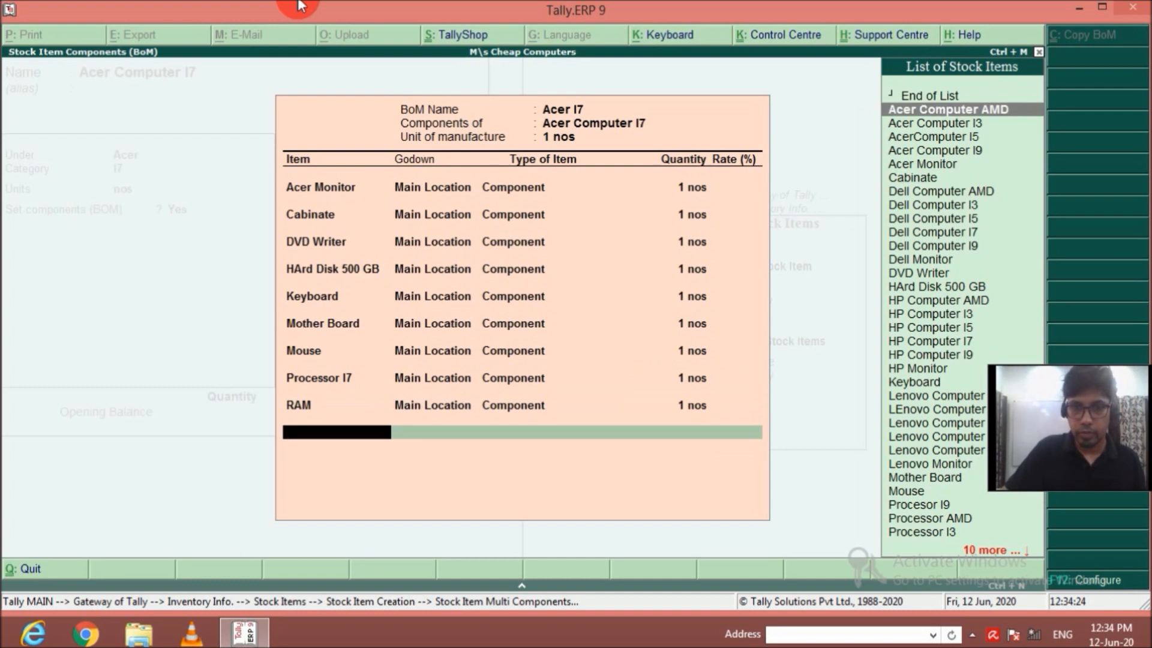
{"action": "key", "text": "Down"}
{"action": "key", "text": "Down"}
{"action": "key", "text": "Down"}
{"action": "key", "text": "Down"}
{"action": "key", "text": "Down"}
{"action": "key", "text": "Down"}
{"action": "key", "text": "Down"}
{"action": "key", "text": "Down"}
{"action": "key", "text": "Down"}
{"action": "key", "text": "Down"}
{"action": "key", "text": "Down"}
{"action": "key", "text": "Down"}
{"action": "key", "text": "Down"}
{"action": "key", "text": "Down"}
{"action": "key", "text": "Down"}
{"action": "key", "text": "Down"}
{"action": "key", "text": "Down"}
{"action": "key", "text": "Down"}
{"action": "key", "text": "Down"}
{"action": "key", "text": "Down"}
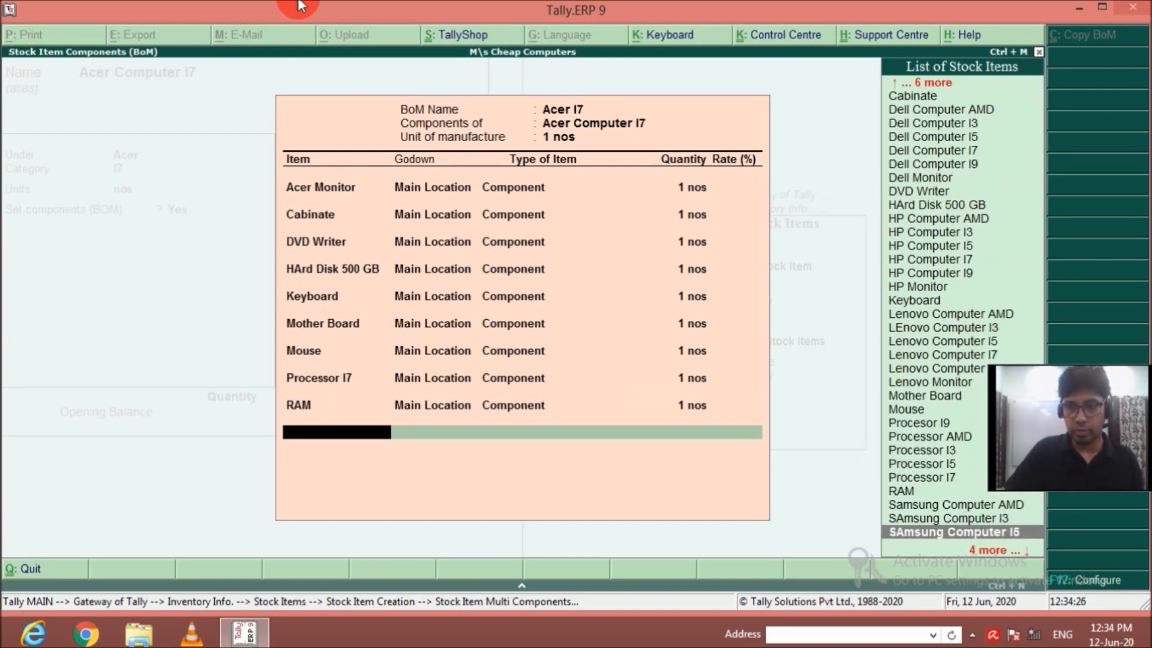
{"action": "key", "text": "Return"}
{"action": "key", "text": "Return"}
{"action": "key", "text": "Return"}
{"action": "type", "text": "1"}
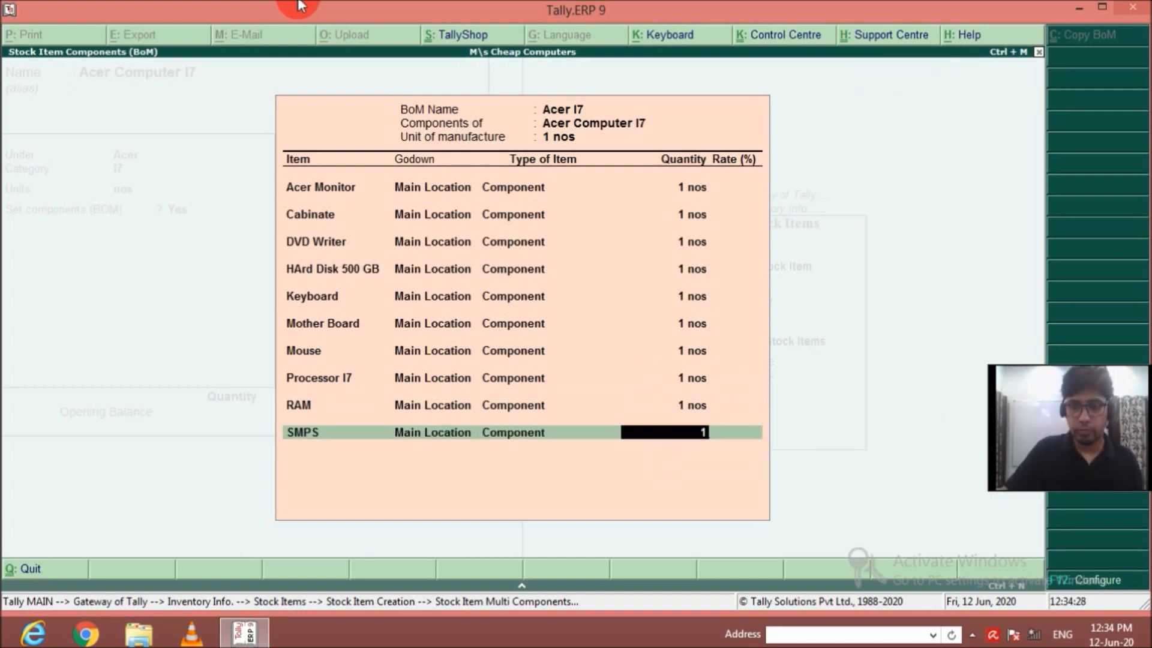
{"action": "key", "text": "Return"}
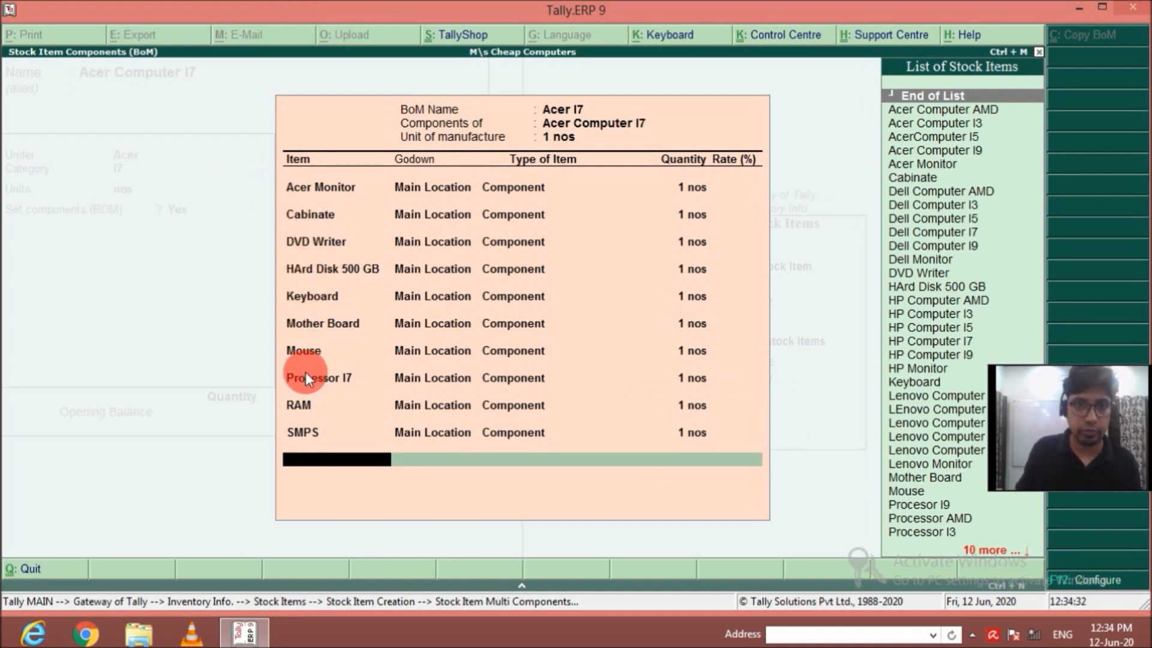
Finish the Acer I7 component list and save the Acer Computer I7 stock item.
{"action": "key", "text": "Return"}
{"action": "key", "text": "Return"}
{"action": "key", "text": "Return"}
{"action": "key", "text": "Return"}
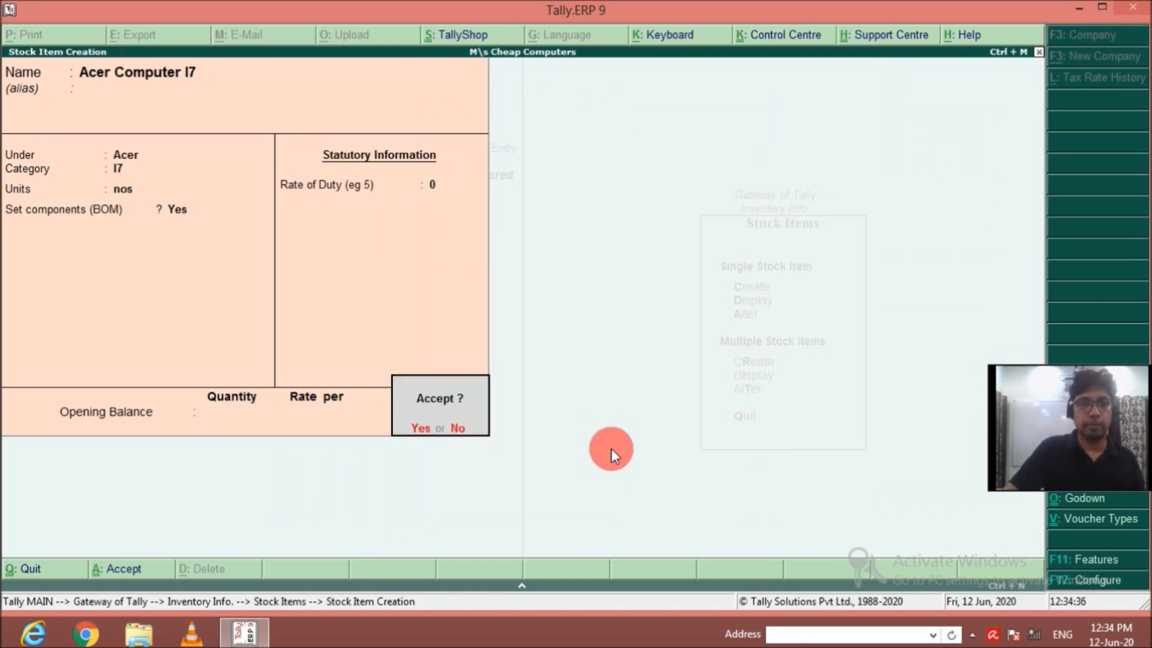
{"action": "key", "text": "Return"}
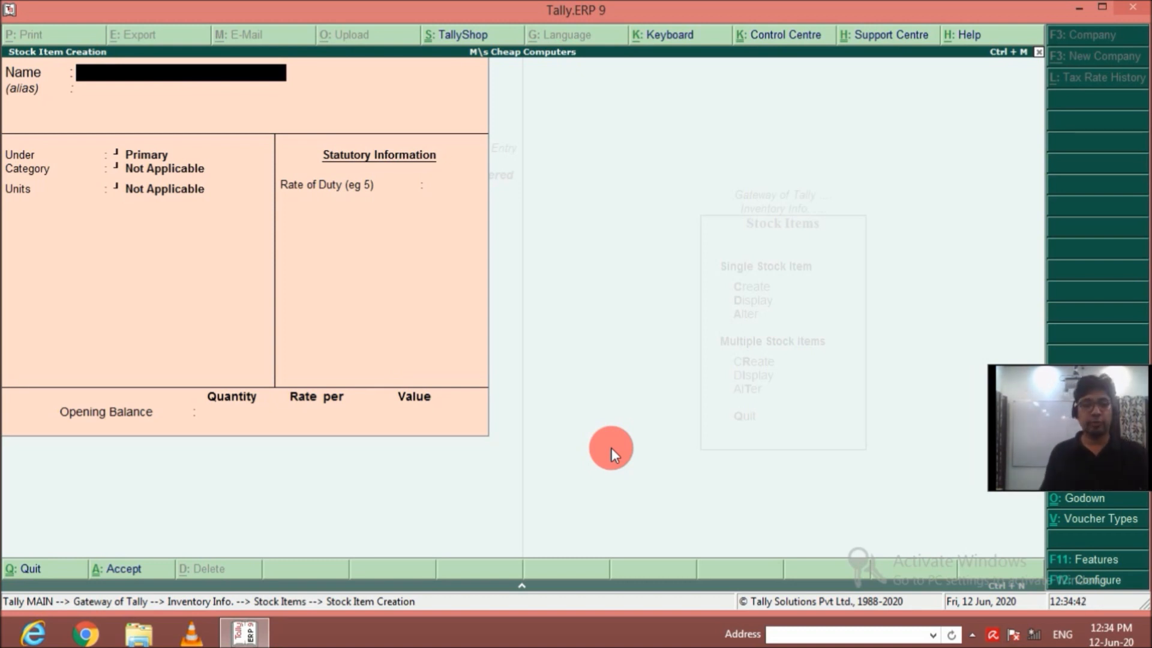
Leave stock item creation and open the selection list of existing single stock items.
{"action": "key", "text": "Escape"}
{"action": "key", "text": "Return"}
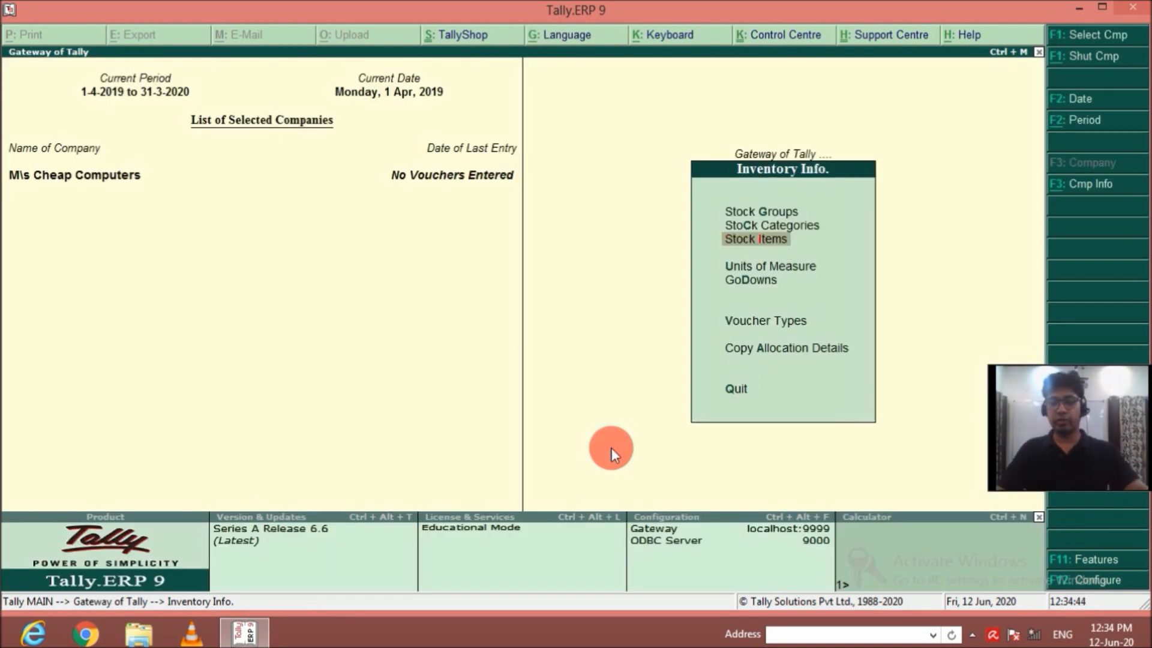
{"action": "key", "text": "Return"}
{"action": "key", "text": "Down"}
{"action": "key", "text": "Down"}
{"action": "key", "text": "Return"}
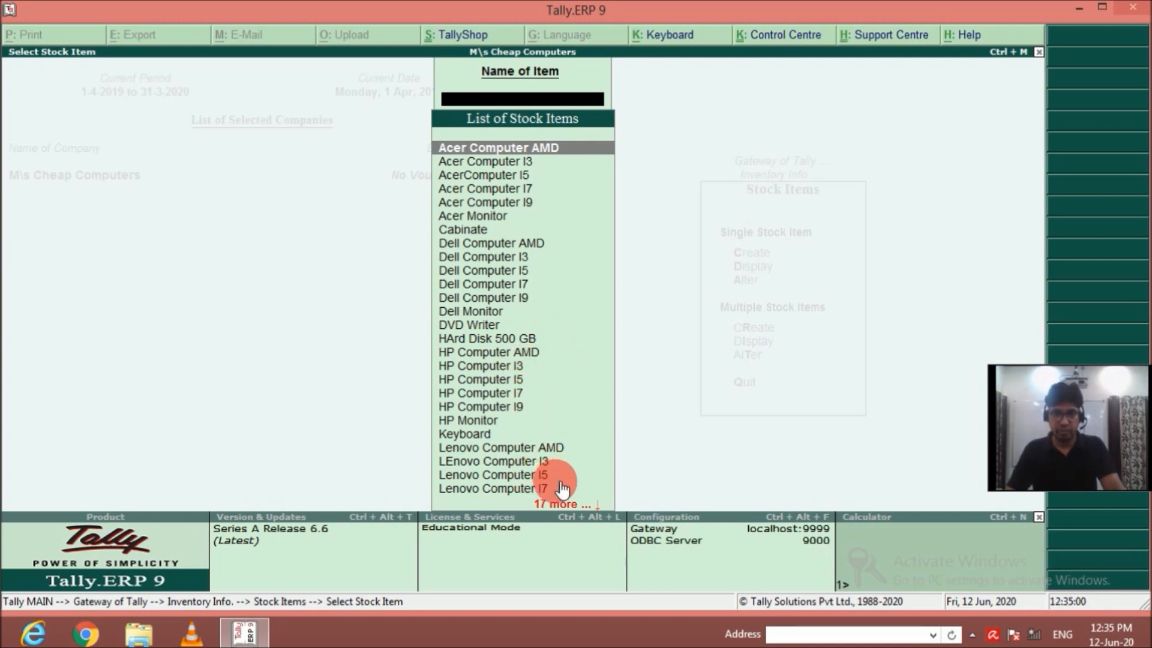
Review the whole list of created stock items, including computers and parts, and return to Gateway of Tally.
{"action": "key", "text": "Down"}
{"action": "key", "text": "Down"}
{"action": "key", "text": "Down"}
{"action": "key", "text": "Down"}
{"action": "key", "text": "Down"}
{"action": "key", "text": "Down"}
{"action": "key", "text": "Down"}
{"action": "key", "text": "Down"}
{"action": "key", "text": "Down"}
{"action": "key", "text": "Down"}
{"action": "key", "text": "Down"}
{"action": "key", "text": "Down"}
{"action": "key", "text": "Down"}
{"action": "key", "text": "Down"}
{"action": "key", "text": "Down"}
{"action": "key", "text": "Down"}
{"action": "key", "text": "Down"}
{"action": "key", "text": "Down"}
{"action": "key", "text": "Down"}
{"action": "key", "text": "Down"}
{"action": "key", "text": "Down"}
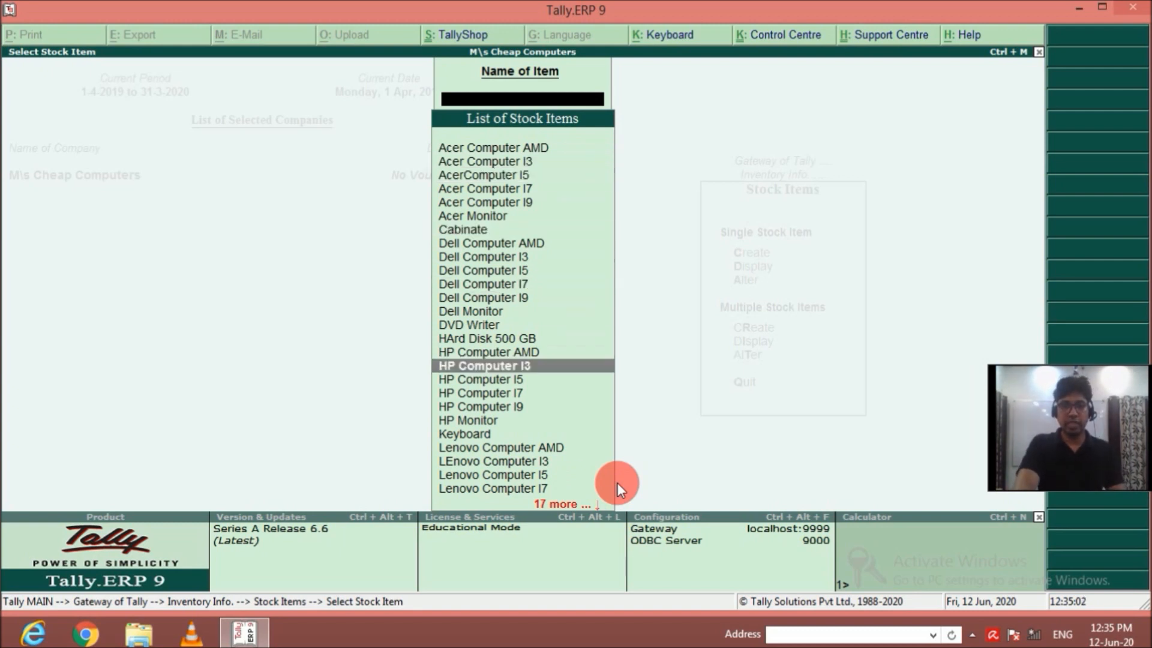
{"action": "key", "text": "Up"}
{"action": "key", "text": "Up"}
{"action": "key", "text": "Up"}
{"action": "key", "text": "Up"}
{"action": "key", "text": "Up"}
{"action": "key", "text": "Up"}
{"action": "key", "text": "Up"}
{"action": "key", "text": "Up"}
{"action": "key", "text": "Up"}
{"action": "key", "text": "Up"}
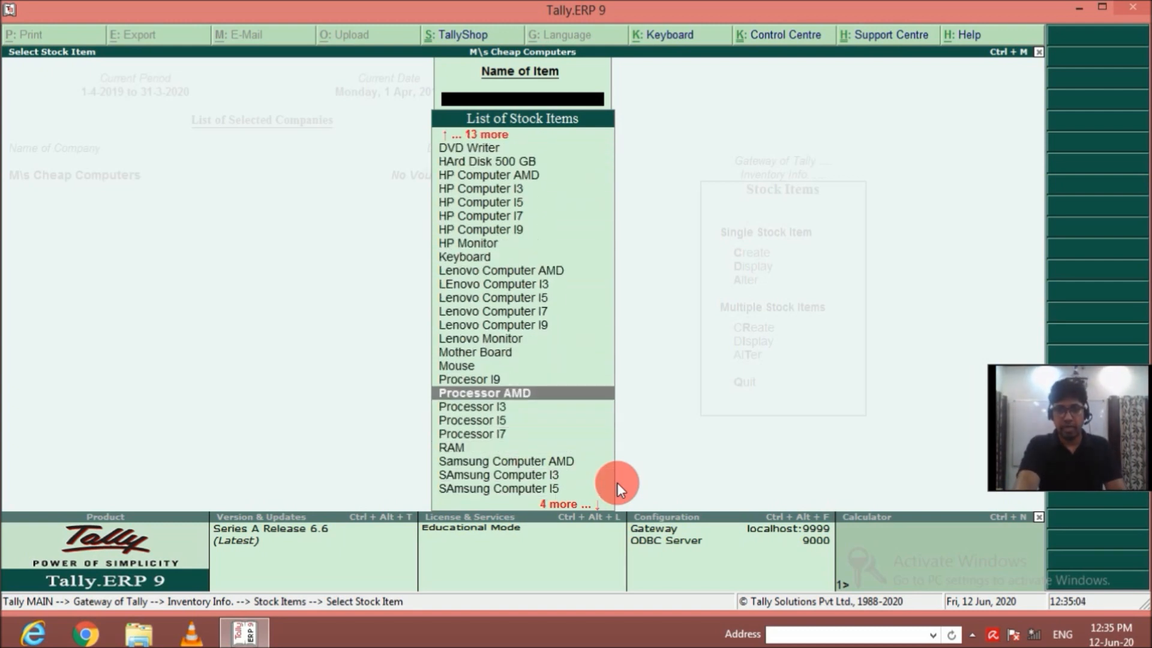
{"action": "key", "text": "Down"}
{"action": "key", "text": "Down"}
{"action": "key", "text": "Down"}
{"action": "key", "text": "Down"}
{"action": "key", "text": "Down"}
{"action": "key", "text": "Down"}
{"action": "key", "text": "Down"}
{"action": "key", "text": "Down"}
{"action": "key", "text": "Down"}
{"action": "key", "text": "Down"}
{"action": "key", "text": "Down"}
{"action": "key", "text": "Down"}
{"action": "key", "text": "Down"}
{"action": "key", "text": "Down"}
{"action": "key", "text": "Down"}
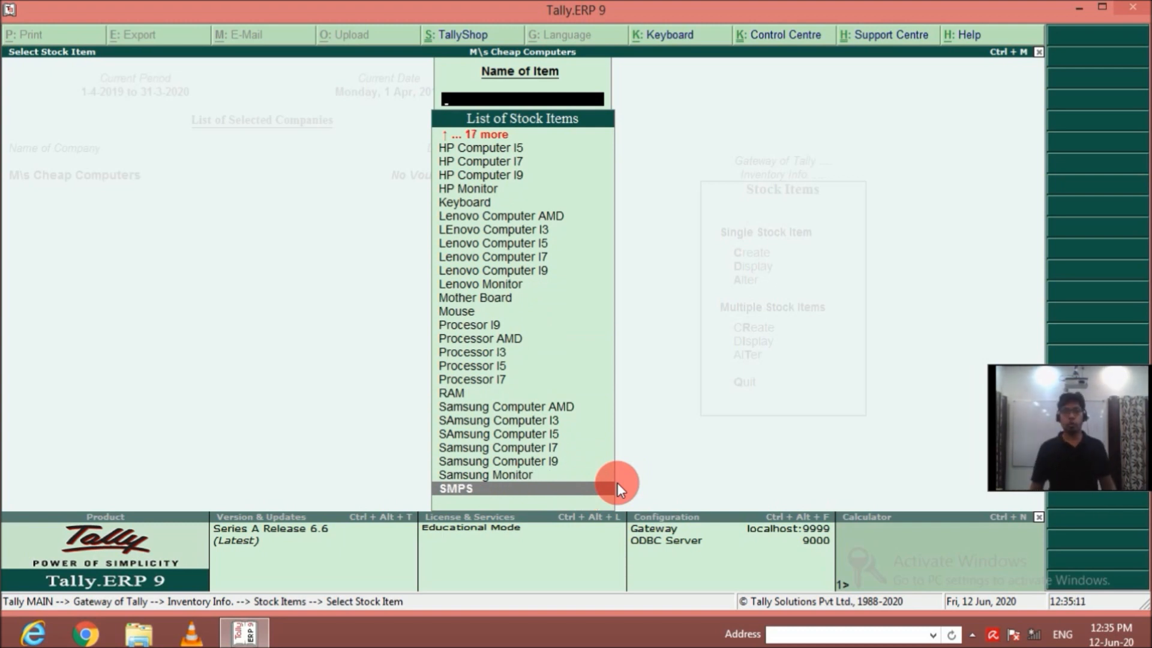
{"action": "key", "text": "Up"}
{"action": "key", "text": "Up"}
{"action": "key", "text": "Up"}
{"action": "key", "text": "Up"}
{"action": "key", "text": "Up"}
{"action": "key", "text": "Up"}
{"action": "key", "text": "Up"}
{"action": "key", "text": "Up"}
{"action": "key", "text": "Up"}
{"action": "key", "text": "Up"}
{"action": "key", "text": "Up"}
{"action": "key", "text": "Up"}
{"action": "key", "text": "Up"}
{"action": "key", "text": "Up"}
{"action": "key", "text": "Up"}
{"action": "key", "text": "Up"}
{"action": "key", "text": "Up"}
{"action": "key", "text": "Up"}
{"action": "key", "text": "Up"}
{"action": "key", "text": "Up"}
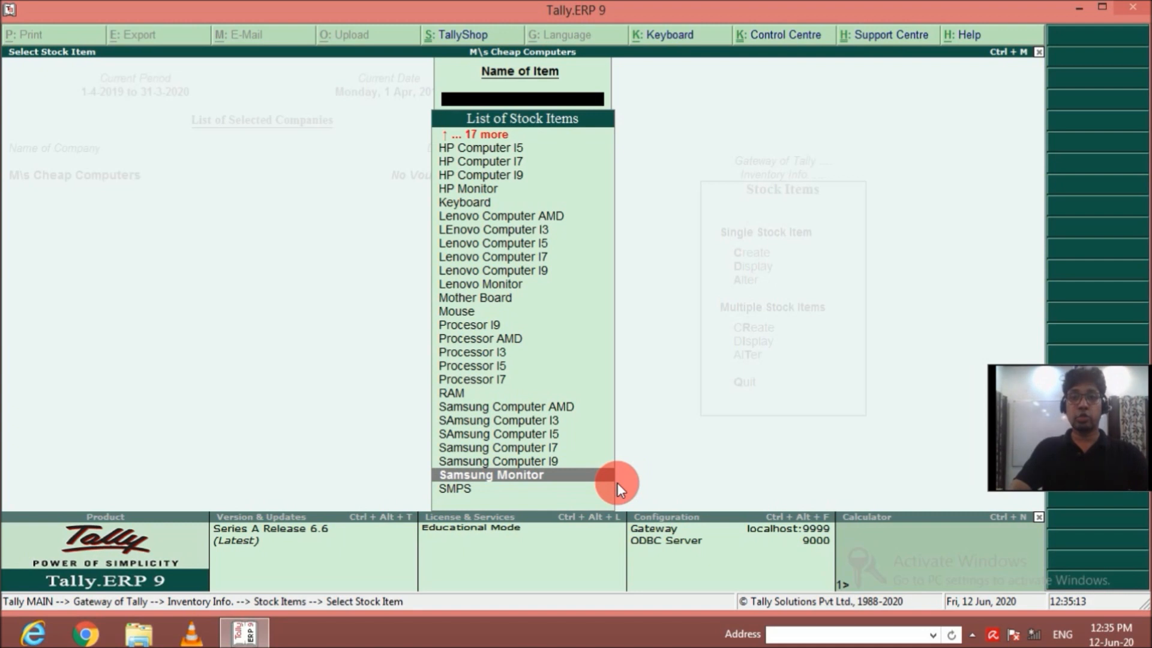
{"action": "key", "text": "Up"}
{"action": "key", "text": "Up"}
{"action": "key", "text": "Up"}
{"action": "key", "text": "Up"}
{"action": "key", "text": "Up"}
{"action": "key", "text": "Up"}
{"action": "key", "text": "Up"}
{"action": "key", "text": "Up"}
{"action": "key", "text": "Up"}
{"action": "key", "text": "Up"}
{"action": "key", "text": "Up"}
{"action": "key", "text": "Up"}
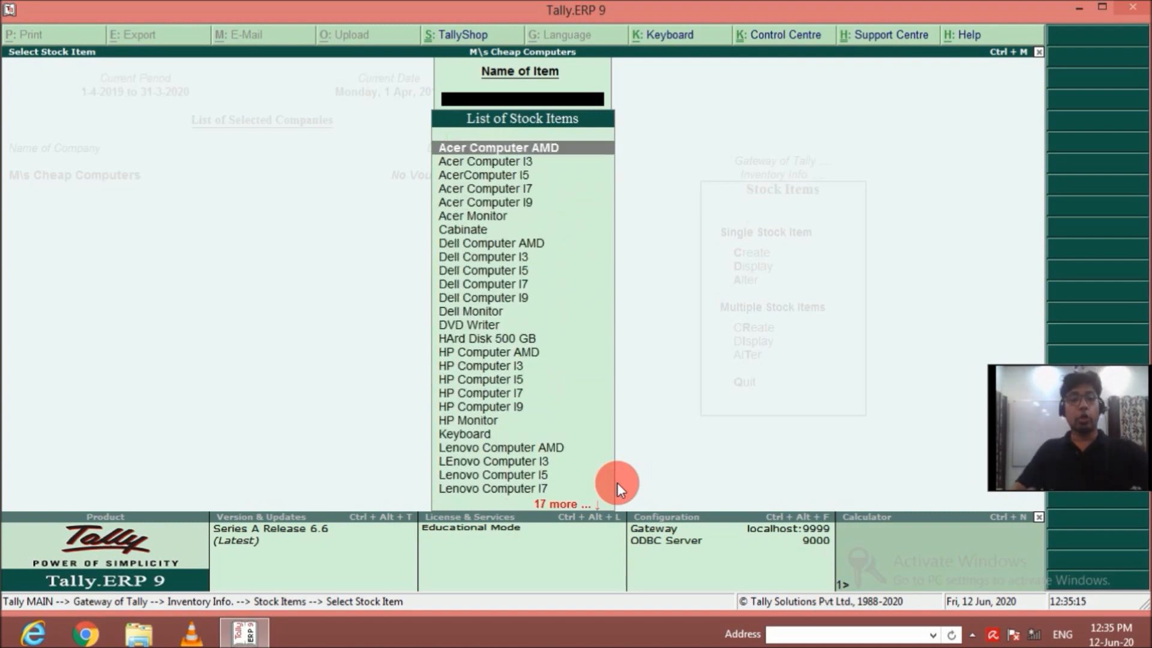
{"action": "key", "text": "Escape"}
{"action": "key", "text": "Escape"}
{"action": "key", "text": "Escape"}
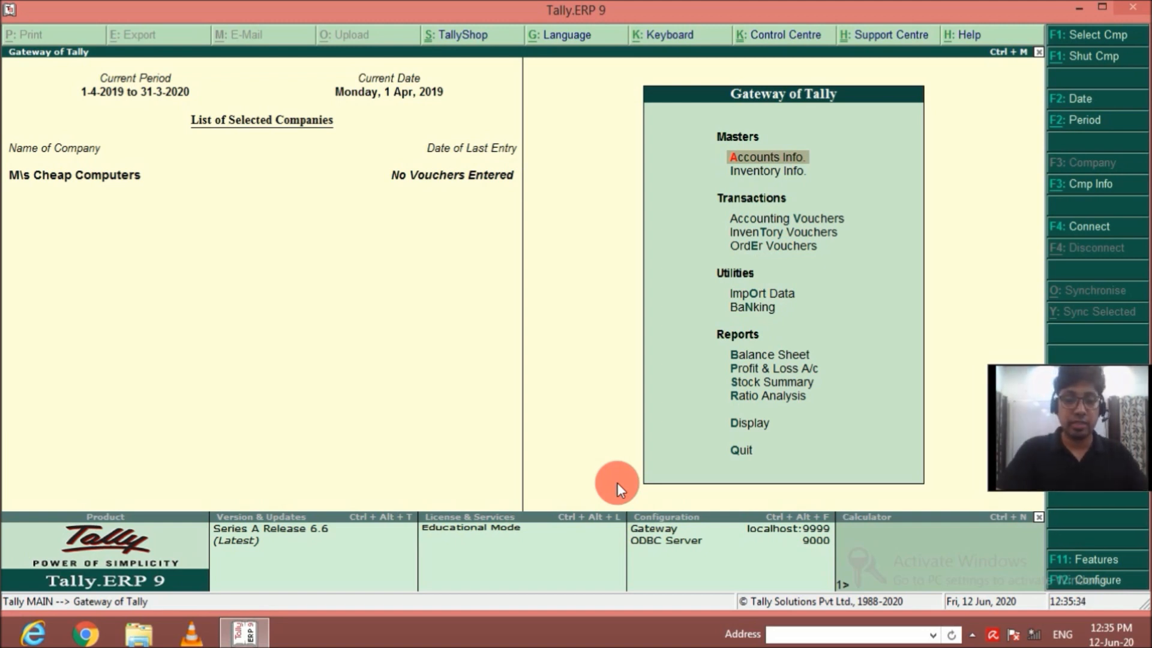
In the company's inventory features, set Use separate discount column in invoices to Yes.
{"action": "key", "text": "F11"}
{"action": "key", "text": "Down"}
{"action": "key", "text": "Return"}
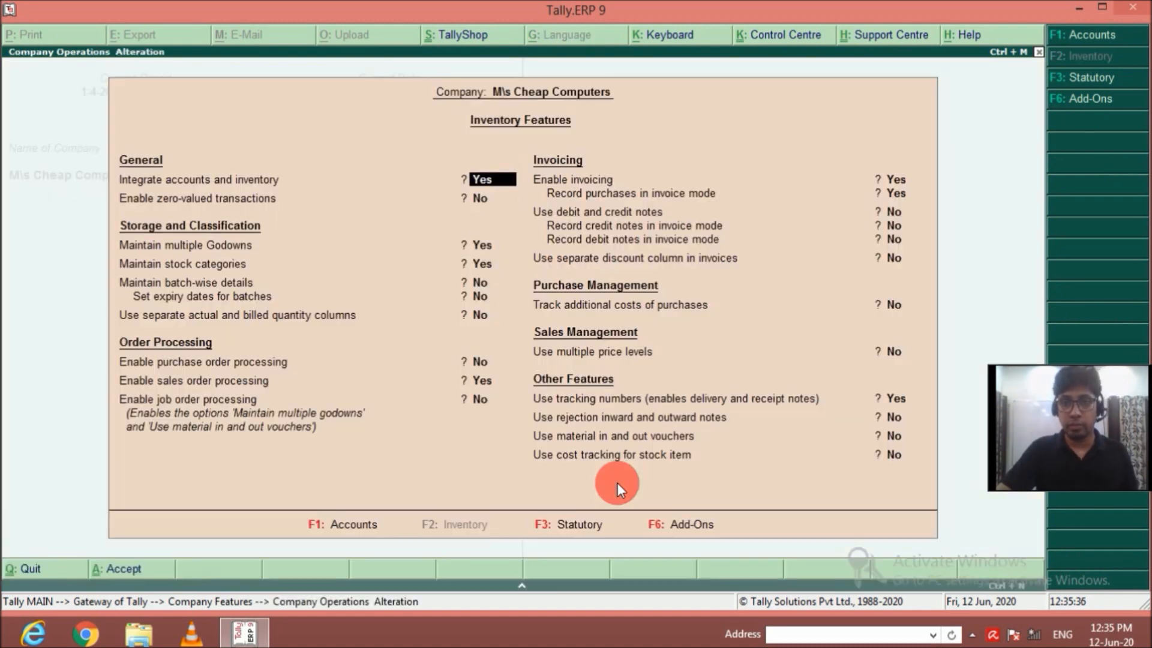
{"action": "key", "text": "Return"}
{"action": "key", "text": "Return"}
{"action": "key", "text": "Return"}
{"action": "key", "text": "Up"}
{"action": "key", "text": "y"}
{"action": "key", "text": "Return"}
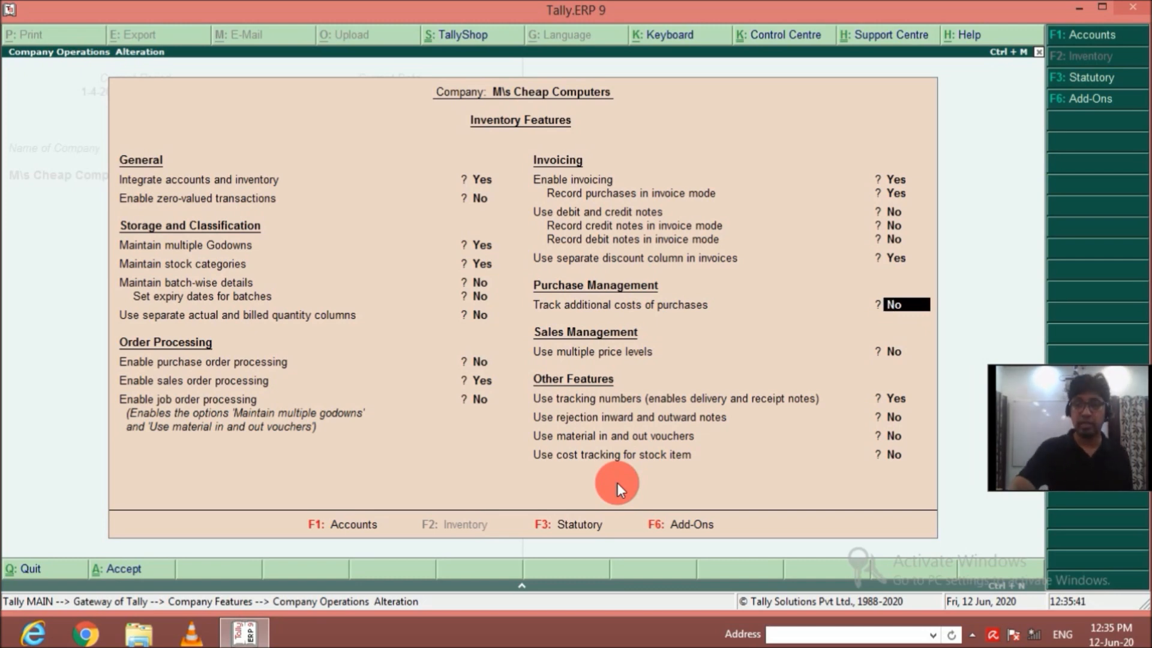
Keep the remaining inventory features as they are, save the settings and return to Gateway of Tally.
{"action": "key", "text": "Return"}
{"action": "key", "text": "Return"}
{"action": "key", "text": "Return"}
{"action": "key", "text": "Return"}
{"action": "key", "text": "Return"}
{"action": "key", "text": "Return"}
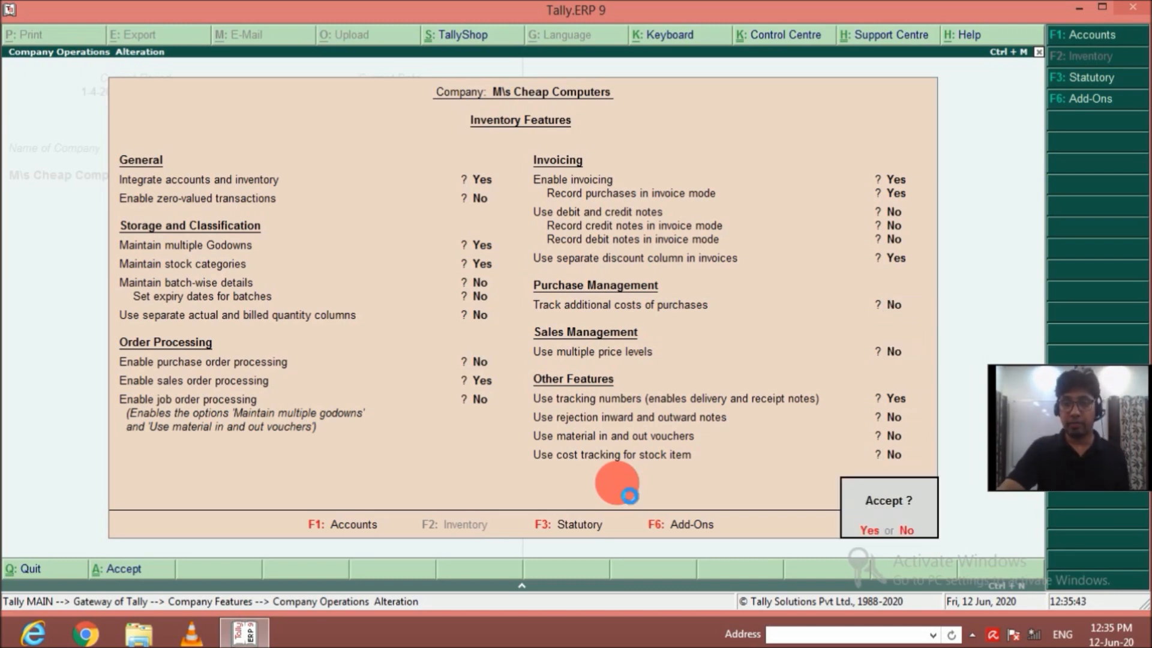
{"action": "key", "text": "Return"}
{"action": "key", "text": "Escape"}
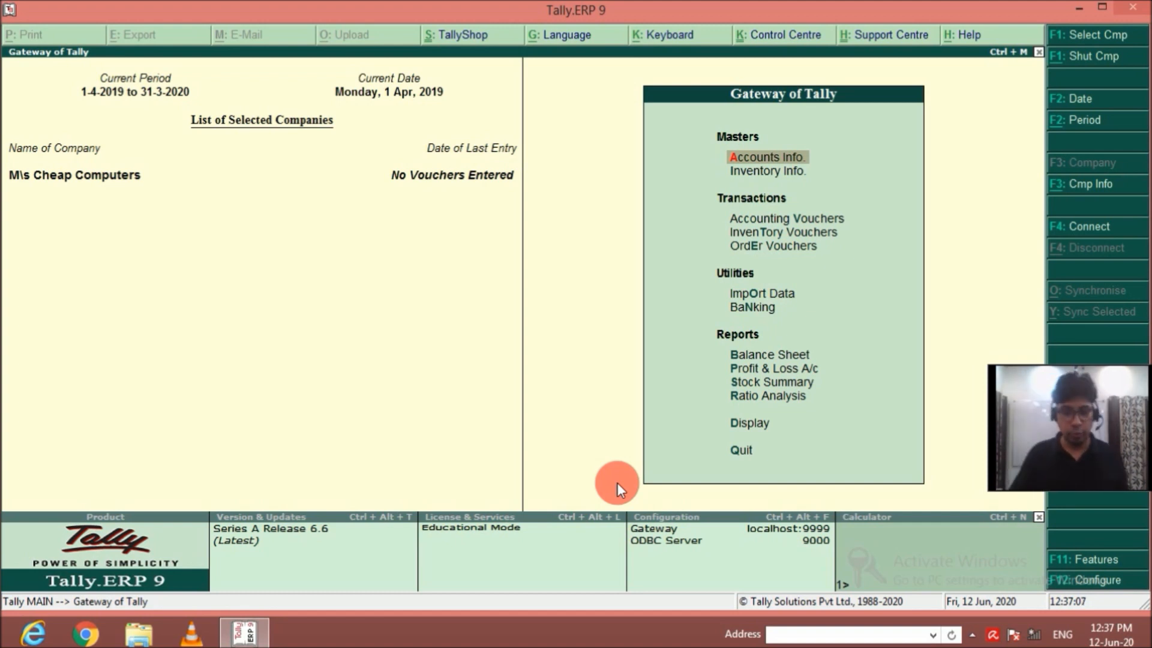
Start a new purchase accounting voucher and leave its supplier invoice number and date blank.
{"action": "key", "text": "Down"}
{"action": "key", "text": "Down"}
{"action": "key", "text": "Down"}
{"action": "key", "text": "Up"}
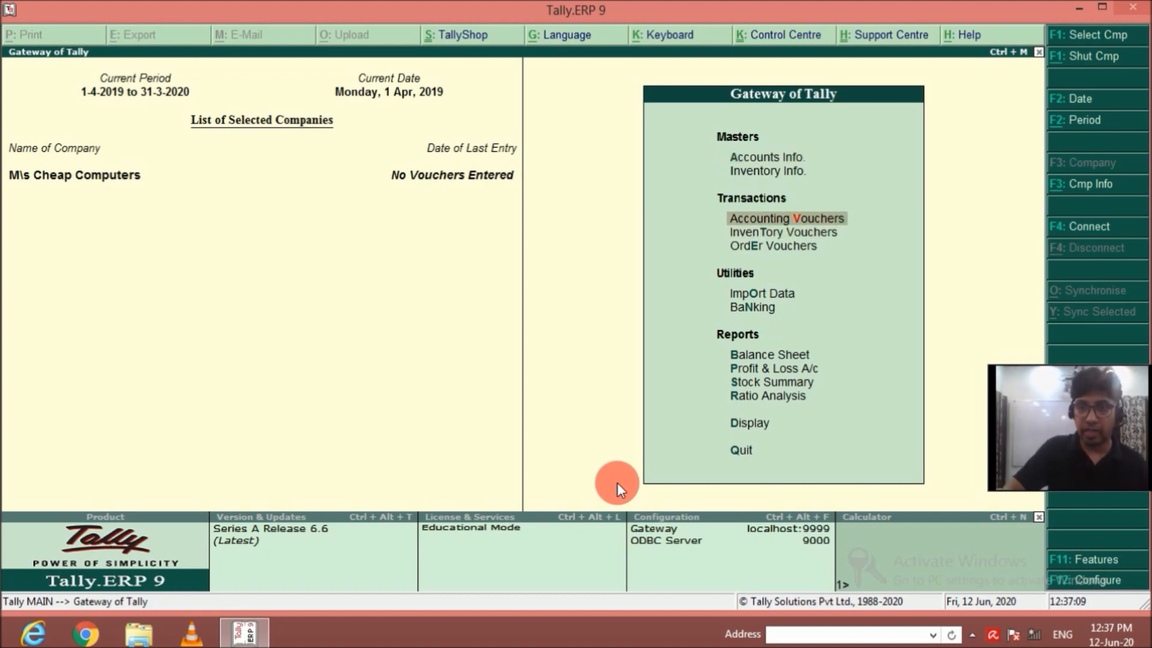
{"action": "key", "text": "Return"}
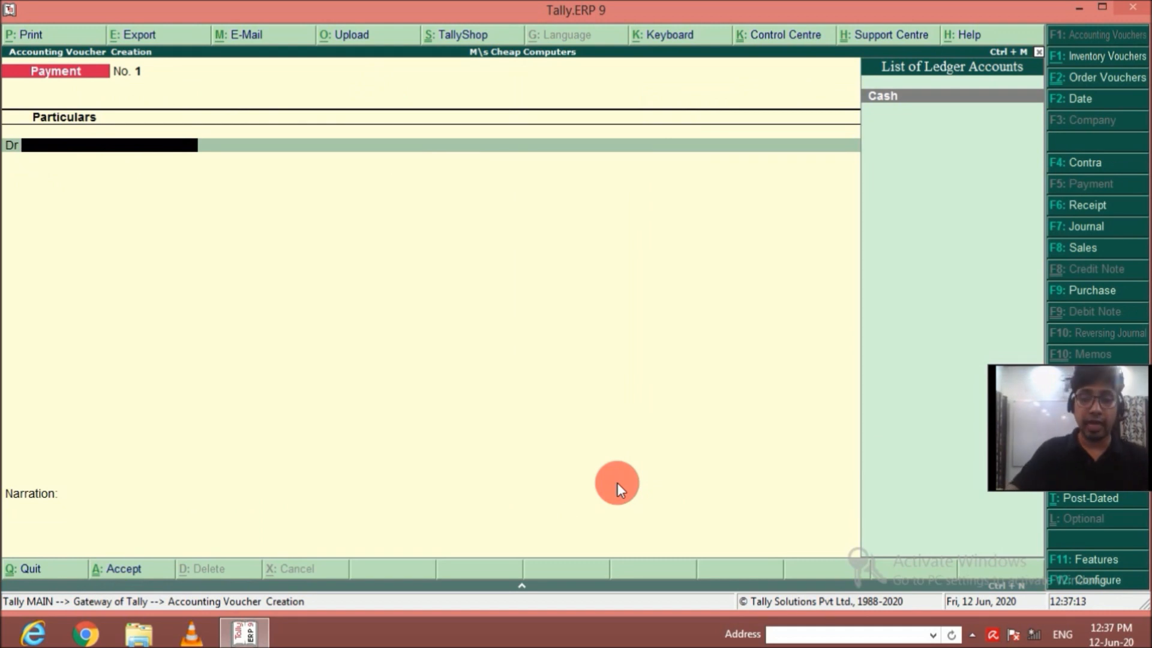
{"action": "key", "text": "F9"}
{"action": "key", "text": "Return"}
{"action": "key", "text": "Return"}
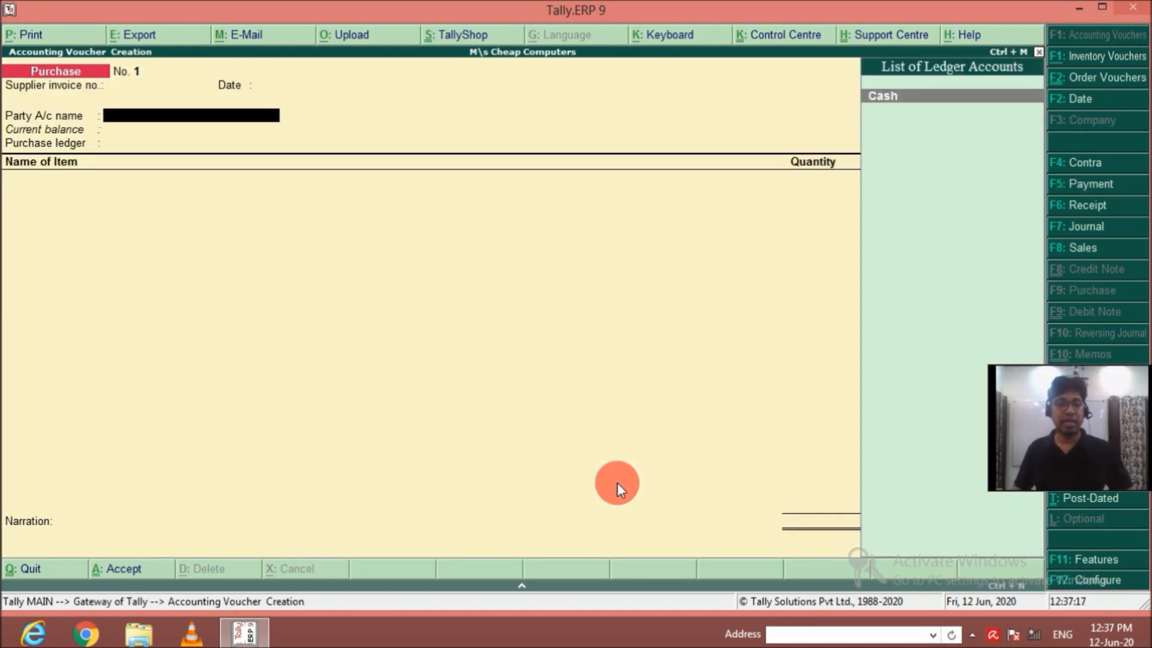
Create a new ledger for the voucher's party account, named Agrasen HArdware, with no alias.
{"action": "key", "text": "alt+c"}
{"action": "type", "text": "A"}
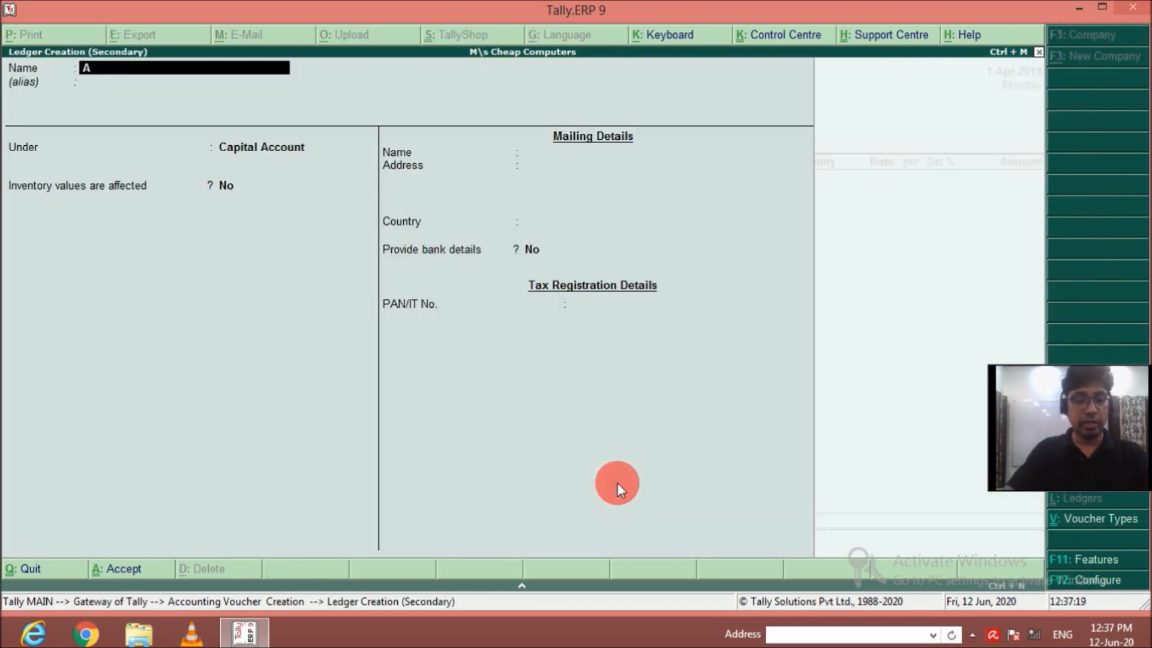
{"action": "type", "text": "grasen H"}
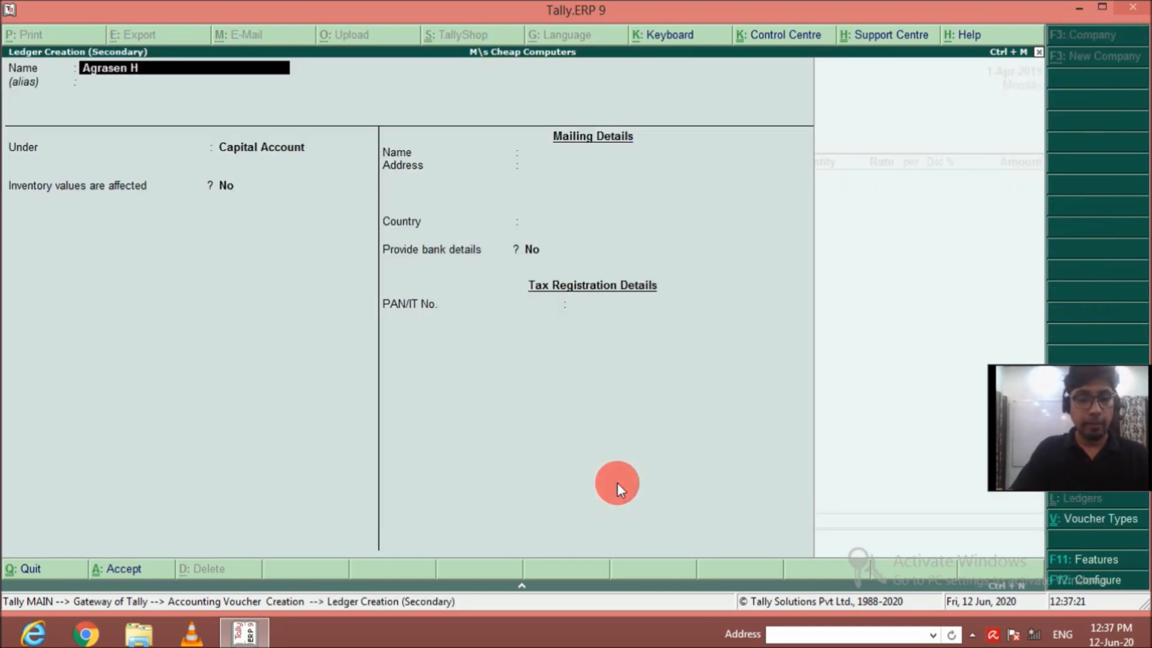
{"action": "type", "text": "Ardware"}
{"action": "key", "text": "Return"}
{"action": "key", "text": "Return"}
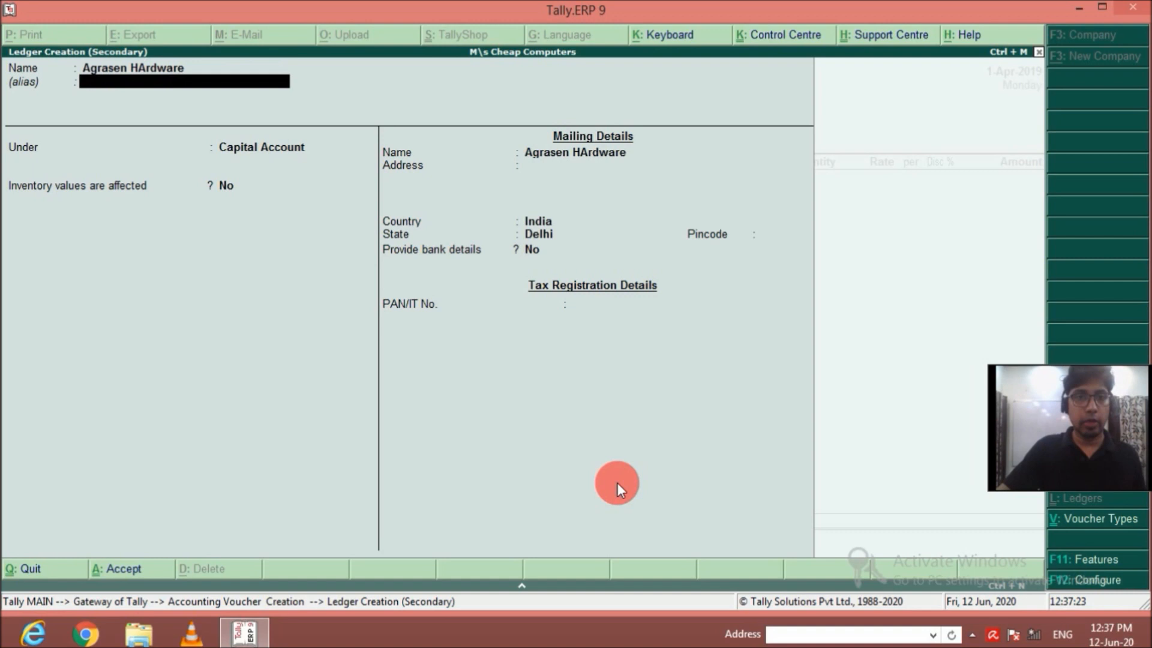
Place the Agrasen HArdware ledger under Sundry Creditors, keep its other details at their defaults and save it as the voucher's party.
{"action": "type", "text": "Sundry"}
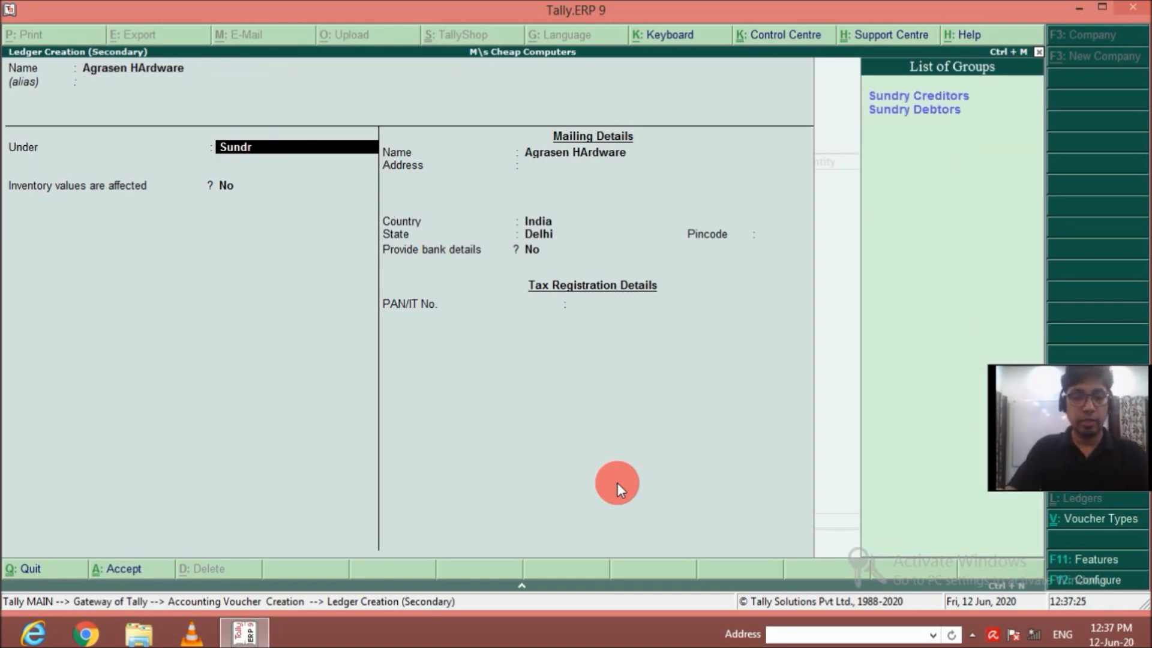
{"action": "key", "text": "Return"}
{"action": "key", "text": "Return"}
{"action": "key", "text": "Return"}
{"action": "key", "text": "Return"}
{"action": "key", "text": "Return"}
{"action": "key", "text": "Return"}
{"action": "key", "text": "Return"}
{"action": "key", "text": "Return"}
{"action": "key", "text": "Return"}
{"action": "key", "text": "Return"}
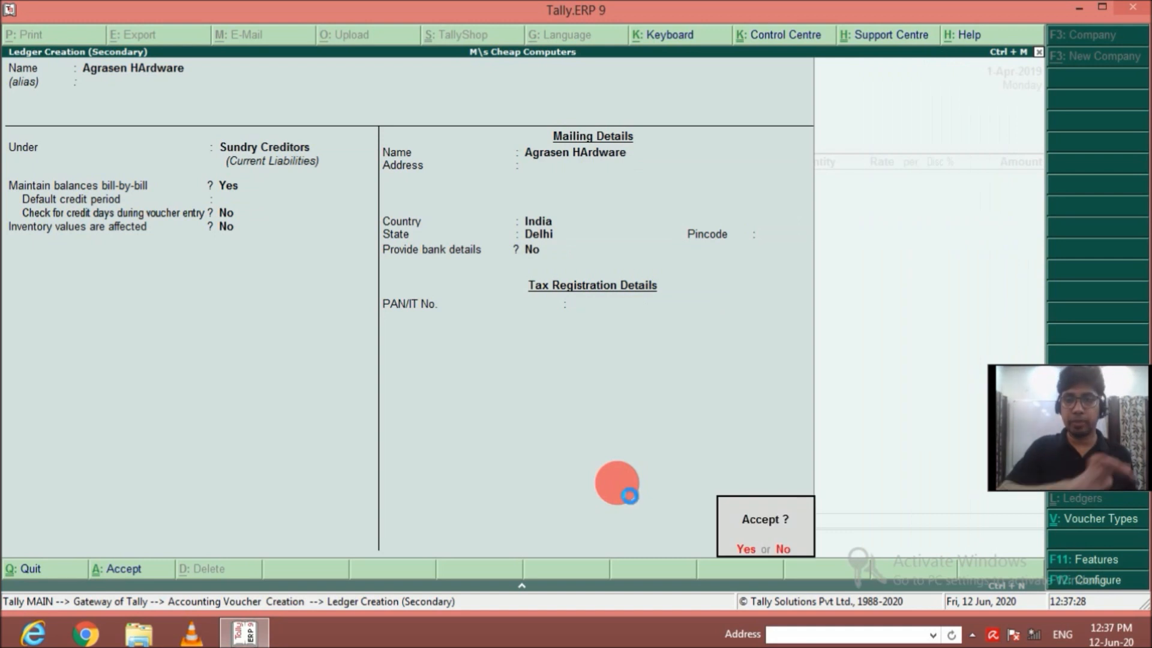
{"action": "key", "text": "Return"}
{"action": "key", "text": "ctrl+a"}
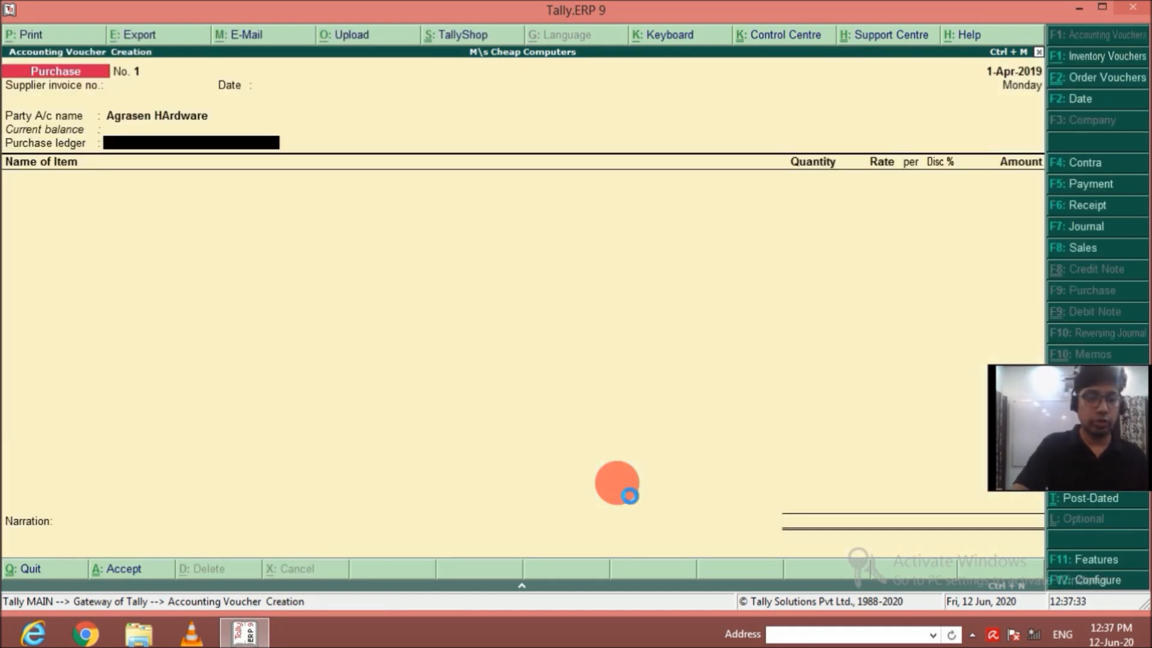
Create a Purchases ledger under Purchase Accounts with default details and use it as the voucher's purchase ledger.
{"action": "key", "text": "alt+c"}
{"action": "type", "text": "Purchases"}
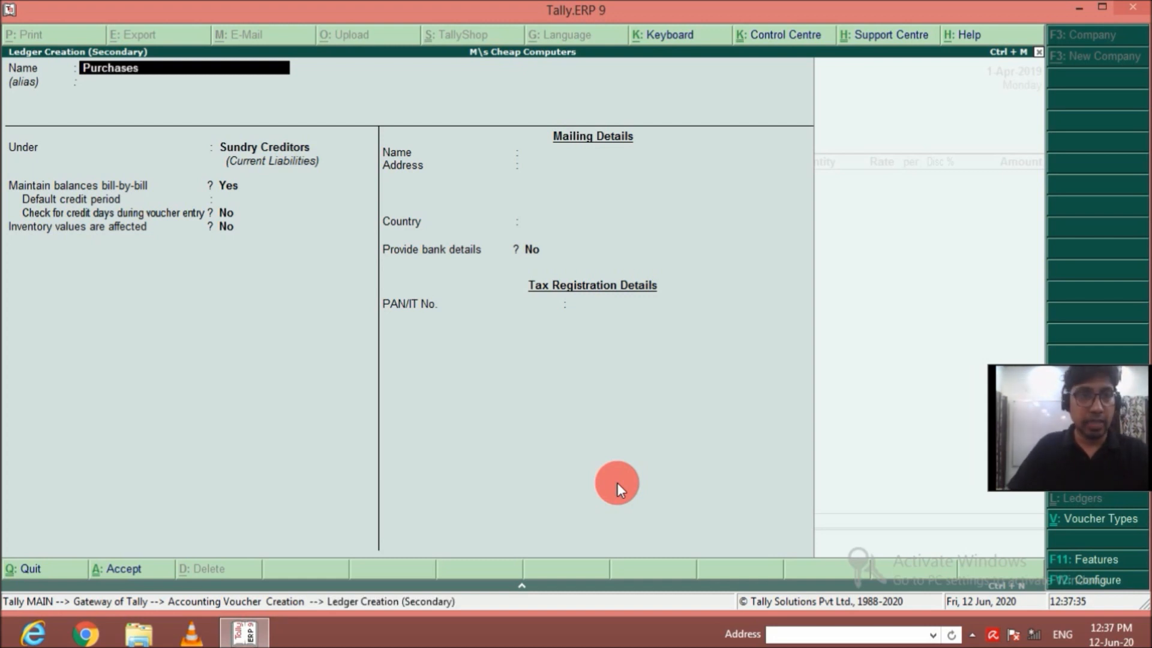
{"action": "key", "text": "Return"}
{"action": "key", "text": "Return"}
{"action": "type", "text": "Pur"}
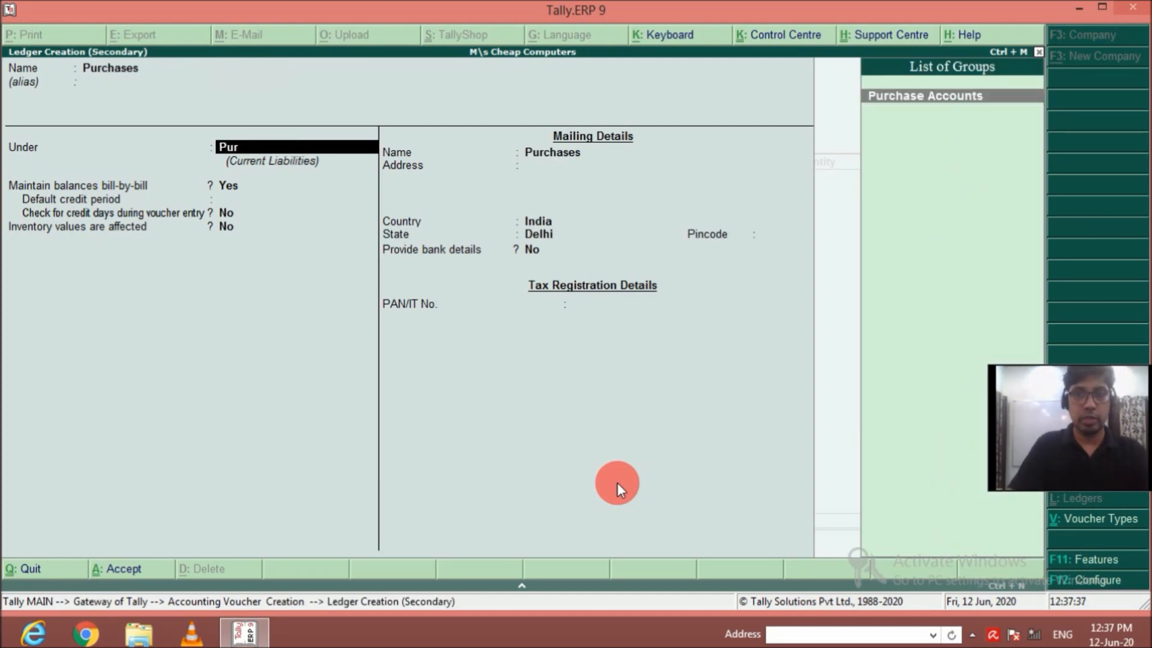
{"action": "key", "text": "Return"}
{"action": "key", "text": "Return"}
{"action": "key", "text": "Return"}
{"action": "key", "text": "Return"}
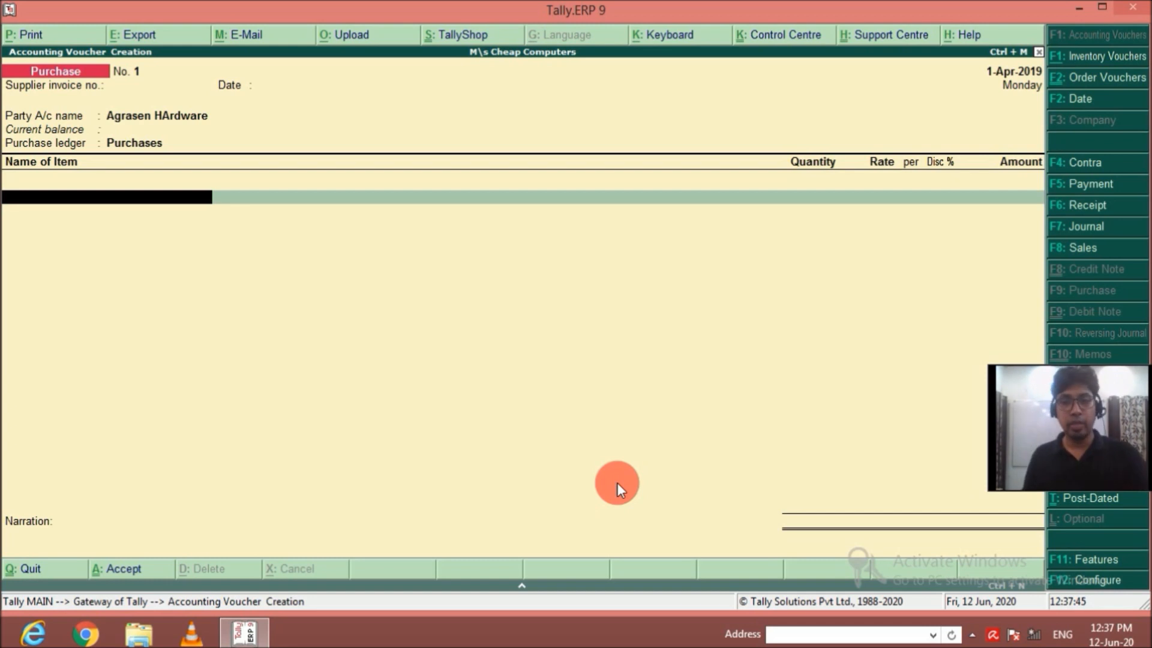
Add HP Monitor as the first purchase item, with tracking number Not Applicable and godown Main Location.
{"action": "type", "text": "Mo"}
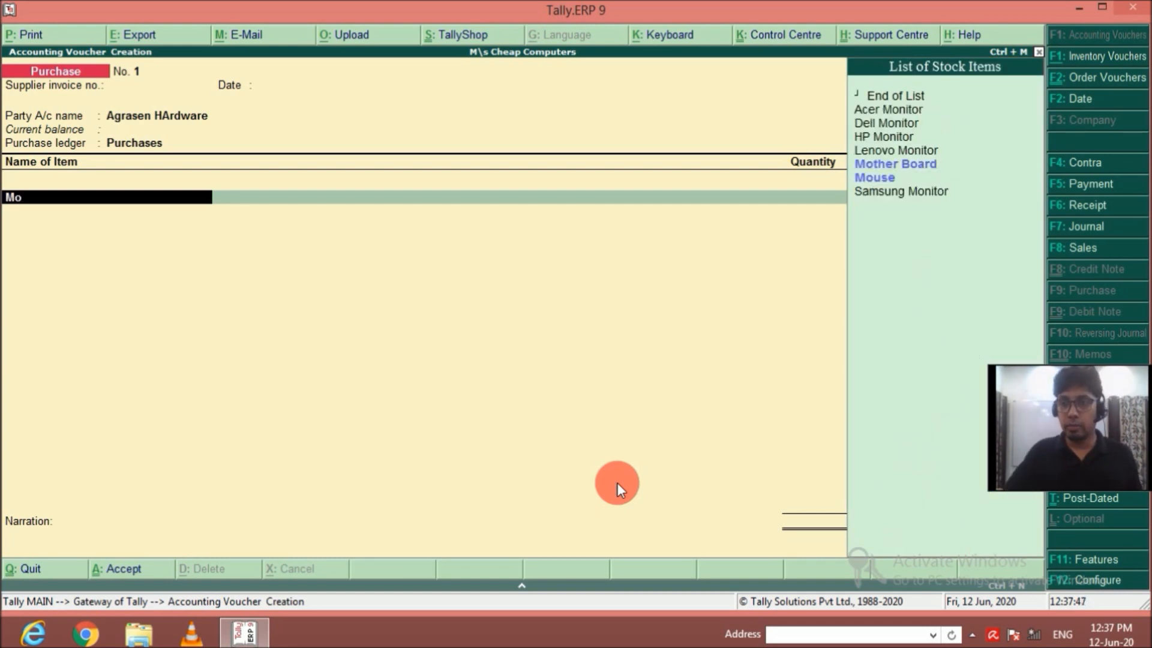
{"action": "key", "text": "BackSpace"}
{"action": "key", "text": "BackSpace"}
{"action": "type", "text": "H"}
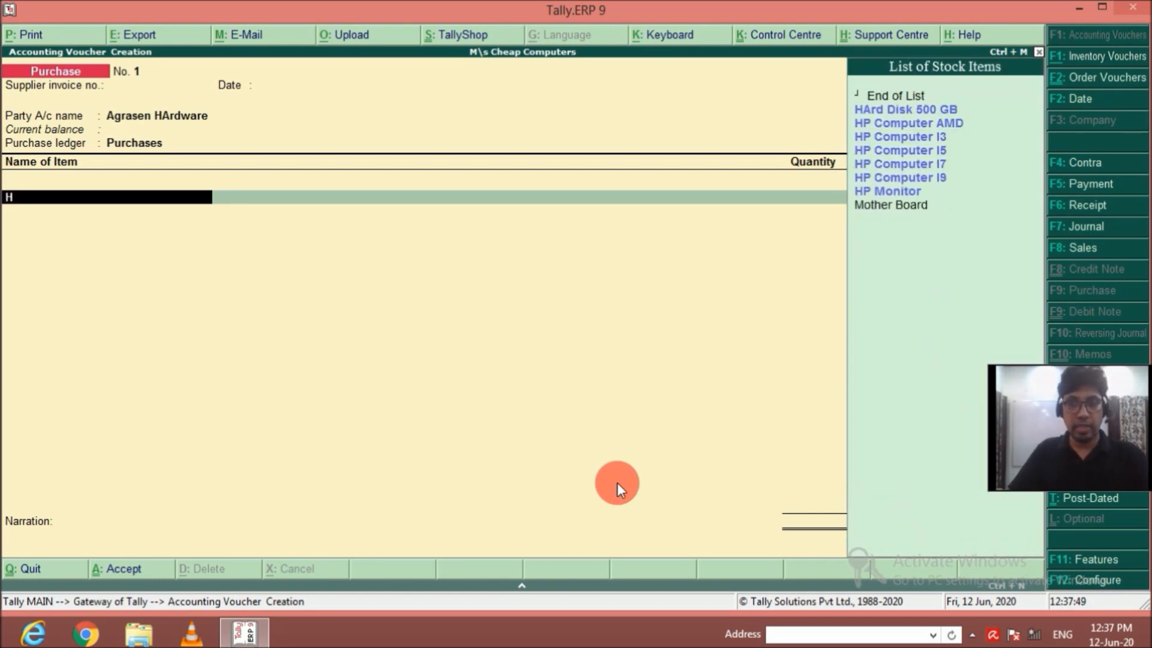
{"action": "key", "text": "Down"}
{"action": "key", "text": "Down"}
{"action": "key", "text": "Down"}
{"action": "key", "text": "Down"}
{"action": "key", "text": "Down"}
{"action": "key", "text": "Down"}
{"action": "key", "text": "Down"}
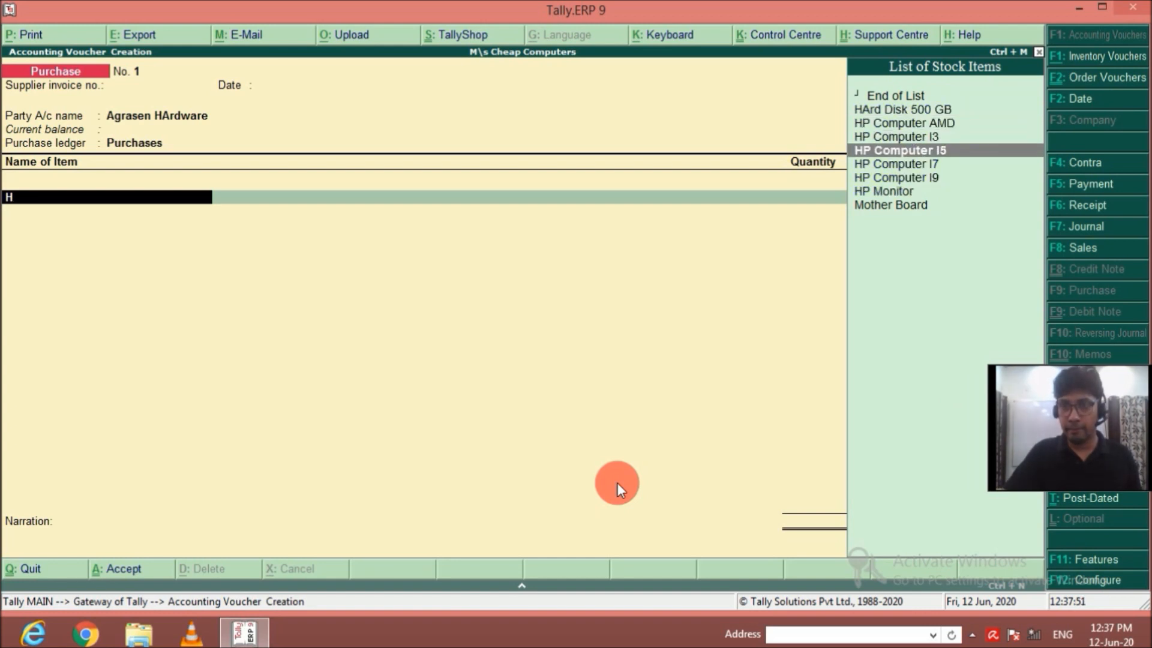
{"action": "key", "text": "Return"}
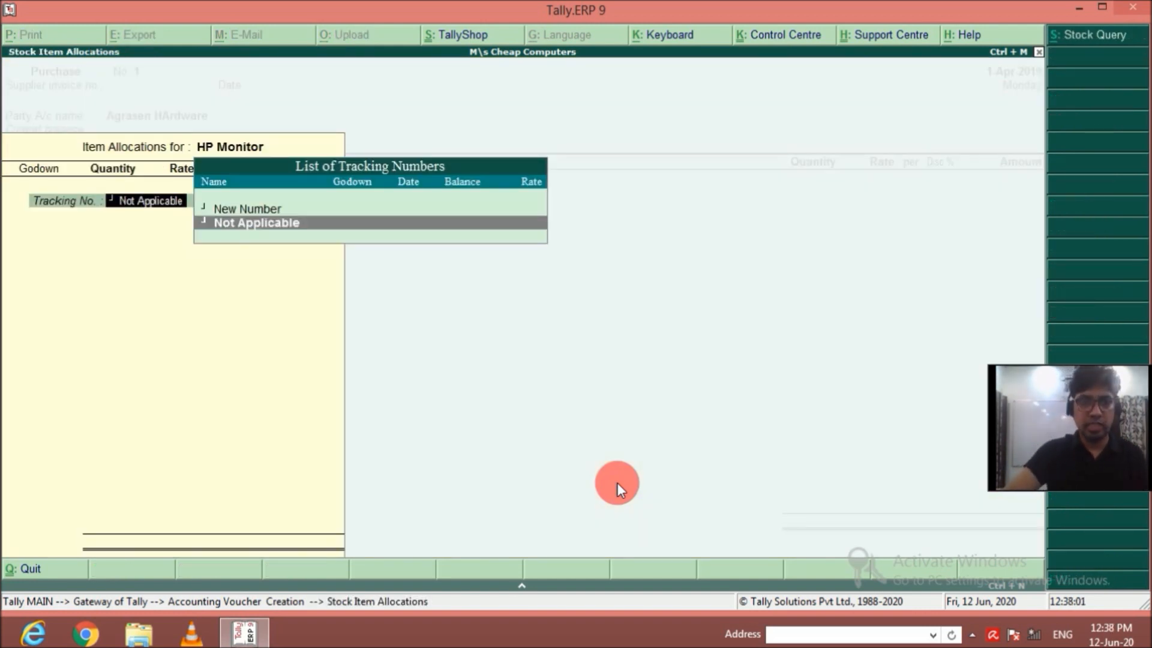
{"action": "key", "text": "Return"}
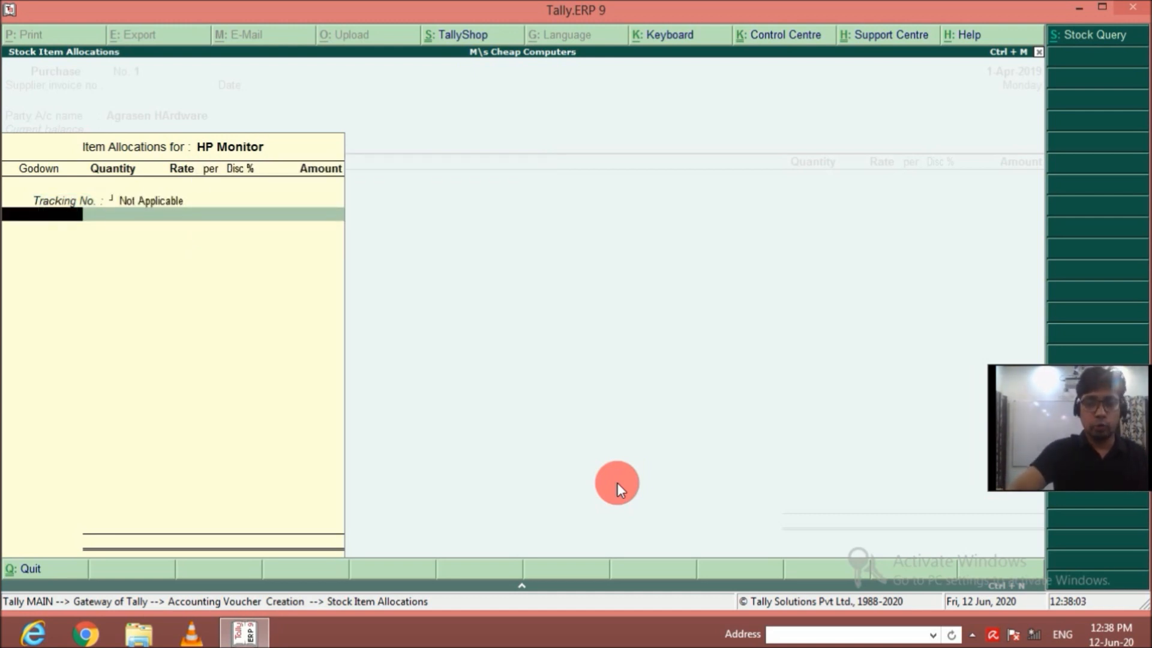
{"action": "type", "text": "M"}
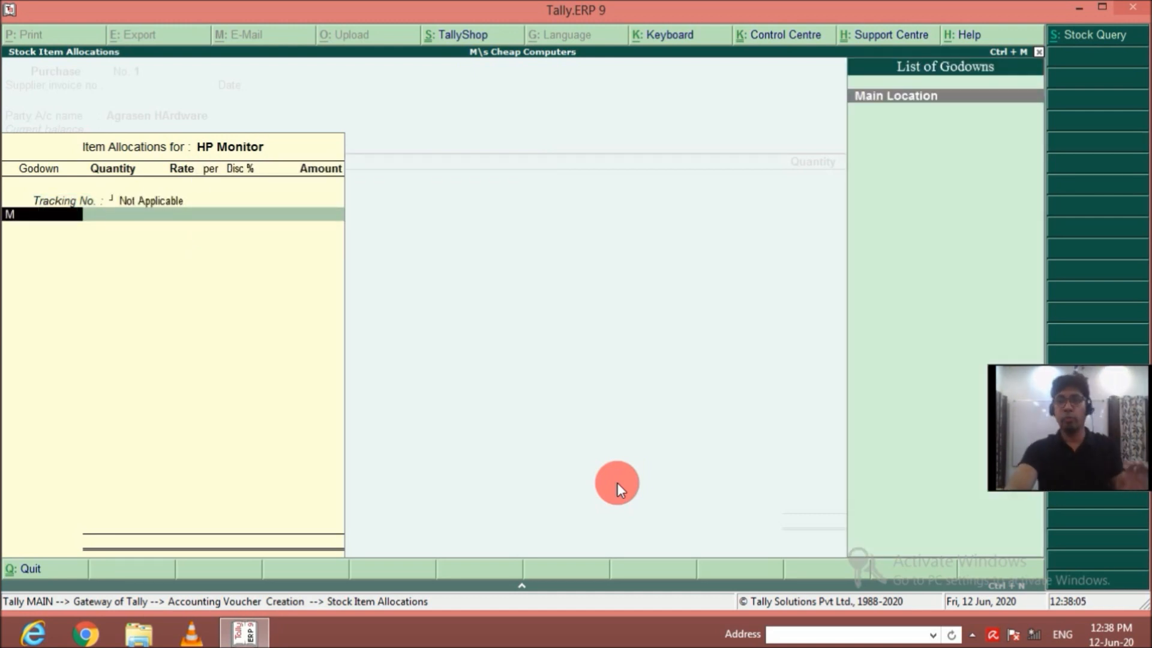
{"action": "key", "text": "Return"}
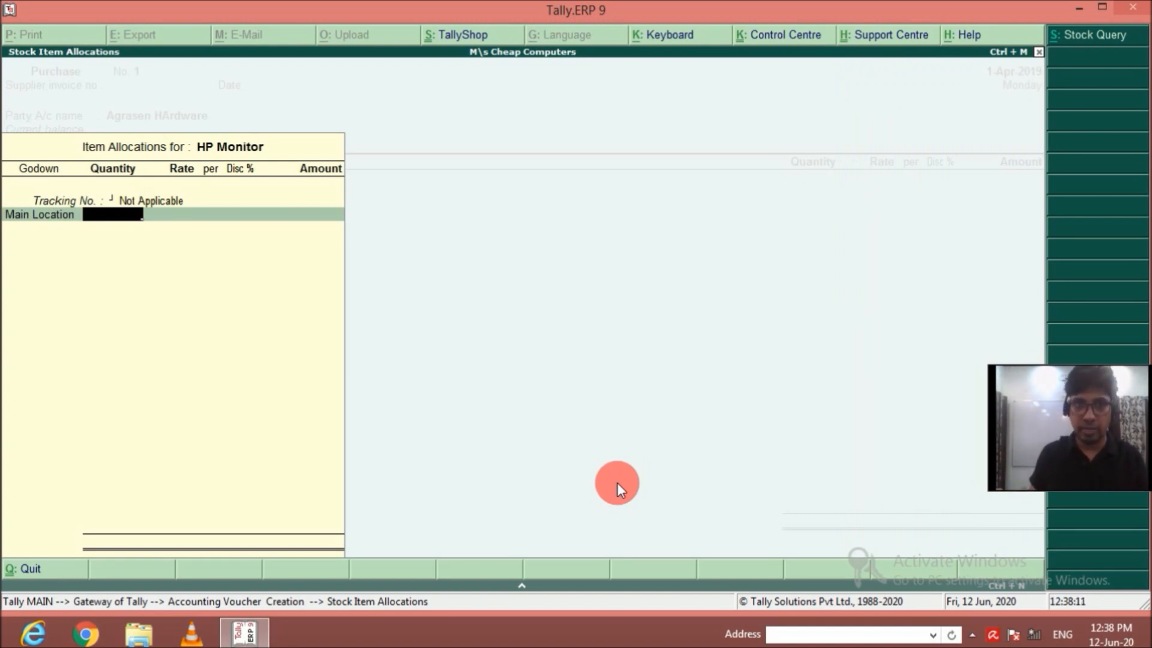
Allocate 500 nos of HP Monitor at a rate of 5,500 with 1% discount and complete the item line.
{"action": "type", "text": "500"}
{"action": "key", "text": "Return"}
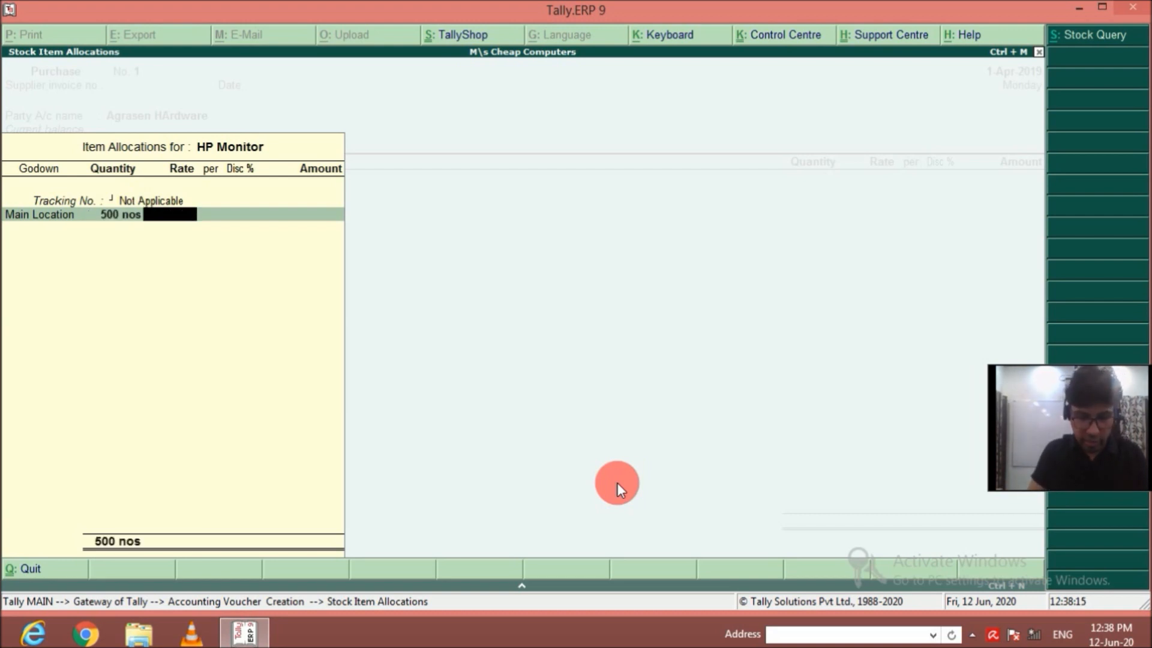
{"action": "type", "text": "5500"}
{"action": "key", "text": "Return"}
{"action": "key", "text": "Return"}
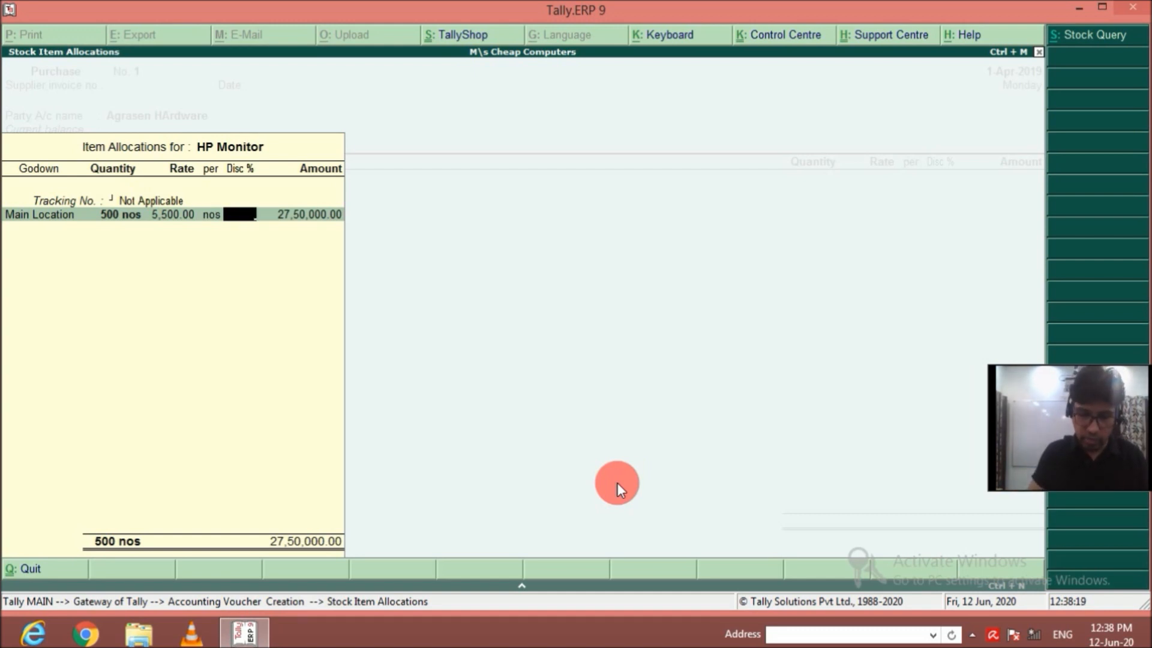
{"action": "type", "text": "1"}
{"action": "key", "text": "Return"}
{"action": "key", "text": "Return"}
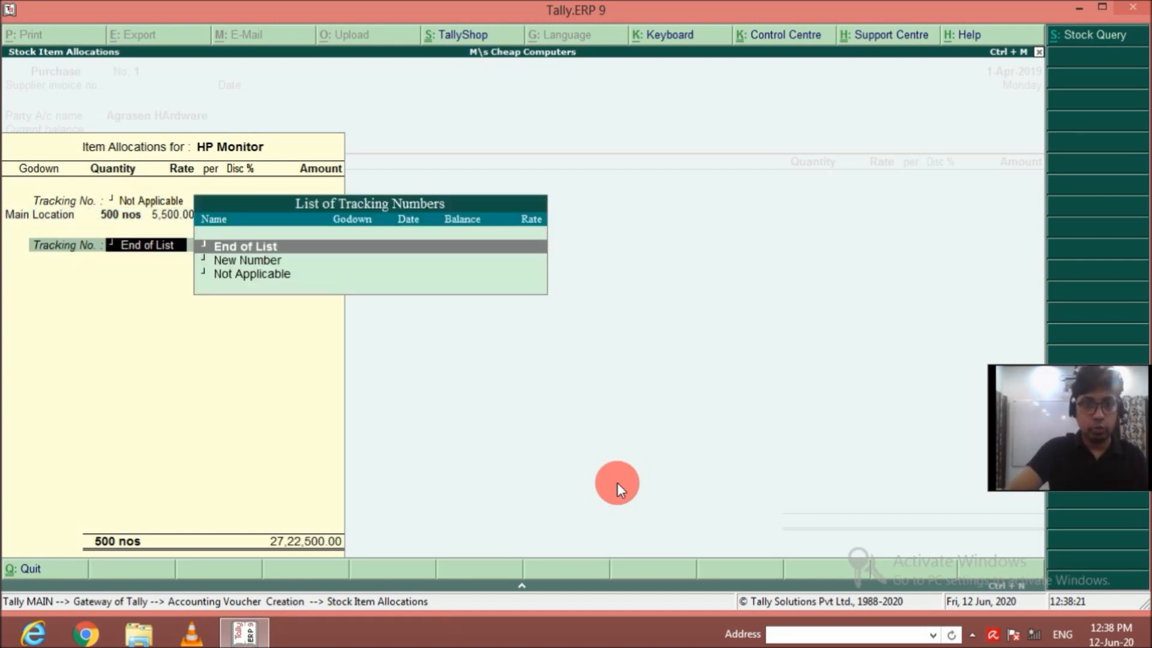
{"action": "key", "text": "Return"}
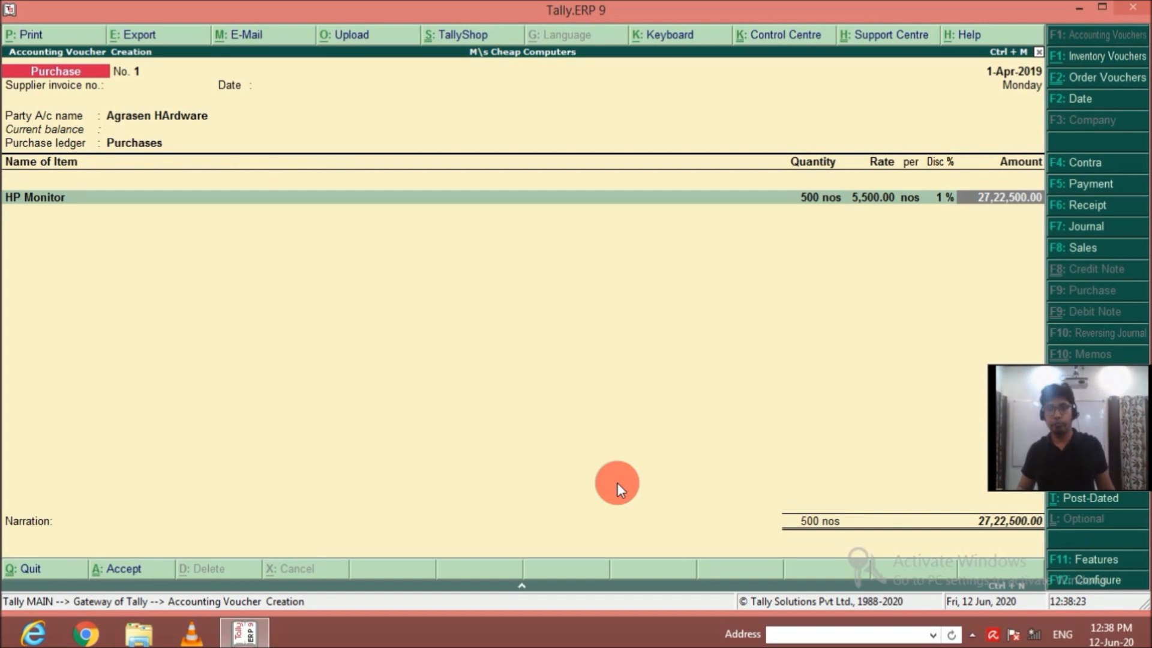
{"action": "key", "text": "Return"}
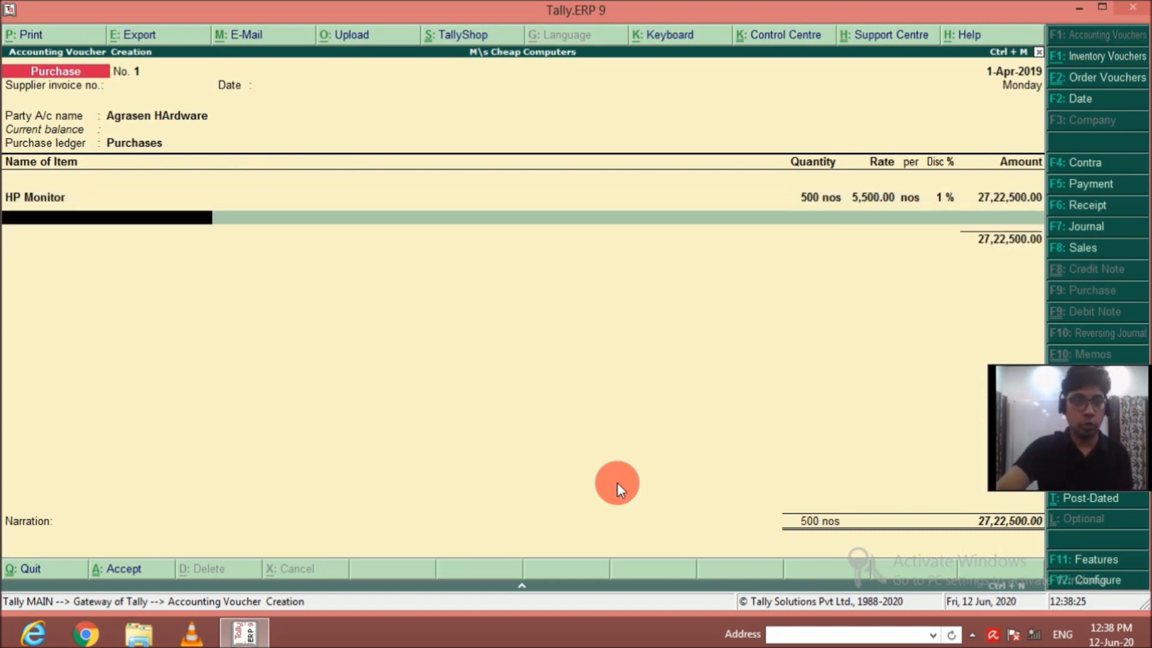
Add Acer Monitor as the second purchase item, with tracking number Not Applicable and godown Main Location.
{"action": "type", "text": "Monitor"}
{"action": "key", "text": "Down"}
{"action": "key", "text": "Return"}
{"action": "key", "text": "Return"}
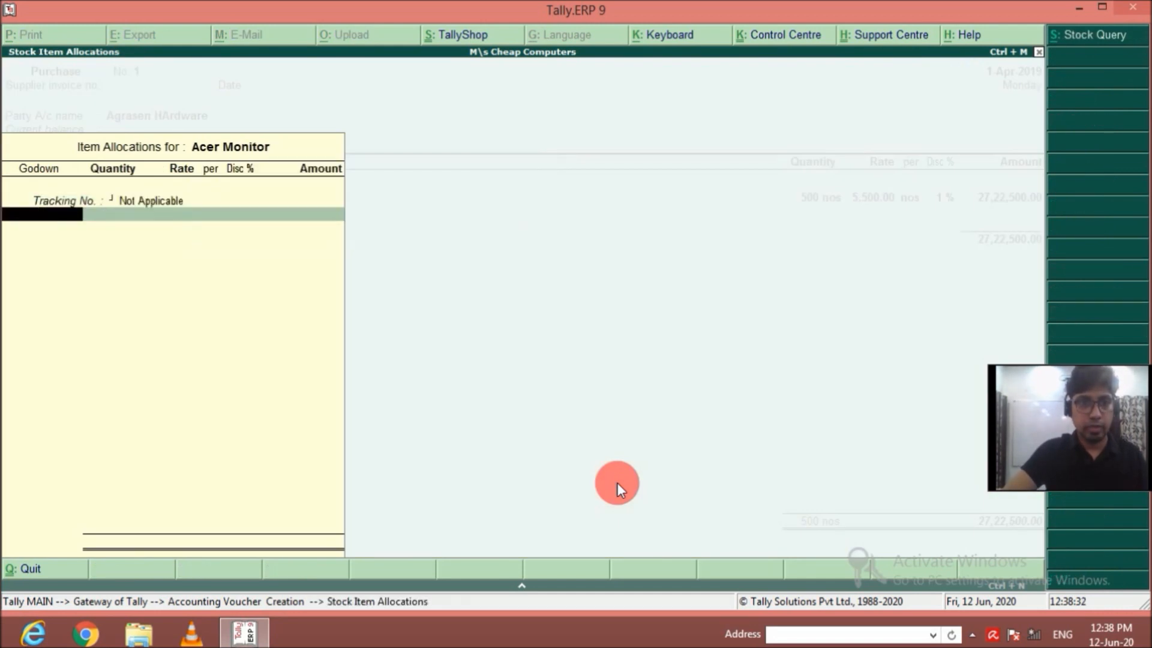
Allocate 500 nos of Acer Monitor at a rate of 5,500 with 1% discount and complete the item line.
{"action": "key", "text": "Return"}
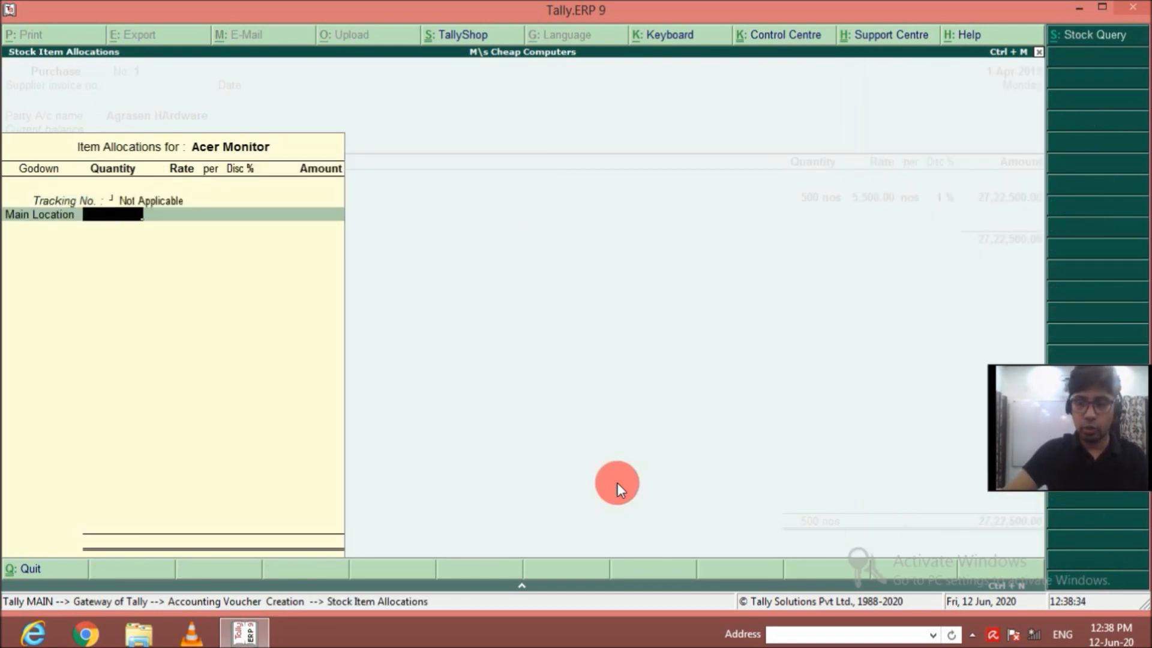
{"action": "type", "text": "500"}
{"action": "key", "text": "Return"}
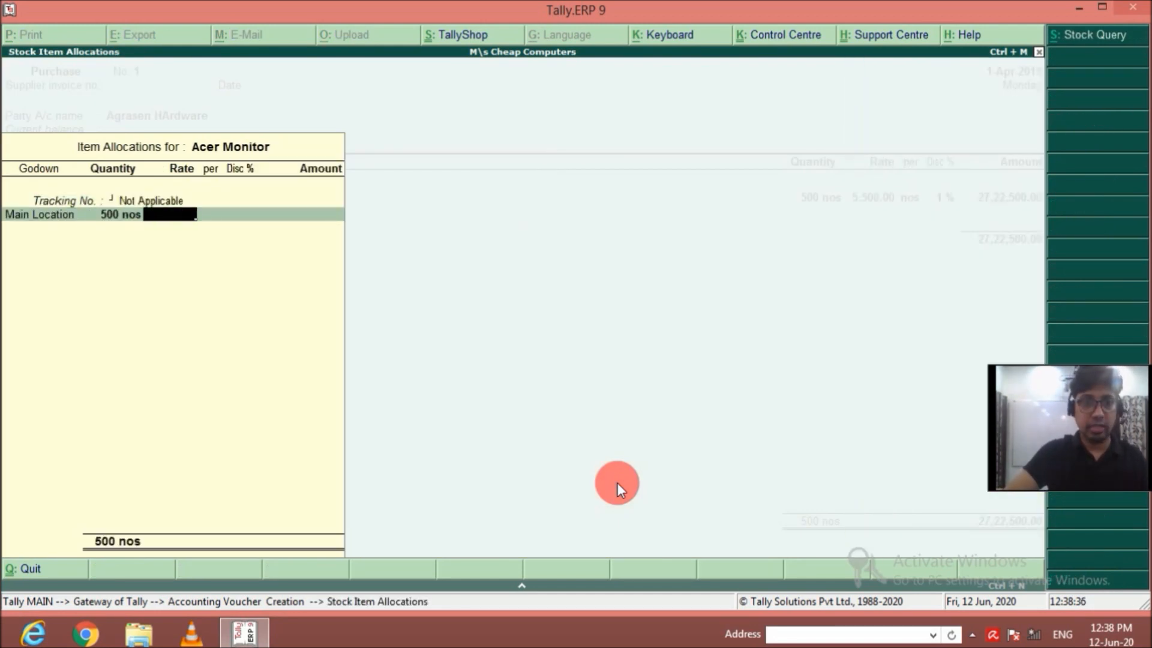
{"action": "type", "text": "5500"}
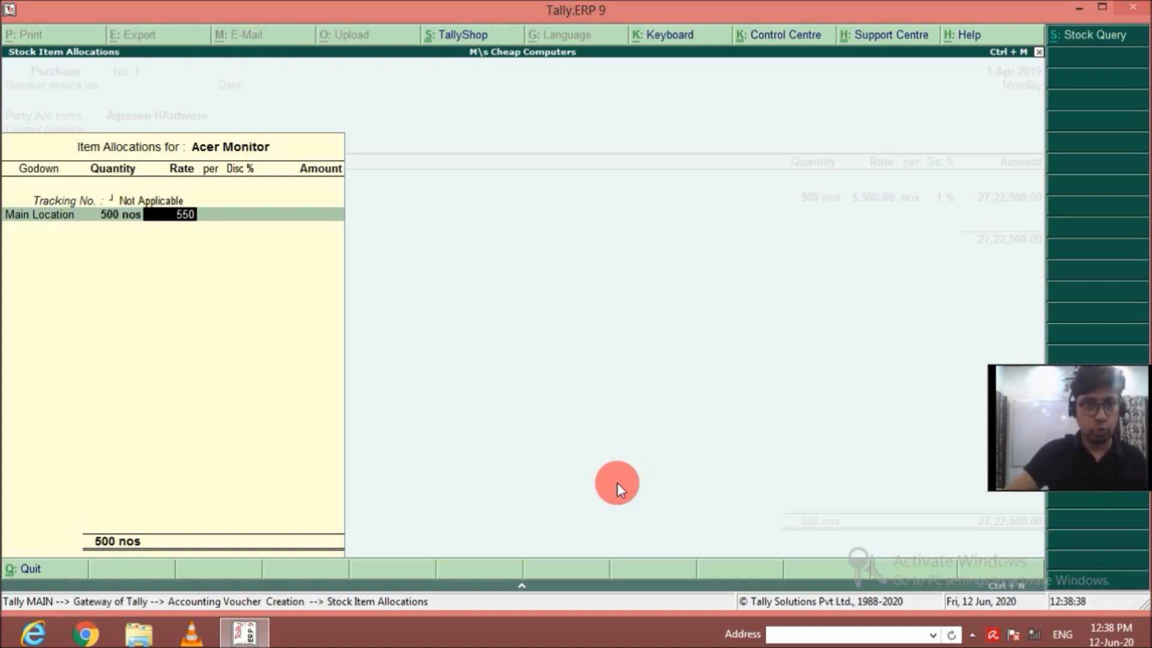
{"action": "key", "text": "Return"}
{"action": "key", "text": "Return"}
{"action": "type", "text": "1"}
{"action": "key", "text": "Return"}
{"action": "key", "text": "Return"}
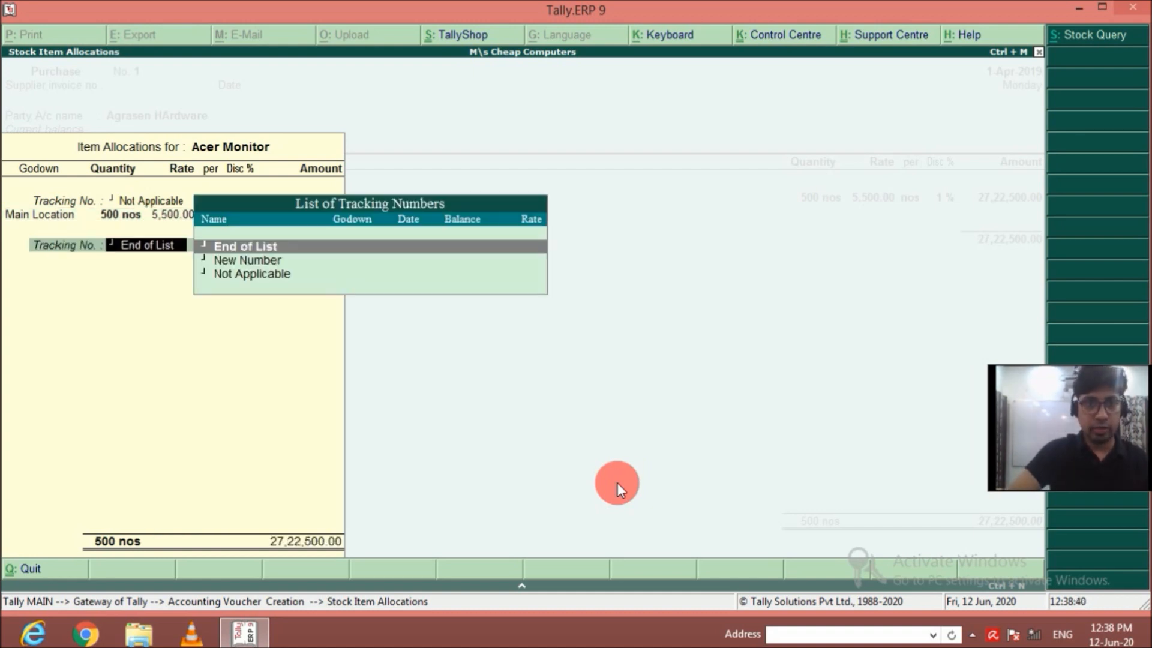
{"action": "key", "text": "Return"}
{"action": "key", "text": "Return"}
Add Dell Monitor as the third purchase item, with tracking number Not Applicable and godown Main Location.
{"action": "type", "text": "mon"}
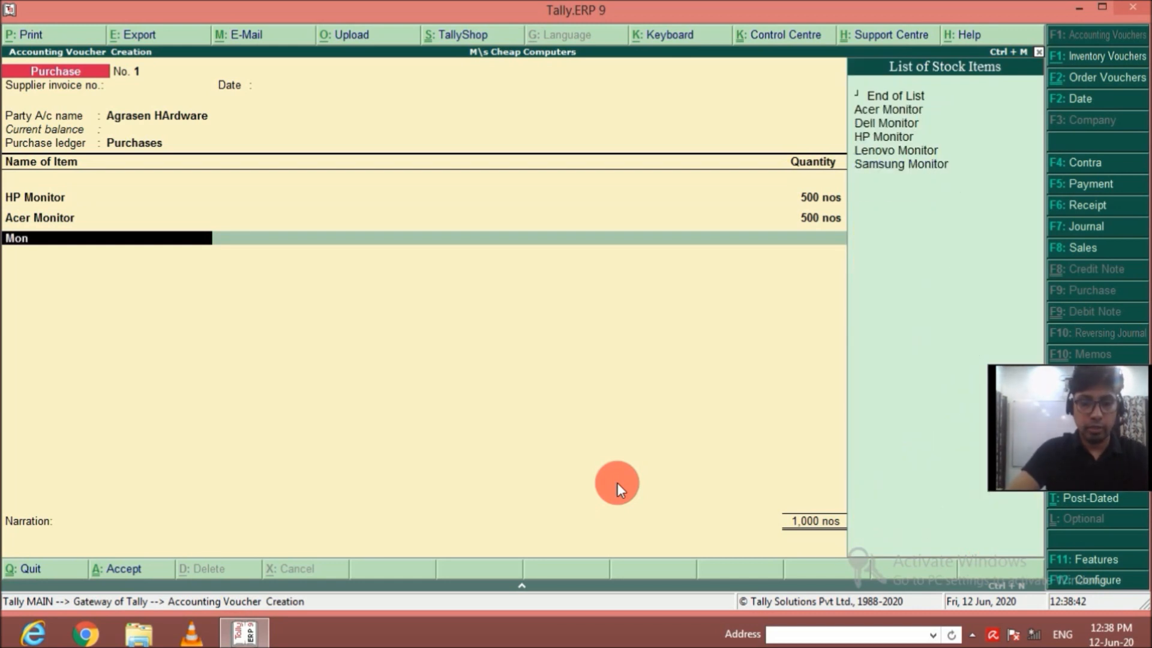
{"action": "key", "text": "Return"}
{"action": "key", "text": "Return"}
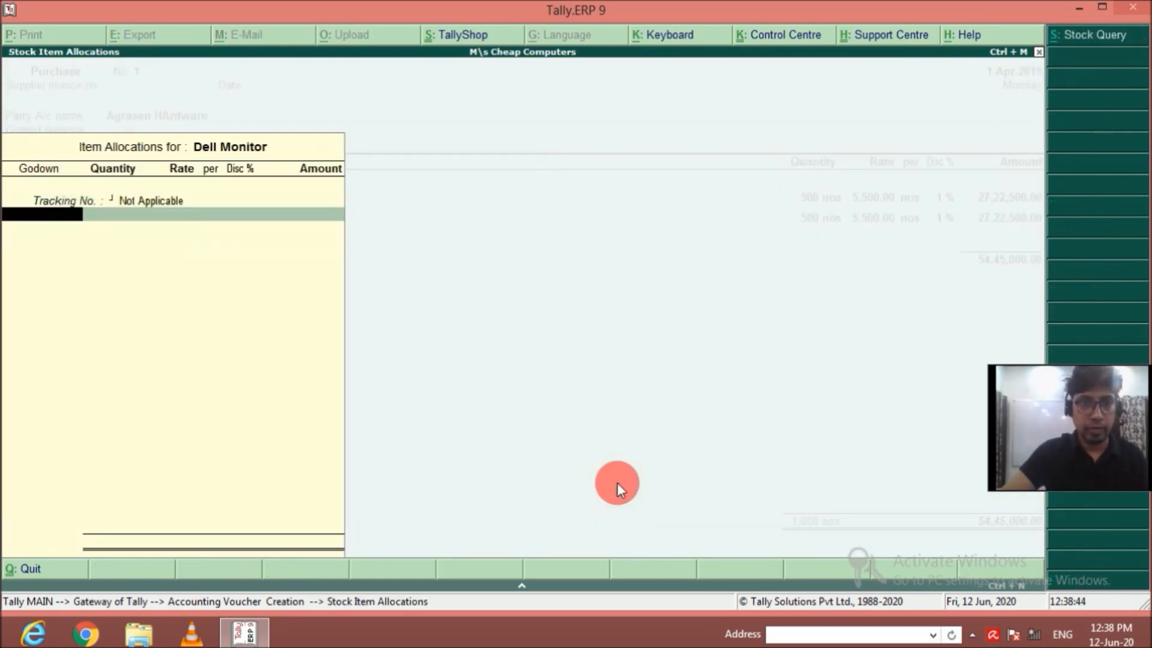
Allocate 500 nos of Dell Monitor at a rate of 5,500 with 1% discount and complete the item line.
{"action": "key", "text": "Return"}
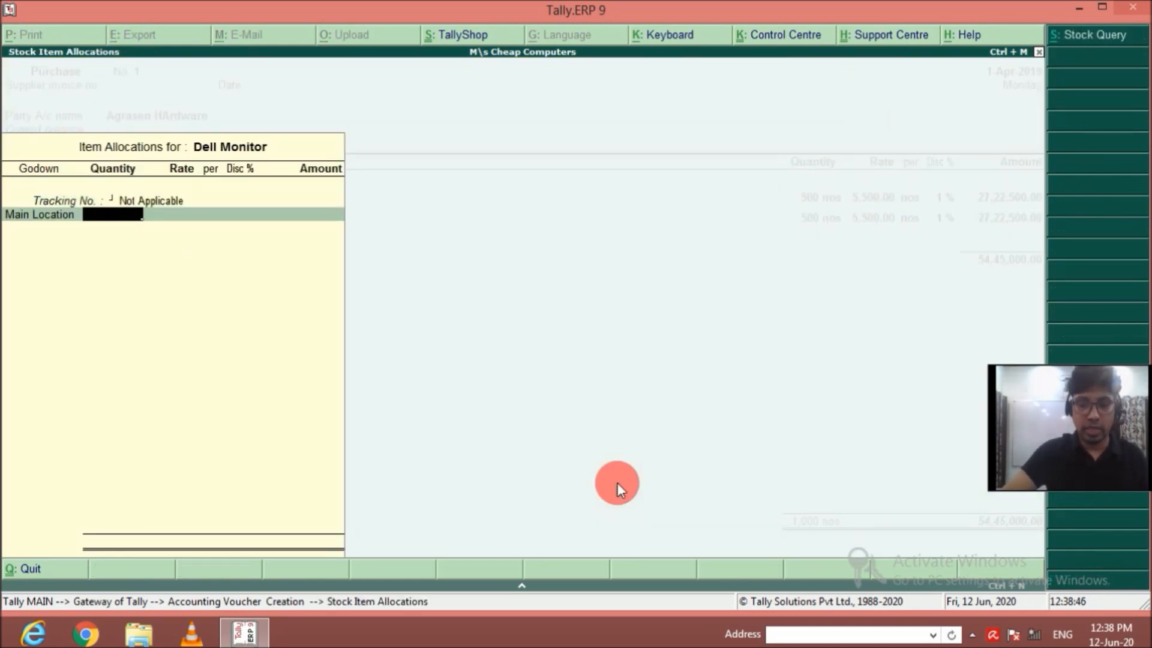
{"action": "type", "text": "500"}
{"action": "key", "text": "Return"}
{"action": "type", "text": "5500"}
{"action": "key", "text": "Return"}
{"action": "key", "text": "Return"}
{"action": "type", "text": "1"}
{"action": "key", "text": "Return"}
{"action": "key", "text": "Return"}
{"action": "key", "text": "Return"}
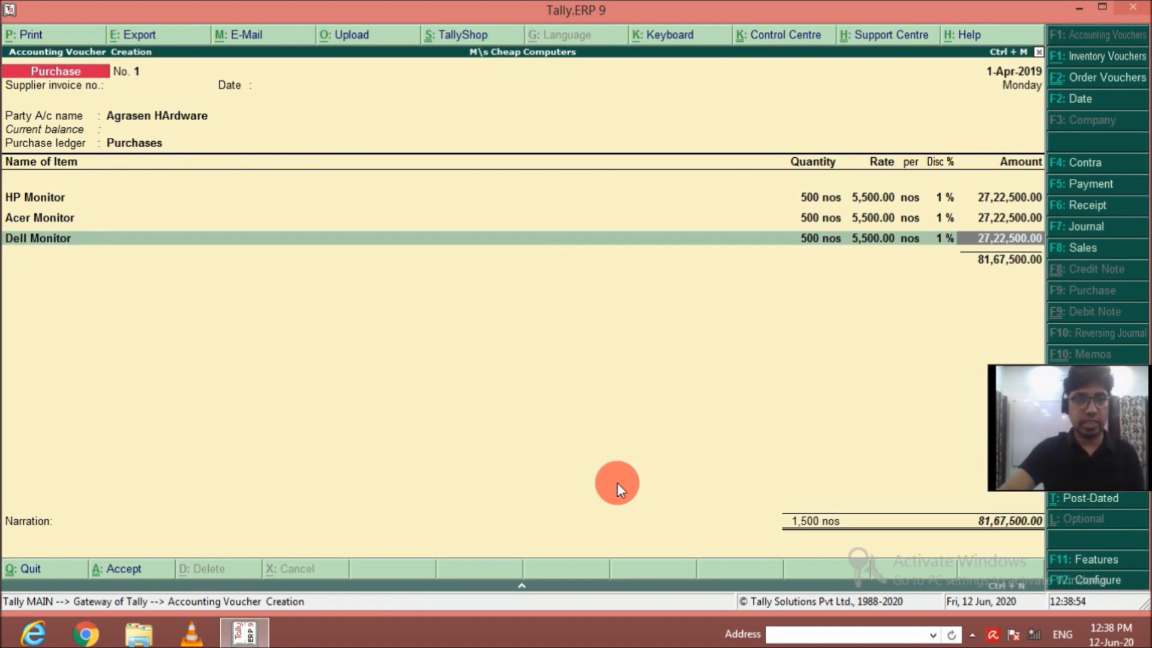
{"action": "key", "text": "Return"}
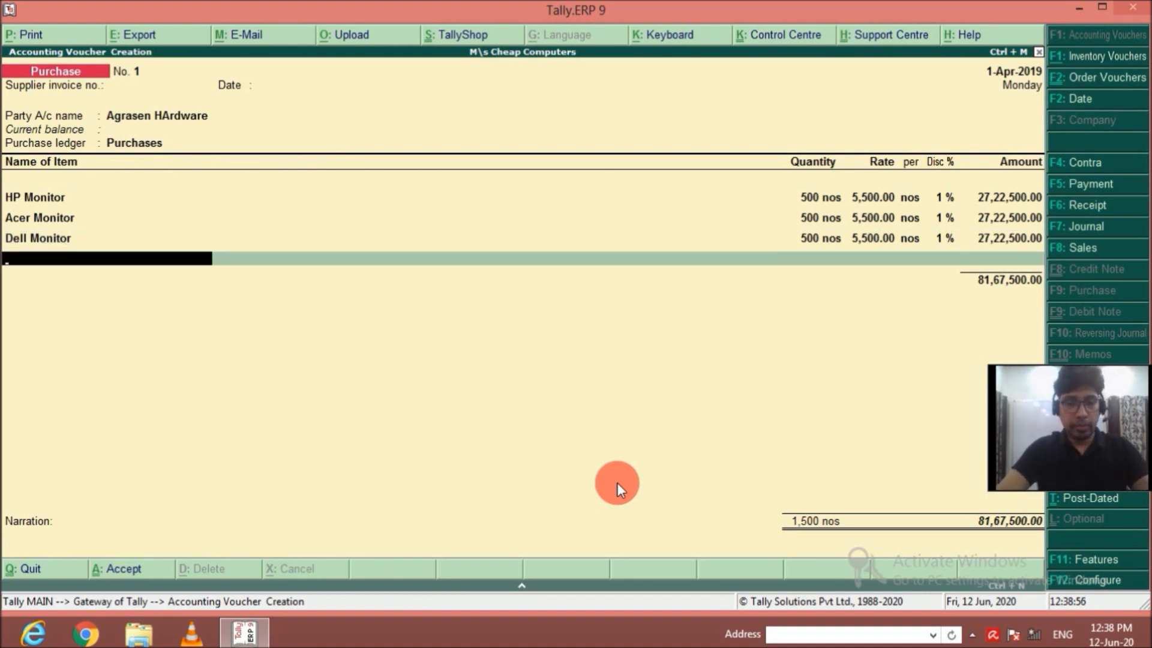
Add Samsung Monitor as the fourth purchase item, with tracking number Not Applicable and godown Main Location.
{"action": "type", "text": "Samsun"}
{"action": "key", "text": "Down"}
{"action": "key", "text": "Down"}
{"action": "key", "text": "Down"}
{"action": "key", "text": "Down"}
{"action": "key", "text": "Down"}
{"action": "key", "text": "Return"}
Allocate 500 nos of Samsung Monitor at a rate of 5,500 with 1% discount and complete the item line.
{"action": "key", "text": "Return"}
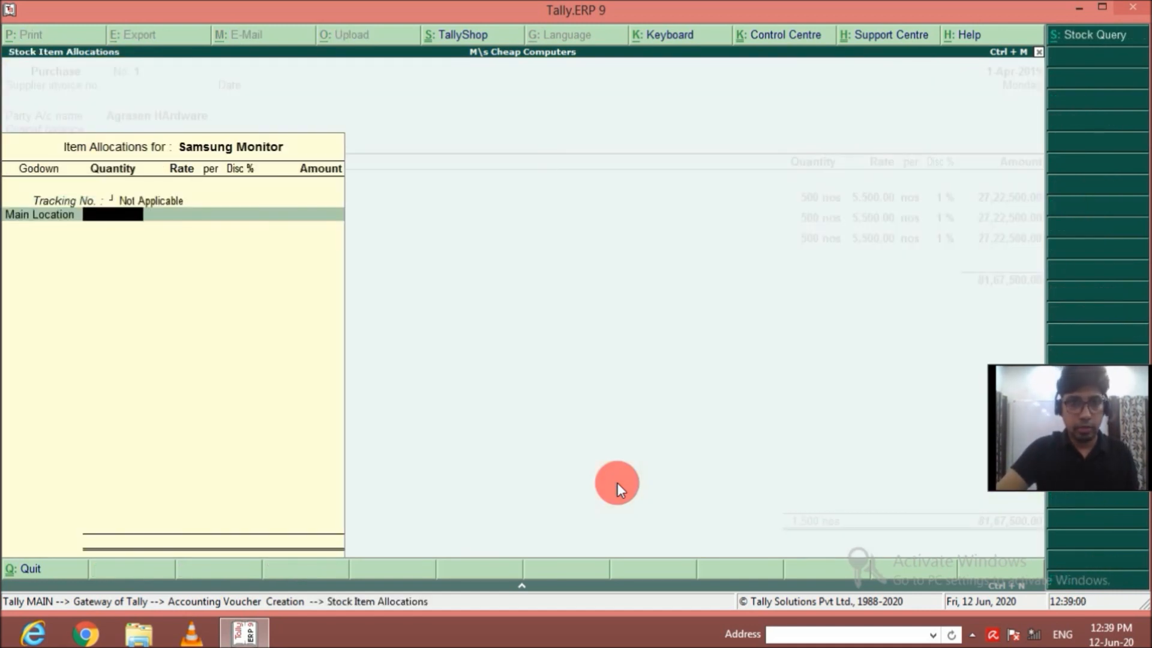
{"action": "type", "text": "500"}
{"action": "key", "text": "Return"}
{"action": "type", "text": "5,50"}
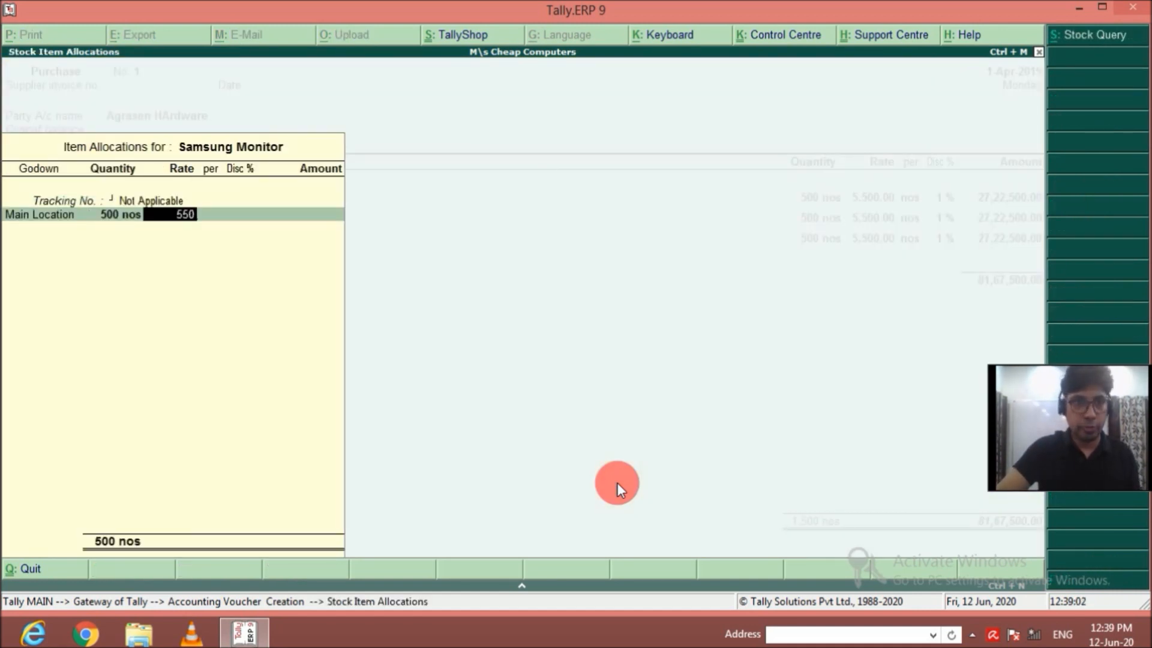
{"action": "type", "text": "0"}
{"action": "key", "text": "Return"}
{"action": "key", "text": "Return"}
{"action": "type", "text": "1"}
{"action": "key", "text": "Return"}
{"action": "key", "text": "Return"}
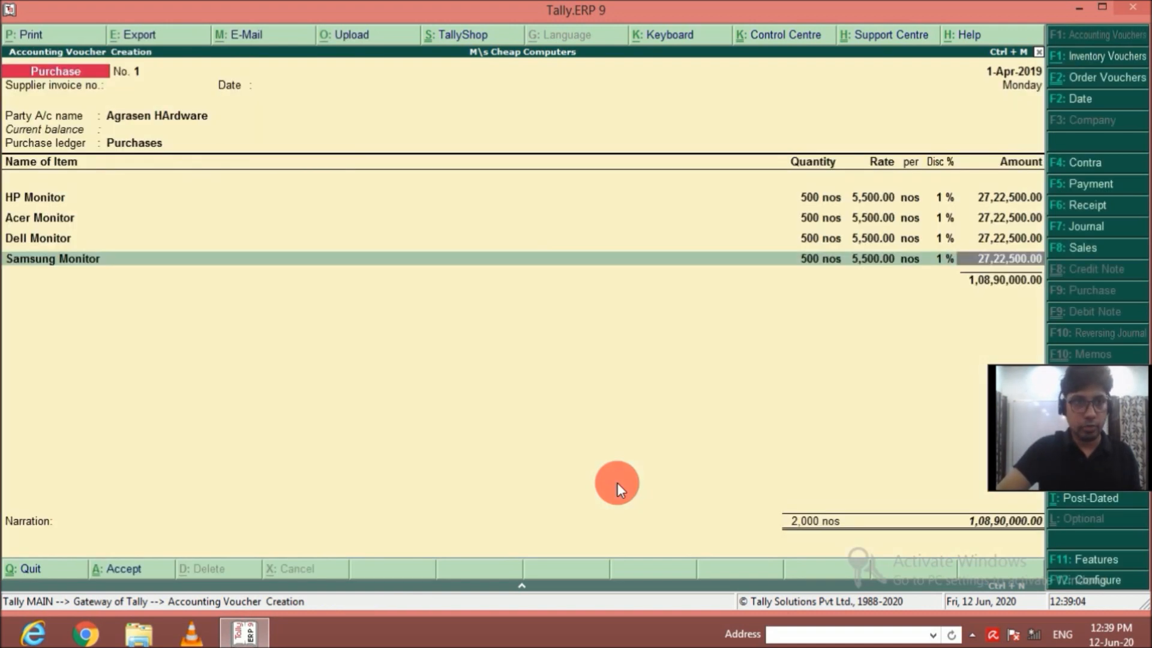
{"action": "key", "text": "Return"}
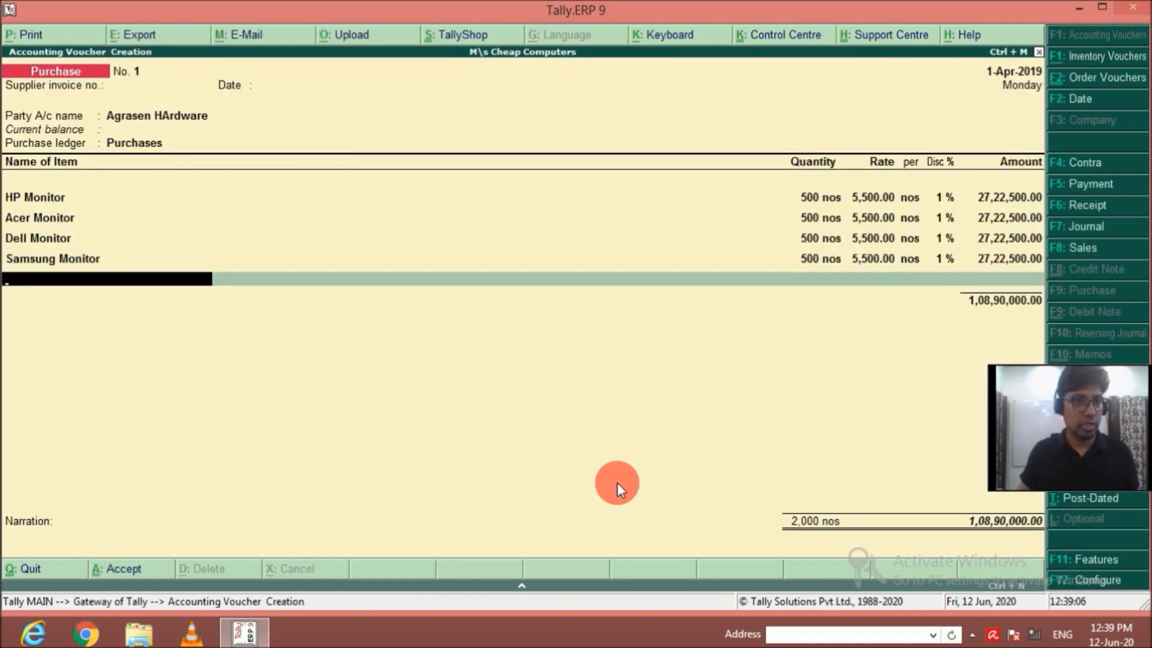
Add Lenovo Monitor as the fifth purchase item, with tracking number Not Applicable and godown Main Location.
{"action": "type", "text": "Leno"}
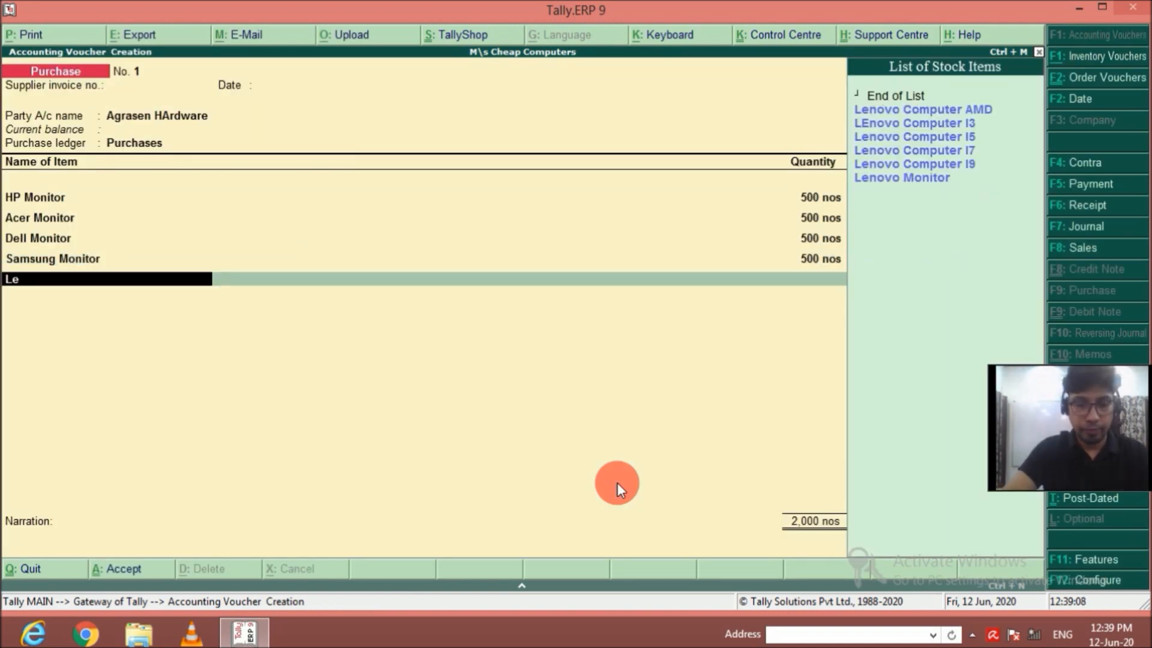
{"action": "key", "text": "Down"}
{"action": "key", "text": "Down"}
{"action": "key", "text": "Down"}
{"action": "key", "text": "Down"}
{"action": "key", "text": "Down"}
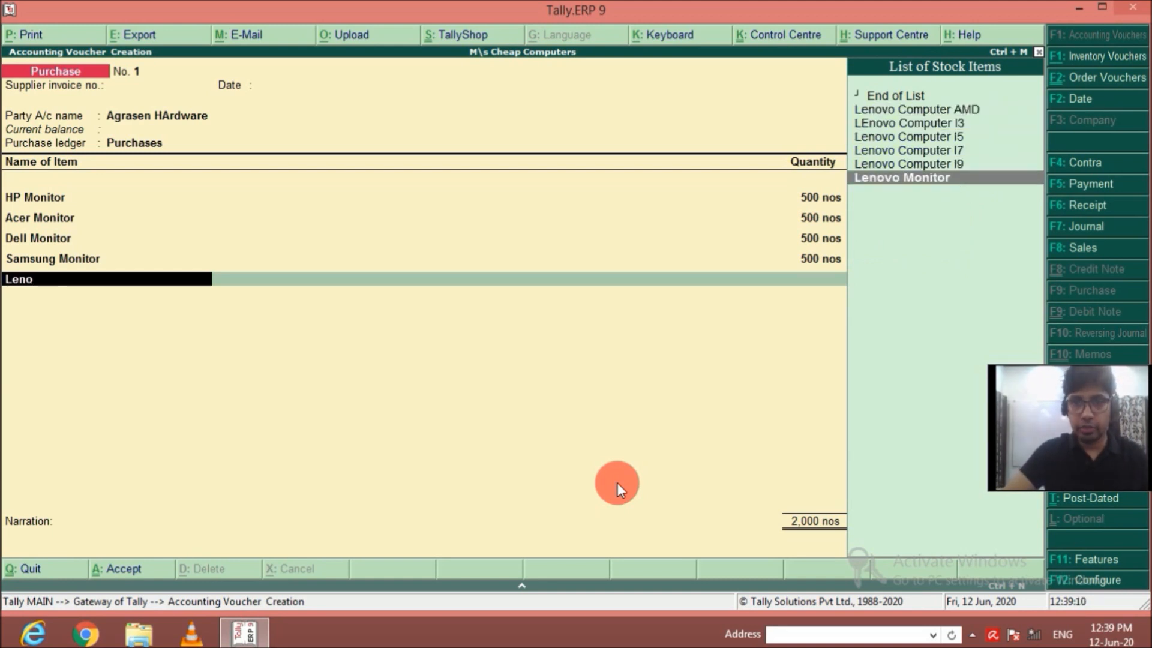
{"action": "key", "text": "Return"}
Allocate 500 nos of Lenovo Monitor at a rate of 5,500 with 1% discount and complete the item line.
{"action": "type", "text": "500 nos"}
{"action": "key", "text": "Return"}
{"action": "type", "text": "5500"}
{"action": "key", "text": "Return"}
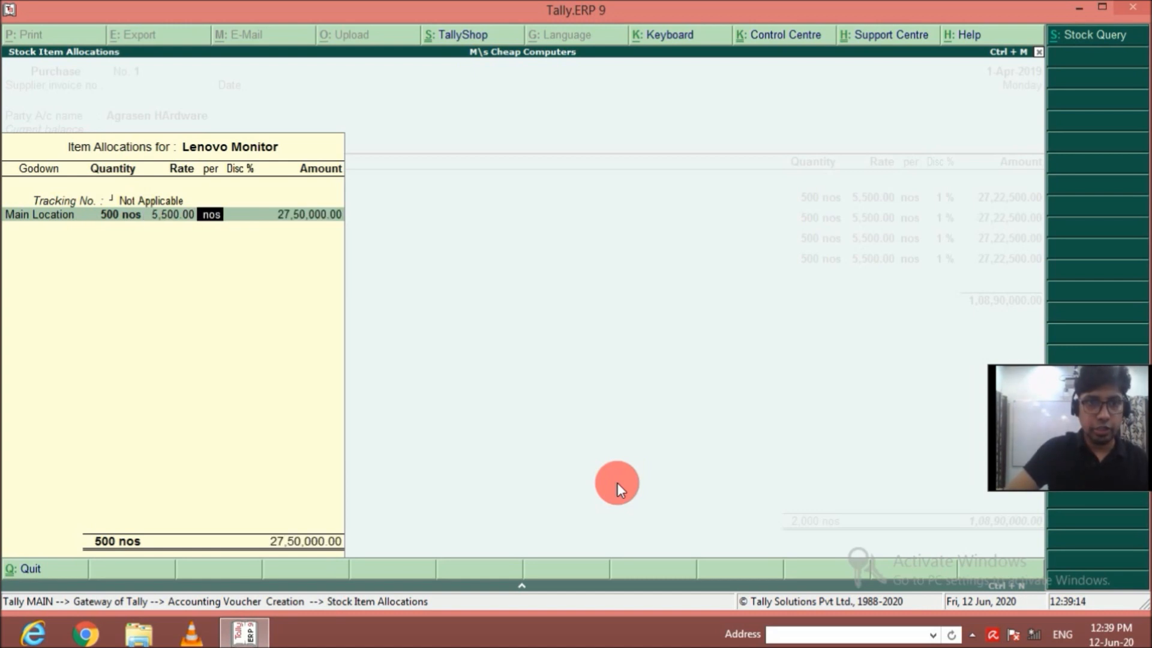
{"action": "key", "text": "Return"}
{"action": "type", "text": "1"}
{"action": "key", "text": "Return"}
{"action": "key", "text": "Return"}
{"action": "key", "text": "Return"}
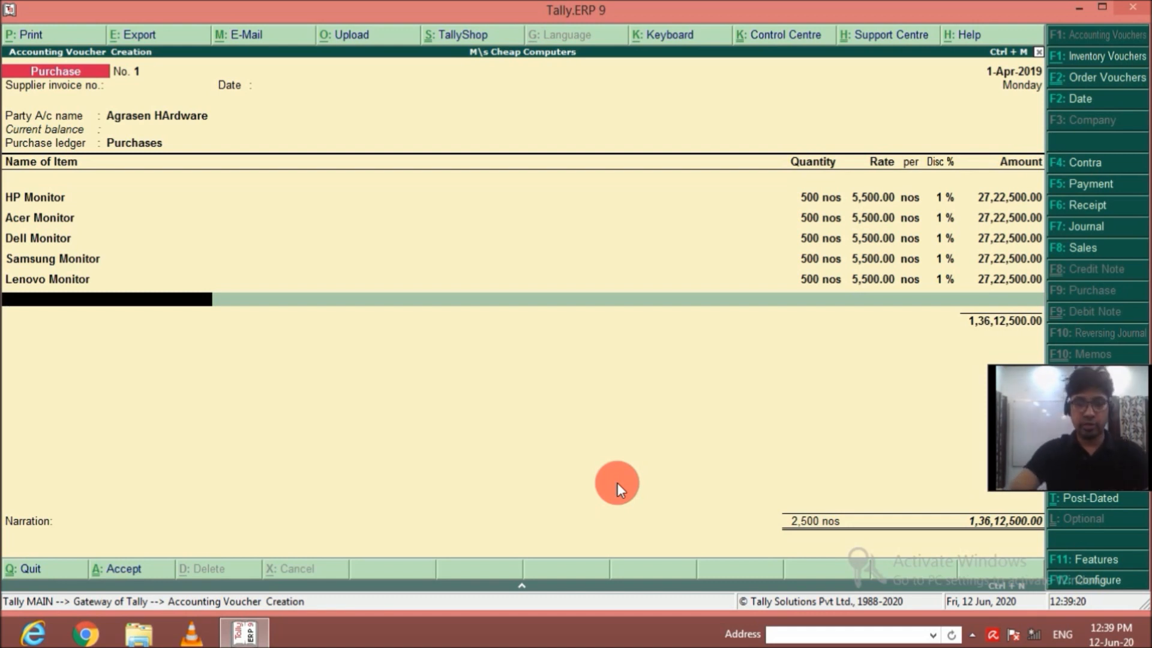
Add Processor AMD as the sixth purchase item, with tracking number Not Applicable and godown Main Location.
{"action": "type", "text": "pr"}
{"action": "key", "text": "Down"}
{"action": "key", "text": "Down"}
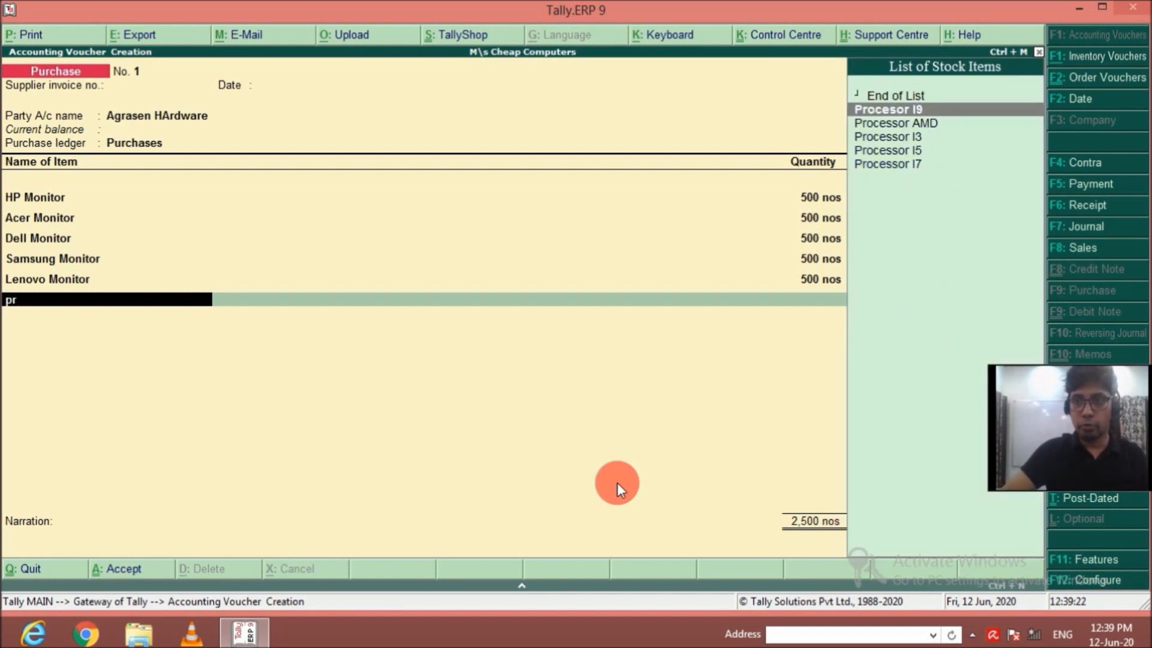
{"action": "key", "text": "Return"}
{"action": "key", "text": "Return"}
{"action": "key", "text": "Return"}
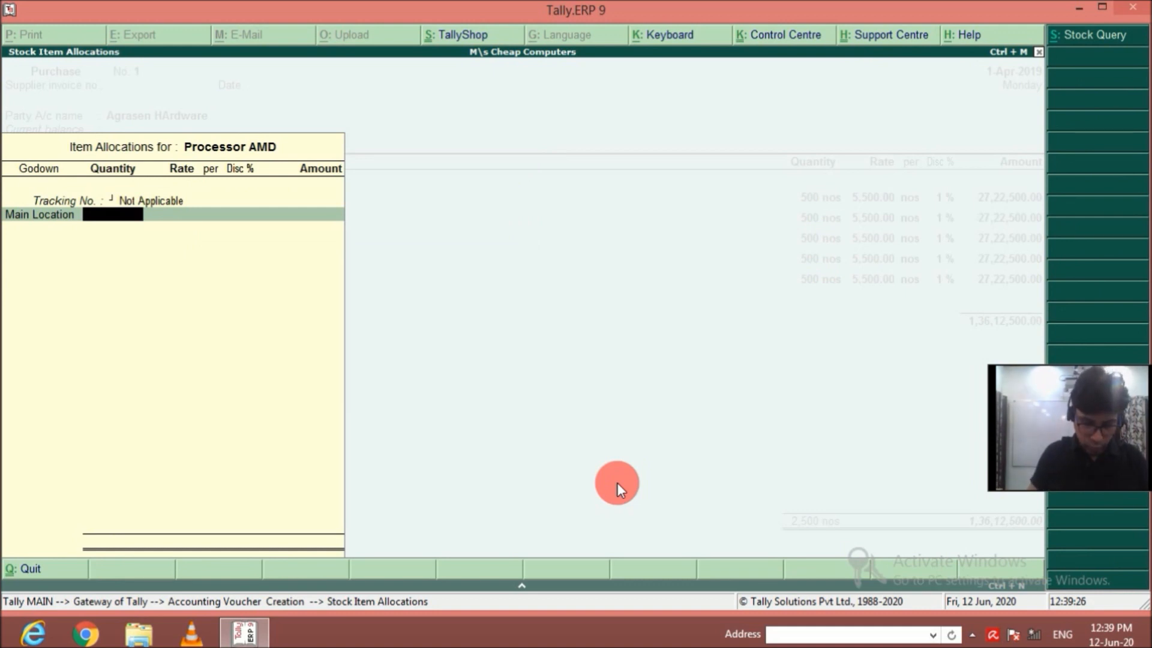
Set the Processor AMD allocation to 500 nos at a rate of 5,490.
{"action": "type", "text": "5490"}
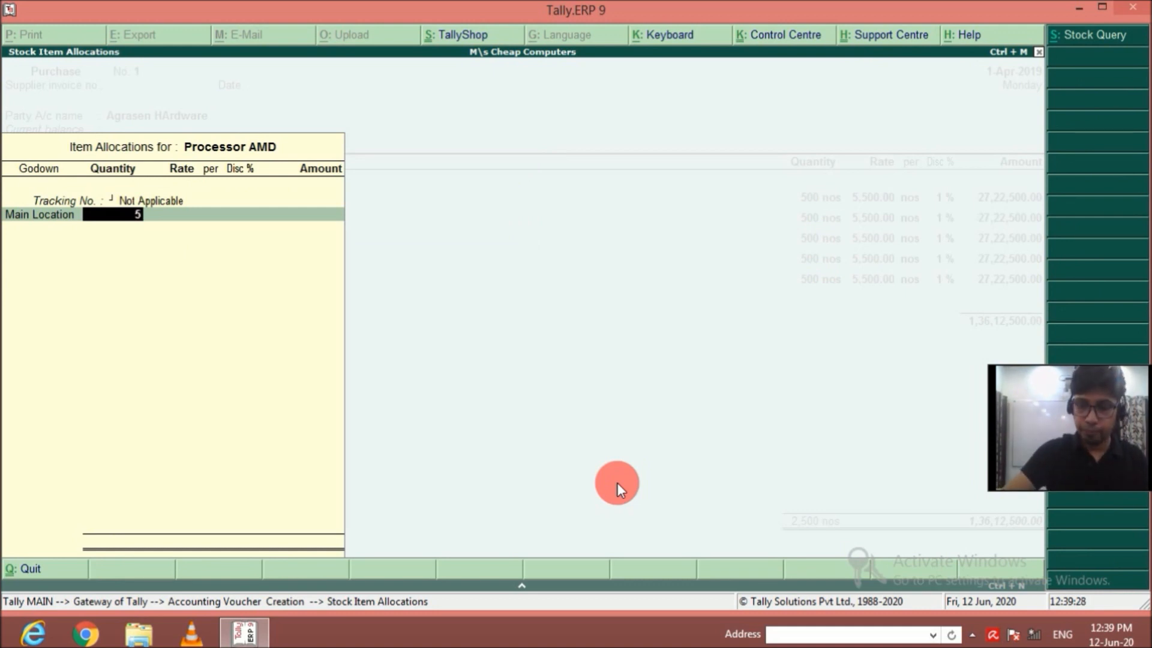
{"action": "key", "text": "BackSpace"}
{"action": "key", "text": "BackSpace"}
{"action": "key", "text": "BackSpace"}
{"action": "key", "text": "BackSpace"}
{"action": "type", "text": "500"}
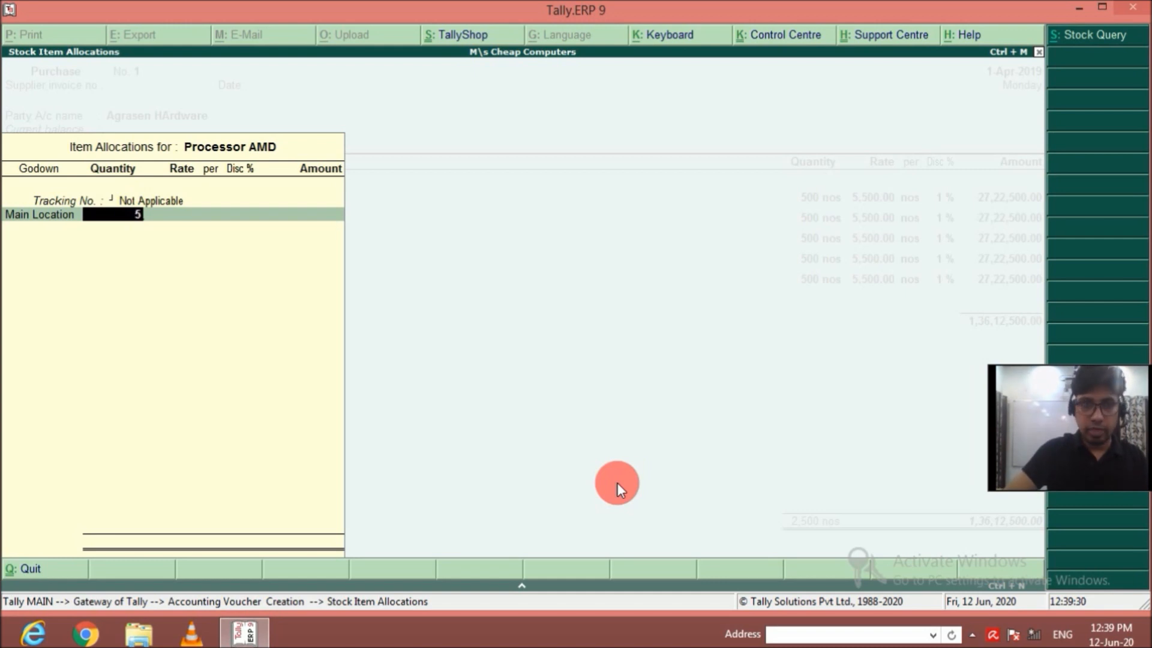
{"action": "key", "text": "Return"}
{"action": "type", "text": "5"}
{"action": "key", "text": "BackSpace"}
{"action": "type", "text": "5,490"}
{"action": "key", "text": "Return"}
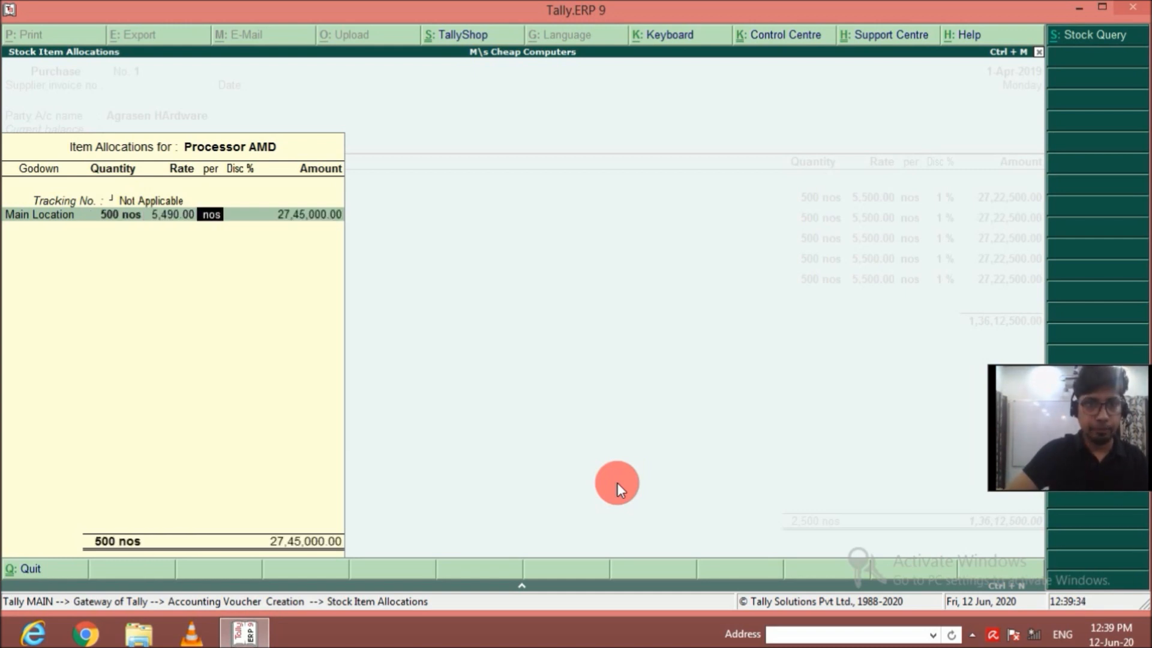
Apply a 1% discount to the Processor AMD allocation and complete the item line.
{"action": "key", "text": "Return"}
{"action": "type", "text": "1"}
{"action": "key", "text": "Return"}
{"action": "key", "text": "Return"}
{"action": "key", "text": "Return"}
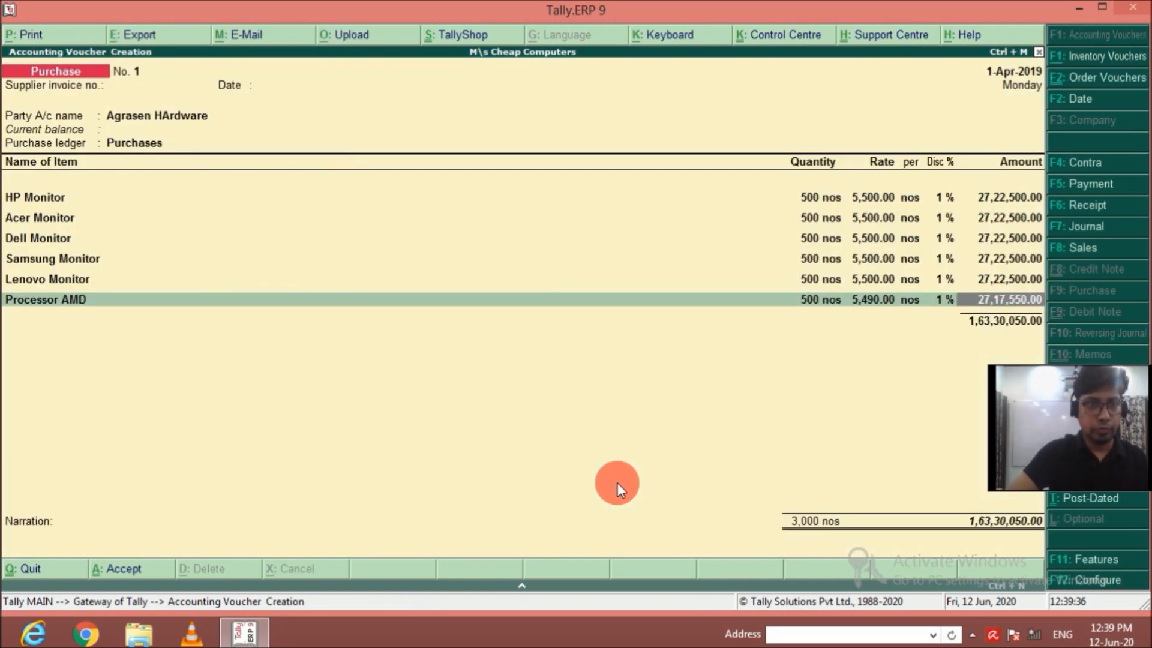
{"action": "key", "text": "Return"}
Add Processor I7 as the seventh purchase item, with tracking number Not Applicable and godown Main Location.
{"action": "type", "text": "Pro"}
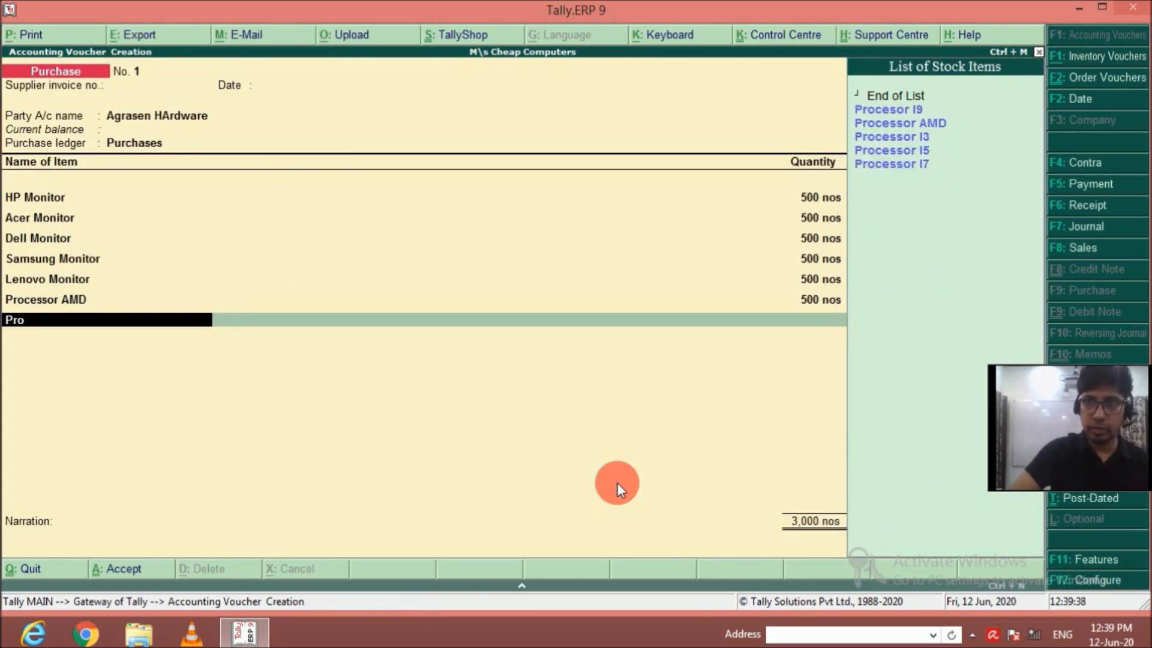
{"action": "key", "text": "Down"}
{"action": "key", "text": "Down"}
{"action": "key", "text": "Down"}
{"action": "key", "text": "Down"}
{"action": "key", "text": "Down"}
{"action": "key", "text": "Return"}
{"action": "key", "text": "Return"}
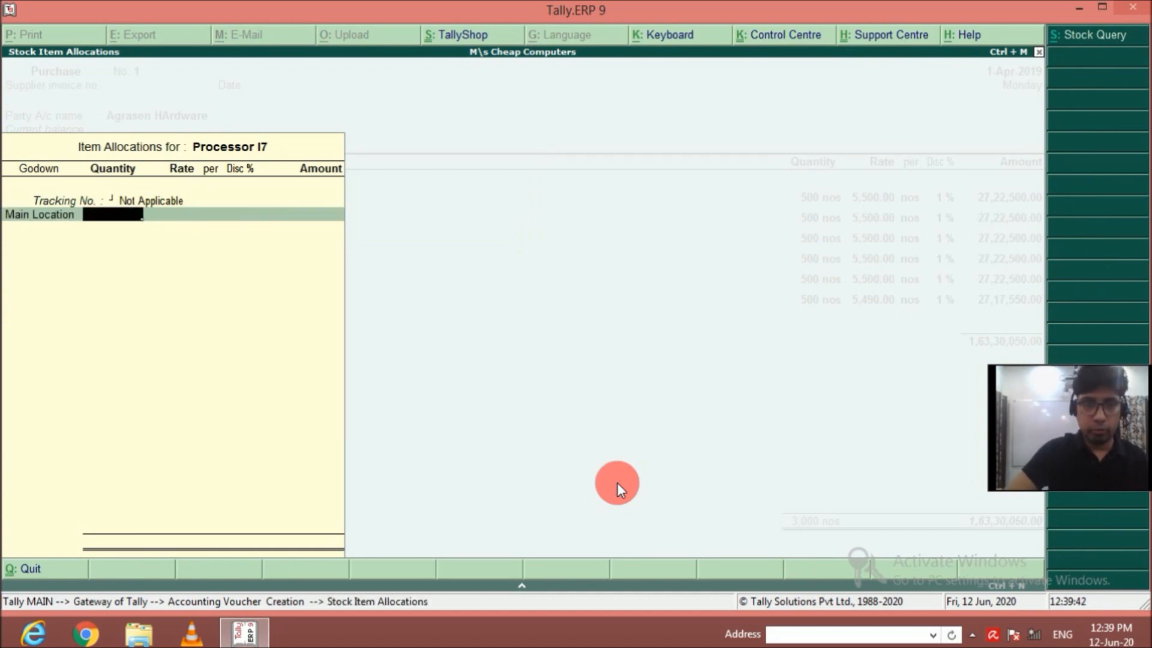
Allocate 500 nos of Processor I7 at a rate of 23,990 with 1% discount and complete the item line.
{"action": "type", "text": "500"}
{"action": "key", "text": "Return"}
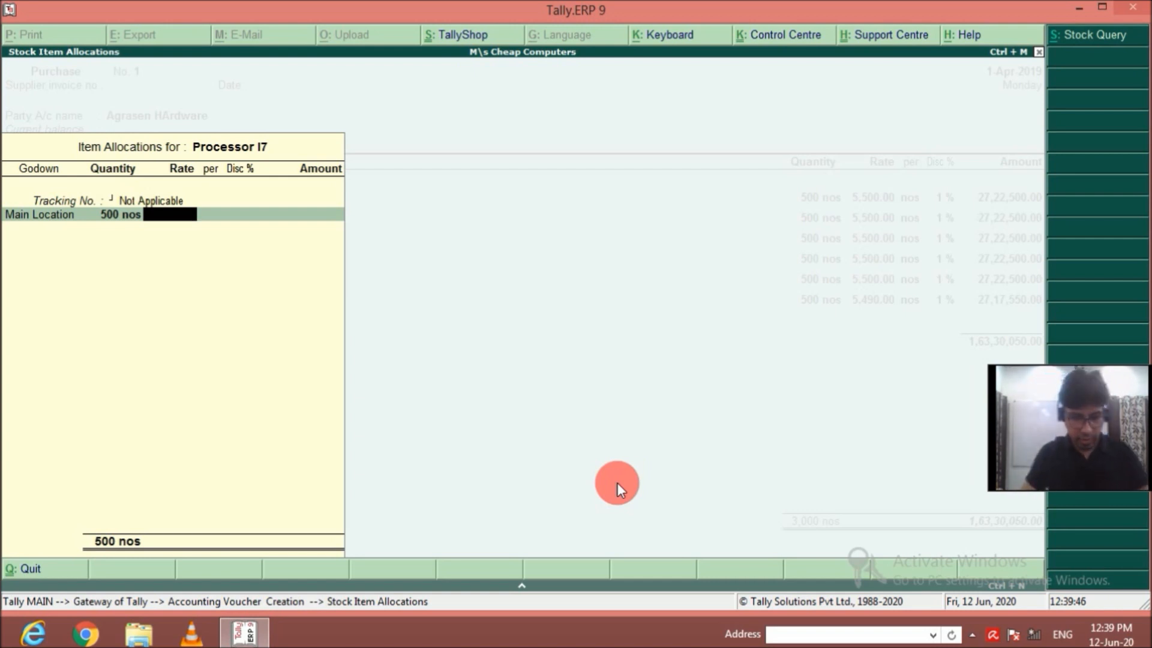
{"action": "type", "text": "23990"}
{"action": "key", "text": "Return"}
{"action": "key", "text": "Return"}
{"action": "type", "text": "1"}
{"action": "key", "text": "Return"}
{"action": "key", "text": "Return"}
{"action": "key", "text": "Return"}
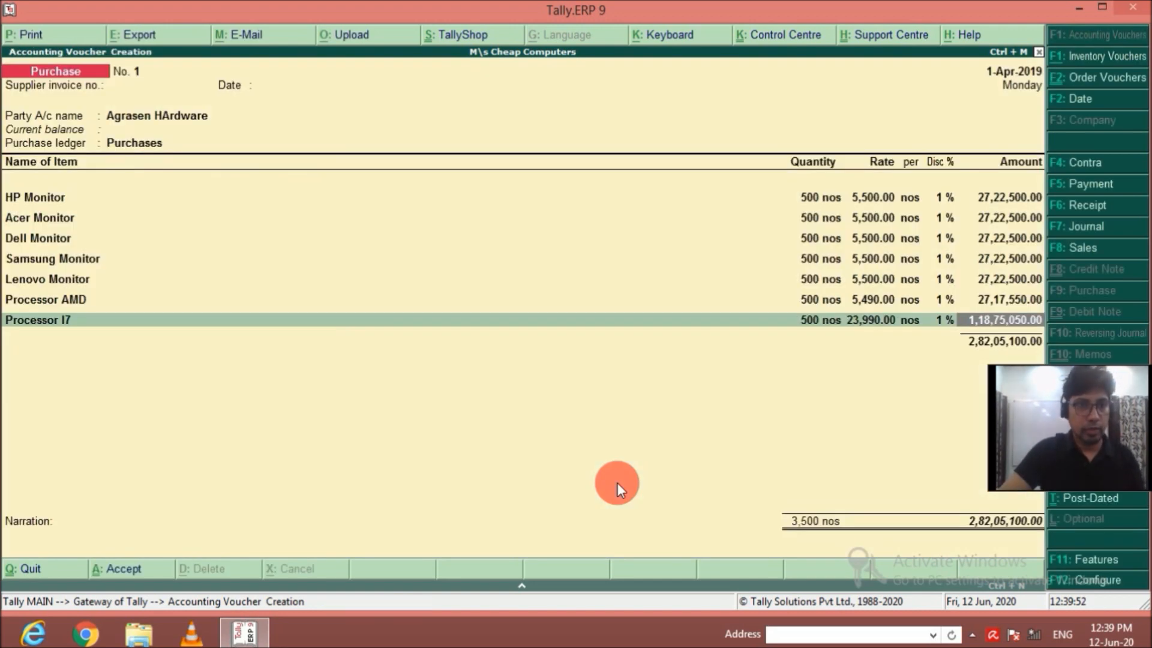
Add Procesor I9 as the eighth purchase item, with tracking number Not Applicable and godown Main Location.
{"action": "type", "text": "Pro"}
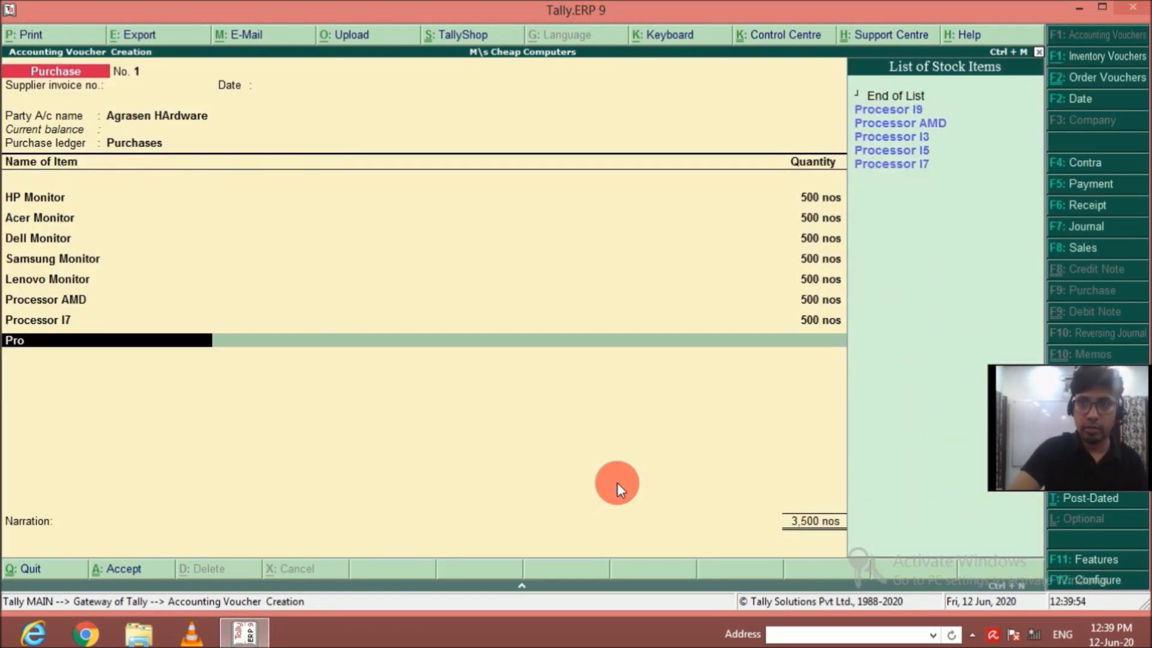
{"action": "key", "text": "Return"}
{"action": "key", "text": "Return"}
{"action": "key", "text": "Return"}
Allocate 500 nos of Procesor I9 at a rate of 30,990 with 1% discount and complete the item line.
{"action": "type", "text": "500"}
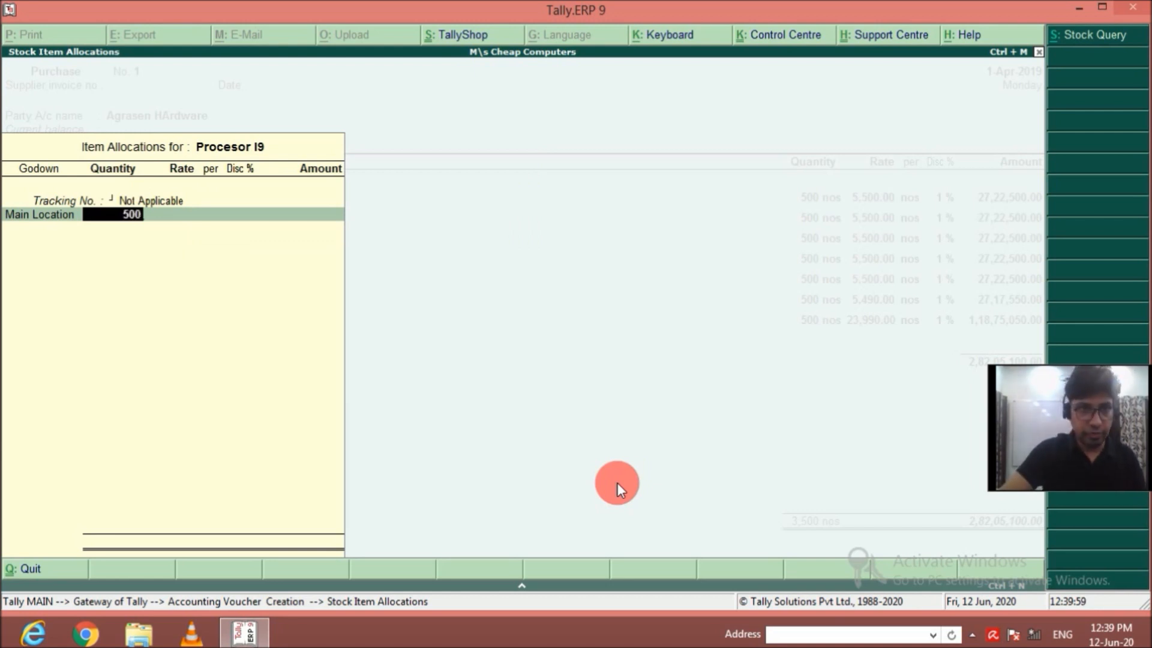
{"action": "key", "text": "Return"}
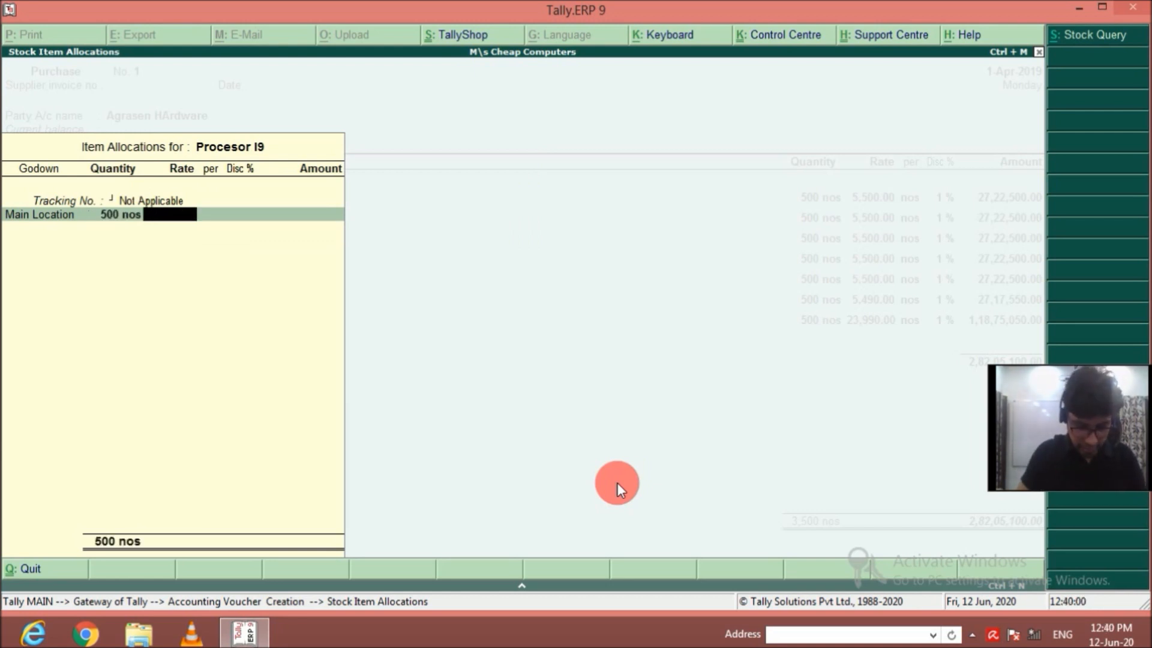
{"action": "type", "text": "30990"}
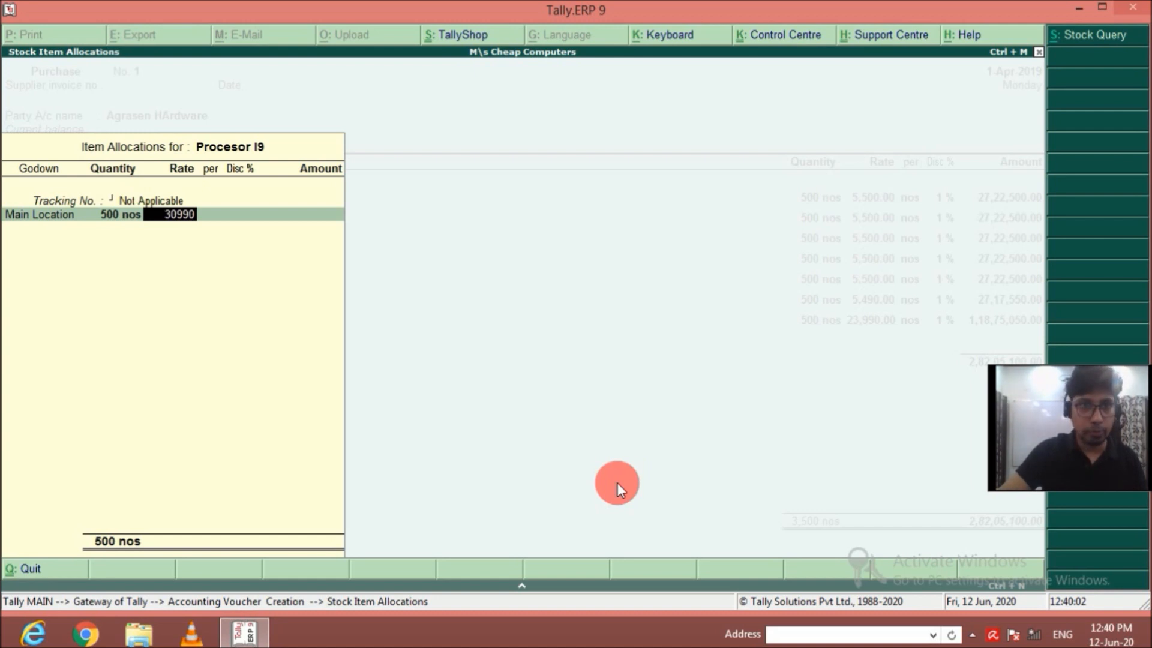
{"action": "key", "text": "Return"}
{"action": "key", "text": "Return"}
{"action": "type", "text": "1"}
{"action": "key", "text": "Return"}
{"action": "key", "text": "Return"}
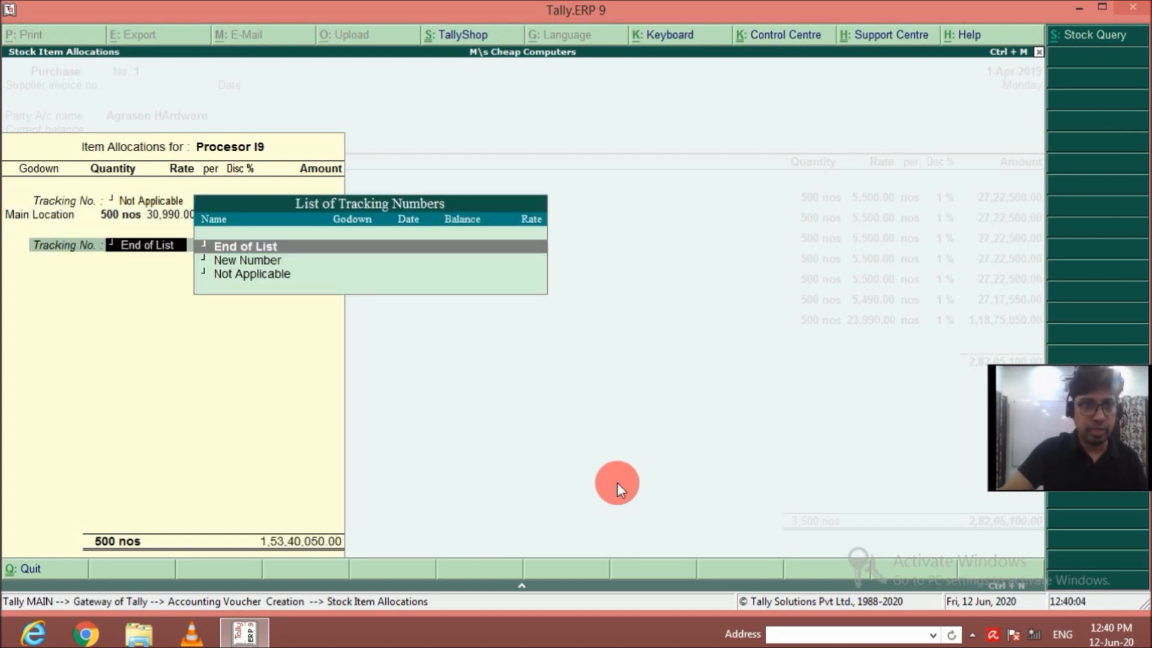
{"action": "key", "text": "Return"}
{"action": "key", "text": "Return"}
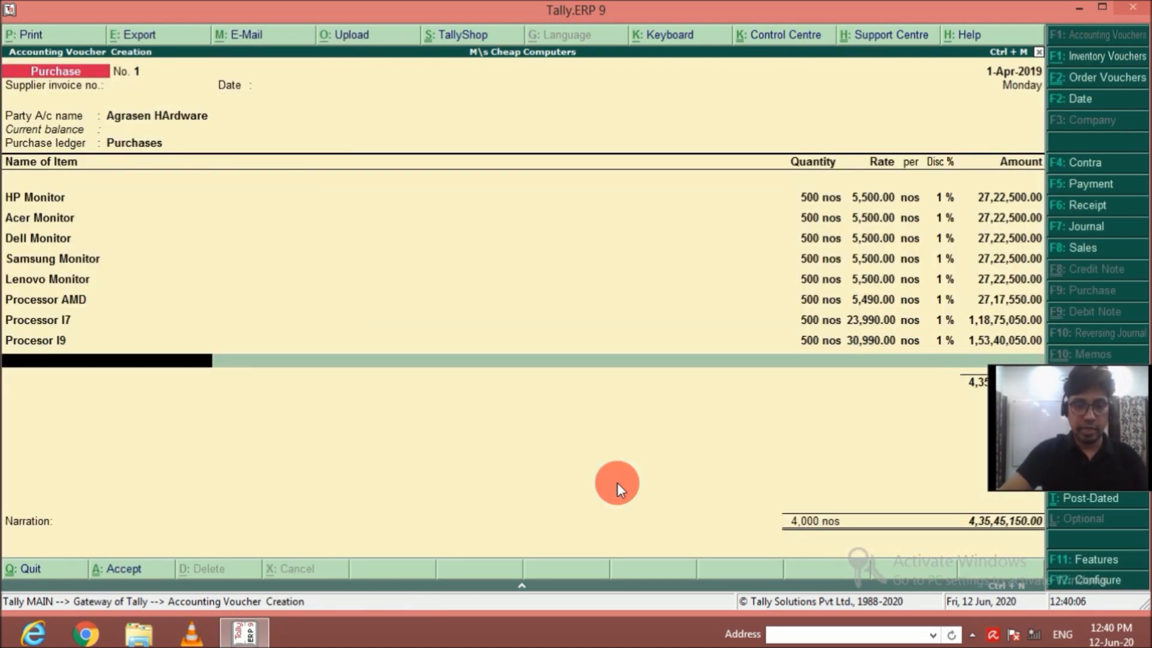
Add Processor I3 as the ninth purchase item, with tracking number Not Applicable and godown Main Location.
{"action": "type", "text": "Proce"}
{"action": "key", "text": "Down"}
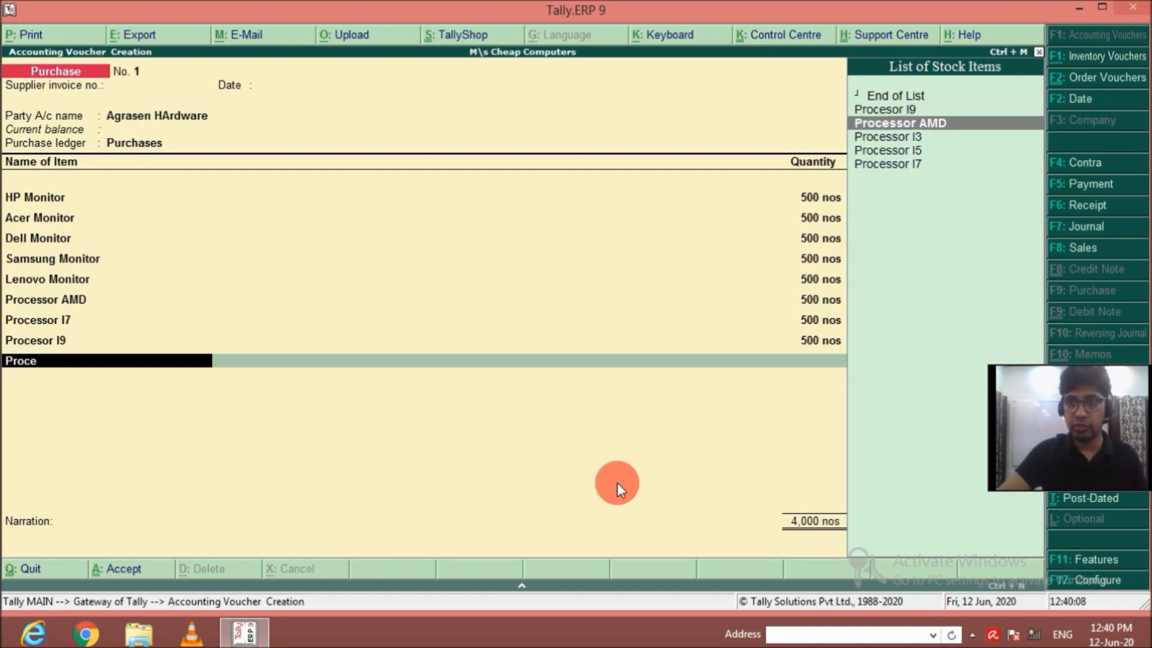
{"action": "key", "text": "Down"}
{"action": "key", "text": "Return"}
Allocate 500 nos of Processor I3 at a rate of 6,990 with 1% discount and complete the item line.
{"action": "key", "text": "Return"}
{"action": "key", "text": "Return"}
{"action": "type", "text": "500"}
{"action": "key", "text": "Return"}
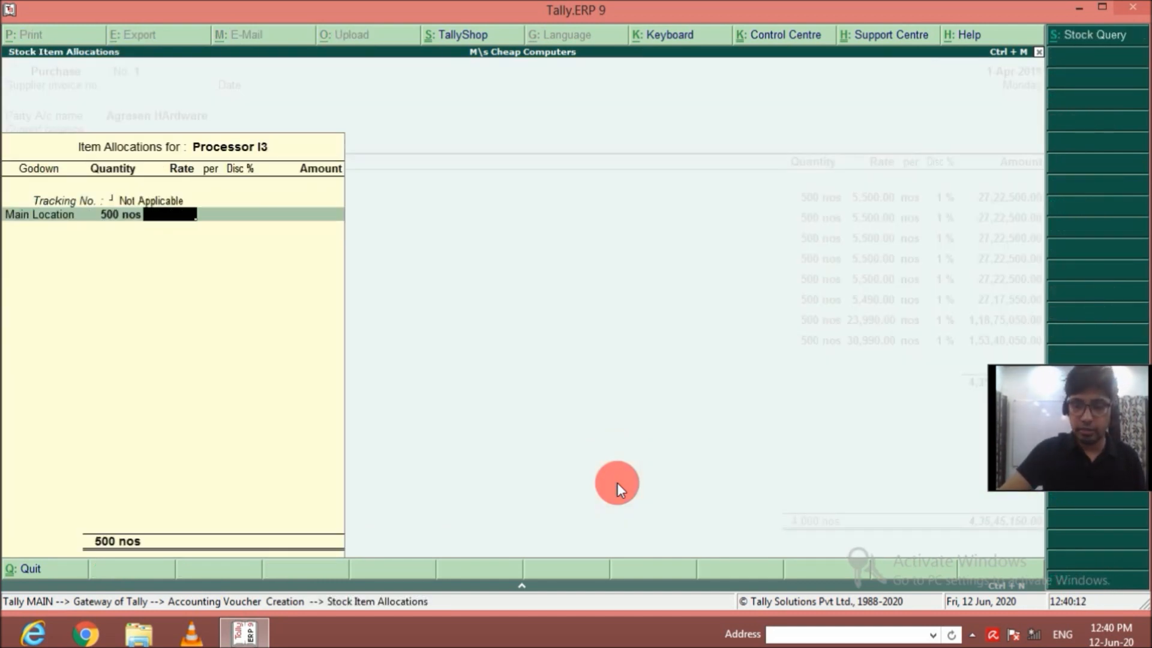
{"action": "type", "text": "6990"}
{"action": "key", "text": "Return"}
{"action": "key", "text": "Return"}
{"action": "type", "text": "1"}
{"action": "key", "text": "Return"}
{"action": "key", "text": "Return"}
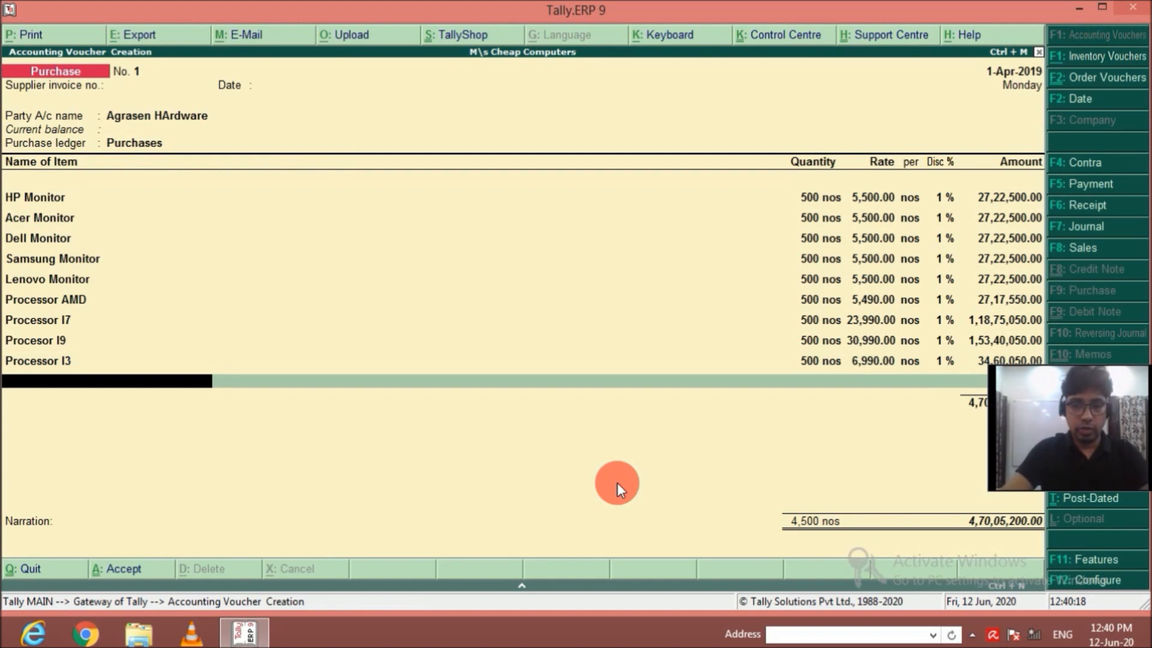
Add Processor I5 as the tenth purchase item, with tracking number Not Applicable and godown Main Location.
{"action": "type", "text": "Proc"}
{"action": "key", "text": "Down"}
{"action": "key", "text": "Down"}
{"action": "key", "text": "Down"}
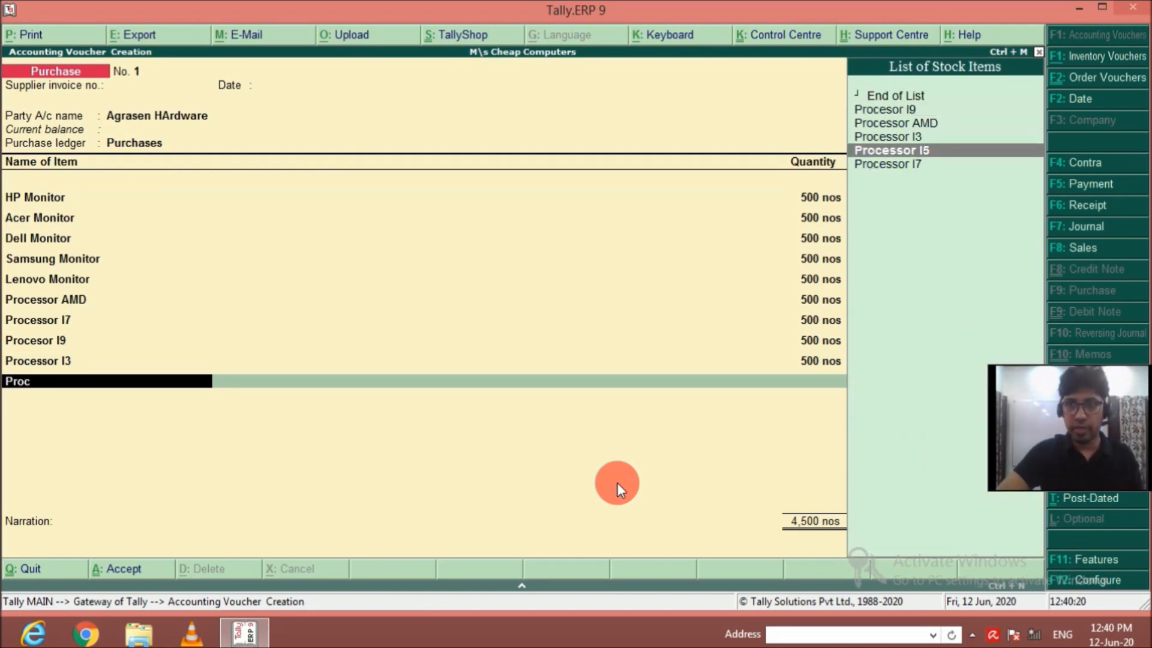
{"action": "key", "text": "Return"}
Allocate 500 nos of Processor I5 at a rate of 15,990 with 1% discount and complete the item line.
{"action": "key", "text": "Return"}
{"action": "key", "text": "Return"}
{"action": "type", "text": "500"}
{"action": "key", "text": "Return"}
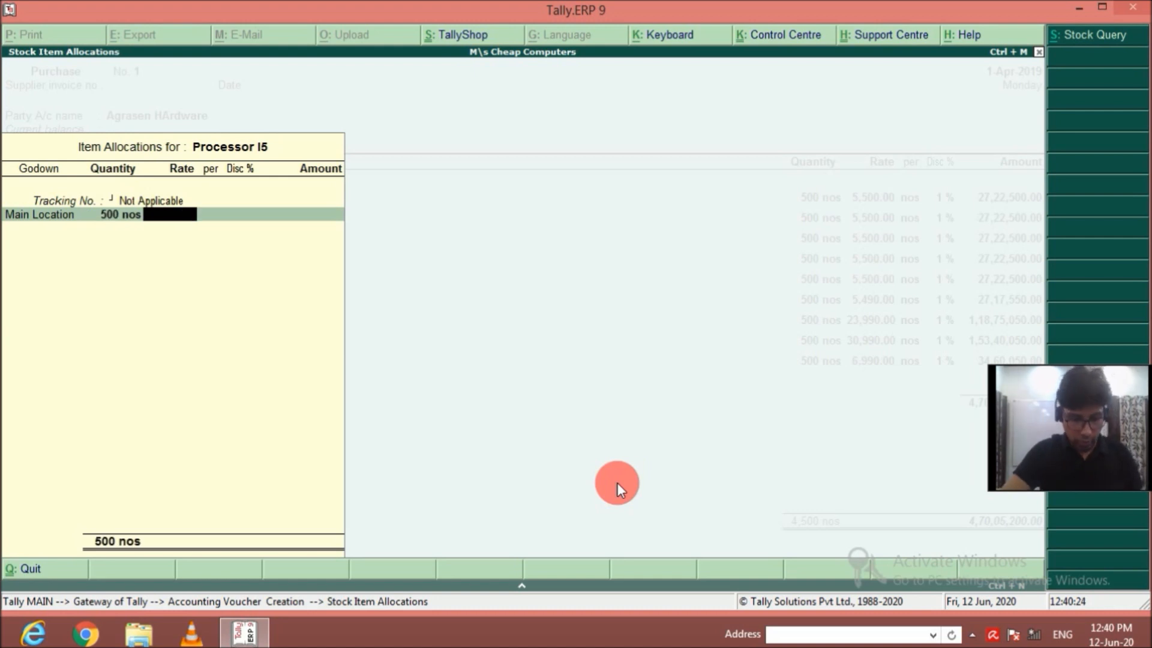
{"action": "type", "text": "15990"}
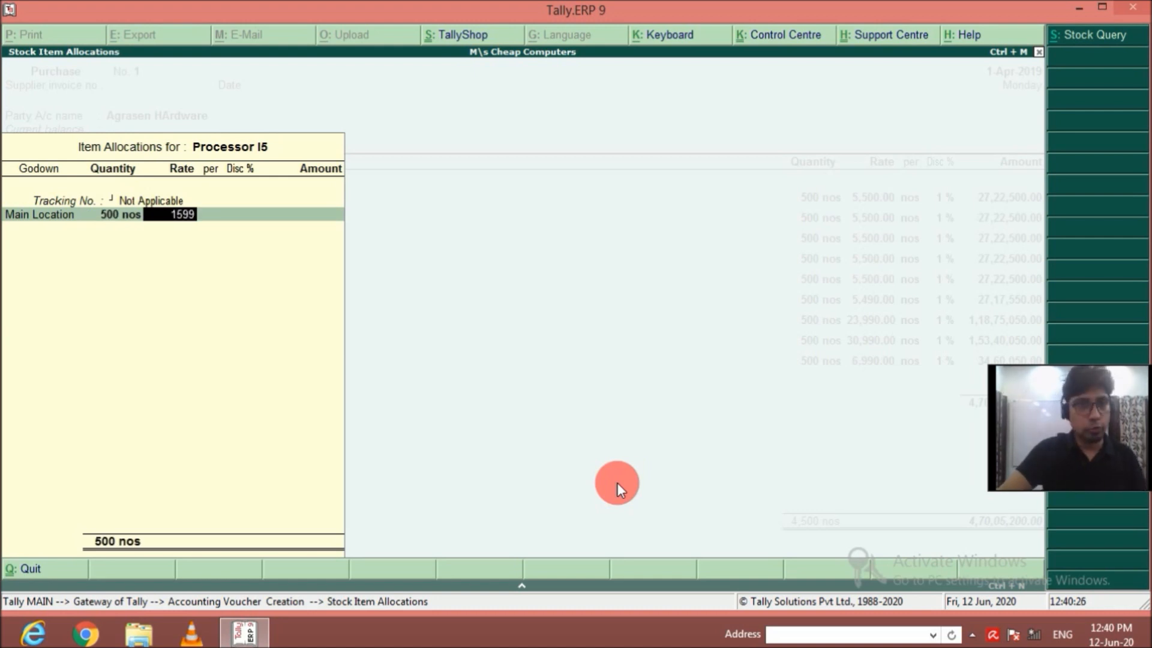
{"action": "key", "text": "Return"}
{"action": "type", "text": "1"}
{"action": "key", "text": "Return"}
{"action": "key", "text": "Return"}
{"action": "key", "text": "Return"}
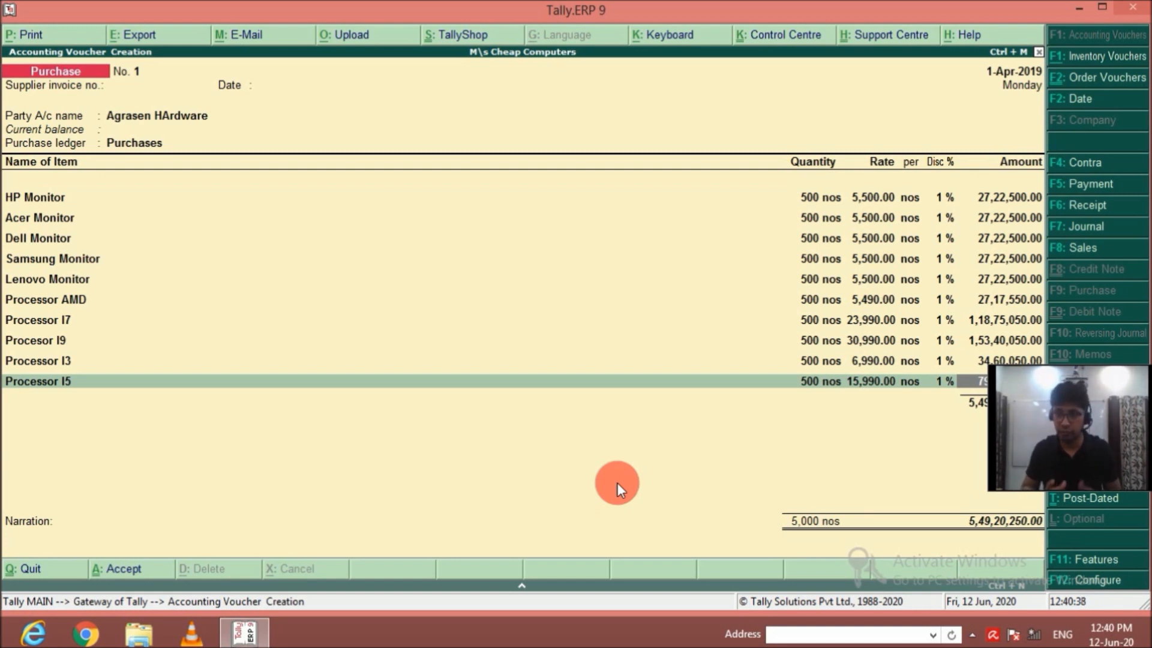
{"action": "key", "text": "Return"}
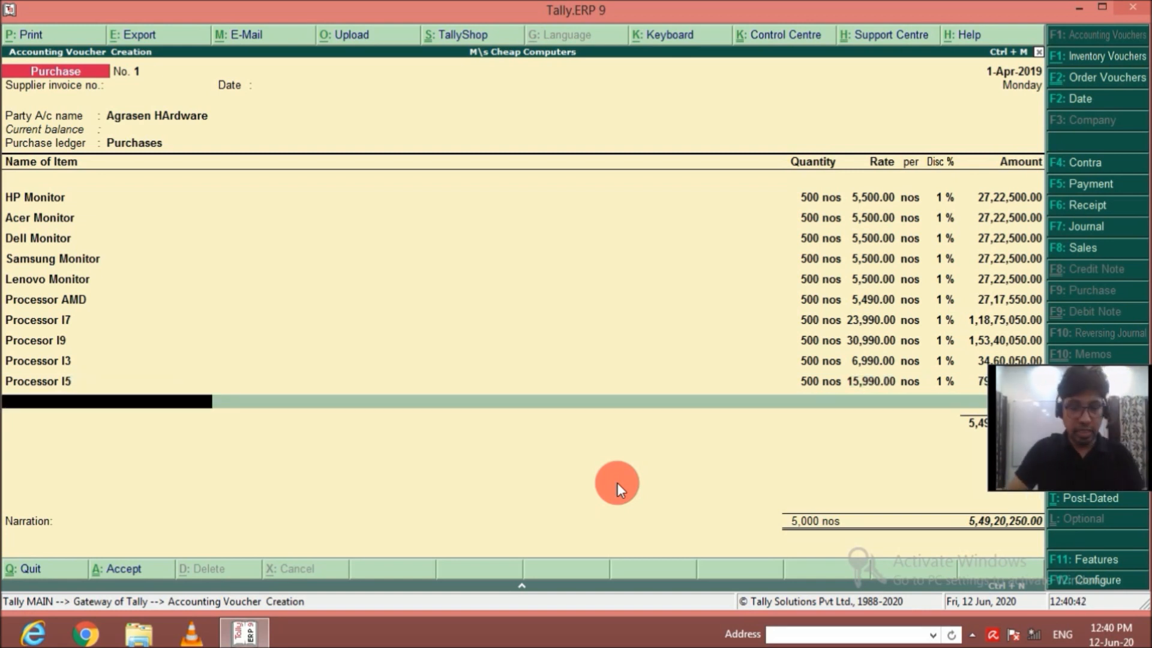
Add Mother Board as the eleventh purchase item, with tracking number Not Applicable and godown Main Location.
{"action": "type", "text": "Mother"}
{"action": "key", "text": "Return"}
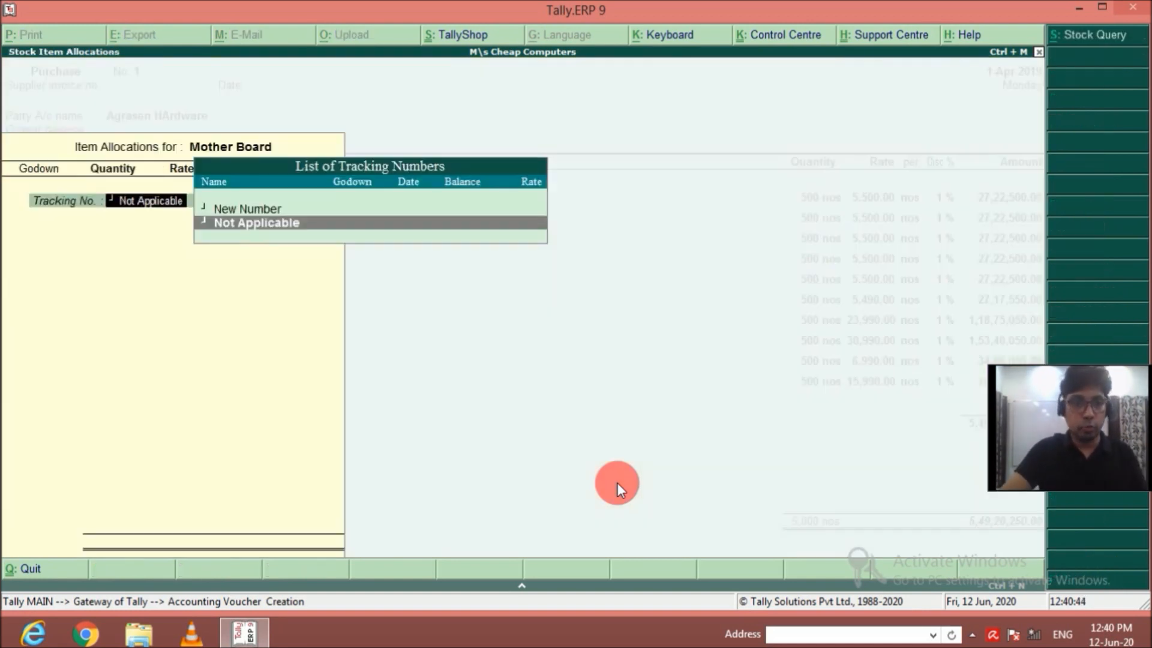
{"action": "key", "text": "Return"}
Allocate 2,500 nos of Mother Board at a rate of 5,600 with 1% discount and complete the item line.
{"action": "type", "text": "2500"}
{"action": "key", "text": "Return"}
{"action": "type", "text": "5600"}
{"action": "key", "text": "Return"}
{"action": "type", "text": "2"}
{"action": "key", "text": "Return"}
{"action": "key", "text": "BackSpace"}
{"action": "type", "text": "1"}
{"action": "key", "text": "Return"}
{"action": "key", "text": "Return"}
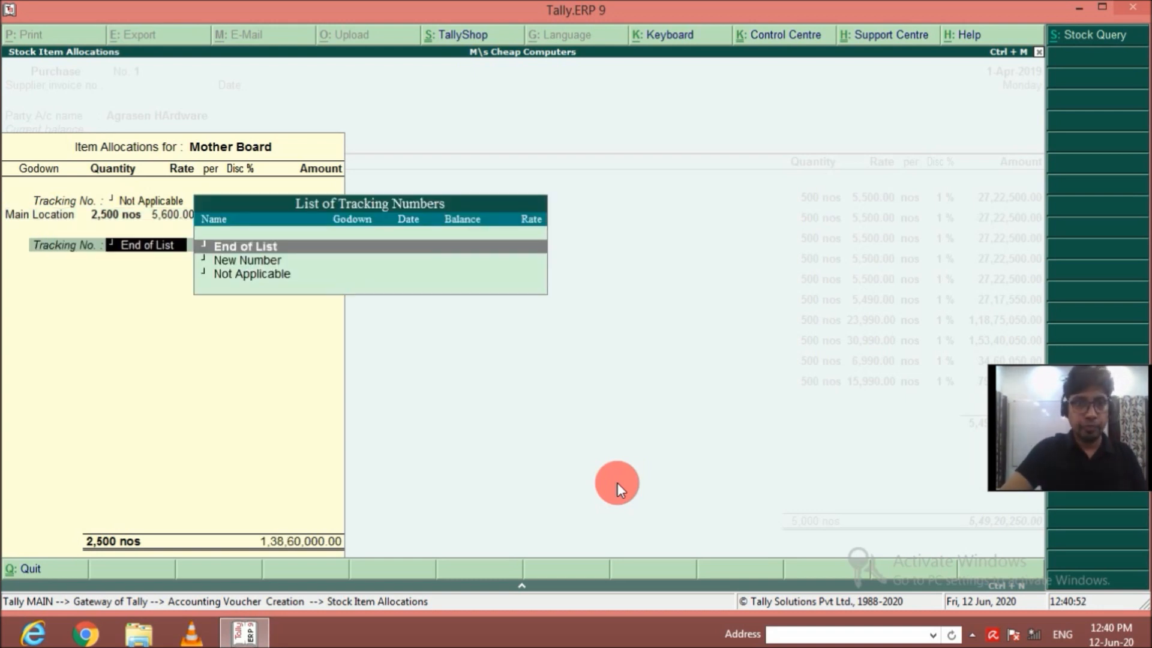
{"action": "key", "text": "Return"}
{"action": "key", "text": "Return"}
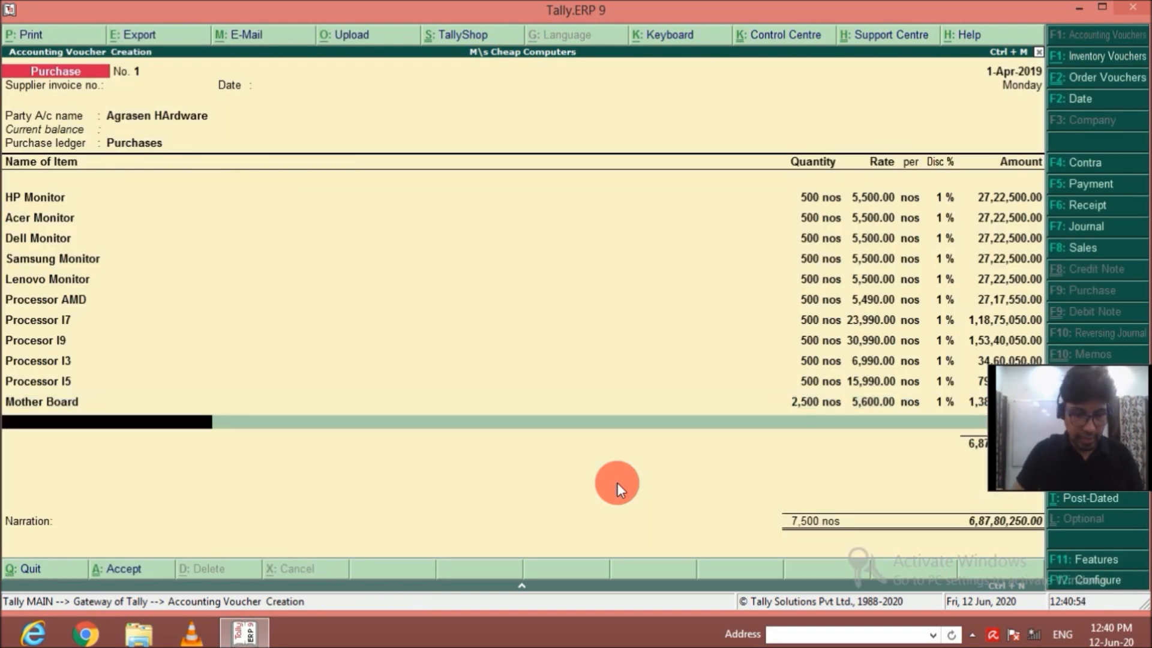
Add SMPS as the twelfth purchase item, with tracking number Not Applicable and godown Main Location.
{"action": "type", "text": "Smps"}
{"action": "key", "text": "Return"}
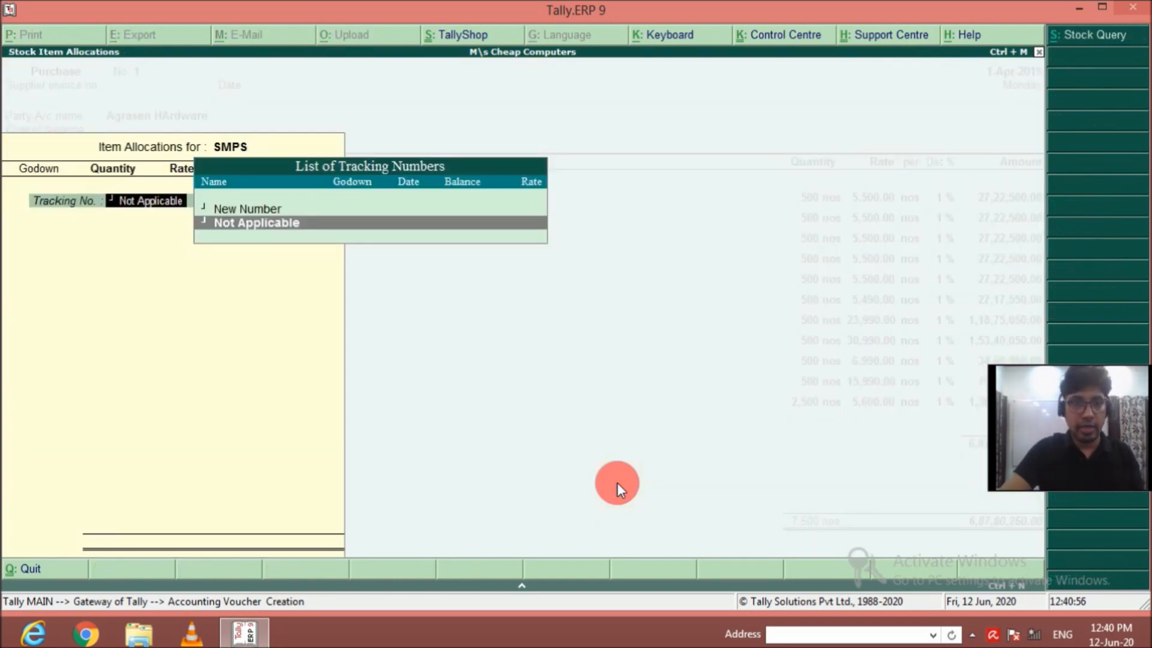
{"action": "key", "text": "Return"}
Allocate 2,500 nos of SMPS at a rate of 350 with 1% discount and complete the item line.
{"action": "type", "text": "2500"}
{"action": "key", "text": "Return"}
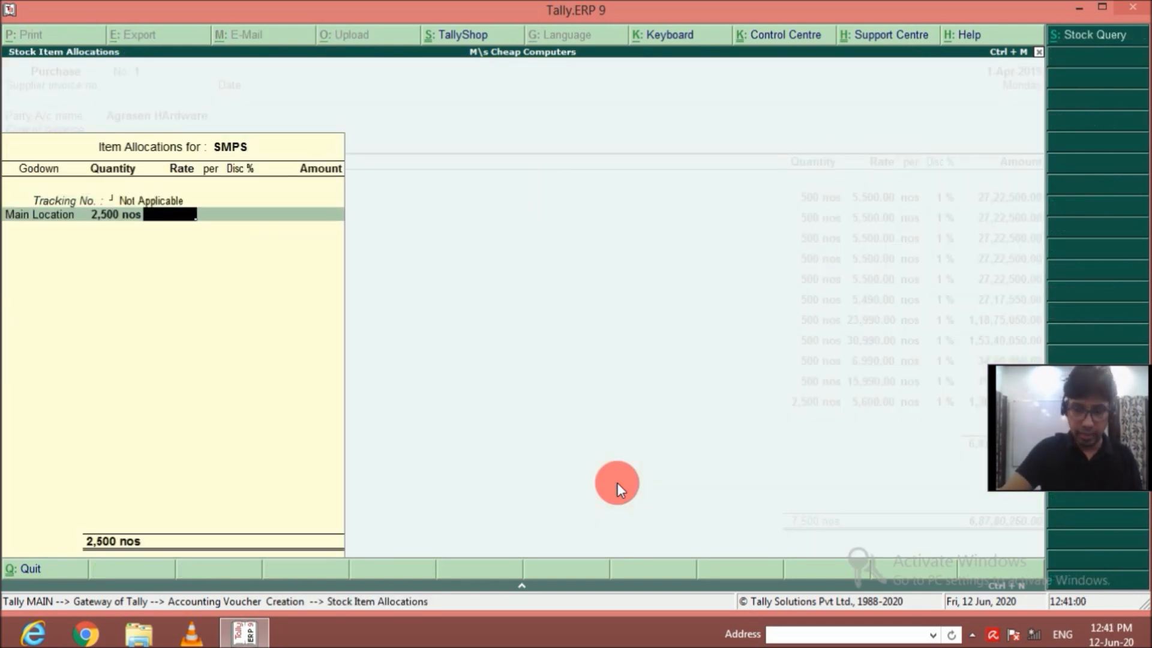
{"action": "type", "text": "350"}
{"action": "key", "text": "Return"}
{"action": "key", "text": "Return"}
{"action": "type", "text": "1"}
{"action": "key", "text": "Return"}
{"action": "key", "text": "Return"}
{"action": "key", "text": "Return"}
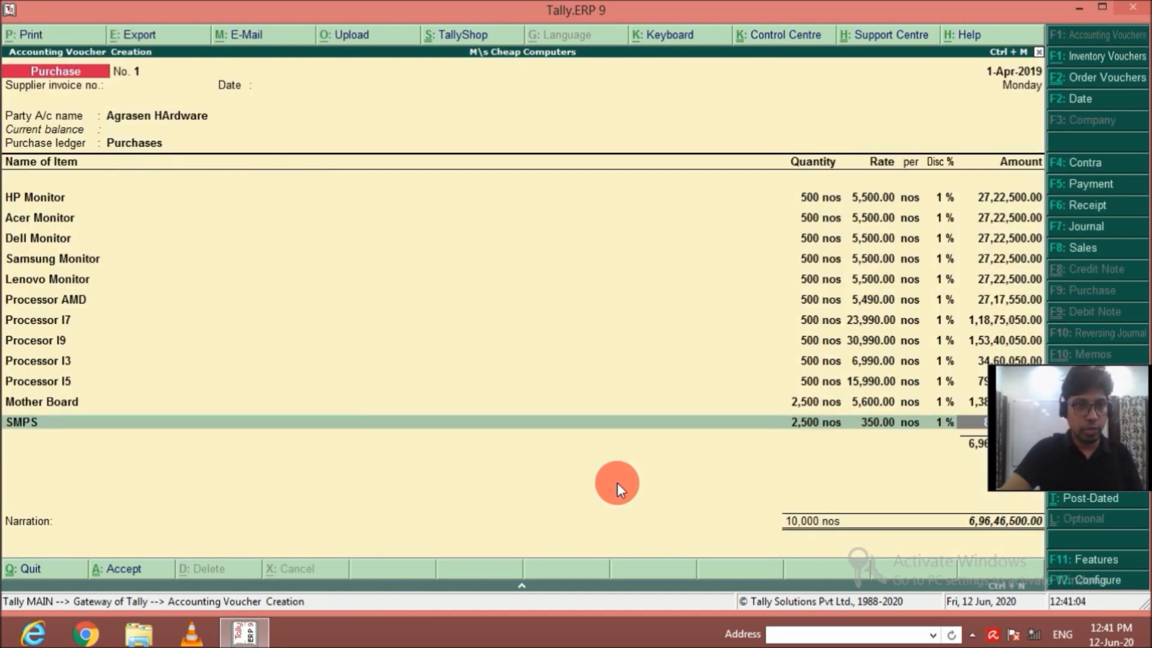
{"action": "key", "text": "Return"}
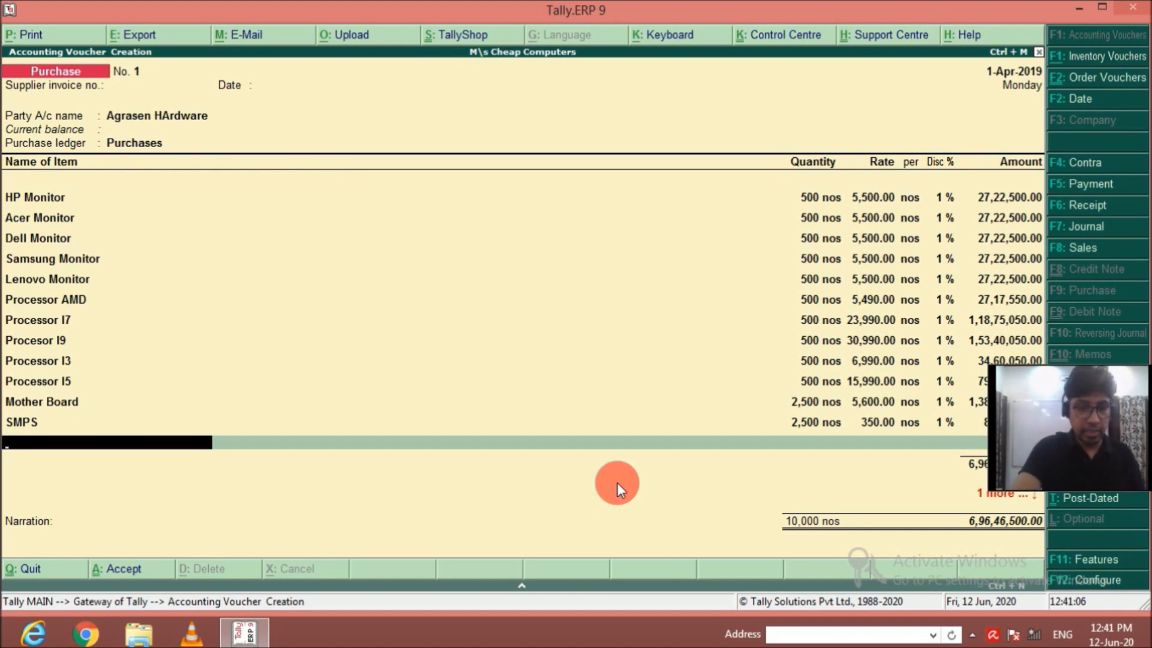
Add DVD Writer as the thirteenth purchase item, with tracking number Not Applicable, godown Main Location and quantity 2,500 nos.
{"action": "type", "text": "Dvd"}
{"action": "key", "text": "Return"}
{"action": "key", "text": "Return"}
{"action": "key", "text": "Return"}
{"action": "type", "text": "2500"}
{"action": "key", "text": "Return"}
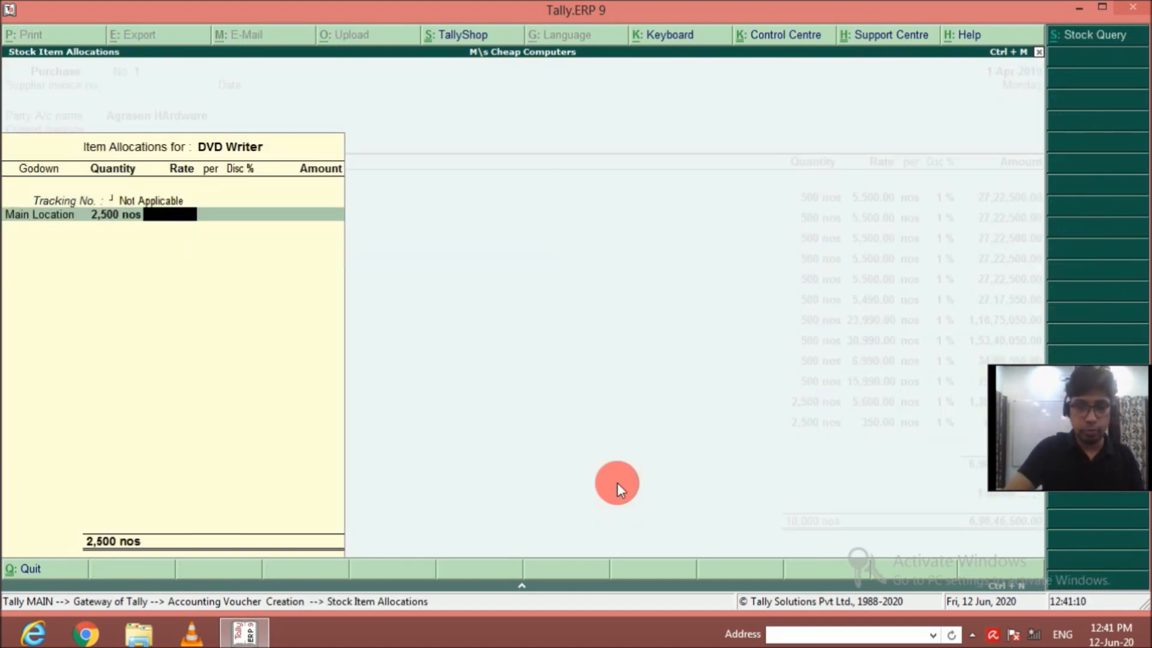
Set the DVD Writer rate to 1,200 per nos with 1% discount and complete the item line.
{"action": "type", "text": "1200"}
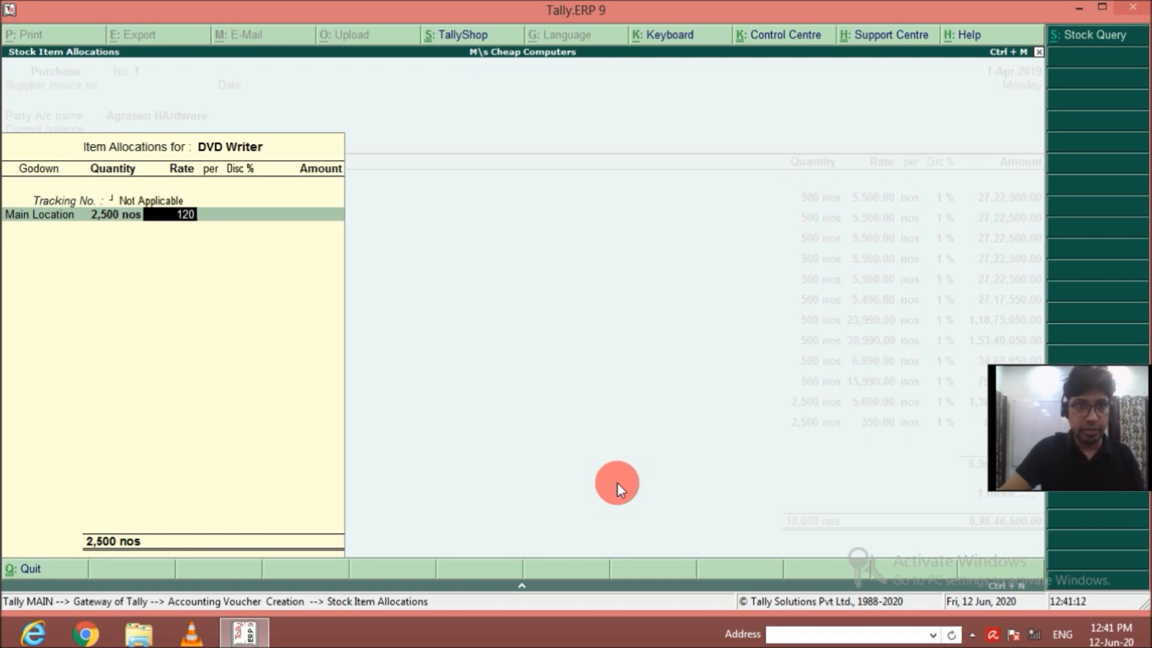
{"action": "key", "text": "Return"}
{"action": "key", "text": "Return"}
{"action": "type", "text": "1"}
{"action": "key", "text": "Return"}
{"action": "key", "text": "Return"}
{"action": "key", "text": "Return"}
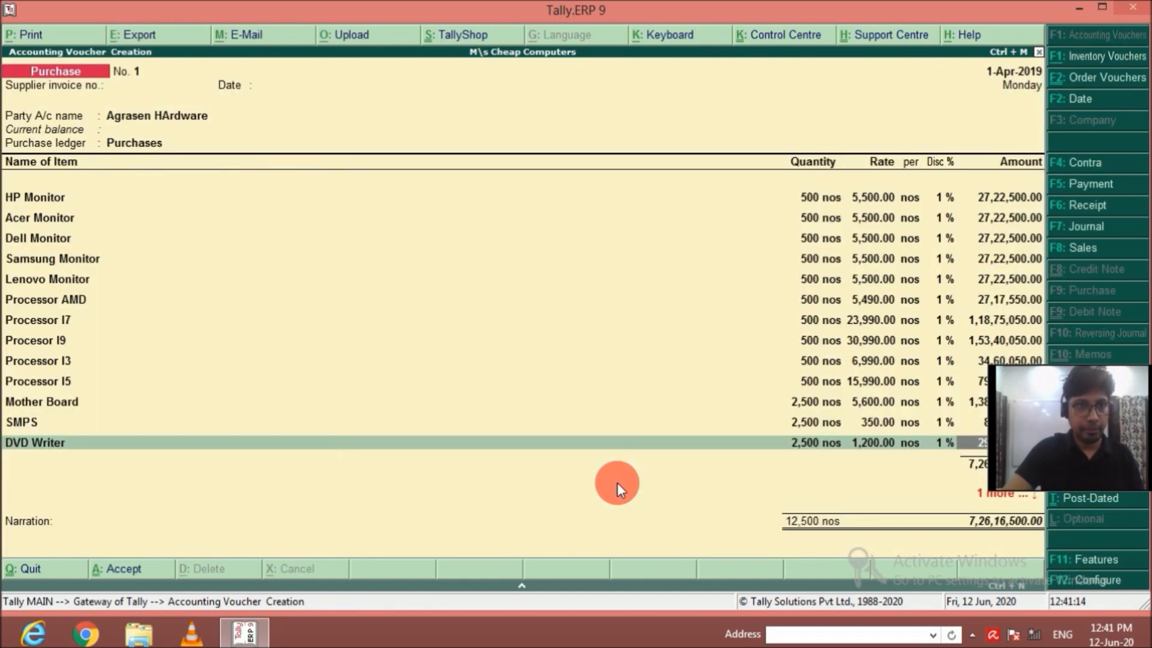
{"action": "key", "text": "Return"}
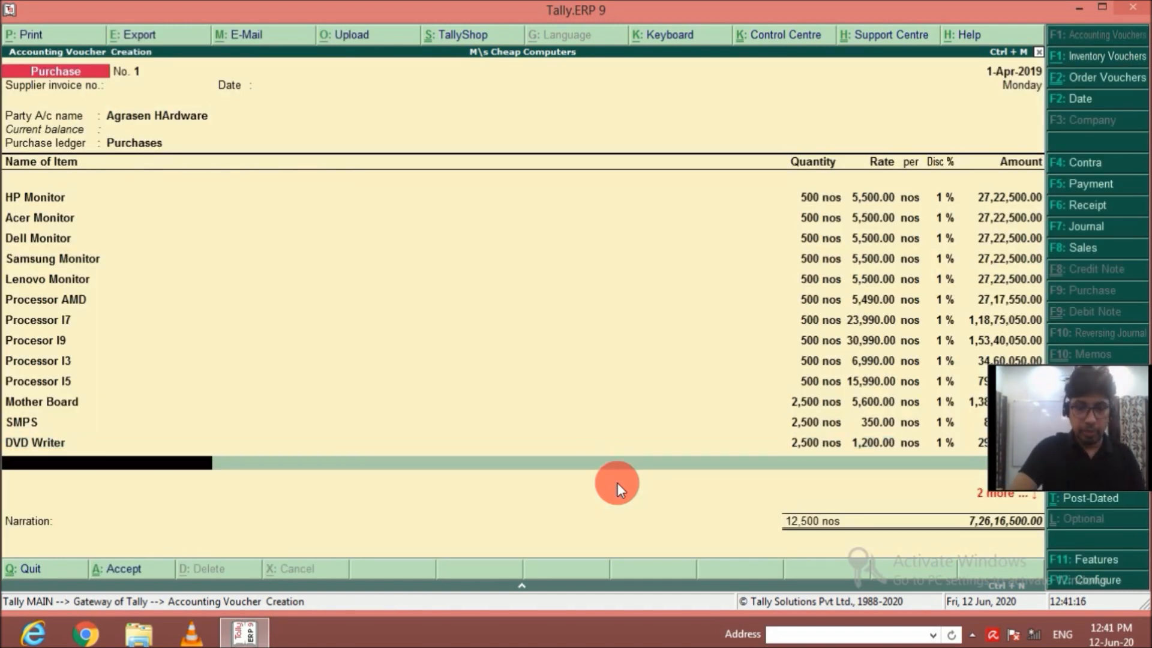
Add Keyboard as the fourteenth purchase item, with tracking number Not Applicable, godown Main Location and quantity 2,500 nos.
{"action": "type", "text": "Key"}
{"action": "key", "text": "Return"}
{"action": "key", "text": "Return"}
{"action": "key", "text": "Return"}
{"action": "type", "text": "2500"}
Set the Keyboard rate to 350 per nos with 1% discount and complete the item line.
{"action": "key", "text": "Return"}
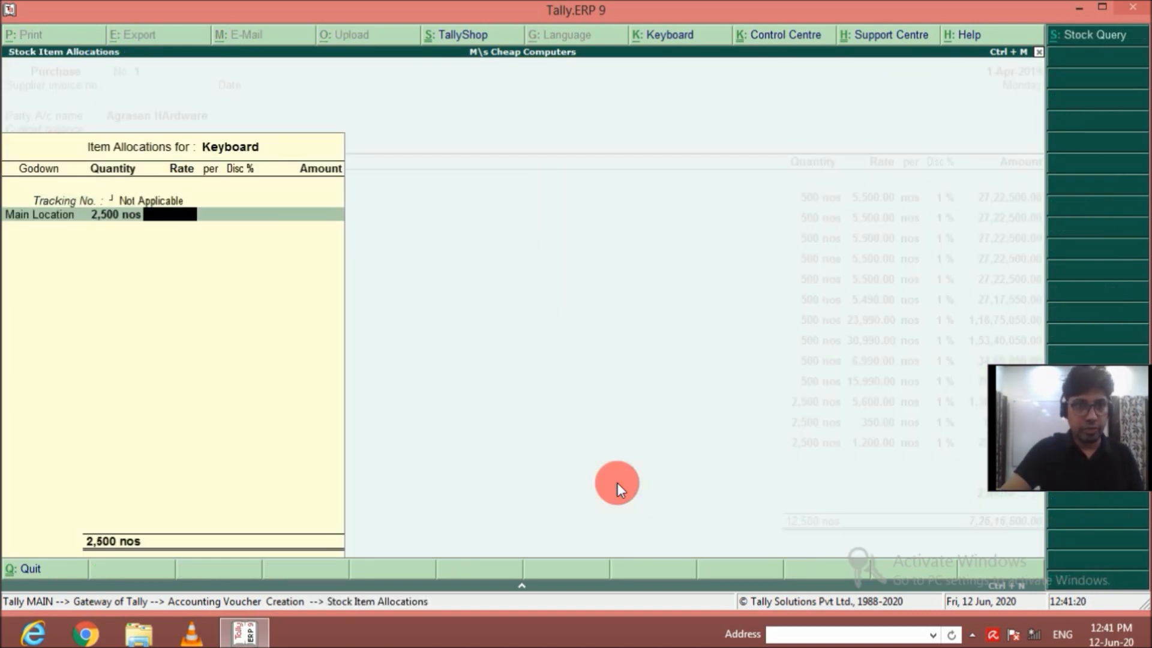
{"action": "type", "text": "350"}
{"action": "key", "text": "Return"}
{"action": "key", "text": "Return"}
{"action": "type", "text": "1"}
{"action": "key", "text": "Return"}
{"action": "key", "text": "Return"}
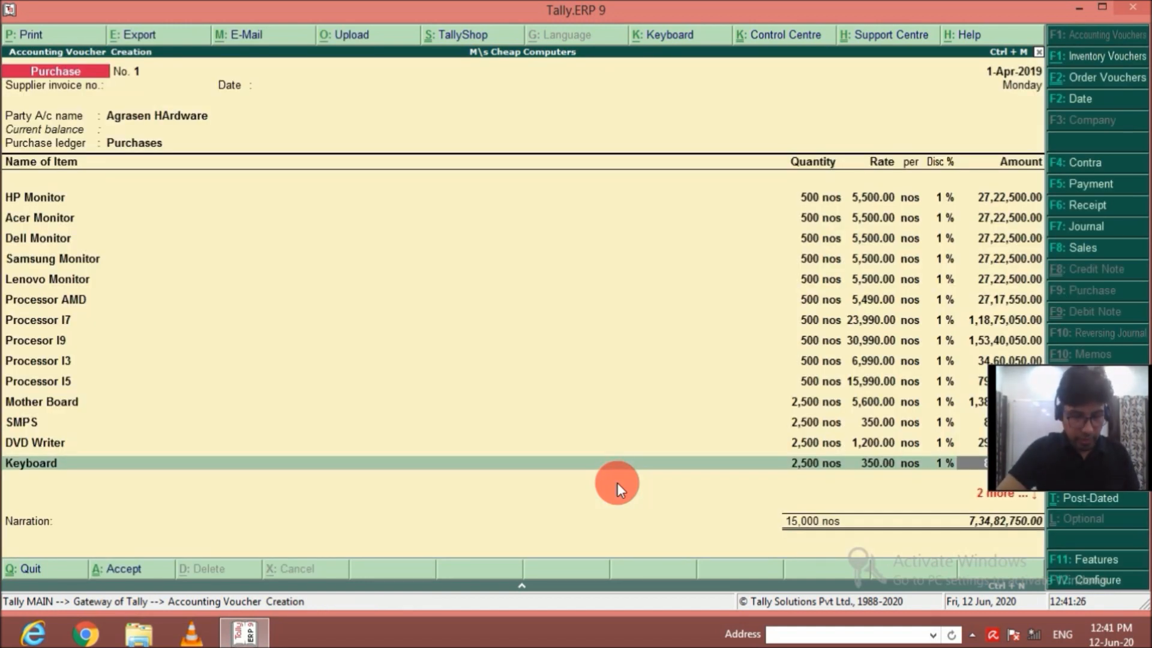
{"action": "key", "text": "Return"}
Add Cabinate as the fifteenth purchase item, with tracking number Not Applicable, godown Main Location and quantity 2,500 nos.
{"action": "type", "text": "C"}
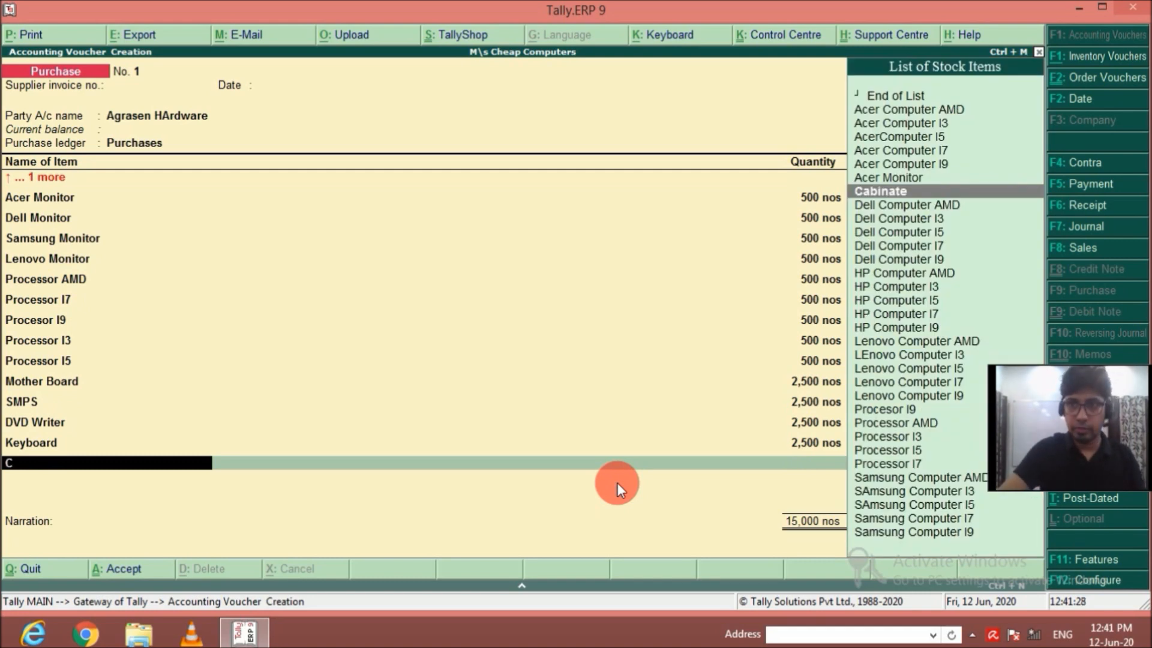
{"action": "key", "text": "Return"}
{"action": "key", "text": "Return"}
{"action": "key", "text": "Return"}
{"action": "type", "text": "2500"}
{"action": "key", "text": "Return"}
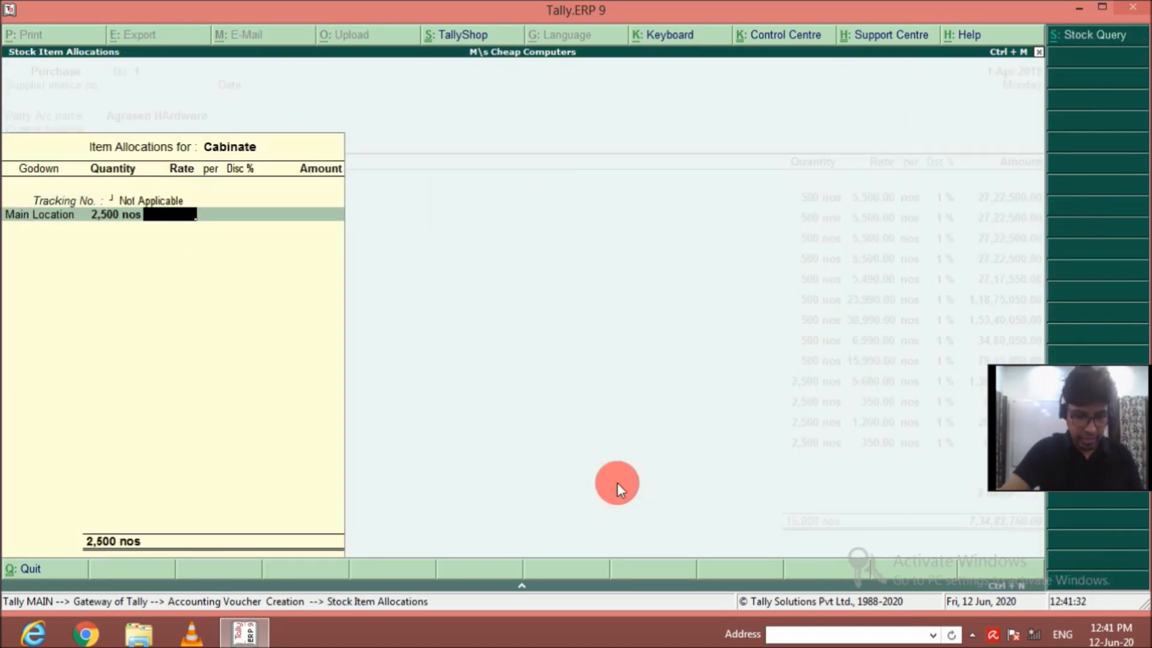
{"action": "type", "text": "1200"}
{"action": "key", "text": "Return"}
{"action": "type", "text": "1"}
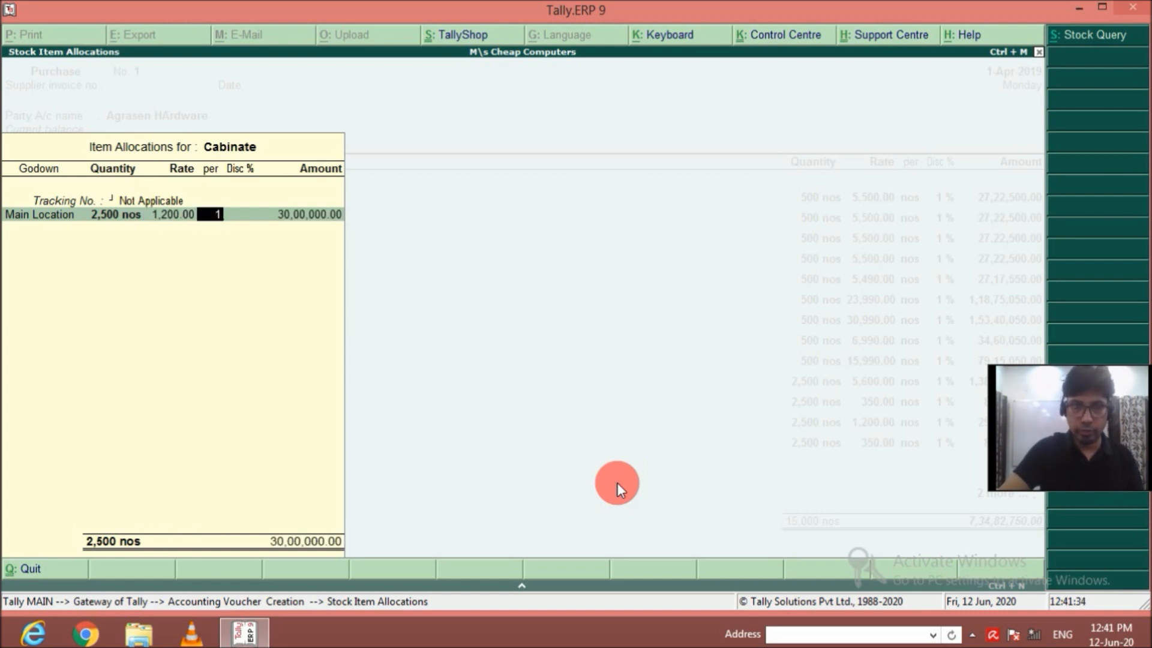
{"action": "key", "text": "Return"}
{"action": "key", "text": "BackSpace"}
{"action": "key", "text": "BackSpace"}
Set the Cabinate rate to 1,200 per nos with 1% discount and complete the item line.
{"action": "type", "text": "1200"}
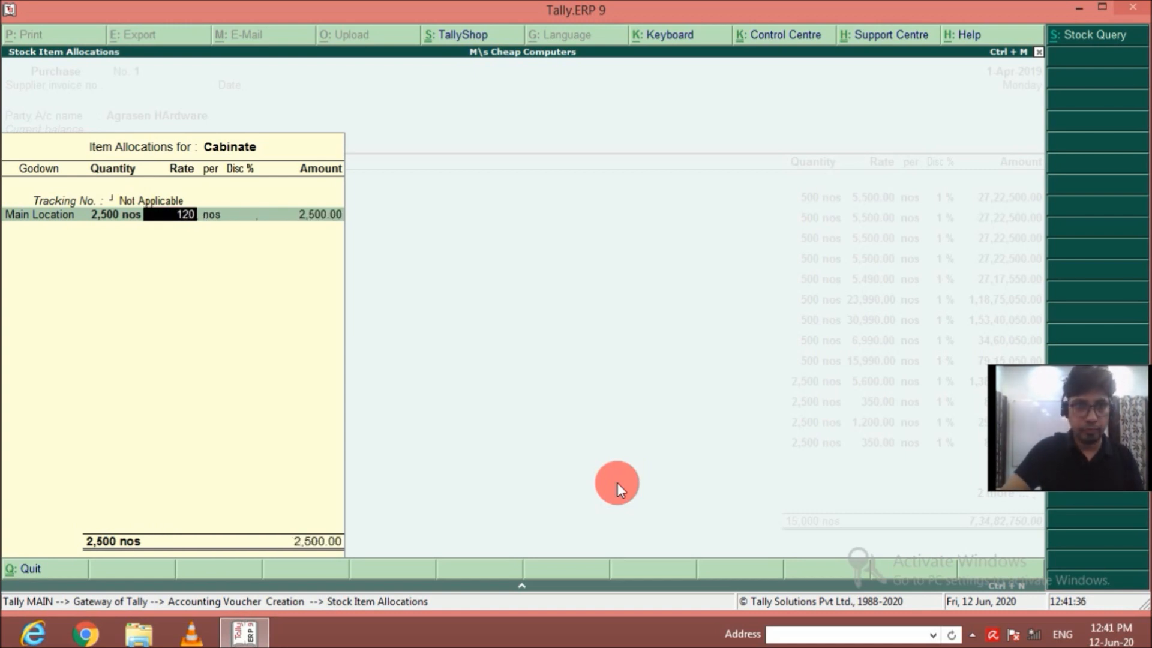
{"action": "key", "text": "Return"}
{"action": "key", "text": "Return"}
{"action": "type", "text": "1"}
{"action": "key", "text": "Return"}
{"action": "key", "text": "Return"}
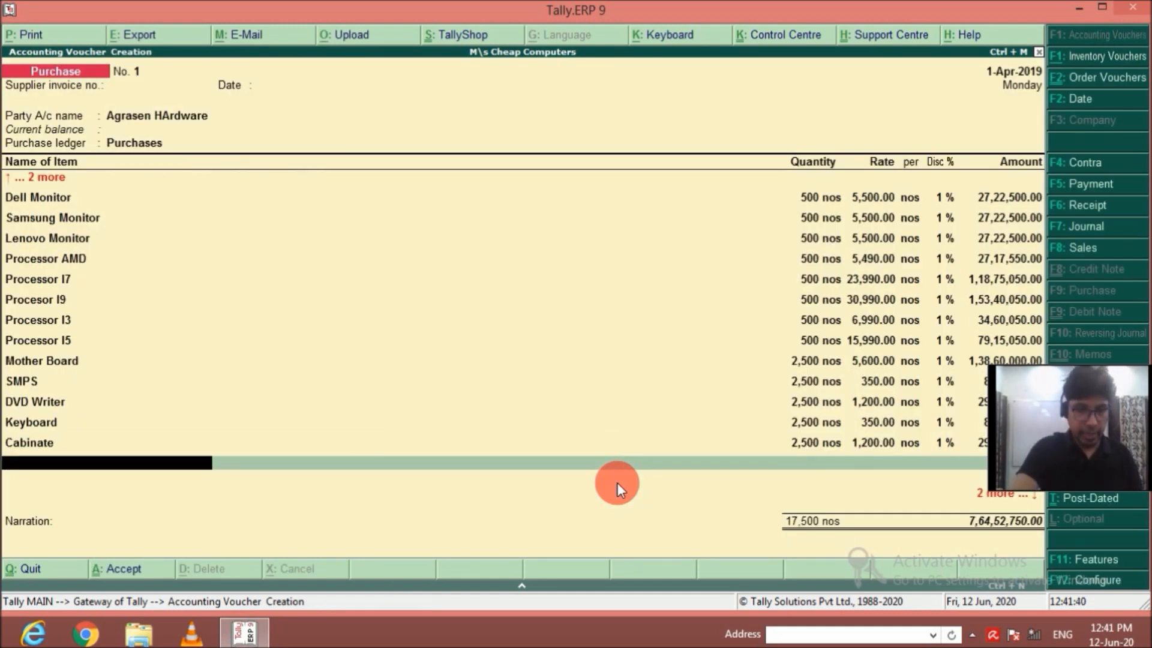
Add RAM as the sixteenth purchase item, with tracking number Not Applicable, godown Main Location and quantity 2,500 nos.
{"action": "type", "text": "Ram"}
{"action": "key", "text": "Return"}
{"action": "key", "text": "Return"}
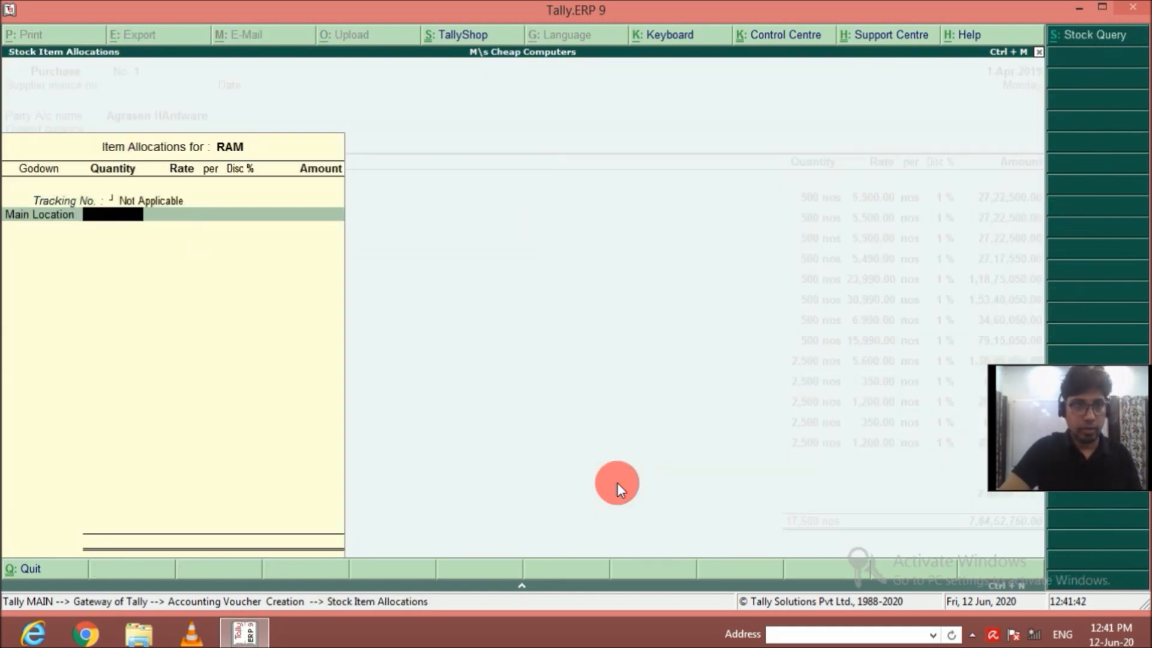
{"action": "type", "text": "2500"}
{"action": "key", "text": "Return"}
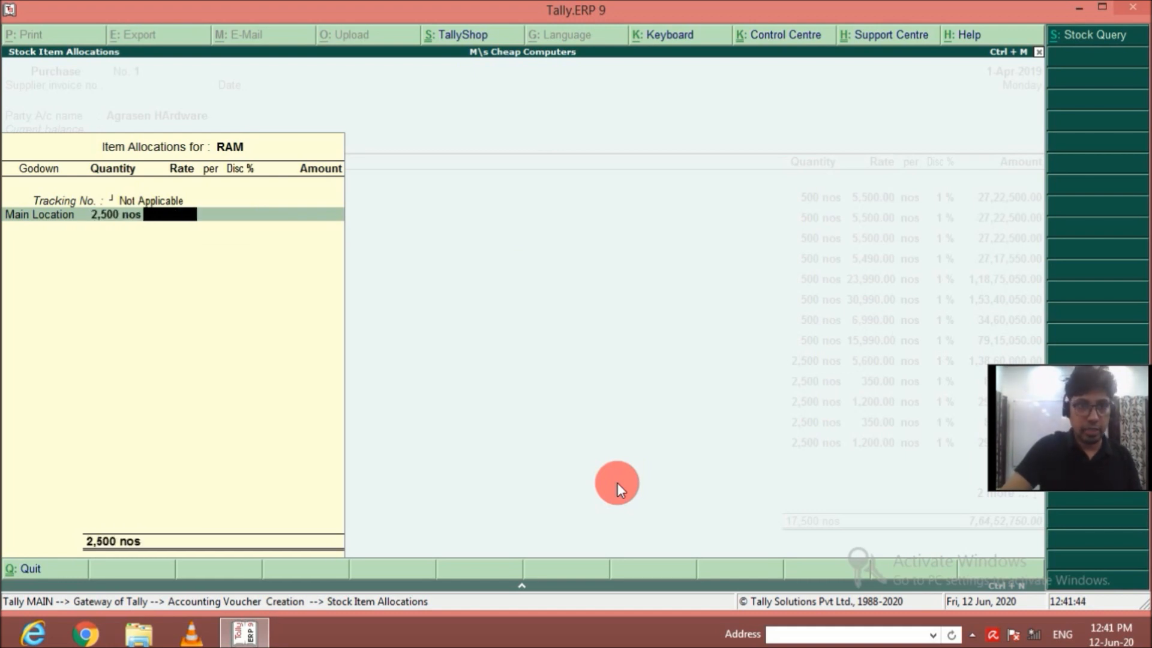
Set the RAM rate to 1,200 per nos with 1% discount and complete the item line.
{"action": "type", "text": "1200"}
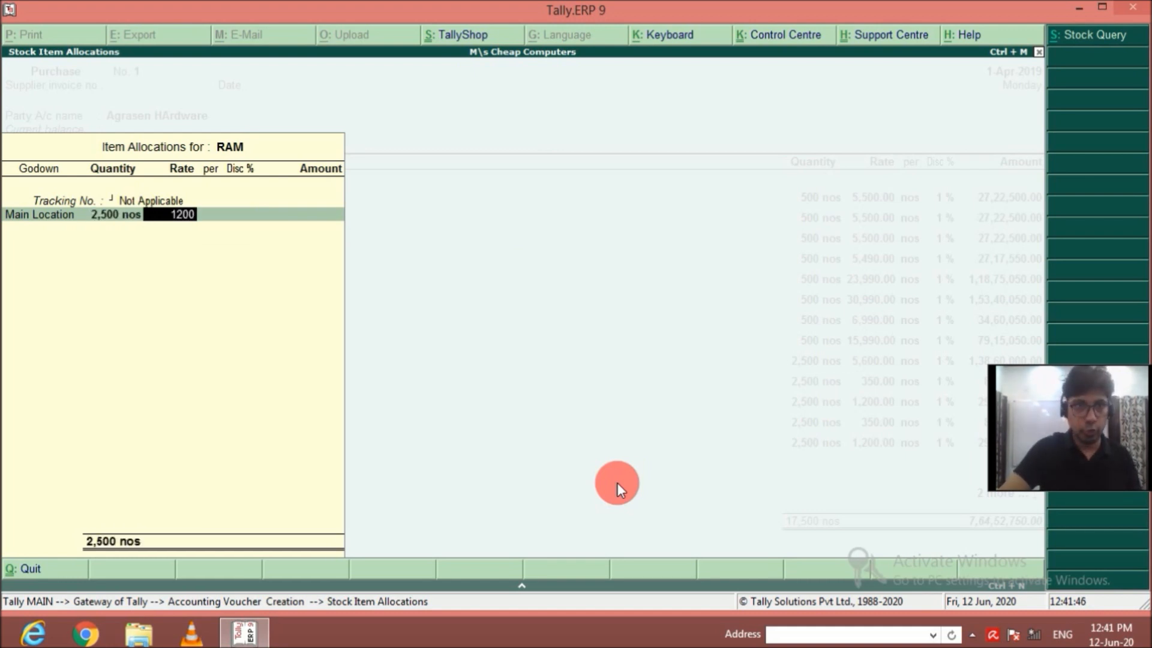
{"action": "key", "text": "Return"}
{"action": "key", "text": "Return"}
{"action": "type", "text": "1"}
{"action": "key", "text": "Return"}
{"action": "key", "text": "Return"}
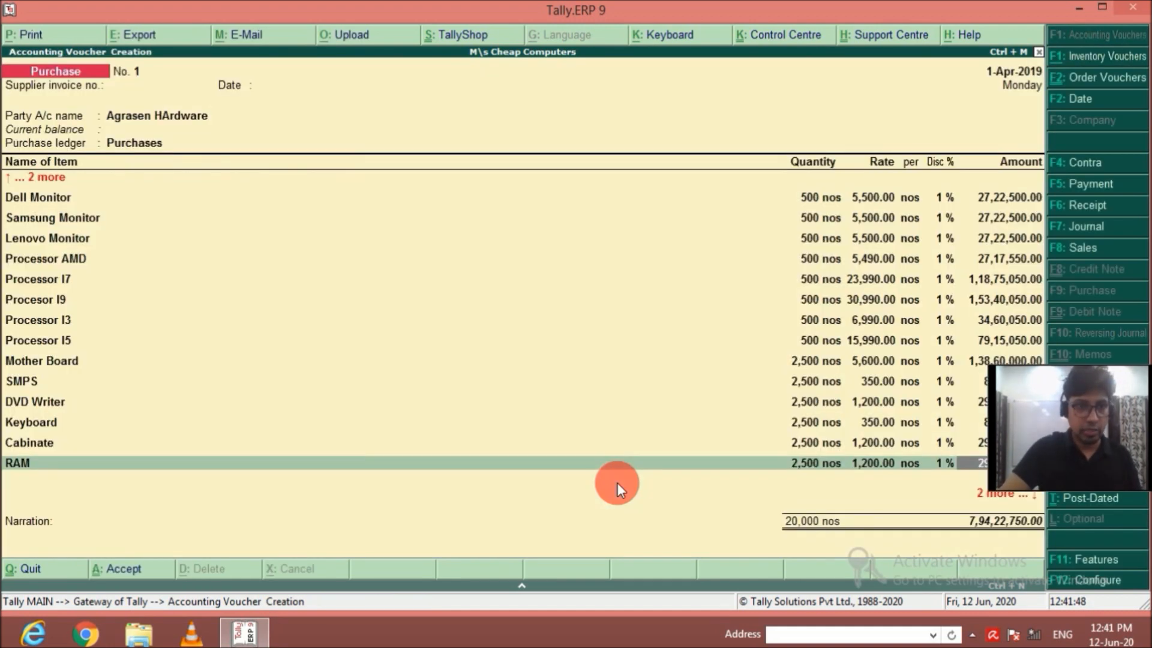
Add HArd Disk 500 GB as the seventeenth purchase item, with tracking number Not Applicable, godown Main Location and quantity 2,500 nos.
{"action": "type", "text": "Hard"}
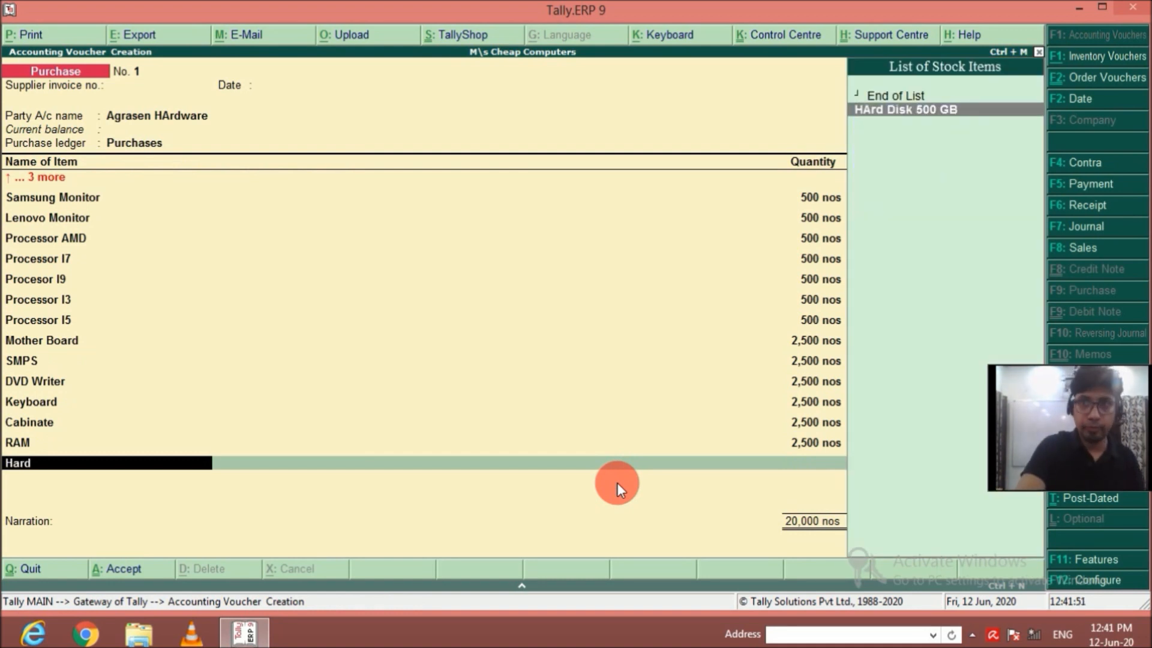
{"action": "key", "text": "Return"}
{"action": "key", "text": "Return"}
{"action": "key", "text": "Return"}
{"action": "type", "text": "2500"}
Set the HArd Disk 500 GB rate to 3,500 per nos with 1% discount and complete the item line.
{"action": "key", "text": "Return"}
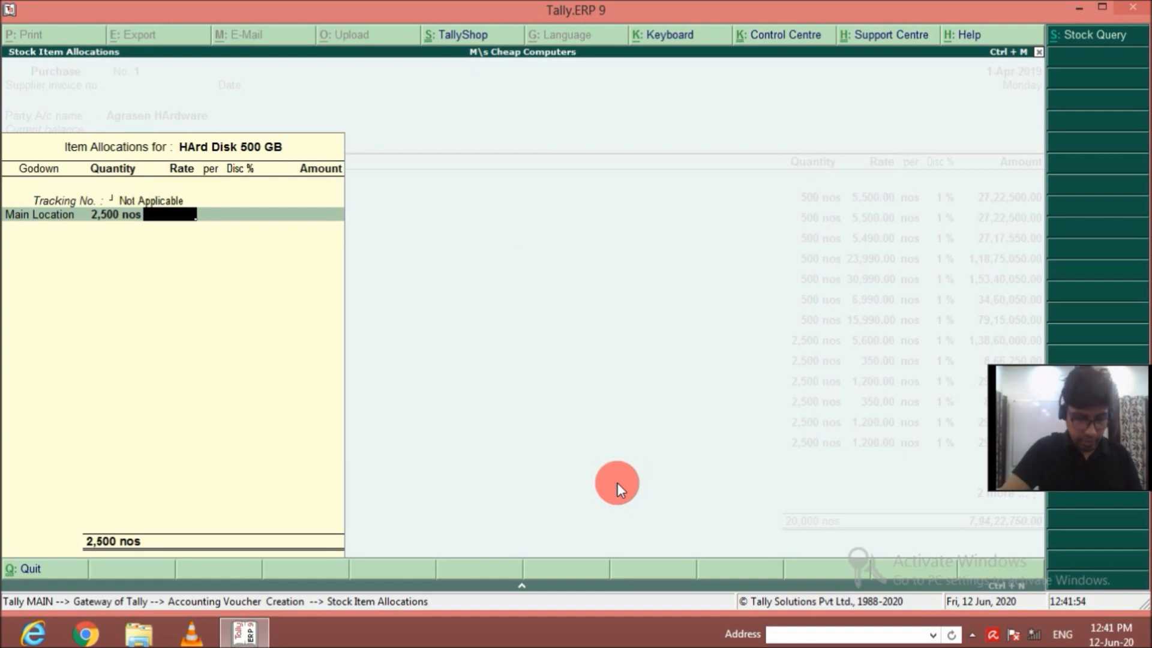
{"action": "type", "text": "3500"}
{"action": "key", "text": "Return"}
{"action": "key", "text": "Return"}
{"action": "type", "text": "1"}
{"action": "key", "text": "Return"}
{"action": "key", "text": "Return"}
{"action": "key", "text": "Return"}
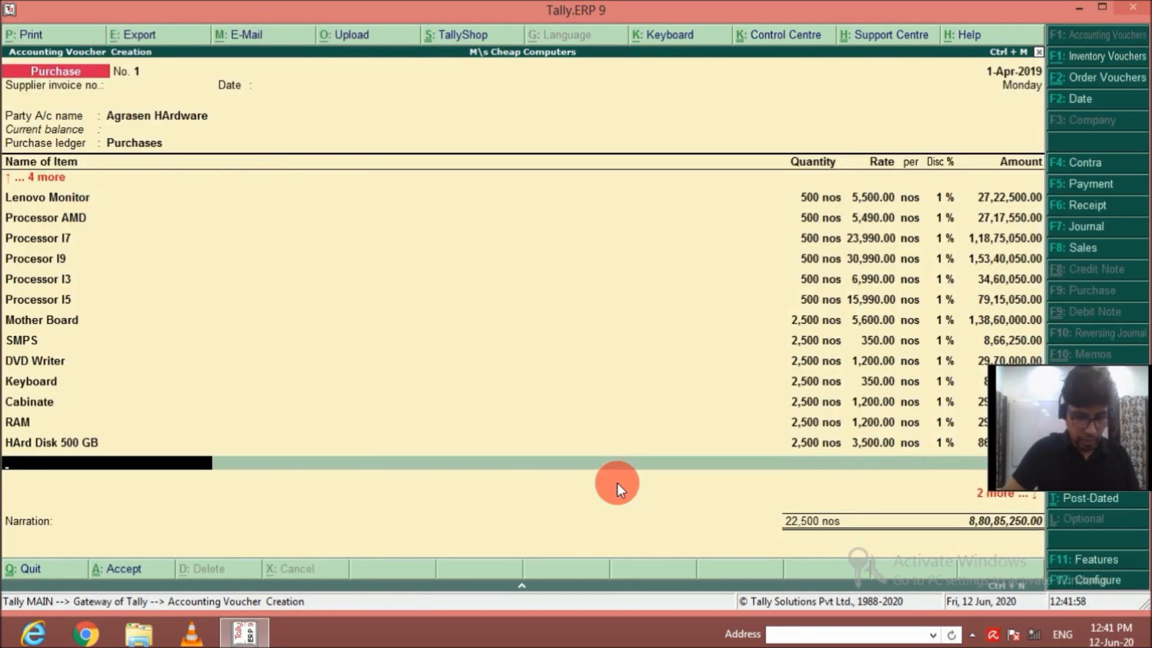
Add Mouse as the eighteenth purchase item, with tracking number Not Applicable, godown Main Location and quantity 2,500 nos.
{"action": "type", "text": "mo"}
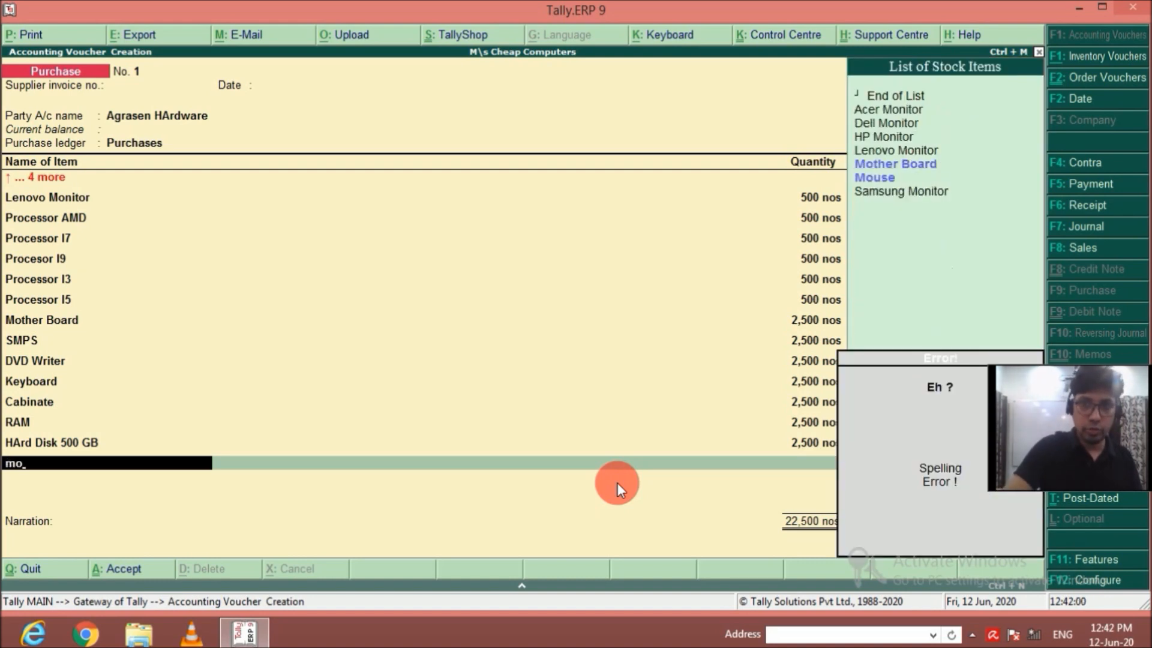
{"action": "key", "text": "Down"}
{"action": "key", "text": "Return"}
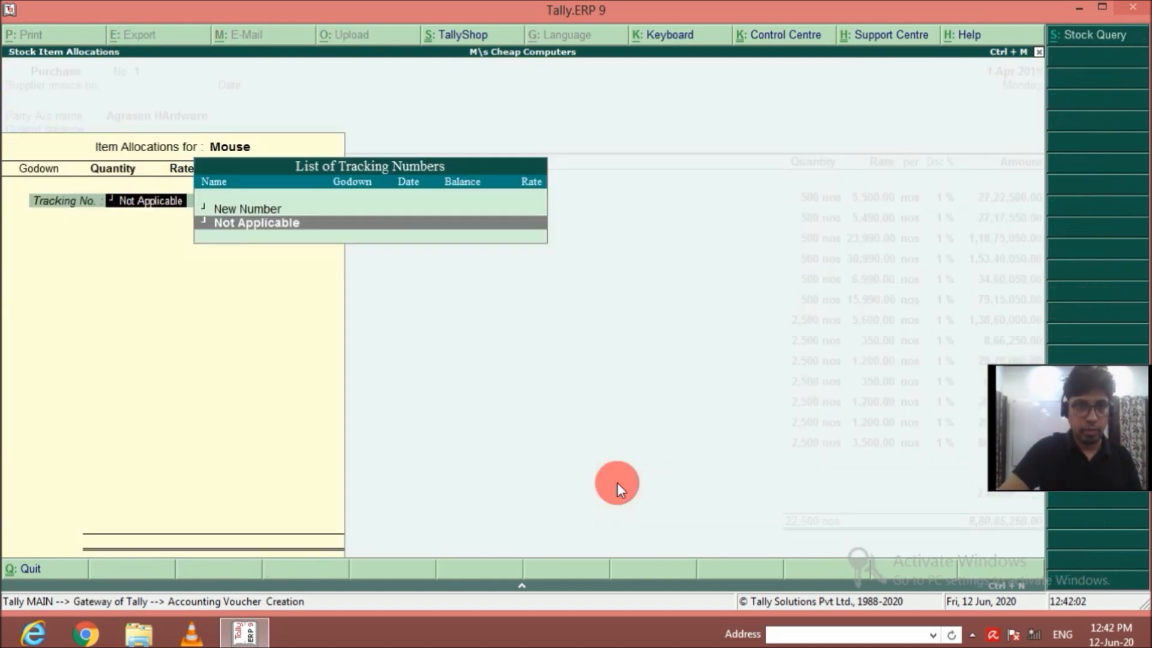
{"action": "key", "text": "Return"}
{"action": "type", "text": "2500"}
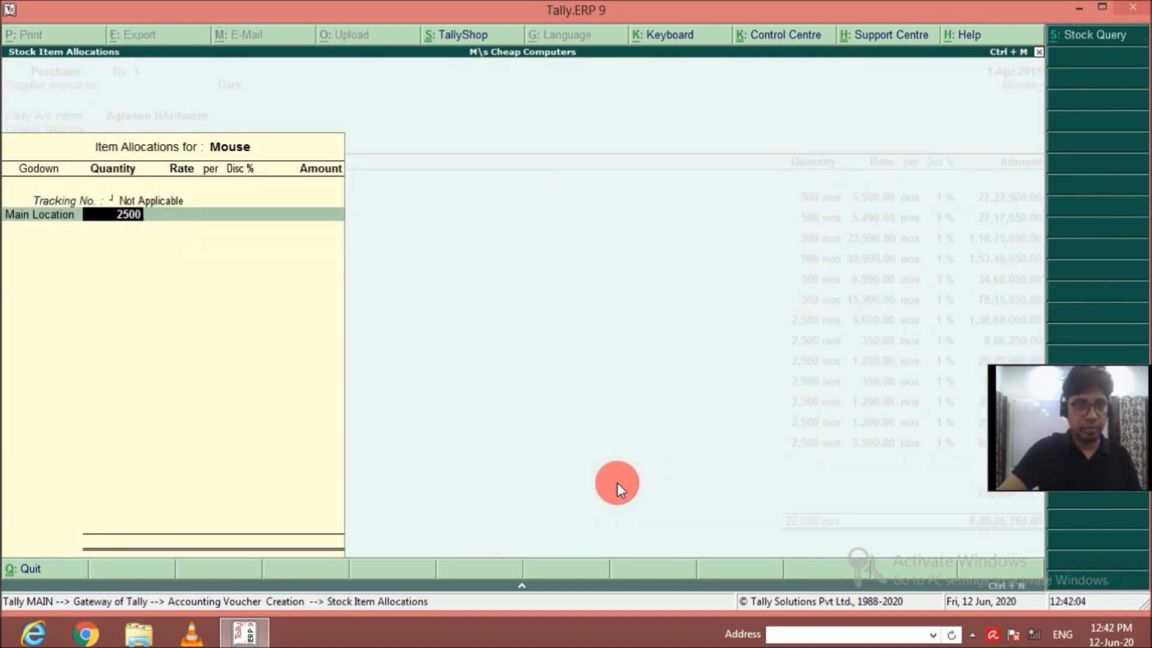
{"action": "key", "text": "Return"}
Set the Mouse rate to 250 per nos with 1% discount and complete the item line.
{"action": "type", "text": "250"}
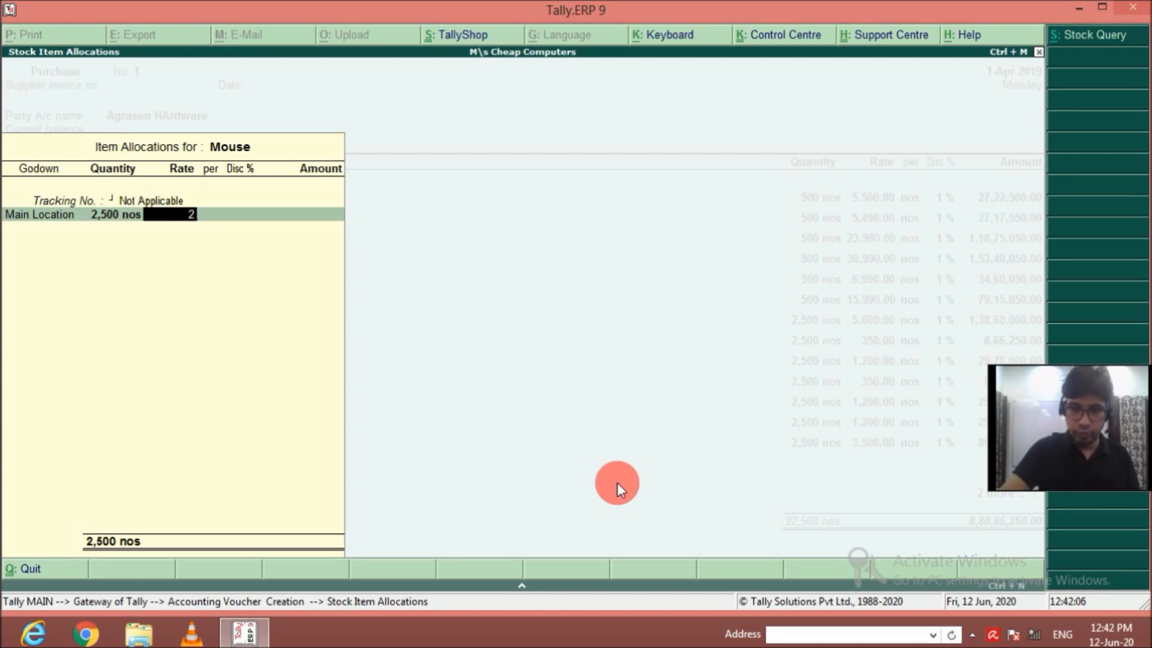
{"action": "key", "text": "Return"}
{"action": "key", "text": "Return"}
{"action": "type", "text": "1"}
{"action": "key", "text": "Return"}
{"action": "key", "text": "Return"}
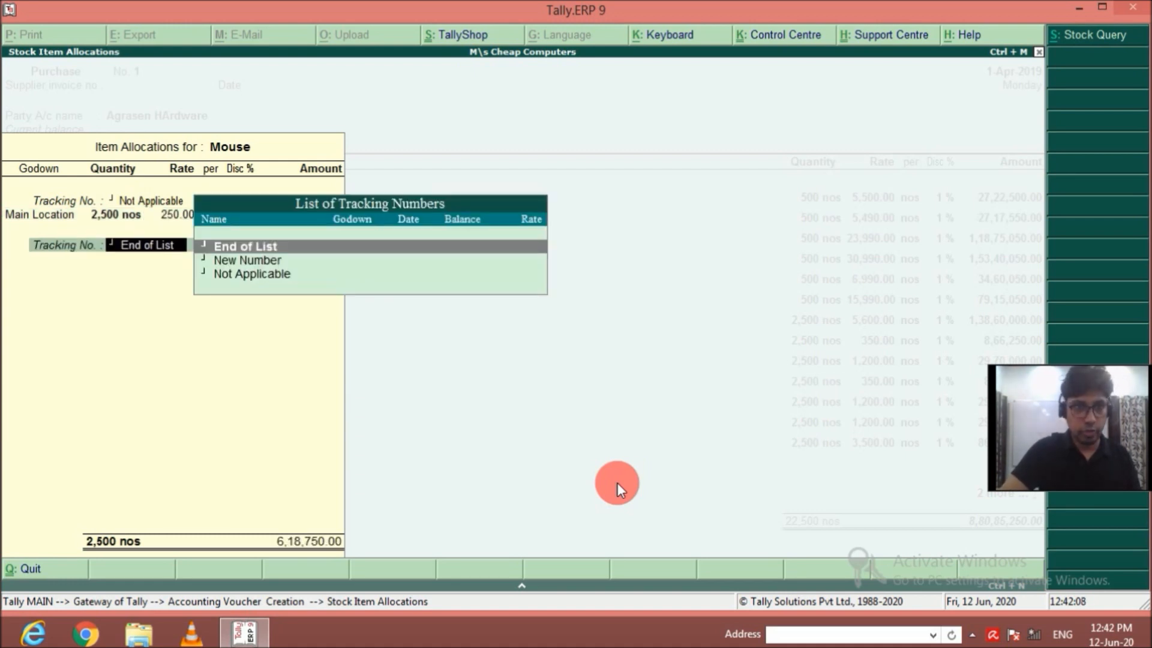
{"action": "key", "text": "Return"}
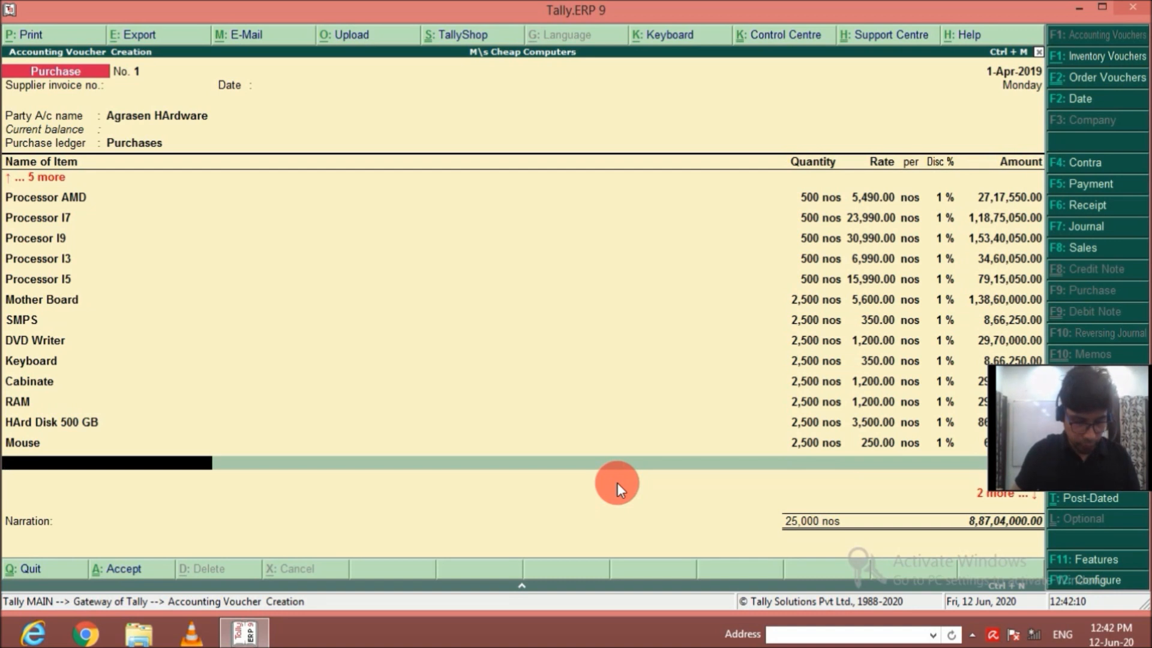
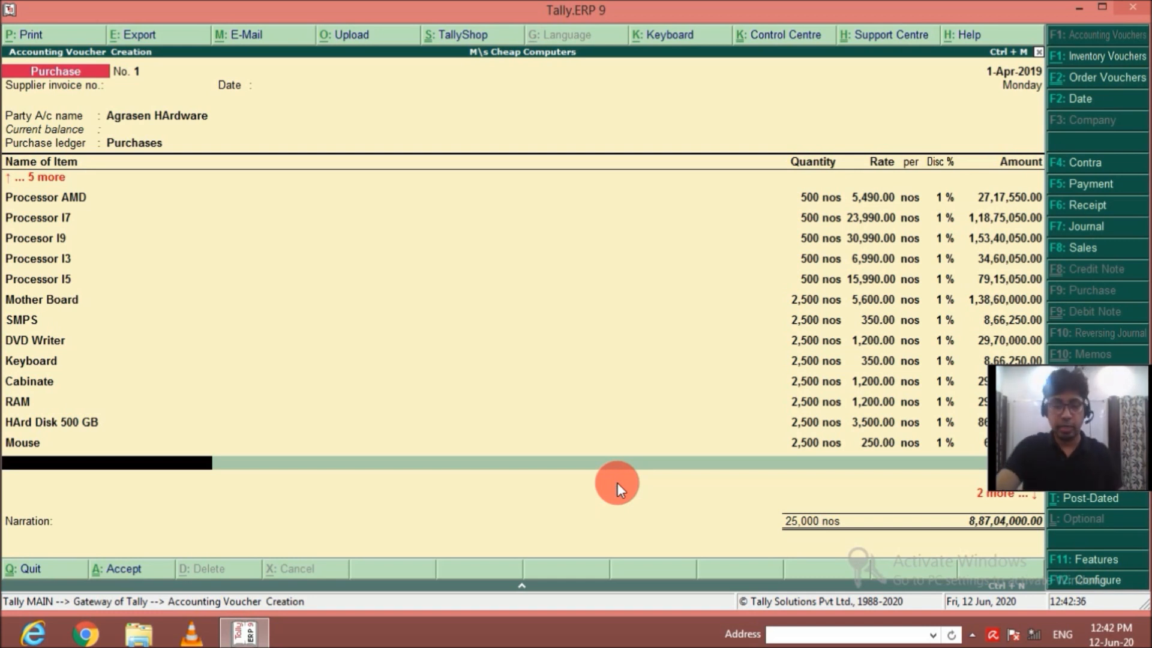
End the purchase item list and start a new ledger named Freight Inward for the voucher's additional charges.
{"action": "key", "text": "Return"}
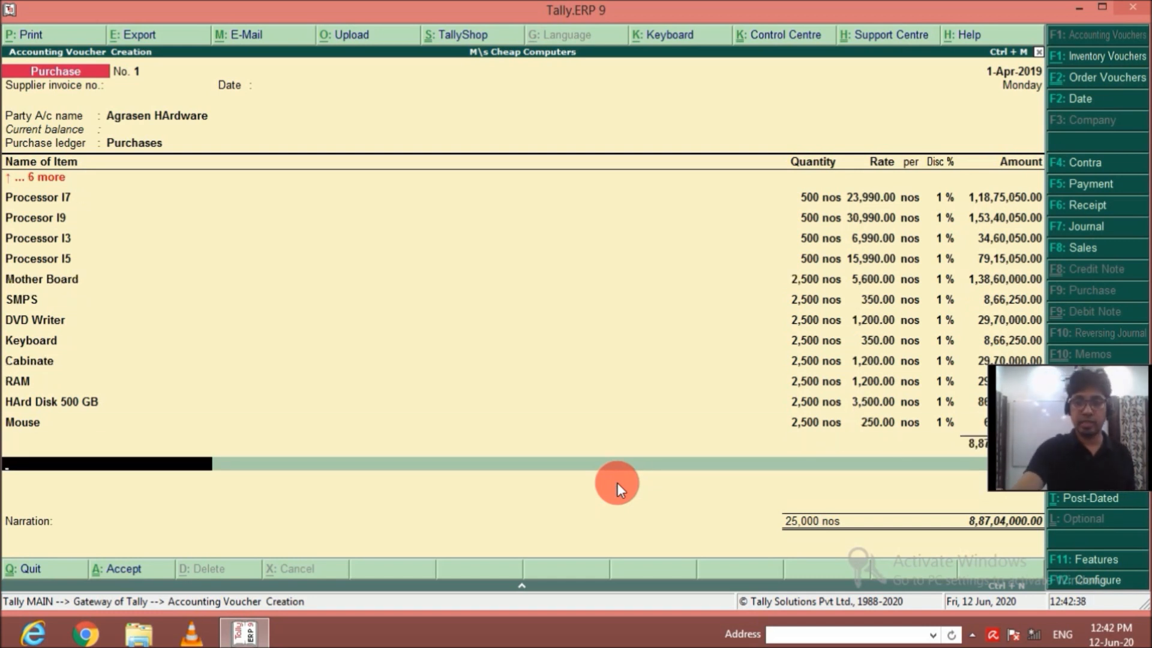
{"action": "key", "text": "Up"}
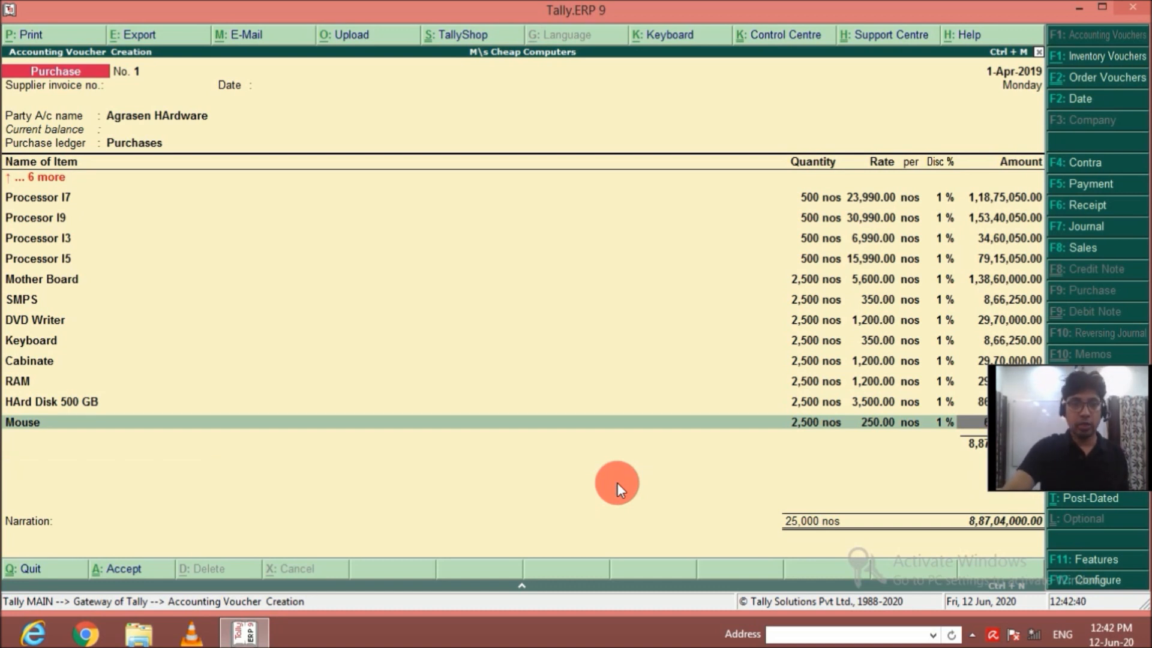
{"action": "key", "text": "Down"}
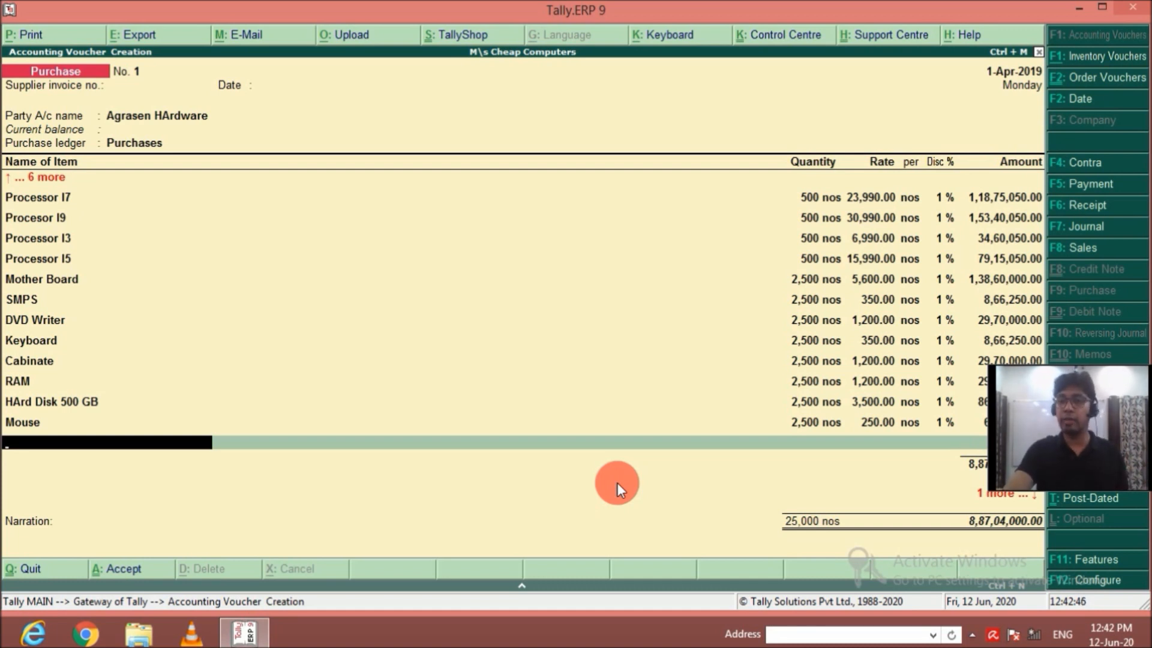
{"action": "key", "text": "Return"}
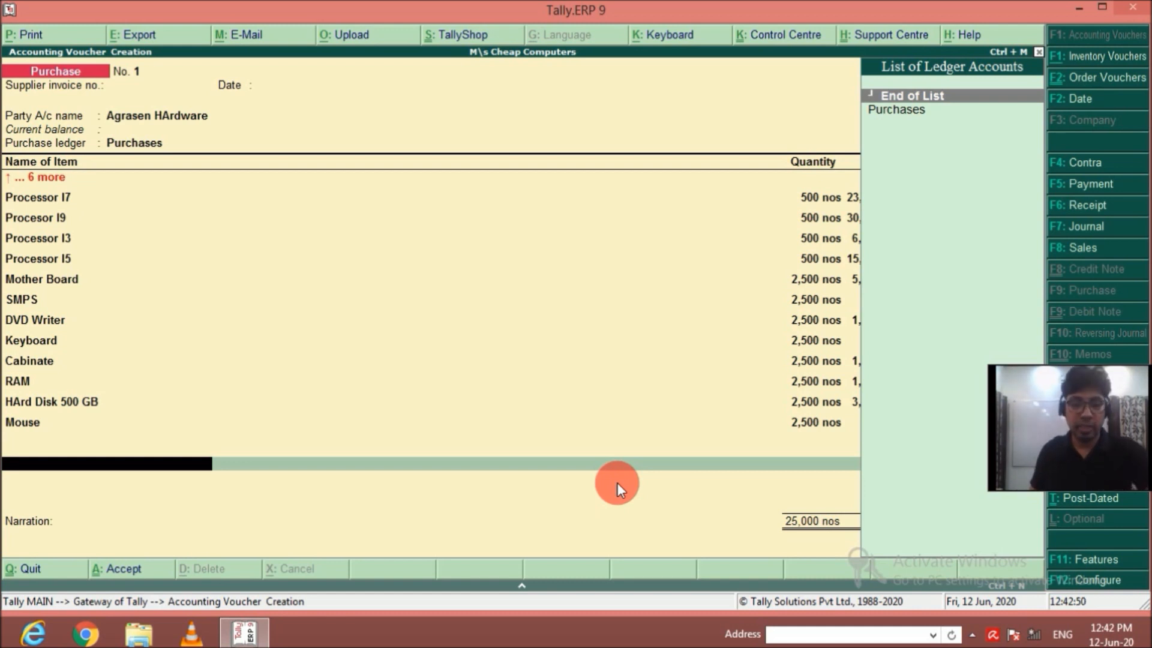
{"action": "key", "text": "alt+c"}
{"action": "type", "text": "Freight"}
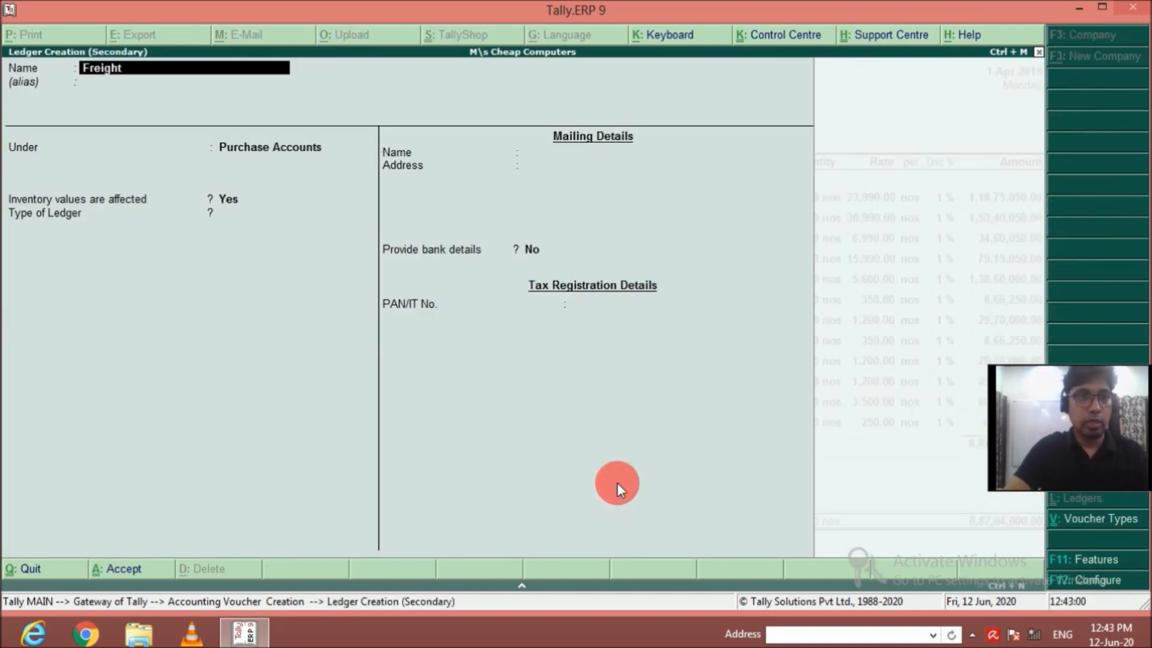
{"action": "type", "text": " inward"}
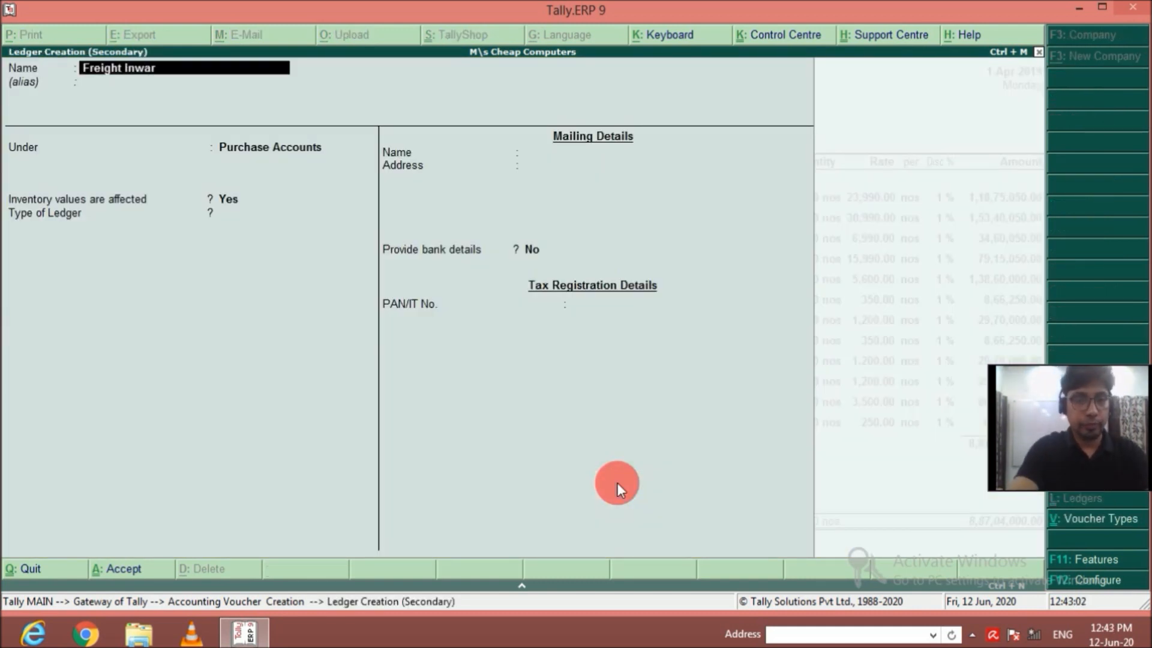
{"action": "key", "text": "Return"}
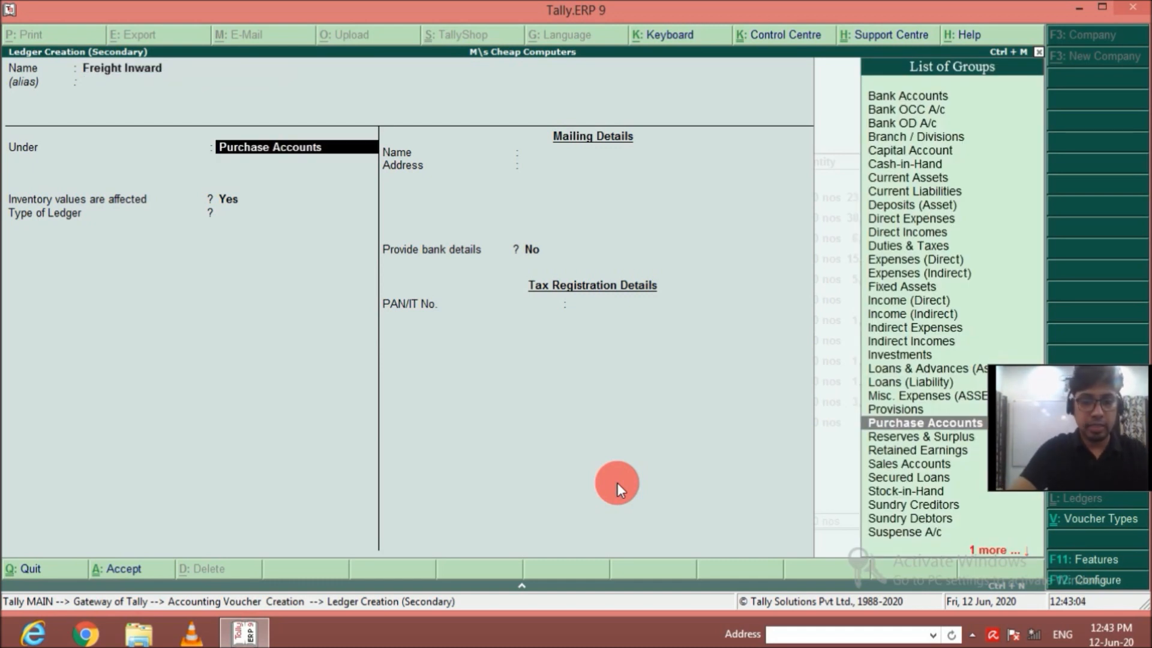
Place the Freight Inward ledger under Indirect Expenses with inventory values affected set to No, and save it.
{"action": "type", "text": "Ind"}
{"action": "key", "text": "Down"}
{"action": "key", "text": "Down"}
{"action": "key", "text": "Down"}
{"action": "key", "text": "Up"}
{"action": "key", "text": "Return"}
{"action": "key", "text": "Return"}
{"action": "key", "text": "Return"}
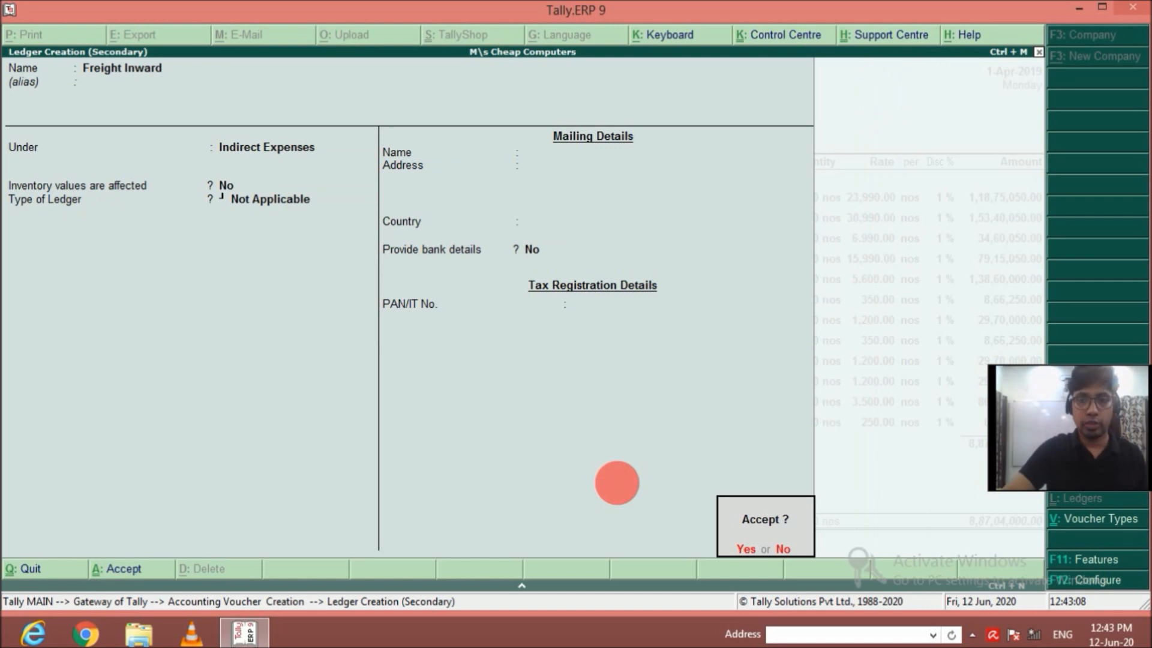
{"action": "key", "text": "Return"}
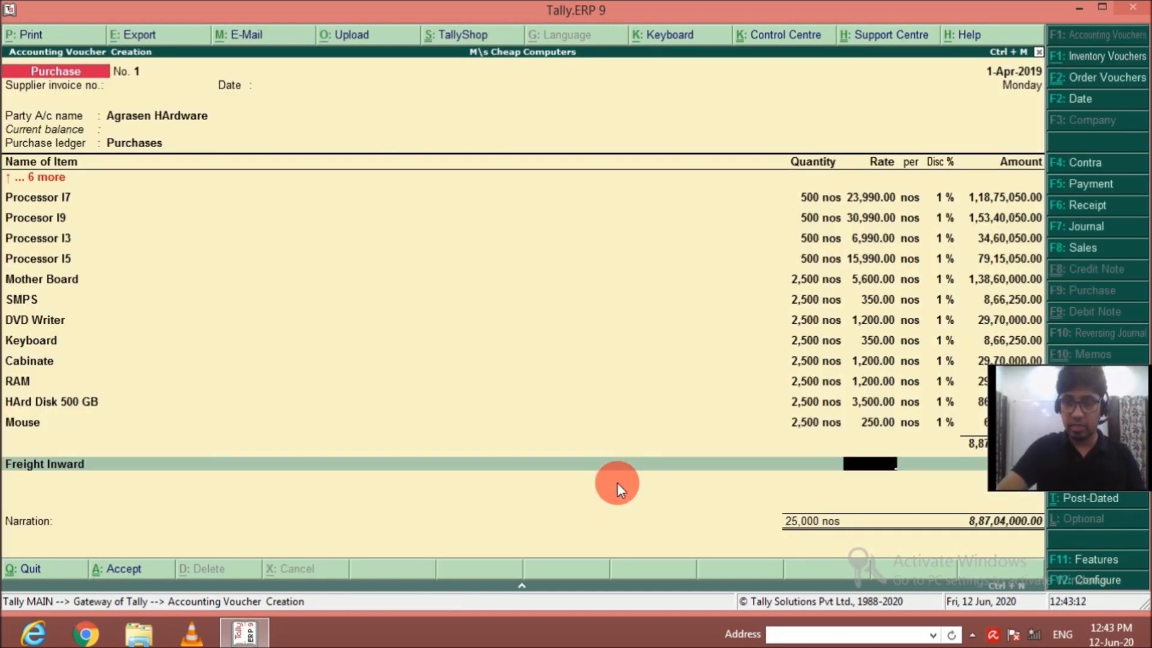
Enter 35,000 as the Freight Inward amount and complete the ledger lines of the purchase voucher.
{"action": "key", "text": "Return"}
{"action": "key", "text": "Escape"}
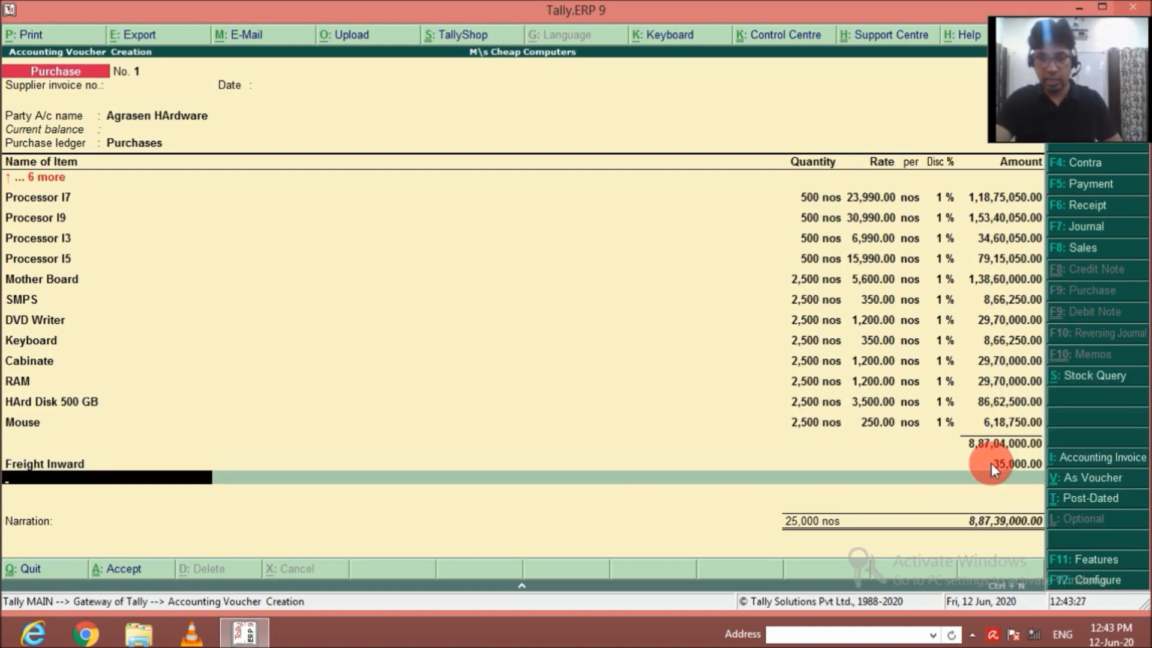
{"action": "key", "text": "Return"}
{"action": "key", "text": "Return"}
{"action": "type", "text": "1"}
{"action": "key", "text": "Return"}
{"action": "key", "text": "Return"}
{"action": "key", "text": "Return"}
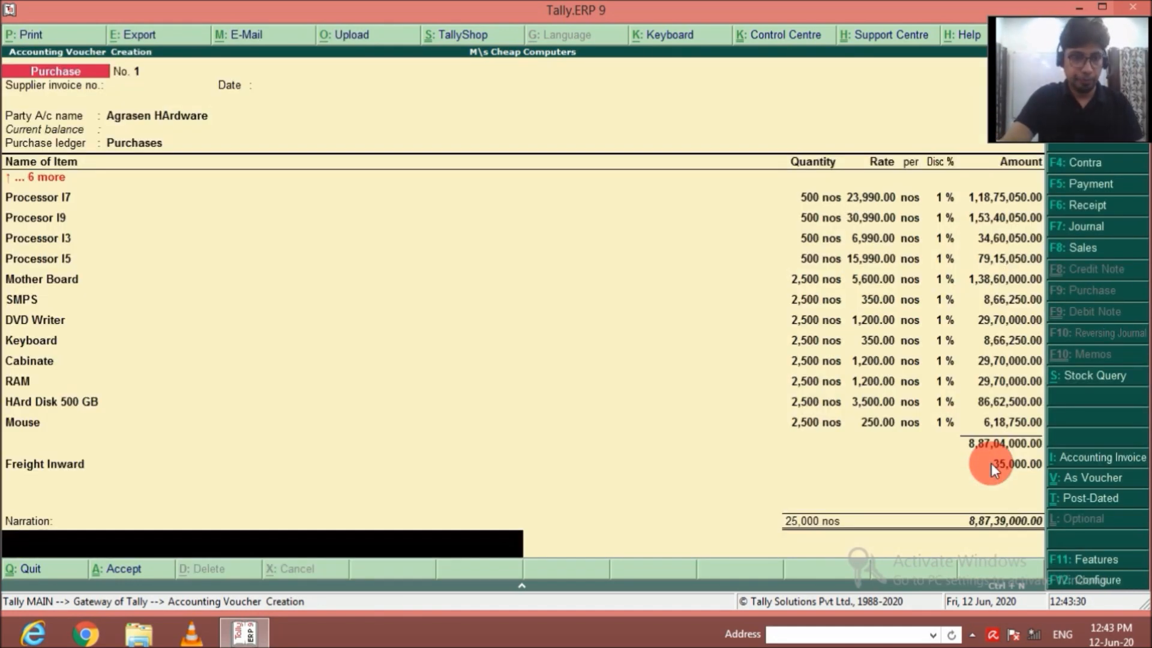
Enter the narration "For IT products purchased afrom Agrasen Hardware" and save the purchase voucher.
{"action": "type", "text": "For"}
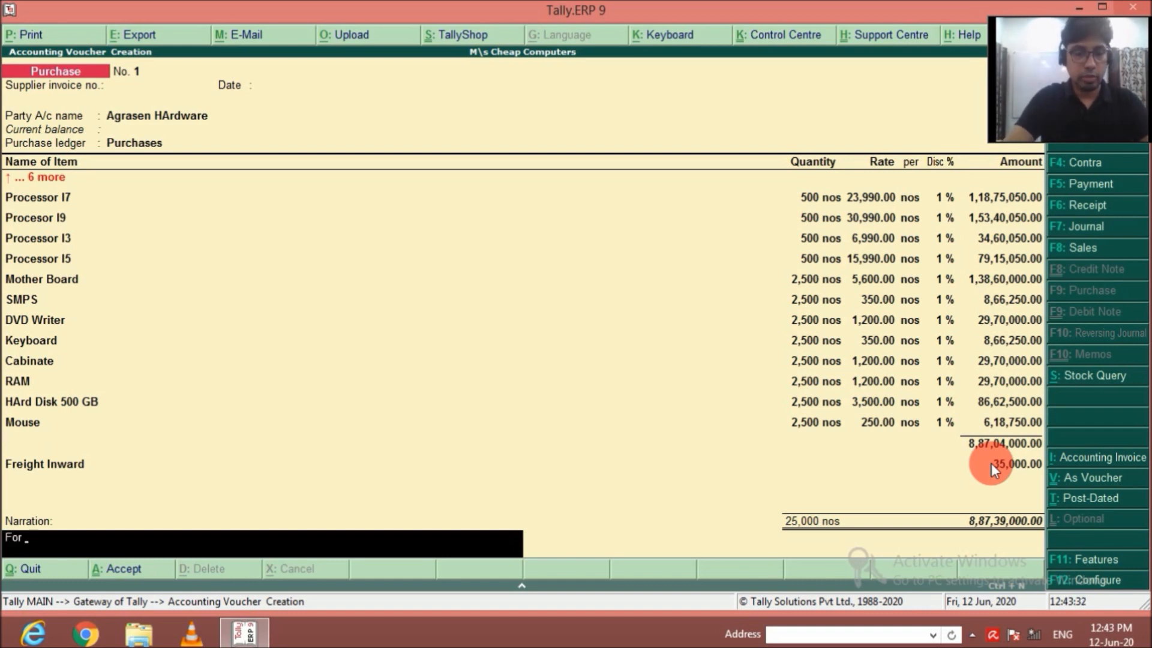
{"action": "type", "text": " IT products"}
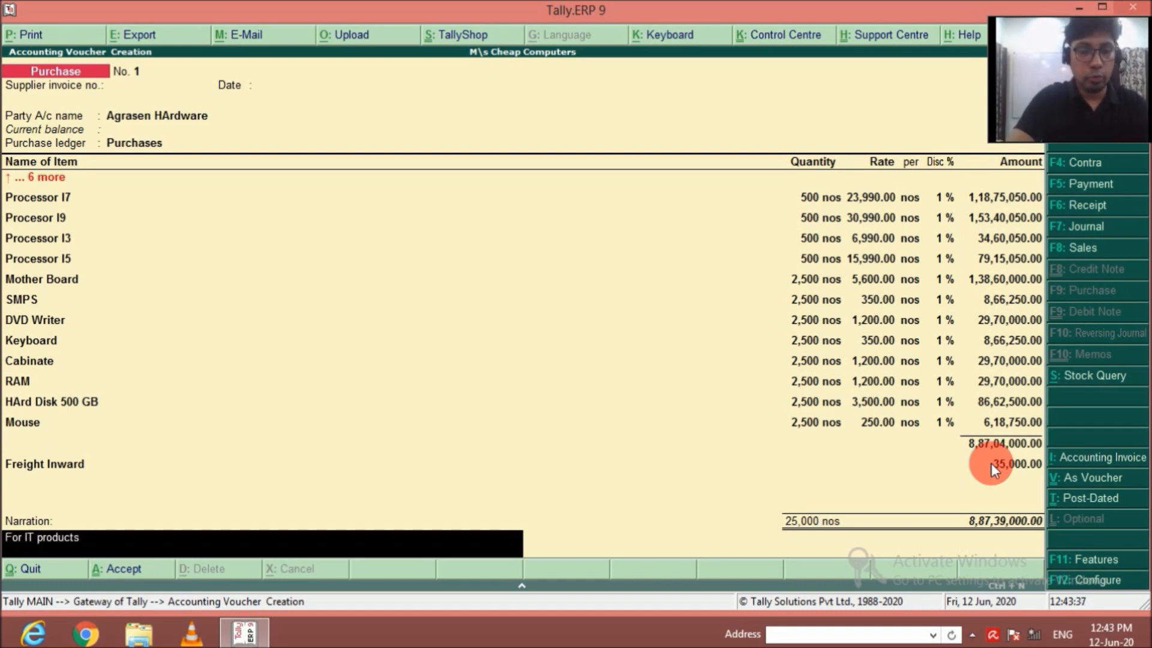
{"action": "type", "text": " purchased"}
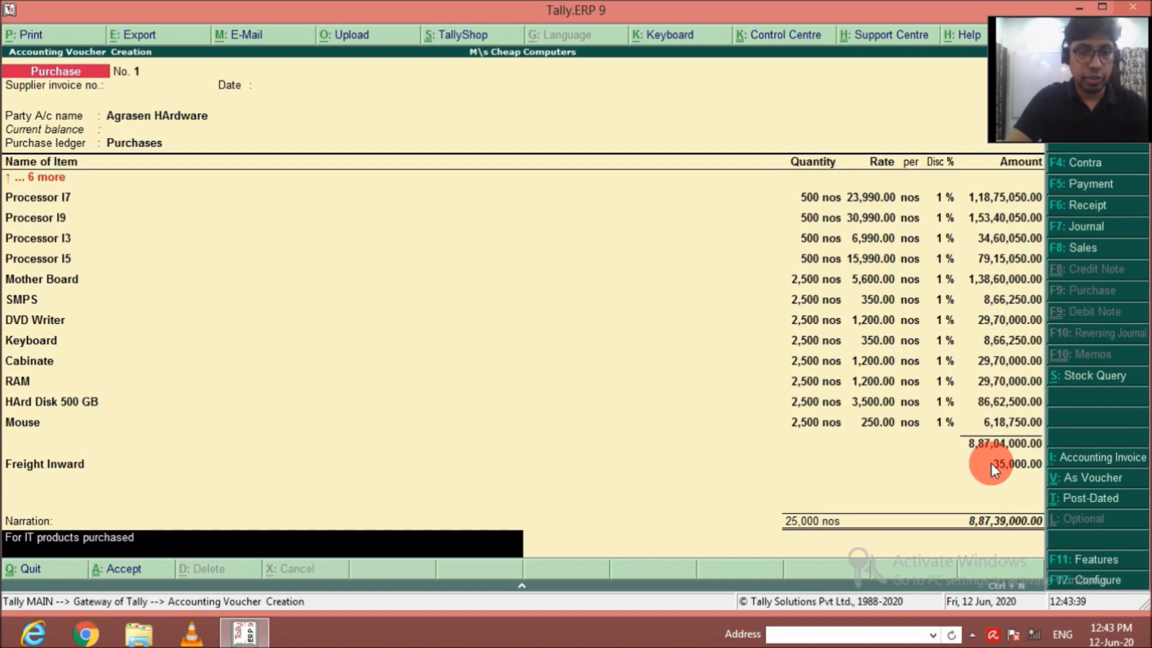
{"action": "type", "text": " afrom Agr"}
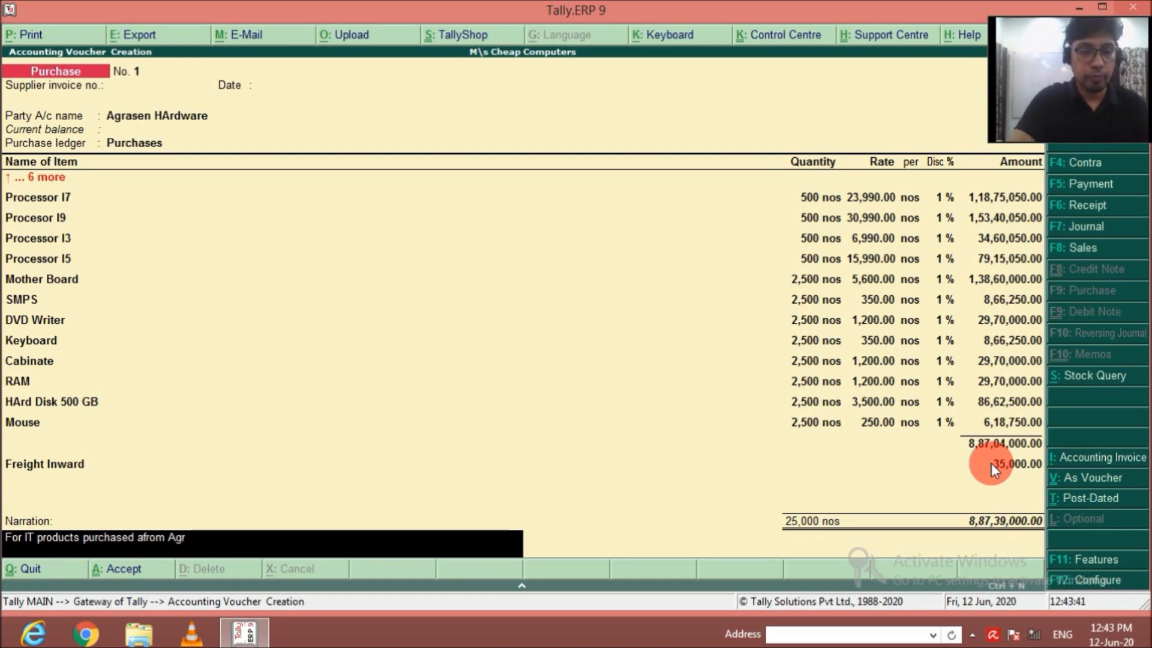
{"action": "type", "text": "asen Hardware"}
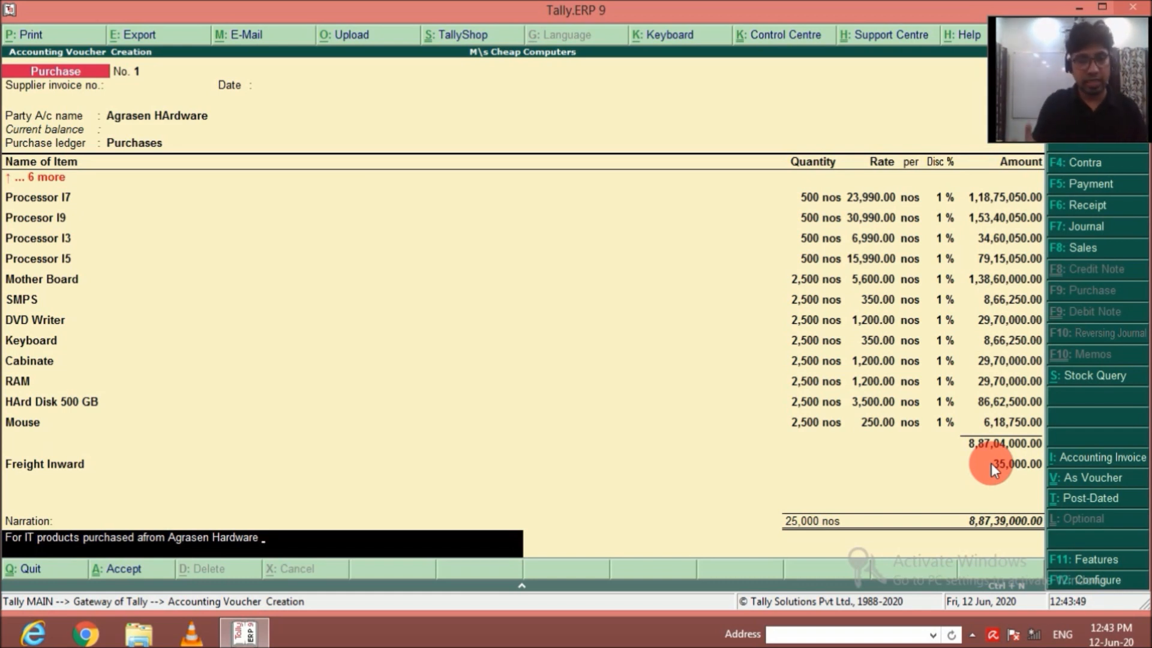
{"action": "key", "text": "Return"}
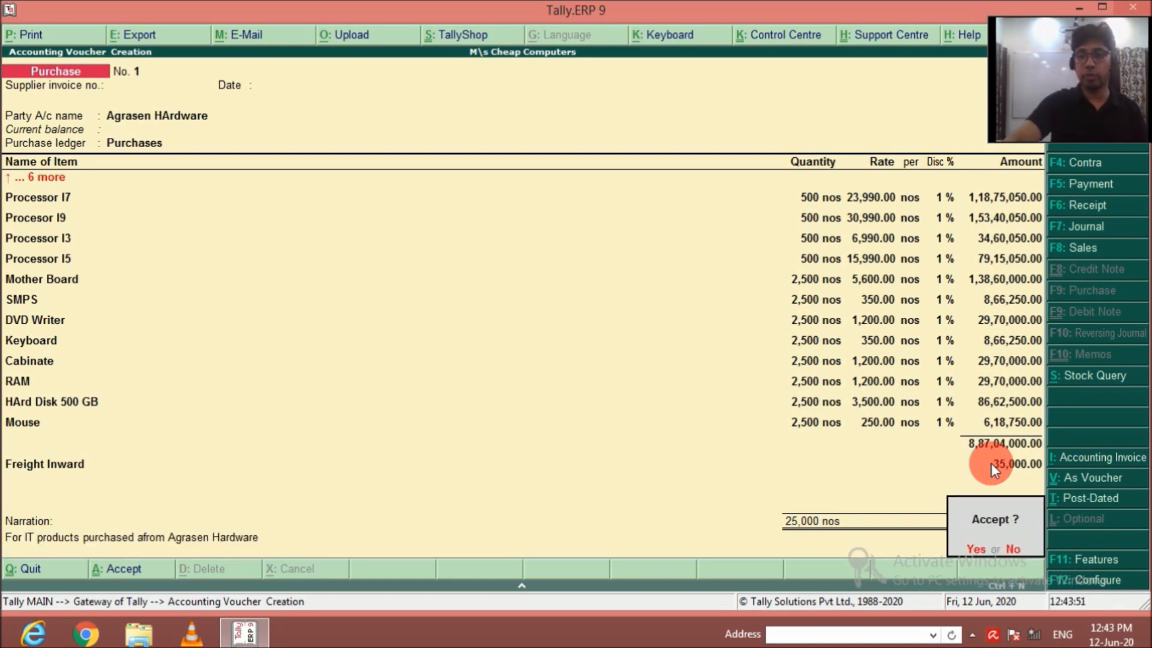
{"action": "key", "text": "Return"}
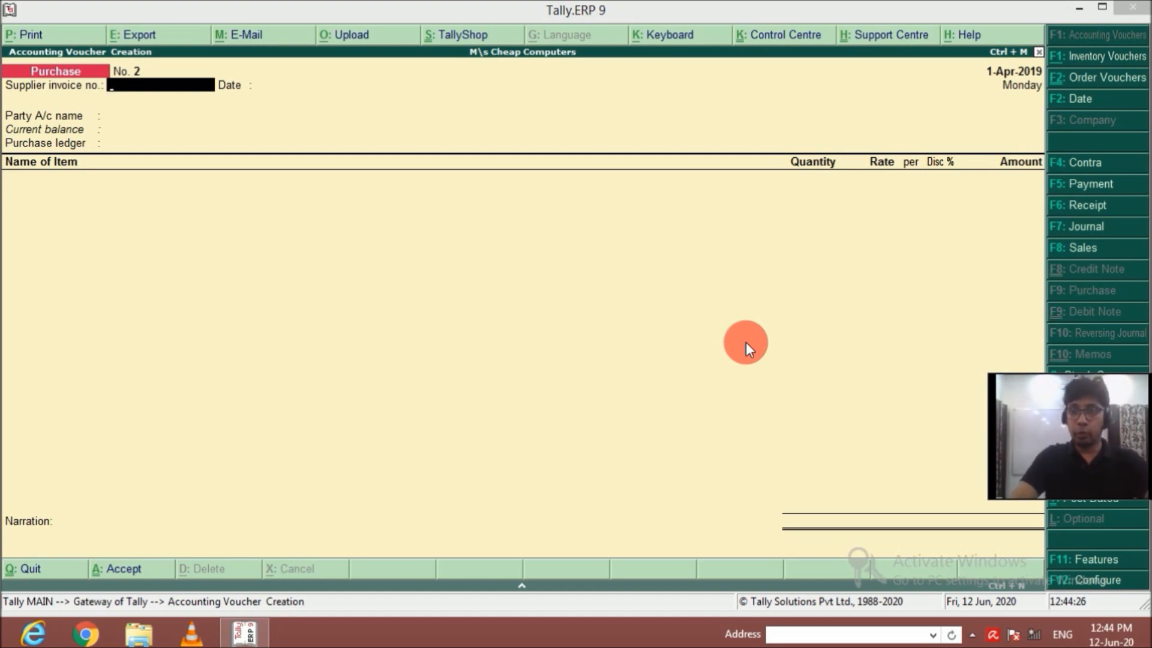
Leave purchase voucher entry and open the creation form for a single godown.
{"action": "left_click", "coordinate": [729, 12]}
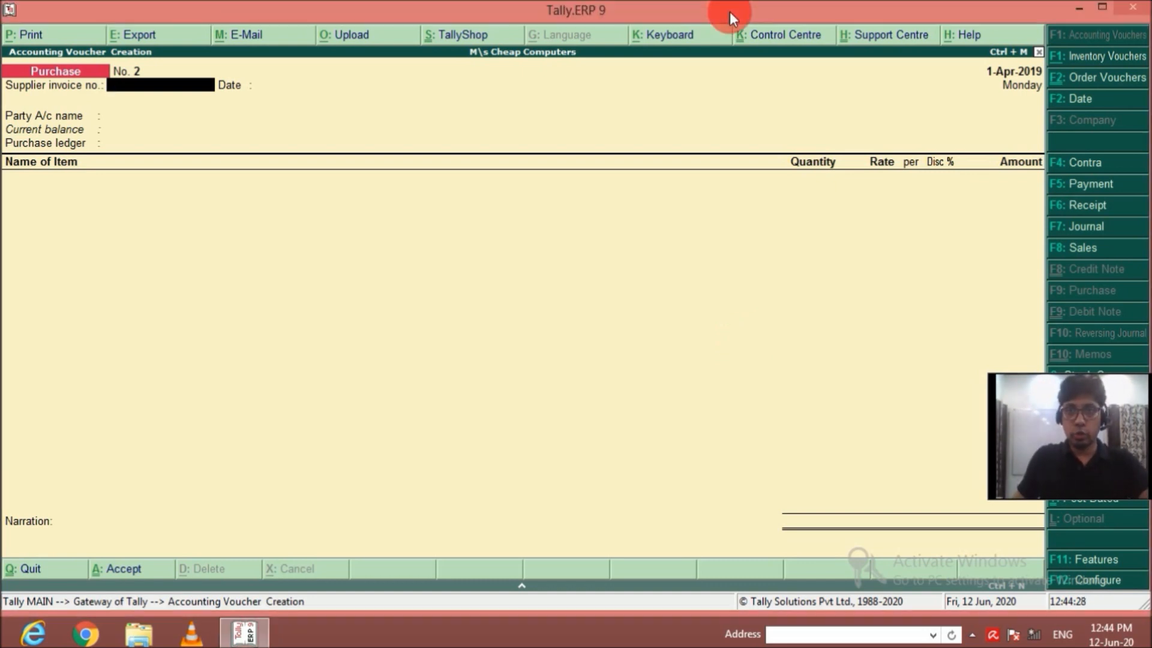
{"action": "key", "text": "Escape"}
{"action": "key", "text": "y"}
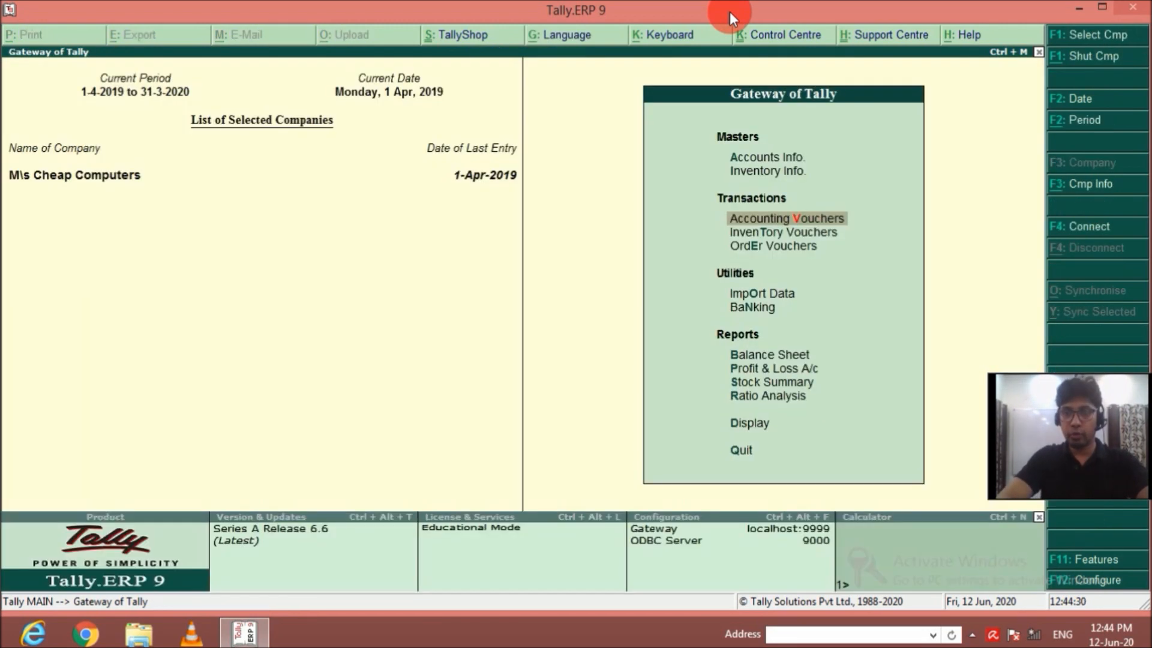
{"action": "key", "text": "Up"}
{"action": "key", "text": "Return"}
{"action": "key", "text": "Down"}
{"action": "key", "text": "Down"}
{"action": "key", "text": "Down"}
{"action": "key", "text": "Down"}
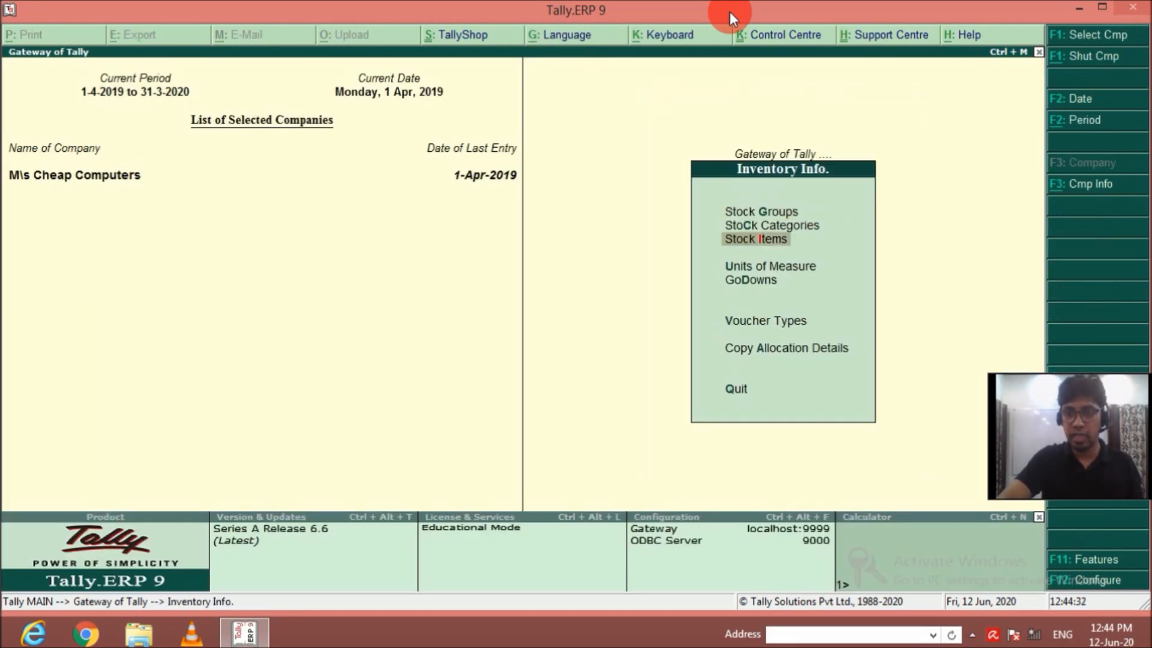
{"action": "key", "text": "Return"}
{"action": "key", "text": "Return"}
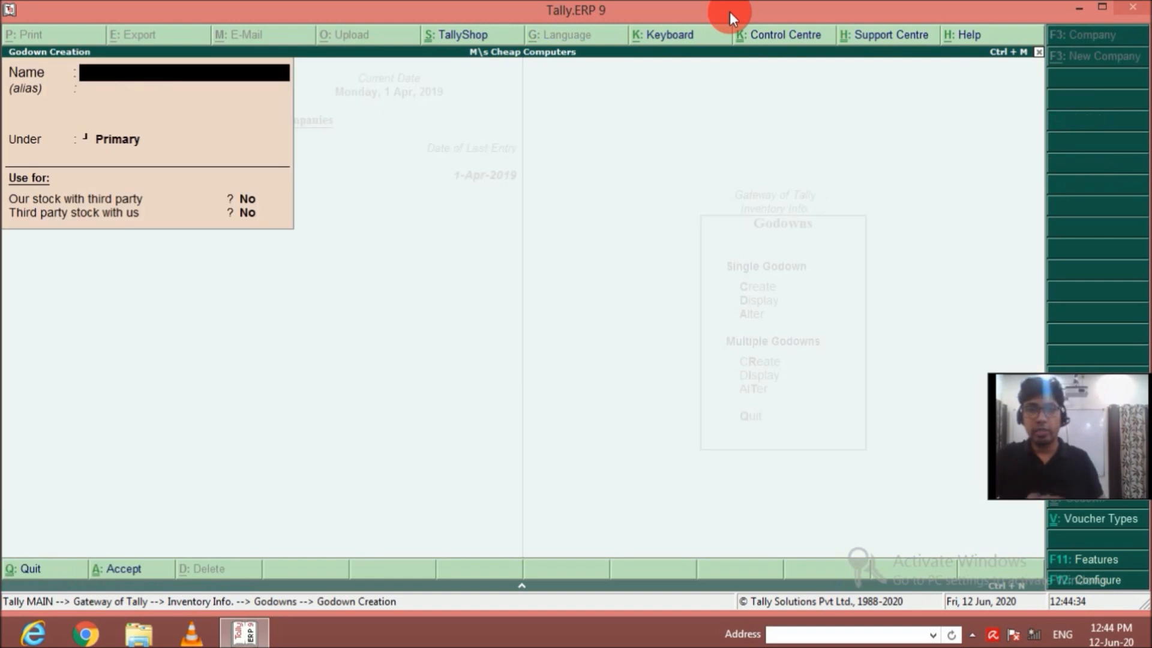
Create a godown named Krishna Nagar under Primary, with both third-party stock options set to No.
{"action": "type", "text": "Krishna Nagar"}
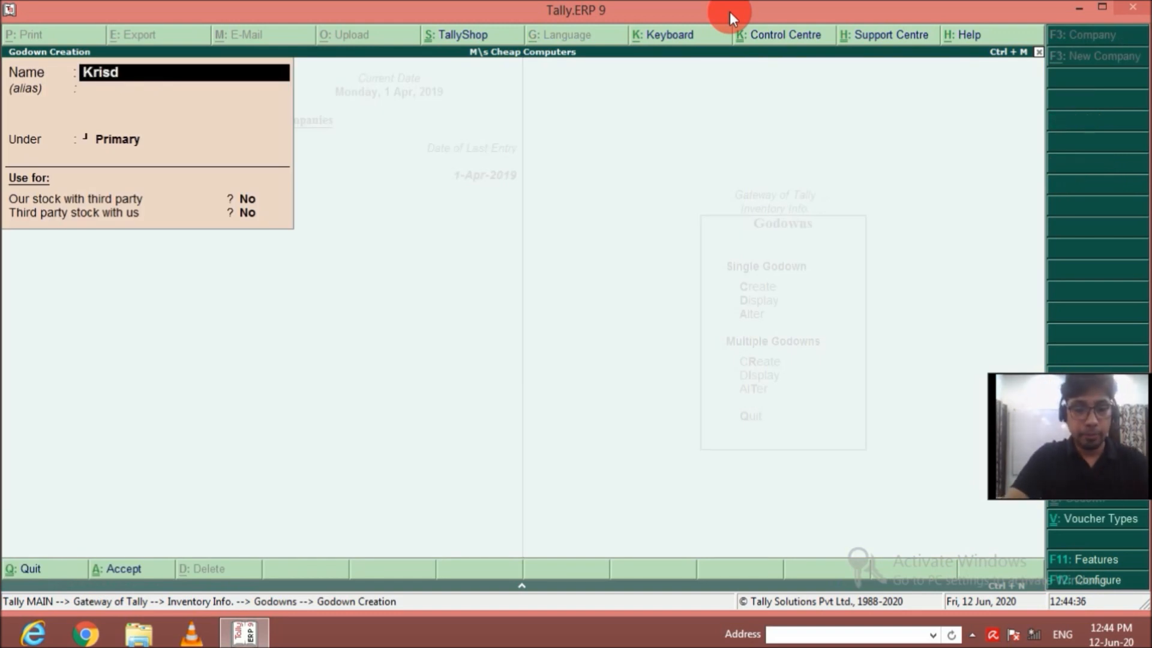
{"action": "key", "text": "Return"}
{"action": "key", "text": "Return"}
{"action": "key", "text": "Return"}
{"action": "key", "text": "Return"}
{"action": "key", "text": "Return"}
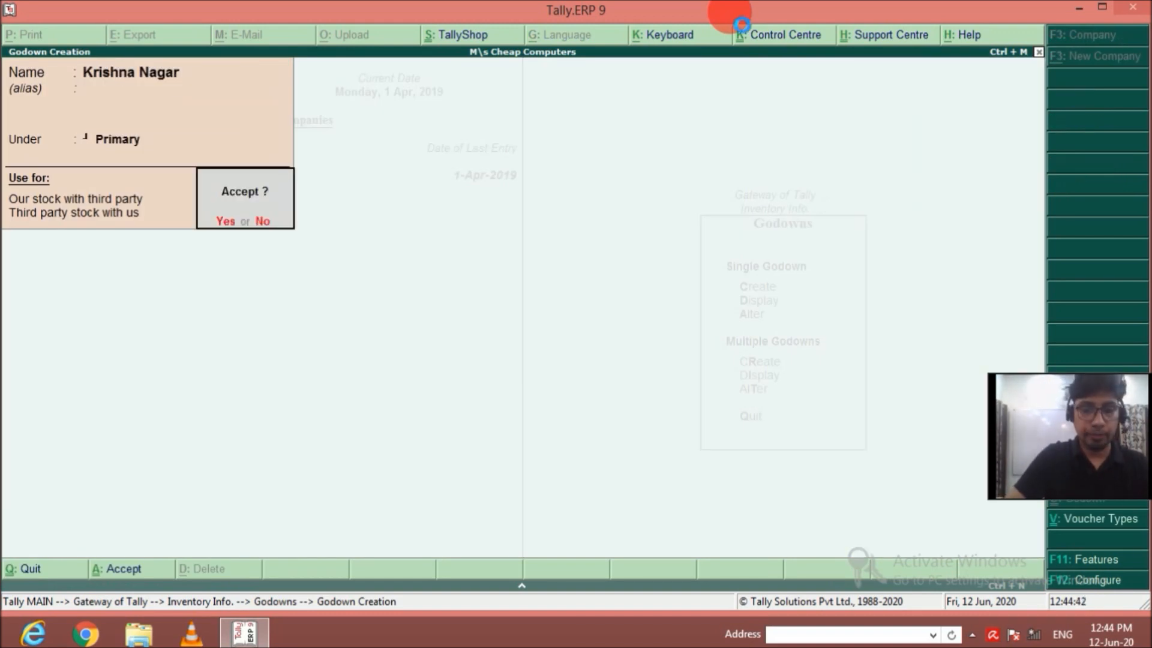
{"action": "key", "text": "Return"}
Create a godown named Dampier Nagar under Primary and return to the Gateway of Tally.
{"action": "type", "text": "Dampier"}
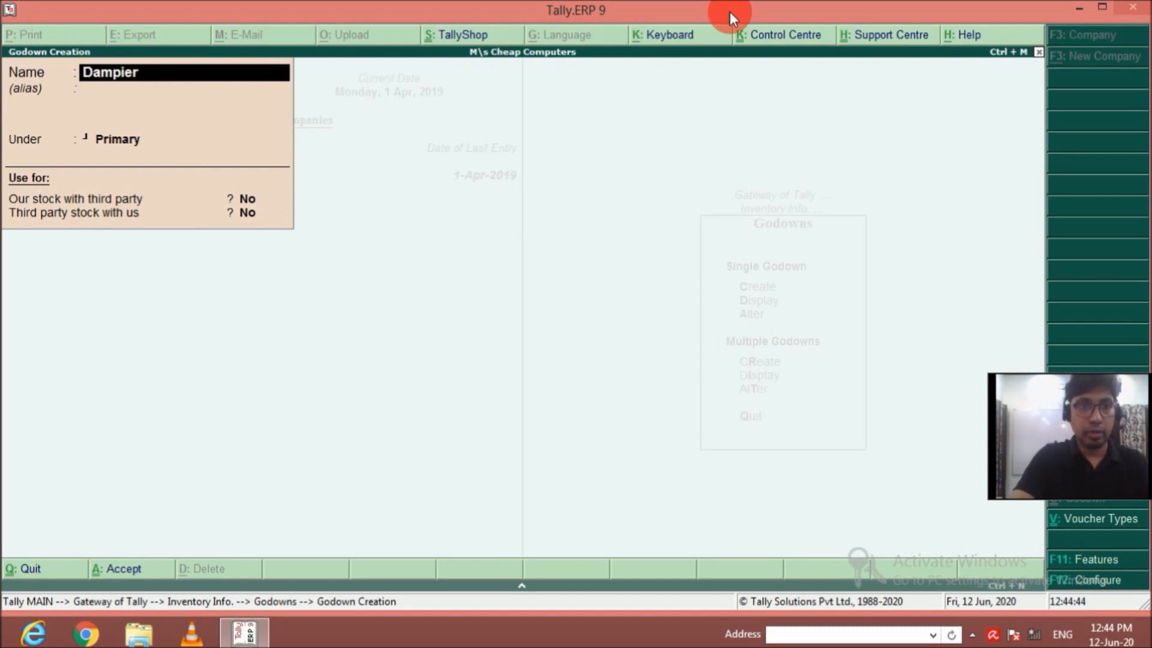
{"action": "type", "text": " Nagar"}
{"action": "key", "text": "Return"}
{"action": "key", "text": "Return"}
{"action": "key", "text": "Return"}
{"action": "key", "text": "Return"}
{"action": "key", "text": "Return"}
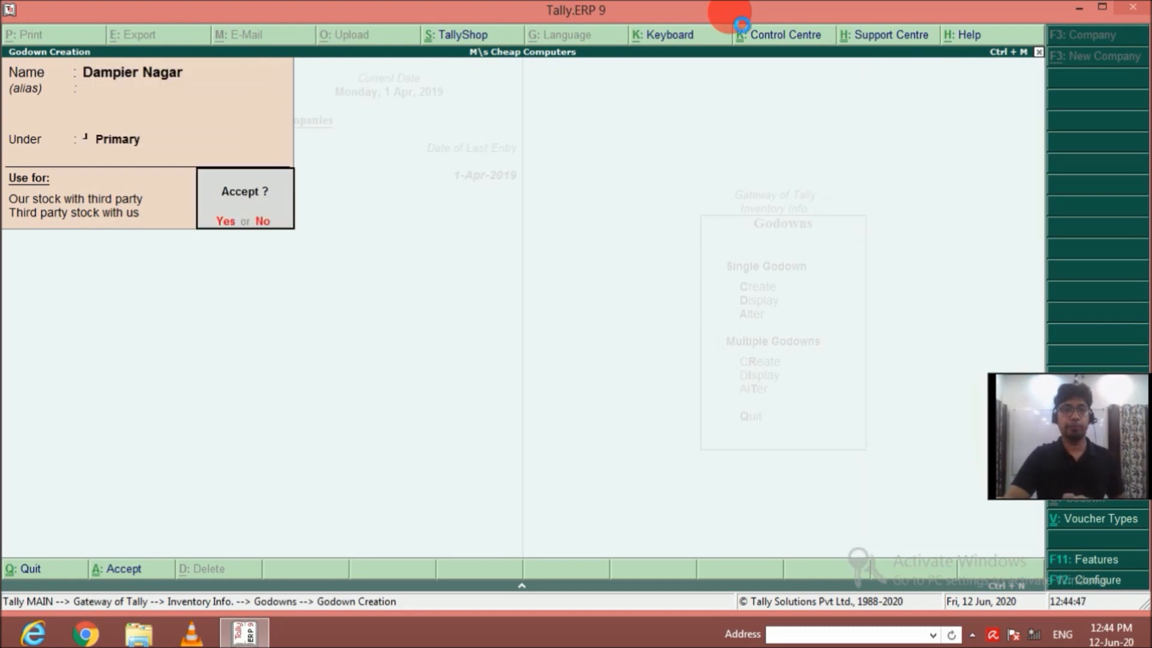
{"action": "key", "text": "Return"}
{"action": "key", "text": "Escape"}
{"action": "key", "text": "Return"}
{"action": "key", "text": "Escape"}
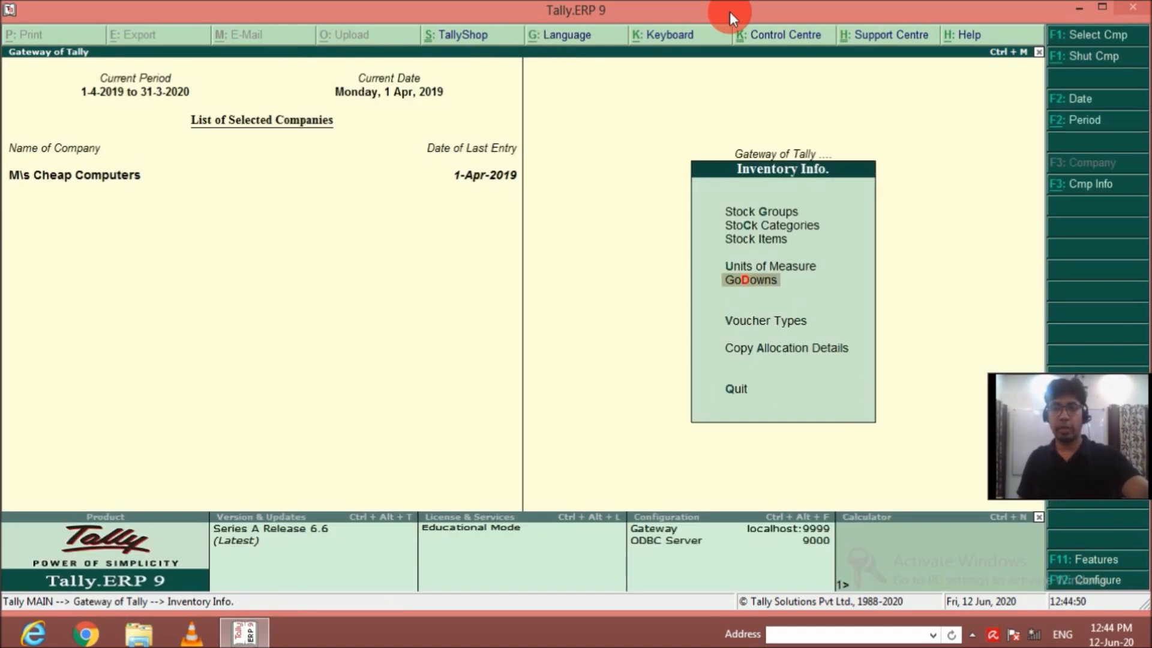
{"action": "key", "text": "Escape"}
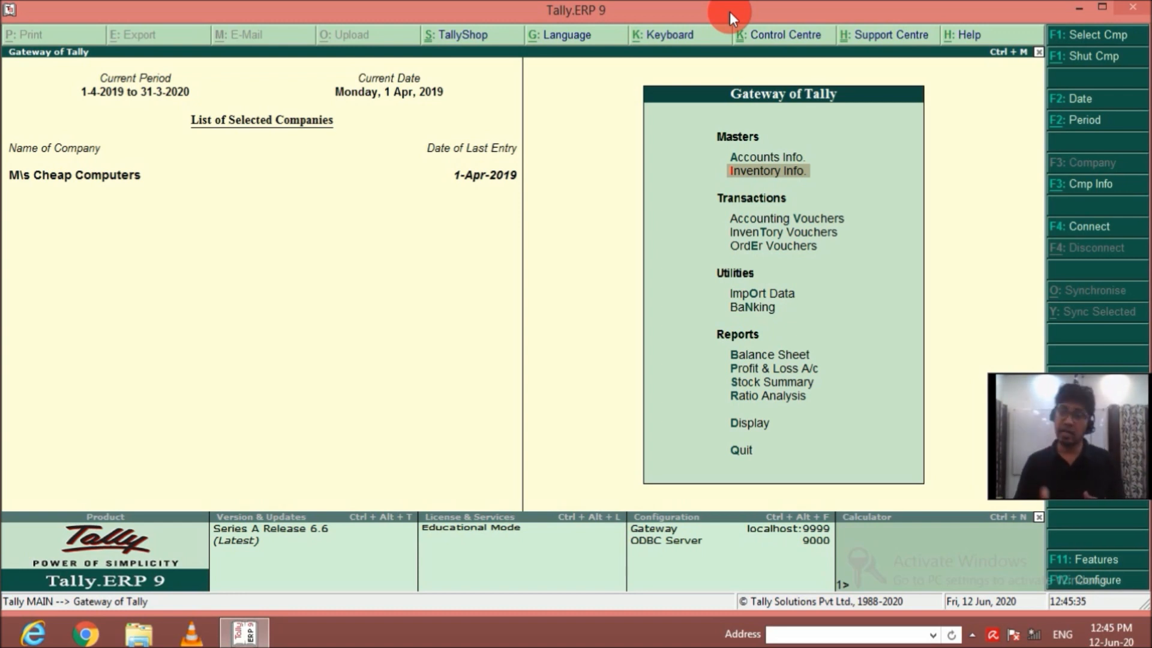
Start a new inventory voucher type named Assembling Journal.
{"action": "key", "text": "Return"}
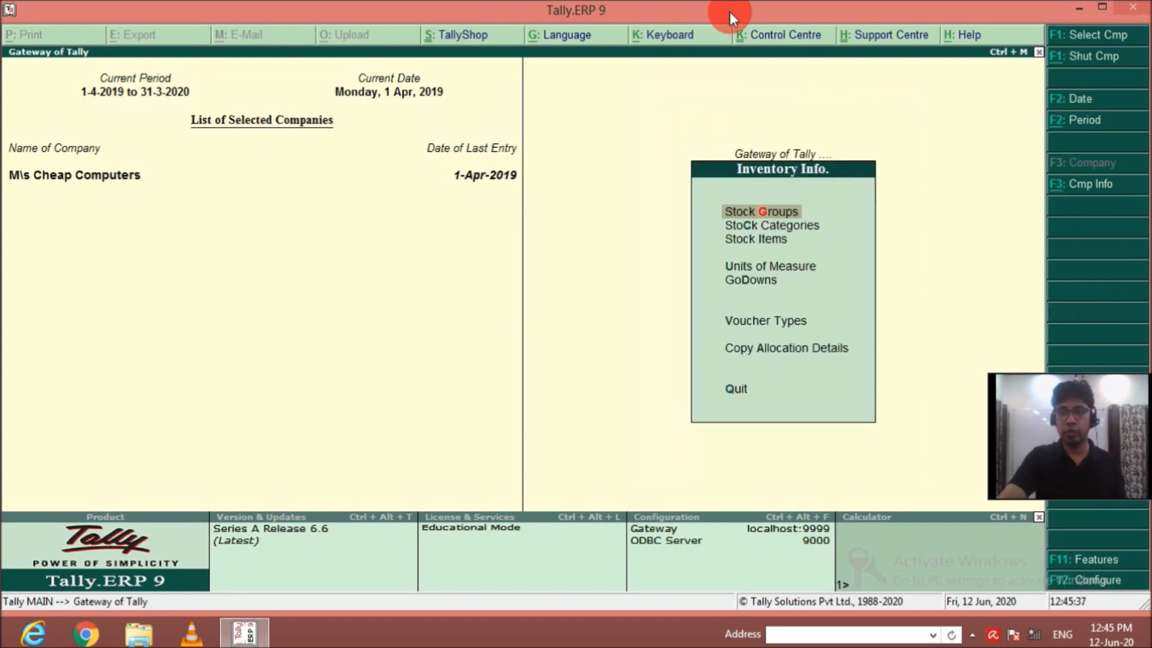
{"action": "key", "text": "Down"}
{"action": "key", "text": "Down"}
{"action": "key", "text": "Down"}
{"action": "key", "text": "Down"}
{"action": "key", "text": "Down"}
{"action": "key", "text": "Return"}
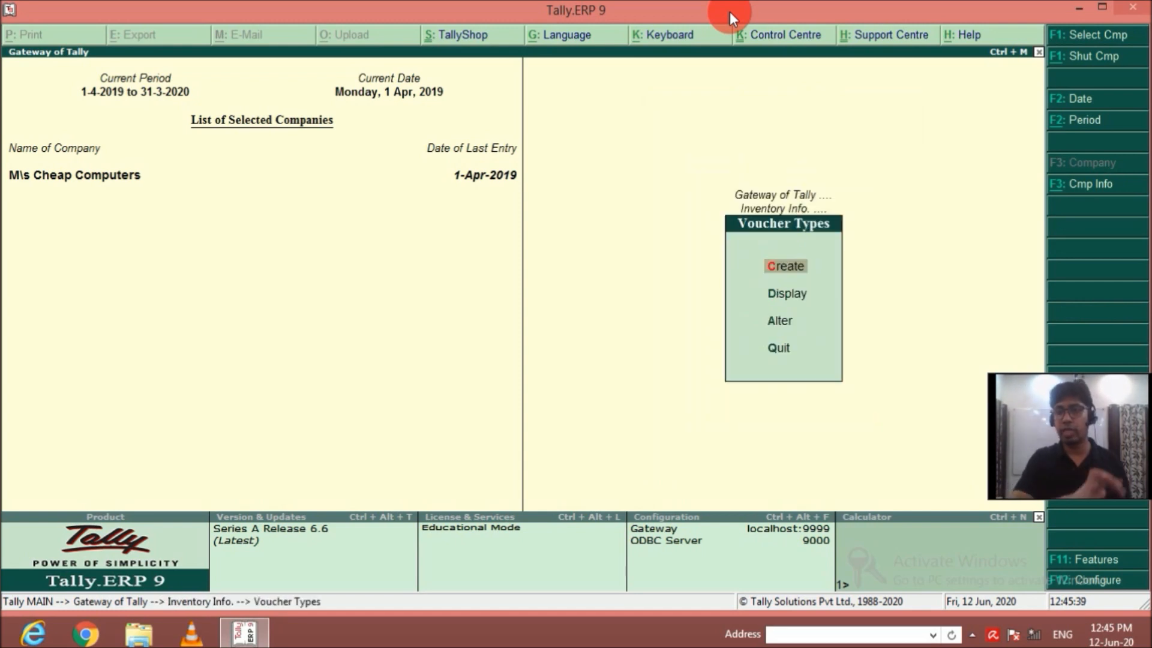
{"action": "key", "text": "Return"}
{"action": "type", "text": "Assemblin"}
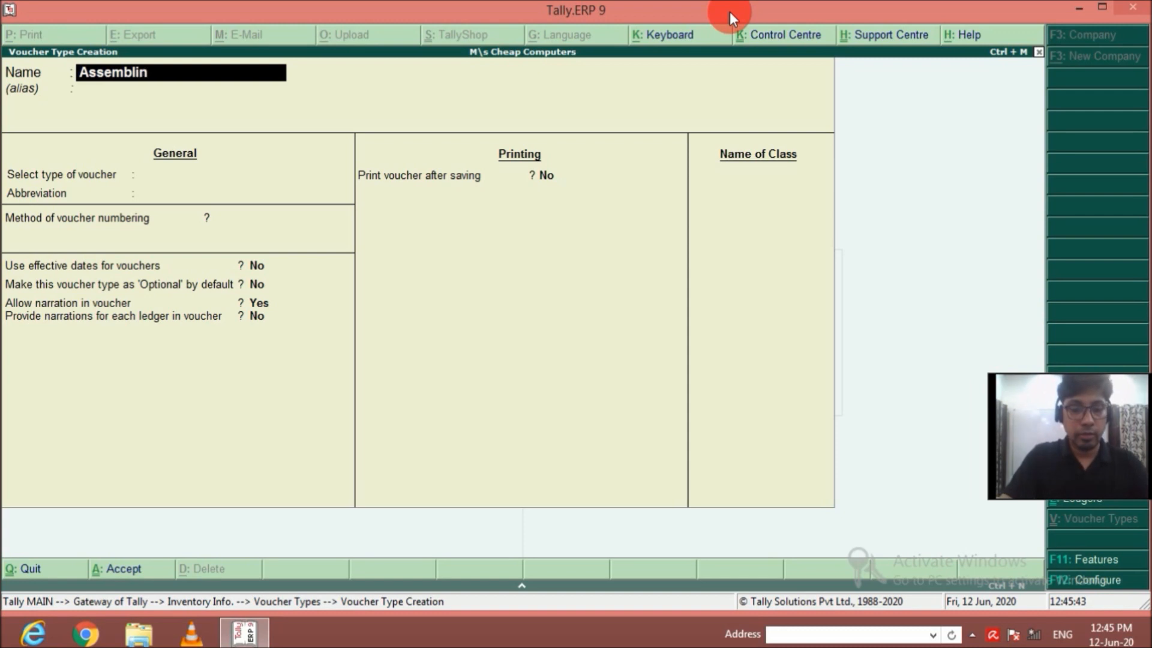
{"action": "type", "text": "g Journal"}
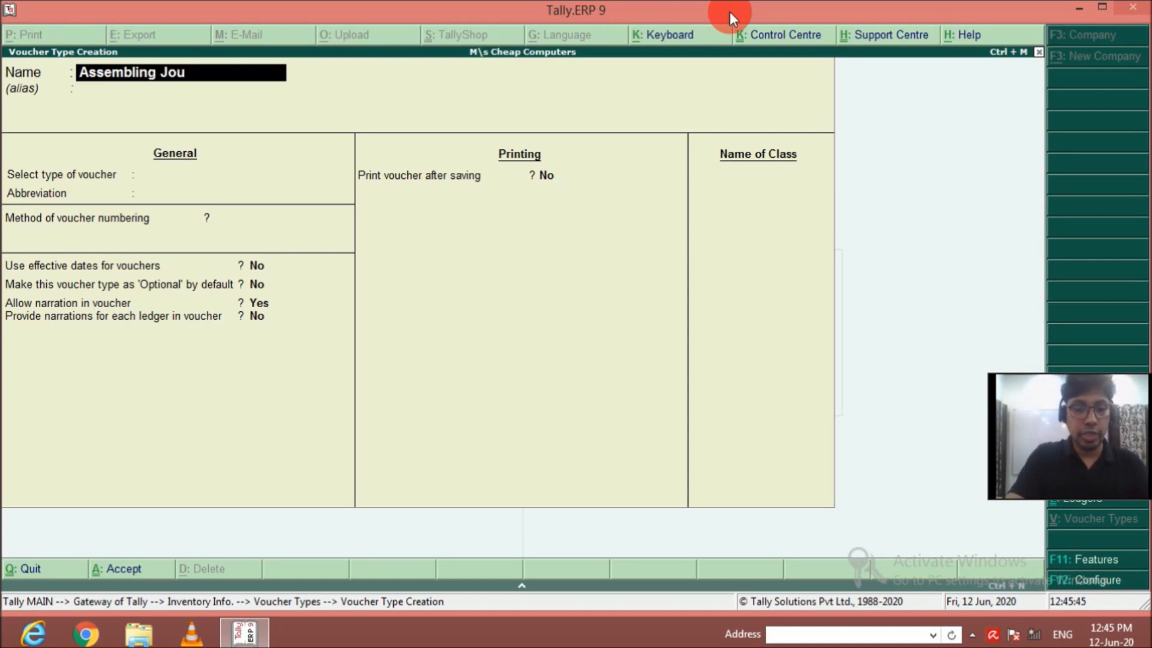
{"action": "key", "text": "Return"}
{"action": "key", "text": "Return"}
{"action": "key", "text": "Return"}
Set the Assembling Journal's type of voucher to Stock Journal.
{"action": "key", "text": "BackSpace"}
{"action": "key", "text": "BackSpace"}
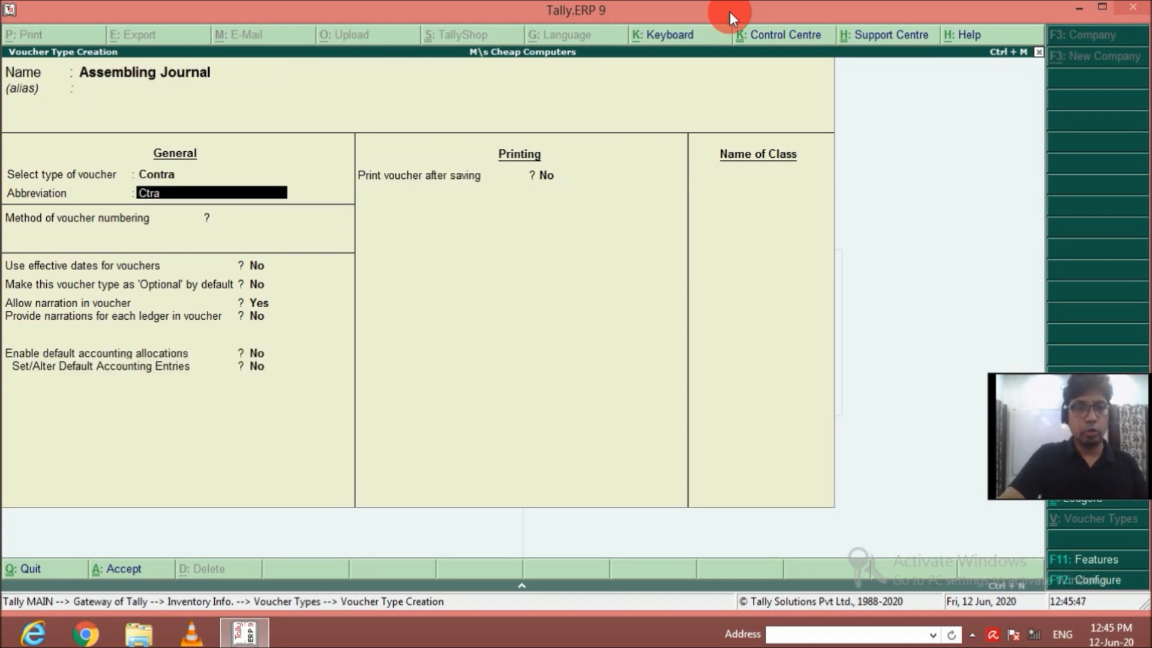
{"action": "key", "text": "Down"}
{"action": "key", "text": "Down"}
{"action": "key", "text": "Down"}
{"action": "key", "text": "Down"}
{"action": "key", "text": "Down"}
{"action": "key", "text": "Down"}
{"action": "key", "text": "Down"}
{"action": "key", "text": "Down"}
{"action": "key", "text": "Down"}
{"action": "key", "text": "Down"}
{"action": "key", "text": "Down"}
{"action": "key", "text": "Down"}
{"action": "key", "text": "Down"}
{"action": "key", "text": "Down"}
{"action": "key", "text": "Down"}
{"action": "key", "text": "Down"}
{"action": "key", "text": "Down"}
{"action": "key", "text": "Down"}
{"action": "key", "text": "Down"}
{"action": "key", "text": "Down"}
{"action": "key", "text": "Down"}
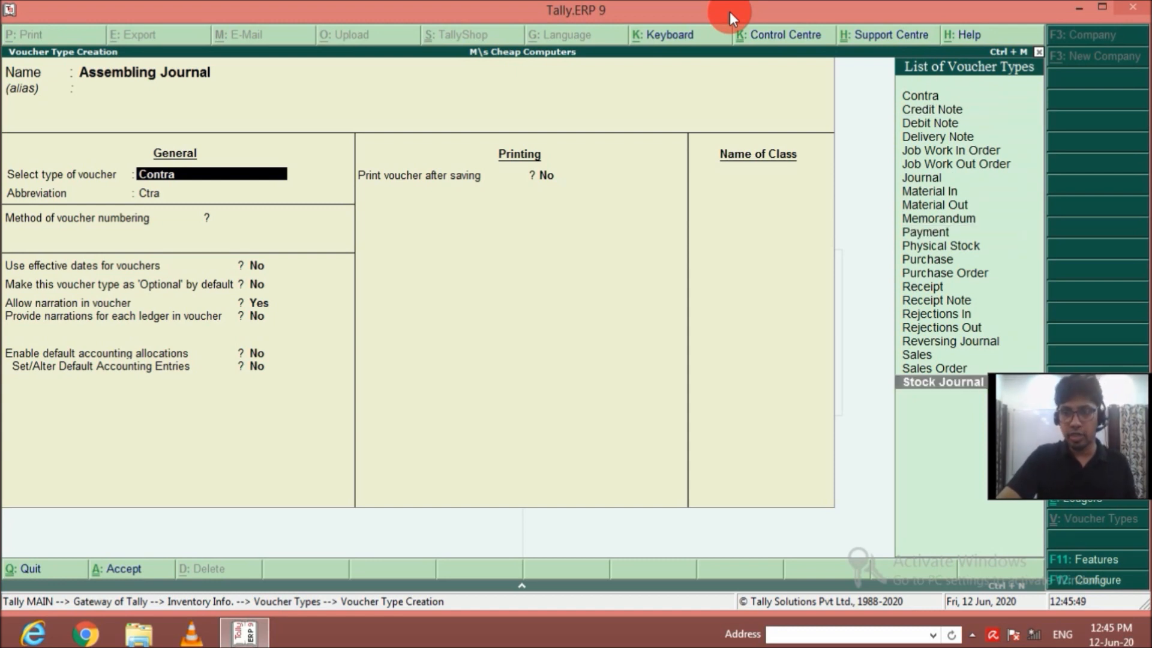
{"action": "key", "text": "Return"}
{"action": "key", "text": "Return"}
{"action": "key", "text": "Return"}
{"action": "key", "text": "Return"}
{"action": "key", "text": "Return"}
{"action": "key", "text": "Return"}
{"action": "key", "text": "Return"}
Keep the abbreviation Stk Jrnl and Automatic numbering, and set Use as a Manufacturing Journal to Yes.
{"action": "key", "text": "BackSpace"}
{"action": "key", "text": "y"}
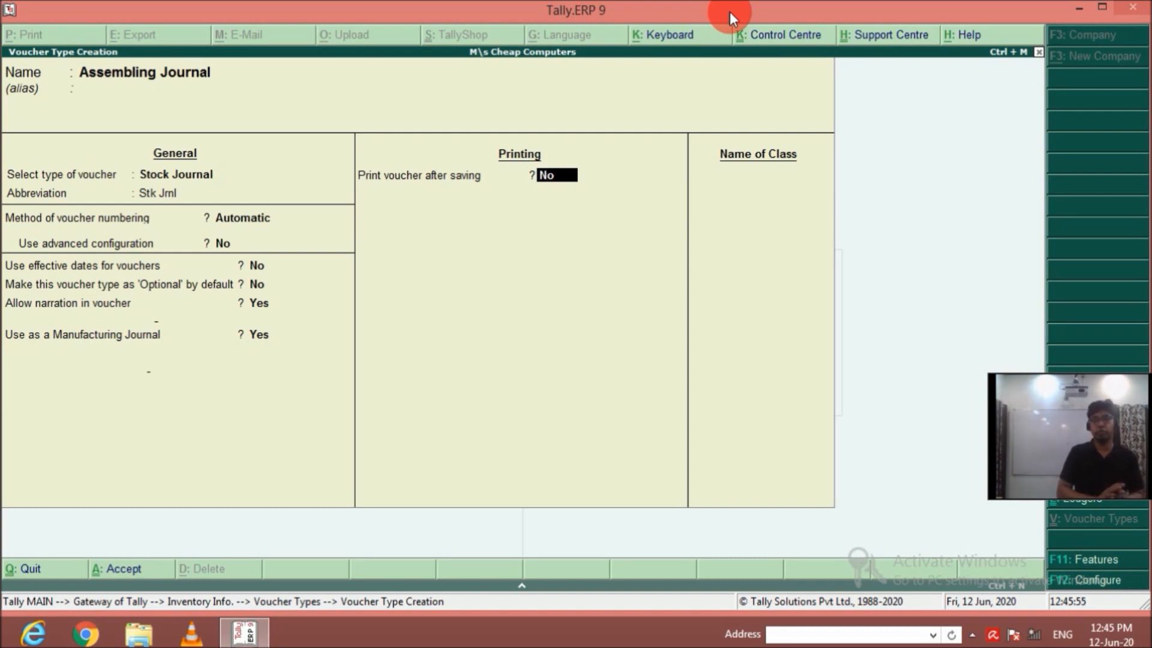
Save the Assembling Journal voucher type with printing after saving left at No, and return to the Gateway of Tally.
{"action": "key", "text": "BackSpace"}
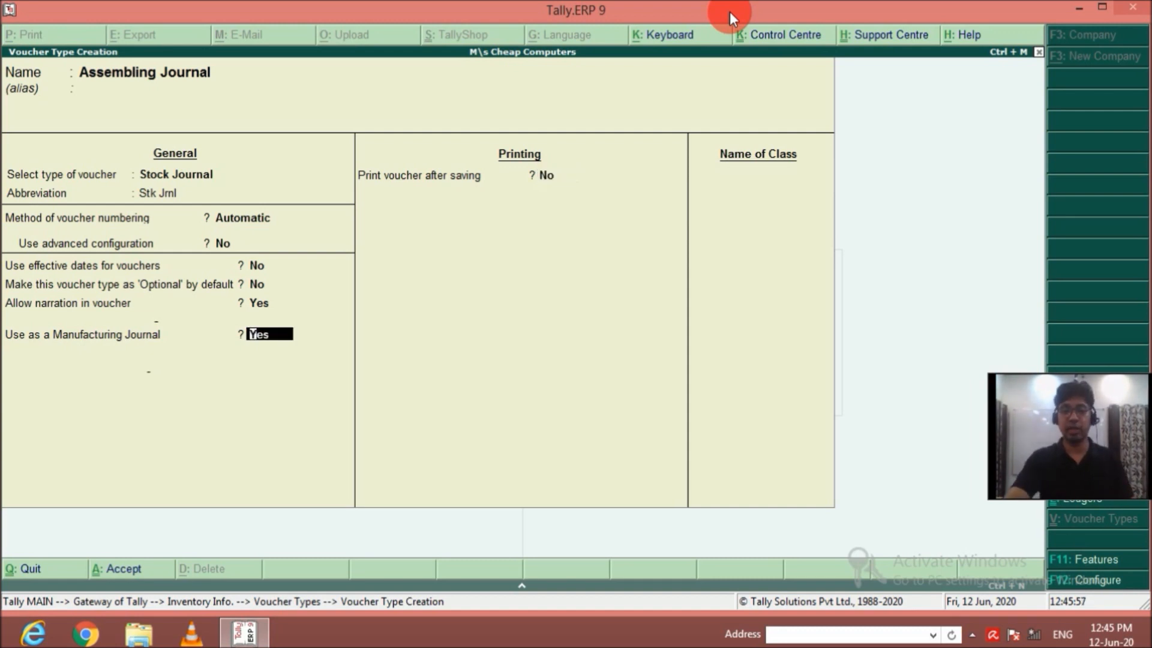
{"action": "key", "text": "Return"}
{"action": "key", "text": "Return"}
{"action": "key", "text": "Return"}
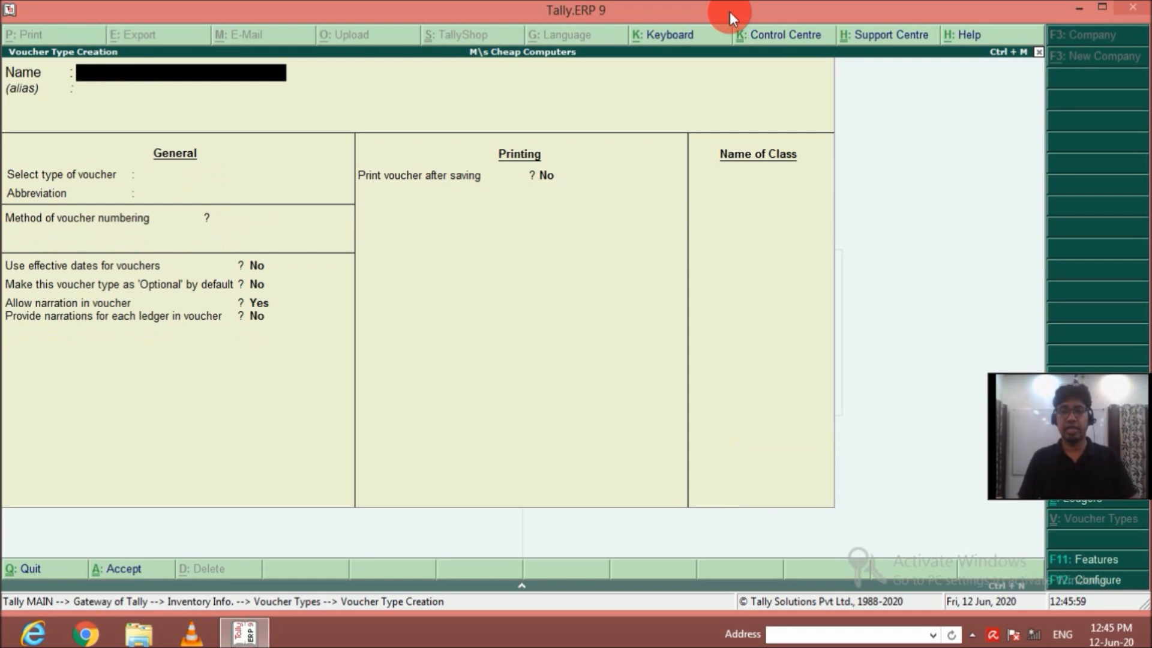
{"action": "key", "text": "Escape"}
{"action": "key", "text": "Return"}
{"action": "key", "text": "Escape"}
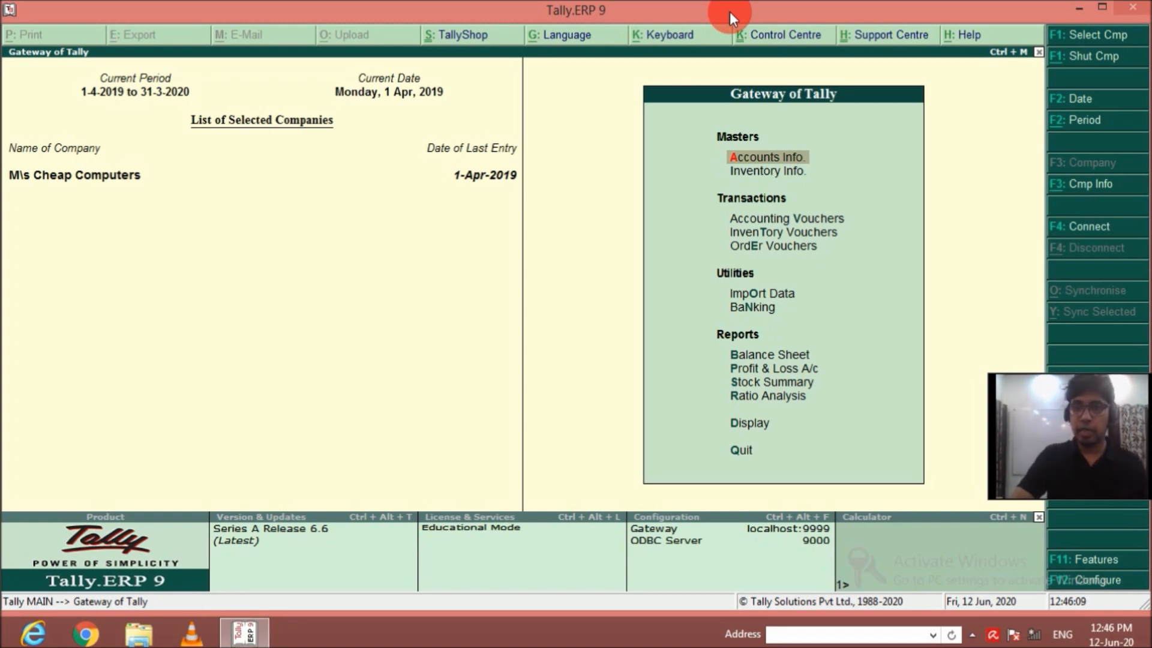
Start a new inventory voucher and change its voucher type to Assembling Journal.
{"action": "key", "text": "Down"}
{"action": "key", "text": "Down"}
{"action": "key", "text": "Down"}
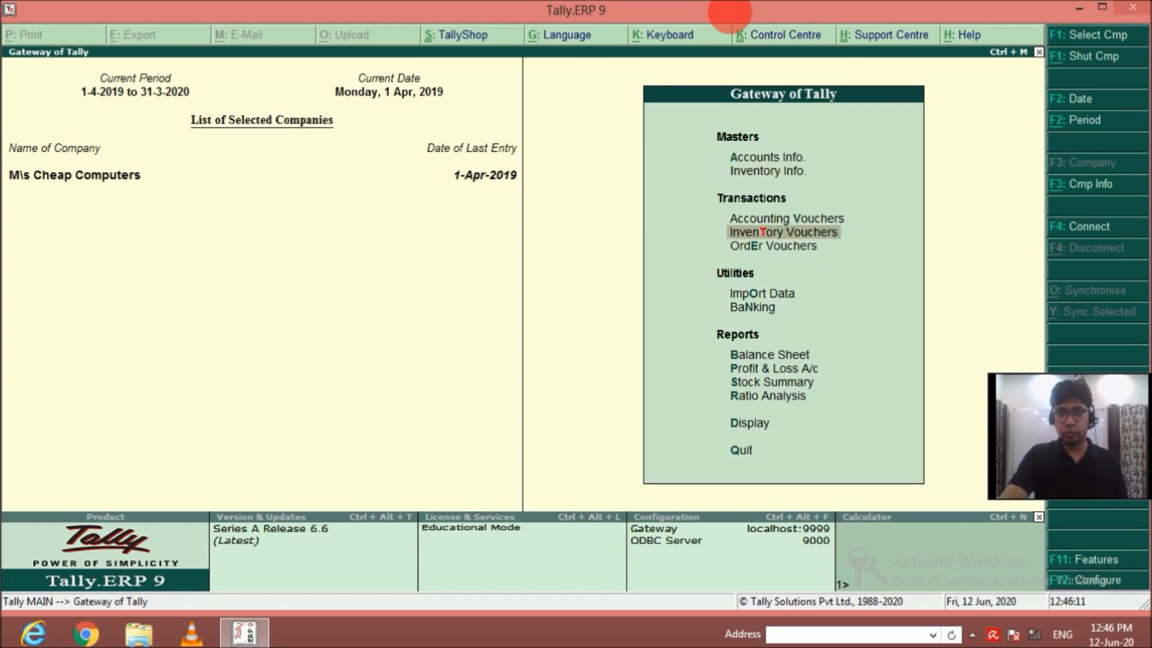
{"action": "key", "text": "Return"}
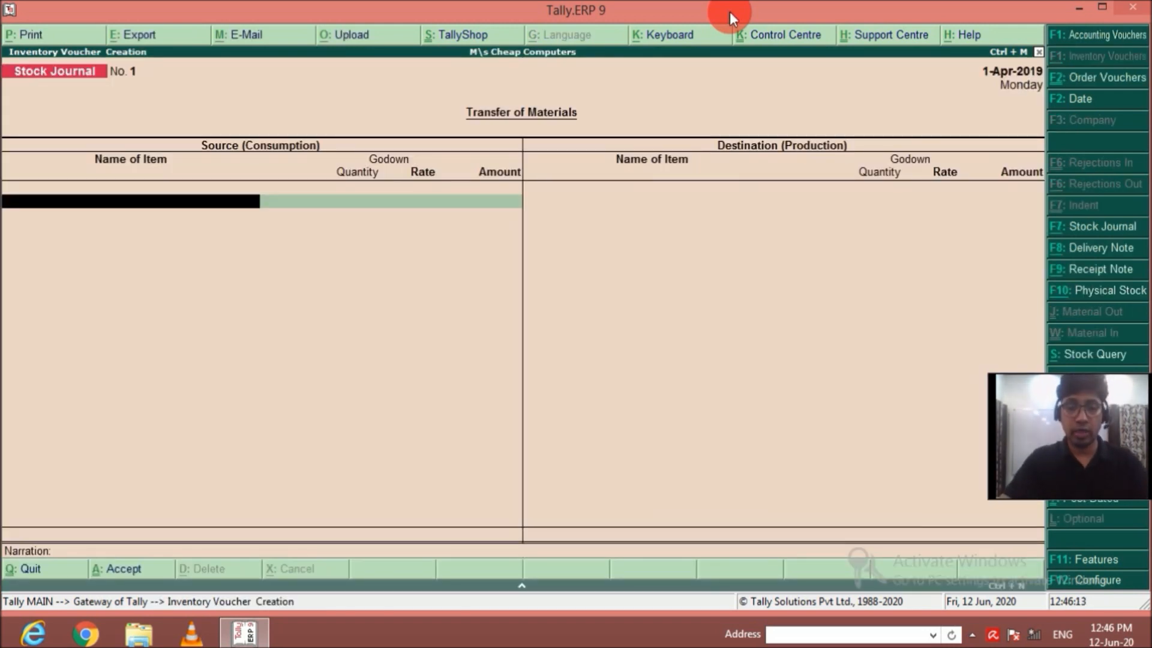
{"action": "key", "text": "F7"}
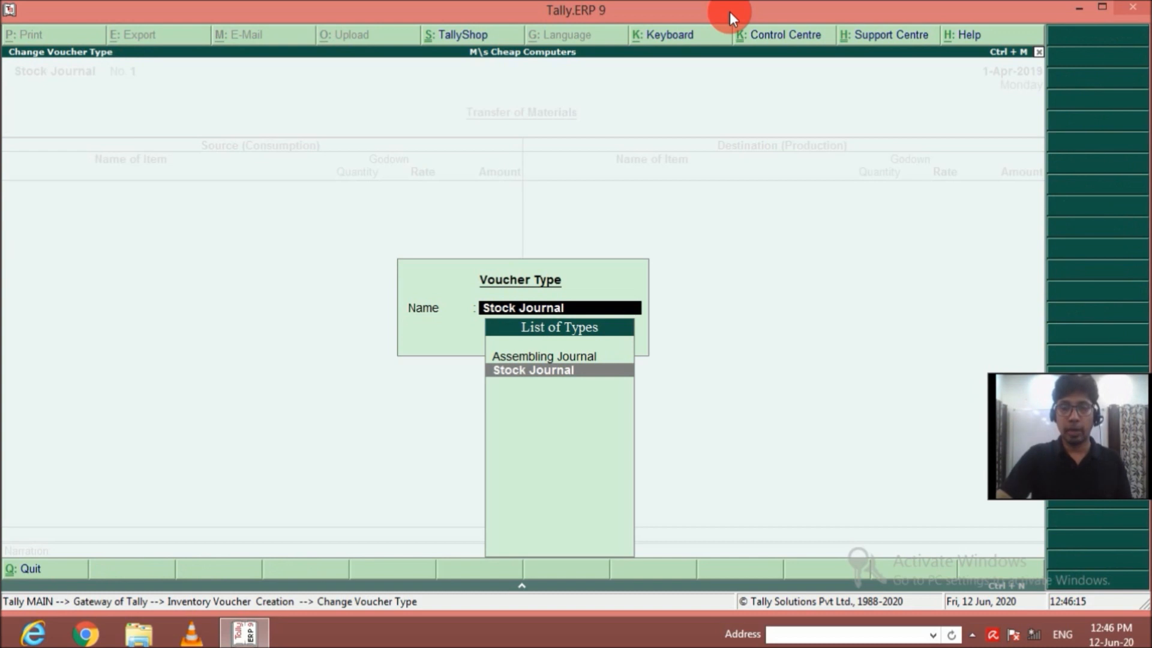
{"action": "key", "text": "Up"}
{"action": "key", "text": "Return"}
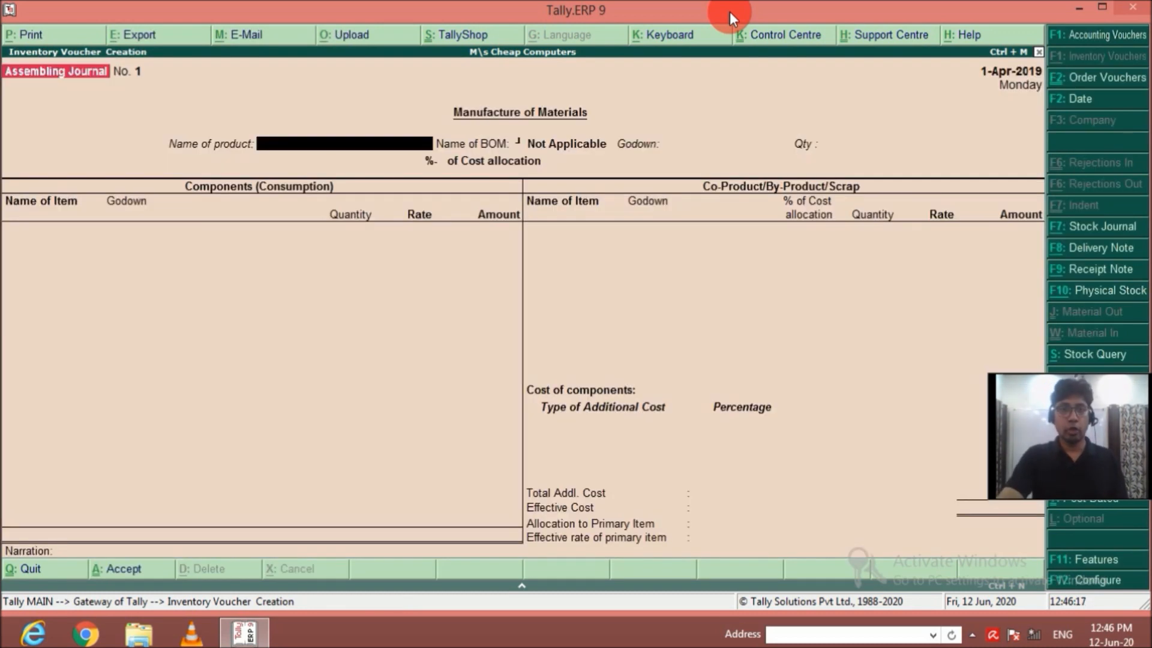
Record the manufacture of 100 nos of HP Computer AMD at Main Location with the HP AMD BOM, and save the voucher.
{"action": "type", "text": "Hp"}
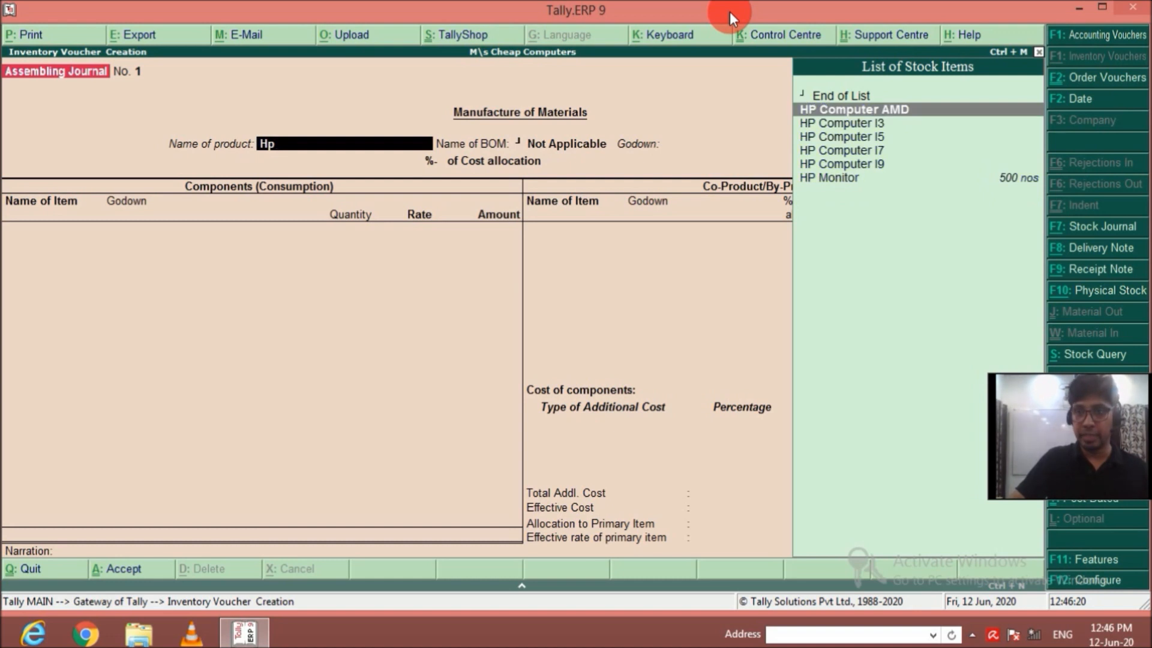
{"action": "key", "text": "Return"}
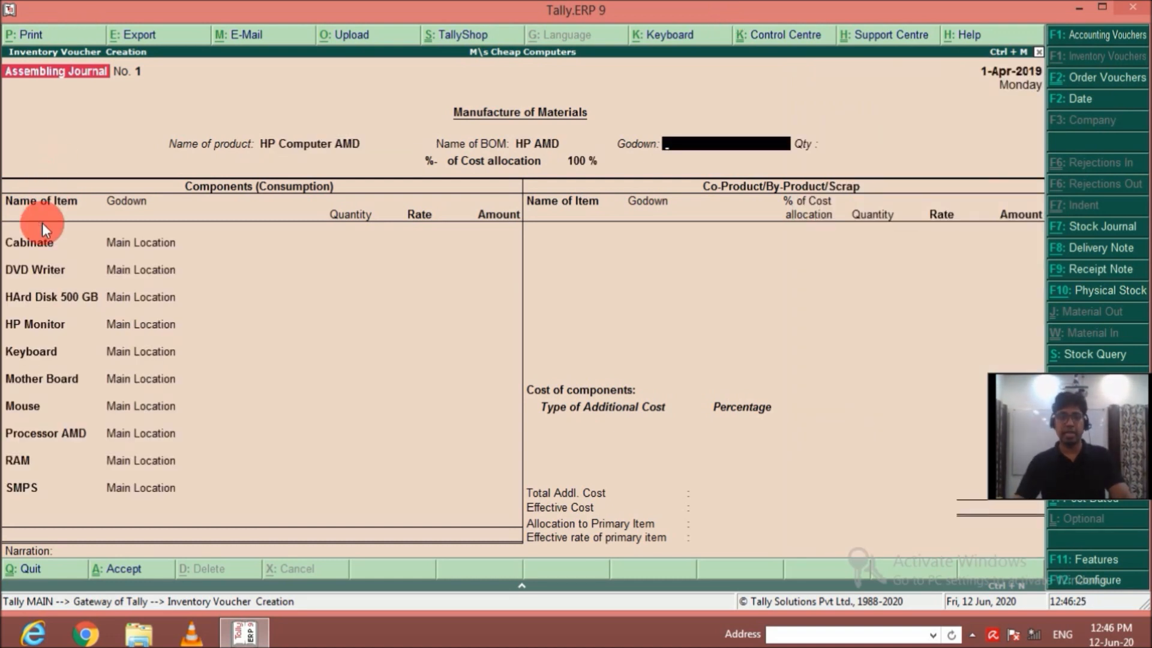
{"action": "type", "text": "M"}
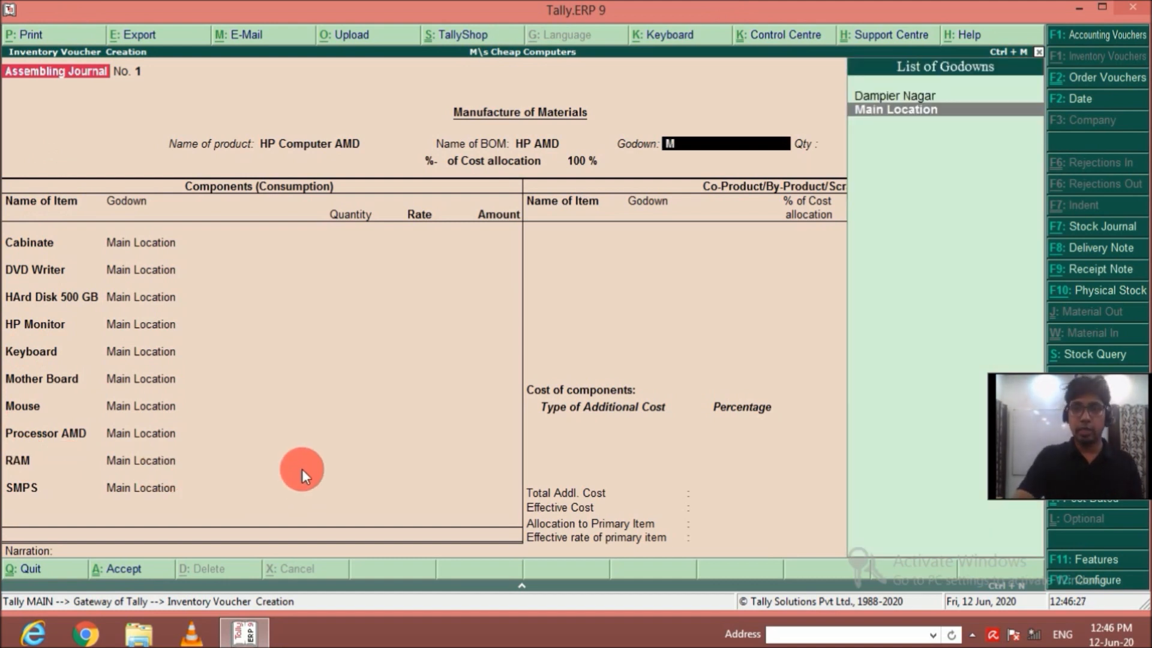
{"action": "key", "text": "Return"}
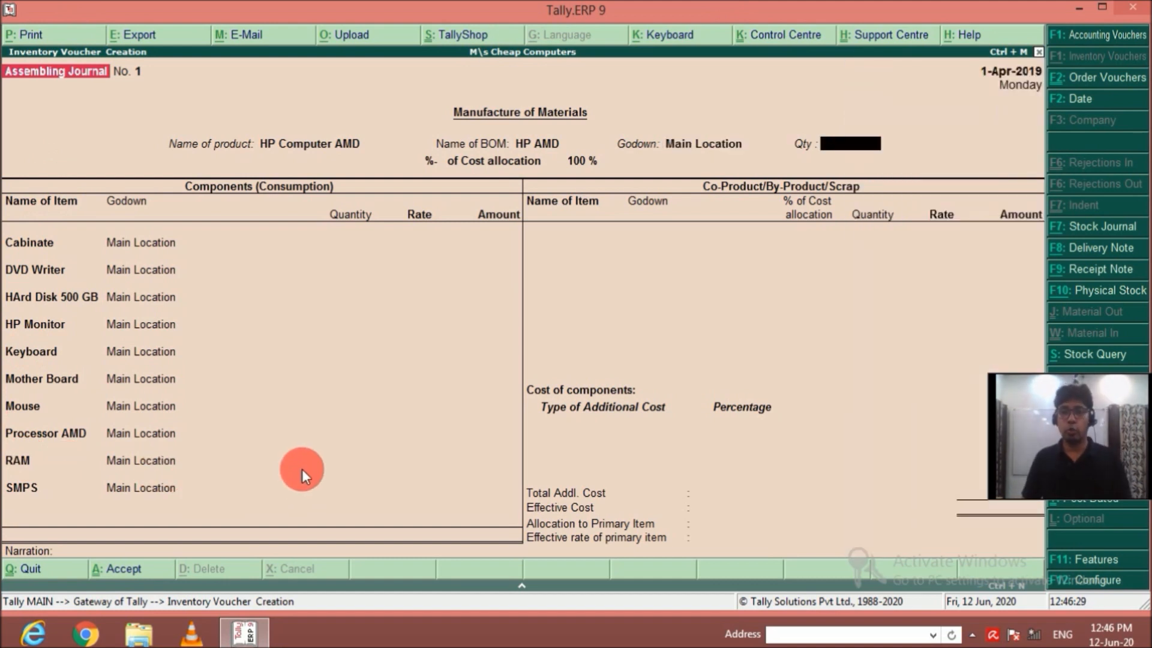
{"action": "type", "text": "100 nos"}
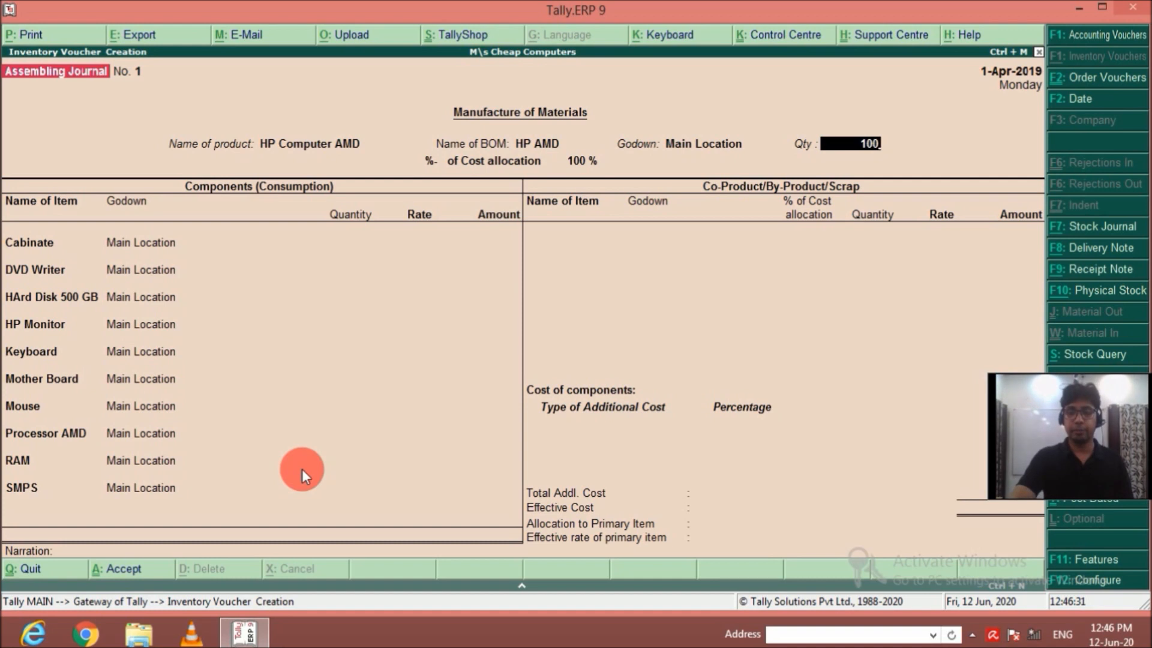
{"action": "key", "text": "Return"}
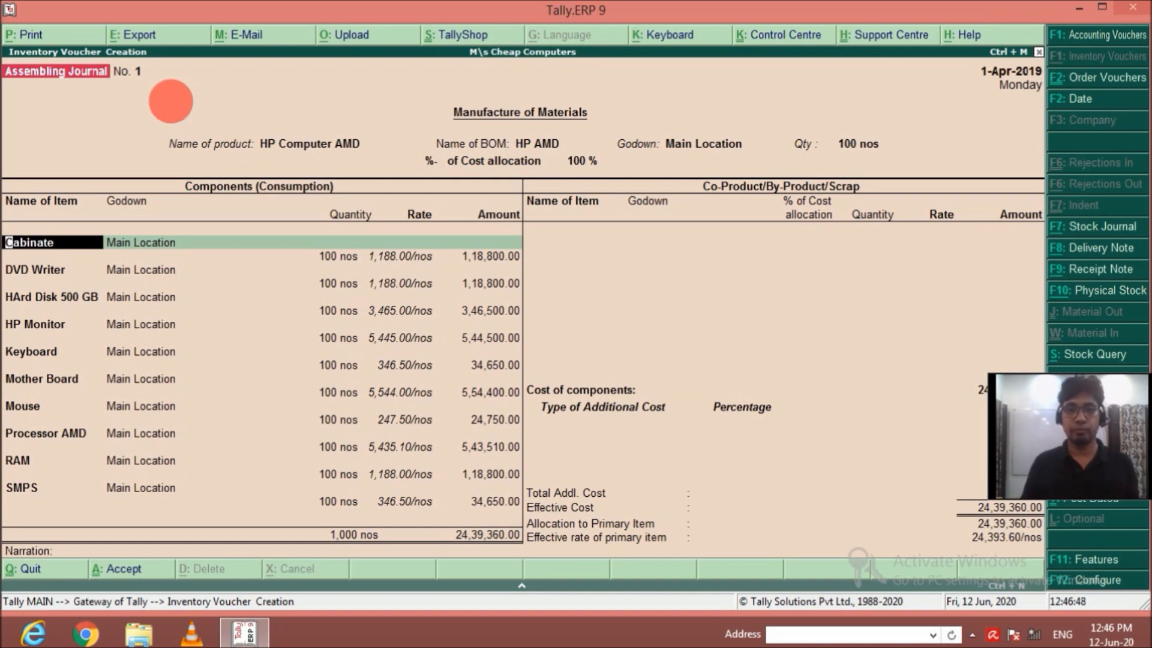
{"action": "key", "text": "ctrl+a"}
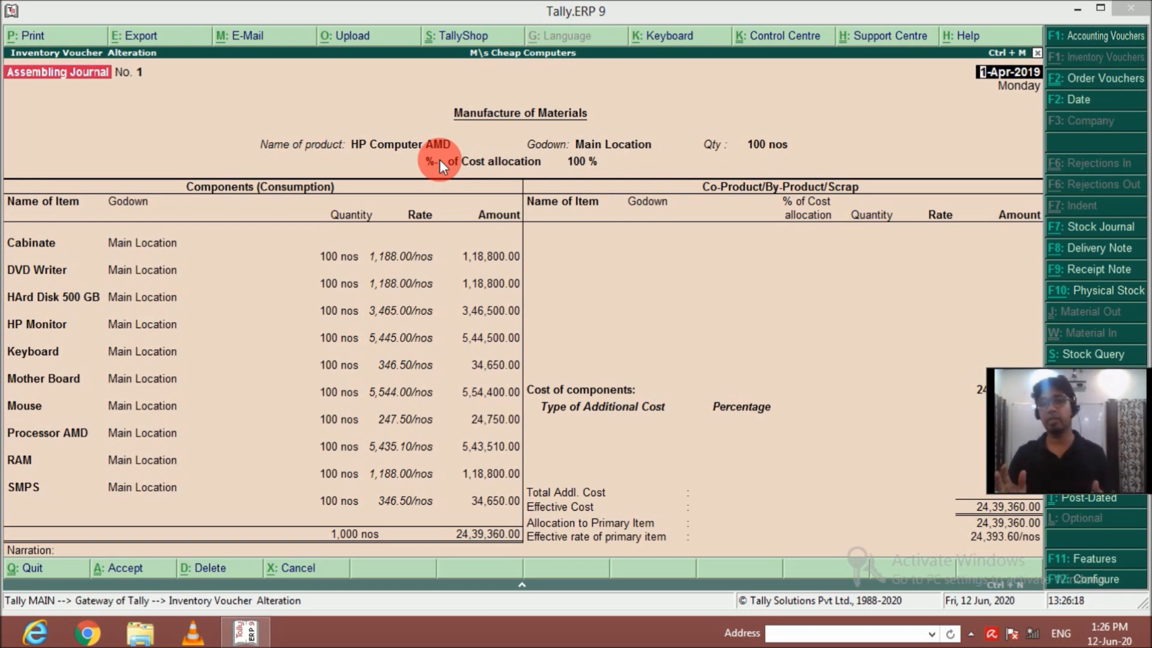
Go through the header of the saved HP Computer AMD voucher up to the quantity and save it again unaltered.
{"action": "left_click", "coordinate": [487, 11]}
{"action": "key", "text": "Return"}
{"action": "key", "text": "Return"}
{"action": "key", "text": "Return"}
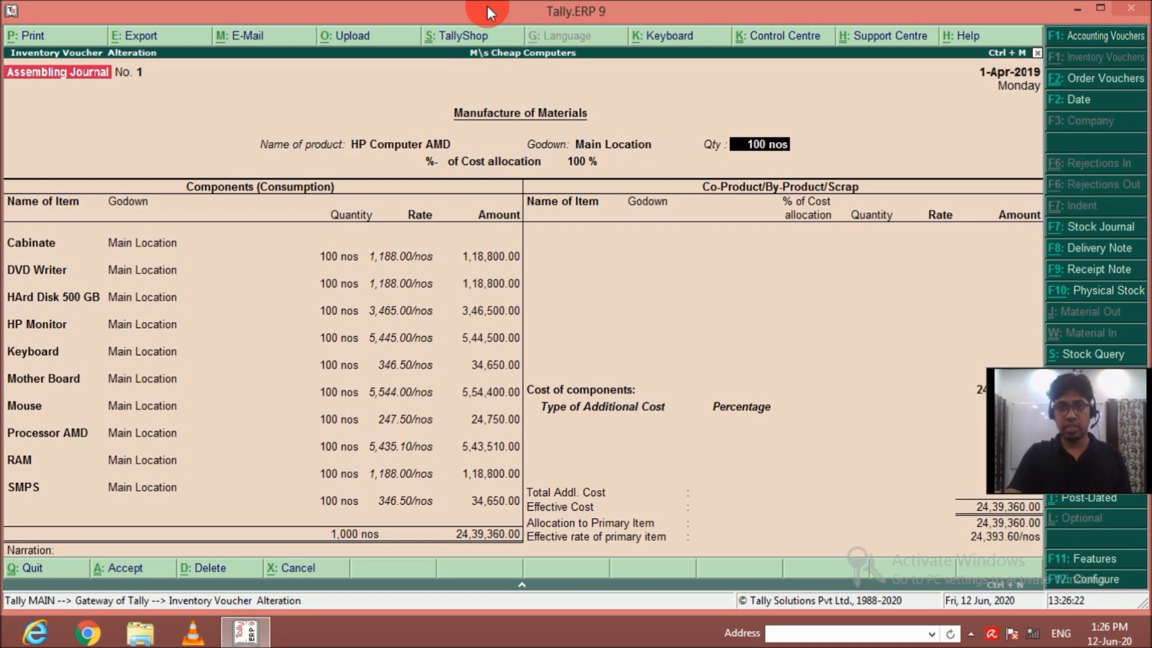
{"action": "key", "text": "ctrl+a"}
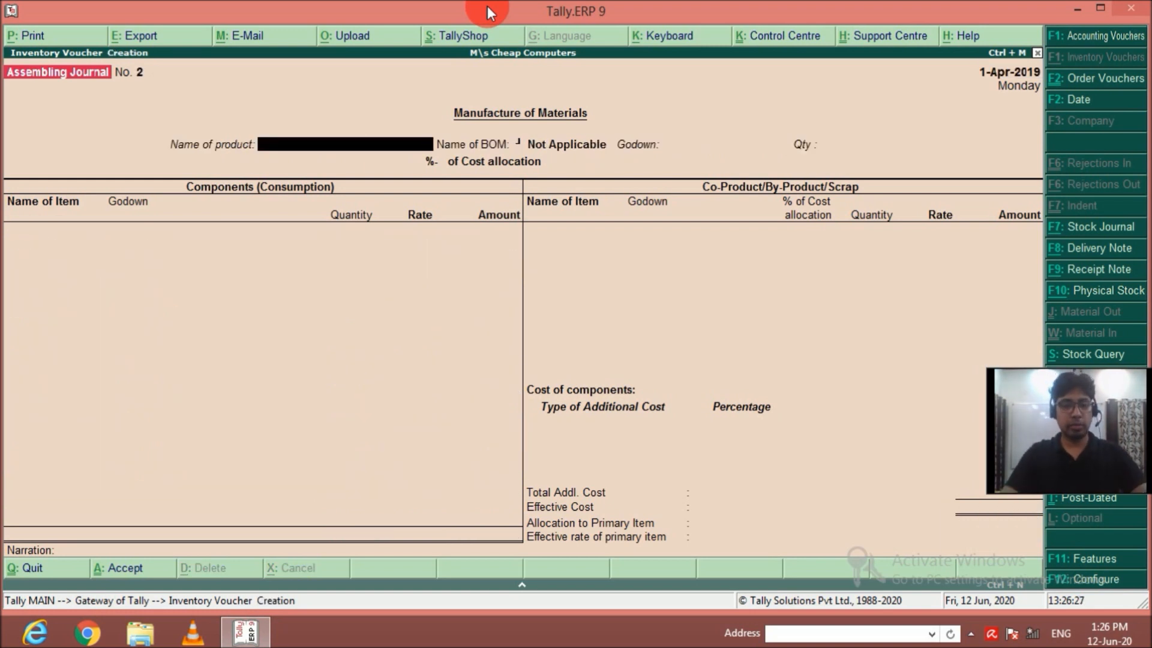
In a new Assembling Journal voucher, enter HP Computer I3 as the product, Main Location as the godown and a quantity of 100.
{"action": "type", "text": "hp"}
{"action": "key", "text": "Down"}
{"action": "key", "text": "Down"}
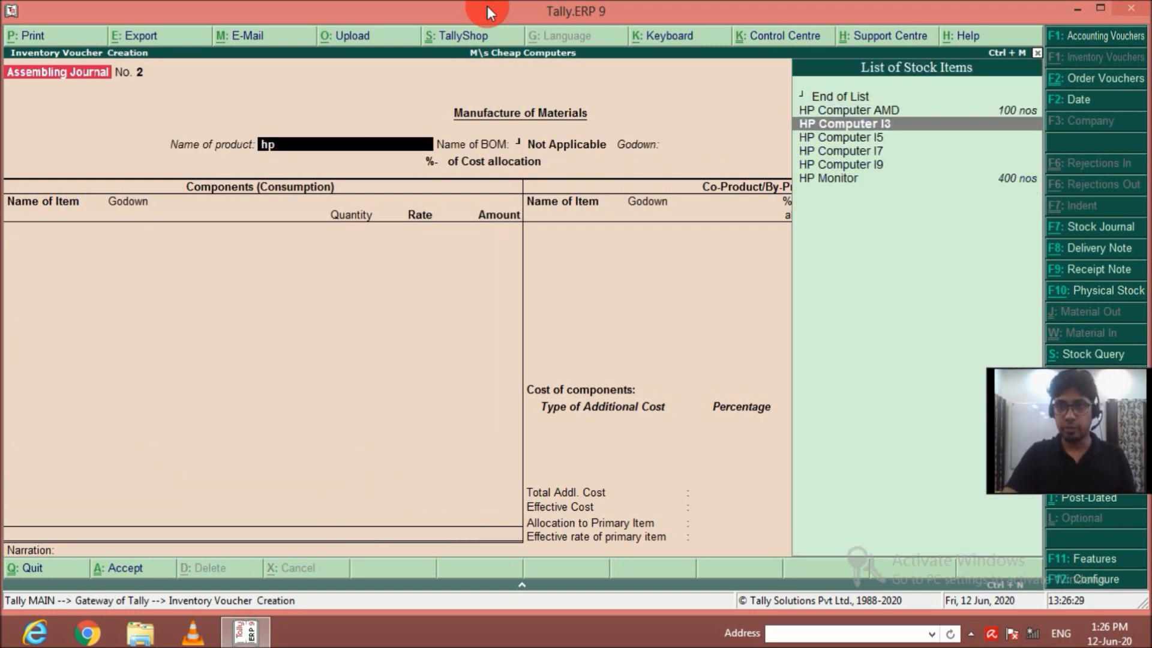
{"action": "key", "text": "Return"}
{"action": "type", "text": "m"}
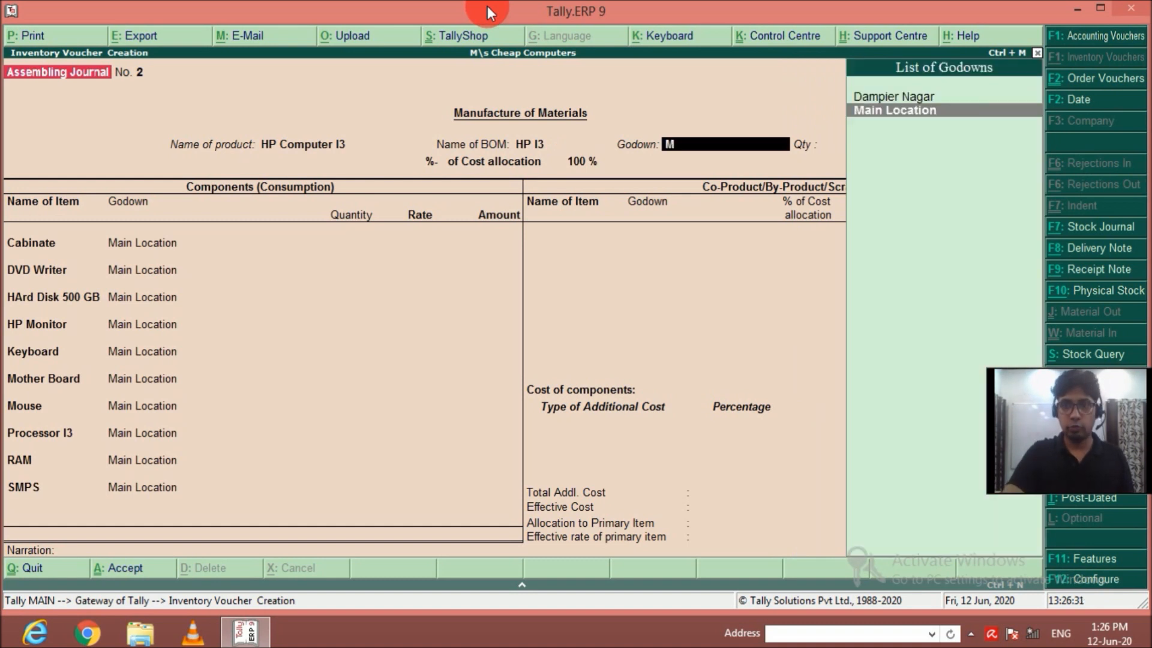
{"action": "key", "text": "Return"}
{"action": "type", "text": "100"}
{"action": "key", "text": "Return"}
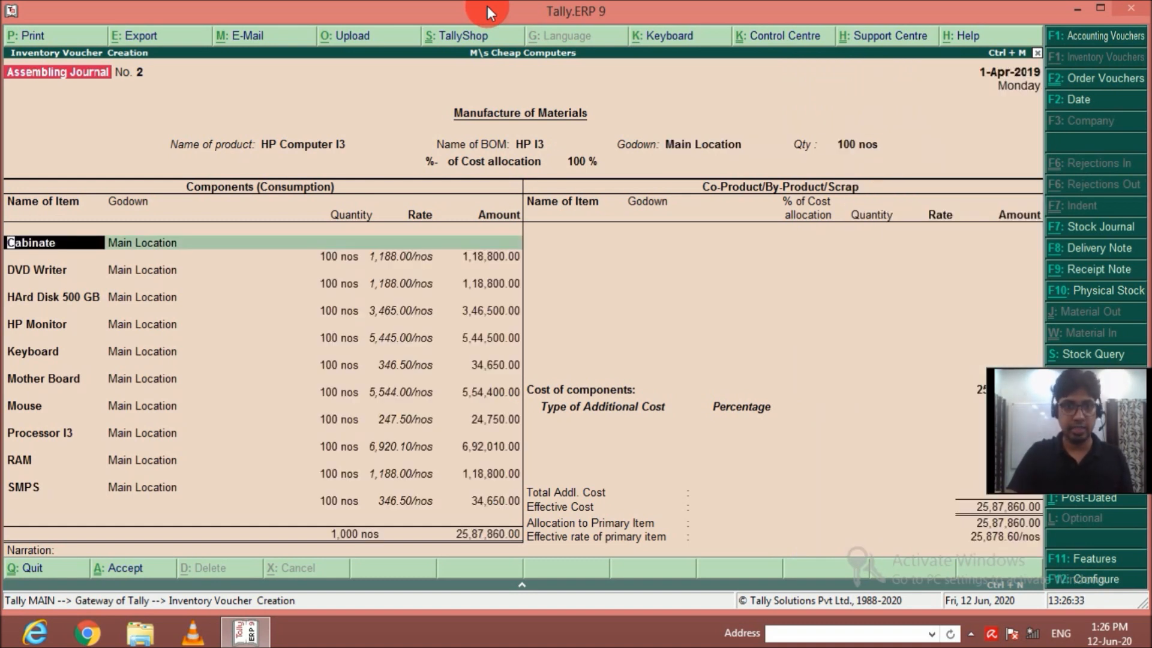
Accept the listed components for HP Computer I3 and save the voucher.
{"action": "key", "text": "Return"}
{"action": "key", "text": "Return"}
{"action": "key", "text": "Return"}
{"action": "key", "text": "Return"}
{"action": "key", "text": "Return"}
{"action": "key", "text": "Return"}
{"action": "key", "text": "Return"}
{"action": "key", "text": "Return"}
{"action": "key", "text": "Return"}
{"action": "key", "text": "Return"}
{"action": "key", "text": "Return"}
{"action": "key", "text": "Return"}
{"action": "key", "text": "Return"}
{"action": "key", "text": "Return"}
{"action": "key", "text": "Return"}
{"action": "key", "text": "Return"}
{"action": "key", "text": "Return"}
{"action": "key", "text": "Return"}
{"action": "key", "text": "Return"}
{"action": "key", "text": "Return"}
{"action": "key", "text": "Return"}
{"action": "key", "text": "Return"}
{"action": "key", "text": "Return"}
{"action": "key", "text": "Return"}
{"action": "key", "text": "Return"}
{"action": "key", "text": "Return"}
{"action": "key", "text": "Return"}
{"action": "key", "text": "Return"}
{"action": "key", "text": "Return"}
{"action": "key", "text": "Return"}
{"action": "key", "text": "Return"}
{"action": "key", "text": "Return"}
{"action": "key", "text": "Return"}
{"action": "key", "text": "Return"}
{"action": "key", "text": "Return"}
{"action": "key", "text": "Return"}
{"action": "key", "text": "Return"}
{"action": "key", "text": "Return"}
{"action": "key", "text": "Return"}
{"action": "key", "text": "Return"}
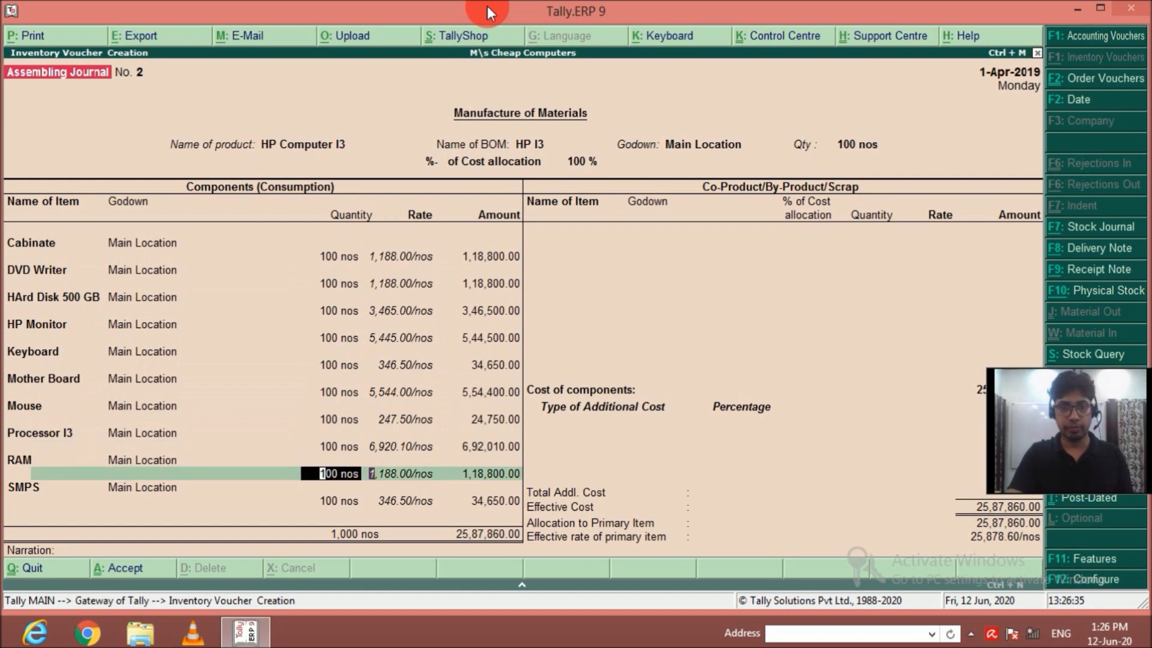
{"action": "key", "text": "Return"}
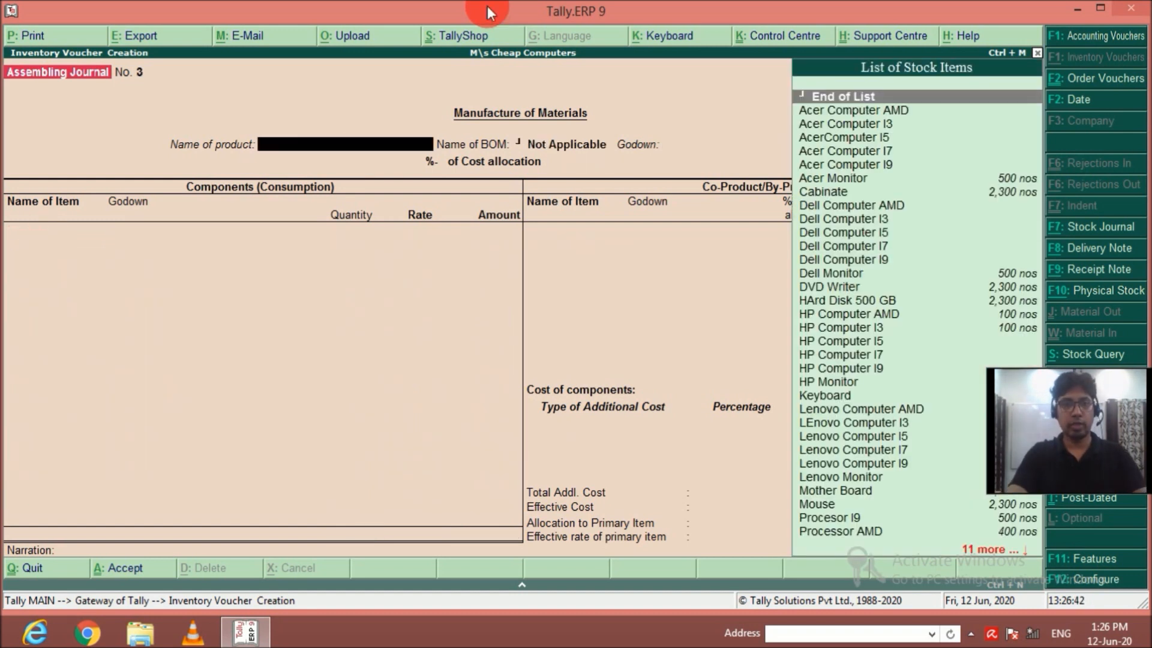
In the next Assembling Journal voucher, set the product to HP Computer I5, the godown to Main Location and the quantity to 100.
{"action": "type", "text": "Hp"}
{"action": "key", "text": "Down"}
{"action": "key", "text": "Down"}
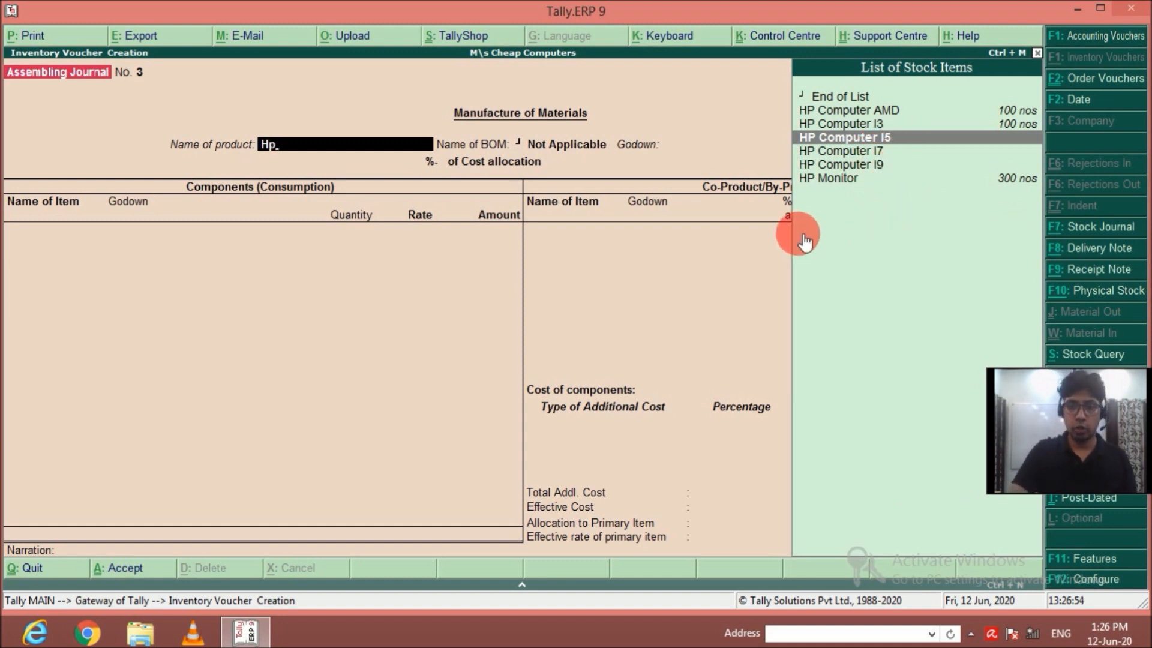
{"action": "key", "text": "Return"}
{"action": "type", "text": "m"}
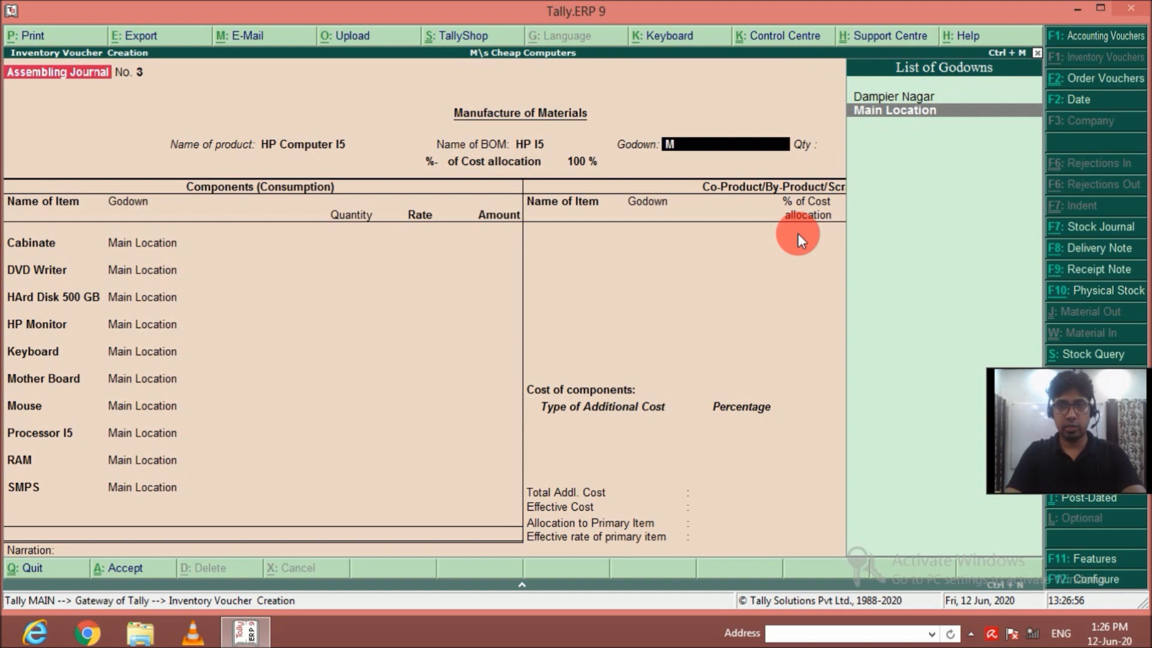
{"action": "key", "text": "Return"}
{"action": "type", "text": "100"}
{"action": "key", "text": "Return"}
Accept the HP Computer I5 component lines unchanged and save the voucher.
{"action": "key", "text": "Return"}
{"action": "key", "text": "Return"}
{"action": "key", "text": "Return"}
{"action": "key", "text": "Return"}
{"action": "key", "text": "Return"}
{"action": "key", "text": "Return"}
{"action": "key", "text": "Return"}
{"action": "key", "text": "Return"}
{"action": "key", "text": "Return"}
{"action": "key", "text": "Return"}
{"action": "key", "text": "Return"}
{"action": "key", "text": "Return"}
{"action": "key", "text": "Return"}
{"action": "key", "text": "Return"}
{"action": "key", "text": "Return"}
{"action": "key", "text": "Return"}
{"action": "key", "text": "Return"}
{"action": "key", "text": "Return"}
{"action": "key", "text": "Return"}
{"action": "key", "text": "Return"}
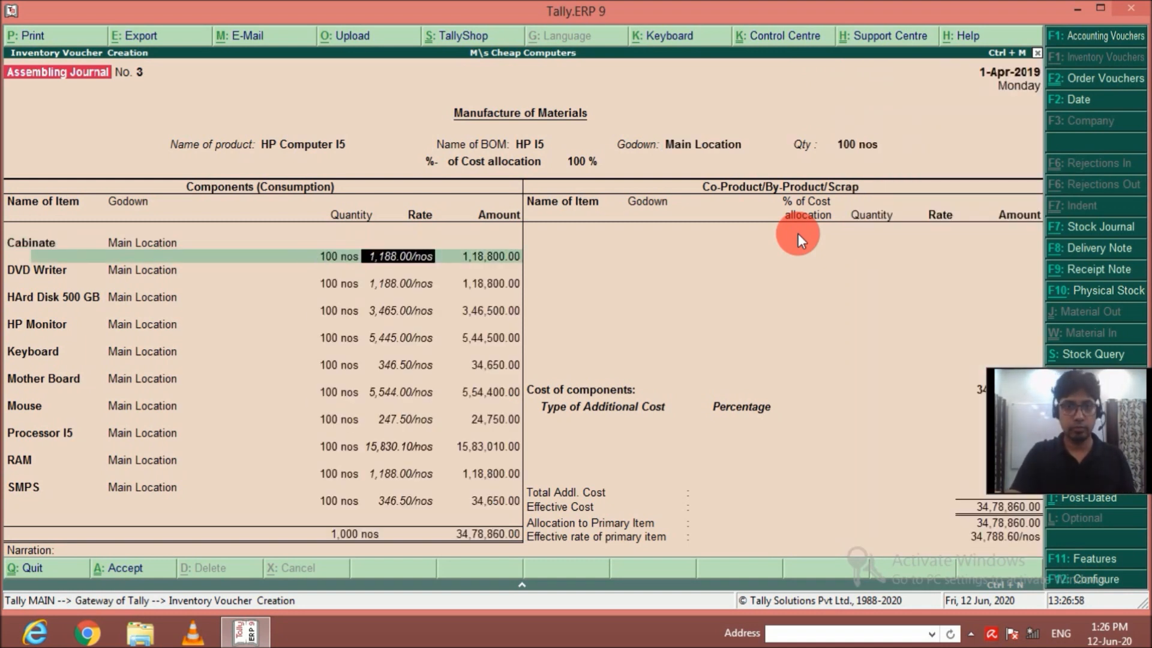
{"action": "key", "text": "Return"}
{"action": "key", "text": "Return"}
{"action": "key", "text": "Return"}
{"action": "key", "text": "Return"}
{"action": "key", "text": "Return"}
{"action": "key", "text": "Return"}
{"action": "key", "text": "Return"}
{"action": "key", "text": "Return"}
{"action": "key", "text": "Return"}
{"action": "key", "text": "Return"}
{"action": "key", "text": "Return"}
{"action": "key", "text": "Return"}
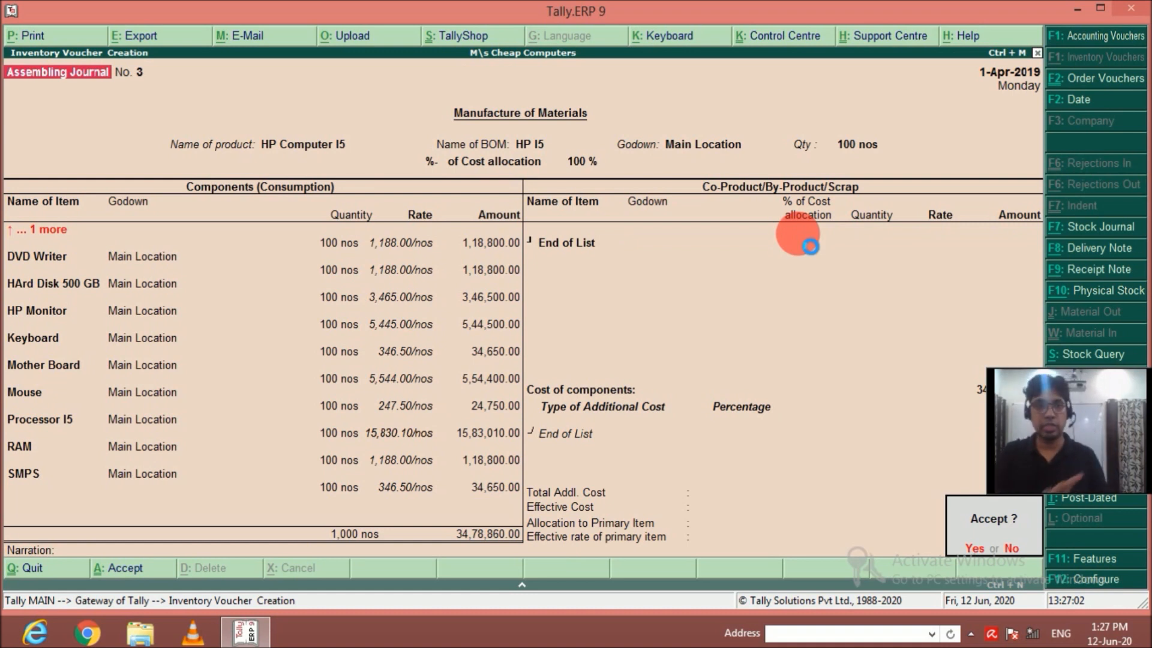
{"action": "key", "text": "Return"}
Enter HP Computer I7 as the next product to manufacture, with Main Location as the godown and a quantity of 100.
{"action": "type", "text": "hp"}
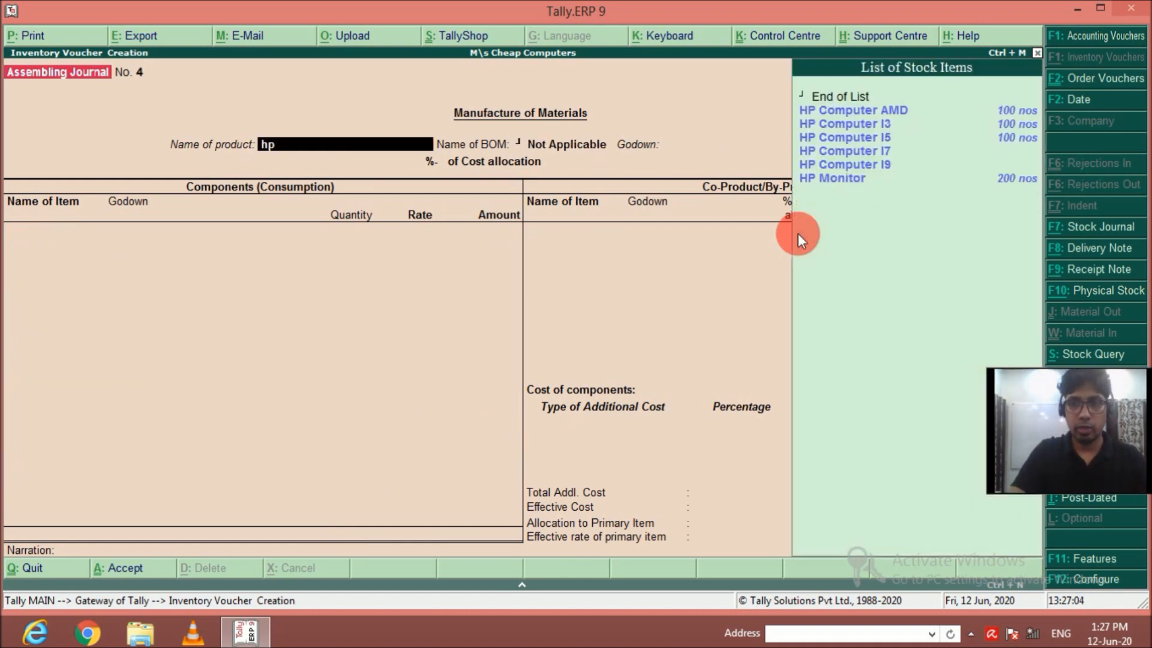
{"action": "key", "text": "Down"}
{"action": "key", "text": "Down"}
{"action": "key", "text": "Down"}
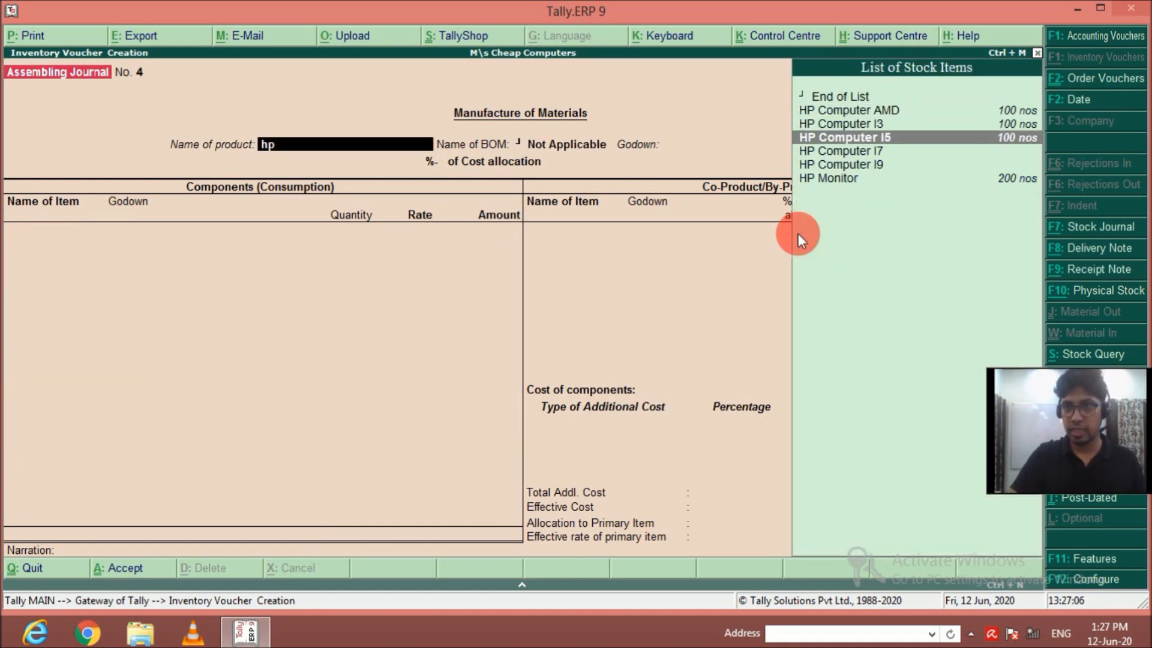
{"action": "key", "text": "Down"}
{"action": "key", "text": "Return"}
{"action": "key", "text": "Return"}
{"action": "key", "text": "Return"}
{"action": "key", "text": "BackSpace"}
{"action": "key", "text": "Down"}
{"action": "key", "text": "Return"}
{"action": "key", "text": "Return"}
{"action": "type", "text": "100"}
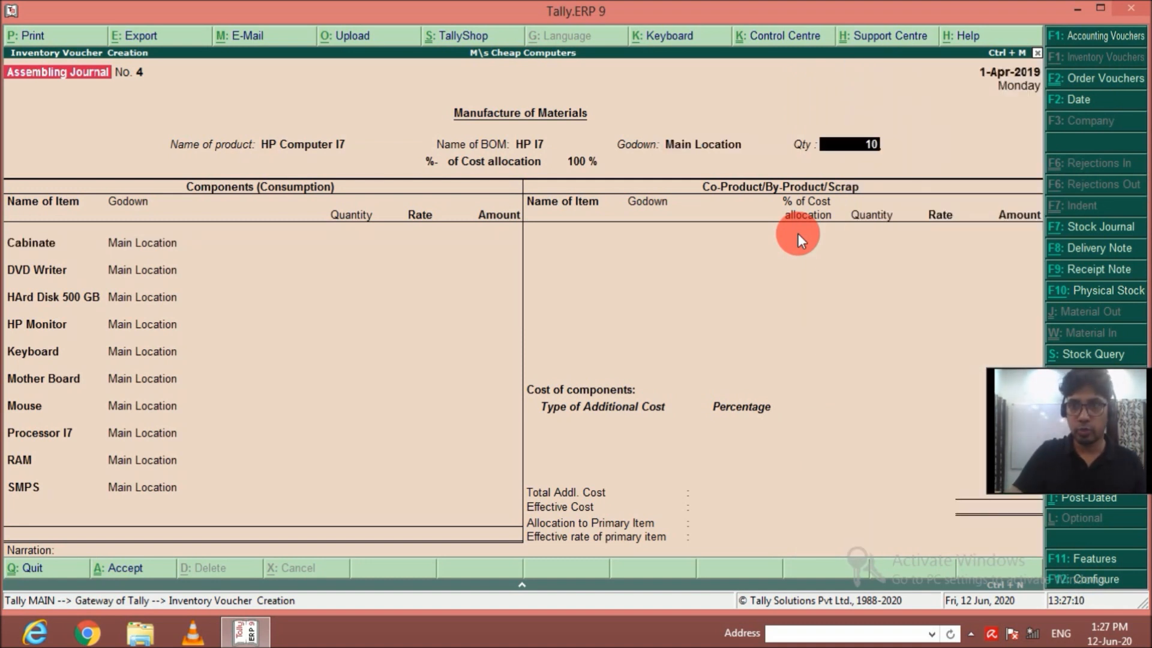
{"action": "key", "text": "Return"}
Go through the HP Computer I7 component lines without changes and save the voucher.
{"action": "key", "text": "Down"}
{"action": "key", "text": "Down"}
{"action": "key", "text": "Down"}
{"action": "key", "text": "Return"}
{"action": "key", "text": "Return"}
{"action": "key", "text": "Return"}
{"action": "key", "text": "Return"}
{"action": "key", "text": "Return"}
{"action": "key", "text": "Return"}
{"action": "key", "text": "Return"}
{"action": "key", "text": "Return"}
{"action": "key", "text": "Return"}
{"action": "key", "text": "Return"}
{"action": "key", "text": "Return"}
{"action": "key", "text": "Return"}
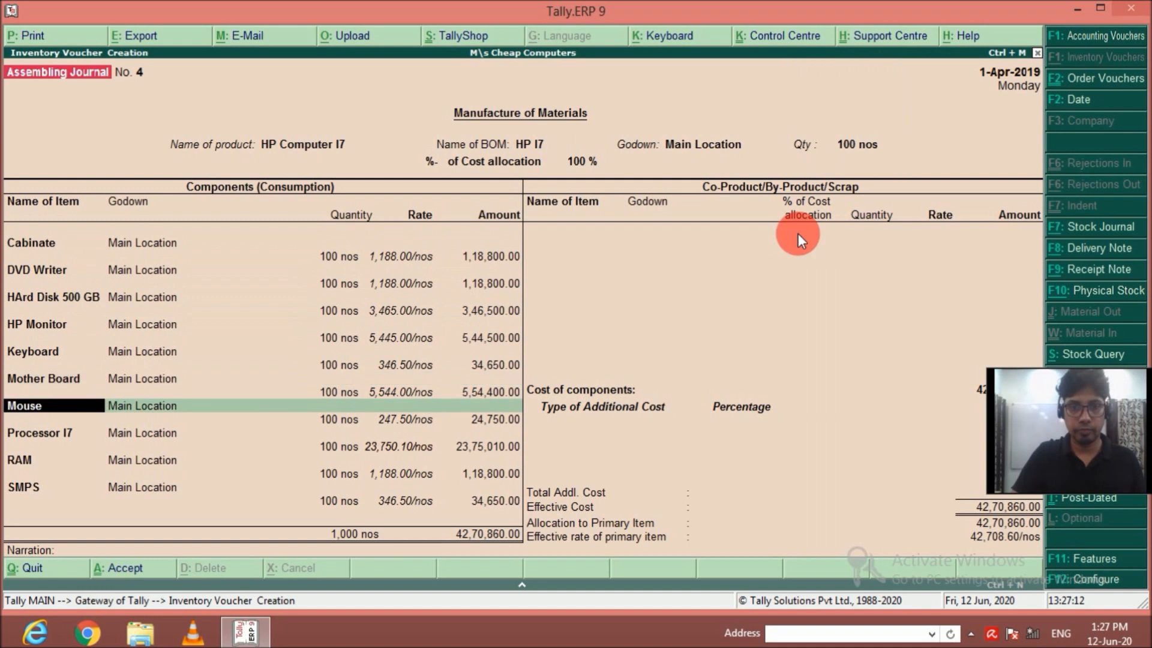
{"action": "key", "text": "Return"}
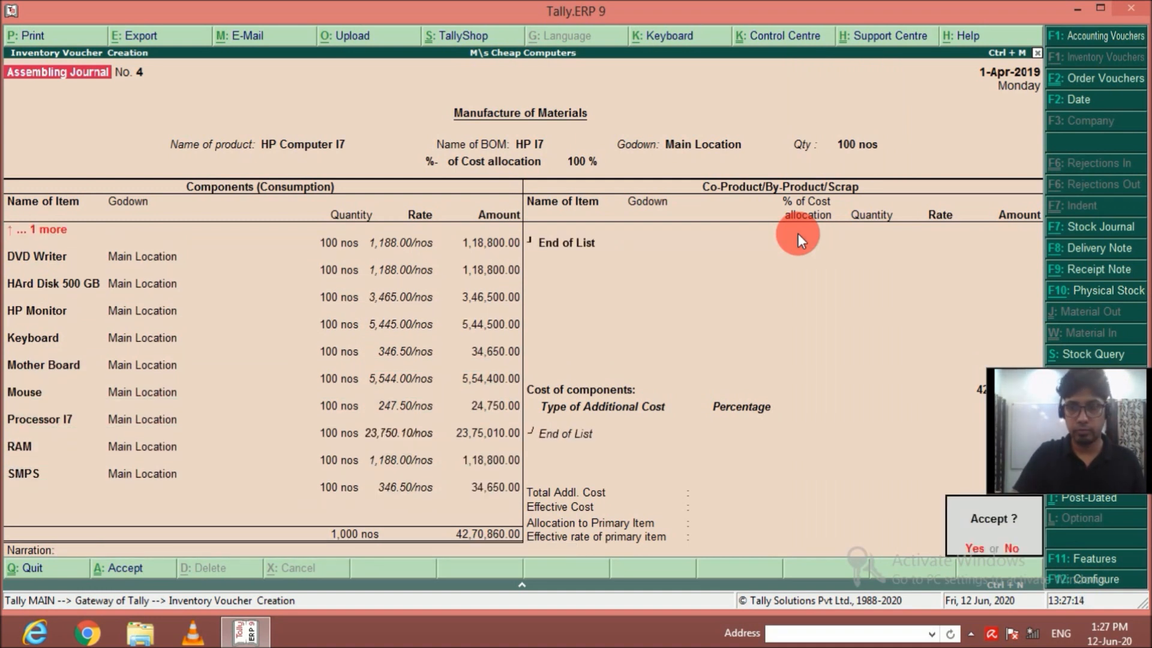
{"action": "key", "text": "Return"}
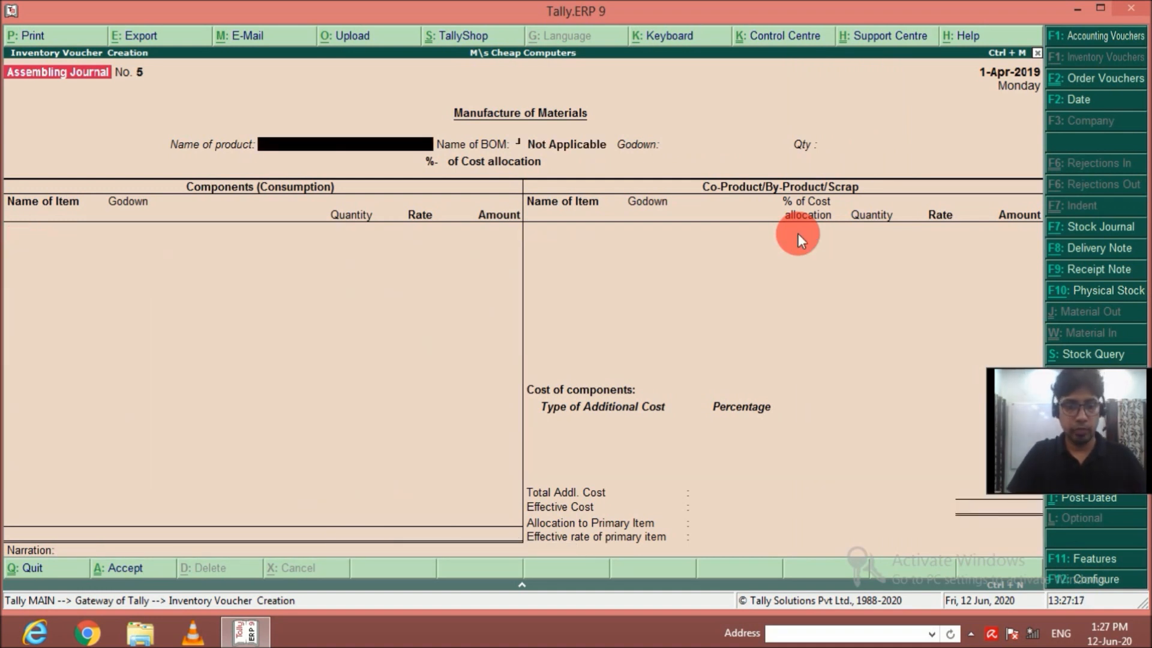
In a new Assembling Journal voucher, enter HP Computer I9 as the product, with Main Location and a quantity of 100.
{"action": "type", "text": "Hp"}
{"action": "key", "text": "Down"}
{"action": "key", "text": "Down"}
{"action": "key", "text": "Down"}
{"action": "key", "text": "Down"}
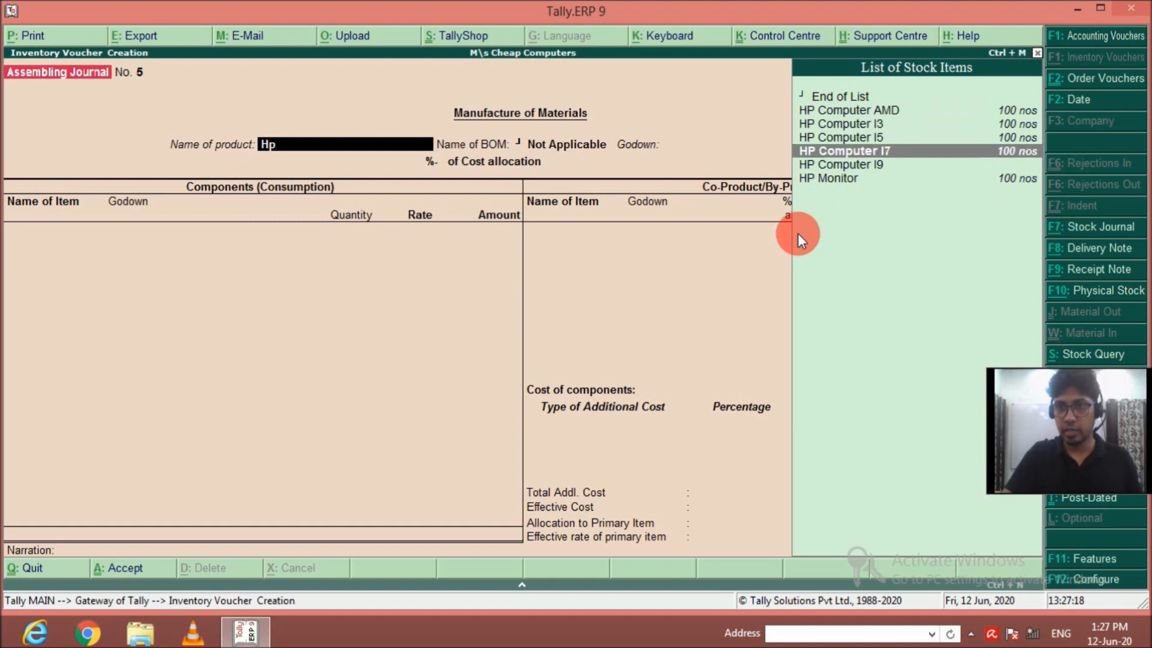
{"action": "key", "text": "Down"}
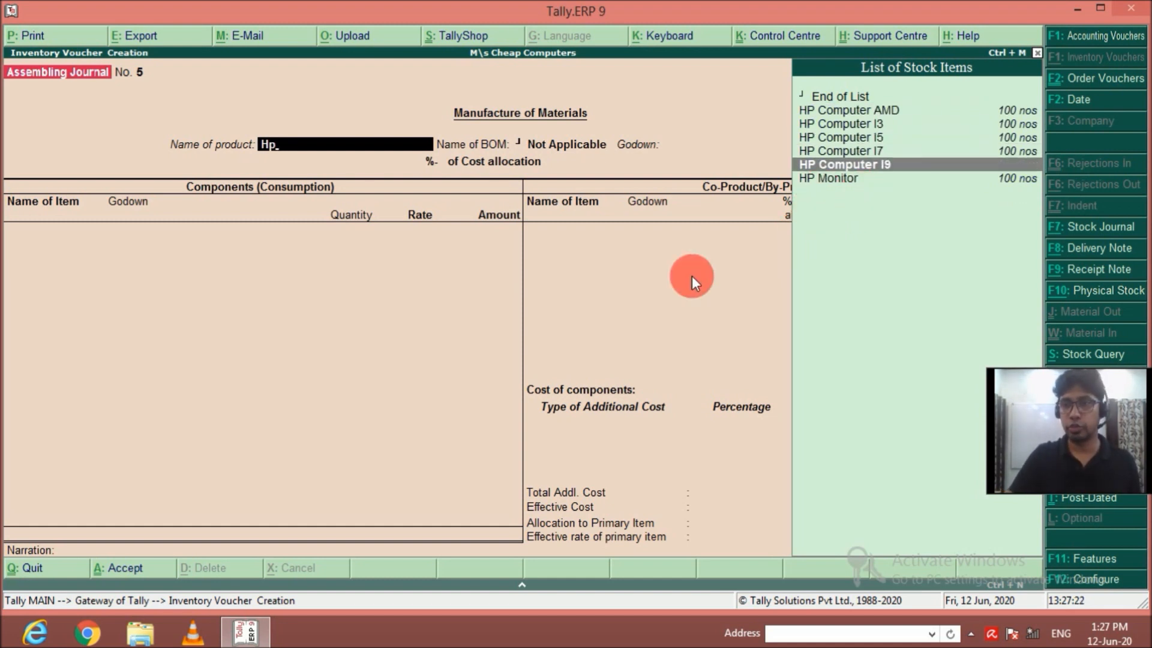
{"action": "key", "text": "Return"}
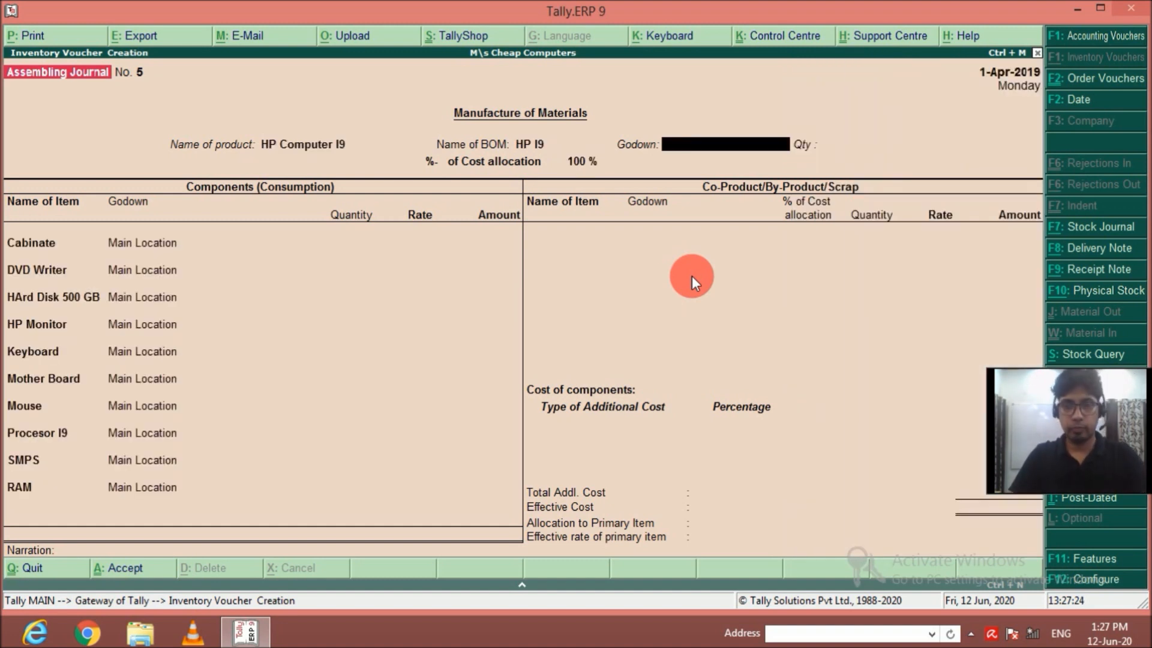
{"action": "key", "text": "Return"}
{"action": "type", "text": "100"}
{"action": "key", "text": "Return"}
{"action": "key", "text": "Return"}
{"action": "key", "text": "Return"}
{"action": "key", "text": "Return"}
{"action": "key", "text": "Return"}
{"action": "key", "text": "Return"}
{"action": "key", "text": "Return"}
{"action": "key", "text": "Return"}
{"action": "key", "text": "Return"}
{"action": "key", "text": "Return"}
{"action": "key", "text": "Return"}
{"action": "key", "text": "Return"}
{"action": "key", "text": "Return"}
{"action": "key", "text": "Return"}
{"action": "key", "text": "Return"}
{"action": "key", "text": "Return"}
{"action": "key", "text": "Return"}
{"action": "key", "text": "Return"}
{"action": "key", "text": "Return"}
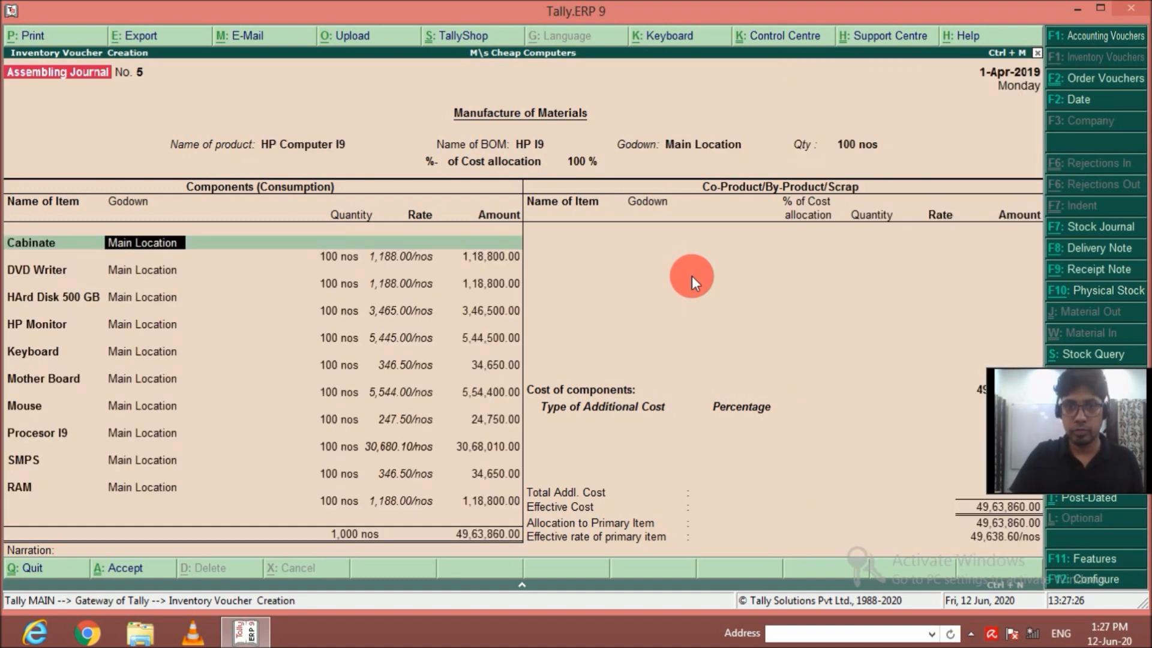
Accept the HP Computer I9 component lines without changes and save the Assembling Journal voucher.
{"action": "key", "text": "Return"}
{"action": "key", "text": "Return"}
{"action": "key", "text": "Return"}
{"action": "key", "text": "Return"}
{"action": "key", "text": "Return"}
{"action": "key", "text": "Return"}
{"action": "key", "text": "Return"}
{"action": "key", "text": "Return"}
{"action": "key", "text": "Return"}
{"action": "key", "text": "Return"}
{"action": "key", "text": "Return"}
{"action": "key", "text": "Return"}
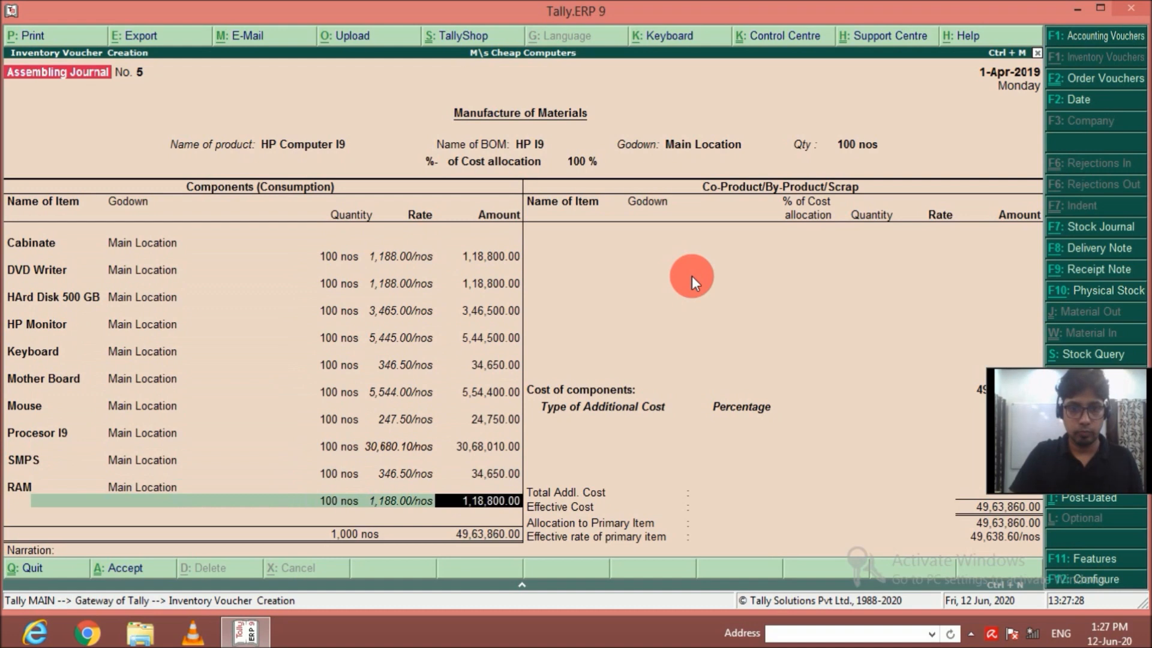
{"action": "key", "text": "Return"}
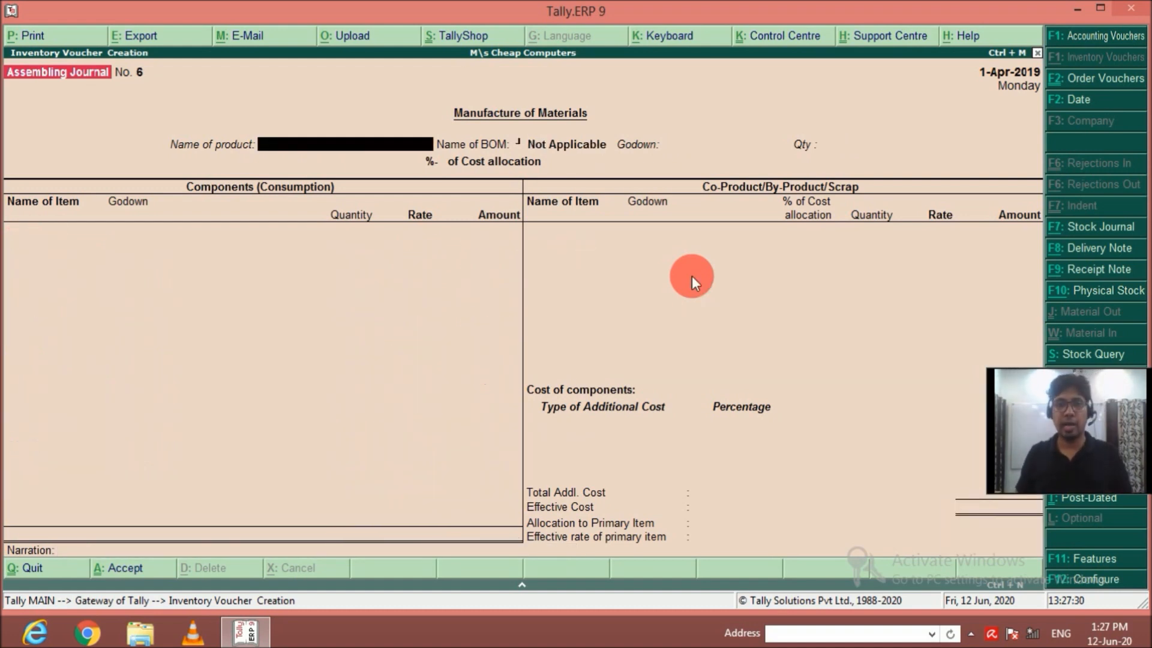
Leave voucher entry and open the Stock Summary to examine the closing stock of the HP group's items.
{"action": "key", "text": "Escape"}
{"action": "key", "text": "Escape"}
{"action": "key", "text": "Escape"}
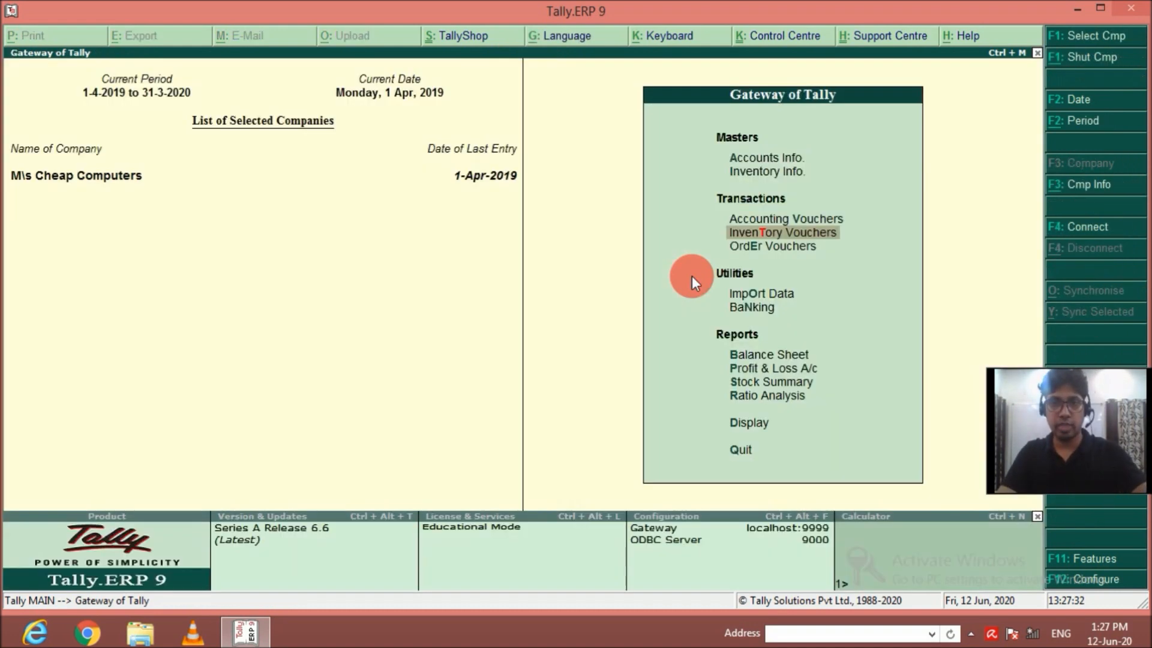
{"action": "key", "text": "Up"}
{"action": "key", "text": "Up"}
{"action": "key", "text": "Up"}
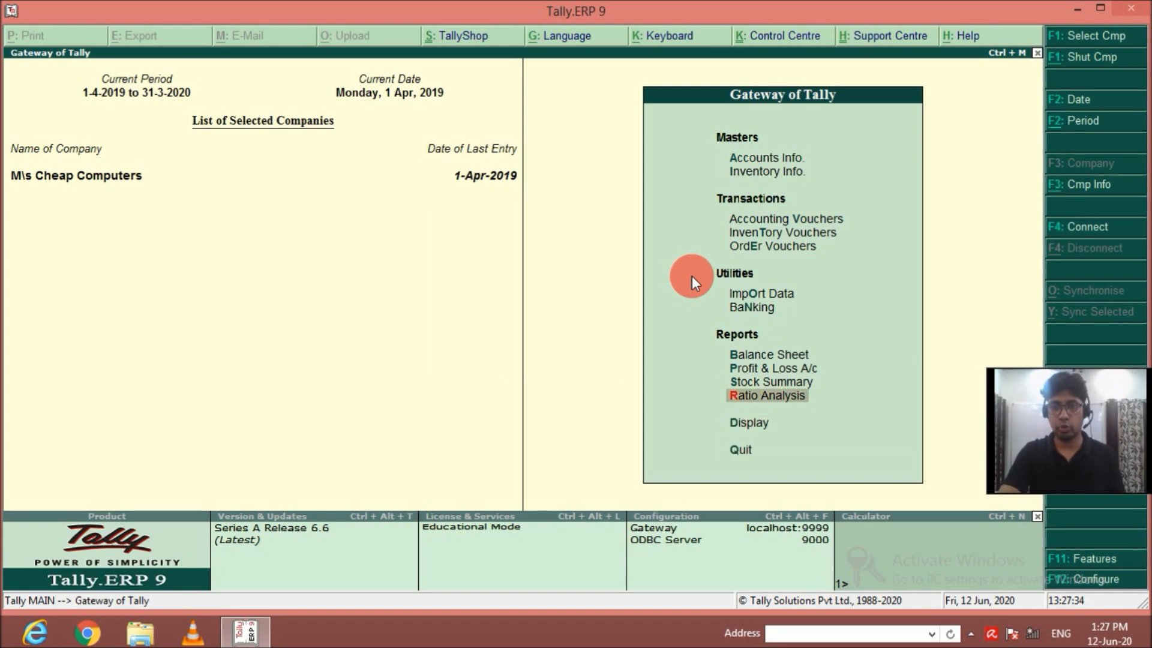
{"action": "key", "text": "Return"}
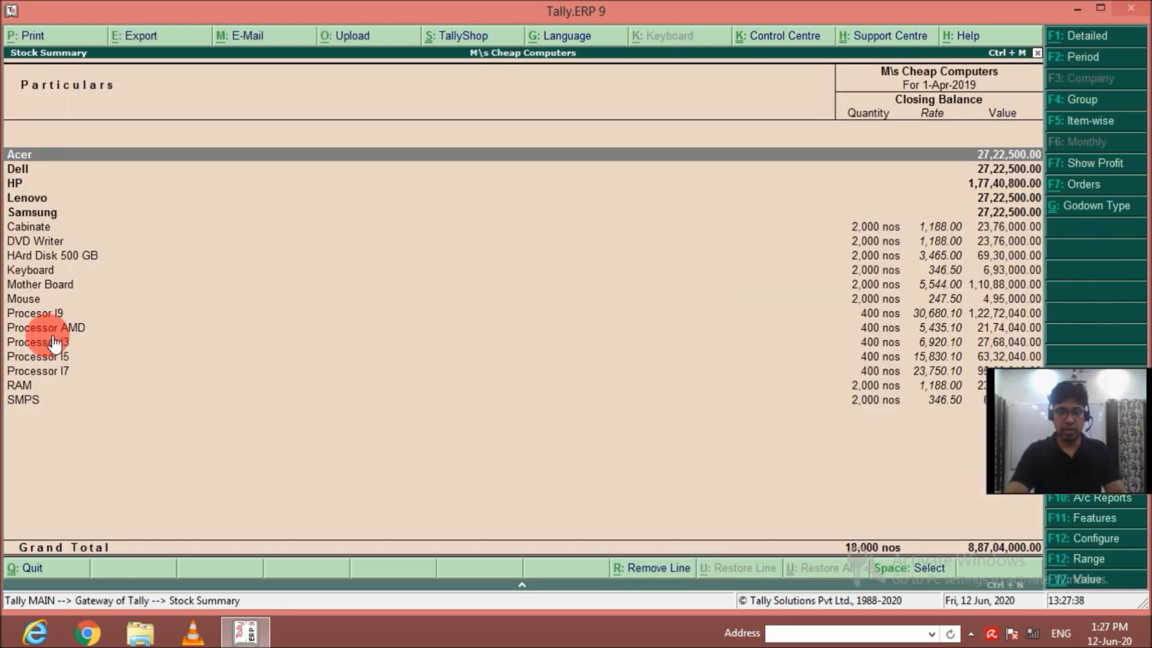
{"action": "key", "text": "Down"}
{"action": "key", "text": "Down"}
{"action": "key", "text": "Return"}
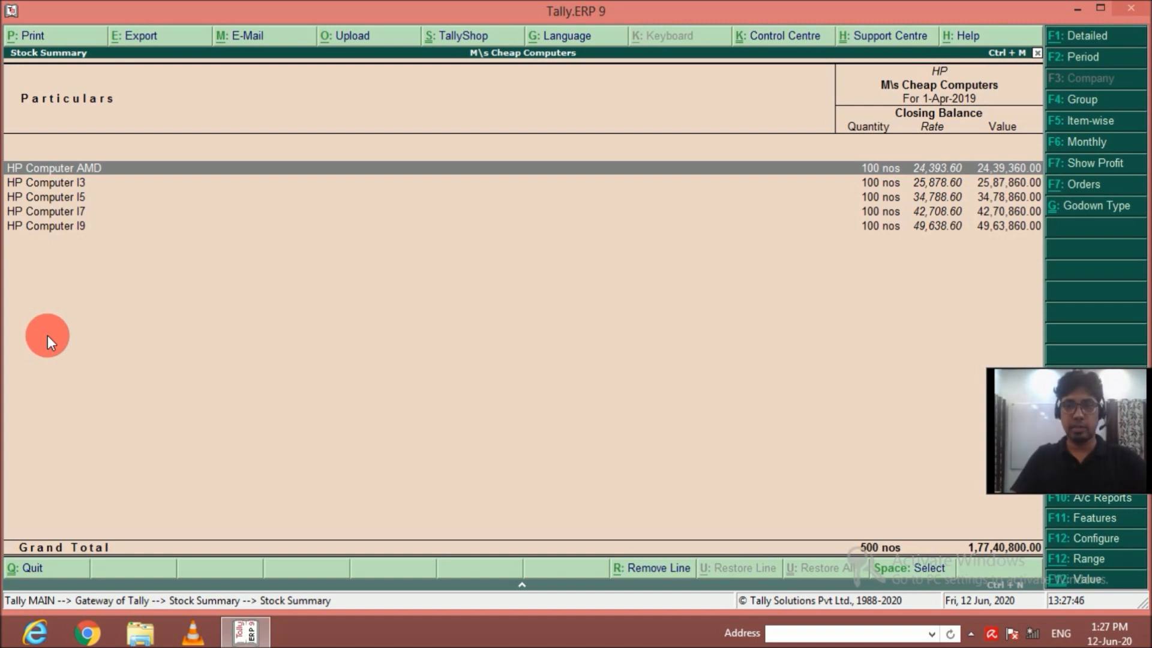
Check the closing stock of the Lenovo group in the Stock Summary and return to the Gateway of Tally.
{"action": "key", "text": "Escape"}
{"action": "key", "text": "Down"}
{"action": "key", "text": "Return"}
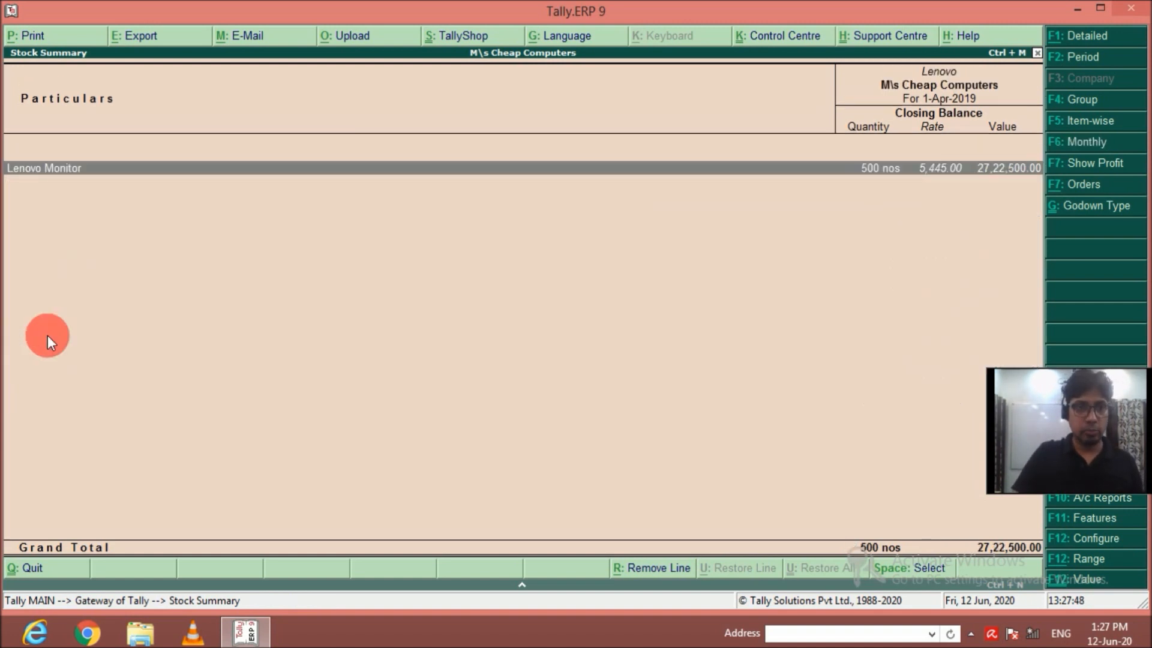
{"action": "key", "text": "Escape"}
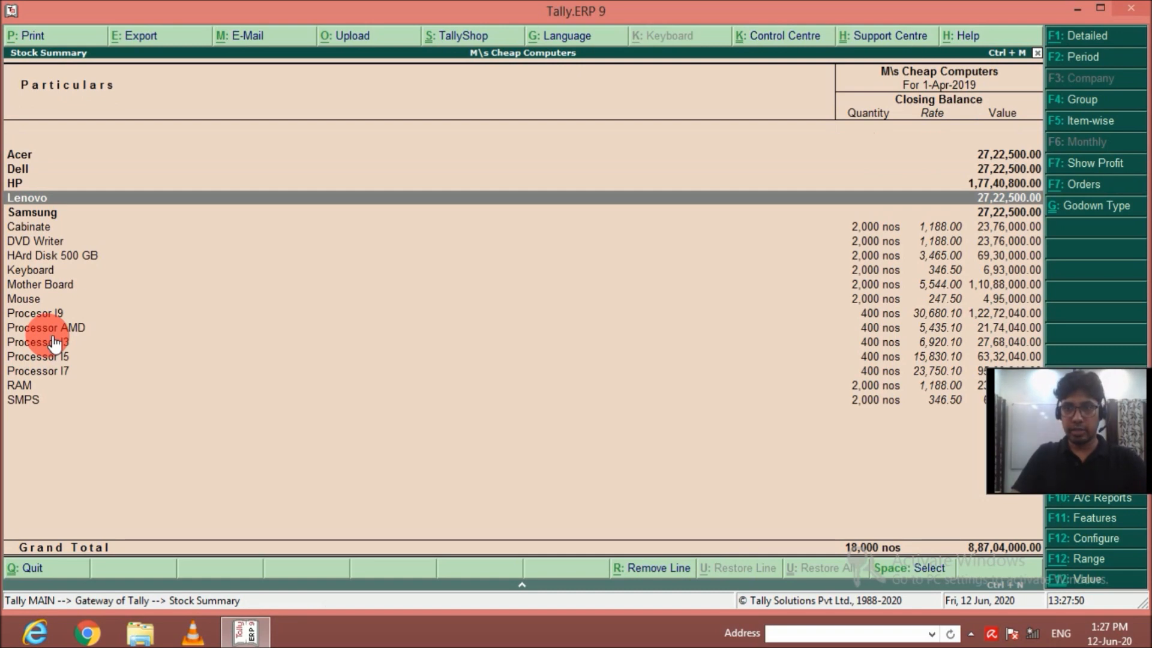
{"action": "key", "text": "Escape"}
{"action": "key", "text": "Escape"}
{"action": "key", "text": "Escape"}
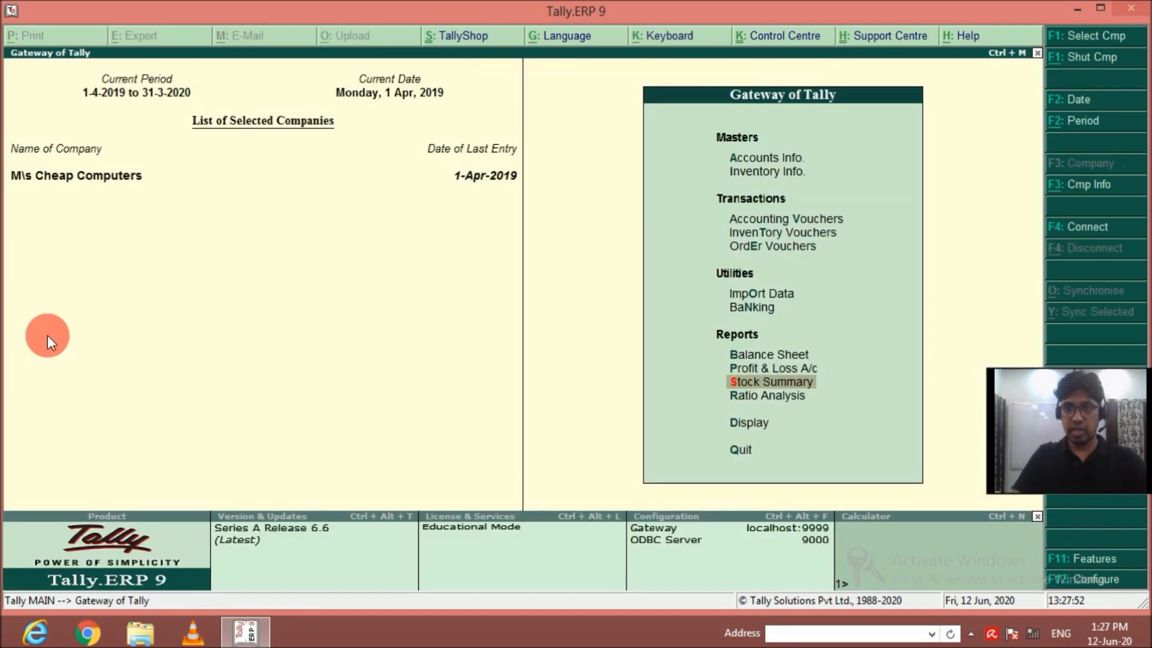
Start a new Assembling Journal voucher and choose Lenovo Computer AMD as the product to manufacture.
{"action": "key", "text": "Down"}
{"action": "key", "text": "Down"}
{"action": "key", "text": "Down"}
{"action": "key", "text": "Return"}
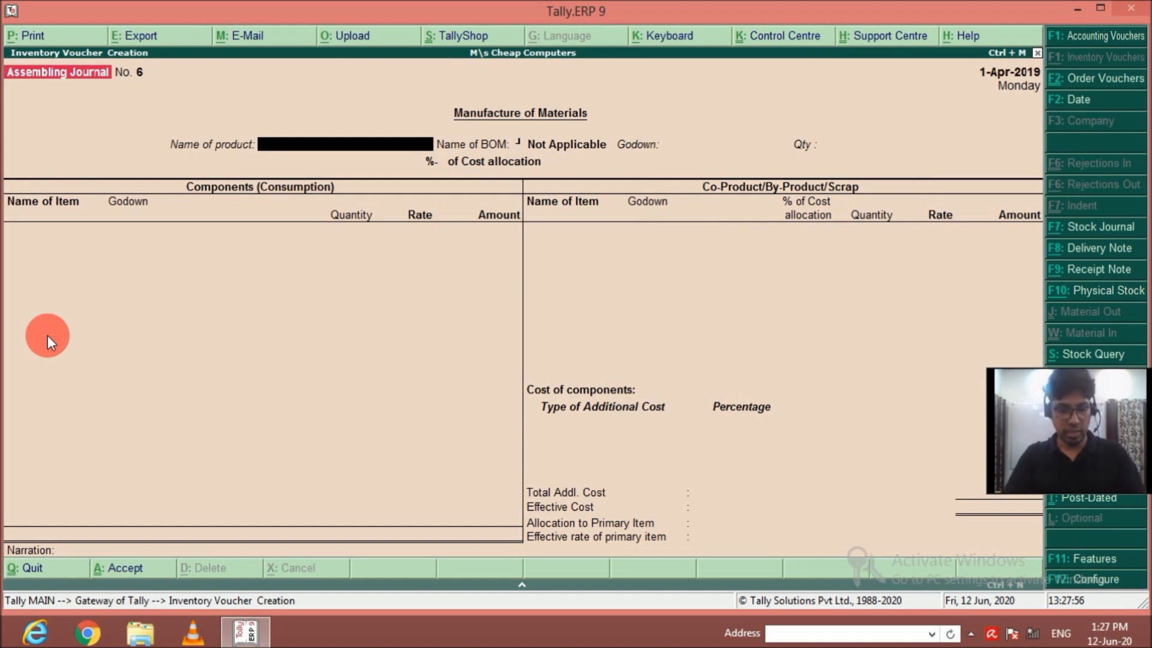
{"action": "type", "text": "L"}
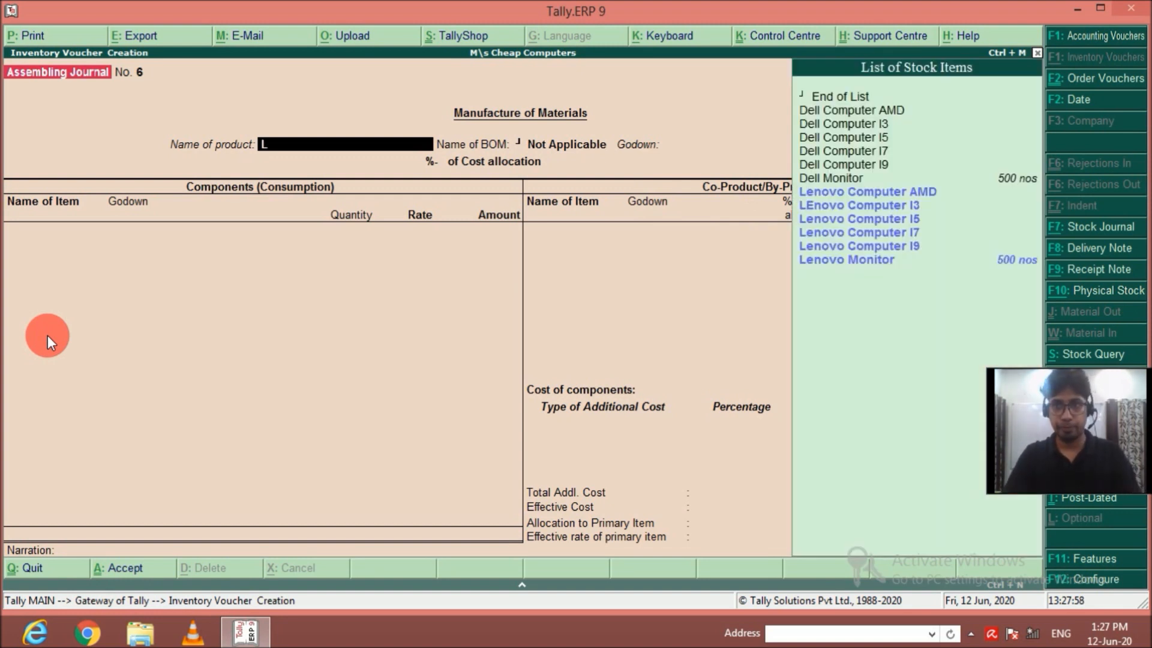
{"action": "key", "text": "Down"}
{"action": "key", "text": "Up"}
{"action": "key", "text": "Return"}
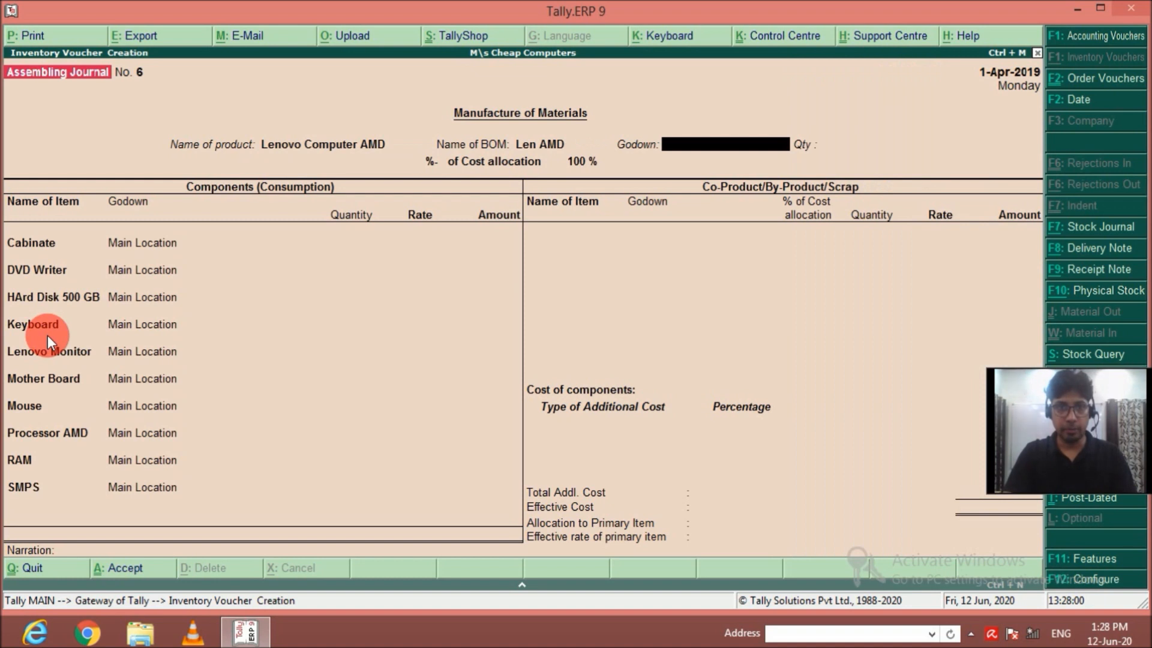
Set the Lenovo Computer AMD godown to Main Location and the quantity to 100, and save the voucher.
{"action": "type", "text": "M"}
{"action": "key", "text": "Return"}
{"action": "type", "text": "100"}
{"action": "key", "text": "Return"}
{"action": "key", "text": "Return"}
{"action": "key", "text": "Return"}
{"action": "key", "text": "Return"}
{"action": "key", "text": "Return"}
{"action": "key", "text": "Return"}
{"action": "key", "text": "Return"}
{"action": "key", "text": "Return"}
{"action": "key", "text": "Return"}
{"action": "key", "text": "Return"}
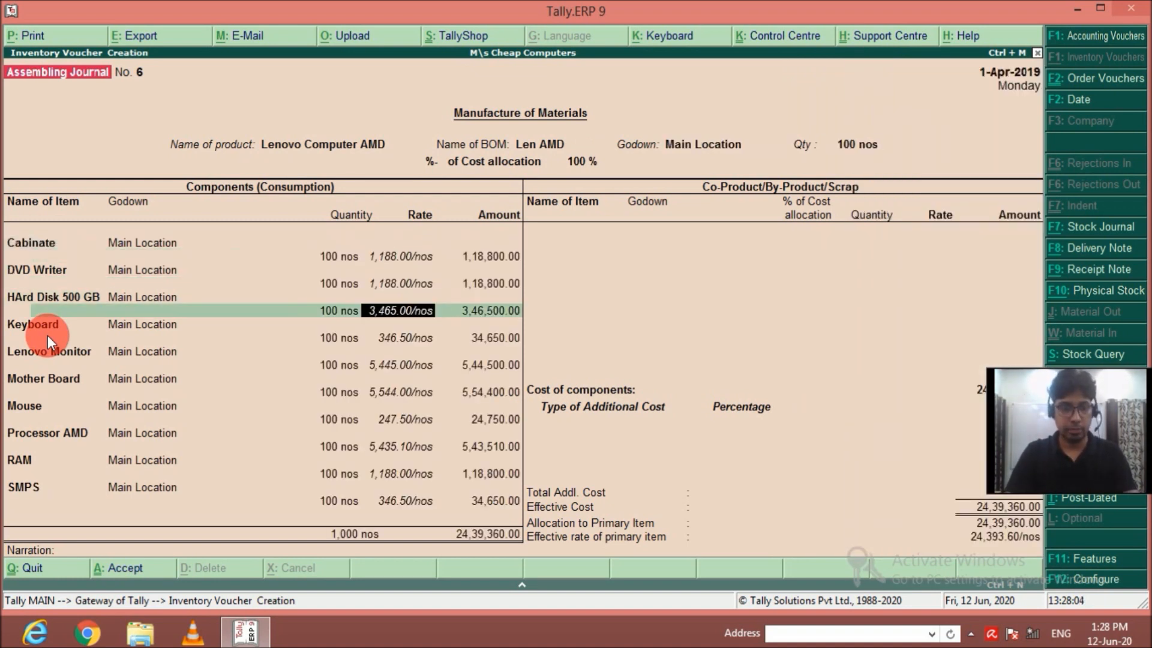
{"action": "key", "text": "ctrl+a"}
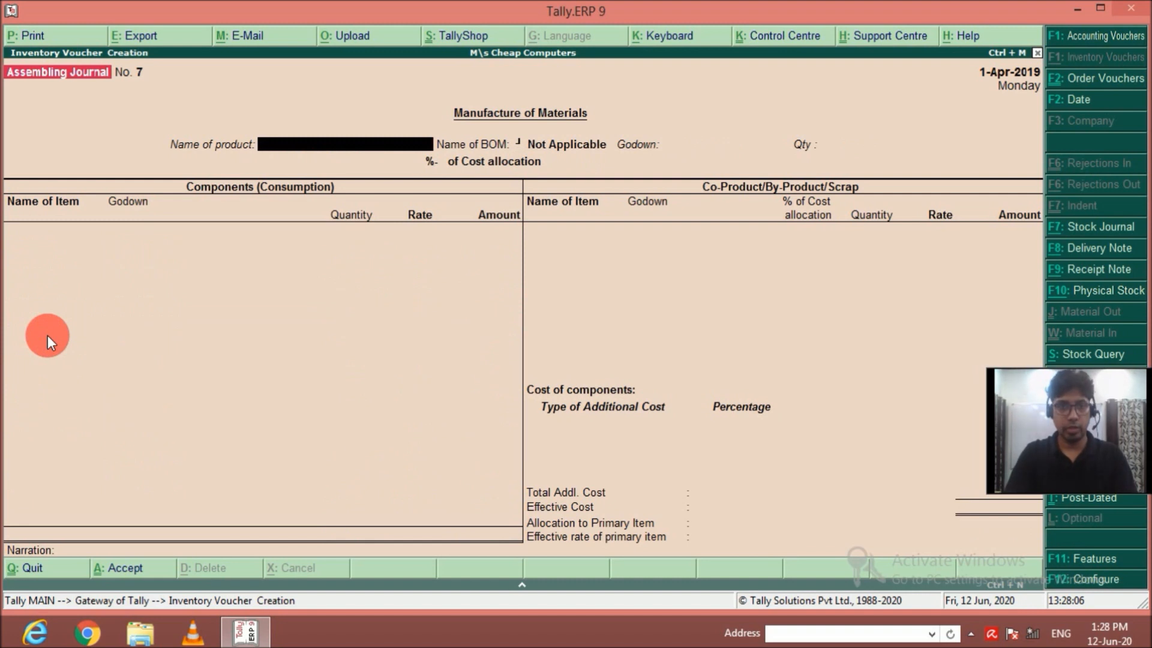
Record the manufacture of 100 LEnovo Computer I3 in Main Location and save the voucher.
{"action": "type", "text": "L"}
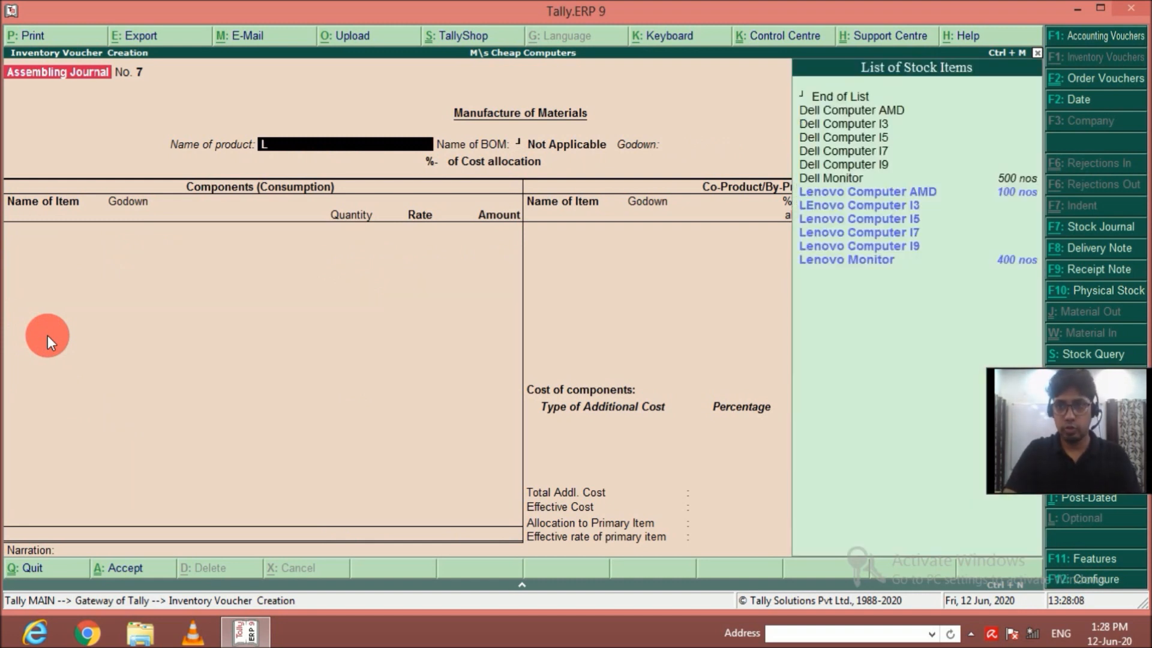
{"action": "key", "text": "Down"}
{"action": "key", "text": "Return"}
{"action": "type", "text": "M"}
{"action": "key", "text": "Return"}
{"action": "type", "text": "100"}
{"action": "key", "text": "Return"}
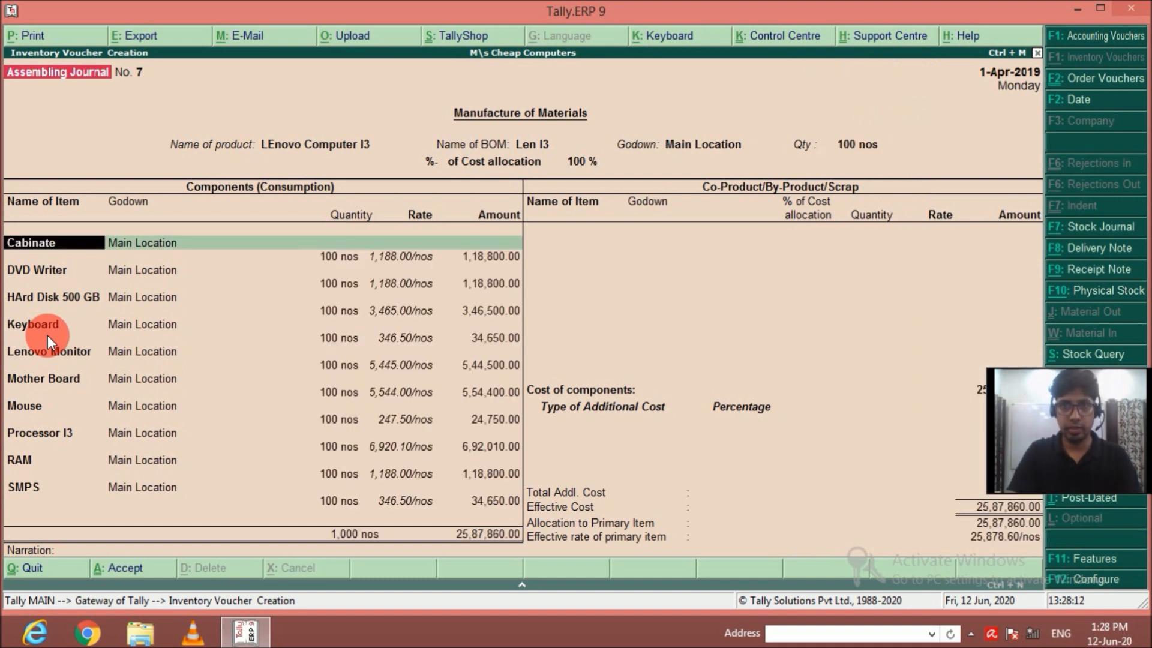
{"action": "key", "text": "ctrl+a"}
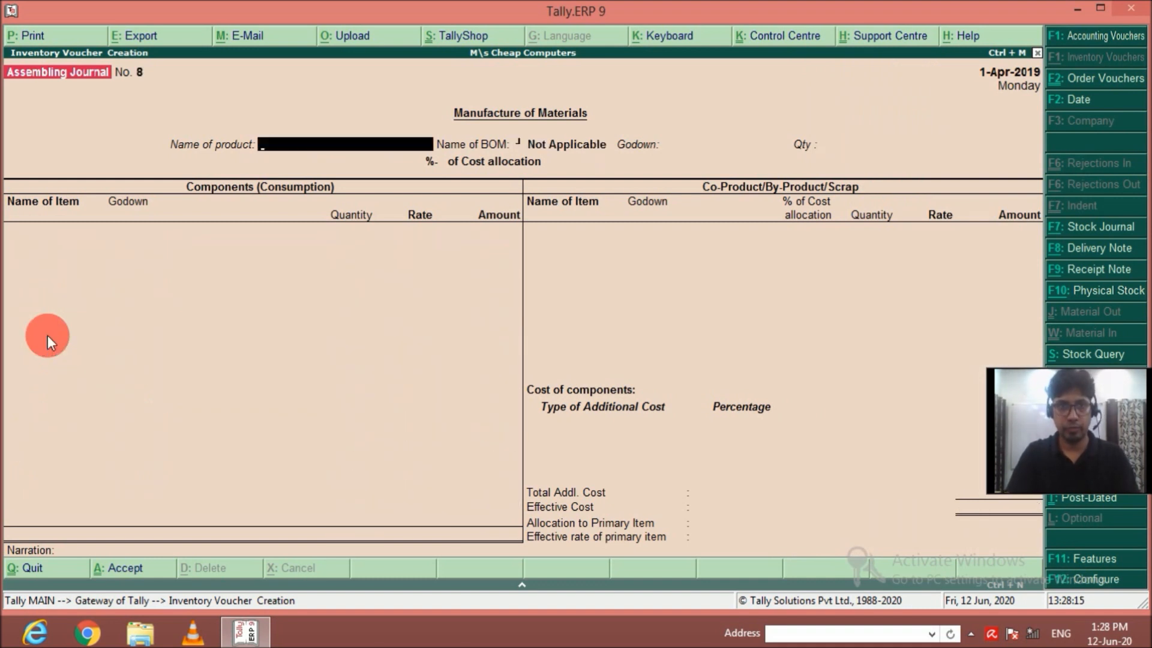
Record the manufacture of 100 Lenovo Computer I5 in Main Location and save the voucher.
{"action": "key", "text": "Down"}
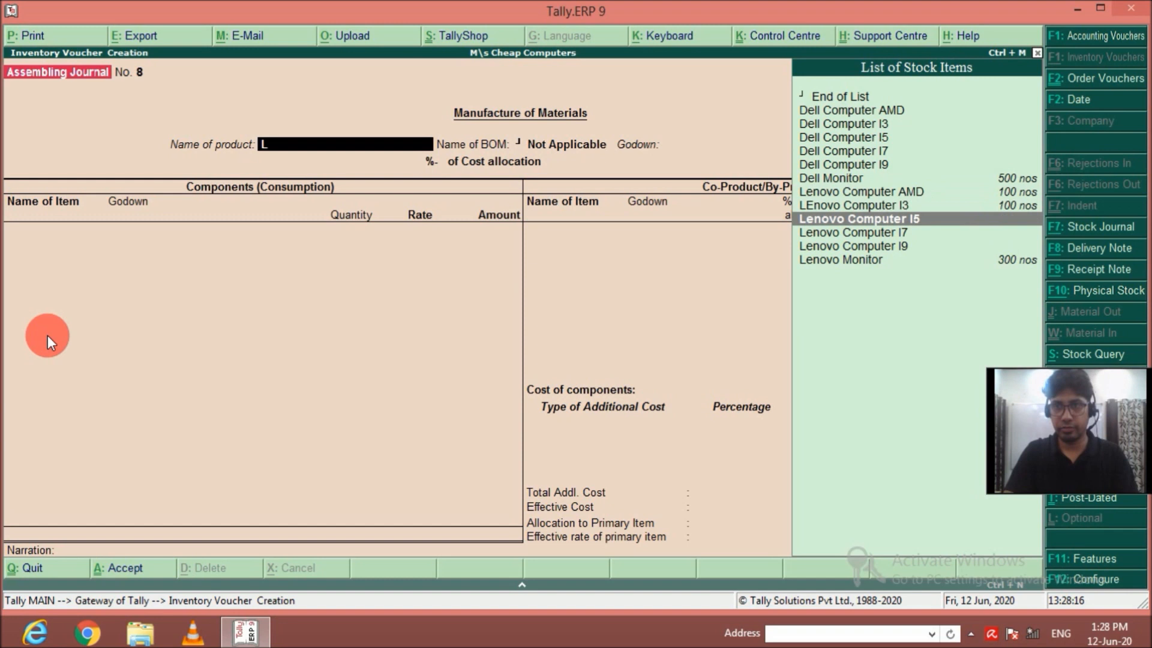
{"action": "key", "text": "Return"}
{"action": "key", "text": "Return"}
{"action": "type", "text": "100"}
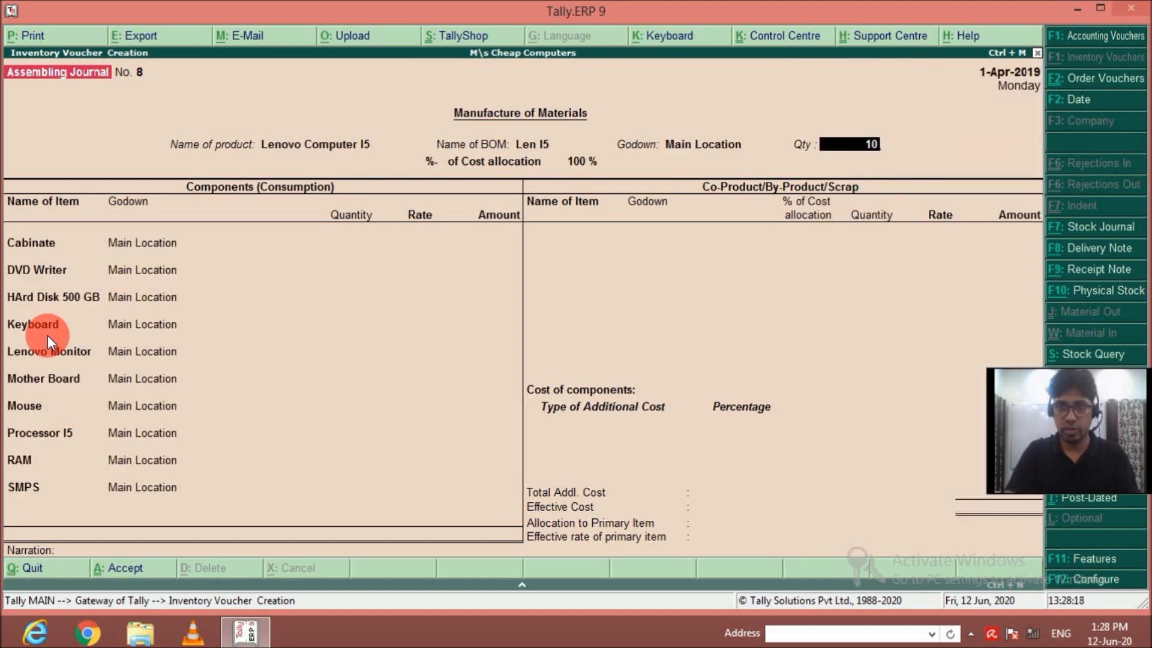
{"action": "key", "text": "Return"}
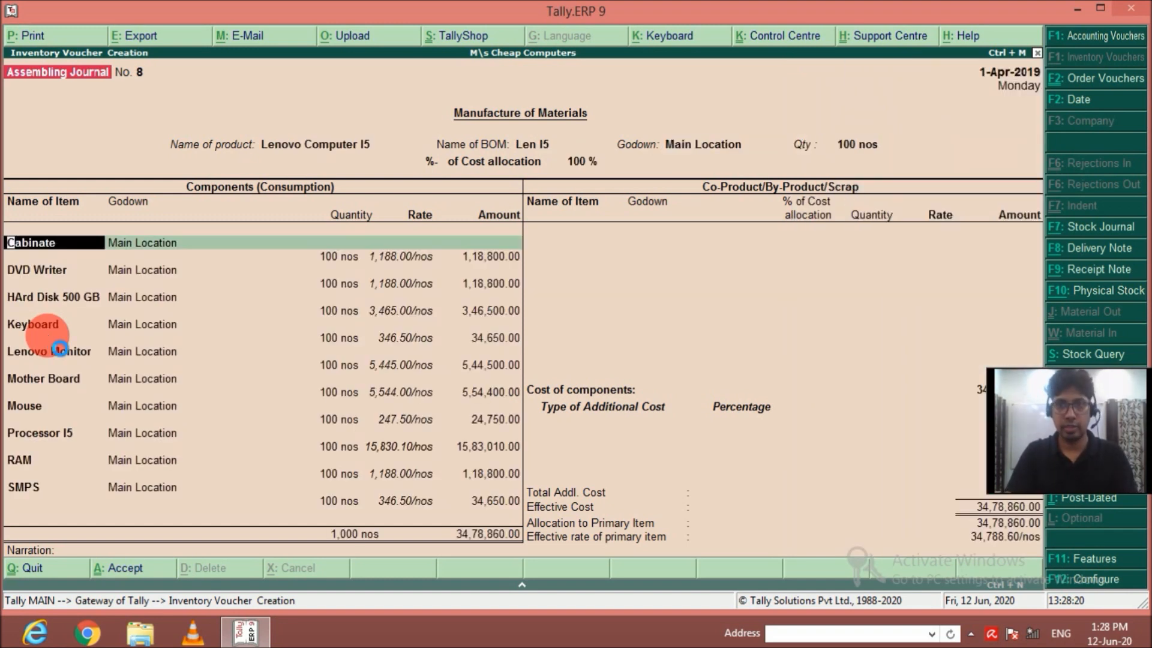
{"action": "key", "text": "ctrl+a"}
Record the manufacture of 100 Lenovo Computer I7 in Main Location and save the voucher.
{"action": "key", "text": "Down"}
{"action": "key", "text": "Return"}
{"action": "key", "text": "Return"}
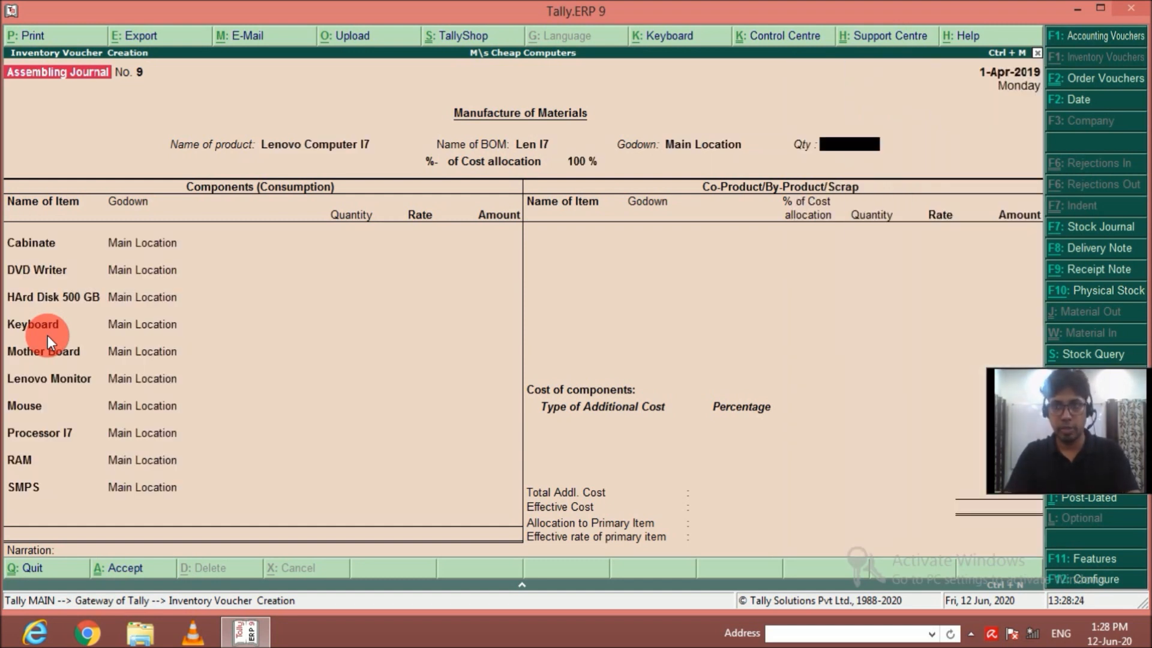
{"action": "type", "text": "100"}
{"action": "key", "text": "Return"}
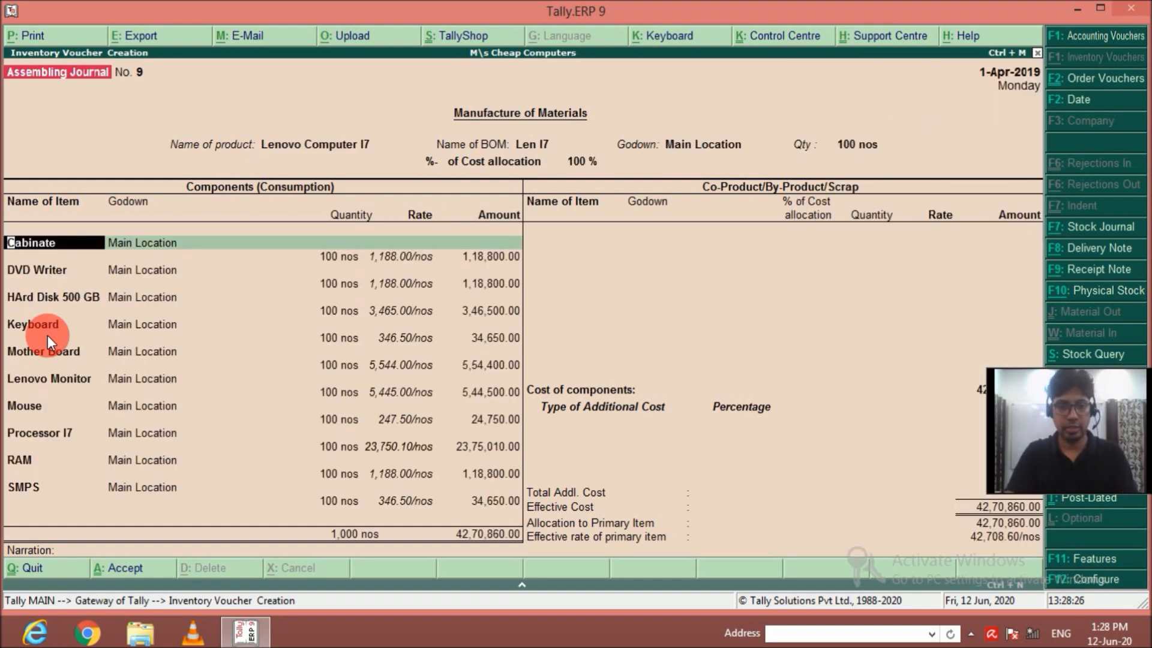
{"action": "key", "text": "ctrl+a"}
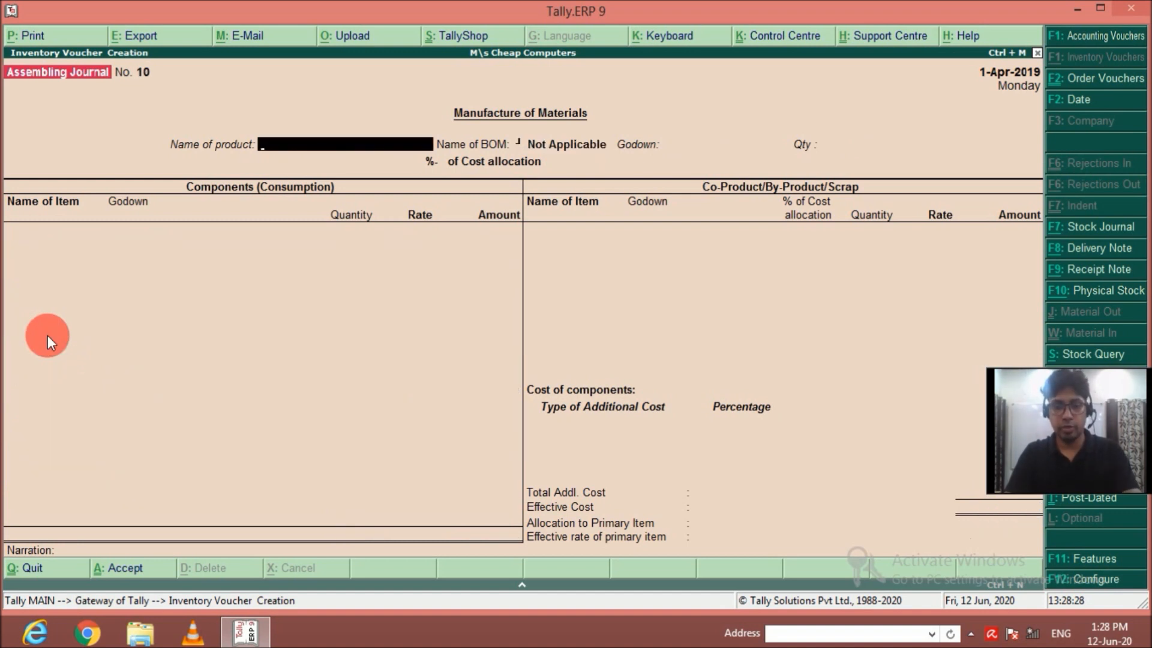
Record the manufacture of 100 Lenovo Computer I9 in Main Location and save the voucher.
{"action": "type", "text": "L"}
{"action": "key", "text": "Down"}
{"action": "key", "text": "Down"}
{"action": "key", "text": "Down"}
{"action": "key", "text": "Down"}
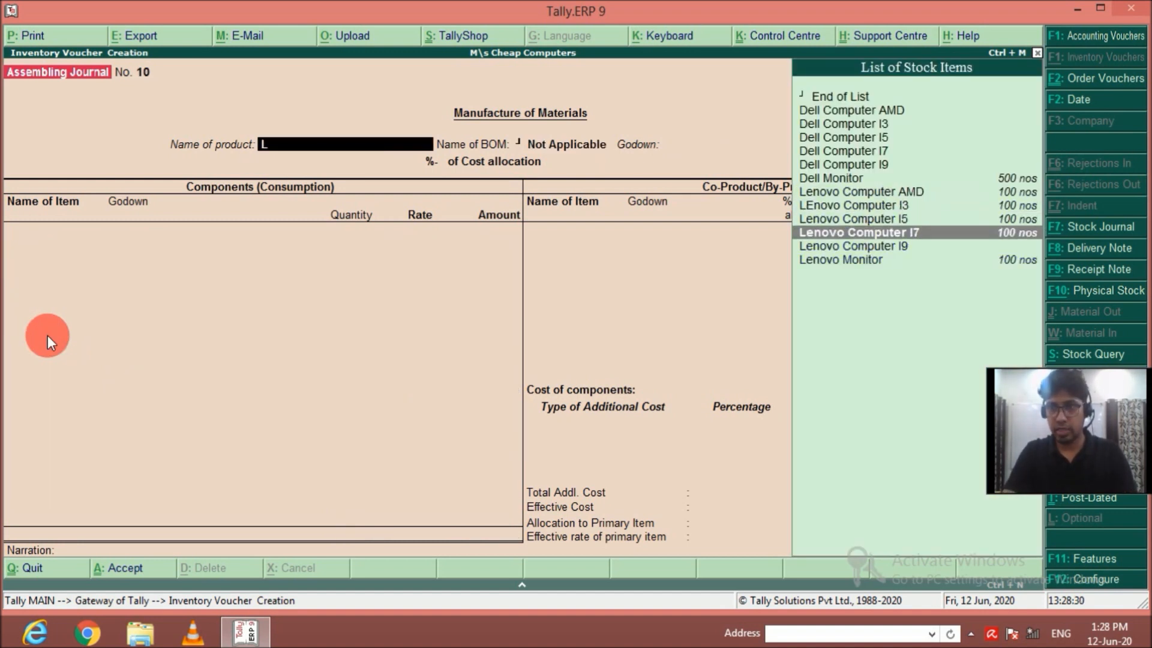
{"action": "key", "text": "Return"}
{"action": "type", "text": "M"}
{"action": "key", "text": "Return"}
{"action": "type", "text": "100"}
{"action": "key", "text": "Return"}
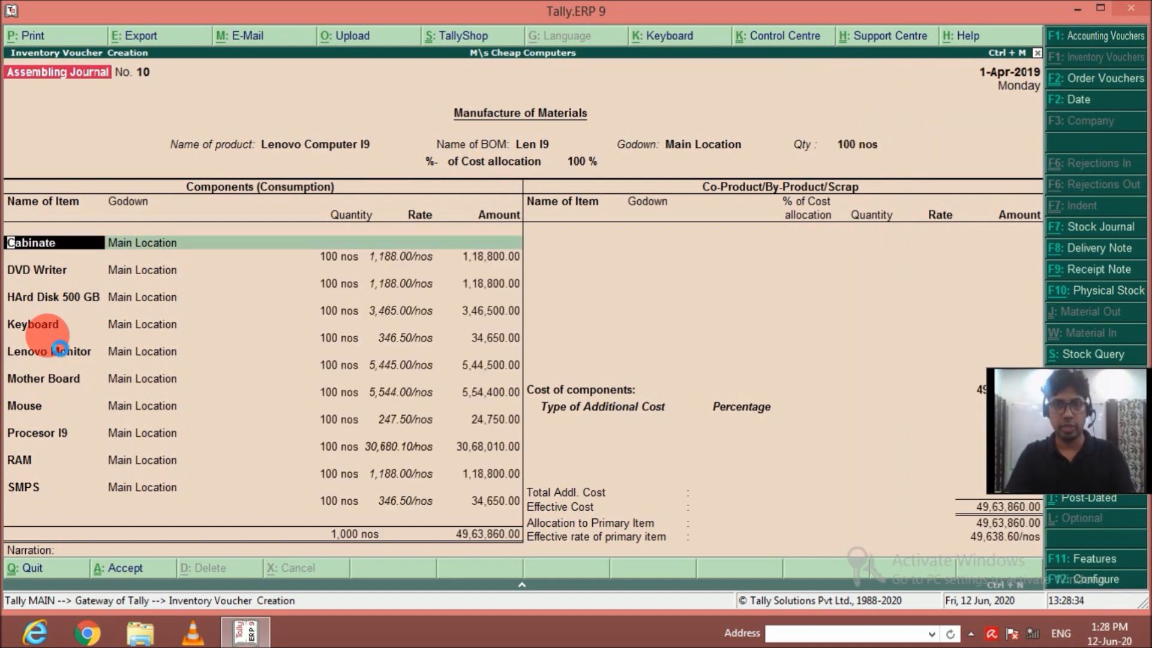
{"action": "key", "text": "ctrl+a"}
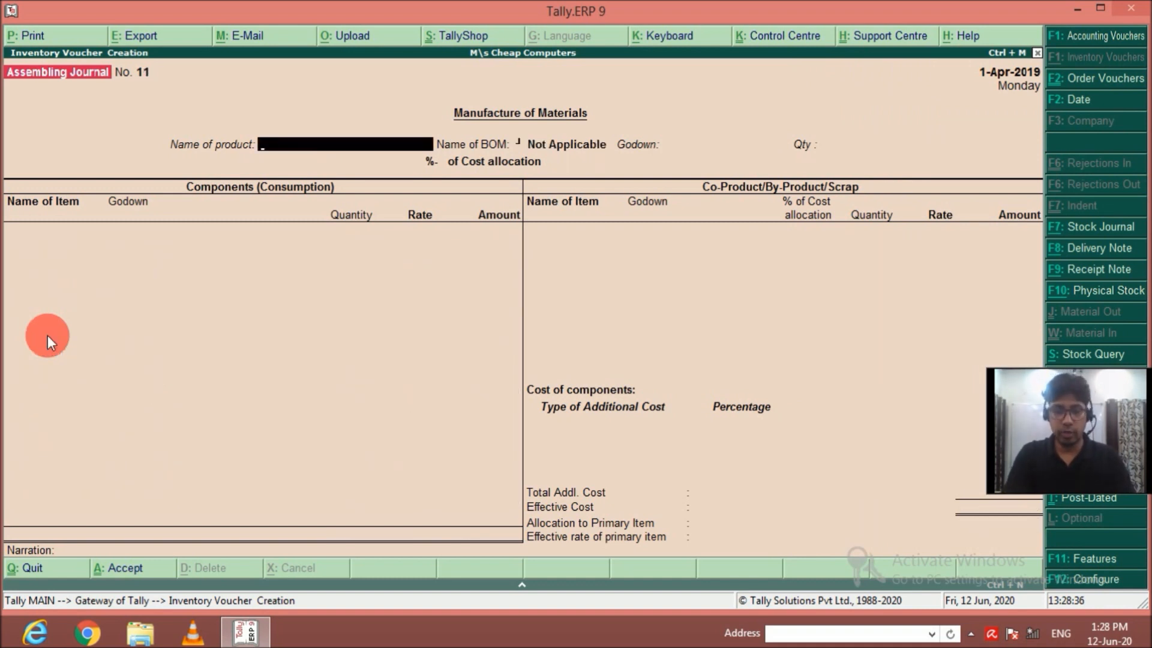
Record the manufacture of 100 Samsung Computer AMD in Main Location and save the voucher.
{"action": "type", "text": "S"}
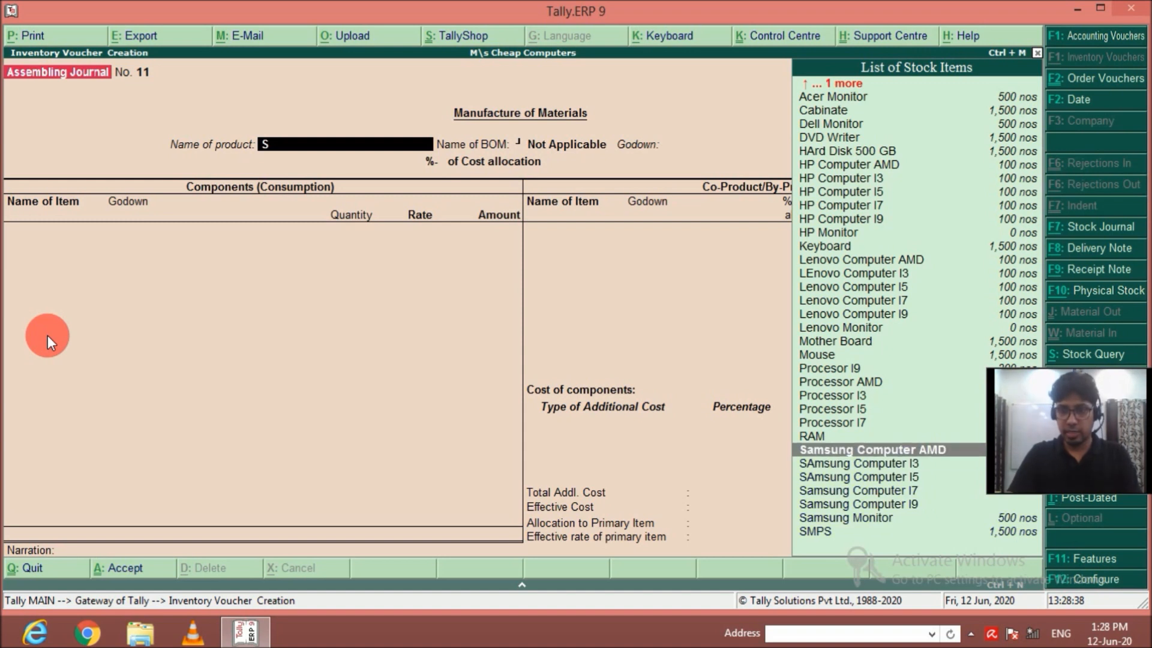
{"action": "key", "text": "Return"}
{"action": "key", "text": "Return"}
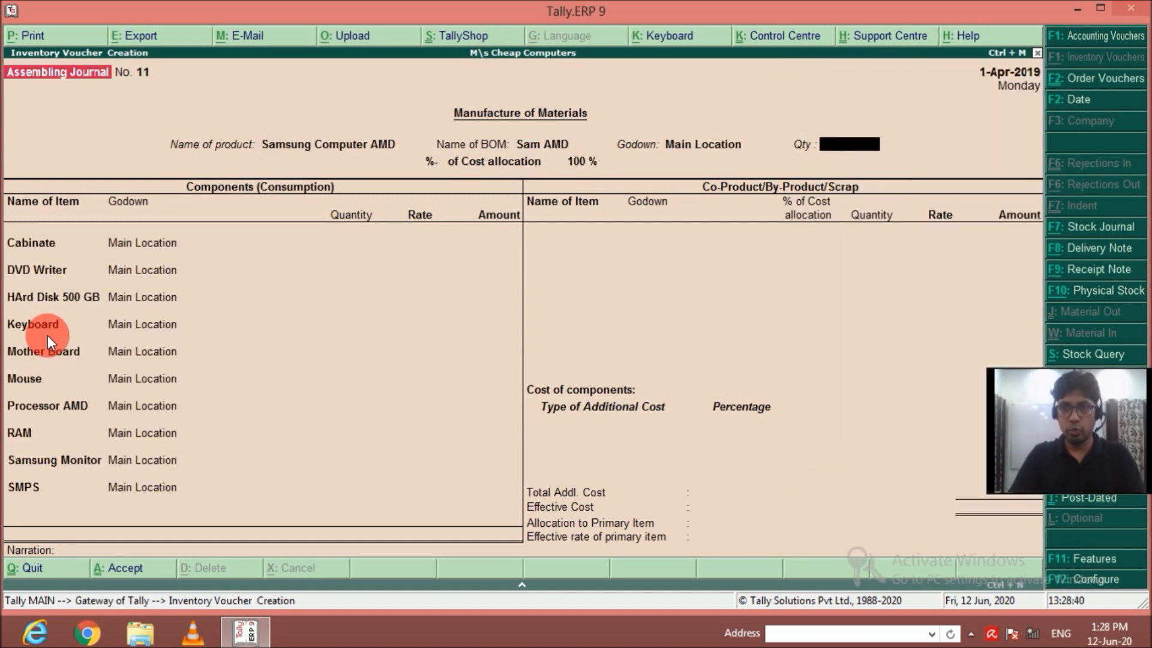
{"action": "type", "text": "100"}
{"action": "key", "text": "Return"}
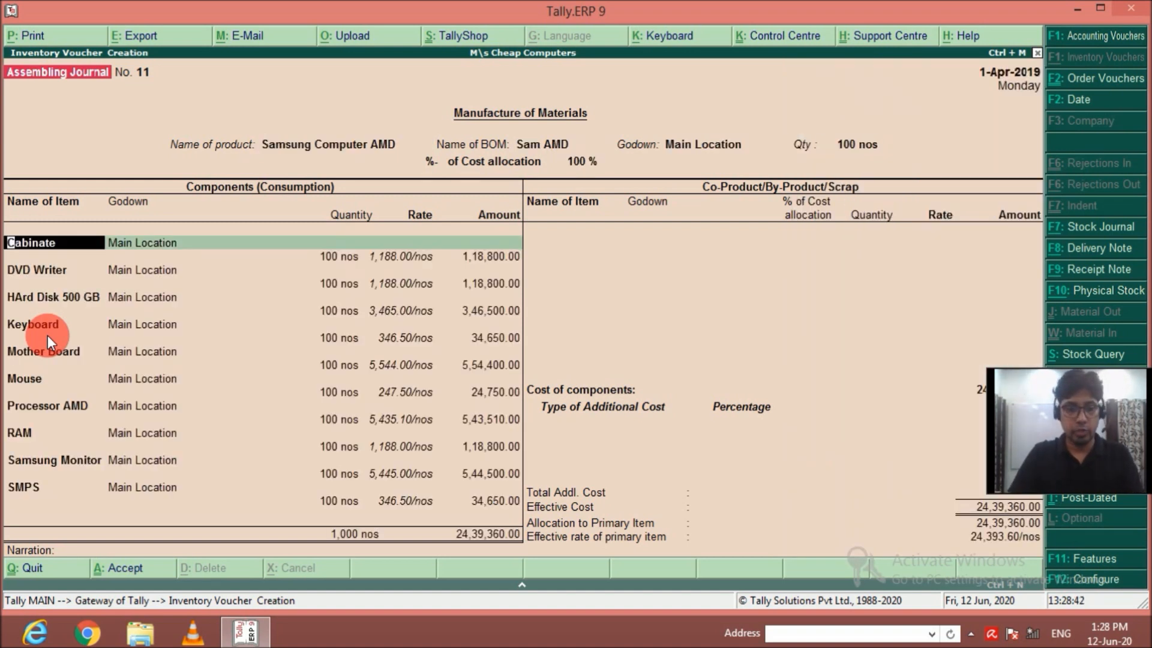
{"action": "key", "text": "ctrl+a"}
Record the manufacture of 100 SAmsung Computer I3 in Main Location and save the voucher.
{"action": "type", "text": "S"}
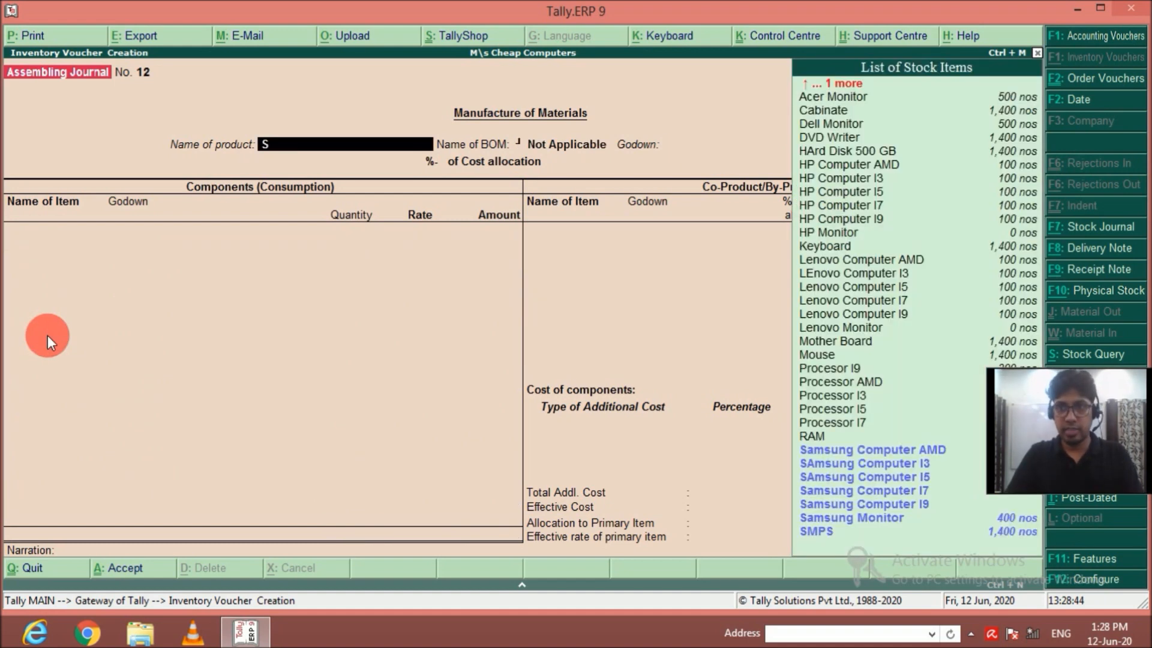
{"action": "type", "text": "am"}
{"action": "key", "text": "Down"}
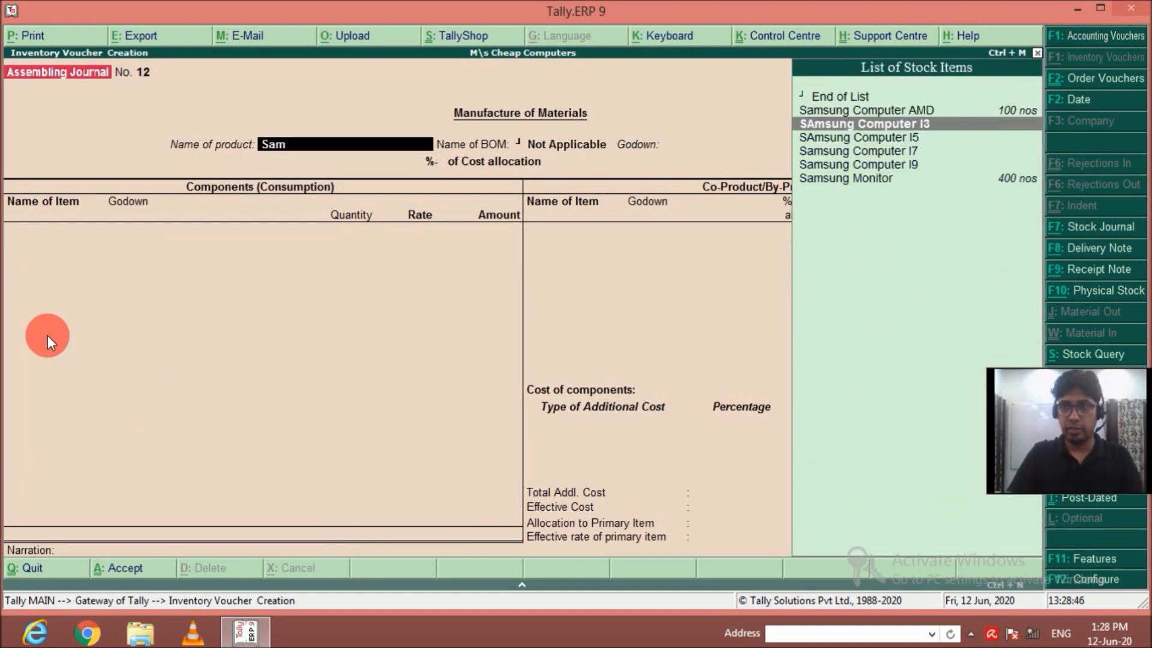
{"action": "key", "text": "Return"}
{"action": "key", "text": "Return"}
{"action": "key", "text": "Return"}
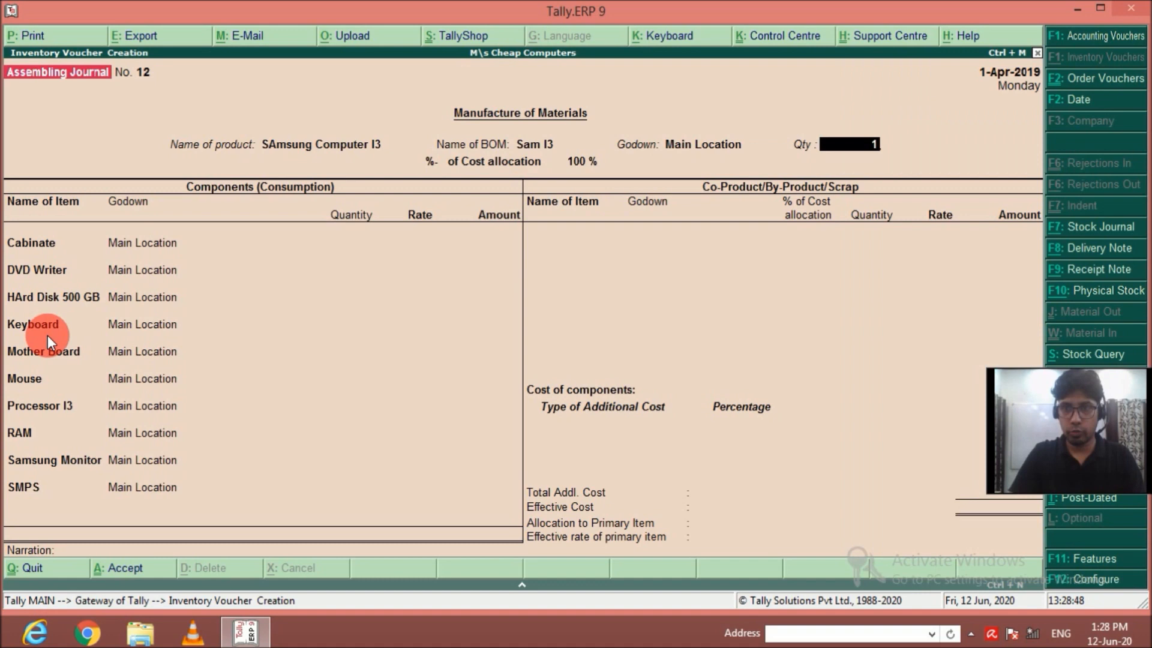
{"action": "type", "text": "100 nos"}
{"action": "key", "text": "Return"}
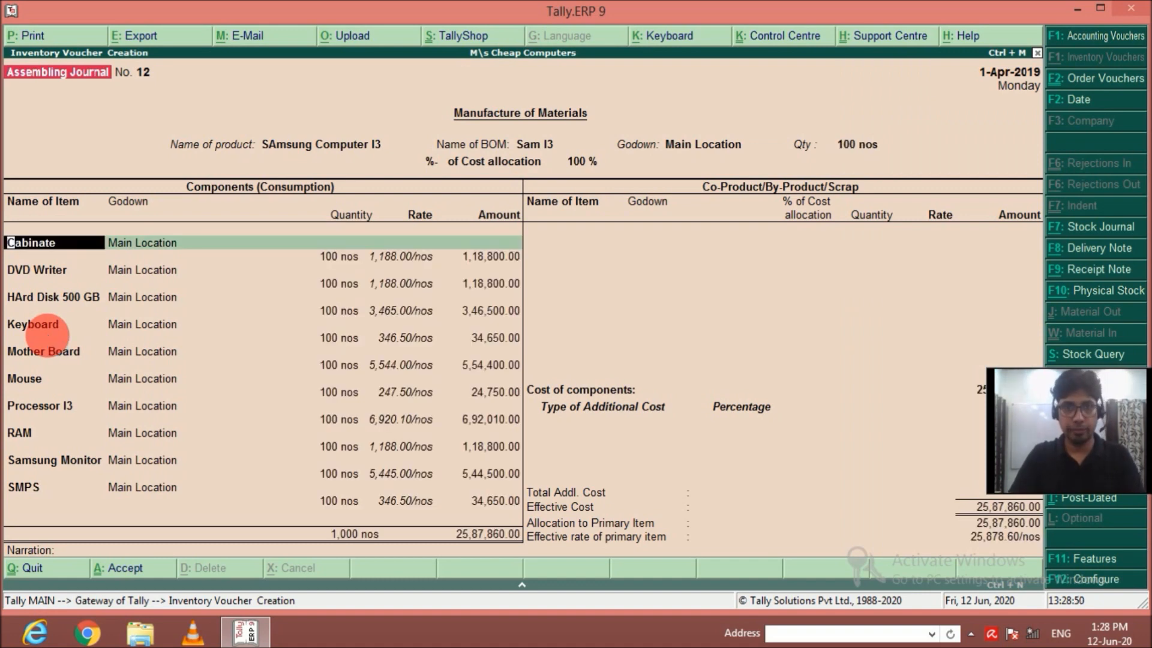
{"action": "key", "text": "ctrl+a"}
Record the manufacture of 100 SAmsung Computer I5 in Main Location and save the voucher.
{"action": "type", "text": "sa"}
{"action": "key", "text": "Down"}
{"action": "key", "text": "Down"}
{"action": "key", "text": "Return"}
{"action": "key", "text": "Return"}
{"action": "key", "text": "Return"}
{"action": "type", "text": "100"}
{"action": "key", "text": "Return"}
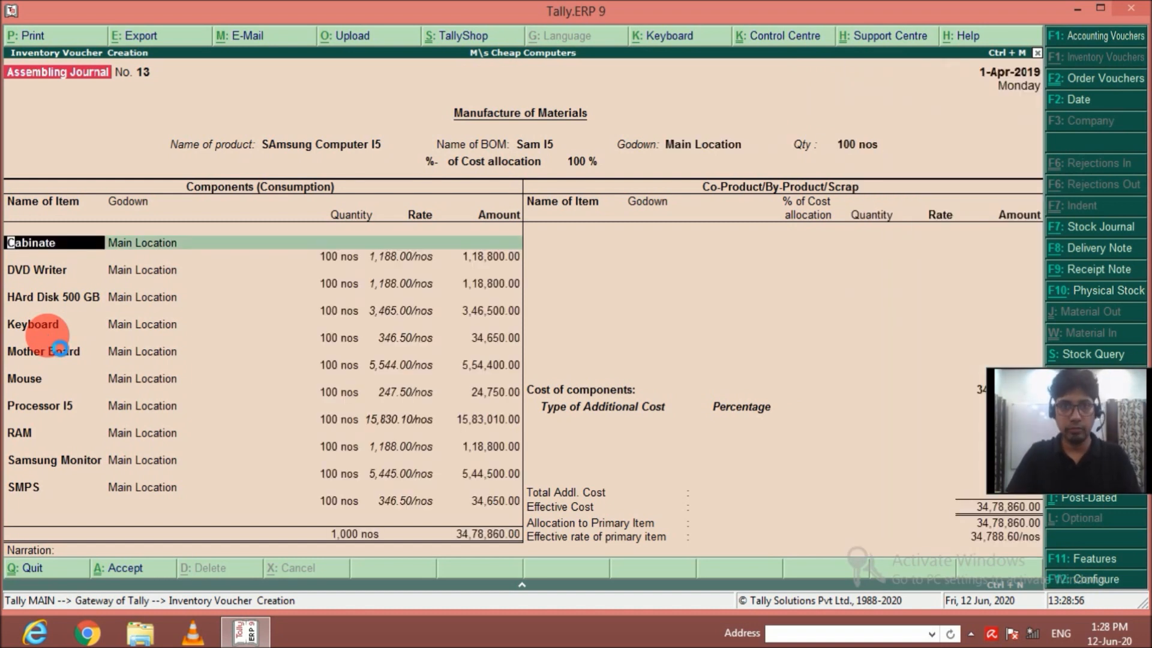
{"action": "key", "text": "ctrl+a"}
Record the manufacture of 100 Samsung Computer I7 in Main Location and save the voucher.
{"action": "type", "text": "Sam"}
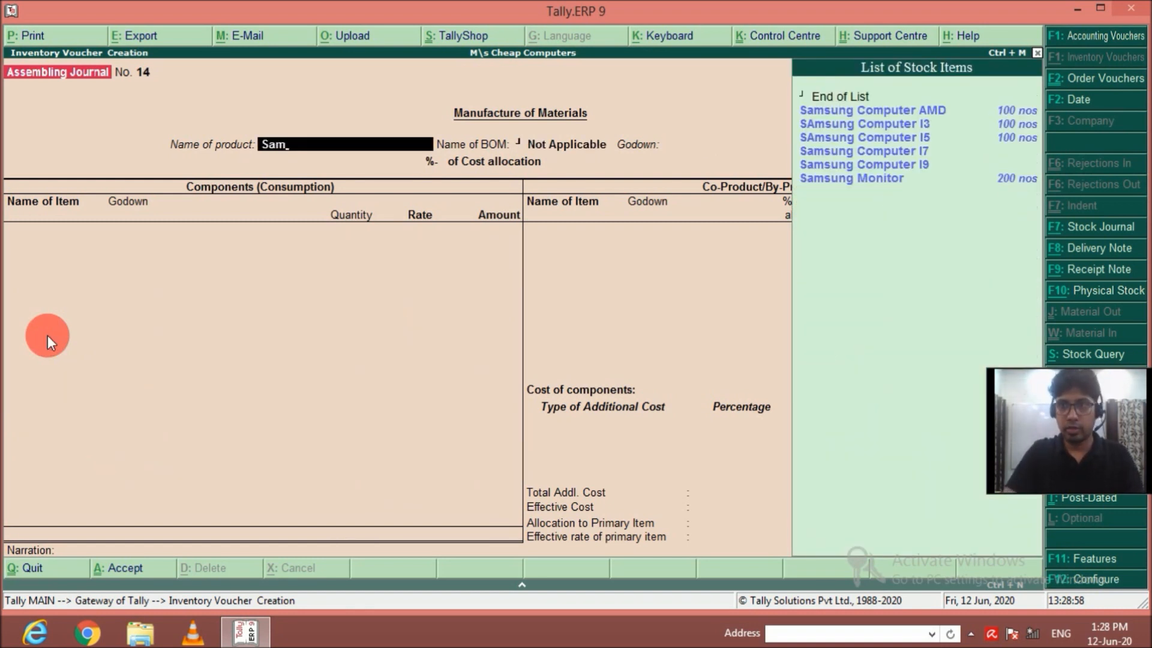
{"action": "key", "text": "Down"}
{"action": "key", "text": "Down"}
{"action": "key", "text": "Down"}
{"action": "key", "text": "Down"}
{"action": "key", "text": "Return"}
{"action": "key", "text": "Return"}
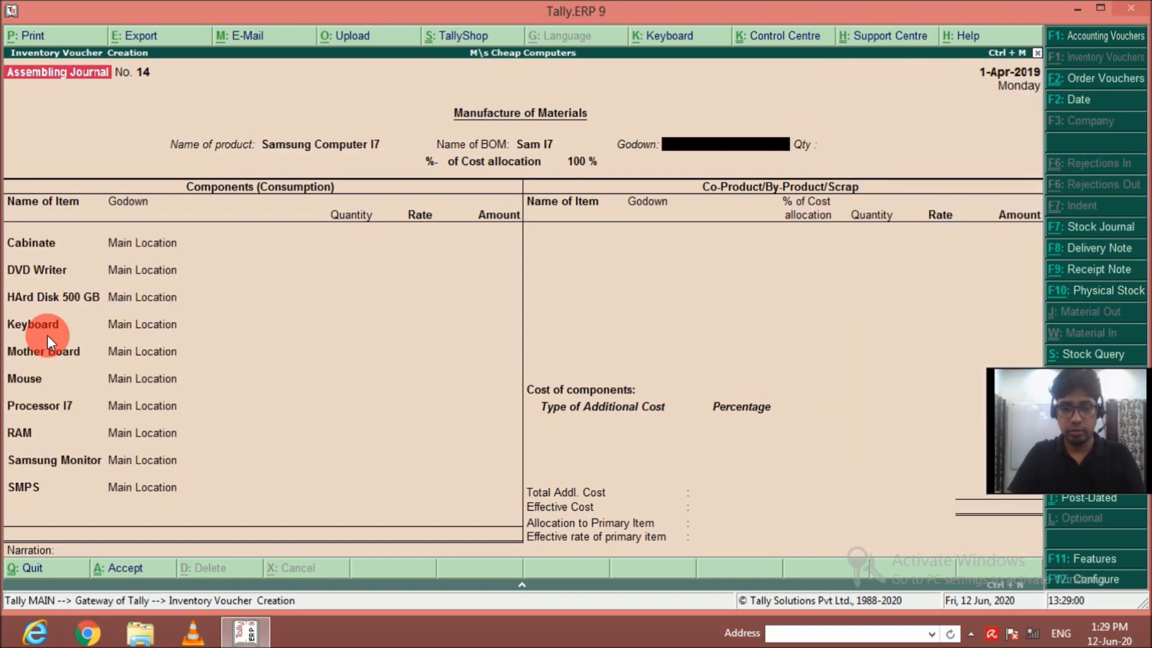
{"action": "key", "text": "Return"}
{"action": "type", "text": "100"}
{"action": "key", "text": "Return"}
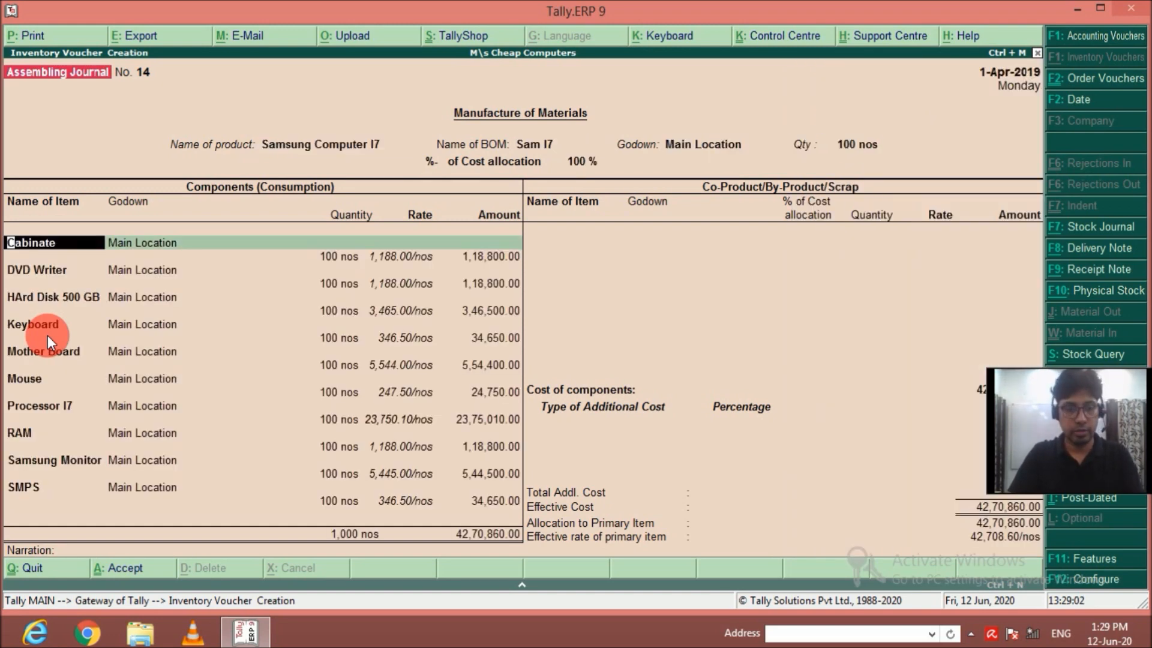
{"action": "key", "text": "ctrl+a"}
Record the manufacture of 100 Samsung Computer I9 in Main Location and save the voucher.
{"action": "type", "text": "Sam"}
{"action": "key", "text": "Down"}
{"action": "key", "text": "Down"}
{"action": "key", "text": "Down"}
{"action": "key", "text": "Down"}
{"action": "key", "text": "Down"}
{"action": "key", "text": "Return"}
{"action": "key", "text": "Return"}
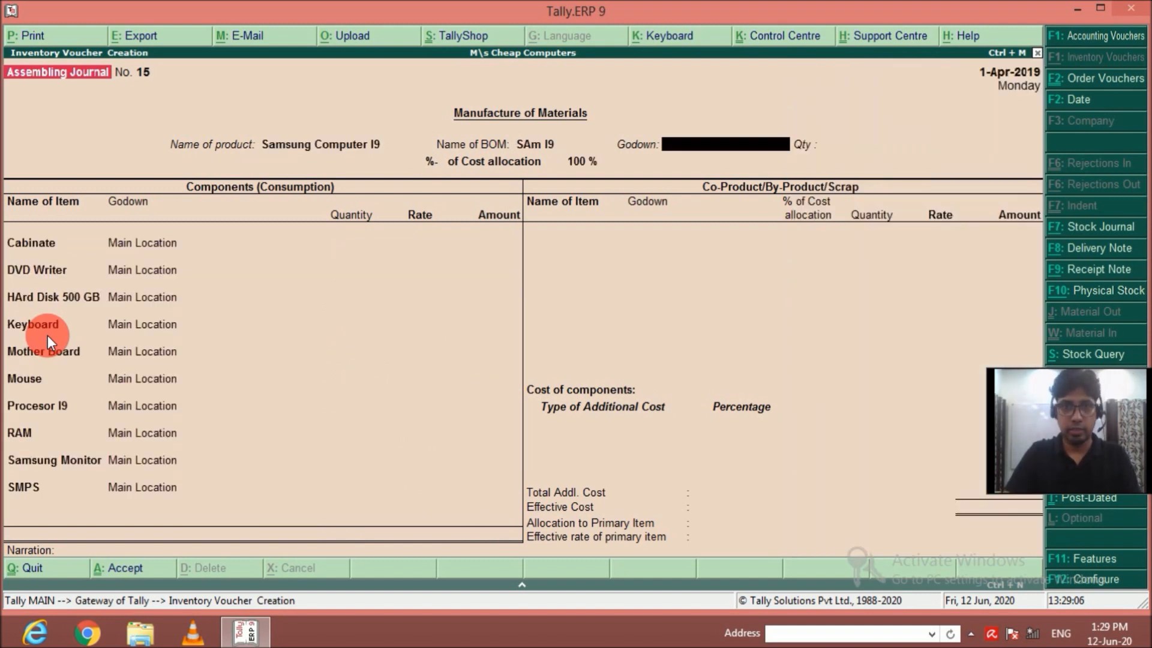
{"action": "key", "text": "Return"}
{"action": "type", "text": "100"}
{"action": "key", "text": "Return"}
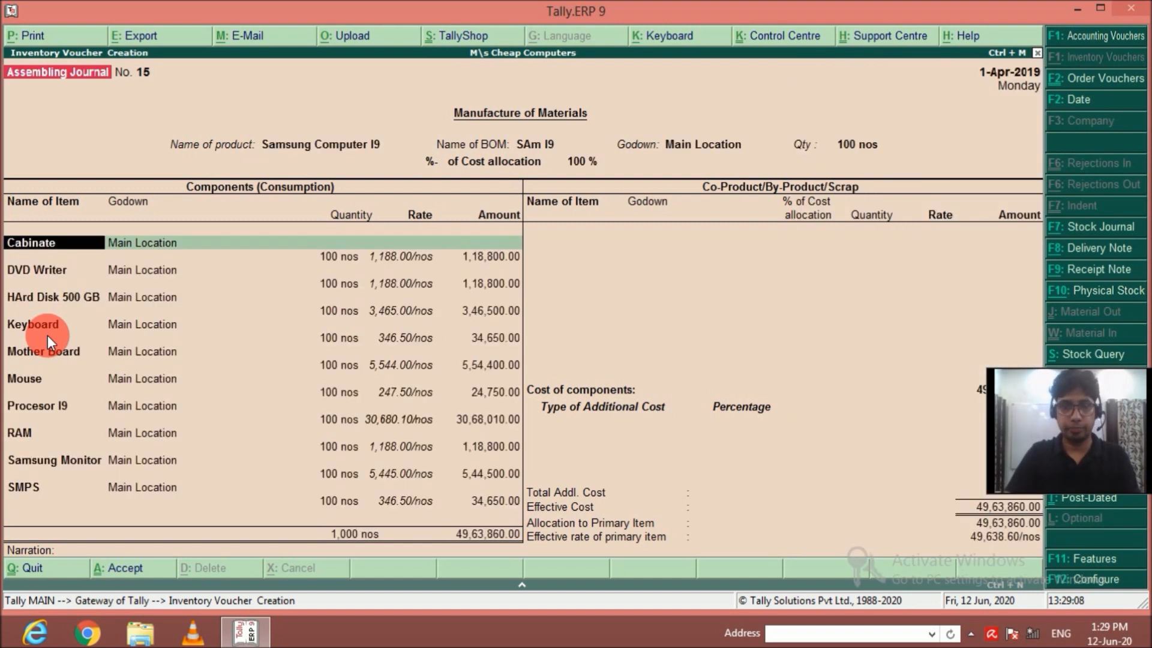
{"action": "key", "text": "ctrl+a"}
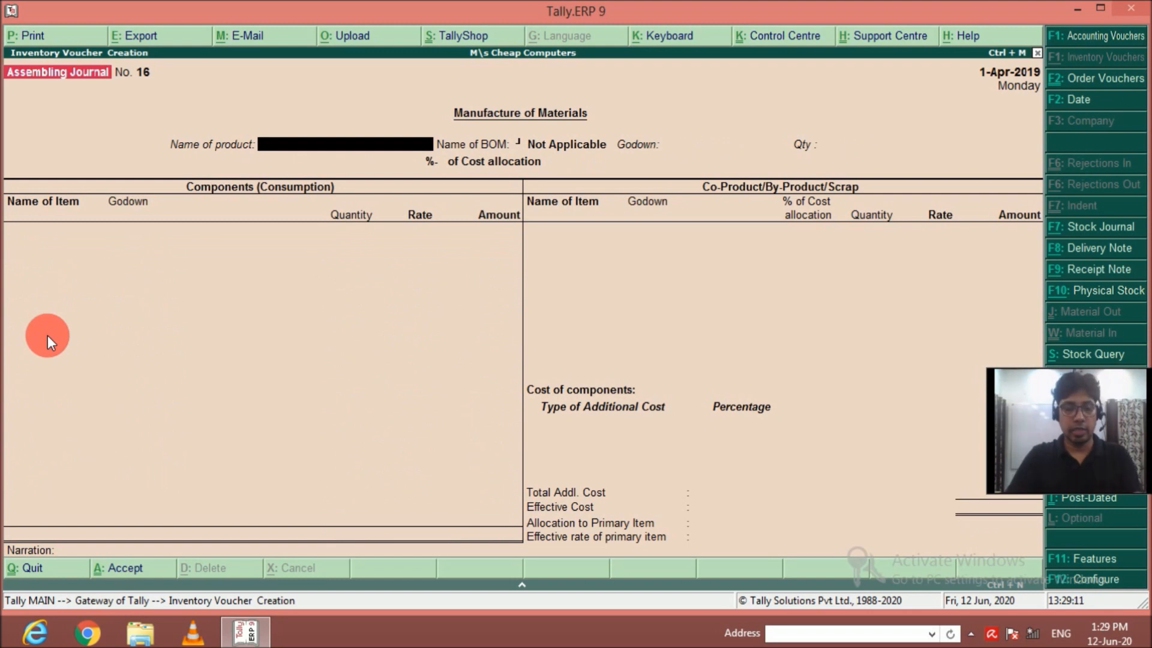
Record the manufacture of 100 Acer Computer AMD in Main Location and save the voucher.
{"action": "type", "text": "Ac"}
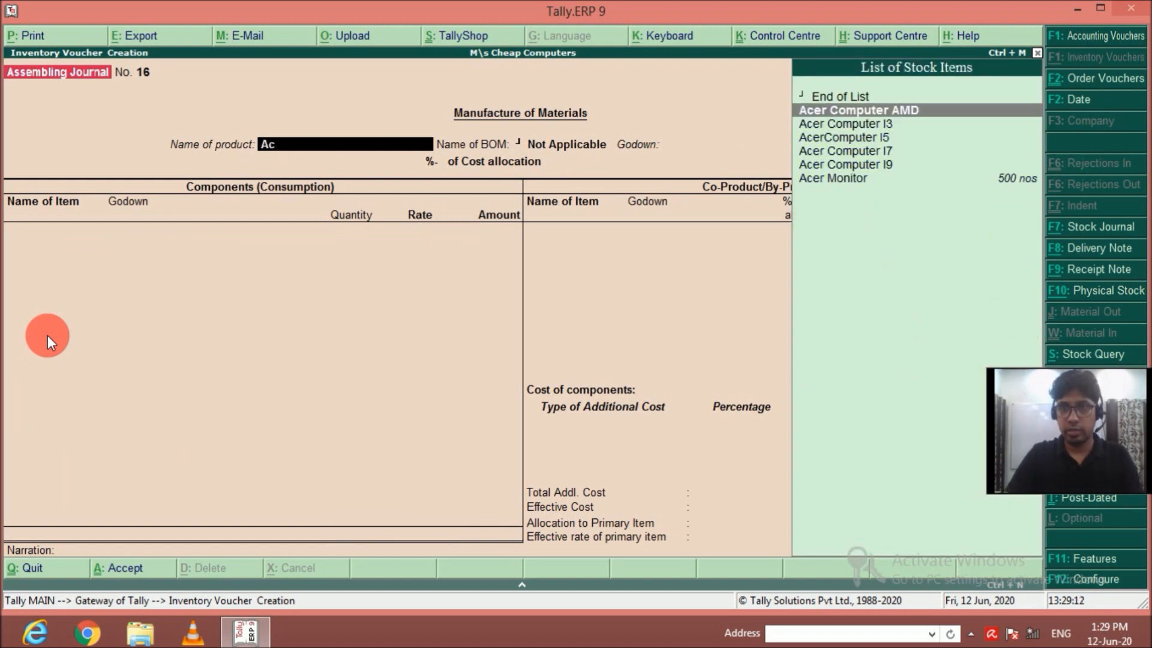
{"action": "key", "text": "Return"}
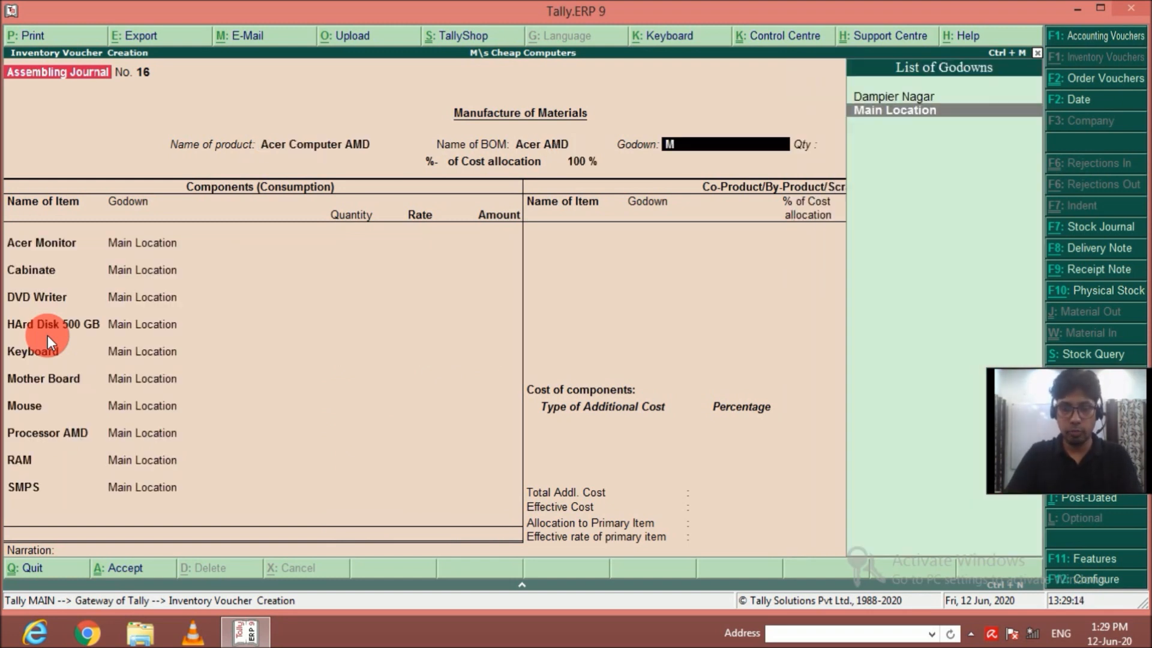
{"action": "key", "text": "Return"}
{"action": "type", "text": "100"}
{"action": "key", "text": "Return"}
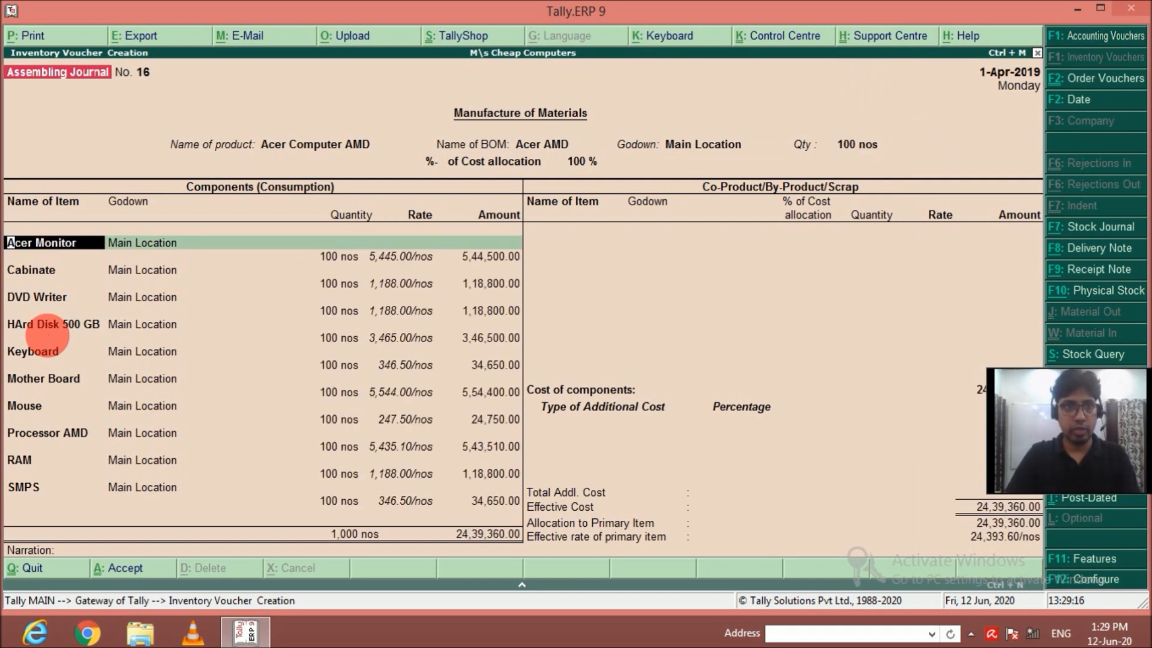
{"action": "key", "text": "ctrl+a"}
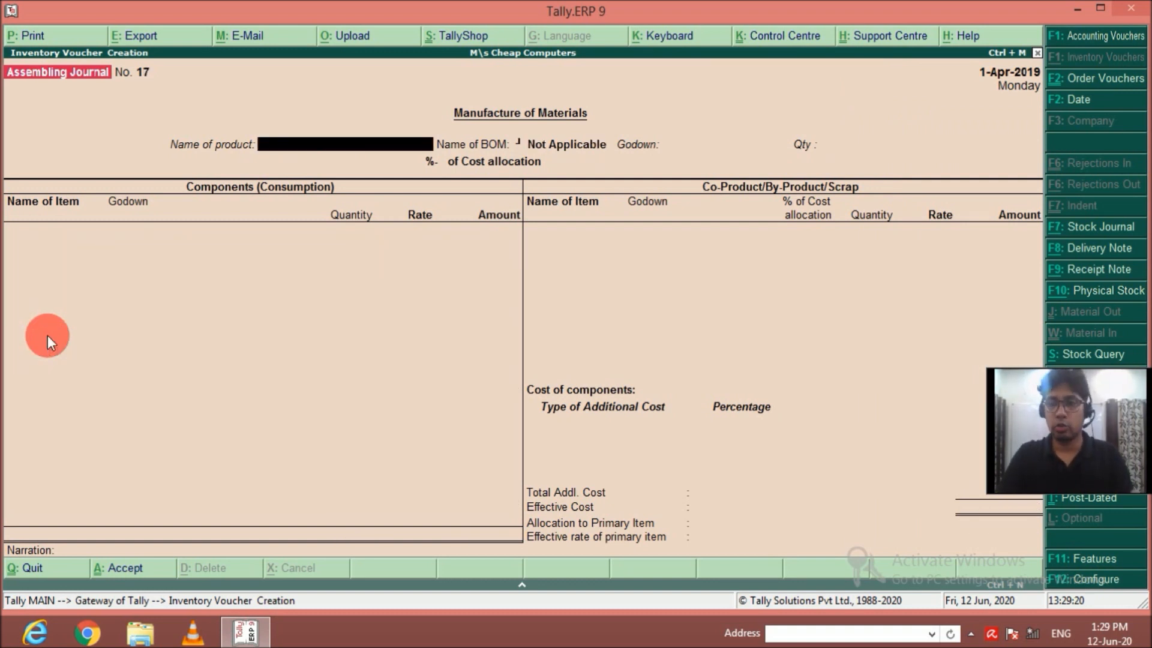
Record the manufacture of 100 Acer Computer I3 in Main Location and save the voucher.
{"action": "type", "text": "A"}
{"action": "key", "text": "Down"}
{"action": "key", "text": "Down"}
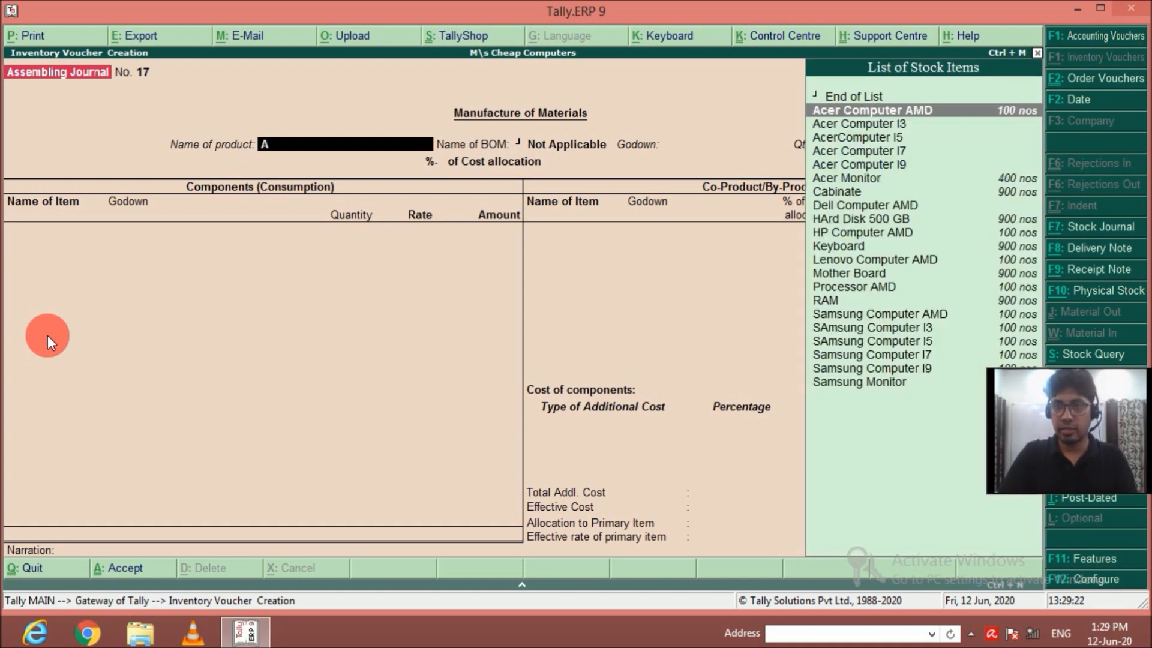
{"action": "key", "text": "Return"}
{"action": "type", "text": "M"}
{"action": "key", "text": "Return"}
{"action": "type", "text": "100"}
{"action": "key", "text": "Return"}
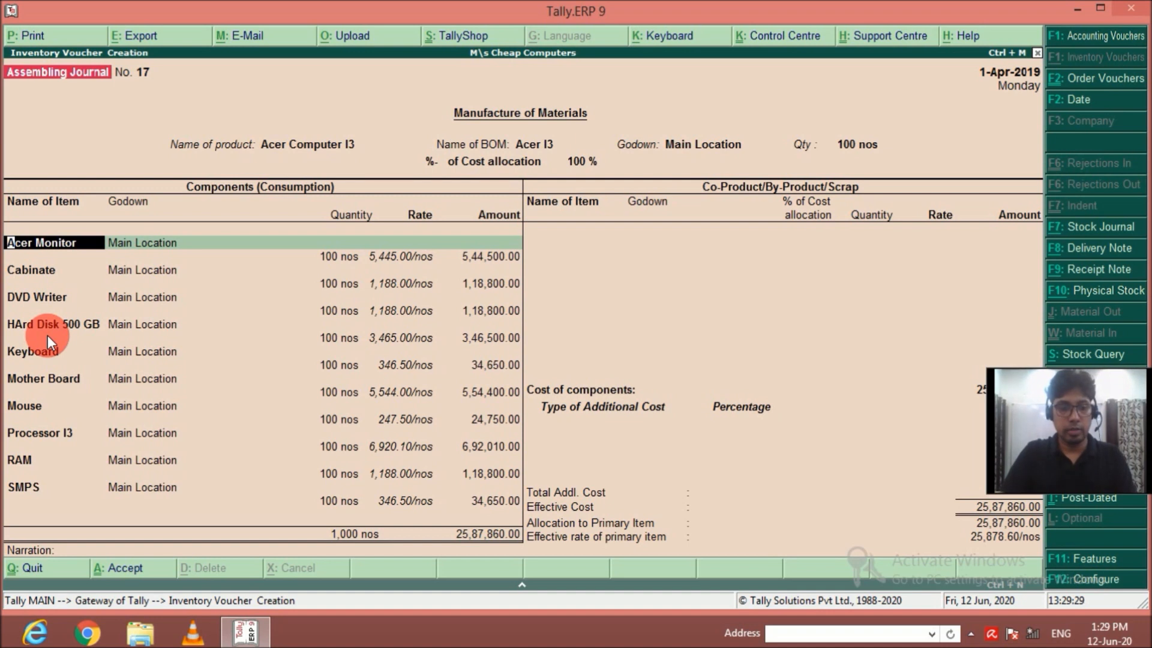
{"action": "key", "text": "ctrl+a"}
Record the manufacture of 100 AcerComputer I5 in Main Location and save the voucher.
{"action": "type", "text": "Ac"}
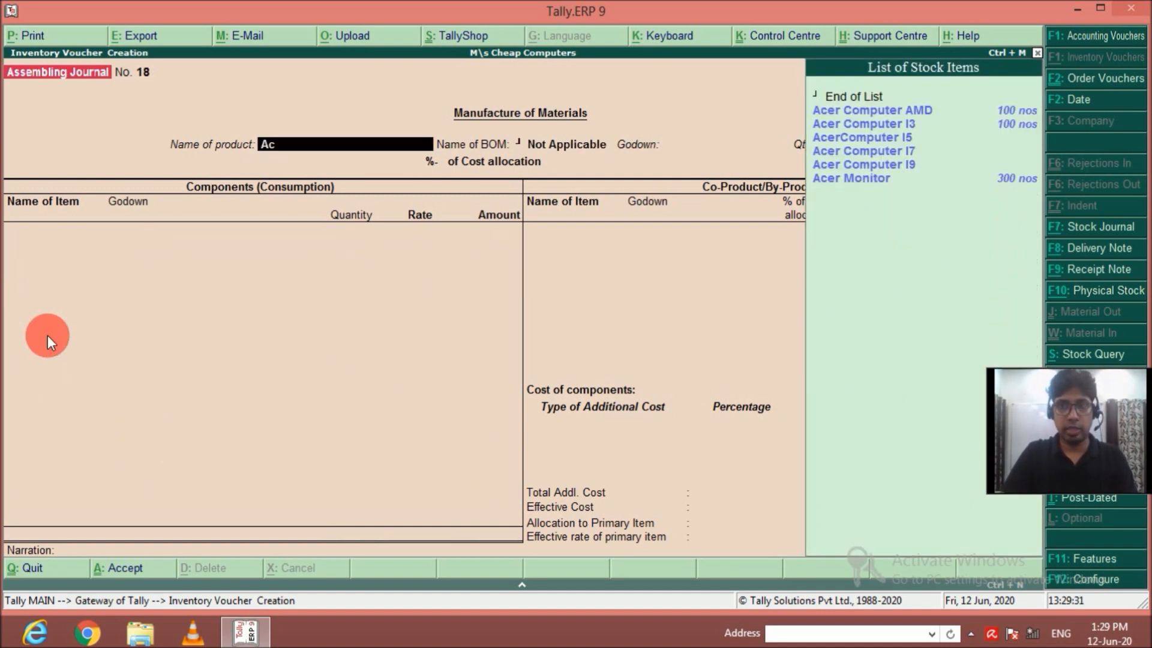
{"action": "key", "text": "Down"}
{"action": "key", "text": "Down"}
{"action": "key", "text": "Return"}
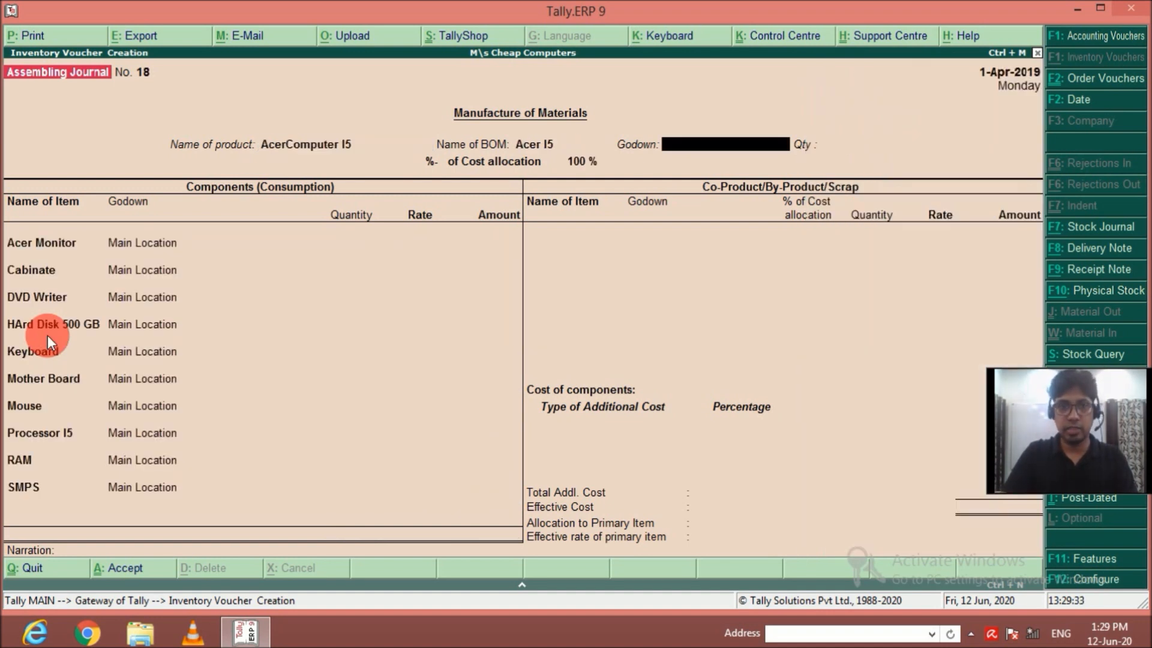
{"action": "key", "text": "Return"}
{"action": "type", "text": "100"}
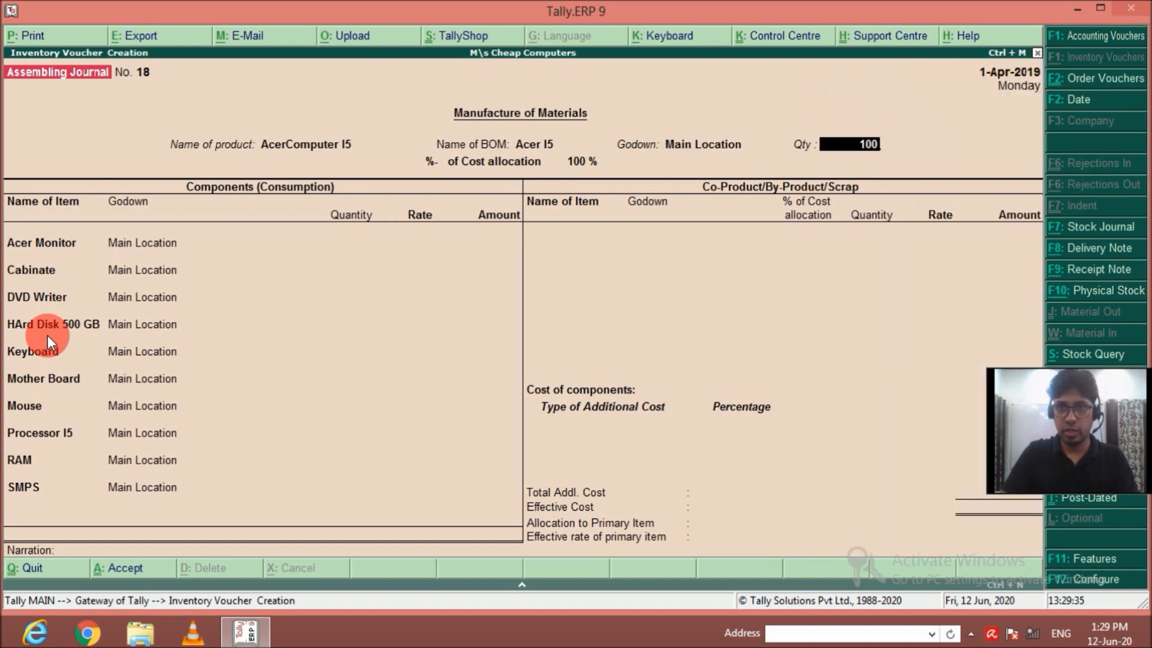
{"action": "key", "text": "Return"}
{"action": "key", "text": "ctrl+a"}
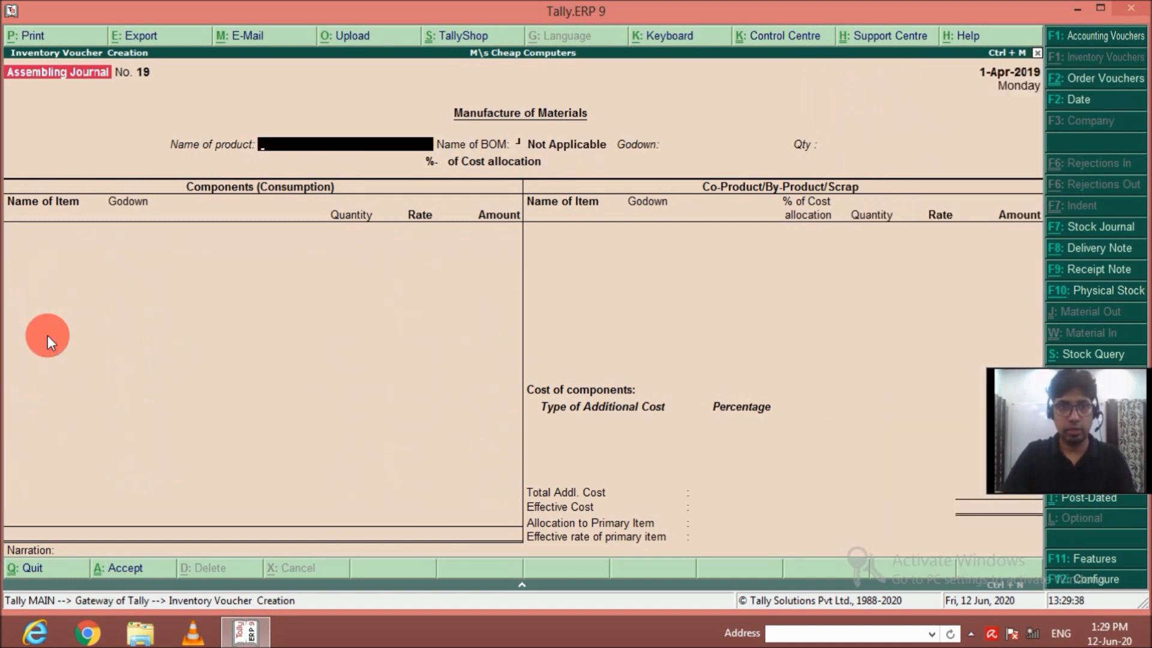
Record the manufacture of 100 Acer Computer I7 in Main Location and save the voucher.
{"action": "type", "text": "Acer"}
{"action": "key", "text": "Down"}
{"action": "key", "text": "Down"}
{"action": "key", "text": "Down"}
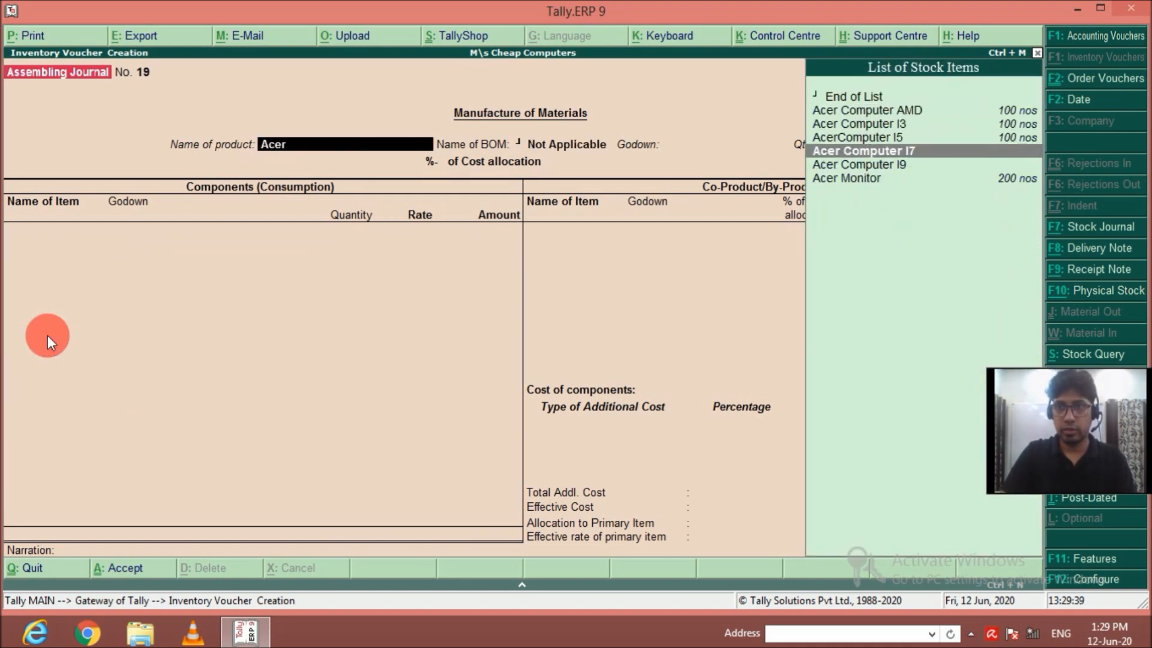
{"action": "key", "text": "Return"}
{"action": "type", "text": "M"}
{"action": "key", "text": "Return"}
{"action": "type", "text": "100"}
{"action": "key", "text": "Return"}
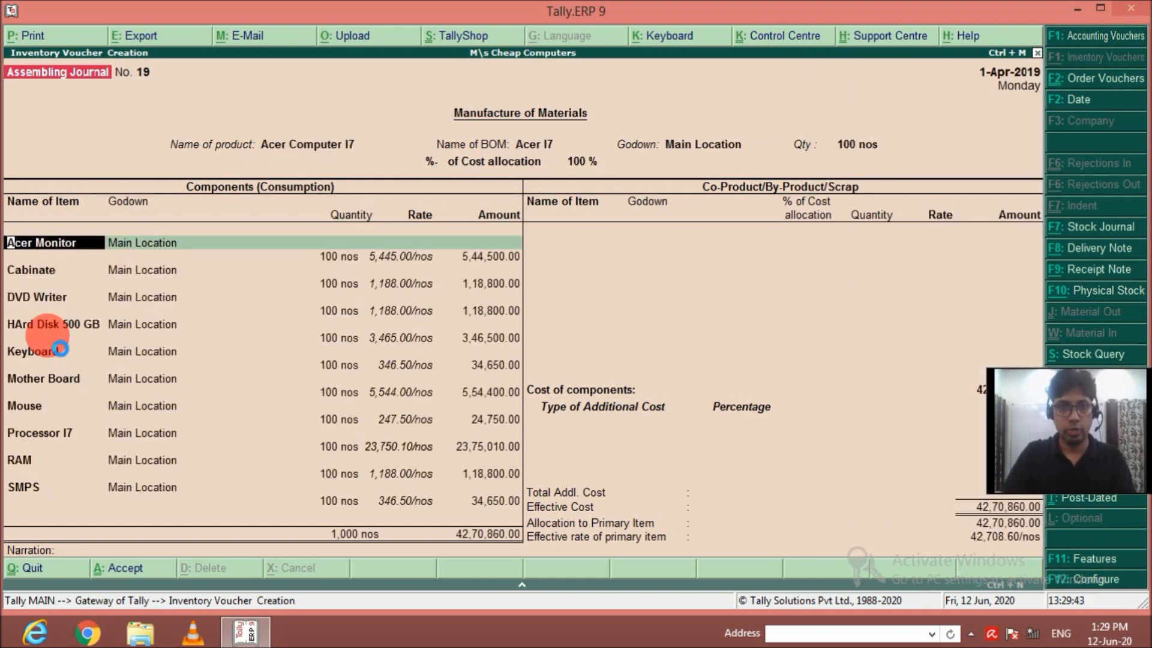
{"action": "key", "text": "ctrl+a"}
Record the manufacture of 100 Acer Computer I9 in Main Location and save the voucher.
{"action": "type", "text": "Ac"}
{"action": "key", "text": "Down"}
{"action": "key", "text": "Down"}
{"action": "key", "text": "Down"}
{"action": "key", "text": "Down"}
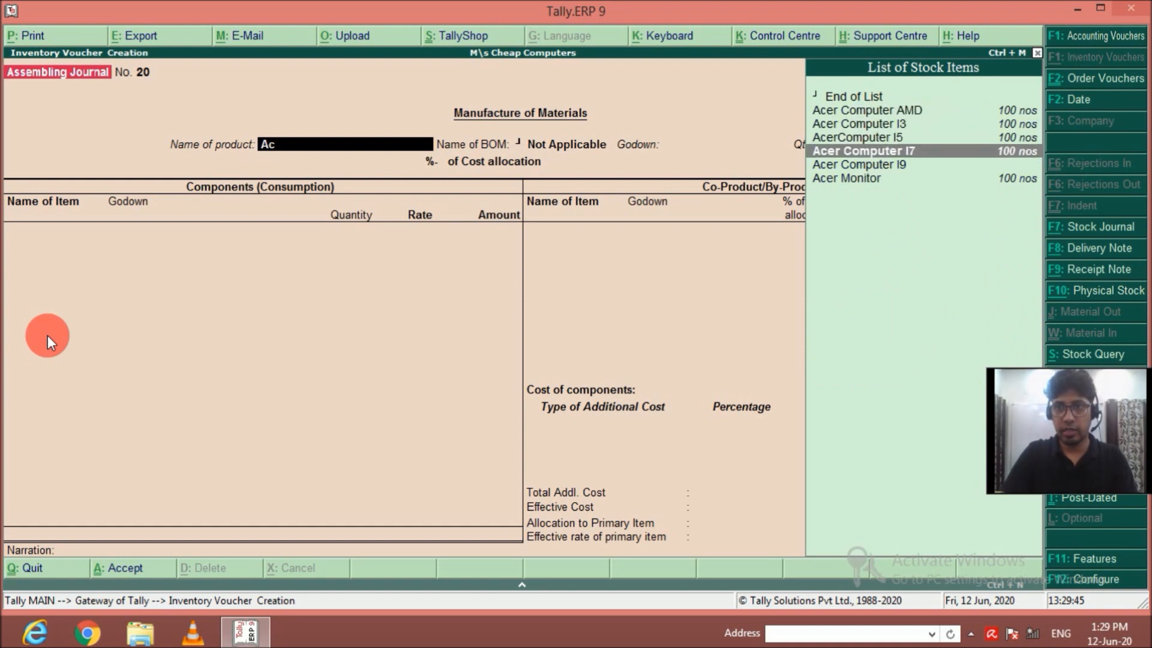
{"action": "key", "text": "Return"}
{"action": "key", "text": "Return"}
{"action": "type", "text": "100 nos"}
{"action": "key", "text": "Return"}
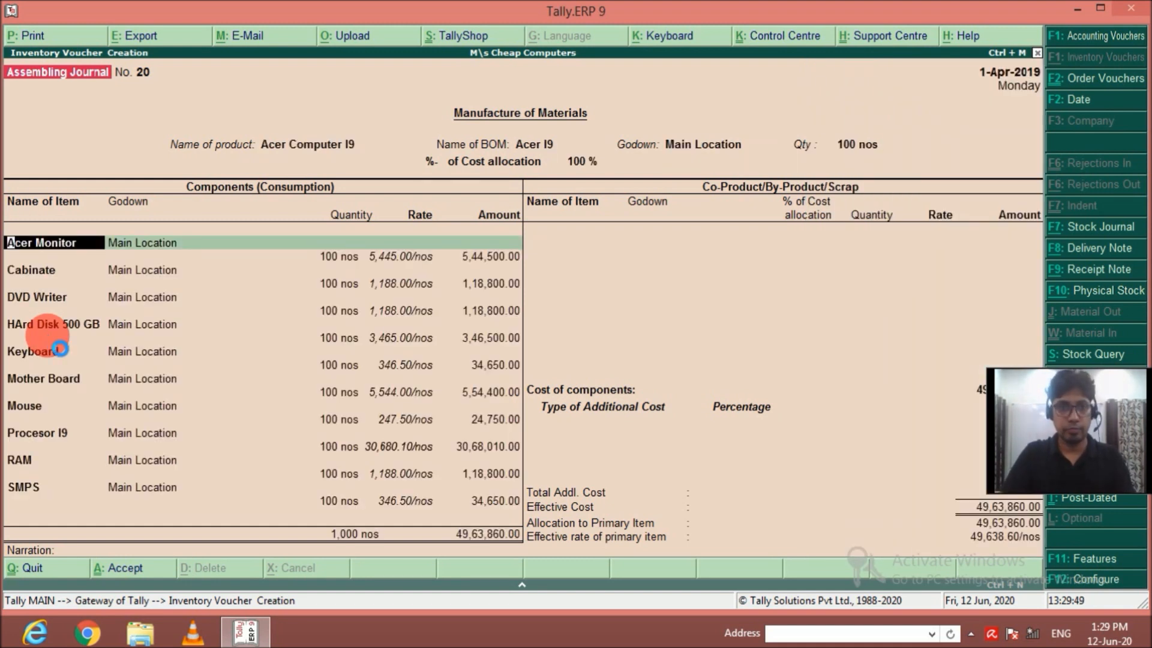
{"action": "key", "text": "ctrl+a"}
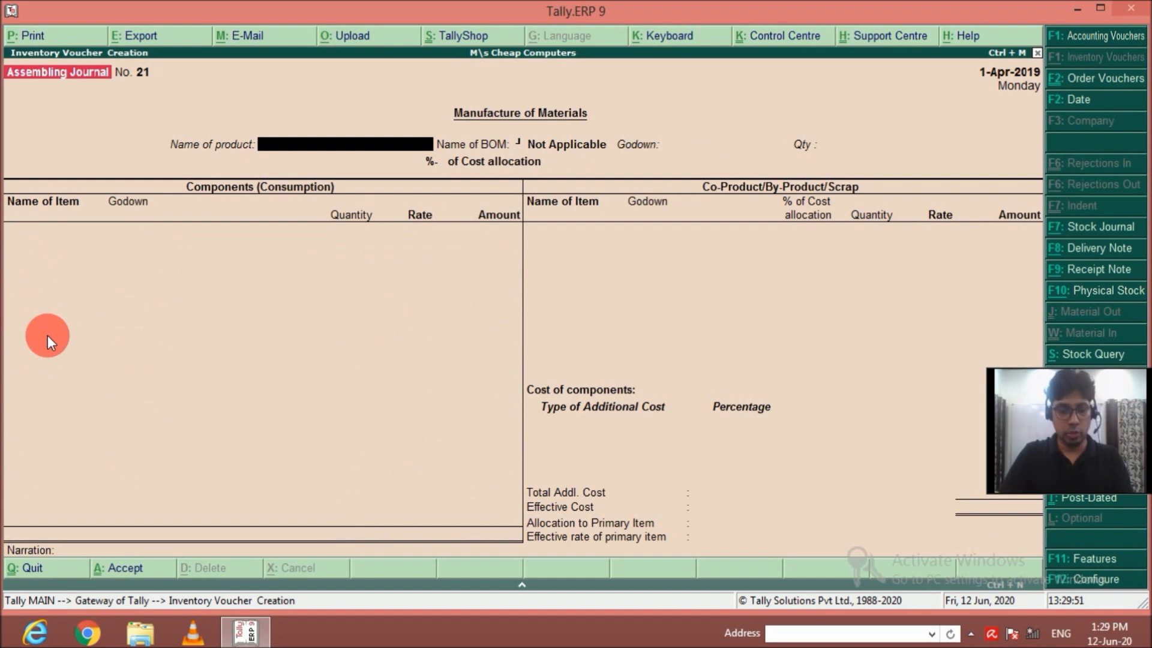
Record the manufacture of 100 Dell Computer AMD in Main Location and save the voucher.
{"action": "type", "text": "Dell Computer AMD"}
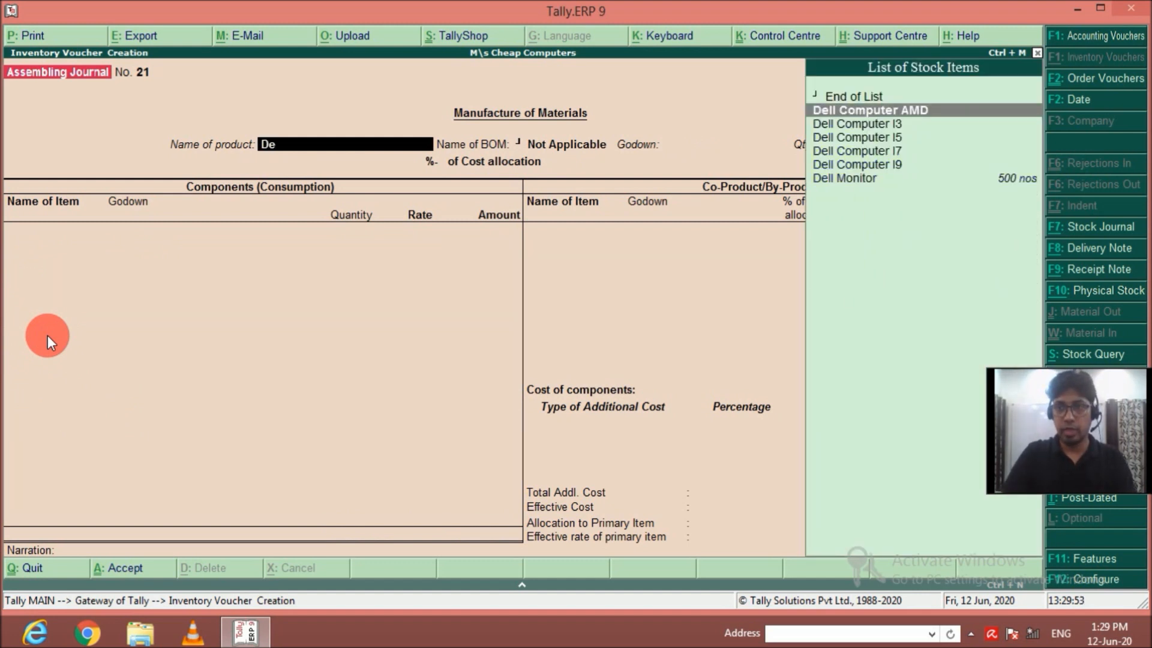
{"action": "key", "text": "Return"}
{"action": "key", "text": "Return"}
{"action": "type", "text": "100 nos"}
{"action": "key", "text": "Return"}
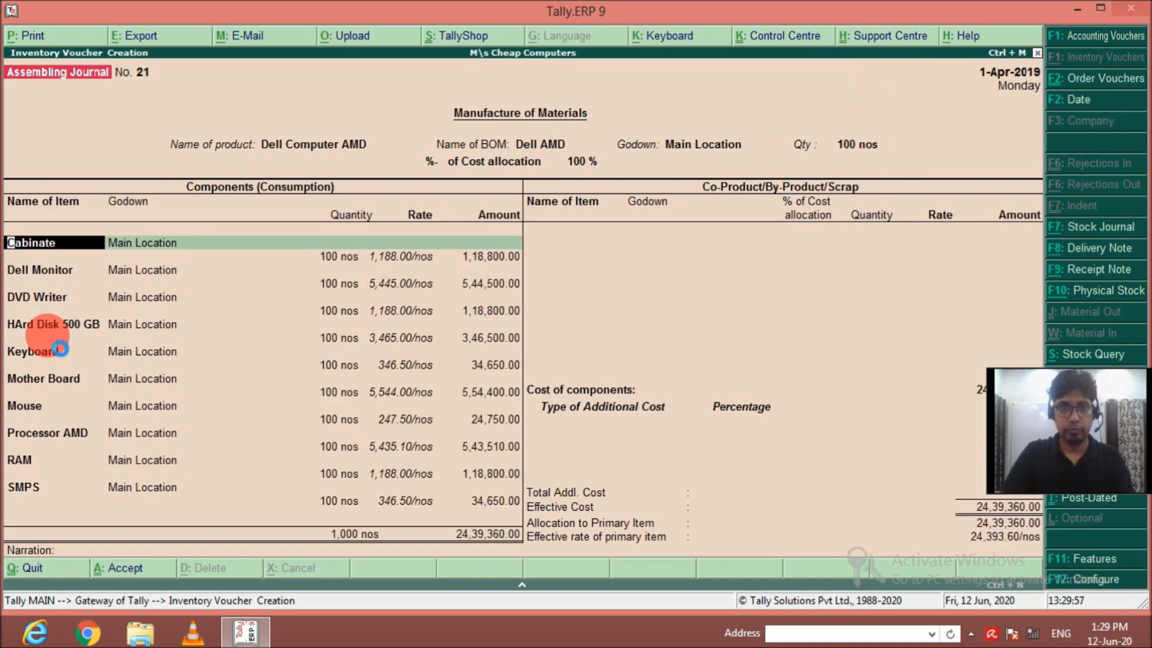
{"action": "key", "text": "ctrl+a"}
Record the manufacture of 100 Dell Computer I3 in Main Location and save the voucher.
{"action": "type", "text": "De"}
{"action": "key", "text": "Down"}
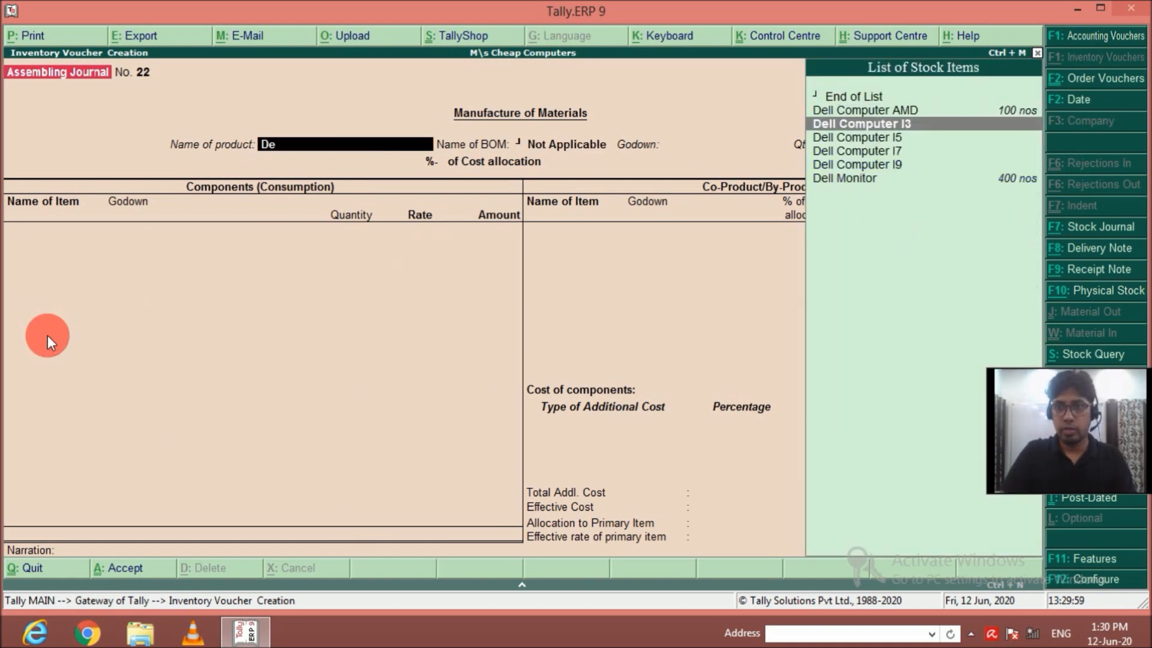
{"action": "key", "text": "Return"}
{"action": "key", "text": "Return"}
{"action": "key", "text": "Return"}
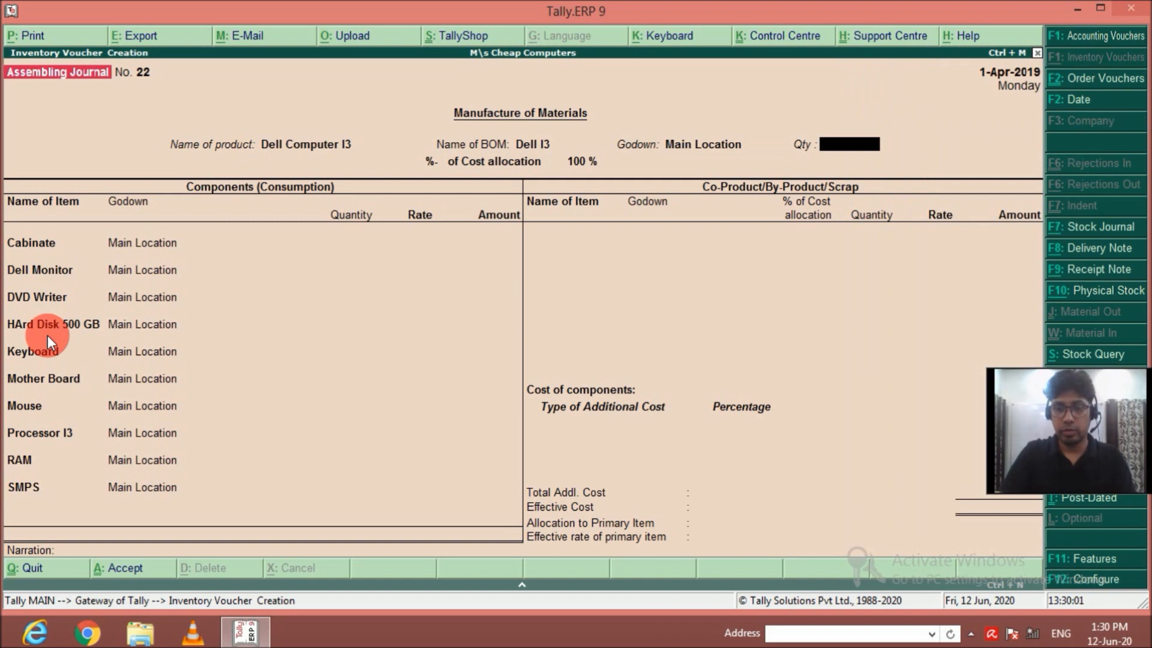
{"action": "type", "text": "100"}
{"action": "key", "text": "Return"}
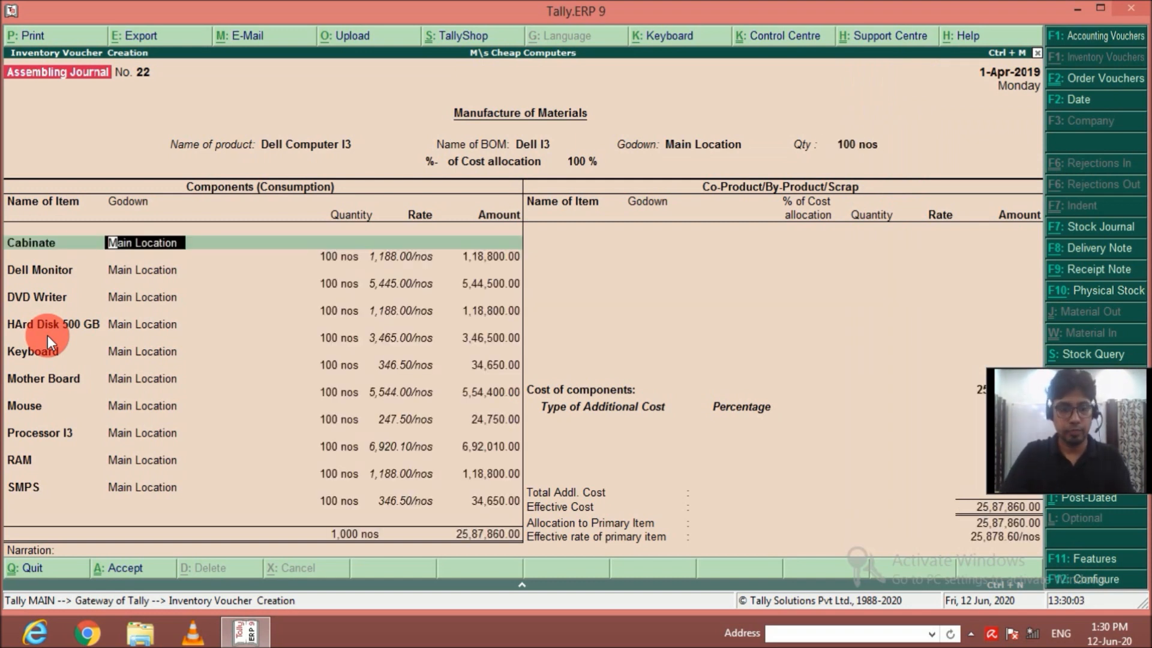
{"action": "key", "text": "ctrl+a"}
Record the manufacture of 100 Dell Computer I5 in Main Location and save the voucher.
{"action": "type", "text": "De"}
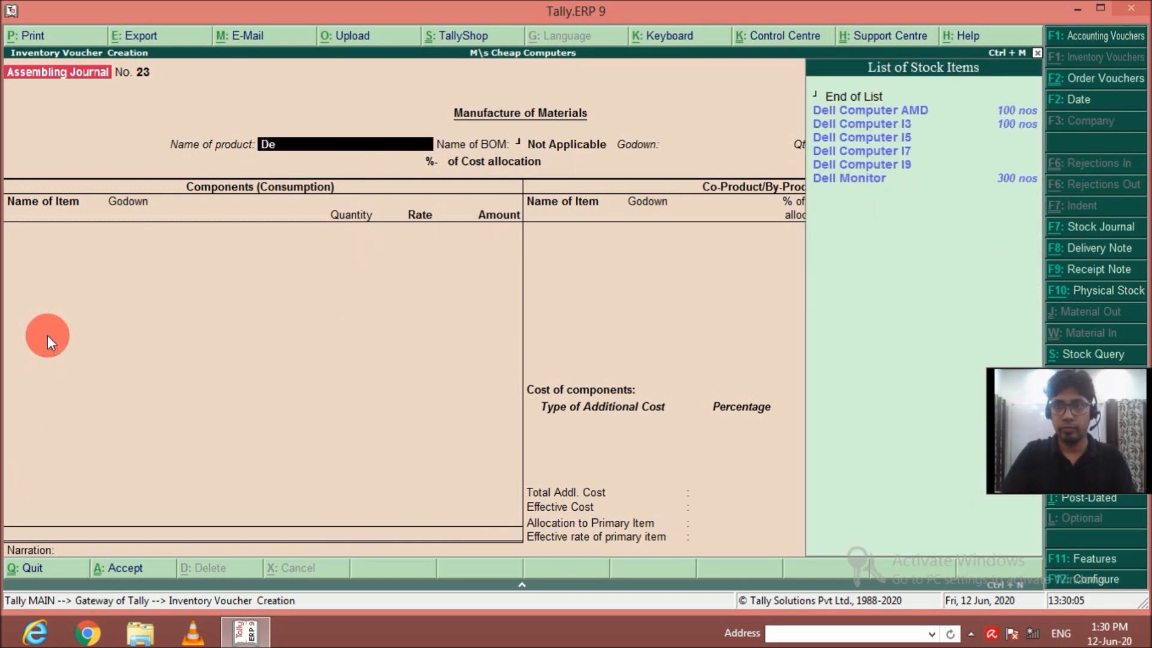
{"action": "key", "text": "Down"}
{"action": "key", "text": "Down"}
{"action": "key", "text": "Return"}
{"action": "key", "text": "Return"}
{"action": "type", "text": "M"}
{"action": "key", "text": "Return"}
{"action": "type", "text": "100"}
{"action": "key", "text": "Return"}
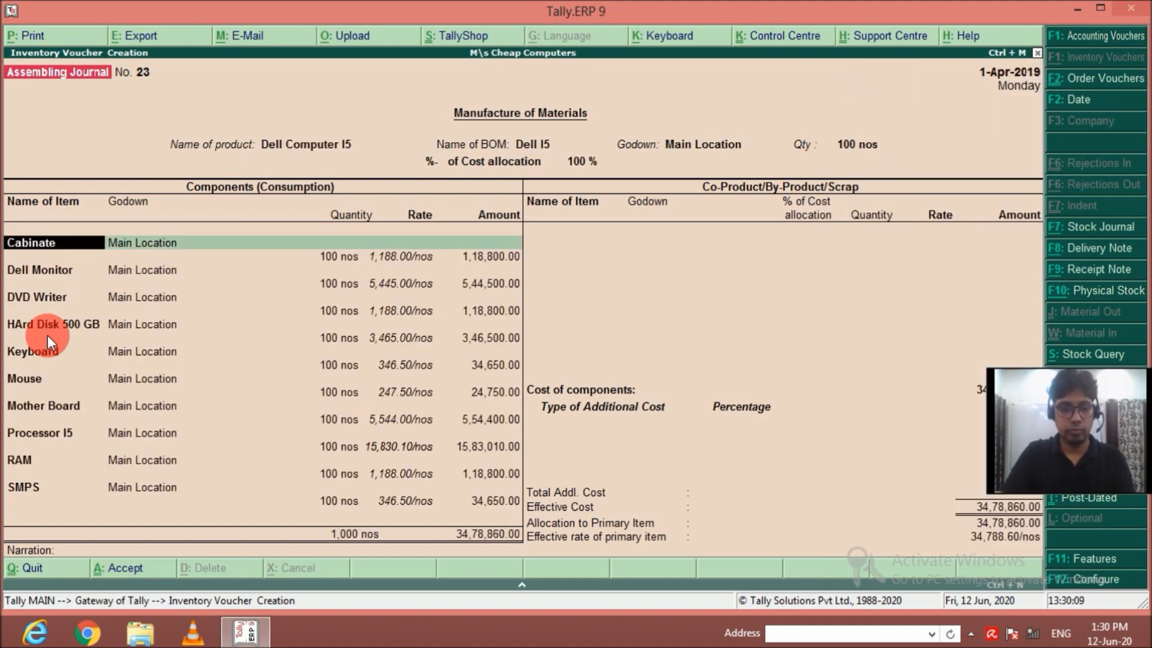
{"action": "key", "text": "ctrl+a"}
Record the manufacture of 100 Dell Computer I7 in Main Location and save the voucher.
{"action": "type", "text": "Dell"}
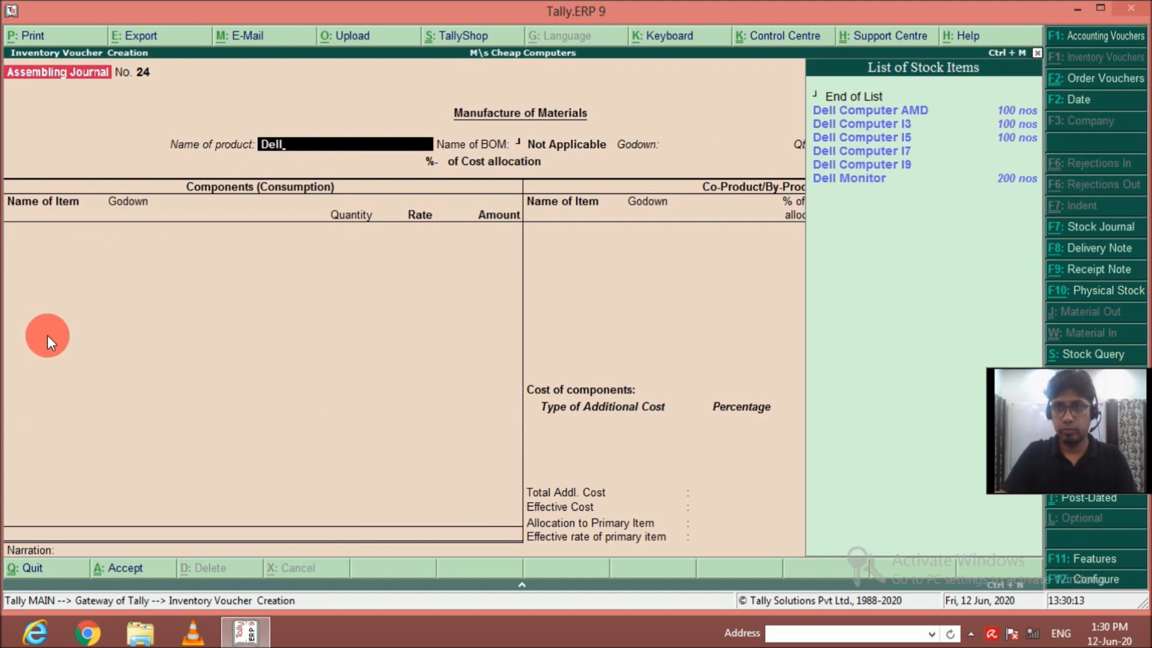
{"action": "key", "text": "Down"}
{"action": "key", "text": "Down"}
{"action": "key", "text": "Down"}
{"action": "key", "text": "Down"}
{"action": "key", "text": "Return"}
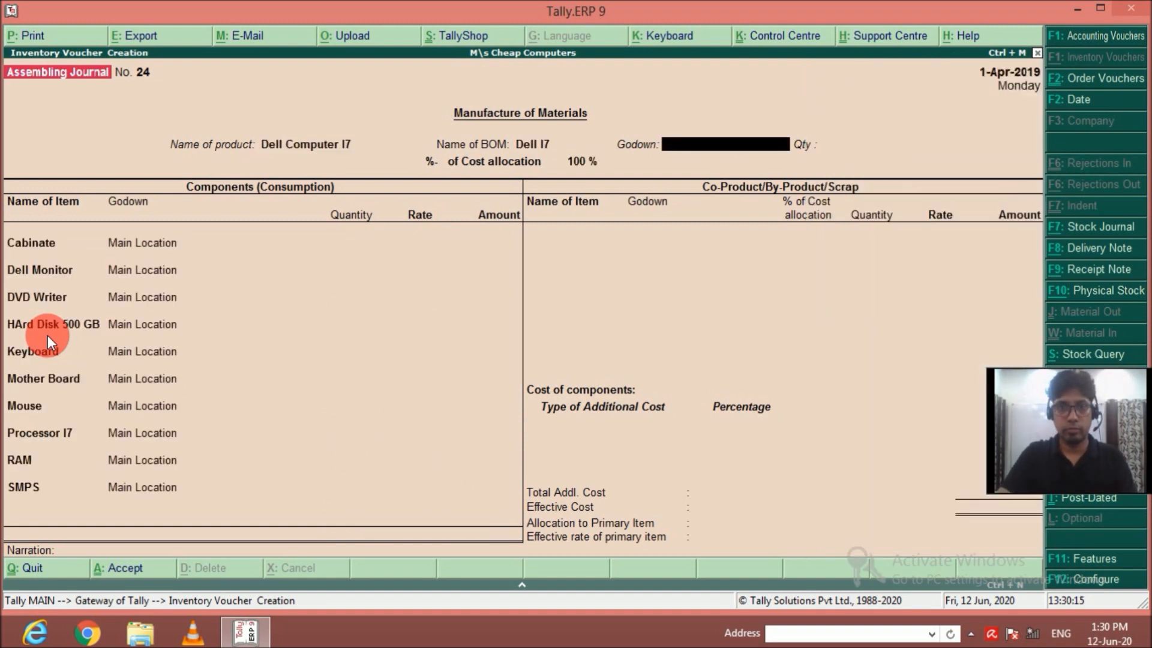
{"action": "key", "text": "Return"}
{"action": "type", "text": "100"}
{"action": "key", "text": "Return"}
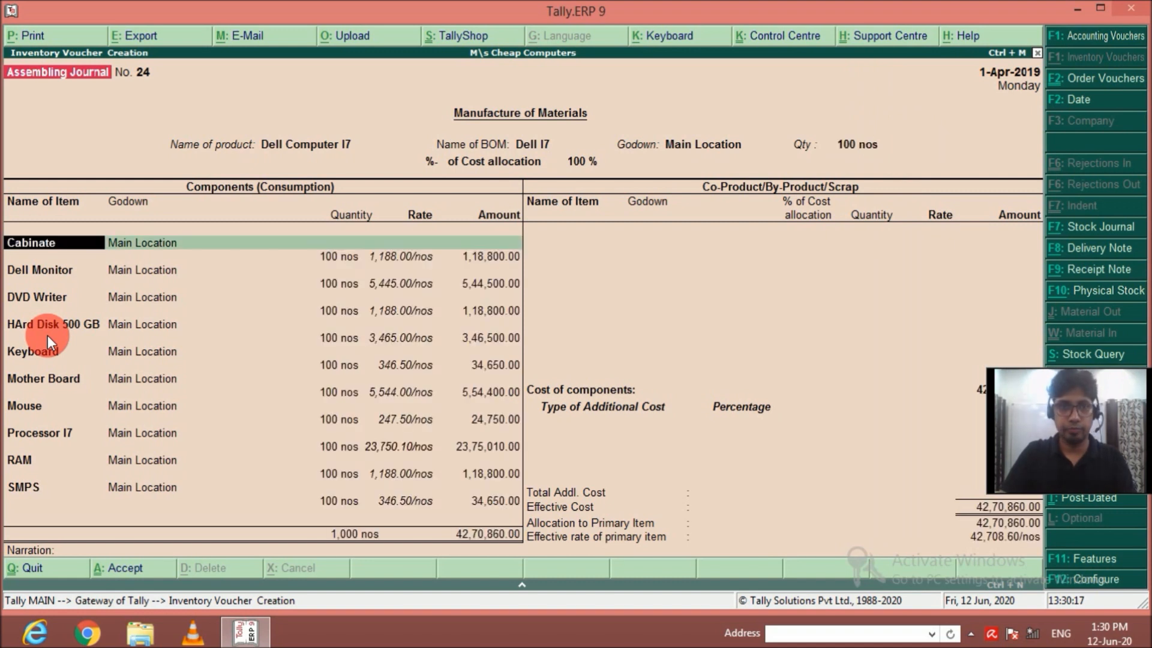
{"action": "key", "text": "ctrl+a"}
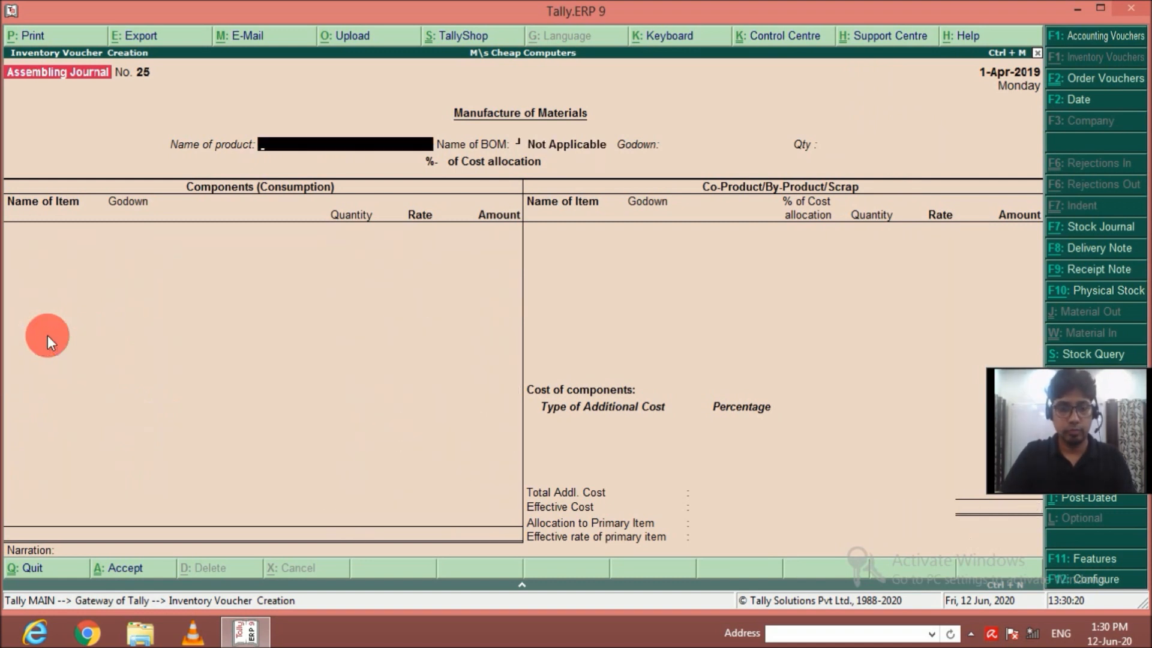
Record the manufacture of 100 Dell Computer I9 in Main Location and save the voucher.
{"action": "type", "text": "De"}
{"action": "key", "text": "Down"}
{"action": "key", "text": "Down"}
{"action": "key", "text": "Down"}
{"action": "key", "text": "Down"}
{"action": "key", "text": "Down"}
{"action": "key", "text": "Return"}
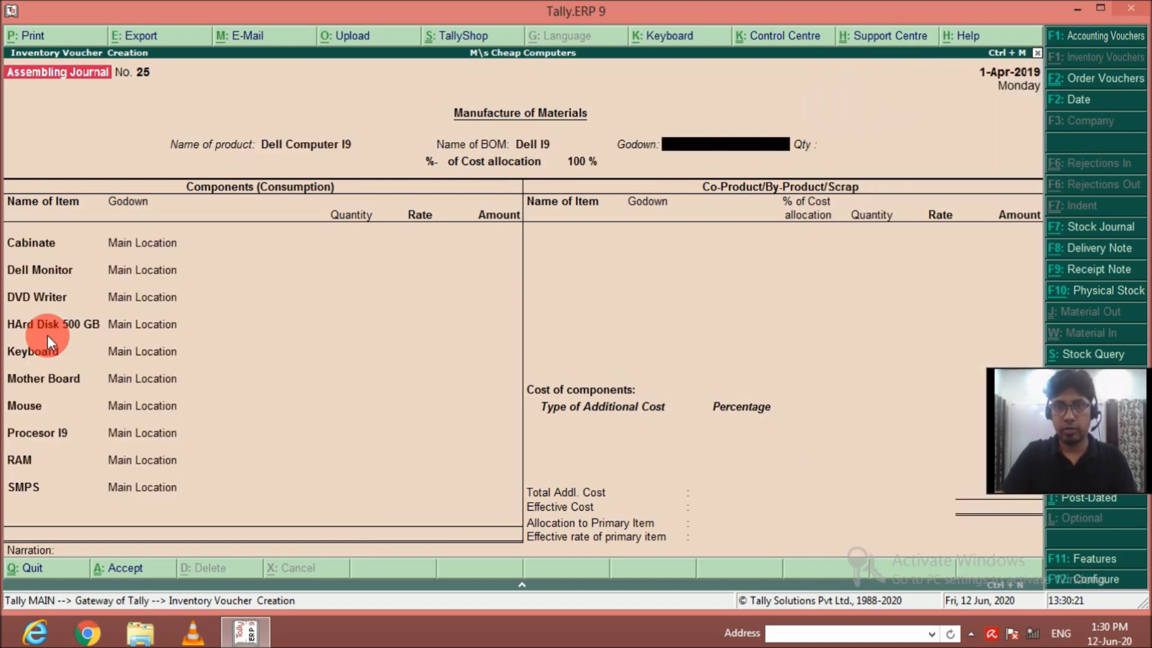
{"action": "key", "text": "Return"}
{"action": "type", "text": "100"}
{"action": "key", "text": "Return"}
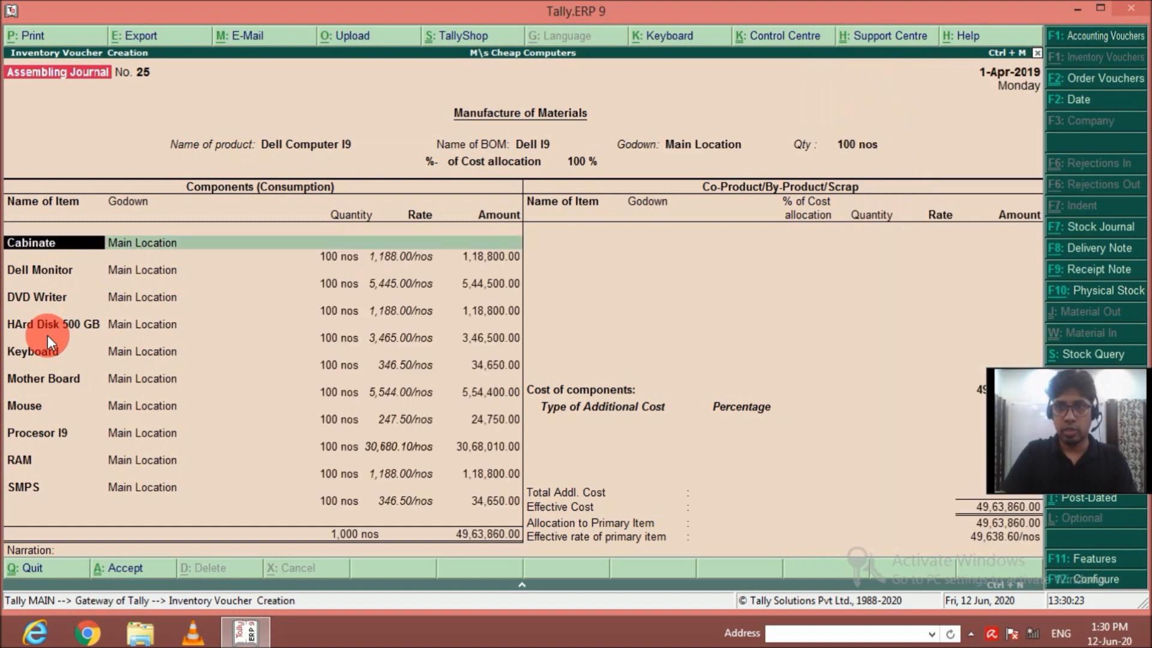
{"action": "key", "text": "ctrl+a"}
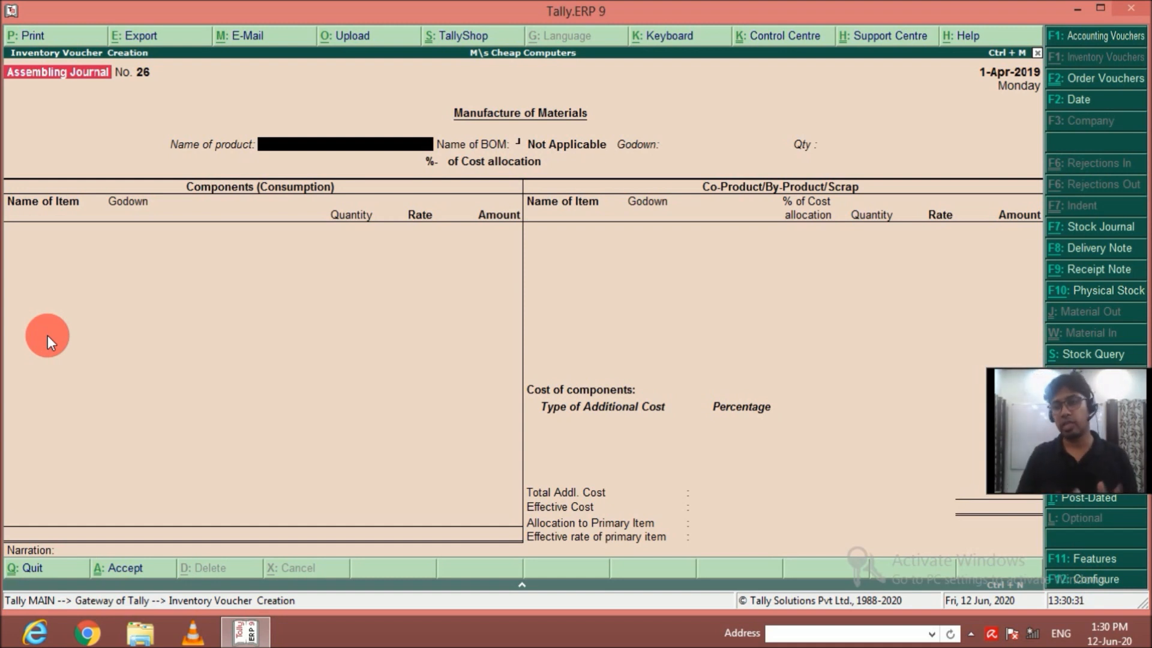
Leave voucher entry and view the Stock Summary in detailed form with the items of every brand group.
{"action": "key", "text": "y"}
{"action": "key", "text": "s"}
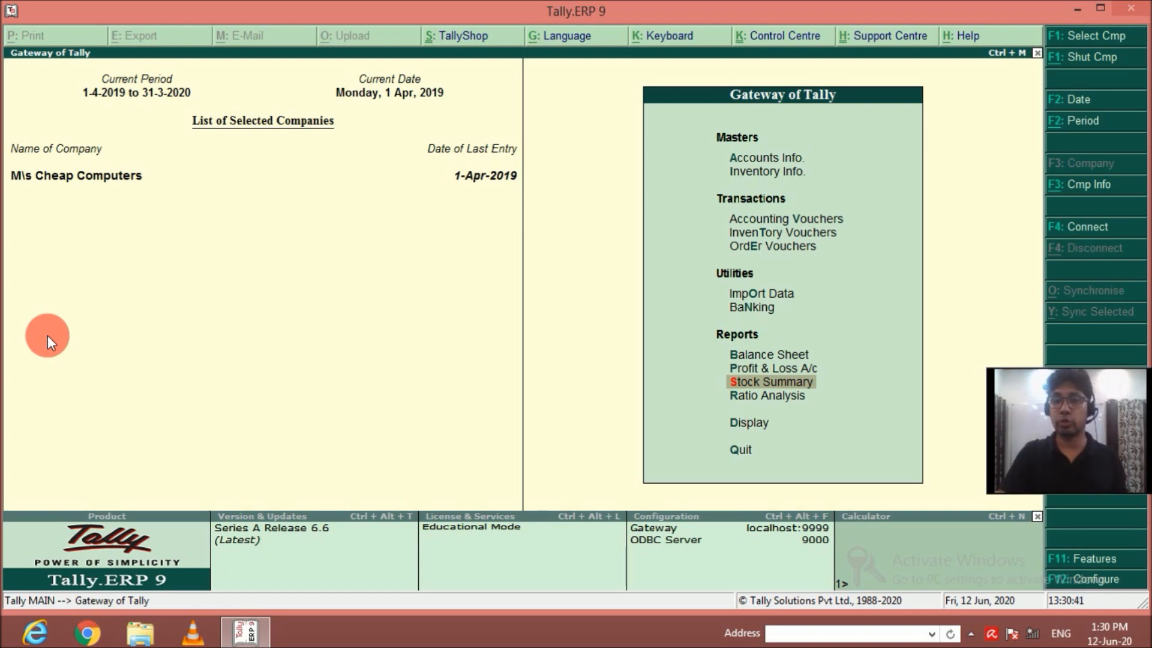
{"action": "key", "text": "Return"}
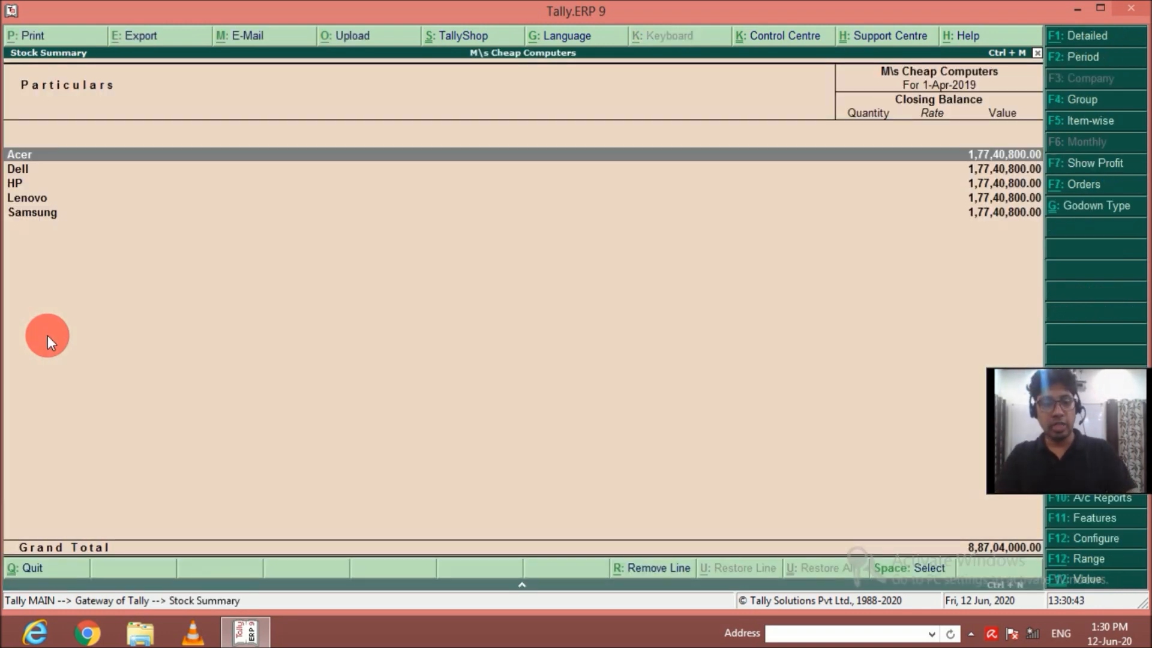
{"action": "key", "text": "alt+F1"}
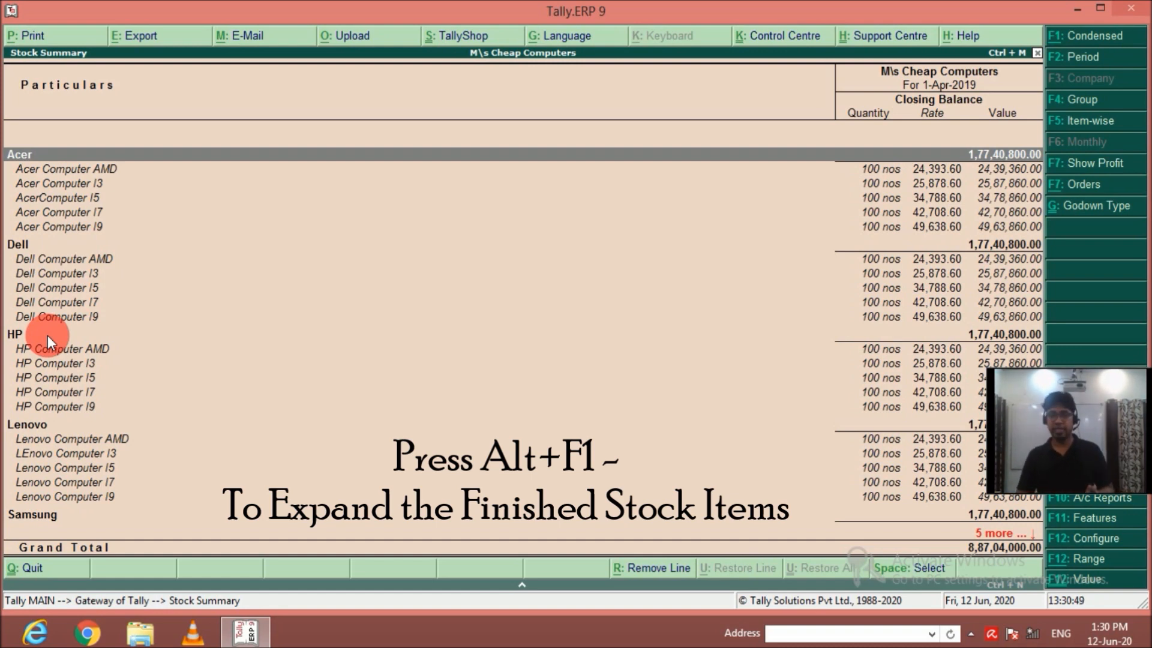
{"action": "key", "text": "Escape"}
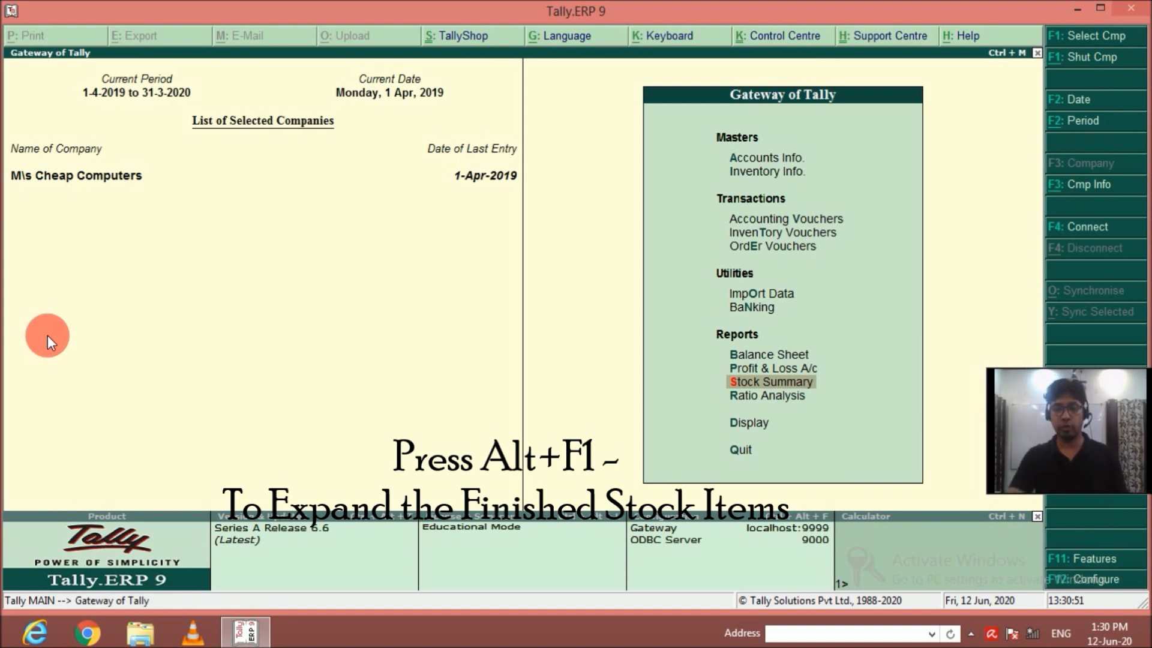
Examine the closing stock of the Acer group's models in the Stock Summary and return to the Gateway of Tally.
{"action": "key", "text": "Return"}
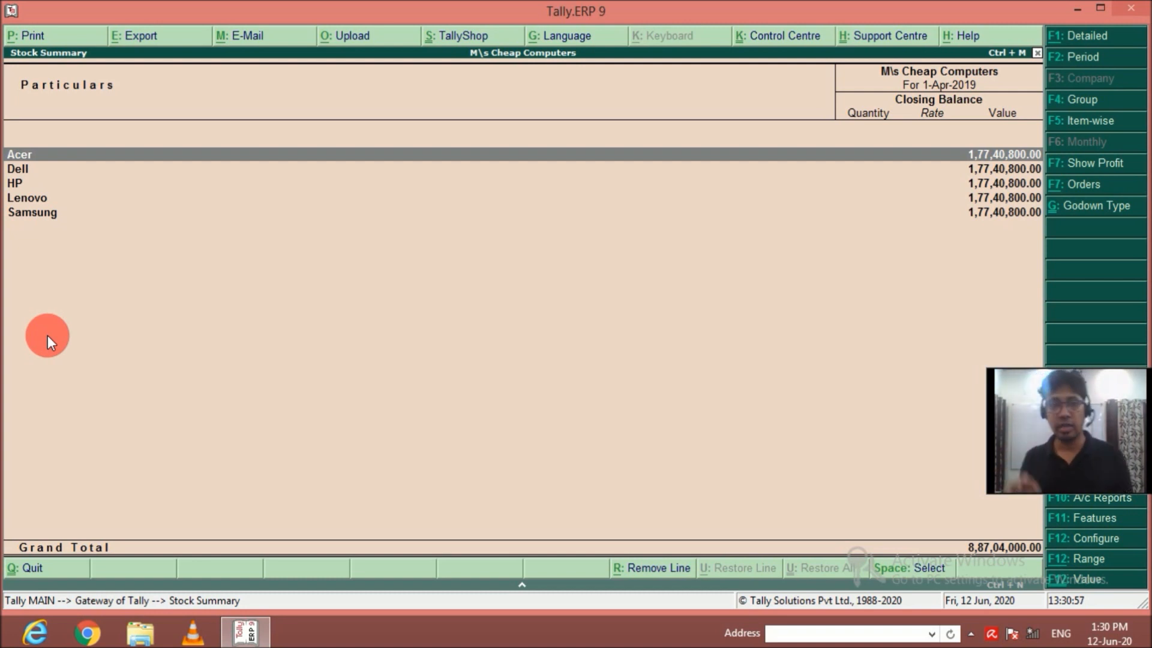
{"action": "key", "text": "Return"}
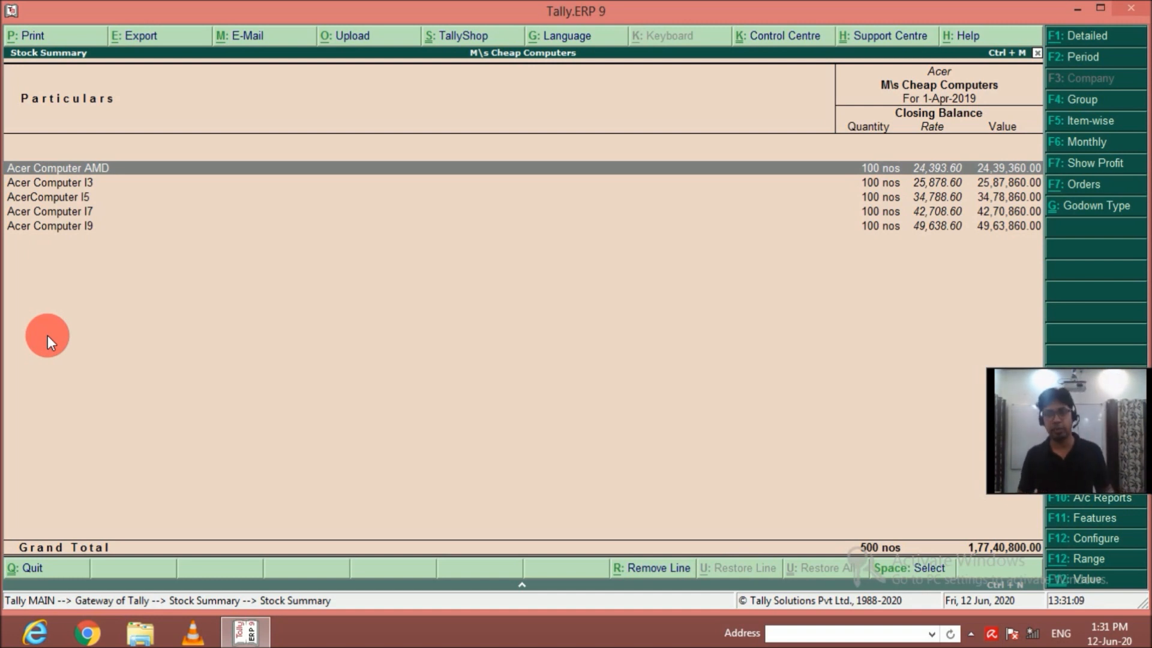
{"action": "key", "text": "Escape"}
{"action": "key", "text": "Escape"}
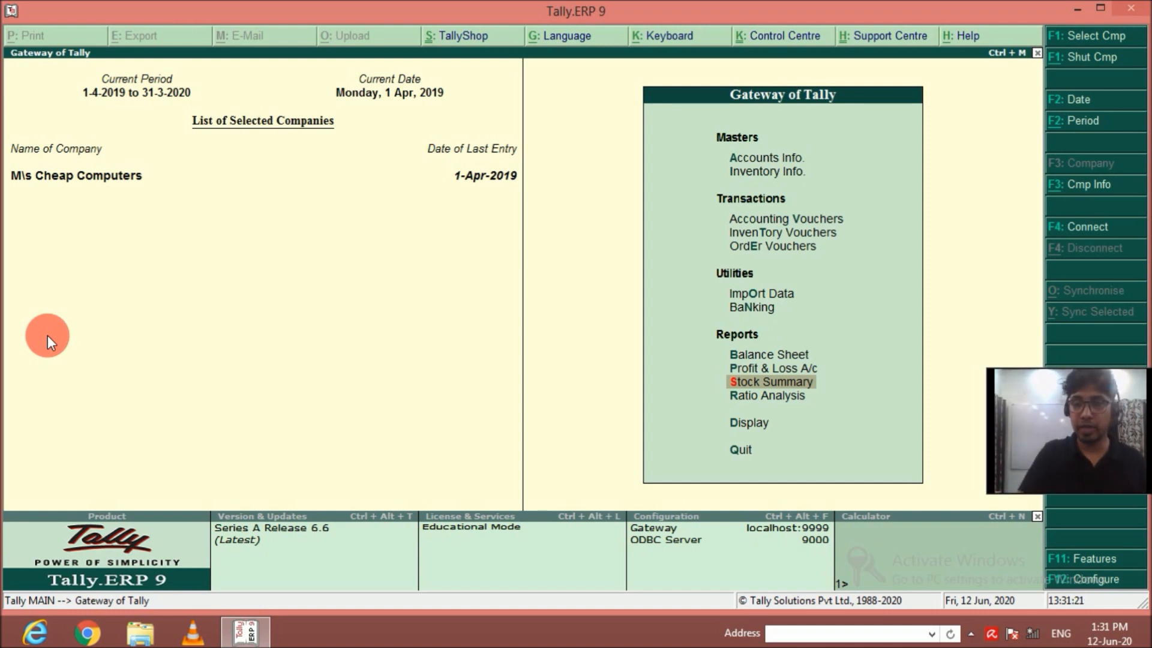
Start a new inventory voucher and change its voucher type to Stock Journal.
{"action": "key", "text": "Up"}
{"action": "key", "text": "Up"}
{"action": "key", "text": "Up"}
{"action": "key", "text": "Up"}
{"action": "key", "text": "Up"}
{"action": "key", "text": "Up"}
{"action": "key", "text": "Return"}
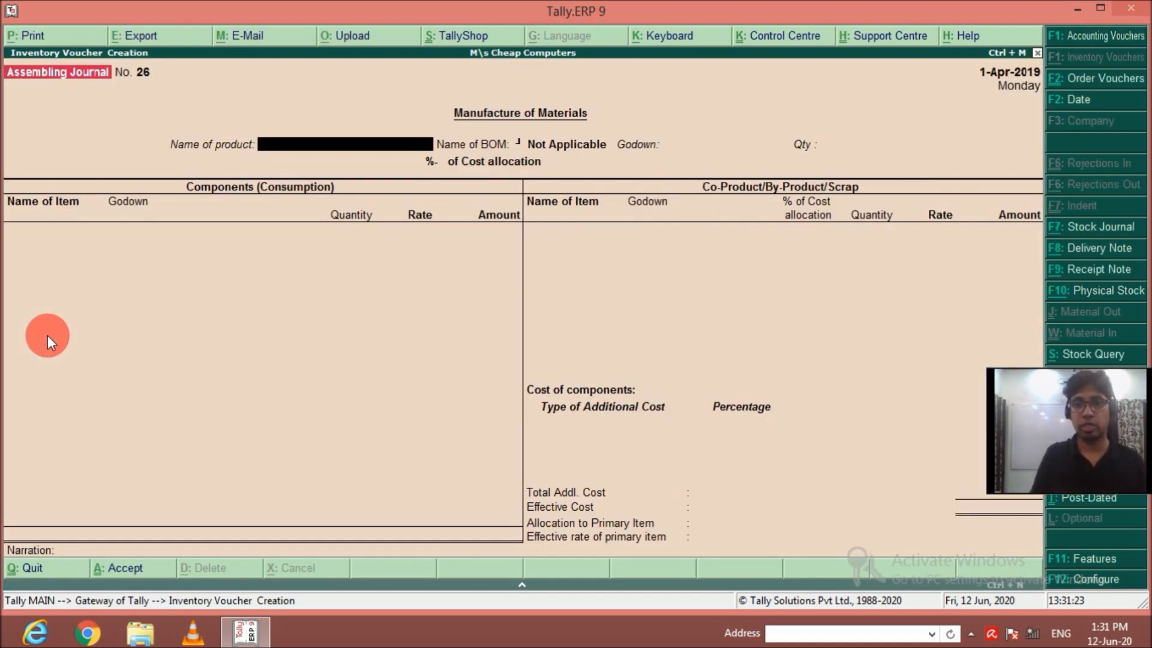
{"action": "key", "text": "F7"}
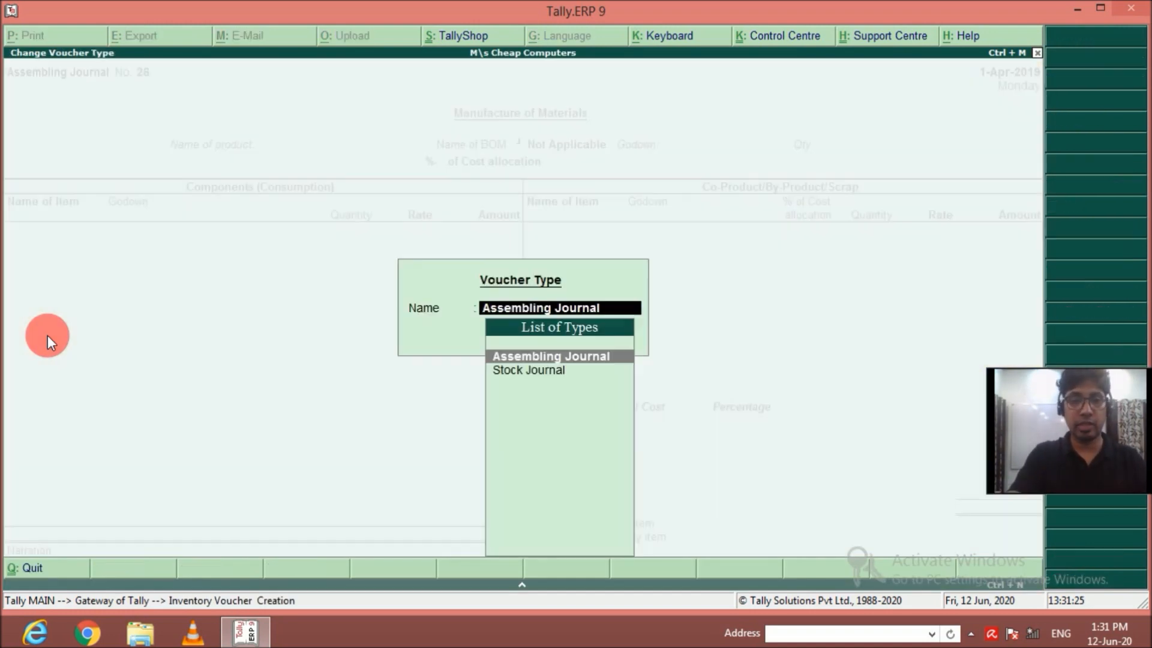
{"action": "key", "text": "Down"}
{"action": "key", "text": "Return"}
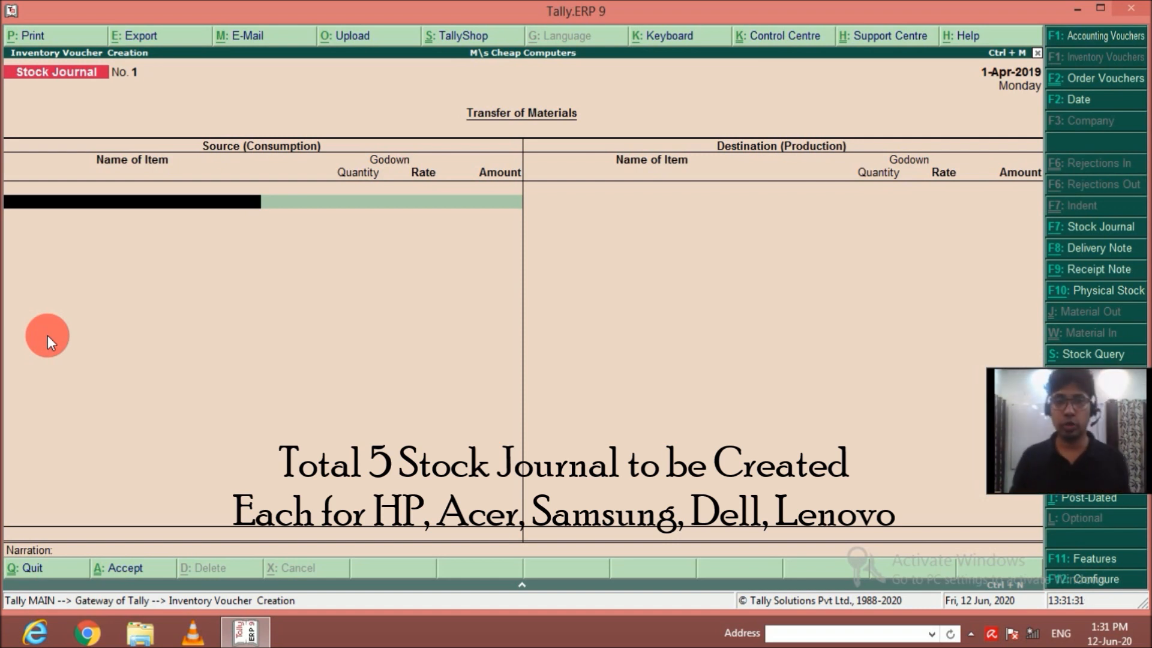
Enter HP Computer AMD from Main Location as a source item with a quantity of 50 nos at the default rate.
{"action": "type", "text": "Hp"}
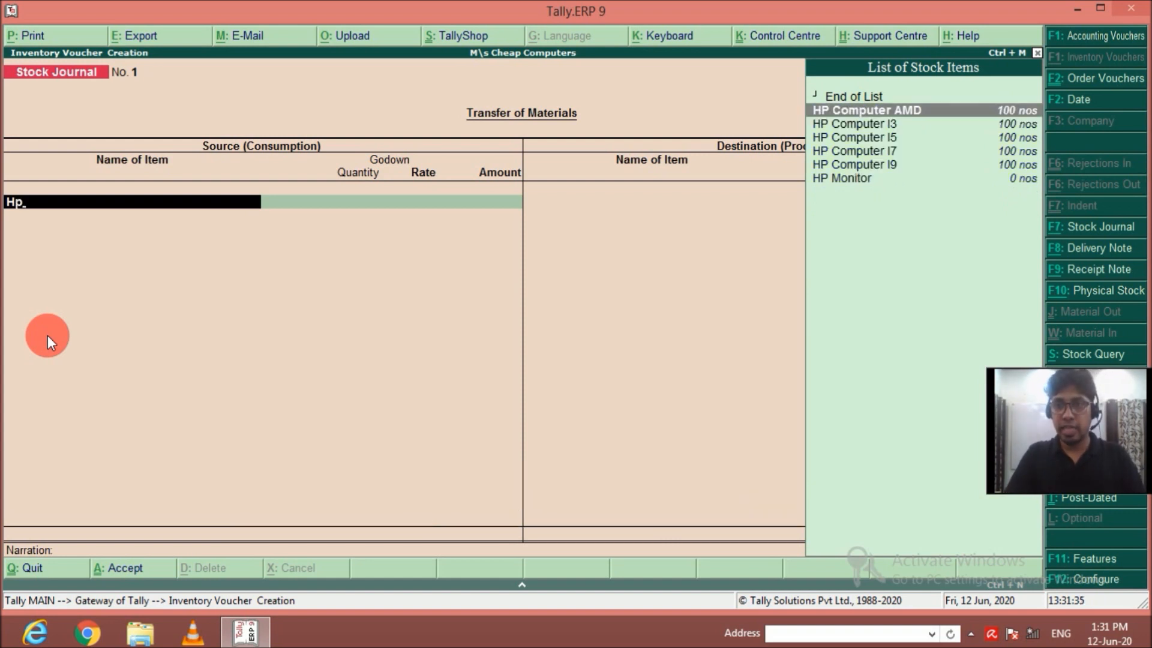
{"action": "key", "text": "Return"}
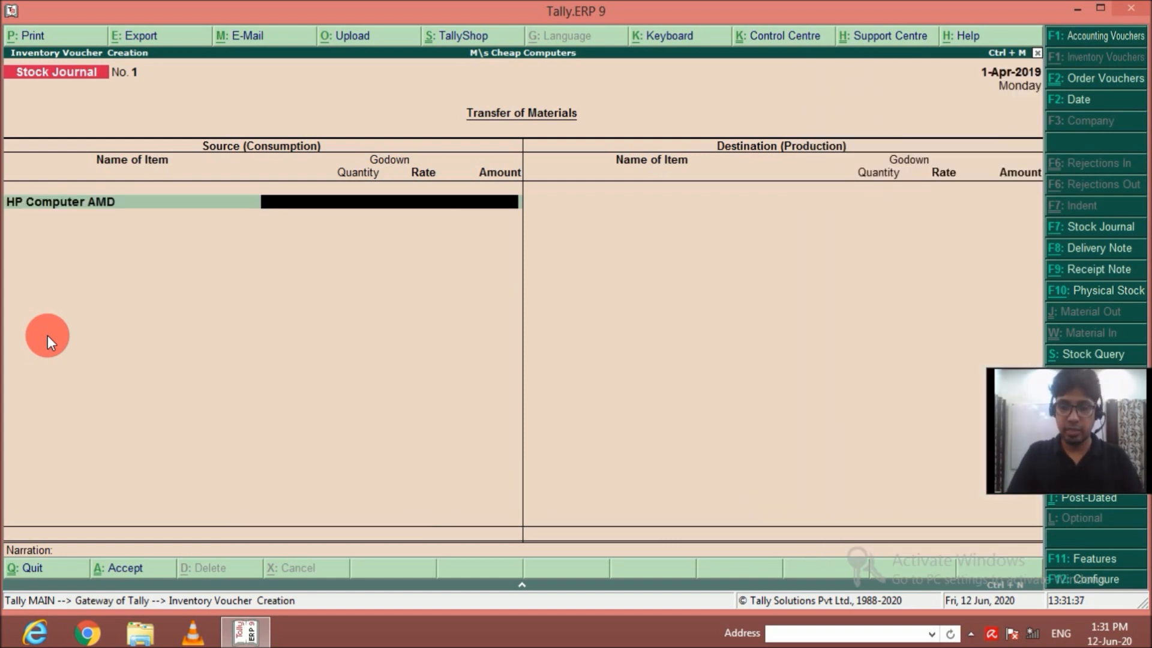
{"action": "type", "text": "m"}
{"action": "key", "text": "Return"}
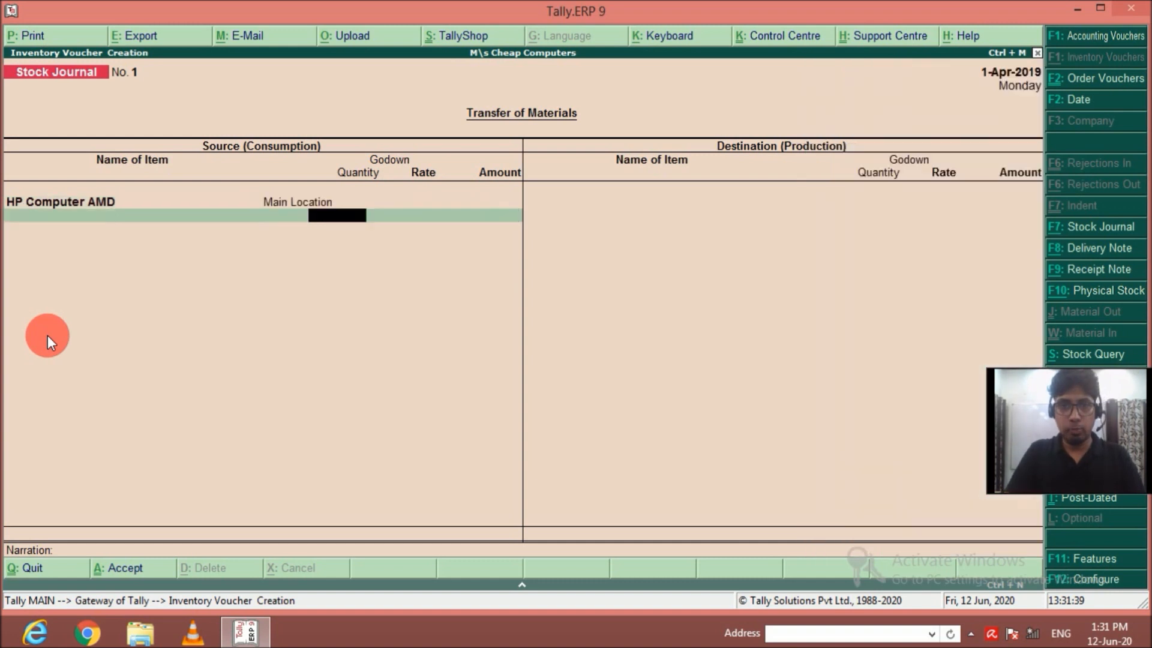
{"action": "type", "text": "100"}
{"action": "key", "text": "Return"}
{"action": "key", "text": "BackSpace"}
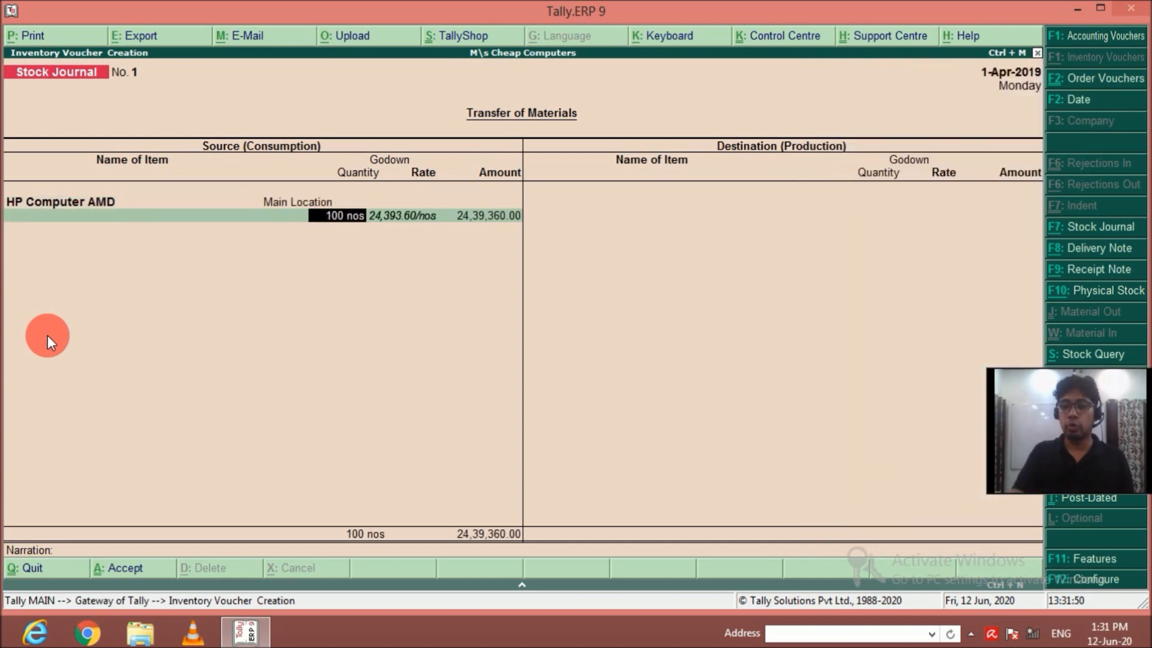
{"action": "type", "text": "50"}
{"action": "key", "text": "Return"}
Add 50 nos of HP Computer I3 from Main Location to the source items.
{"action": "key", "text": "Return"}
{"action": "key", "text": "Return"}
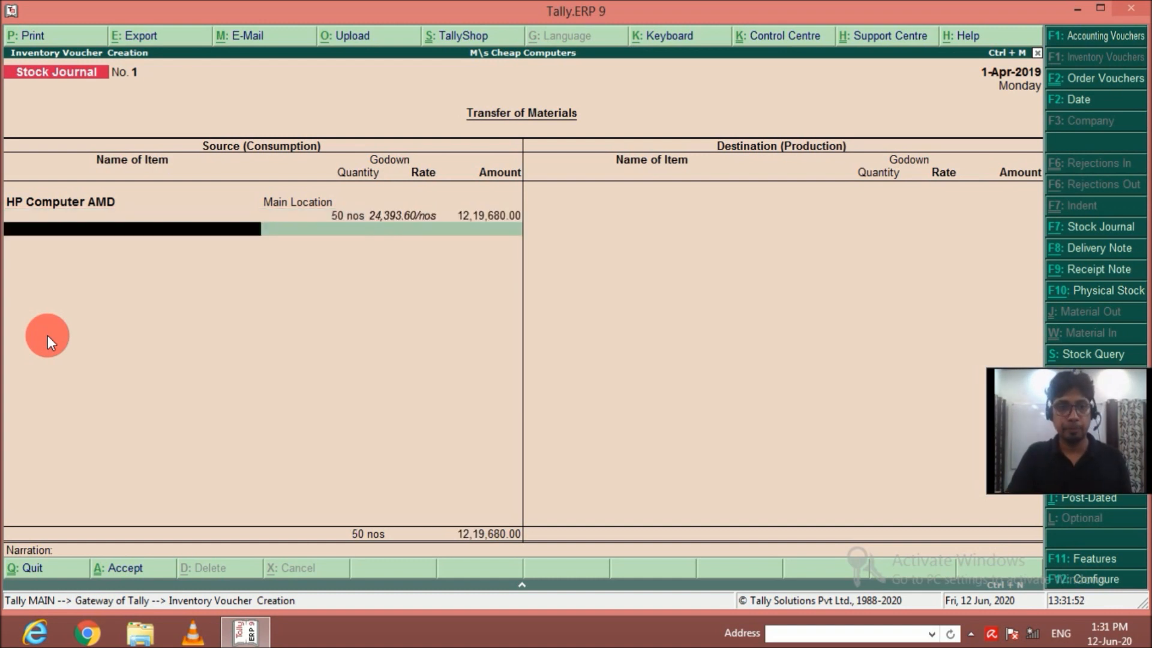
{"action": "type", "text": "H"}
{"action": "key", "text": "Down"}
{"action": "key", "text": "Down"}
{"action": "key", "text": "Return"}
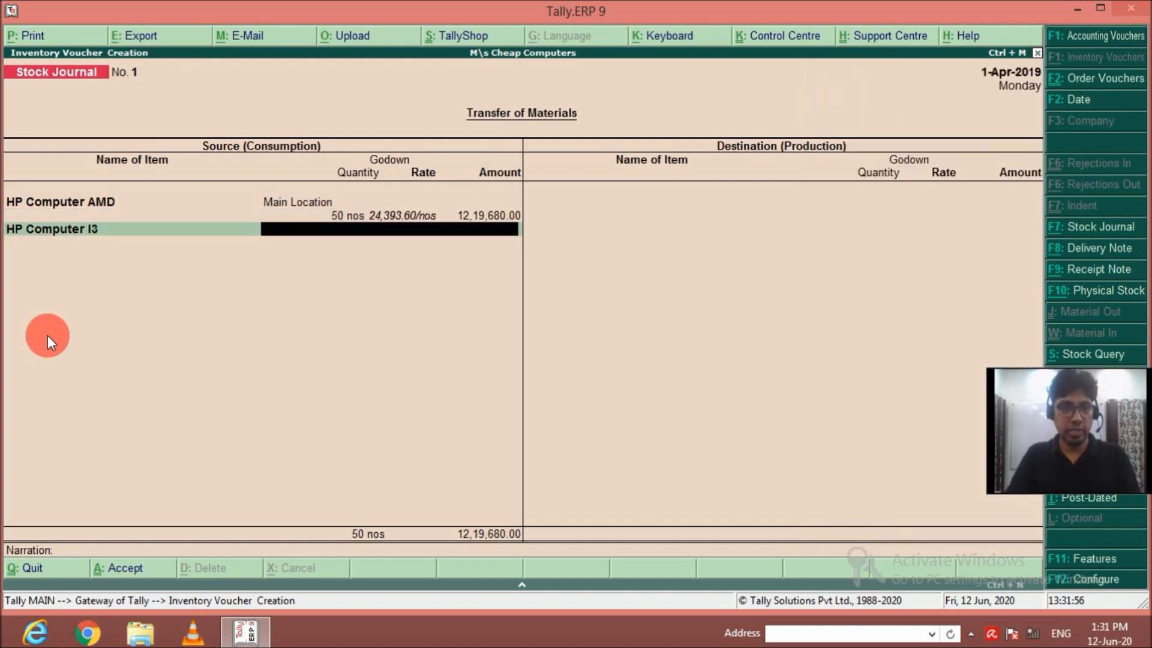
{"action": "type", "text": "M"}
{"action": "key", "text": "Return"}
{"action": "type", "text": "50"}
{"action": "key", "text": "Return"}
{"action": "key", "text": "Return"}
{"action": "key", "text": "Return"}
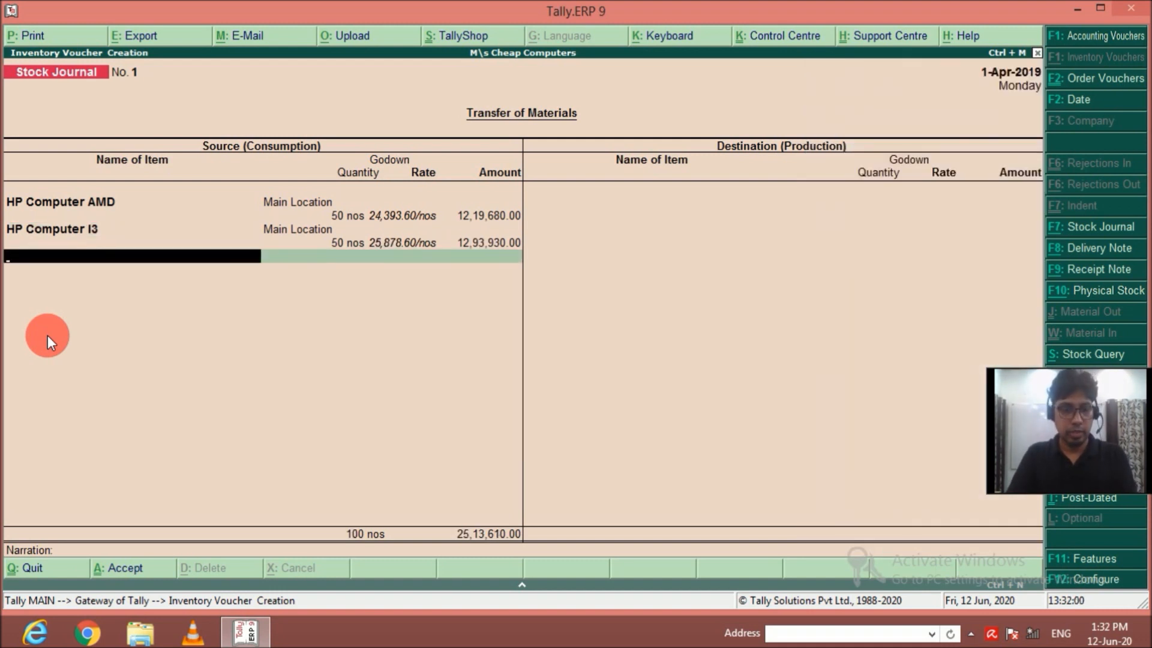
Add 50 nos of HP Computer I5 from Main Location to the source items.
{"action": "type", "text": "Hp"}
{"action": "key", "text": "Down"}
{"action": "key", "text": "Down"}
{"action": "key", "text": "Down"}
{"action": "key", "text": "Down"}
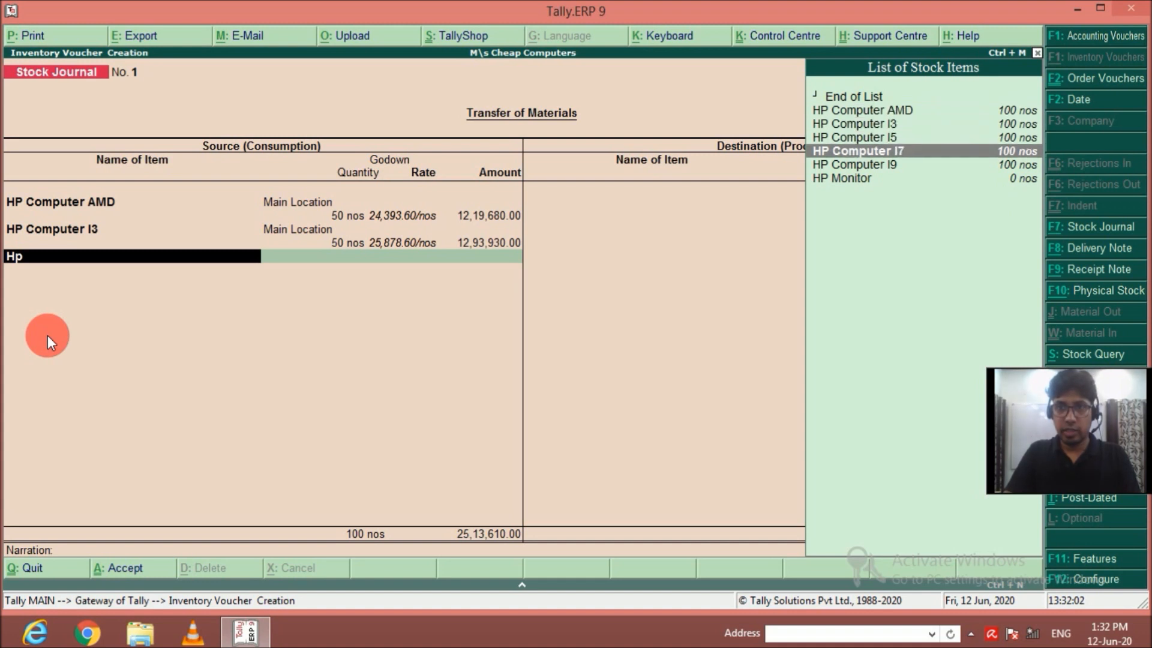
{"action": "key", "text": "Up"}
{"action": "key", "text": "Return"}
{"action": "type", "text": "M"}
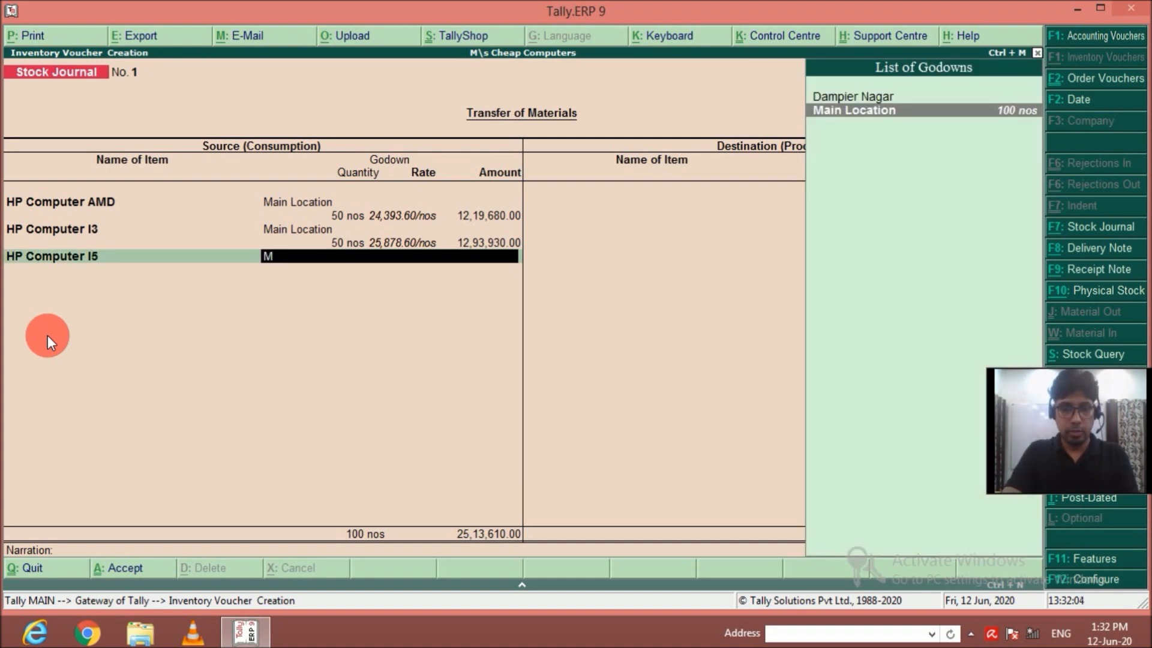
{"action": "key", "text": "Return"}
{"action": "type", "text": "50"}
{"action": "key", "text": "Return"}
{"action": "key", "text": "Return"}
{"action": "key", "text": "Return"}
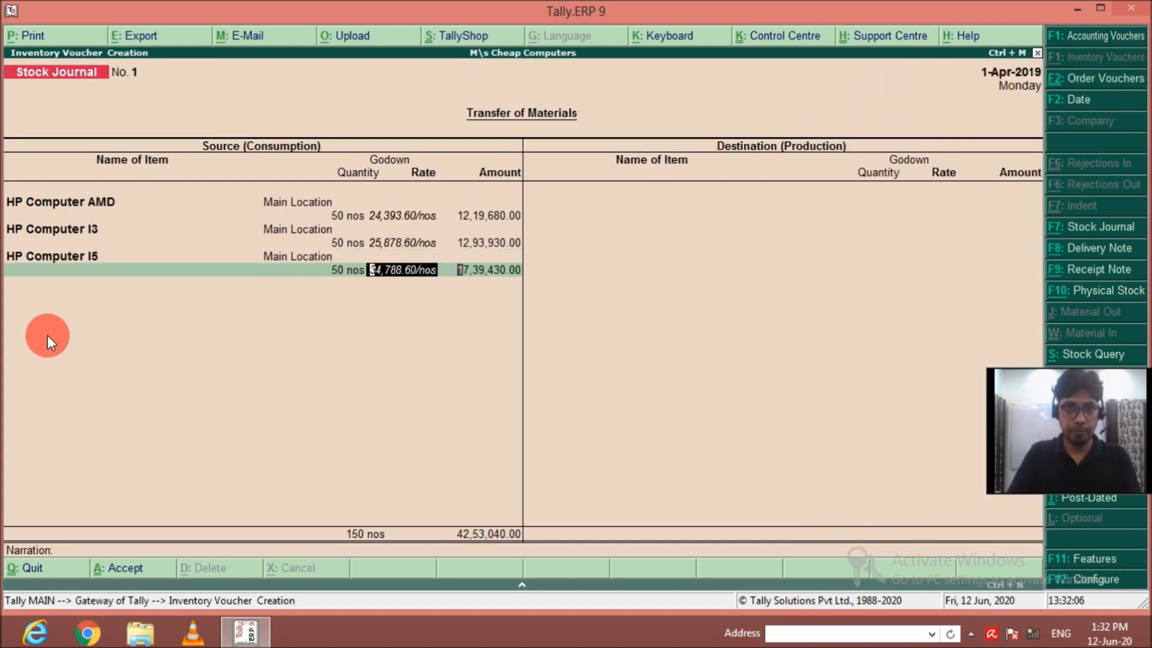
Add 50 nos of HP Computer I7 from Main Location to the source items.
{"action": "type", "text": "Hp"}
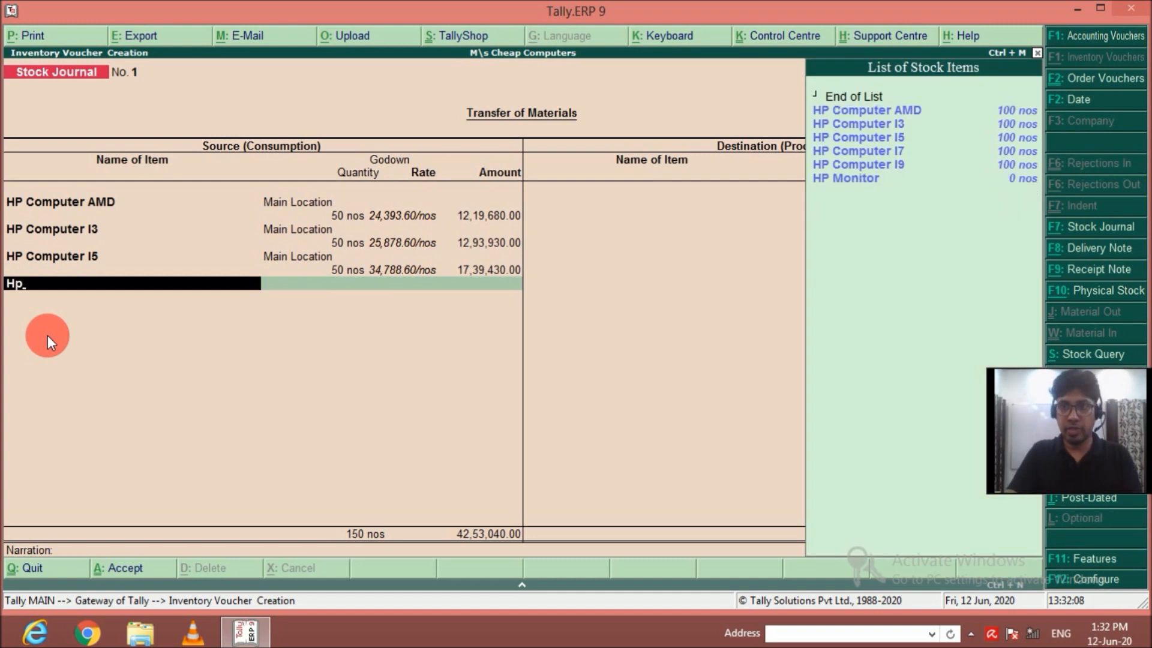
{"action": "key", "text": "Down"}
{"action": "key", "text": "Down"}
{"action": "key", "text": "Down"}
{"action": "key", "text": "Down"}
{"action": "key", "text": "Return"}
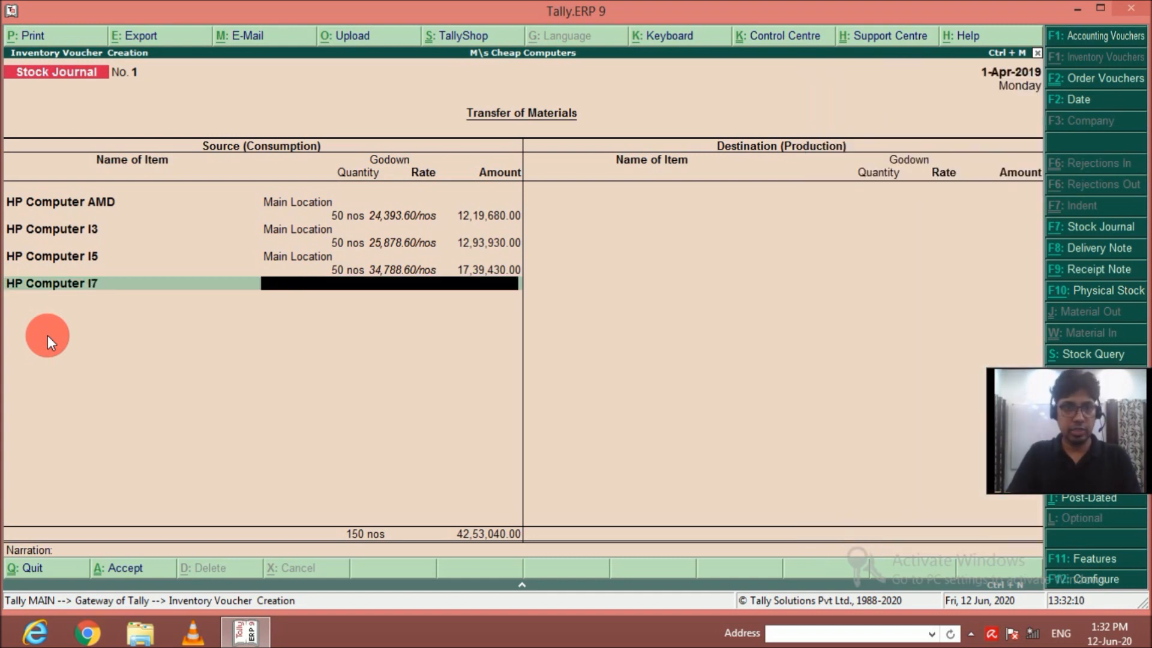
{"action": "key", "text": "Return"}
{"action": "type", "text": "50"}
{"action": "key", "text": "Return"}
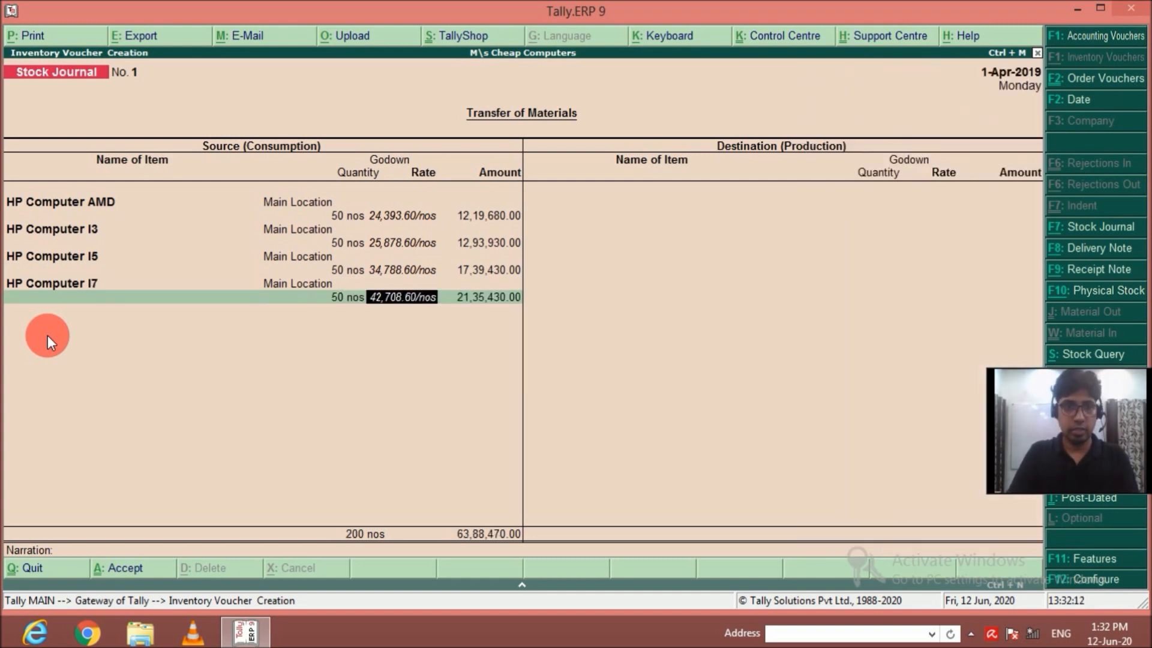
{"action": "key", "text": "Return"}
{"action": "key", "text": "Return"}
Add 50 nos of HP Computer I9 from Main Location to the source items and end the source list.
{"action": "type", "text": "Hp"}
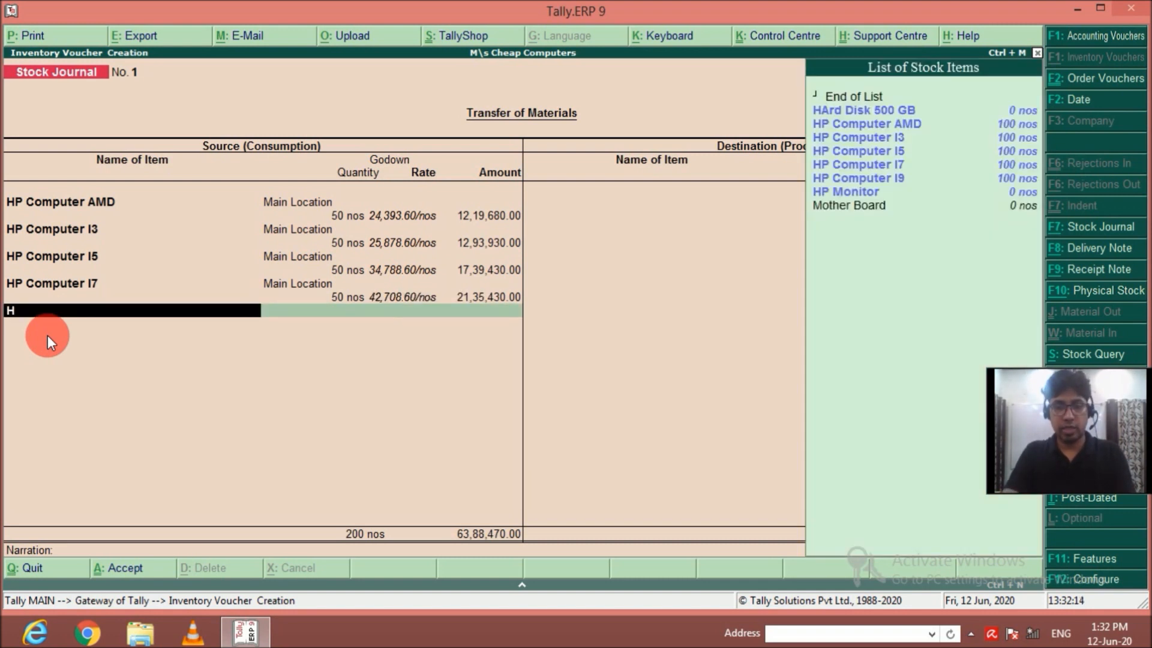
{"action": "key", "text": "Down"}
{"action": "key", "text": "Down"}
{"action": "key", "text": "Down"}
{"action": "key", "text": "Down"}
{"action": "key", "text": "Return"}
{"action": "type", "text": "M"}
{"action": "key", "text": "Return"}
{"action": "type", "text": "50"}
{"action": "key", "text": "Return"}
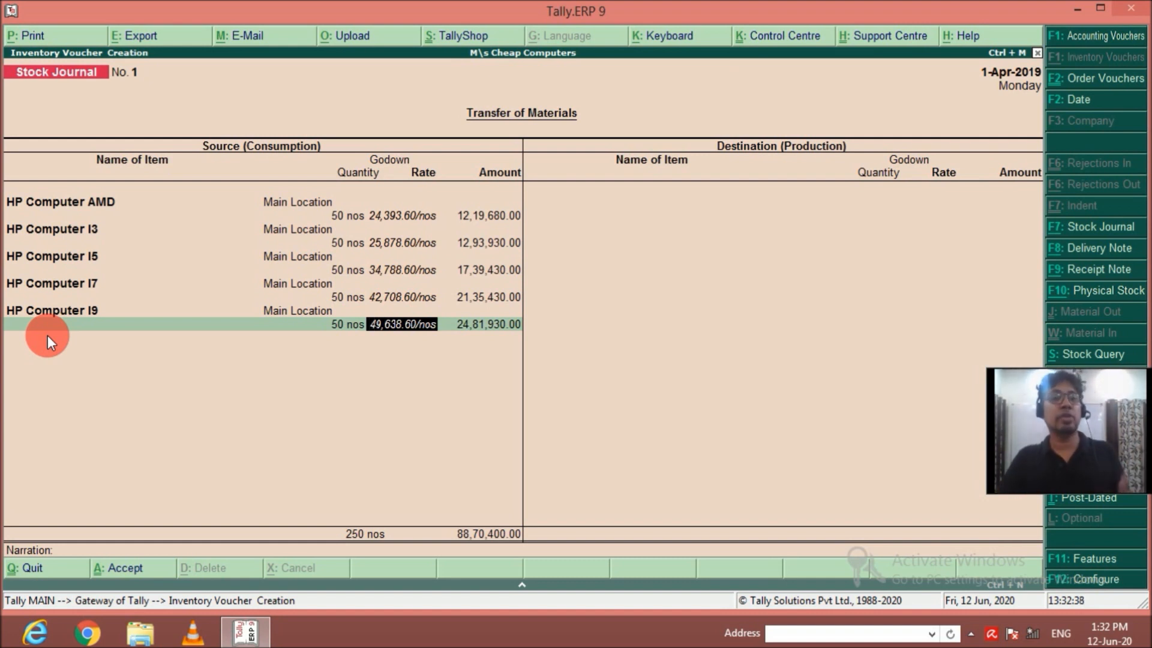
{"action": "key", "text": "Return"}
{"action": "key", "text": "Return"}
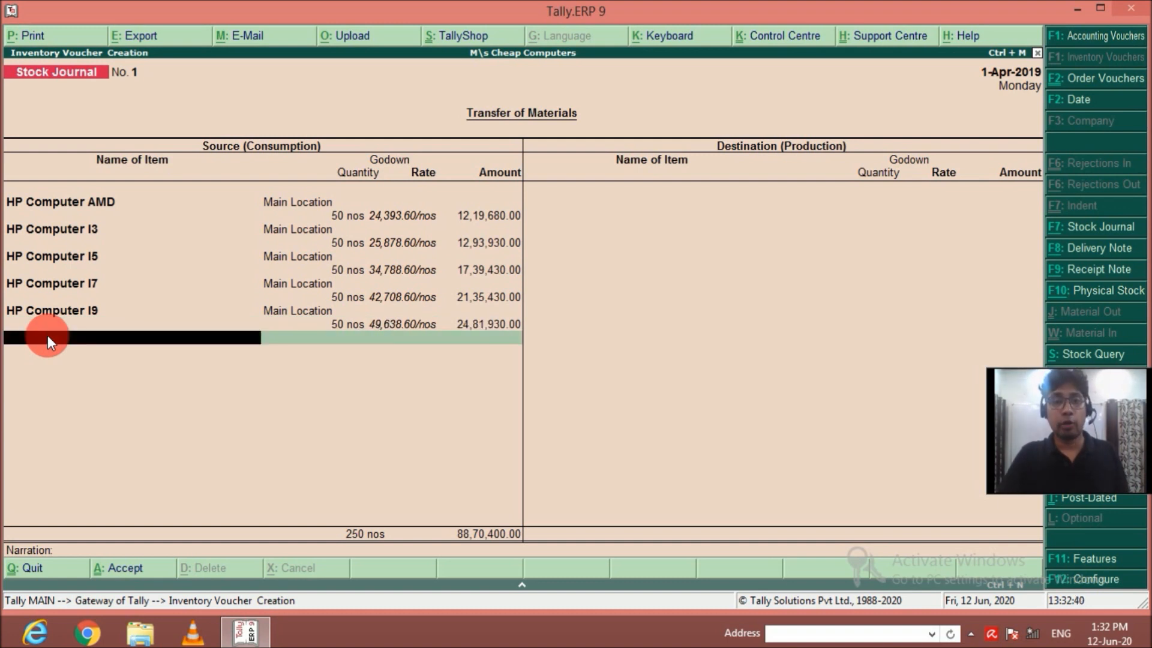
Enter HP Computer AMD as a destination item for the Krishna Nagar godown with a quantity of 25 nos.
{"action": "key", "text": "Return"}
{"action": "type", "text": "hp"}
{"action": "key", "text": "Return"}
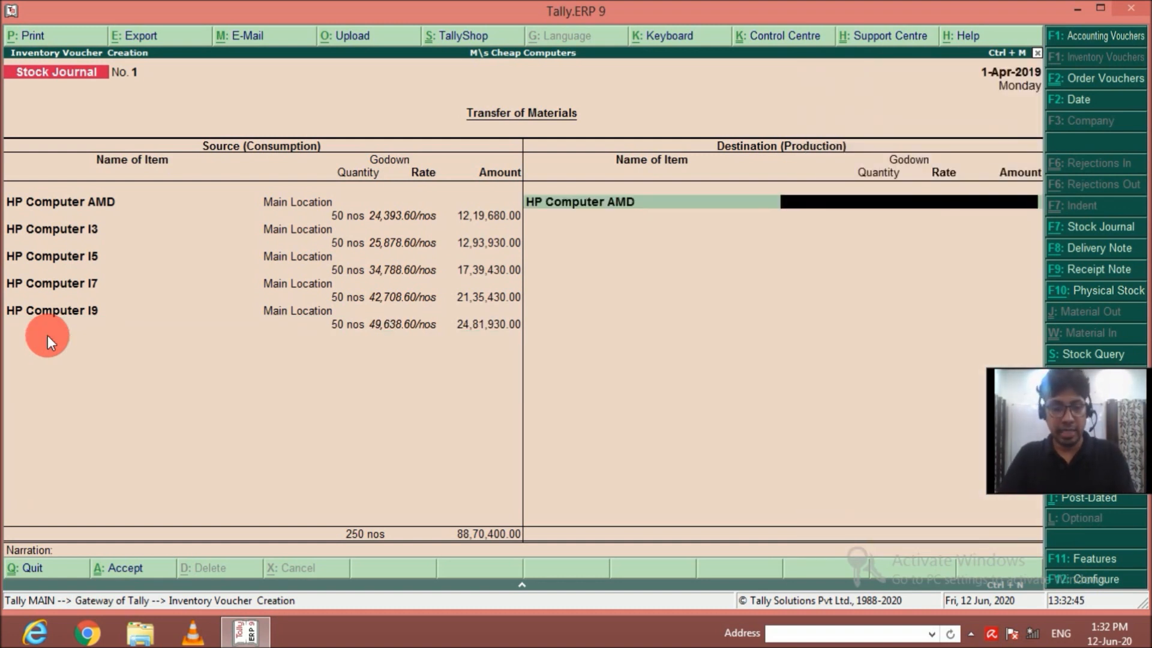
{"action": "key", "text": "Return"}
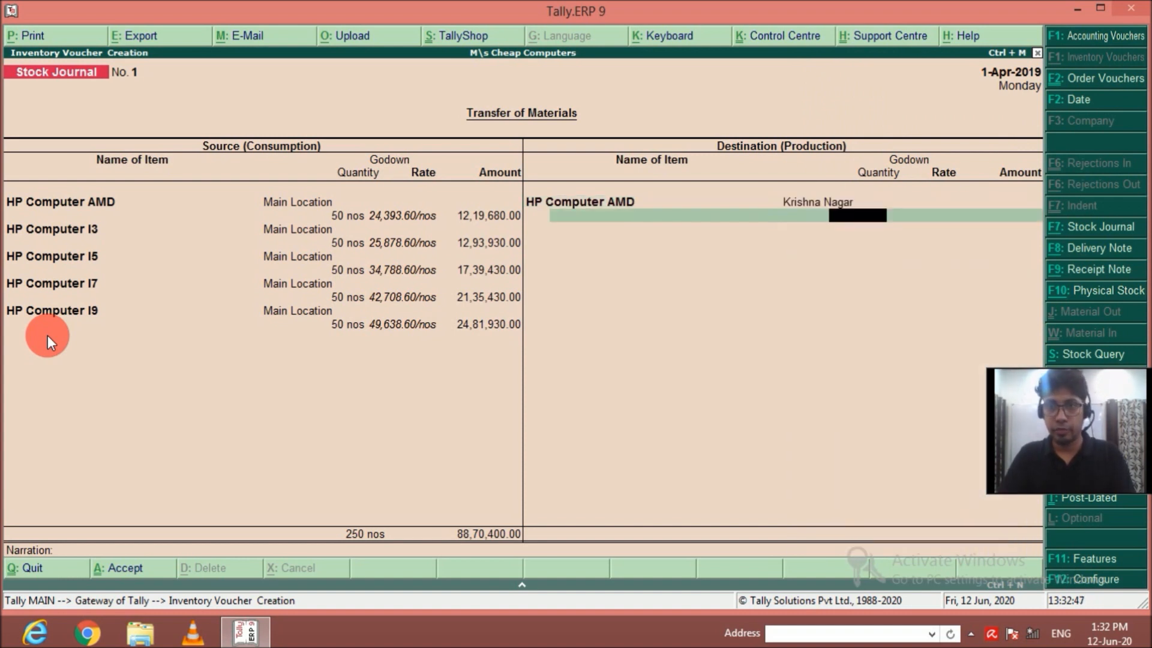
{"action": "type", "text": "25"}
{"action": "key", "text": "Return"}
{"action": "key", "text": "Return"}
{"action": "key", "text": "Return"}
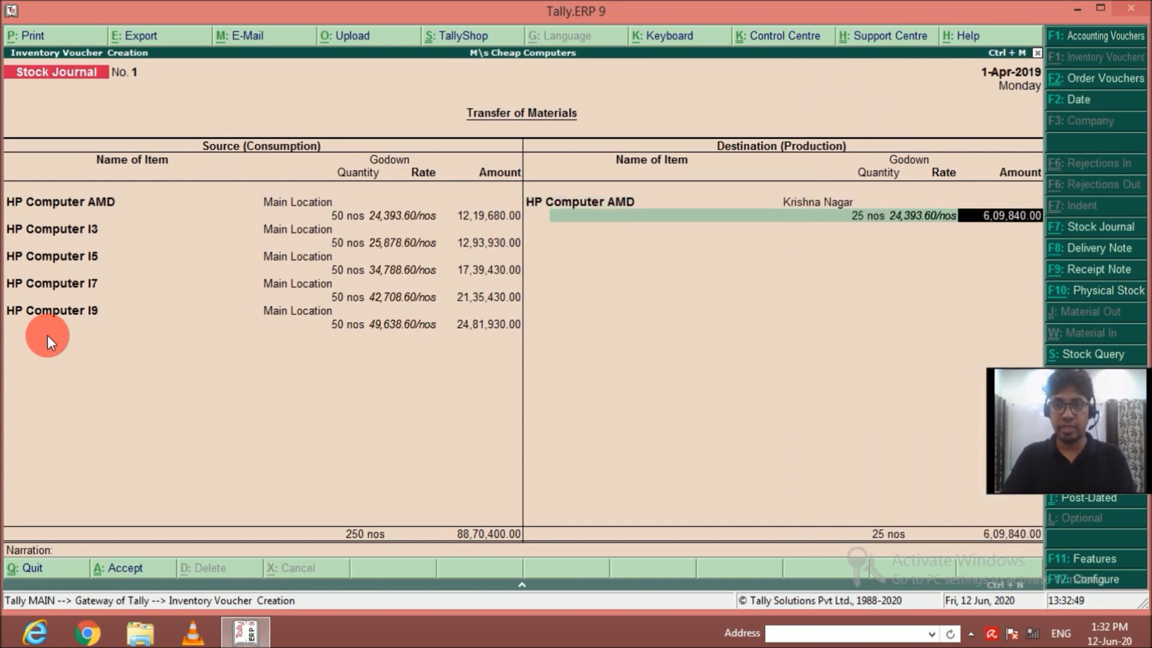
Add a second HP Computer AMD destination line of 25 nos for the Dampier Nagar godown.
{"action": "type", "text": "Hp"}
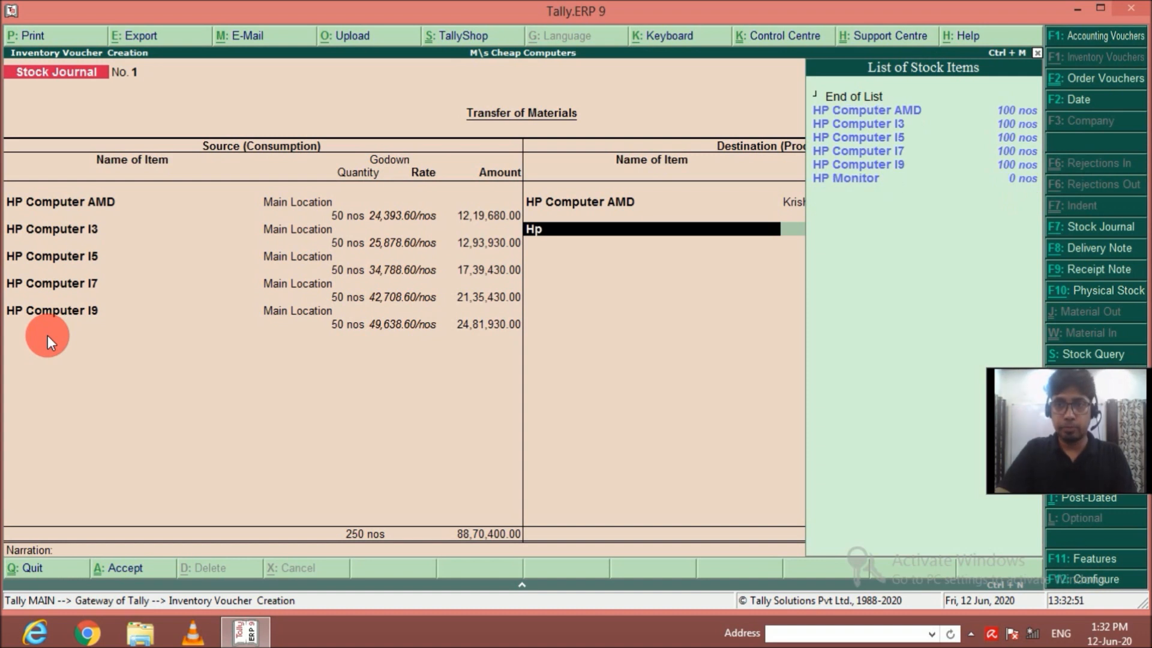
{"action": "key", "text": "Return"}
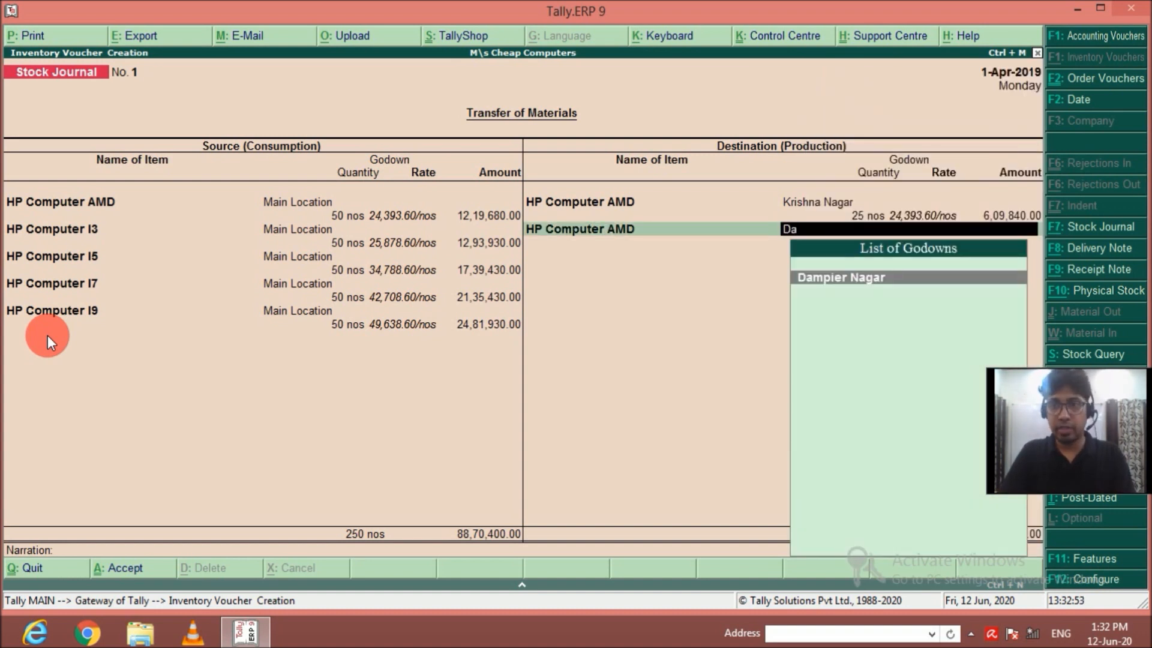
{"action": "key", "text": "Return"}
{"action": "type", "text": "25"}
{"action": "key", "text": "Return"}
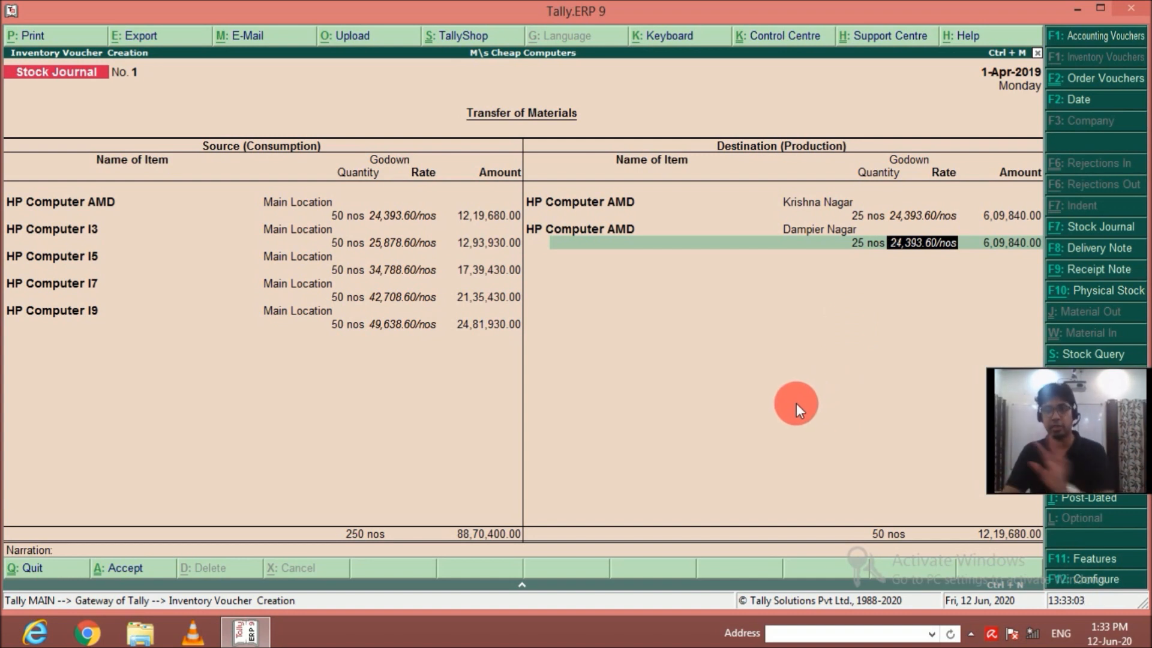
{"action": "key", "text": "Return"}
Add 25 nos of HP Computer I3 for the Krishna Nagar godown to the destination items.
{"action": "key", "text": "Return"}
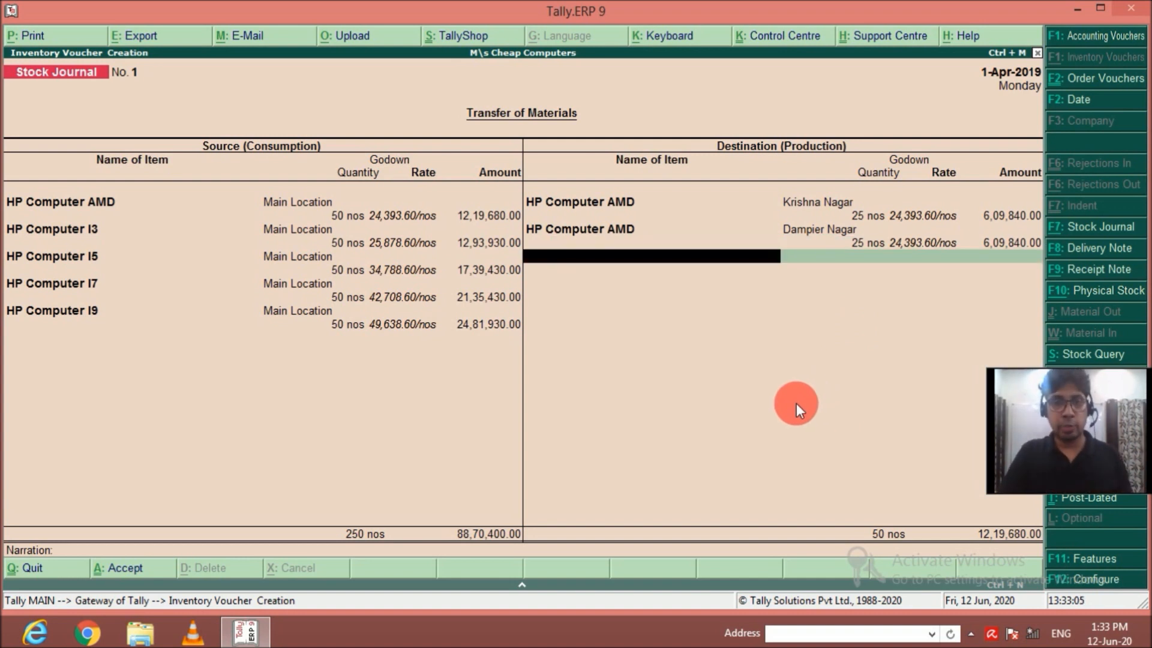
{"action": "type", "text": "hp"}
{"action": "key", "text": "Down"}
{"action": "key", "text": "Return"}
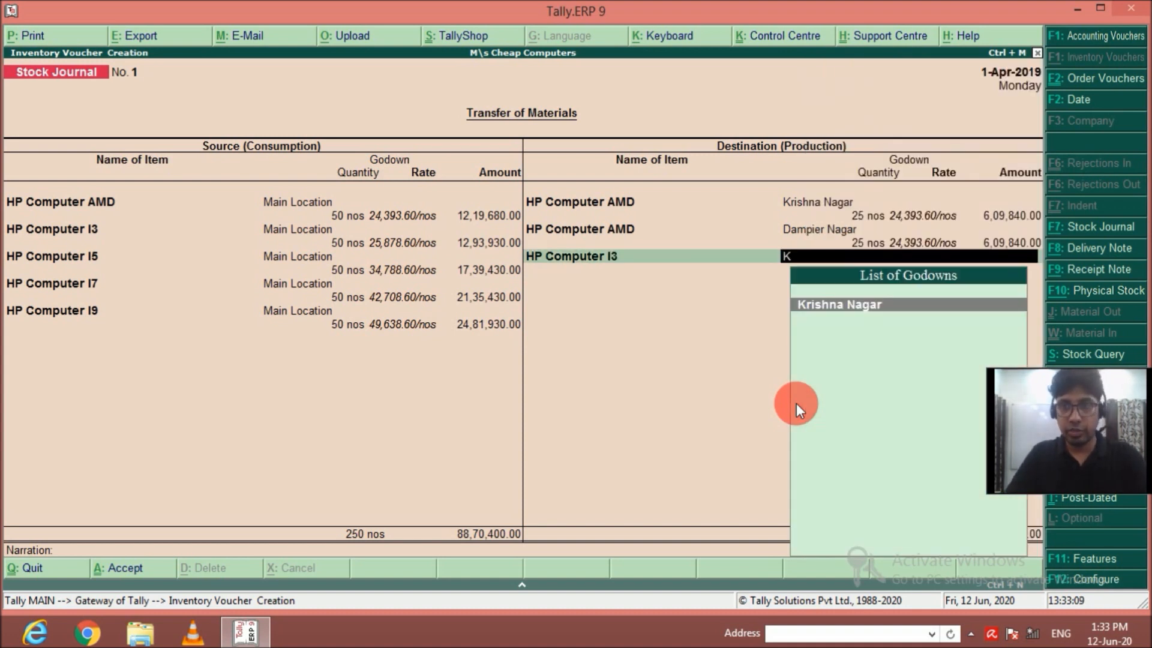
{"action": "key", "text": "Return"}
{"action": "type", "text": "25"}
{"action": "key", "text": "Return"}
Add 25 nos of HP Computer I3 for the Dampier Nagar godown to the destination items.
{"action": "key", "text": "Return"}
{"action": "key", "text": "Return"}
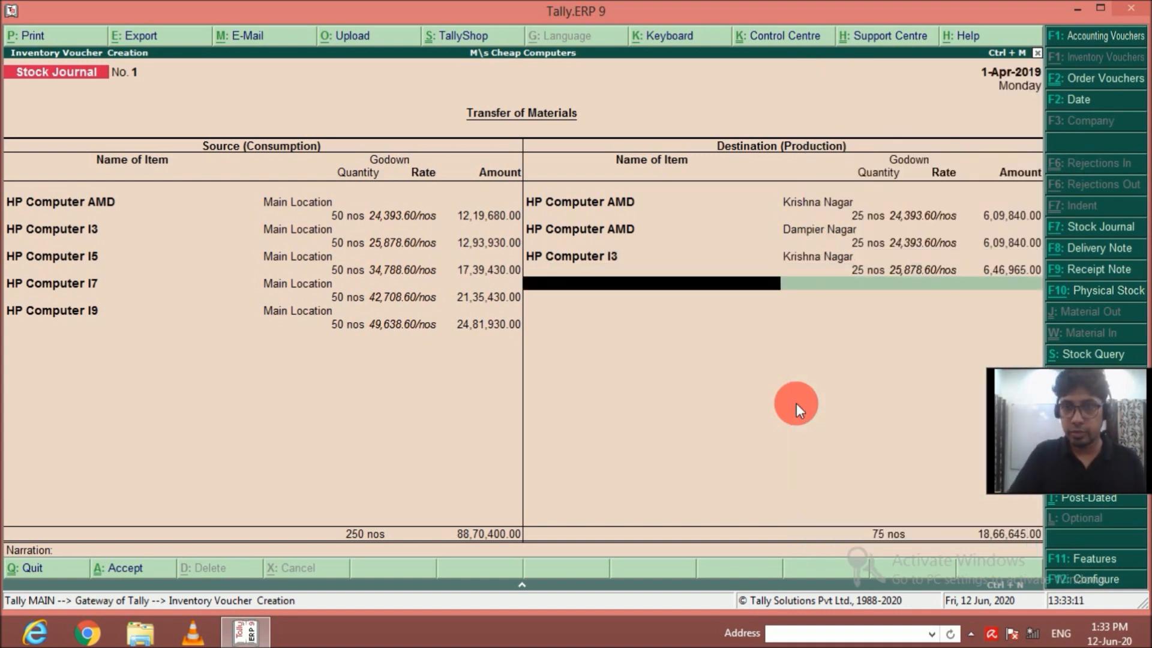
{"action": "type", "text": "hp"}
{"action": "key", "text": "Down"}
{"action": "key", "text": "Return"}
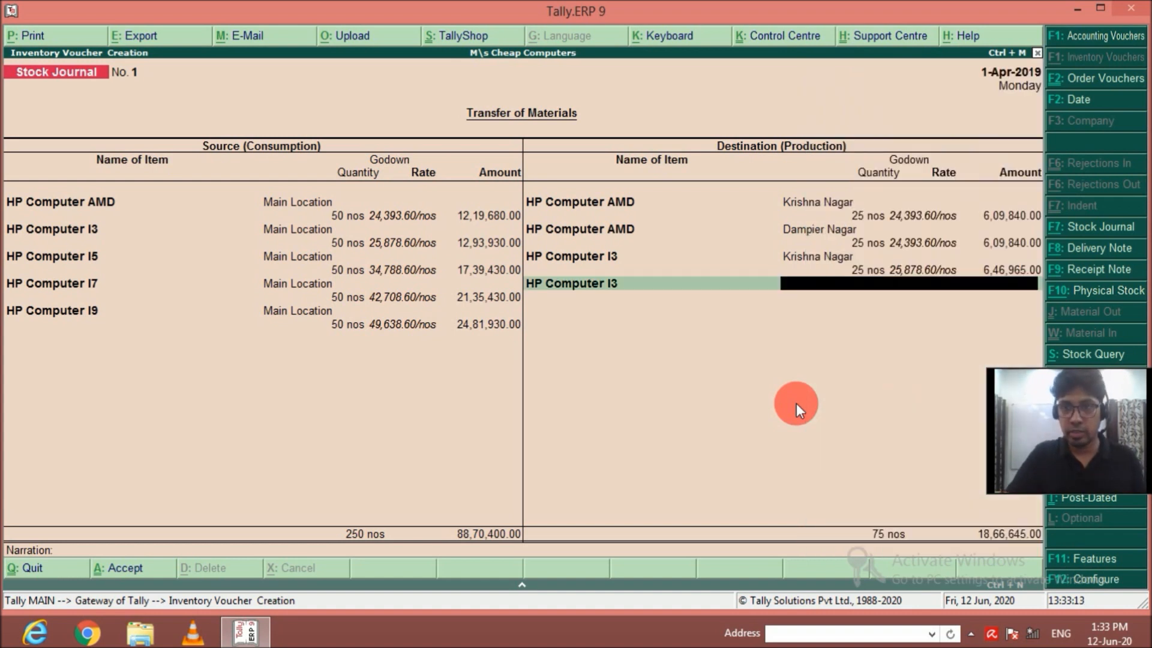
{"action": "key", "text": "Return"}
{"action": "type", "text": "25"}
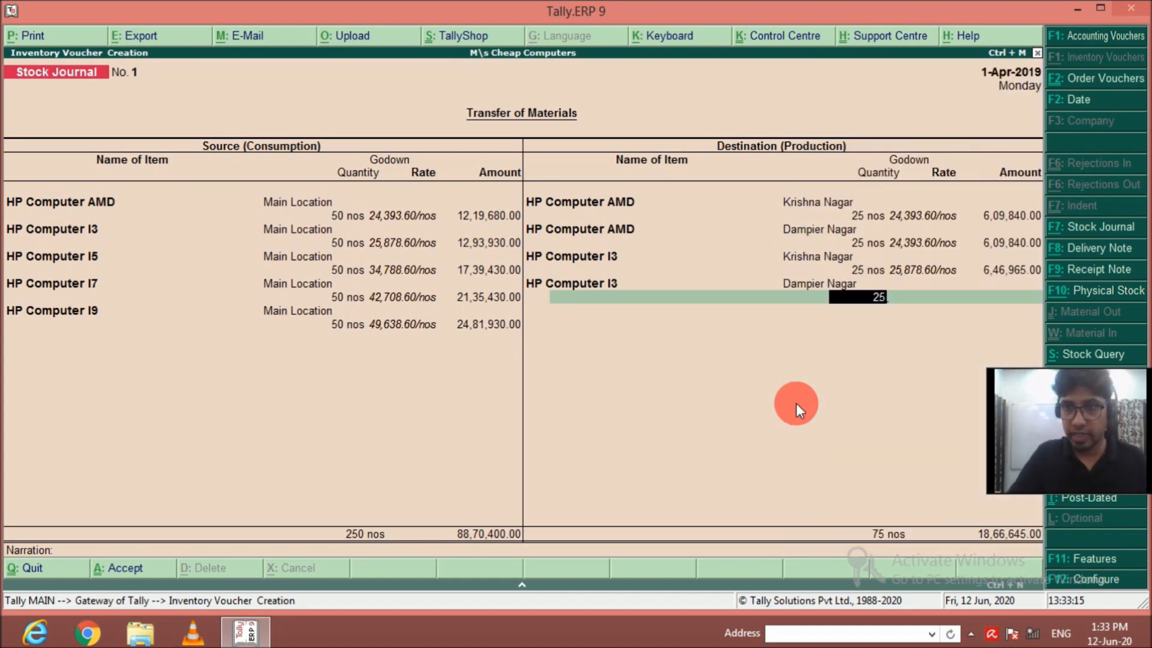
{"action": "key", "text": "Return"}
{"action": "key", "text": "Return"}
{"action": "key", "text": "Return"}
Add HP Computer I5 as a destination item for the Krishna Nagar godown with a quantity of 25 nos.
{"action": "type", "text": "Hp"}
{"action": "key", "text": "Down"}
{"action": "key", "text": "Down"}
{"action": "key", "text": "Down"}
{"action": "key", "text": "Return"}
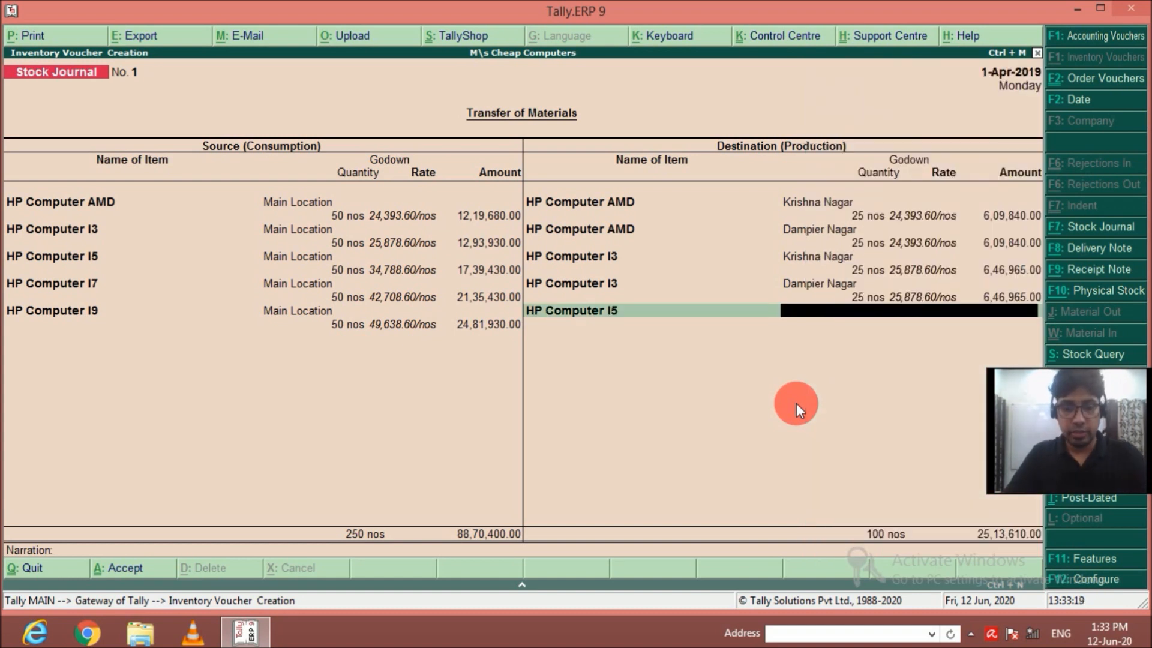
{"action": "key", "text": "Return"}
{"action": "type", "text": "25"}
{"action": "key", "text": "Return"}
{"action": "key", "text": "Return"}
Add a second HP Computer I5 destination line of 25 nos for the Dampier Nagar godown.
{"action": "key", "text": "Return"}
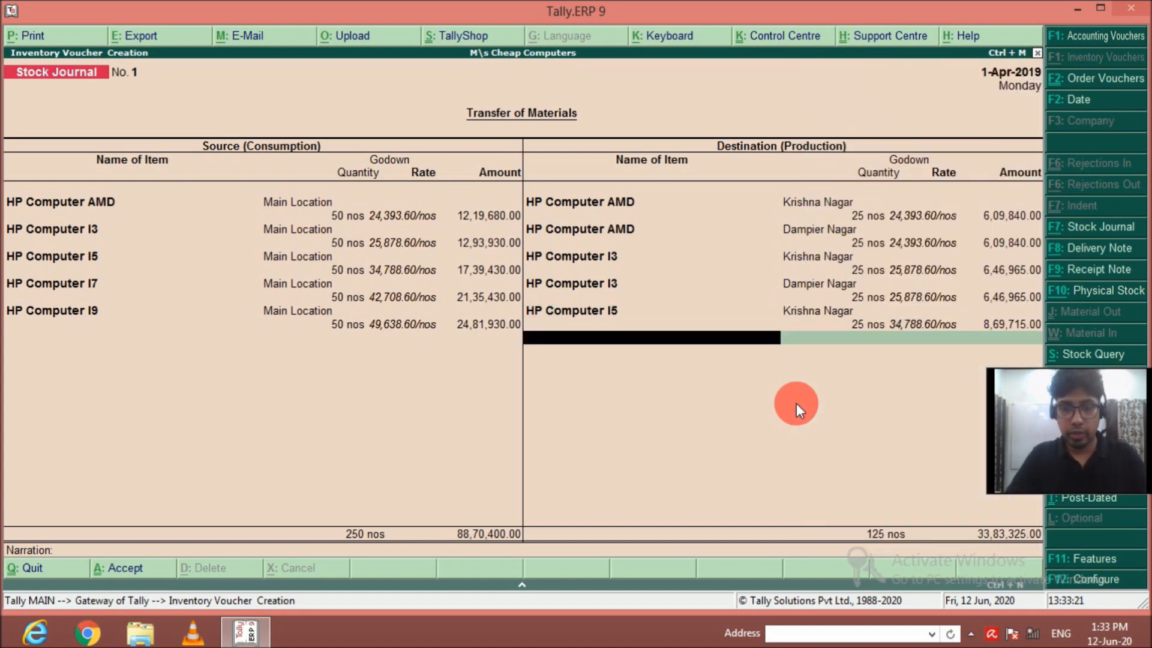
{"action": "type", "text": "Hp"}
{"action": "key", "text": "Down"}
{"action": "key", "text": "Down"}
{"action": "key", "text": "Return"}
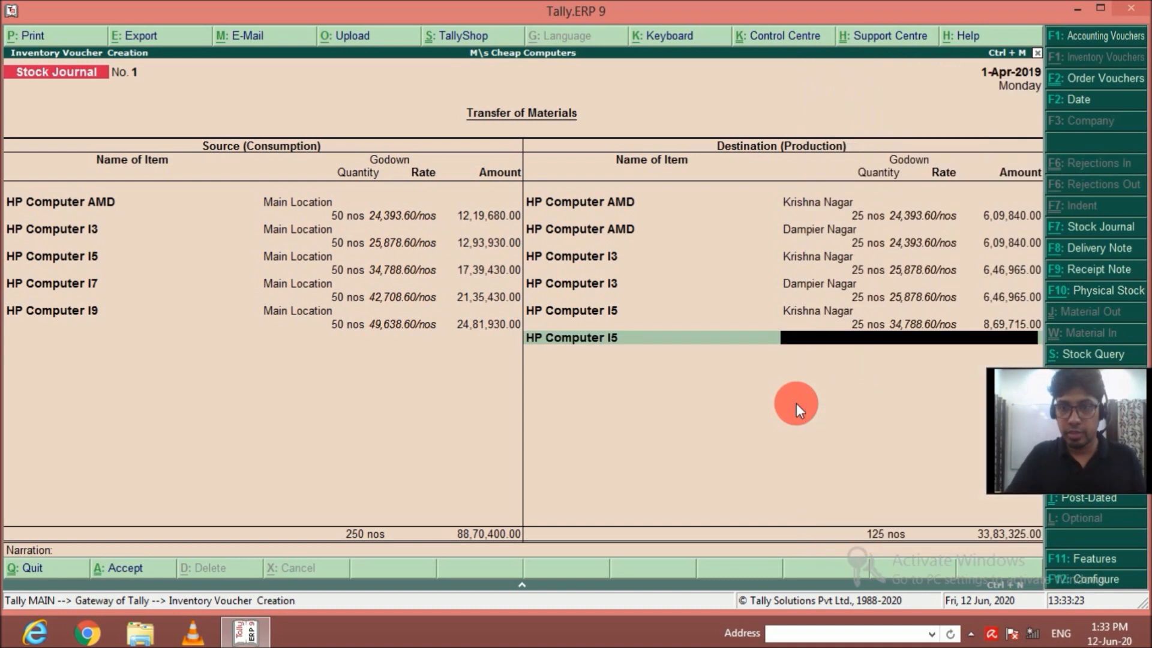
{"action": "key", "text": "Down"}
{"action": "key", "text": "Return"}
{"action": "type", "text": "25"}
{"action": "key", "text": "Return"}
{"action": "key", "text": "Return"}
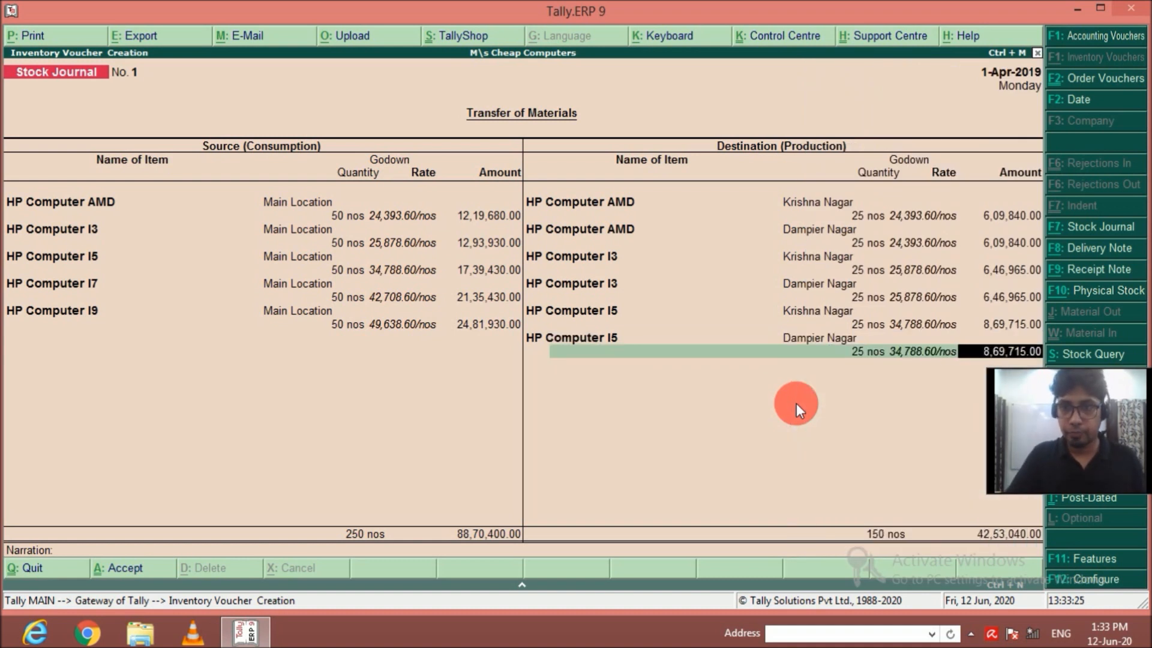
Add 25 nos of HP Computer I7 for the Krishna Nagar godown to the destination items.
{"action": "key", "text": "Return"}
{"action": "type", "text": "Hp"}
{"action": "key", "text": "Down"}
{"action": "key", "text": "Down"}
{"action": "key", "text": "Down"}
{"action": "key", "text": "Return"}
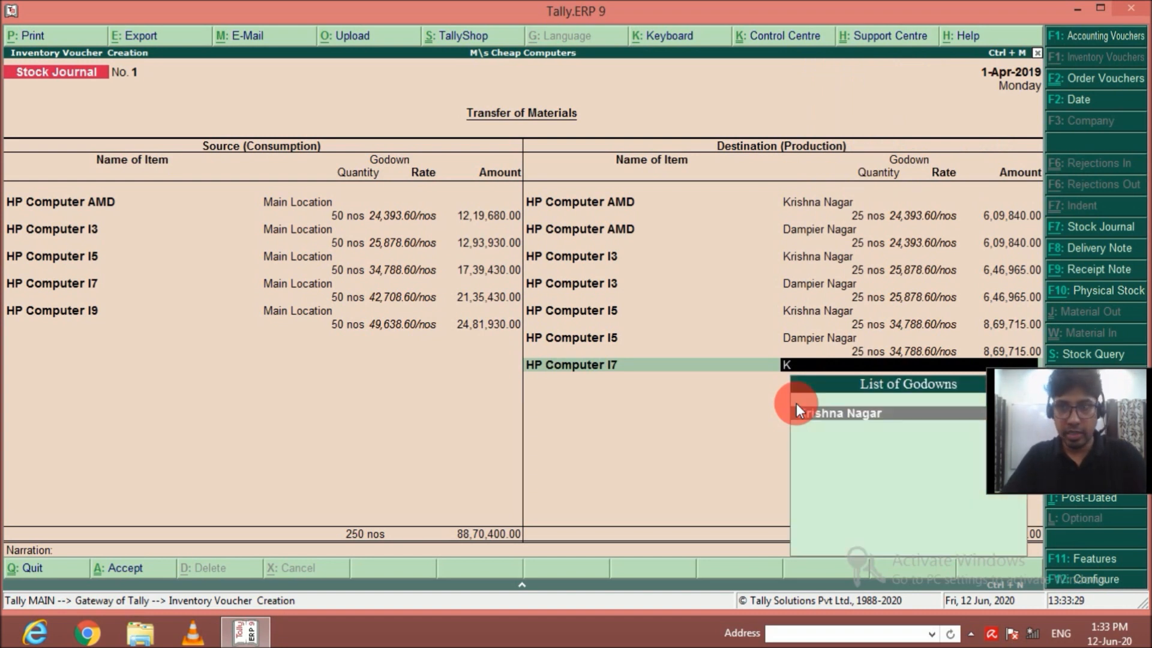
{"action": "key", "text": "Return"}
{"action": "type", "text": "25"}
{"action": "key", "text": "Return"}
{"action": "key", "text": "Return"}
{"action": "key", "text": "Return"}
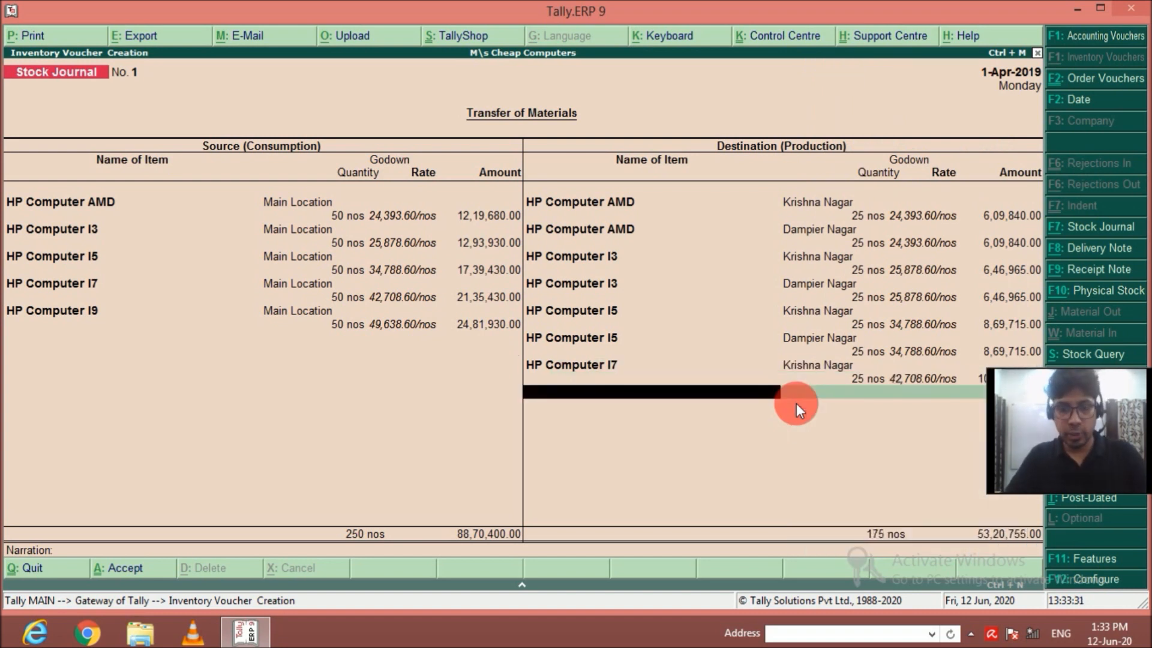
Add a second HP Computer I7 destination line of 25 nos for the Dampier Nagar godown.
{"action": "type", "text": "Hp"}
{"action": "key", "text": "Down"}
{"action": "key", "text": "Down"}
{"action": "key", "text": "Down"}
{"action": "key", "text": "Return"}
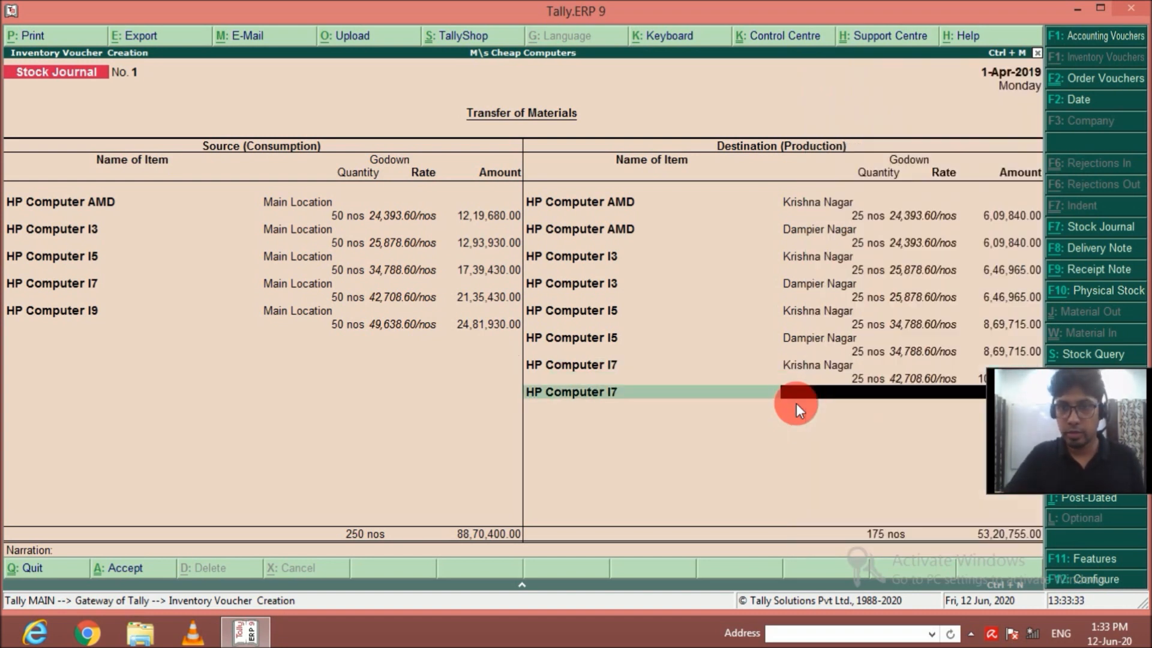
{"action": "key", "text": "Return"}
{"action": "type", "text": "25"}
{"action": "key", "text": "Return"}
Add 25 nos of HP Computer I9 for the Krishna Nagar godown to the destination items.
{"action": "key", "text": "Return"}
{"action": "key", "text": "Return"}
{"action": "type", "text": "Hp"}
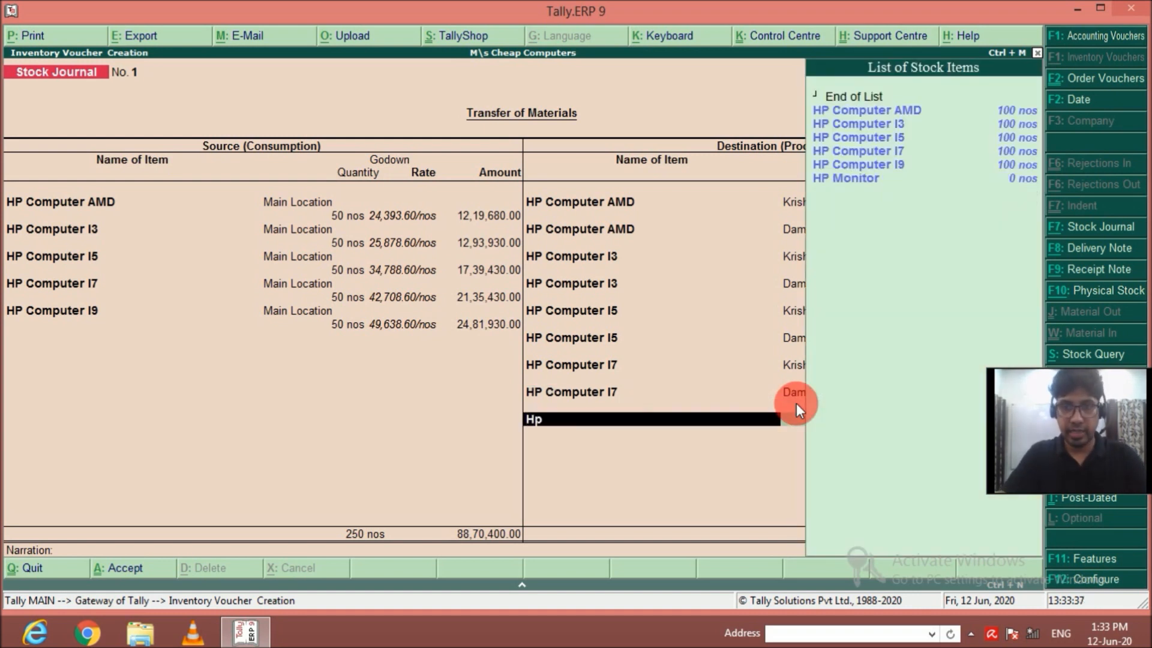
{"action": "key", "text": "Down"}
{"action": "key", "text": "Down"}
{"action": "key", "text": "Down"}
{"action": "key", "text": "Down"}
{"action": "key", "text": "Return"}
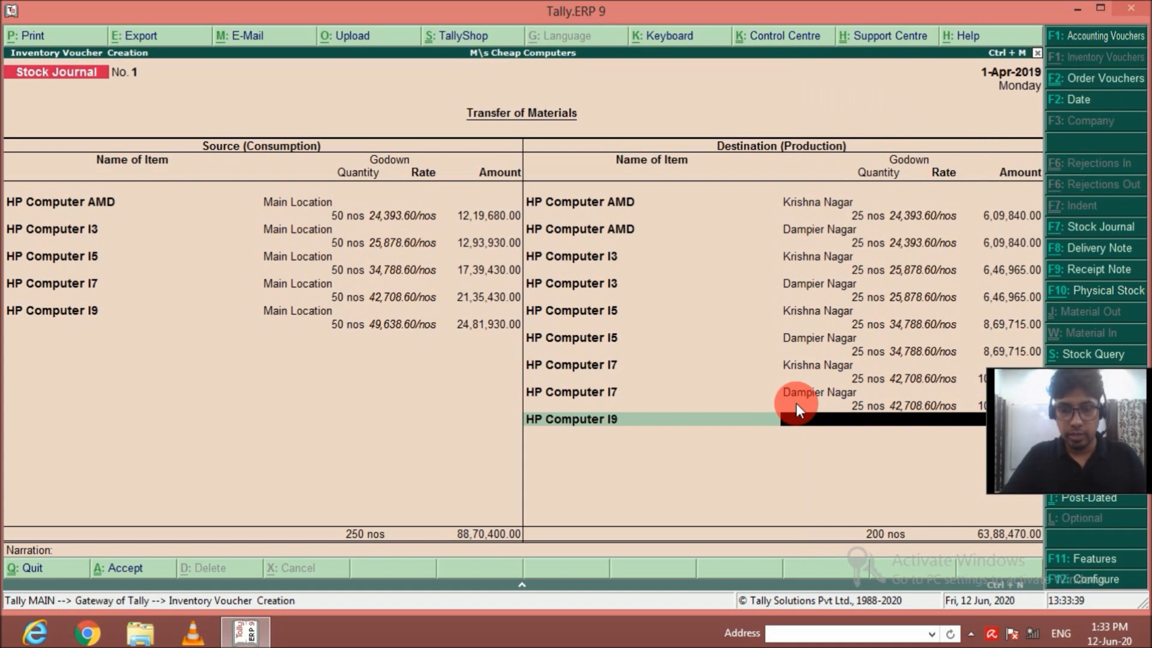
{"action": "key", "text": "Return"}
{"action": "type", "text": "25"}
{"action": "key", "text": "Return"}
{"action": "key", "text": "Return"}
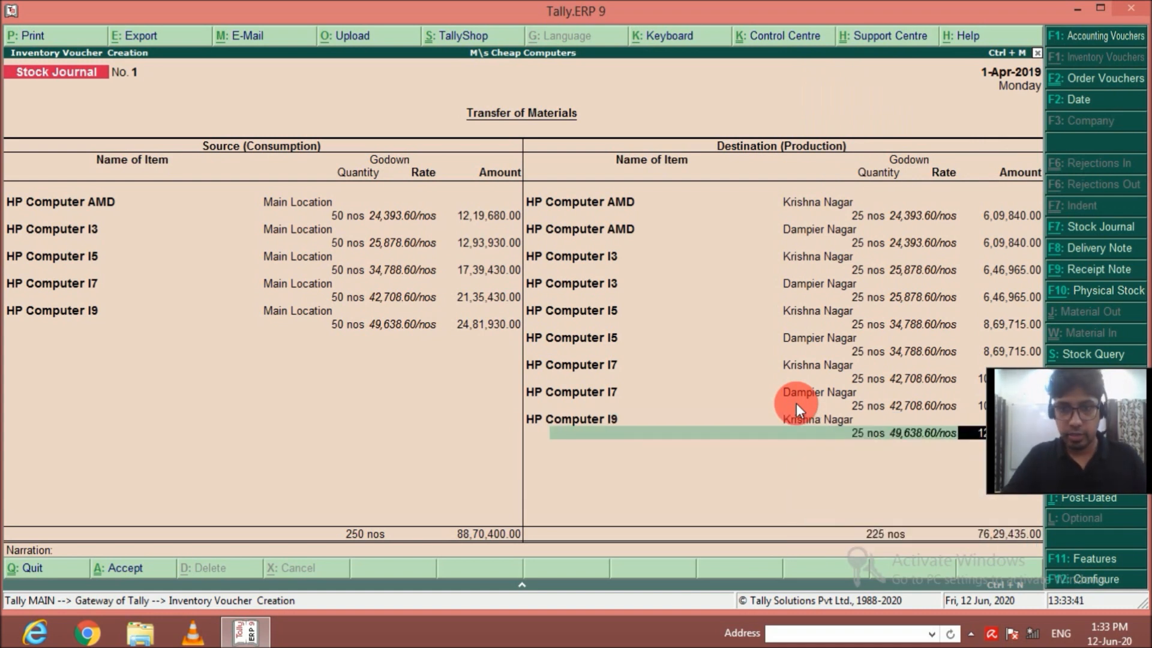
{"action": "key", "text": "Return"}
Add a second HP Computer I9 destination line of 25 nos for the Dampier Nagar godown.
{"action": "type", "text": "Hp"}
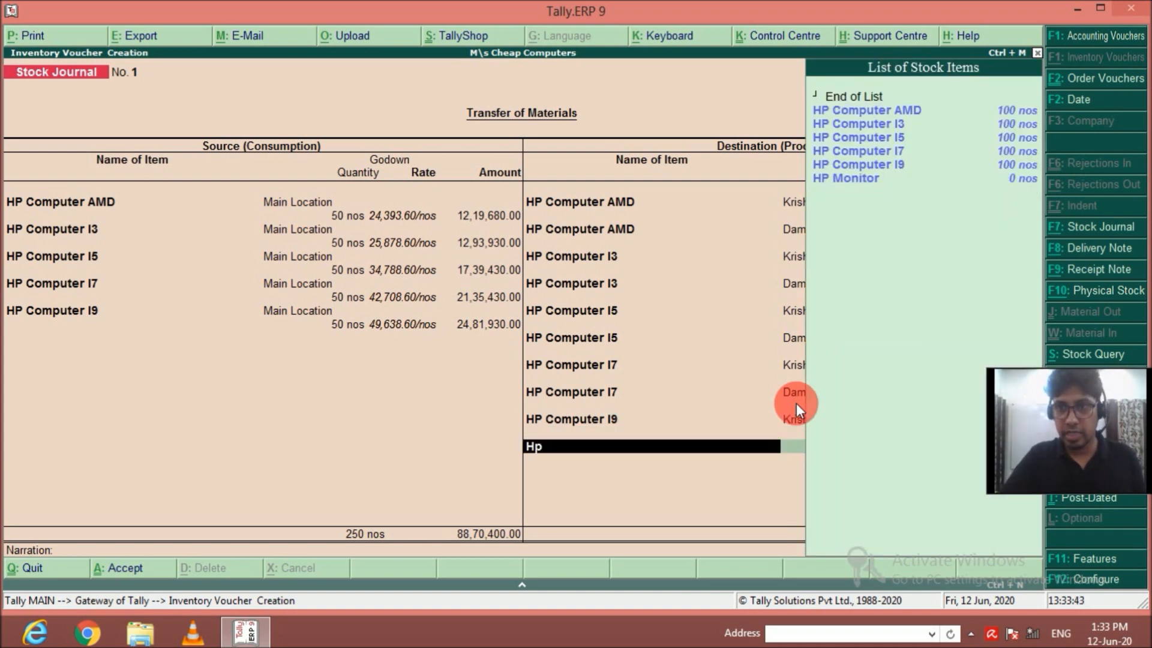
{"action": "key", "text": "Down"}
{"action": "key", "text": "Down"}
{"action": "key", "text": "Down"}
{"action": "key", "text": "Down"}
{"action": "key", "text": "Down"}
{"action": "key", "text": "Return"}
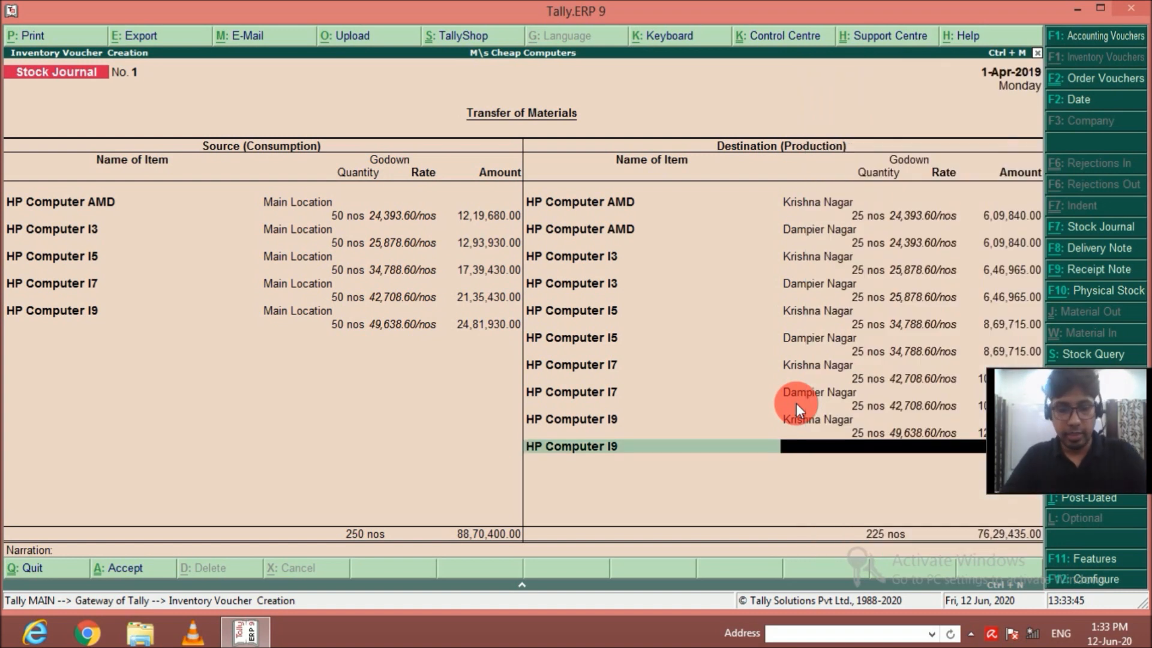
{"action": "key", "text": "Down"}
{"action": "key", "text": "Return"}
{"action": "type", "text": "25"}
{"action": "key", "text": "Return"}
{"action": "key", "text": "Return"}
{"action": "key", "text": "Return"}
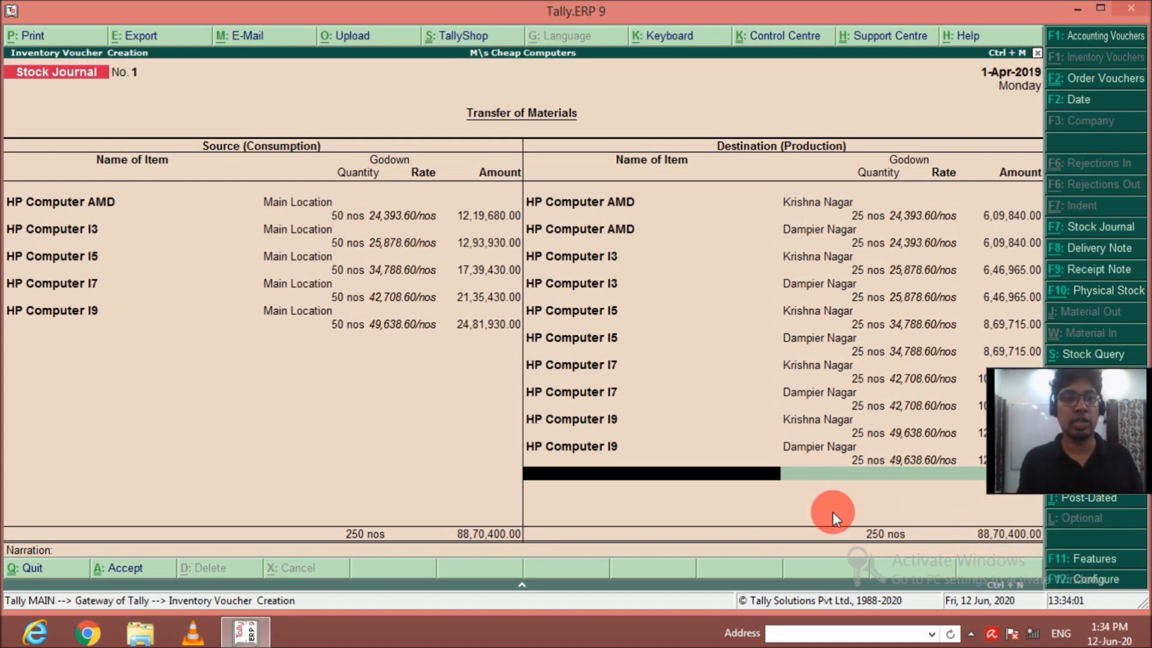
End the destination list, leave the narration empty and save the HP stock journal voucher.
{"action": "key", "text": "Return"}
{"action": "key", "text": "Return"}
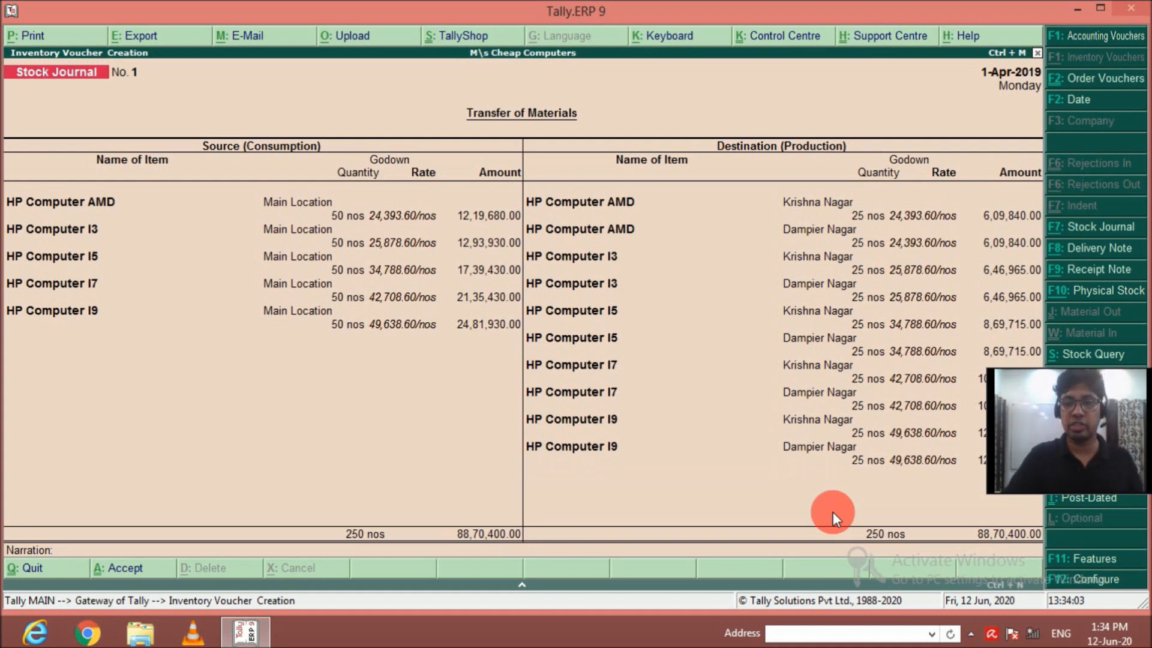
{"action": "key", "text": "Return"}
{"action": "key", "text": "y"}
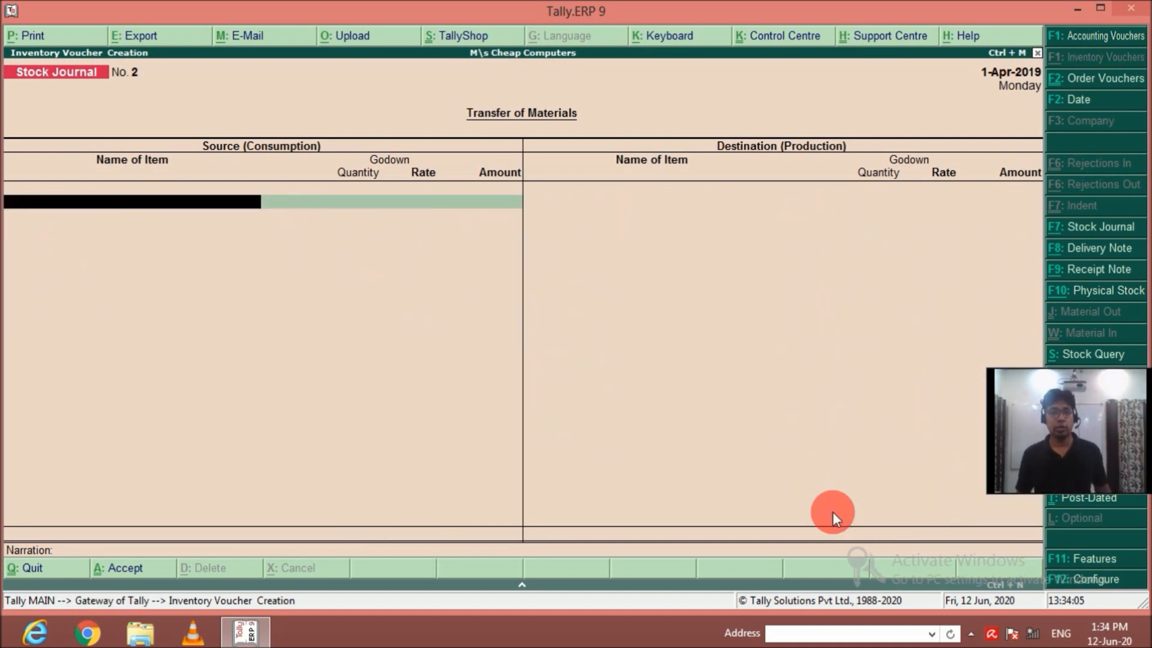
Enter Samsung Computer AMD as a source item from Main Location with a quantity of 50 nos.
{"action": "type", "text": "Sam"}
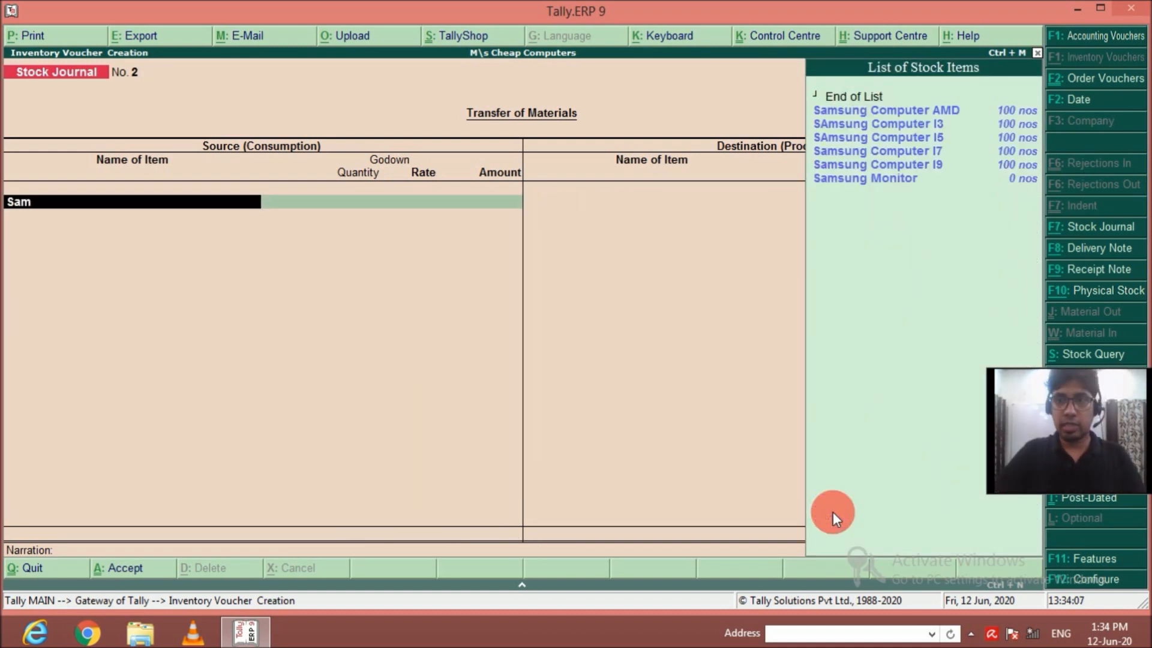
{"action": "key", "text": "Down"}
{"action": "key", "text": "Up"}
{"action": "key", "text": "Return"}
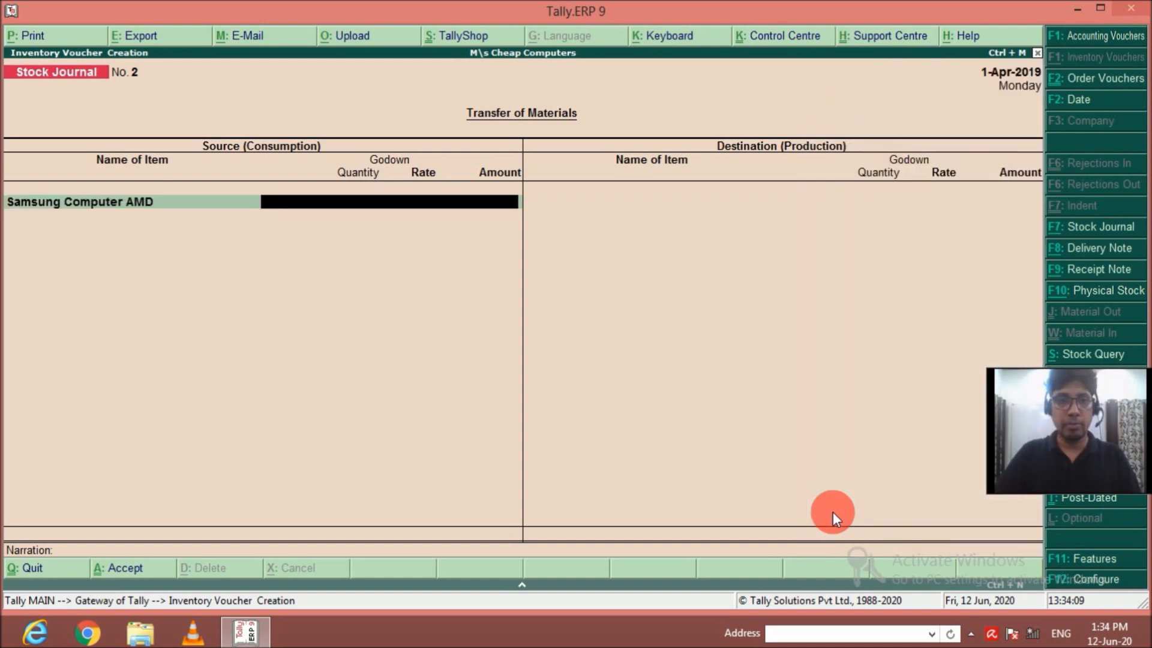
{"action": "type", "text": "M"}
{"action": "key", "text": "Return"}
{"action": "type", "text": "50"}
{"action": "key", "text": "Return"}
{"action": "key", "text": "Return"}
{"action": "key", "text": "Return"}
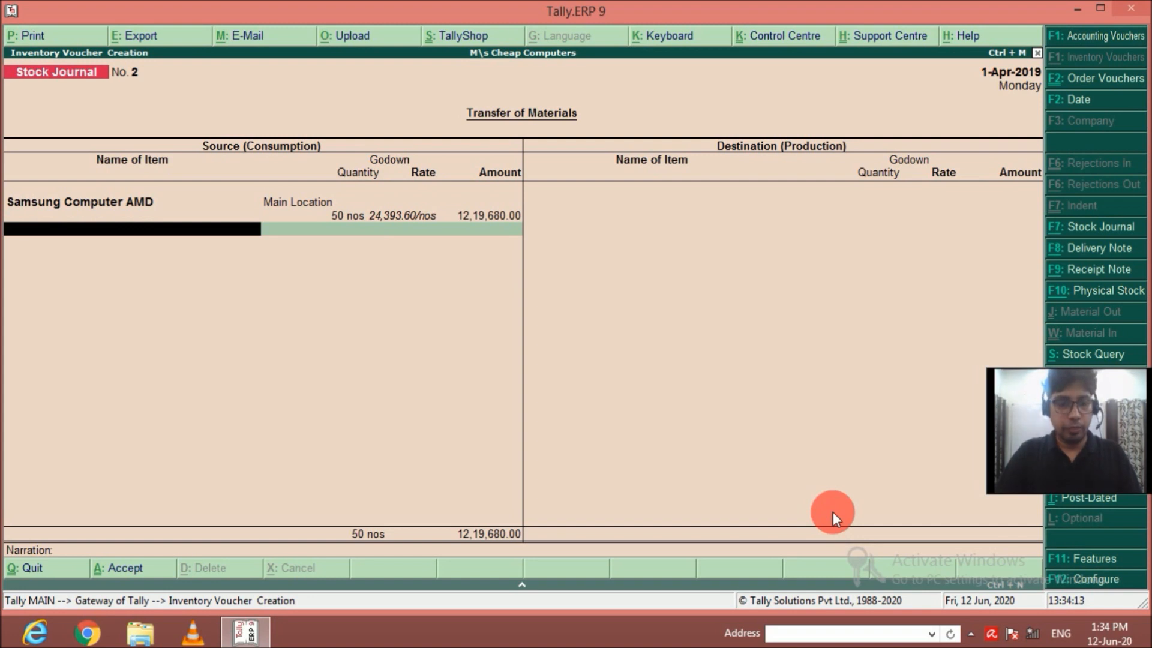
Add 50 nos of Samsung Computer I3 from Main Location to the source items.
{"action": "type", "text": "Sa"}
{"action": "key", "text": "Down"}
{"action": "key", "text": "Return"}
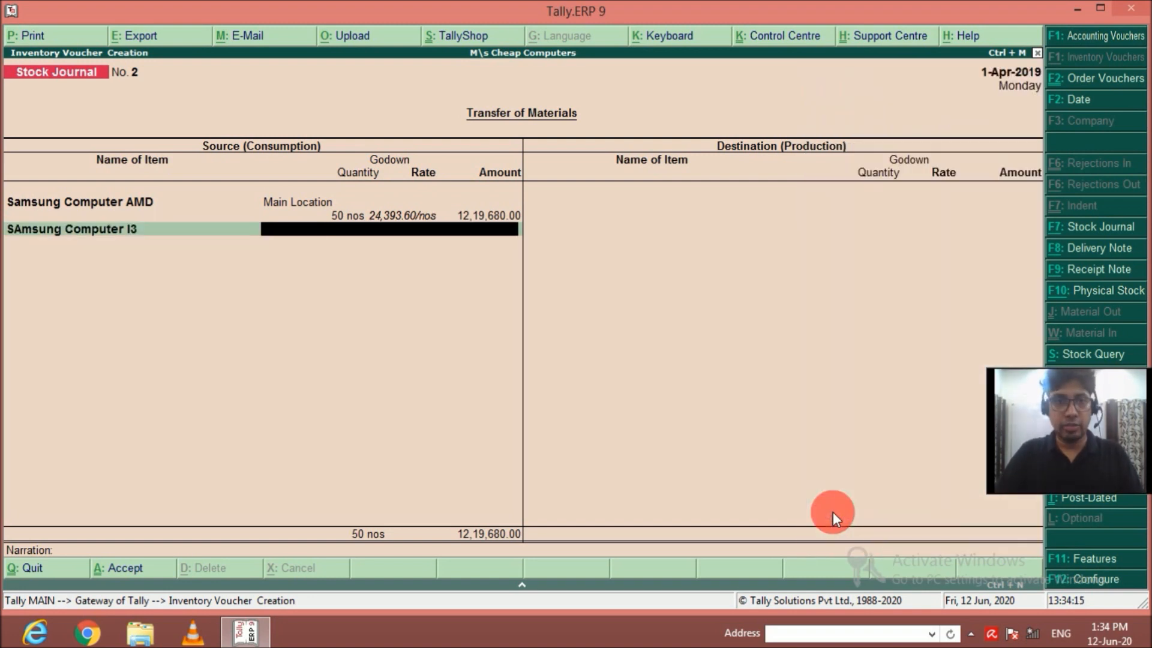
{"action": "key", "text": "Return"}
{"action": "type", "text": "50"}
{"action": "key", "text": "Return"}
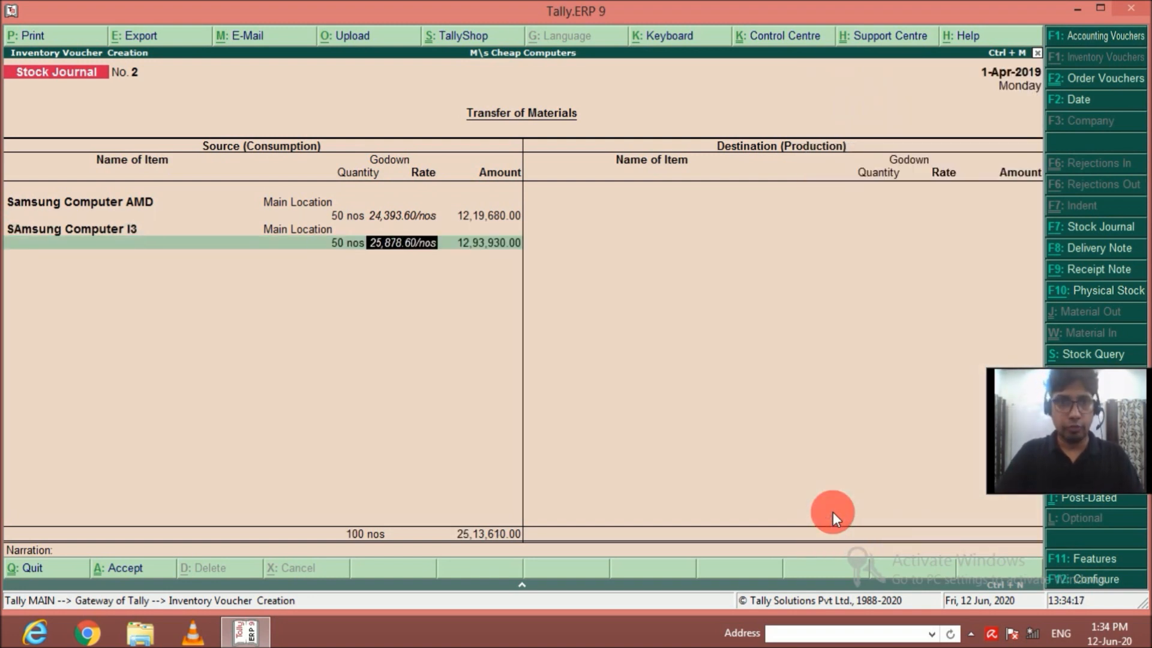
{"action": "key", "text": "Return"}
{"action": "key", "text": "Return"}
Add 50 nos of Samsung Computer I5 from Main Location to the source items.
{"action": "type", "text": "Sam"}
{"action": "key", "text": "Down"}
{"action": "key", "text": "Down"}
{"action": "key", "text": "Return"}
{"action": "key", "text": "Down"}
{"action": "key", "text": "Down"}
{"action": "key", "text": "Return"}
{"action": "type", "text": "50"}
{"action": "key", "text": "Return"}
{"action": "key", "text": "Return"}
{"action": "key", "text": "Return"}
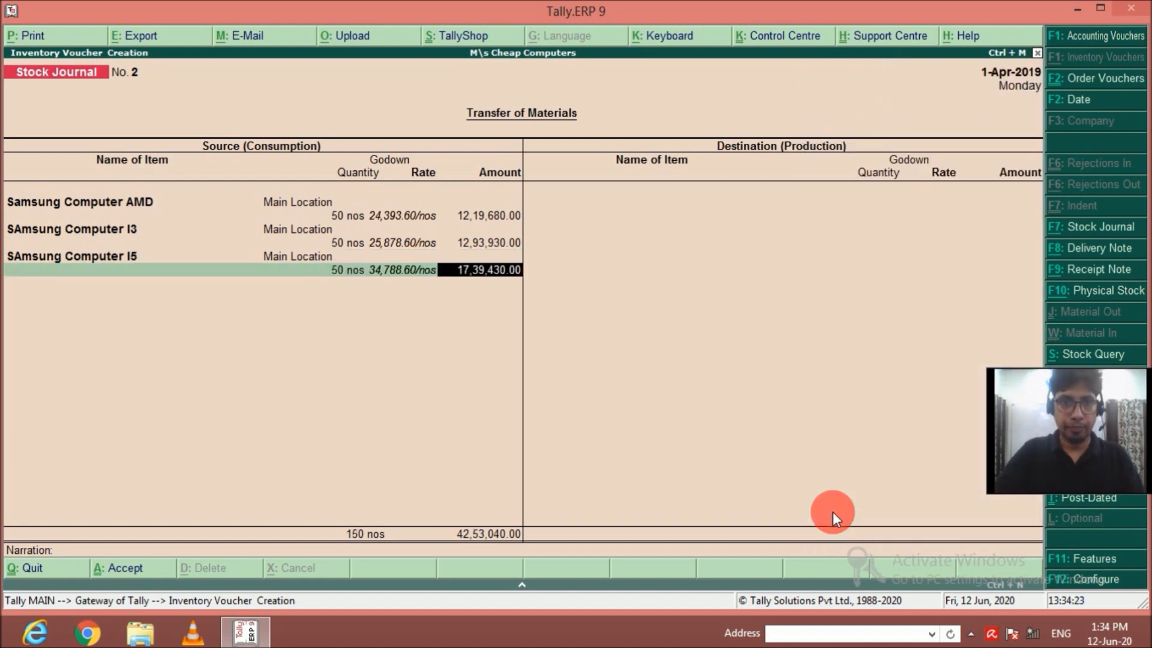
Add 50 nos of Samsung Computer I7 from Main Location to the source items.
{"action": "type", "text": "Sam"}
{"action": "key", "text": "Down"}
{"action": "key", "text": "Down"}
{"action": "key", "text": "Down"}
{"action": "key", "text": "Down"}
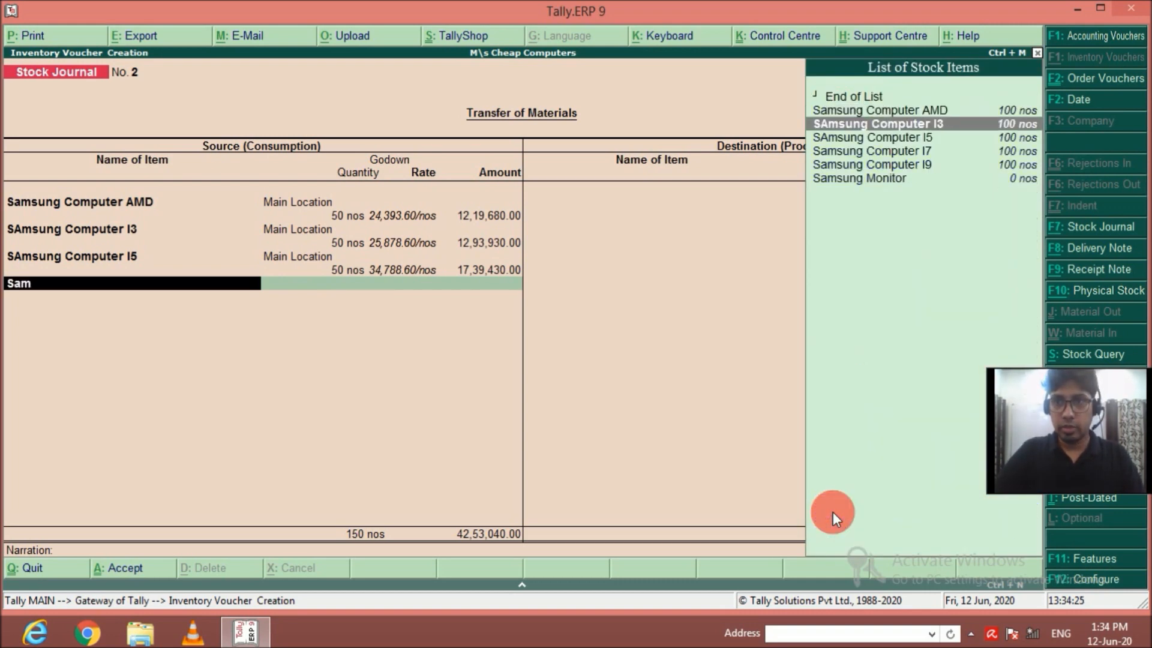
{"action": "key", "text": "Return"}
{"action": "key", "text": "Return"}
{"action": "type", "text": "50"}
{"action": "key", "text": "Return"}
{"action": "key", "text": "Return"}
{"action": "key", "text": "Return"}
{"action": "type", "text": "Sam"}
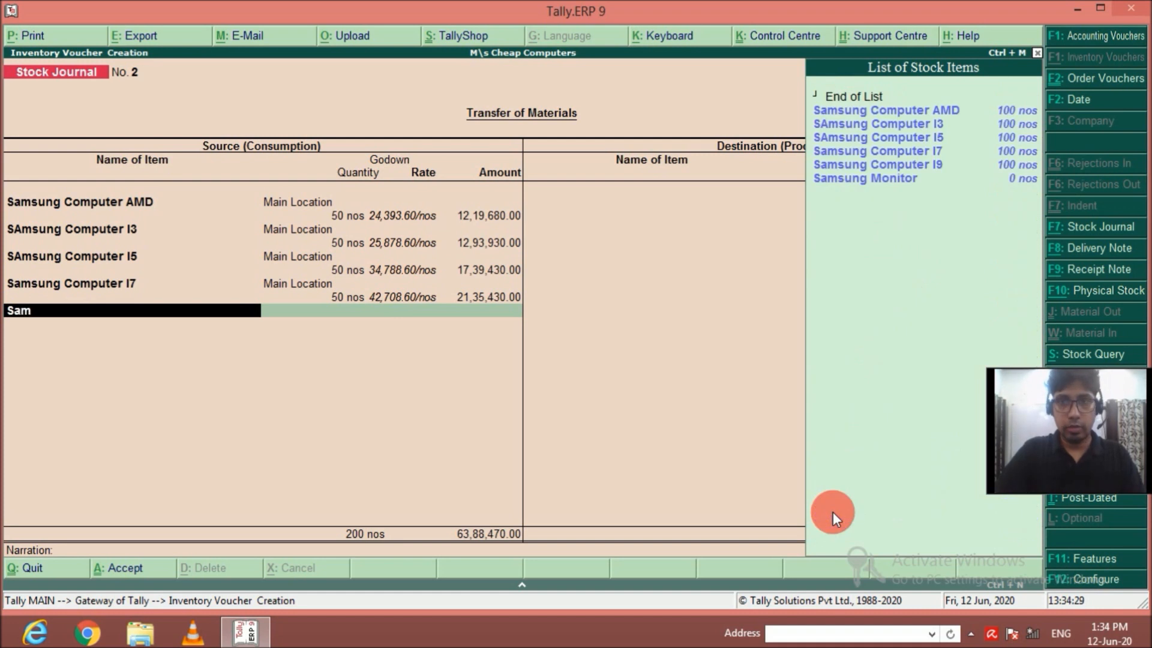
Add 50 nos of Samsung Computer I9 from Main Location to the source items and end the source list.
{"action": "key", "text": "Down"}
{"action": "key", "text": "Down"}
{"action": "key", "text": "Down"}
{"action": "key", "text": "Down"}
{"action": "key", "text": "Down"}
{"action": "key", "text": "Return"}
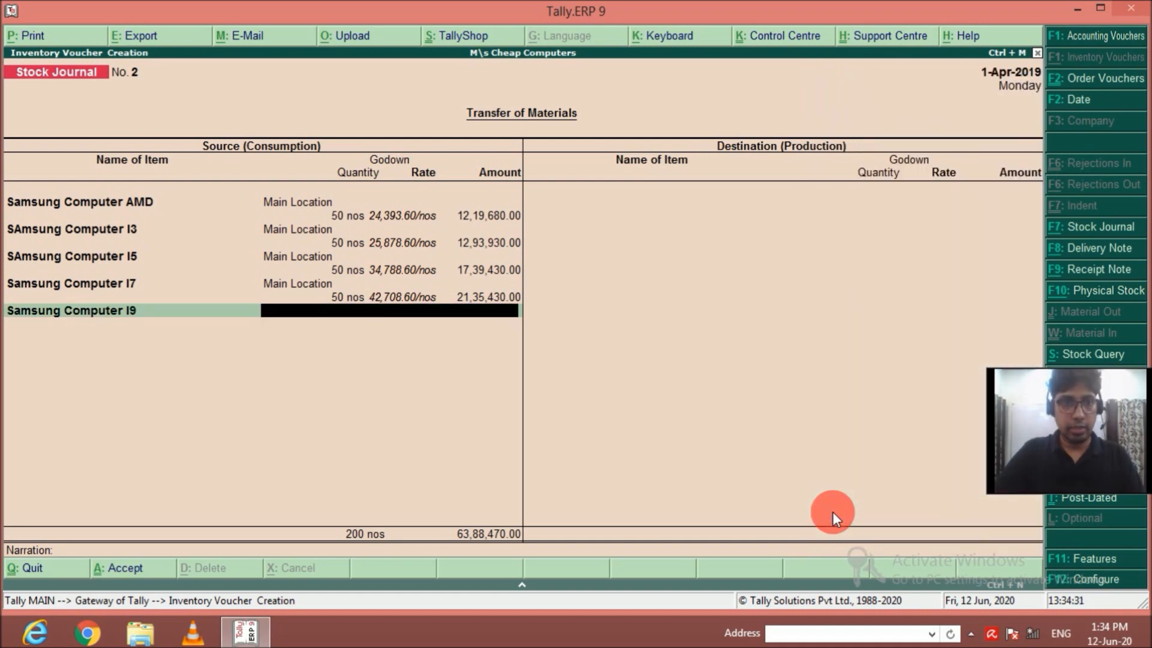
{"action": "key", "text": "Return"}
{"action": "type", "text": "50"}
{"action": "key", "text": "Return"}
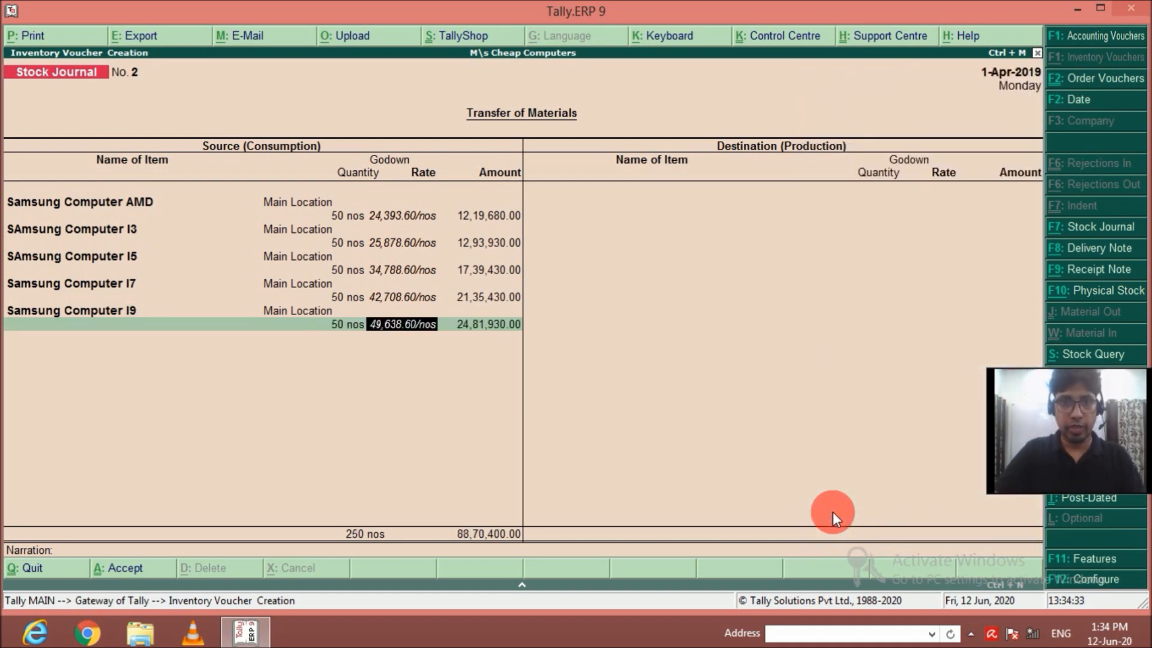
{"action": "key", "text": "Return"}
{"action": "key", "text": "Return"}
{"action": "key", "text": "Return"}
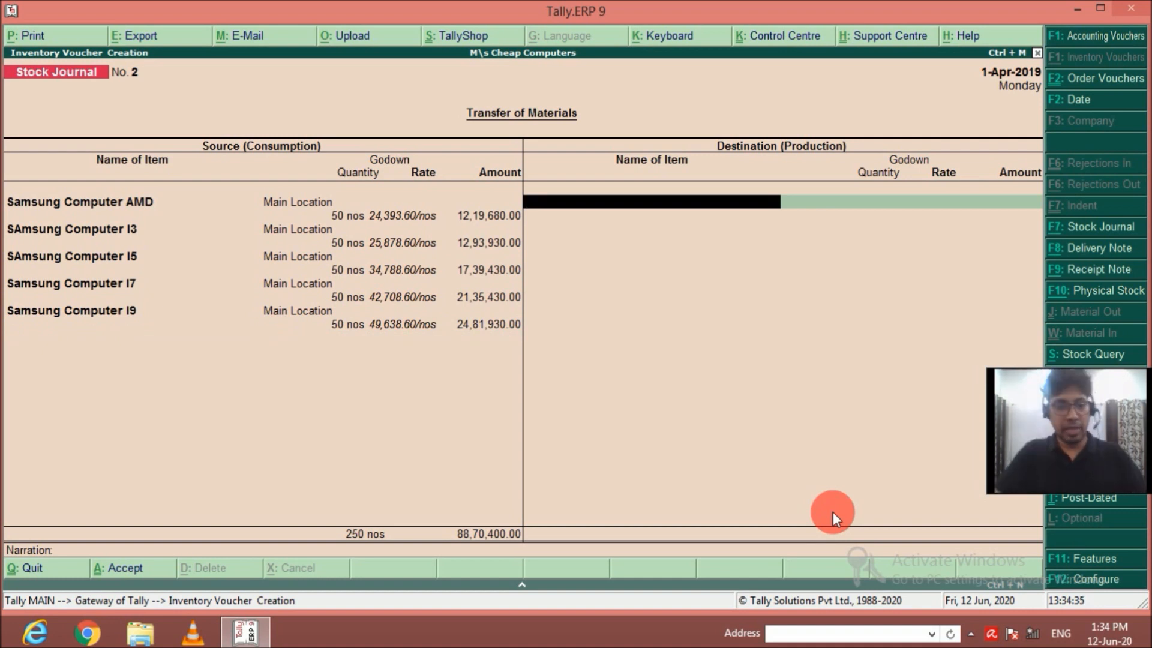
Enter Samsung Computer AMD as a destination item for the Krishna Nagar godown with a quantity of 25 nos.
{"action": "type", "text": "Sams"}
{"action": "key", "text": "Down"}
{"action": "key", "text": "Up"}
{"action": "key", "text": "Return"}
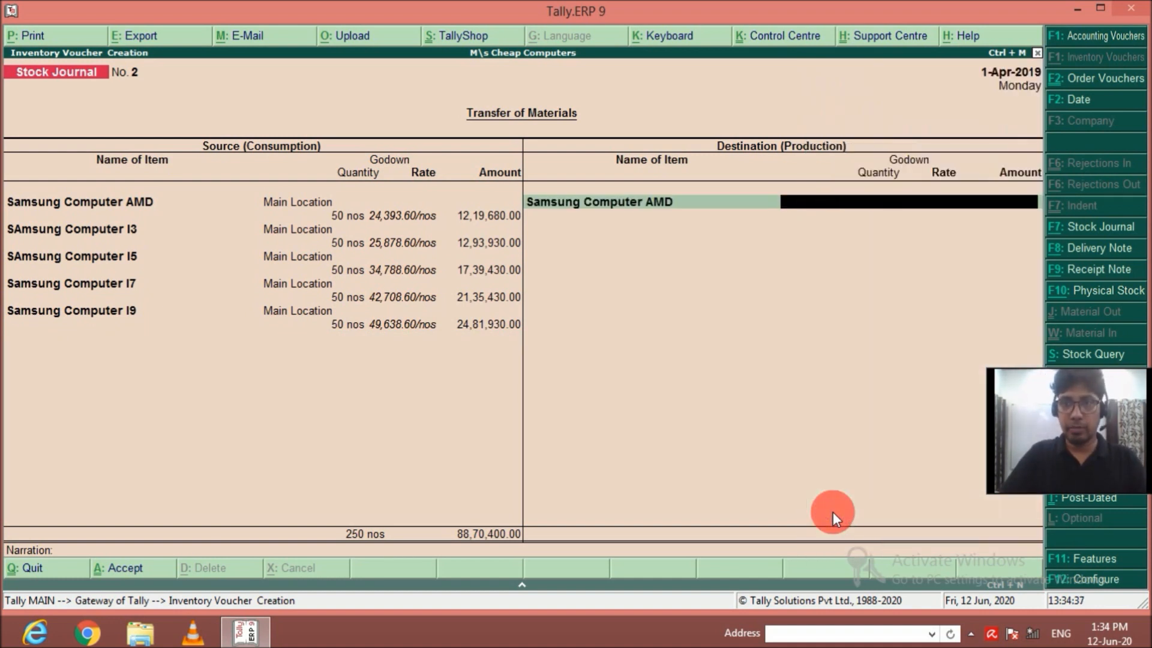
{"action": "key", "text": "Return"}
{"action": "type", "text": "2"}
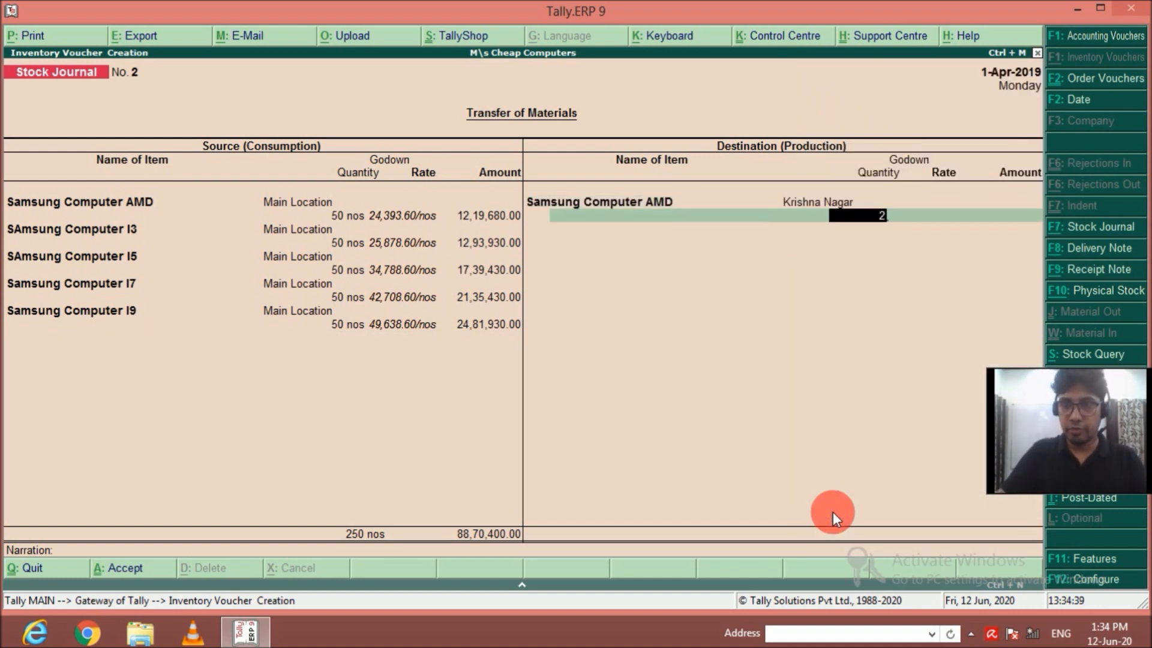
{"action": "type", "text": "5"}
{"action": "key", "text": "Return"}
{"action": "key", "text": "Return"}
{"action": "key", "text": "Return"}
Add a second Samsung Computer AMD destination line of 25 nos for the Dampier Nagar godown.
{"action": "type", "text": "Sam"}
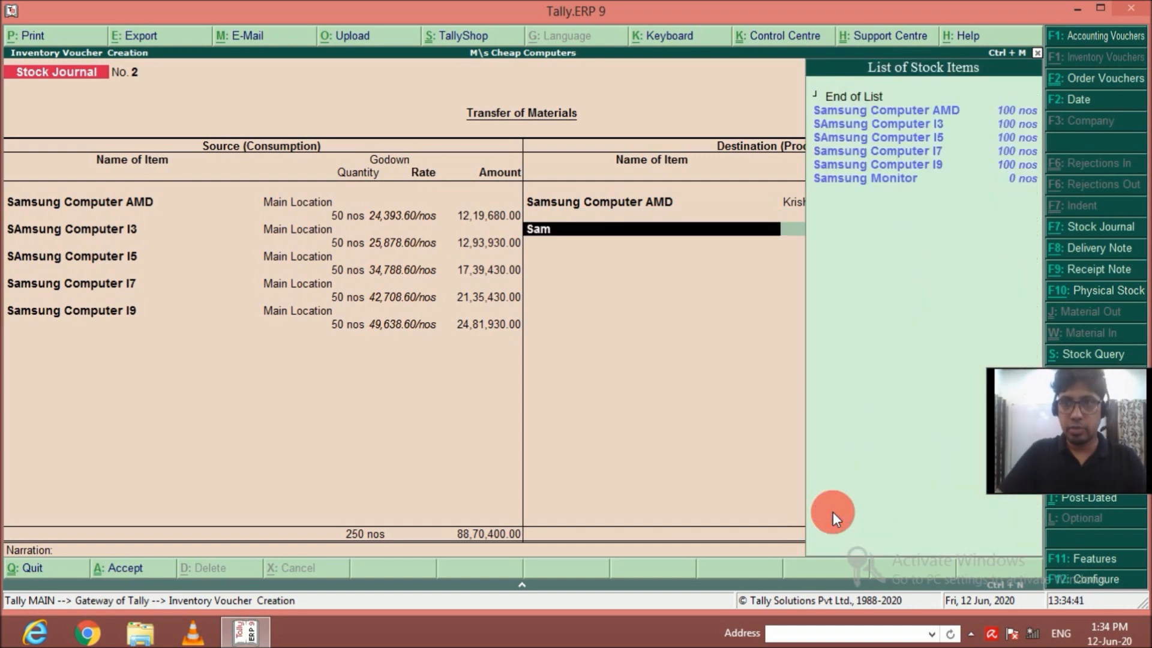
{"action": "key", "text": "Return"}
{"action": "key", "text": "Return"}
{"action": "type", "text": "25"}
{"action": "key", "text": "Return"}
{"action": "key", "text": "Return"}
{"action": "key", "text": "Return"}
Add 25 nos of Samsung Computer I3 for the Krishna Nagar godown to the destination items.
{"action": "type", "text": "Sa"}
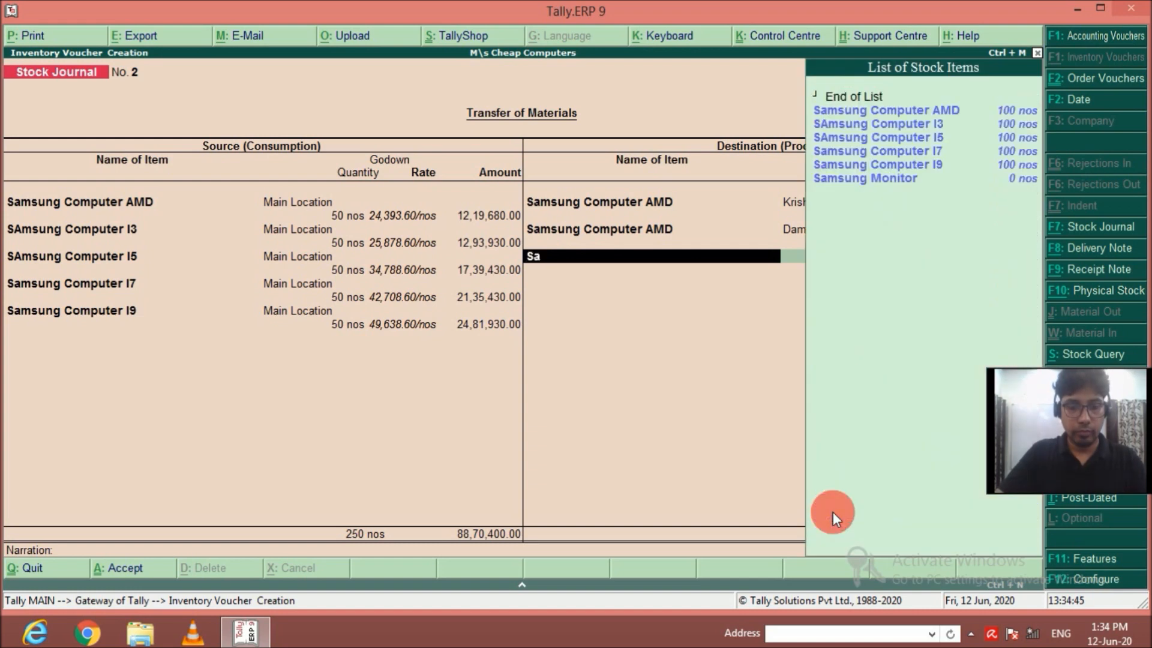
{"action": "key", "text": "Down"}
{"action": "key", "text": "Return"}
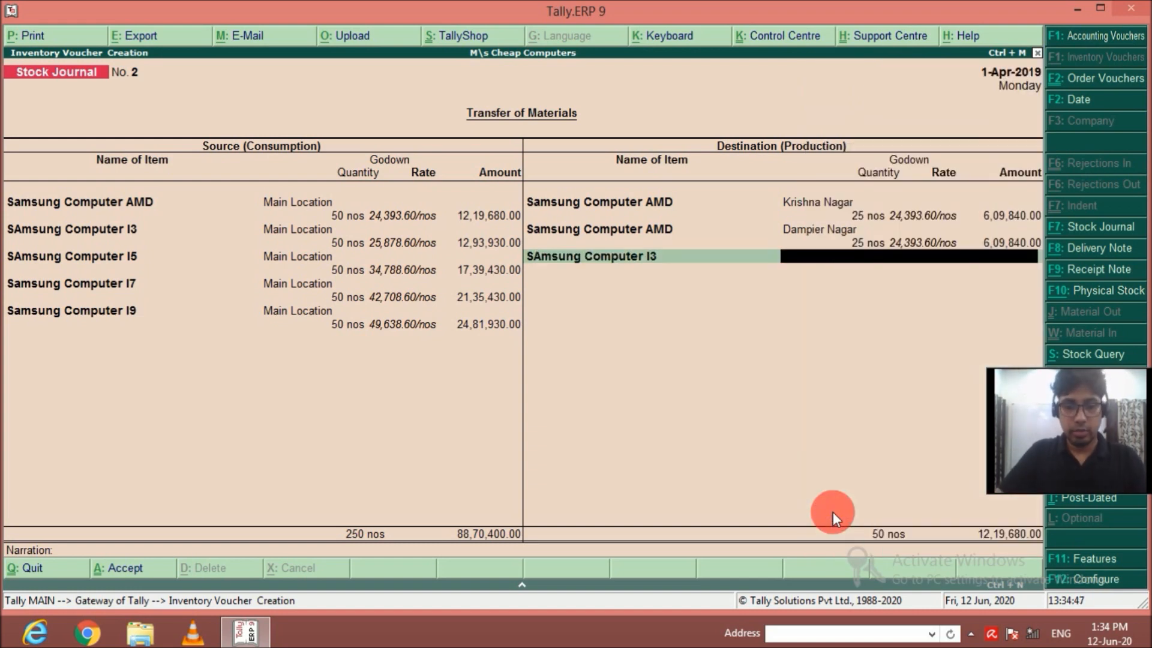
{"action": "key", "text": "Return"}
{"action": "type", "text": "25"}
{"action": "key", "text": "Return"}
{"action": "key", "text": "Return"}
{"action": "key", "text": "Return"}
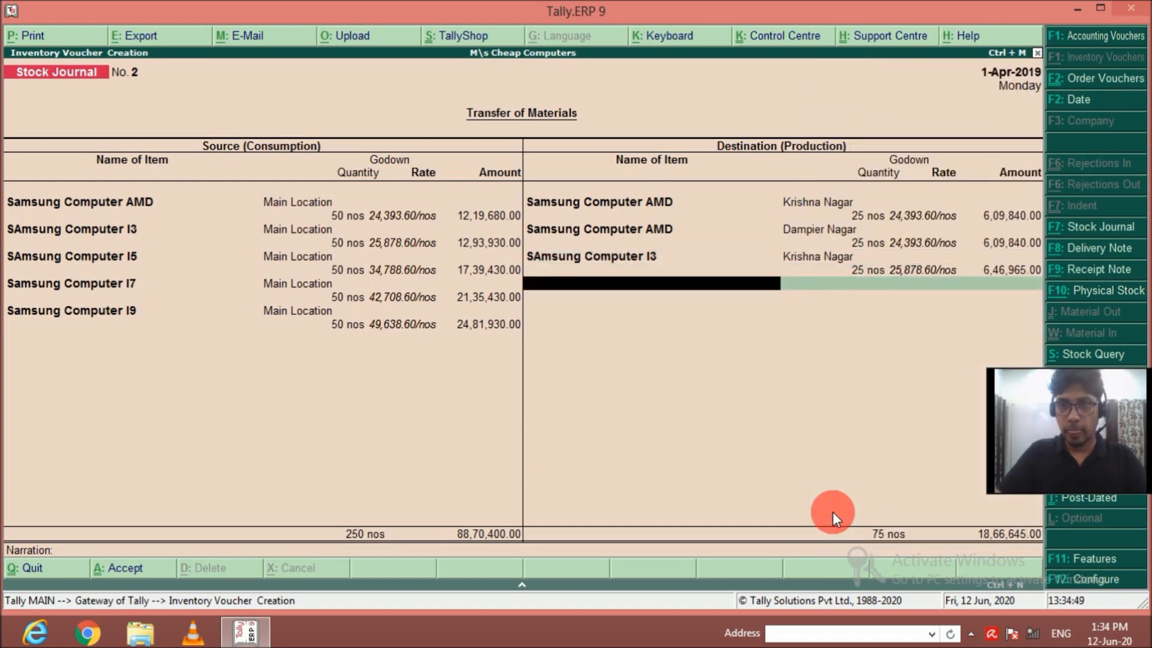
Add 25 nos of SAmsung Computer I3 for the Dampier Nagar godown to the destination items.
{"action": "type", "text": "Sam"}
{"action": "key", "text": "Down"}
{"action": "key", "text": "Return"}
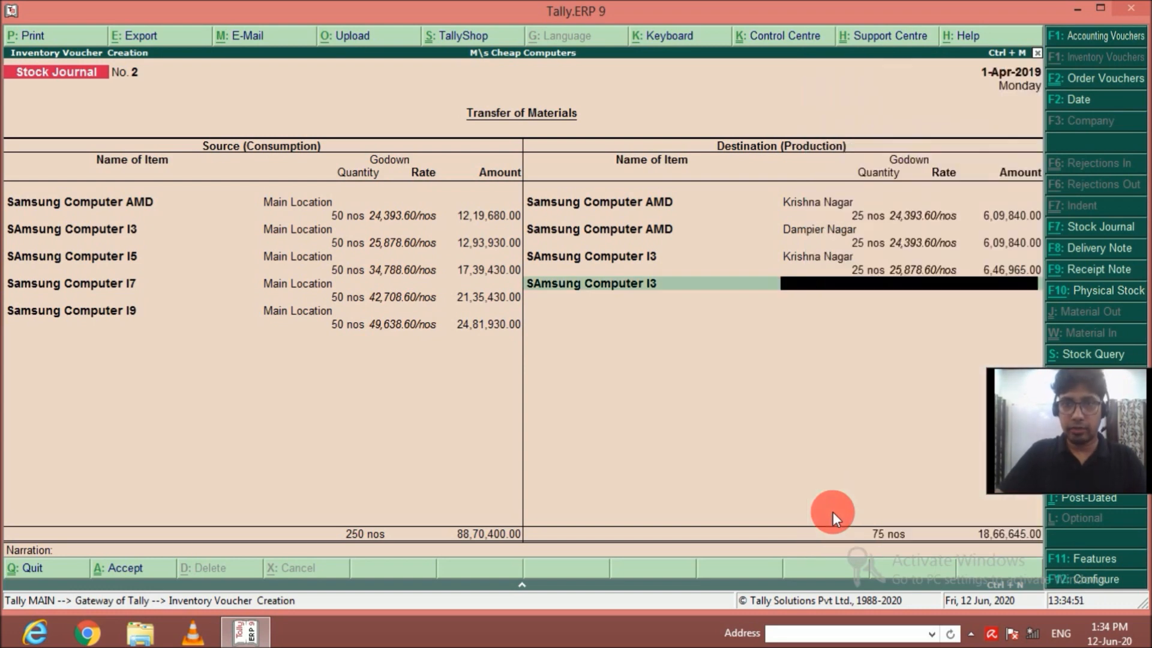
{"action": "key", "text": "Return"}
{"action": "type", "text": "25"}
{"action": "key", "text": "Return"}
{"action": "key", "text": "Return"}
Add 25 nos of SAmsung Computer I5 for the Dampier Nagar godown to the destination items.
{"action": "key", "text": "Return"}
{"action": "type", "text": "Sam"}
{"action": "key", "text": "Down"}
{"action": "key", "text": "Down"}
{"action": "key", "text": "Return"}
{"action": "key", "text": "Return"}
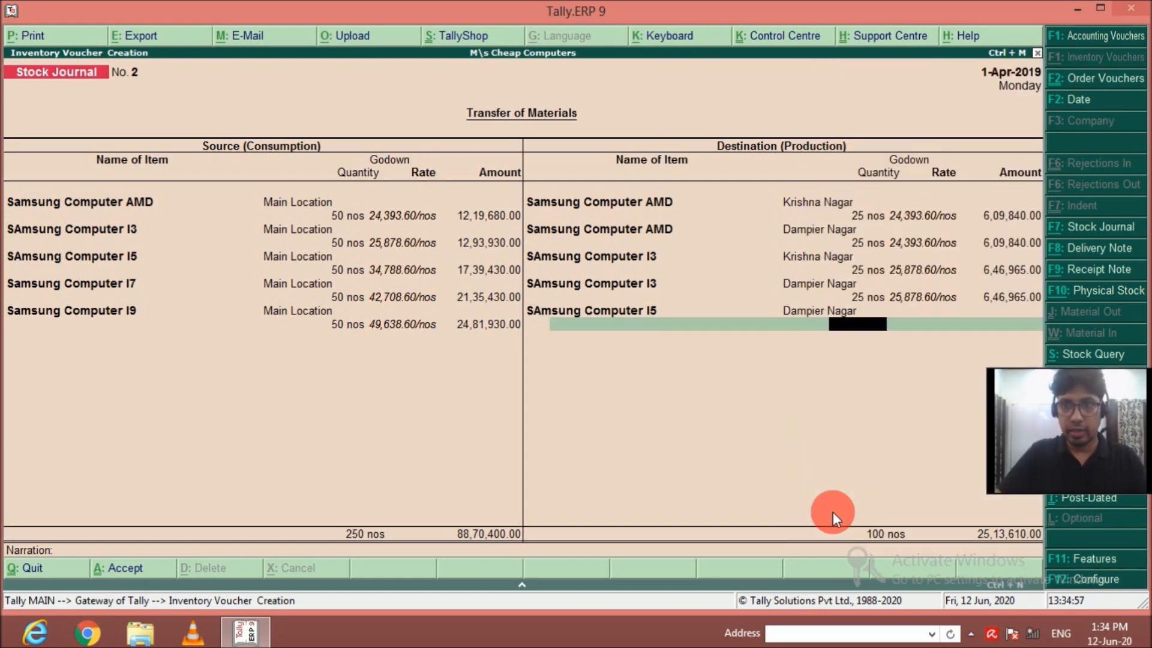
{"action": "type", "text": "25"}
Add a second SAmsung Computer I5 destination line of 25 nos for the Krishna Nagar godown.
{"action": "key", "text": "Return"}
{"action": "key", "text": "Return"}
{"action": "key", "text": "Return"}
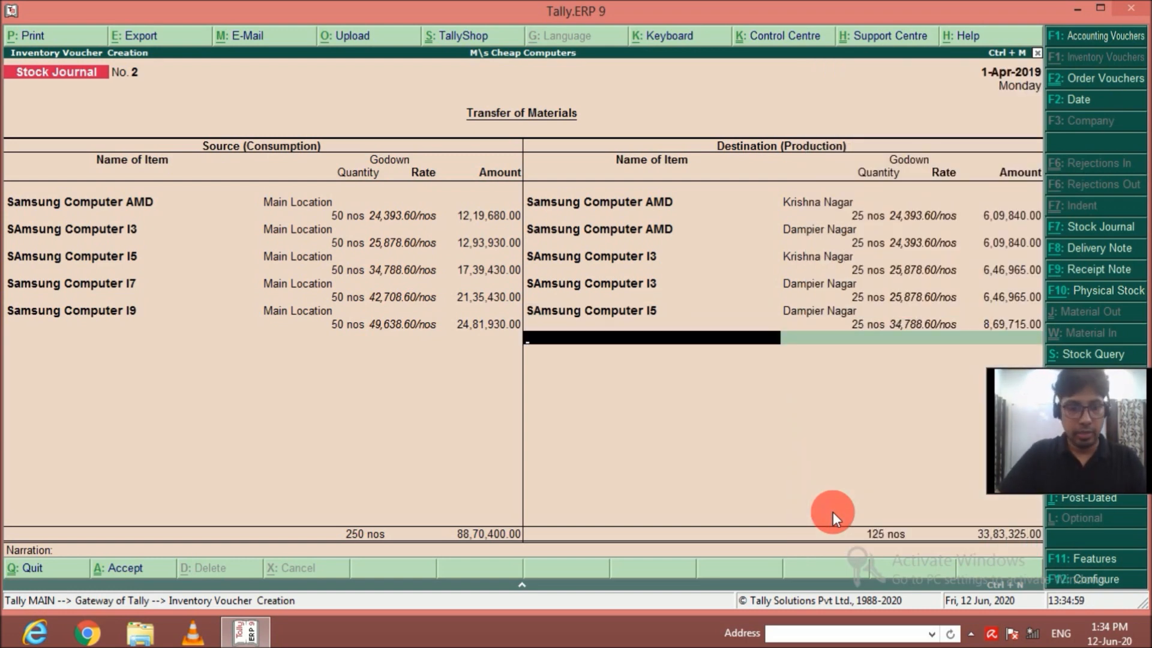
{"action": "type", "text": "Sam"}
{"action": "key", "text": "Down"}
{"action": "key", "text": "Down"}
{"action": "key", "text": "Down"}
{"action": "key", "text": "Return"}
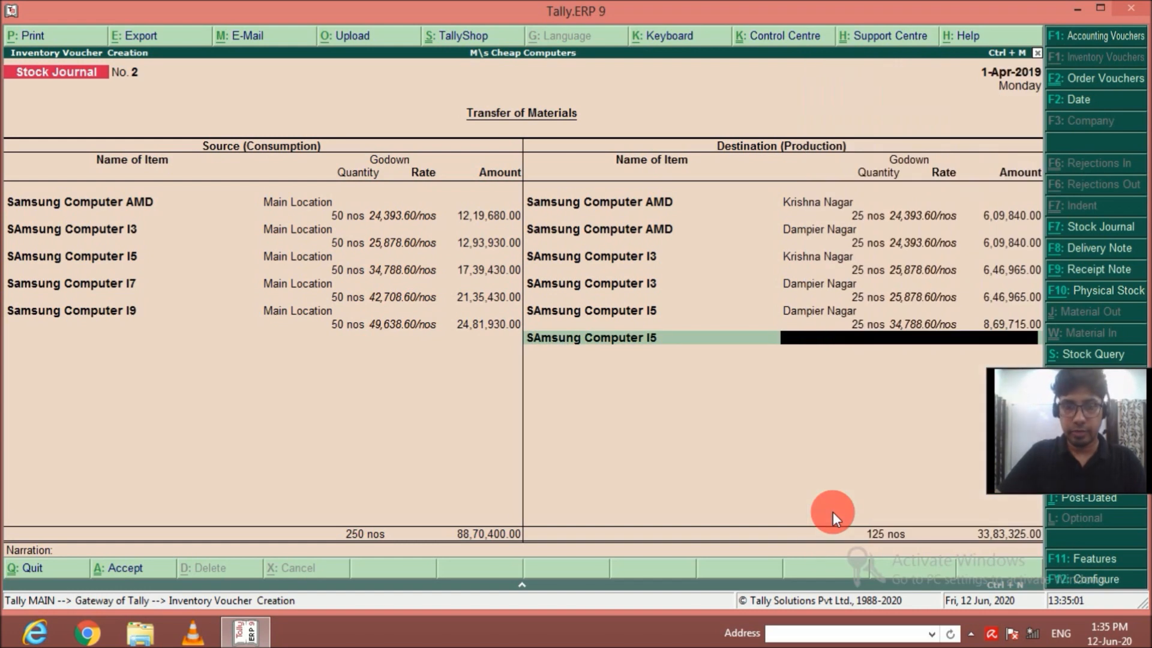
{"action": "key", "text": "Down"}
{"action": "key", "text": "Return"}
{"action": "type", "text": "25"}
{"action": "key", "text": "Return"}
{"action": "key", "text": "Return"}
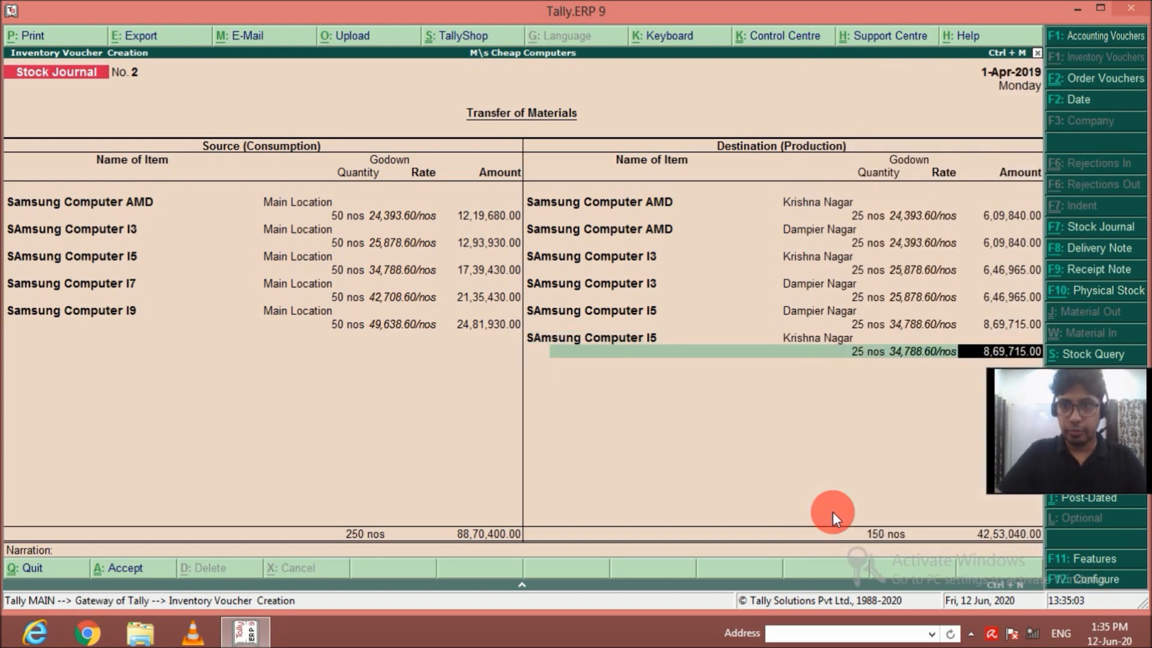
{"action": "key", "text": "Return"}
Add 25 nos of Samsung Computer I7 for the Krishna Nagar godown to the destination items.
{"action": "type", "text": "Sam"}
{"action": "key", "text": "Down"}
{"action": "key", "text": "Down"}
{"action": "key", "text": "Down"}
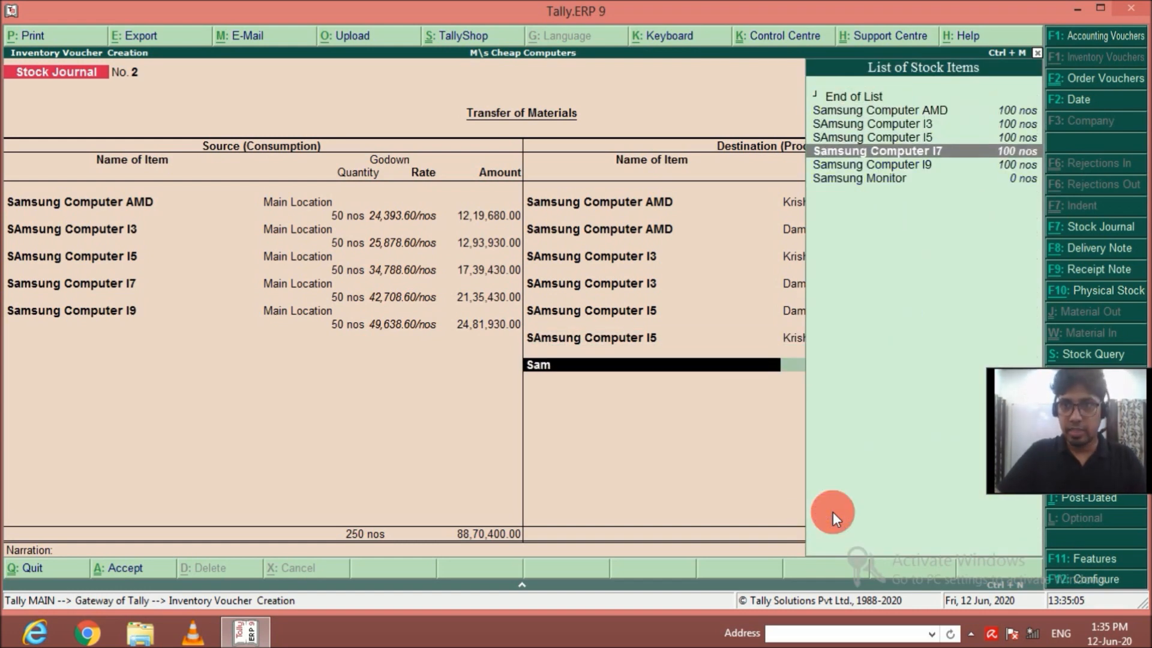
{"action": "key", "text": "Return"}
{"action": "key", "text": "Down"}
{"action": "key", "text": "Return"}
{"action": "type", "text": "25"}
{"action": "key", "text": "Return"}
{"action": "key", "text": "Return"}
Add a second Samsung Computer I7 destination line of 25 nos for the Dampier Nagar godown.
{"action": "key", "text": "Return"}
{"action": "type", "text": "Sam"}
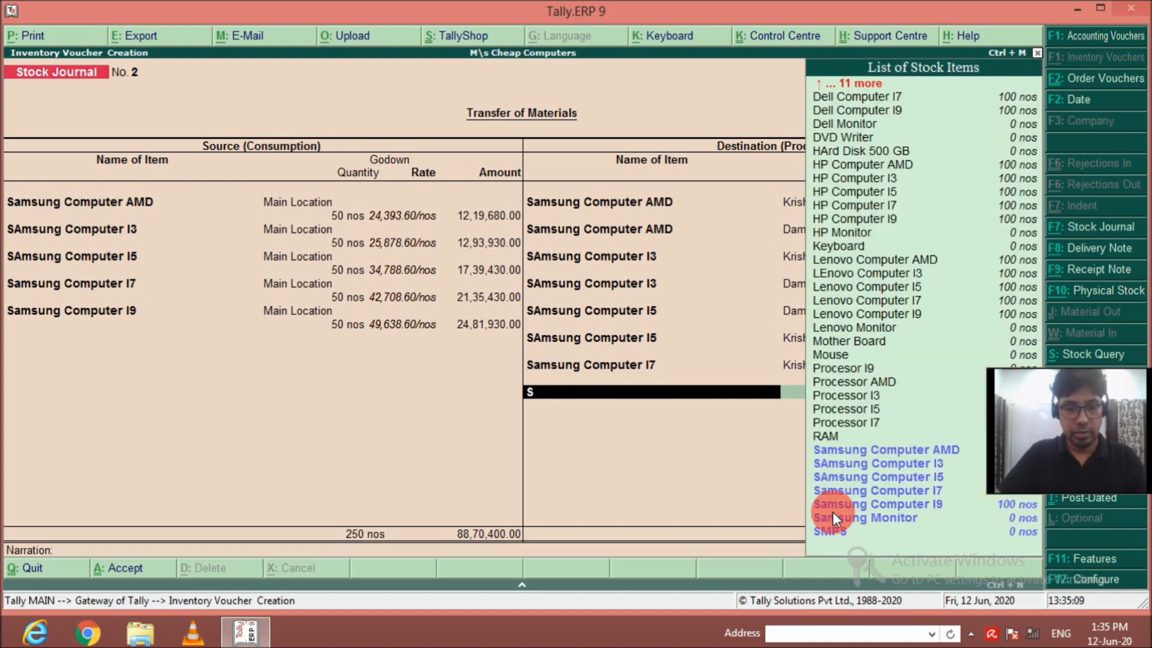
{"action": "key", "text": "Down"}
{"action": "key", "text": "Down"}
{"action": "key", "text": "Down"}
{"action": "key", "text": "Down"}
{"action": "key", "text": "Return"}
{"action": "key", "text": "Return"}
{"action": "type", "text": "25"}
{"action": "key", "text": "Return"}
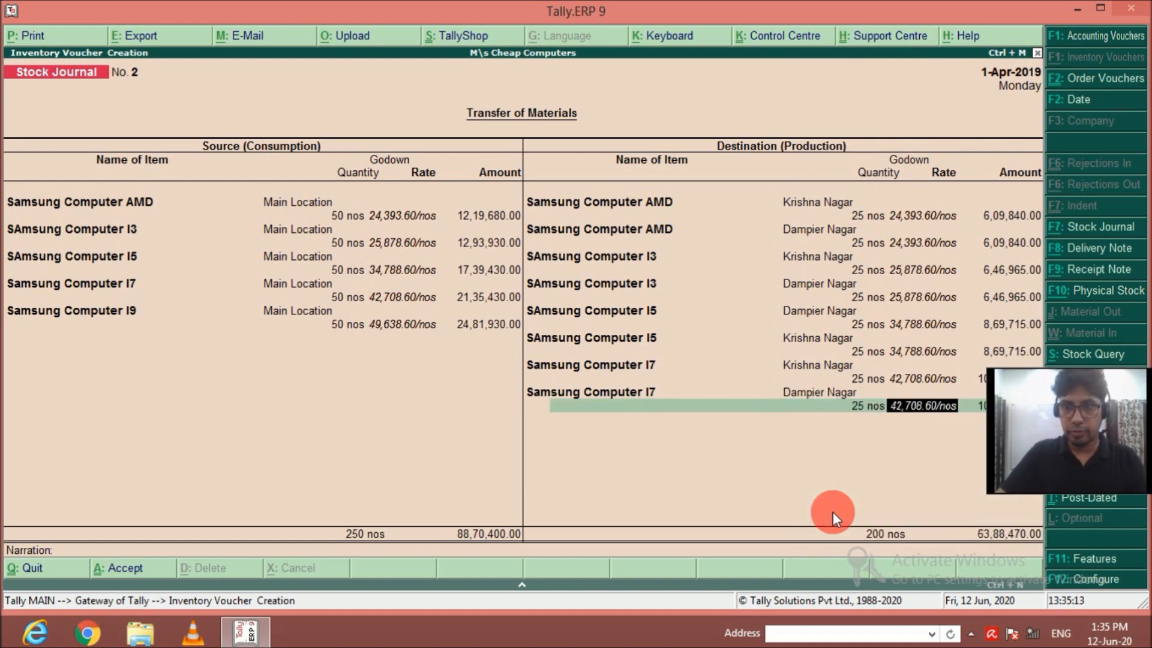
{"action": "key", "text": "Return"}
{"action": "key", "text": "Return"}
Add 25 nos of Samsung Computer I9 for the Krishna Nagar godown to the destination items.
{"action": "type", "text": "Sam"}
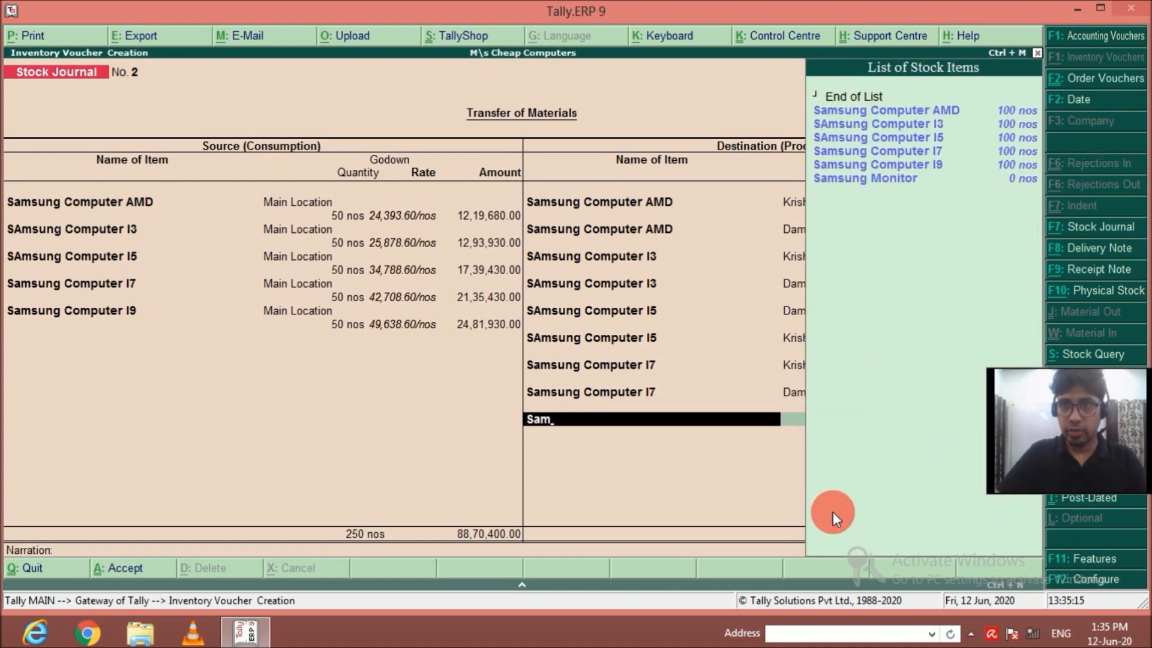
{"action": "key", "text": "Down"}
{"action": "key", "text": "Down"}
{"action": "key", "text": "Down"}
{"action": "key", "text": "Down"}
{"action": "key", "text": "Return"}
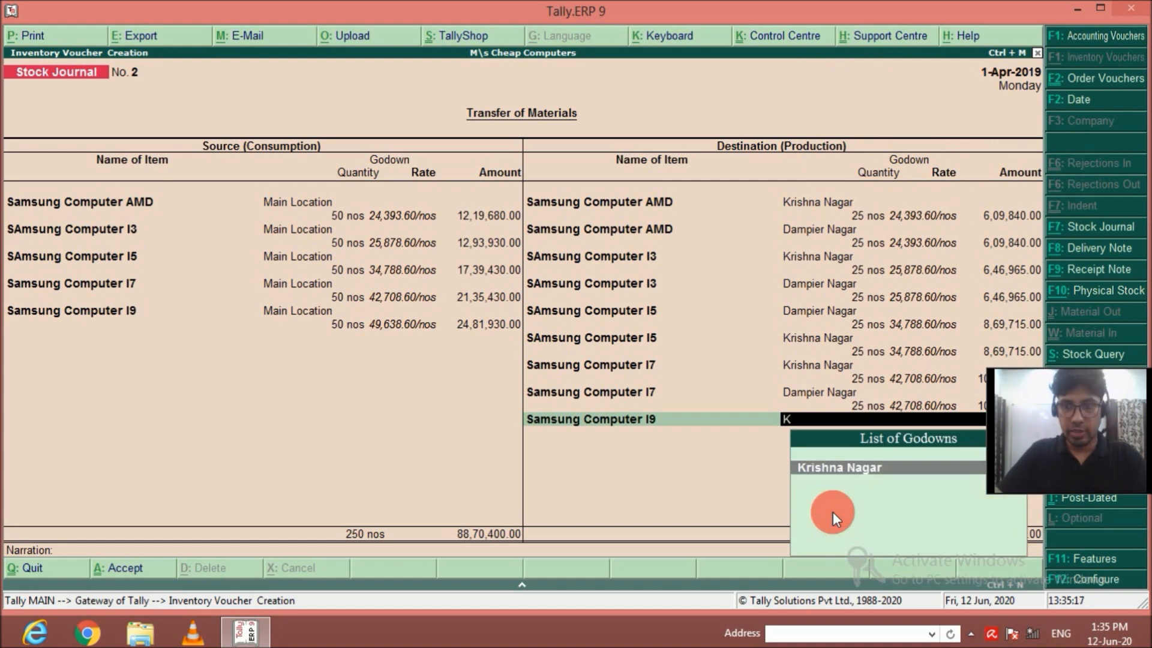
{"action": "key", "text": "Return"}
{"action": "type", "text": "25"}
{"action": "key", "text": "Return"}
{"action": "key", "text": "Return"}
Add a second Samsung Computer I9 destination line of 25 nos for the Dampier Nagar godown.
{"action": "key", "text": "Return"}
{"action": "type", "text": "Sam"}
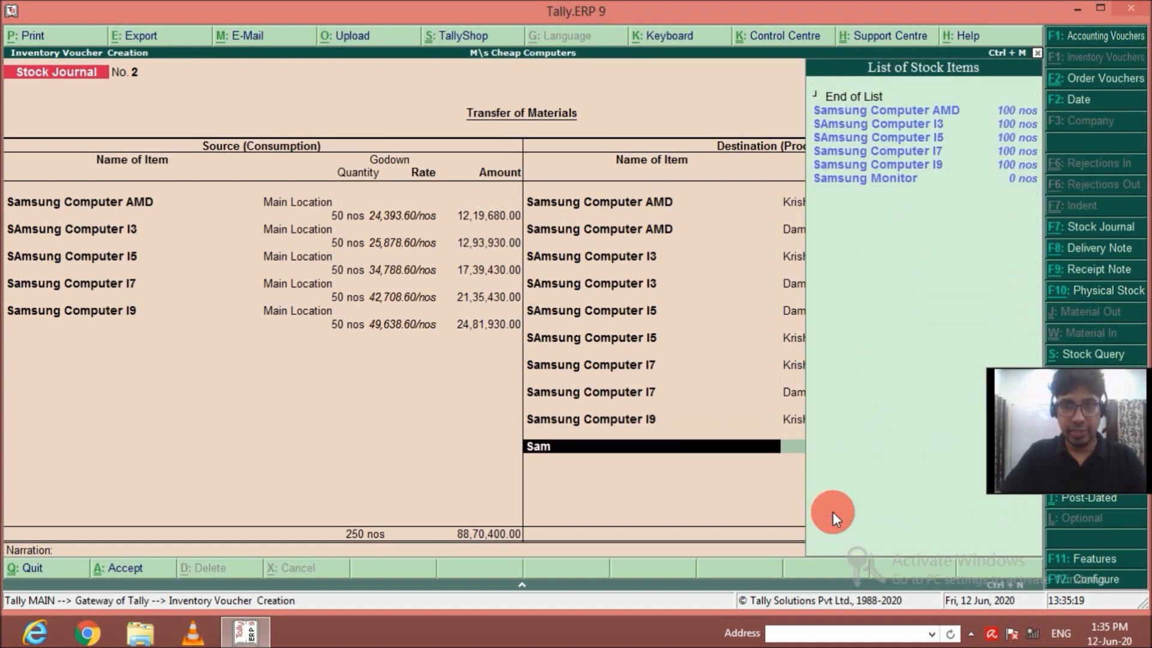
{"action": "key", "text": "Down"}
{"action": "key", "text": "Down"}
{"action": "key", "text": "Down"}
{"action": "key", "text": "Down"}
{"action": "key", "text": "Return"}
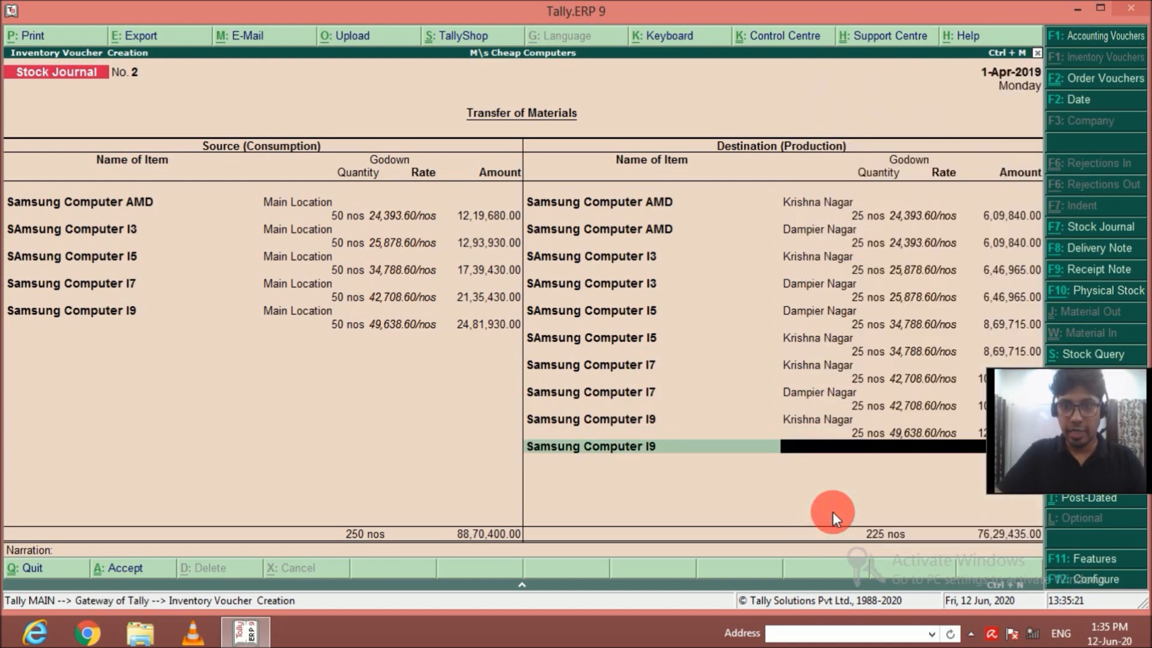
{"action": "key", "text": "Return"}
{"action": "type", "text": "25"}
{"action": "key", "text": "Return"}
{"action": "key", "text": "Return"}
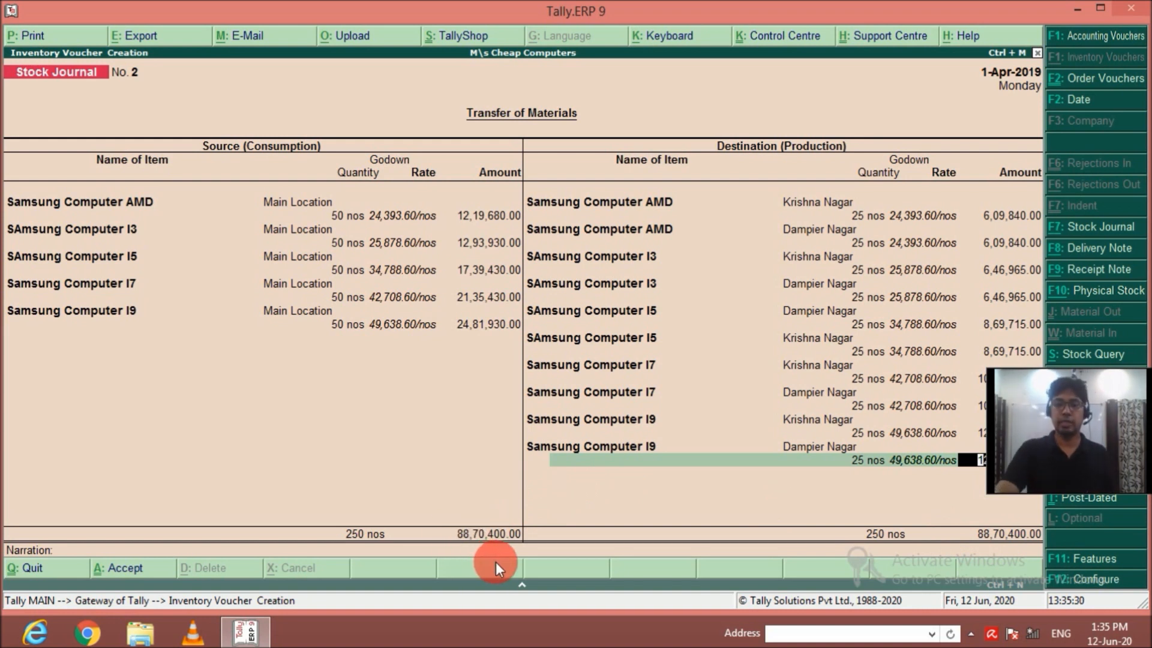
{"action": "key", "text": "Return"}
{"action": "key", "text": "Return"}
{"action": "key", "text": "Return"}
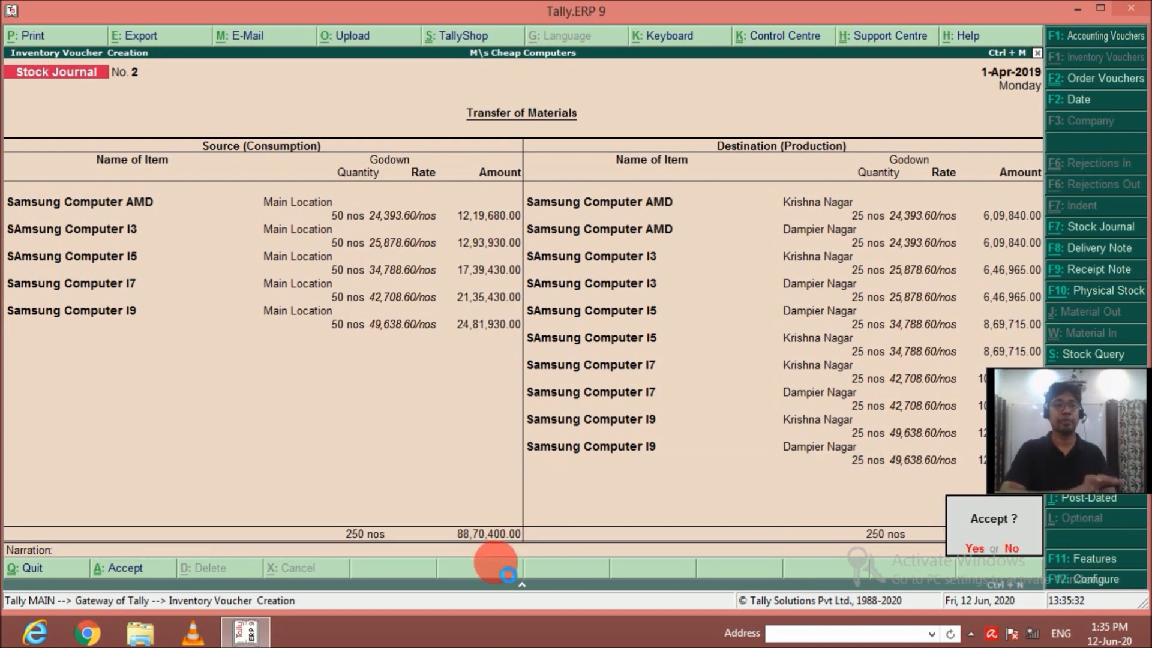
End the destination list without a narration and accept the Samsung transfer voucher.
{"action": "key", "text": "Return"}
In the new stock journal, enter Acer Computer AMD as a source item from Main Location with a quantity of 50 nos.
{"action": "type", "text": "Acer"}
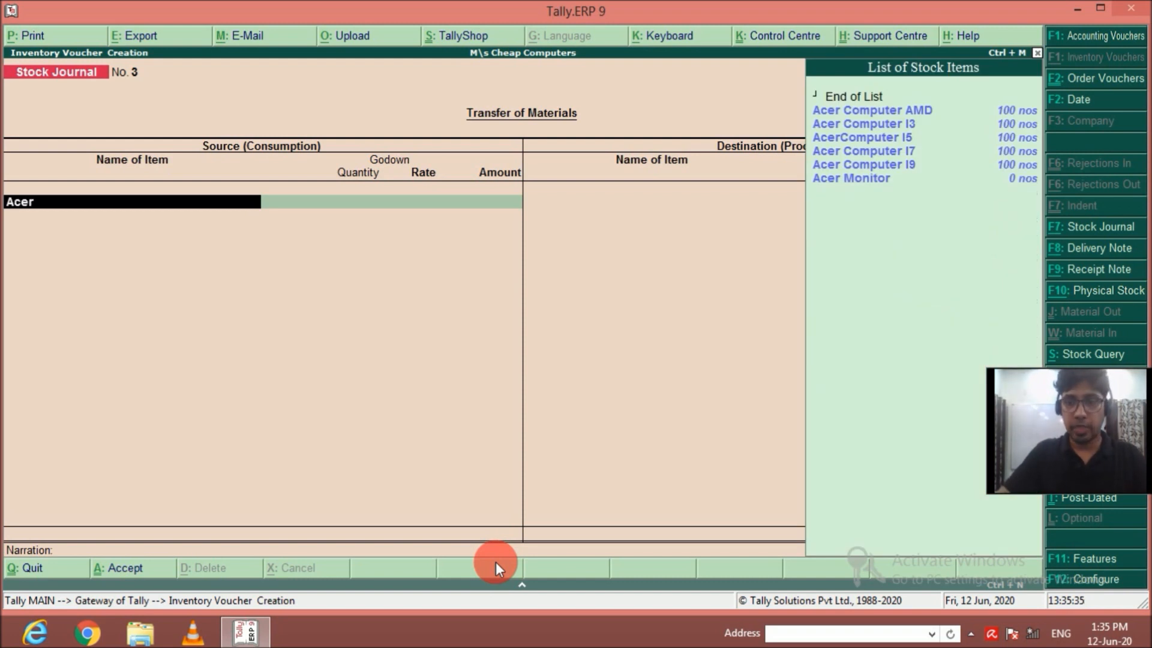
{"action": "key", "text": "Down"}
{"action": "key", "text": "Return"}
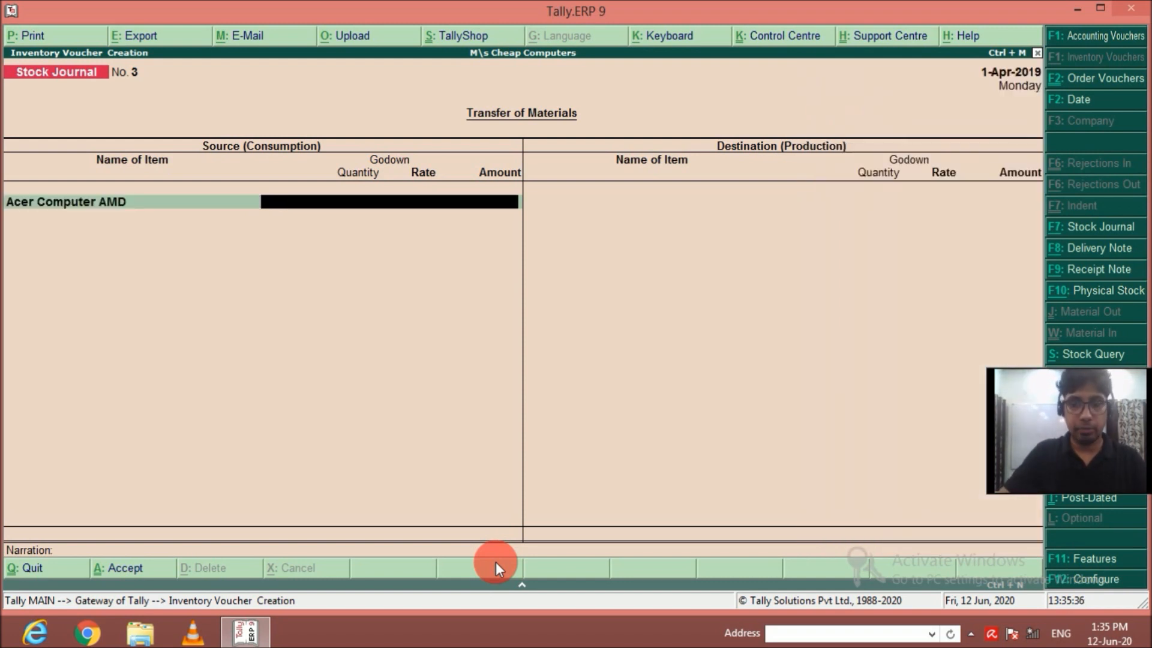
{"action": "type", "text": "M"}
{"action": "key", "text": "Return"}
{"action": "type", "text": "50"}
{"action": "key", "text": "Return"}
{"action": "key", "text": "Return"}
Add 50 nos of Acer Computer I3 from Main Location to the source items.
{"action": "key", "text": "Return"}
{"action": "type", "text": "Ac"}
{"action": "key", "text": "Down"}
{"action": "key", "text": "Return"}
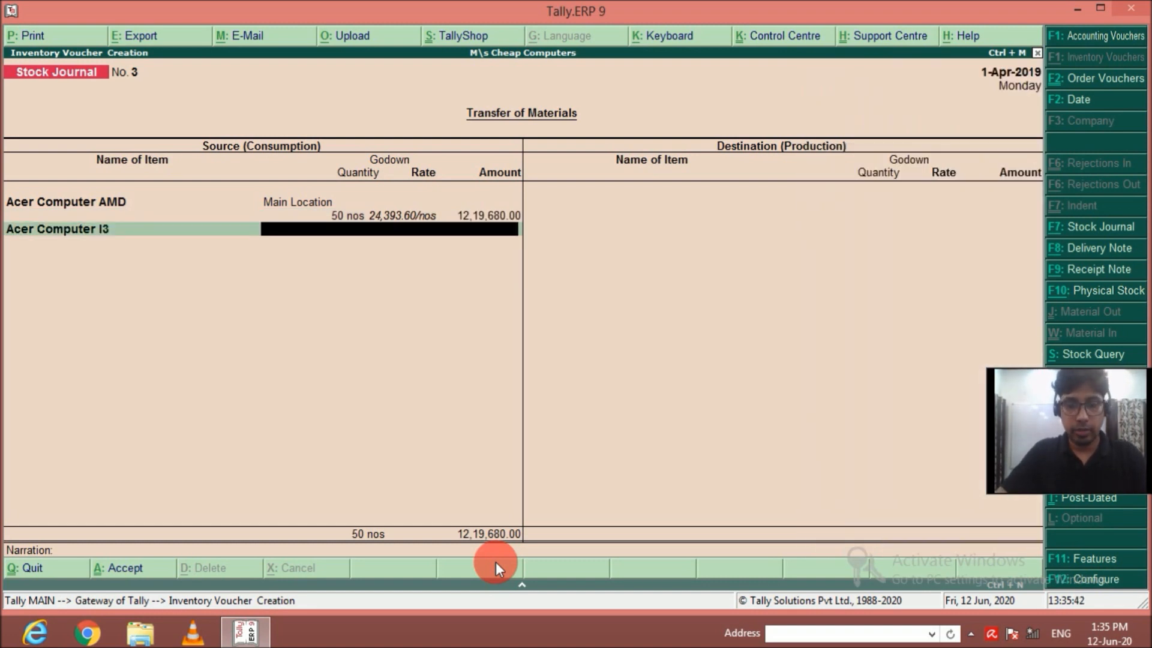
{"action": "key", "text": "Return"}
{"action": "type", "text": "50"}
Add 50 nos of AcerComputer I5 from Main Location to the source items.
{"action": "key", "text": "Return"}
{"action": "key", "text": "Return"}
{"action": "key", "text": "Return"}
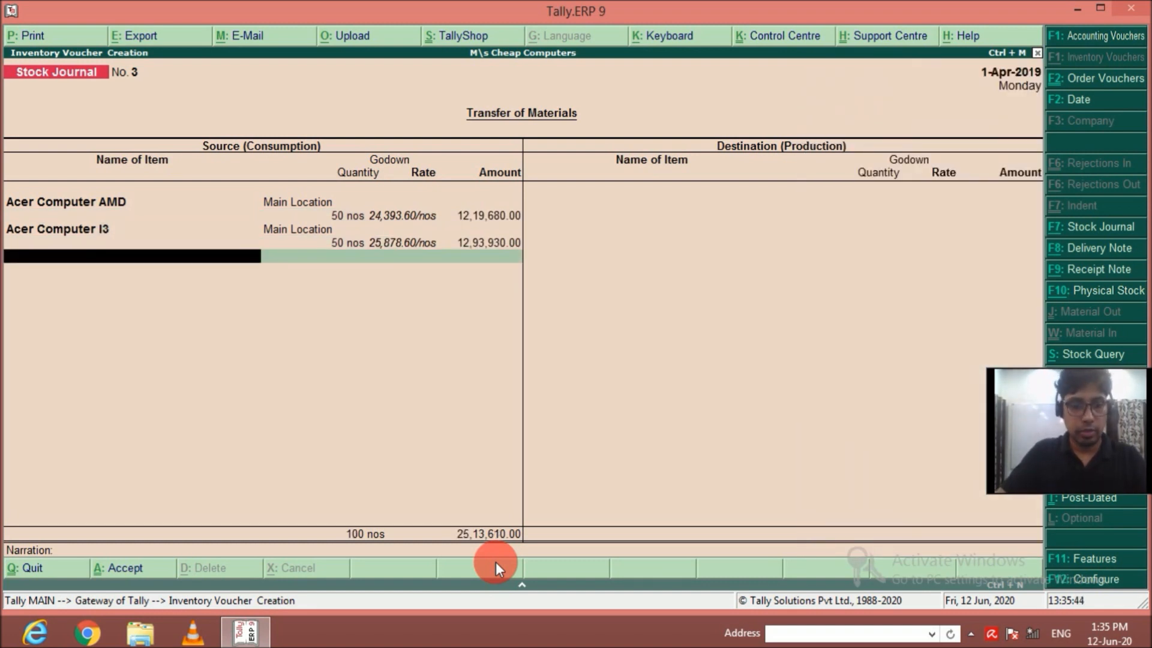
{"action": "type", "text": "Ac"}
{"action": "key", "text": "Down"}
{"action": "key", "text": "Down"}
{"action": "key", "text": "Return"}
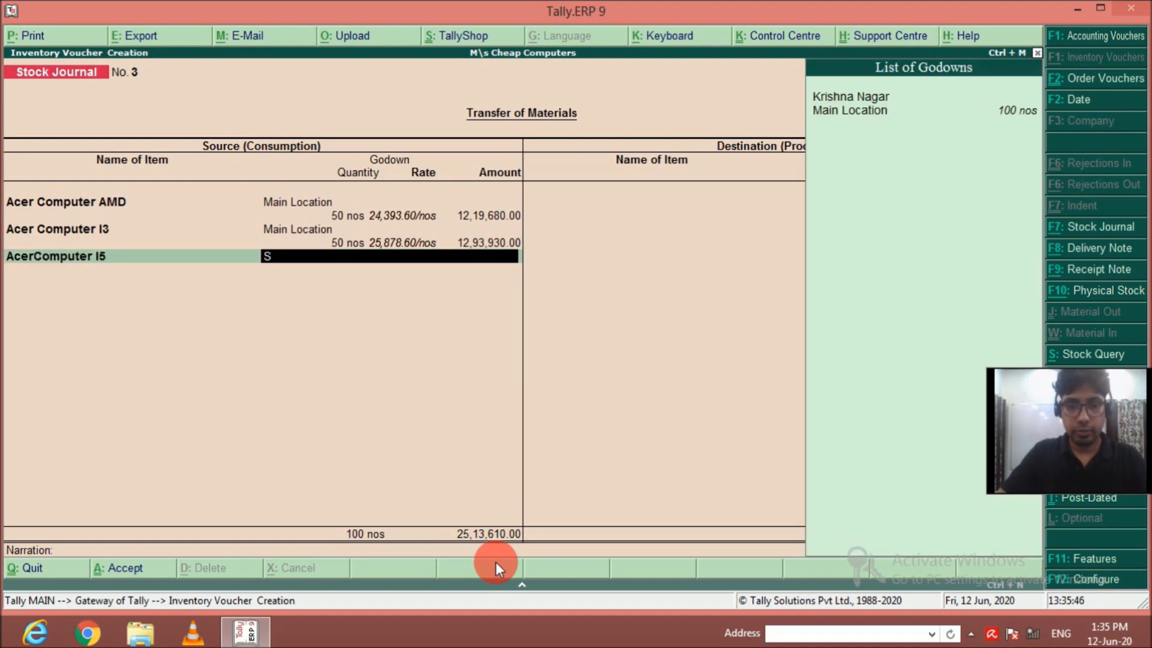
{"action": "key", "text": "Down"}
{"action": "key", "text": "Return"}
{"action": "type", "text": "50"}
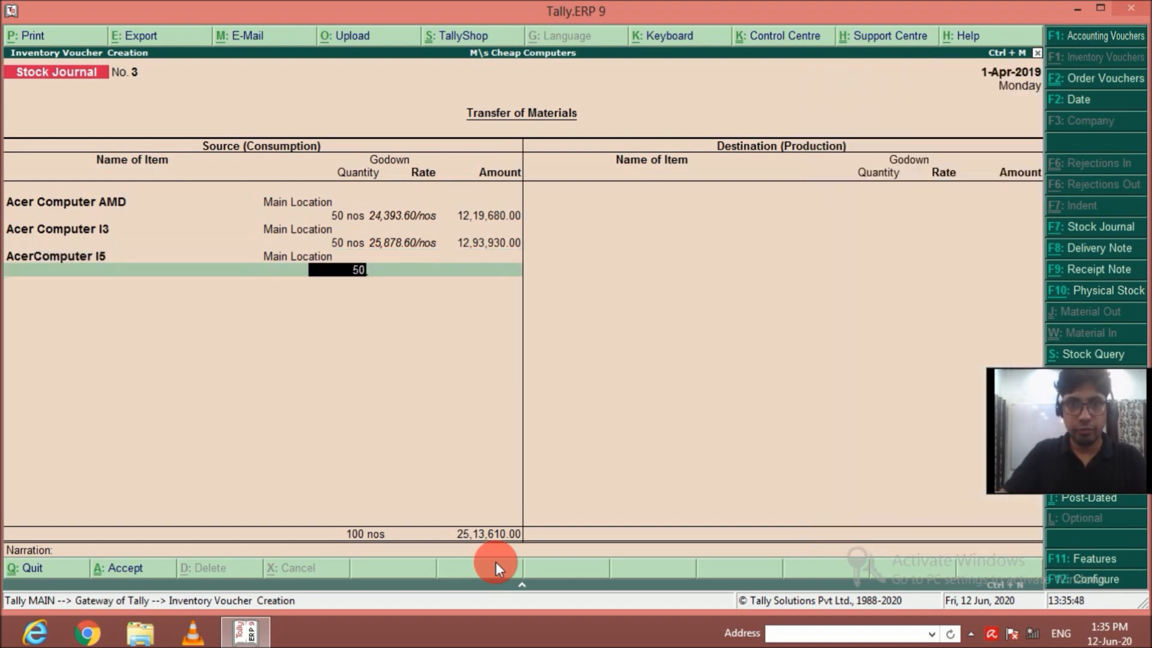
{"action": "key", "text": "Return"}
{"action": "key", "text": "Return"}
{"action": "key", "text": "Return"}
Add 50 nos of Acer Computer I7 from Main Location to the source items.
{"action": "type", "text": "Ac"}
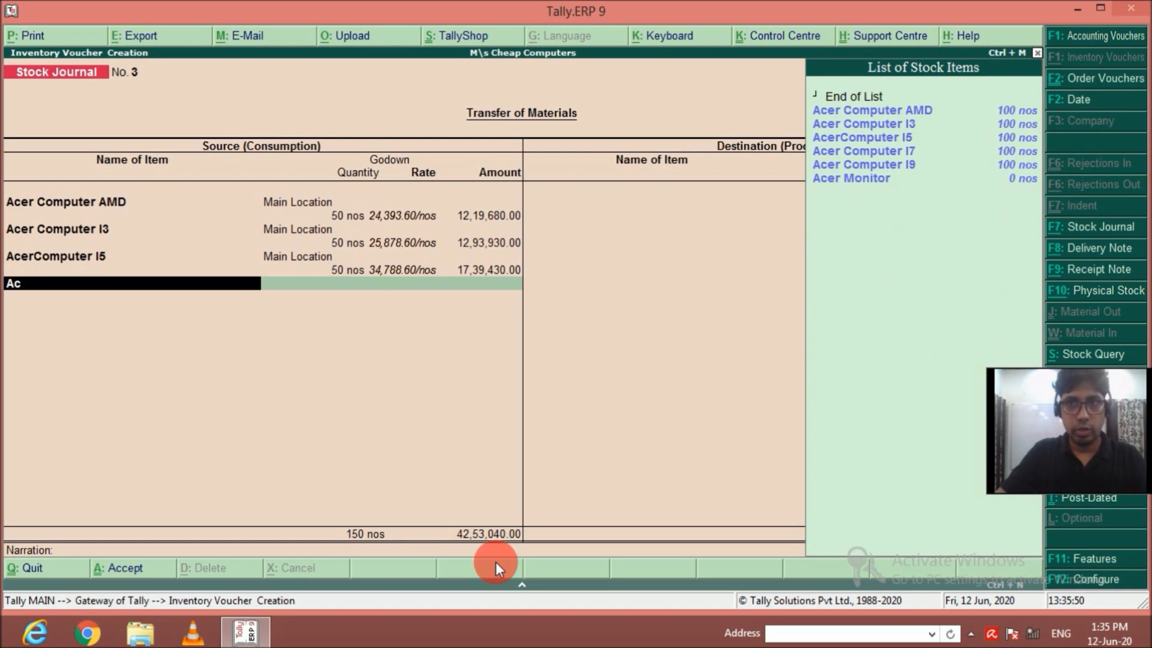
{"action": "key", "text": "Down"}
{"action": "key", "text": "Down"}
{"action": "key", "text": "Down"}
{"action": "key", "text": "Return"}
{"action": "type", "text": "M"}
{"action": "key", "text": "Return"}
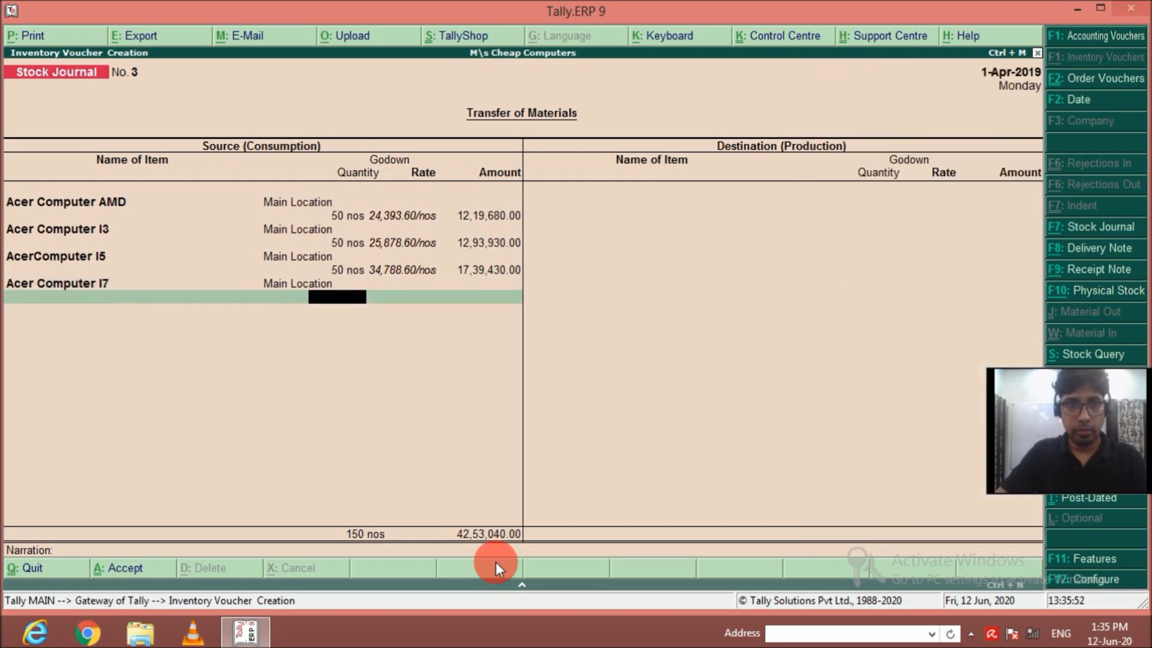
{"action": "type", "text": "50"}
{"action": "key", "text": "Return"}
Add 50 nos of Acer Computer I9 from Main Location to the source items and end the source list.
{"action": "key", "text": "Return"}
{"action": "key", "text": "Return"}
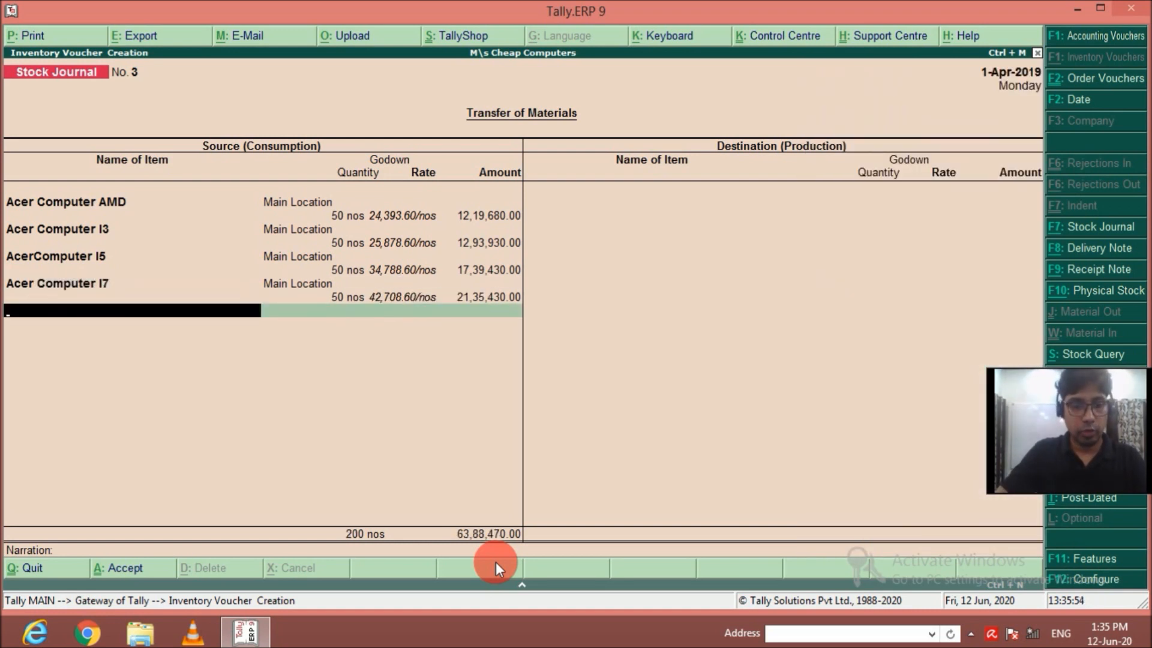
{"action": "type", "text": "Ac"}
{"action": "key", "text": "Down"}
{"action": "key", "text": "Down"}
{"action": "key", "text": "Down"}
{"action": "key", "text": "Down"}
{"action": "key", "text": "Return"}
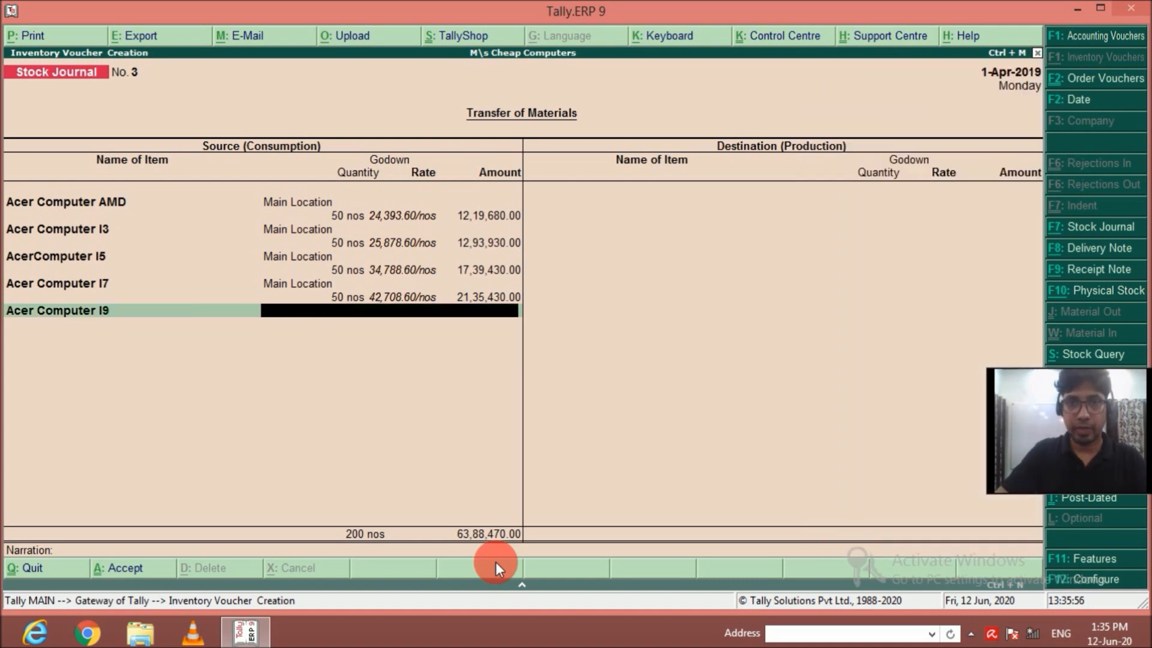
{"action": "type", "text": "50"}
{"action": "key", "text": "Return"}
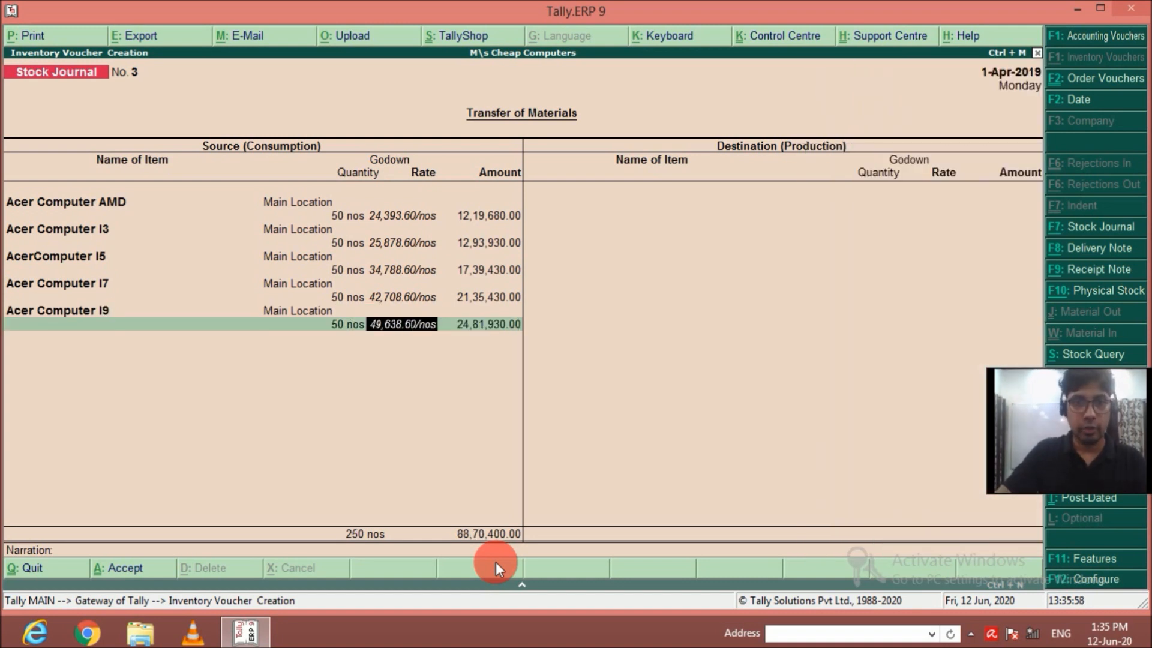
{"action": "key", "text": "Return"}
{"action": "key", "text": "Return"}
{"action": "key", "text": "Return"}
Enter Acer Computer AMD as a destination item for the Krishna Nagar godown with a quantity of 25 nos.
{"action": "type", "text": "Ace"}
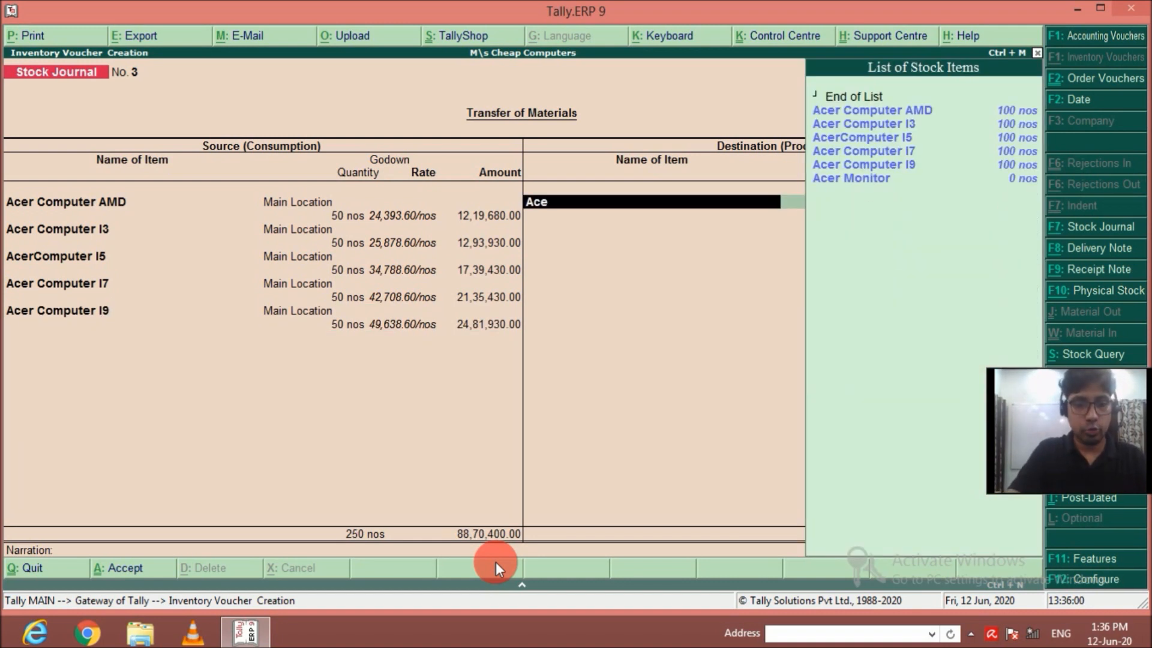
{"action": "key", "text": "Down"}
{"action": "key", "text": "Down"}
{"action": "key", "text": "Up"}
{"action": "key", "text": "Return"}
{"action": "type", "text": "s"}
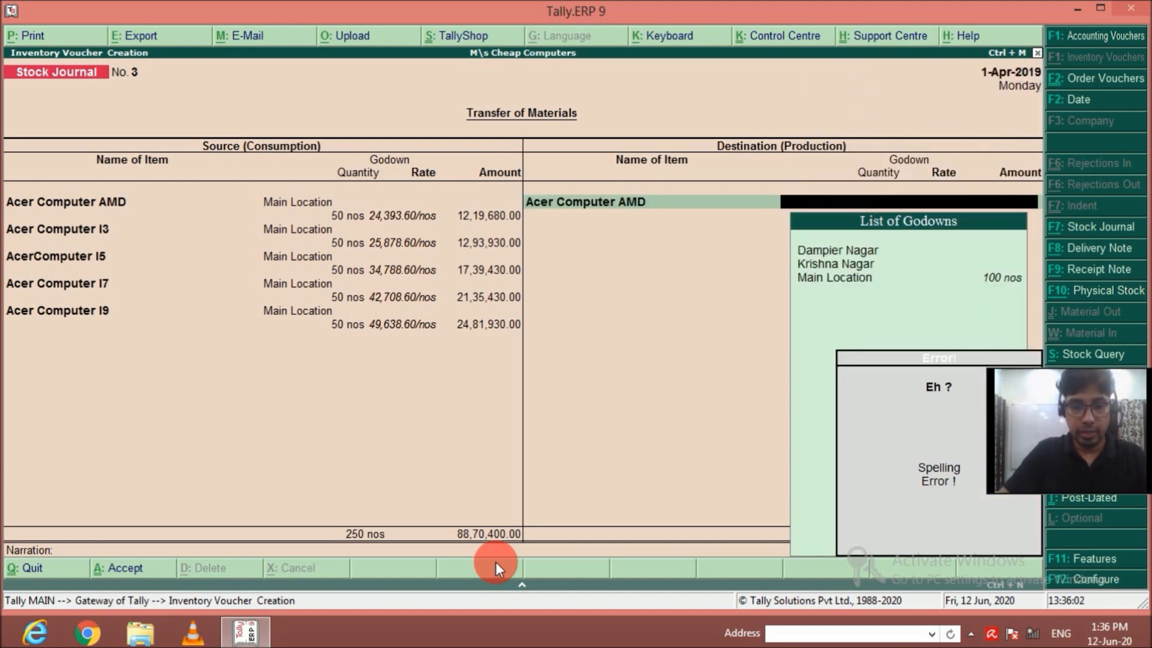
{"action": "type", "text": "k"}
{"action": "key", "text": "Return"}
{"action": "type", "text": "5"}
{"action": "key", "text": "BackSpace"}
{"action": "type", "text": "25"}
{"action": "key", "text": "Return"}
{"action": "key", "text": "Return"}
Add a second Acer Computer AMD destination line of 25 nos for the Dampier Nagar godown.
{"action": "key", "text": "Return"}
{"action": "type", "text": "A"}
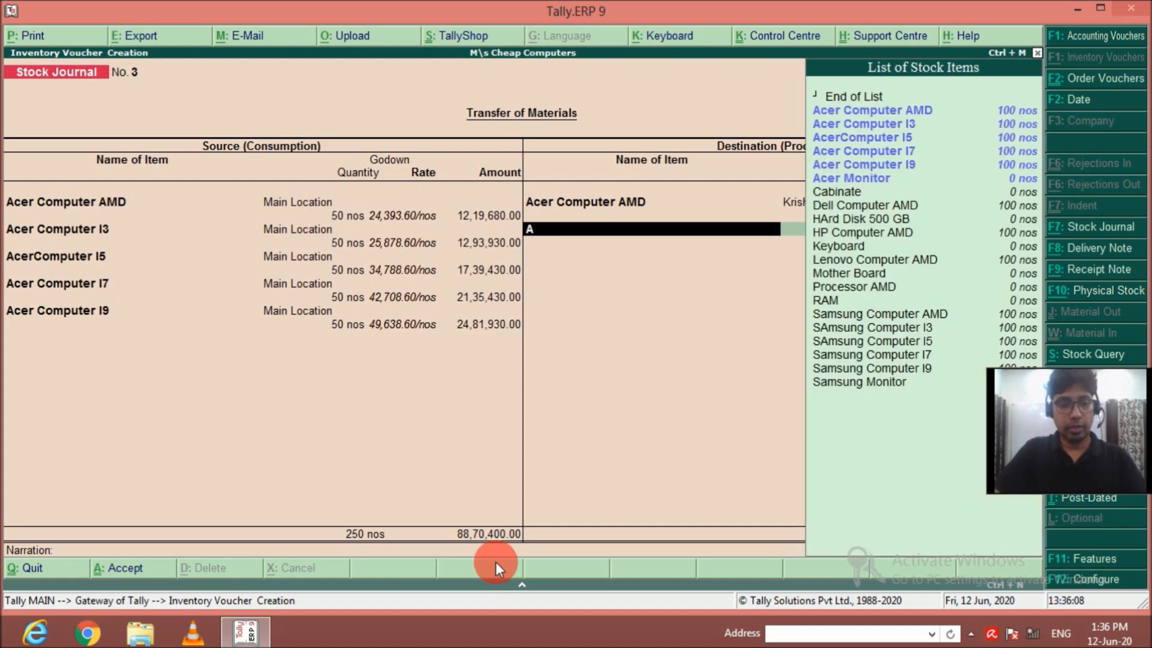
{"action": "key", "text": "Down"}
{"action": "key", "text": "Down"}
{"action": "key", "text": "Up"}
{"action": "key", "text": "Return"}
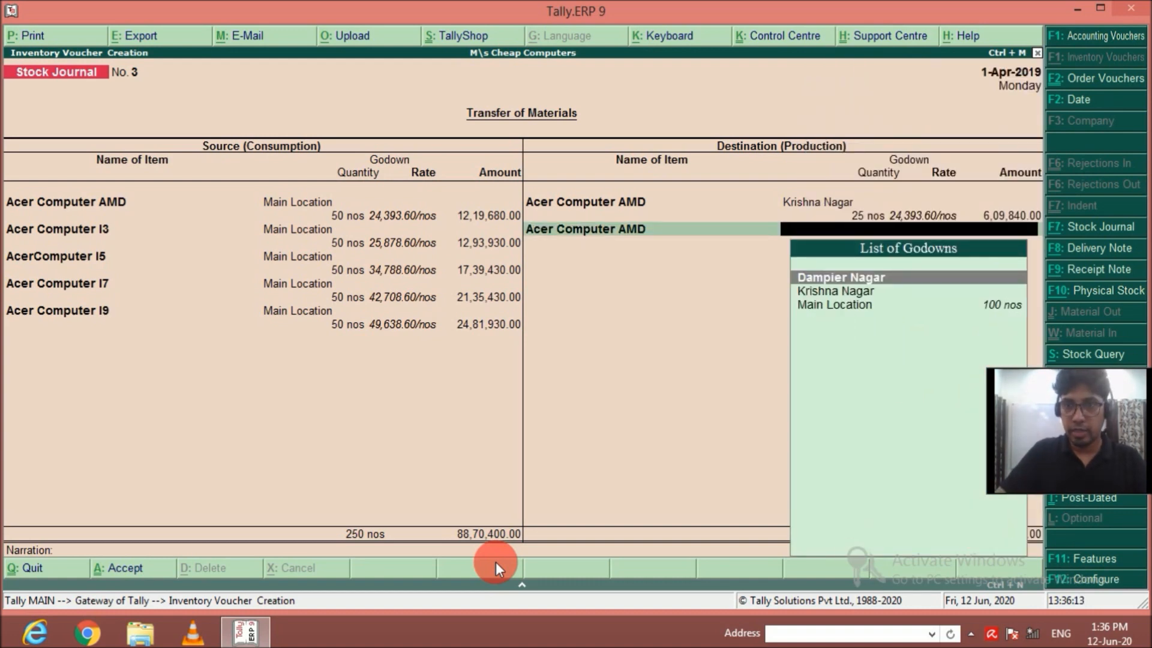
{"action": "key", "text": "Return"}
{"action": "type", "text": "25"}
Add 25 nos of Acer Computer I3 for the Krishna Nagar godown to the destination items.
{"action": "key", "text": "Return"}
{"action": "key", "text": "Return"}
{"action": "key", "text": "Return"}
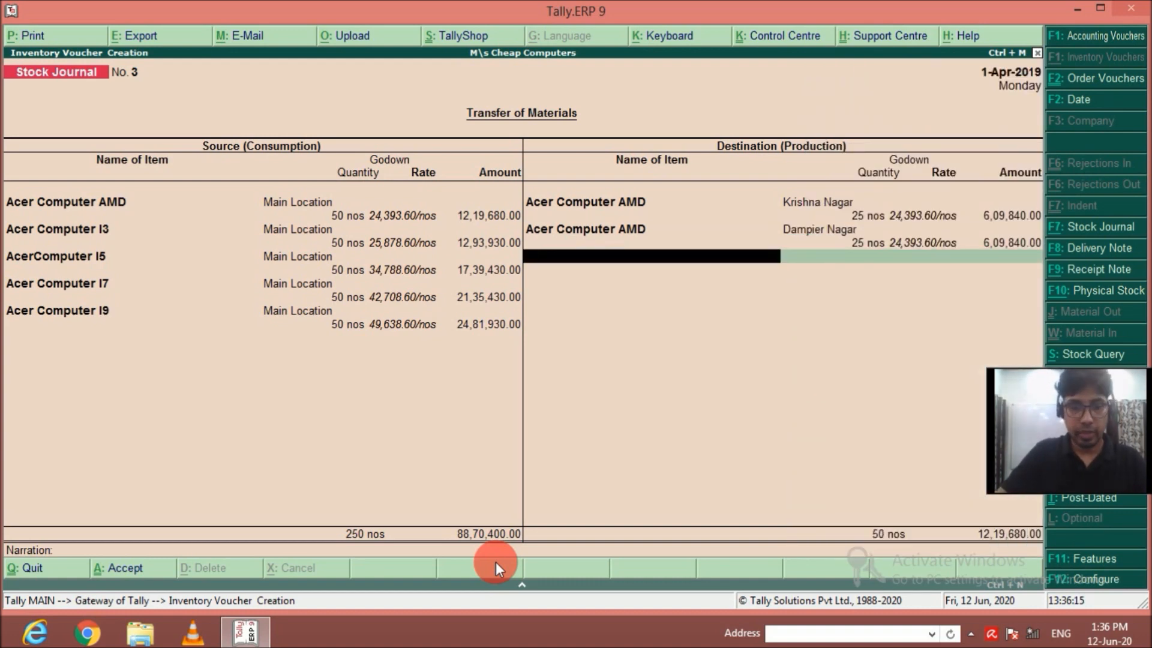
{"action": "type", "text": "Ac"}
{"action": "key", "text": "Down"}
{"action": "key", "text": "Return"}
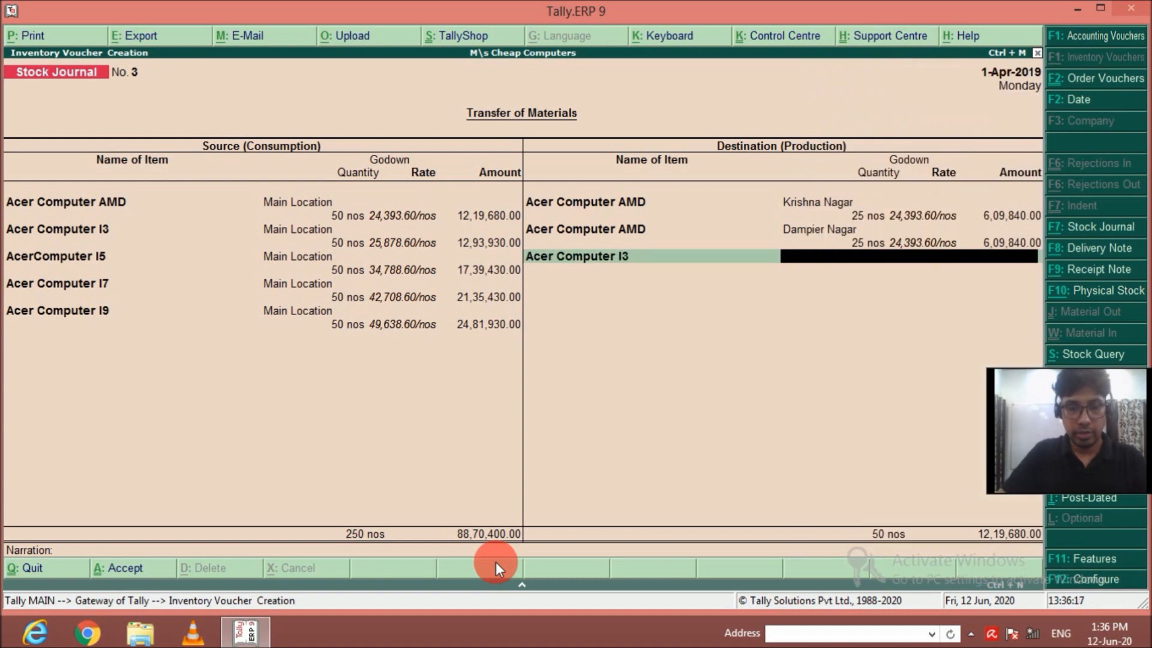
{"action": "key", "text": "Return"}
{"action": "type", "text": "25"}
{"action": "key", "text": "Return"}
{"action": "key", "text": "Return"}
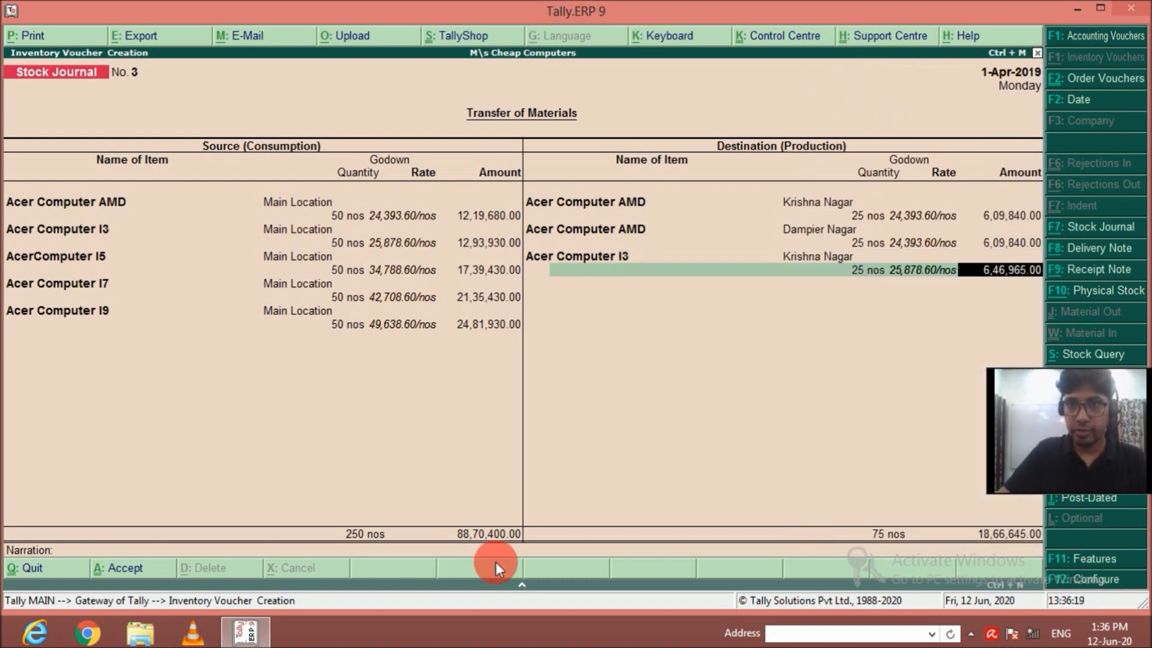
{"action": "key", "text": "Return"}
Add 25 nos of Acer Computer I3 for the Dampier Nagar godown to the destination items.
{"action": "type", "text": "Ac"}
{"action": "key", "text": "Down"}
{"action": "key", "text": "Down"}
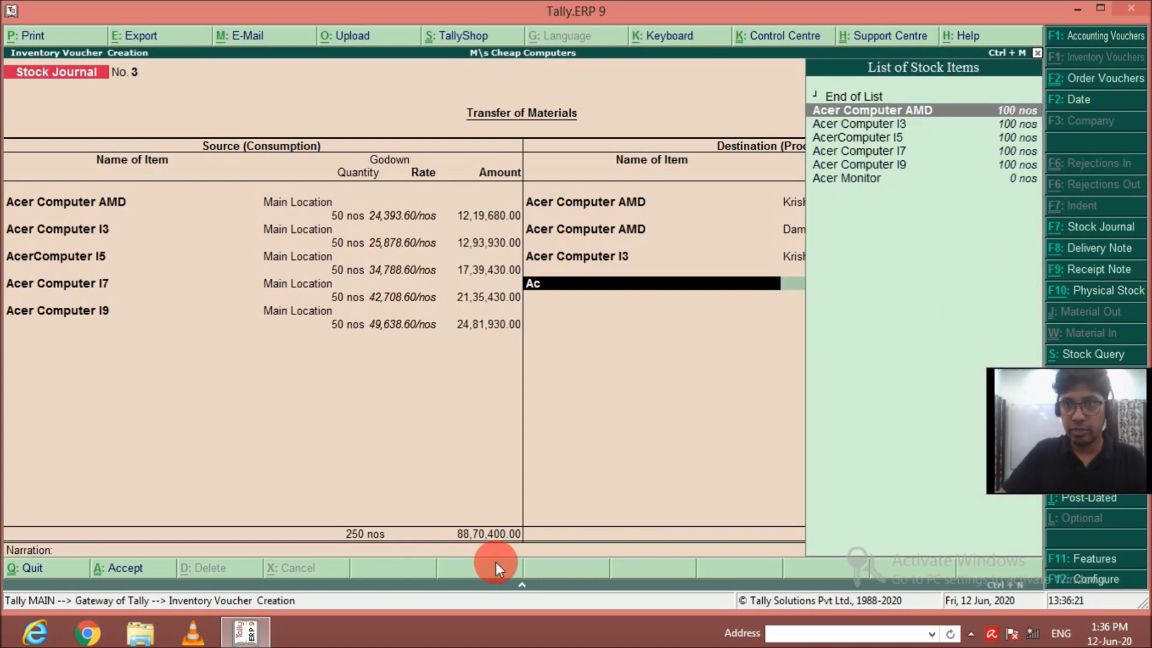
{"action": "key", "text": "Return"}
{"action": "type", "text": "Dampier Nagar"}
{"action": "key", "text": "Return"}
{"action": "type", "text": "25 nos"}
{"action": "key", "text": "Return"}
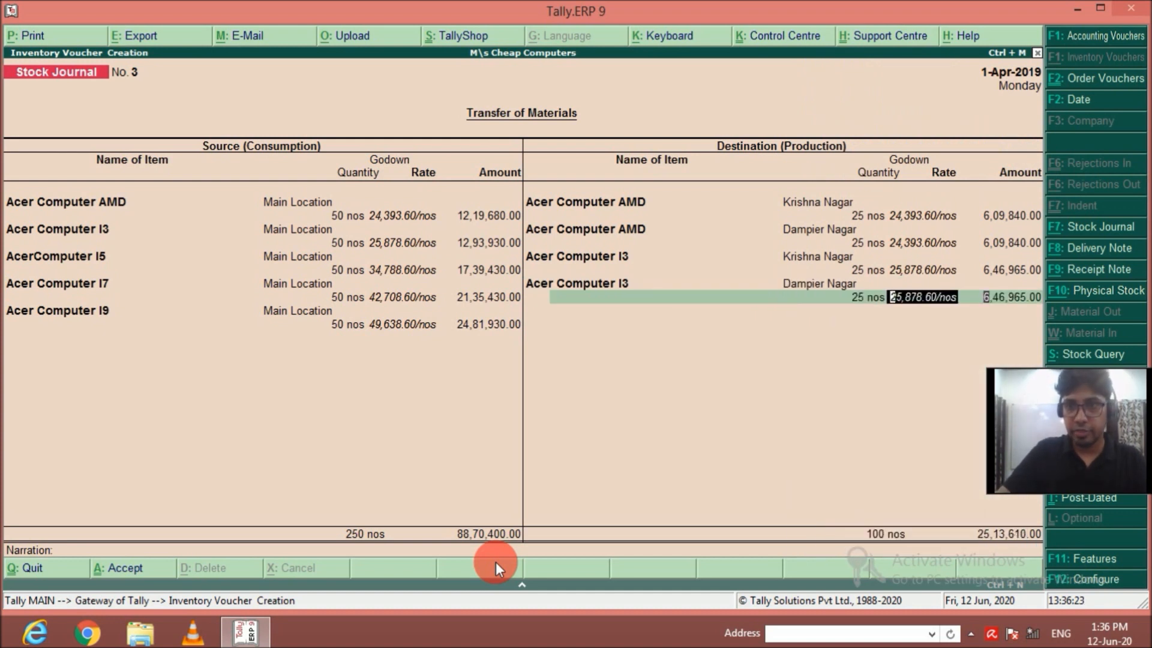
{"action": "key", "text": "Return"}
{"action": "key", "text": "Return"}
Add 25 nos of AcerComputer I5 for the Krishna Nagar godown to the destination items.
{"action": "type", "text": "AcerC"}
{"action": "key", "text": "Return"}
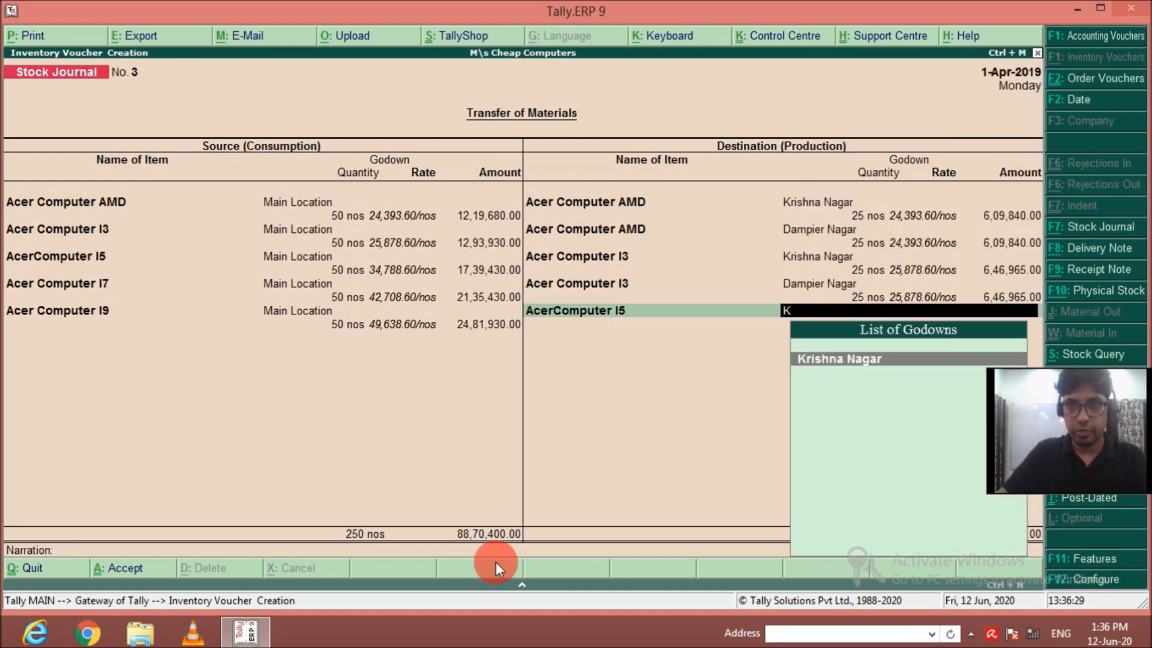
{"action": "key", "text": "Return"}
{"action": "type", "text": "25"}
{"action": "key", "text": "Return"}
Add a second AcerComputer I5 destination line of 25 nos for the Dampier Nagar godown.
{"action": "key", "text": "Return"}
{"action": "key", "text": "Return"}
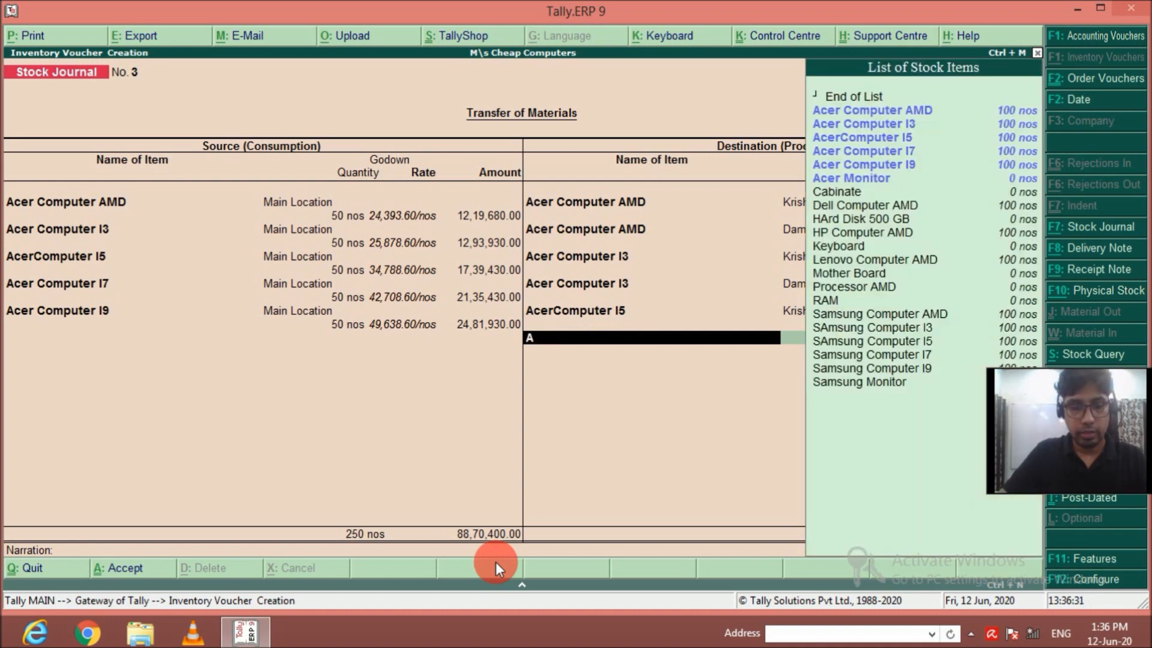
{"action": "type", "text": "AcerC"}
{"action": "key", "text": "Return"}
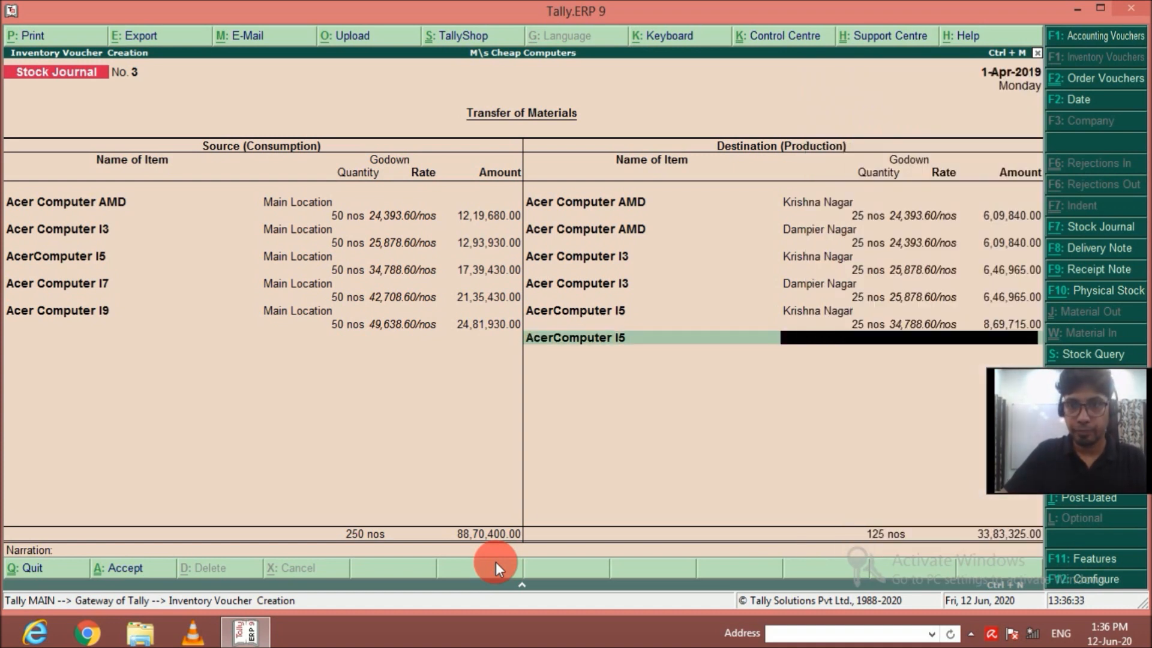
{"action": "key", "text": "Return"}
{"action": "type", "text": "25"}
{"action": "key", "text": "Return"}
{"action": "key", "text": "Return"}
{"action": "key", "text": "Return"}
{"action": "key", "text": "Return"}
{"action": "key", "text": "BackSpace"}
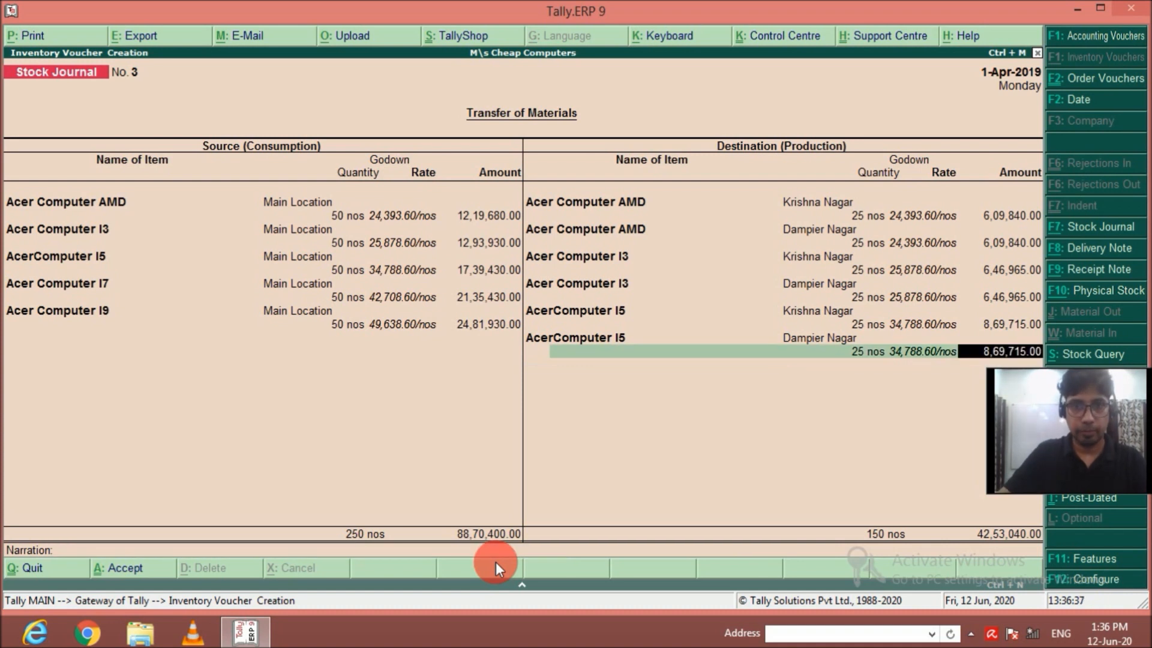
Add 25 nos of Acer Computer I7 for the Krishna Nagar godown to the destination items.
{"action": "key", "text": "Return"}
{"action": "type", "text": "Ac"}
{"action": "key", "text": "Down"}
{"action": "key", "text": "Down"}
{"action": "key", "text": "Down"}
{"action": "key", "text": "Return"}
{"action": "key", "text": "Return"}
{"action": "type", "text": "25"}
{"action": "key", "text": "Return"}
{"action": "key", "text": "Return"}
{"action": "key", "text": "Return"}
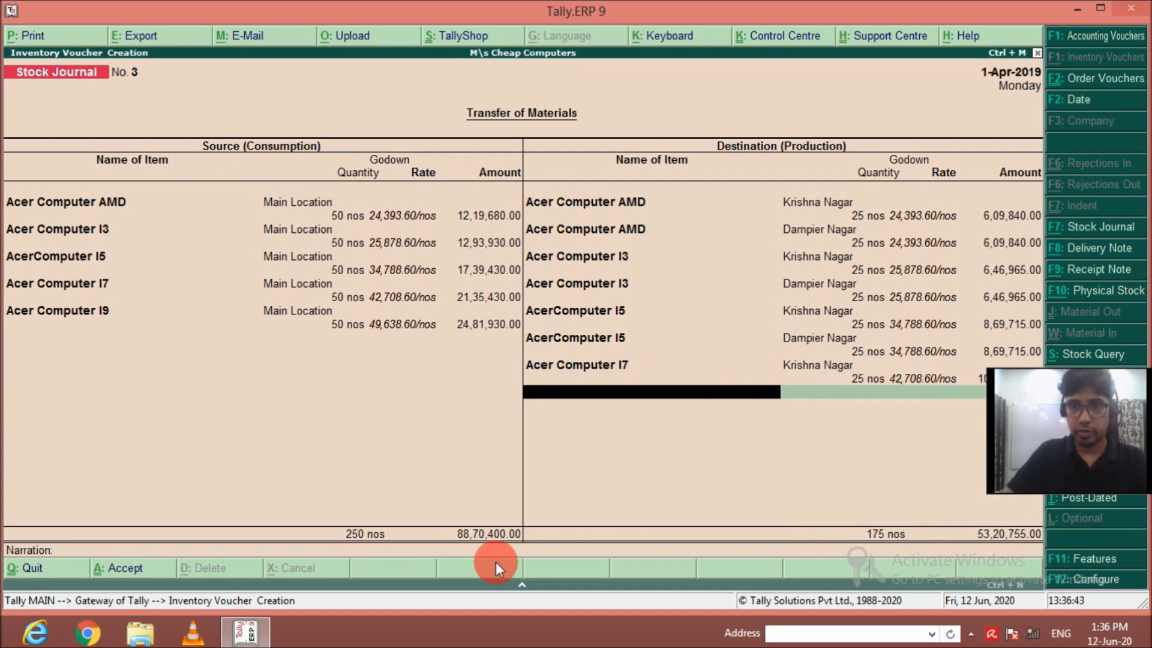
Add a second Acer Computer I7 destination line of 25 nos for the Dampier Nagar godown.
{"action": "type", "text": "Acer"}
{"action": "key", "text": "Down"}
{"action": "key", "text": "Down"}
{"action": "key", "text": "Down"}
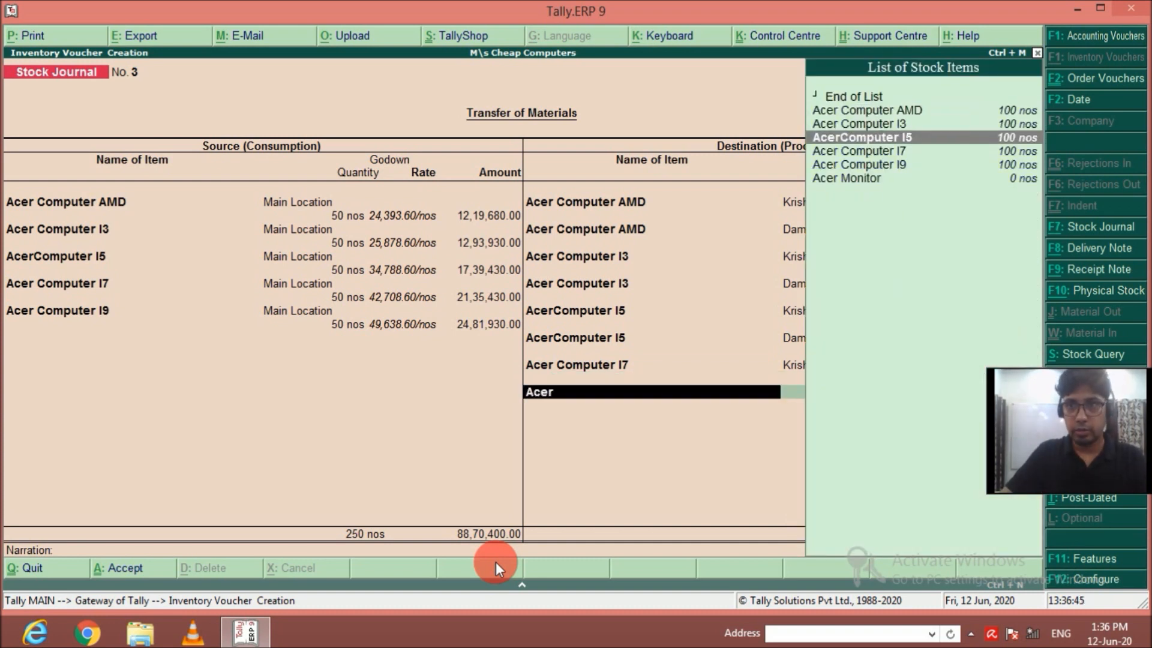
{"action": "key", "text": "Return"}
{"action": "key", "text": "Return"}
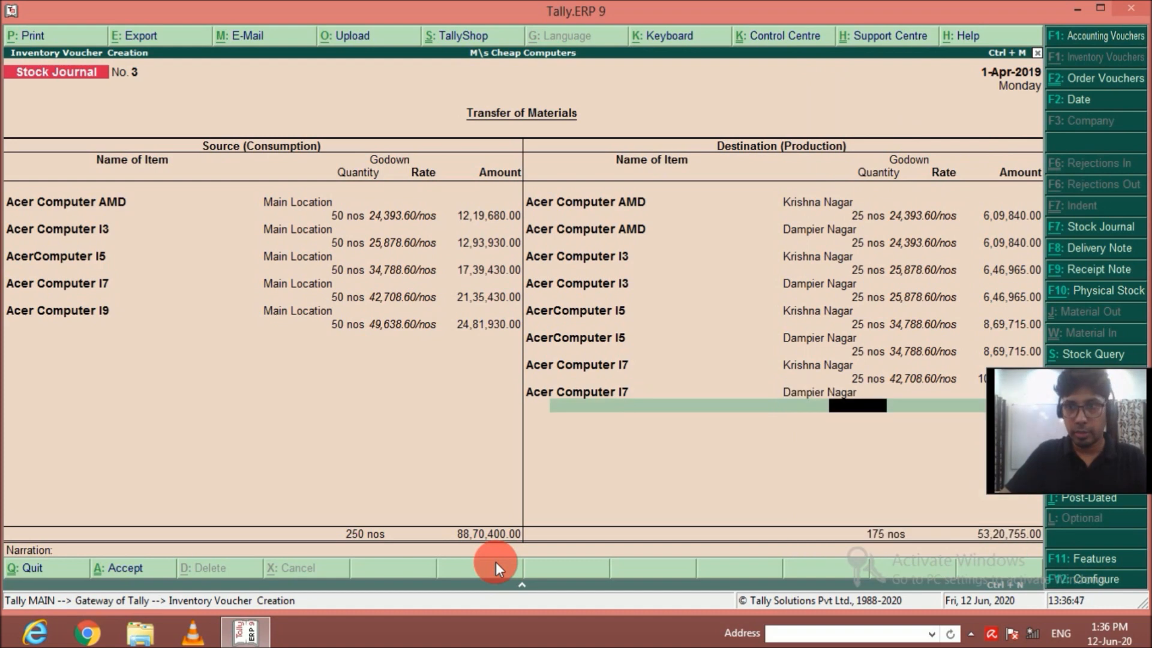
{"action": "type", "text": "25"}
{"action": "key", "text": "Return"}
{"action": "key", "text": "Return"}
{"action": "key", "text": "Return"}
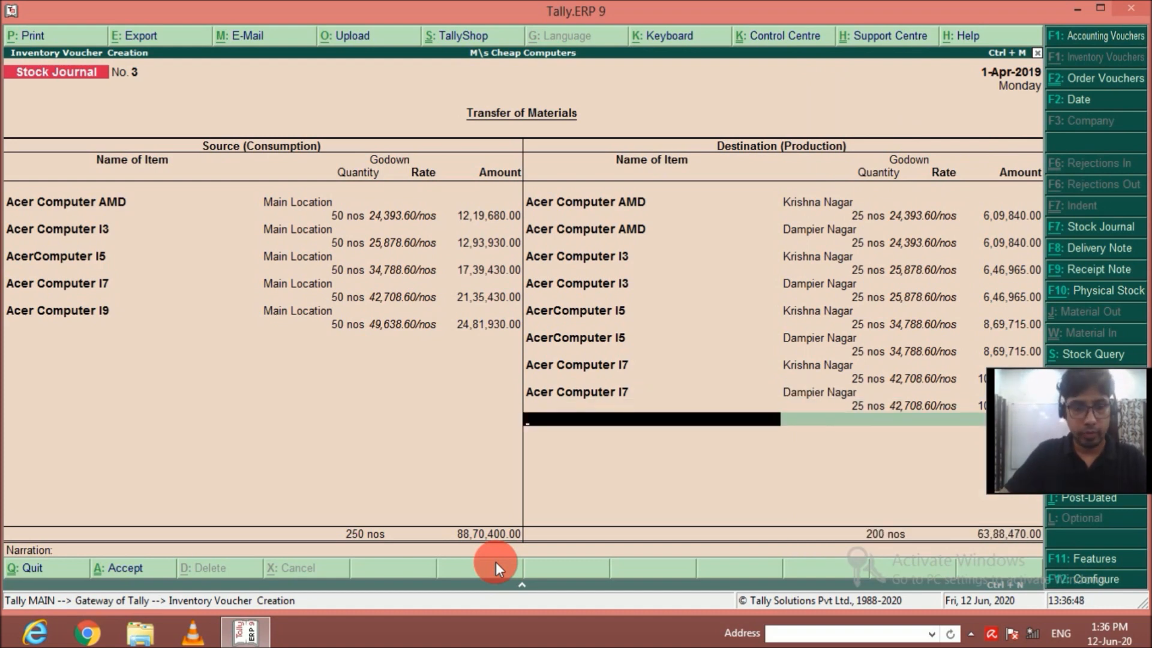
Add 25 nos of Acer Computer I9 for the Krishna Nagar godown to the destination items.
{"action": "type", "text": "Acer"}
{"action": "key", "text": "Down"}
{"action": "key", "text": "Down"}
{"action": "key", "text": "Down"}
{"action": "key", "text": "Down"}
{"action": "key", "text": "Down"}
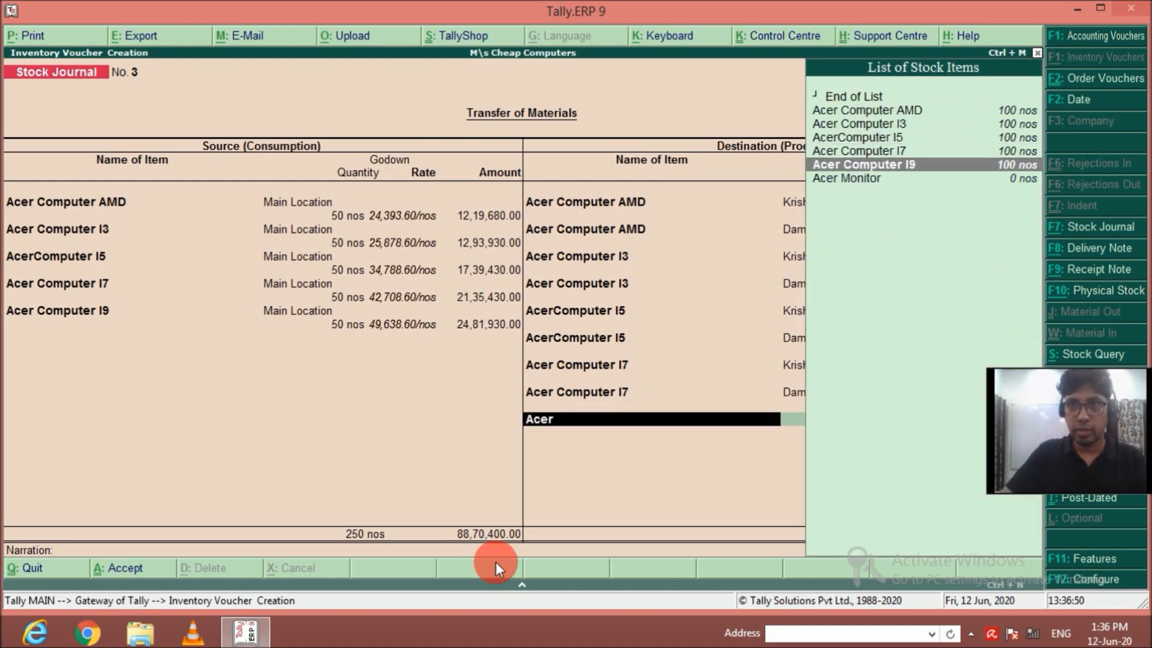
{"action": "key", "text": "Return"}
{"action": "key", "text": "Return"}
{"action": "type", "text": "25"}
{"action": "key", "text": "Return"}
{"action": "key", "text": "Return"}
{"action": "key", "text": "Return"}
Add a second Acer Computer I9 destination line for the Dampier Nagar godown with a quantity of 25 nos.
{"action": "type", "text": "Acer"}
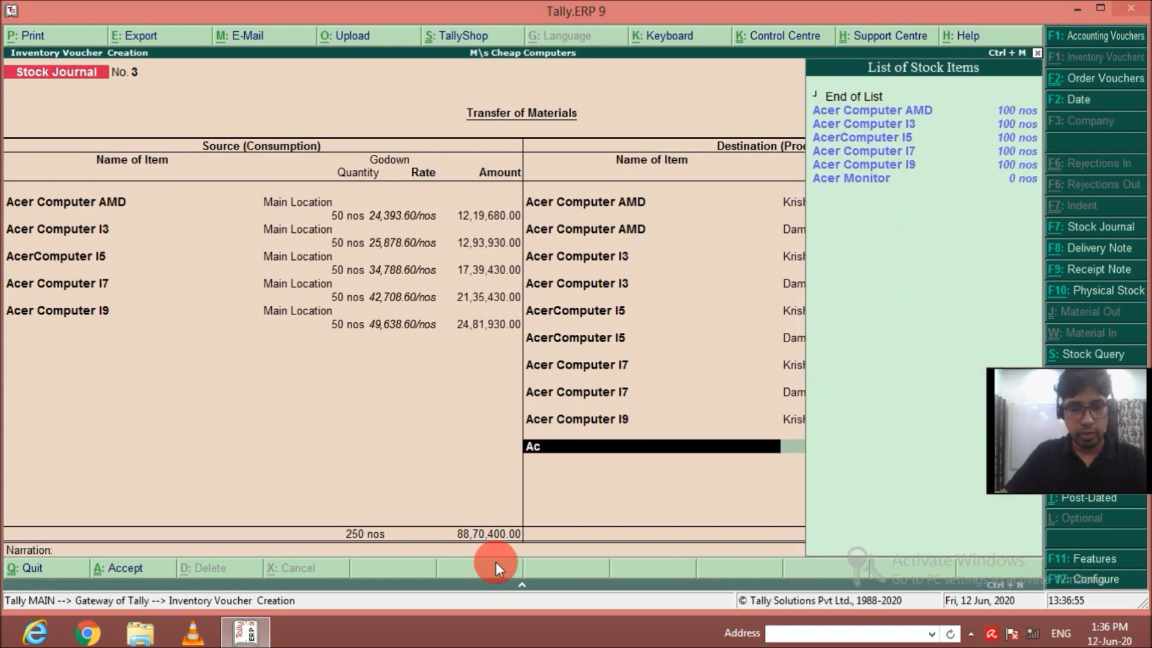
{"action": "key", "text": "Down"}
{"action": "key", "text": "Down"}
{"action": "key", "text": "Down"}
{"action": "key", "text": "Down"}
{"action": "key", "text": "Down"}
{"action": "key", "text": "Return"}
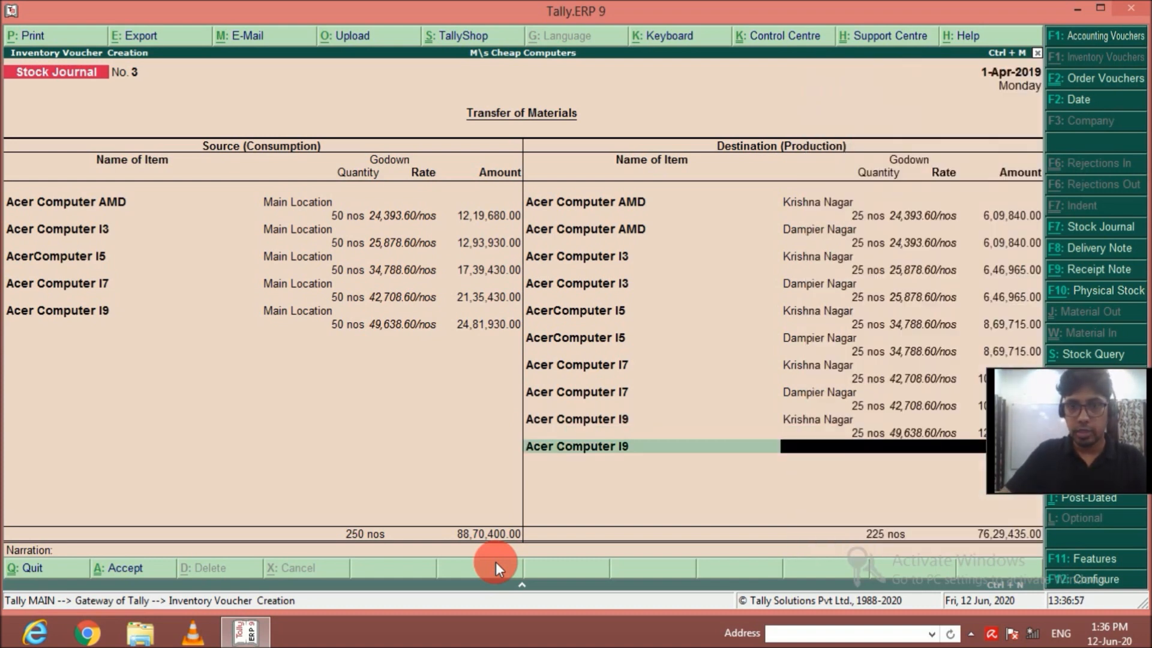
{"action": "type", "text": "D"}
{"action": "key", "text": "Return"}
{"action": "key", "text": "Return"}
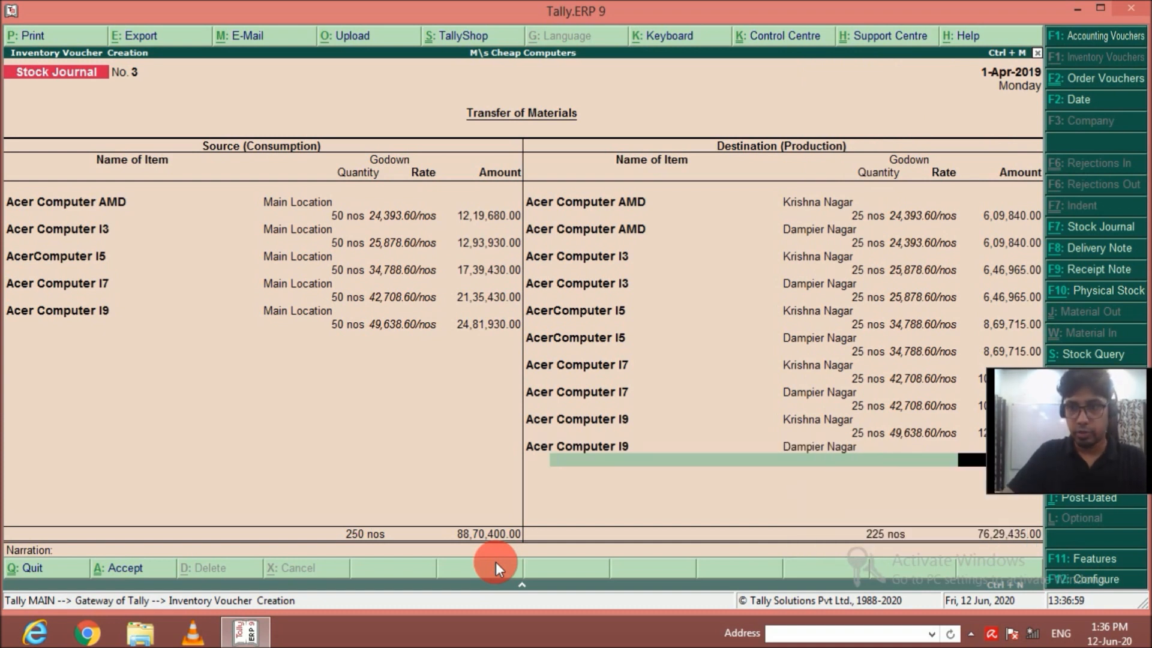
{"action": "key", "text": "BackSpace"}
{"action": "type", "text": "25"}
{"action": "key", "text": "Return"}
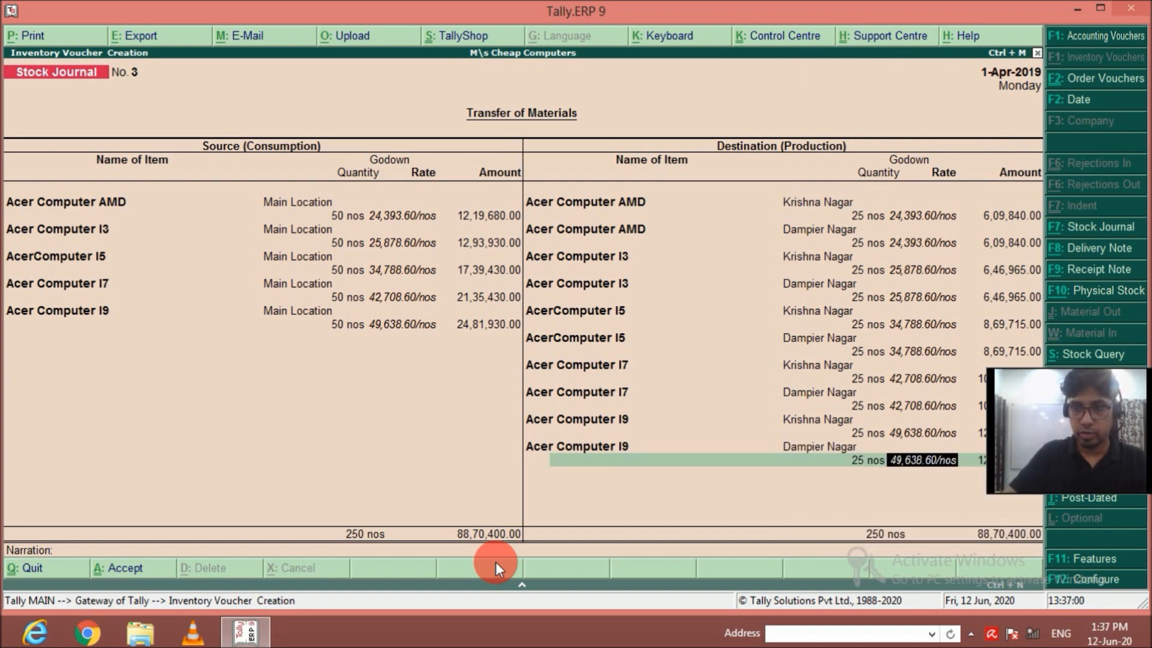
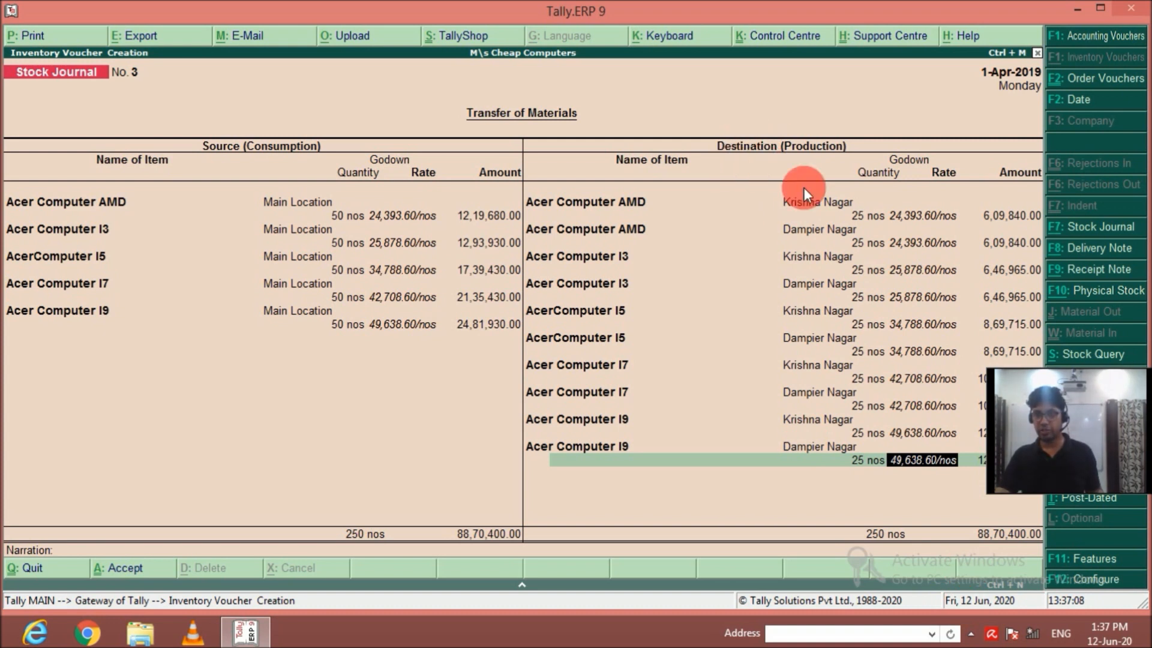
Finish the Acer destination items and save the Acer transfer stock journal without a narration.
{"action": "key", "text": "Return"}
{"action": "key", "text": "Return"}
{"action": "key", "text": "Return"}
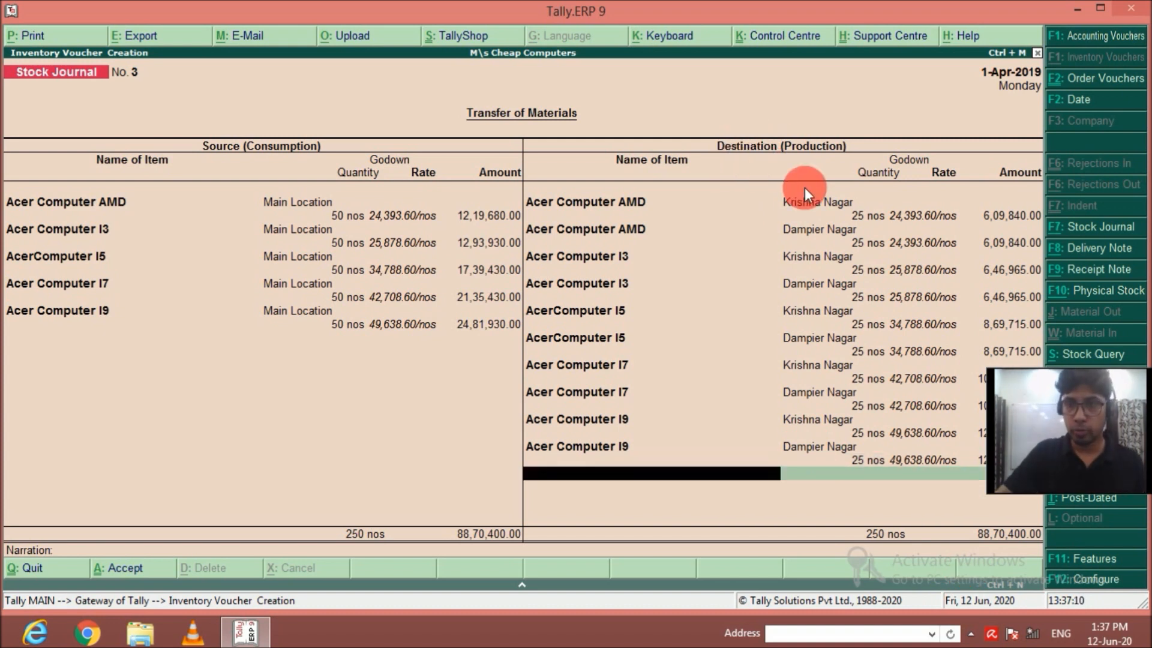
{"action": "key", "text": "Return"}
{"action": "key", "text": "Return"}
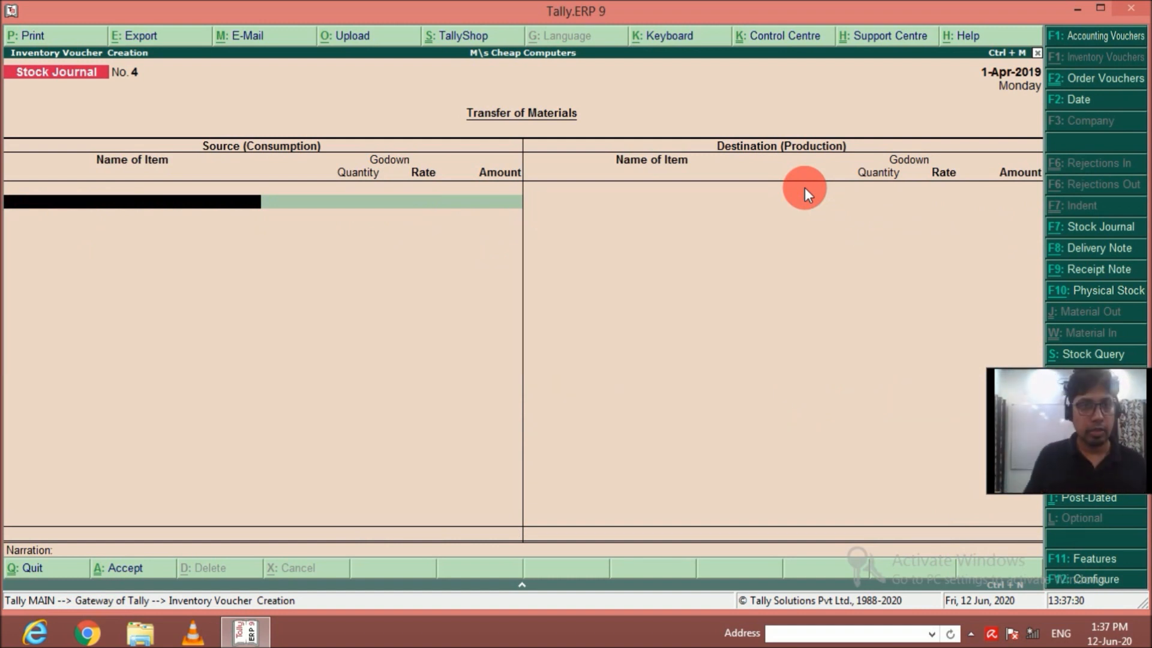
Add 50 nos of Dell Computer AMD from Main Location to the source items of the new stock journal.
{"action": "type", "text": "Dell"}
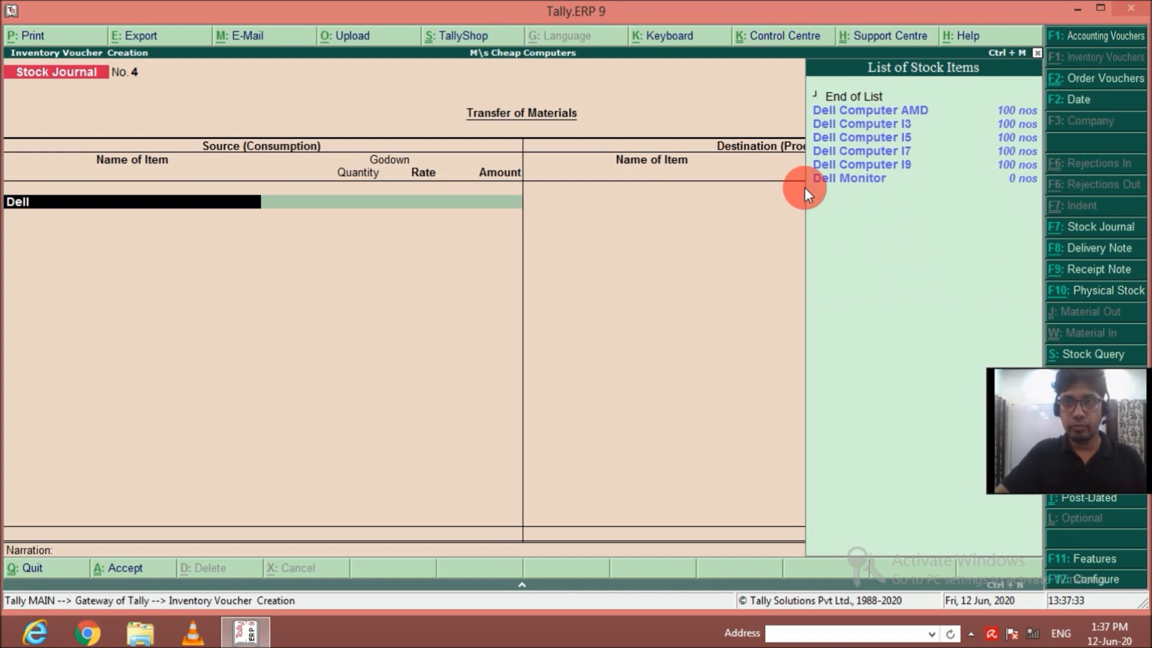
{"action": "key", "text": "Return"}
{"action": "type", "text": "M"}
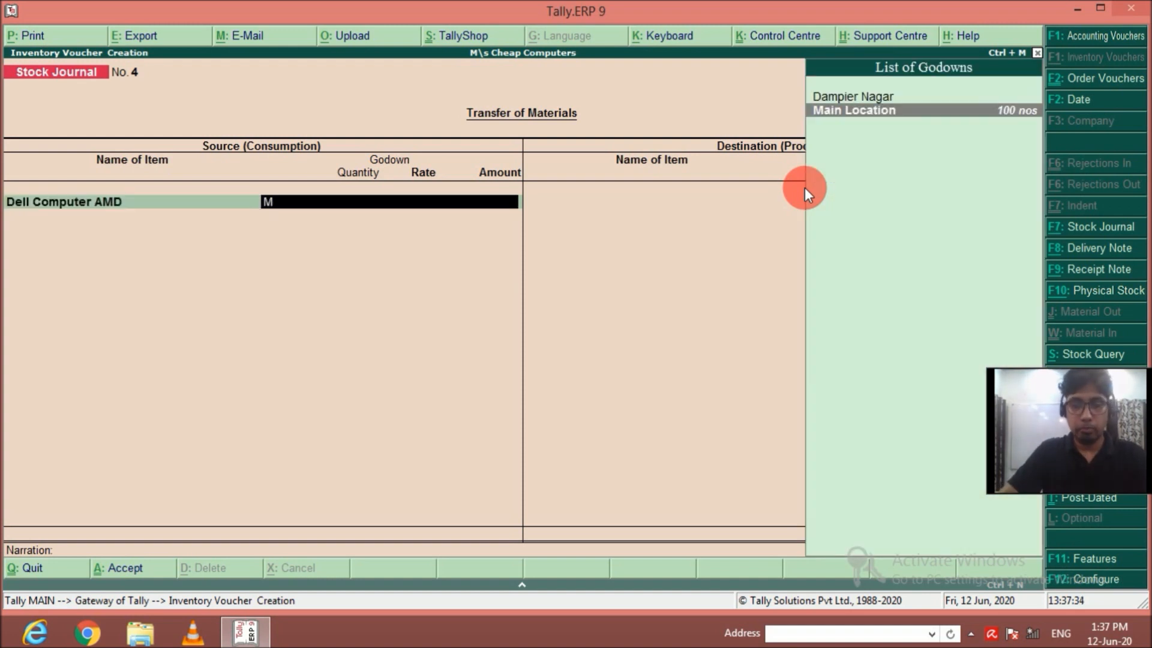
{"action": "key", "text": "Return"}
{"action": "type", "text": "2"}
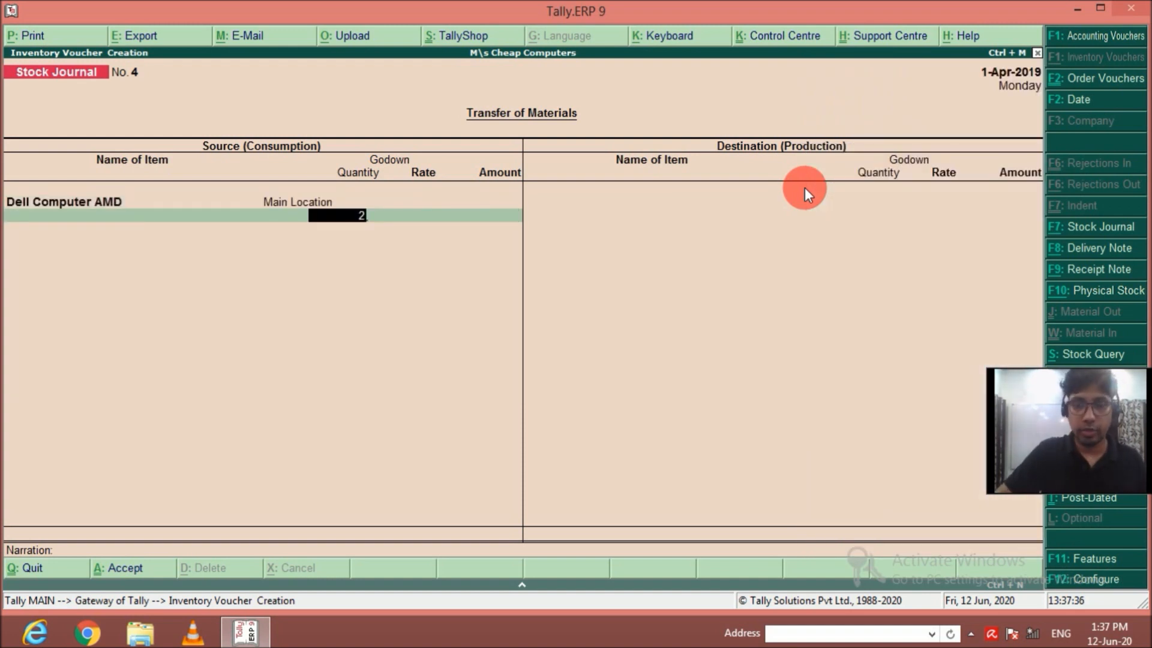
{"action": "key", "text": "Return"}
{"action": "key", "text": "Return"}
{"action": "key", "text": "Return"}
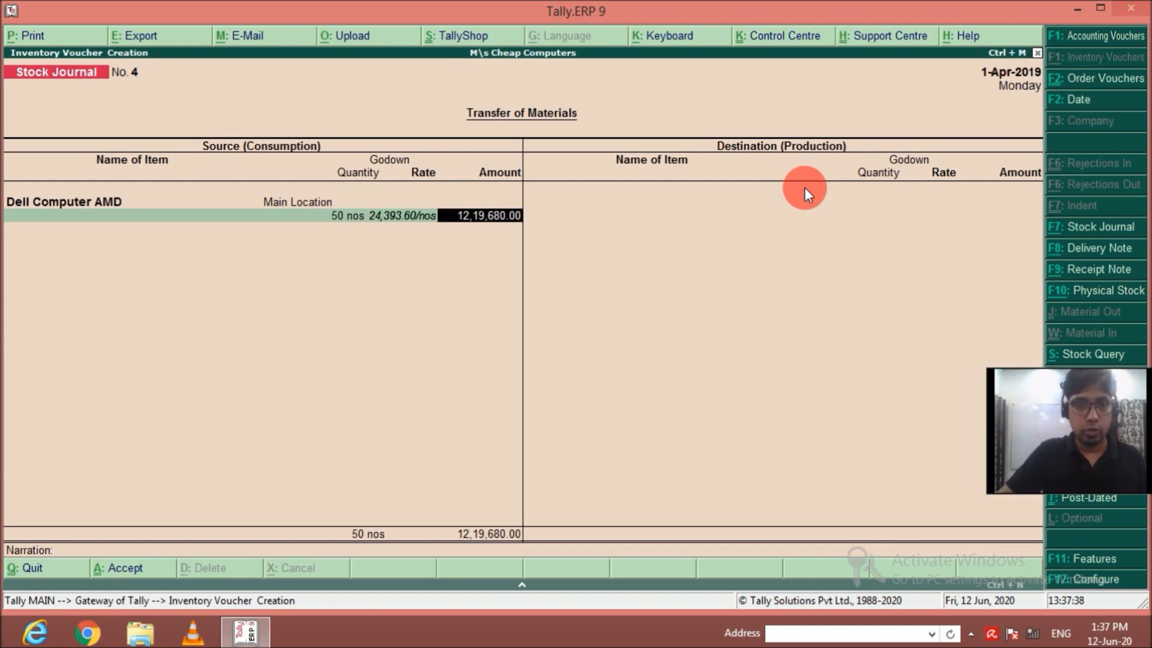
Add 50 nos of Dell Computer I3 from Main Location to the source items.
{"action": "type", "text": "De"}
{"action": "key", "text": "Down"}
{"action": "key", "text": "Return"}
{"action": "key", "text": "Return"}
{"action": "type", "text": "50"}
Add 50 nos of Dell Computer I5 from Main Location to the source items.
{"action": "key", "text": "Return"}
{"action": "key", "text": "Return"}
{"action": "key", "text": "Return"}
{"action": "type", "text": "Del"}
{"action": "key", "text": "Down"}
{"action": "key", "text": "Down"}
{"action": "key", "text": "Return"}
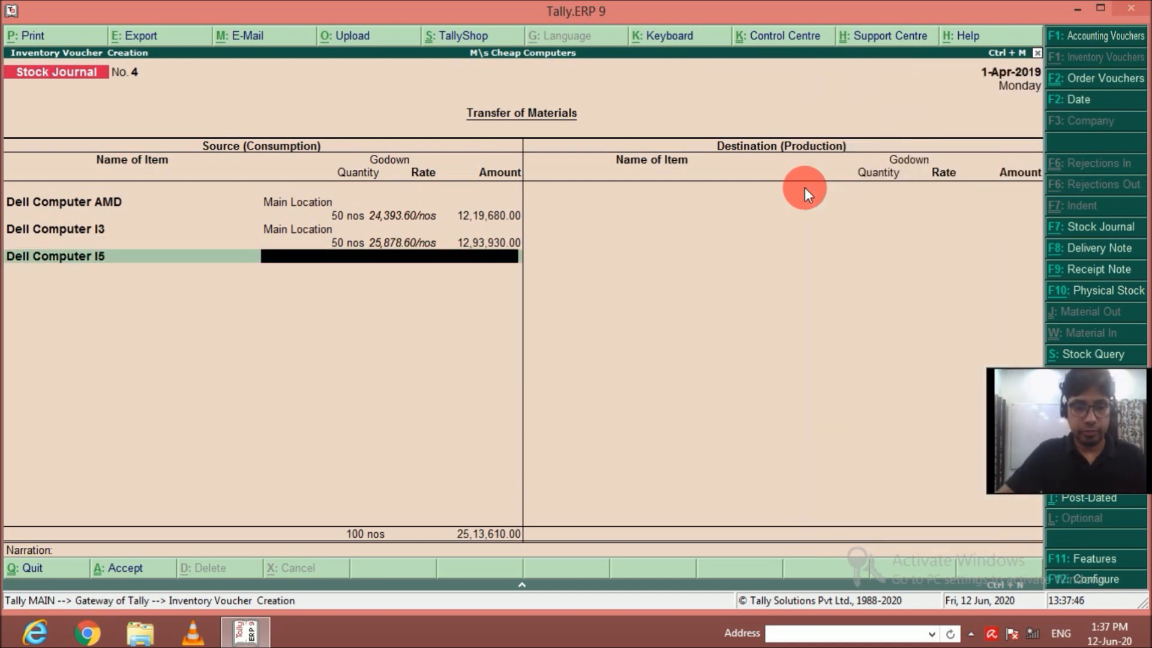
{"action": "key", "text": "Return"}
{"action": "key", "text": "Return"}
{"action": "key", "text": "Return"}
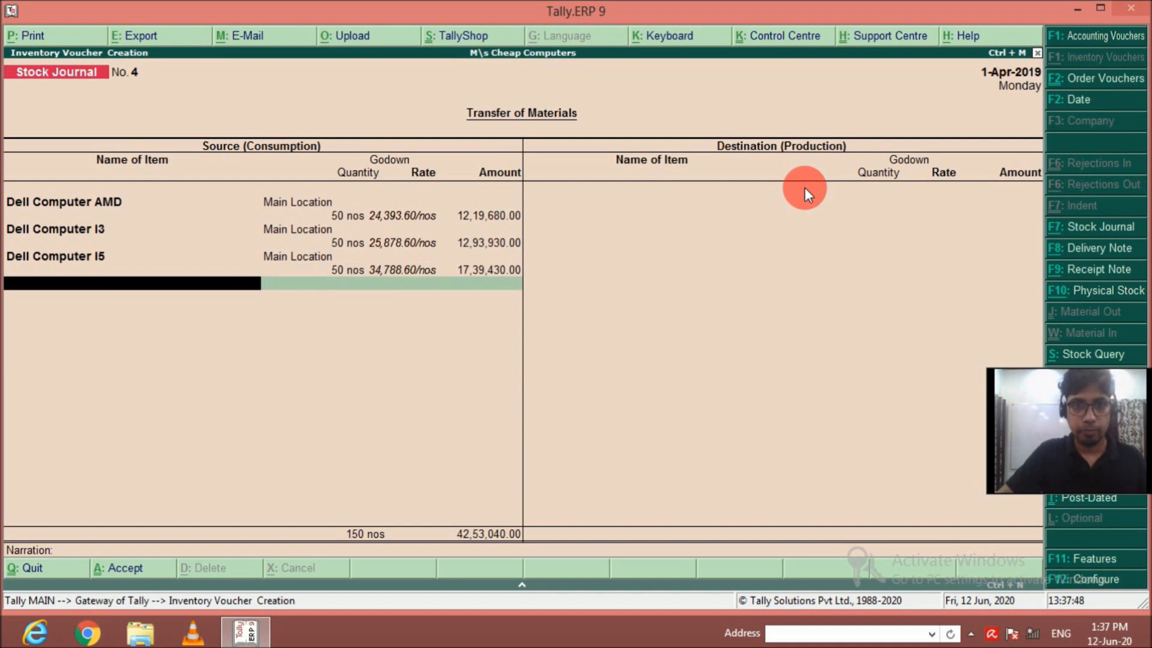
Add 50 nos of Dell Computer I7 from Main Location to the source items.
{"action": "type", "text": "Dell"}
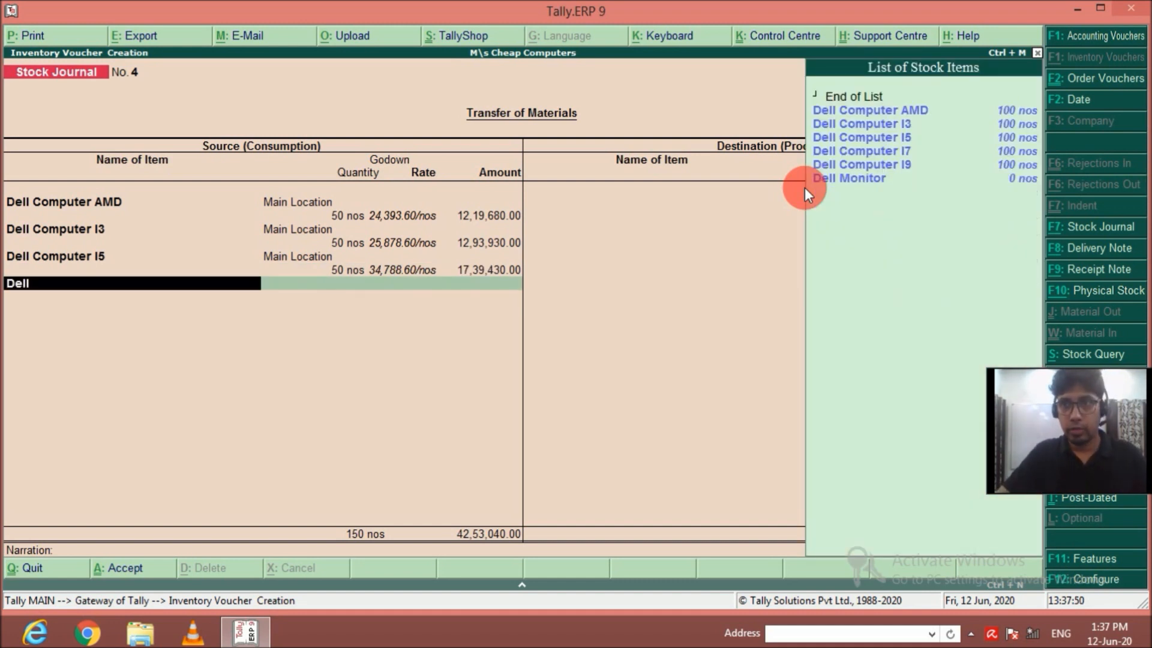
{"action": "key", "text": "Down"}
{"action": "key", "text": "Down"}
{"action": "key", "text": "Down"}
{"action": "key", "text": "Down"}
{"action": "key", "text": "Return"}
{"action": "type", "text": "M"}
{"action": "key", "text": "Return"}
{"action": "type", "text": "50"}
{"action": "key", "text": "Return"}
{"action": "key", "text": "Return"}
{"action": "key", "text": "Return"}
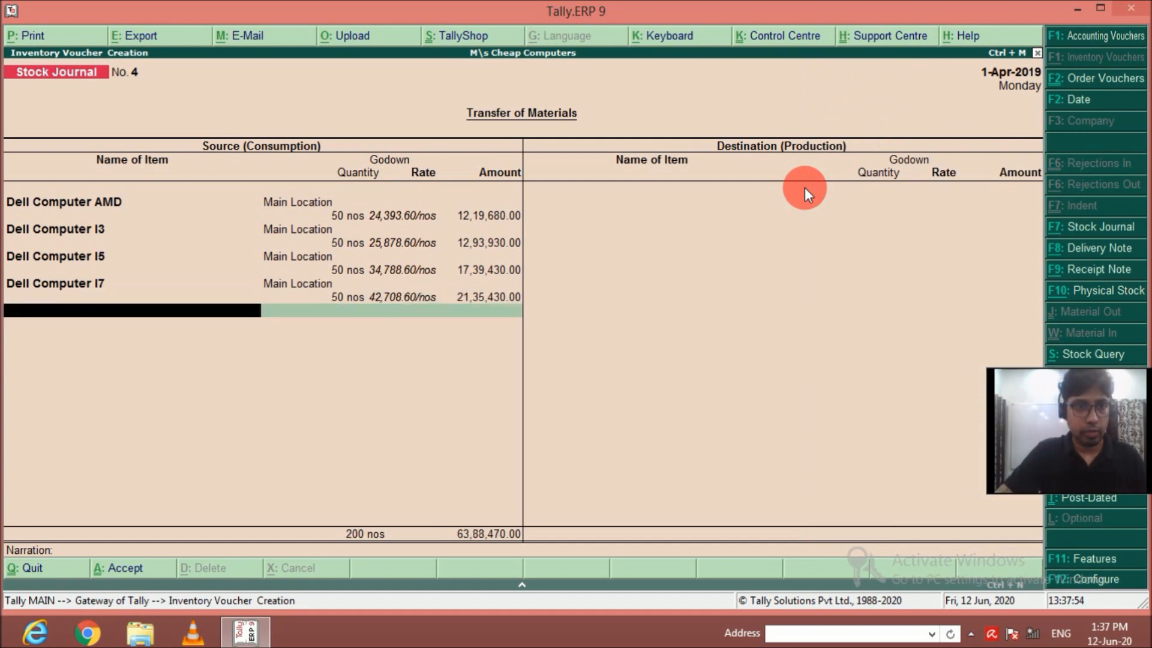
Add 50 nos of Dell Computer I9 from Main Location and end the source item list.
{"action": "type", "text": "De"}
{"action": "key", "text": "Down"}
{"action": "key", "text": "Down"}
{"action": "key", "text": "Down"}
{"action": "key", "text": "Down"}
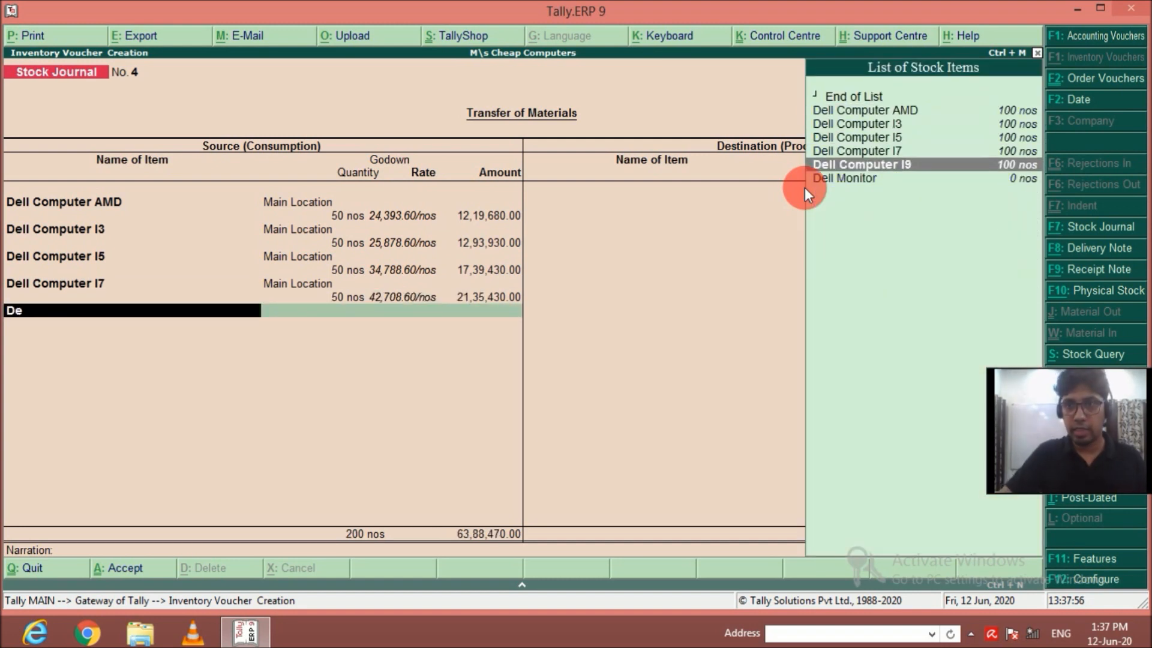
{"action": "key", "text": "Return"}
{"action": "type", "text": "Main Location"}
{"action": "key", "text": "Return"}
{"action": "type", "text": "50 nos"}
{"action": "key", "text": "Return"}
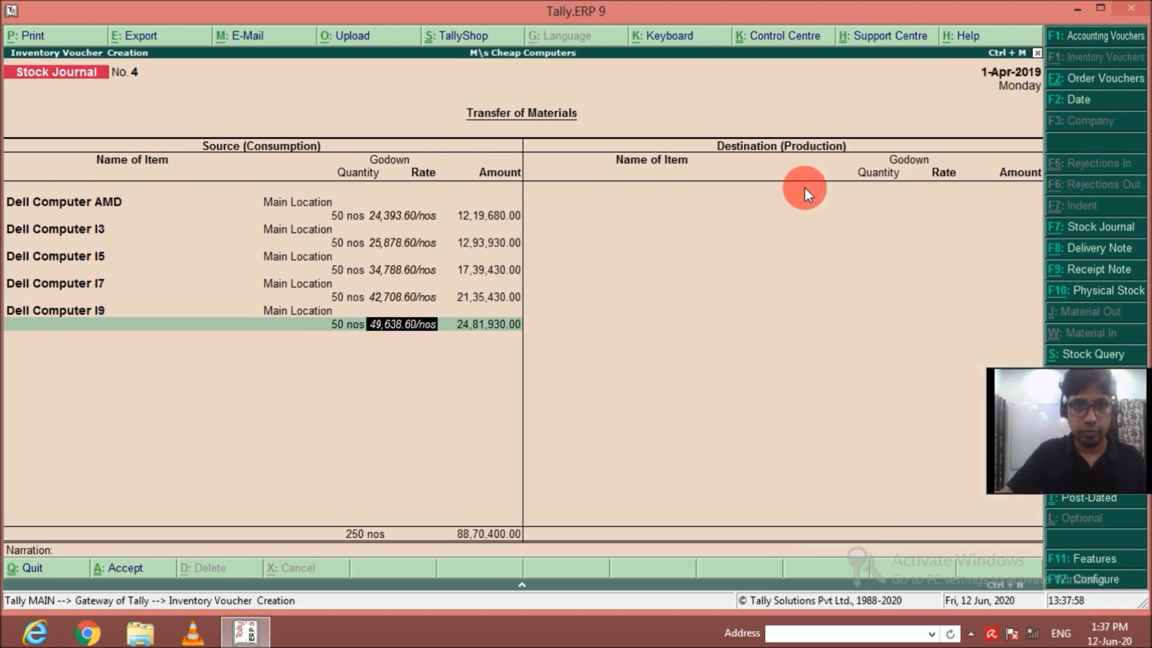
{"action": "key", "text": "Return"}
{"action": "key", "text": "Return"}
{"action": "key", "text": "Return"}
Add 25 nos of Dell Computer AMD for the Krishna Nagar godown to the destination items.
{"action": "type", "text": "Dell"}
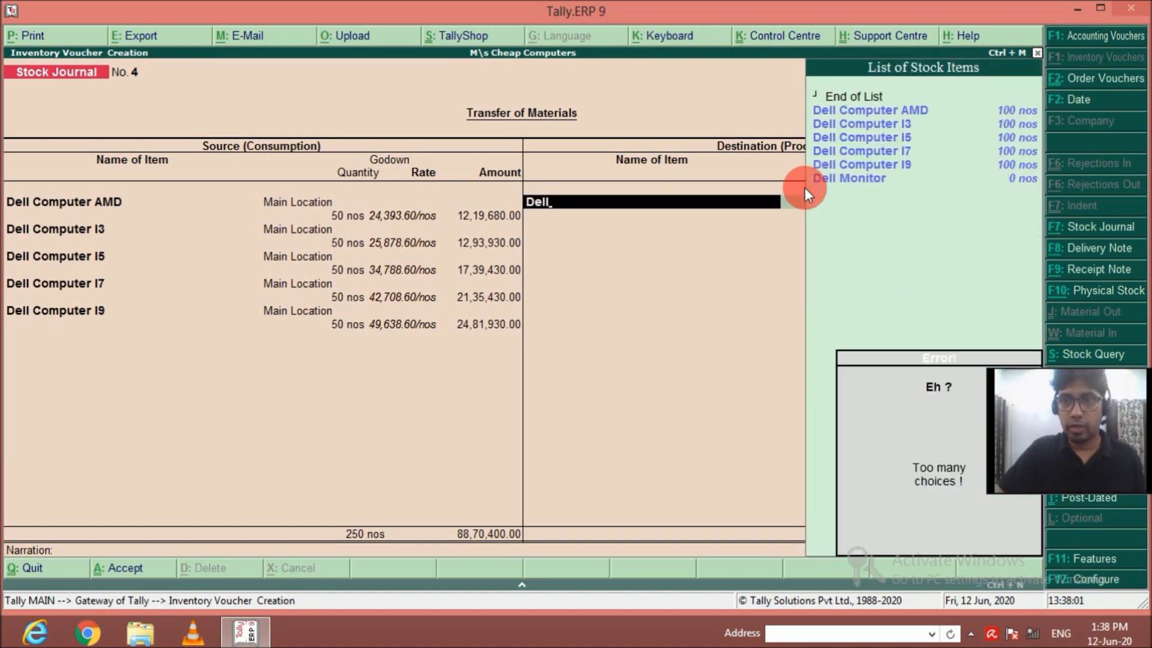
{"action": "key", "text": "Down"}
{"action": "key", "text": "Return"}
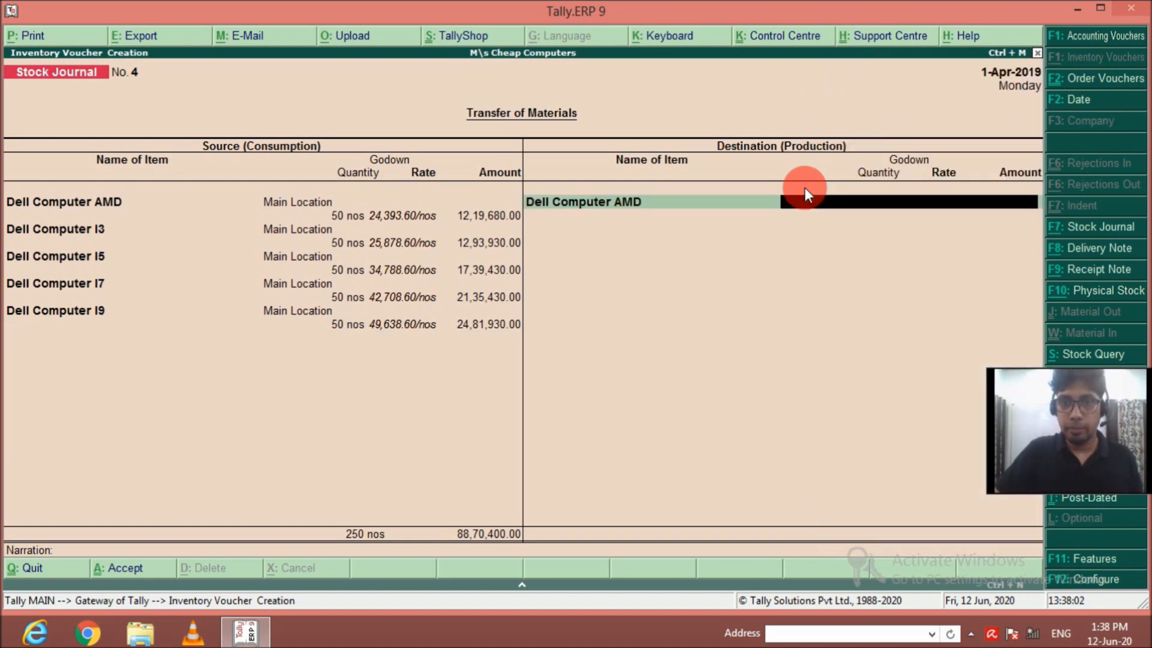
{"action": "type", "text": "K"}
{"action": "key", "text": "Return"}
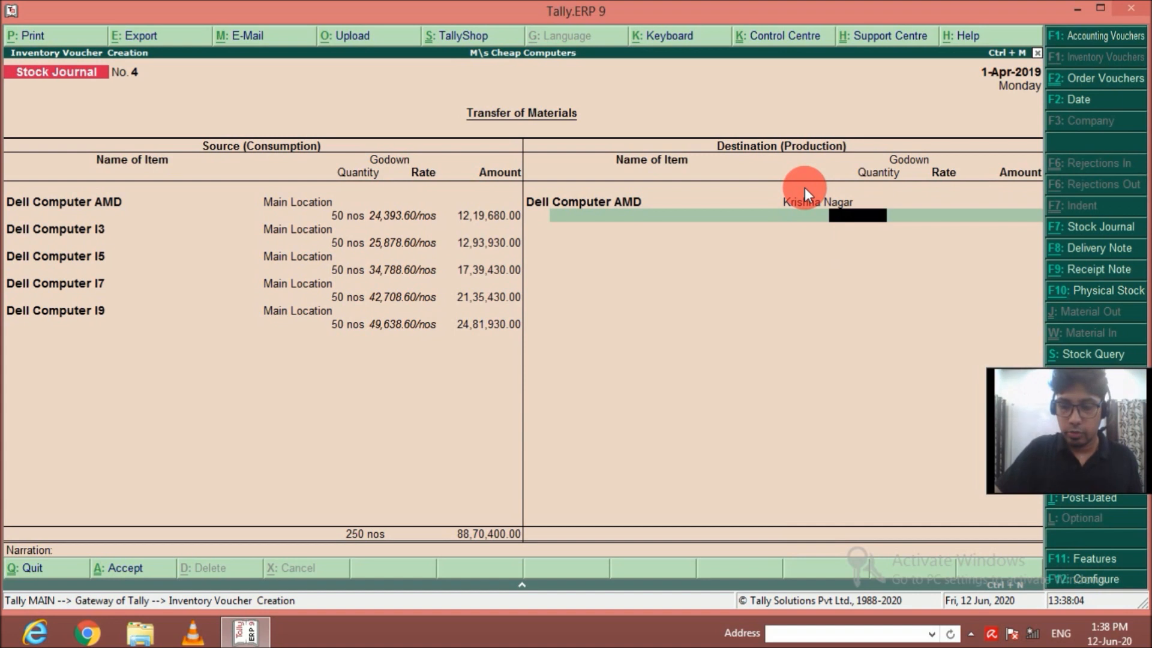
{"action": "type", "text": "25"}
{"action": "key", "text": "Return"}
{"action": "key", "text": "Return"}
{"action": "key", "text": "Return"}
Add 25 nos of Dell Computer I3 for the Dampier Nagar godown to the destination items.
{"action": "type", "text": "Dell"}
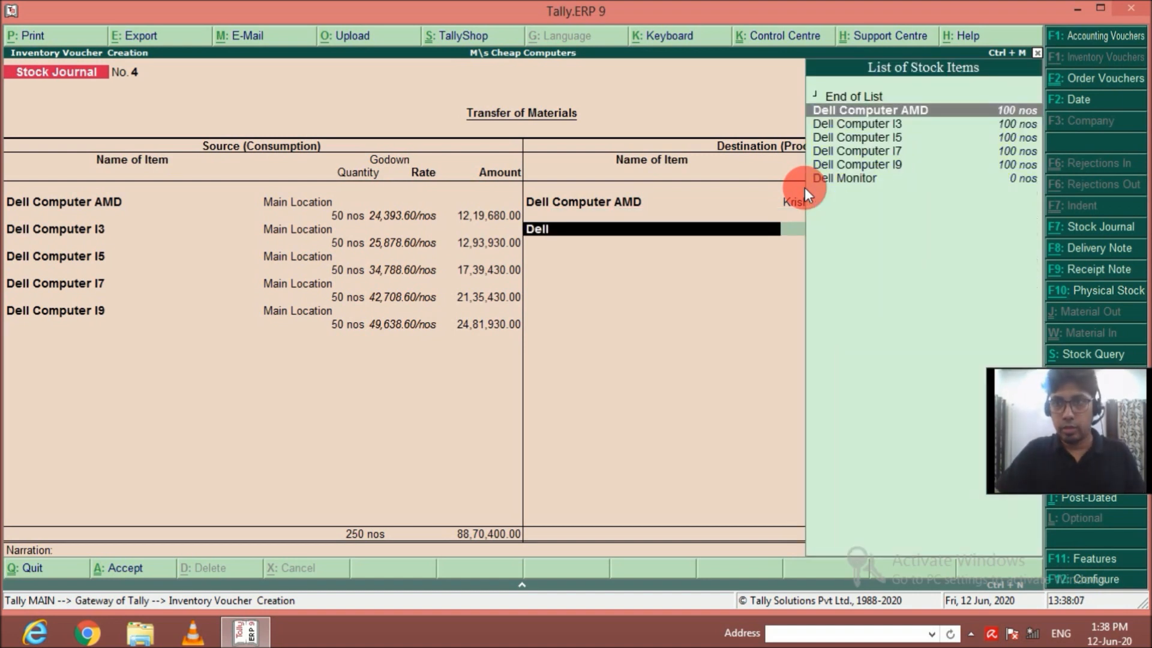
{"action": "key", "text": "Down"}
{"action": "key", "text": "Return"}
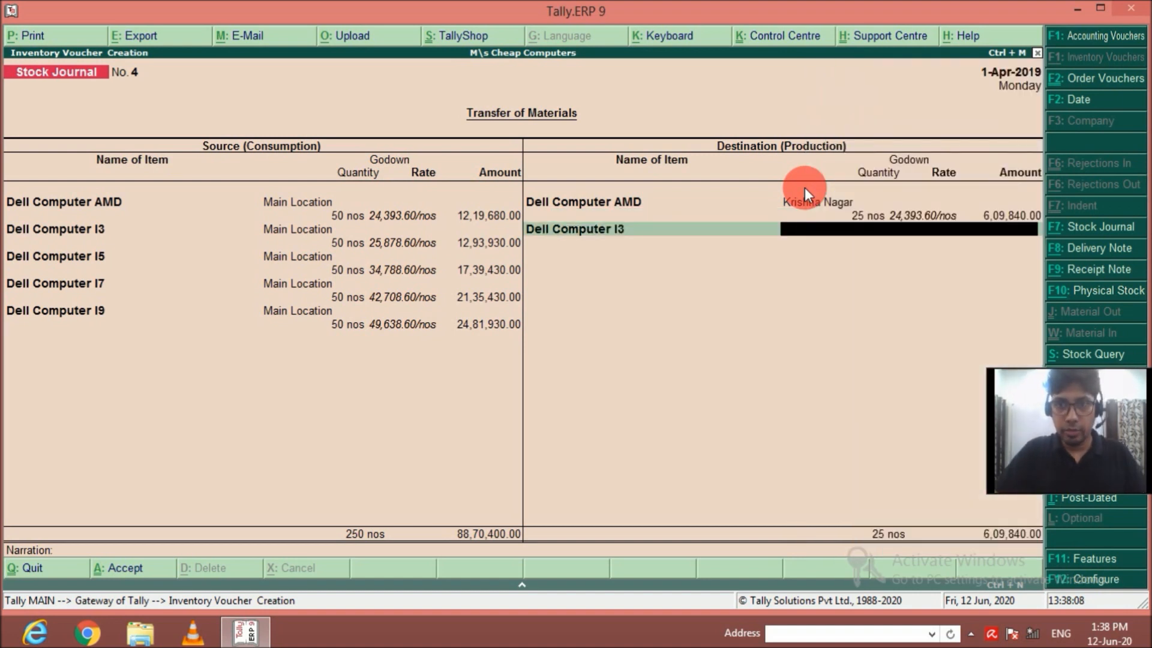
{"action": "type", "text": "D"}
{"action": "key", "text": "Return"}
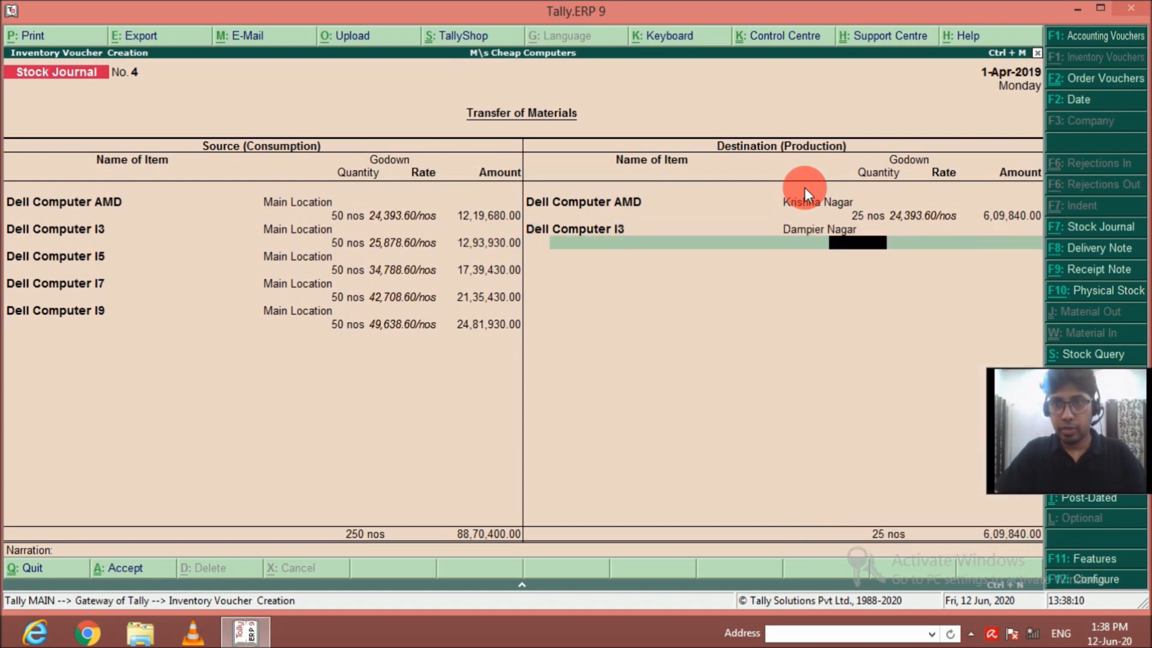
{"action": "type", "text": "25"}
{"action": "key", "text": "Return"}
{"action": "key", "text": "Return"}
{"action": "key", "text": "Return"}
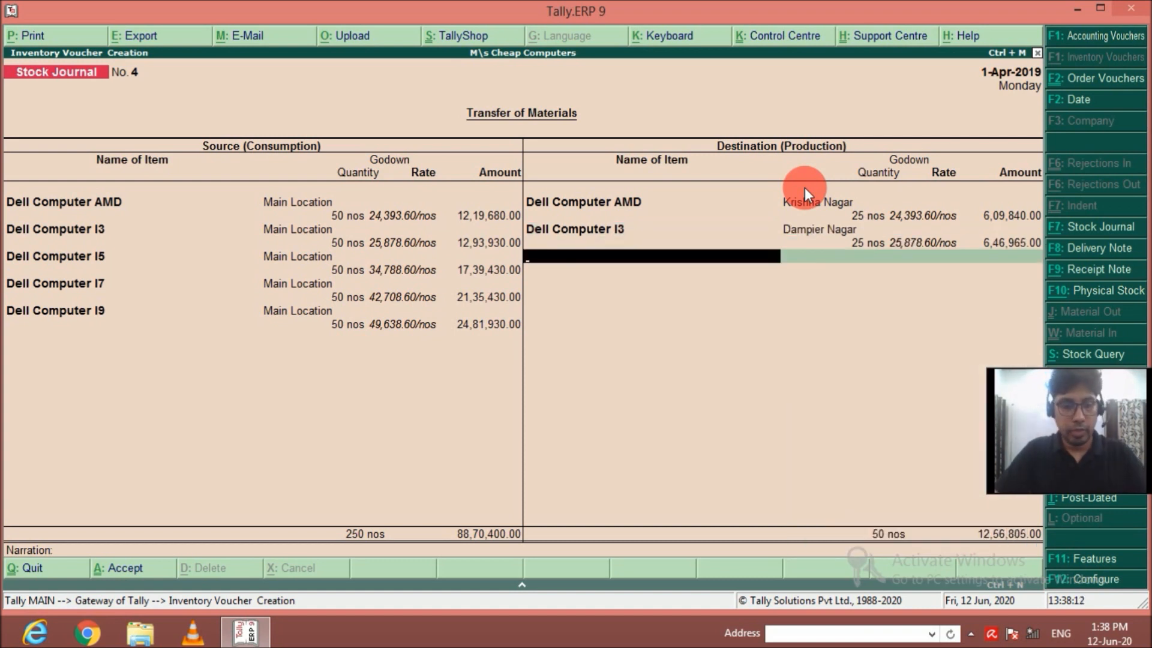
Add a second Dell Computer AMD destination line of 25 nos for the Dampier Nagar godown.
{"action": "type", "text": "Del"}
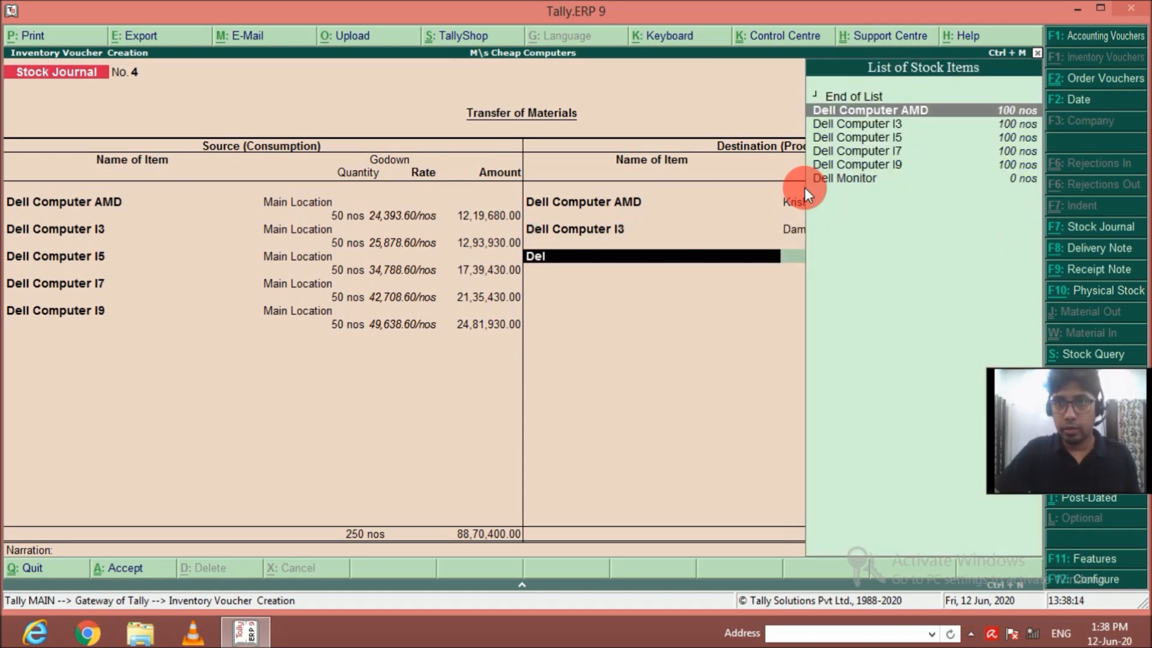
{"action": "key", "text": "Down"}
{"action": "type", "text": "l"}
{"action": "key", "text": "Up"}
{"action": "key", "text": "Return"}
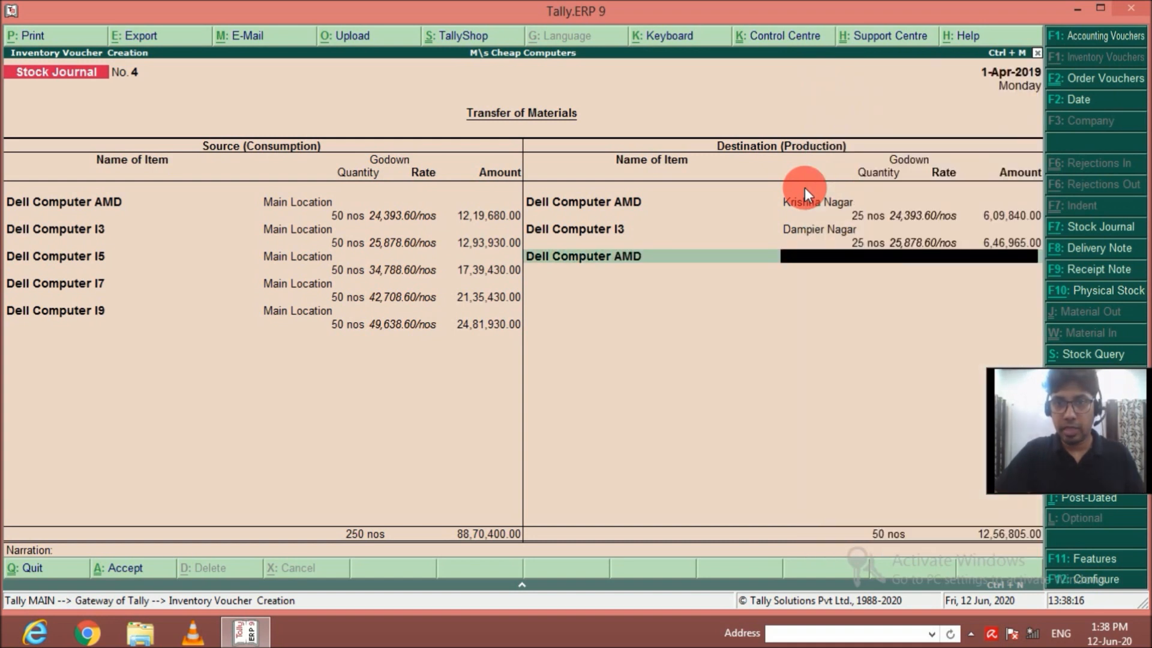
{"action": "key", "text": "Return"}
{"action": "type", "text": "25"}
{"action": "key", "text": "Return"}
{"action": "key", "text": "Return"}
{"action": "key", "text": "Return"}
Add a second Dell Computer I3 destination line of 25 nos for the Krishna Nagar godown.
{"action": "type", "text": "Del"}
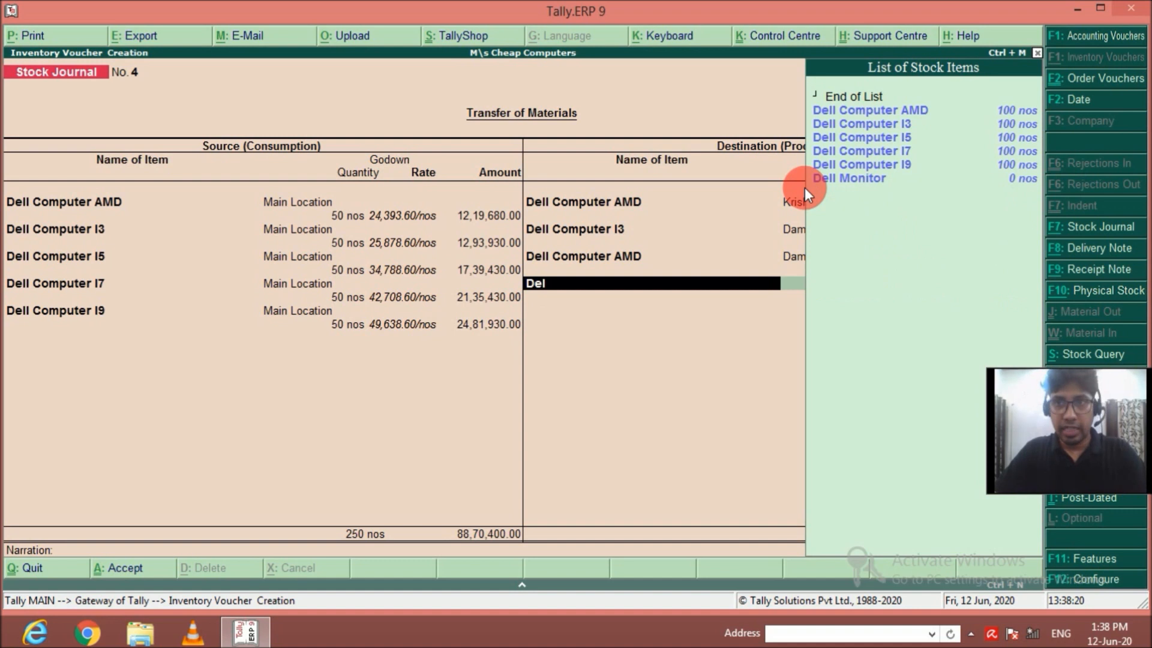
{"action": "key", "text": "Down"}
{"action": "key", "text": "Down"}
{"action": "key", "text": "Down"}
{"action": "key", "text": "Up"}
{"action": "key", "text": "Up"}
{"action": "key", "text": "Down"}
{"action": "key", "text": "Return"}
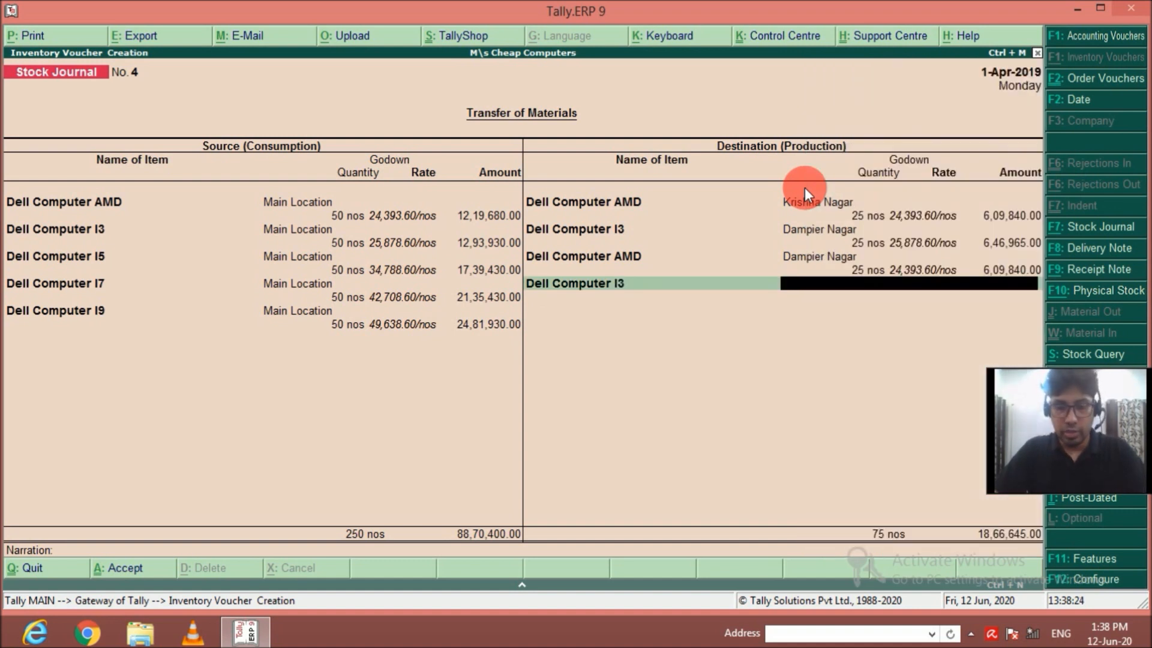
{"action": "key", "text": "Return"}
{"action": "type", "text": "25"}
{"action": "key", "text": "Return"}
{"action": "key", "text": "Return"}
{"action": "key", "text": "Return"}
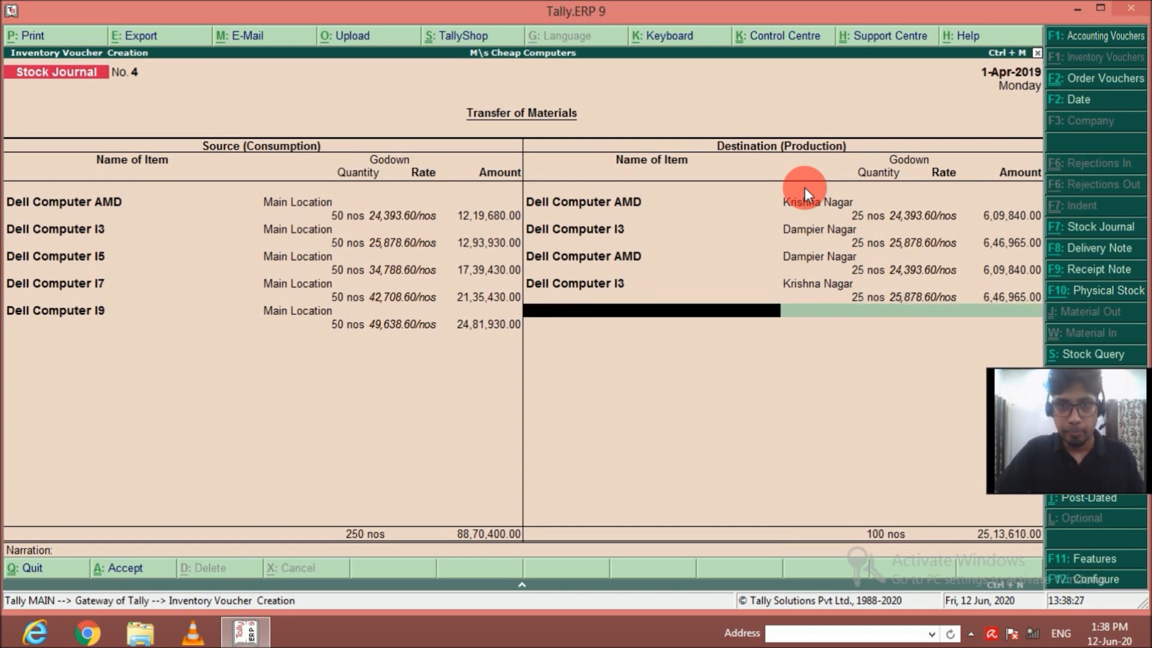
Add 25 nos of Dell Computer I5 for the Krishna Nagar godown to the destination items.
{"action": "type", "text": "D"}
{"action": "key", "text": "Down"}
{"action": "key", "text": "Down"}
{"action": "key", "text": "Up"}
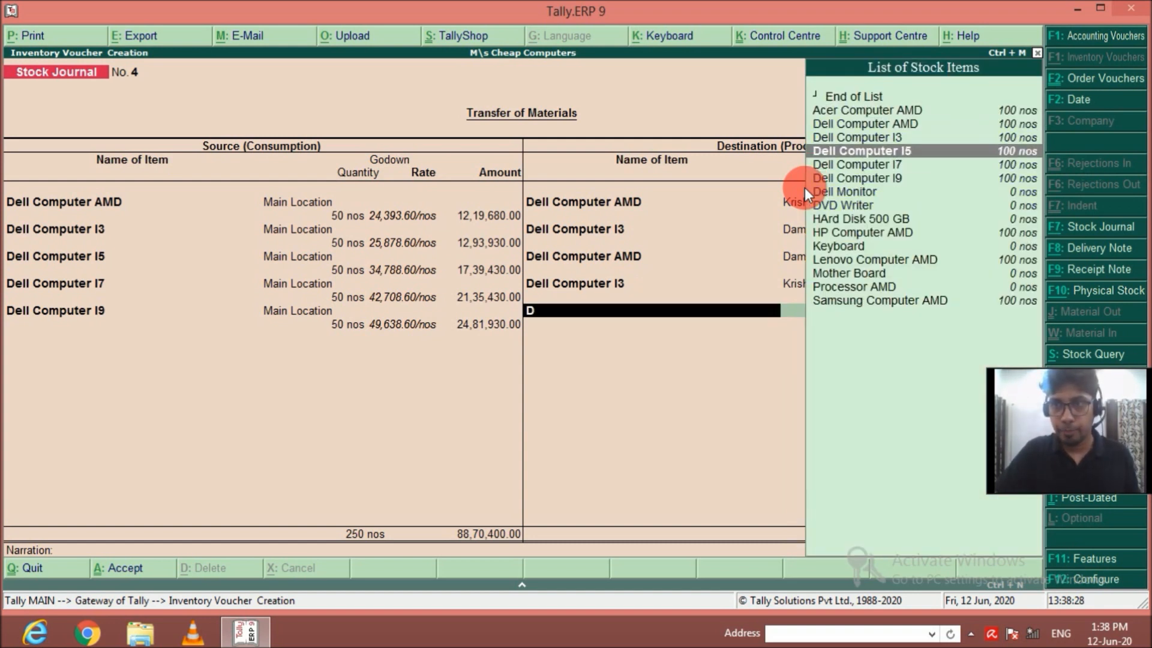
{"action": "key", "text": "Return"}
{"action": "key", "text": "Return"}
{"action": "type", "text": "25"}
Add a second Dell Computer I5 destination line of 25 nos for the Dampier Nagar godown.
{"action": "key", "text": "Return"}
{"action": "key", "text": "Return"}
{"action": "key", "text": "Return"}
{"action": "type", "text": "D"}
{"action": "type", "text": "."}
{"action": "key", "text": "Down"}
{"action": "key", "text": "Down"}
{"action": "key", "text": "Return"}
{"action": "type", "text": "D"}
{"action": "key", "text": "Return"}
{"action": "type", "text": "25"}
{"action": "key", "text": "Return"}
{"action": "key", "text": "Return"}
{"action": "key", "text": "Return"}
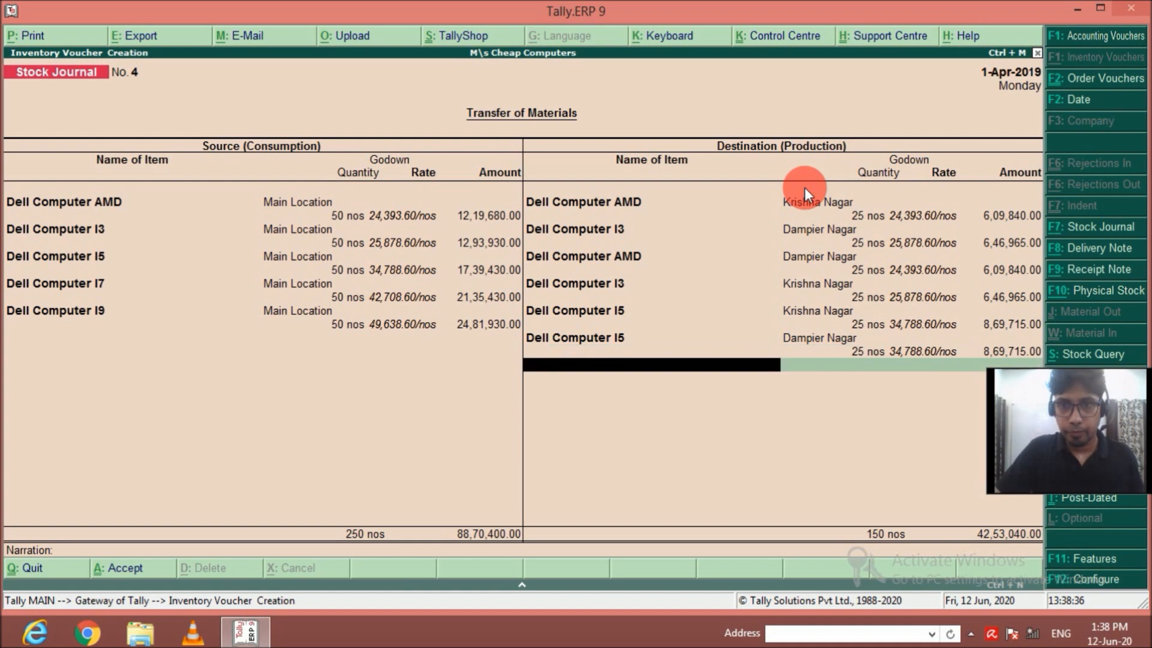
Add 25 nos of Dell Computer I7 for the Krishna Nagar godown to the destination items.
{"action": "type", "text": "De"}
{"action": "key", "text": "Down"}
{"action": "key", "text": "Down"}
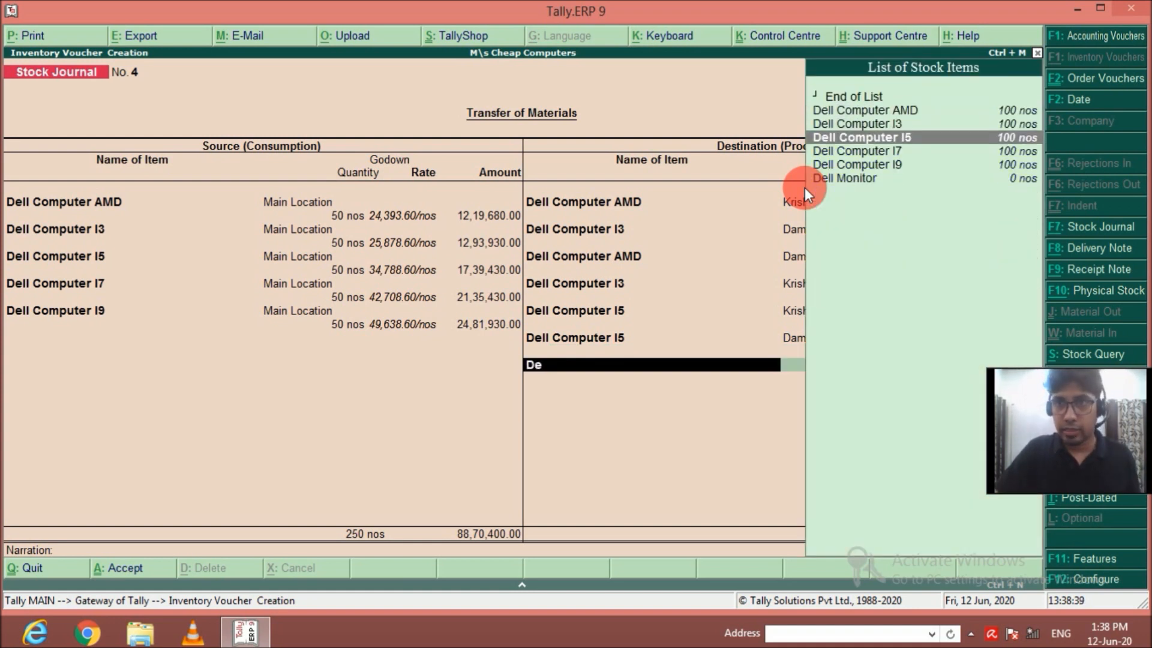
{"action": "key", "text": "Down"}
{"action": "key", "text": "Return"}
{"action": "key", "text": "Return"}
{"action": "type", "text": "25"}
{"action": "key", "text": "Return"}
{"action": "key", "text": "Return"}
{"action": "key", "text": "Return"}
Add a second Dell Computer I7 destination line of 25 nos for the Dampier Nagar godown.
{"action": "type", "text": "Dell Computer I7"}
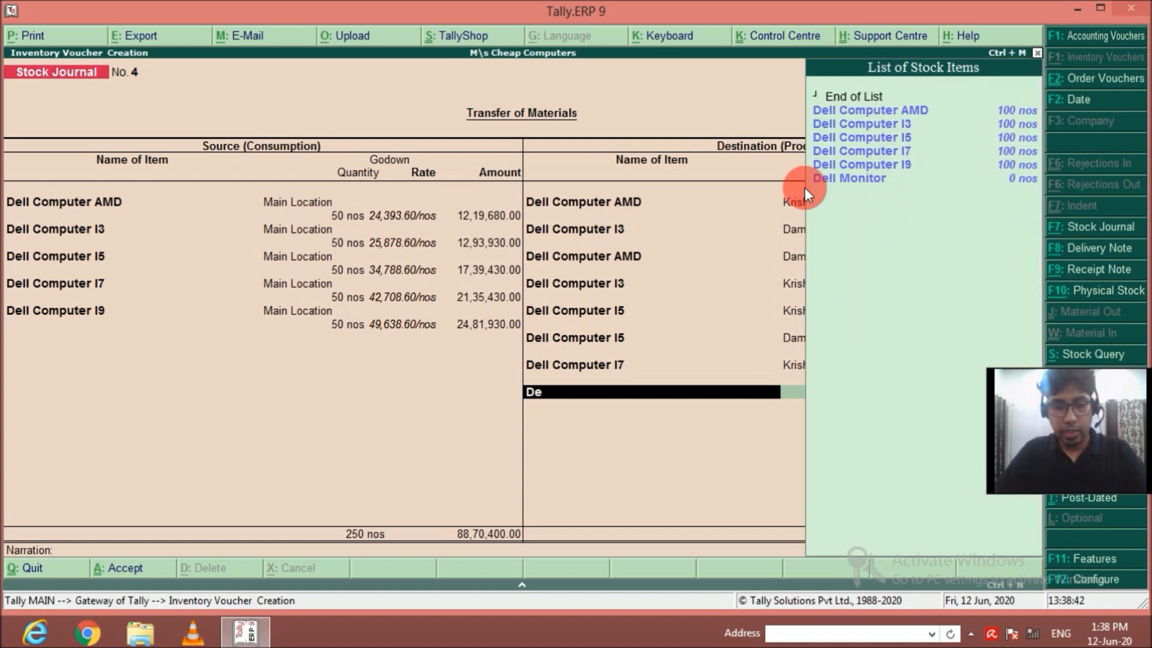
{"action": "key", "text": "Down"}
{"action": "key", "text": "Down"}
{"action": "key", "text": "Down"}
{"action": "key", "text": "Return"}
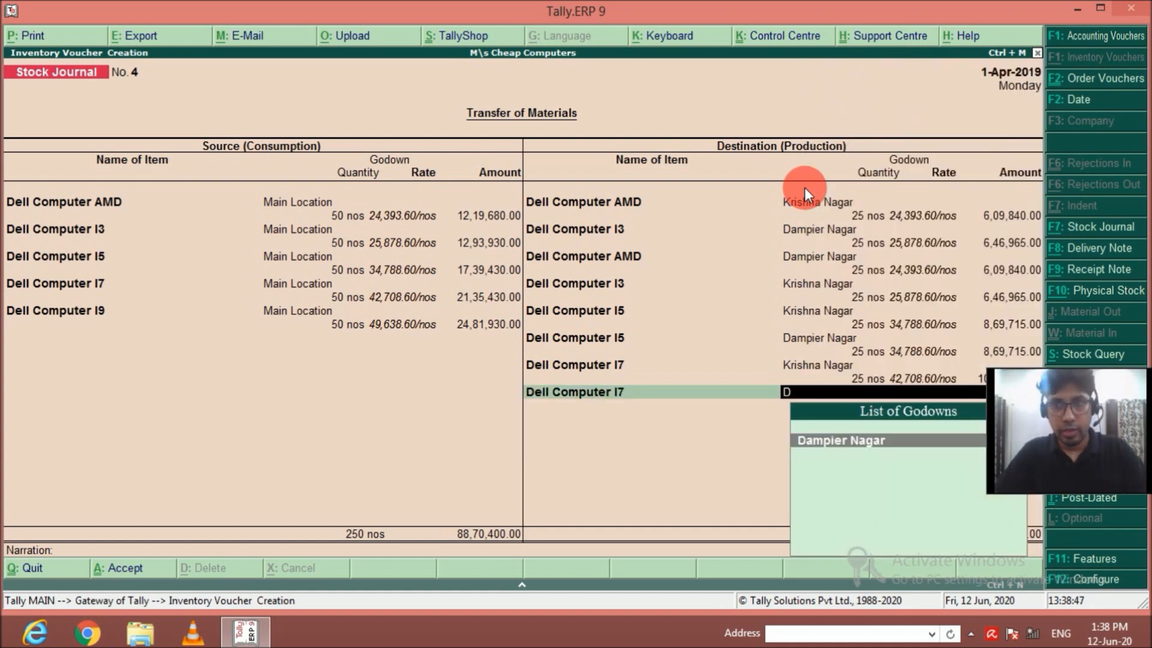
{"action": "key", "text": "Return"}
{"action": "type", "text": "25"}
{"action": "key", "text": "Return"}
{"action": "key", "text": "Return"}
{"action": "key", "text": "Return"}
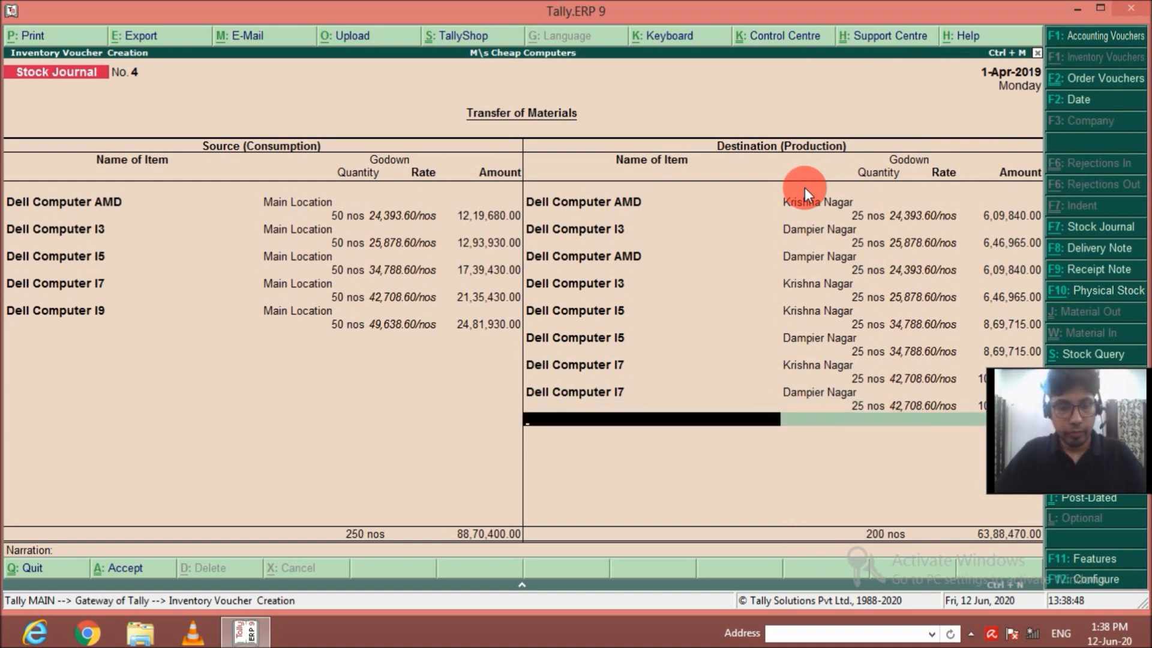
Add 25 nos of Dell Computer I9 for the Krishna Nagar godown to the destination items.
{"action": "type", "text": "Dell"}
{"action": "key", "text": "Return"}
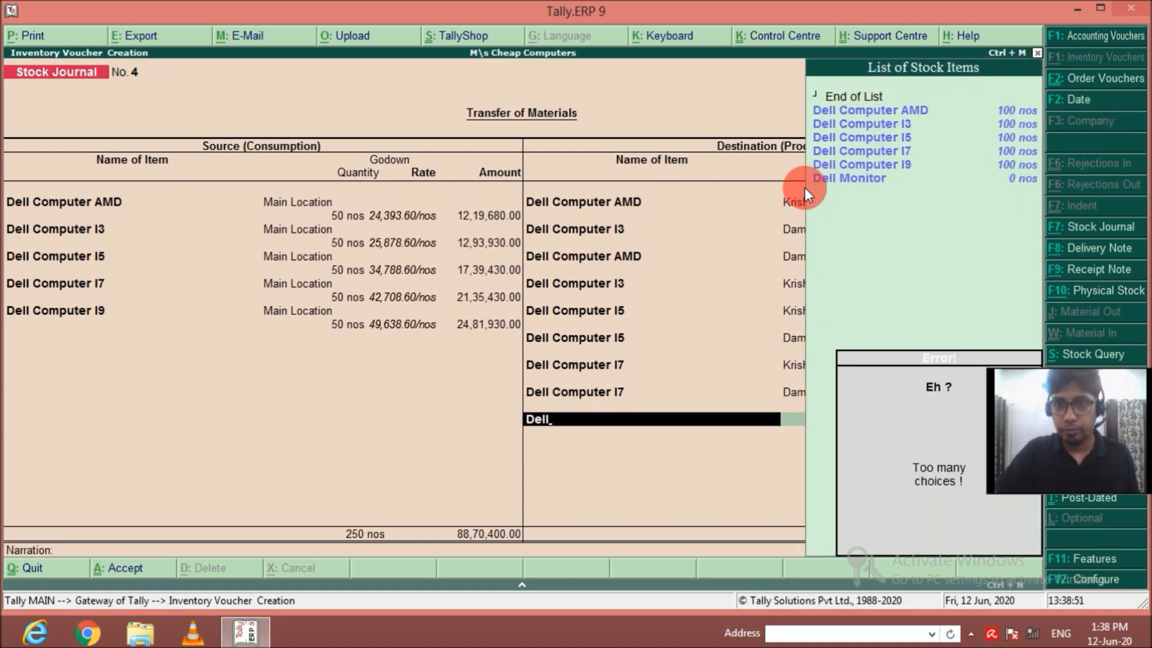
{"action": "key", "text": "Escape"}
{"action": "key", "text": "Down"}
{"action": "key", "text": "Down"}
{"action": "key", "text": "Down"}
{"action": "key", "text": "Down"}
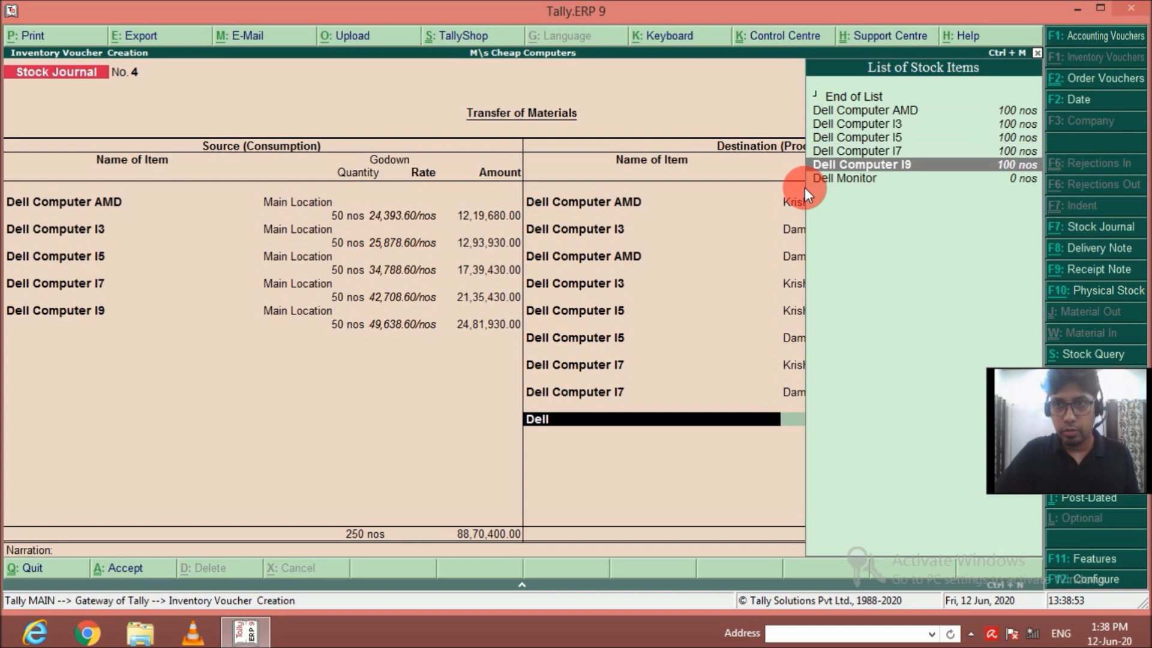
{"action": "key", "text": "Return"}
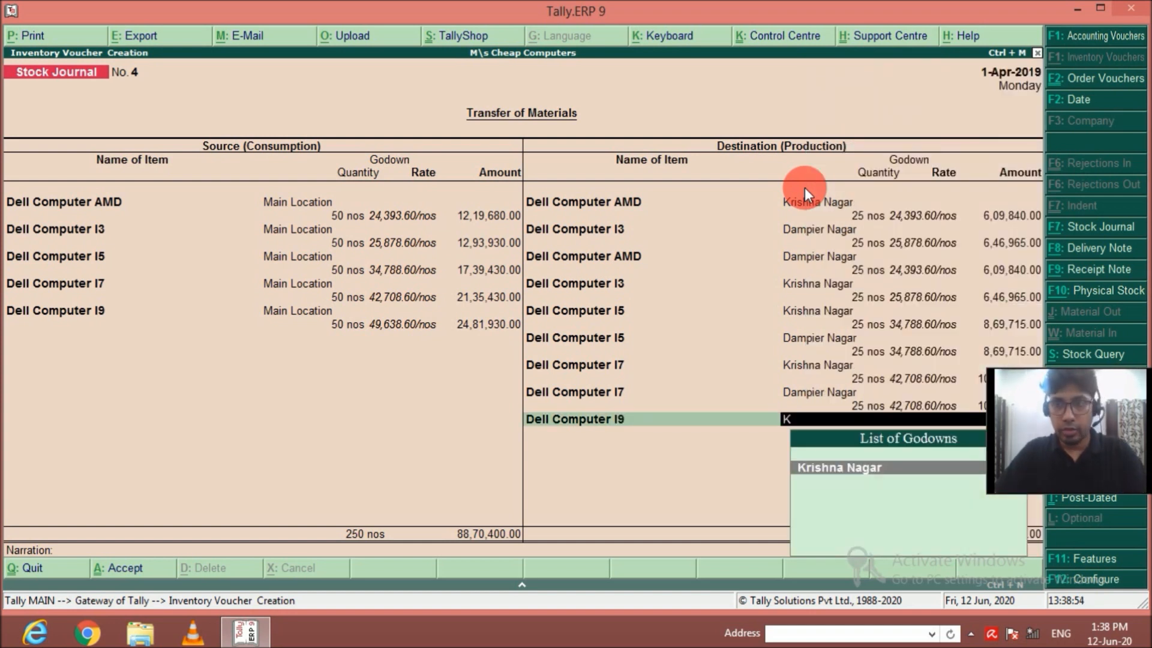
{"action": "key", "text": "Return"}
{"action": "type", "text": "25"}
{"action": "key", "text": "Return"}
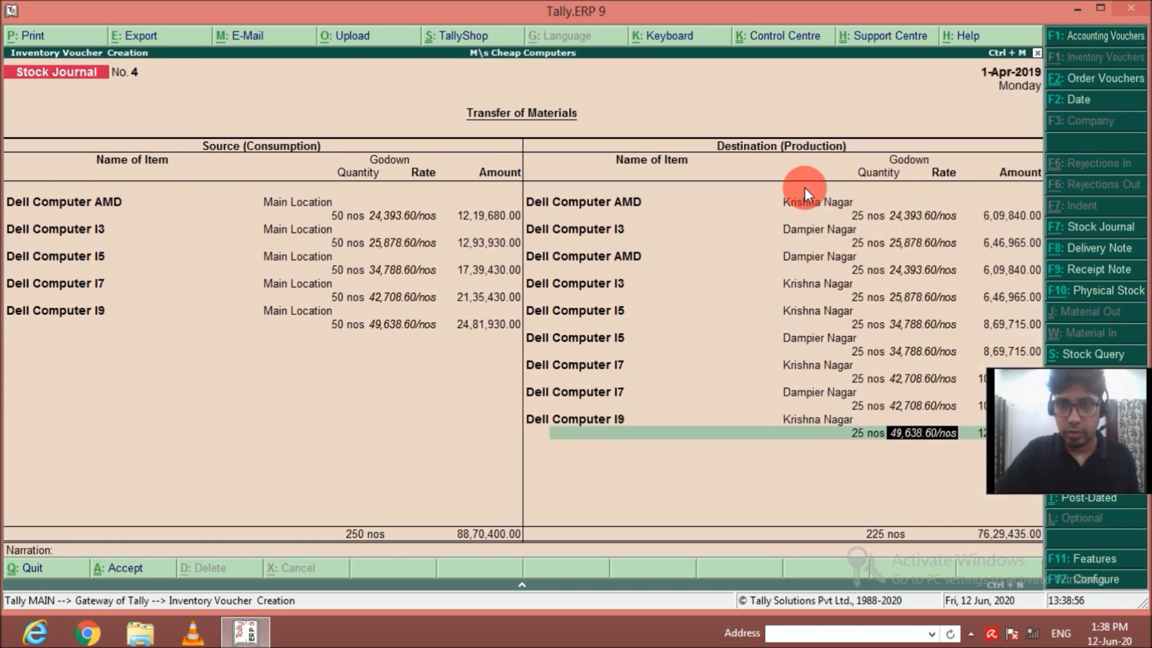
{"action": "key", "text": "Return"}
{"action": "key", "text": "Return"}
Add a second Dell Computer I9 destination line of 25 nos for the Dampier Nagar godown.
{"action": "type", "text": "Del"}
{"action": "key", "text": "Down"}
{"action": "key", "text": "Down"}
{"action": "key", "text": "Down"}
{"action": "key", "text": "Down"}
{"action": "key", "text": "Down"}
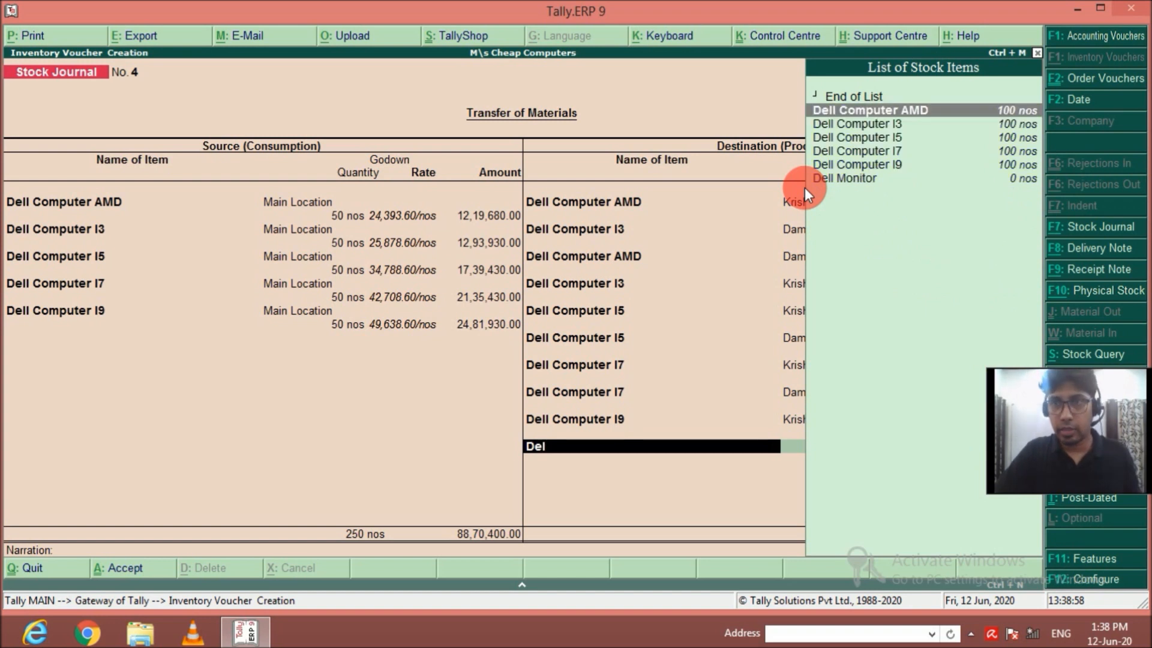
{"action": "key", "text": "Return"}
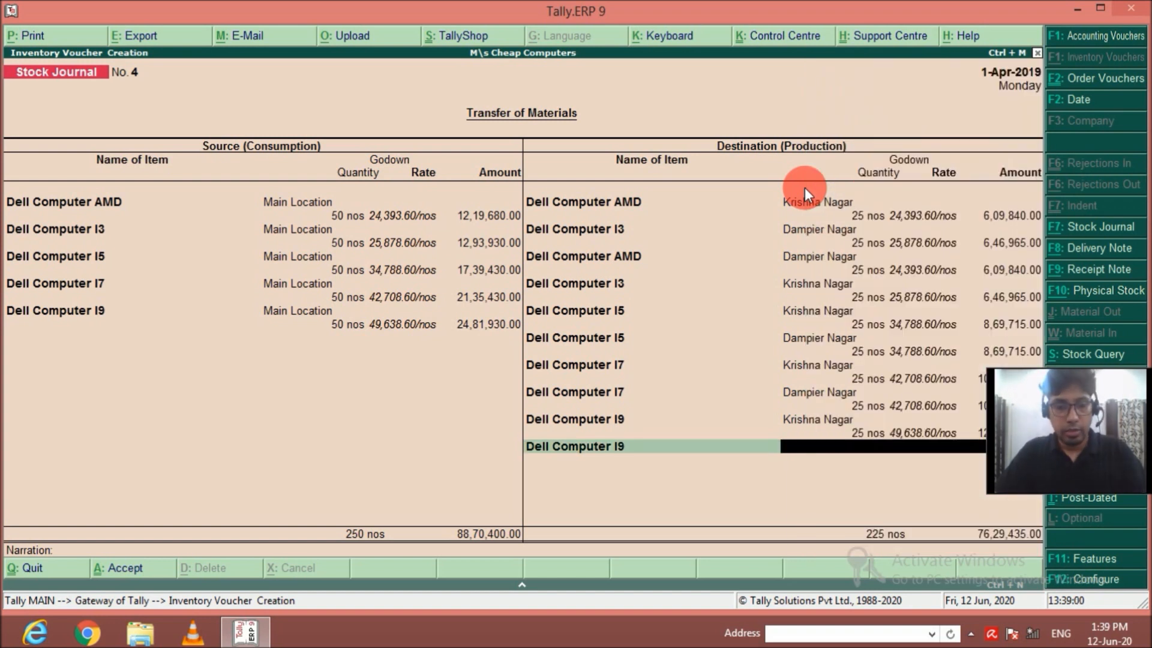
{"action": "key", "text": "Return"}
{"action": "type", "text": "25"}
{"action": "key", "text": "Return"}
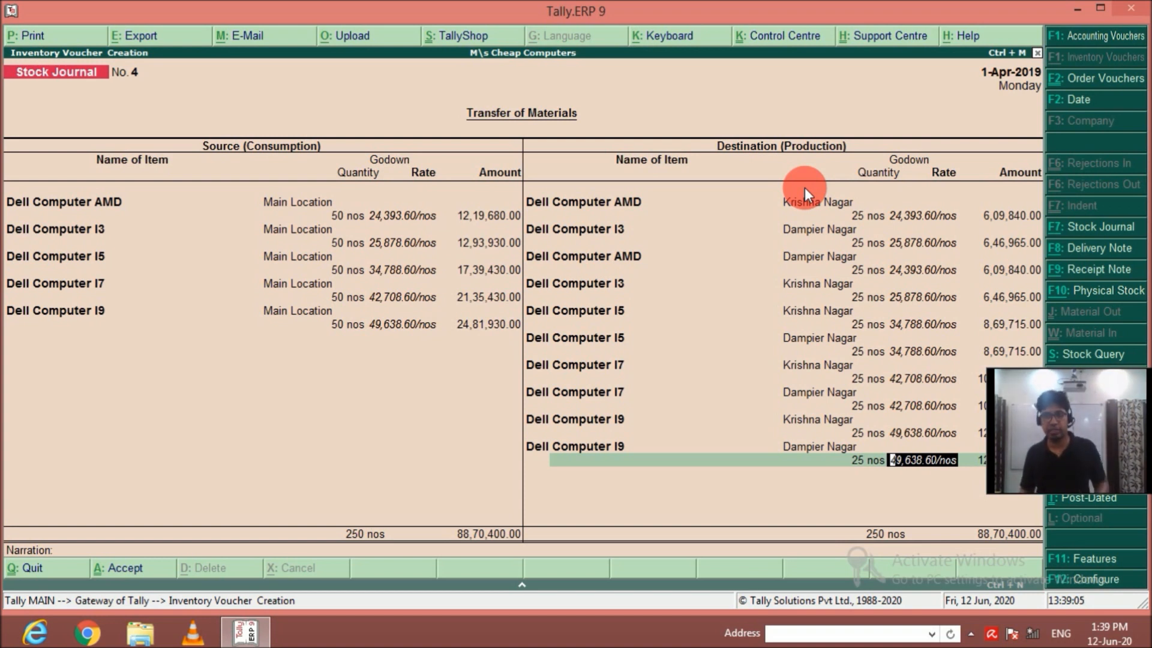
{"action": "key", "text": "Return"}
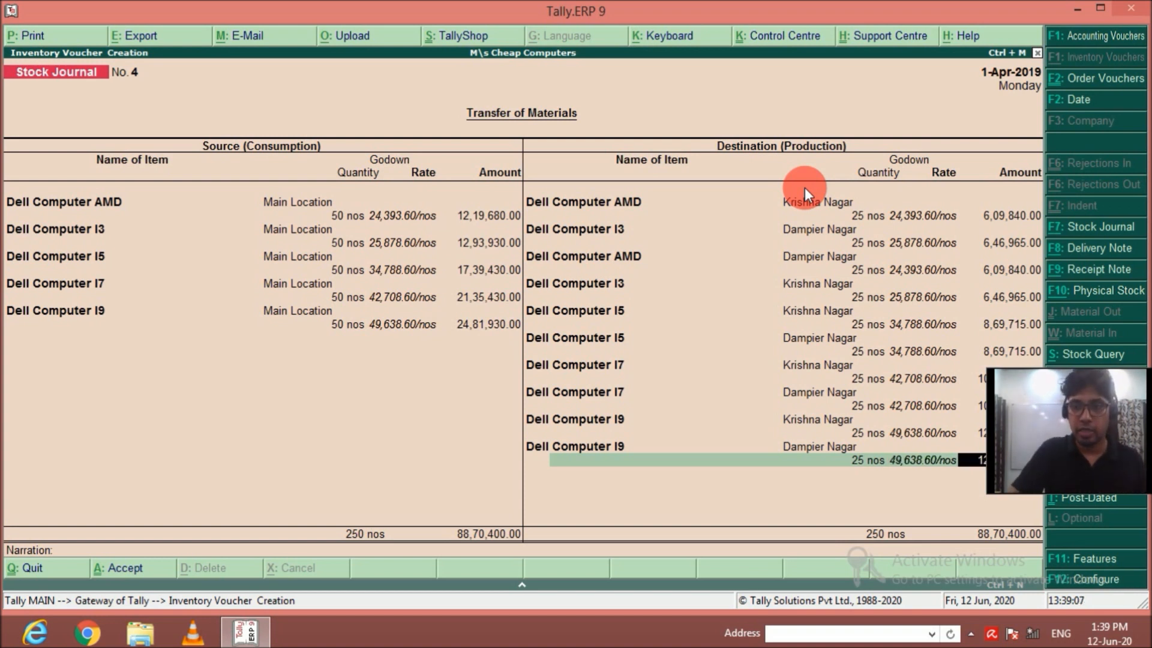
{"action": "key", "text": "Return"}
{"action": "key", "text": "Return"}
{"action": "key", "text": "Return"}
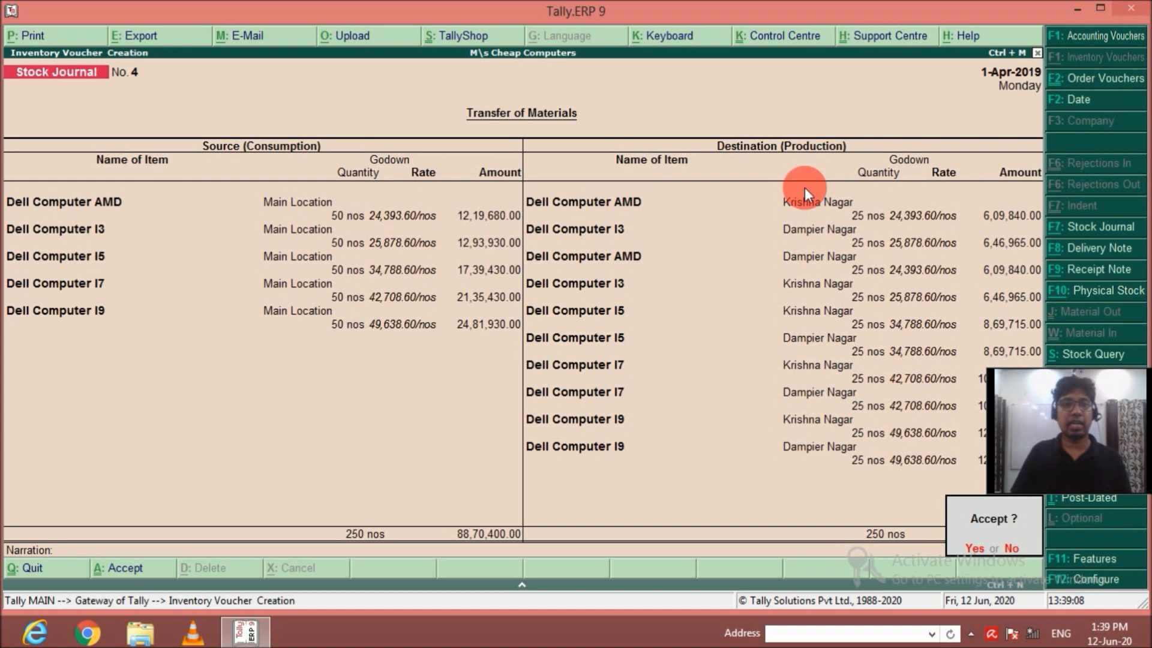
Finish the destination list without a narration and accept the Dell stock journal voucher.
{"action": "key", "text": "Return"}
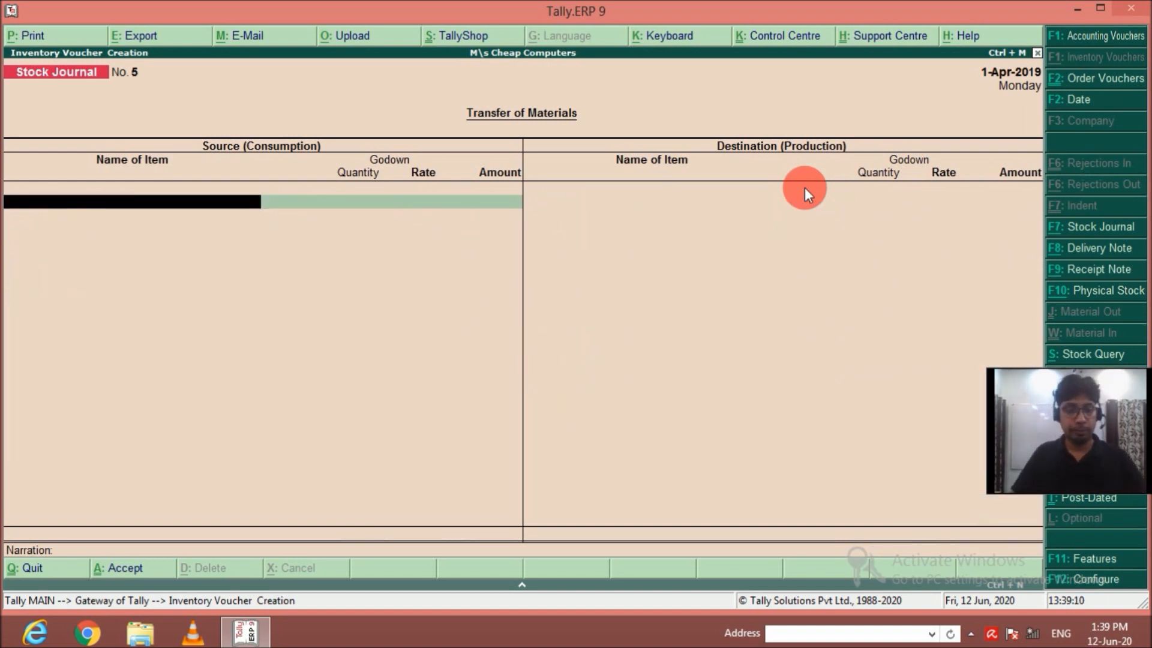
Add 50 nos of Lenovo Computer AMD from Main Location to the source items of the new stock journal.
{"action": "type", "text": "Le"}
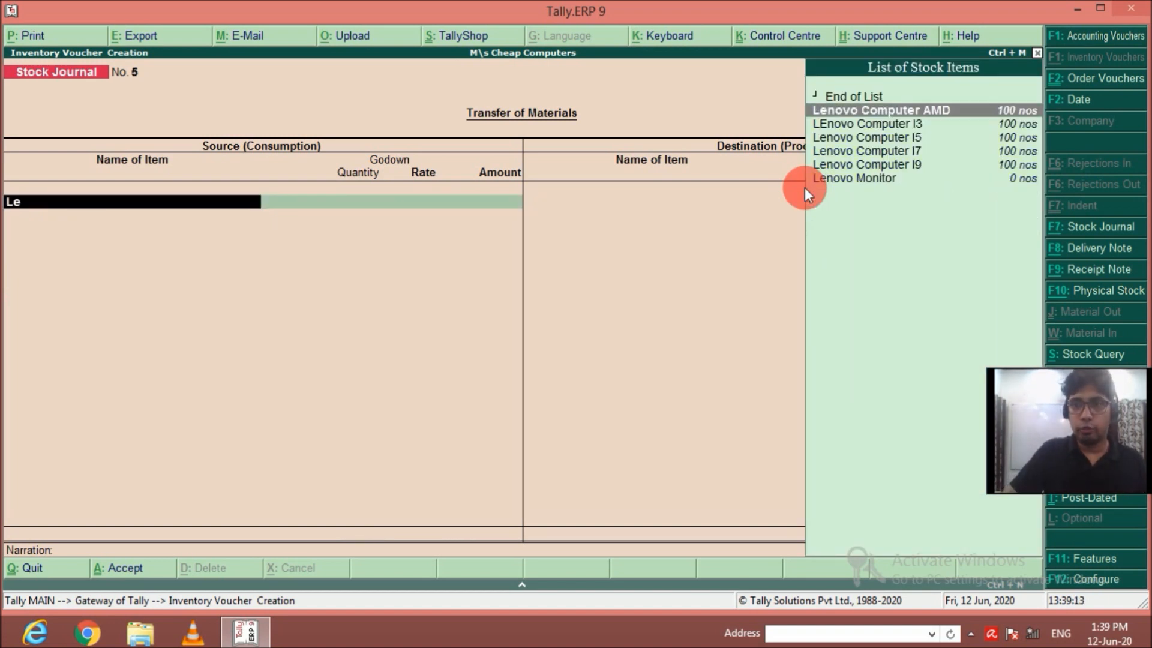
{"action": "key", "text": "Return"}
{"action": "key", "text": "Return"}
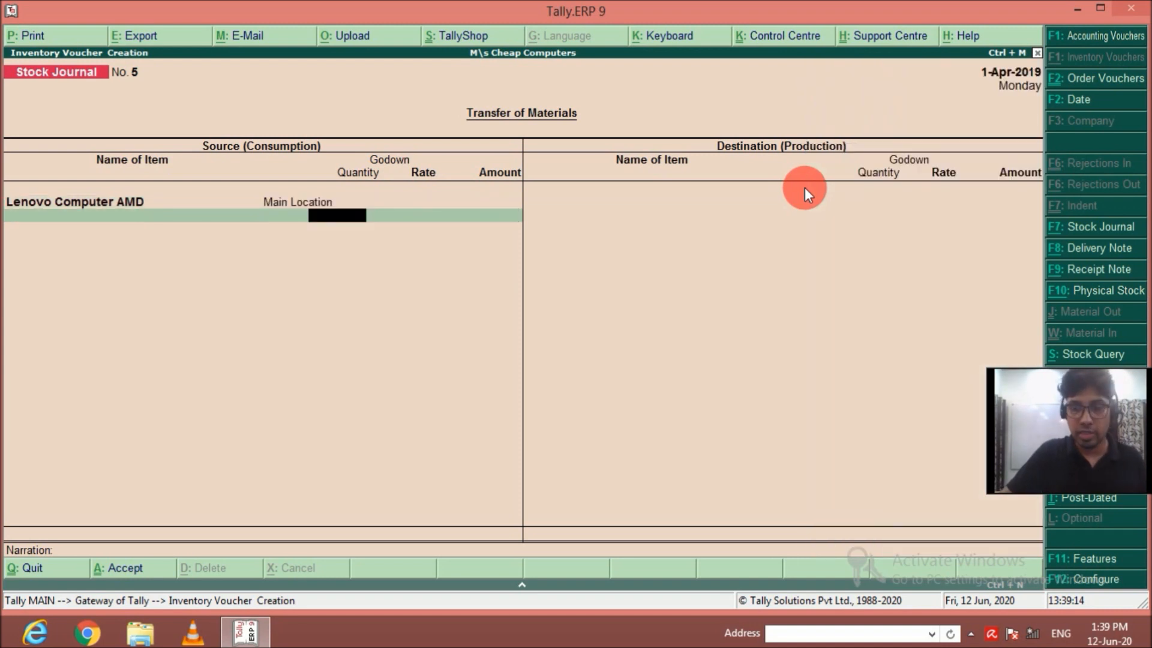
{"action": "type", "text": "50"}
{"action": "key", "text": "Return"}
{"action": "key", "text": "Return"}
{"action": "key", "text": "Return"}
{"action": "key", "text": "Return"}
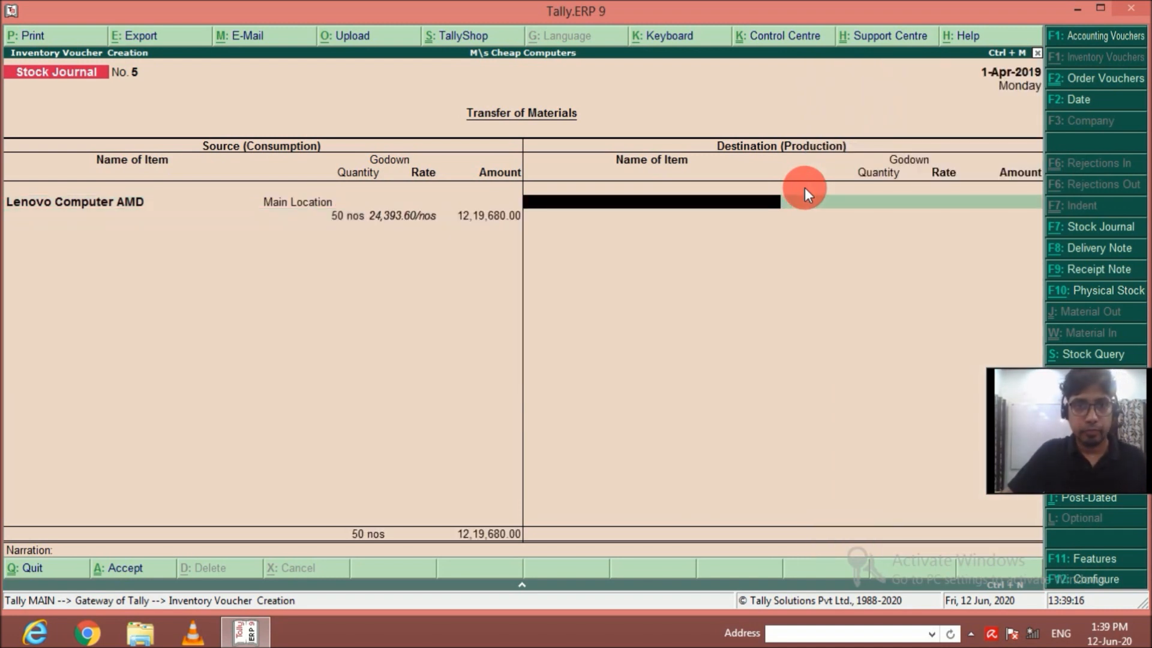
{"action": "key", "text": "BackSpace"}
{"action": "key", "text": "Return"}
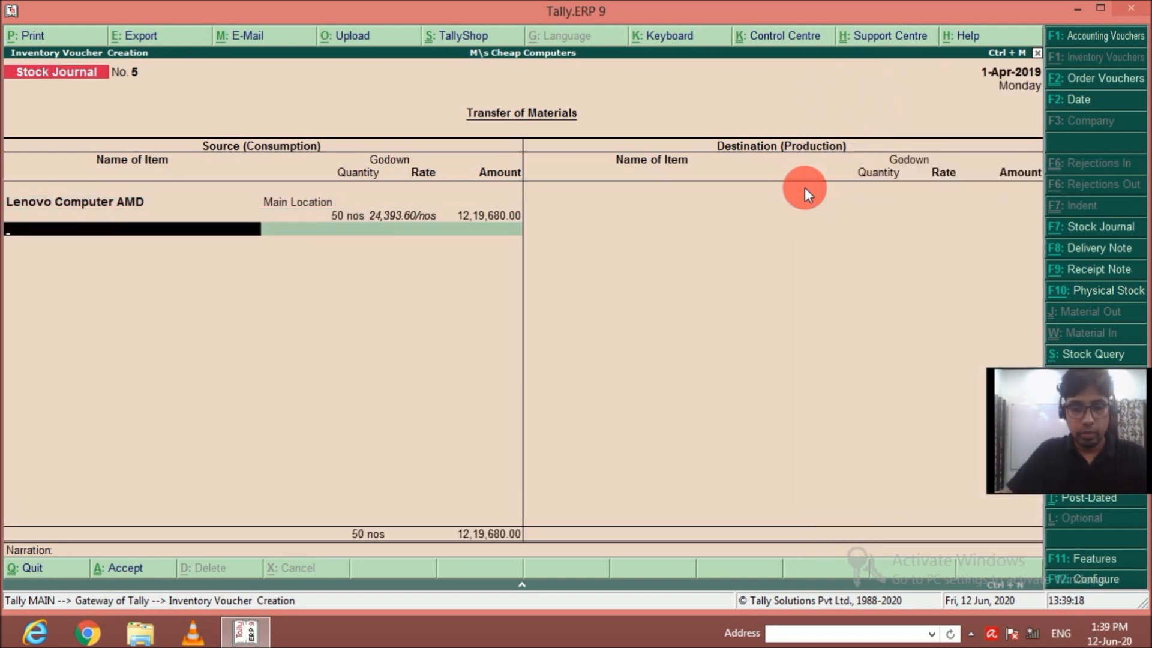
Add 50 nos of LEnovo Computer I3 from Main Location to the source items.
{"action": "type", "text": "L"}
{"action": "key", "text": "Up"}
{"action": "key", "text": "Down"}
{"action": "key", "text": "Down"}
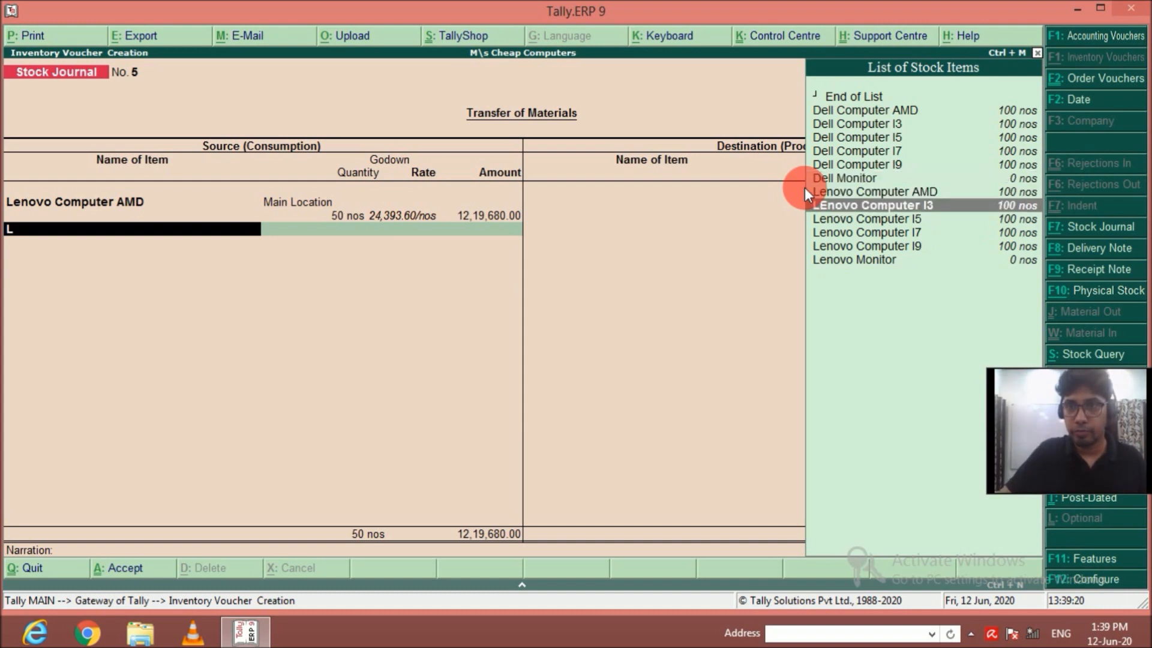
{"action": "key", "text": "Return"}
{"action": "key", "text": "Return"}
{"action": "type", "text": "50"}
{"action": "key", "text": "Return"}
Add 50 nos of Lenovo Computer I5 from Main Location to the source items.
{"action": "key", "text": "Return"}
{"action": "key", "text": "Return"}
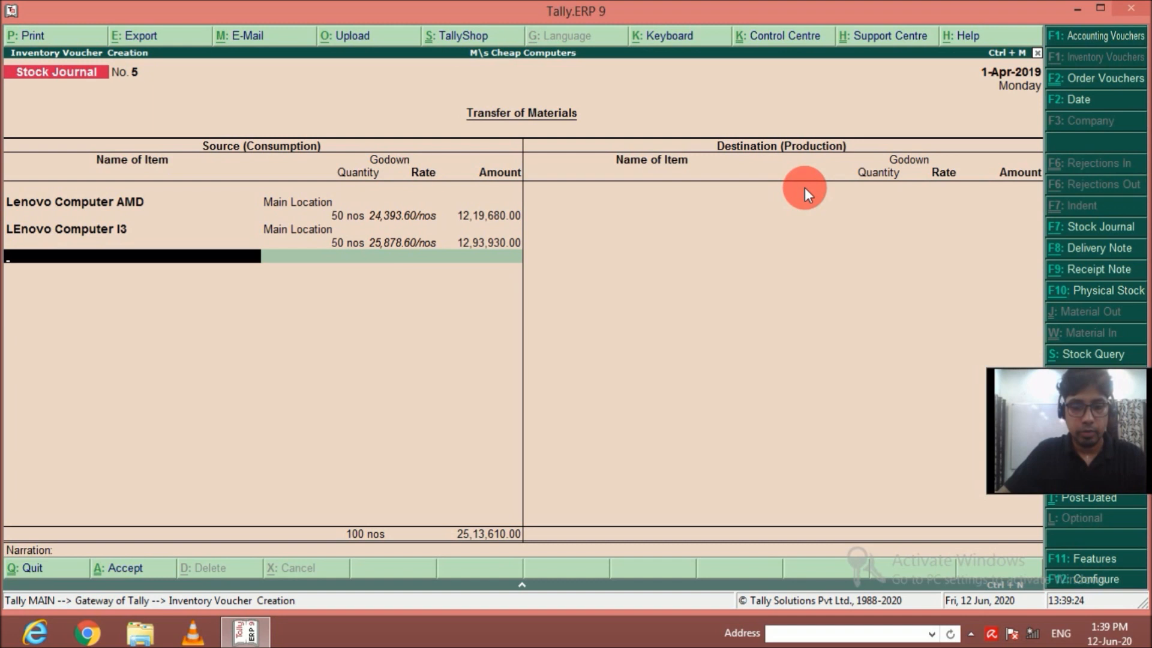
{"action": "type", "text": "L"}
{"action": "key", "text": "Up"}
{"action": "key", "text": "Down"}
{"action": "key", "text": "Down"}
{"action": "key", "text": "Down"}
{"action": "key", "text": "Return"}
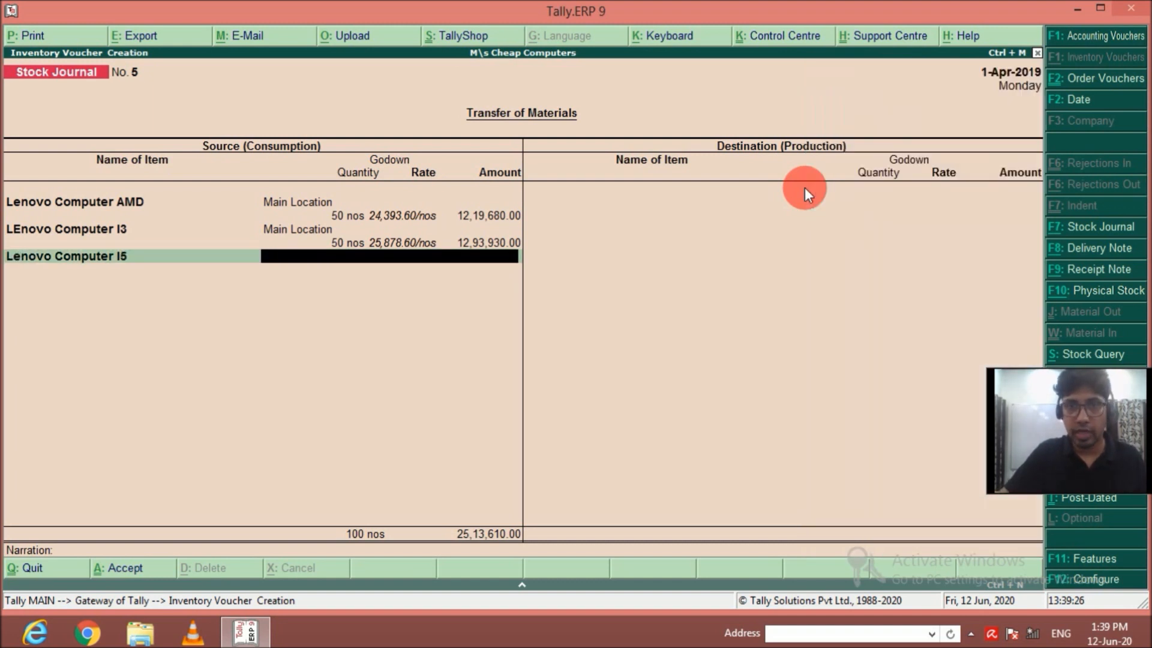
{"action": "key", "text": "Return"}
{"action": "type", "text": "50"}
{"action": "key", "text": "Return"}
{"action": "key", "text": "Return"}
{"action": "key", "text": "Return"}
Add 50 nos of Lenovo Computer I7 from Main Location to the source items.
{"action": "type", "text": "L"}
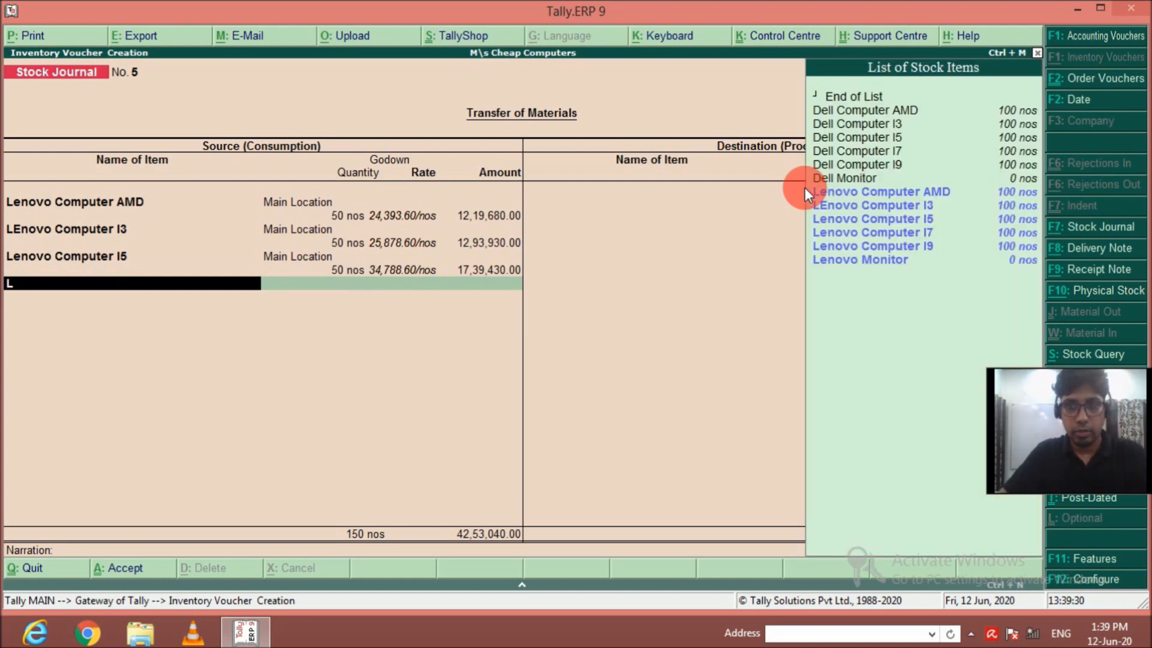
{"action": "key", "text": "Down"}
{"action": "key", "text": "Down"}
{"action": "key", "text": "Down"}
{"action": "key", "text": "Return"}
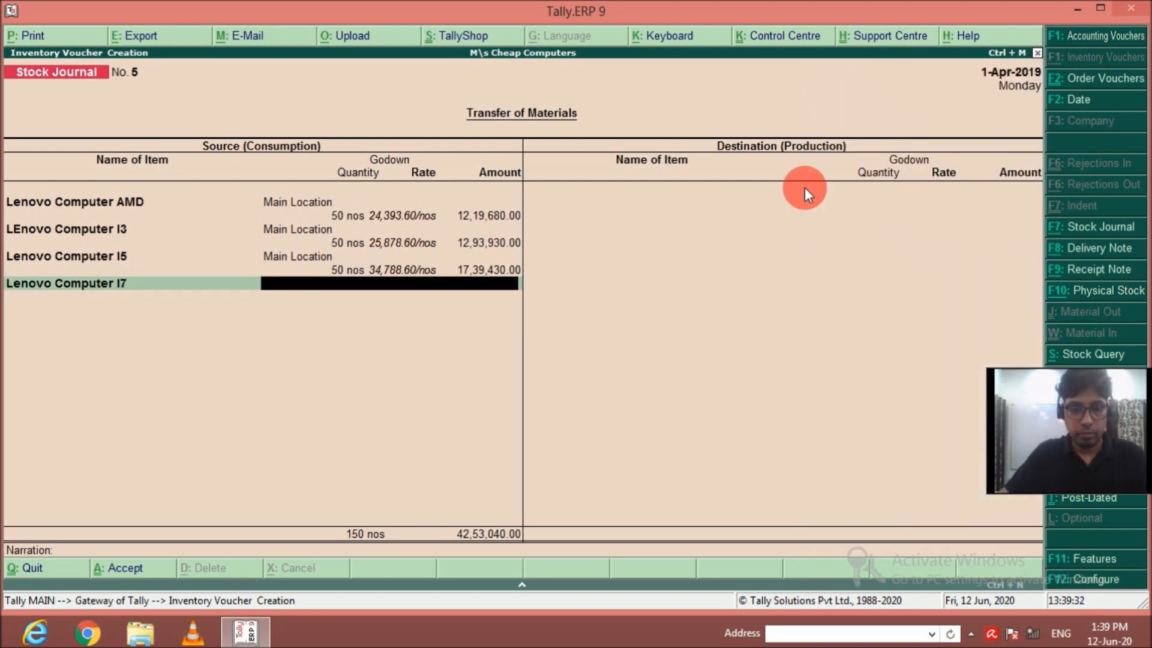
{"action": "key", "text": "Return"}
{"action": "type", "text": "50"}
{"action": "key", "text": "Return"}
{"action": "key", "text": "Return"}
{"action": "key", "text": "Return"}
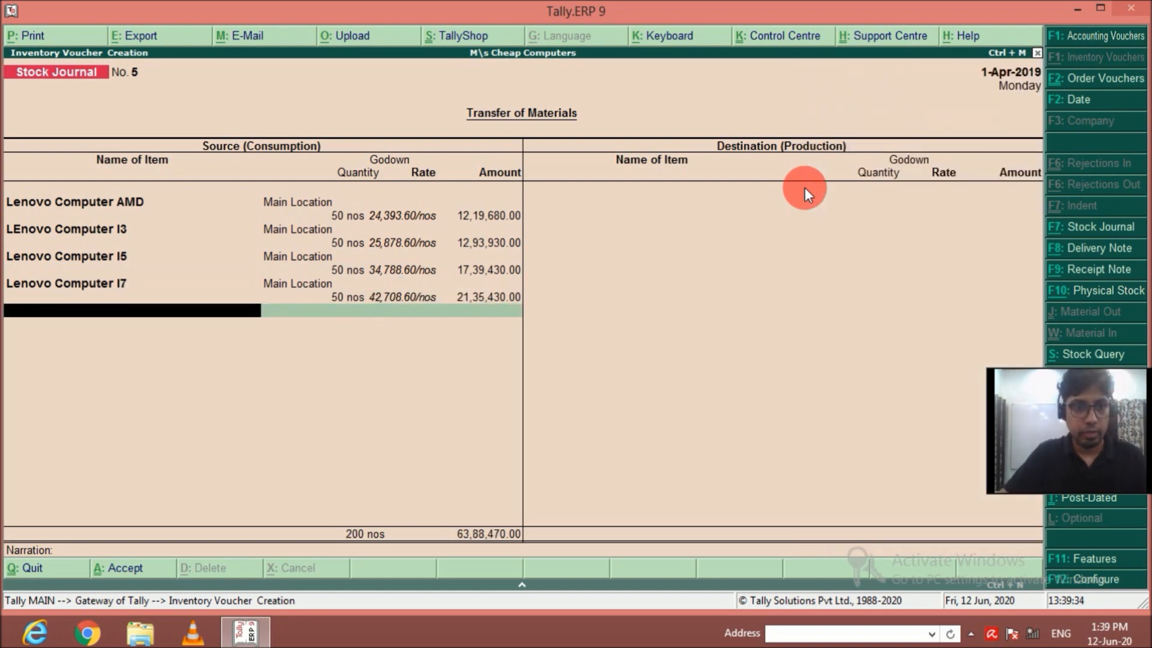
Add 50 nos of Lenovo Computer I9 from Main Location to the source items.
{"action": "type", "text": "L"}
{"action": "key", "text": "Down"}
{"action": "key", "text": "Down"}
{"action": "key", "text": "Down"}
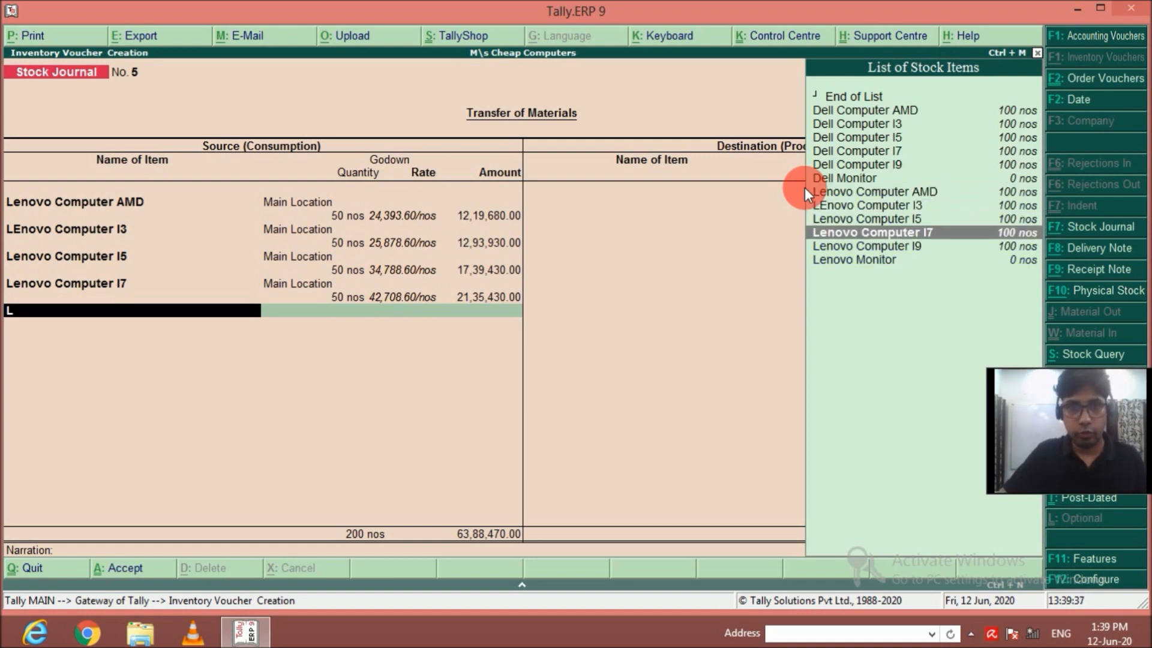
{"action": "key", "text": "Down"}
{"action": "key", "text": "Return"}
{"action": "type", "text": "M"}
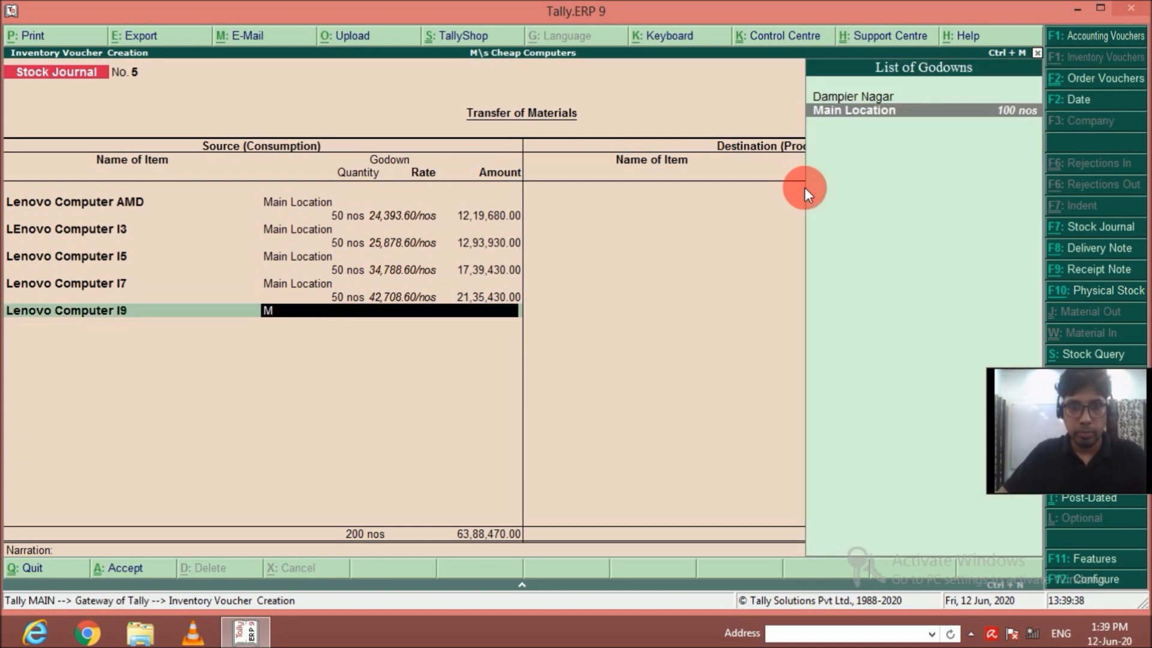
{"action": "key", "text": "Return"}
{"action": "type", "text": "50"}
{"action": "key", "text": "Return"}
{"action": "key", "text": "Return"}
End the source list and add 25 nos of Lenovo Computer AMD for the Krishna Nagar godown to the destination items.
{"action": "key", "text": "Return"}
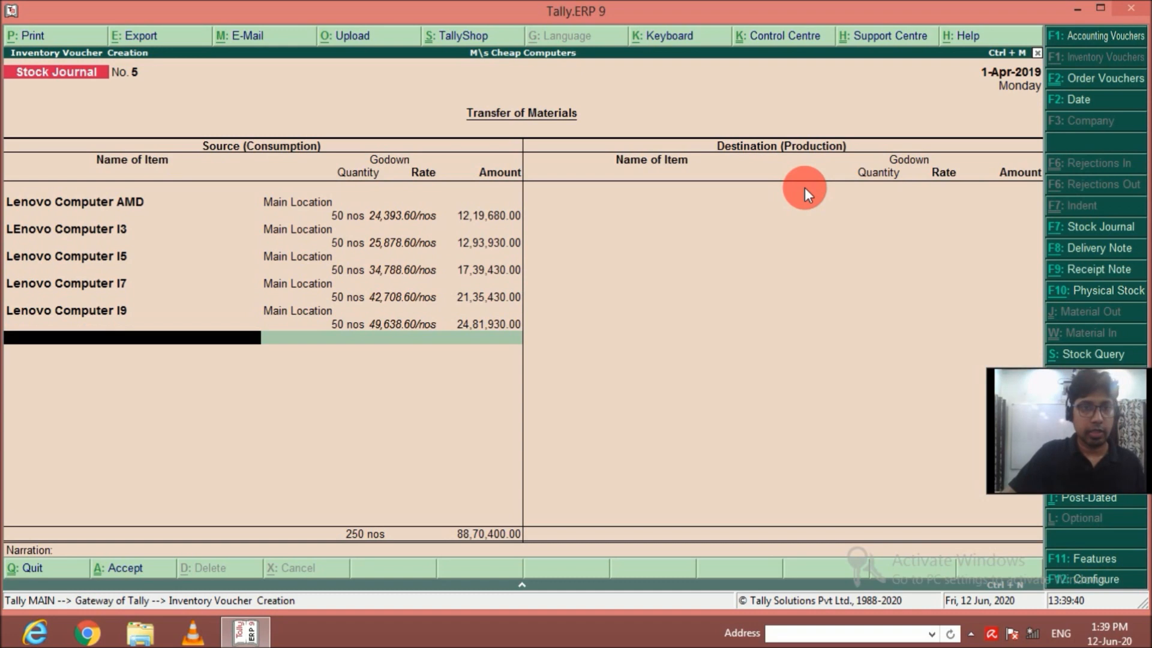
{"action": "key", "text": "Return"}
{"action": "key", "text": "Return"}
{"action": "key", "text": "BackSpace"}
{"action": "type", "text": "Le"}
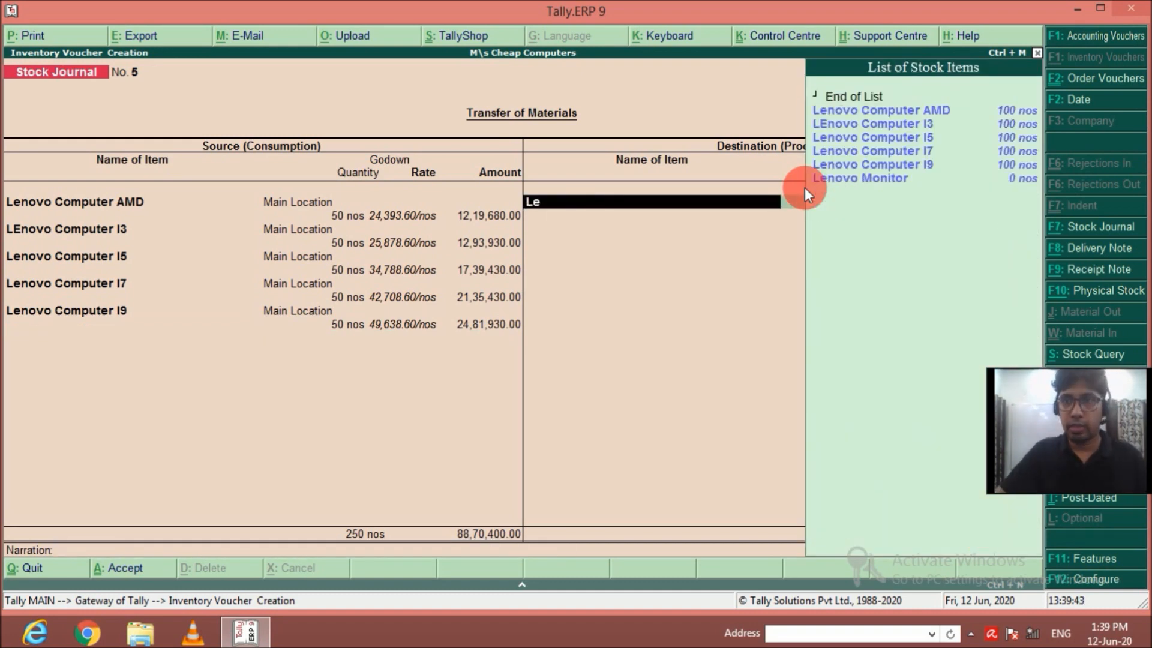
{"action": "key", "text": "Down"}
{"action": "key", "text": "Up"}
{"action": "key", "text": "Return"}
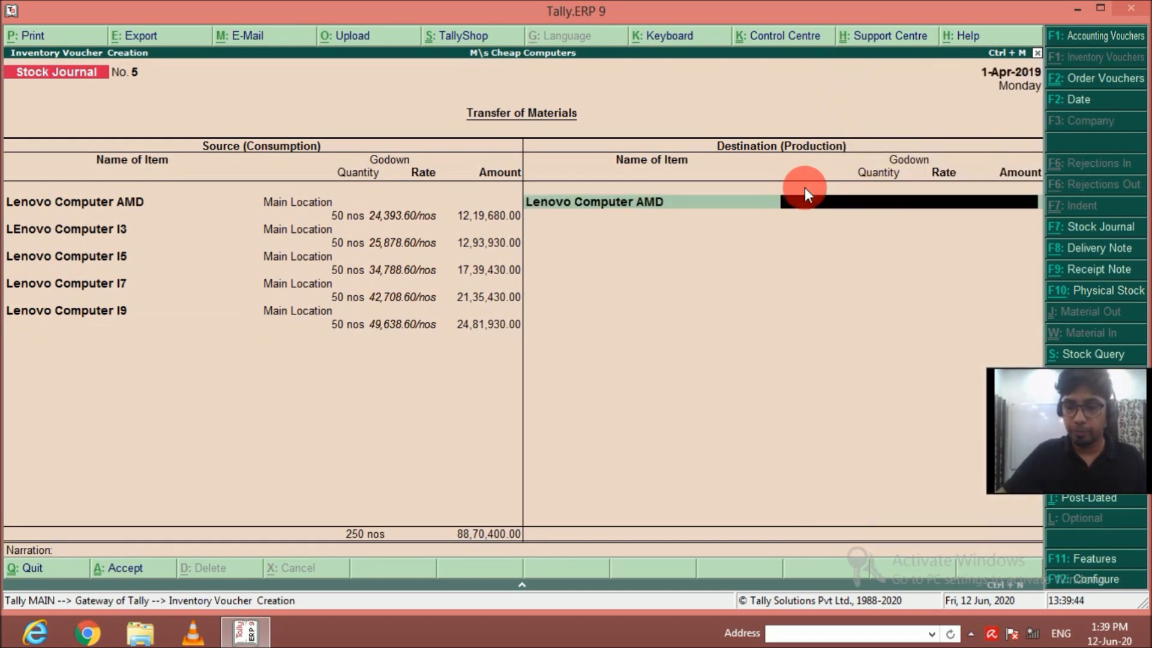
{"action": "key", "text": "Return"}
{"action": "type", "text": "25"}
{"action": "key", "text": "Return"}
{"action": "key", "text": "Return"}
Add a second Lenovo Computer AMD destination line of 25 nos for the Dampier Nagar godown.
{"action": "key", "text": "Return"}
{"action": "type", "text": "Lenovo Computer AMD"}
{"action": "key", "text": "Return"}
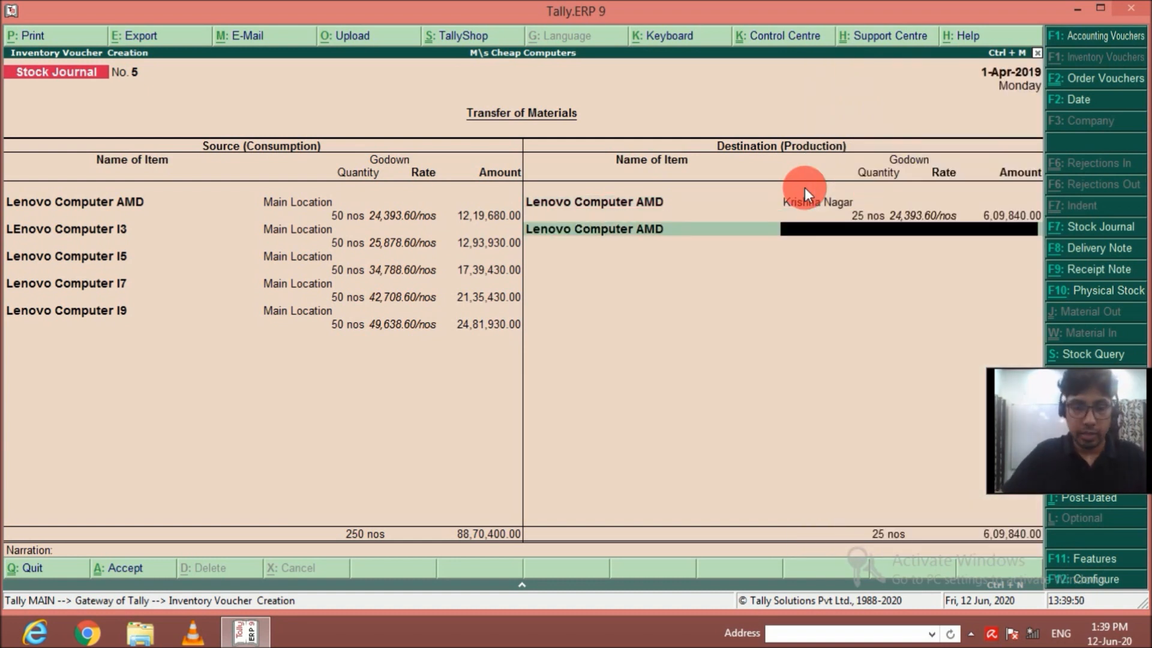
{"action": "key", "text": "Return"}
{"action": "type", "text": "25"}
Add 25 nos of LEnovo Computer I3 for the Krishna Nagar godown to the destination items.
{"action": "key", "text": "Return"}
{"action": "key", "text": "Return"}
{"action": "key", "text": "Return"}
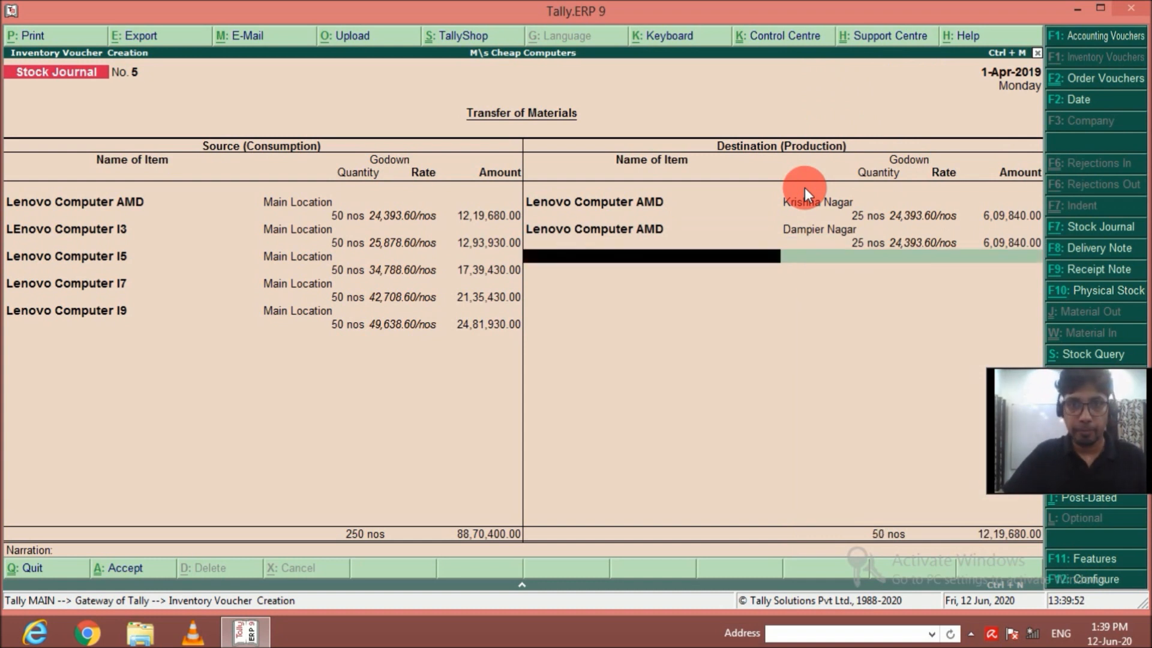
{"action": "key", "text": "Down"}
{"action": "key", "text": "Return"}
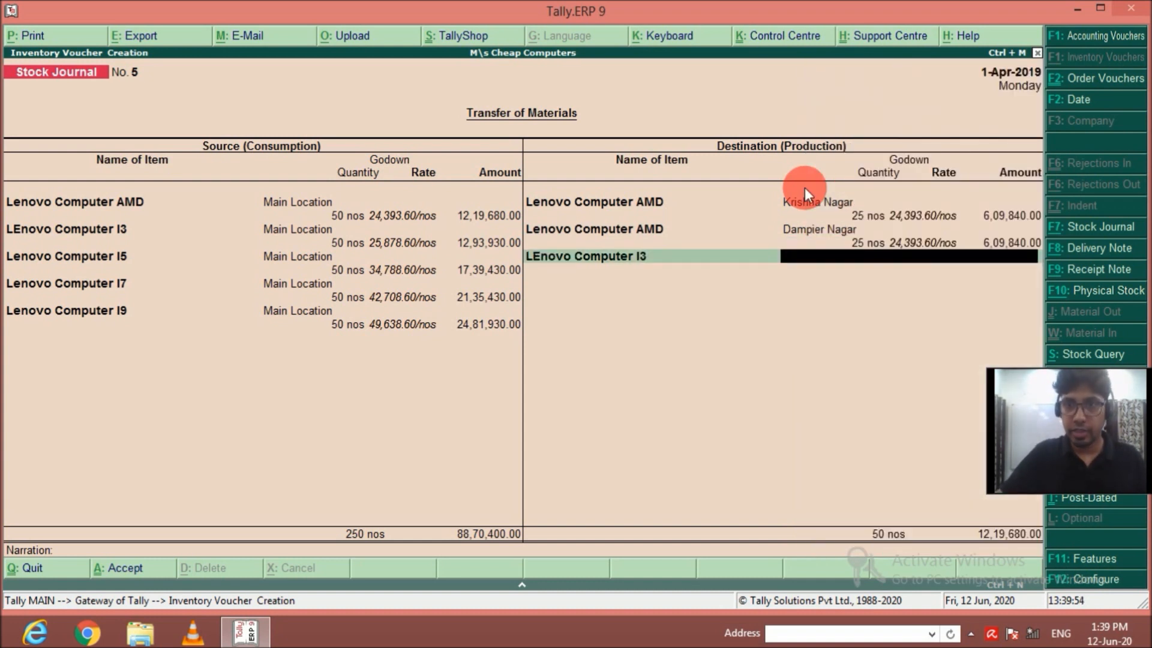
{"action": "key", "text": "Return"}
{"action": "type", "text": "25"}
Add a second LEnovo Computer I3 destination line of 25 nos for the Dampier Nagar godown.
{"action": "key", "text": "Return"}
{"action": "key", "text": "Return"}
{"action": "key", "text": "Return"}
{"action": "type", "text": "Le"}
{"action": "key", "text": "Down"}
{"action": "key", "text": "Return"}
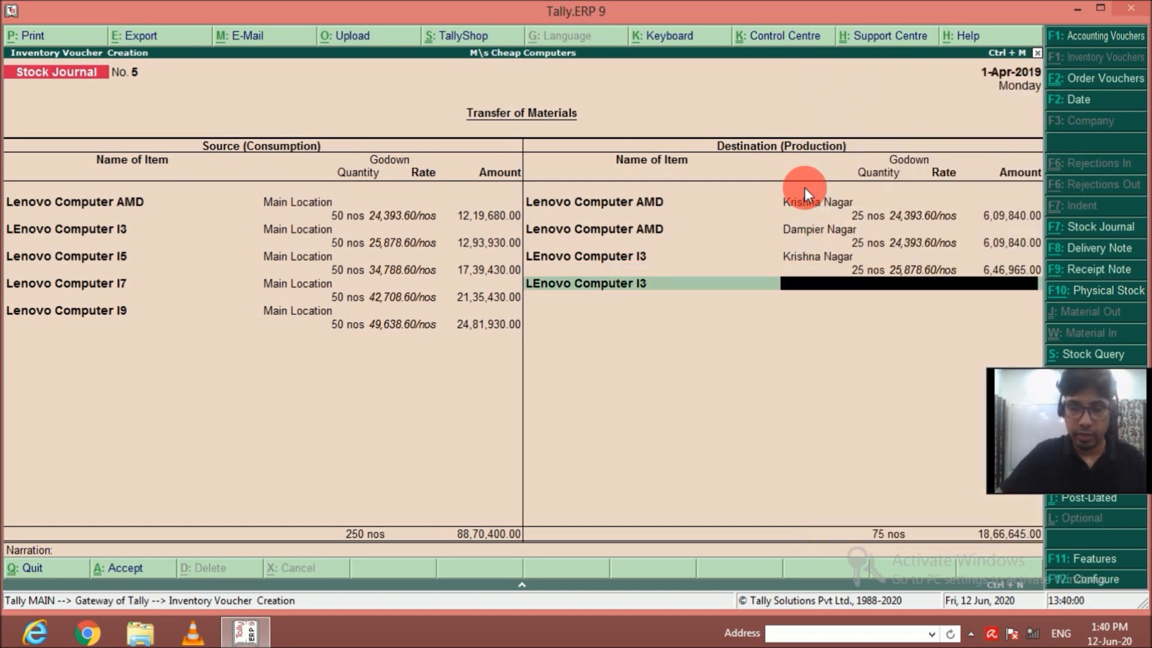
{"action": "type", "text": "d"}
{"action": "key", "text": "Return"}
{"action": "type", "text": "25"}
{"action": "key", "text": "Return"}
Add 25 nos of Lenovo Computer I5 for the Krishna Nagar godown to the destination items.
{"action": "key", "text": "Return"}
{"action": "key", "text": "Return"}
{"action": "type", "text": "Le"}
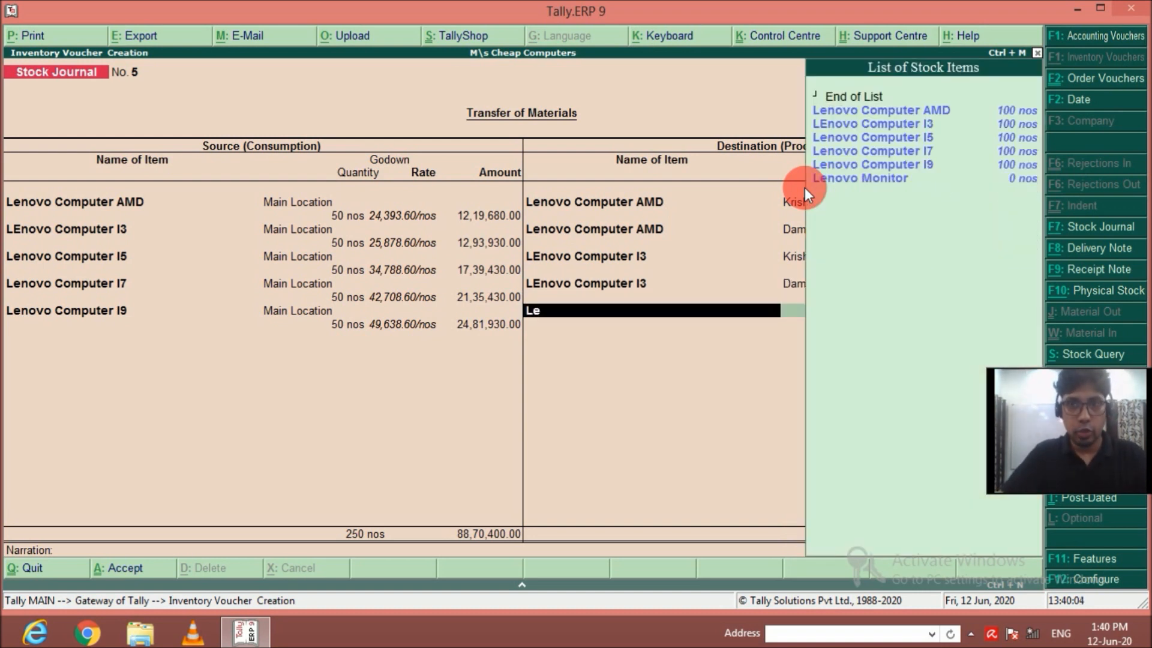
{"action": "key", "text": "Down"}
{"action": "key", "text": "Down"}
{"action": "key", "text": "Down"}
{"action": "key", "text": "Up"}
{"action": "key", "text": "Return"}
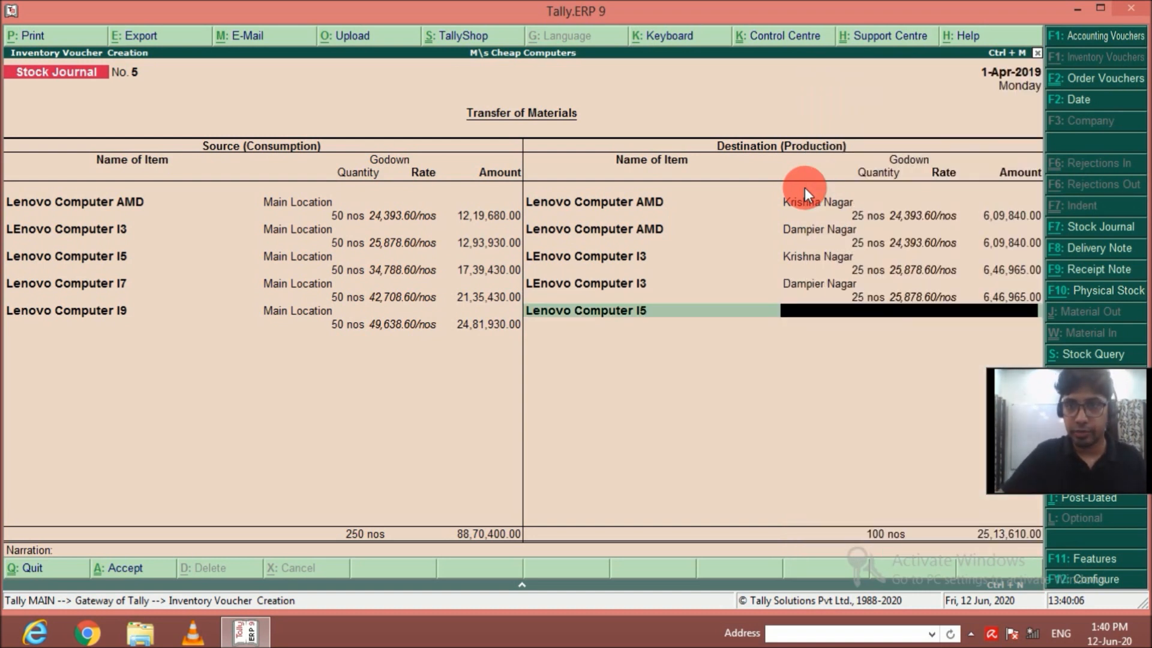
{"action": "type", "text": "k"}
{"action": "key", "text": "Return"}
{"action": "type", "text": "25"}
{"action": "key", "text": "Return"}
{"action": "key", "text": "Return"}
{"action": "key", "text": "Return"}
Add a second Lenovo Computer I5 destination line of 25 nos for the Dampier Nagar godown.
{"action": "type", "text": "Le"}
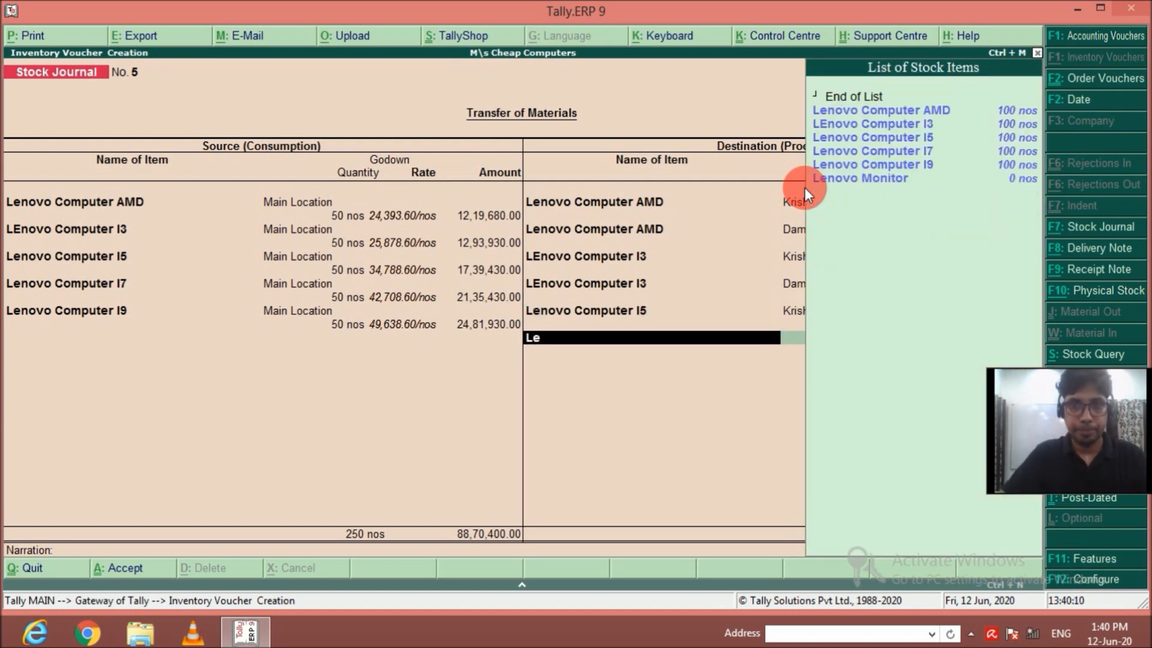
{"action": "key", "text": "Down"}
{"action": "key", "text": "Down"}
{"action": "key", "text": "Down"}
{"action": "key", "text": "Return"}
{"action": "type", "text": "d"}
{"action": "key", "text": "Return"}
{"action": "type", "text": "25"}
{"action": "key", "text": "Return"}
Add 25 nos of Lenovo Computer I7 for the Krishna Nagar godown to the destination items.
{"action": "key", "text": "Return"}
{"action": "key", "text": "Return"}
{"action": "type", "text": "Le"}
{"action": "key", "text": "Down"}
{"action": "key", "text": "Down"}
{"action": "key", "text": "Down"}
{"action": "key", "text": "Return"}
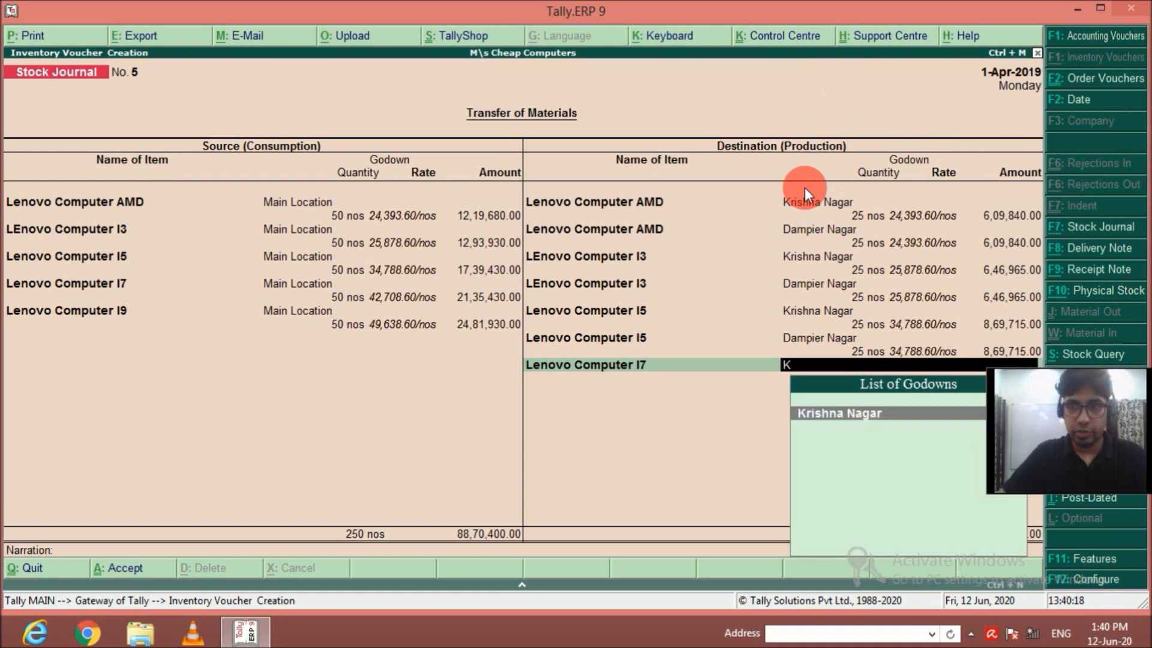
{"action": "key", "text": "Return"}
{"action": "type", "text": "25"}
{"action": "key", "text": "Return"}
{"action": "key", "text": "Return"}
{"action": "key", "text": "Return"}
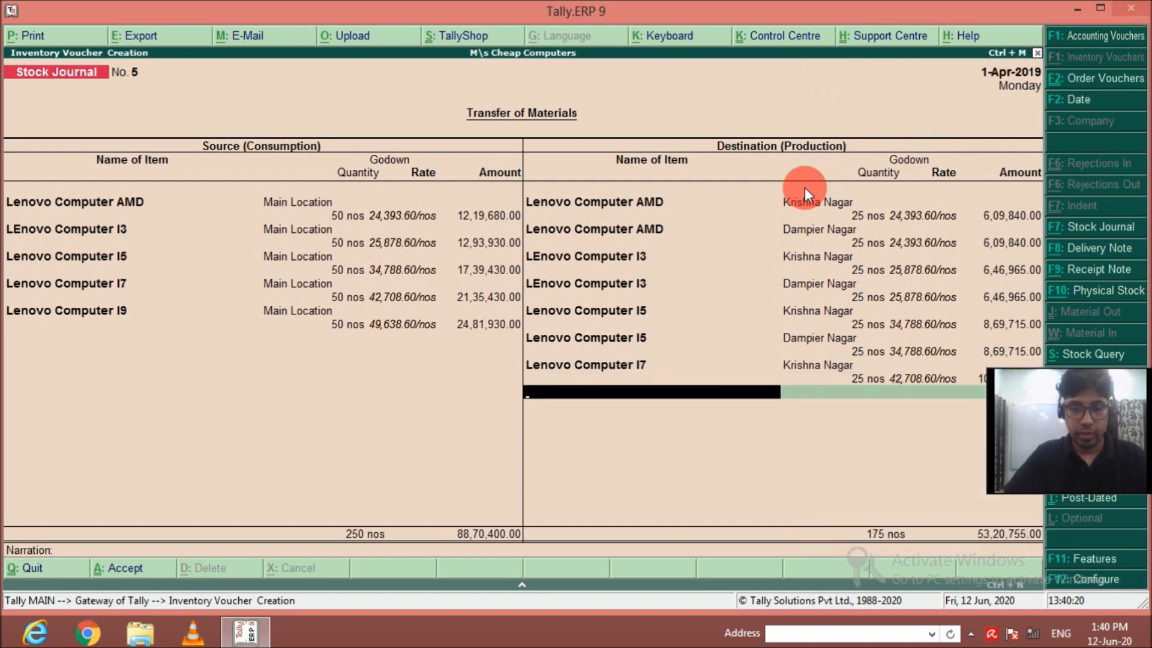
Add a second Lenovo Computer I7 destination line of 25 nos for the Dampier Nagar godown.
{"action": "key", "text": "Down"}
{"action": "key", "text": "Down"}
{"action": "key", "text": "Down"}
{"action": "key", "text": "Down"}
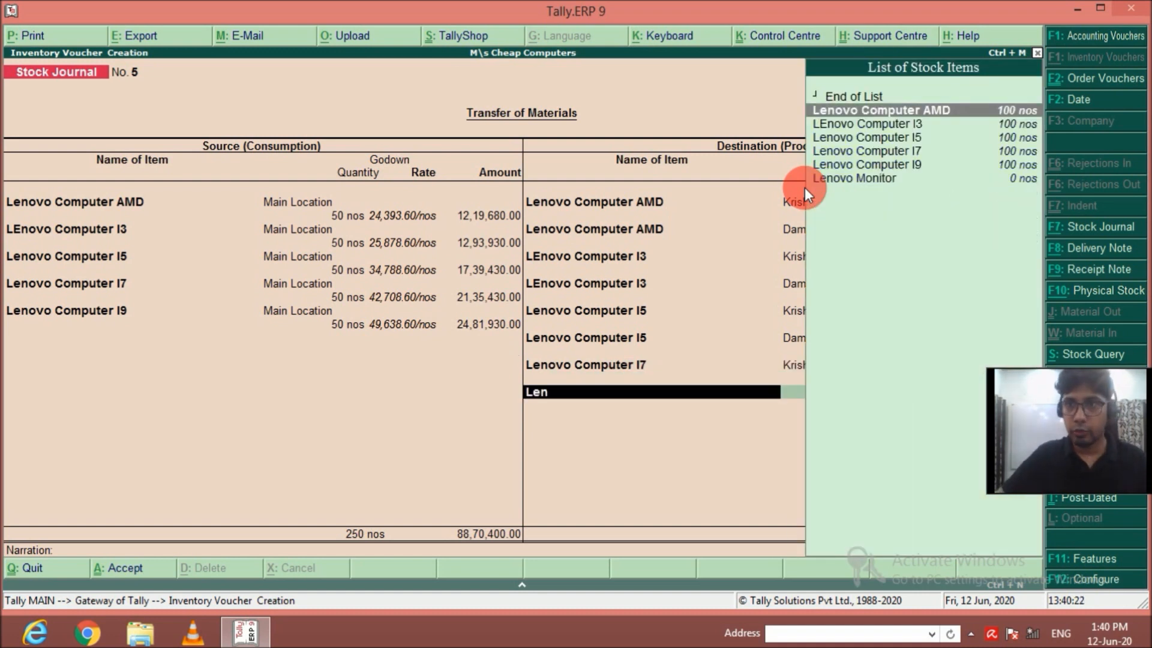
{"action": "key", "text": "Return"}
{"action": "key", "text": "Return"}
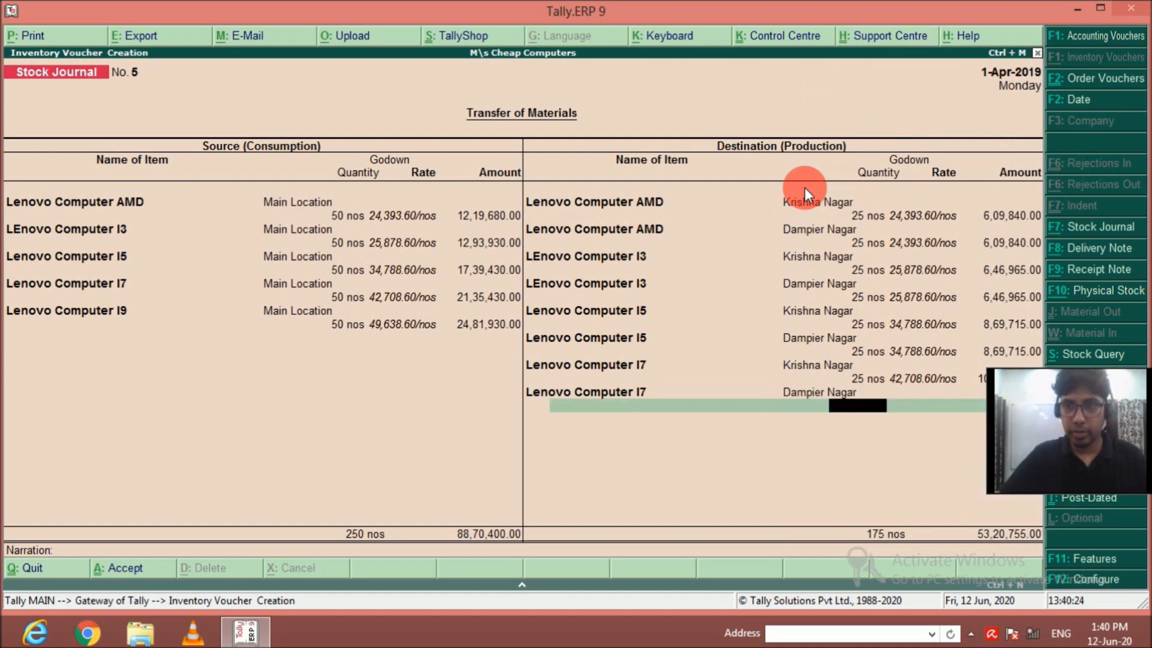
{"action": "type", "text": "25"}
{"action": "key", "text": "Return"}
{"action": "key", "text": "Return"}
{"action": "key", "text": "Return"}
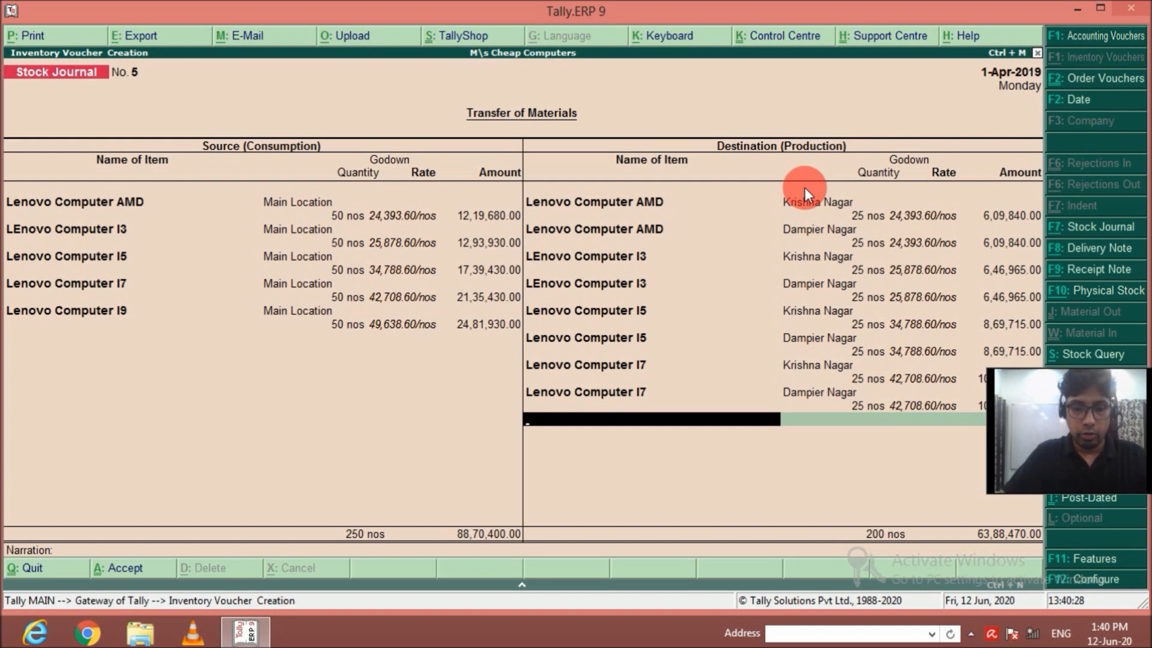
Add 25 nos of Lenovo Computer I9 for the Krishna Nagar godown to the destination items.
{"action": "type", "text": "Le"}
{"action": "key", "text": "Down"}
{"action": "key", "text": "Down"}
{"action": "key", "text": "Down"}
{"action": "key", "text": "Down"}
{"action": "key", "text": "Down"}
{"action": "key", "text": "Return"}
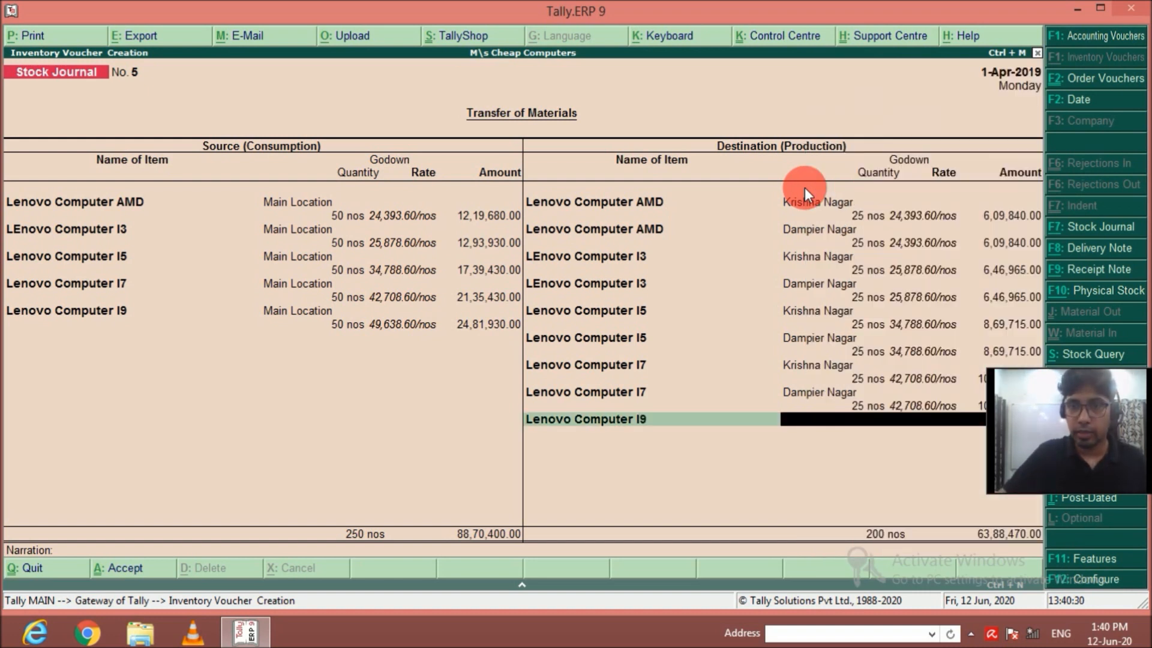
{"action": "key", "text": "Return"}
{"action": "type", "text": "25"}
{"action": "key", "text": "Return"}
{"action": "key", "text": "Return"}
{"action": "key", "text": "Return"}
Add a second Lenovo Computer I9 destination line of 25 nos for the Dampier Nagar godown.
{"action": "type", "text": "Le"}
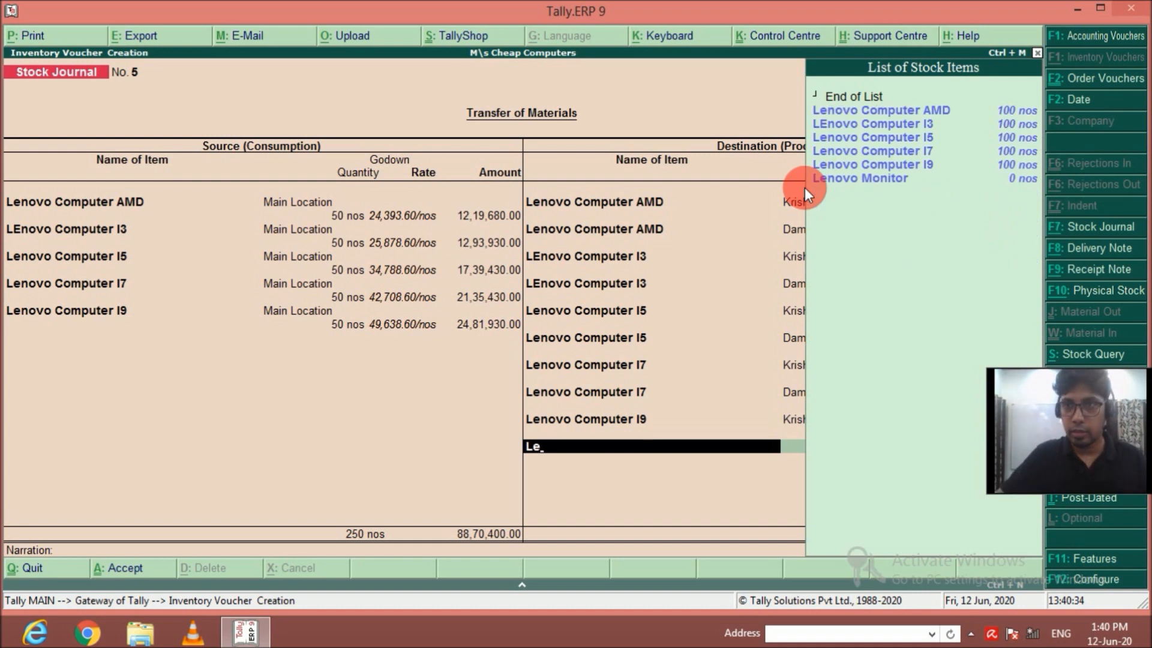
{"action": "key", "text": "Down"}
{"action": "key", "text": "Down"}
{"action": "key", "text": "Down"}
{"action": "key", "text": "Down"}
{"action": "key", "text": "Down"}
{"action": "key", "text": "Return"}
{"action": "type", "text": "D"}
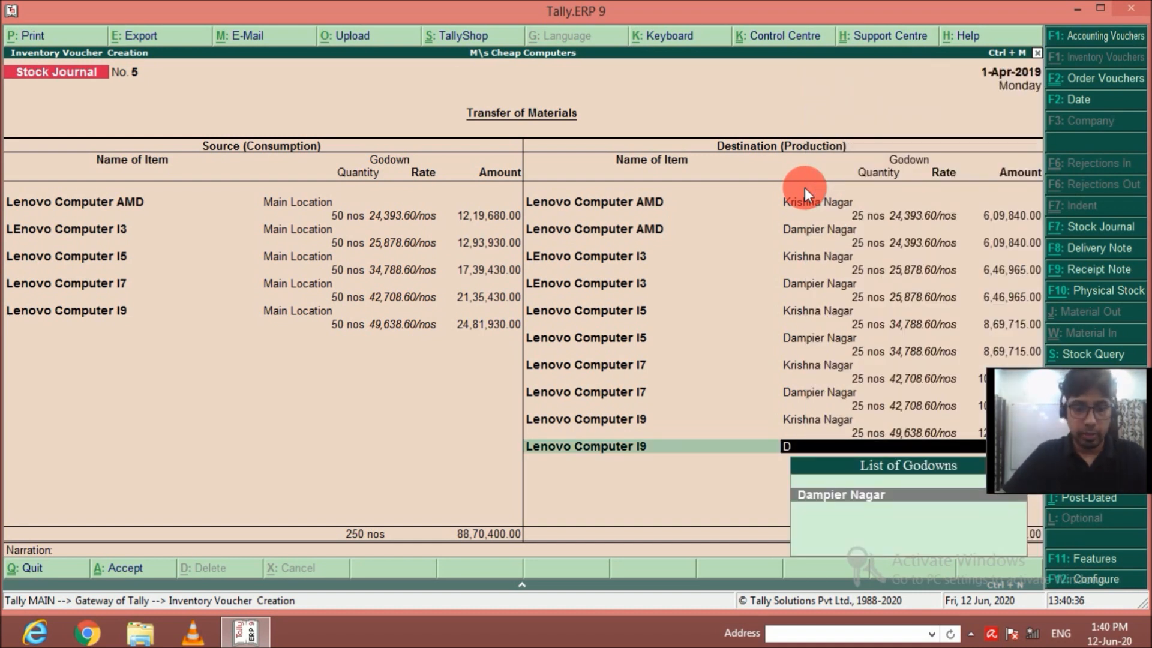
{"action": "key", "text": "Return"}
{"action": "type", "text": "25"}
{"action": "key", "text": "Return"}
{"action": "key", "text": "Return"}
{"action": "key", "text": "Return"}
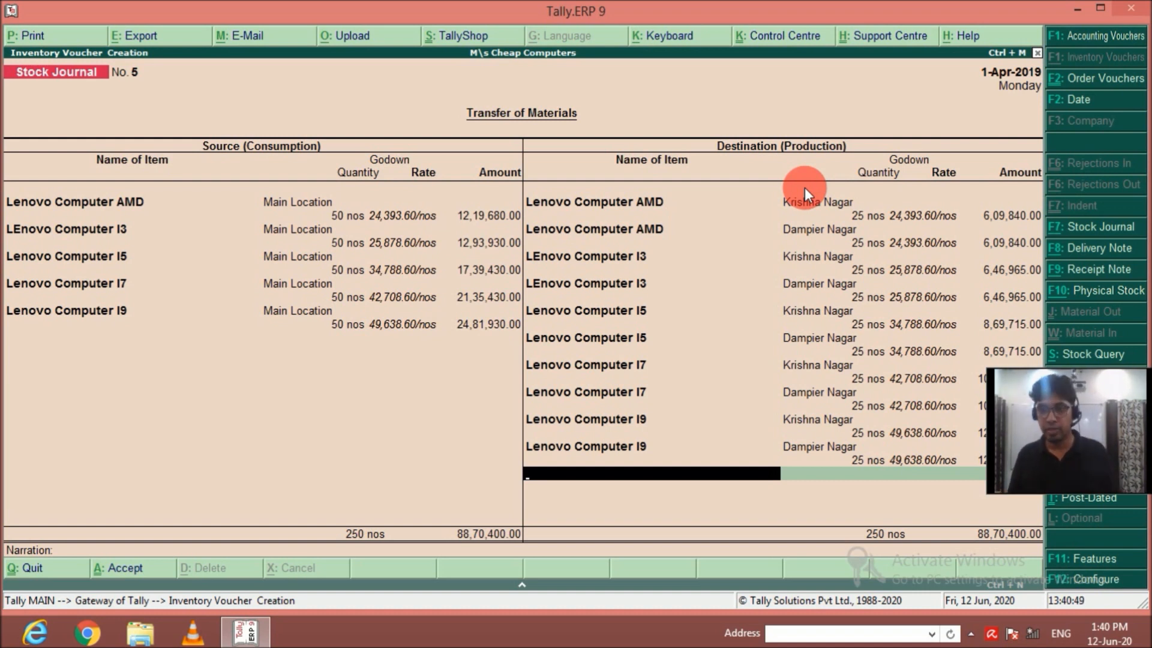
End the destination item list, leave the narration blank and save the Lenovo transfer stock journal.
{"action": "key", "text": "Return"}
{"action": "key", "text": "Return"}
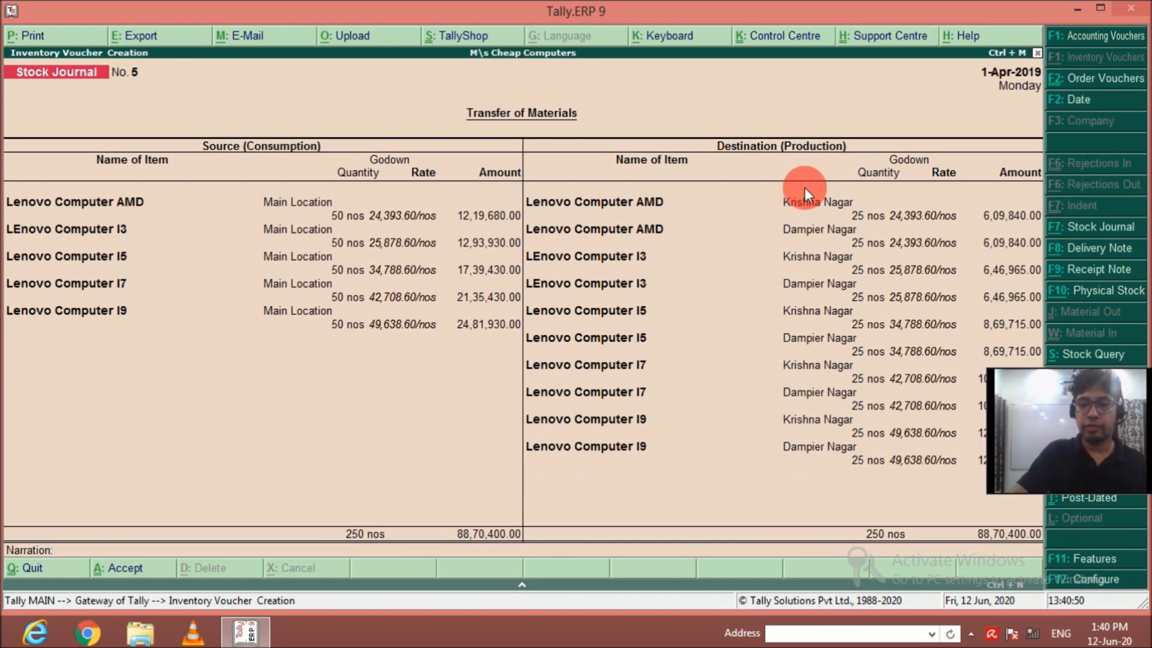
{"action": "left_click", "coordinate": [816, 199]}
{"action": "key", "text": "y"}
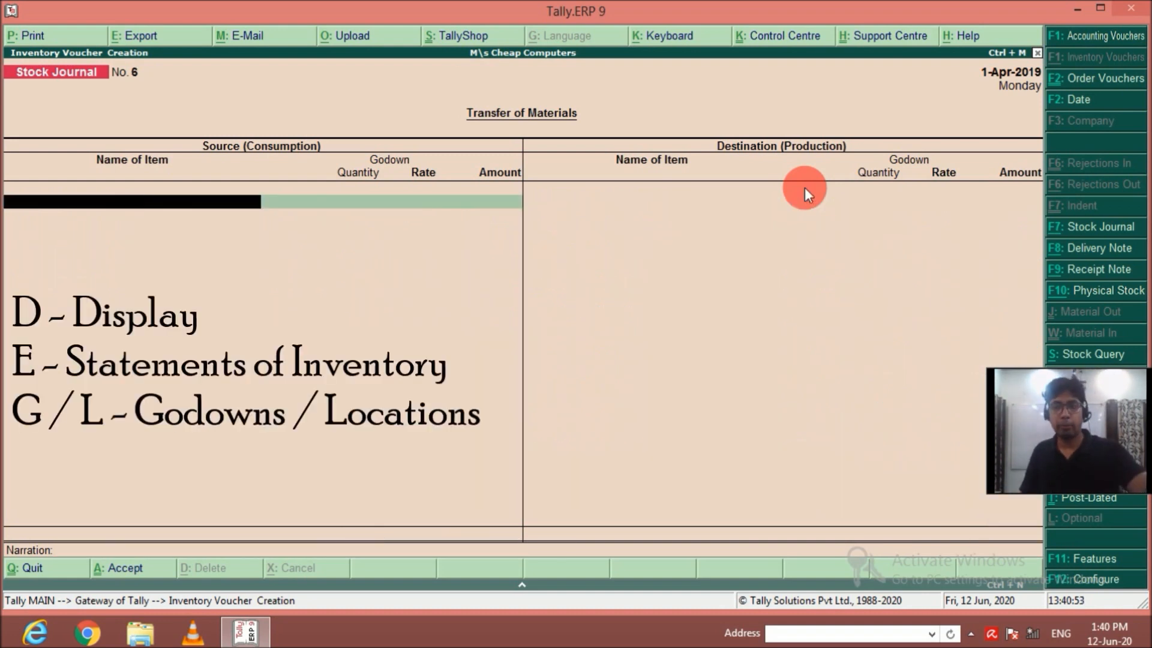
Check the Godown Summary for the Primary godown and return to the Gateway of Tally.
{"action": "key", "text": "Escape"}
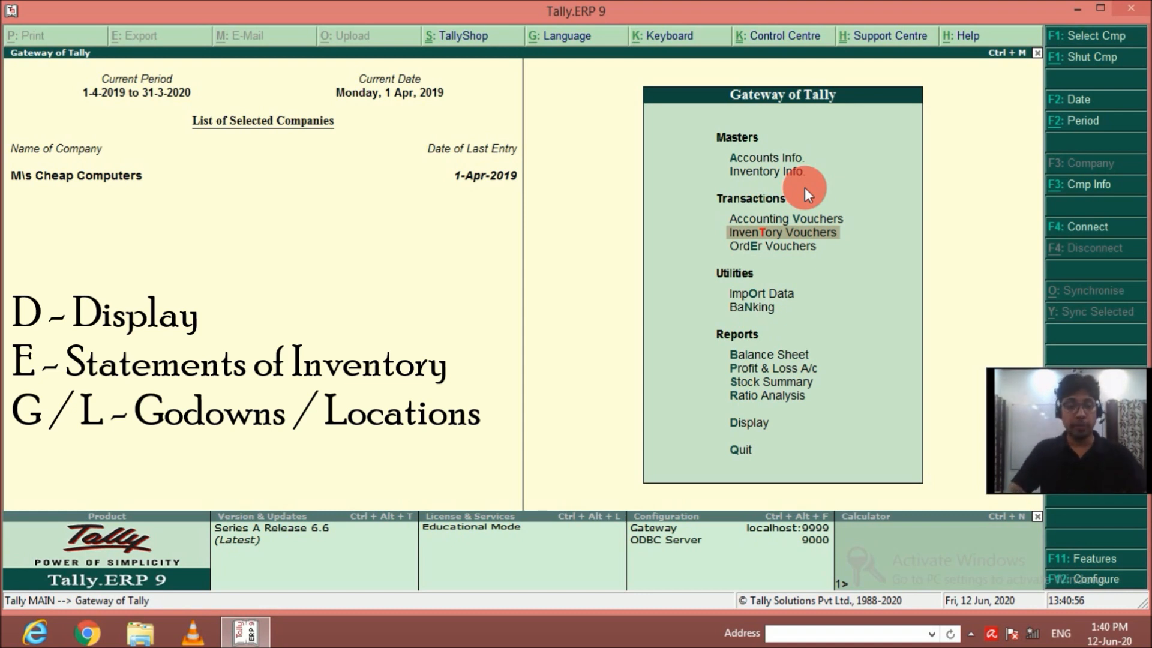
{"action": "key", "text": "d"}
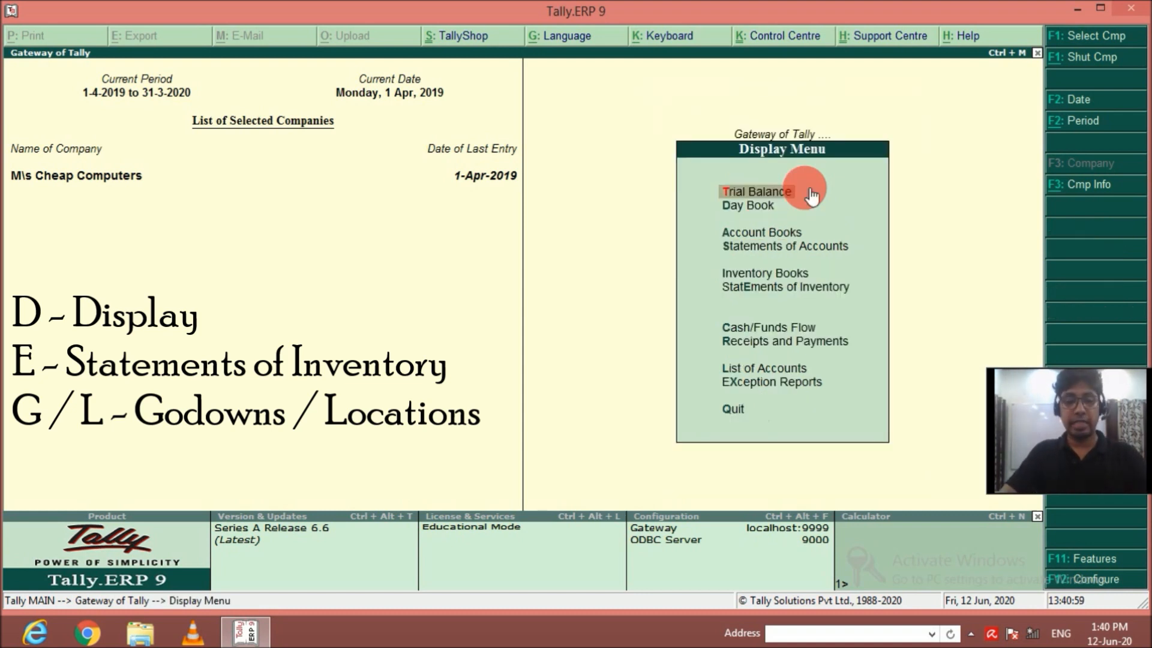
{"action": "key", "text": "e"}
{"action": "key", "text": "g"}
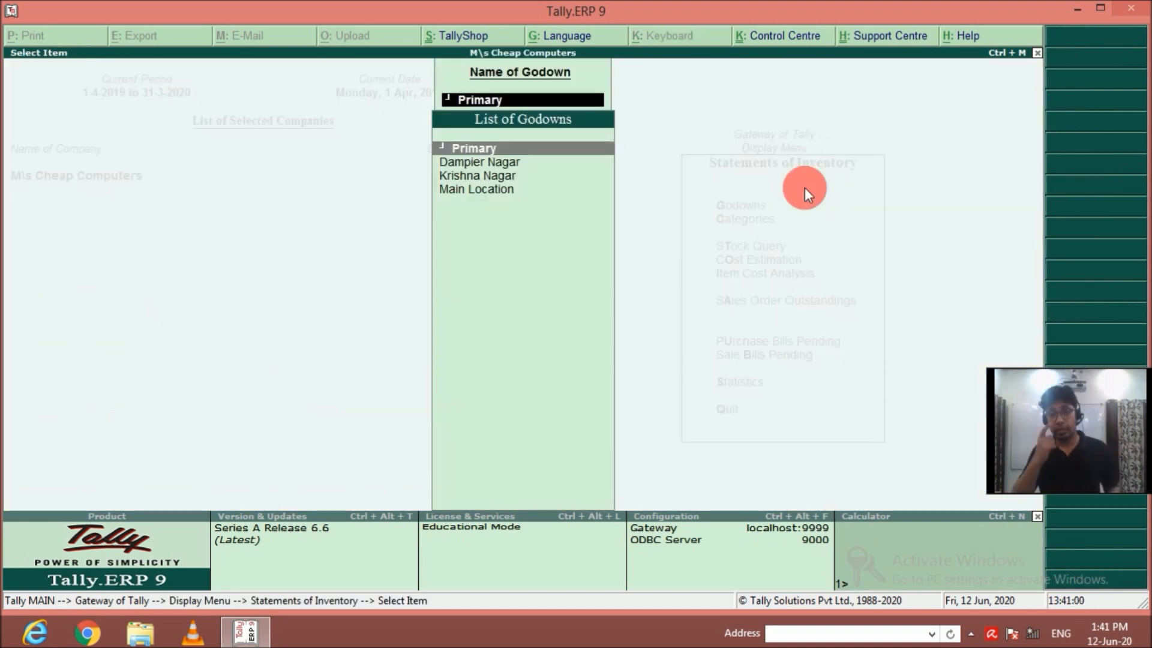
{"action": "key", "text": "Return"}
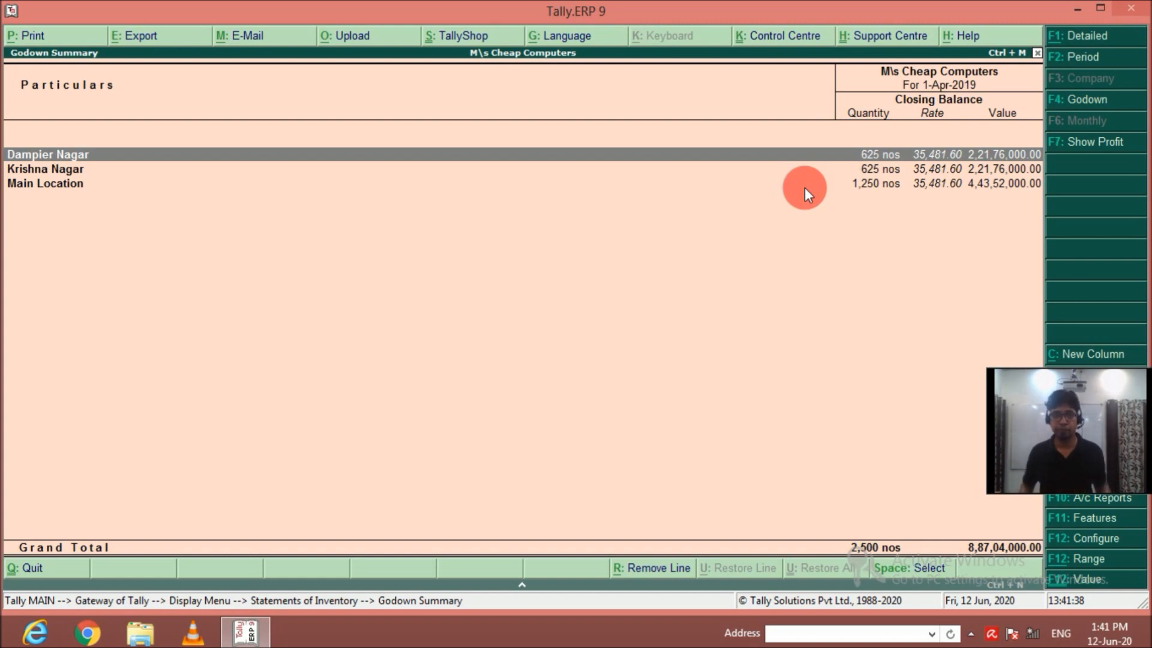
{"action": "key", "text": "Escape"}
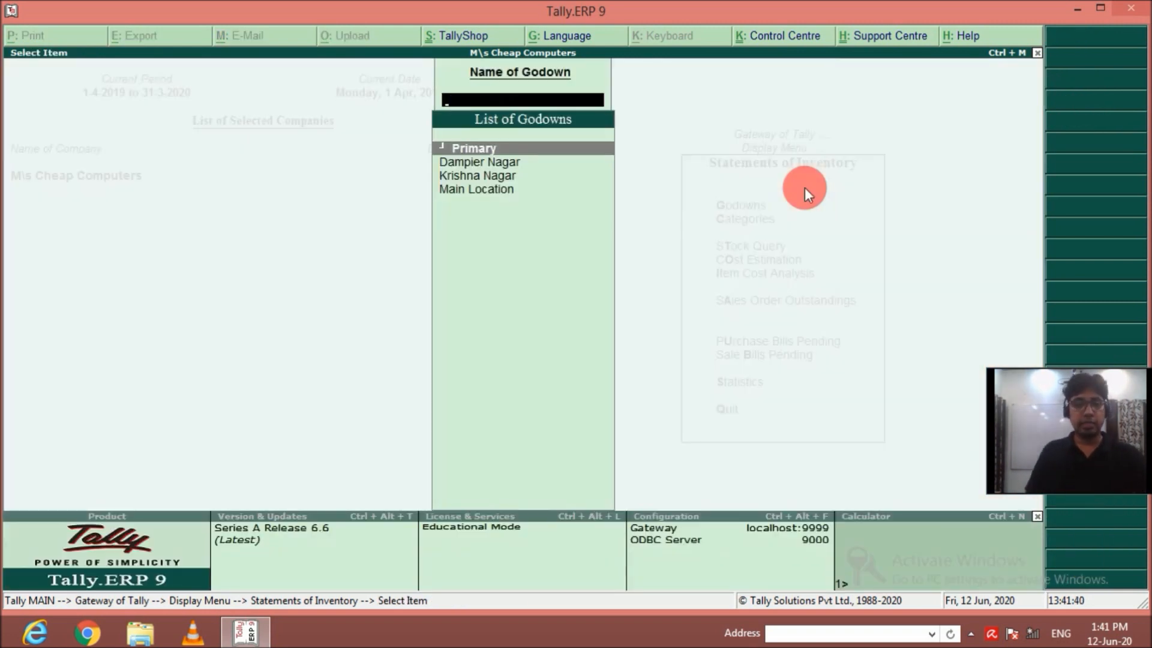
{"action": "key", "text": "Escape"}
{"action": "key", "text": "Escape"}
{"action": "key", "text": "Escape"}
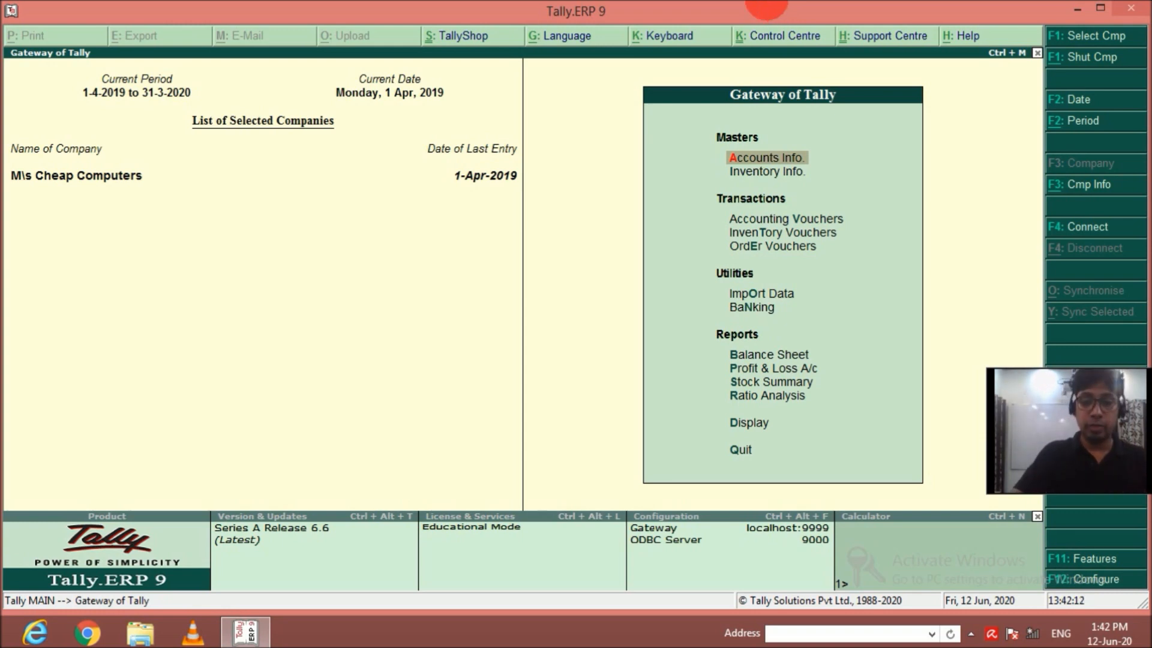
Enable the use of multiple price levels in the company's inventory features.
{"action": "key", "text": "F11"}
{"action": "key", "text": "Down"}
{"action": "key", "text": "Return"}
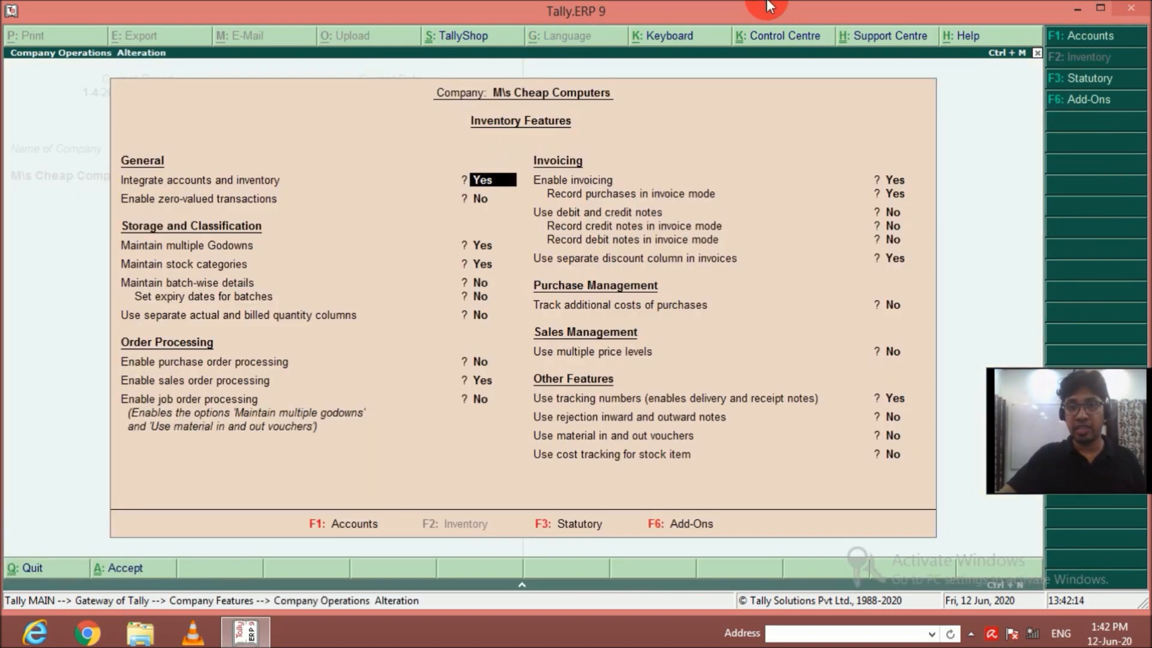
{"action": "key", "text": "Return"}
{"action": "key", "text": "Return"}
{"action": "key", "text": "Return"}
{"action": "key", "text": "Return"}
{"action": "key", "text": "Return"}
{"action": "key", "text": "Return"}
{"action": "key", "text": "Return"}
{"action": "key", "text": "Return"}
{"action": "key", "text": "Return"}
{"action": "key", "text": "Return"}
{"action": "key", "text": "Return"}
{"action": "key", "text": "Return"}
{"action": "key", "text": "Return"}
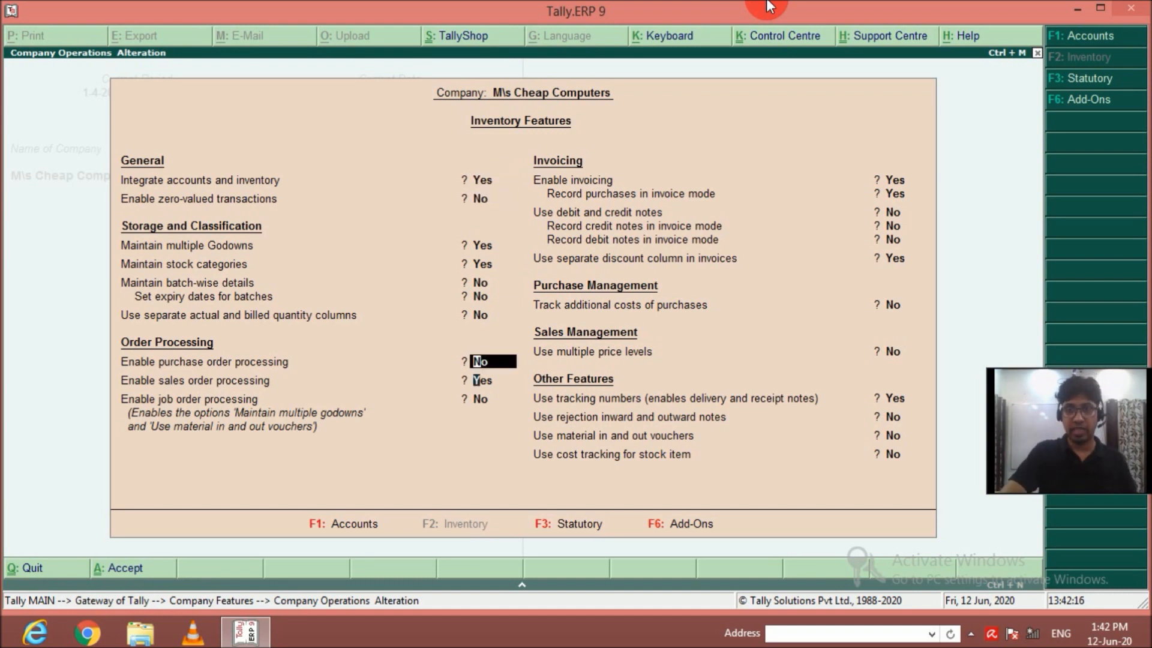
{"action": "key", "text": "Return"}
{"action": "key", "text": "Return"}
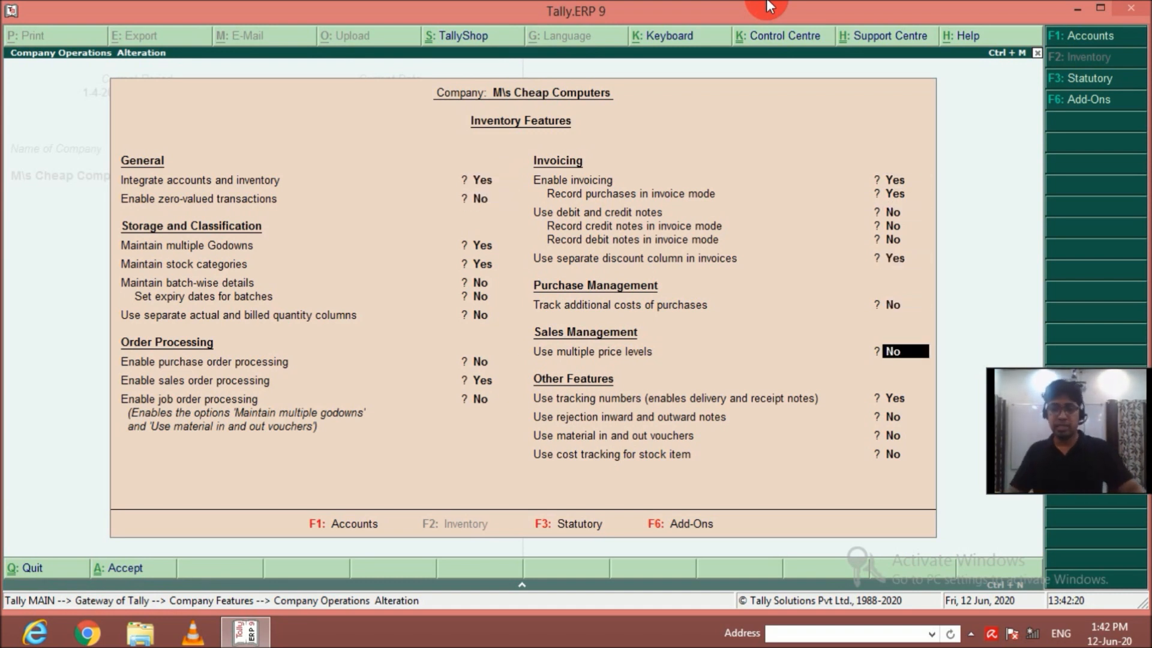
{"action": "key", "text": "y"}
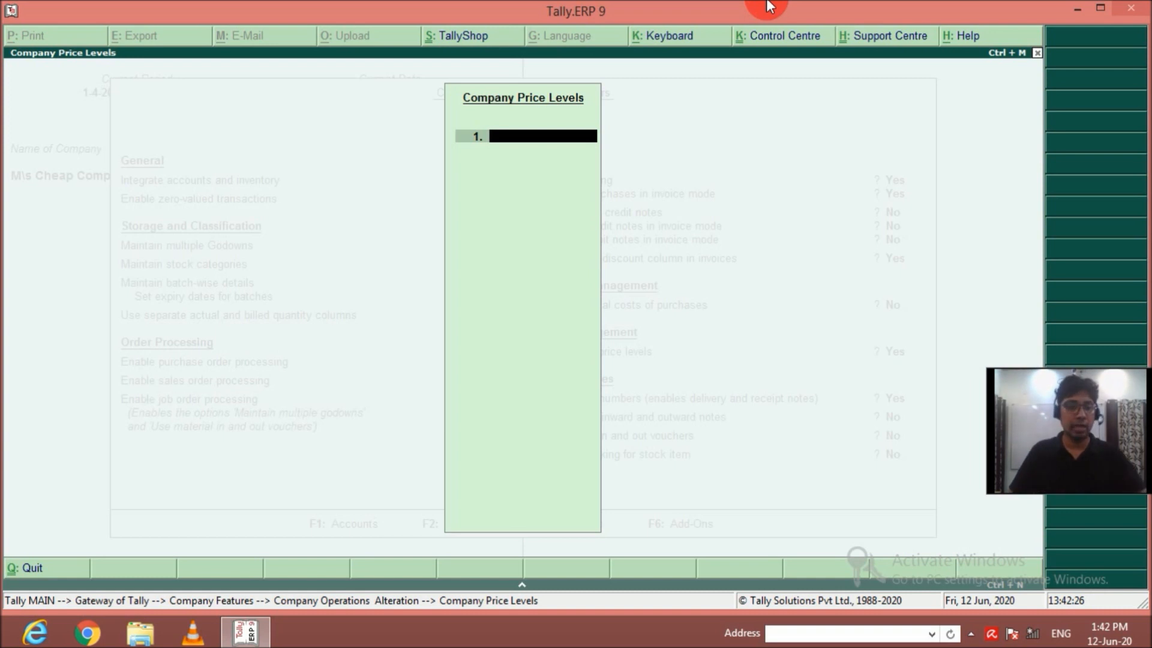
Define three company price levels: Wholeseller, Dealer and Retailer.
{"action": "type", "text": "Wholeseller"}
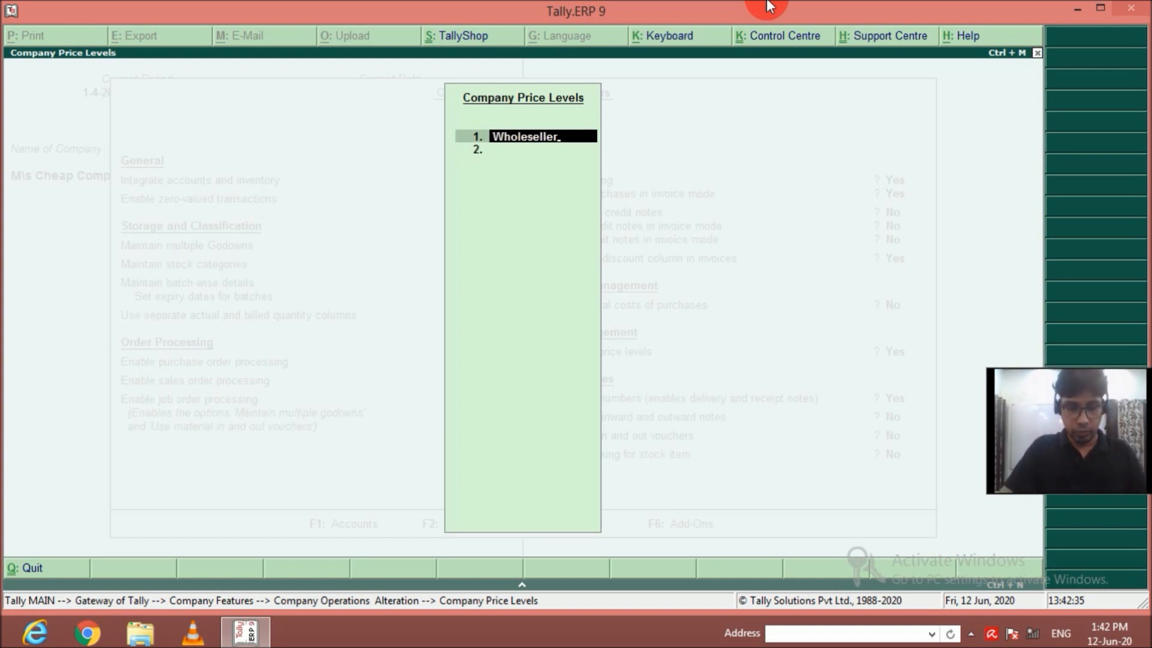
{"action": "key", "text": "Return"}
{"action": "type", "text": "Dealer"}
{"action": "key", "text": "Return"}
{"action": "type", "text": "Retailer"}
{"action": "key", "text": "Return"}
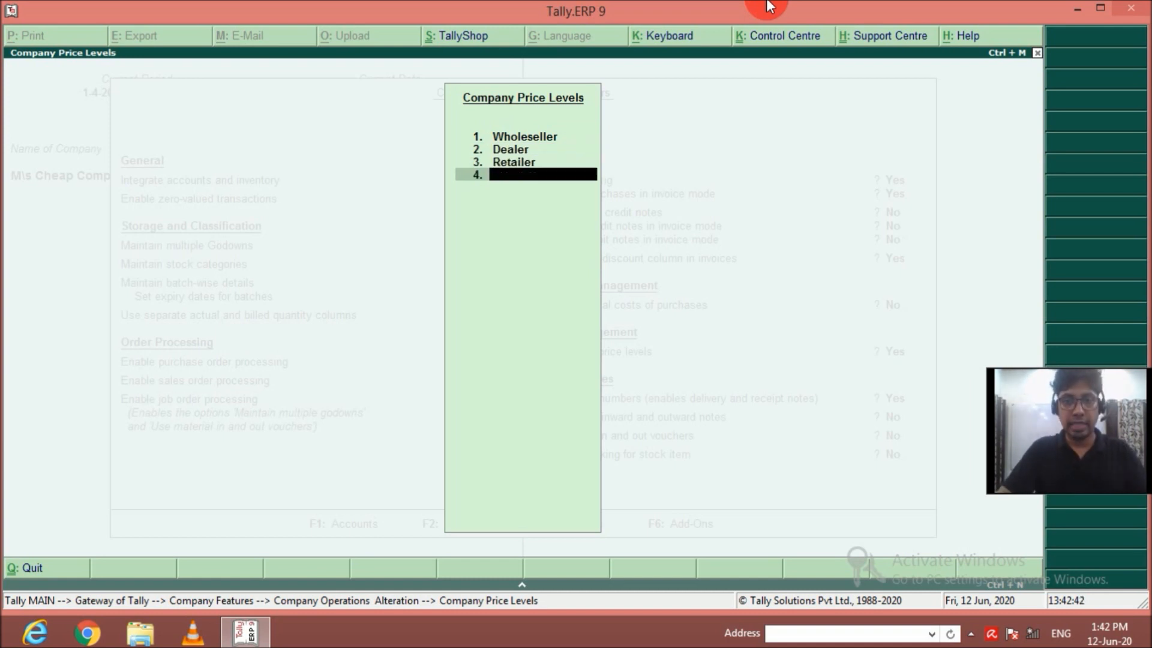
{"action": "key", "text": "Return"}
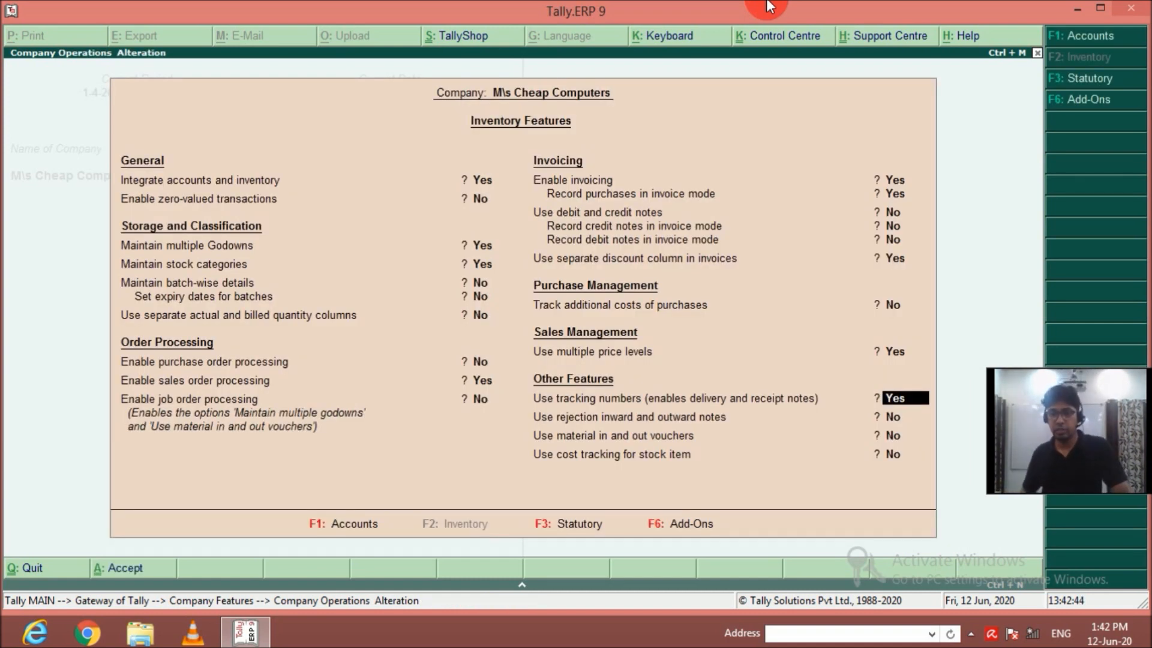
Review the company price levels list once more and save the inventory features.
{"action": "key", "text": "Up"}
{"action": "key", "text": "Return"}
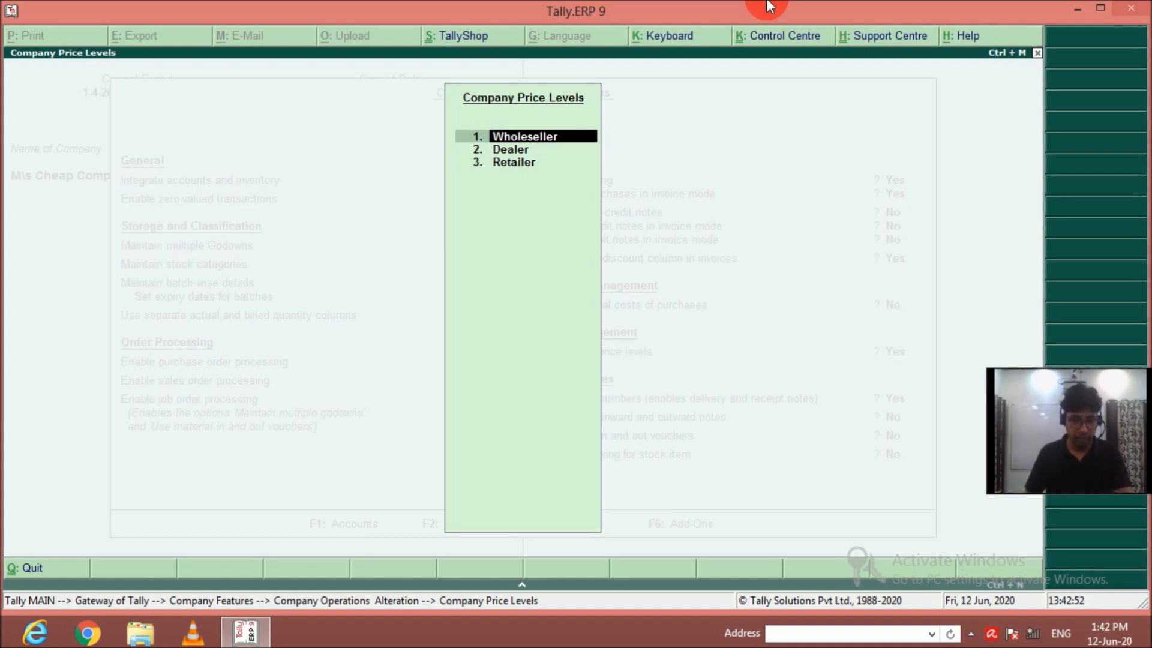
{"action": "key", "text": "Return"}
{"action": "key", "text": "Return"}
{"action": "key", "text": "Return"}
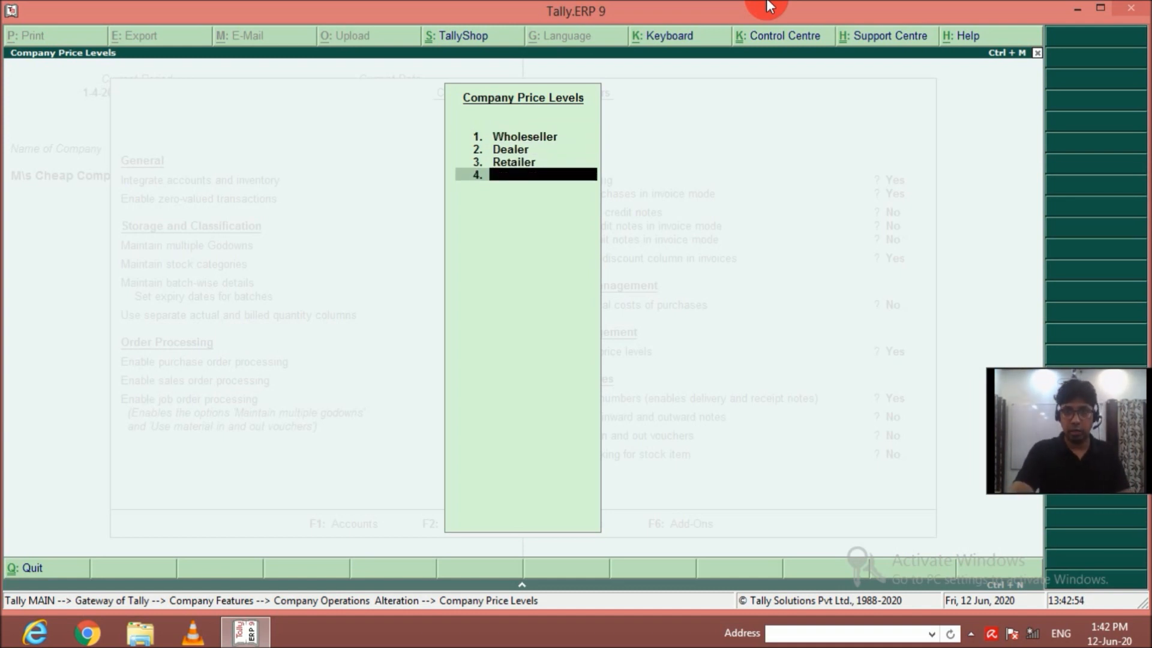
{"action": "key", "text": "Return"}
{"action": "key", "text": "Return"}
{"action": "key", "text": "Return"}
{"action": "key", "text": "Return"}
{"action": "key", "text": "Return"}
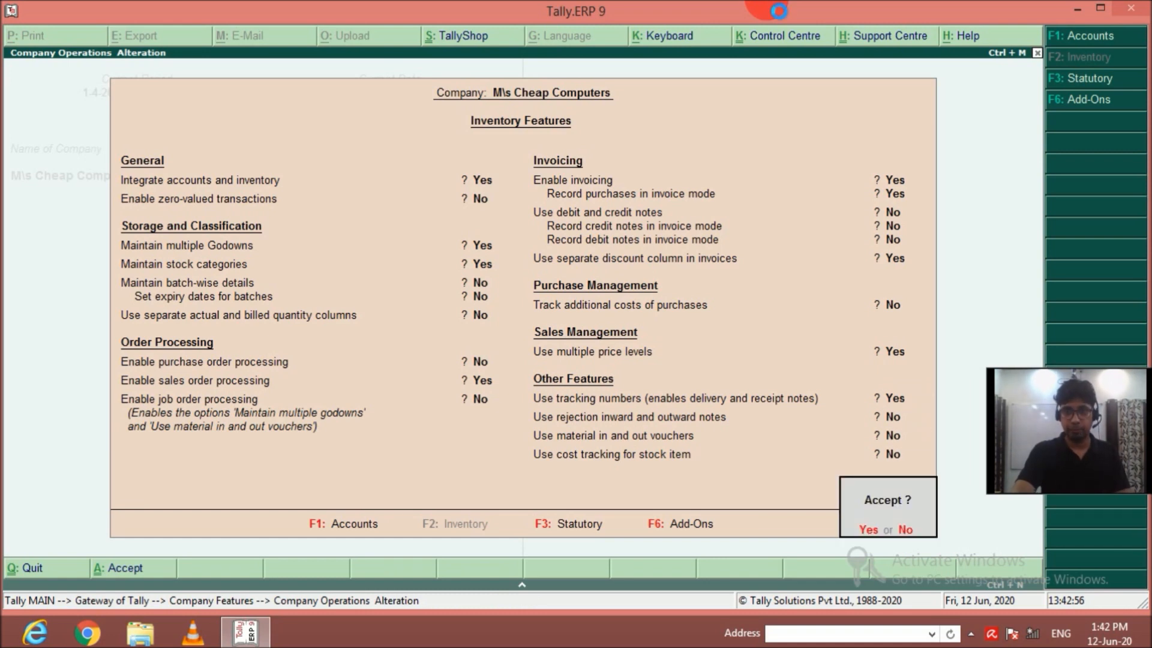
{"action": "key", "text": "Return"}
{"action": "key", "text": "Escape"}
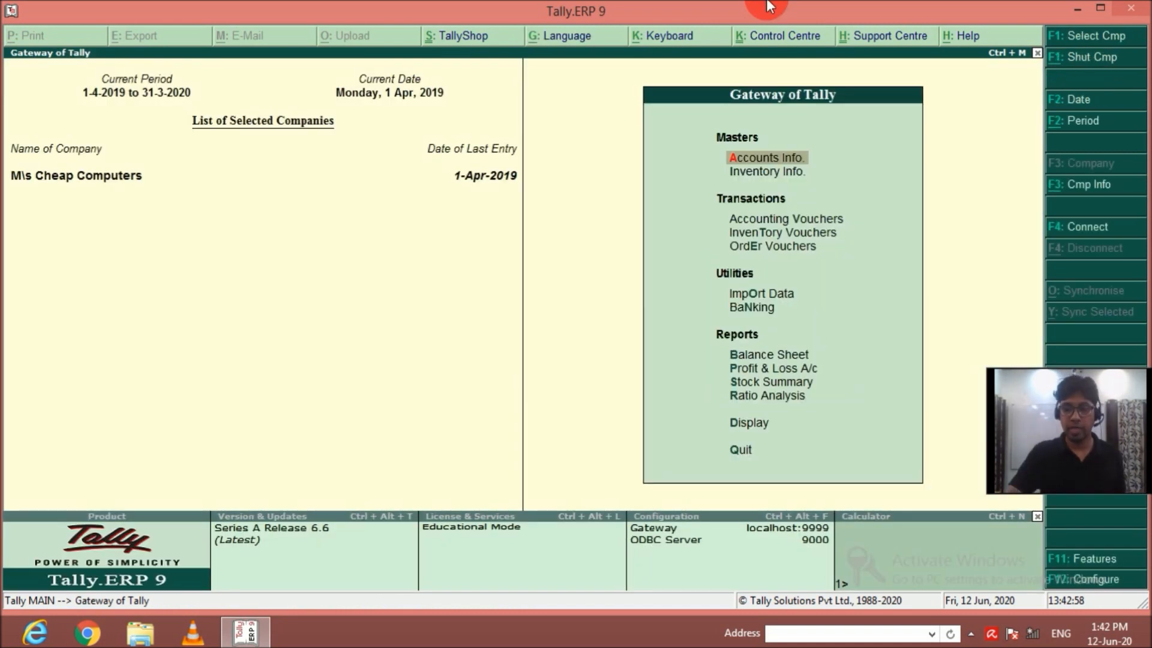
Look at the price list options for stock groups and stock categories in Inventory Info.
{"action": "key", "text": "Down"}
{"action": "key", "text": "Return"}
{"action": "key", "text": "Down"}
{"action": "key", "text": "Down"}
{"action": "key", "text": "Down"}
{"action": "key", "text": "Down"}
{"action": "key", "text": "Down"}
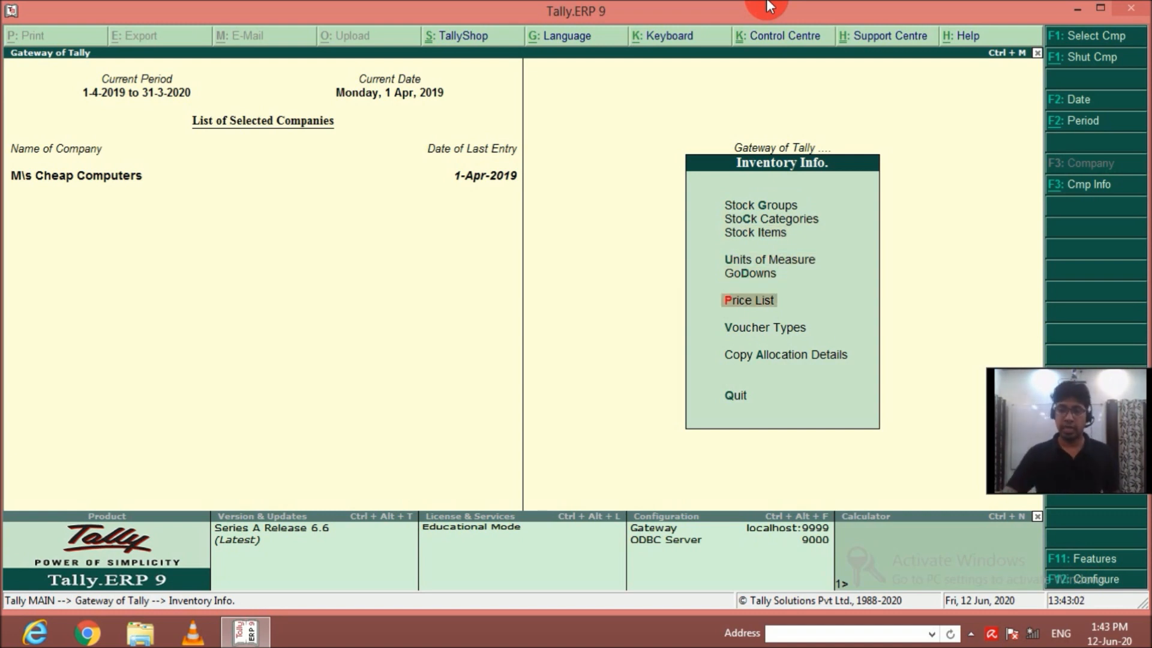
{"action": "key", "text": "Return"}
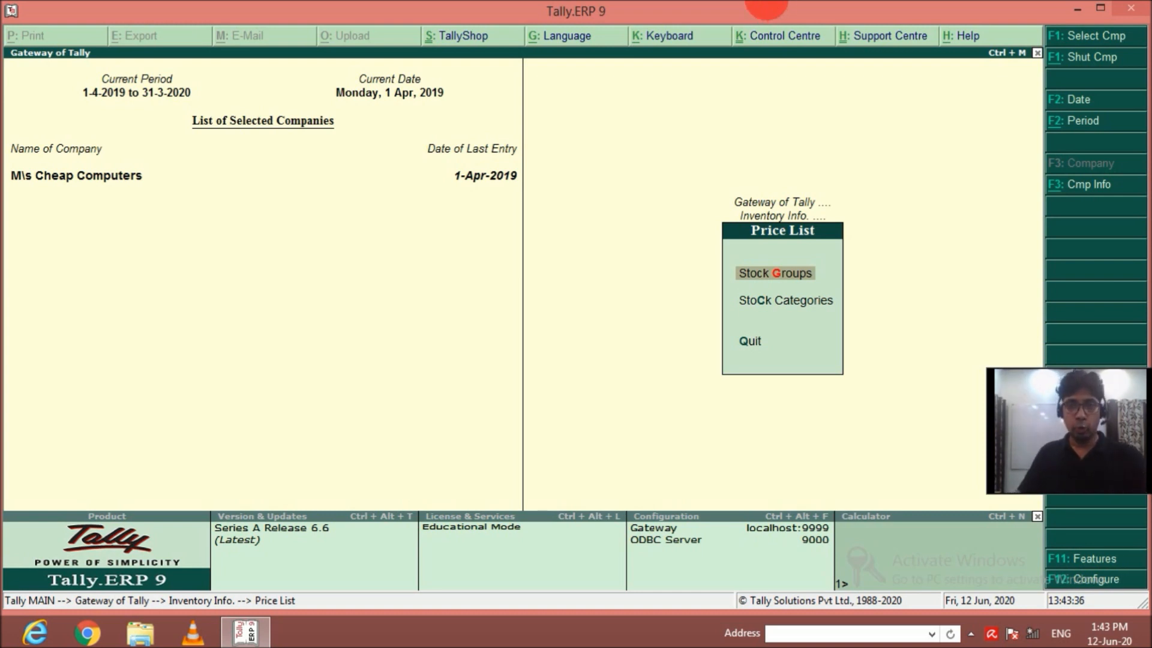
{"action": "key", "text": "Escape"}
{"action": "key", "text": "Escape"}
Display the Stock Summary in detailed form with the items under each stock group.
{"action": "key", "text": "Down"}
{"action": "key", "text": "Down"}
{"action": "key", "text": "Down"}
{"action": "key", "text": "Down"}
{"action": "key", "text": "Down"}
{"action": "key", "text": "Down"}
{"action": "key", "text": "Down"}
{"action": "key", "text": "Down"}
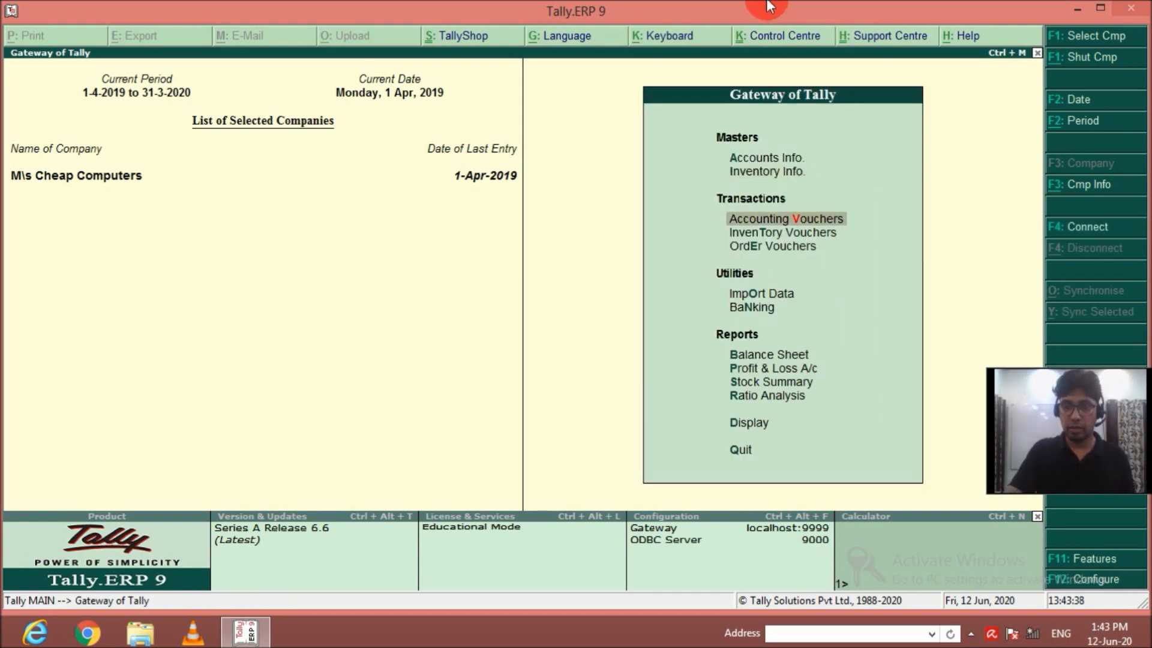
{"action": "key", "text": "Return"}
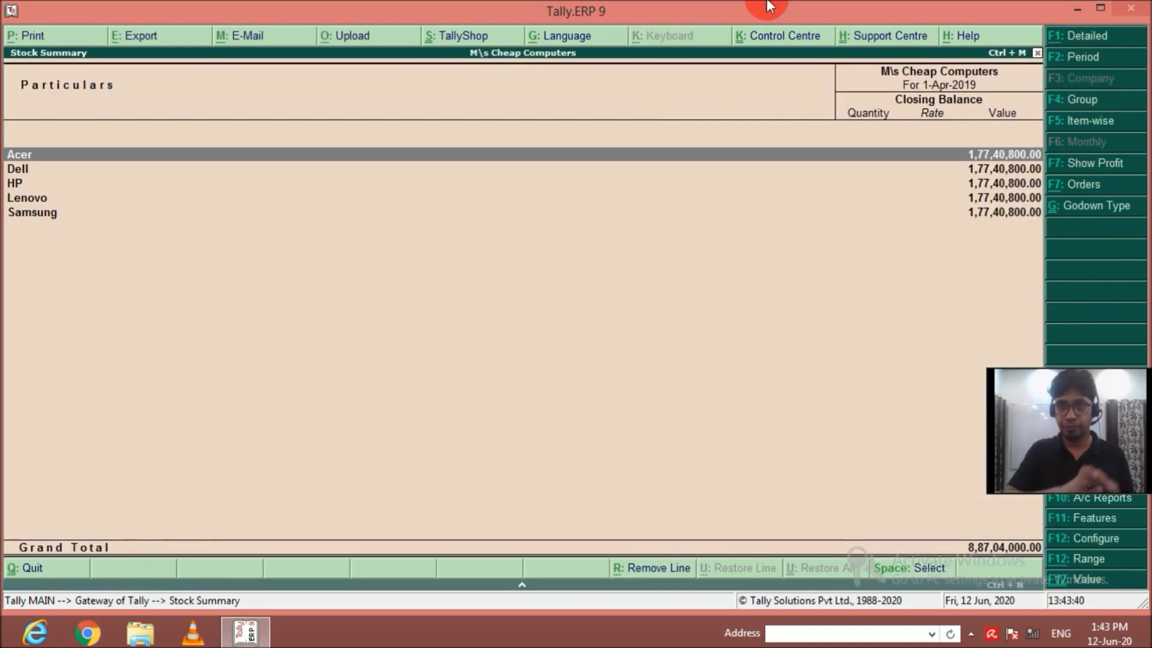
{"action": "key", "text": "alt+F1"}
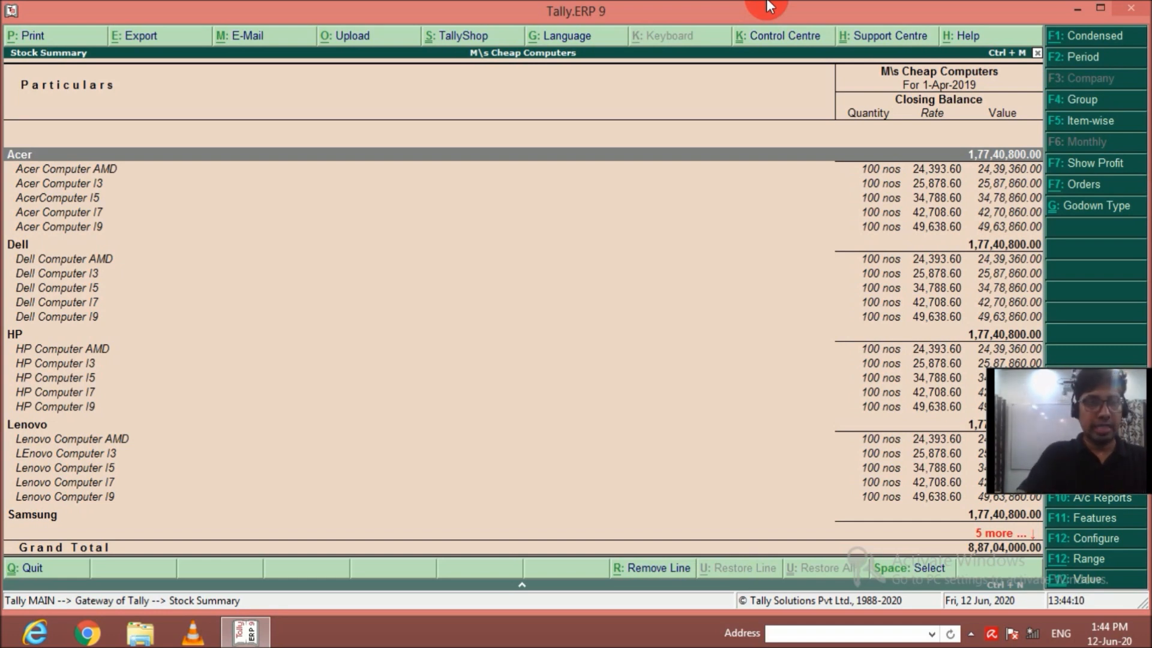
Start exporting the Stock Summary with Excel (Spreadsheet) as the format, keeping the default language and export location.
{"action": "key", "text": "alt+e"}
{"action": "key", "text": "BackSpace"}
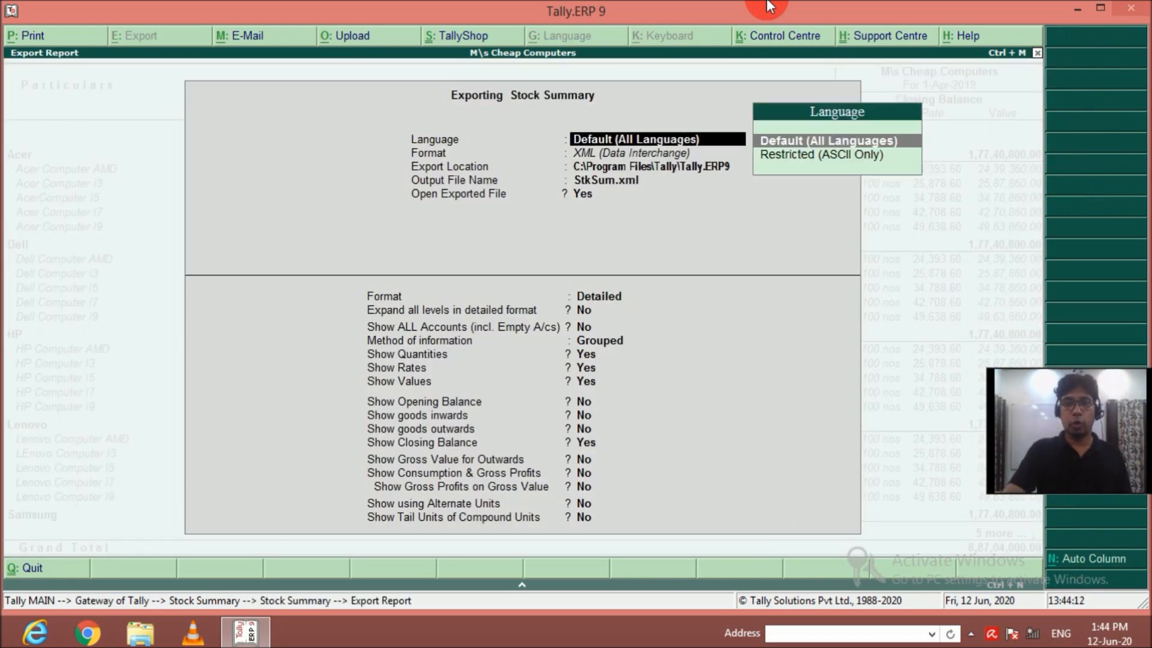
{"action": "key", "text": "Return"}
{"action": "key", "text": "Up"}
{"action": "key", "text": "Up"}
{"action": "key", "text": "Up"}
{"action": "key", "text": "Return"}
{"action": "key", "text": "Return"}
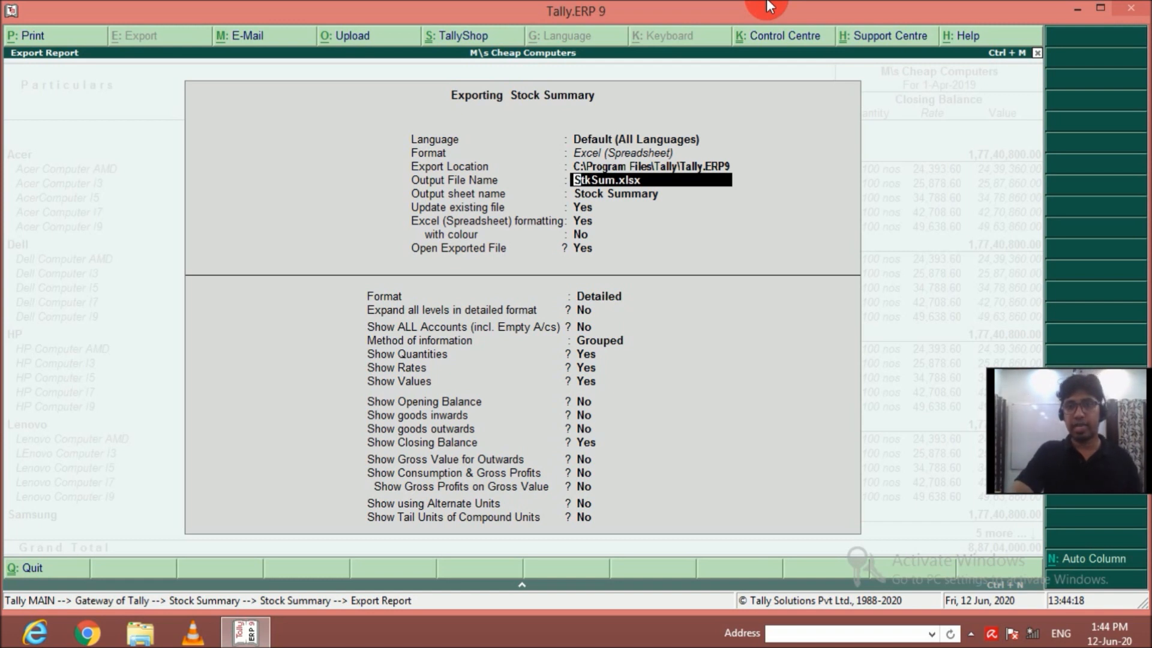
Keep StkSum.xlsx and the remaining export settings, and run the Stock Summary export.
{"action": "key", "text": "Return"}
{"action": "key", "text": "Return"}
{"action": "key", "text": "Return"}
{"action": "key", "text": "Return"}
{"action": "key", "text": "Return"}
{"action": "key", "text": "Return"}
{"action": "key", "text": "Return"}
{"action": "key", "text": "Return"}
{"action": "key", "text": "Return"}
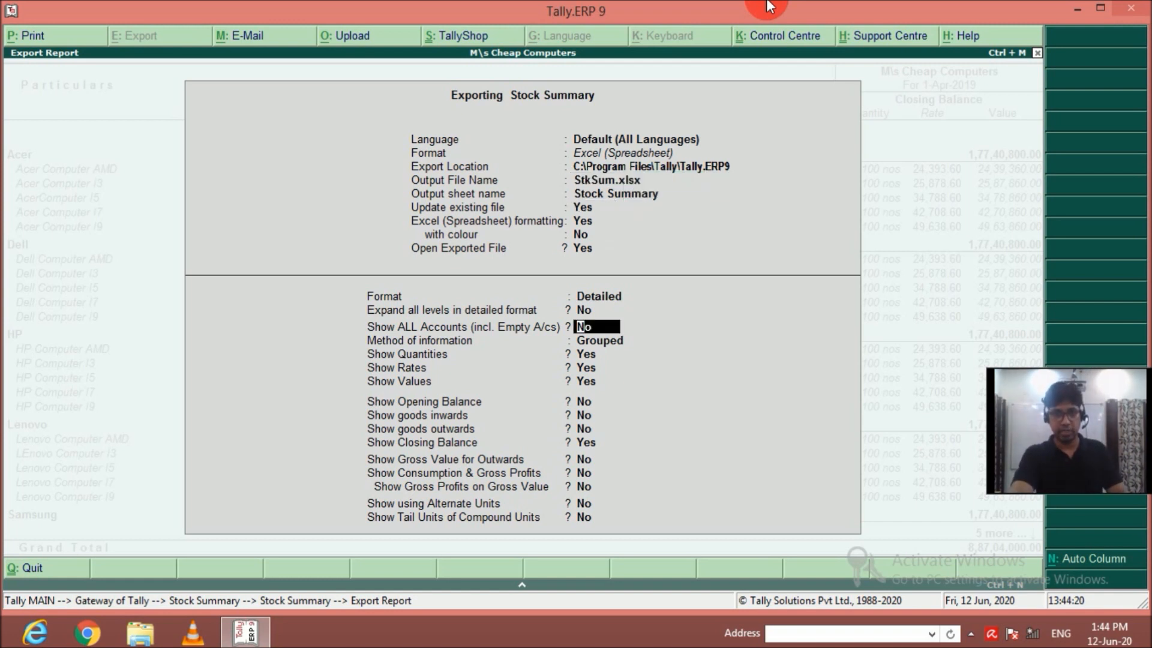
{"action": "key", "text": "Return"}
{"action": "key", "text": "Return"}
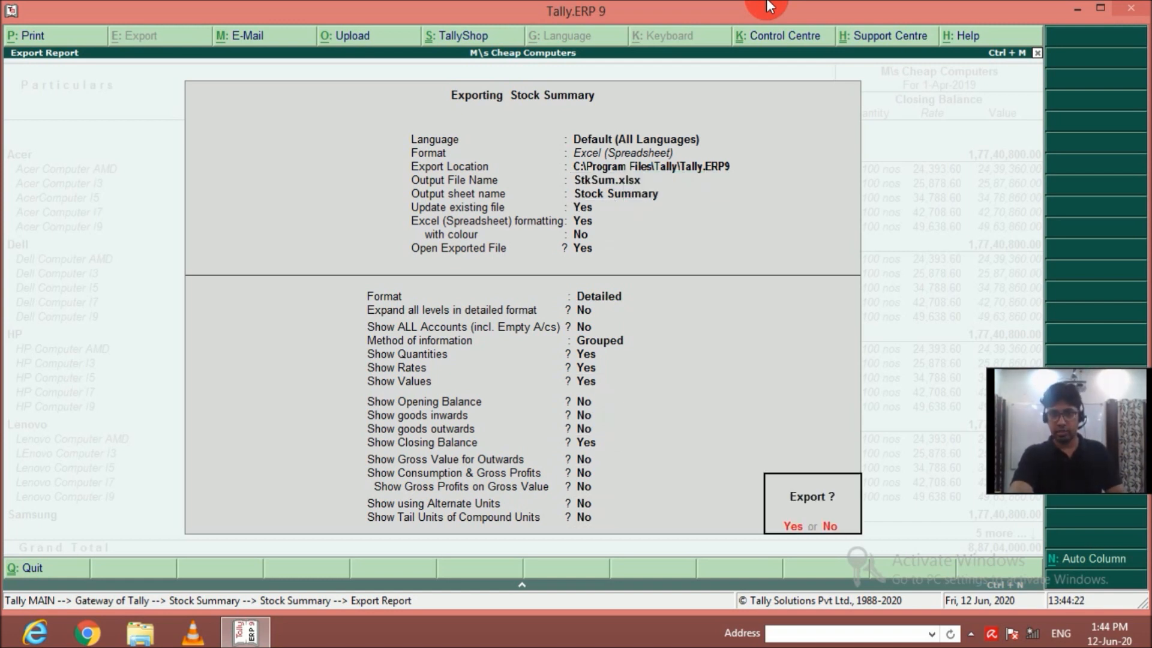
{"action": "key", "text": "Return"}
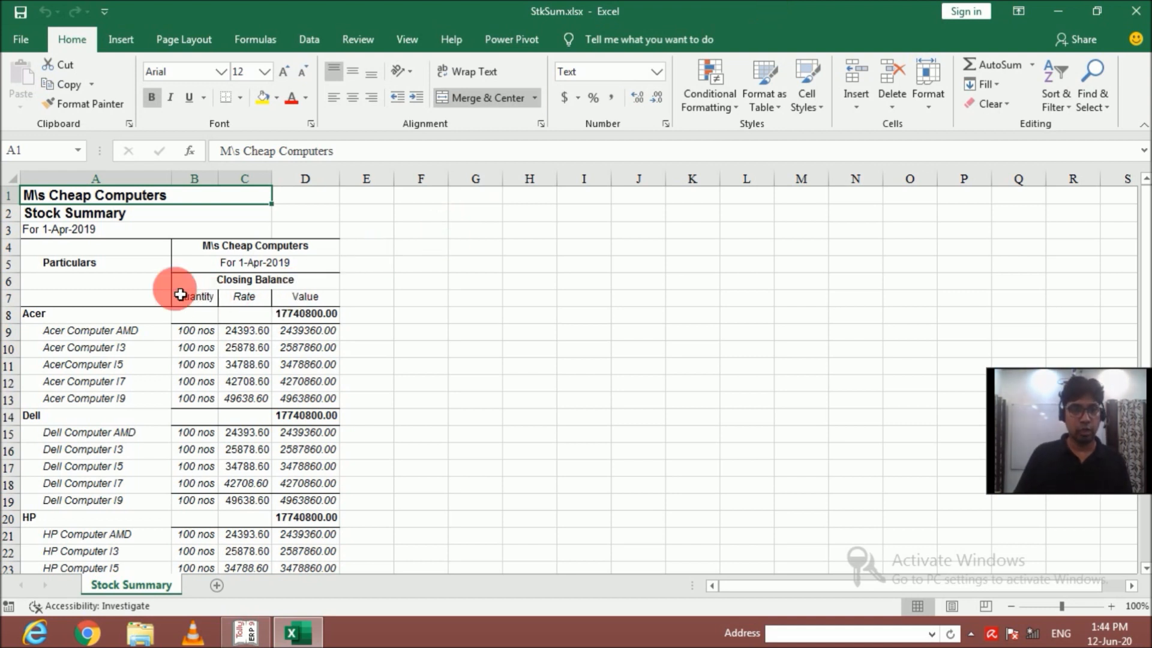
In the exported Excel workbook, delete the Acer group total row.
{"action": "left_click", "coordinate": [239, 318]}
{"action": "key", "text": "shift+space"}
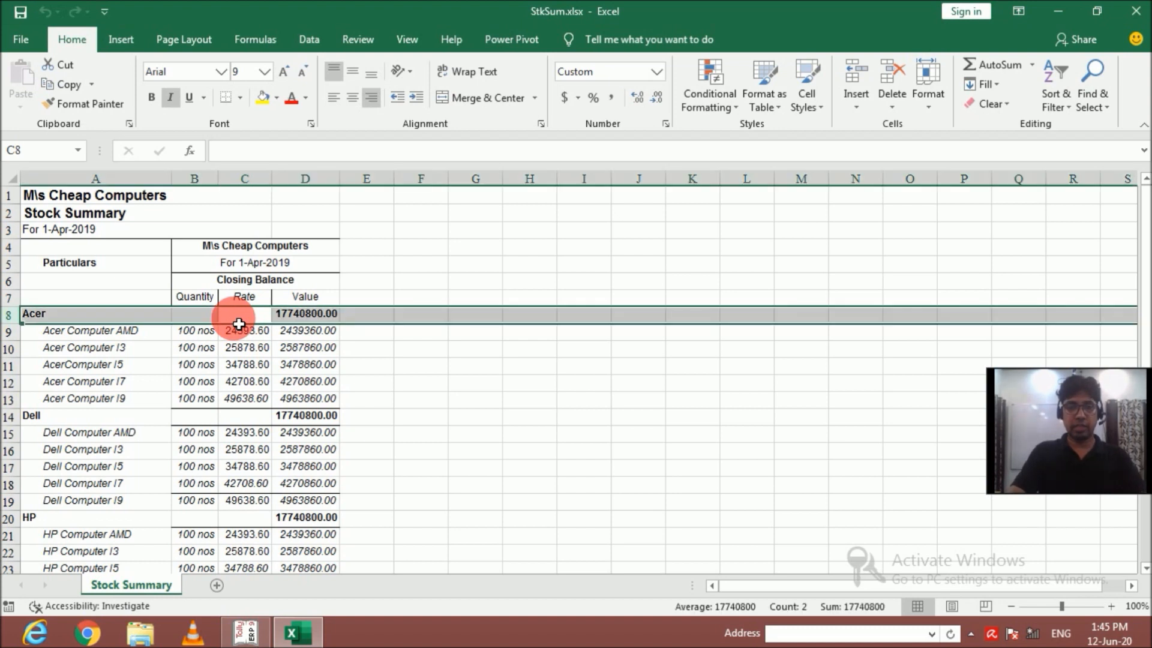
{"action": "key", "text": "ctrl+minus"}
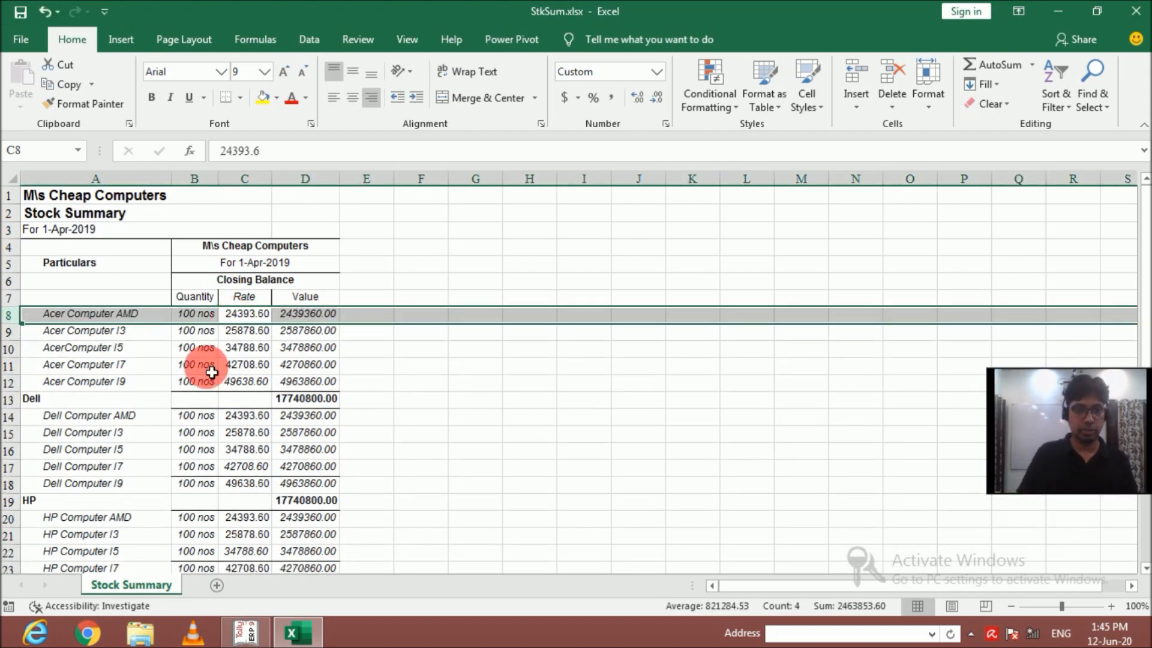
Delete the Dell and HP group total rows from the exported stock summary sheet.
{"action": "left_click", "coordinate": [212, 402]}
{"action": "key", "text": "shift+space"}
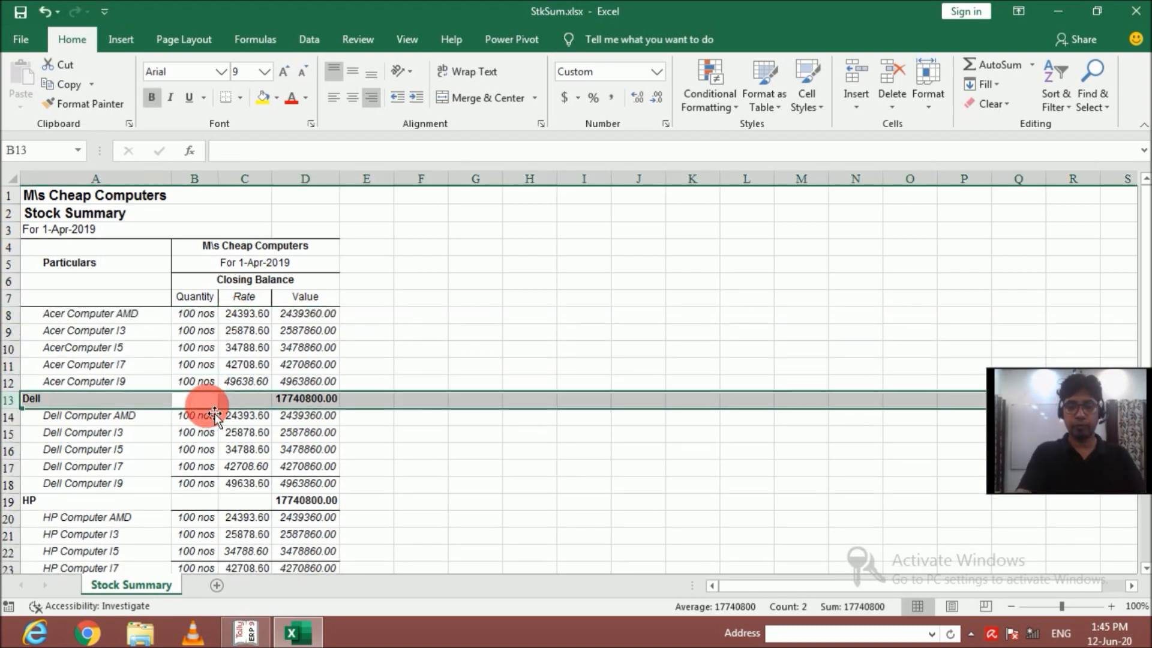
{"action": "key", "text": "ctrl+minus"}
{"action": "left_click", "coordinate": [196, 482]}
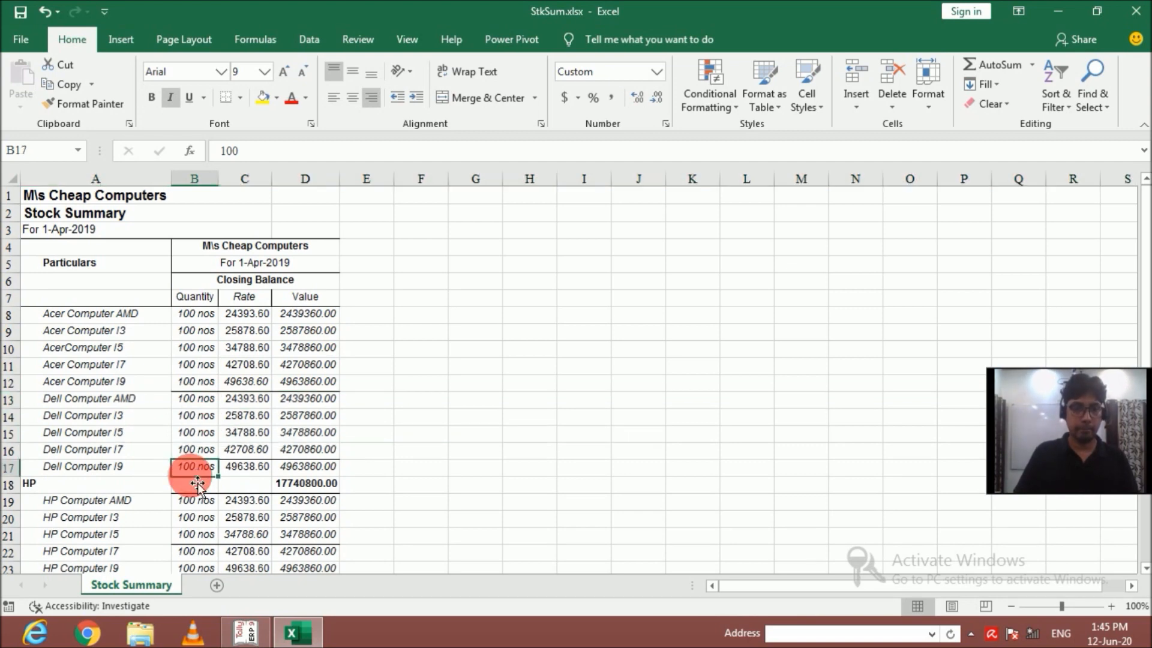
{"action": "key", "text": "shift+space"}
{"action": "key", "text": "ctrl+minus"}
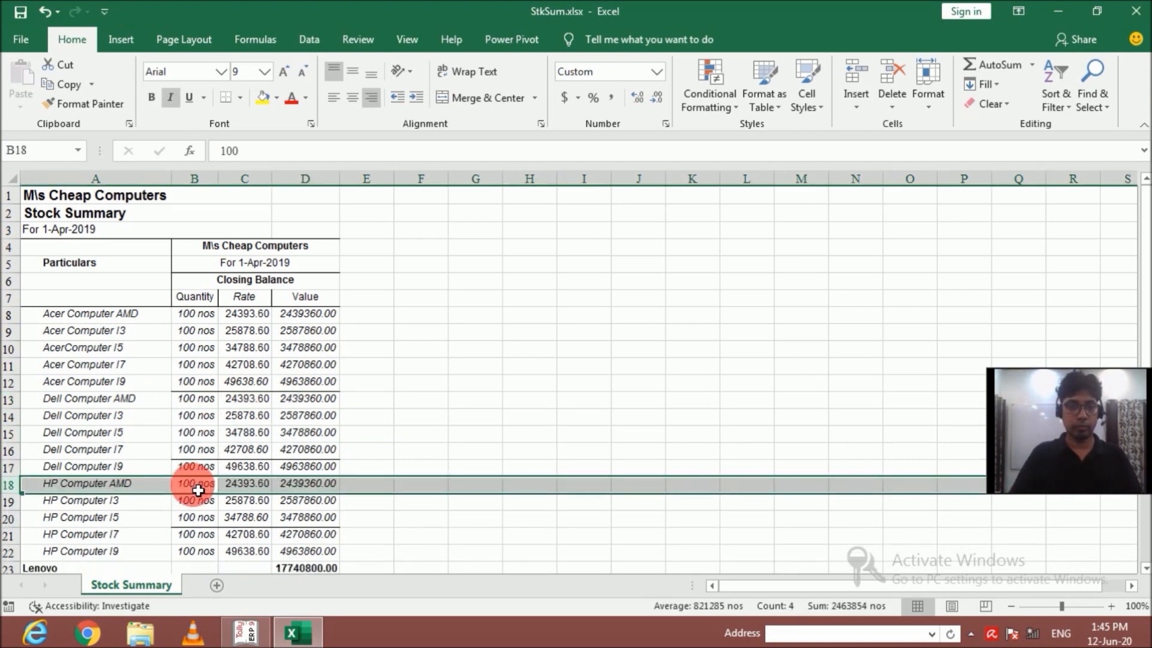
Delete the Lenovo and Samsung group total rows so only individual computer models remain listed.
{"action": "scroll", "coordinate": [270, 480], "scroll_direction": "down", "scroll_amount": 3}
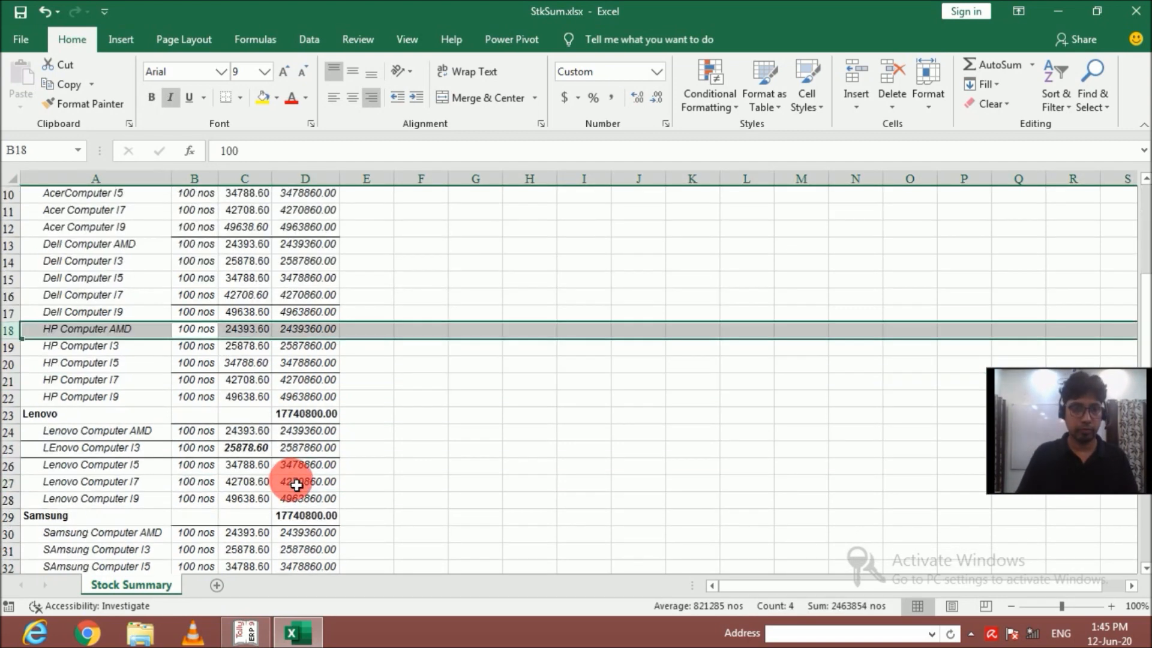
{"action": "left_click", "coordinate": [285, 417]}
{"action": "key", "text": "shift+space"}
{"action": "key", "text": "ctrl+minus"}
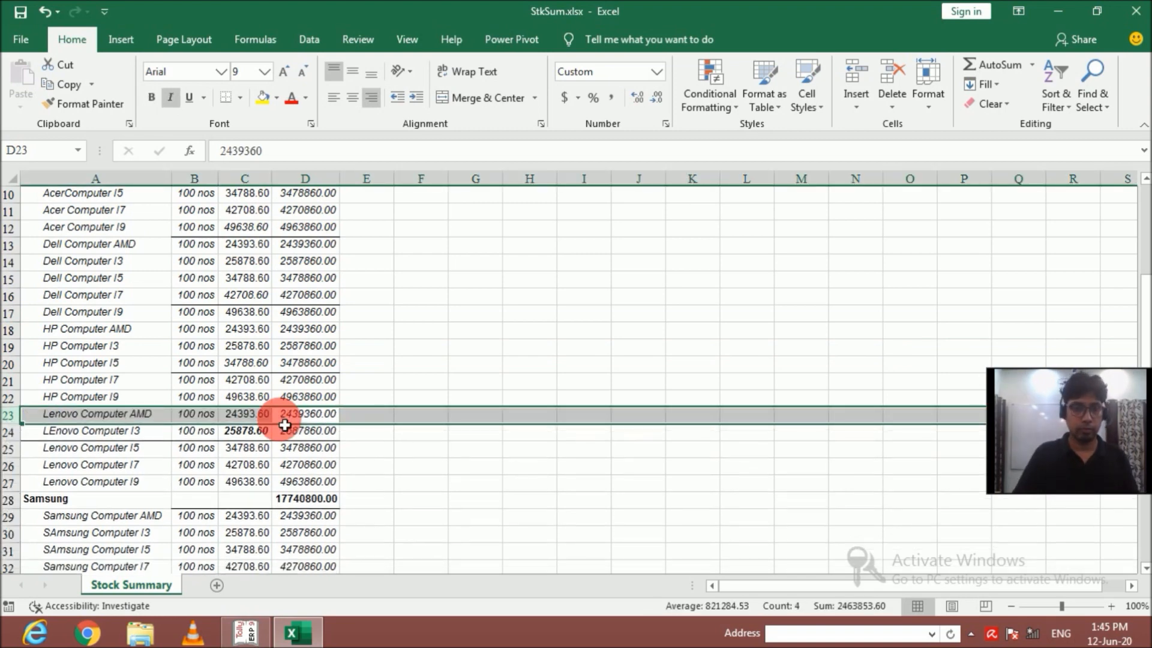
{"action": "scroll", "coordinate": [358, 426], "scroll_direction": "down", "scroll_amount": 3}
{"action": "left_click", "coordinate": [296, 348]}
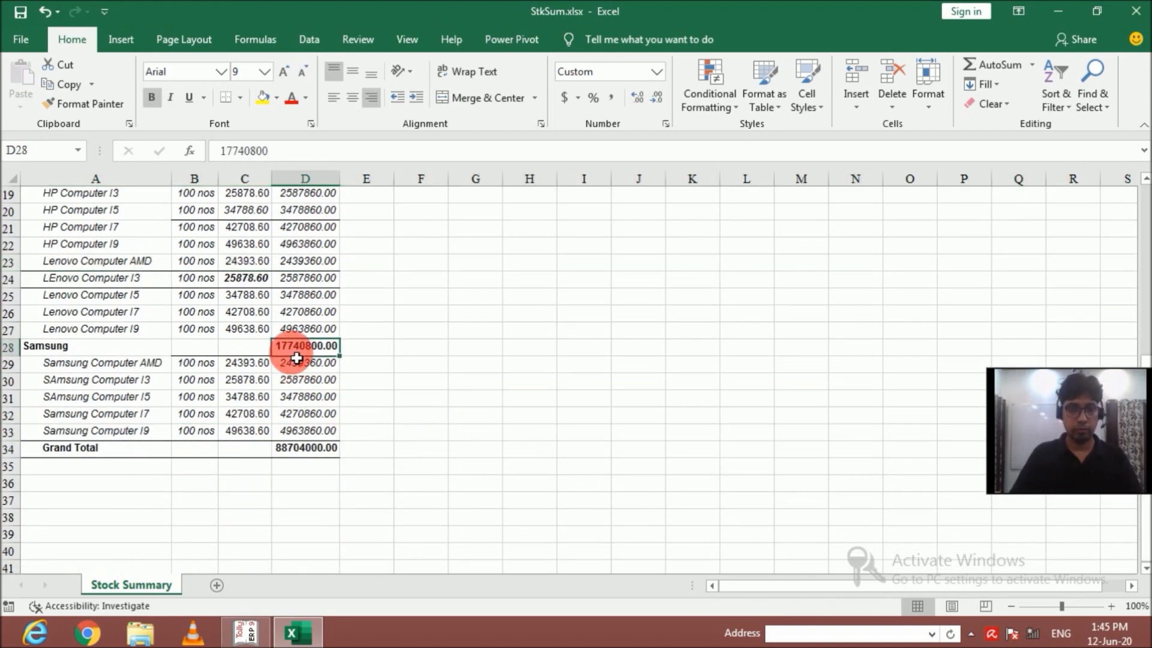
{"action": "key", "text": "shift+space"}
{"action": "key", "text": "ctrl+minus"}
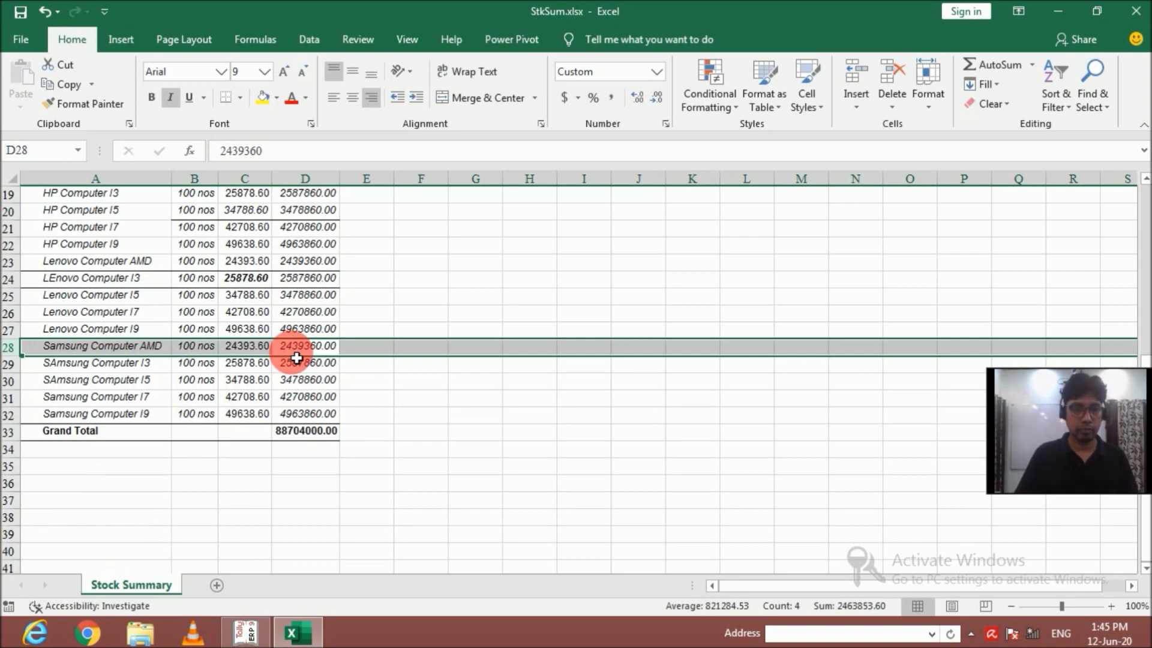
Delete the Grand Total row beneath the Samsung computers.
{"action": "left_click", "coordinate": [306, 436]}
{"action": "key", "text": "shift+space"}
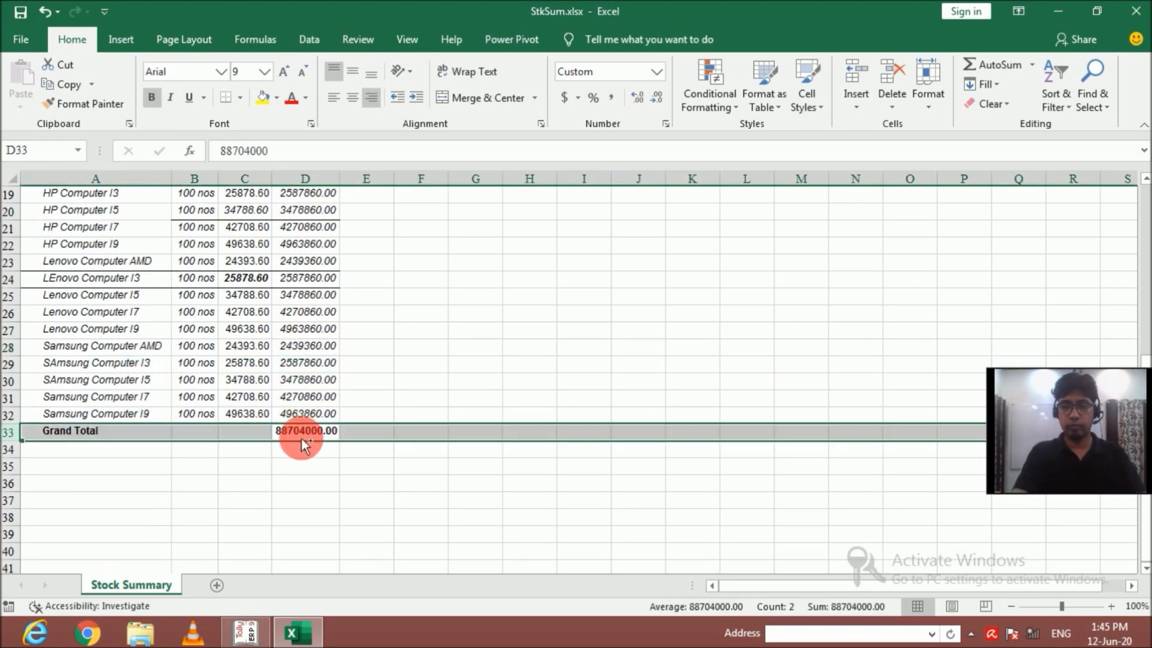
{"action": "key", "text": "ctrl+minus"}
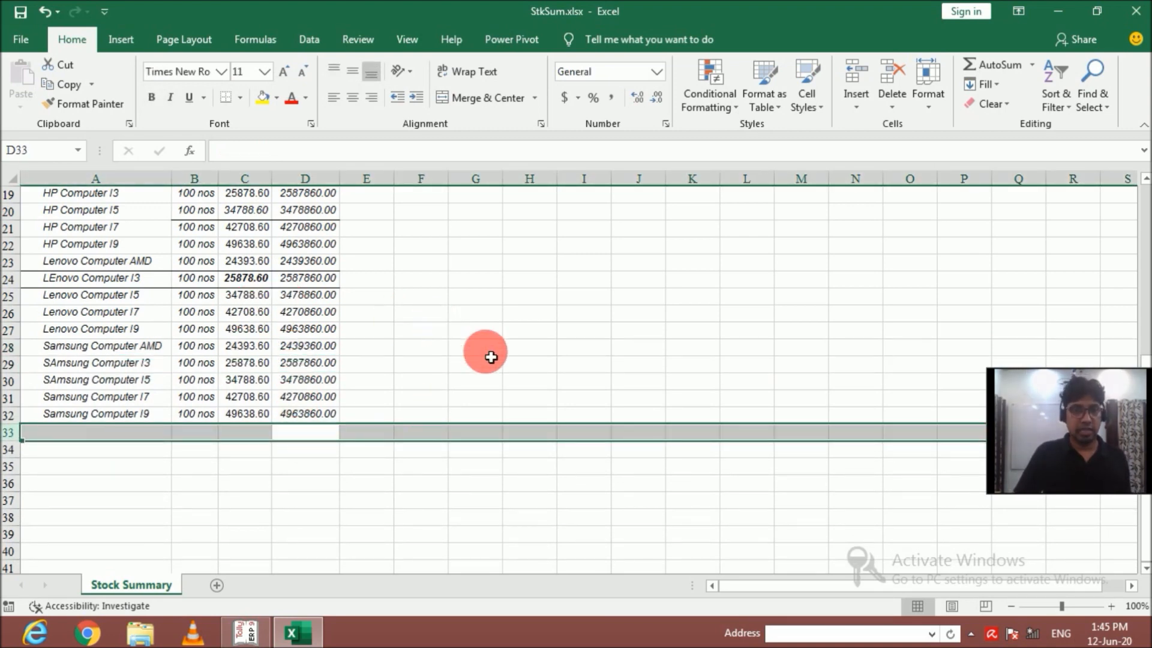
Merge and center cells E6:E7 beside the Closing Balance headings for a new column heading.
{"action": "scroll", "coordinate": [488, 353], "scroll_direction": "up", "scroll_amount": 4}
{"action": "scroll", "coordinate": [492, 405], "scroll_direction": "up", "scroll_amount": 2}
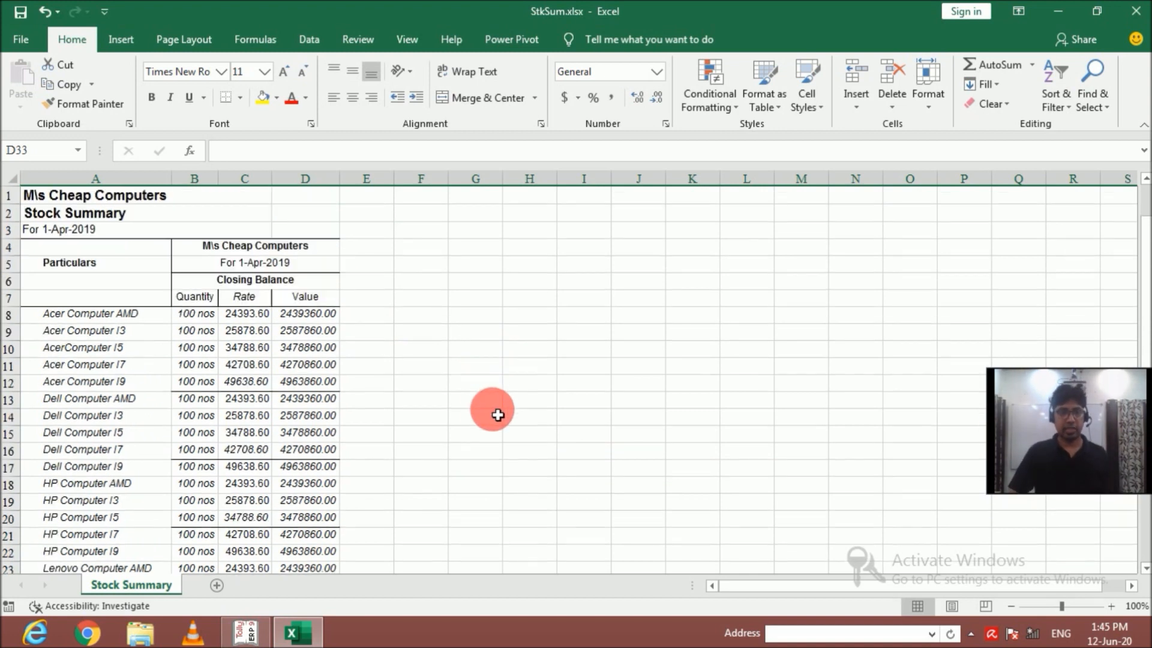
{"action": "left_click", "coordinate": [385, 291]}
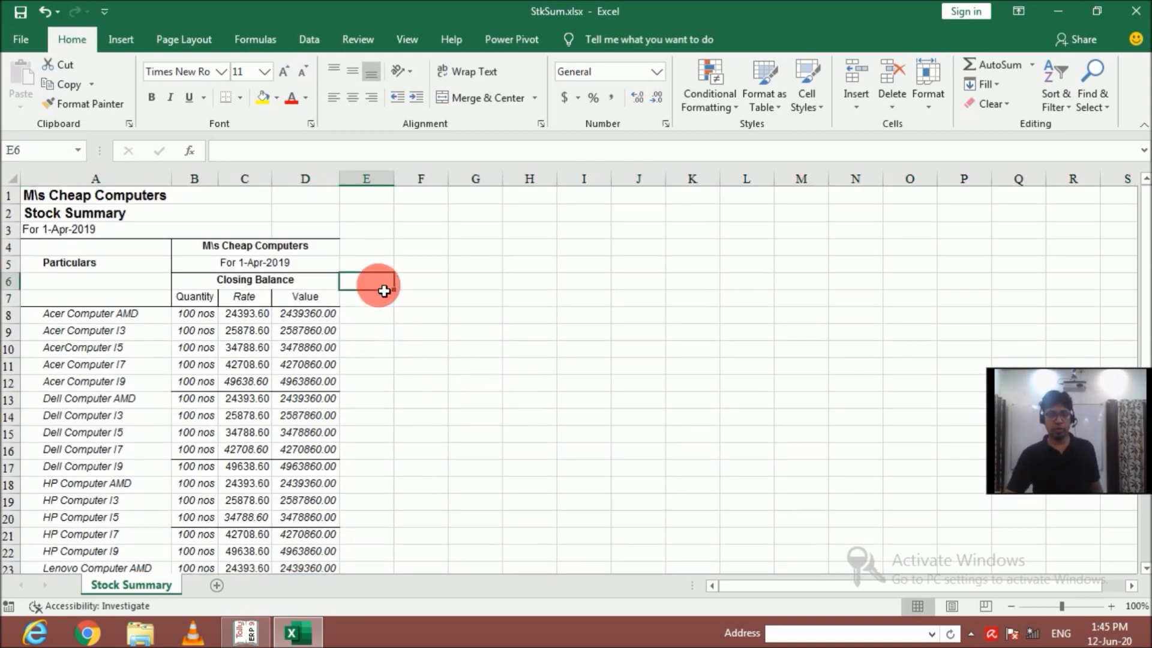
{"action": "left_click_drag", "start_coordinate": [385, 292], "coordinate": [384, 292]}
{"action": "key", "text": "alt+h"}
{"action": "key", "text": "m"}
{"action": "key", "text": "c"}
Enter the heading Whole seller (10%) in merged cell E6 and apply text wrapping to it.
{"action": "type", "text": "W"}
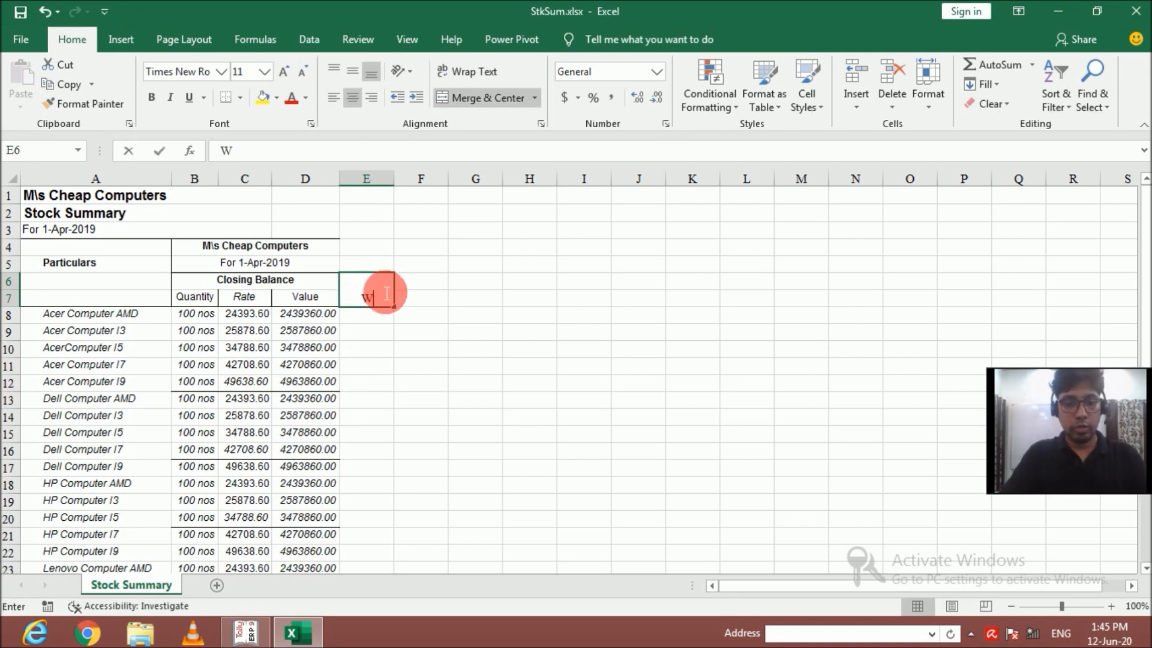
{"action": "type", "text": "holeseller"}
{"action": "key", "text": "Left"}
{"action": "key", "text": "Left"}
{"action": "key", "text": "Left"}
{"action": "key", "text": "Left"}
{"action": "key", "text": "Left"}
{"action": "key", "text": "Left"}
{"action": "key", "text": "End"}
{"action": "type", "text": "("}
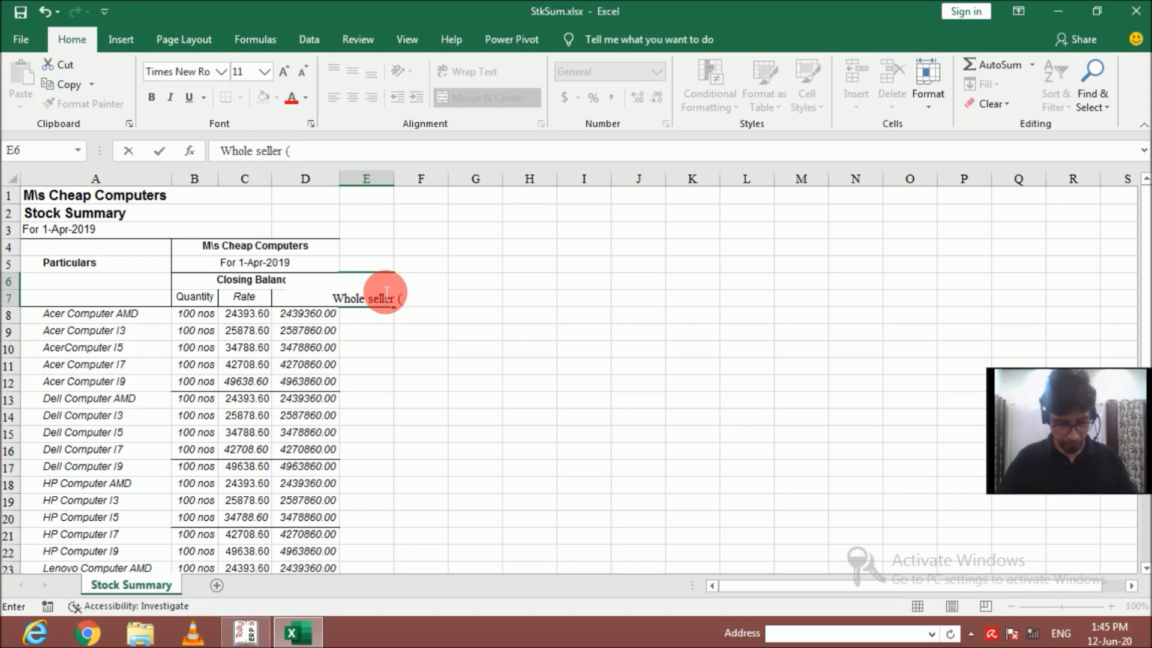
{"action": "type", "text": "10%"}
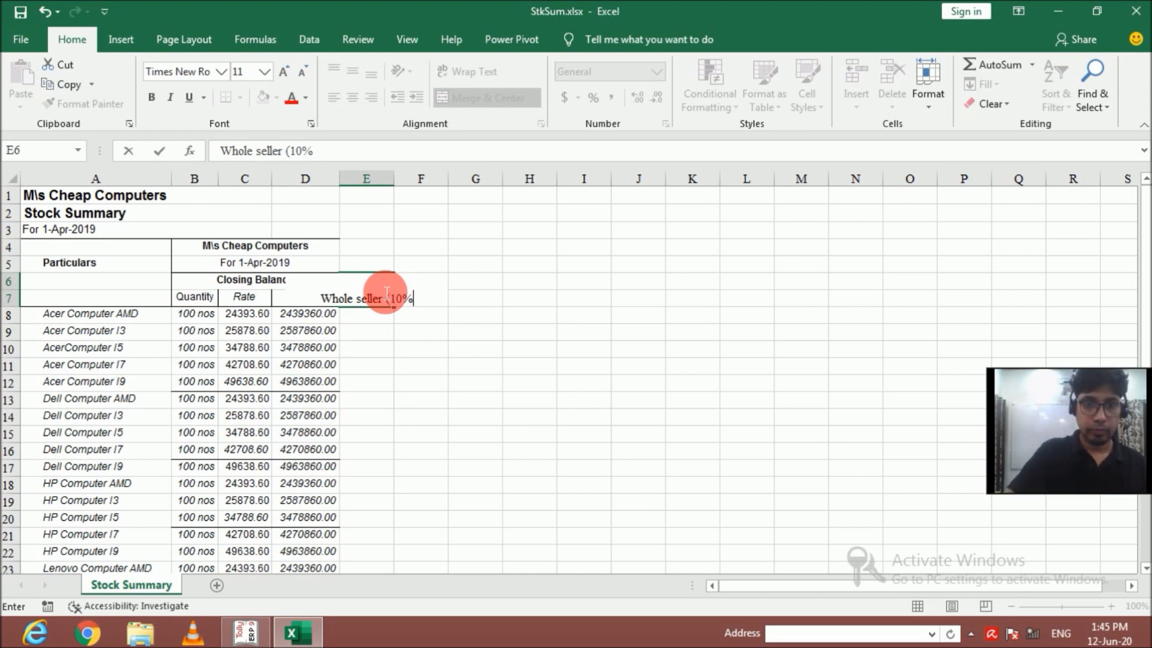
{"action": "key", "text": "Return"}
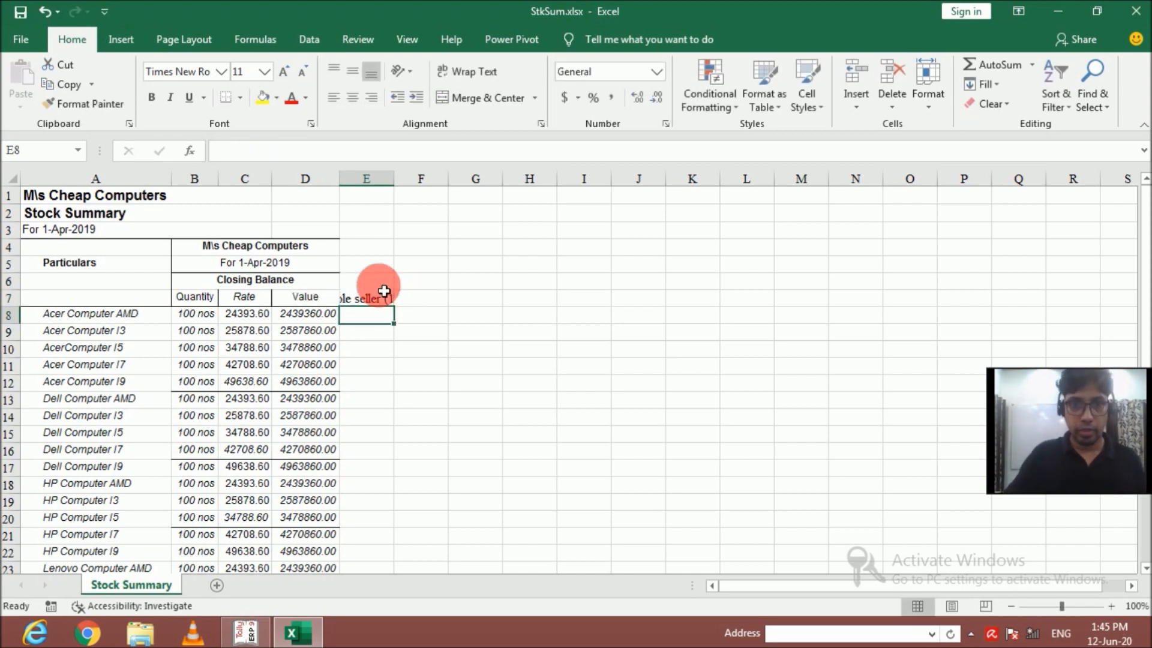
{"action": "left_click", "coordinate": [384, 288]}
{"action": "left_click", "coordinate": [457, 70]}
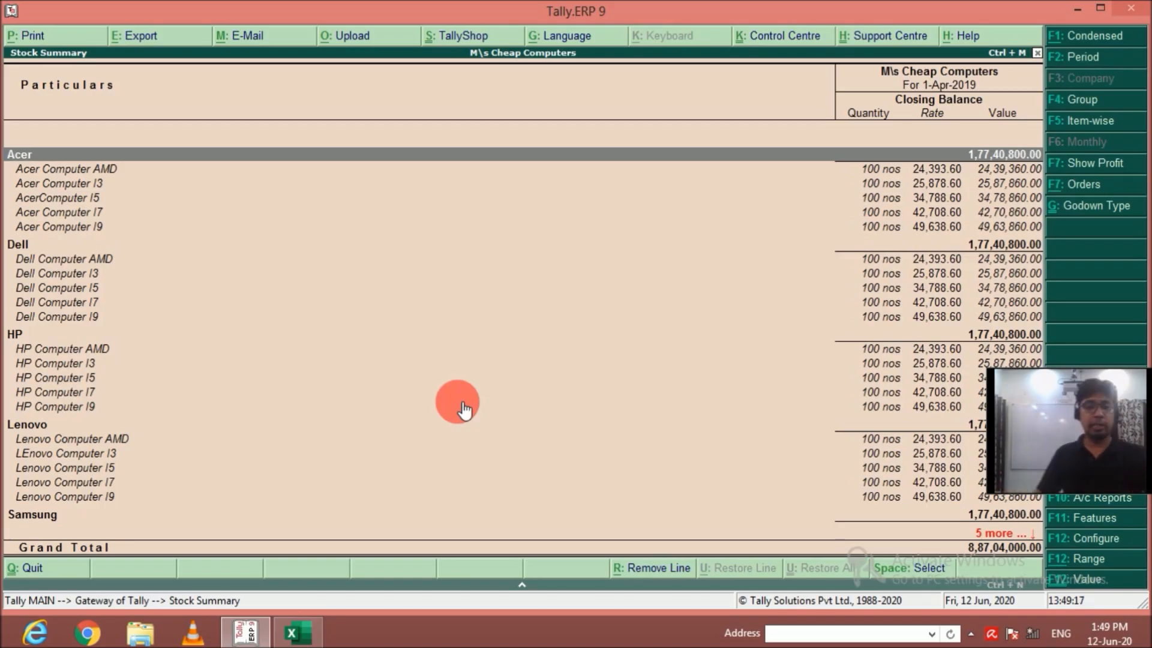
Switch to Tally.ERP 9 and open the Price List options within Inventory Info.
{"action": "key", "text": "Escape"}
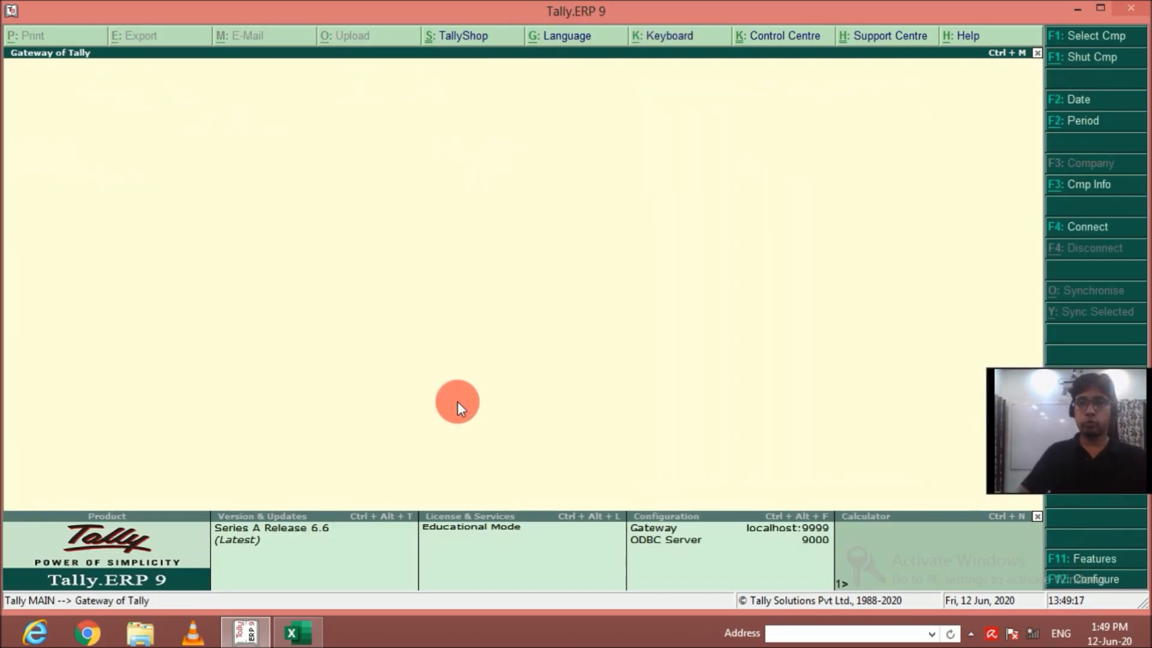
{"action": "key", "text": "Down"}
{"action": "key", "text": "Return"}
{"action": "key", "text": "Down"}
{"action": "key", "text": "Down"}
{"action": "key", "text": "Down"}
{"action": "key", "text": "Down"}
{"action": "key", "text": "Down"}
{"action": "key", "text": "Return"}
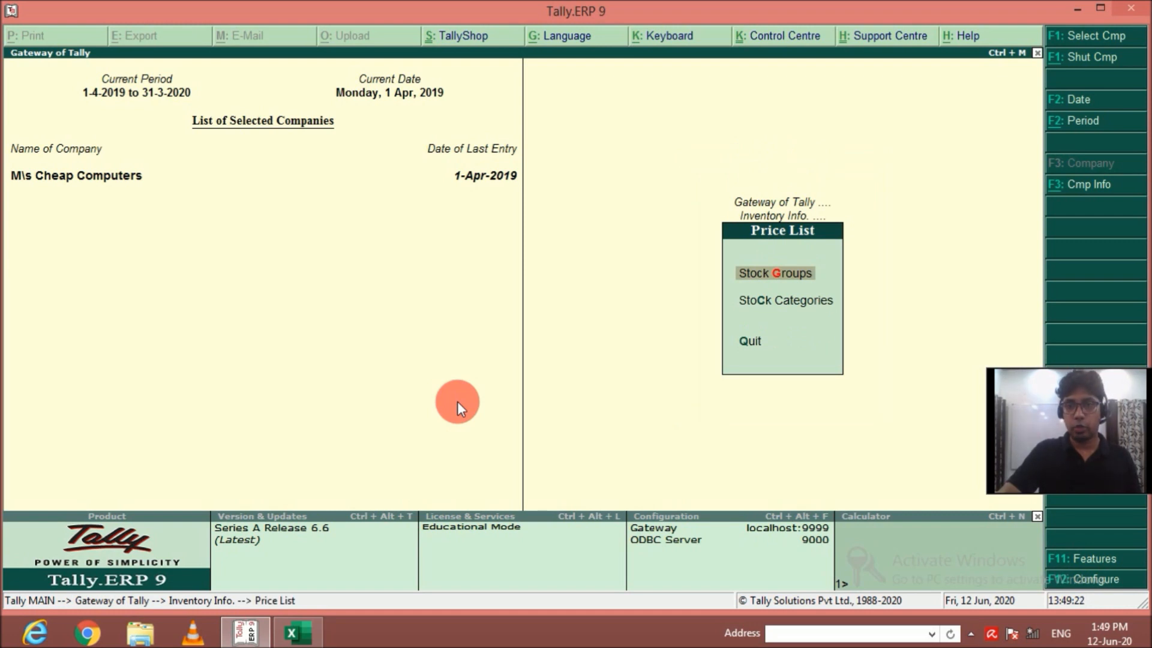
Start a stock group price list for All Items at the Wholeseller price level, applicable from 1-Apr-2019.
{"action": "key", "text": "Return"}
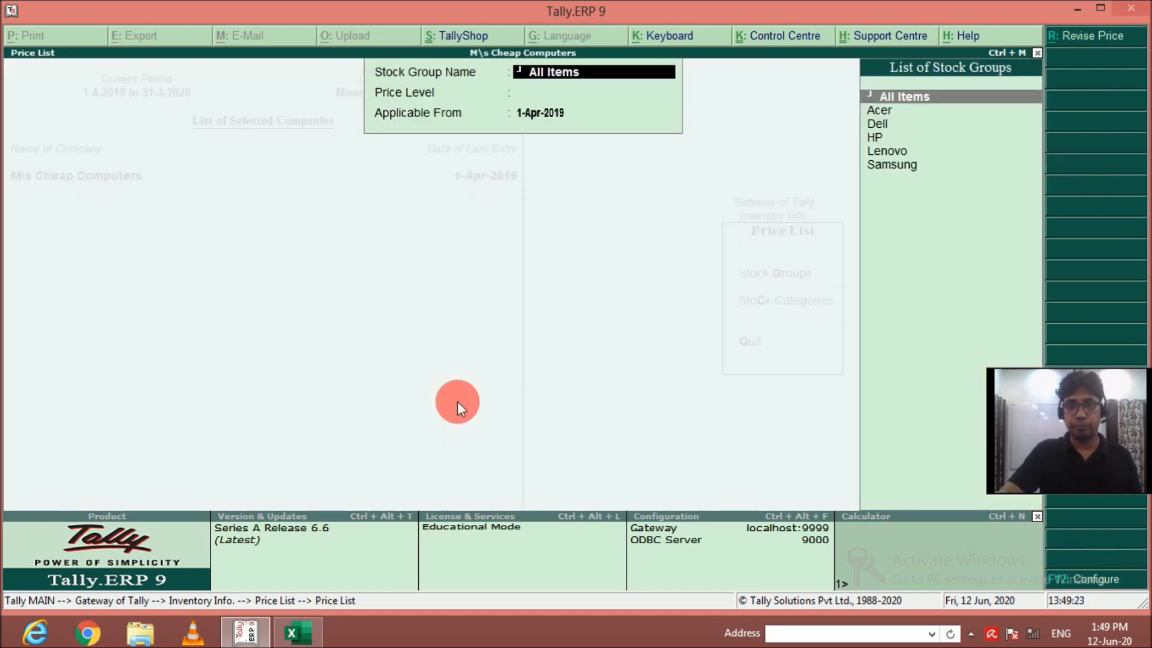
{"action": "key", "text": "Return"}
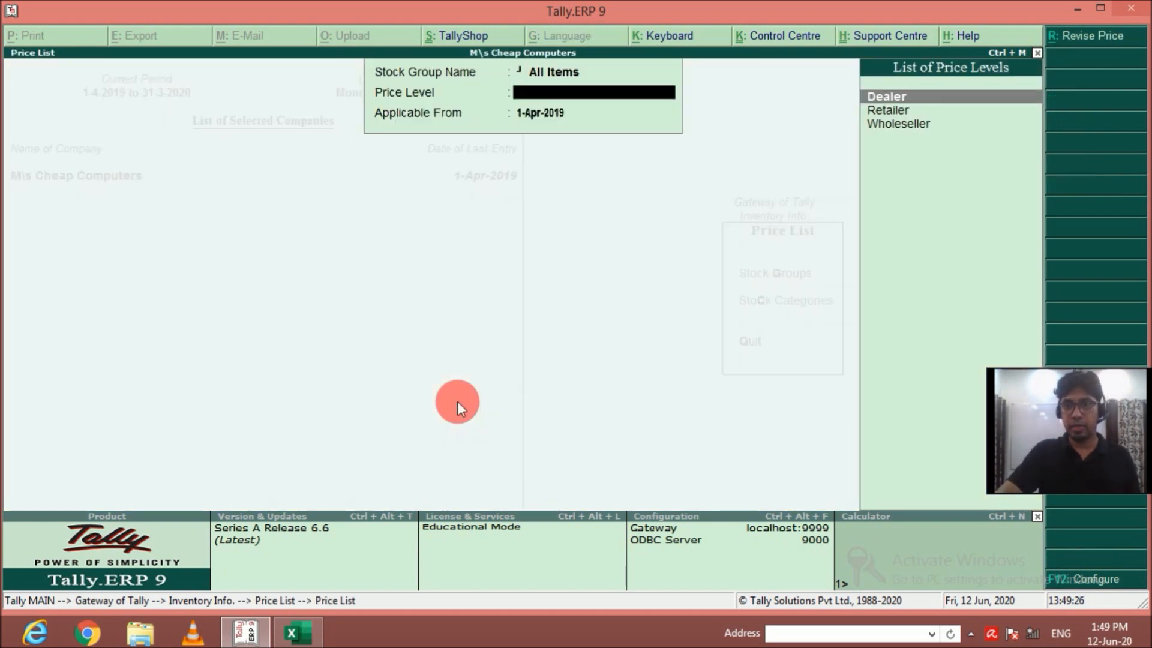
{"action": "key", "text": "Down"}
{"action": "key", "text": "Down"}
{"action": "key", "text": "Return"}
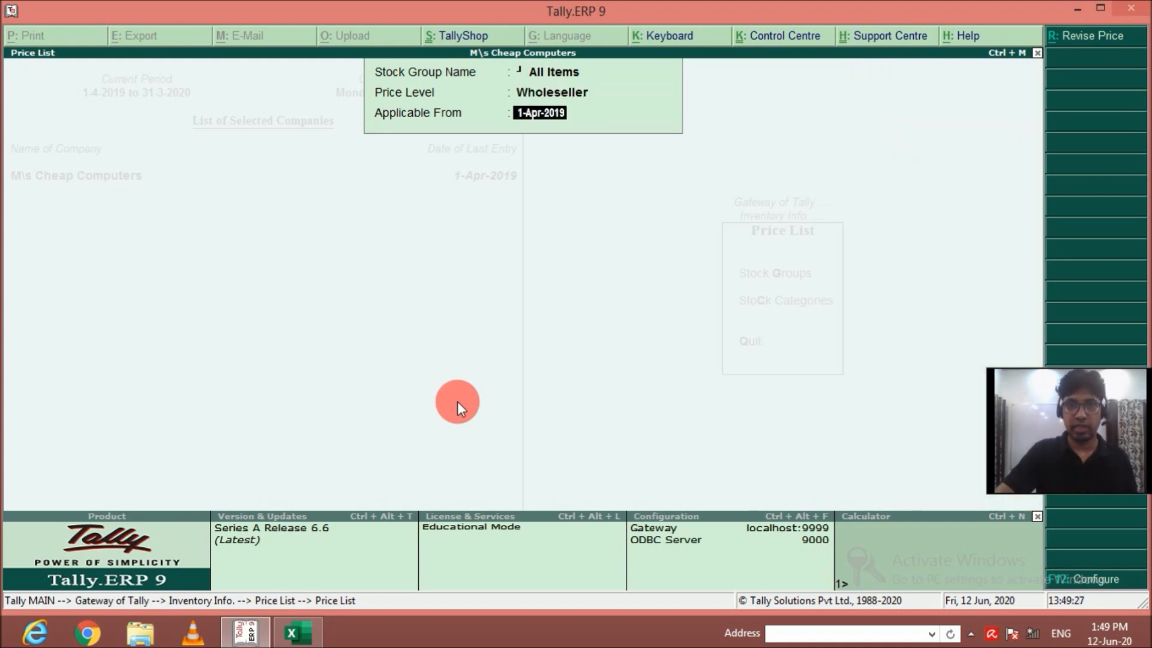
{"action": "key", "text": "Return"}
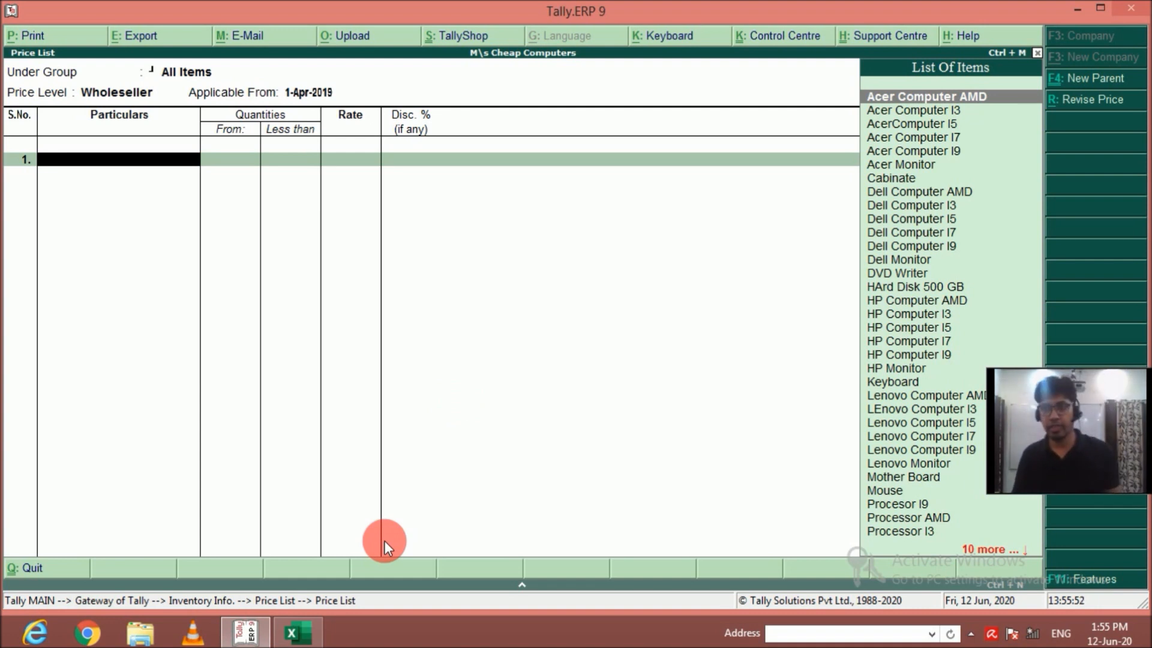
Add Acer Computer AMD to the Wholeseller price list at a rate of 26832.96, without quantity limit or discount.
{"action": "key", "text": "Return"}
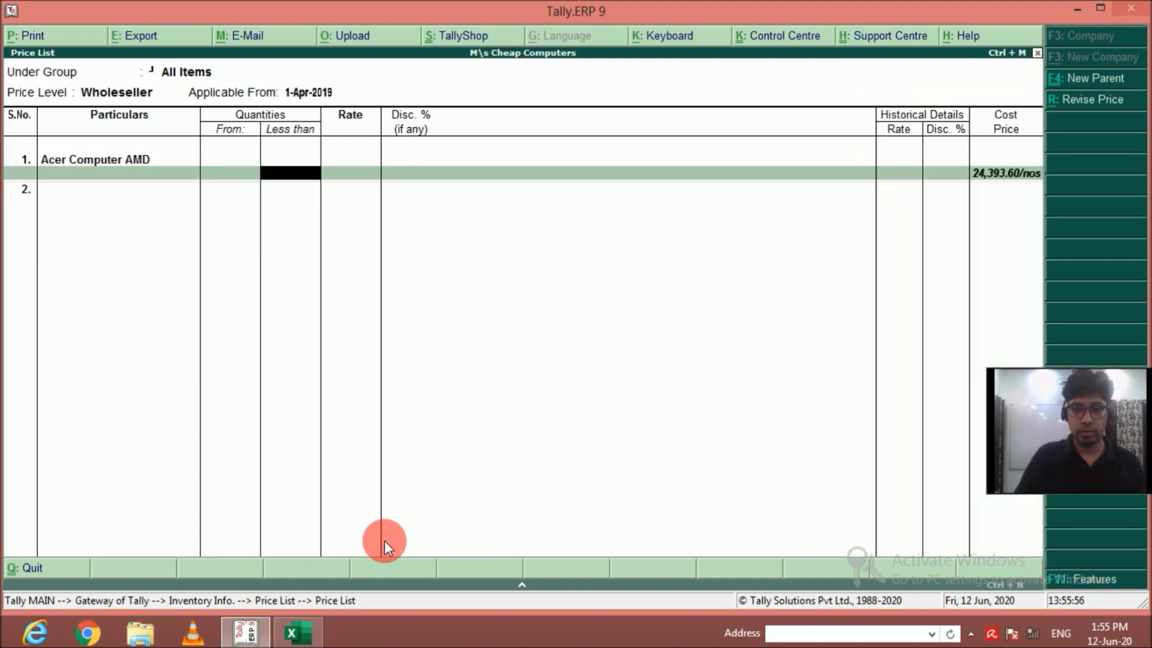
{"action": "key", "text": "Return"}
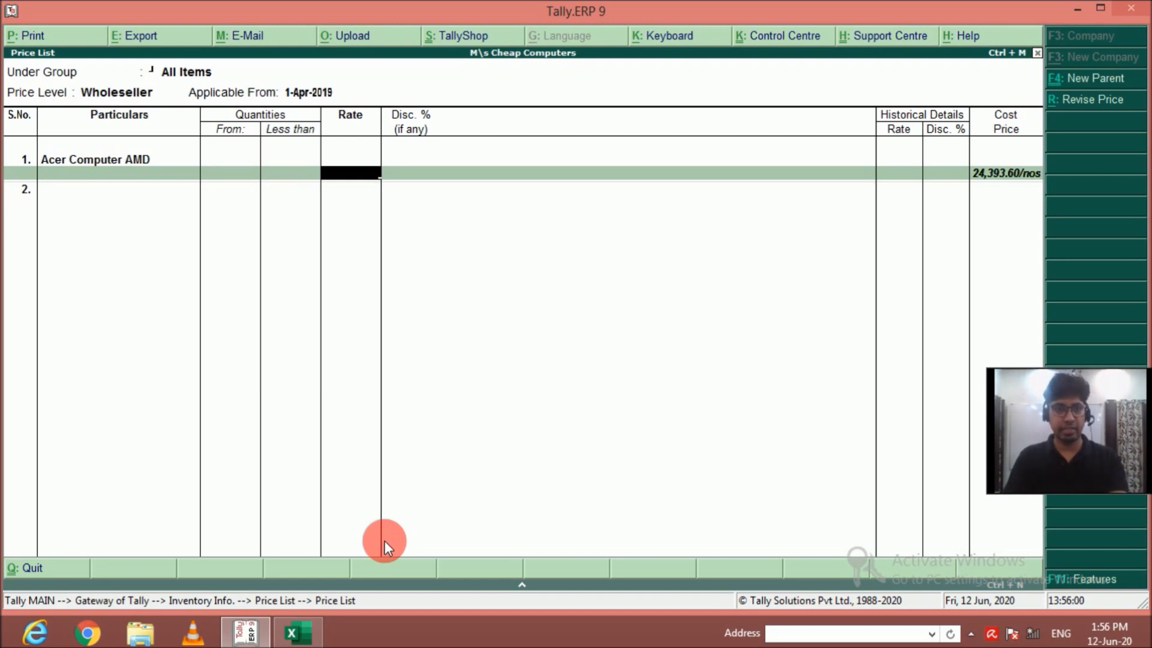
{"action": "left_click", "coordinate": [246, 634]}
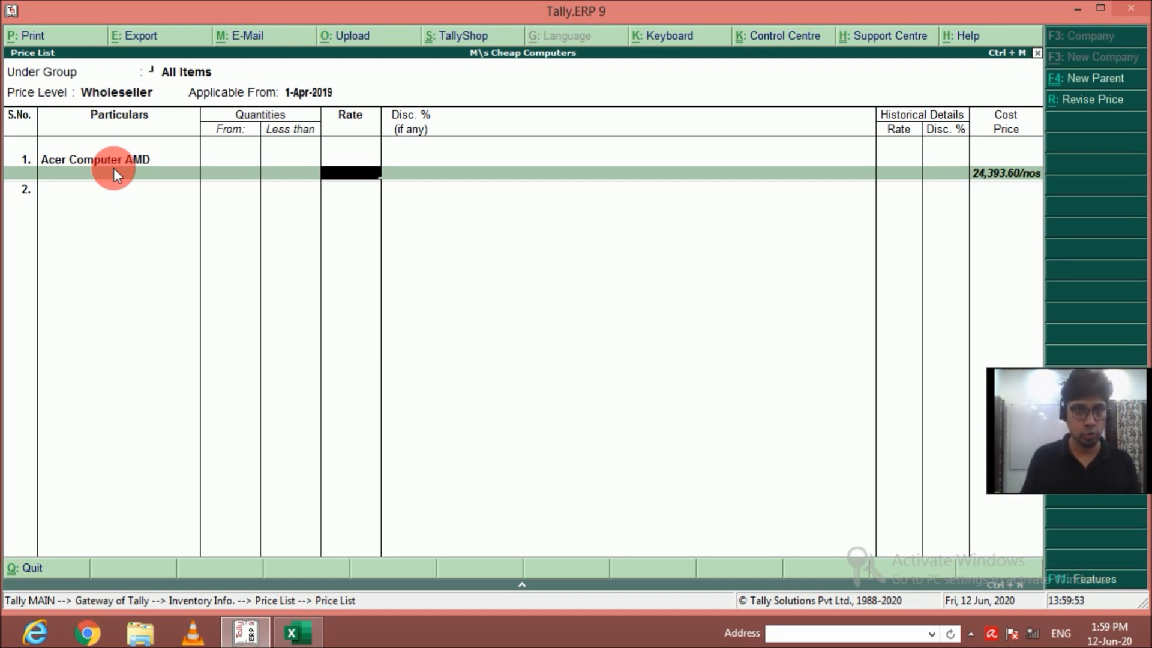
{"action": "type", "text": "26832.96"}
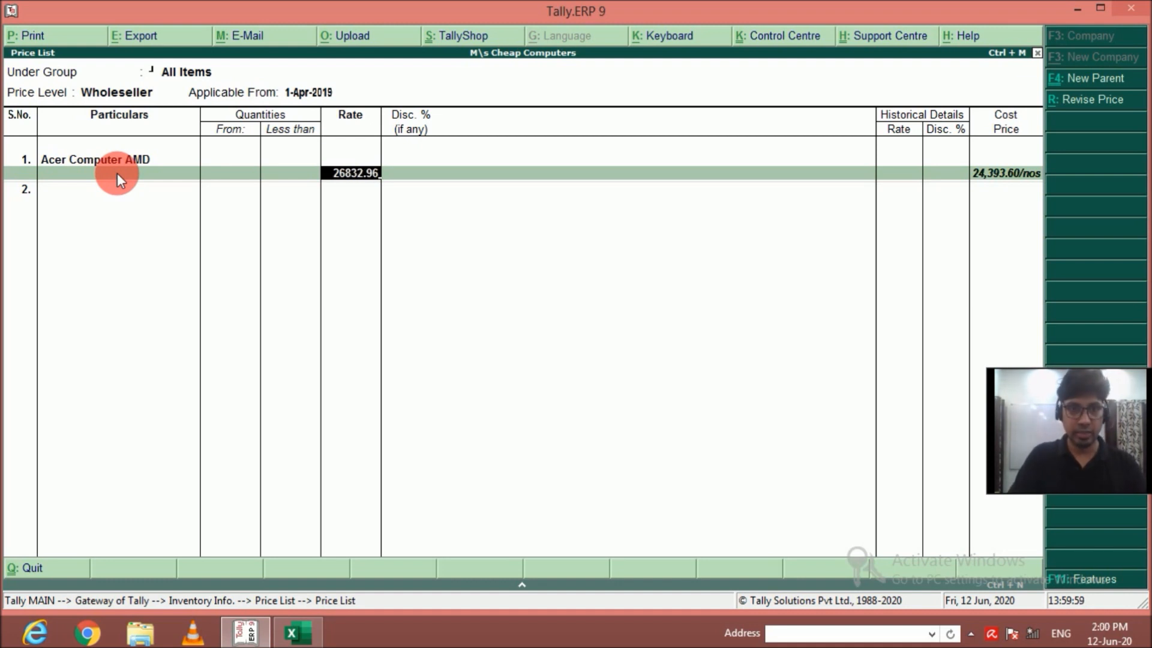
{"action": "key", "text": "Return"}
{"action": "key", "text": "Return"}
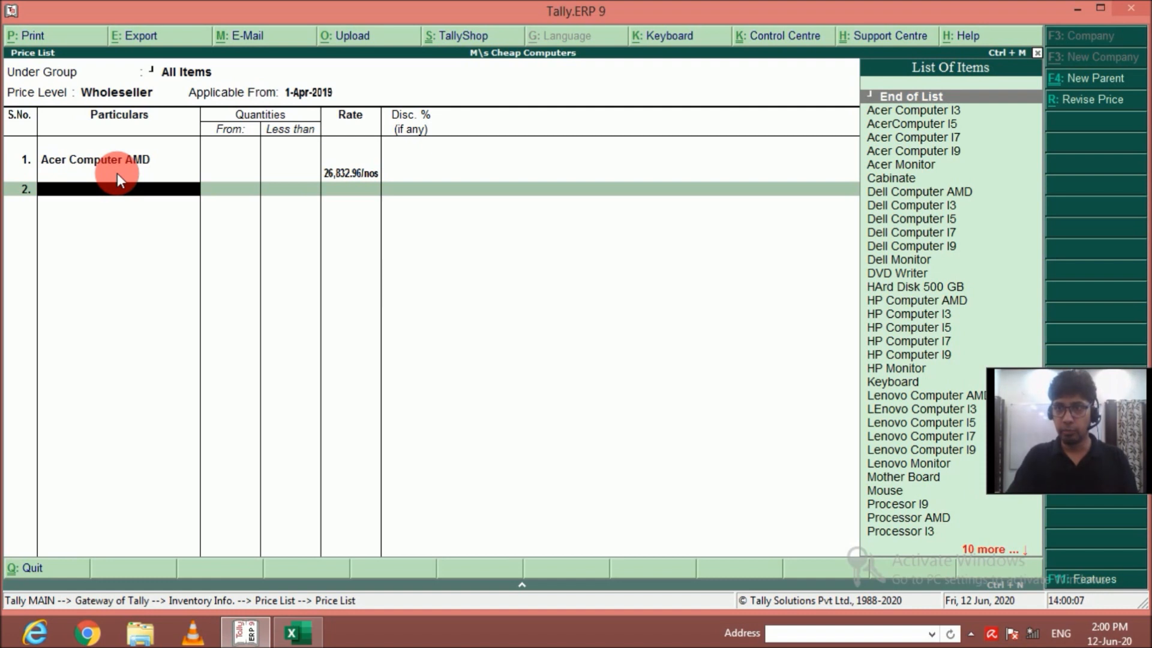
Add Acer Computer I3 to the price list at a rate of 28466.46, without quantity limit or discount.
{"action": "key", "text": "Down"}
{"action": "key", "text": "Return"}
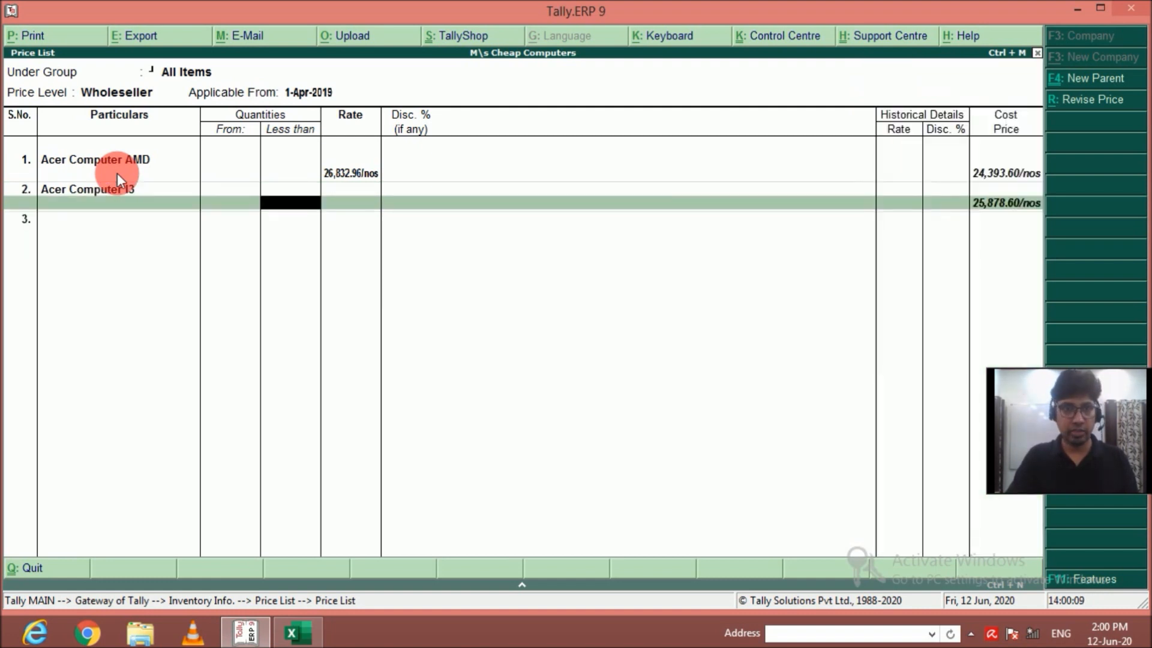
{"action": "key", "text": "Return"}
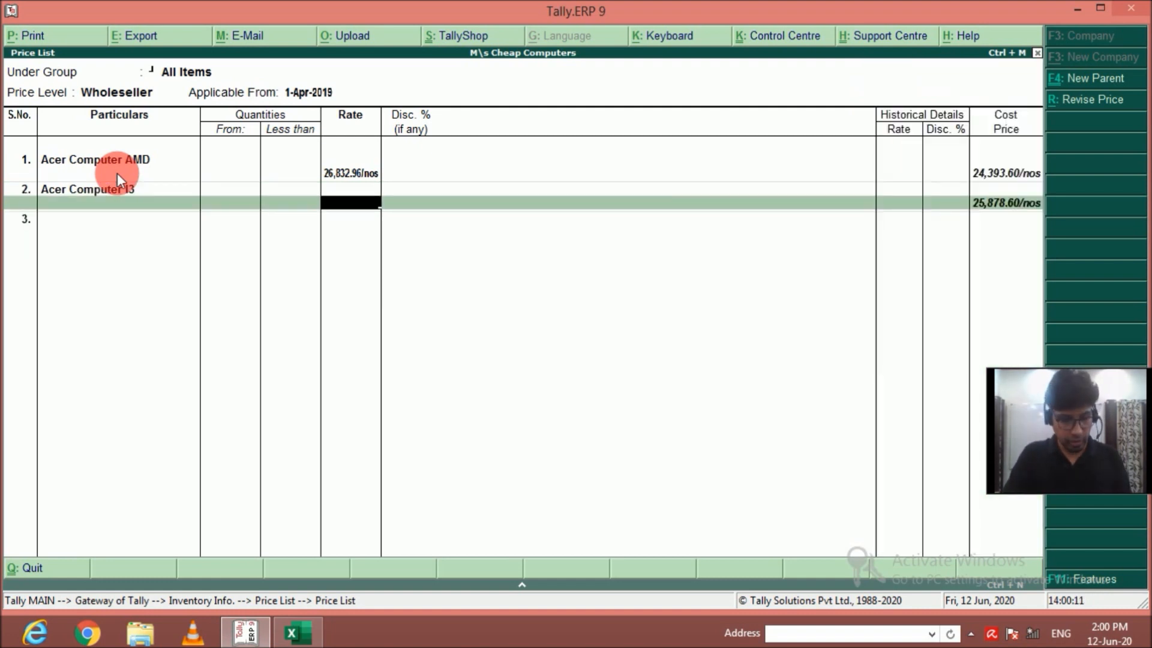
{"action": "type", "text": "28"}
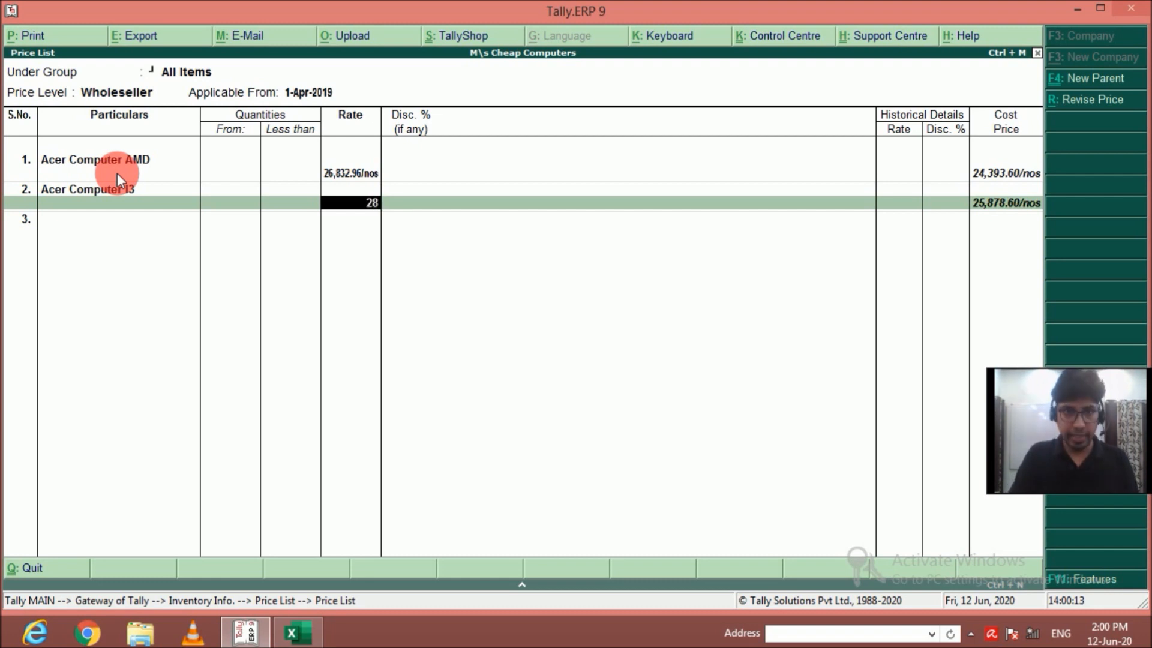
{"action": "type", "text": "466.46"}
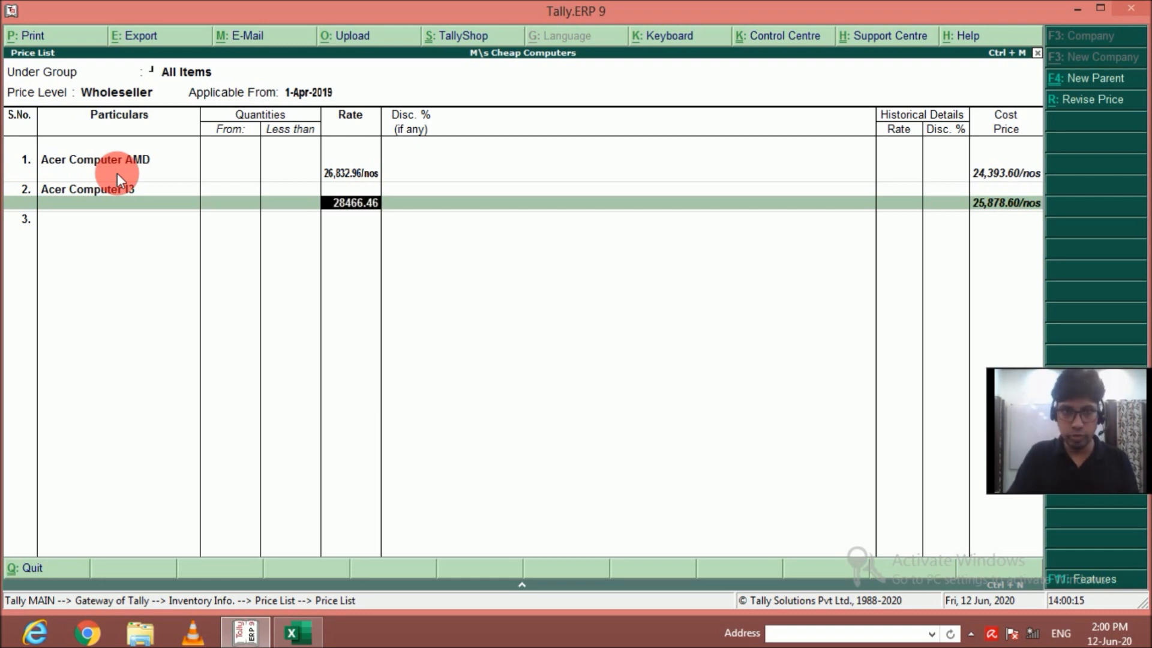
{"action": "key", "text": "Return"}
Add AcerComputer I5 to the price list at a rate of 38267.46, without quantity limit or discount.
{"action": "key", "text": "Return"}
{"action": "key", "text": "Down"}
{"action": "key", "text": "Return"}
{"action": "key", "text": "Return"}
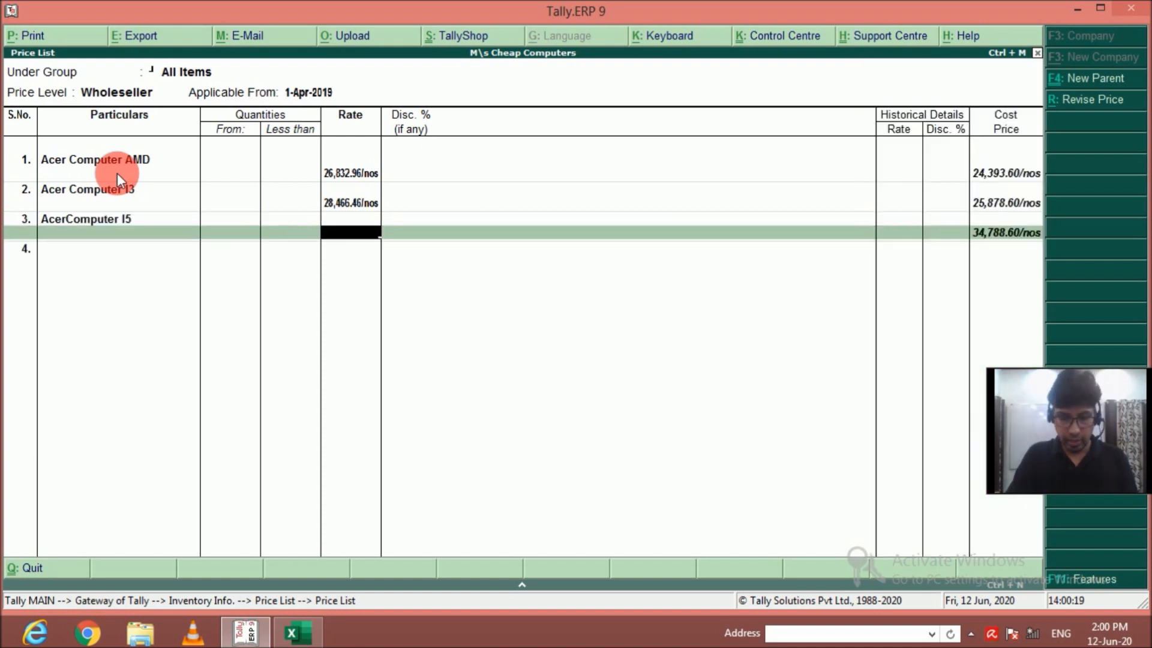
{"action": "type", "text": "38,"}
{"action": "type", "text": "267"}
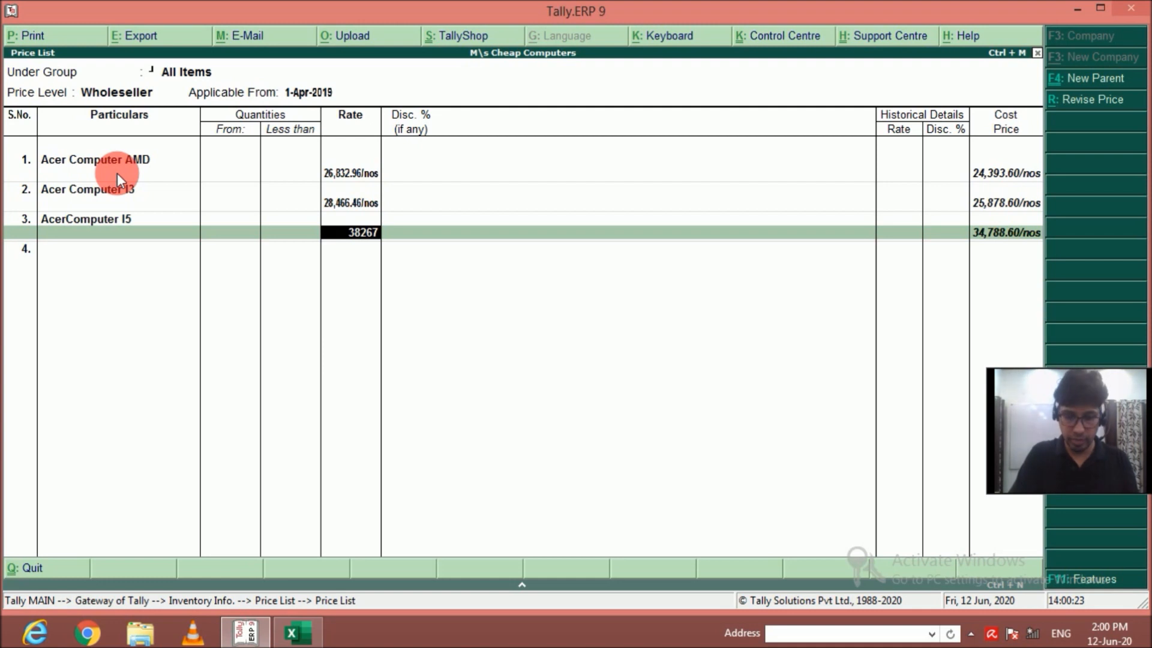
{"action": "type", "text": ".46"}
{"action": "key", "text": "Return"}
{"action": "key", "text": "Return"}
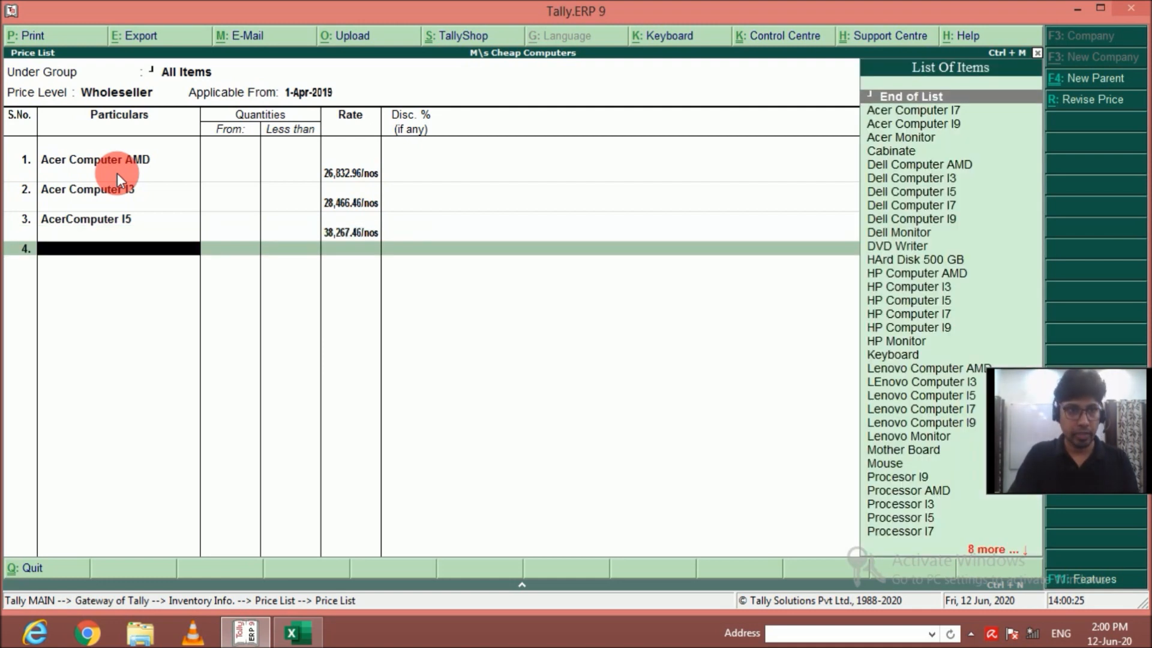
Add Acer Computer I7 to the Wholeseller price list at a rate of 46979.46, without quantity limit or discount.
{"action": "key", "text": "Down"}
{"action": "key", "text": "Down"}
{"action": "key", "text": "Up"}
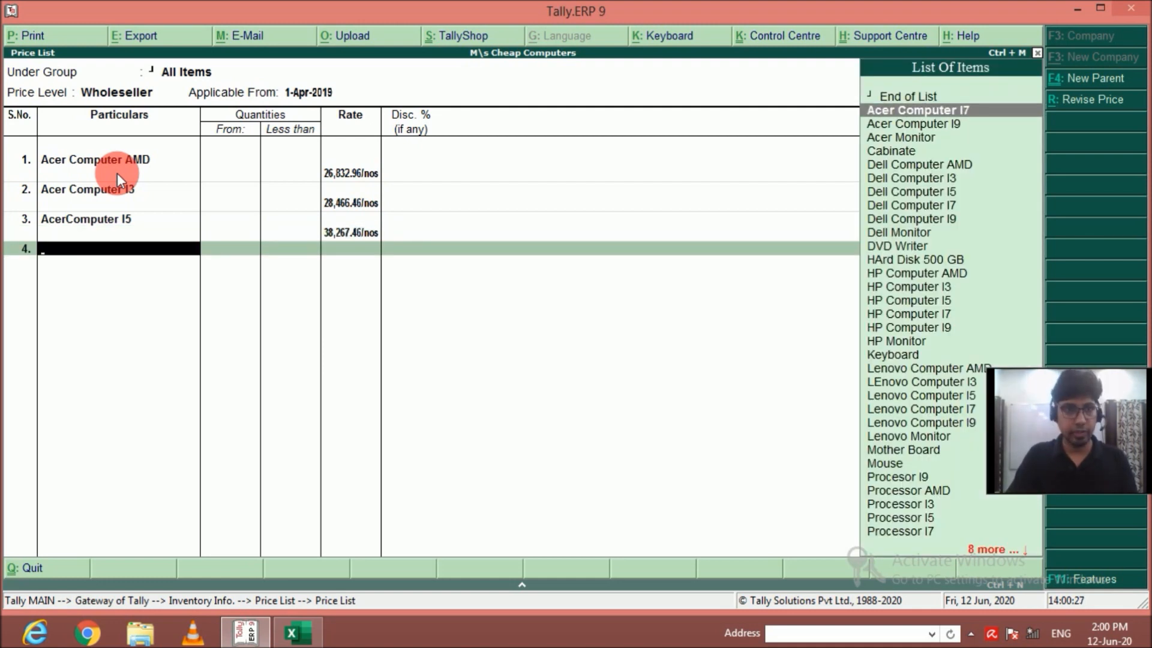
{"action": "key", "text": "Return"}
{"action": "type", "text": "46"}
{"action": "key", "text": "BackSpace"}
{"action": "key", "text": "BackSpace"}
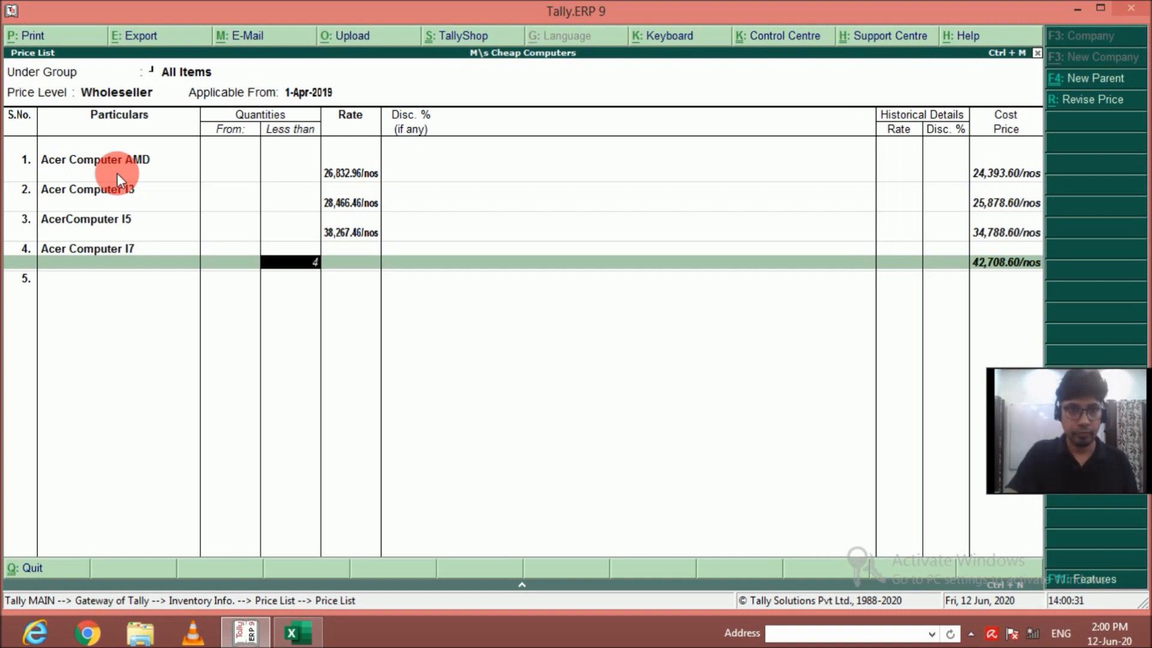
{"action": "key", "text": "Return"}
{"action": "type", "text": "46"}
{"action": "type", "text": "979.46"}
{"action": "key", "text": "Return"}
{"action": "key", "text": "Return"}
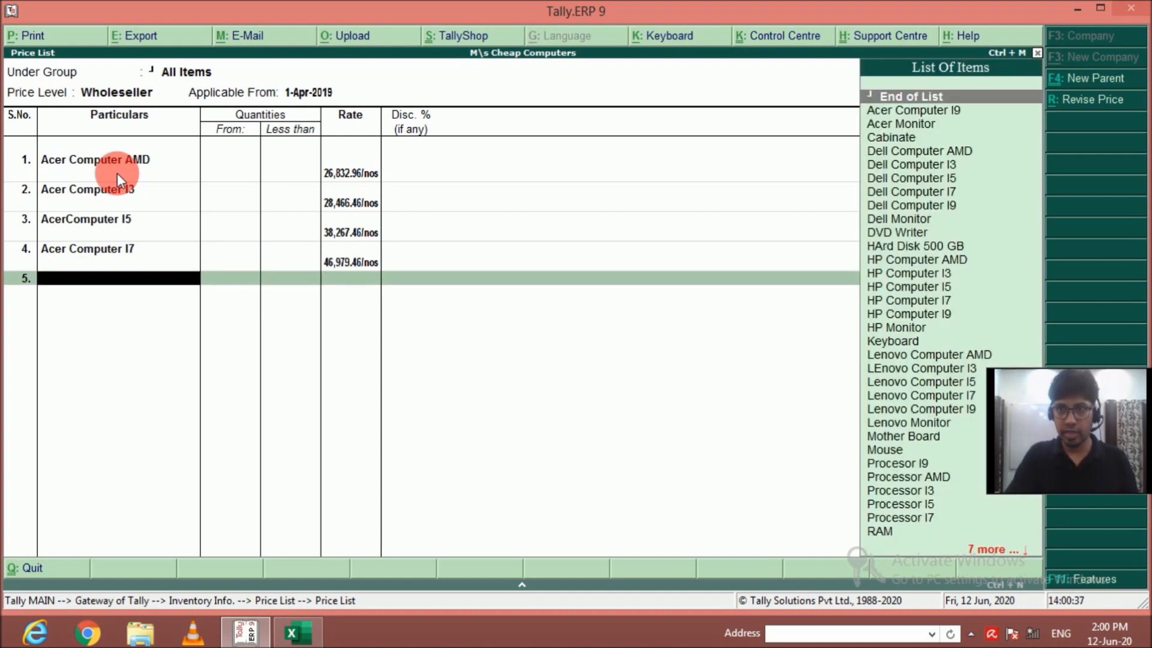
Add Acer Computer I9 to the price list at a rate of 54602.46, without quantity limit or discount.
{"action": "key", "text": "Down"}
{"action": "key", "text": "Return"}
{"action": "key", "text": "Return"}
{"action": "key", "text": "Return"}
{"action": "key", "text": "Return"}
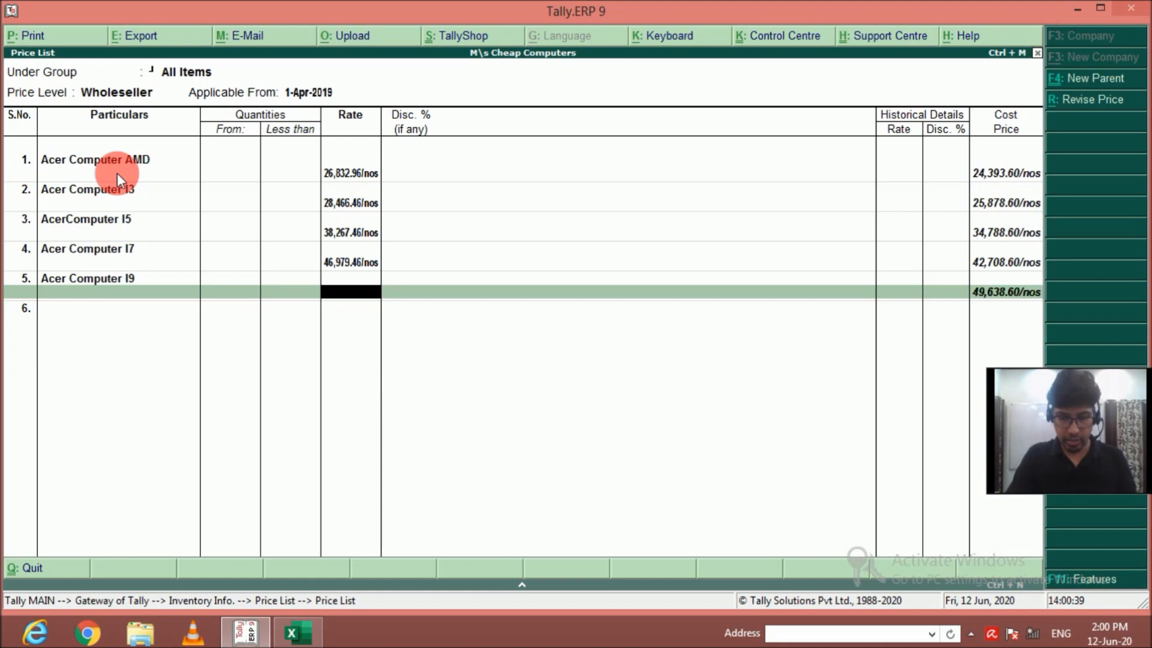
{"action": "type", "text": "54,602."}
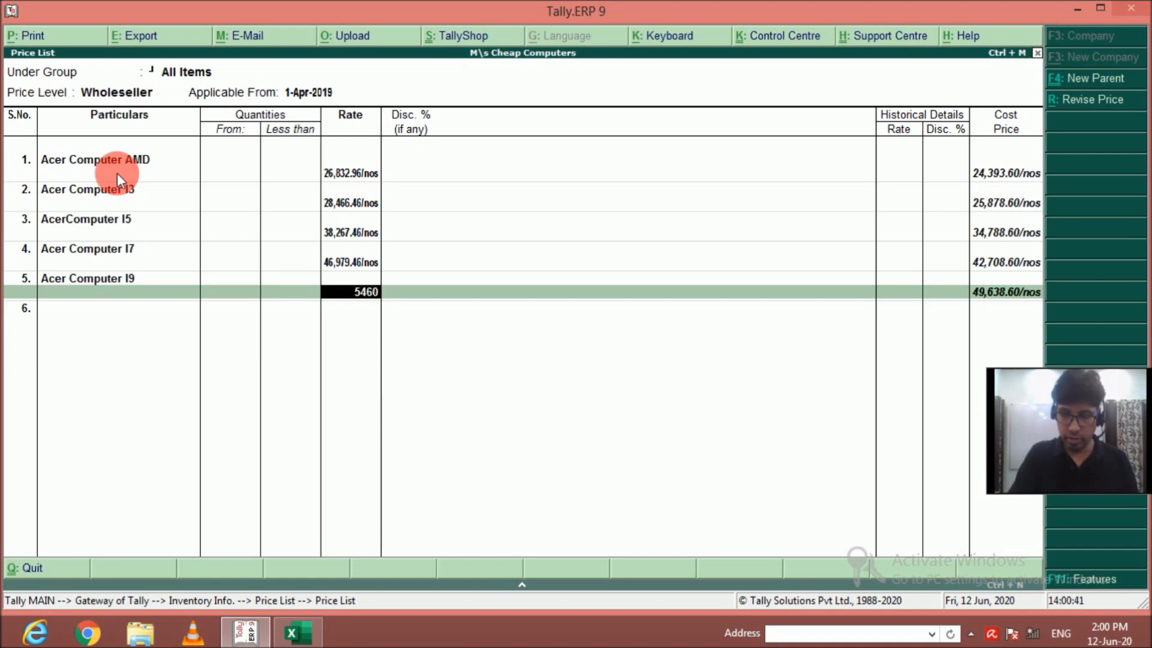
{"action": "type", "text": "46"}
{"action": "key", "text": "Return"}
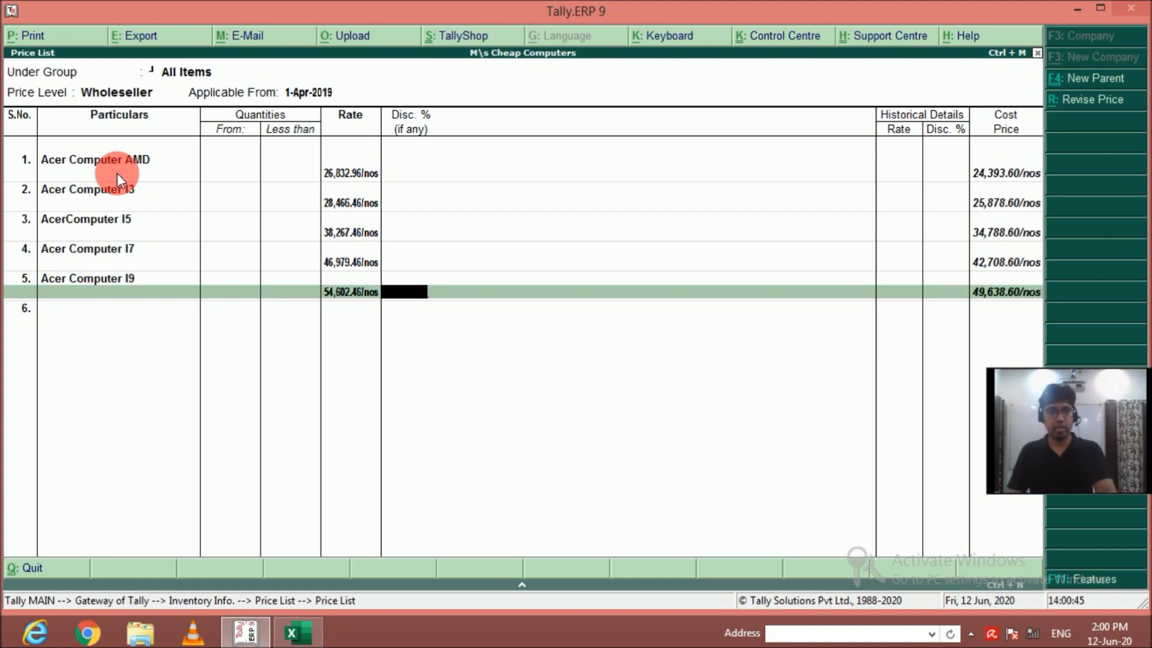
{"action": "key", "text": "Return"}
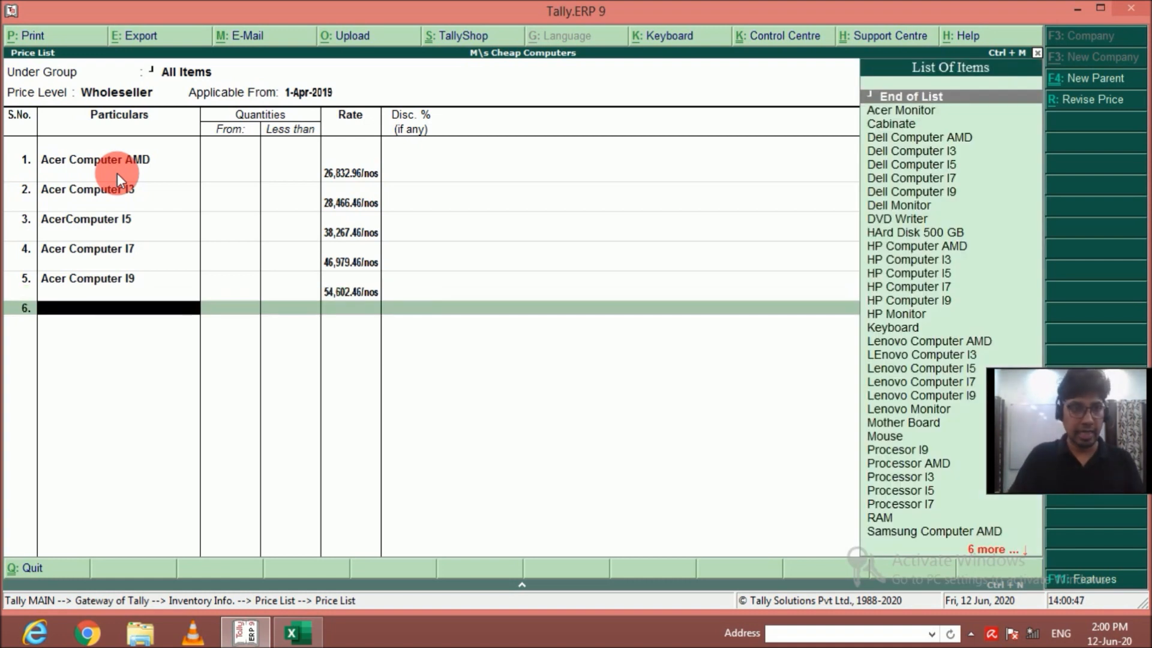
Add Dell Computer AMD to the price list at a rate of 26832.96, without quantity limit or discount.
{"action": "key", "text": "Down"}
{"action": "key", "text": "Down"}
{"action": "key", "text": "Down"}
{"action": "key", "text": "Return"}
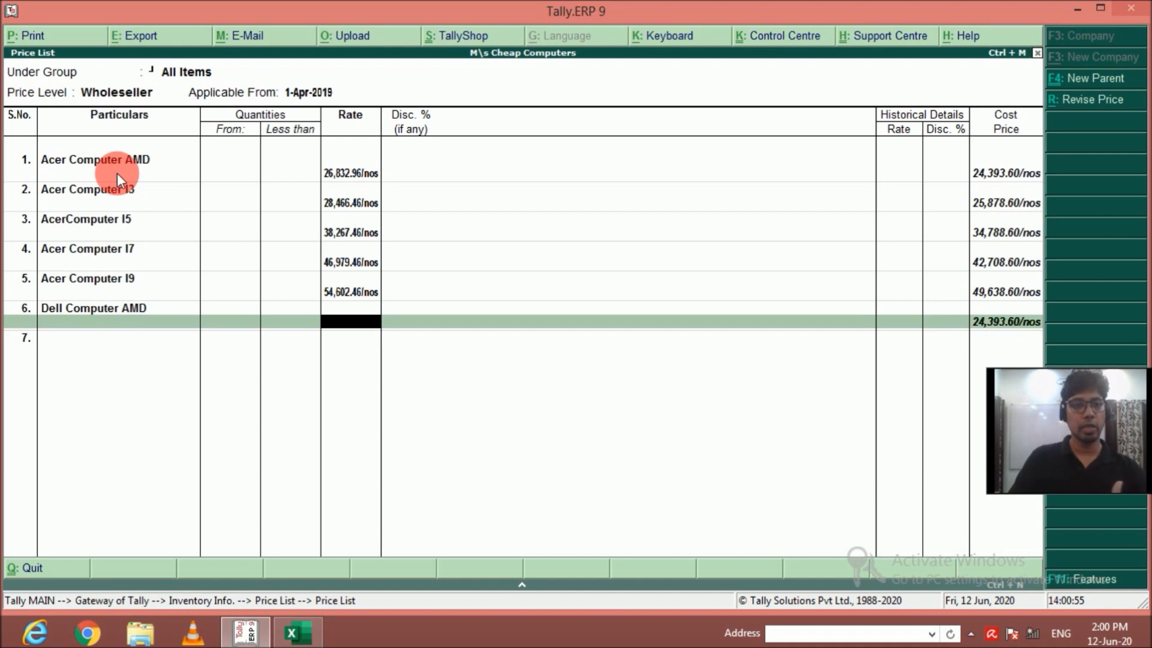
{"action": "type", "text": "26"}
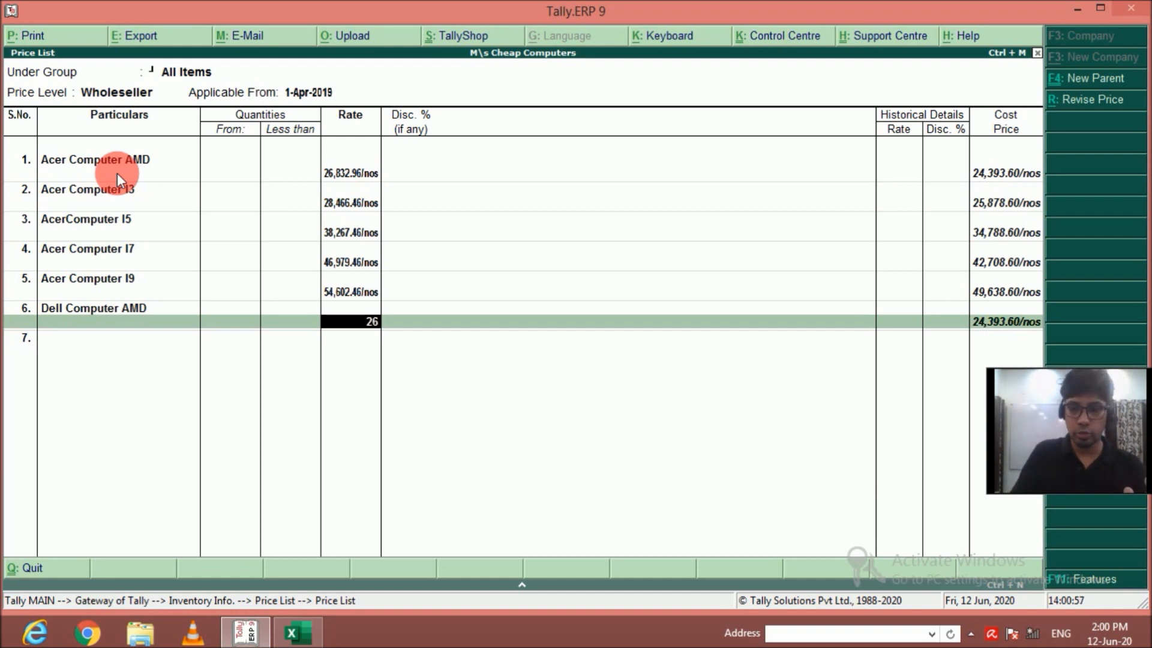
{"action": "type", "text": "832.96"}
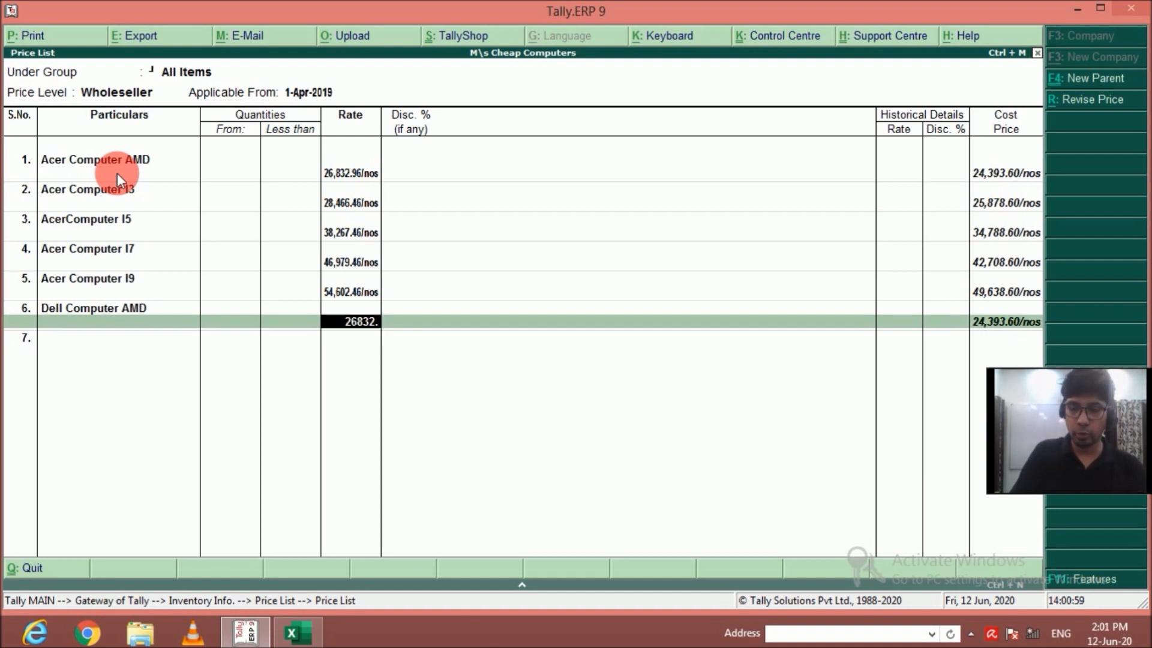
{"action": "key", "text": "Return"}
{"action": "key", "text": "Return"}
{"action": "key", "text": "Escape"}
{"action": "key", "text": "Return"}
Add Dell Computer I3 to the price list at a rate of 28466.46, without quantity limit or discount.
{"action": "key", "text": "Down"}
{"action": "key", "text": "Down"}
{"action": "key", "text": "Down"}
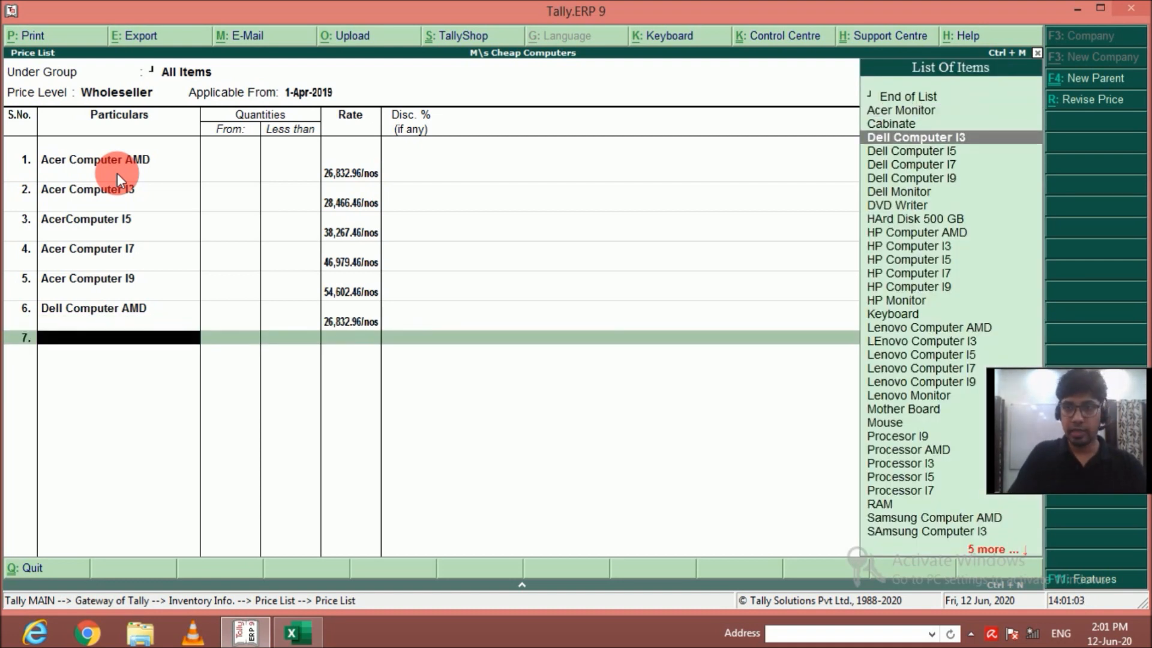
{"action": "key", "text": "Return"}
{"action": "key", "text": "Return"}
{"action": "type", "text": "2"}
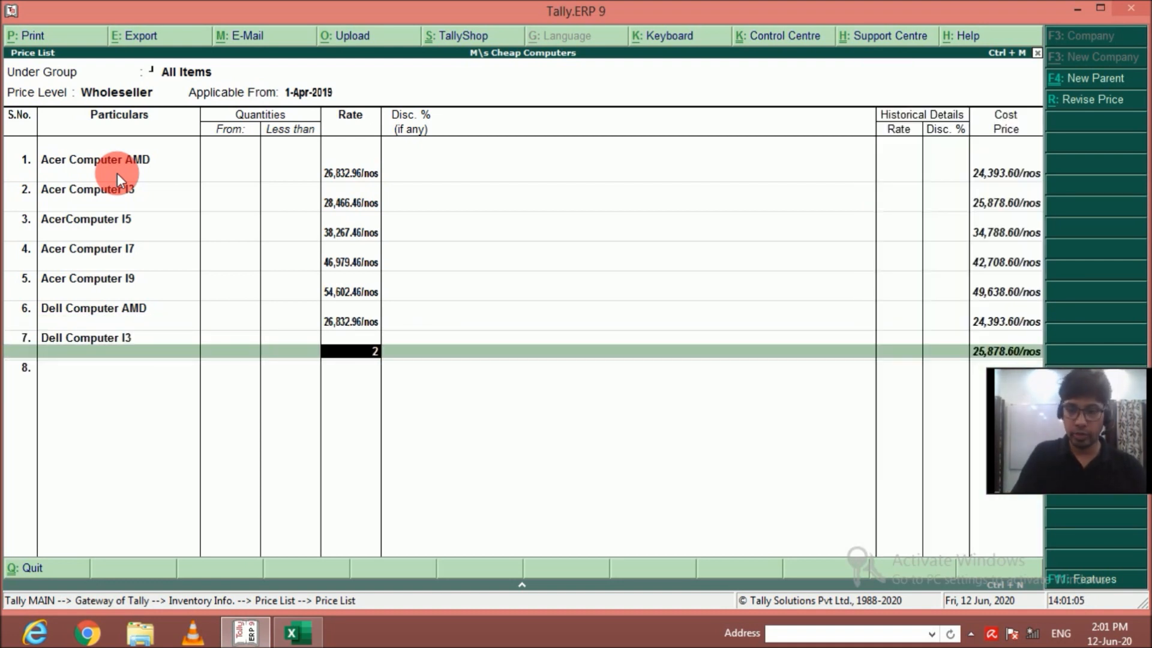
{"action": "type", "text": "8,466.46"}
{"action": "key", "text": "Return"}
{"action": "key", "text": "Return"}
Add Dell Computer I5 to the price list at a rate of 38267.46, without quantity limit or discount.
{"action": "key", "text": "Down"}
{"action": "key", "text": "Down"}
{"action": "key", "text": "Down"}
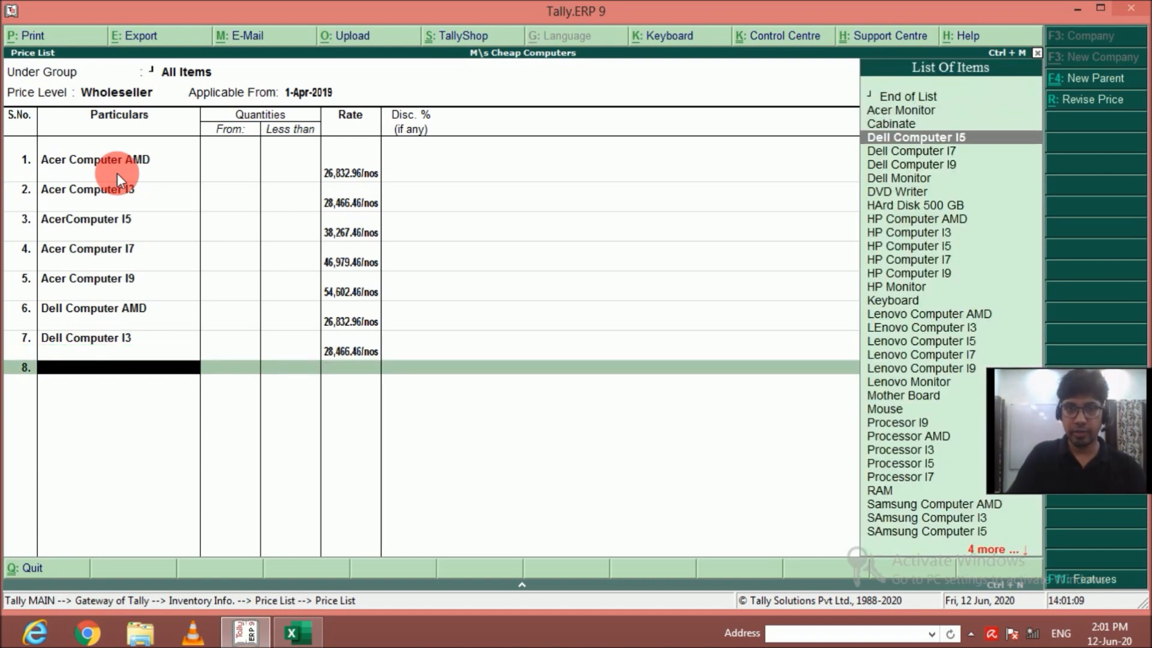
{"action": "key", "text": "Return"}
{"action": "key", "text": "Return"}
{"action": "type", "text": "38"}
{"action": "type", "text": "67.46"}
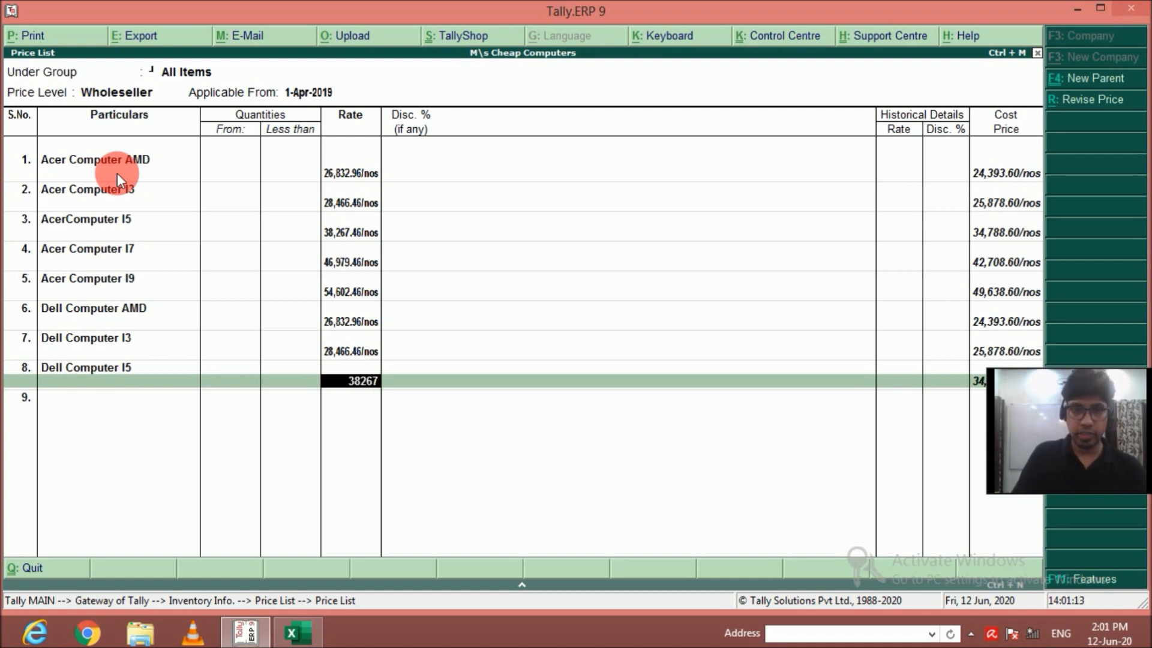
{"action": "key", "text": "Return"}
{"action": "key", "text": "Return"}
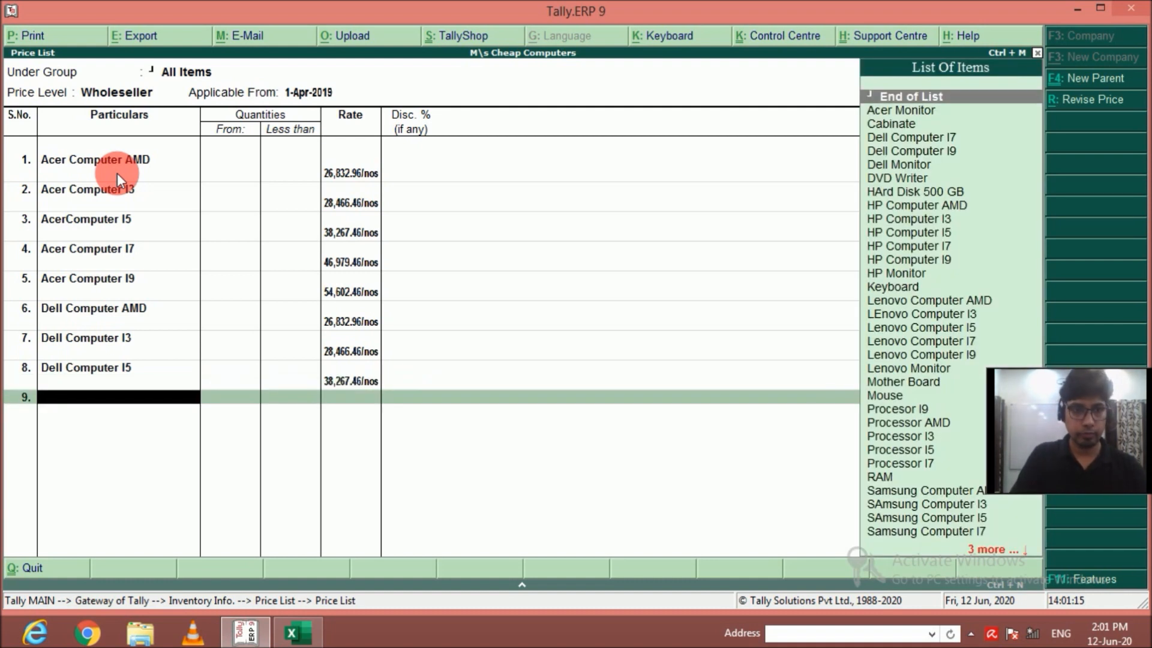
Add Dell Computer I7 to the price list at a rate of 46979.46, without quantity limit or discount.
{"action": "key", "text": "Down"}
{"action": "key", "text": "Down"}
{"action": "key", "text": "Down"}
{"action": "key", "text": "Return"}
{"action": "key", "text": "Return"}
{"action": "key", "text": "Return"}
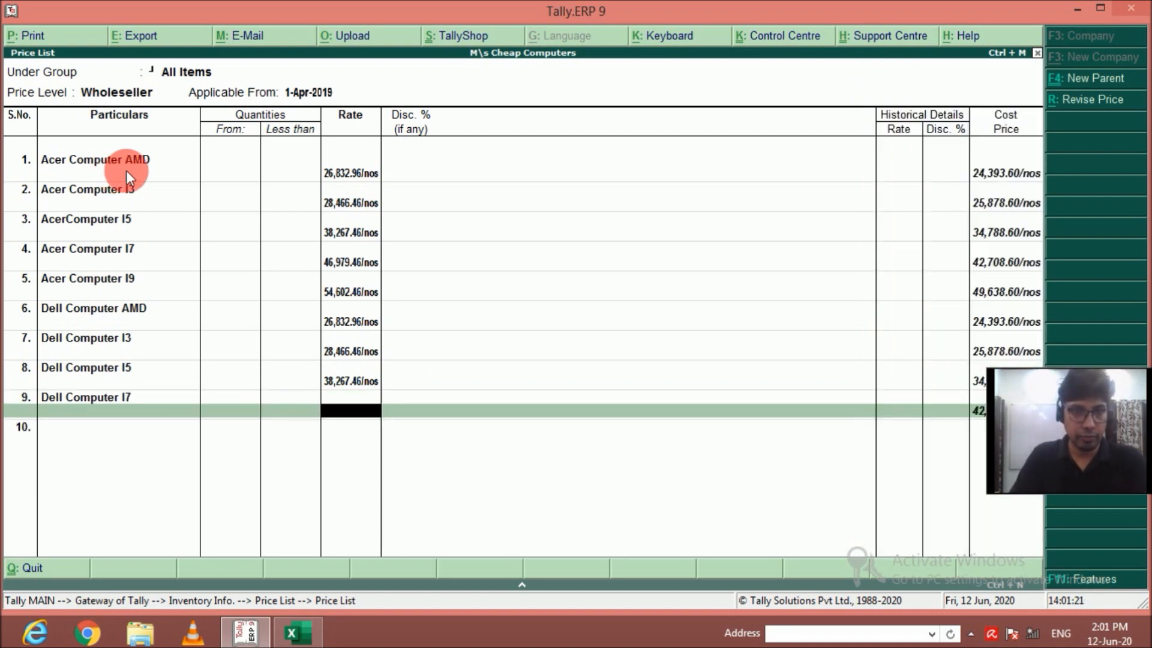
{"action": "type", "text": "46979.46"}
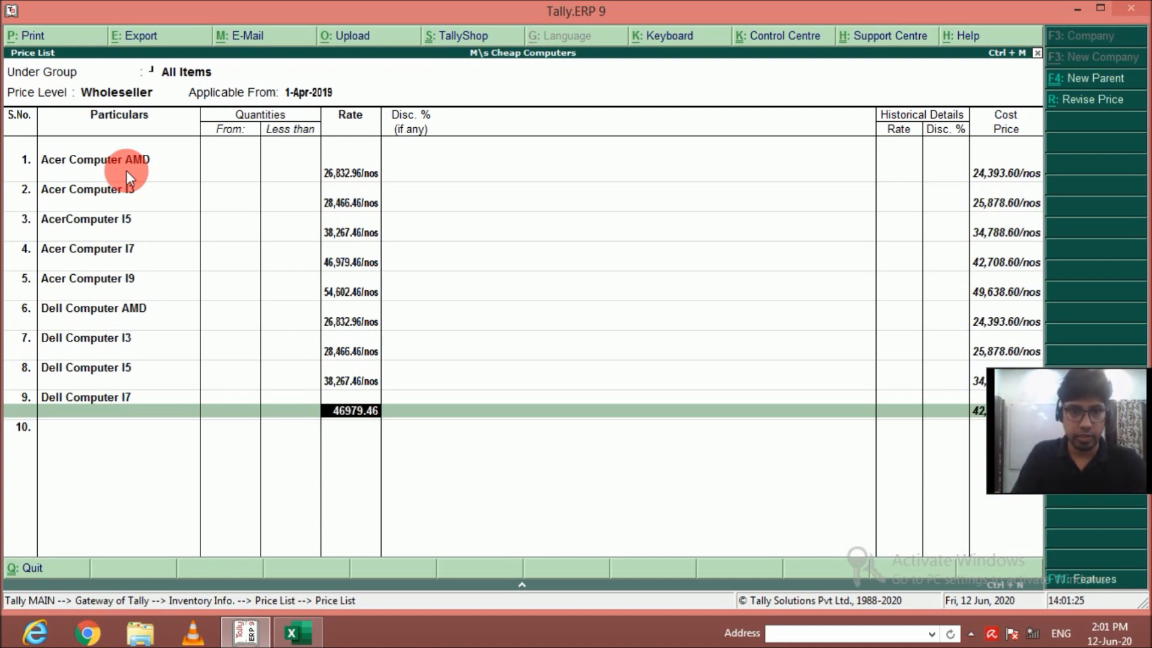
{"action": "key", "text": "Return"}
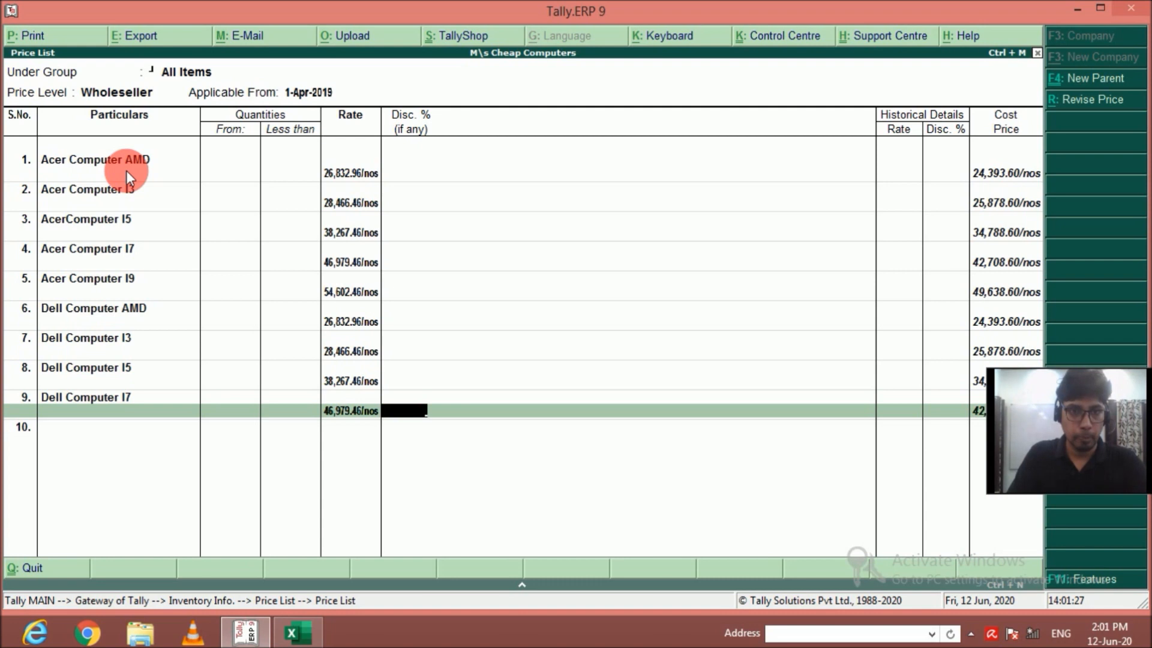
{"action": "key", "text": "Return"}
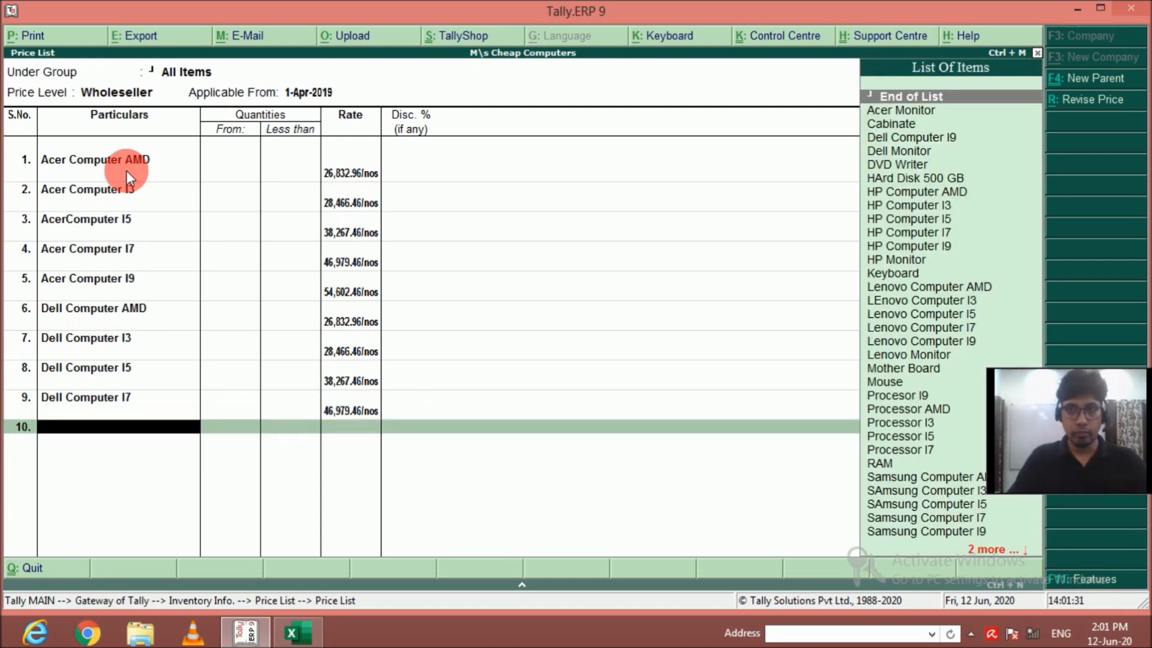
Add Dell Computer I9 to the price list at a rate of 54602.46, without quantity limit or discount.
{"action": "key", "text": "Down"}
{"action": "key", "text": "Down"}
{"action": "key", "text": "Down"}
{"action": "key", "text": "Return"}
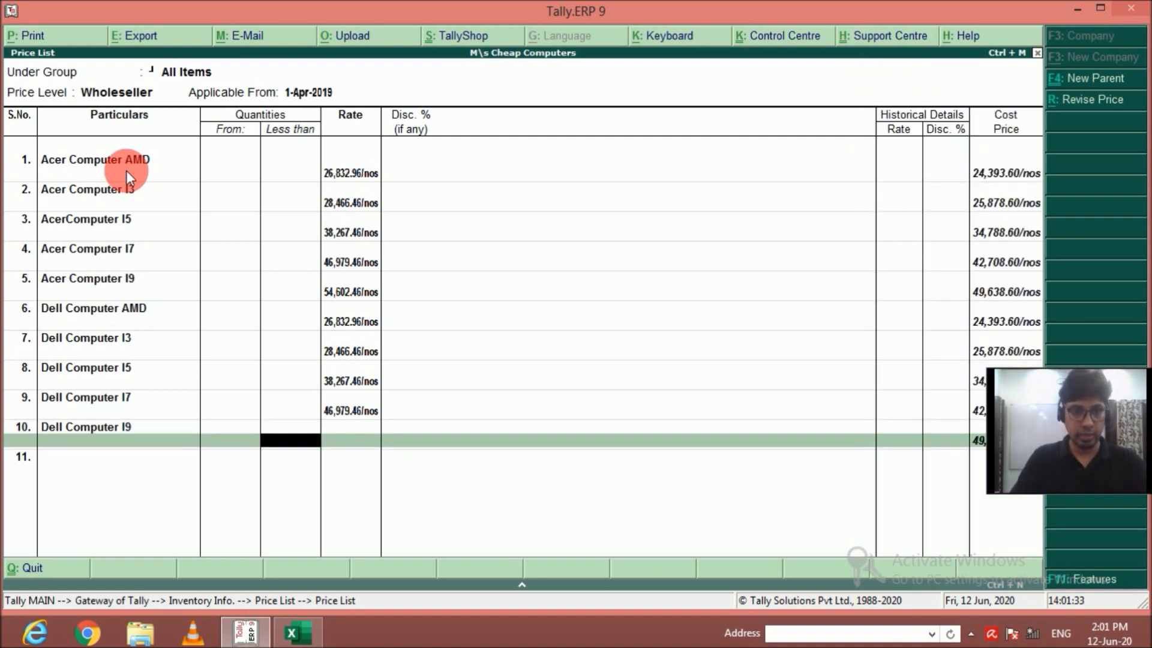
{"action": "key", "text": "Return"}
{"action": "type", "text": "54,6"}
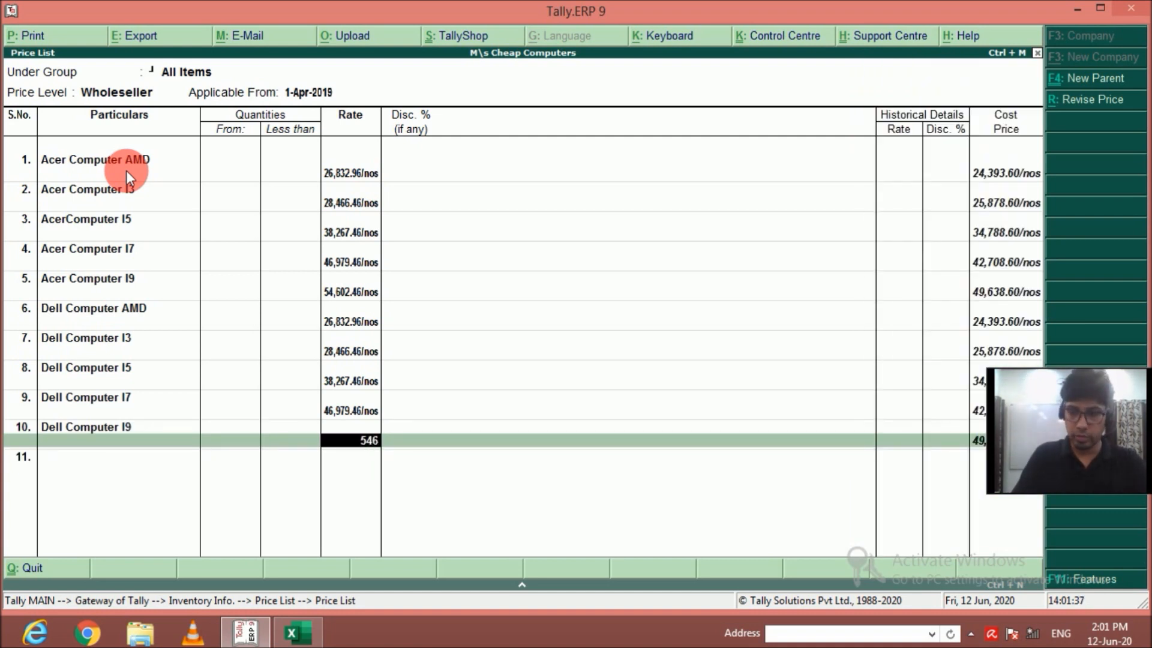
{"action": "type", "text": "02.46"}
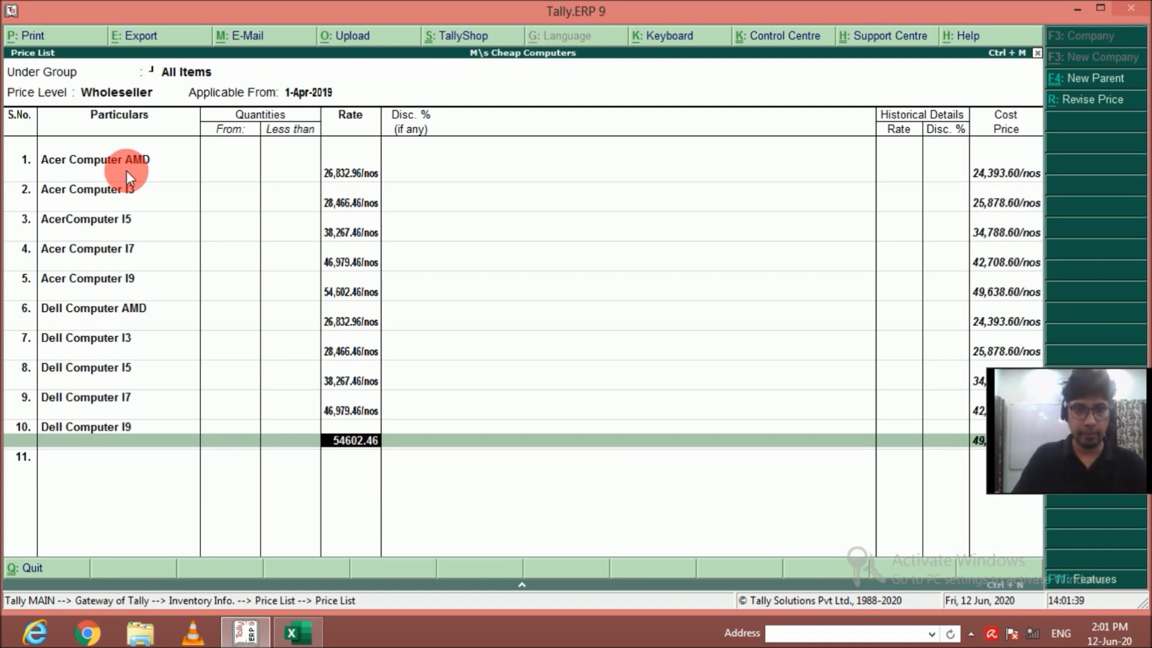
{"action": "key", "text": "Return"}
Add HP Computer AMD to the price list at a rate of 26832.96, without quantity limit or discount.
{"action": "key", "text": "Return"}
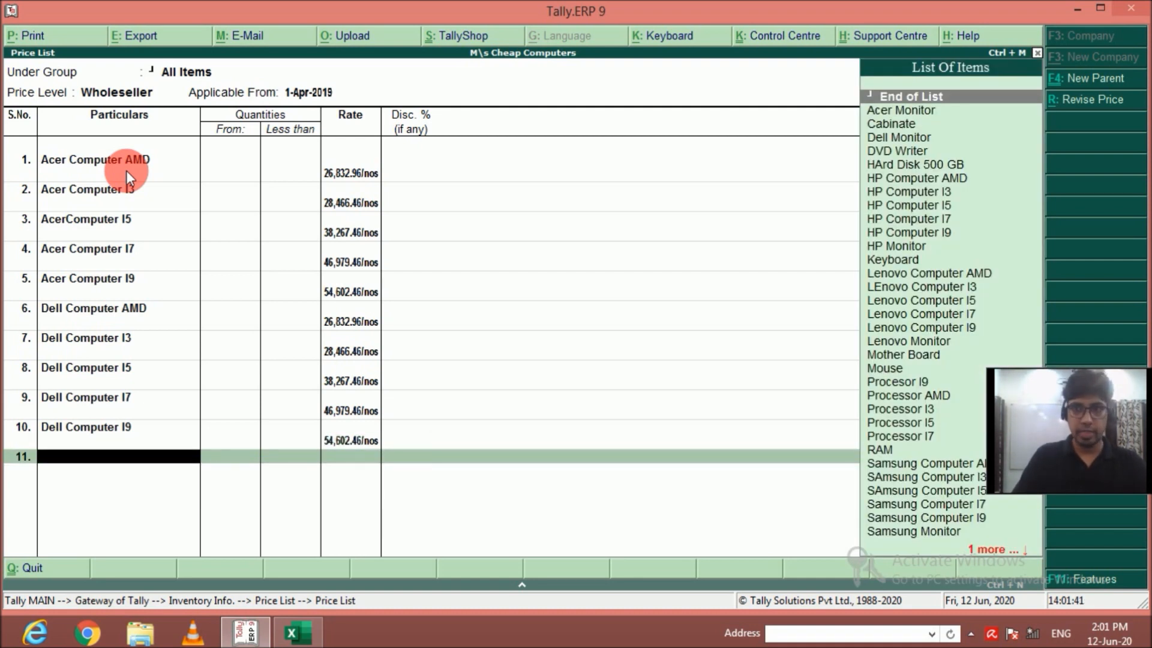
{"action": "key", "text": "Down"}
{"action": "key", "text": "Down"}
{"action": "key", "text": "Down"}
{"action": "key", "text": "Down"}
{"action": "key", "text": "Down"}
{"action": "key", "text": "Down"}
{"action": "key", "text": "Return"}
{"action": "key", "text": "Return"}
{"action": "type", "text": "26,"}
{"action": "type", "text": "832."}
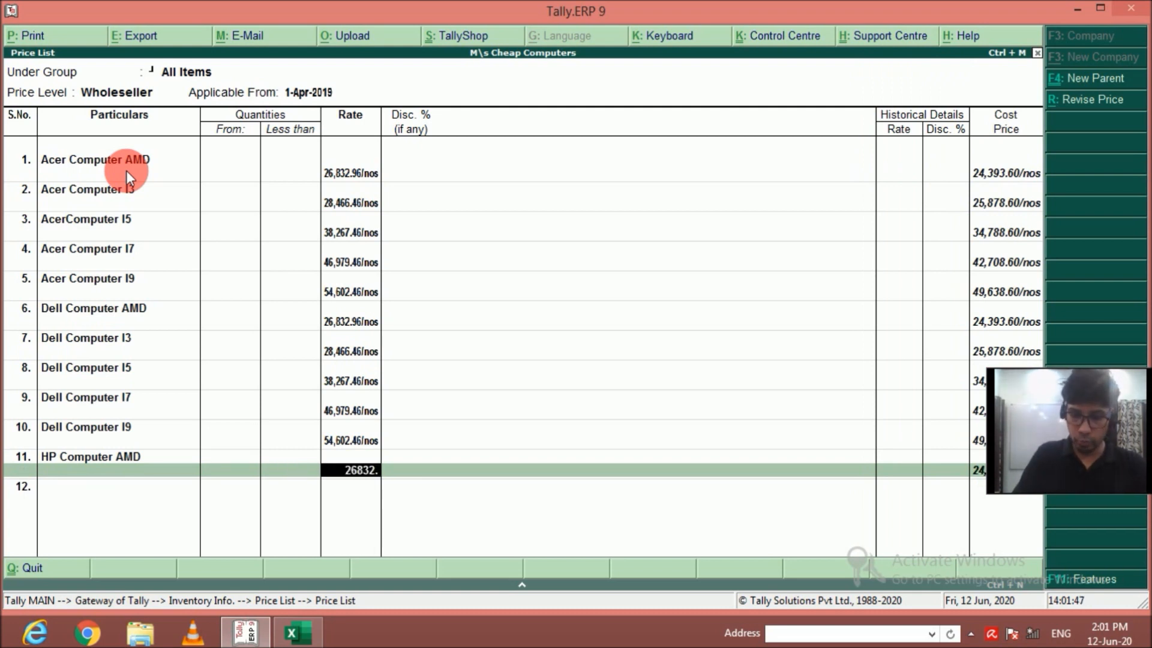
{"action": "type", "text": "96"}
{"action": "key", "text": "Return"}
Add HP Computer I3 to the price list at a rate of 28466.46, without quantity limit or discount.
{"action": "key", "text": "Return"}
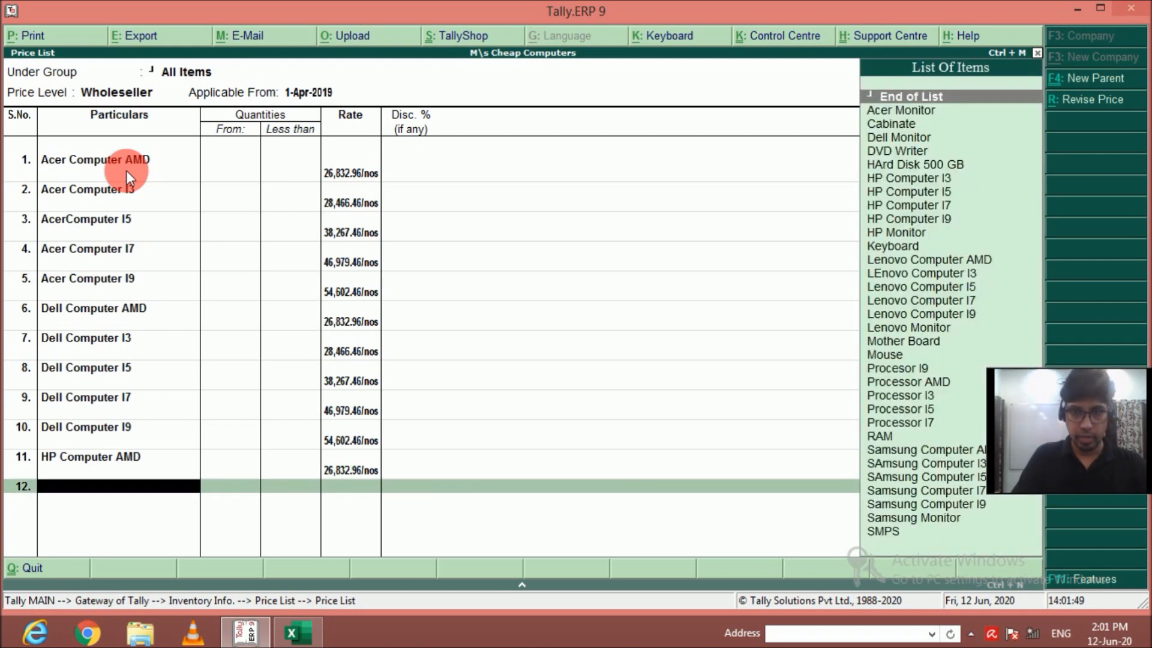
{"action": "key", "text": "Down"}
{"action": "key", "text": "Down"}
{"action": "key", "text": "Down"}
{"action": "key", "text": "Down"}
{"action": "key", "text": "Down"}
{"action": "key", "text": "Down"}
{"action": "key", "text": "Return"}
{"action": "key", "text": "Return"}
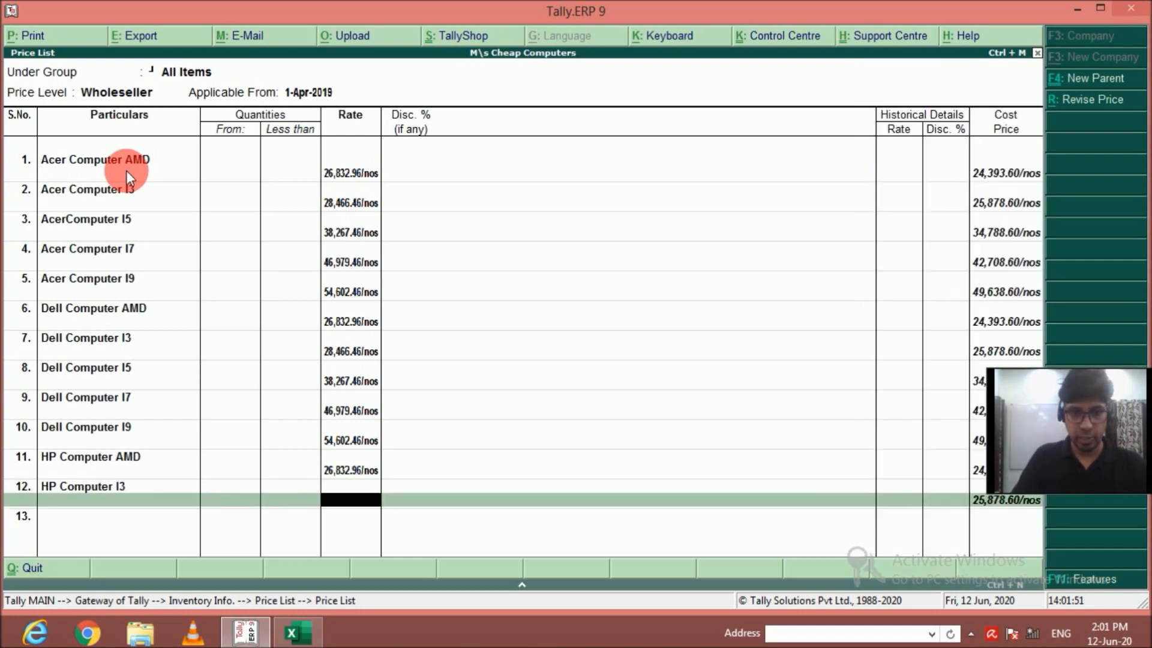
{"action": "type", "text": "28"}
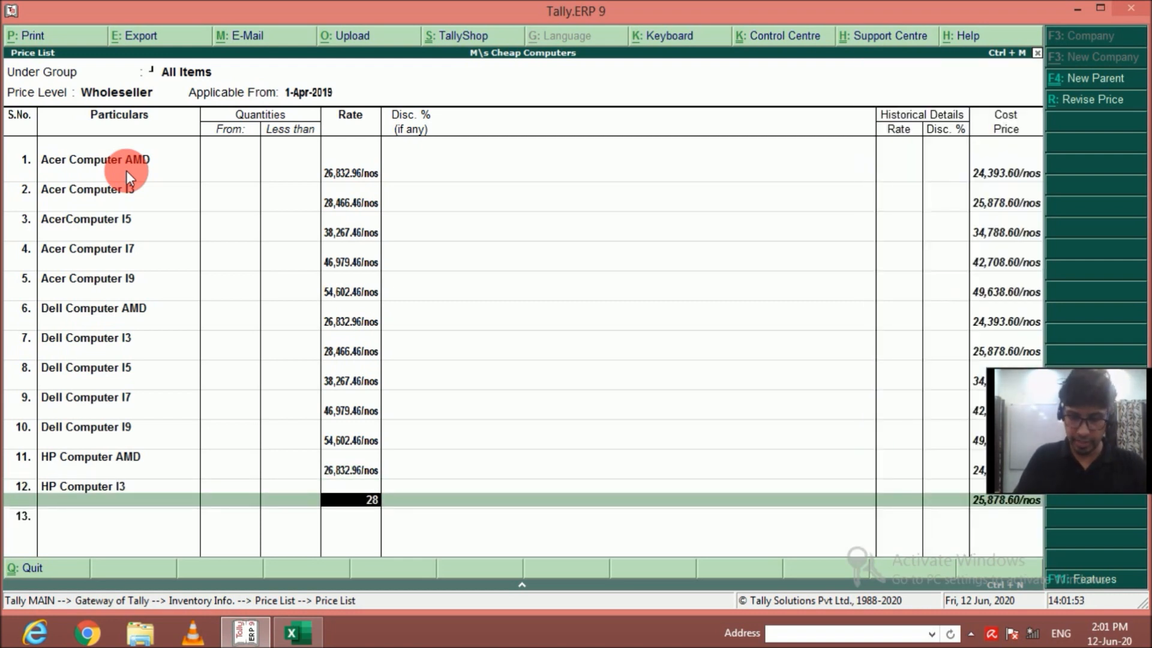
{"action": "type", "text": ",466.46/nos"}
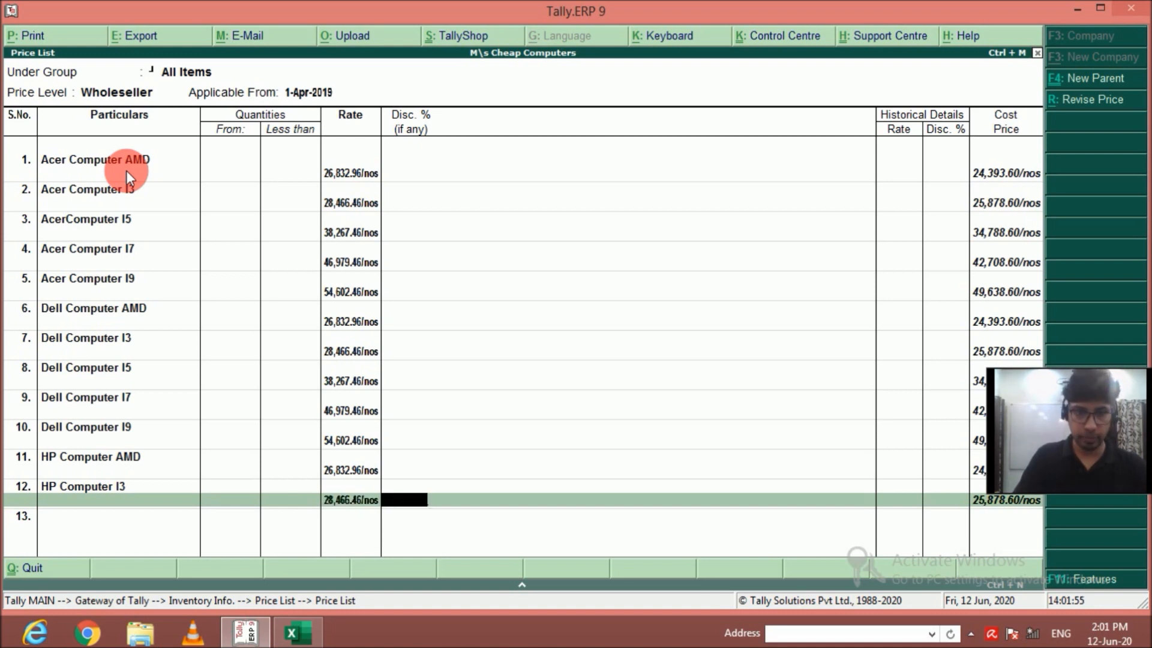
{"action": "key", "text": "Return"}
{"action": "key", "text": "Return"}
Add HP Computer I5 to the price list at a rate of 38267.46, without quantity limit or discount.
{"action": "key", "text": "Down"}
{"action": "key", "text": "Down"}
{"action": "key", "text": "Down"}
{"action": "key", "text": "Down"}
{"action": "key", "text": "Down"}
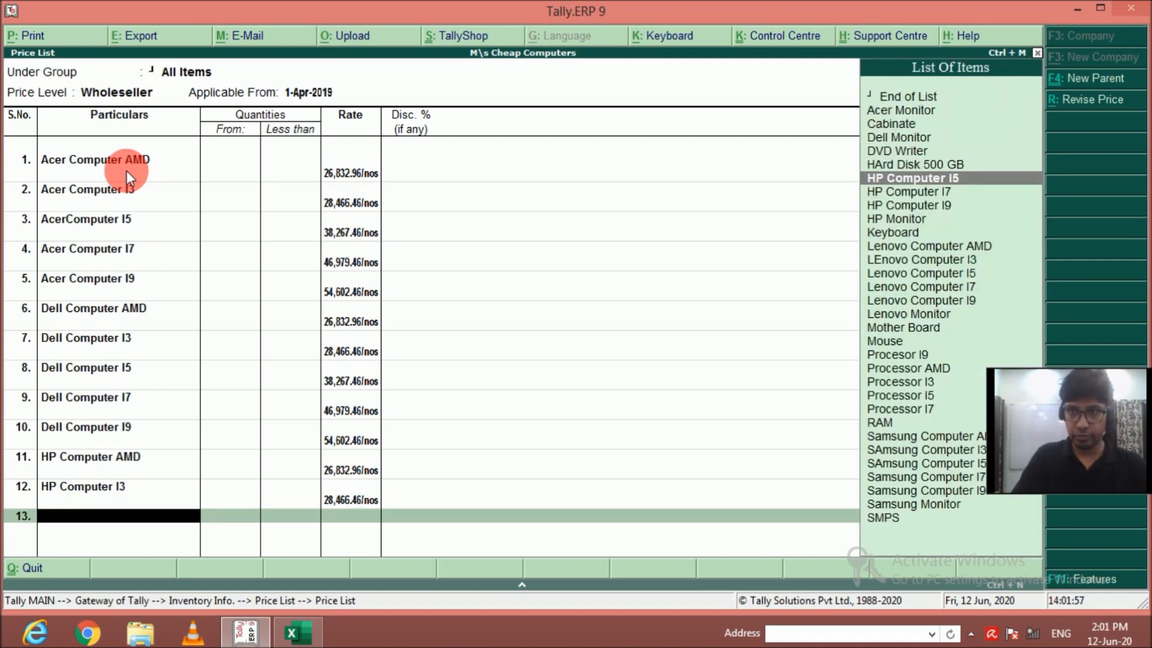
{"action": "key", "text": "Return"}
{"action": "key", "text": "Return"}
{"action": "type", "text": "3"}
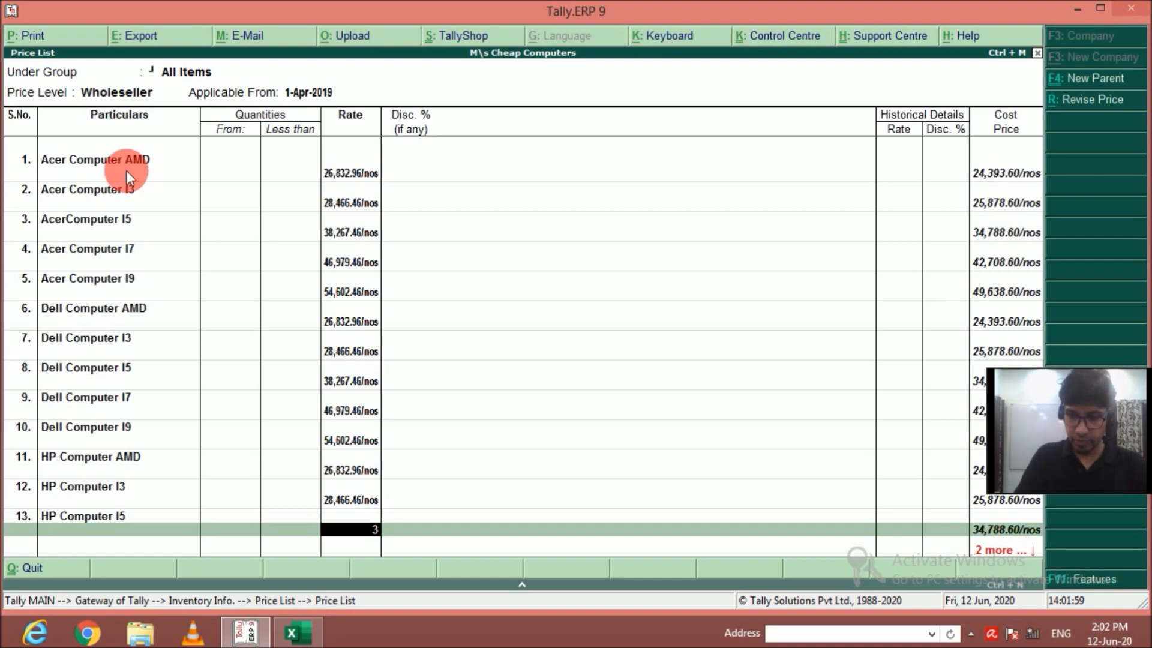
{"action": "type", "text": "8,267.46"}
{"action": "key", "text": "Return"}
{"action": "key", "text": "Return"}
{"action": "key", "text": "Return"}
{"action": "key", "text": "Escape"}
{"action": "key", "text": "Return"}
Add HP Computer I7 to the price list at a rate of 46979.46, without quantity limit or discount.
{"action": "key", "text": "Down"}
{"action": "key", "text": "Down"}
{"action": "key", "text": "Down"}
{"action": "key", "text": "Down"}
{"action": "key", "text": "Down"}
{"action": "key", "text": "Down"}
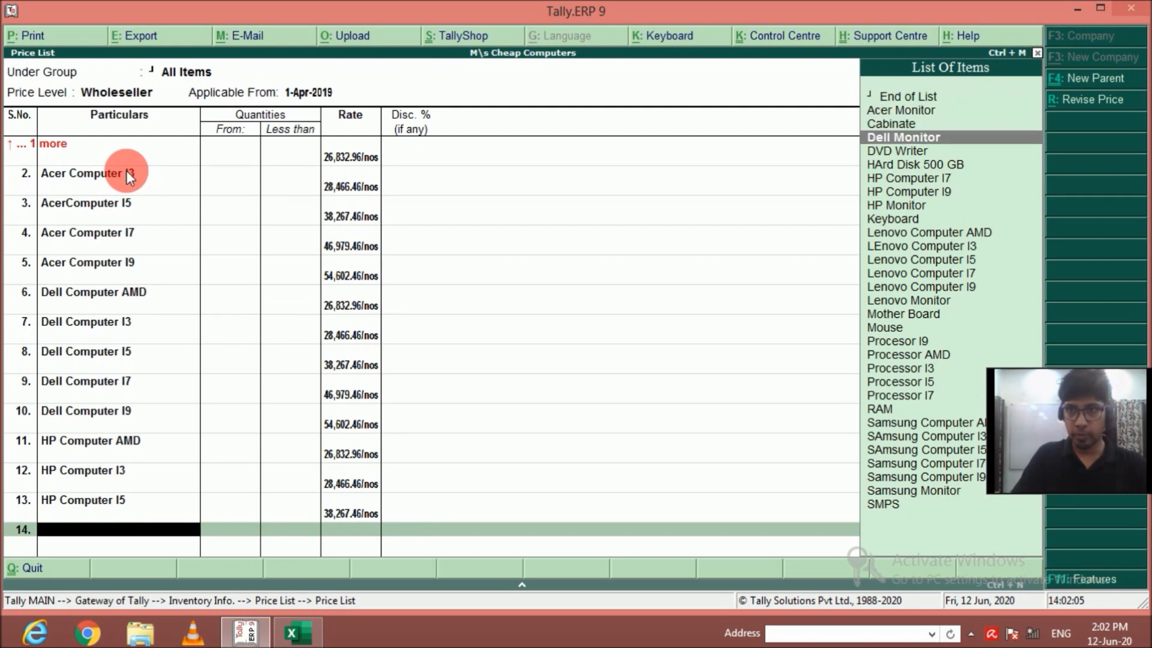
{"action": "key", "text": "Return"}
{"action": "type", "text": "46,979"}
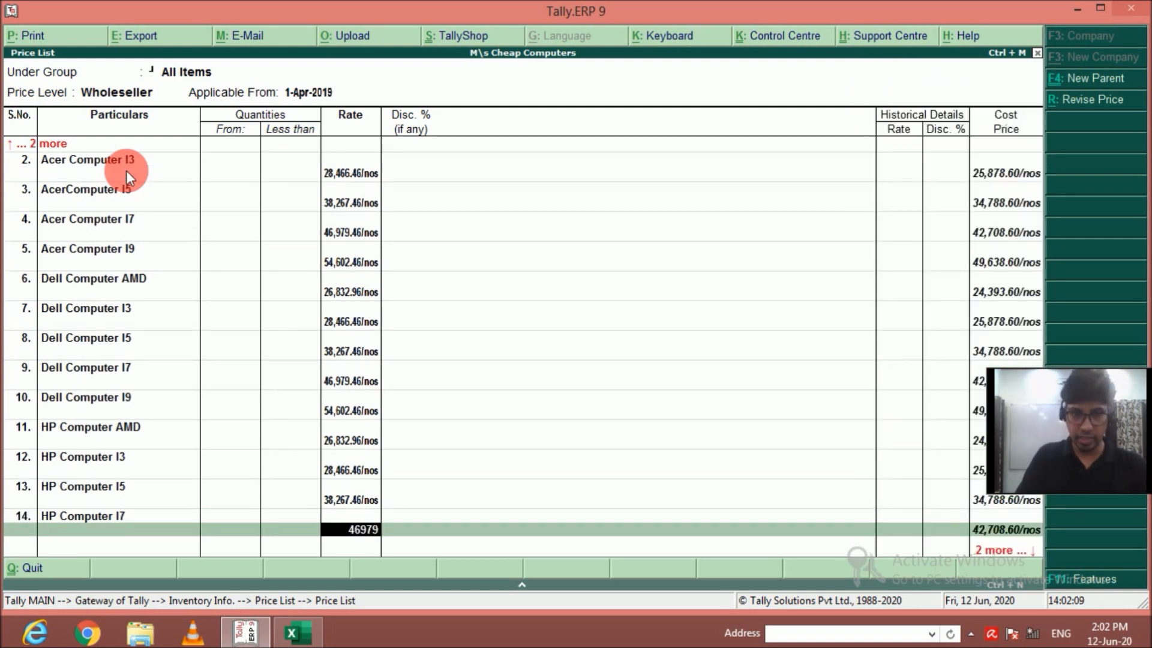
{"action": "type", "text": ".46"}
{"action": "key", "text": "Return"}
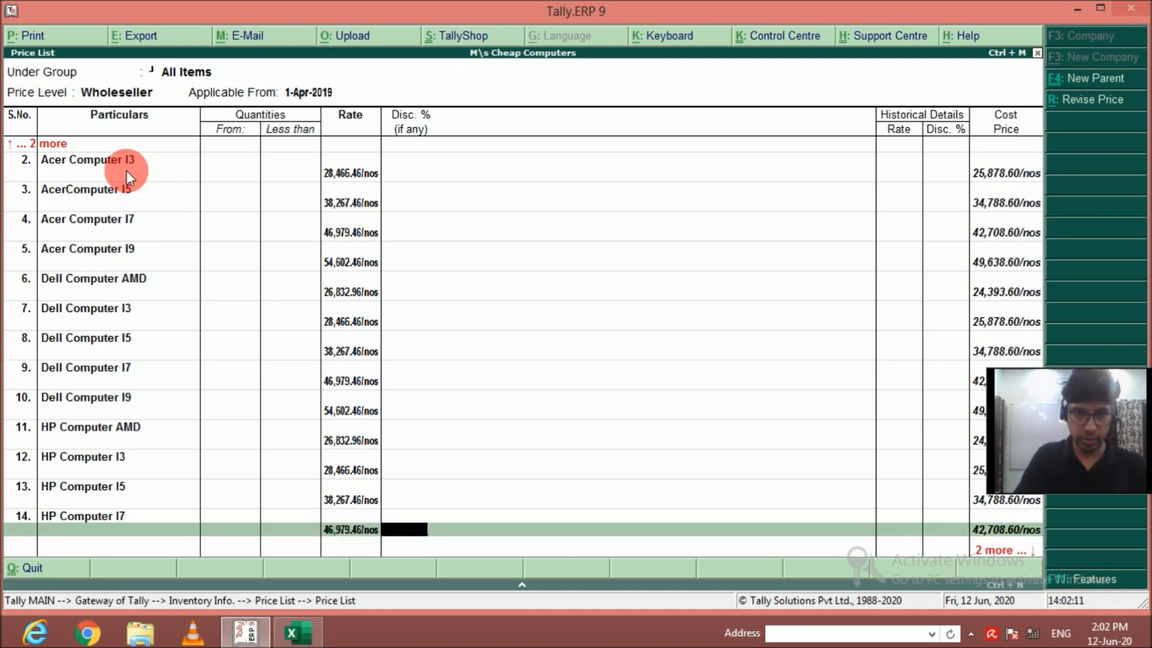
{"action": "key", "text": "Return"}
Add HP Computer I9 to the price list at a rate of 54602.46, without quantity limit or discount.
{"action": "key", "text": "Down"}
{"action": "key", "text": "Down"}
{"action": "key", "text": "Down"}
{"action": "key", "text": "Down"}
{"action": "key", "text": "Down"}
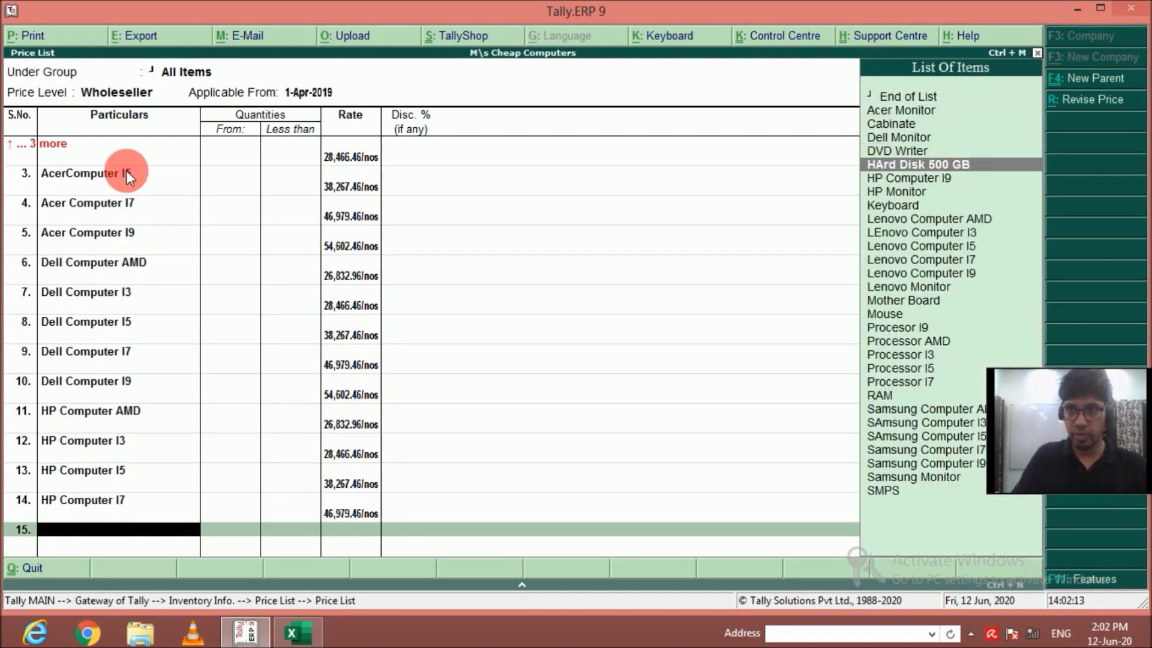
{"action": "key", "text": "Return"}
{"action": "type", "text": "5"}
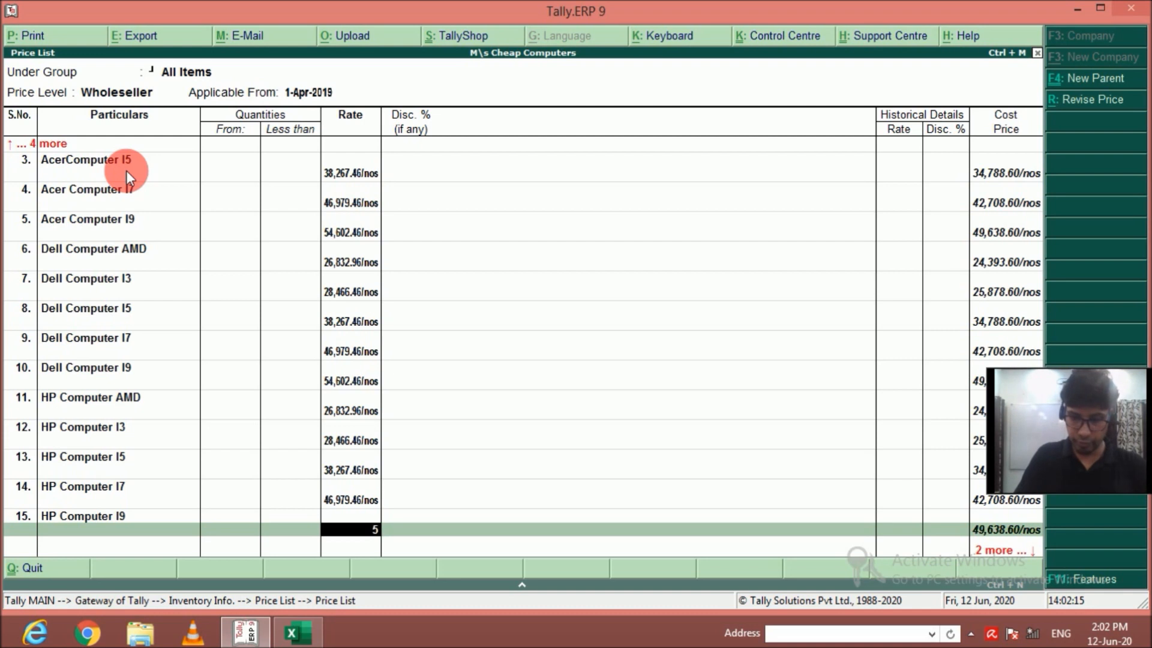
{"action": "type", "text": "4,602.46"}
{"action": "key", "text": "Return"}
{"action": "key", "text": "Return"}
Add Lenovo Computer AMD to the price list at a rate of 26832.96, without quantity limit or discount.
{"action": "key", "text": "Down"}
{"action": "key", "text": "Down"}
{"action": "key", "text": "Down"}
{"action": "key", "text": "Down"}
{"action": "key", "text": "Down"}
{"action": "key", "text": "Down"}
{"action": "key", "text": "Down"}
{"action": "key", "text": "Down"}
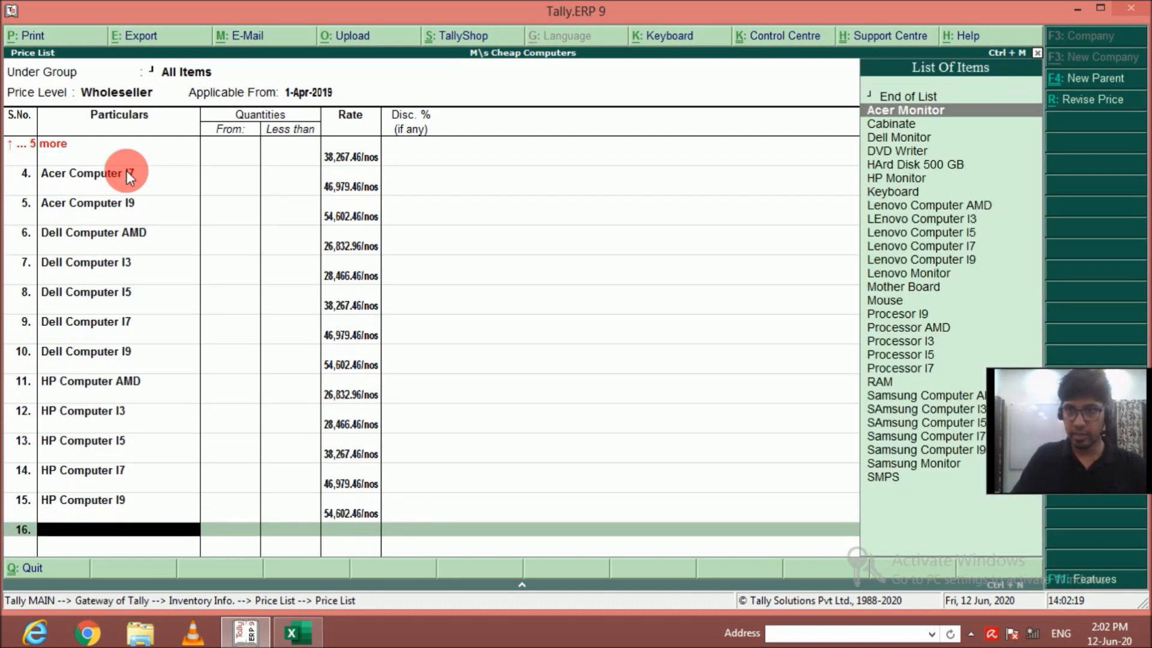
{"action": "key", "text": "Return"}
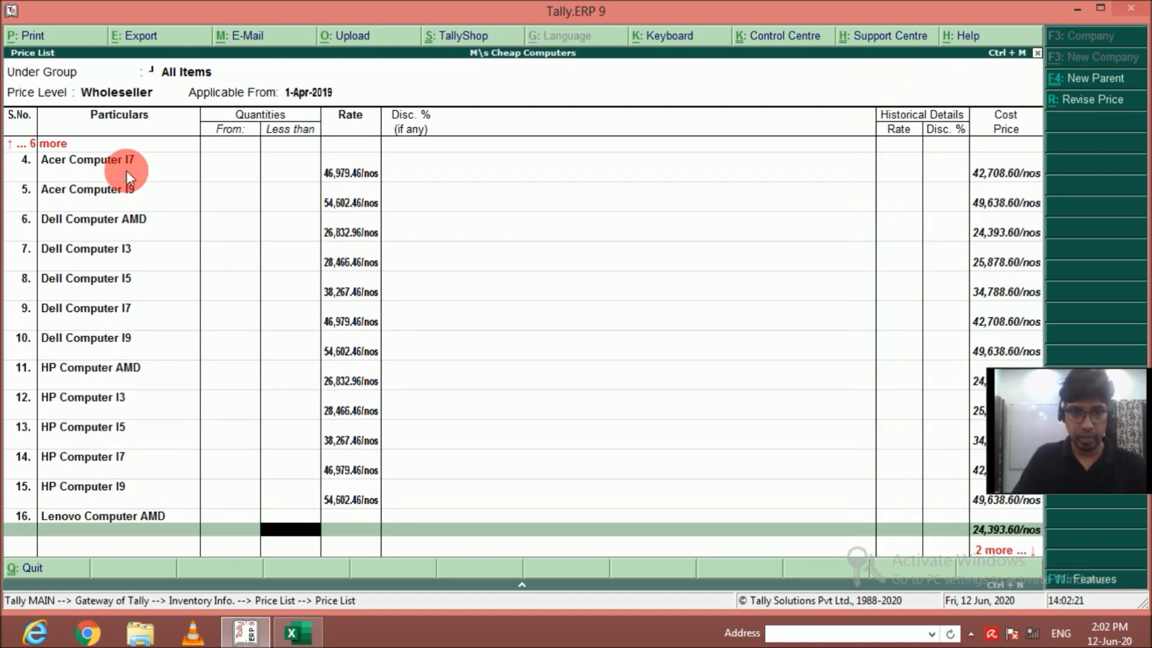
{"action": "key", "text": "Return"}
{"action": "type", "text": "26,832"}
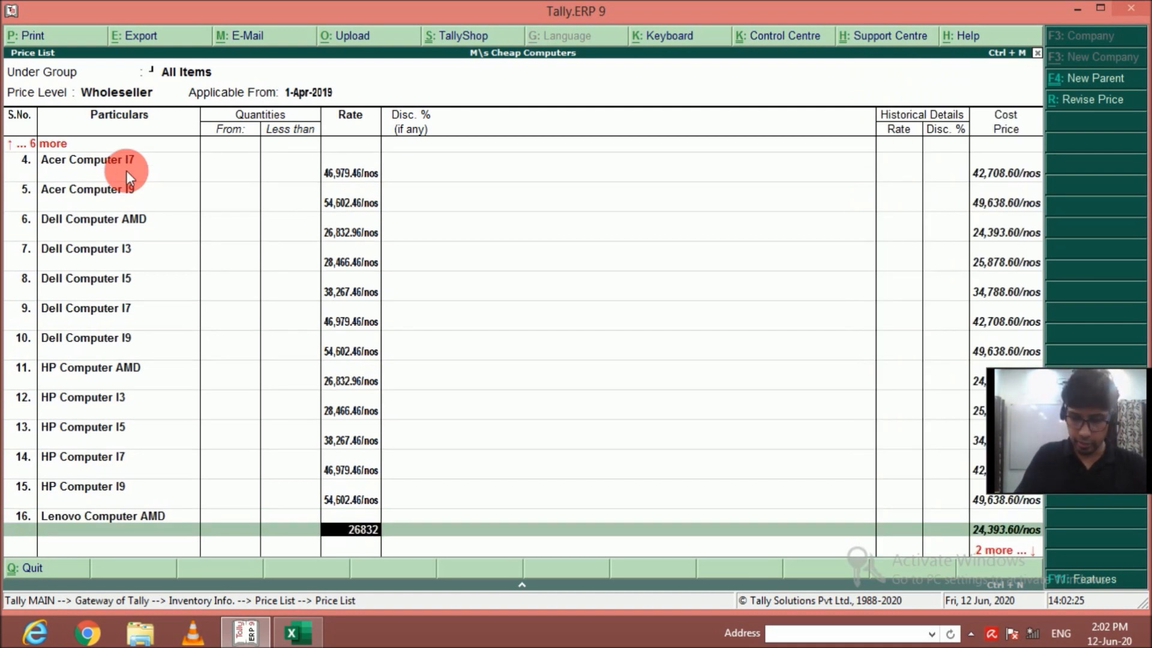
{"action": "type", "text": ".96/nos"}
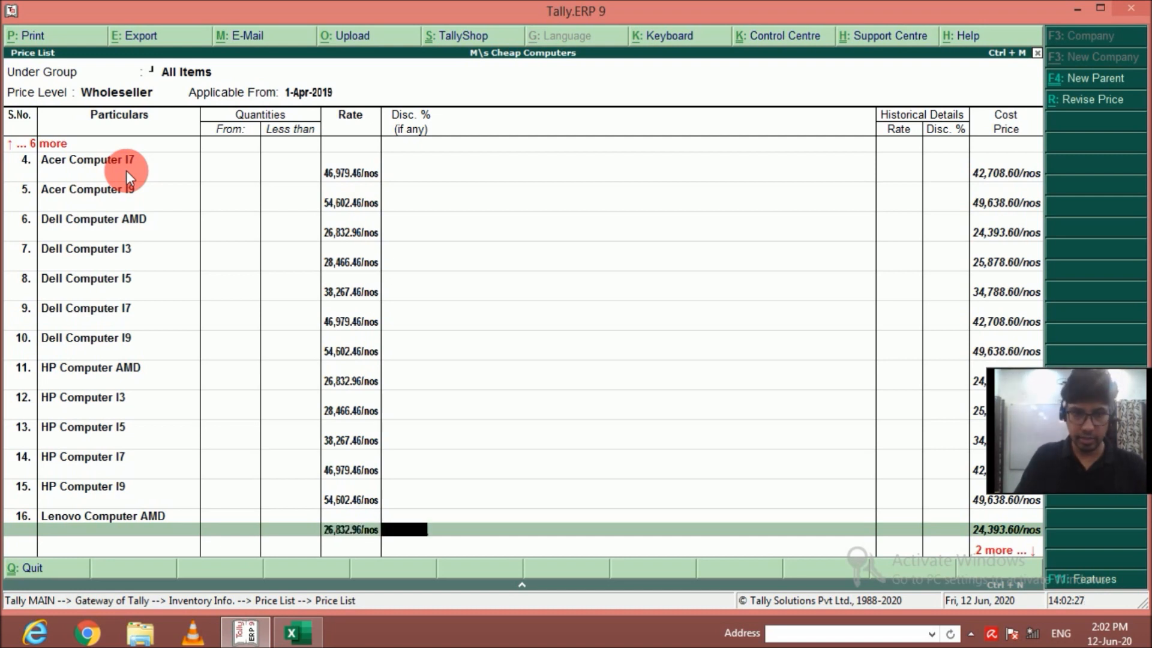
{"action": "key", "text": "Return"}
{"action": "key", "text": "Return"}
Add LEnovo Computer I3 to the price list at a rate of 28466.46, without quantity limit or discount.
{"action": "key", "text": "Down"}
{"action": "key", "text": "Down"}
{"action": "key", "text": "Down"}
{"action": "key", "text": "Down"}
{"action": "key", "text": "Down"}
{"action": "key", "text": "Down"}
{"action": "key", "text": "Down"}
{"action": "key", "text": "Down"}
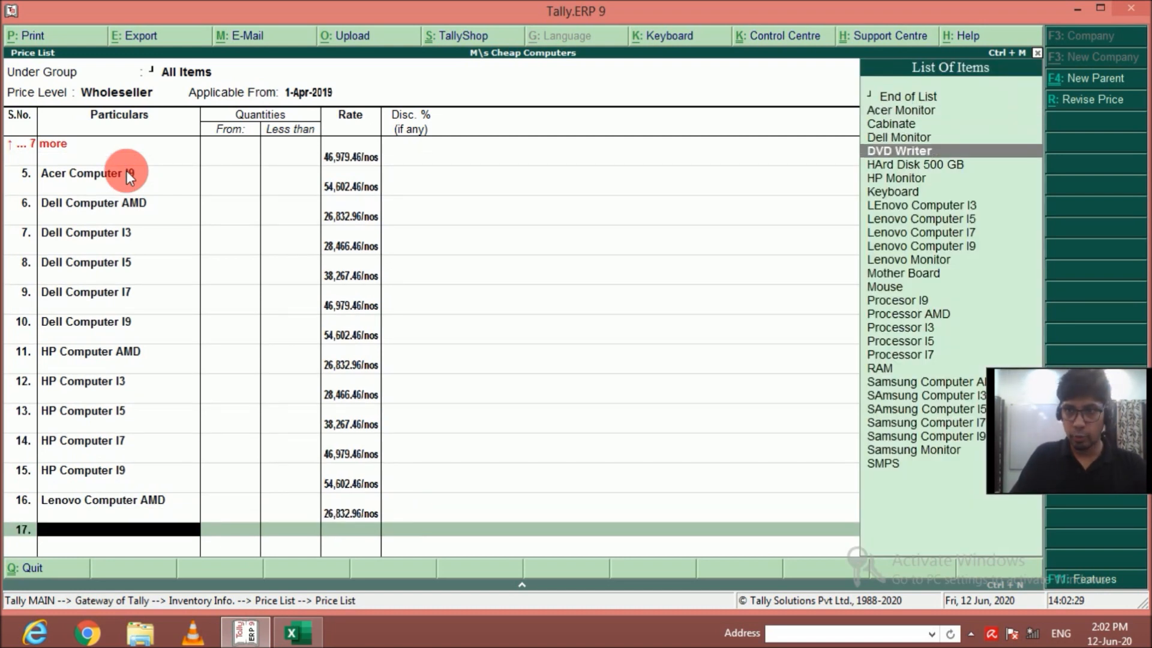
{"action": "key", "text": "Return"}
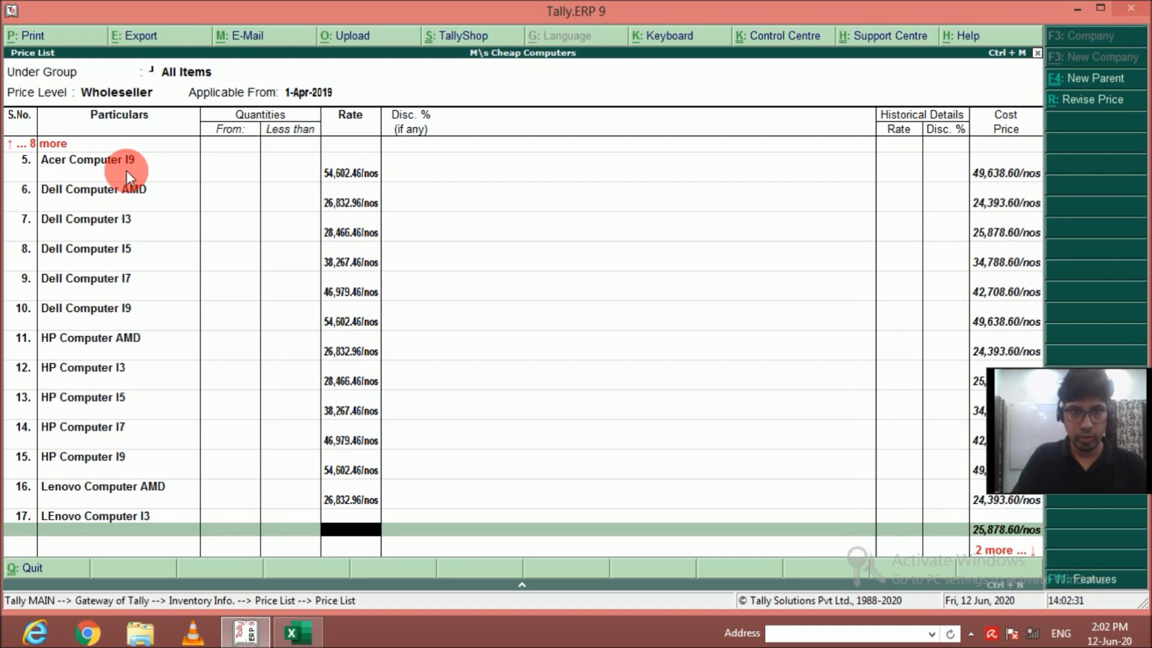
{"action": "type", "text": "28,466.46"}
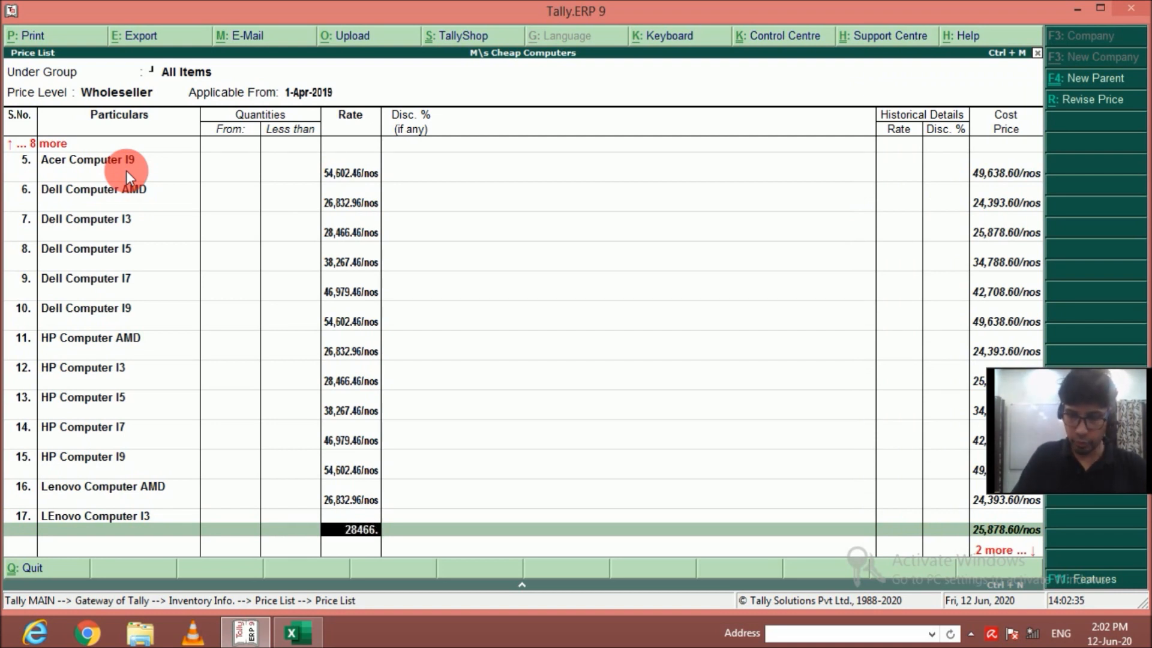
{"action": "key", "text": "Return"}
Add Lenovo Computer I5 to the price list at a rate of 38267.46, without quantity limit or discount.
{"action": "key", "text": "Return"}
{"action": "key", "text": "Down"}
{"action": "key", "text": "Down"}
{"action": "key", "text": "Down"}
{"action": "key", "text": "Down"}
{"action": "key", "text": "Down"}
{"action": "key", "text": "Down"}
{"action": "key", "text": "Down"}
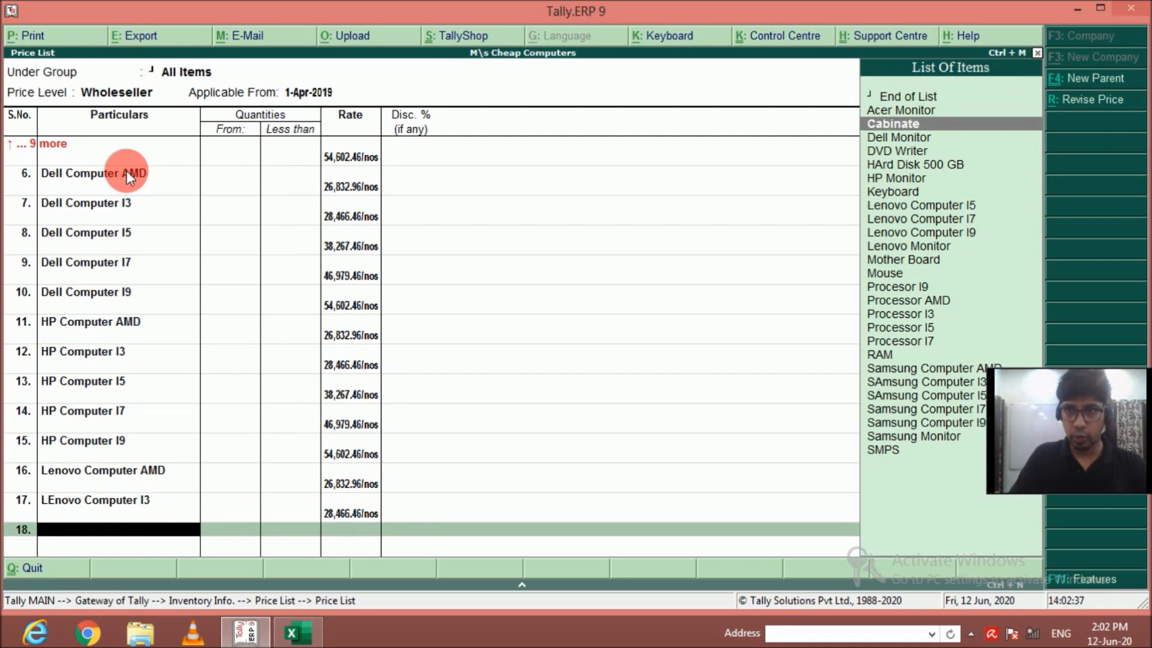
{"action": "key", "text": "Down"}
{"action": "key", "text": "Return"}
{"action": "key", "text": "Return"}
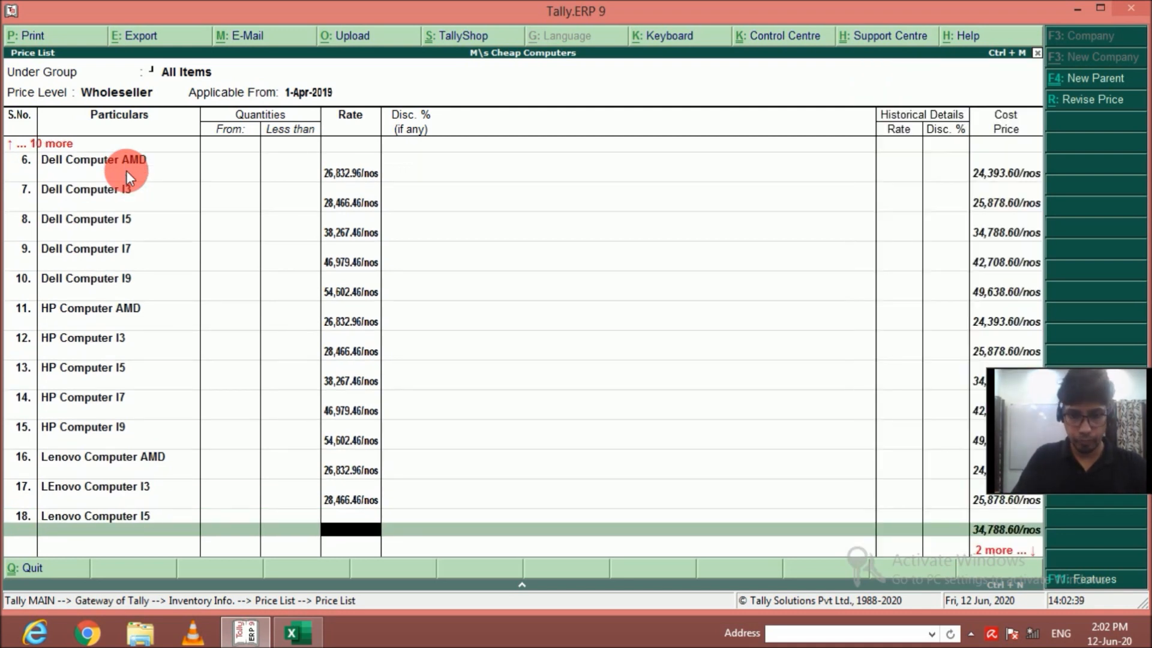
{"action": "type", "text": "3"}
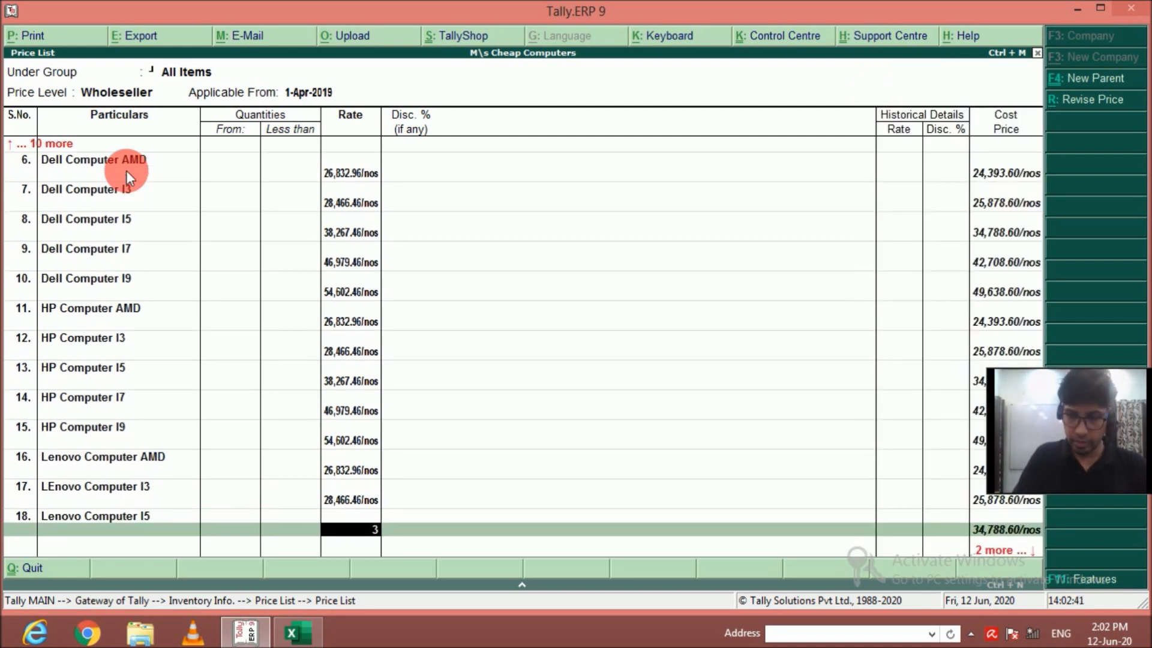
{"action": "type", "text": "8,267."}
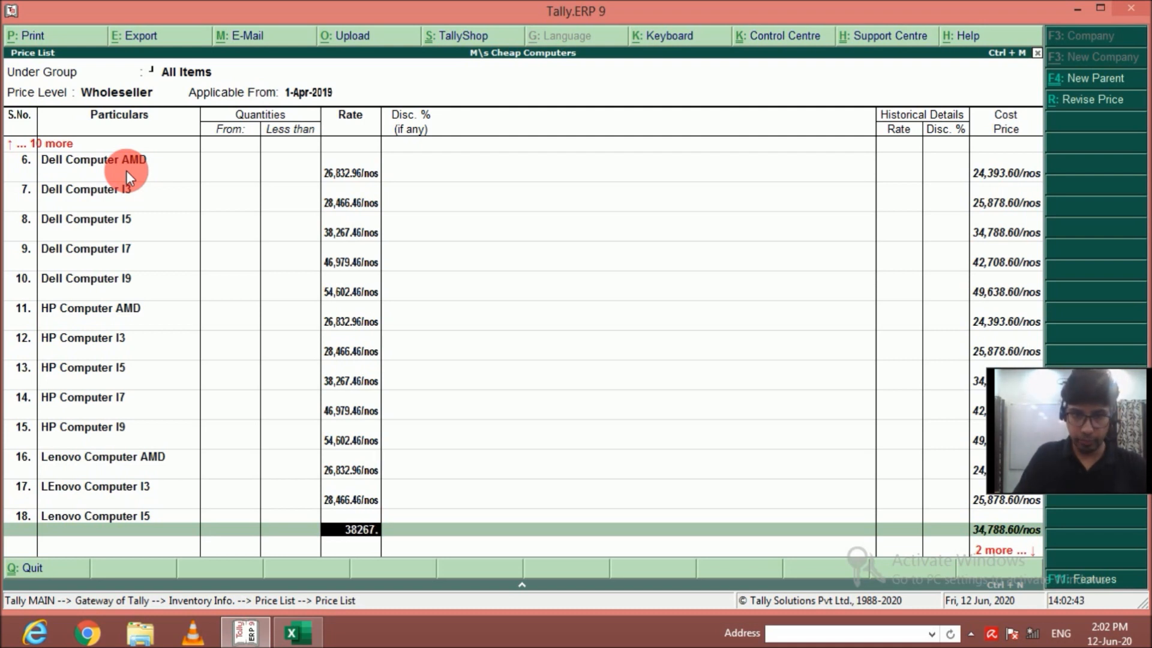
{"action": "type", "text": "46"}
{"action": "key", "text": "Return"}
{"action": "key", "text": "Return"}
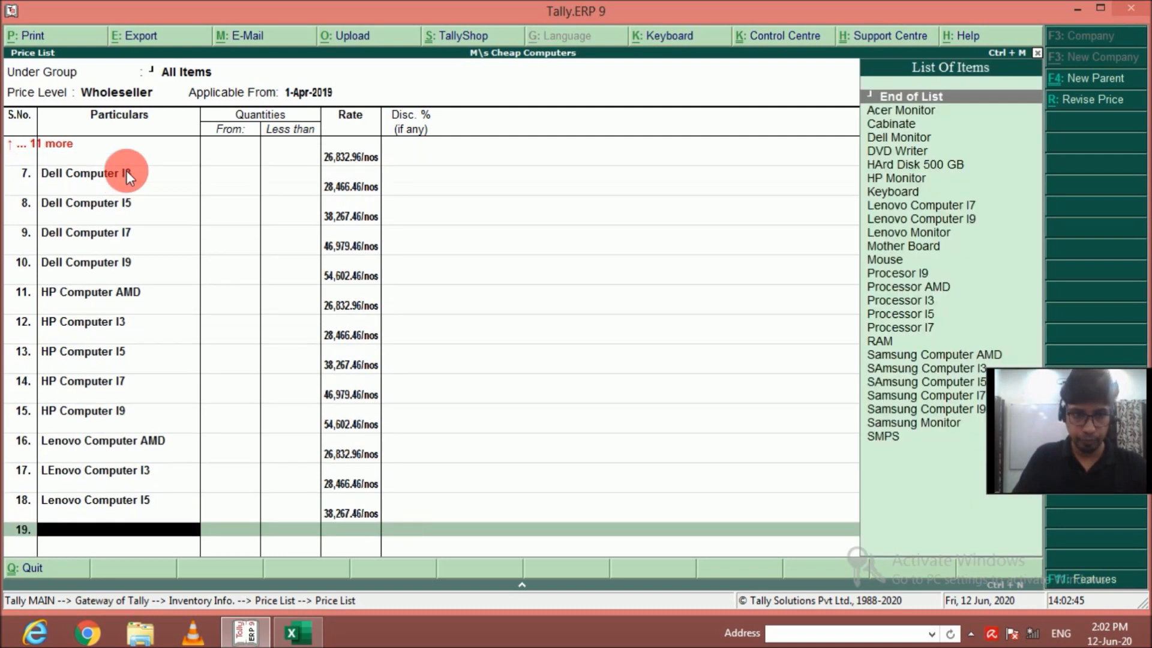
Add Lenovo Computer I7 to the price list at a rate of 46979.46, without quantity limit or discount.
{"action": "key", "text": "Down"}
{"action": "key", "text": "Down"}
{"action": "key", "text": "Down"}
{"action": "key", "text": "Down"}
{"action": "key", "text": "Down"}
{"action": "key", "text": "Down"}
{"action": "key", "text": "Down"}
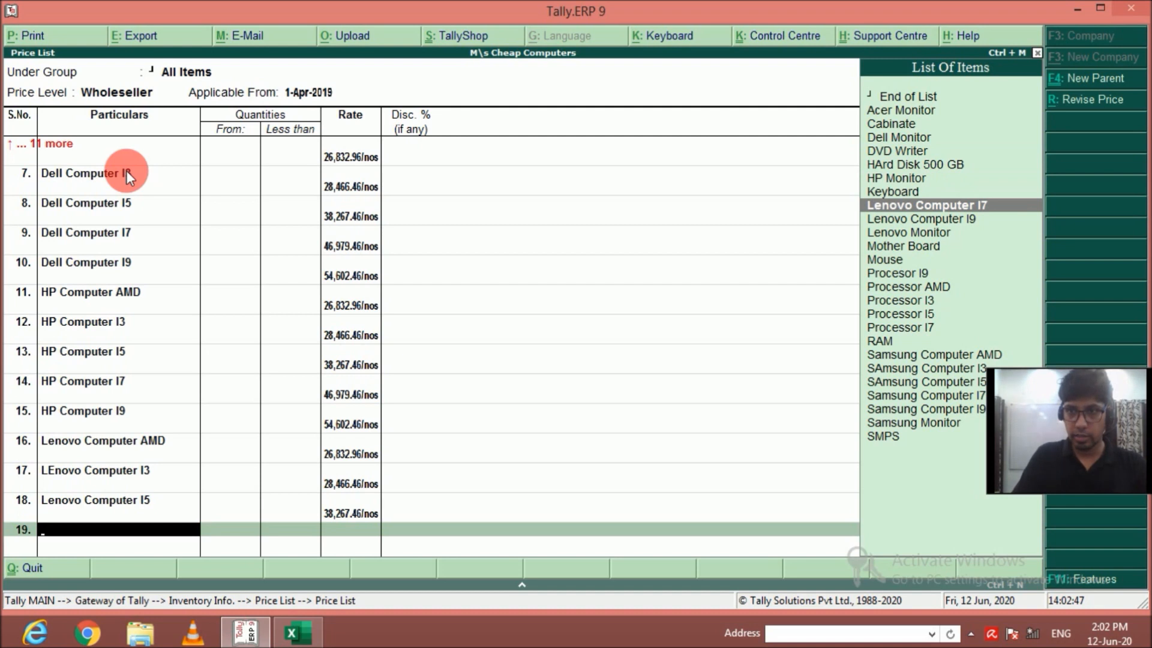
{"action": "key", "text": "Return"}
{"action": "key", "text": "Return"}
{"action": "type", "text": "4"}
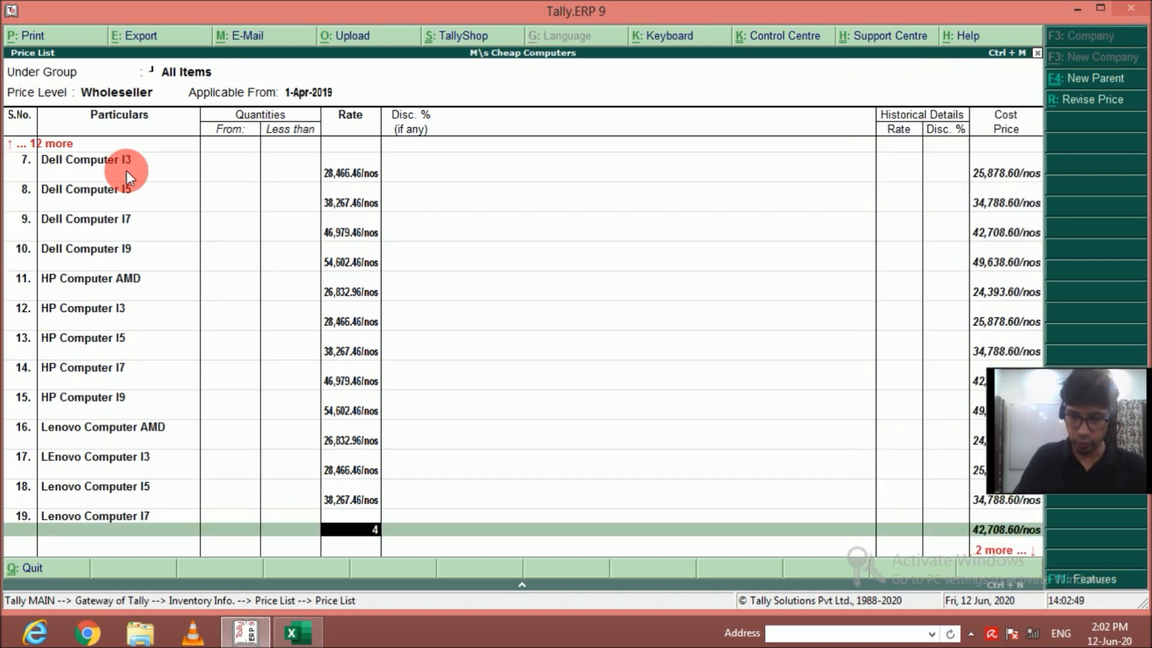
{"action": "type", "text": "6,979."}
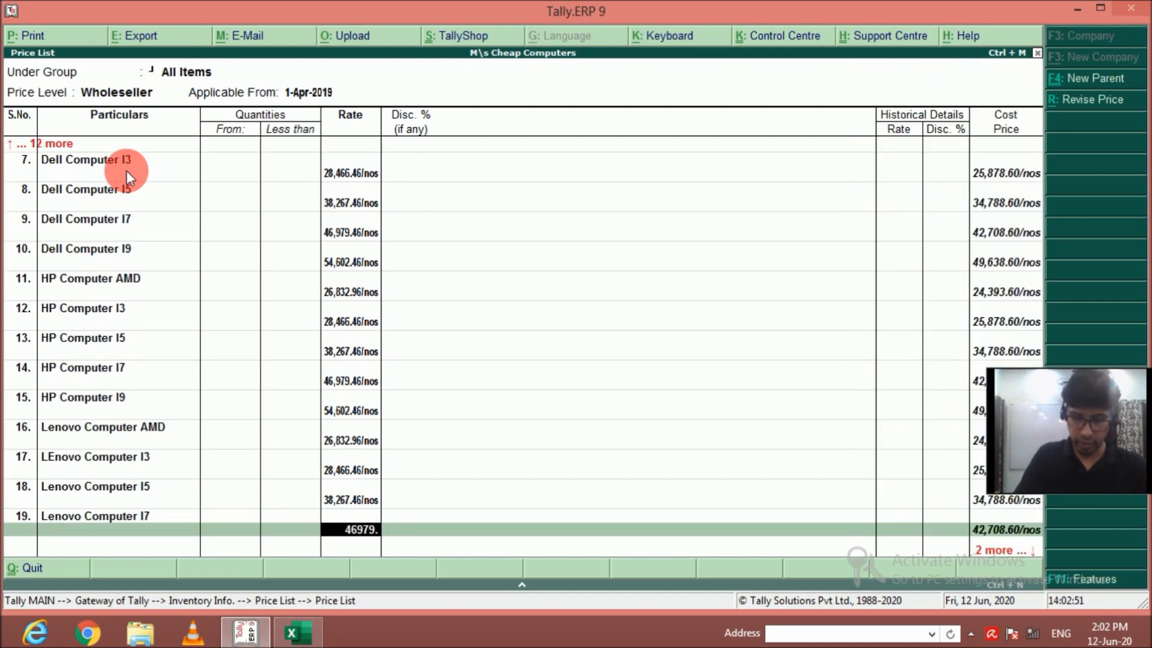
{"action": "type", "text": "46"}
{"action": "key", "text": "Return"}
{"action": "key", "text": "Return"}
Add Lenovo Computer I9 to the price list at a rate of 54602.46, without quantity limit or discount.
{"action": "key", "text": "Down"}
{"action": "key", "text": "Down"}
{"action": "key", "text": "Down"}
{"action": "key", "text": "Down"}
{"action": "key", "text": "Down"}
{"action": "key", "text": "Down"}
{"action": "key", "text": "Down"}
{"action": "key", "text": "Down"}
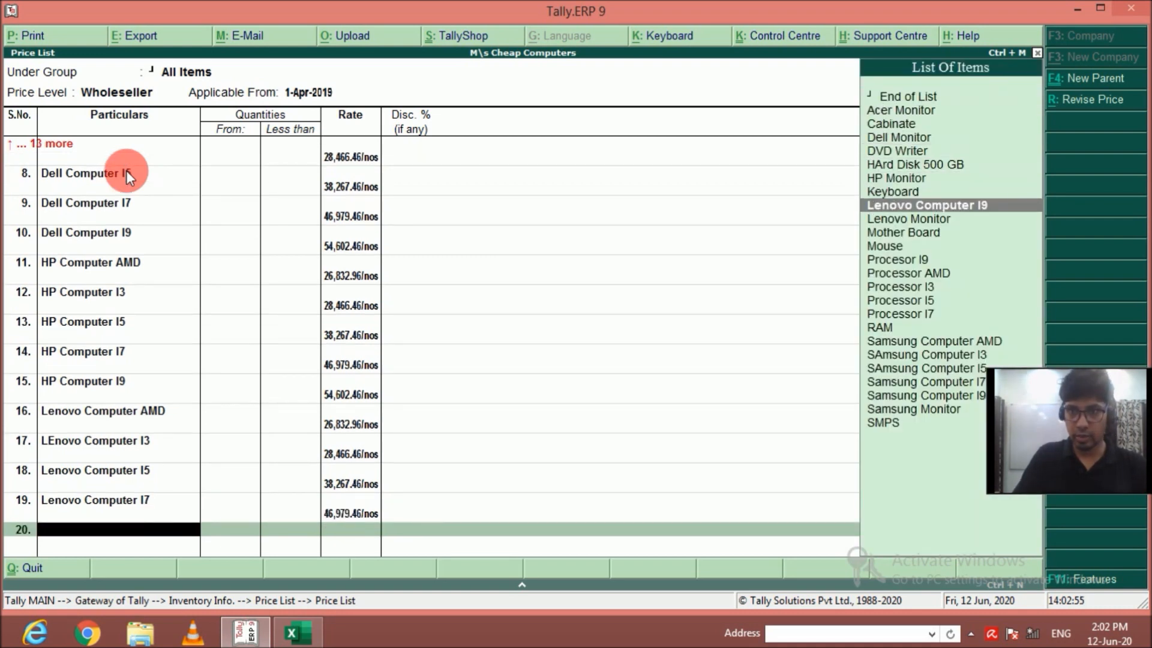
{"action": "key", "text": "Return"}
{"action": "key", "text": "Return"}
{"action": "type", "text": "54,602"}
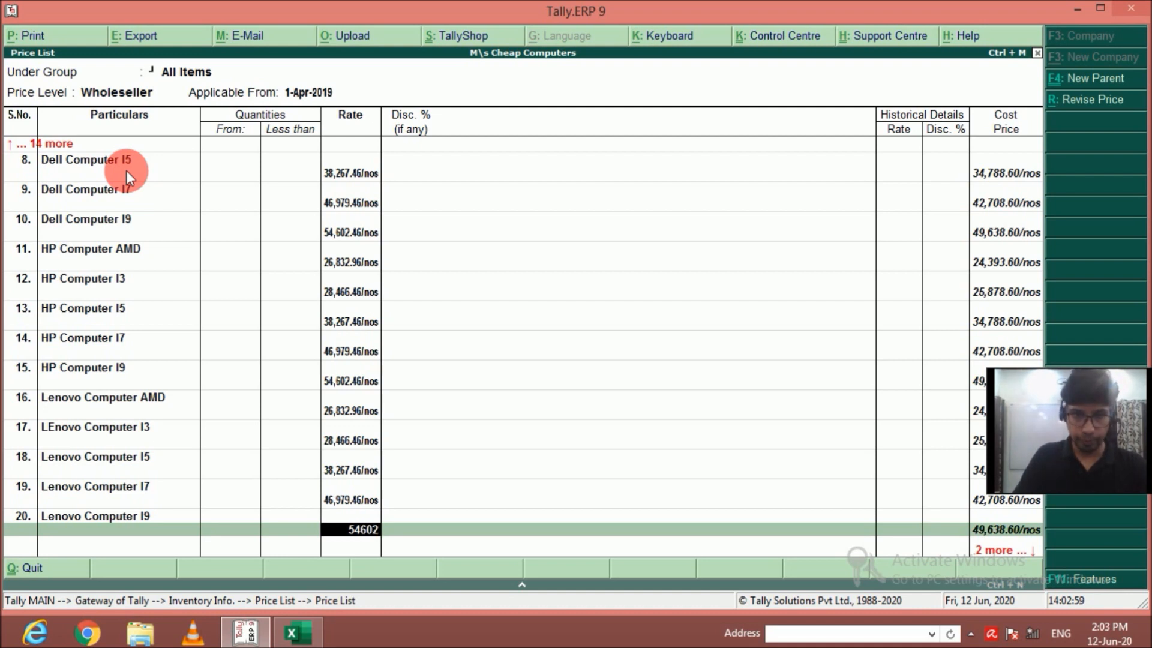
{"action": "type", "text": ".46"}
{"action": "key", "text": "Return"}
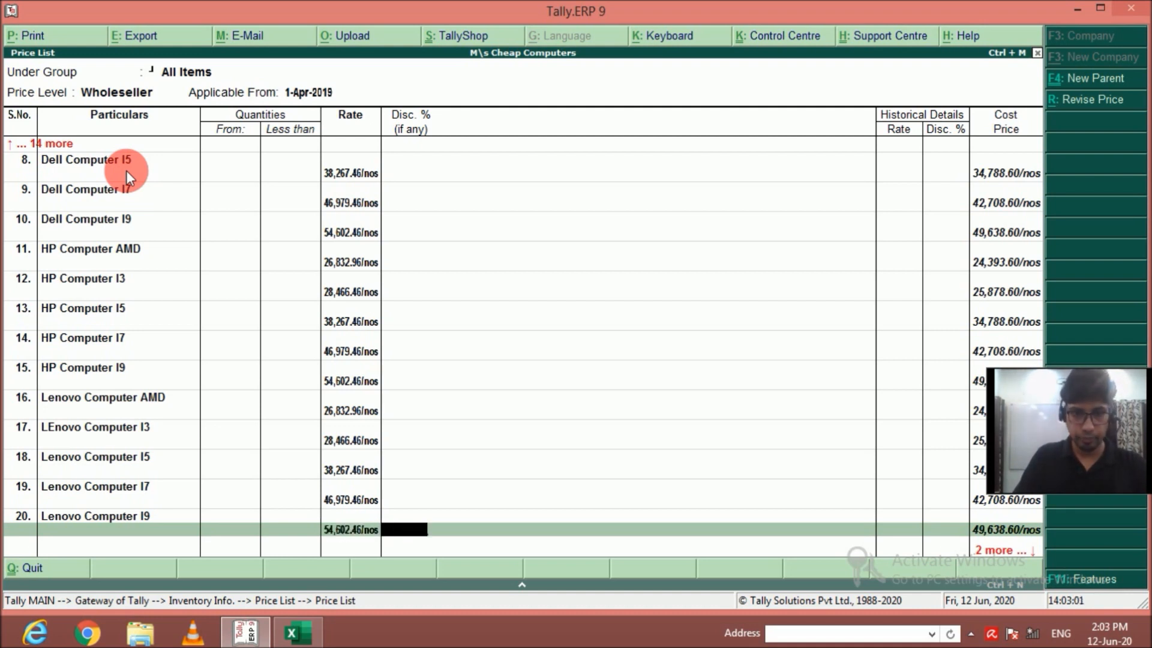
{"action": "key", "text": "Return"}
Add Samsung Computer AMD to the price list at a rate of 26832.96, without quantity limit or discount.
{"action": "key", "text": "Down"}
{"action": "key", "text": "Down"}
{"action": "key", "text": "Down"}
{"action": "key", "text": "Down"}
{"action": "key", "text": "Down"}
{"action": "key", "text": "Down"}
{"action": "key", "text": "Down"}
{"action": "key", "text": "Down"}
{"action": "key", "text": "Down"}
{"action": "key", "text": "Down"}
{"action": "key", "text": "Down"}
{"action": "key", "text": "Down"}
{"action": "key", "text": "Down"}
{"action": "key", "text": "Down"}
{"action": "key", "text": "Down"}
{"action": "key", "text": "Down"}
{"action": "key", "text": "Down"}
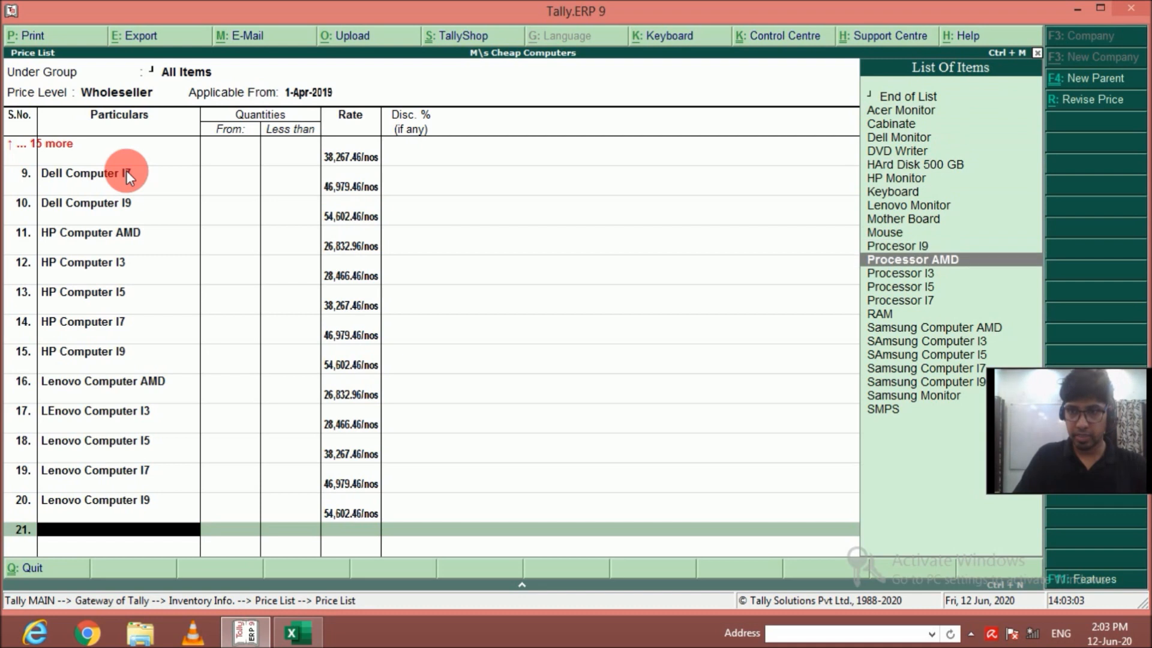
{"action": "key", "text": "Return"}
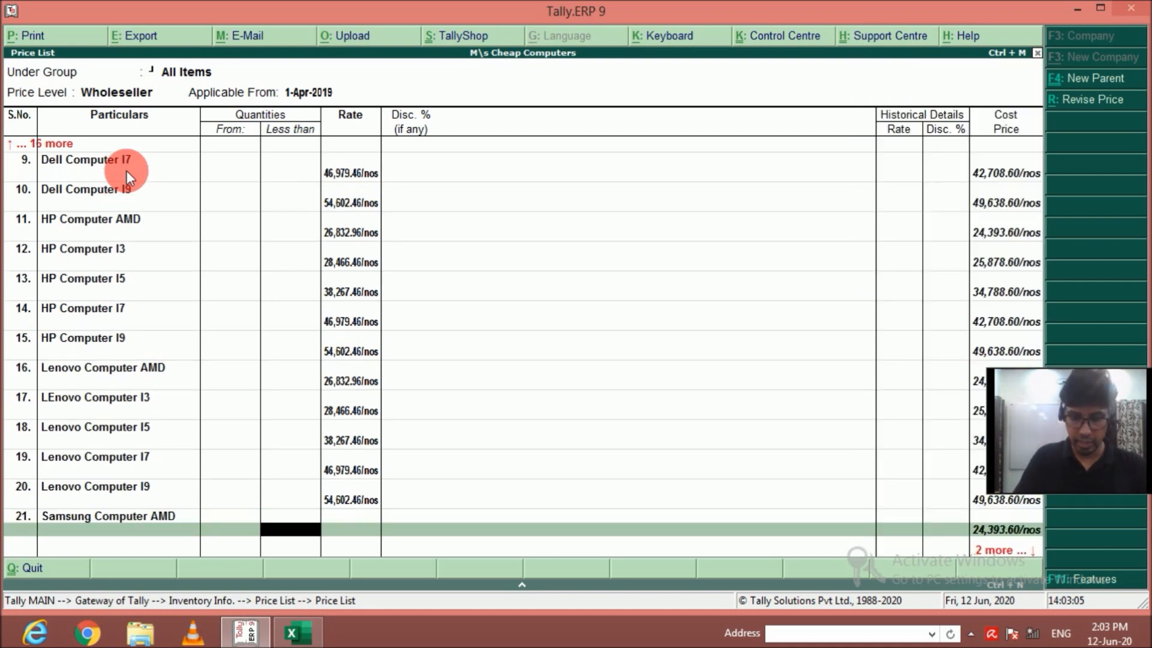
{"action": "key", "text": "Return"}
{"action": "type", "text": "26"}
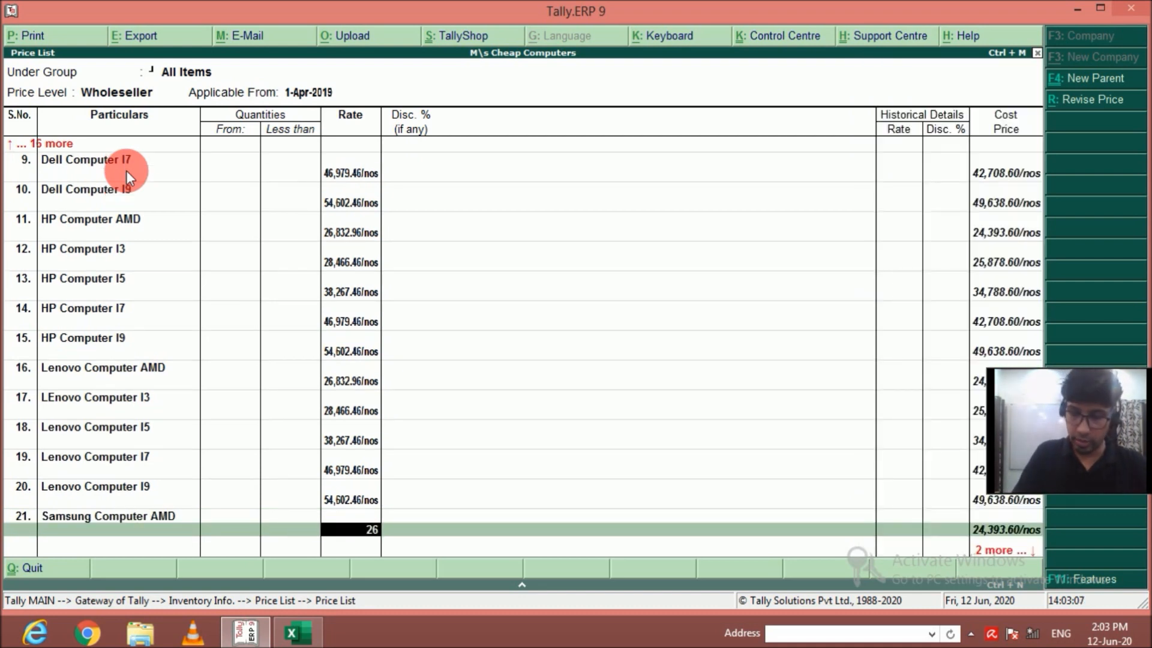
{"action": "type", "text": ",832.96"}
{"action": "key", "text": "Return"}
Add SAmsung Computer I3 to the price list at a rate of 28466.46, without quantity limit or discount.
{"action": "key", "text": "Return"}
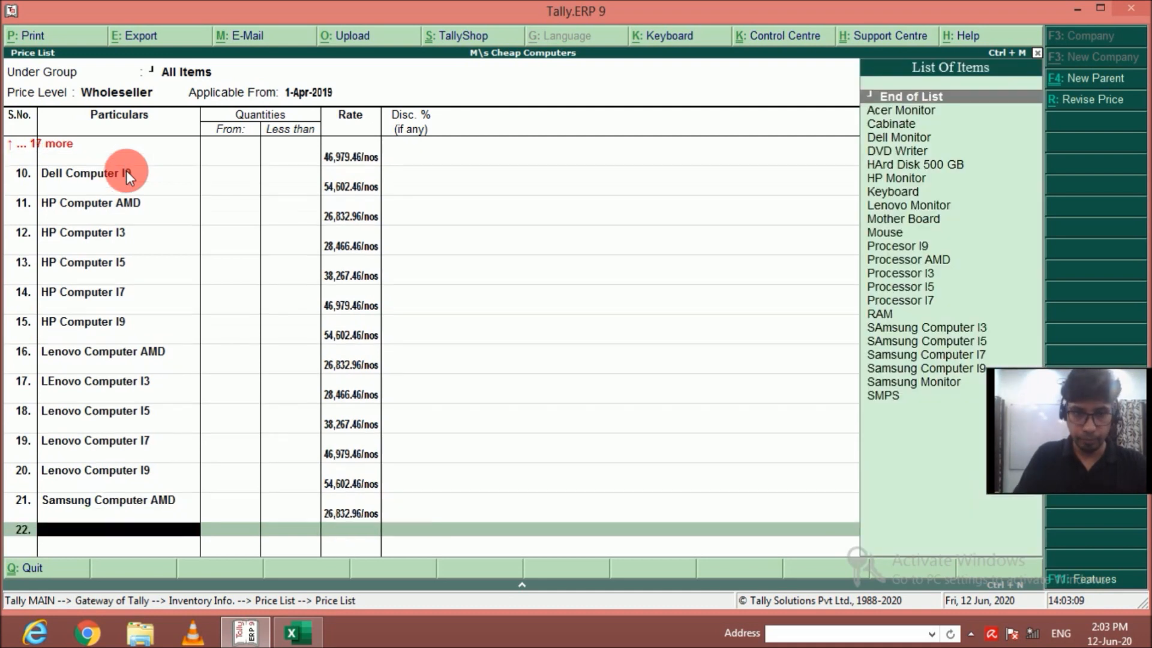
{"action": "key", "text": "Down"}
{"action": "key", "text": "Down"}
{"action": "key", "text": "Down"}
{"action": "key", "text": "Down"}
{"action": "key", "text": "Down"}
{"action": "key", "text": "Down"}
{"action": "key", "text": "Down"}
{"action": "key", "text": "Down"}
{"action": "key", "text": "Down"}
{"action": "key", "text": "Down"}
{"action": "key", "text": "Down"}
{"action": "key", "text": "Down"}
{"action": "key", "text": "Down"}
{"action": "key", "text": "Down"}
{"action": "key", "text": "Down"}
{"action": "key", "text": "Down"}
{"action": "key", "text": "Down"}
{"action": "key", "text": "Down"}
{"action": "key", "text": "Up"}
{"action": "key", "text": "Return"}
{"action": "key", "text": "Return"}
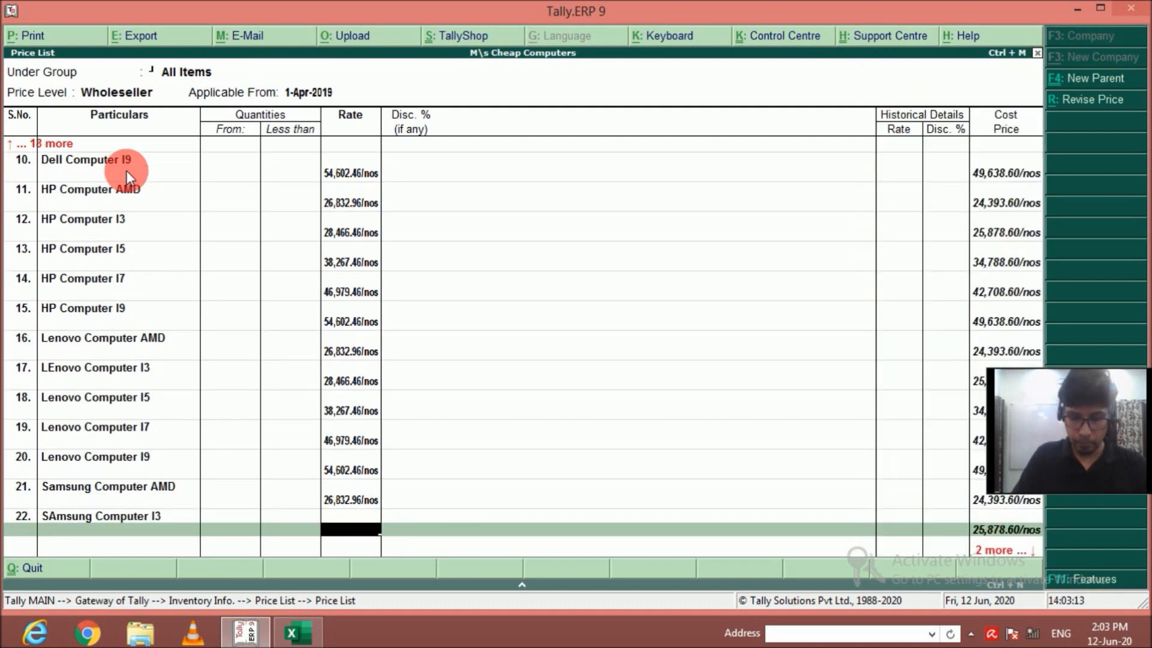
{"action": "type", "text": "28,"}
{"action": "type", "text": "466"}
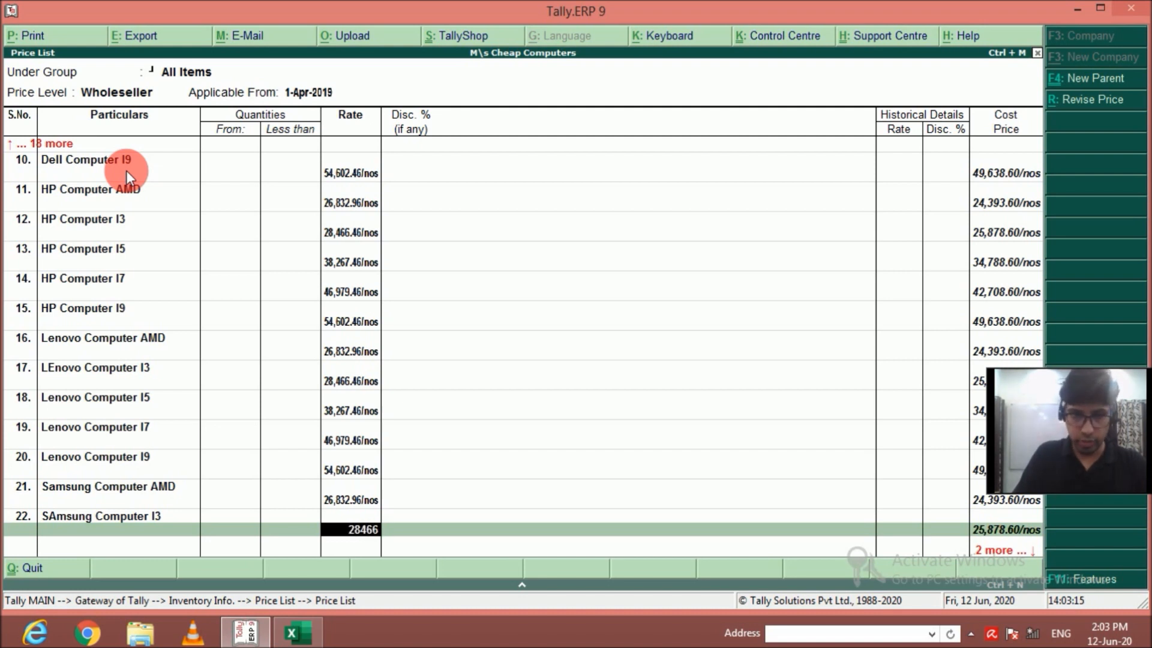
{"action": "type", "text": ".46"}
{"action": "key", "text": "Return"}
{"action": "key", "text": "Return"}
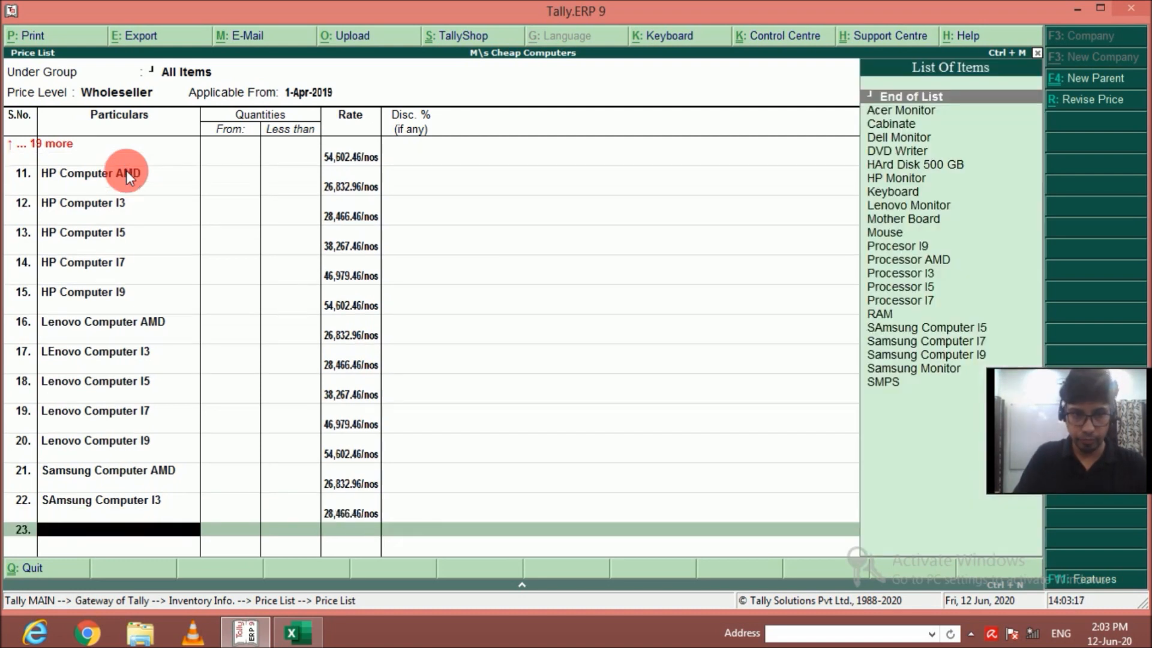
Add SAmsung Computer I5 to the price list at a rate of 38267.46, without quantity limit or discount.
{"action": "key", "text": "Down"}
{"action": "key", "text": "Down"}
{"action": "key", "text": "Down"}
{"action": "key", "text": "Down"}
{"action": "key", "text": "Down"}
{"action": "key", "text": "Down"}
{"action": "key", "text": "Down"}
{"action": "key", "text": "Down"}
{"action": "key", "text": "Down"}
{"action": "key", "text": "Down"}
{"action": "key", "text": "Down"}
{"action": "key", "text": "Down"}
{"action": "key", "text": "Down"}
{"action": "key", "text": "Down"}
{"action": "key", "text": "Down"}
{"action": "key", "text": "Down"}
{"action": "key", "text": "Down"}
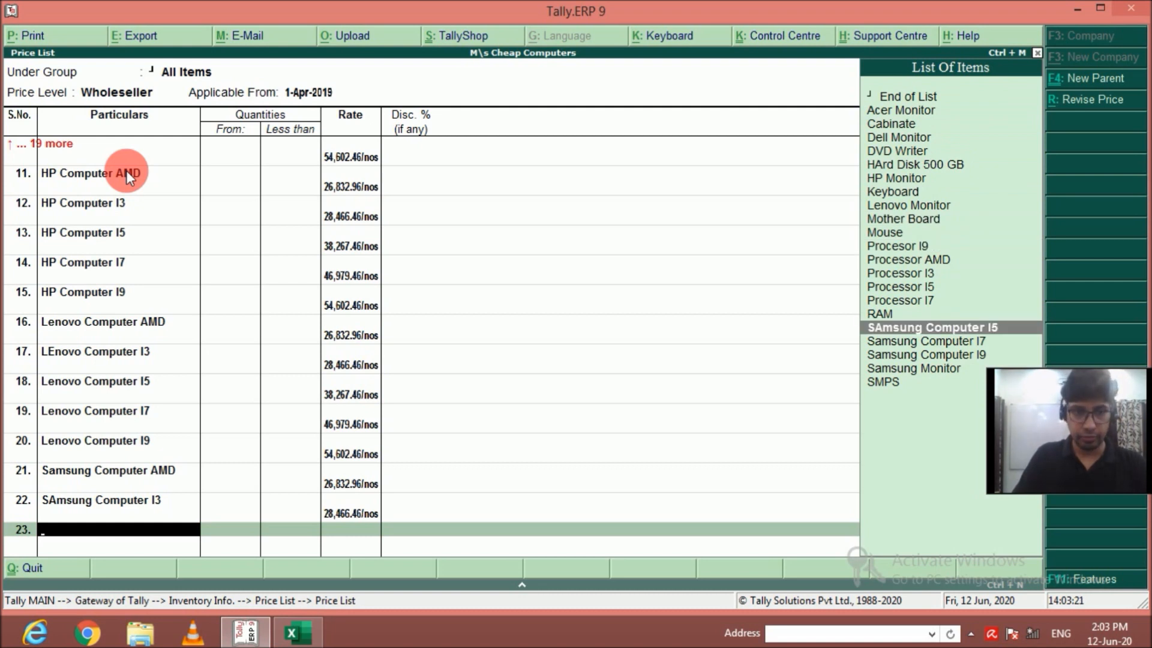
{"action": "key", "text": "Return"}
{"action": "key", "text": "Return"}
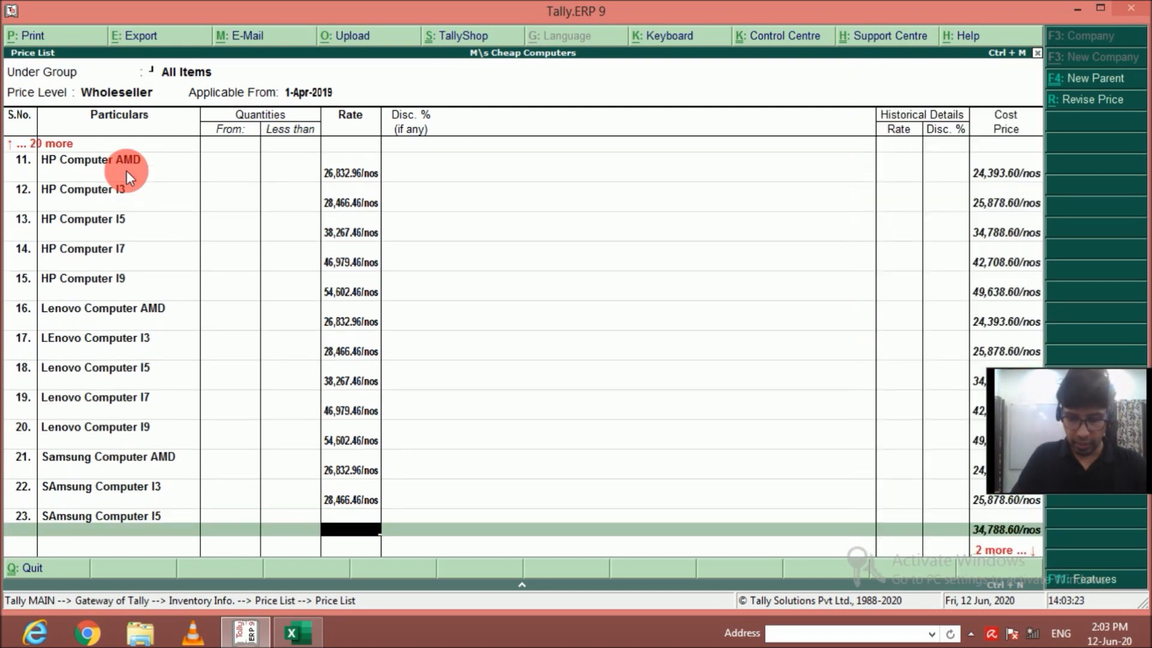
{"action": "type", "text": "38,267"}
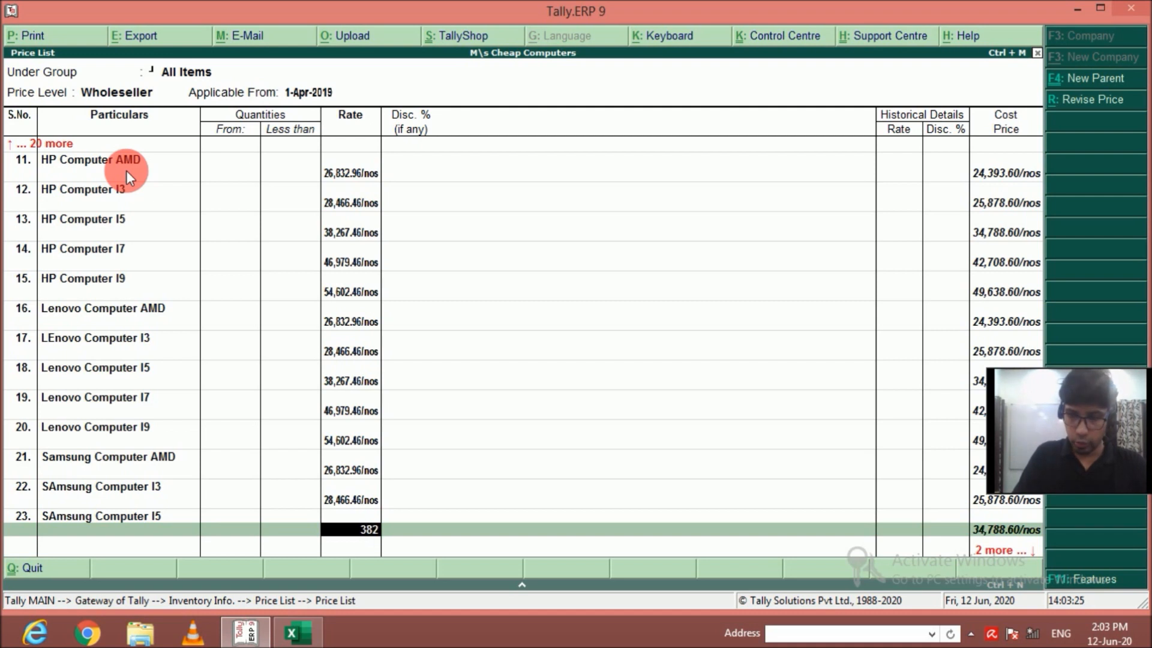
{"action": "type", "text": ".46"}
{"action": "key", "text": "Return"}
{"action": "key", "text": "Return"}
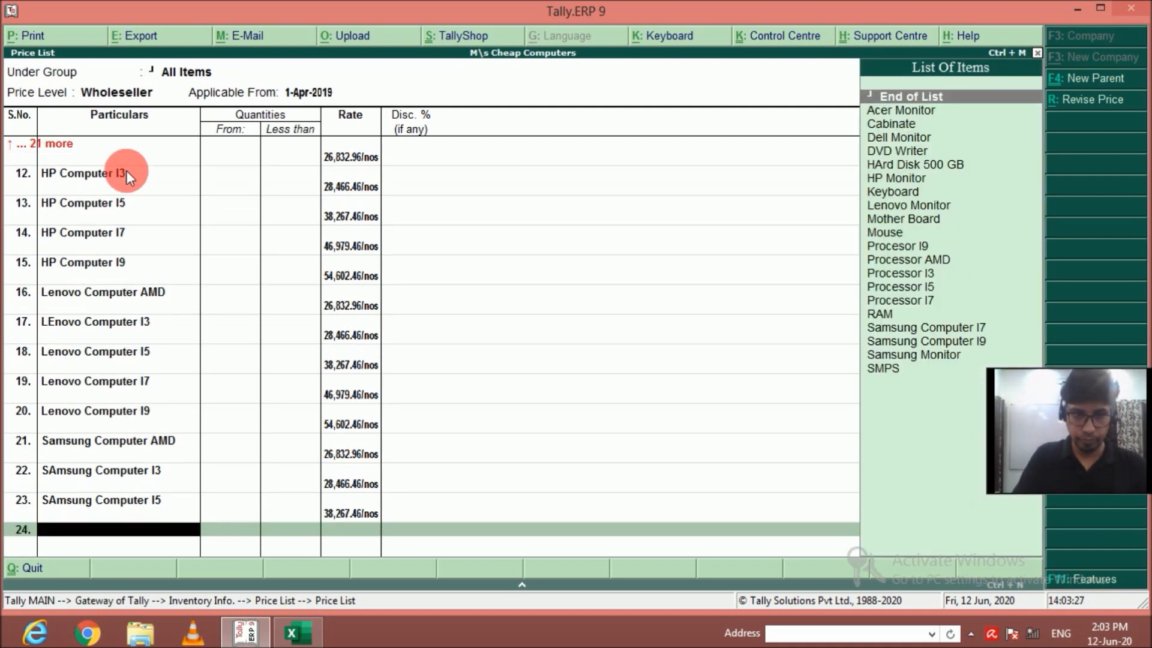
Add Samsung Computer I7 to the price list at a rate of 46979.46, without quantity limit or discount.
{"action": "key", "text": "Down"}
{"action": "key", "text": "Down"}
{"action": "key", "text": "Down"}
{"action": "key", "text": "Down"}
{"action": "key", "text": "Down"}
{"action": "key", "text": "Down"}
{"action": "key", "text": "Down"}
{"action": "key", "text": "Down"}
{"action": "key", "text": "Down"}
{"action": "key", "text": "Down"}
{"action": "key", "text": "Down"}
{"action": "key", "text": "Down"}
{"action": "key", "text": "Down"}
{"action": "key", "text": "Down"}
{"action": "key", "text": "Down"}
{"action": "key", "text": "Down"}
{"action": "key", "text": "Down"}
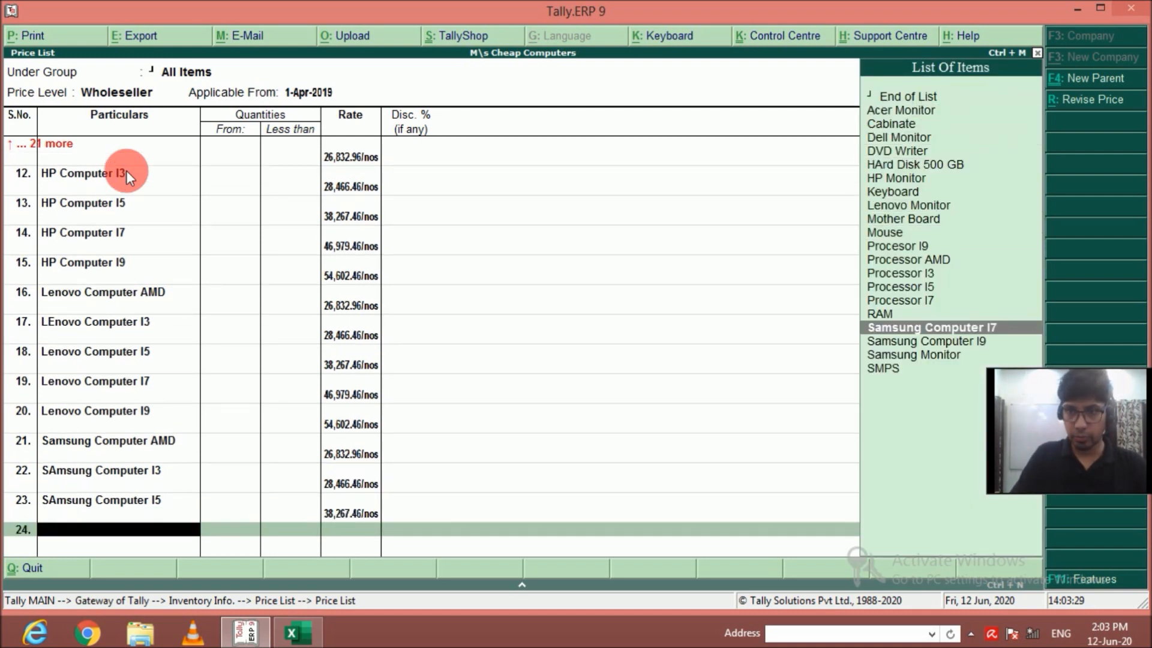
{"action": "key", "text": "Return"}
{"action": "key", "text": "Return"}
{"action": "type", "text": "46"}
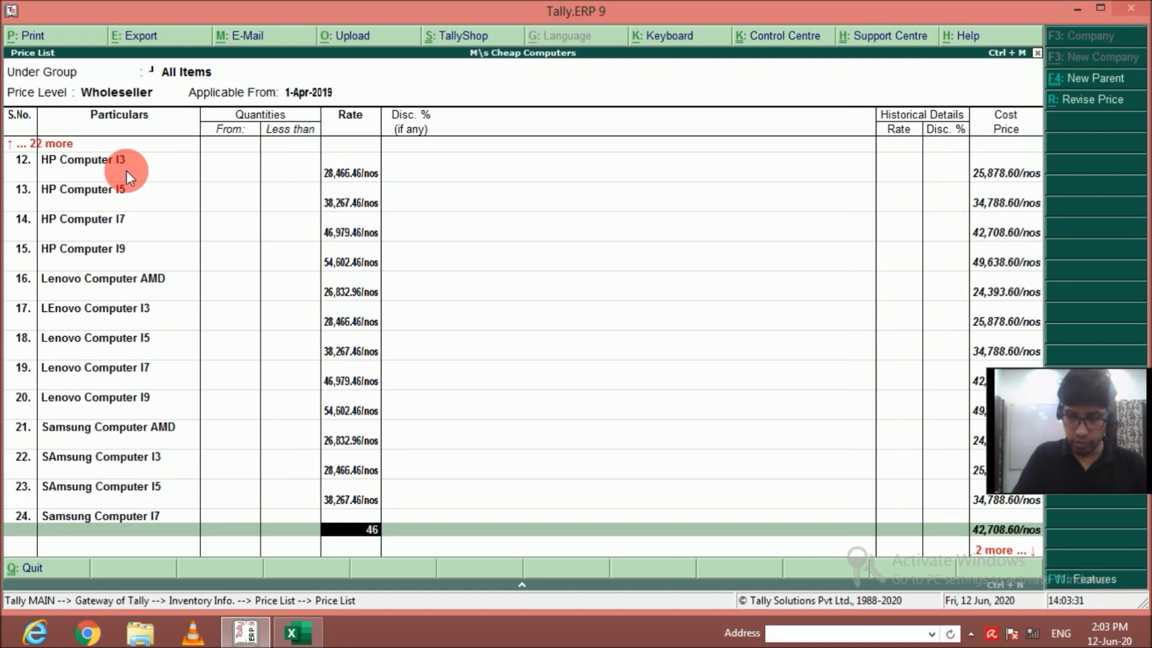
{"action": "type", "text": ",979.46"}
{"action": "key", "text": "Return"}
{"action": "key", "text": "Return"}
{"action": "key", "text": "Return"}
{"action": "key", "text": "BackSpace"}
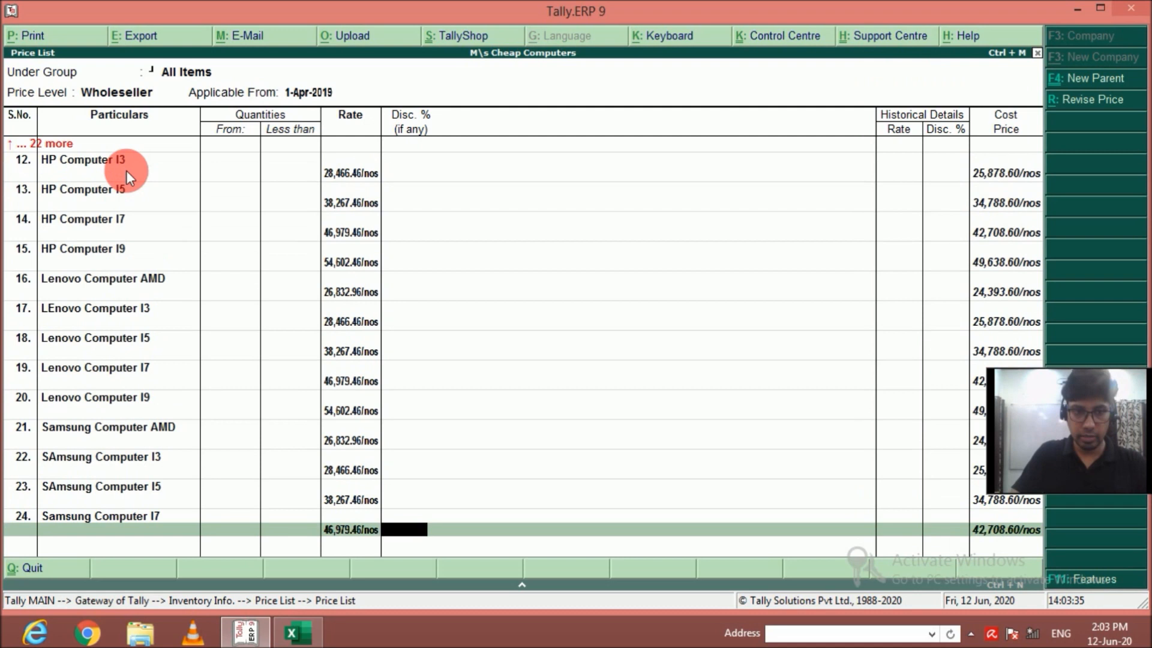
{"action": "key", "text": "Return"}
Add Samsung Computer I9 at a rate of 54602.46, without quantity limit or discount, and save the Wholeseller price list.
{"action": "key", "text": "Down"}
{"action": "key", "text": "Down"}
{"action": "key", "text": "Down"}
{"action": "key", "text": "Down"}
{"action": "key", "text": "Down"}
{"action": "key", "text": "Down"}
{"action": "key", "text": "Down"}
{"action": "key", "text": "Down"}
{"action": "key", "text": "Down"}
{"action": "key", "text": "Down"}
{"action": "key", "text": "Down"}
{"action": "key", "text": "Down"}
{"action": "key", "text": "Down"}
{"action": "key", "text": "Down"}
{"action": "key", "text": "Down"}
{"action": "key", "text": "Down"}
{"action": "key", "text": "Down"}
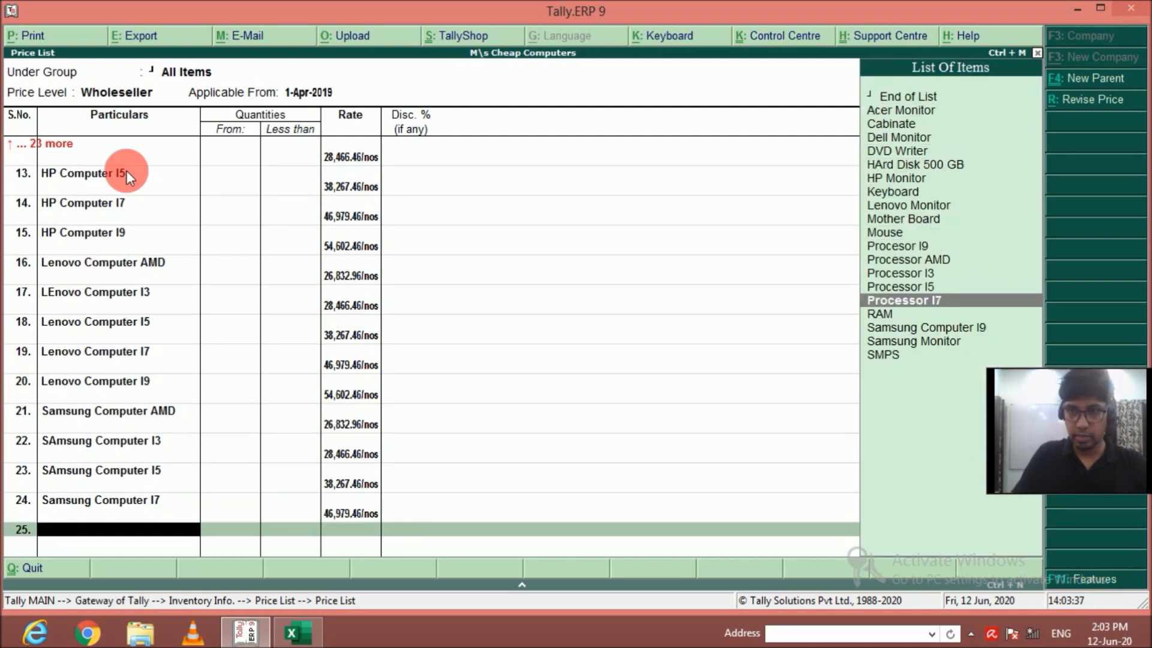
{"action": "key", "text": "Return"}
{"action": "type", "text": "54602"}
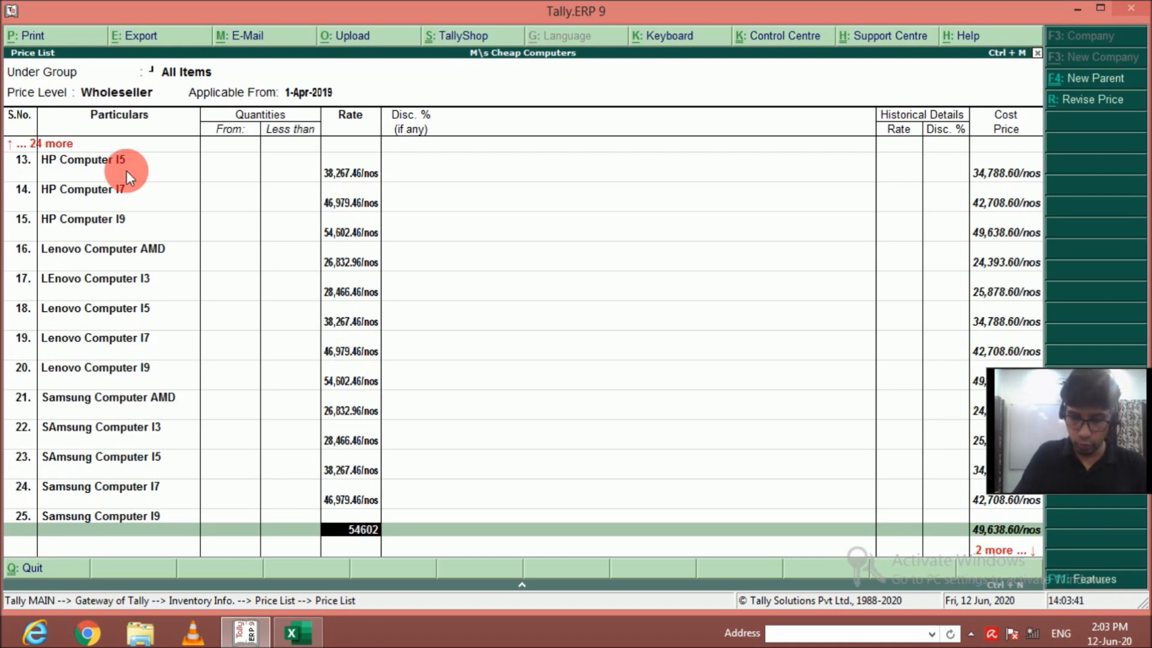
{"action": "key", "text": "Return"}
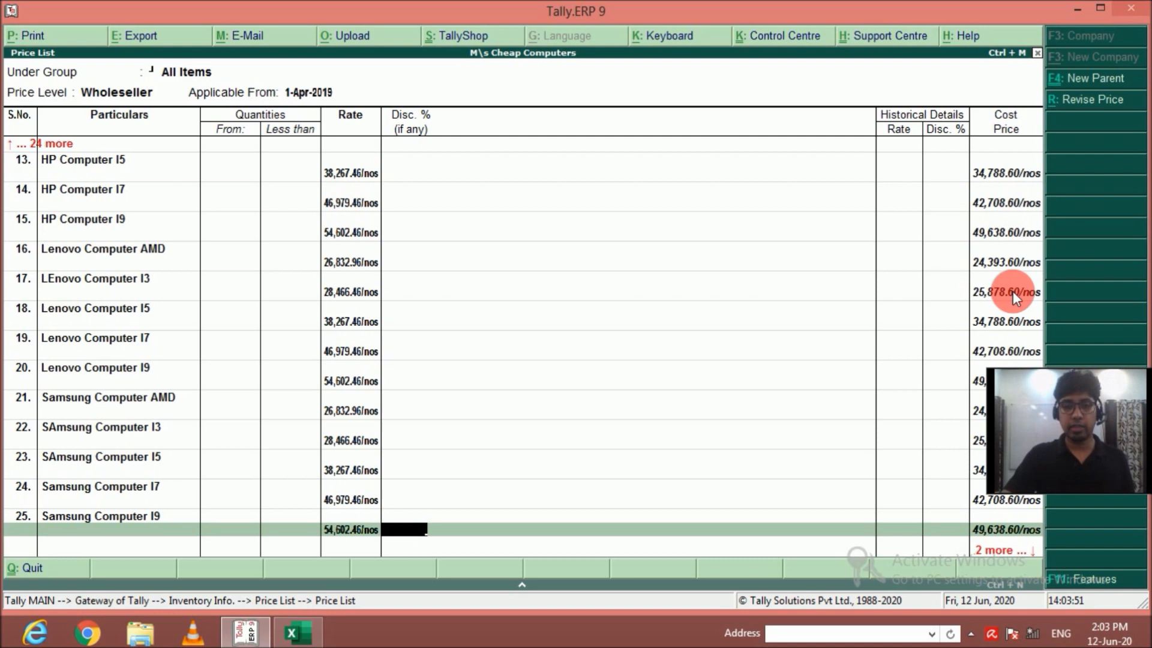
{"action": "key", "text": "Return"}
{"action": "key", "text": "Return"}
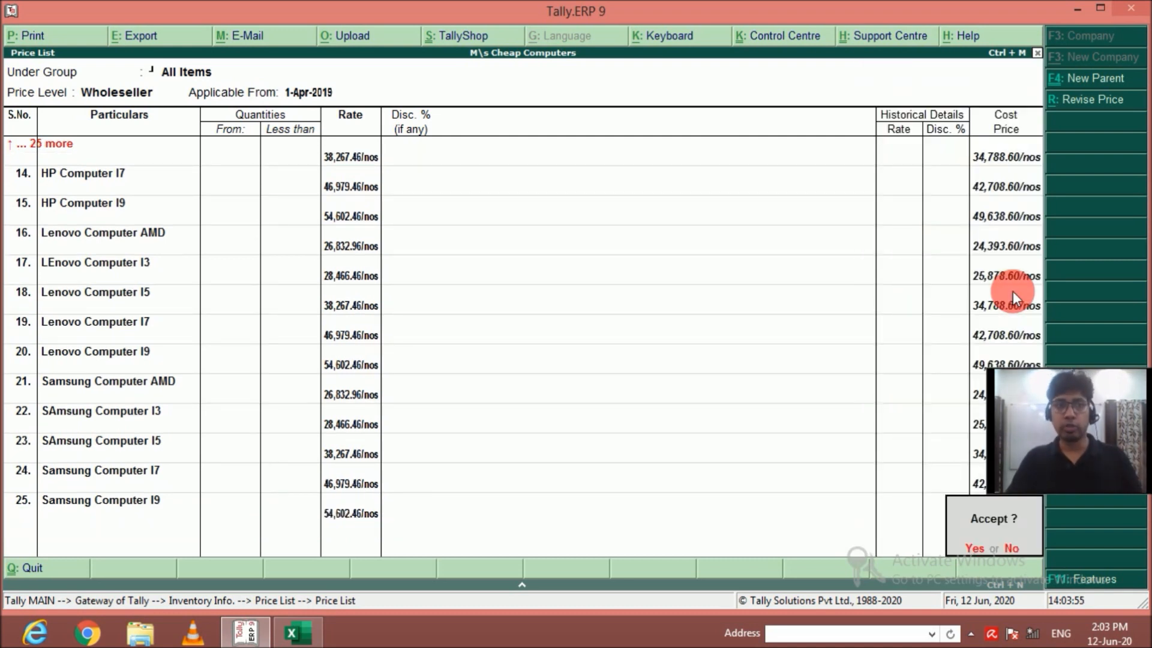
{"action": "key", "text": "Return"}
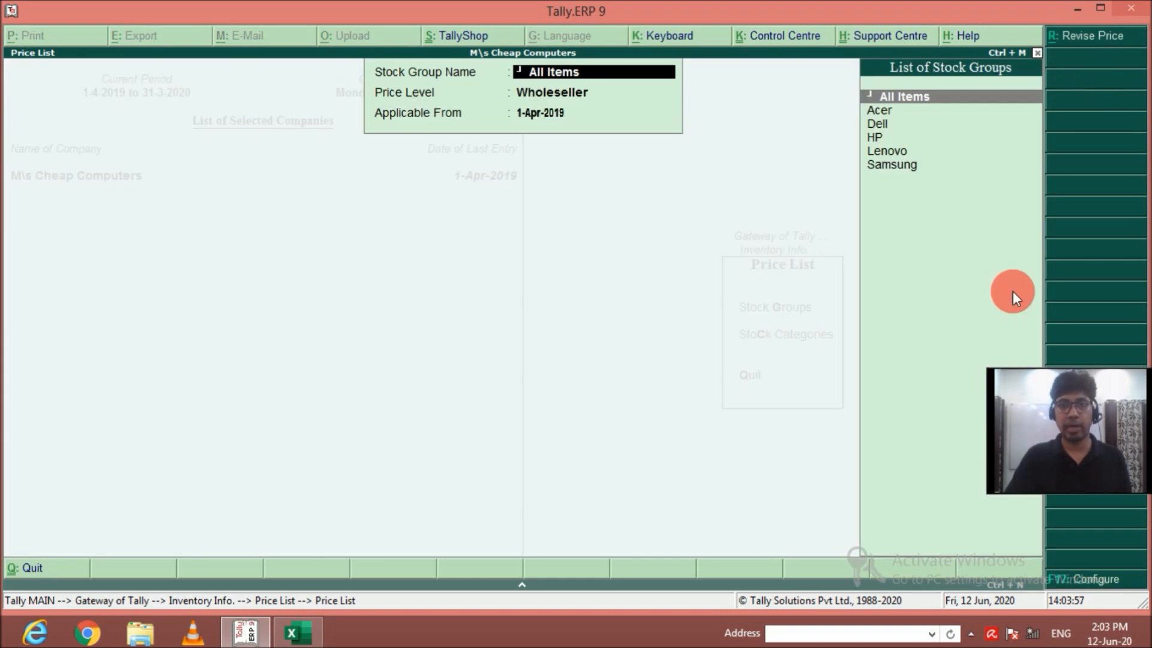
Start a price list for All Items at the Dealer price level, applicable from 1-Apr-2019.
{"action": "key", "text": "Return"}
{"action": "key", "text": "Up"}
{"action": "key", "text": "Up"}
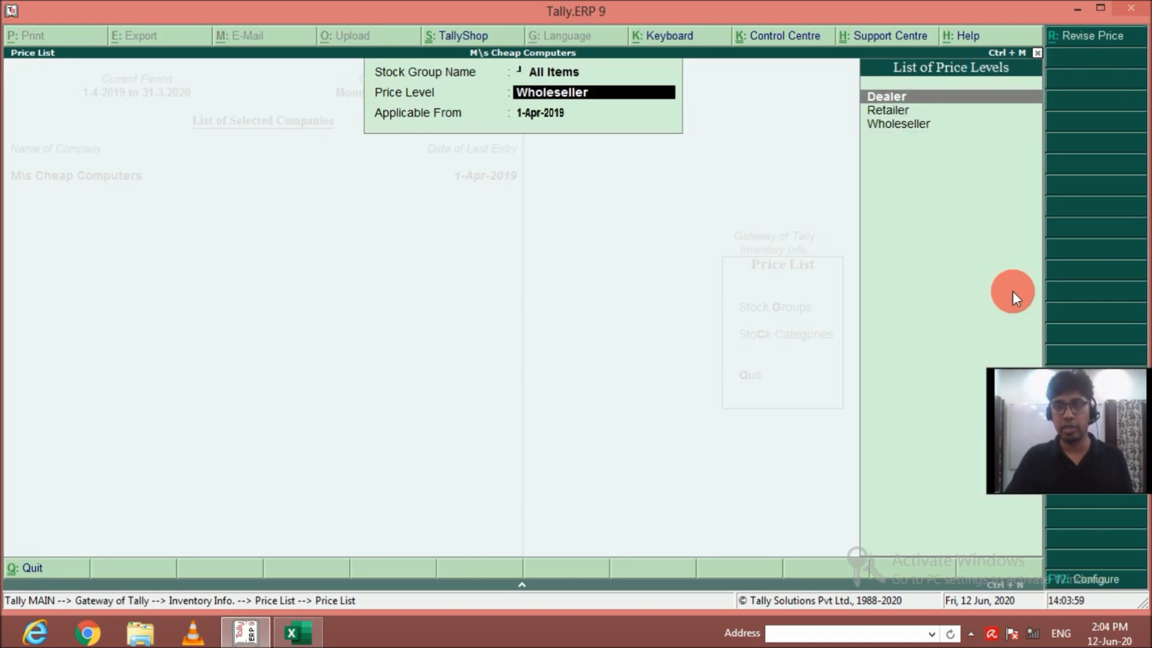
{"action": "key", "text": "Return"}
{"action": "key", "text": "Return"}
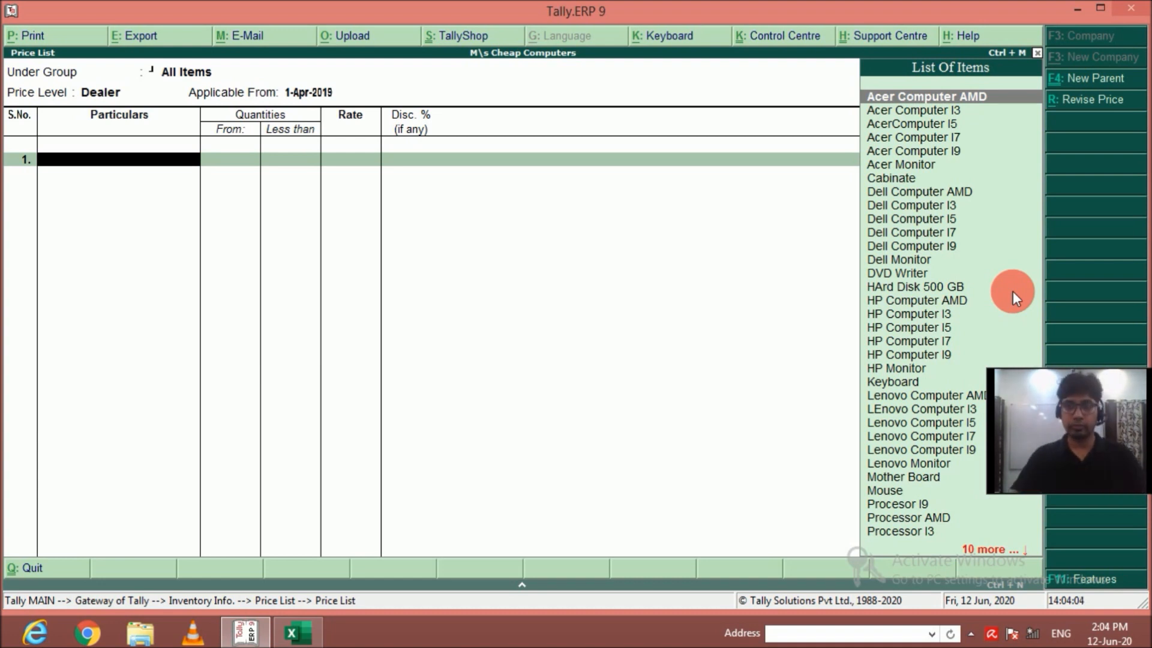
Add Acer Computer AMD to the Dealer price list at a rate of 28784.45, without quantity limit or discount.
{"action": "key", "text": "Return"}
{"action": "key", "text": "Return"}
{"action": "key", "text": "Return"}
{"action": "type", "text": "28,784.45"}
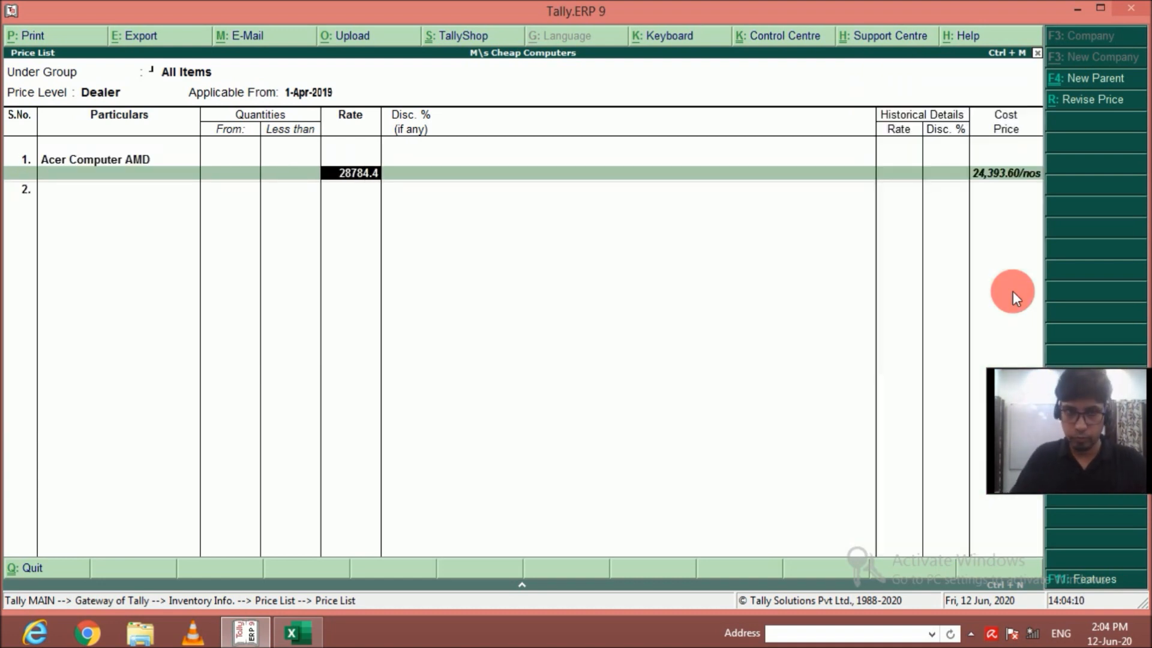
{"action": "key", "text": "Return"}
{"action": "key", "text": "Return"}
Add Acer Computer I3 to the Dealer price list at a rate of 30536.75, without quantity limit or discount.
{"action": "key", "text": "Down"}
{"action": "key", "text": "Return"}
{"action": "key", "text": "Return"}
{"action": "key", "text": "Return"}
{"action": "type", "text": "30,536.75"}
{"action": "key", "text": "Return"}
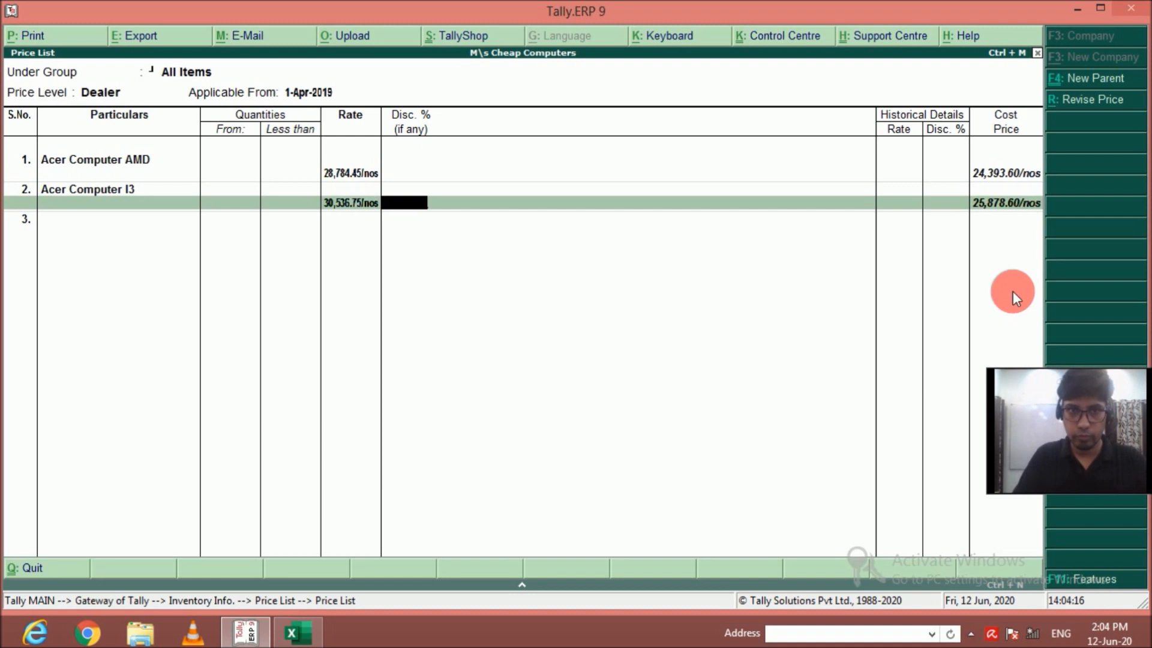
{"action": "key", "text": "Return"}
Add AcerComputer I5 to the Dealer price list at a rate of 41050.55, without quantity limit or discount.
{"action": "key", "text": "Down"}
{"action": "key", "text": "Return"}
{"action": "key", "text": "Return"}
{"action": "key", "text": "Return"}
{"action": "type", "text": "41,050.55"}
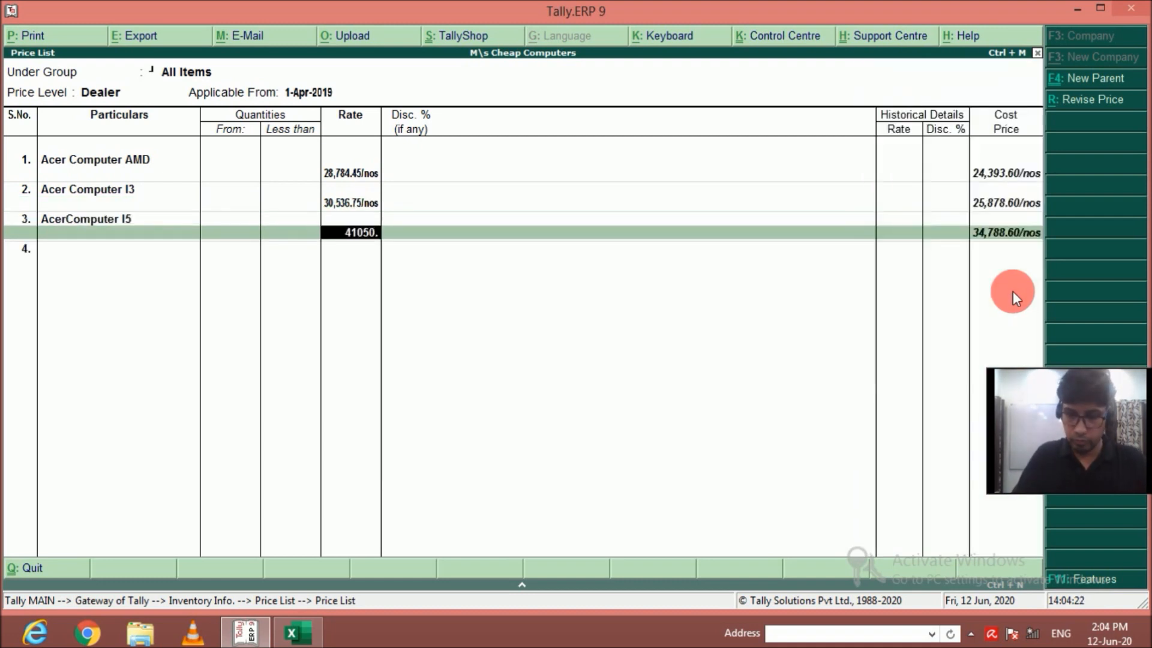
{"action": "key", "text": "Return"}
{"action": "key", "text": "Return"}
Add Acer Computer I7 to the Dealer price list at a rate of 50396.15, without quantity limit or discount.
{"action": "key", "text": "Down"}
{"action": "key", "text": "Return"}
{"action": "key", "text": "Return"}
{"action": "key", "text": "Return"}
{"action": "type", "text": "50396.15"}
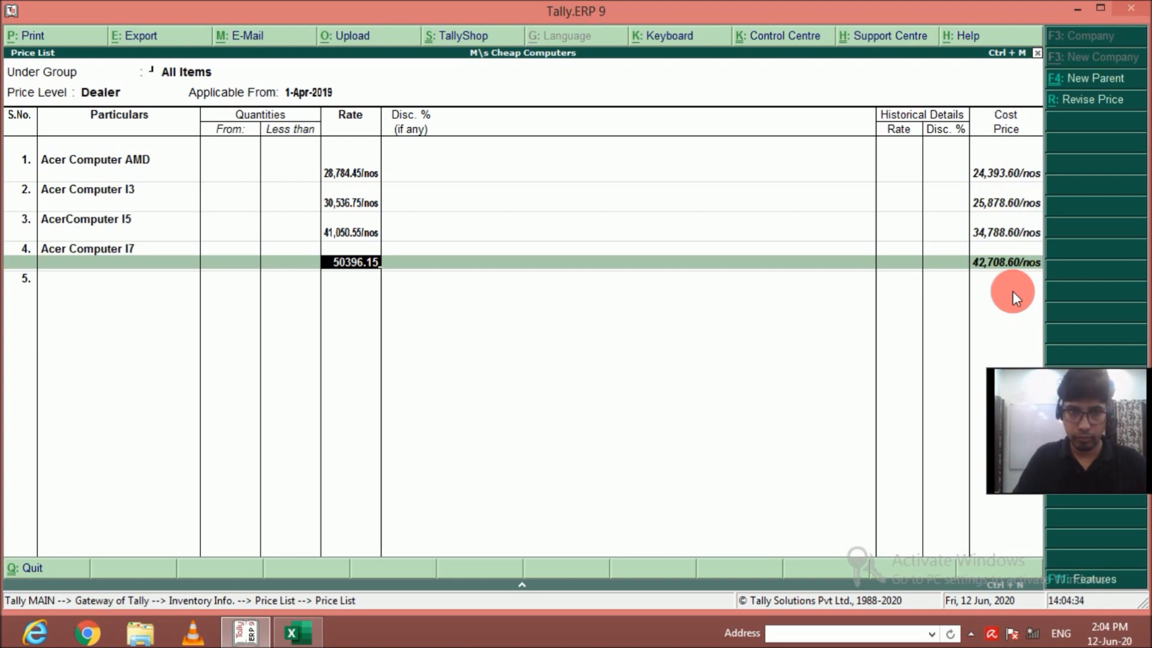
{"action": "key", "text": "Return"}
{"action": "key", "text": "Return"}
Add Acer Computer I9 to the Dealer price list at a rate of 58573.55, without quantity limit or discount.
{"action": "key", "text": "Return"}
{"action": "key", "text": "Return"}
{"action": "key", "text": "Return"}
{"action": "type", "text": "58,573.55"}
Add Dell Computer AMD to the Dealer price list at a rate of 28784.45, without quantity limit or discount.
{"action": "key", "text": "Return"}
{"action": "key", "text": "Return"}
{"action": "key", "text": "Return"}
{"action": "key", "text": "Return"}
Add Dell Computer I3 to the Dealer price list at a rate of 30536.75, without quantity limit or discount.
{"action": "key", "text": "Return"}
{"action": "type", "text": "28784.45"}
{"action": "key", "text": "Return"}
Add Dell Computer I5 to the Dealer price list at a rate of 41050.55, without quantity limit or discount.
{"action": "key", "text": "Return"}
{"action": "type", "text": "d"}
{"action": "key", "text": "Return"}
{"action": "key", "text": "Return"}
{"action": "key", "text": "Return"}
{"action": "type", "text": "30536.75"}
Add Dell Computer I7 to the Dealer price list at a rate of 50396.15, without quantity limit or discount.
{"action": "key", "text": "Return"}
{"action": "key", "text": "Return"}
{"action": "type", "text": "d"}
{"action": "key", "text": "Return"}
{"action": "key", "text": "Return"}
{"action": "key", "text": "Return"}
{"action": "type", "text": "41,050.55"}
{"action": "key", "text": "Return"}
{"action": "key", "text": "Return"}
{"action": "key", "text": "BackSpace"}
{"action": "key", "text": "Return"}
{"action": "key", "text": "Down"}
{"action": "key", "text": "Down"}
{"action": "type", "text": "d"}
Add Dell Computer I9 to the Dealer price list at a rate of 58573.55, without quantity limit or discount.
{"action": "key", "text": "Return"}
{"action": "key", "text": "Return"}
{"action": "key", "text": "Return"}
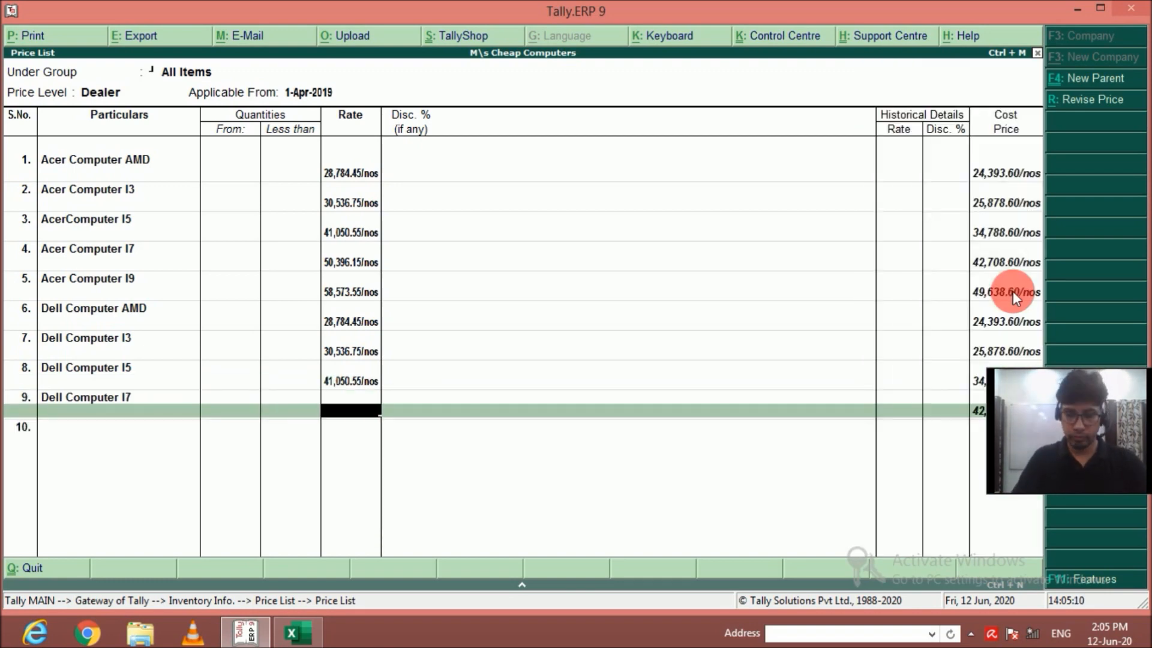
{"action": "type", "text": "50396.15"}
{"action": "key", "text": "Return"}
{"action": "key", "text": "Return"}
{"action": "key", "text": "Return"}
{"action": "key", "text": "Escape"}
{"action": "key", "text": "Down"}
{"action": "key", "text": "Down"}
{"action": "key", "text": "Down"}
{"action": "key", "text": "Return"}
{"action": "key", "text": "Return"}
{"action": "key", "text": "Return"}
{"action": "type", "text": "58,573.55"}
Add HP Computer AMD to the Dealer price list at a rate of 28784.45, without quantity limit or discount.
{"action": "key", "text": "Return"}
{"action": "key", "text": "Return"}
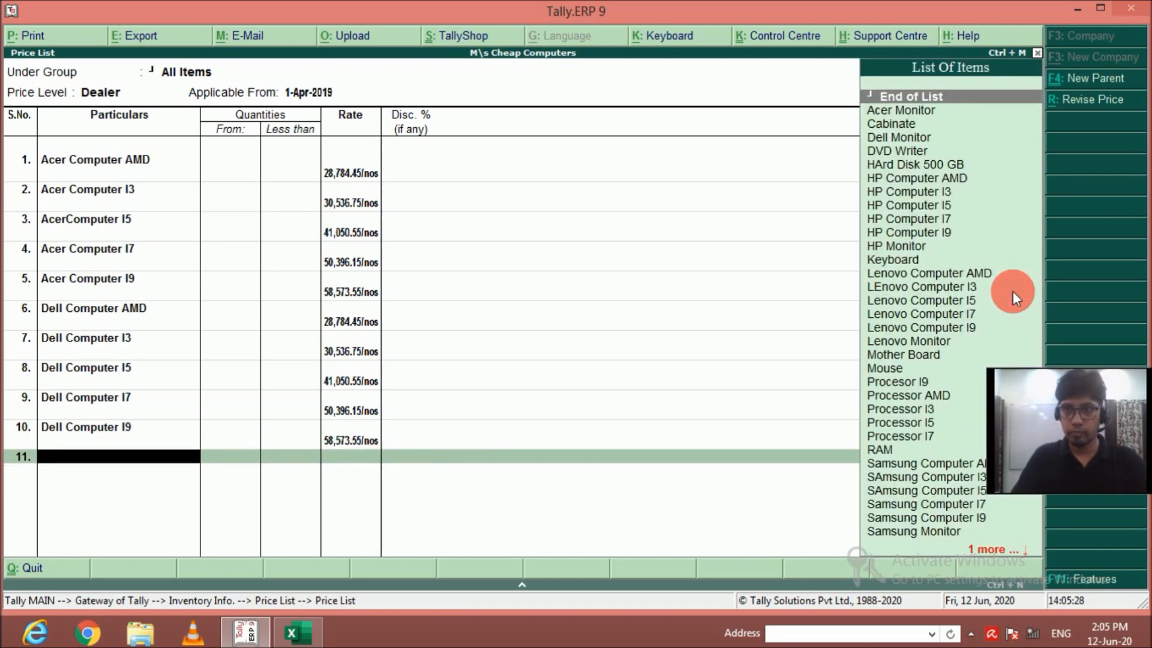
{"action": "key", "text": "Down"}
{"action": "key", "text": "Down"}
{"action": "key", "text": "Down"}
{"action": "key", "text": "Down"}
{"action": "key", "text": "Down"}
{"action": "key", "text": "Down"}
{"action": "key", "text": "Return"}
{"action": "key", "text": "Return"}
{"action": "key", "text": "Return"}
{"action": "type", "text": "2"}
{"action": "type", "text": "4.45"}
Add HP Computer I3 to the Dealer price list at a rate of 30536.75, without quantity limit or discount.
{"action": "key", "text": "Return"}
{"action": "key", "text": "Return"}
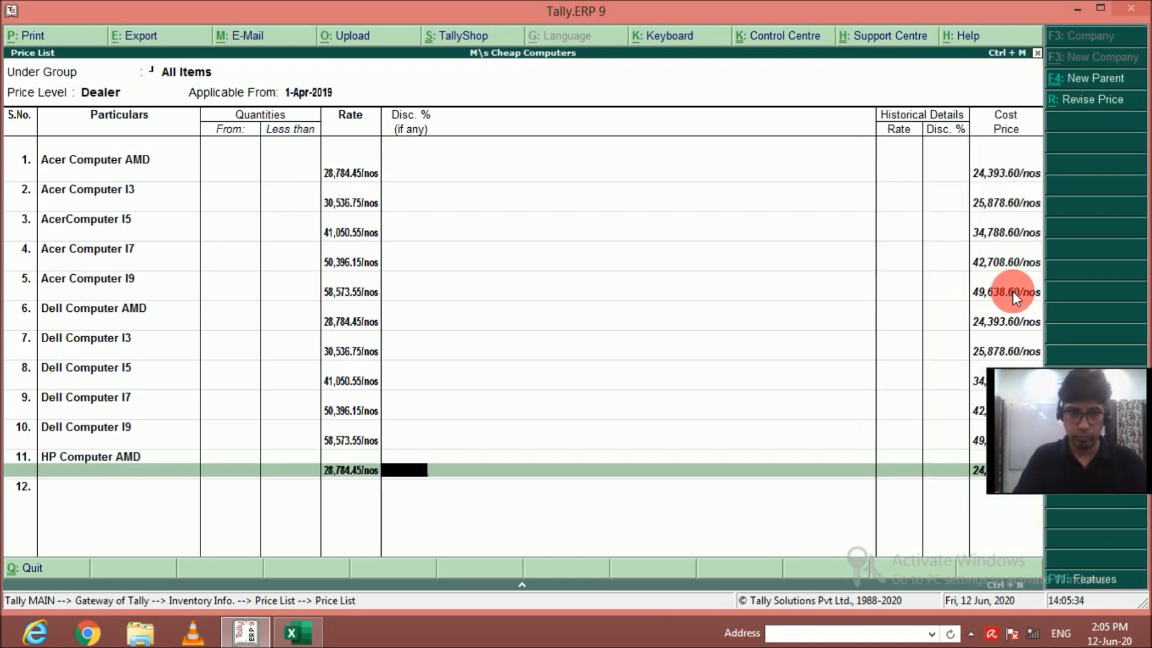
{"action": "key", "text": "Down"}
{"action": "key", "text": "Down"}
{"action": "key", "text": "Down"}
{"action": "key", "text": "Down"}
{"action": "key", "text": "Down"}
{"action": "key", "text": "Down"}
{"action": "key", "text": "Return"}
{"action": "key", "text": "Return"}
{"action": "type", "text": "30,536.75"}
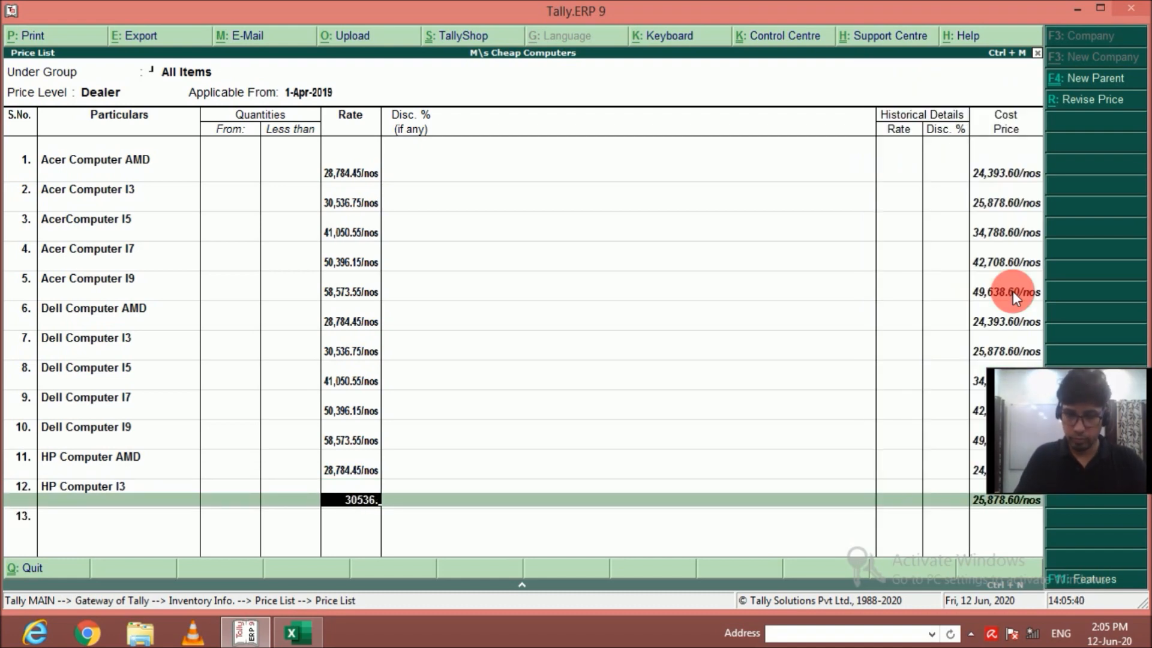
{"action": "key", "text": "Return"}
{"action": "key", "text": "Return"}
{"action": "key", "text": "Return"}
Add HP Computer I5 to the Dealer price list at a rate of 41050.55, without quantity limit or discount.
{"action": "key", "text": "Escape"}
{"action": "key", "text": "Down"}
{"action": "key", "text": "Down"}
{"action": "key", "text": "Down"}
{"action": "key", "text": "Down"}
{"action": "key", "text": "Down"}
{"action": "key", "text": "Down"}
{"action": "key", "text": "Return"}
{"action": "key", "text": "Return"}
{"action": "type", "text": "41,0"}
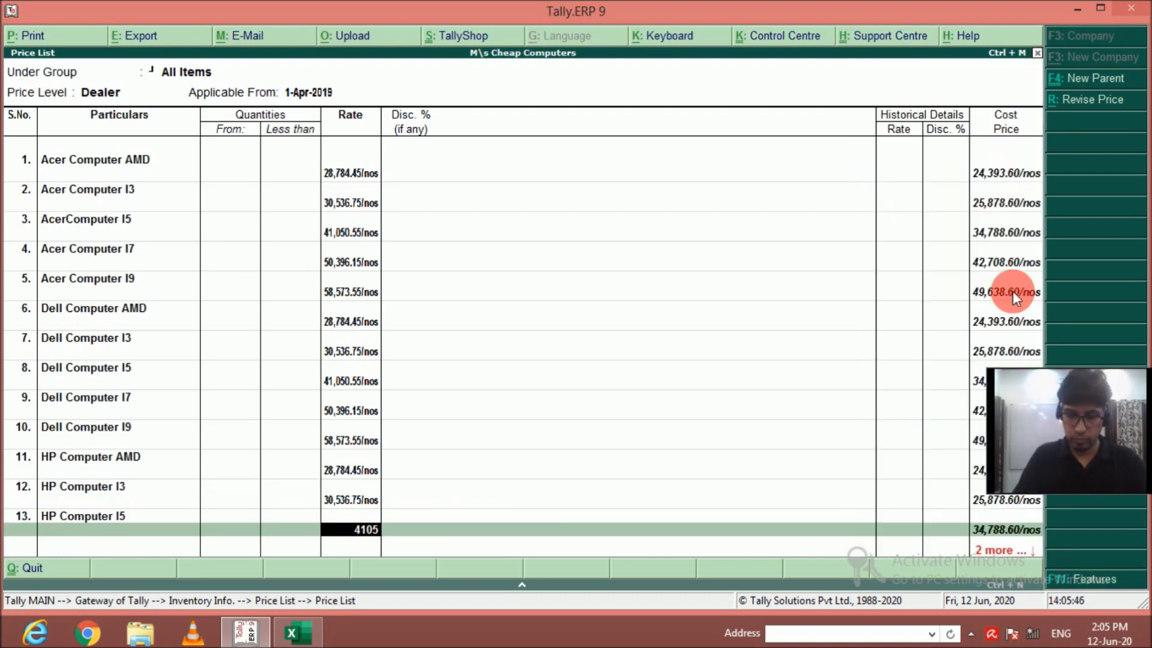
{"action": "type", "text": "50.55"}
{"action": "key", "text": "Return"}
{"action": "key", "text": "Return"}
{"action": "key", "text": "Return"}
Add HP Computer I7 to the Dealer price list at a rate of 50396.15, without quantity limit or discount.
{"action": "key", "text": "Escape"}
{"action": "key", "text": "Down"}
{"action": "key", "text": "Down"}
{"action": "key", "text": "Down"}
{"action": "key", "text": "Down"}
{"action": "key", "text": "Down"}
{"action": "key", "text": "Down"}
{"action": "key", "text": "Return"}
{"action": "key", "text": "Return"}
{"action": "type", "text": "50,396.15"}
{"action": "key", "text": "Return"}
Add HP Computer I9 to the Dealer price list at a rate of 58573.55, without quantity limit or discount.
{"action": "key", "text": "Return"}
{"action": "key", "text": "Down"}
{"action": "key", "text": "Down"}
{"action": "key", "text": "Down"}
{"action": "key", "text": "Down"}
{"action": "key", "text": "Down"}
{"action": "key", "text": "Down"}
{"action": "key", "text": "Return"}
{"action": "key", "text": "Return"}
Add Lenovo Computer AMD to the Dealer price list at a rate of 28784.45, without quantity limit or discount.
{"action": "key", "text": "Return"}
{"action": "type", "text": ".55"}
{"action": "key", "text": "Return"}
{"action": "key", "text": "Return"}
{"action": "key", "text": "Down"}
{"action": "key", "text": "Down"}
{"action": "key", "text": "Down"}
{"action": "key", "text": "Down"}
{"action": "key", "text": "Down"}
{"action": "key", "text": "Down"}
{"action": "key", "text": "Down"}
{"action": "key", "text": "Down"}
{"action": "key", "text": "Return"}
{"action": "key", "text": "Return"}
{"action": "key", "text": "Return"}
{"action": "type", "text": "28,784.45"}
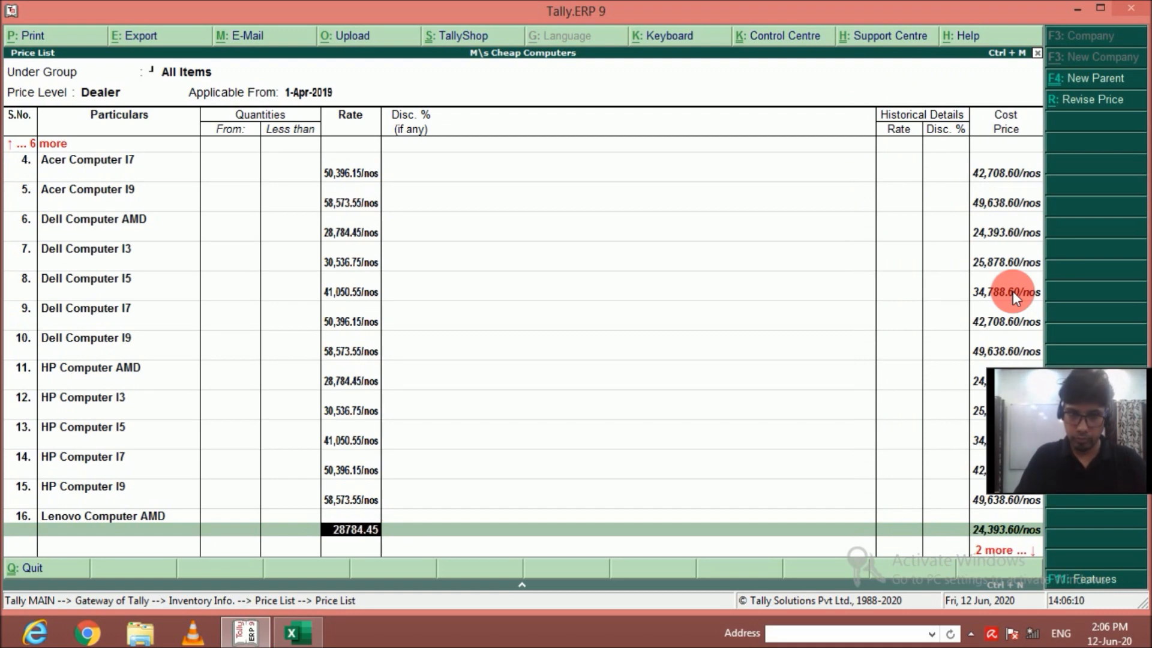
{"action": "key", "text": "Return"}
{"action": "key", "text": "Return"}
Add LEnovo Computer I3 to the Dealer price list at a rate of 30536.75, without quantity limit or discount.
{"action": "key", "text": "Down"}
{"action": "key", "text": "Down"}
{"action": "key", "text": "Down"}
{"action": "key", "text": "Down"}
{"action": "key", "text": "Down"}
{"action": "key", "text": "Down"}
{"action": "key", "text": "Down"}
{"action": "key", "text": "Down"}
{"action": "key", "text": "Return"}
{"action": "key", "text": "Return"}
{"action": "key", "text": "Return"}
{"action": "type", "text": "30,536"}
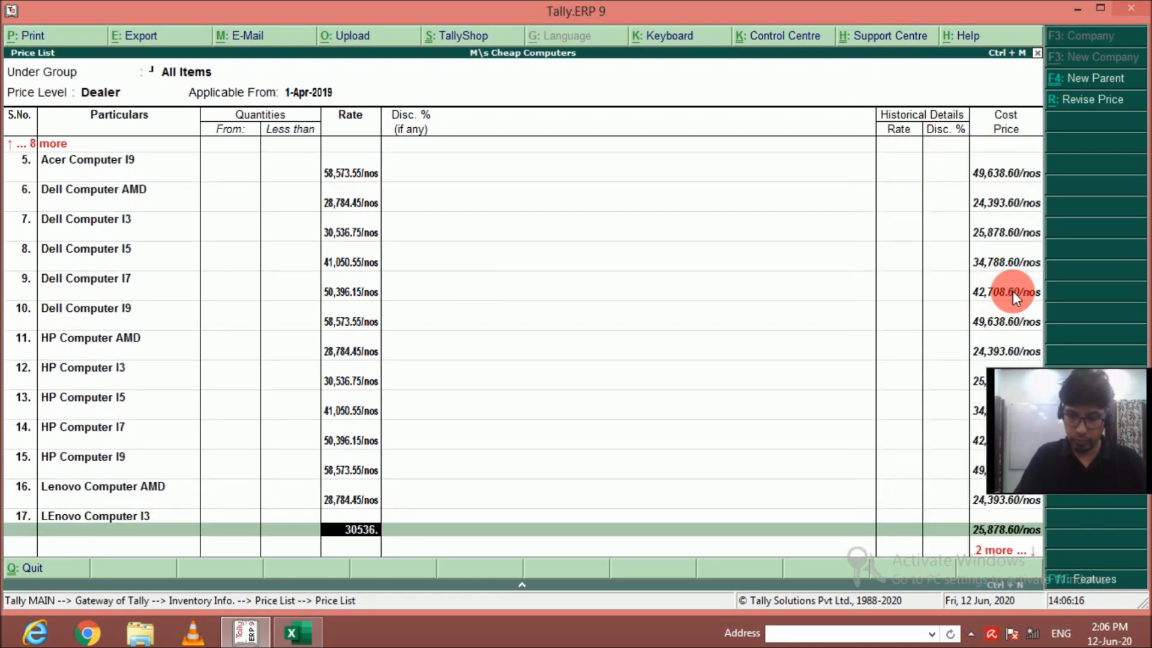
{"action": "type", "text": ".75"}
{"action": "key", "text": "Return"}
{"action": "key", "text": "Return"}
Add Lenovo Computer I5 to the Dealer price list at a rate of 41050.55, without quantity limit or discount.
{"action": "key", "text": "Down"}
{"action": "key", "text": "Down"}
{"action": "key", "text": "Down"}
{"action": "key", "text": "Down"}
{"action": "key", "text": "Down"}
{"action": "key", "text": "Down"}
{"action": "key", "text": "Down"}
{"action": "key", "text": "Down"}
{"action": "key", "text": "Return"}
{"action": "key", "text": "Return"}
{"action": "key", "text": "Return"}
{"action": "type", "text": "41,050.55"}
{"action": "key", "text": "Return"}
{"action": "key", "text": "Return"}
Add Lenovo Computer I7 to the Dealer price list at a rate of 50396.15, without quantity limit or discount.
{"action": "key", "text": "Down"}
{"action": "key", "text": "Down"}
{"action": "key", "text": "Down"}
{"action": "key", "text": "Down"}
{"action": "key", "text": "Down"}
{"action": "key", "text": "Down"}
{"action": "key", "text": "Down"}
{"action": "key", "text": "Down"}
{"action": "key", "text": "Return"}
{"action": "key", "text": "Return"}
{"action": "key", "text": "Return"}
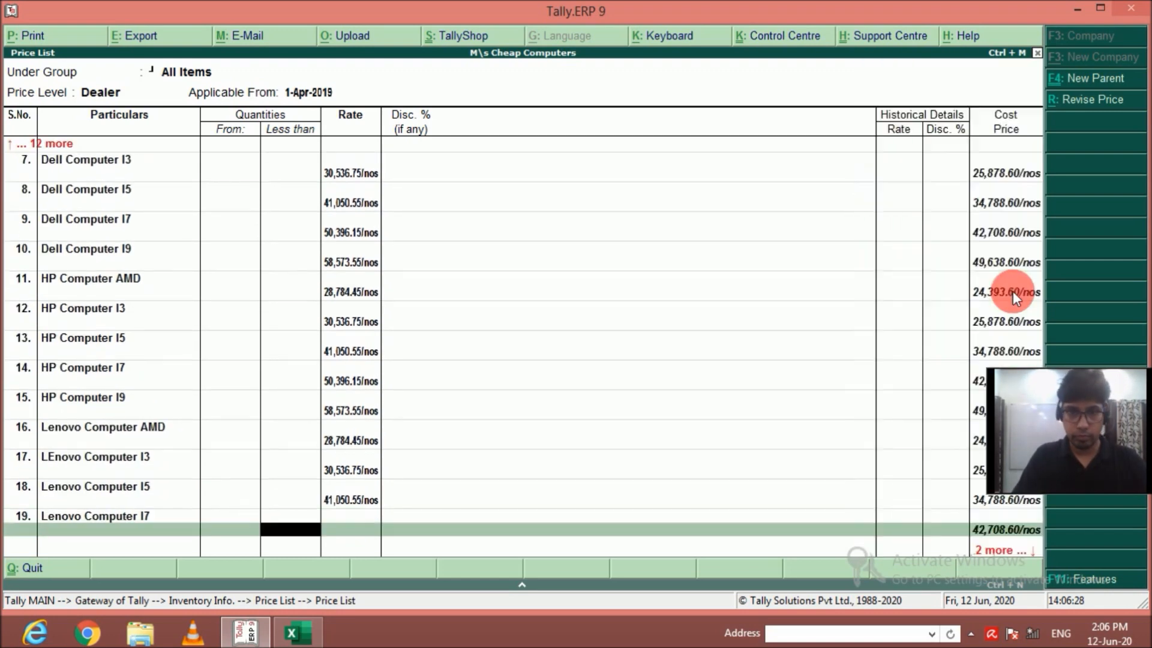
{"action": "type", "text": "50,396.15"}
{"action": "key", "text": "Return"}
{"action": "key", "text": "Return"}
Add Lenovo Computer I9 to the Dealer price list at a rate of 58573.55, without quantity limit or discount.
{"action": "key", "text": "Down"}
{"action": "key", "text": "Down"}
{"action": "key", "text": "Down"}
{"action": "key", "text": "Down"}
{"action": "key", "text": "Down"}
{"action": "key", "text": "Down"}
{"action": "key", "text": "Down"}
{"action": "key", "text": "Down"}
{"action": "key", "text": "Return"}
{"action": "key", "text": "Return"}
{"action": "key", "text": "Return"}
{"action": "type", "text": "58,573.55"}
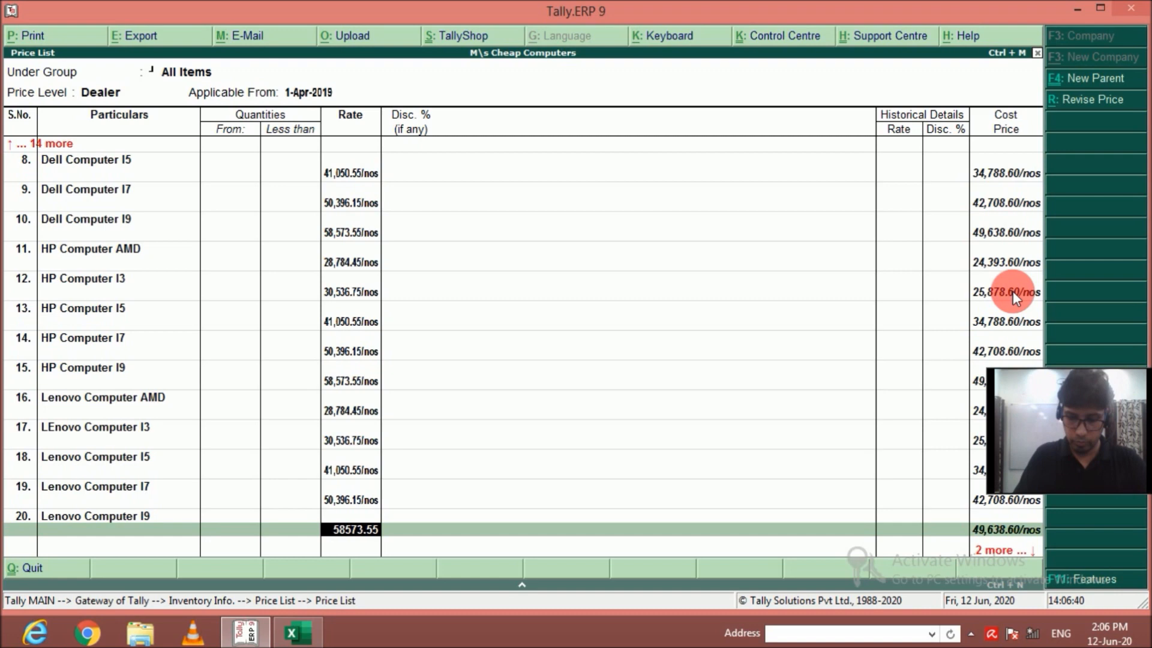
{"action": "key", "text": "Return"}
{"action": "key", "text": "Return"}
Add Samsung Computer AMD to the Dealer price list at a rate of 28784.45, without quantity limit or discount.
{"action": "key", "text": "Down"}
{"action": "key", "text": "Down"}
{"action": "key", "text": "Down"}
{"action": "key", "text": "Down"}
{"action": "key", "text": "Down"}
{"action": "key", "text": "Down"}
{"action": "key", "text": "Down"}
{"action": "key", "text": "Down"}
{"action": "key", "text": "Down"}
{"action": "key", "text": "Down"}
{"action": "key", "text": "Down"}
{"action": "key", "text": "Down"}
{"action": "key", "text": "Down"}
{"action": "key", "text": "Down"}
{"action": "key", "text": "Down"}
{"action": "key", "text": "Down"}
{"action": "key", "text": "Return"}
{"action": "key", "text": "Return"}
{"action": "key", "text": "Return"}
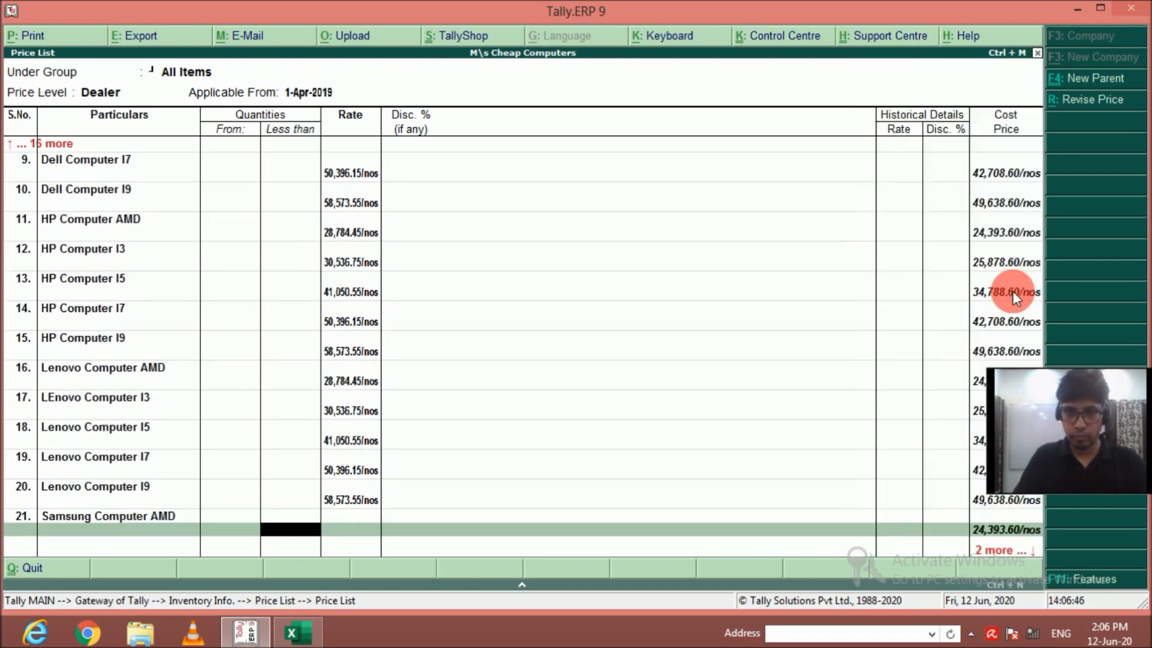
{"action": "type", "text": "28,784.45"}
{"action": "key", "text": "Return"}
Add SAmsung Computer I3 to the Dealer price list at a rate of 30536.75, without quantity limit or discount.
{"action": "key", "text": "Return"}
{"action": "key", "text": "Down"}
{"action": "key", "text": "Down"}
{"action": "key", "text": "Down"}
{"action": "key", "text": "Down"}
{"action": "key", "text": "Down"}
{"action": "key", "text": "Down"}
{"action": "key", "text": "Down"}
{"action": "key", "text": "Down"}
{"action": "key", "text": "Down"}
{"action": "key", "text": "Down"}
{"action": "key", "text": "Down"}
{"action": "key", "text": "Down"}
{"action": "key", "text": "Down"}
{"action": "key", "text": "Down"}
{"action": "key", "text": "Down"}
{"action": "key", "text": "Down"}
{"action": "key", "text": "Down"}
{"action": "key", "text": "Return"}
{"action": "key", "text": "Return"}
{"action": "key", "text": "Return"}
{"action": "type", "text": "30,536.75"}
{"action": "key", "text": "Return"}
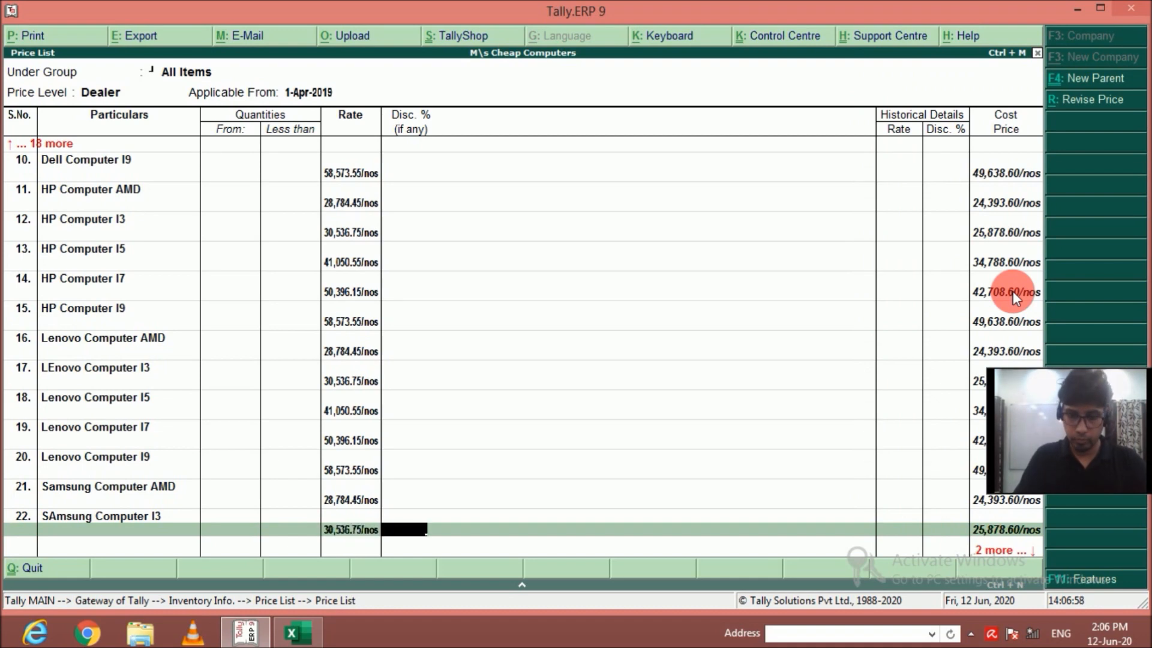
Add SAmsung Computer I5 to the Dealer price list at a rate of 41050.55, without quantity limit or discount.
{"action": "key", "text": "Return"}
{"action": "key", "text": "Down"}
{"action": "key", "text": "Down"}
{"action": "key", "text": "Down"}
{"action": "key", "text": "Down"}
{"action": "key", "text": "Down"}
{"action": "key", "text": "Down"}
{"action": "key", "text": "Down"}
{"action": "key", "text": "Down"}
{"action": "key", "text": "Down"}
{"action": "key", "text": "Down"}
{"action": "key", "text": "Down"}
{"action": "key", "text": "Down"}
{"action": "key", "text": "Down"}
{"action": "key", "text": "Down"}
{"action": "key", "text": "Down"}
{"action": "key", "text": "Down"}
{"action": "key", "text": "Down"}
{"action": "key", "text": "Return"}
{"action": "key", "text": "Return"}
{"action": "key", "text": "Return"}
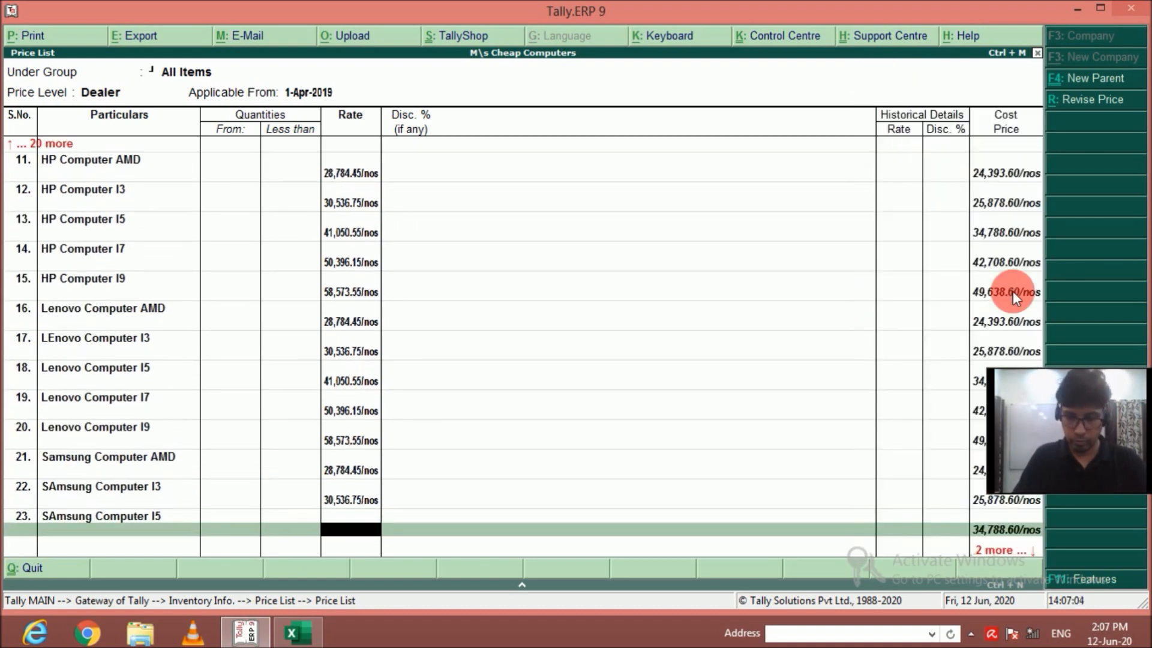
{"action": "type", "text": "41,050.55"}
{"action": "key", "text": "Return"}
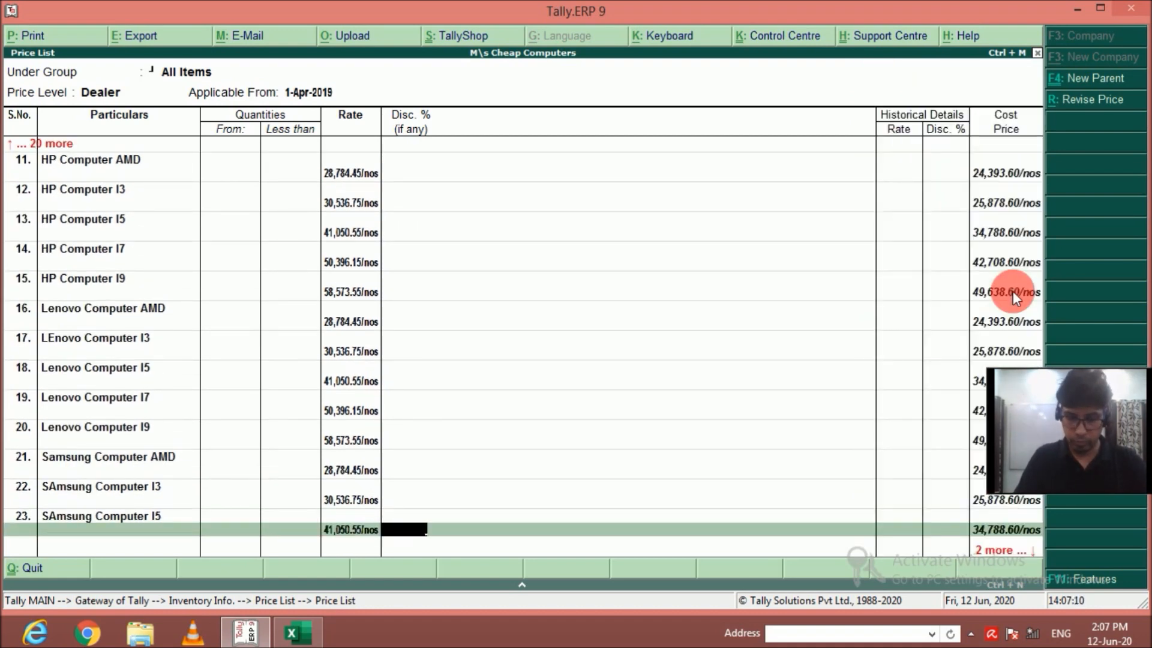
Add Samsung Computer I7 to the Dealer price list at a rate of 50396.15, without quantity limit or discount.
{"action": "key", "text": "Return"}
{"action": "key", "text": "Down"}
{"action": "key", "text": "Down"}
{"action": "key", "text": "Down"}
{"action": "key", "text": "Down"}
{"action": "key", "text": "Down"}
{"action": "key", "text": "Down"}
{"action": "key", "text": "Down"}
{"action": "key", "text": "Down"}
{"action": "key", "text": "Down"}
{"action": "key", "text": "Down"}
{"action": "key", "text": "Down"}
{"action": "key", "text": "Down"}
{"action": "key", "text": "Down"}
{"action": "key", "text": "Down"}
{"action": "key", "text": "Down"}
{"action": "key", "text": "Down"}
{"action": "key", "text": "Down"}
{"action": "key", "text": "Return"}
{"action": "key", "text": "Return"}
{"action": "key", "text": "Return"}
{"action": "type", "text": "50396.15"}
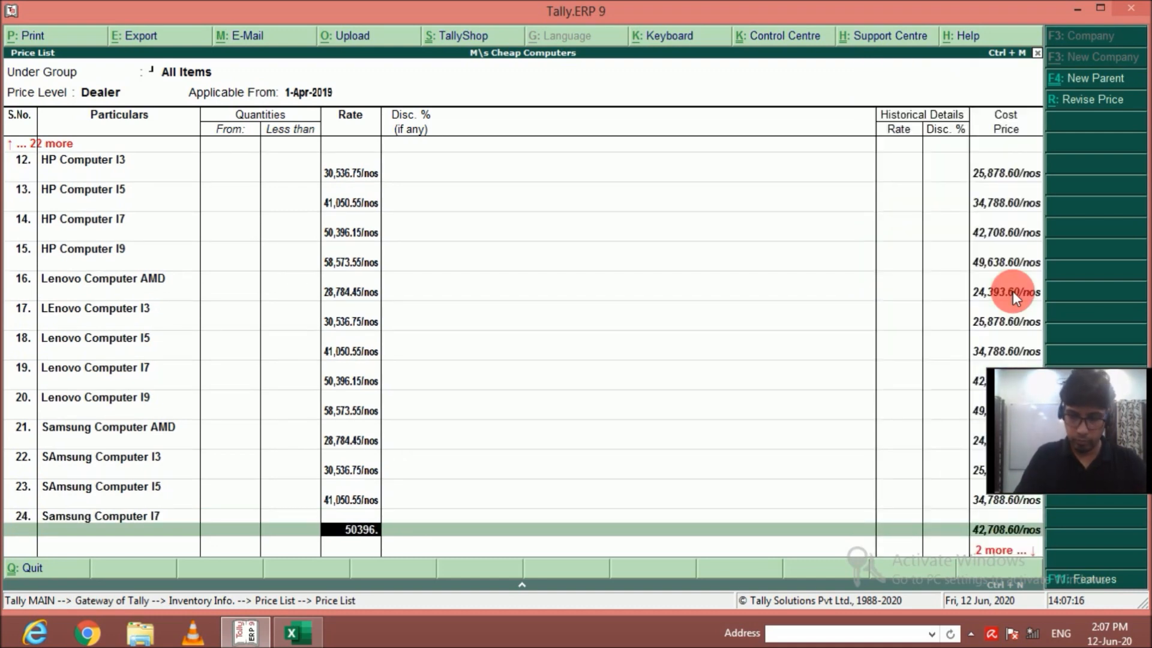
Add Samsung Computer I9 to the Dealer price list at a rate of 58573.55, without quantity limit or discount, and finish the list.
{"action": "key", "text": "Return"}
{"action": "key", "text": "Return"}
{"action": "key", "text": "Down"}
{"action": "key", "text": "Down"}
{"action": "key", "text": "Down"}
{"action": "key", "text": "Down"}
{"action": "key", "text": "Down"}
{"action": "key", "text": "Down"}
{"action": "key", "text": "Down"}
{"action": "key", "text": "Down"}
{"action": "key", "text": "Down"}
{"action": "key", "text": "Down"}
{"action": "key", "text": "Down"}
{"action": "key", "text": "Down"}
{"action": "key", "text": "Down"}
{"action": "key", "text": "Down"}
{"action": "key", "text": "Down"}
{"action": "key", "text": "Down"}
{"action": "key", "text": "Down"}
{"action": "key", "text": "Return"}
{"action": "key", "text": "Return"}
{"action": "key", "text": "Return"}
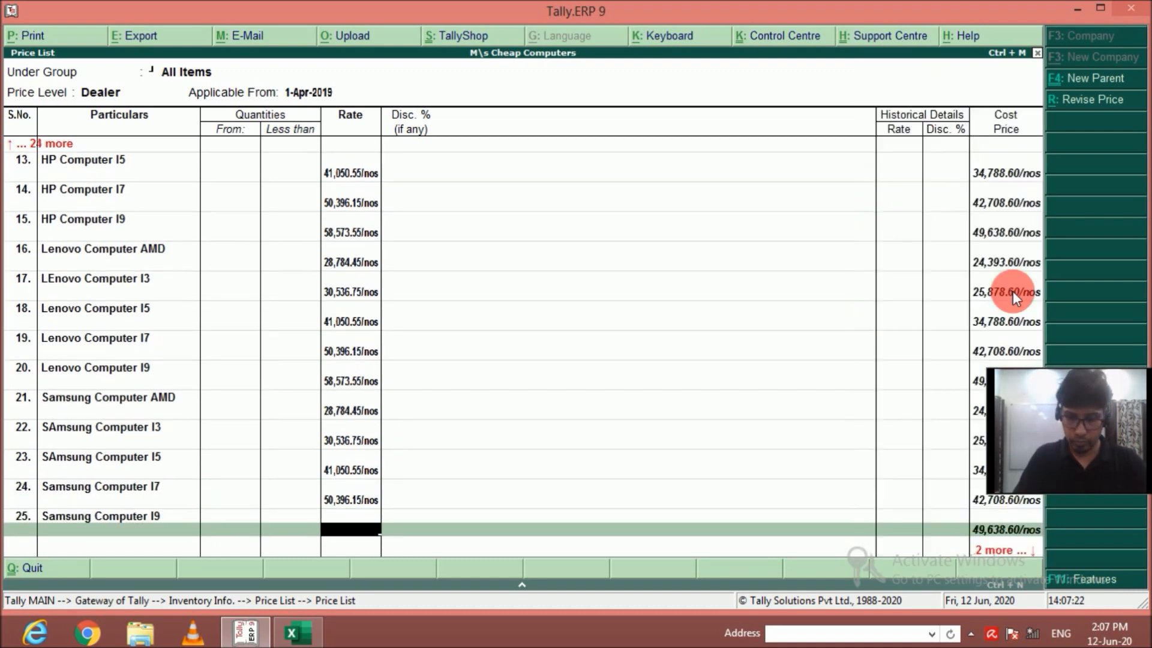
{"action": "type", "text": "58,573.55"}
{"action": "key", "text": "Return"}
{"action": "key", "text": "Return"}
{"action": "key", "text": "Return"}
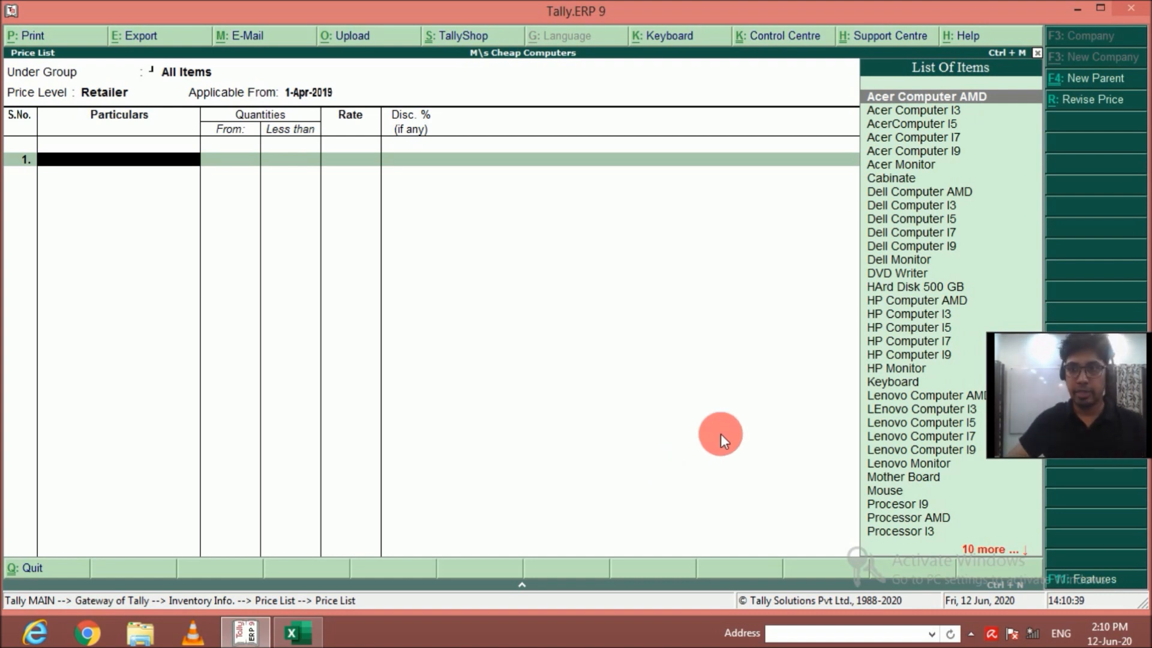
Add Acer Computer AMD to the Retailer price list at a rate of 28052.64, without quantity limit or discount.
{"action": "key", "text": "Return"}
{"action": "key", "text": "Return"}
{"action": "type", "text": "28052.64"}
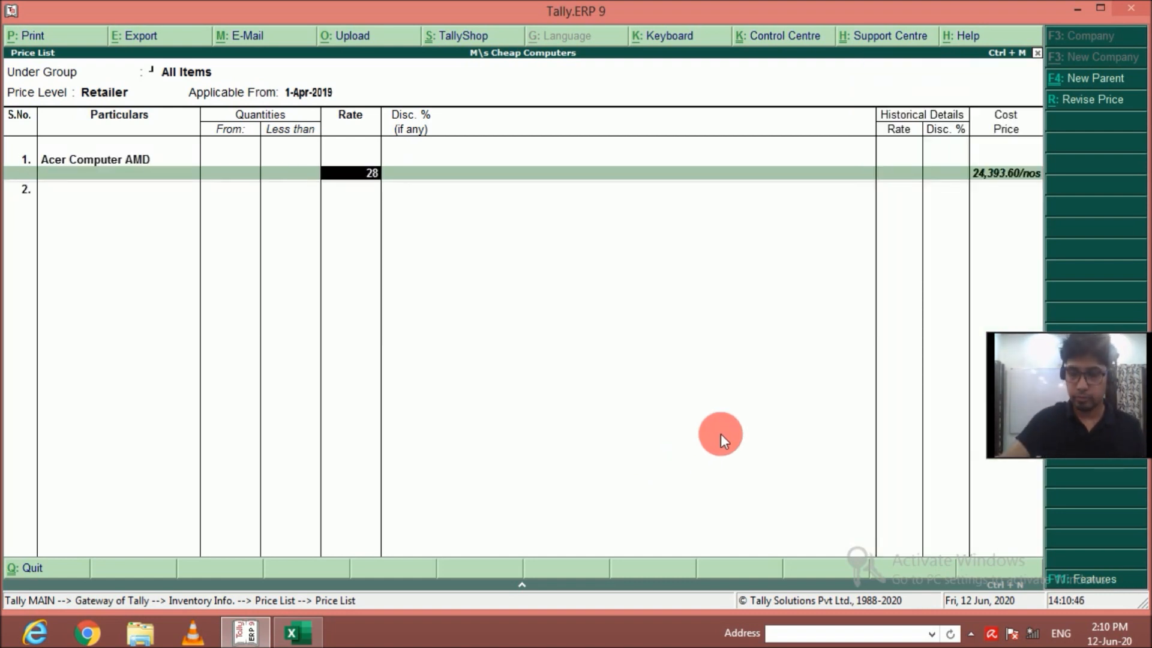
{"action": "key", "text": "Return"}
Add Acer Computer I3 to the Retailer price list at a rate of 29760.39, without quantity limit or discount.
{"action": "key", "text": "Return"}
{"action": "key", "text": "Return"}
{"action": "type", "text": "29760.39"}
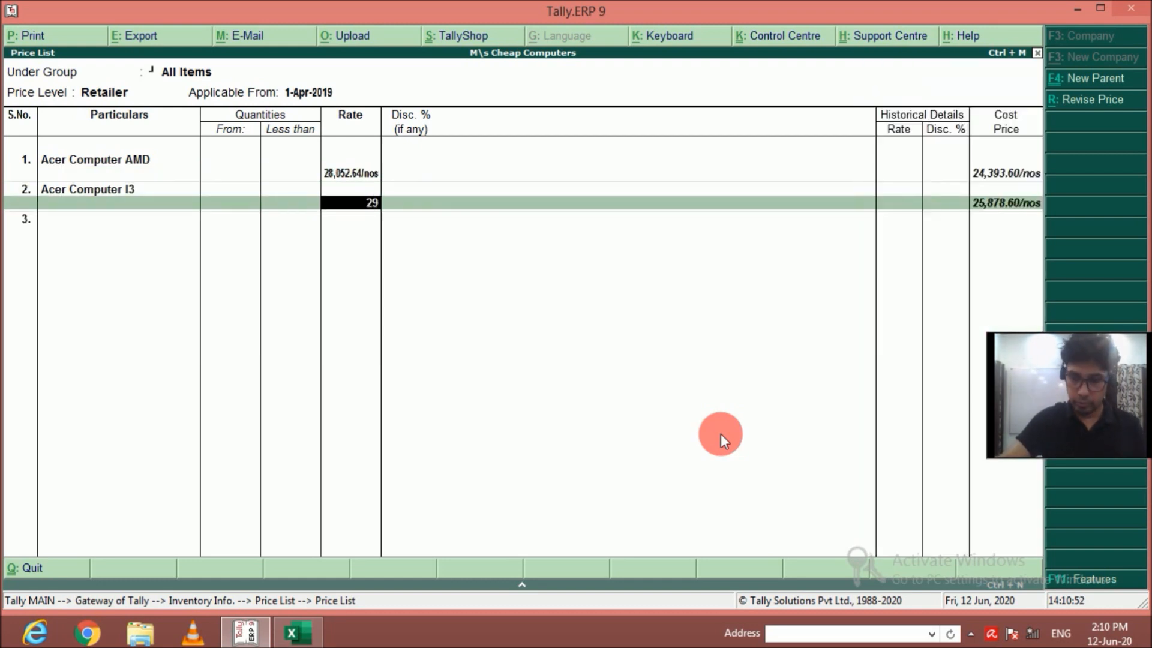
{"action": "key", "text": "Return"}
Add AcerComputer I5 to the Retailer price list at a rate of 40006.89, without quantity limit or discount.
{"action": "key", "text": "Return"}
Add Acer Computer I7 to the Retailer price list at a rate of 49114.89, without quantity limit or discount.
{"action": "key", "text": "Return"}
{"action": "key", "text": "Return"}
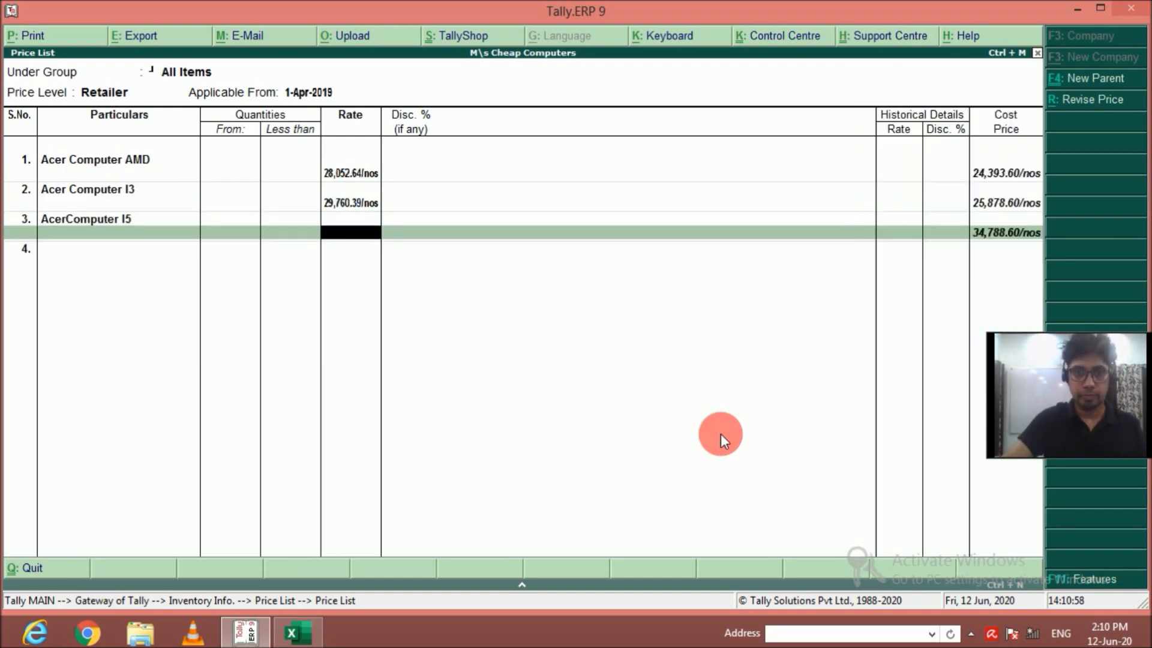
{"action": "type", "text": "40,006.89"}
{"action": "key", "text": "Return"}
{"action": "key", "text": "Return"}
{"action": "key", "text": "Down"}
{"action": "key", "text": "Return"}
{"action": "key", "text": "Return"}
{"action": "type", "text": "49114.89"}
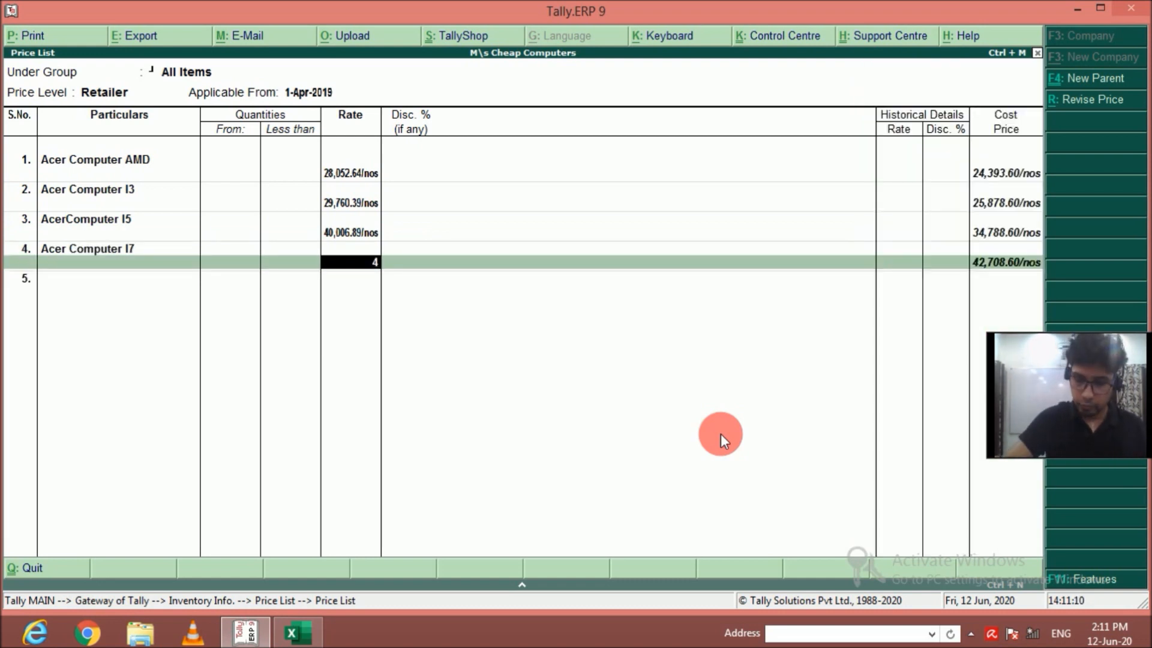
{"action": "key", "text": "Return"}
Add Acer Computer I9 to the Retailer price list at a rate of 57084.39, without quantity limit or discount.
{"action": "key", "text": "Return"}
{"action": "key", "text": "Down"}
{"action": "key", "text": "Return"}
{"action": "key", "text": "Return"}
{"action": "key", "text": "Return"}
{"action": "type", "text": "57084.39"}
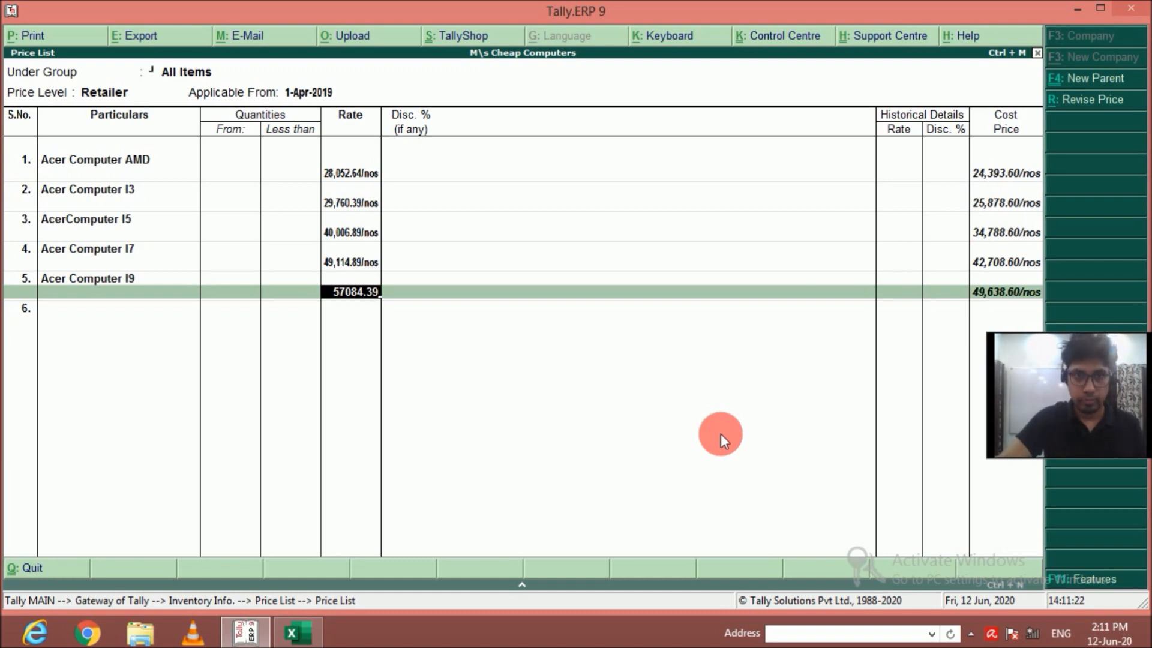
{"action": "key", "text": "Return"}
{"action": "key", "text": "Return"}
Add Dell Computer AMD to the Retailer price list at a rate of 28052.64, without quantity limit or discount.
{"action": "key", "text": "Down"}
{"action": "key", "text": "Return"}
{"action": "key", "text": "Return"}
{"action": "key", "text": "Return"}
{"action": "type", "text": "28,052."}
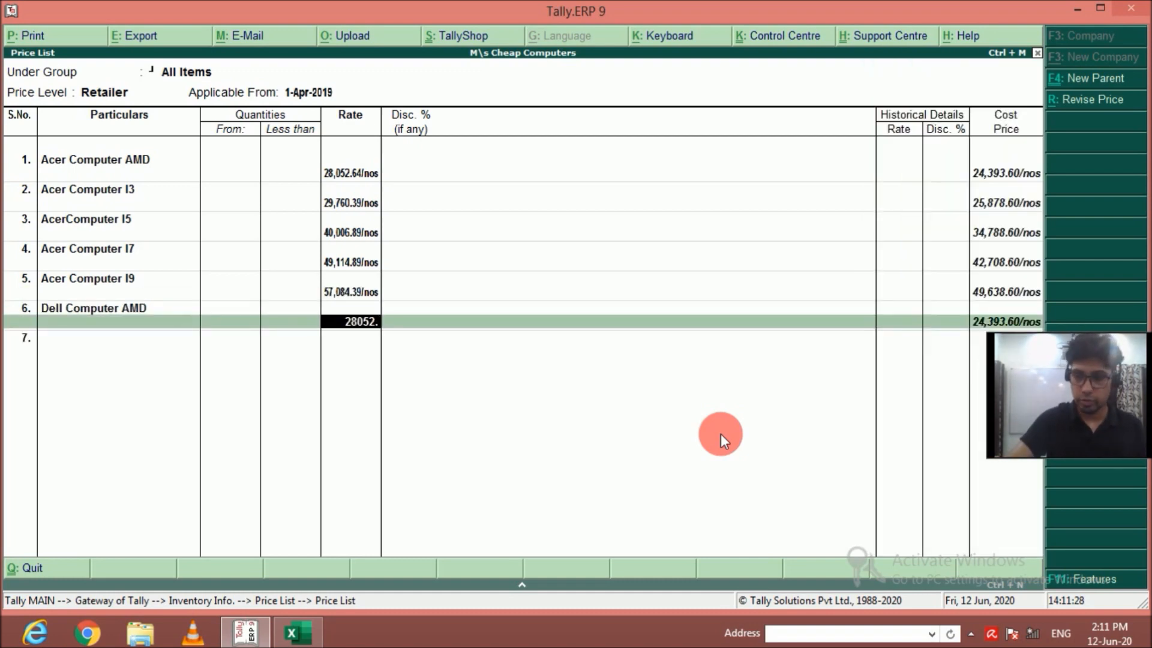
{"action": "type", "text": "64"}
{"action": "key", "text": "Return"}
{"action": "key", "text": "Return"}
Add Dell Computer I3 to the Retailer price list at a rate of 29760.39, without quantity limit or discount.
{"action": "key", "text": "Down"}
{"action": "key", "text": "Return"}
{"action": "key", "text": "Return"}
{"action": "key", "text": "Return"}
{"action": "type", "text": "29,760."}
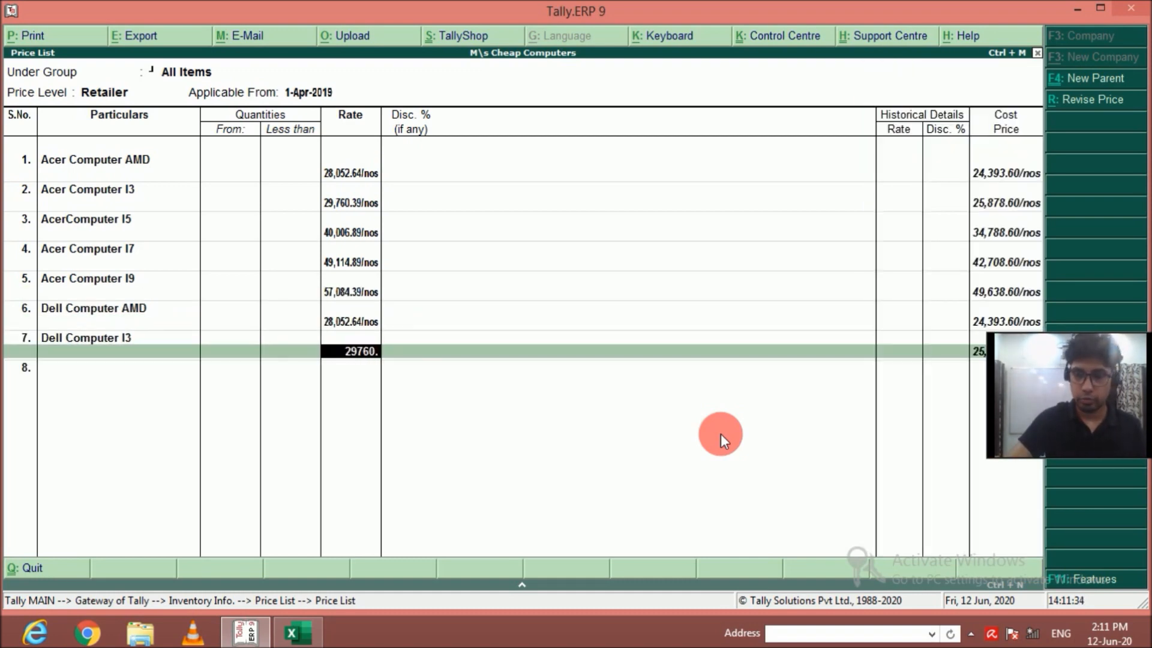
{"action": "type", "text": "39"}
Add Dell Computer I5 to the Retailer price list at a rate of 40006.89, without quantity limit or discount.
{"action": "key", "text": "Return"}
{"action": "key", "text": "Return"}
{"action": "key", "text": "Down"}
{"action": "key", "text": "Return"}
{"action": "key", "text": "Return"}
{"action": "key", "text": "Return"}
{"action": "type", "text": "40,006.89"}
Add Dell Computer I7 to the Retailer price list at a rate of 49114.89, without quantity limit or discount.
{"action": "key", "text": "Return"}
{"action": "key", "text": "Return"}
{"action": "key", "text": "Down"}
{"action": "key", "text": "Return"}
{"action": "key", "text": "Return"}
{"action": "key", "text": "Return"}
{"action": "type", "text": "49,114.89"}
Add Dell Computer I9 to the Retailer price list at a rate of 57084.39, without quantity limit or discount.
{"action": "key", "text": "Return"}
{"action": "key", "text": "Return"}
{"action": "key", "text": "Down"}
{"action": "key", "text": "Return"}
{"action": "key", "text": "Return"}
{"action": "key", "text": "Return"}
{"action": "type", "text": "57084.39"}
{"action": "key", "text": "Return"}
{"action": "key", "text": "BackSpace"}
{"action": "type", "text": "57,084.39"}
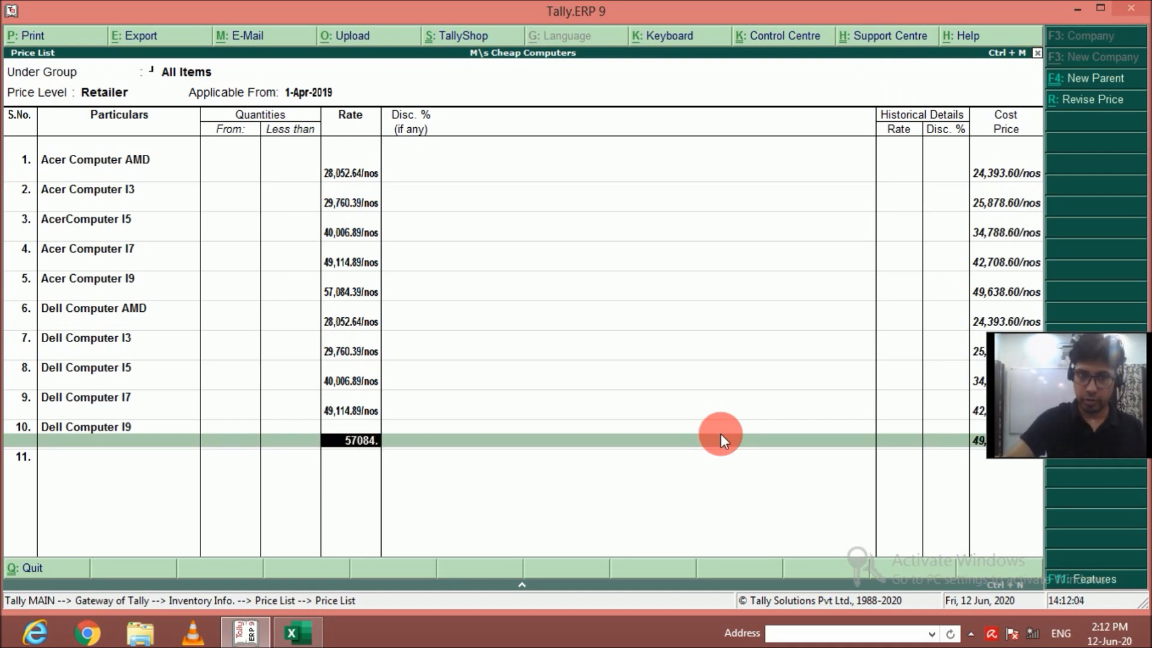
{"action": "key", "text": "Return"}
{"action": "key", "text": "Return"}
Add HP Computer AMD to the Retailer price list at a rate of 28052.64, without quantity limit or discount.
{"action": "key", "text": "Down"}
{"action": "key", "text": "Down"}
{"action": "key", "text": "Down"}
{"action": "key", "text": "Down"}
{"action": "key", "text": "Down"}
{"action": "key", "text": "Down"}
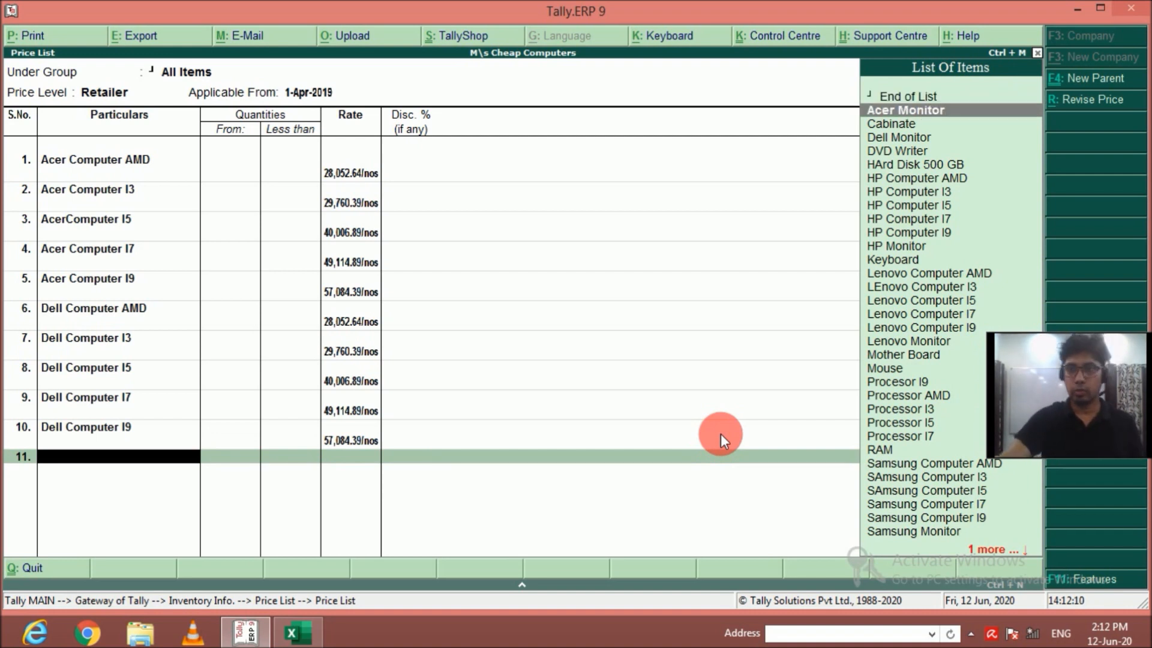
{"action": "key", "text": "Return"}
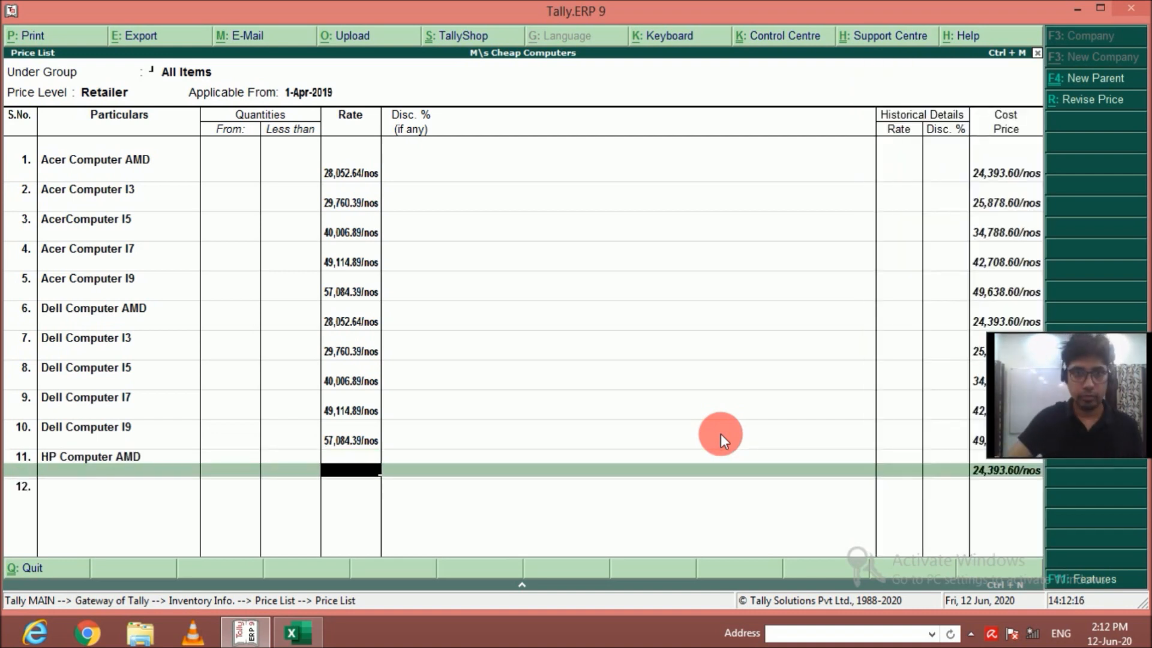
{"action": "type", "text": "28052.64"}
{"action": "key", "text": "Return"}
{"action": "key", "text": "Return"}
Add HP Computer I3 to the Retailer price list at a rate of 29760.39, without quantity limit or discount.
{"action": "key", "text": "Down"}
{"action": "key", "text": "Down"}
{"action": "key", "text": "Down"}
{"action": "key", "text": "Down"}
{"action": "key", "text": "Down"}
{"action": "key", "text": "Down"}
{"action": "key", "text": "Return"}
{"action": "type", "text": "29,760.39"}
{"action": "key", "text": "Return"}
{"action": "key", "text": "Return"}
Add HP Computer I5 to the Retailer price list at a rate of 40006.89, without quantity limit or discount.
{"action": "key", "text": "Down"}
{"action": "key", "text": "Down"}
{"action": "key", "text": "Down"}
{"action": "key", "text": "Down"}
{"action": "key", "text": "Down"}
{"action": "key", "text": "Down"}
{"action": "key", "text": "Return"}
{"action": "type", "text": "40,006.89"}
{"action": "key", "text": "Return"}
{"action": "key", "text": "Return"}
Add HP Computer I7 to the Retailer price list at a rate of 49114.89, without quantity limit or discount.
{"action": "key", "text": "Down"}
{"action": "key", "text": "Down"}
{"action": "key", "text": "Down"}
{"action": "key", "text": "Down"}
{"action": "key", "text": "Down"}
{"action": "key", "text": "Down"}
{"action": "key", "text": "Return"}
{"action": "type", "text": "49114.89"}
{"action": "key", "text": "Return"}
{"action": "key", "text": "Return"}
Add HP Computer I9 to the Retailer price list at a rate of 57084.39, without quantity limit or discount.
{"action": "key", "text": "Down"}
{"action": "key", "text": "Down"}
{"action": "key", "text": "Down"}
{"action": "key", "text": "Down"}
{"action": "key", "text": "Down"}
{"action": "key", "text": "Down"}
{"action": "key", "text": "Return"}
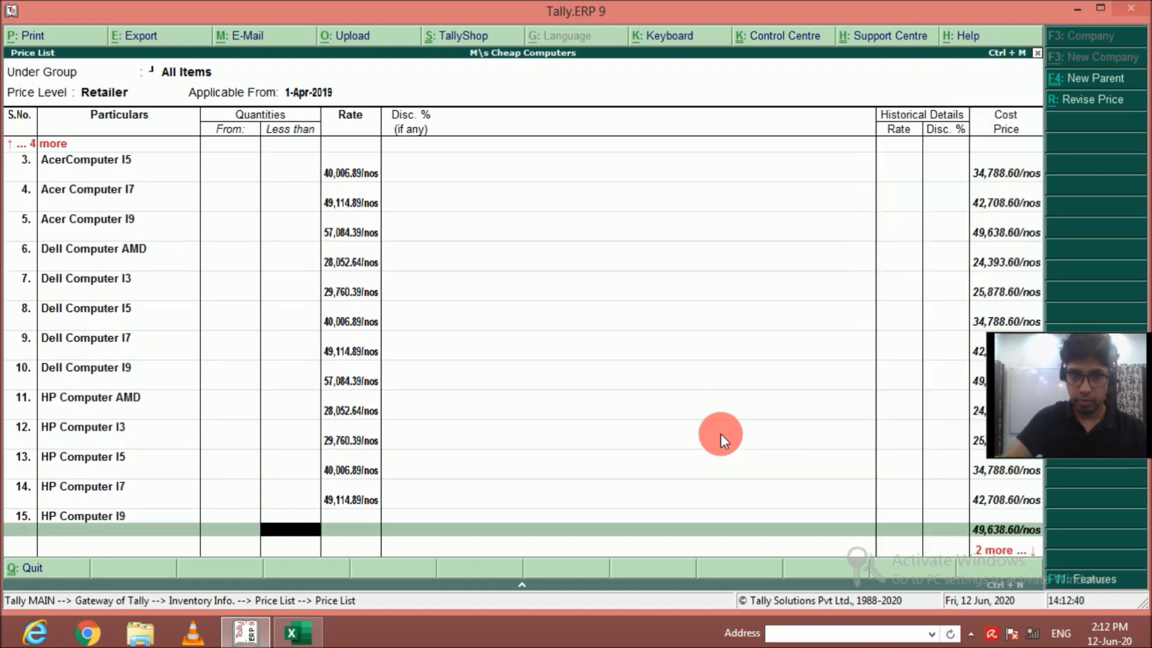
{"action": "type", "text": "57084.39"}
{"action": "key", "text": "Return"}
{"action": "key", "text": "Return"}
Add Lenovo Computer AMD to the Retailer price list at a rate of 28052.64, without quantity limit or discount.
{"action": "key", "text": "Down"}
{"action": "key", "text": "Down"}
{"action": "key", "text": "Down"}
{"action": "key", "text": "Down"}
{"action": "key", "text": "Down"}
{"action": "key", "text": "Down"}
{"action": "key", "text": "Down"}
{"action": "key", "text": "Down"}
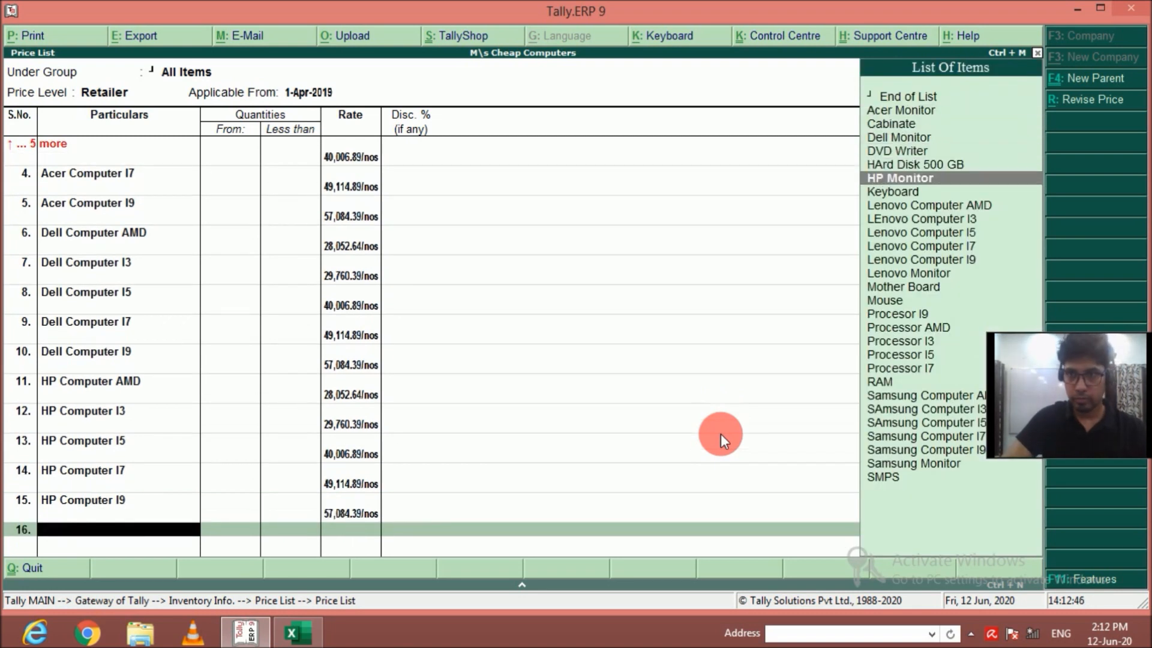
{"action": "key", "text": "Return"}
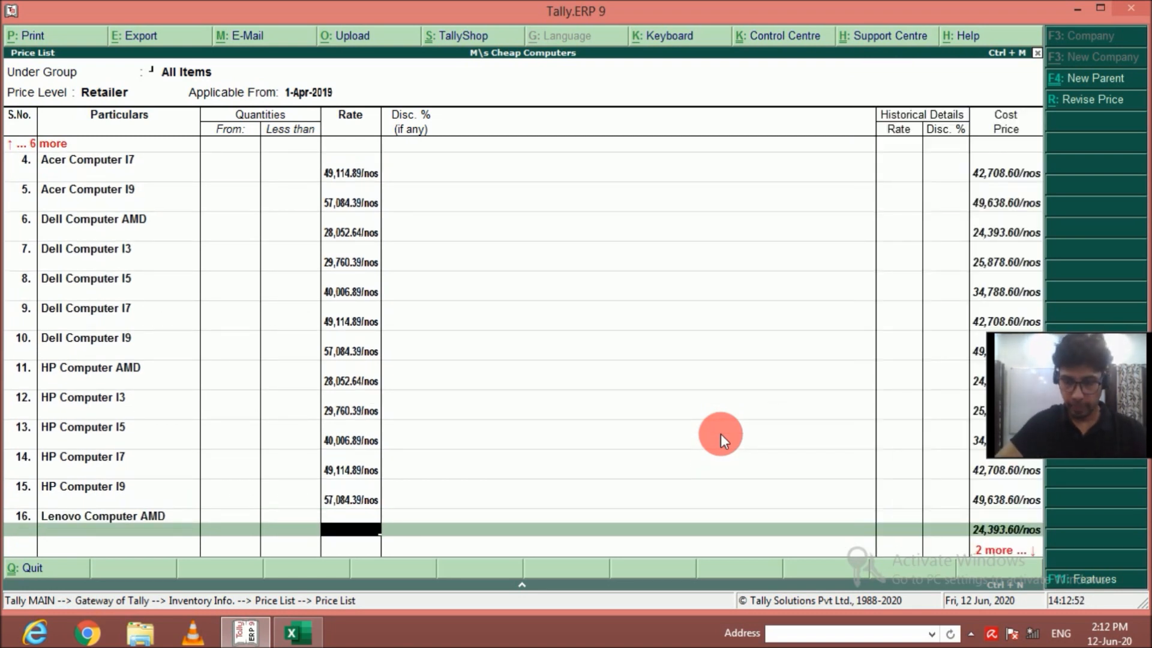
{"action": "type", "text": "28,052"}
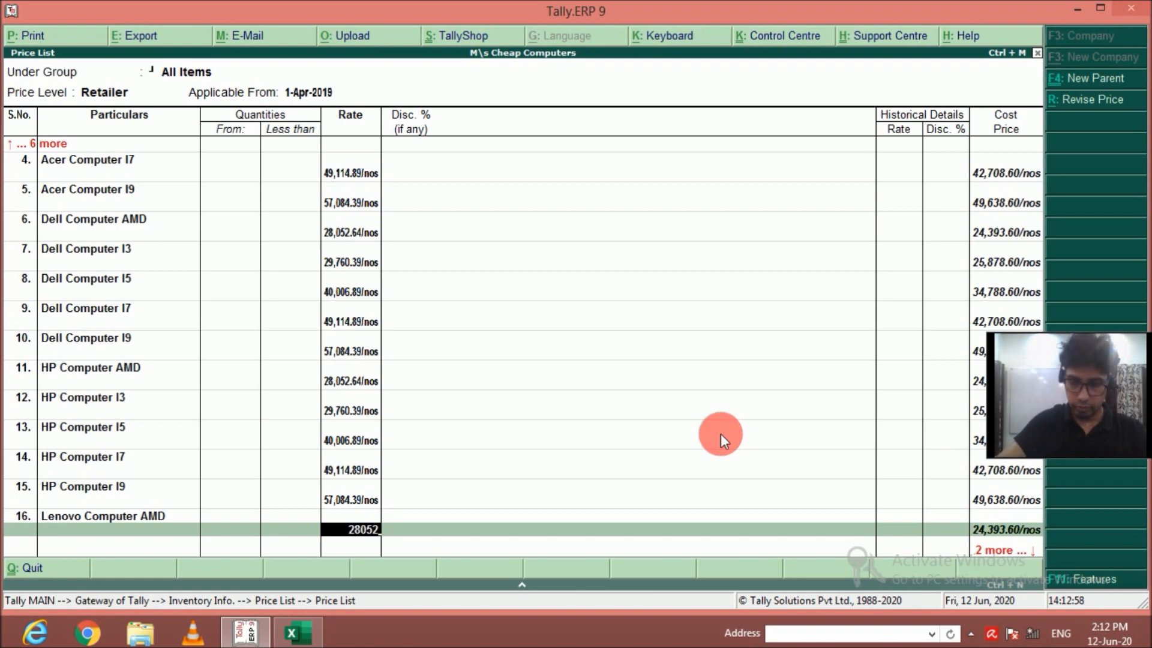
{"action": "type", "text": ".64"}
{"action": "key", "text": "Return"}
{"action": "key", "text": "Return"}
Add LEnovo Computer I3 to the Retailer price list at a rate of 29760.39, without quantity limit or discount.
{"action": "key", "text": "Down"}
{"action": "key", "text": "Down"}
{"action": "key", "text": "Down"}
{"action": "key", "text": "Down"}
{"action": "key", "text": "Down"}
{"action": "key", "text": "Down"}
{"action": "key", "text": "Down"}
{"action": "key", "text": "Down"}
{"action": "key", "text": "Return"}
{"action": "key", "text": "Return"}
{"action": "type", "text": "29,760.39"}
Add Lenovo Computer I5 to the Retailer price list at a rate of 40006.89, without quantity limit or discount.
{"action": "key", "text": "Return"}
{"action": "key", "text": "Return"}
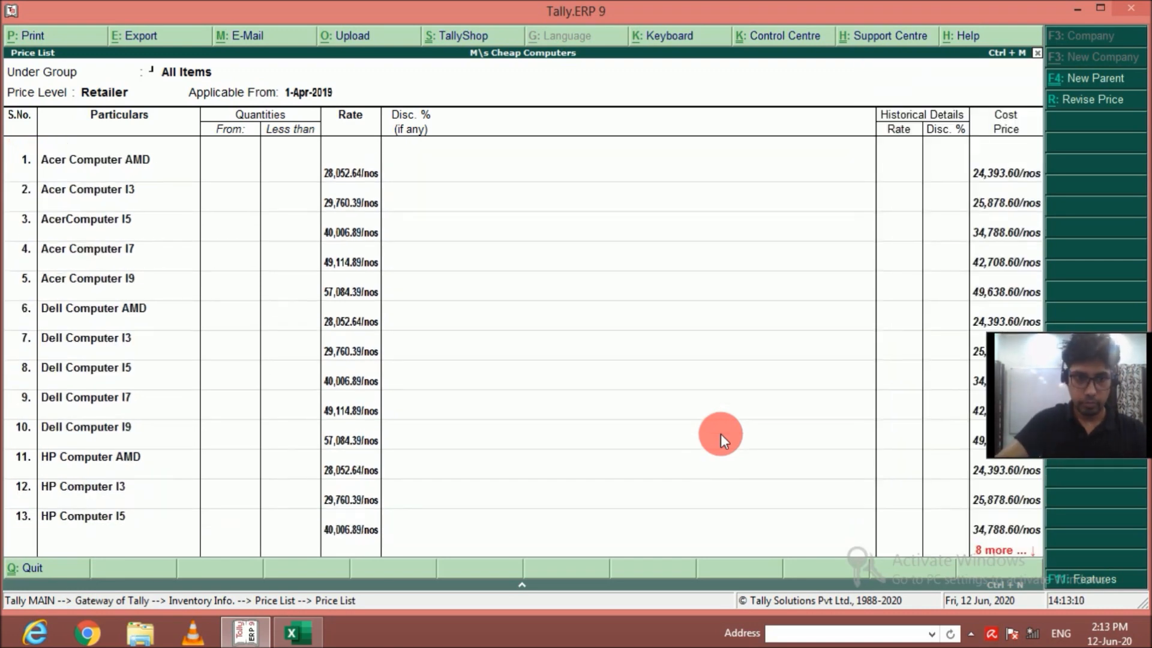
{"action": "key", "text": "Down"}
{"action": "key", "text": "Down"}
{"action": "key", "text": "Down"}
{"action": "key", "text": "Down"}
{"action": "key", "text": "Down"}
{"action": "key", "text": "Down"}
{"action": "key", "text": "Down"}
{"action": "key", "text": "Return"}
{"action": "key", "text": "Return"}
{"action": "type", "text": "40,006"}
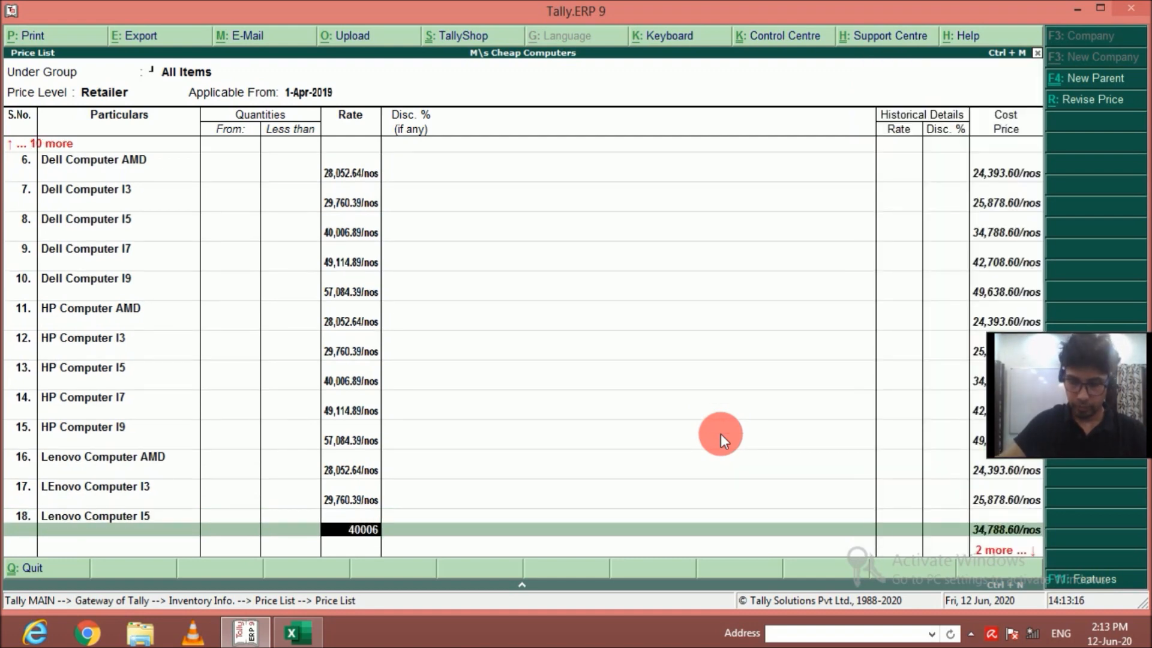
{"action": "type", "text": ".89"}
Add Lenovo Computer I7 to the Retailer price list at a rate of 49114.89, without quantity limit or discount.
{"action": "key", "text": "Return"}
{"action": "key", "text": "Return"}
{"action": "key", "text": "Down"}
{"action": "key", "text": "Down"}
{"action": "key", "text": "Down"}
{"action": "key", "text": "Down"}
{"action": "key", "text": "Down"}
{"action": "key", "text": "Down"}
{"action": "key", "text": "Down"}
{"action": "key", "text": "Down"}
{"action": "key", "text": "Return"}
Add Lenovo Computer I9 to the Retailer price list at a rate of 57084.39, without quantity limit or discount.
{"action": "key", "text": "Return"}
{"action": "type", "text": "49,114.89"}
{"action": "key", "text": "Return"}
{"action": "key", "text": "Return"}
{"action": "key", "text": "Down"}
{"action": "key", "text": "Down"}
{"action": "key", "text": "Down"}
{"action": "key", "text": "Down"}
{"action": "key", "text": "Down"}
{"action": "key", "text": "Down"}
{"action": "key", "text": "Down"}
{"action": "key", "text": "Down"}
{"action": "key", "text": "Return"}
{"action": "key", "text": "Return"}
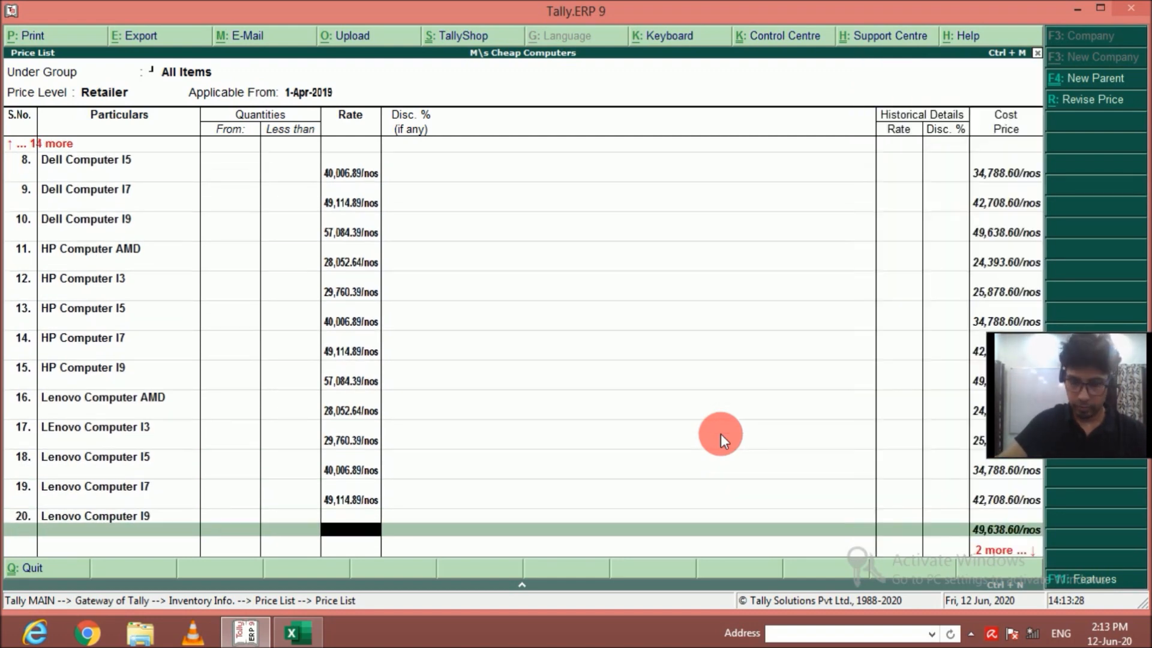
{"action": "type", "text": "57,084.39"}
Add Samsung Computer AMD to the Retailer price list at a rate of 28052.64, without quantity limit or discount.
{"action": "key", "text": "Return"}
{"action": "key", "text": "Return"}
{"action": "key", "text": "Down"}
{"action": "key", "text": "Down"}
{"action": "key", "text": "Down"}
{"action": "key", "text": "Down"}
{"action": "key", "text": "Down"}
{"action": "key", "text": "Down"}
{"action": "key", "text": "Down"}
{"action": "key", "text": "Down"}
{"action": "key", "text": "Down"}
{"action": "key", "text": "Down"}
{"action": "key", "text": "Down"}
{"action": "key", "text": "Down"}
{"action": "key", "text": "Down"}
{"action": "key", "text": "Down"}
{"action": "key", "text": "Down"}
{"action": "key", "text": "Down"}
{"action": "key", "text": "Return"}
{"action": "key", "text": "Return"}
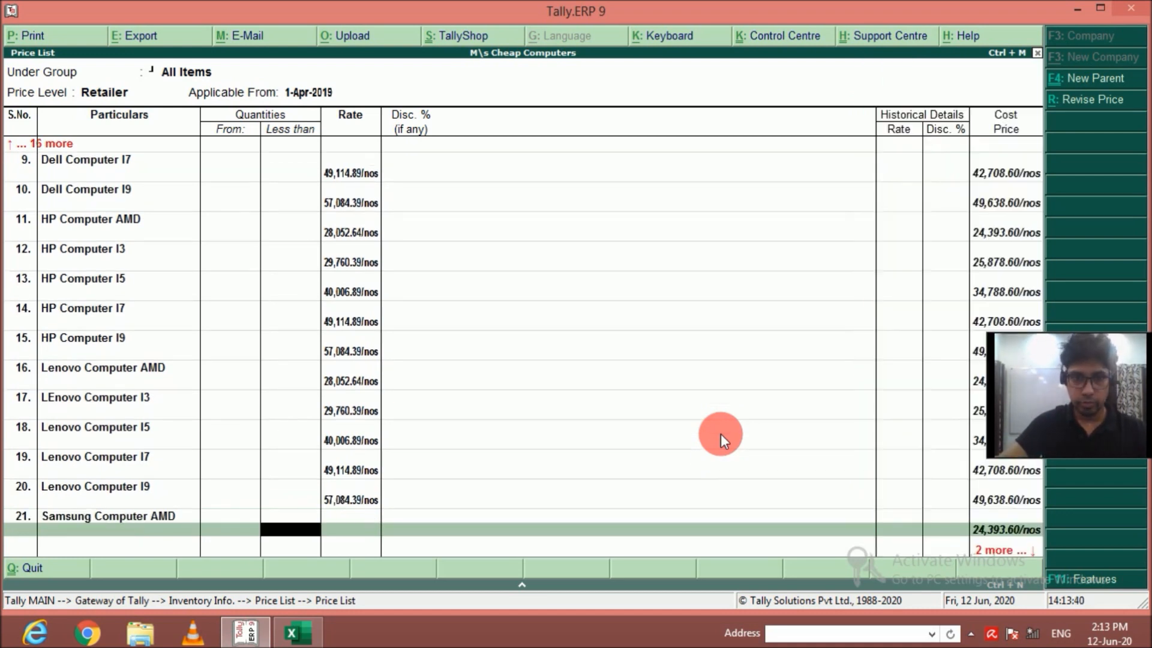
{"action": "key", "text": "Return"}
{"action": "type", "text": "28,052.64"}
Add SAmsung Computer I3 to the Retailer price list at a rate of 29760.39, without quantity limit or discount.
{"action": "key", "text": "Return"}
{"action": "key", "text": "Return"}
{"action": "key", "text": "Down"}
{"action": "key", "text": "Down"}
{"action": "key", "text": "Down"}
{"action": "key", "text": "Down"}
{"action": "key", "text": "Down"}
{"action": "key", "text": "Down"}
{"action": "key", "text": "Down"}
{"action": "key", "text": "Down"}
{"action": "key", "text": "Down"}
{"action": "key", "text": "Down"}
{"action": "key", "text": "Down"}
{"action": "key", "text": "Down"}
{"action": "key", "text": "Down"}
{"action": "key", "text": "Down"}
{"action": "key", "text": "Down"}
{"action": "key", "text": "Down"}
{"action": "key", "text": "Return"}
{"action": "key", "text": "Return"}
{"action": "type", "text": "29,760."}
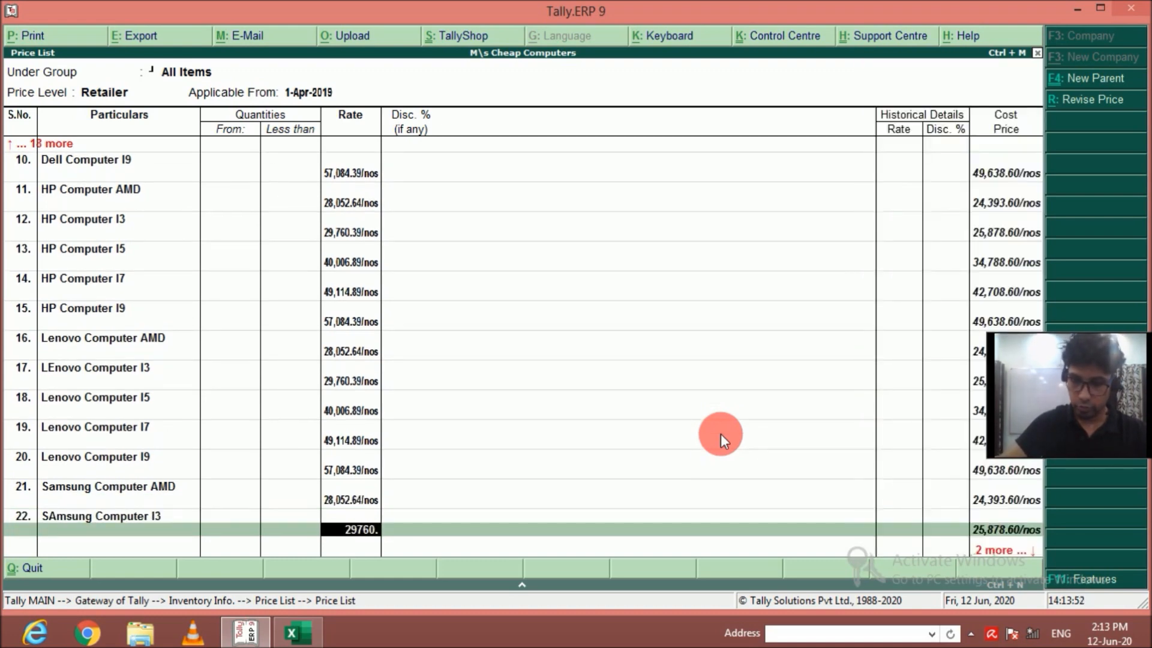
{"action": "type", "text": "39"}
{"action": "key", "text": "Return"}
{"action": "key", "text": "Return"}
Add SAmsung Computer I5 to the Retailer price list at a rate of 40006.89, without quantity limit or discount.
{"action": "key", "text": "Down"}
{"action": "key", "text": "Down"}
{"action": "key", "text": "Down"}
{"action": "key", "text": "Down"}
{"action": "key", "text": "Down"}
{"action": "key", "text": "Down"}
{"action": "key", "text": "Down"}
{"action": "key", "text": "Down"}
{"action": "key", "text": "Down"}
{"action": "key", "text": "Down"}
{"action": "key", "text": "Down"}
{"action": "key", "text": "Down"}
{"action": "key", "text": "Down"}
{"action": "key", "text": "Down"}
{"action": "key", "text": "Down"}
{"action": "key", "text": "Down"}
{"action": "key", "text": "Return"}
{"action": "key", "text": "Return"}
{"action": "key", "text": "Return"}
{"action": "type", "text": "40,006.89"}
{"action": "key", "text": "Return"}
{"action": "key", "text": "Return"}
Add Samsung Computer I7 to the Retailer price list at a rate of 49114.89, without quantity limit or discount.
{"action": "key", "text": "Down"}
{"action": "key", "text": "Down"}
{"action": "key", "text": "Down"}
{"action": "key", "text": "Down"}
{"action": "key", "text": "Down"}
{"action": "key", "text": "Down"}
{"action": "key", "text": "Down"}
{"action": "key", "text": "Down"}
{"action": "key", "text": "Down"}
{"action": "key", "text": "Down"}
{"action": "key", "text": "Down"}
{"action": "key", "text": "Down"}
{"action": "key", "text": "Down"}
{"action": "key", "text": "Down"}
{"action": "key", "text": "Down"}
{"action": "key", "text": "Down"}
{"action": "key", "text": "Return"}
{"action": "key", "text": "Return"}
{"action": "type", "text": "49114.89"}
{"action": "key", "text": "Return"}
{"action": "key", "text": "Return"}
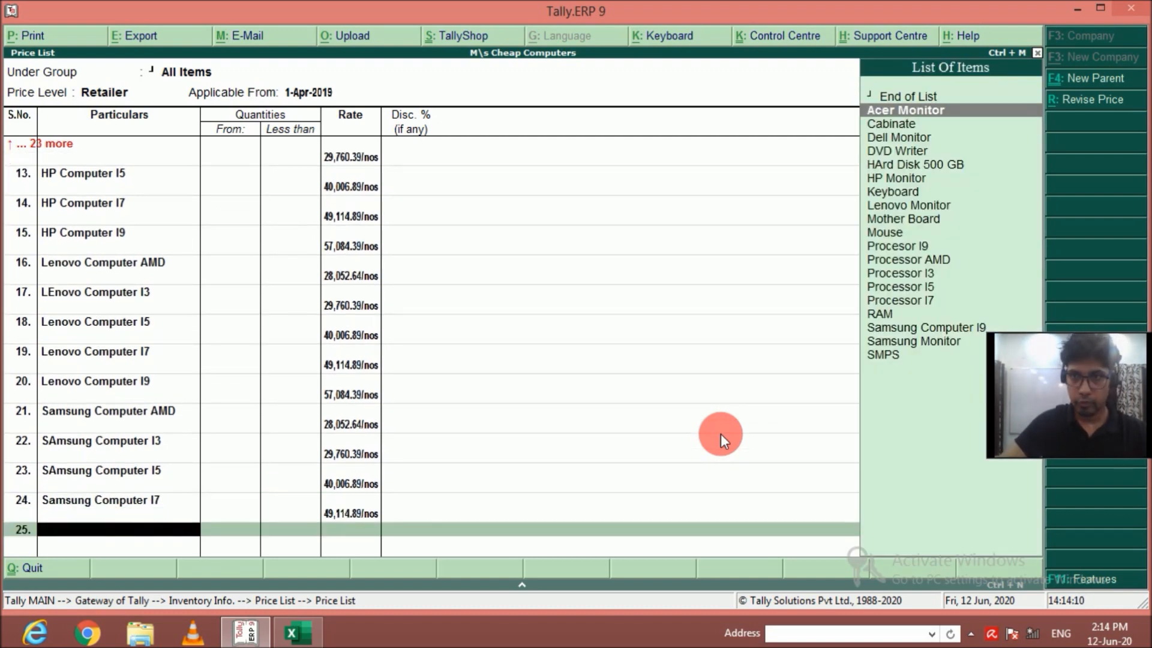
Add Samsung Computer I9 at a rate of 57084.39 without quantity limit or discount, and save the Retailer price list.
{"action": "key", "text": "Down"}
{"action": "key", "text": "Down"}
{"action": "key", "text": "Down"}
{"action": "key", "text": "Down"}
{"action": "key", "text": "Down"}
{"action": "key", "text": "Down"}
{"action": "key", "text": "Down"}
{"action": "key", "text": "Down"}
{"action": "key", "text": "Down"}
{"action": "key", "text": "Down"}
{"action": "key", "text": "Down"}
{"action": "key", "text": "Down"}
{"action": "key", "text": "Down"}
{"action": "key", "text": "Down"}
{"action": "key", "text": "Down"}
{"action": "key", "text": "Down"}
{"action": "key", "text": "Return"}
{"action": "key", "text": "Return"}
{"action": "type", "text": "57084.39"}
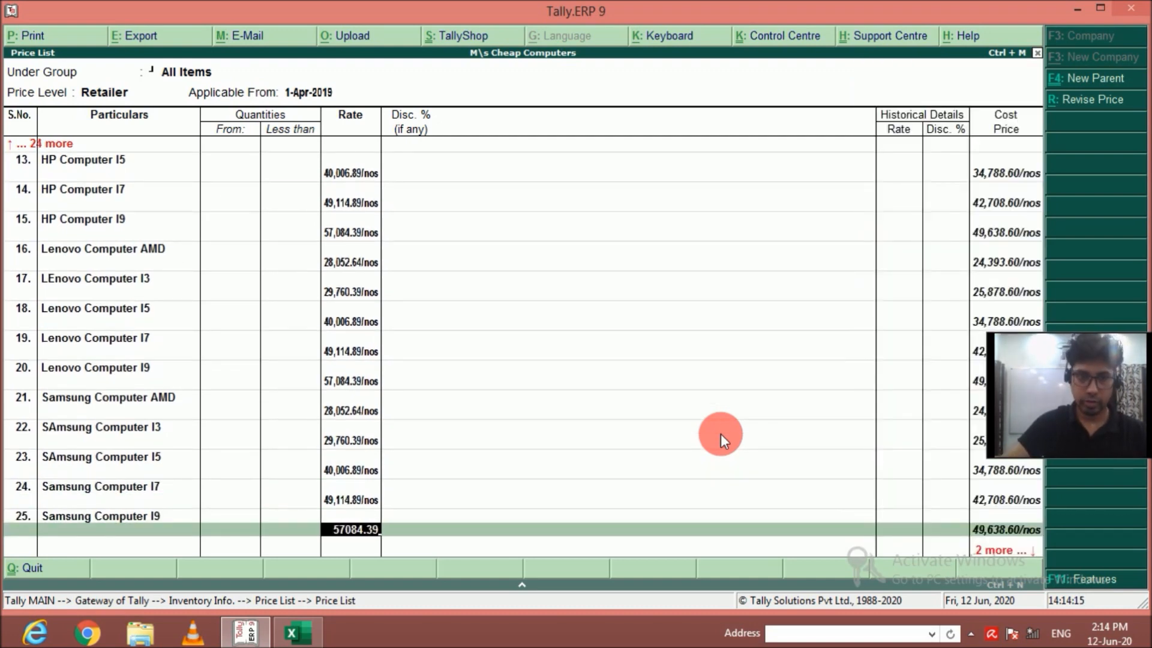
{"action": "key", "text": "Return"}
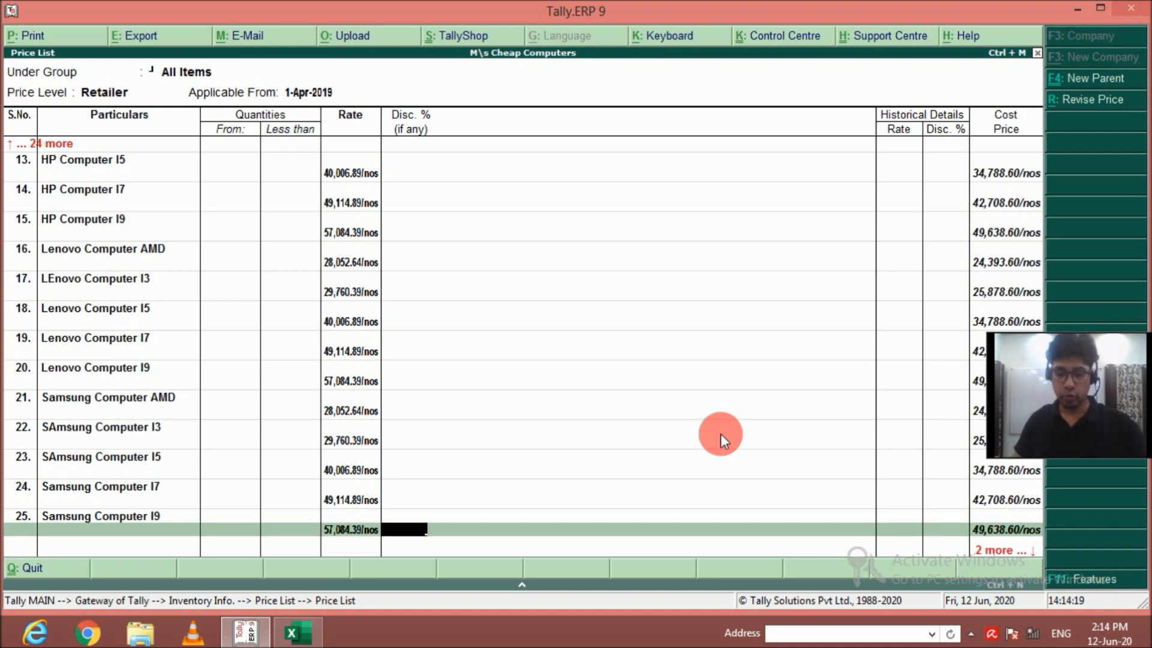
{"action": "key", "text": "Return"}
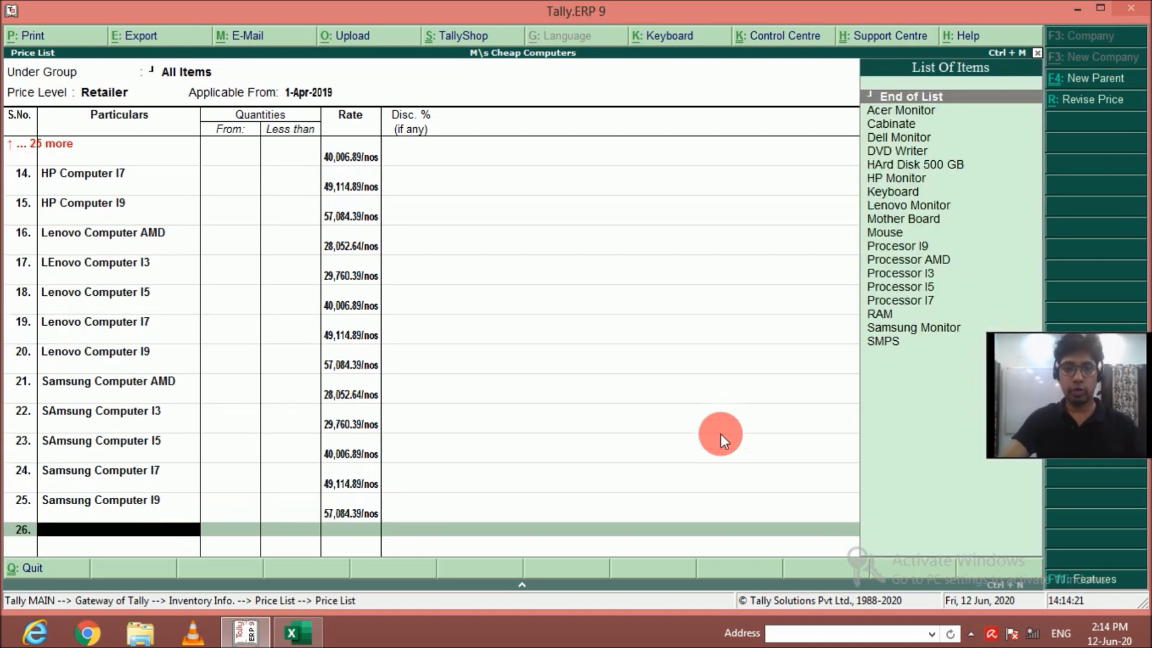
{"action": "key", "text": "Return"}
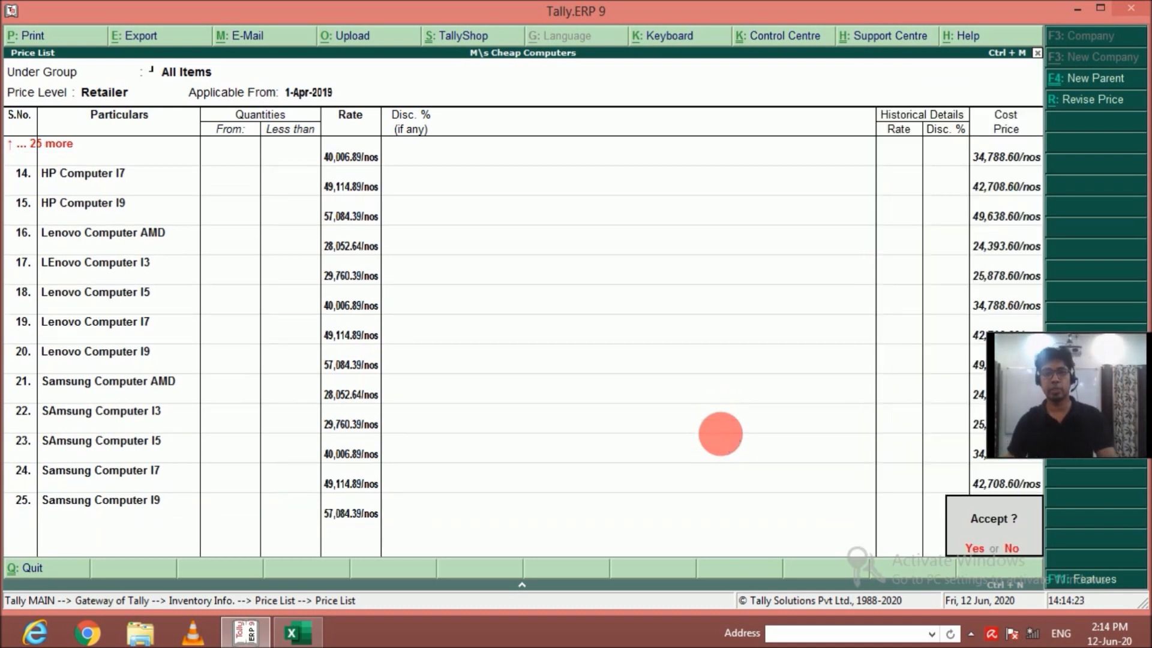
{"action": "key", "text": "Return"}
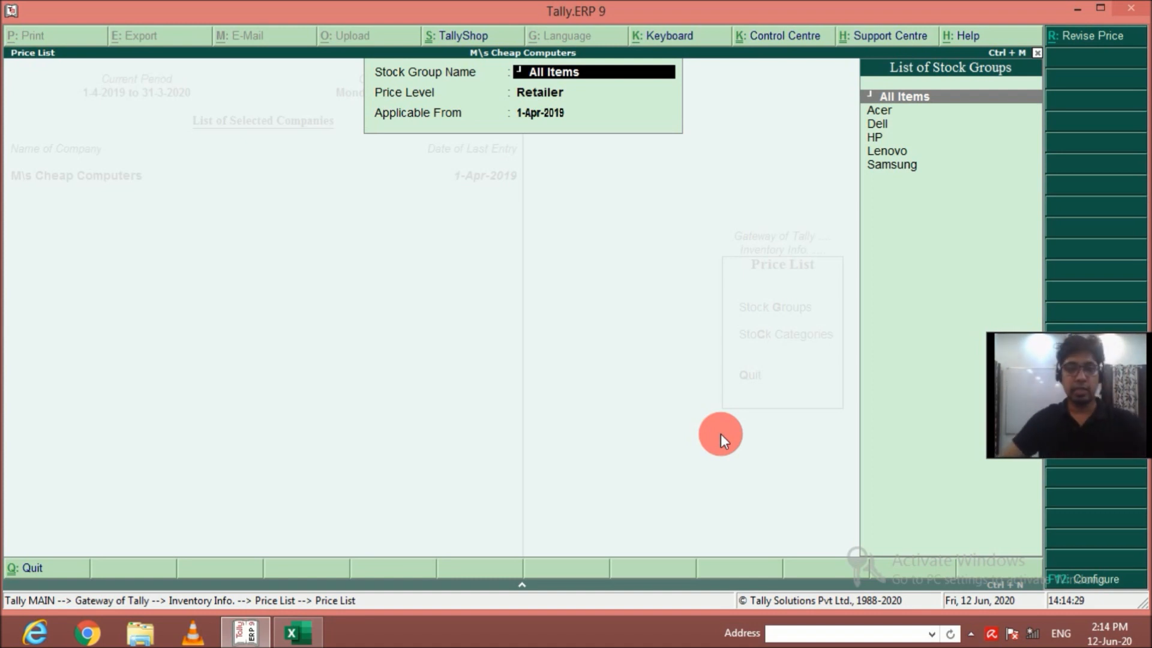
Leave the price list setup and open accounting voucher creation.
{"action": "key", "text": "Escape"}
{"action": "key", "text": "Escape"}
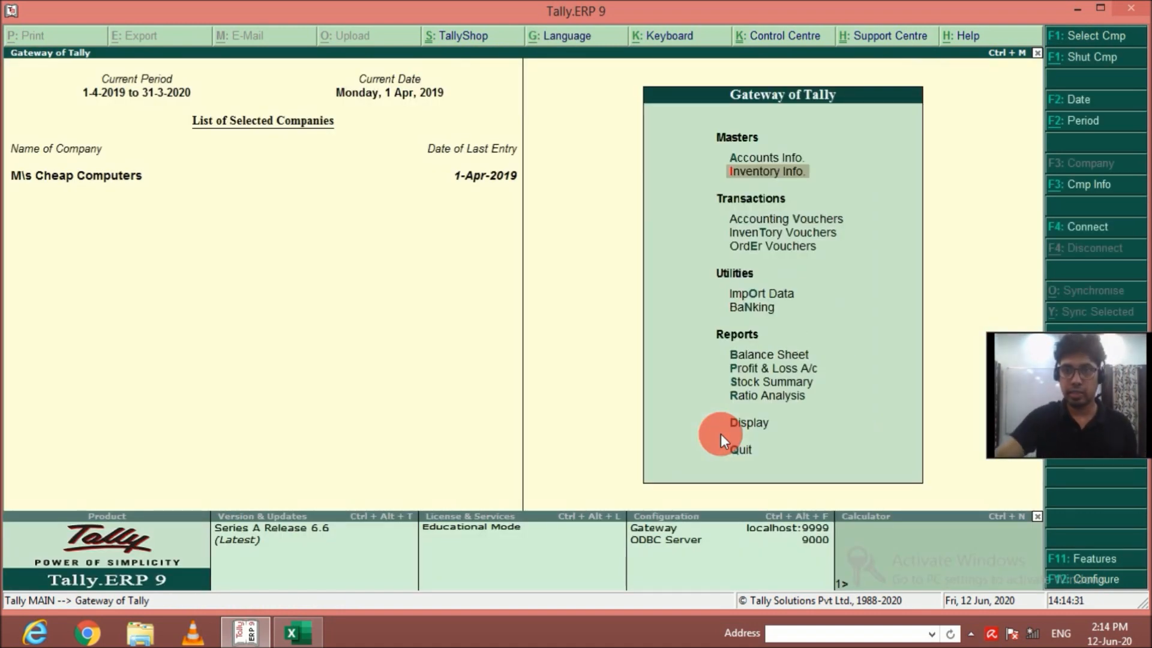
{"action": "key", "text": "Down"}
{"action": "key", "text": "Return"}
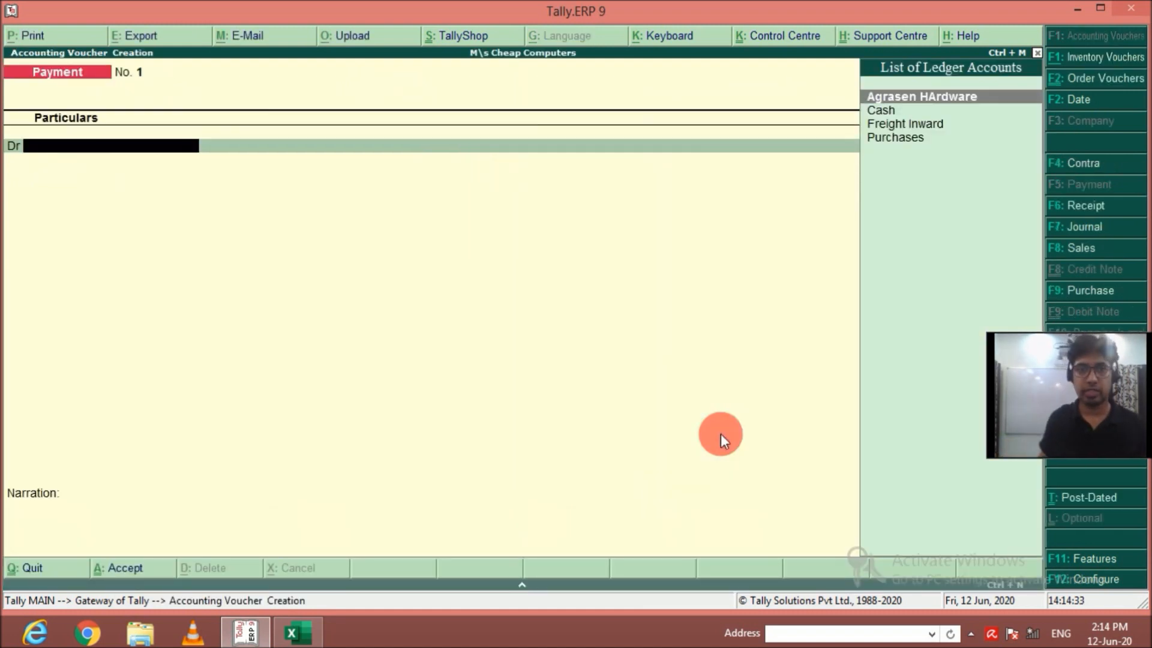
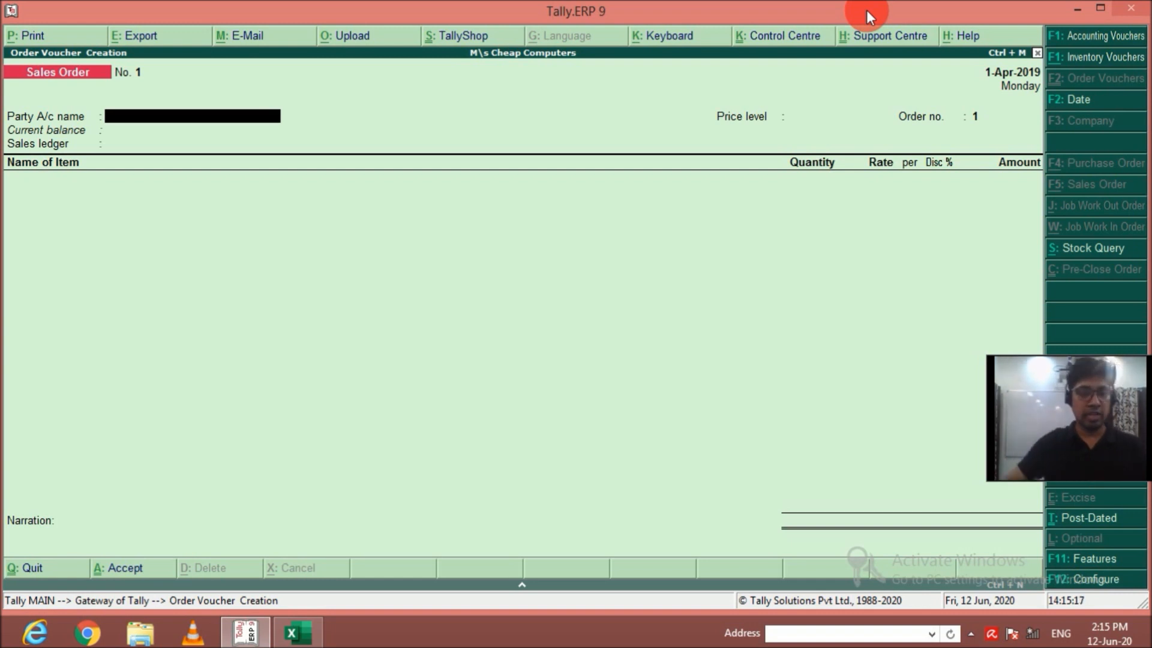
Create a party ledger named Maharishi Computers from the sales order and place it under Sundry Debtors.
{"action": "key", "text": "alt+c"}
{"action": "type", "text": "Mah"}
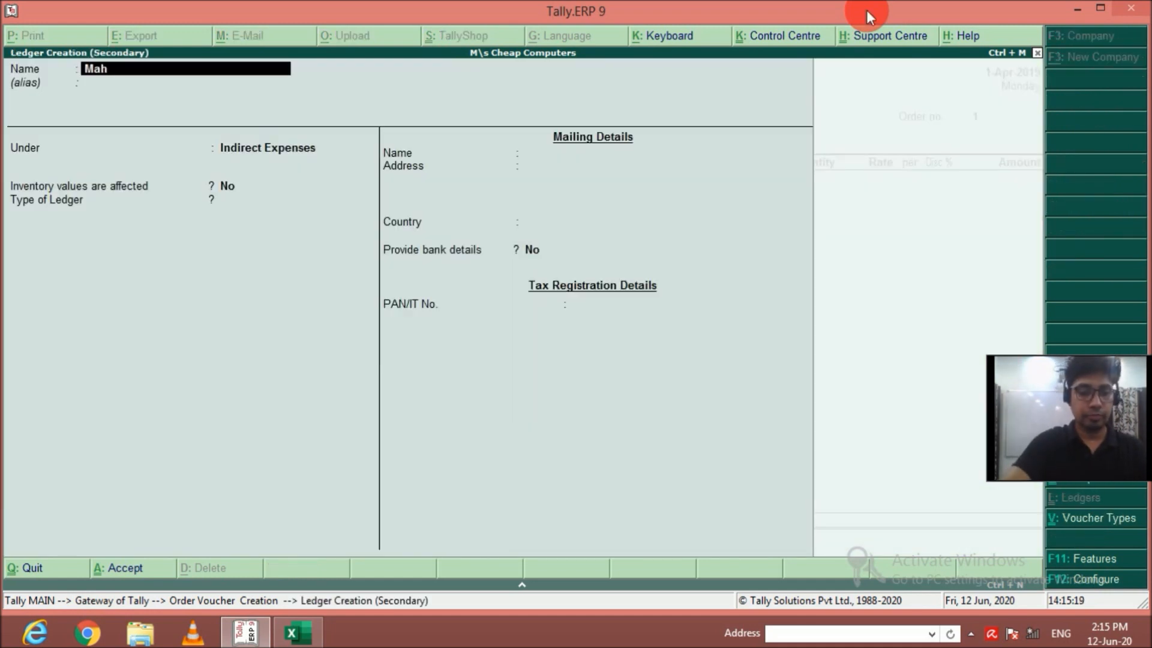
{"action": "type", "text": "arishi Comm"}
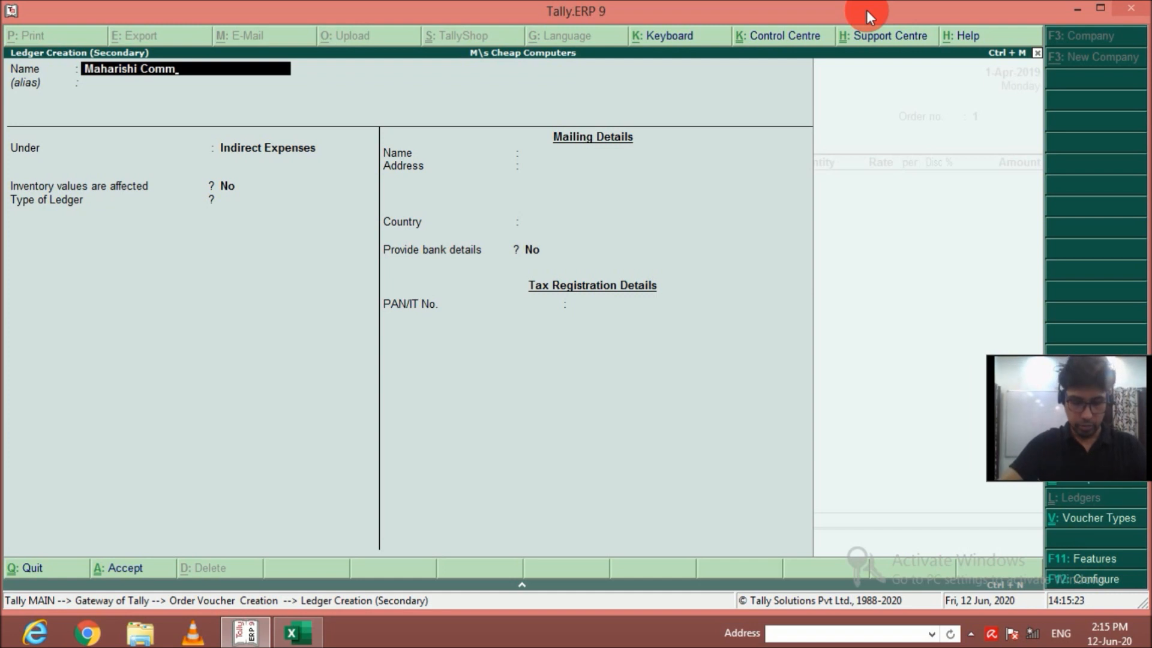
{"action": "key", "text": "BackSpace"}
{"action": "type", "text": "puters"}
{"action": "key", "text": "Return"}
{"action": "key", "text": "Return"}
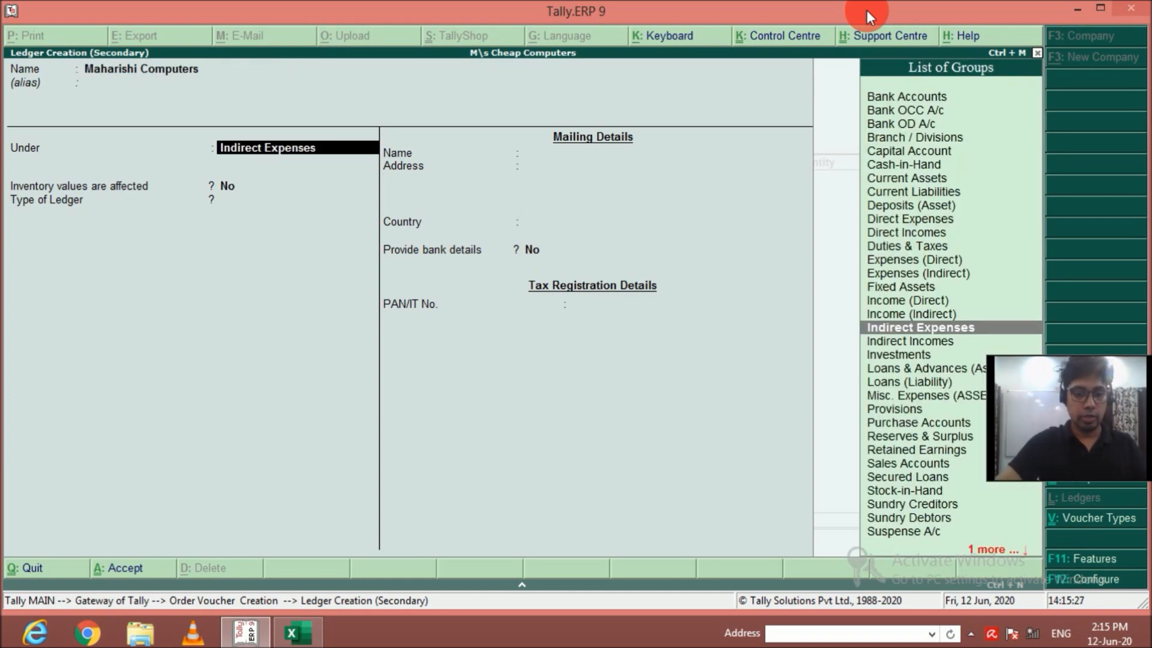
{"action": "type", "text": "Sundr"}
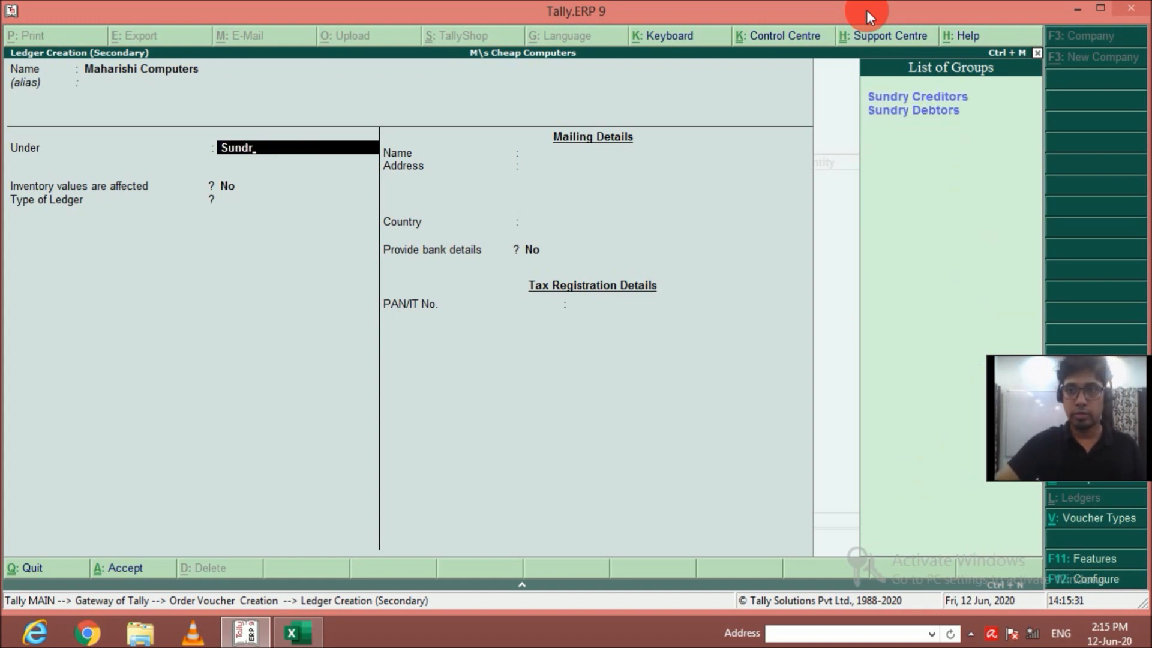
{"action": "key", "text": "Down"}
{"action": "key", "text": "Return"}
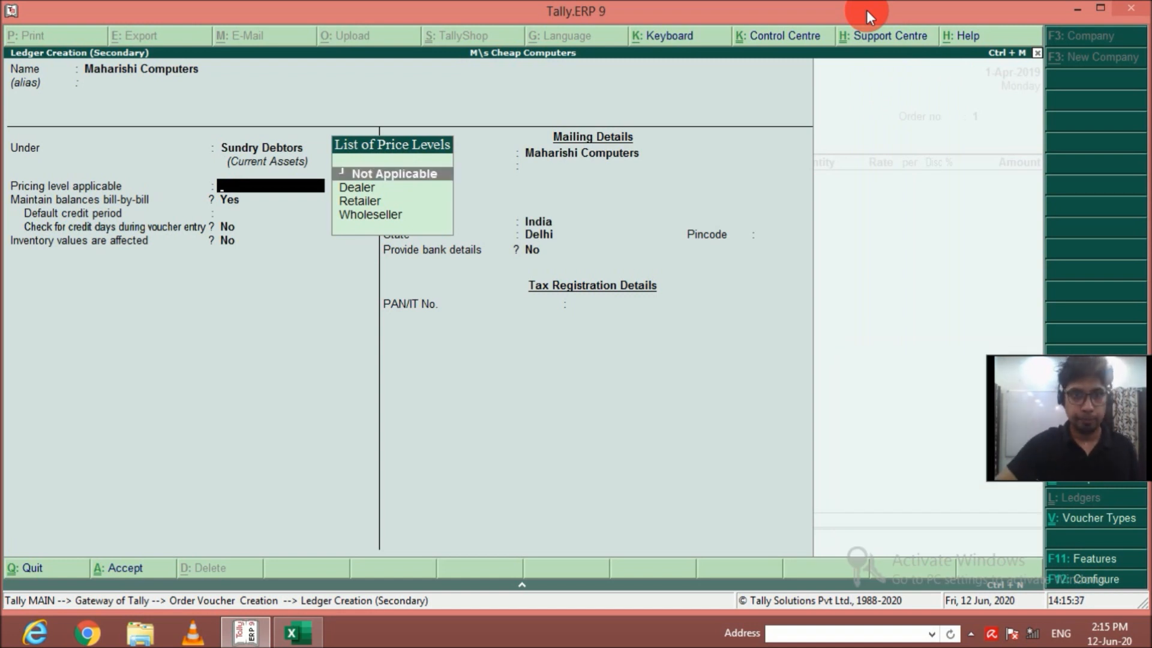
Set the Maharishi Computers ledger's pricing level to Dealer and save it with the remaining defaults.
{"action": "key", "text": "Down"}
{"action": "key", "text": "Return"}
{"action": "key", "text": "Return"}
{"action": "key", "text": "Return"}
{"action": "key", "text": "Return"}
{"action": "key", "text": "Return"}
{"action": "key", "text": "Return"}
{"action": "key", "text": "Return"}
{"action": "key", "text": "Return"}
{"action": "key", "text": "Return"}
{"action": "key", "text": "Return"}
{"action": "key", "text": "Return"}
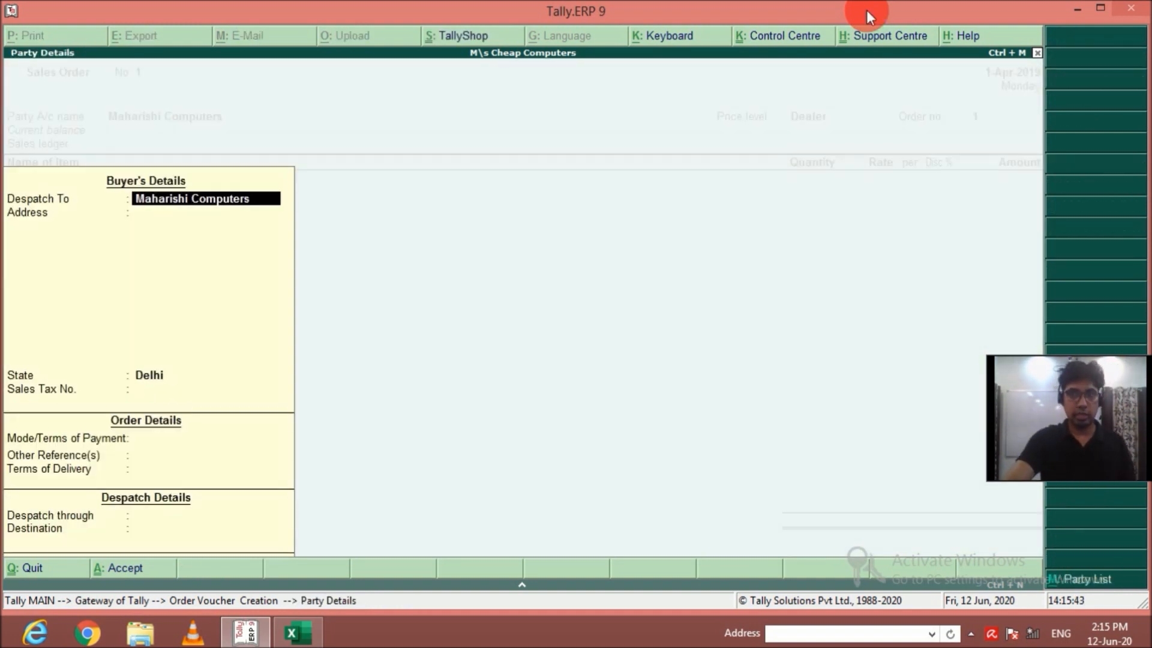
Accept the sales order's default party details and set the order number to SO1.
{"action": "key", "text": "Return"}
{"action": "key", "text": "Return"}
{"action": "key", "text": "Return"}
{"action": "key", "text": "Return"}
{"action": "key", "text": "Return"}
{"action": "key", "text": "Return"}
{"action": "key", "text": "Return"}
{"action": "key", "text": "Return"}
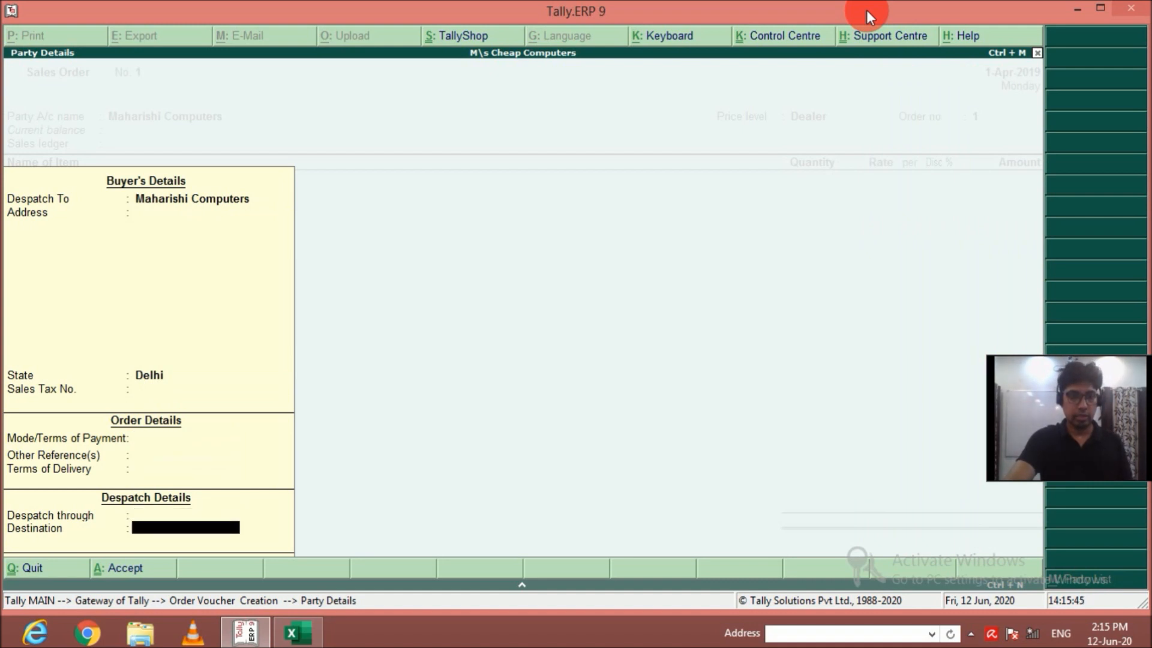
{"action": "key", "text": "Return"}
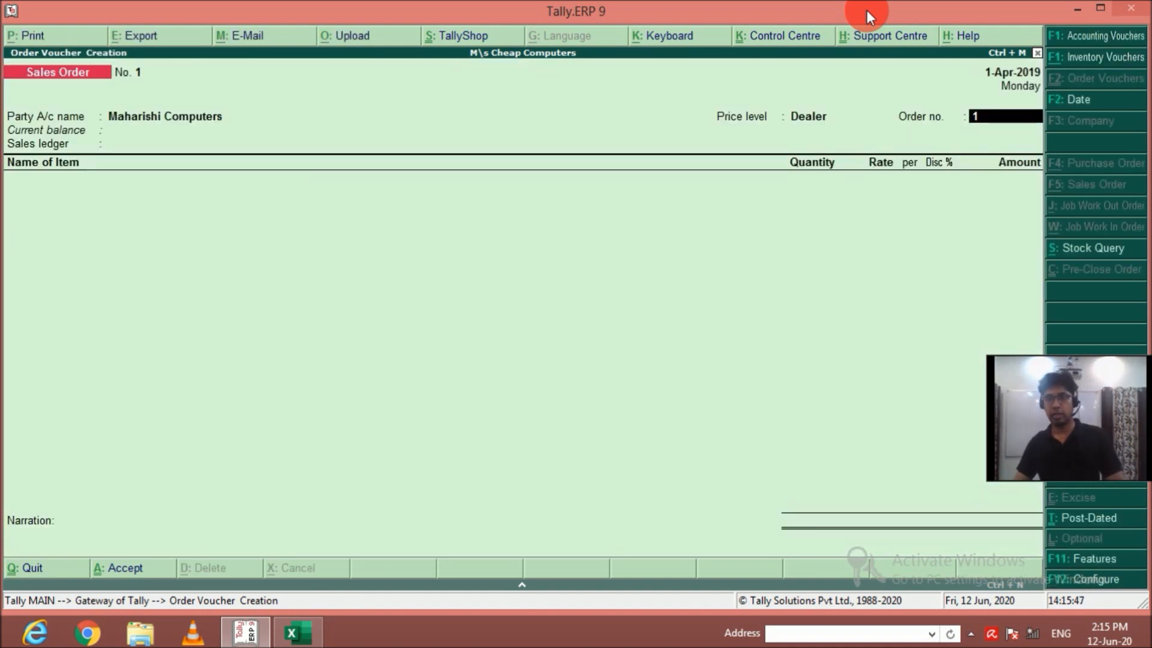
{"action": "type", "text": "SO1"}
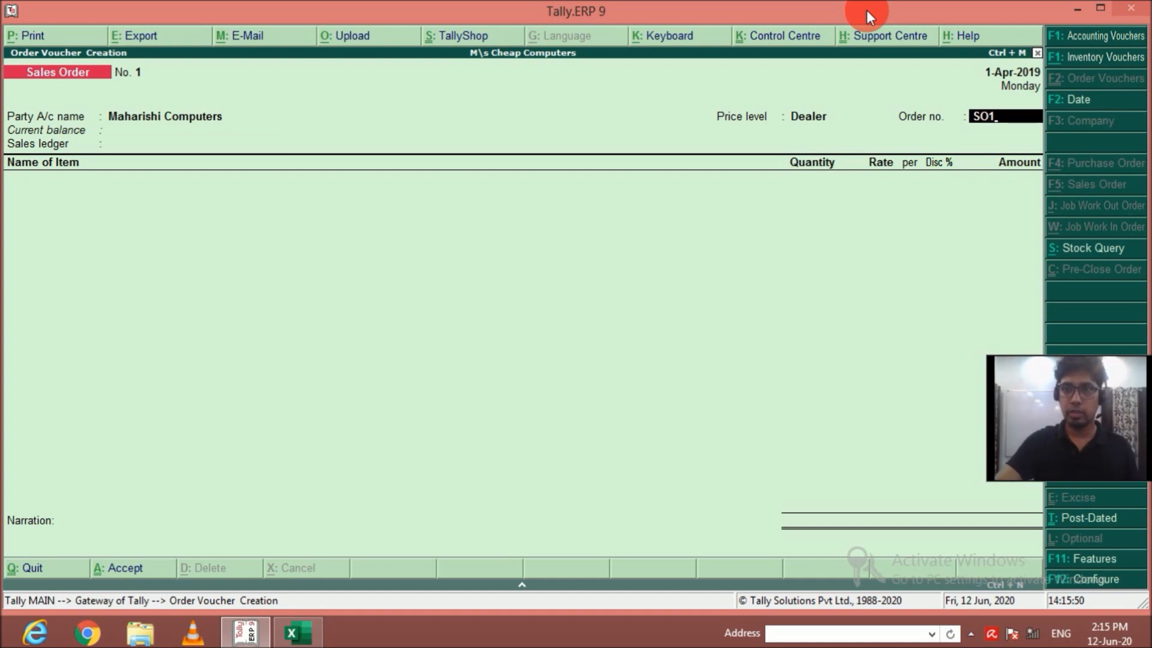
{"action": "key", "text": "Return"}
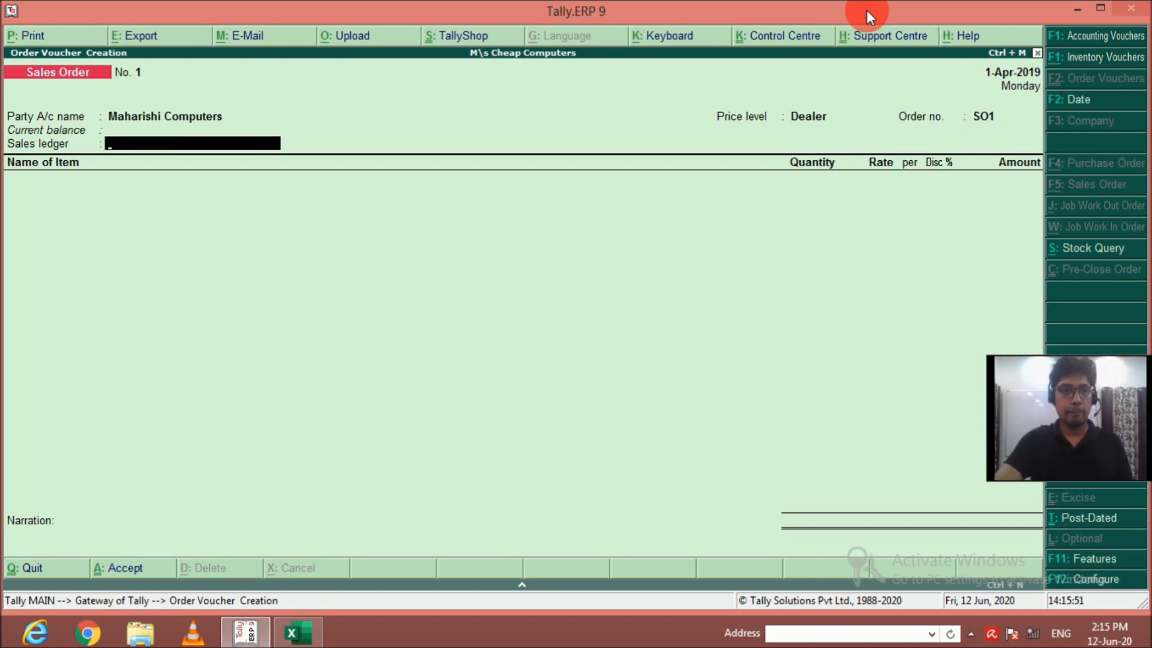
Create a sales ledger named Sales under Sales Accounts with inventory values affected, and use it in the order.
{"action": "key", "text": "alt+c"}
{"action": "type", "text": "Sales"}
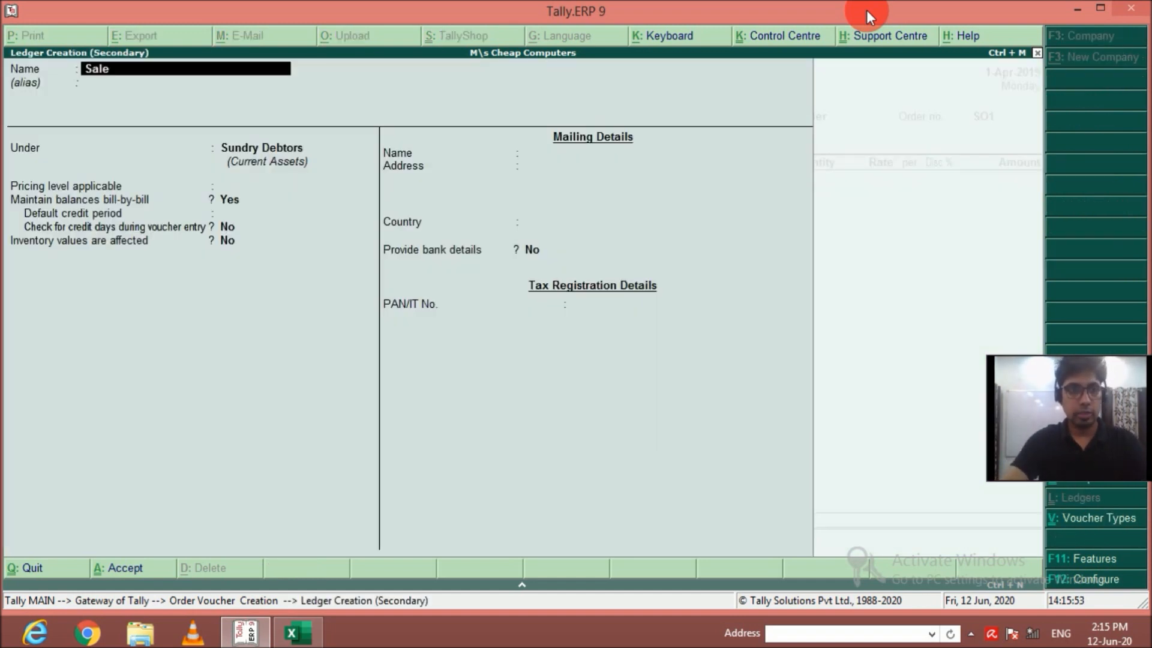
{"action": "key", "text": "Return"}
{"action": "type", "text": "Sales"}
{"action": "key", "text": "Return"}
{"action": "key", "text": "Return"}
{"action": "key", "text": "Return"}
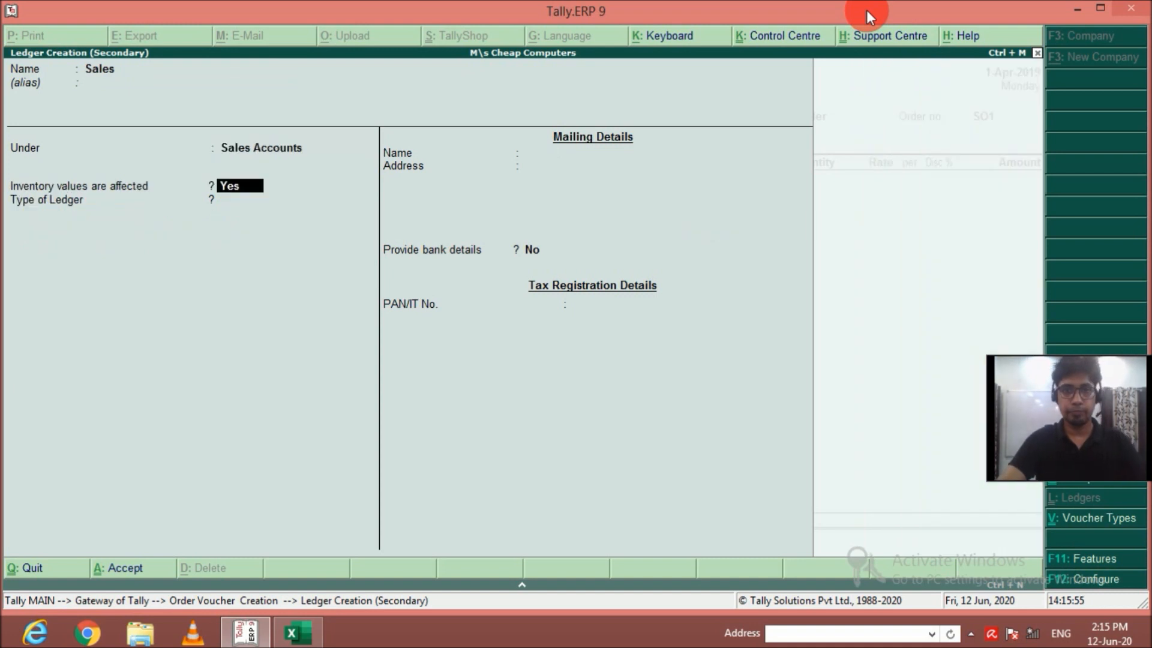
{"action": "key", "text": "Return"}
{"action": "key", "text": "Return"}
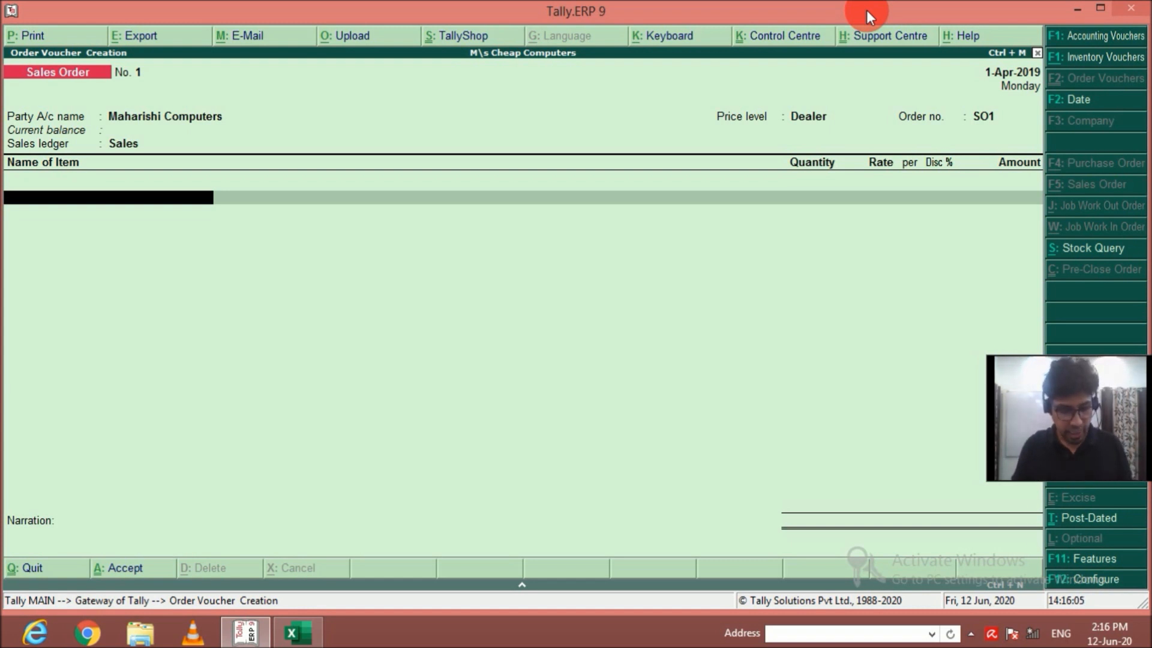
Add HP Computer I5 as the sales order item with the due date 1-Apr-2019.
{"action": "type", "text": "Hp"}
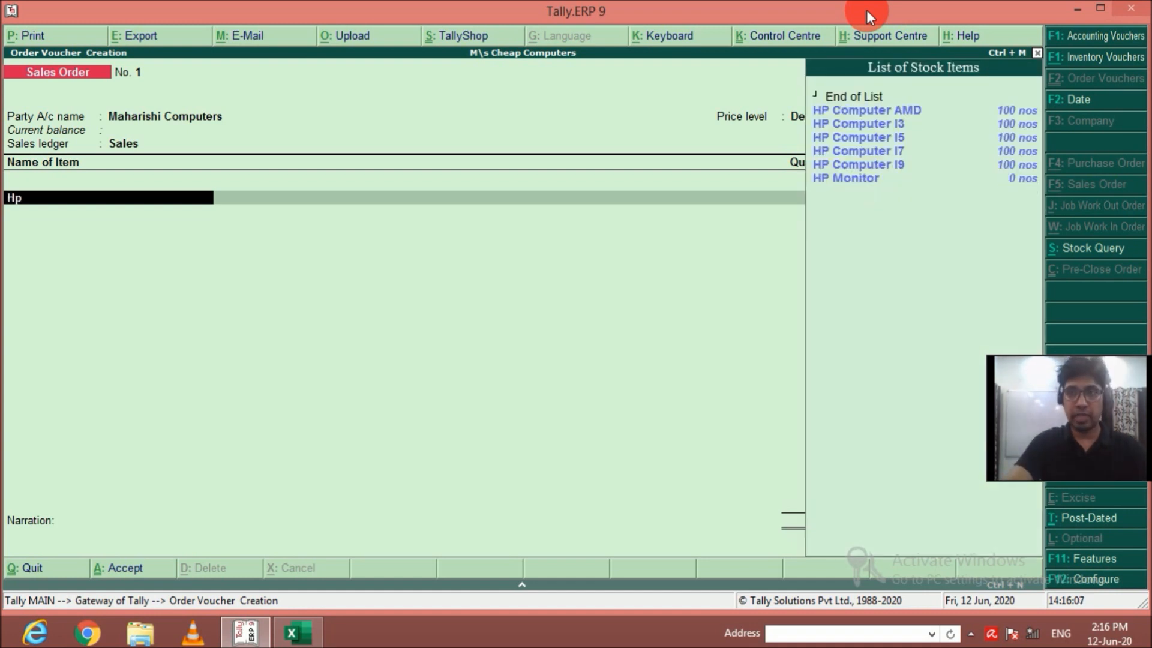
{"action": "key", "text": "Down"}
{"action": "key", "text": "Down"}
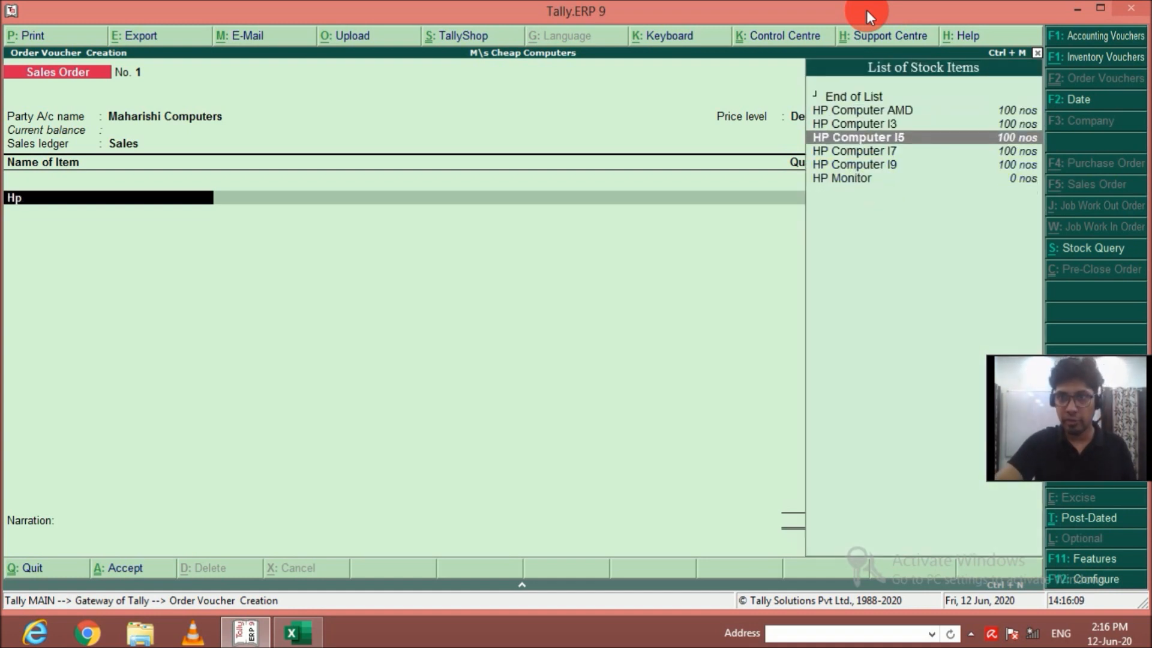
{"action": "key", "text": "Return"}
Allocate 5 nos of HP Computer I5 from the Krishna Nagar godown, keeping the default rate.
{"action": "key", "text": "Return"}
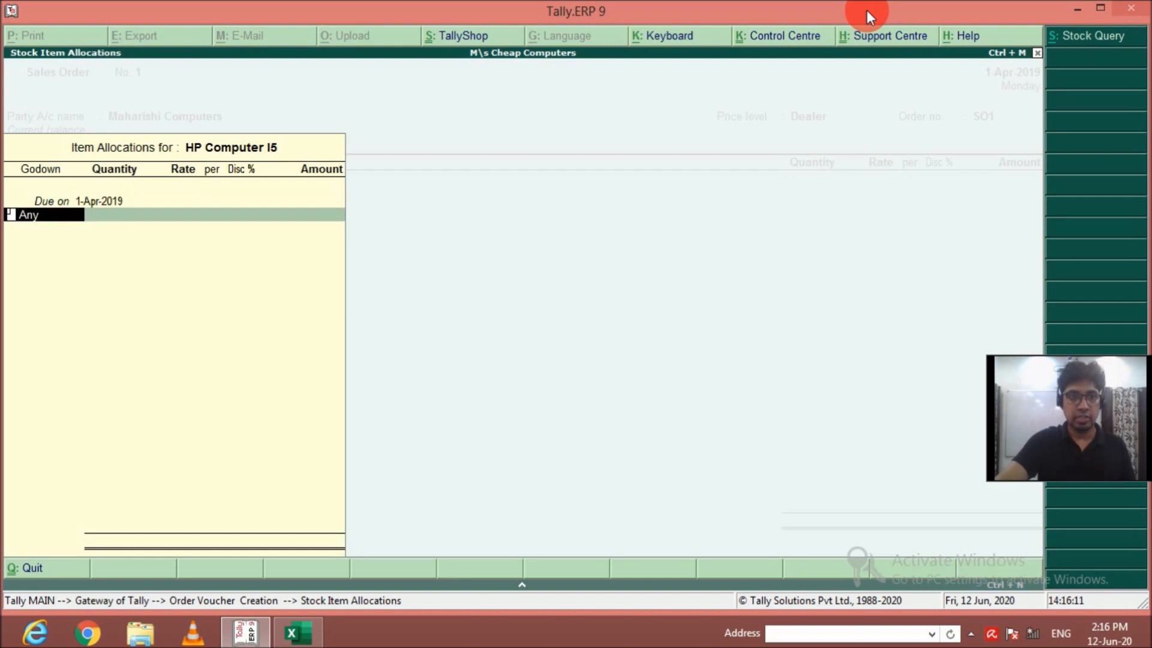
{"action": "type", "text": "K"}
{"action": "key", "text": "Return"}
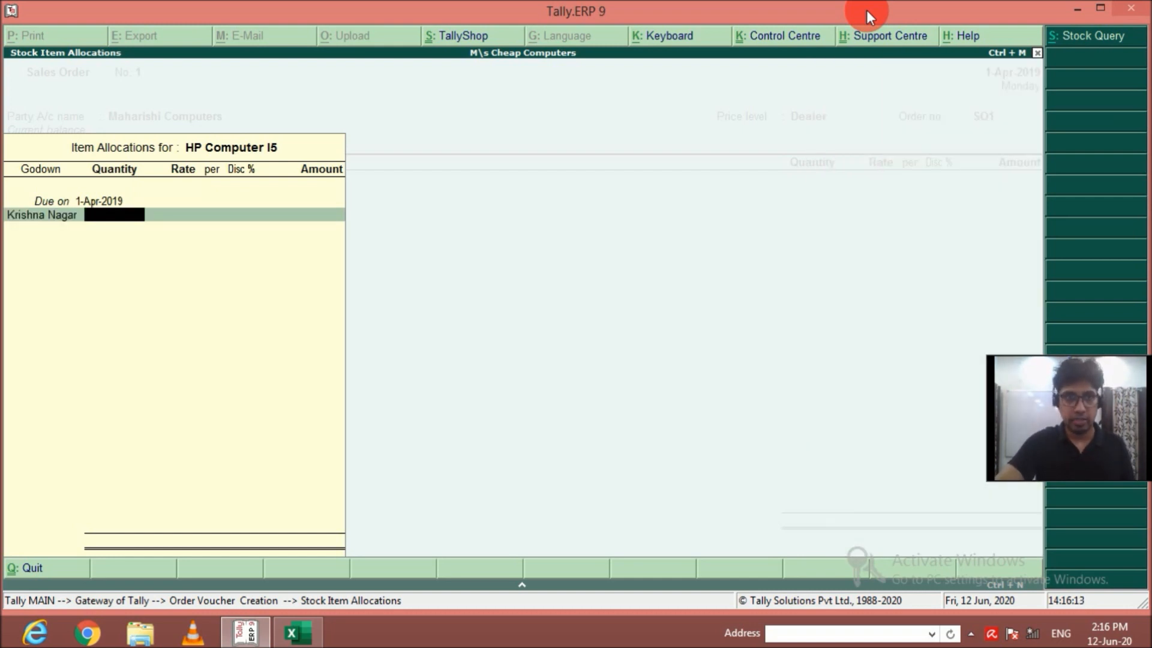
{"action": "type", "text": "5"}
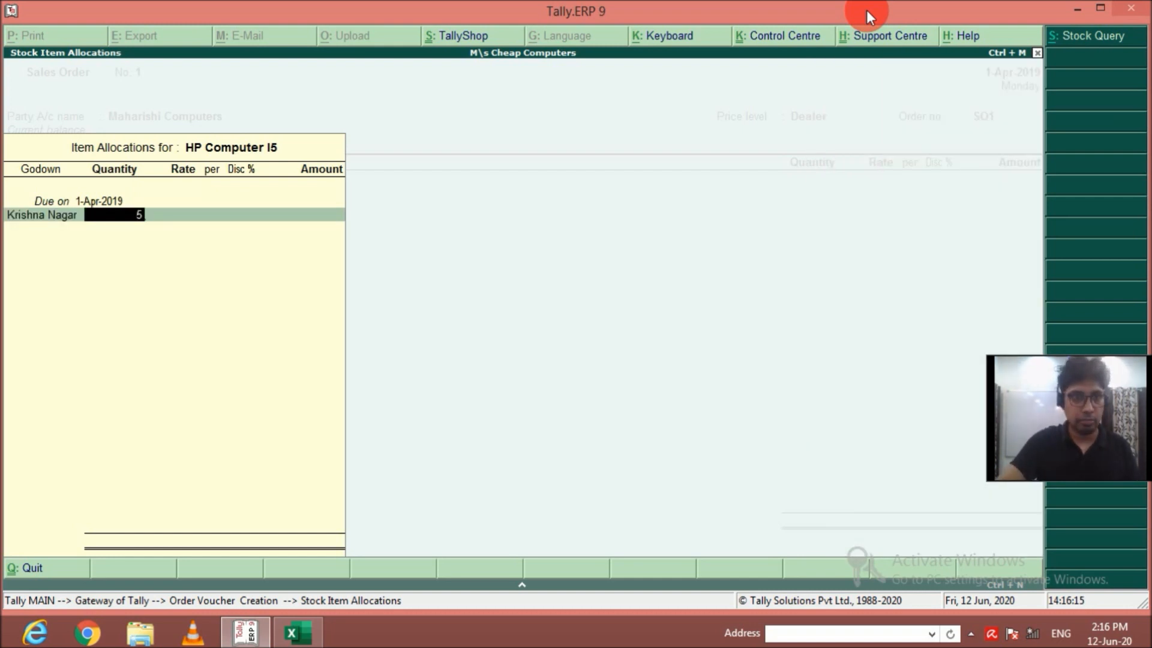
{"action": "key", "text": "Return"}
{"action": "key", "text": "Return"}
{"action": "key", "text": "Return"}
{"action": "key", "text": "Return"}
{"action": "key", "text": "Return"}
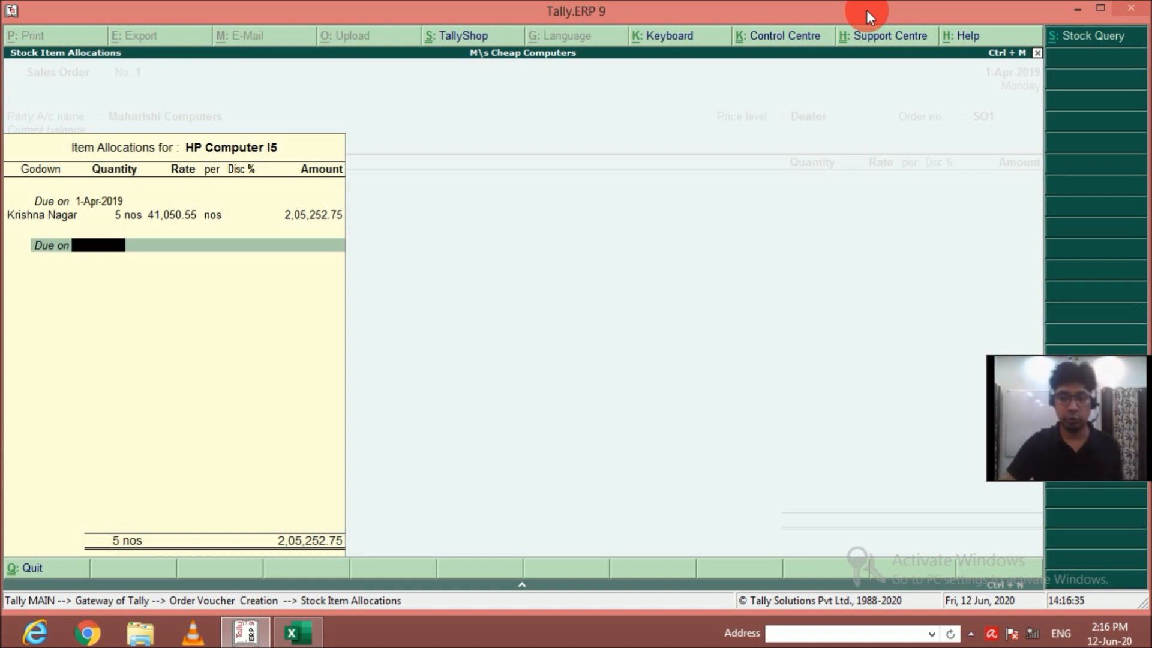
{"action": "key", "text": "Return"}
{"action": "key", "text": "Return"}
{"action": "key", "text": "Return"}
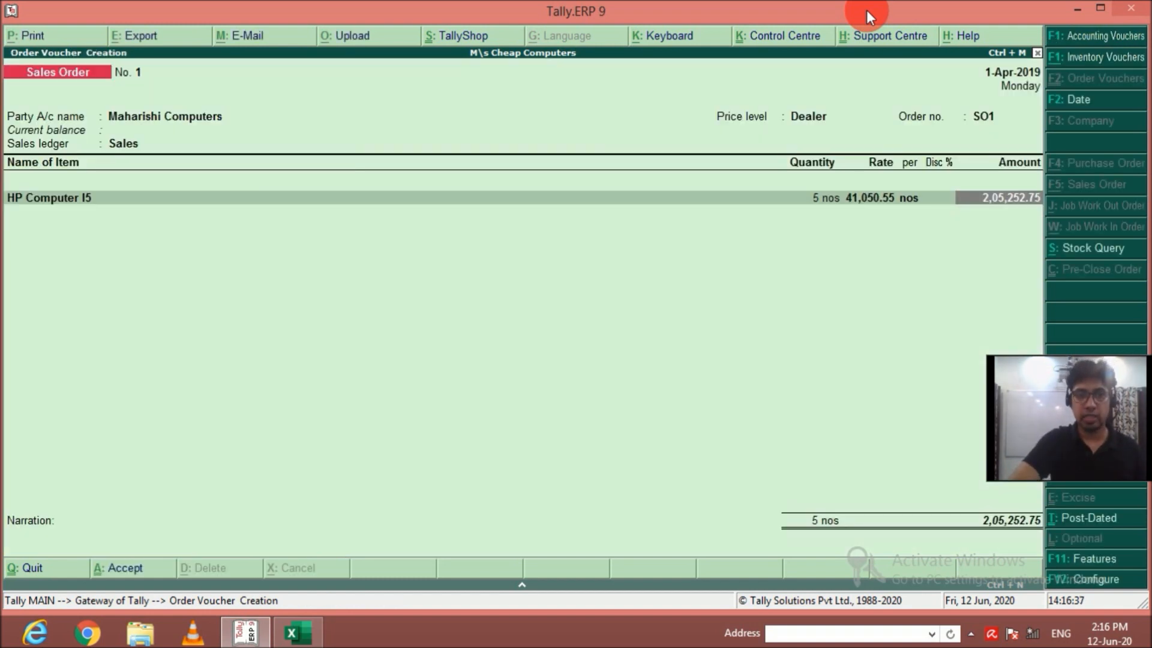
End the item list and save the sales order without a narration.
{"action": "key", "text": "Return"}
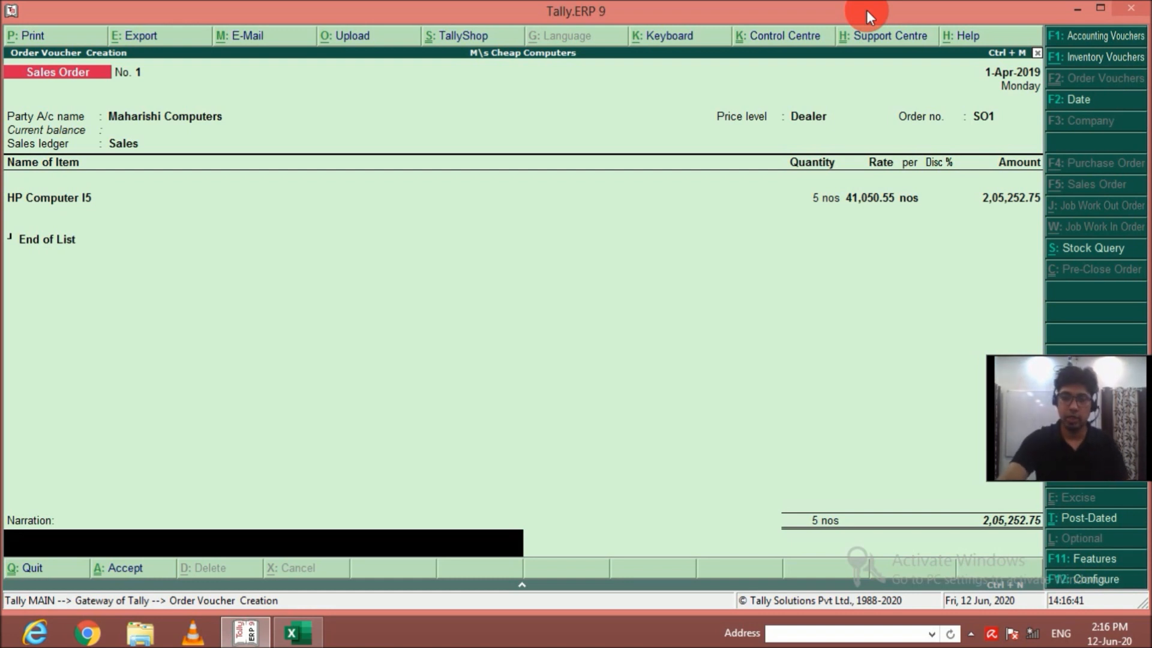
{"action": "key", "text": "Return"}
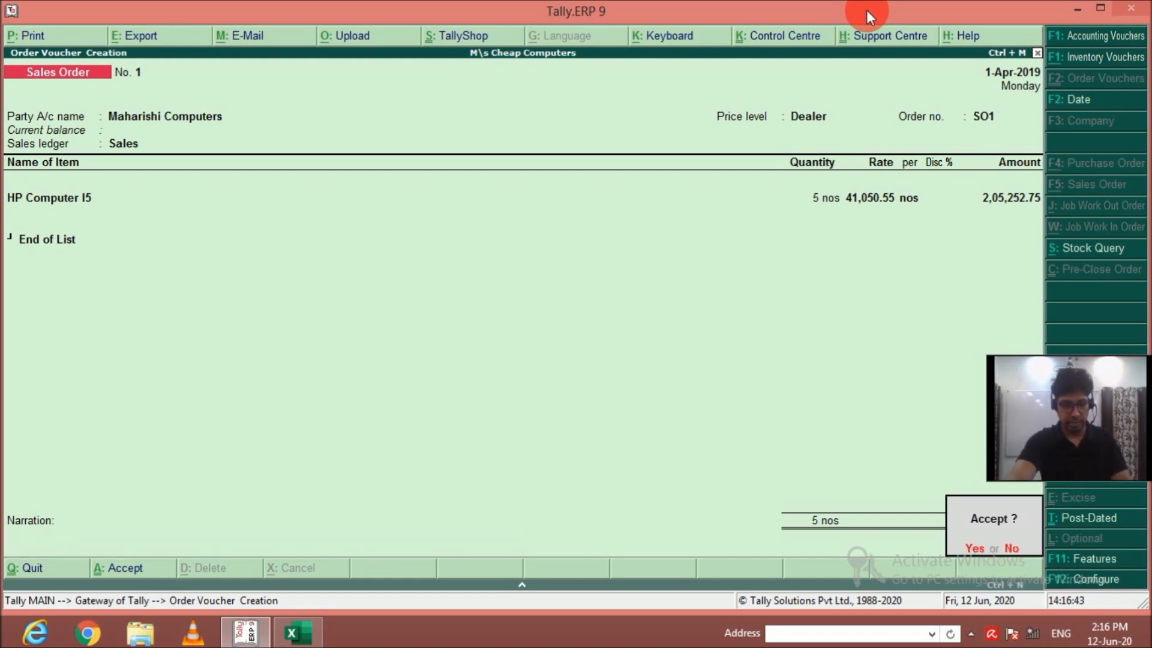
{"action": "key", "text": "Return"}
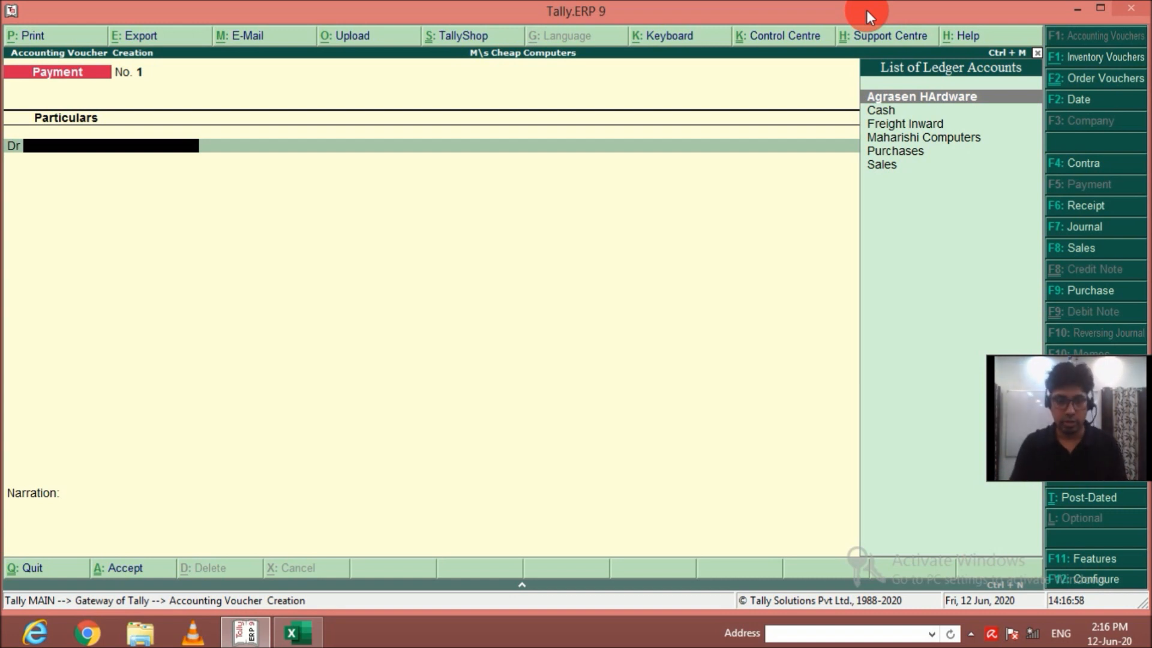
Leave the payment voucher and start a delivery note in the inventory vouchers, leaving the reference number blank.
{"action": "key", "text": "Escape"}
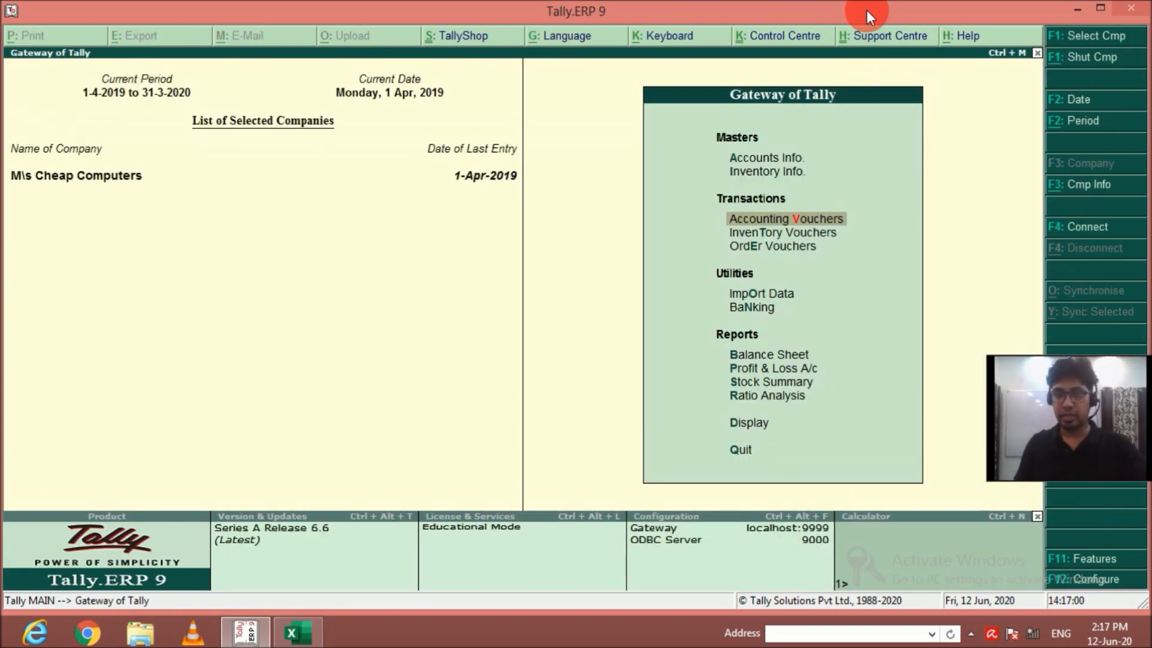
{"action": "key", "text": "Down"}
{"action": "key", "text": "Return"}
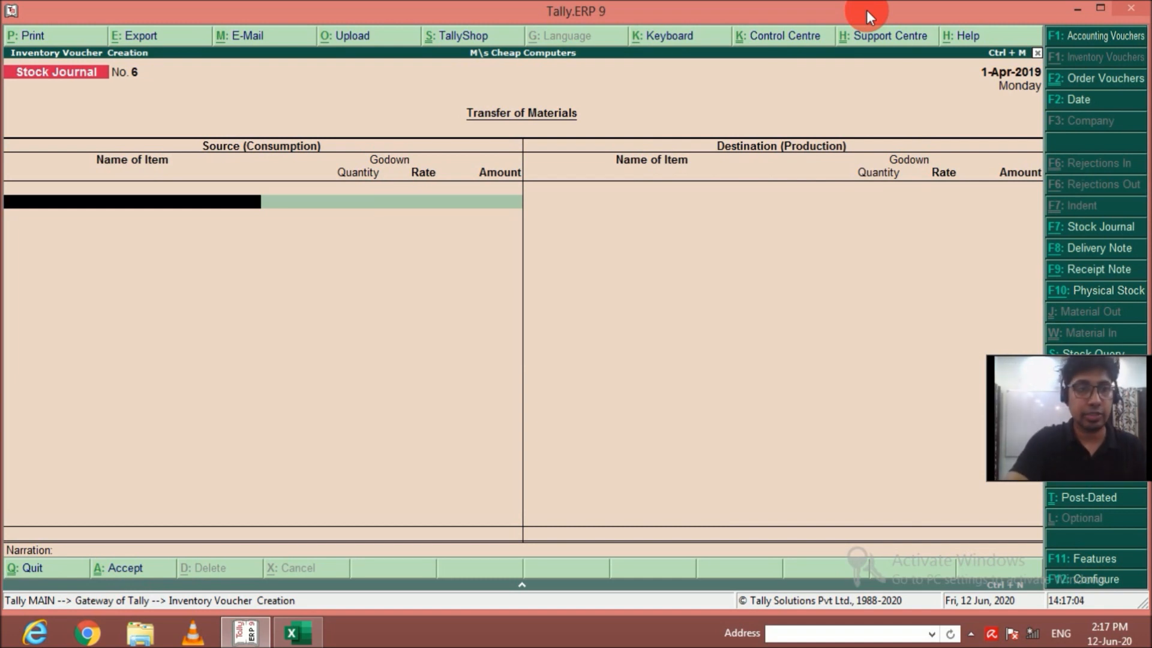
{"action": "key", "text": "F8"}
{"action": "key", "text": "Return"}
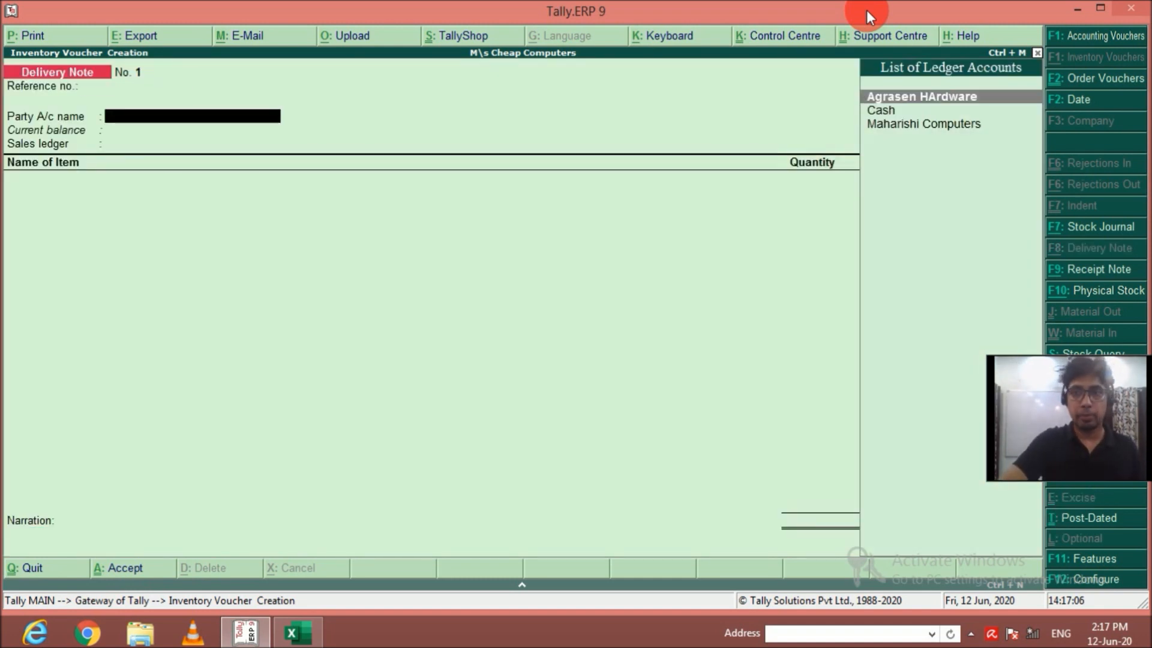
Choose Maharishi Computers as the delivery note's party and link it to order SO1.
{"action": "key", "text": "Down"}
{"action": "key", "text": "Down"}
{"action": "key", "text": "Return"}
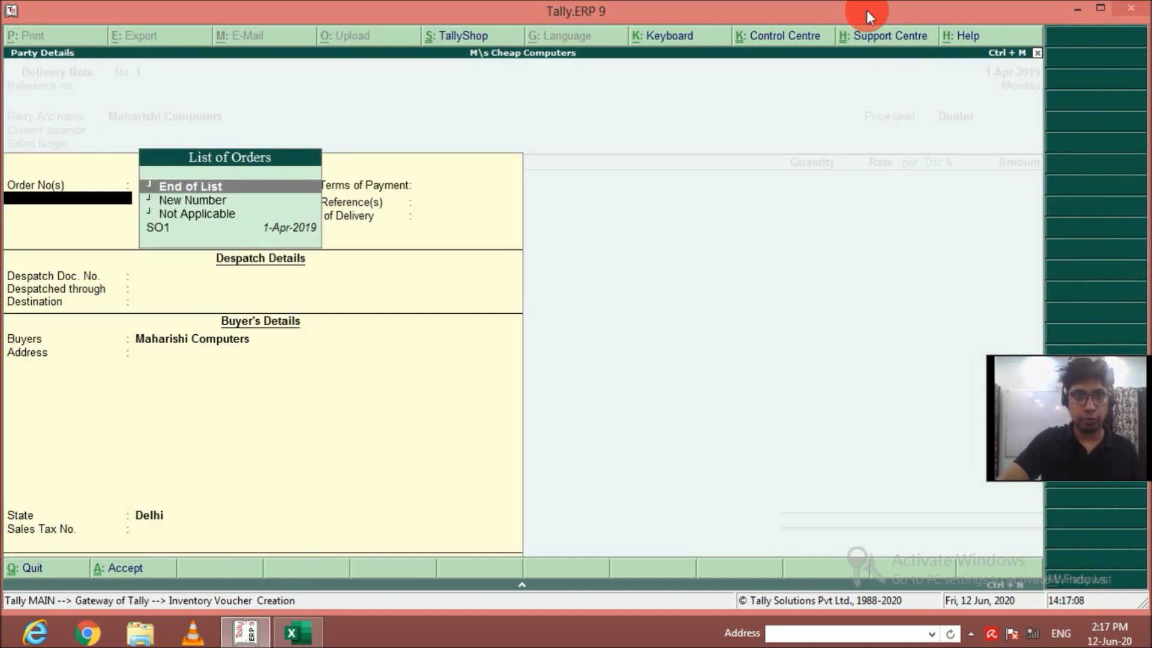
{"action": "key", "text": "Down"}
{"action": "key", "text": "Down"}
{"action": "key", "text": "Down"}
{"action": "key", "text": "Return"}
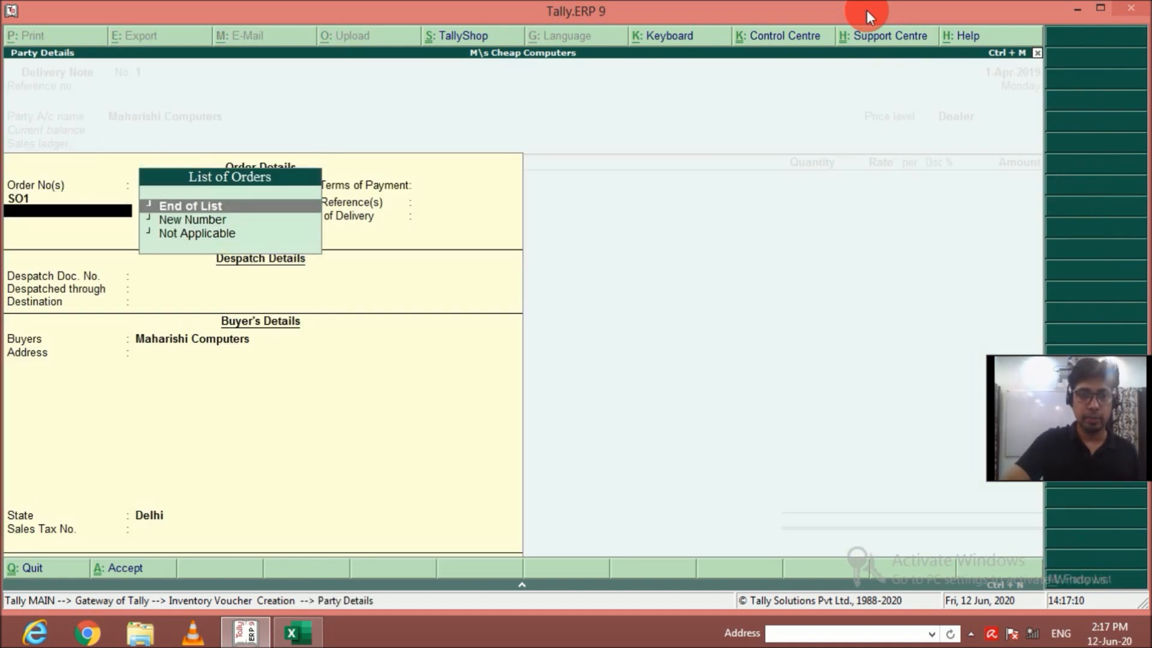
End the order list and accept the delivery note's default despatch and buyer details.
{"action": "key", "text": "Return"}
{"action": "key", "text": "Return"}
{"action": "key", "text": "Return"}
{"action": "key", "text": "Return"}
{"action": "key", "text": "Return"}
{"action": "key", "text": "Return"}
{"action": "key", "text": "Return"}
{"action": "key", "text": "Return"}
{"action": "key", "text": "Return"}
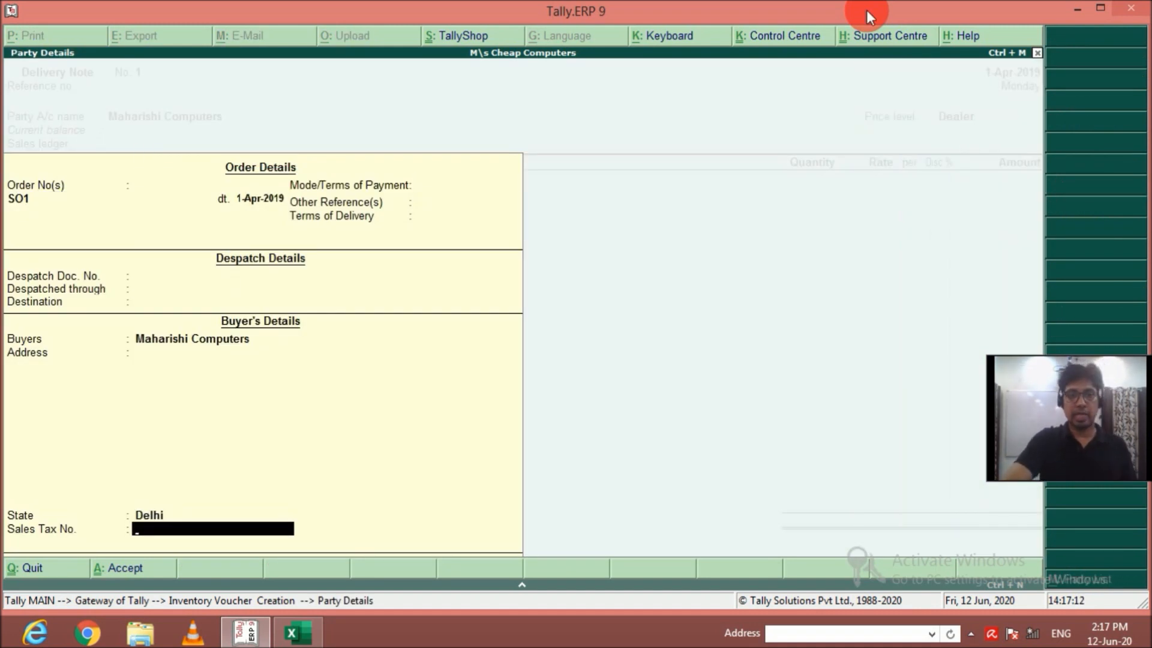
Keep the Sales ledger and set the HP Computer I5 allocation's tracking number to SO1.
{"action": "key", "text": "Return"}
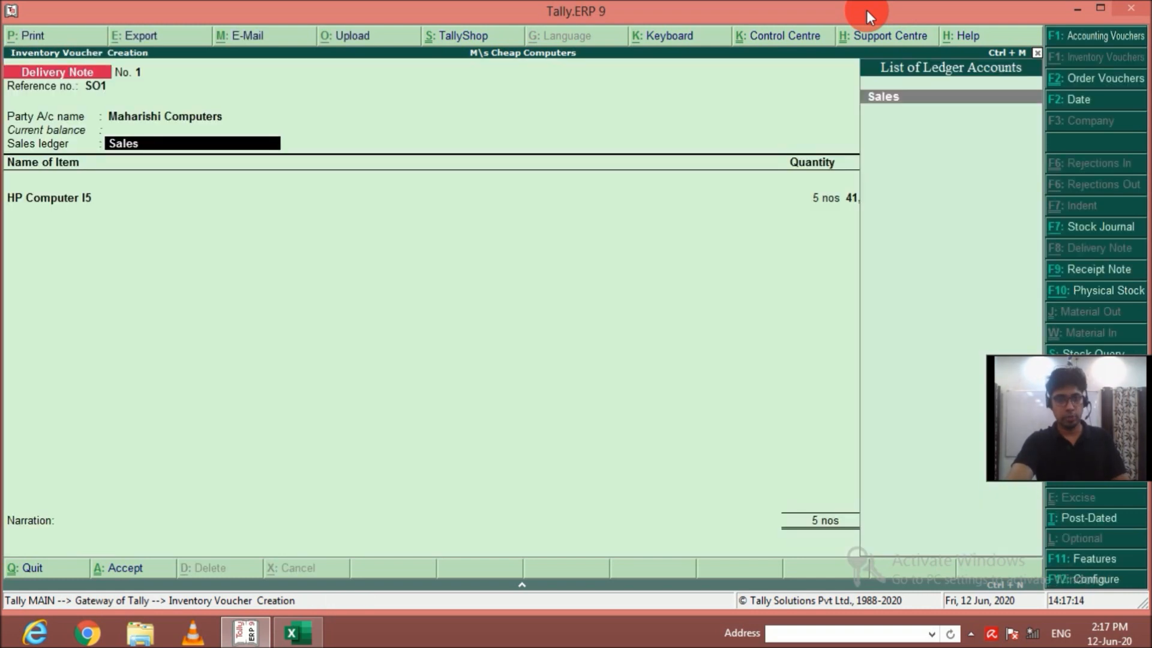
{"action": "key", "text": "Return"}
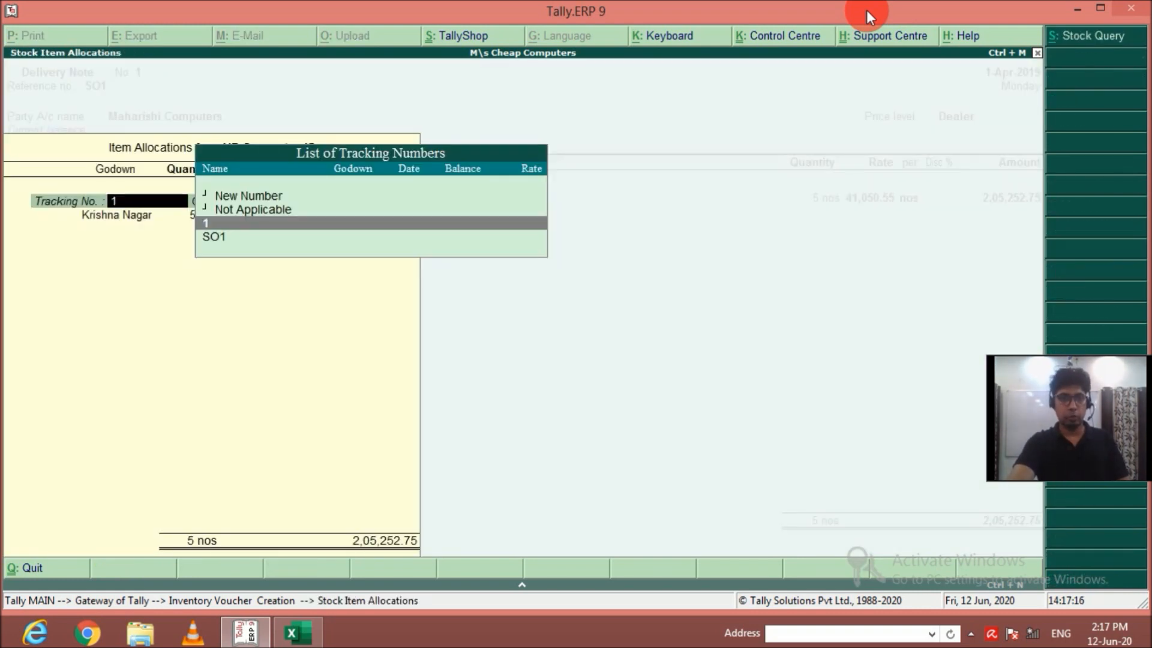
{"action": "key", "text": "Return"}
Accept the Krishna Nagar allocation of 5 nos and save the delivery note without a narration.
{"action": "key", "text": "Return"}
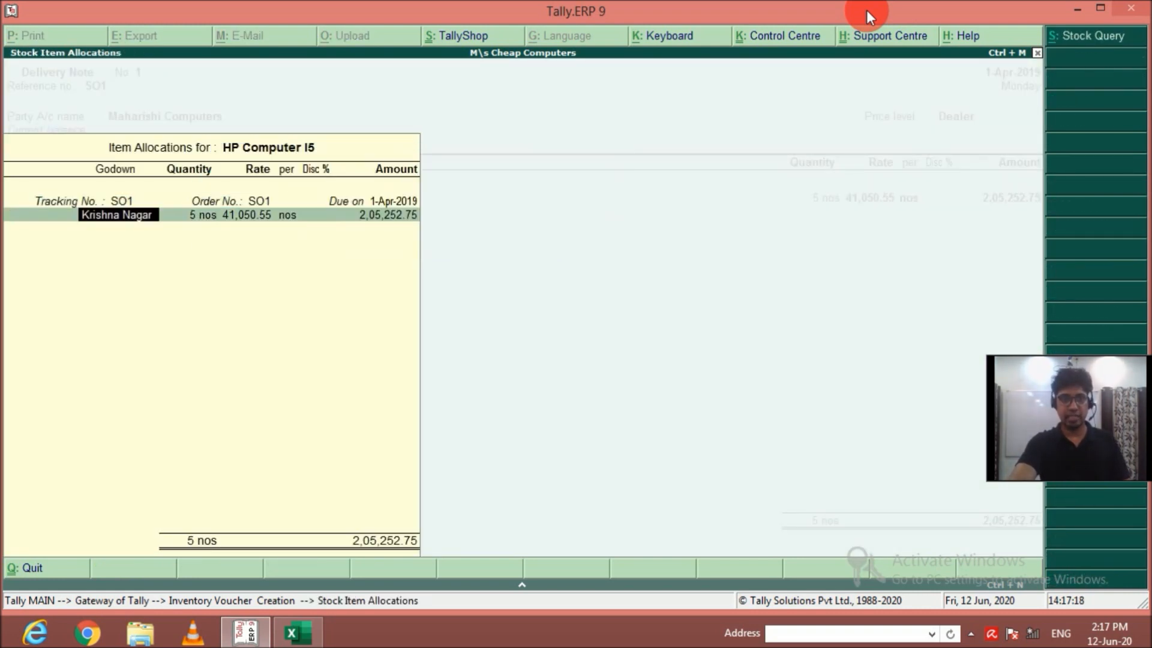
{"action": "key", "text": "Return"}
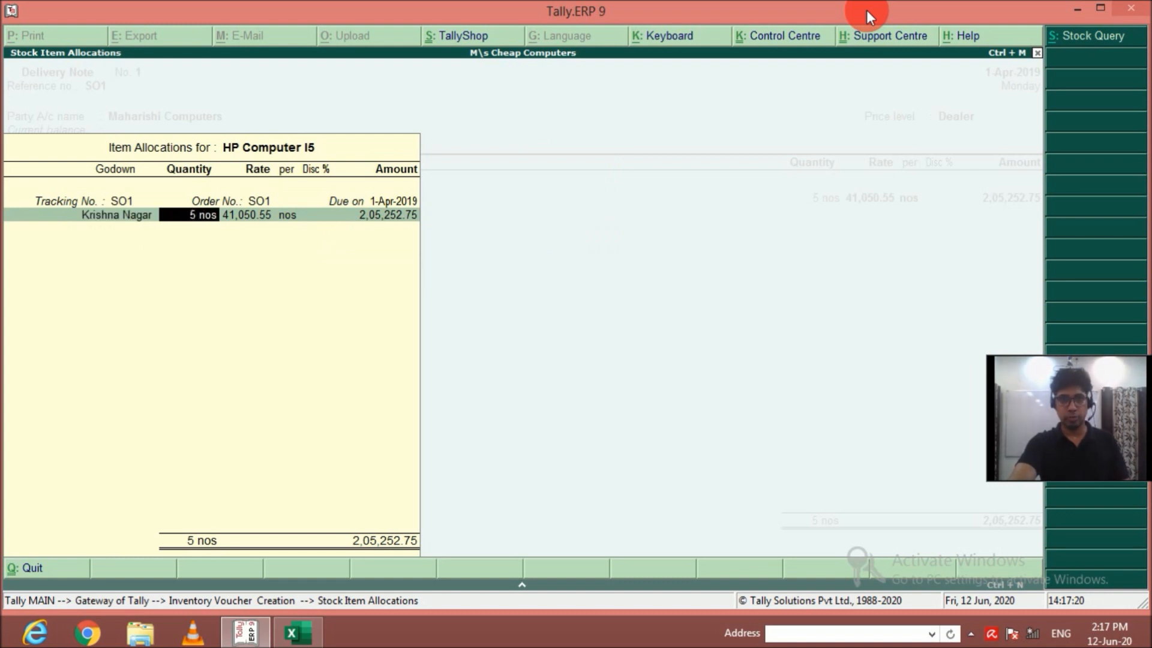
{"action": "key", "text": "Return"}
{"action": "key", "text": "Return"}
{"action": "key", "text": "Return"}
{"action": "key", "text": "Return"}
{"action": "key", "text": "Return"}
{"action": "key", "text": "Return"}
{"action": "key", "text": "Return"}
{"action": "key", "text": "Return"}
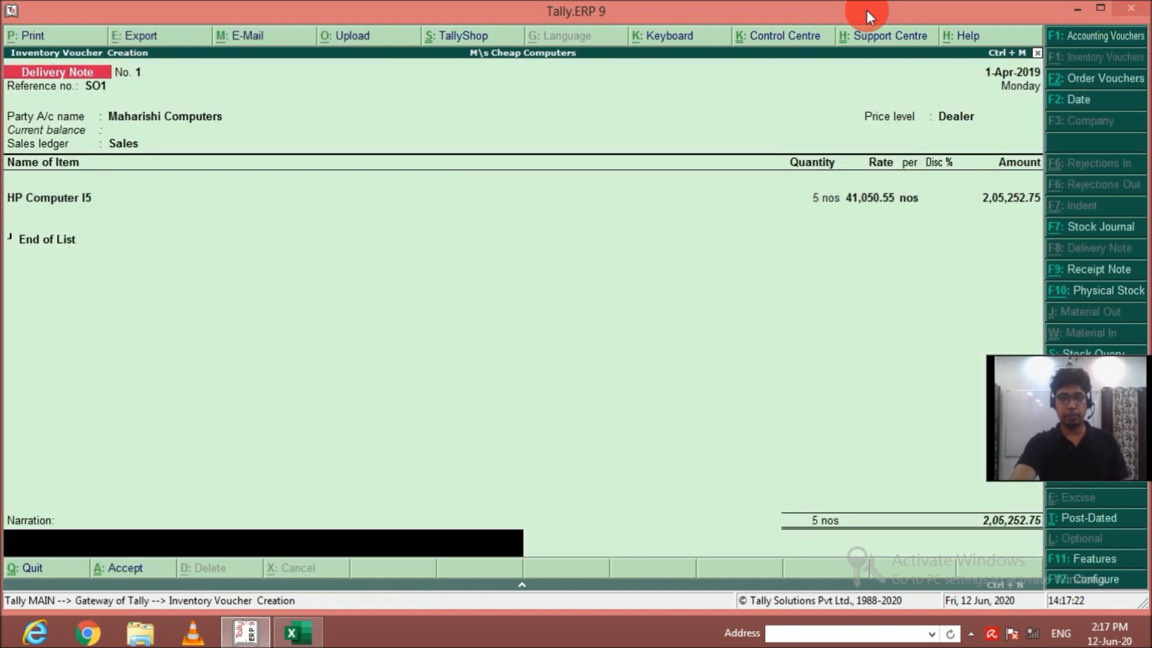
{"action": "key", "text": "Return"}
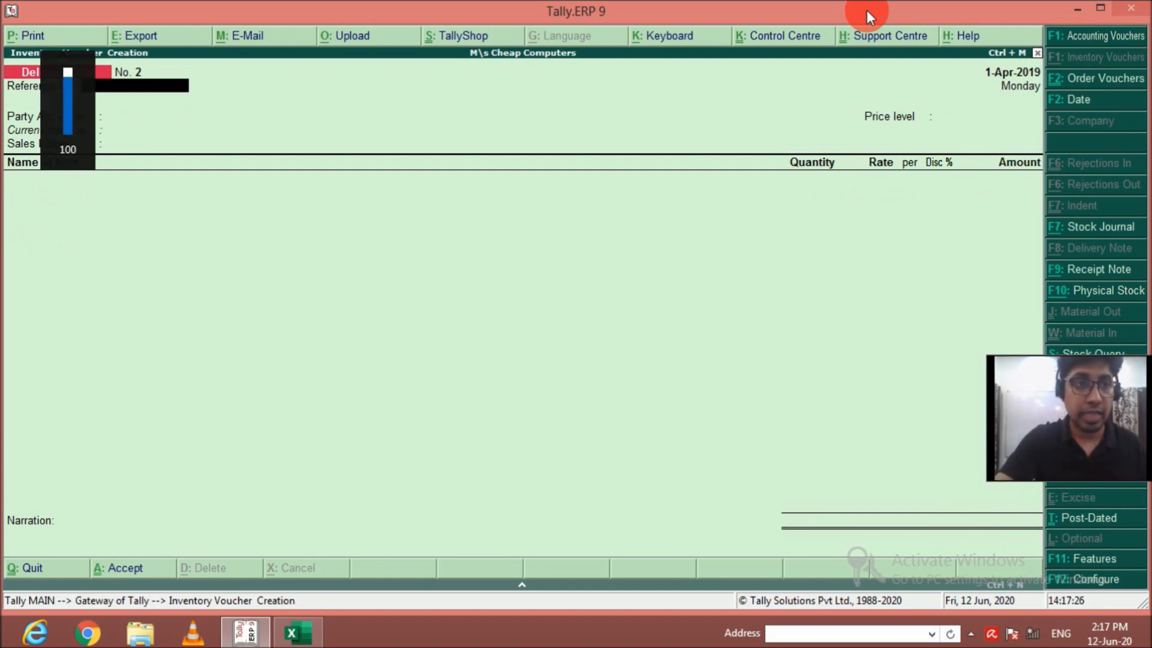
Start a sales voucher for Maharishi Computers and link it to delivery note SO1.
{"action": "key", "text": "F8"}
{"action": "key", "text": "Down"}
{"action": "key", "text": "Down"}
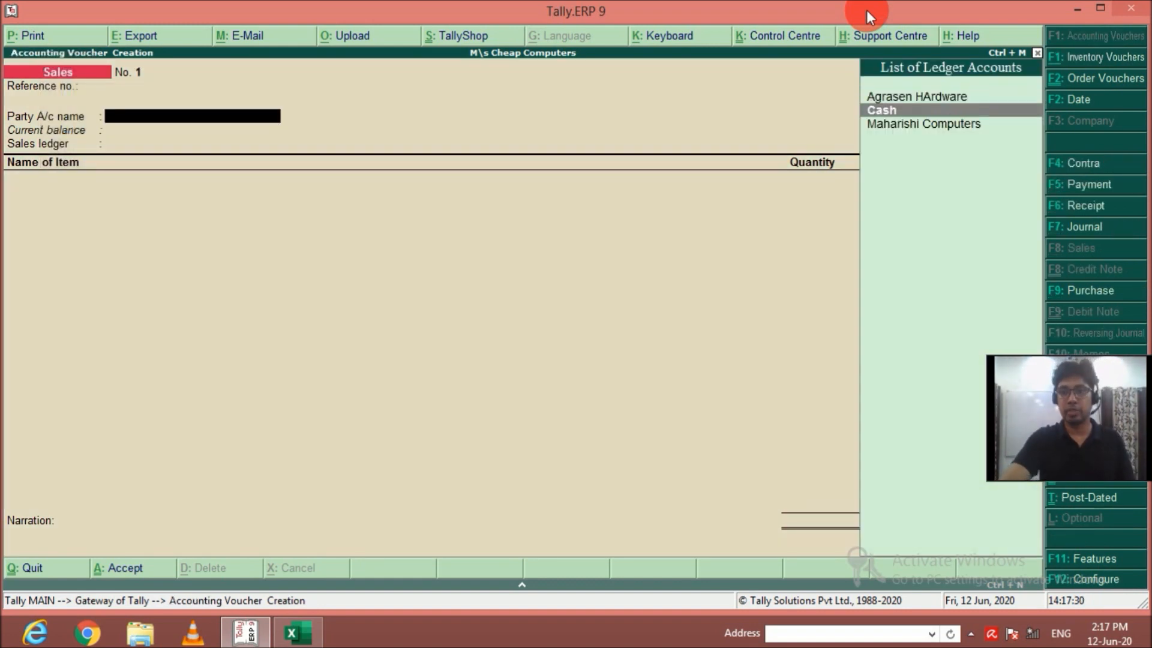
{"action": "key", "text": "Return"}
{"action": "key", "text": "Down"}
{"action": "key", "text": "Down"}
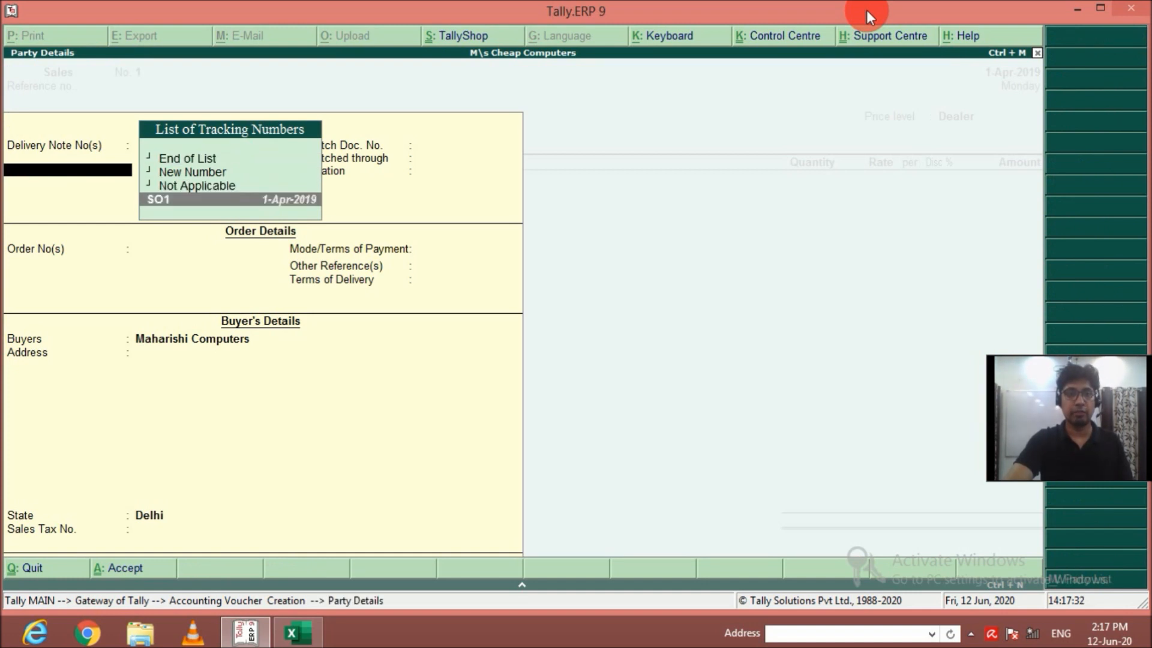
{"action": "key", "text": "Return"}
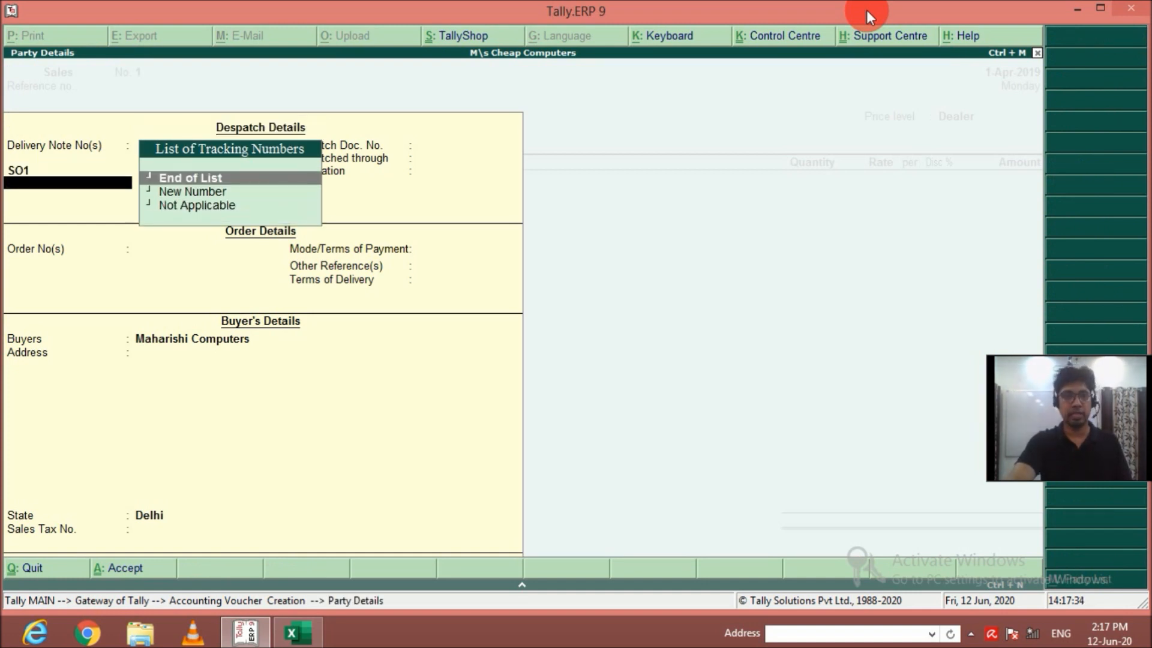
End the tracking number list, keep the remaining party, ledger and item defaults, and save the sales voucher without a narration.
{"action": "key", "text": "Return"}
{"action": "key", "text": "Return"}
{"action": "key", "text": "Return"}
{"action": "key", "text": "Return"}
{"action": "key", "text": "Return"}
{"action": "key", "text": "Return"}
{"action": "key", "text": "Return"}
{"action": "key", "text": "Return"}
{"action": "key", "text": "Return"}
{"action": "key", "text": "Return"}
{"action": "key", "text": "Return"}
{"action": "key", "text": "Return"}
{"action": "key", "text": "Return"}
{"action": "key", "text": "Return"}
{"action": "key", "text": "Return"}
{"action": "key", "text": "Return"}
{"action": "key", "text": "Return"}
{"action": "key", "text": "Return"}
{"action": "key", "text": "Return"}
{"action": "key", "text": "Return"}
{"action": "key", "text": "Return"}
{"action": "key", "text": "Return"}
{"action": "key", "text": "Return"}
{"action": "key", "text": "Return"}
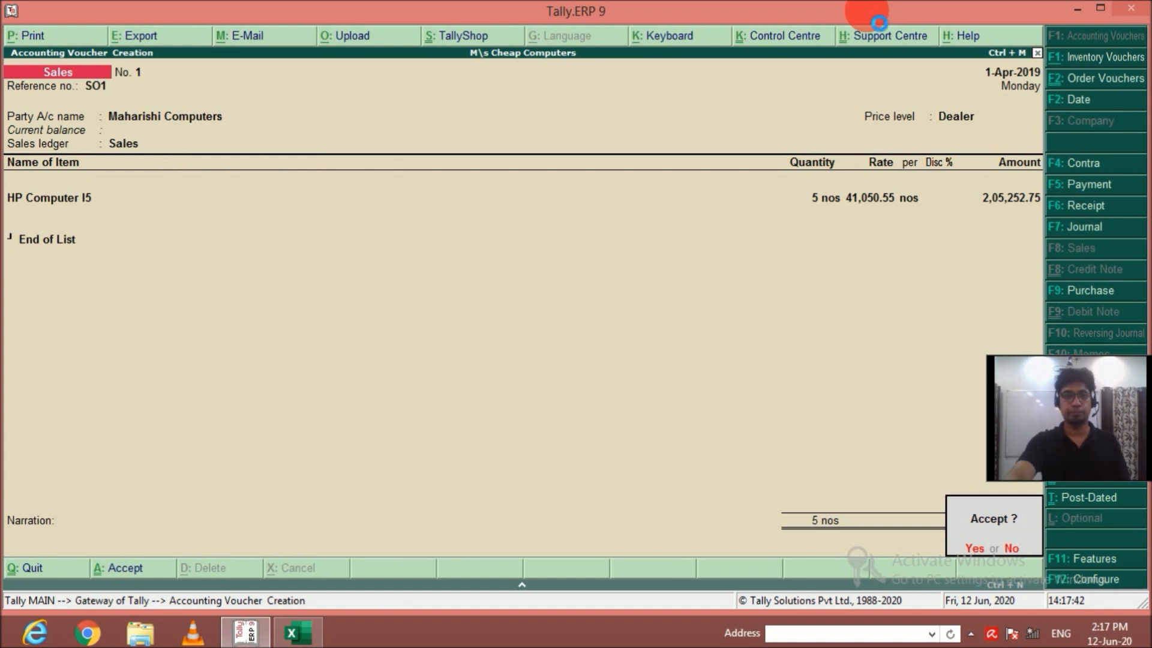
{"action": "key", "text": "alt+F7"}
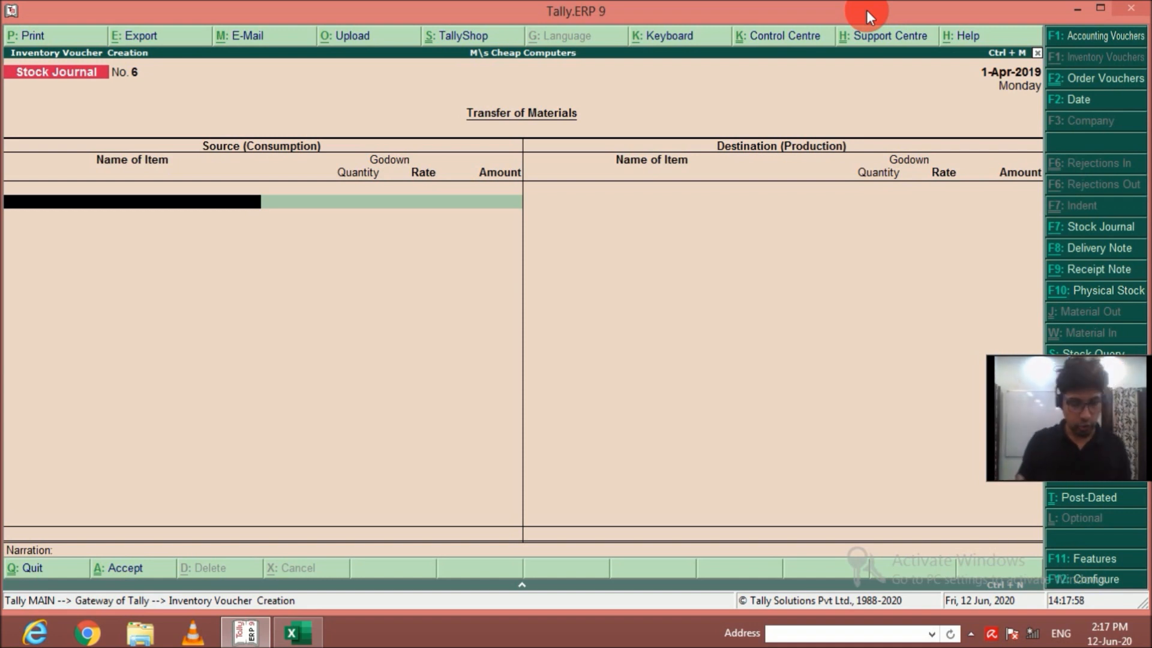
{"action": "key", "text": "Escape"}
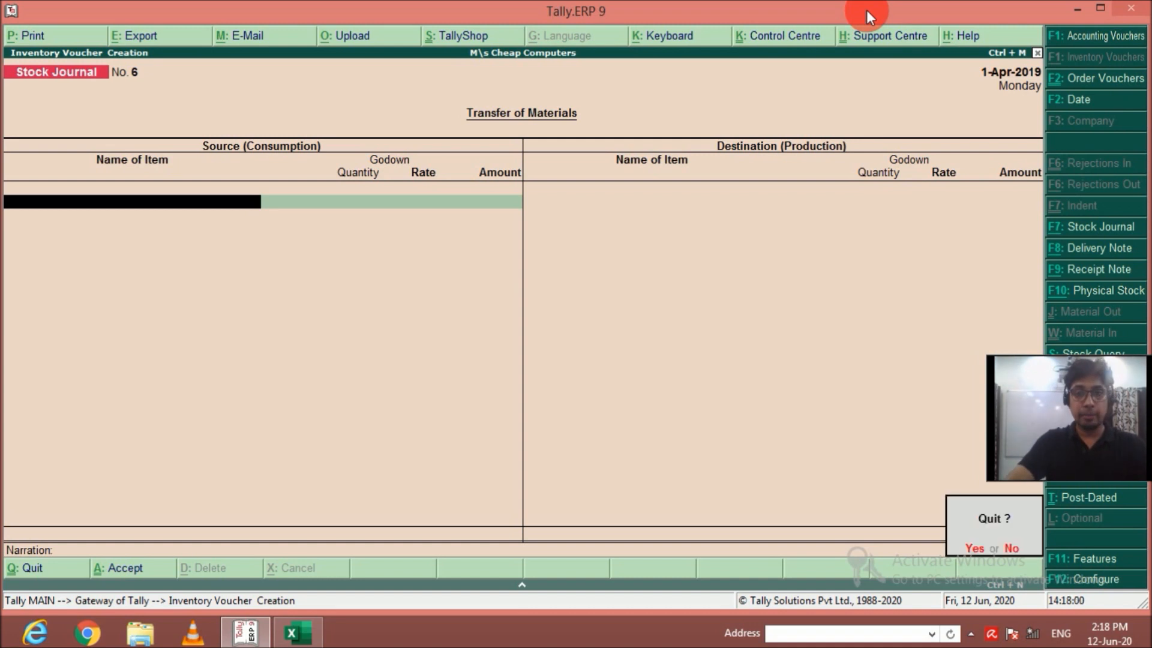
{"action": "key", "text": "Return"}
Start a new sales order and create its party ledger Gupta IT under Sundry Debtors.
{"action": "key", "text": "Down"}
{"action": "key", "text": "Return"}
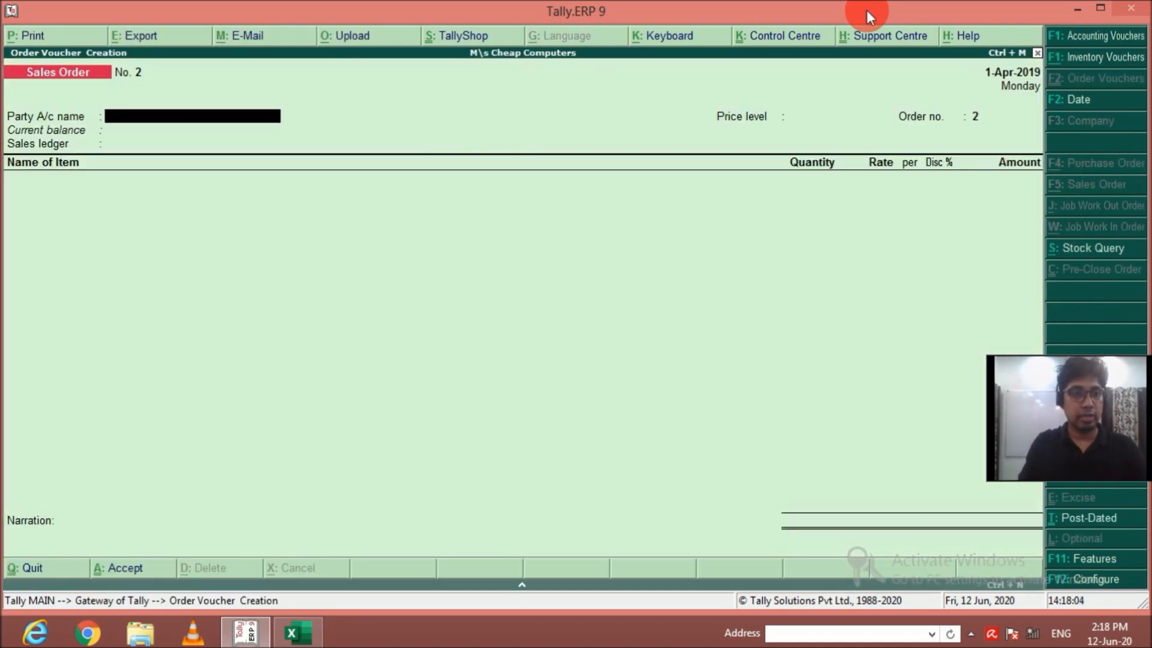
{"action": "key", "text": "alt+c"}
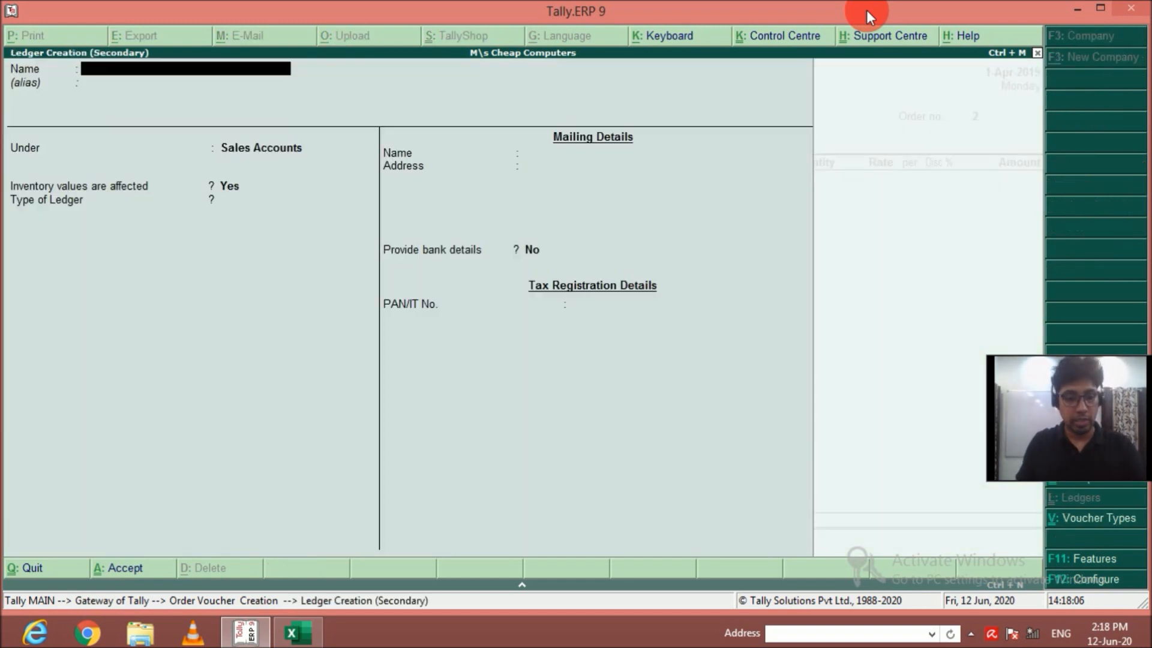
{"action": "type", "text": "Gupta IT"}
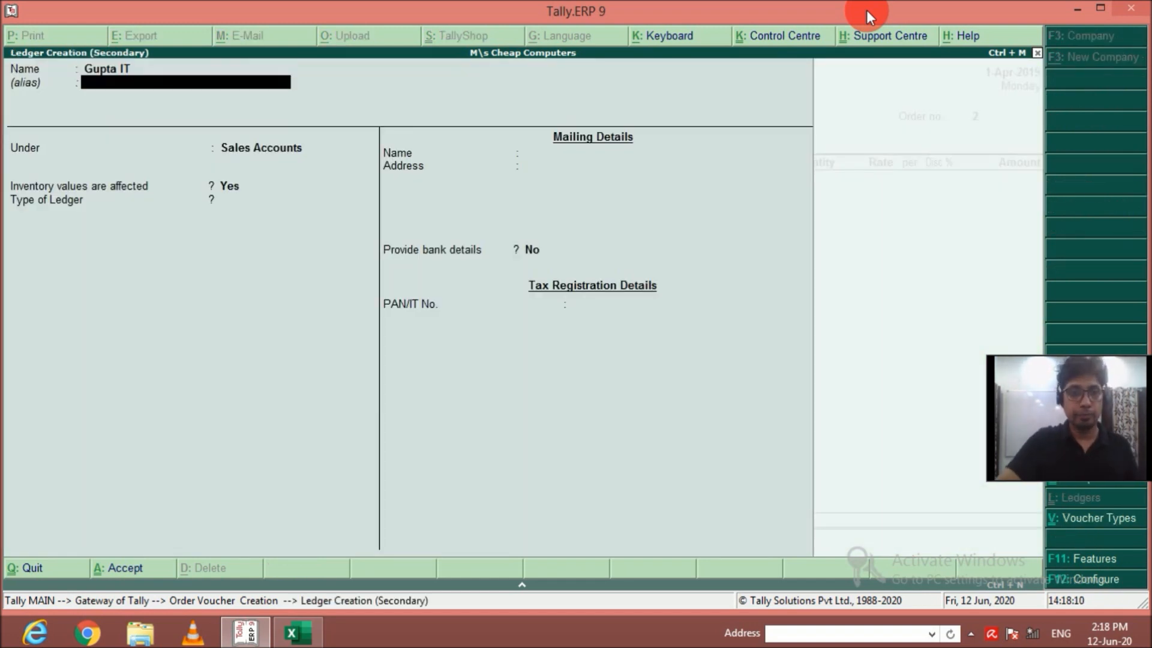
{"action": "key", "text": "Return"}
{"action": "type", "text": "Sund"}
{"action": "key", "text": "Down"}
{"action": "key", "text": "Return"}
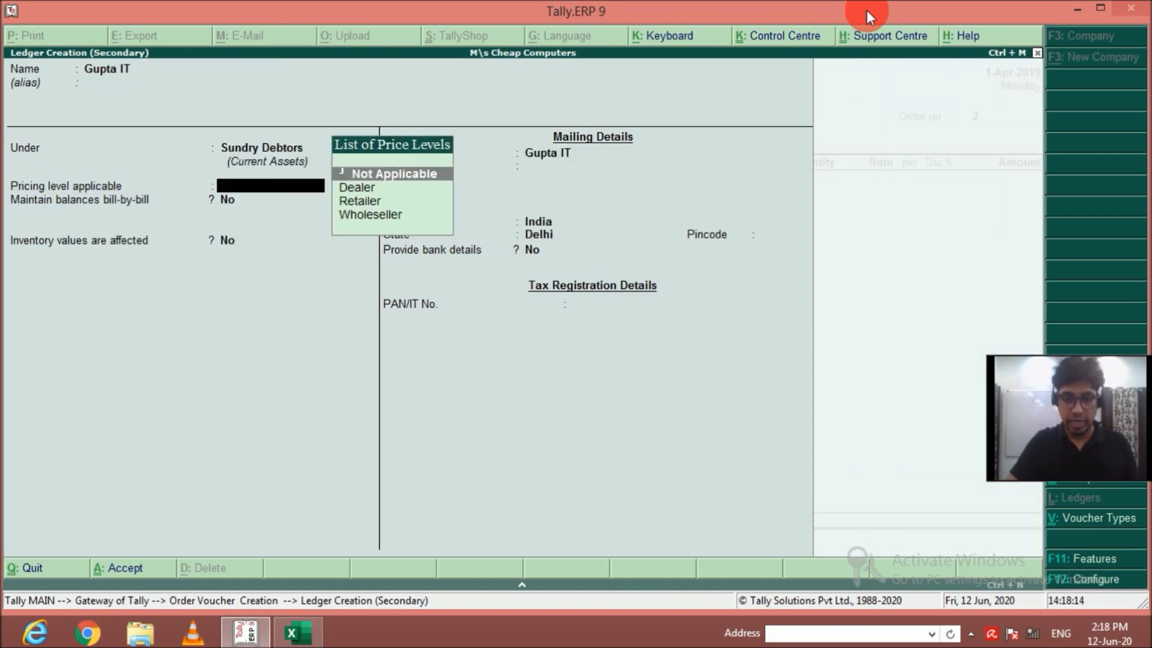
Give the Gupta IT ledger the Retailer pricing level, enable bill-by-bill balances, and save it as the order's party.
{"action": "key", "text": "Down"}
{"action": "key", "text": "Down"}
{"action": "key", "text": "Return"}
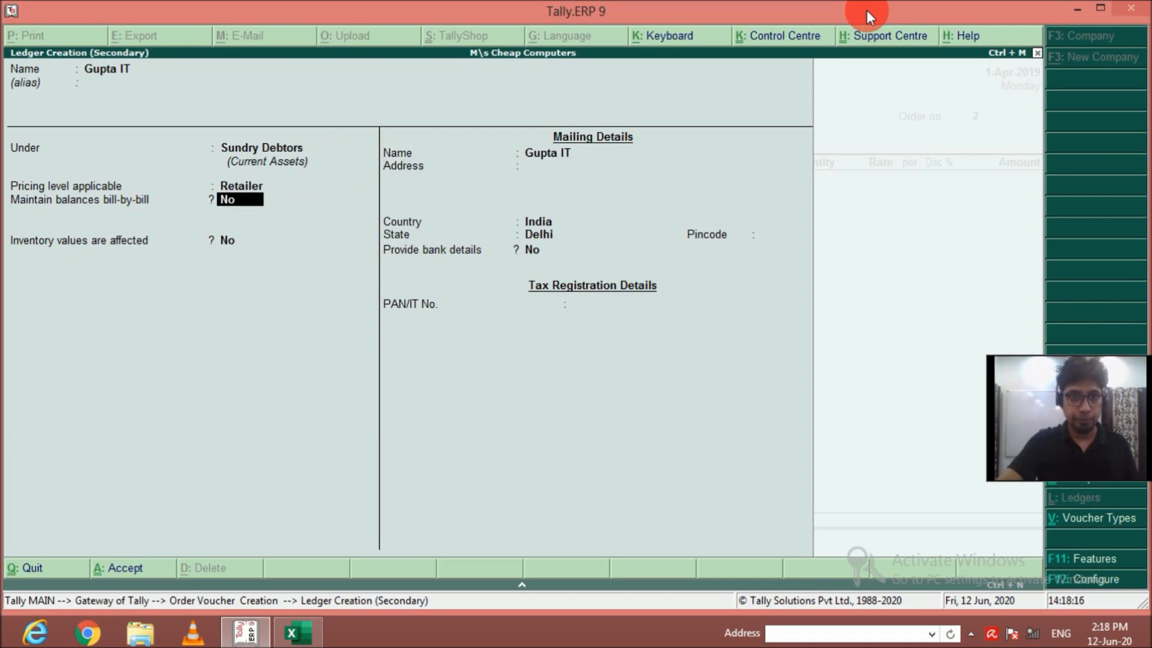
{"action": "type", "text": "y"}
{"action": "key", "text": "Return"}
{"action": "key", "text": "Return"}
{"action": "key", "text": "Return"}
{"action": "key", "text": "Return"}
{"action": "key", "text": "Return"}
{"action": "key", "text": "Return"}
{"action": "key", "text": "Return"}
{"action": "key", "text": "Return"}
{"action": "key", "text": "Return"}
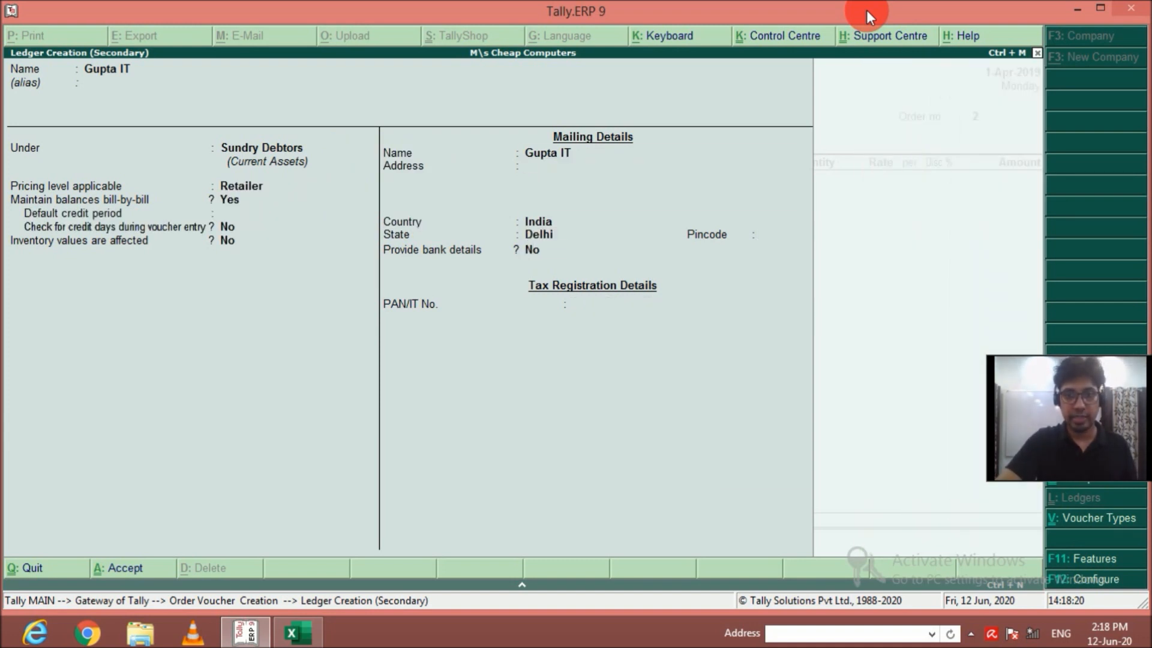
{"action": "key", "text": "Return"}
{"action": "key", "text": "Return"}
{"action": "key", "text": "Return"}
{"action": "key", "text": "Return"}
{"action": "key", "text": "Return"}
{"action": "key", "text": "Return"}
{"action": "key", "text": "Return"}
{"action": "key", "text": "Return"}
{"action": "key", "text": "Return"}
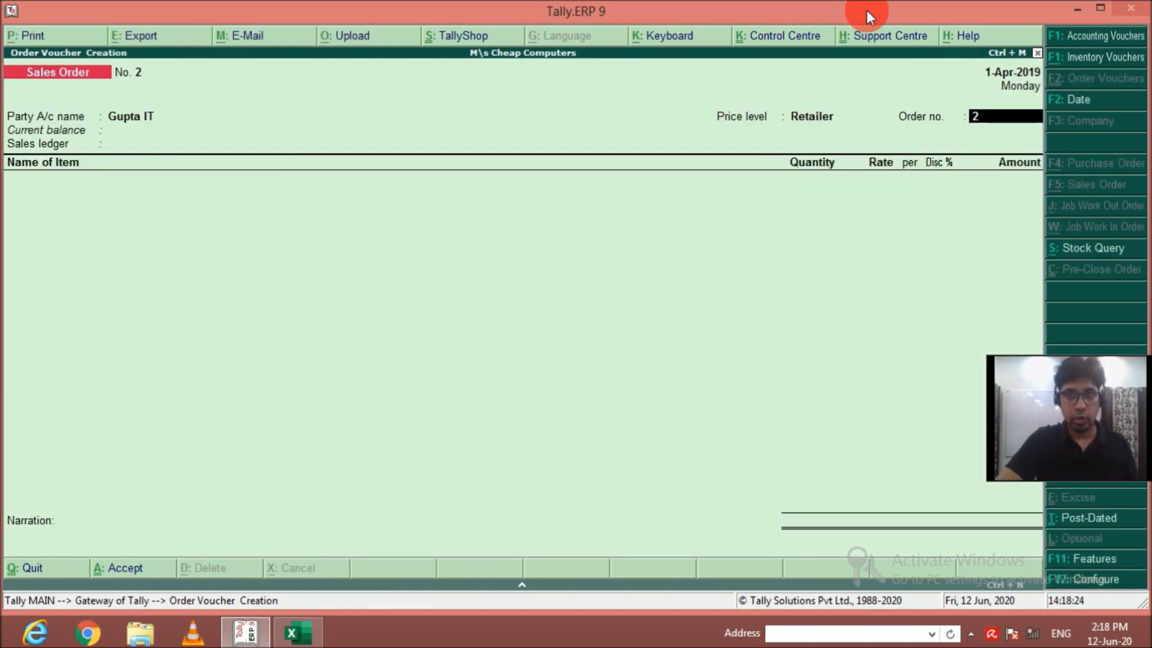
Set the order number to SO2 and choose the Sales ledger.
{"action": "type", "text": "SO2"}
{"action": "key", "text": "Return"}
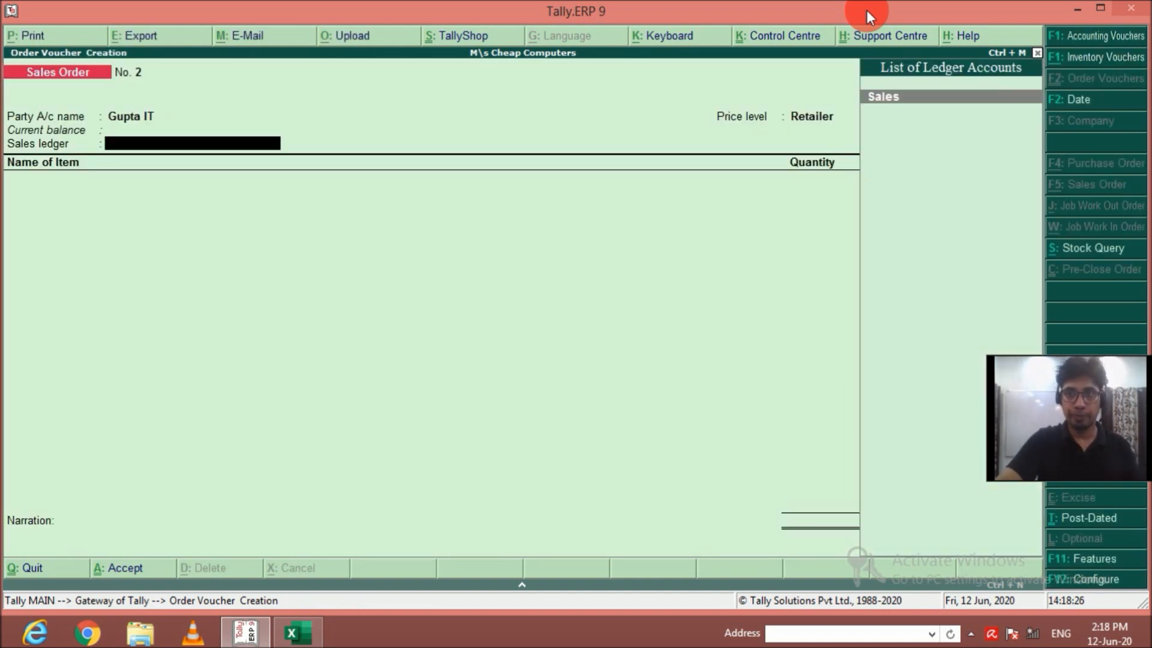
{"action": "key", "text": "Return"}
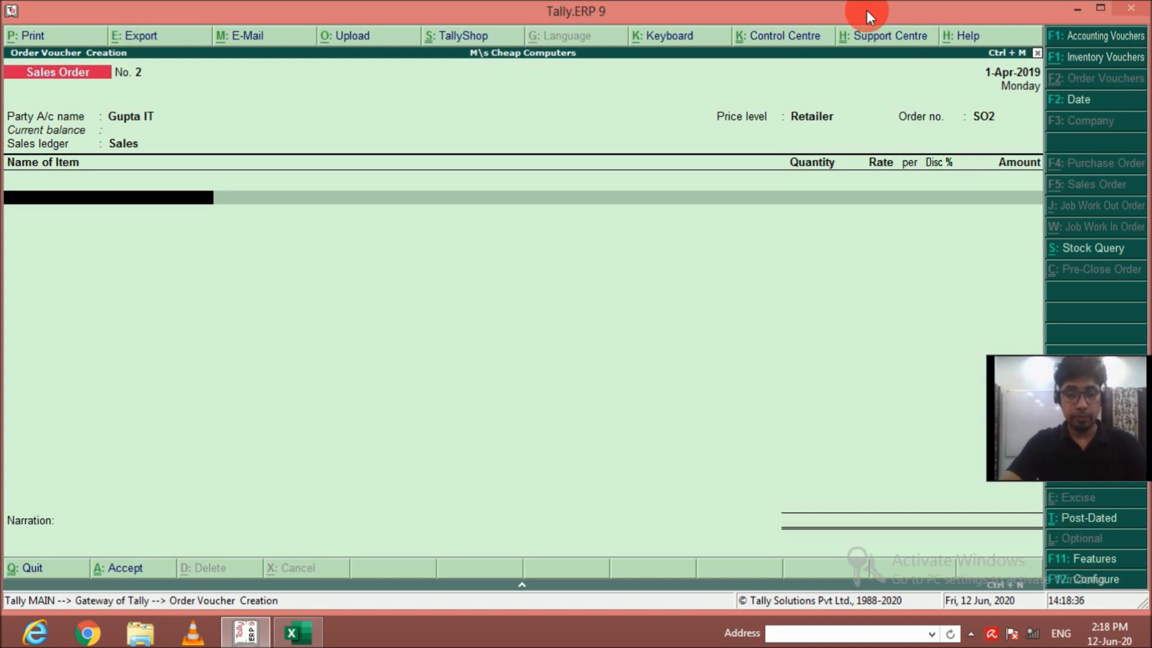
Add 5 nos of HP Computer I3 from the Dampier Nagar godown, due 1-Apr-2019, at the default rate.
{"action": "key", "text": "Down"}
{"action": "key", "text": "Down"}
{"action": "key", "text": "Return"}
{"action": "key", "text": "Return"}
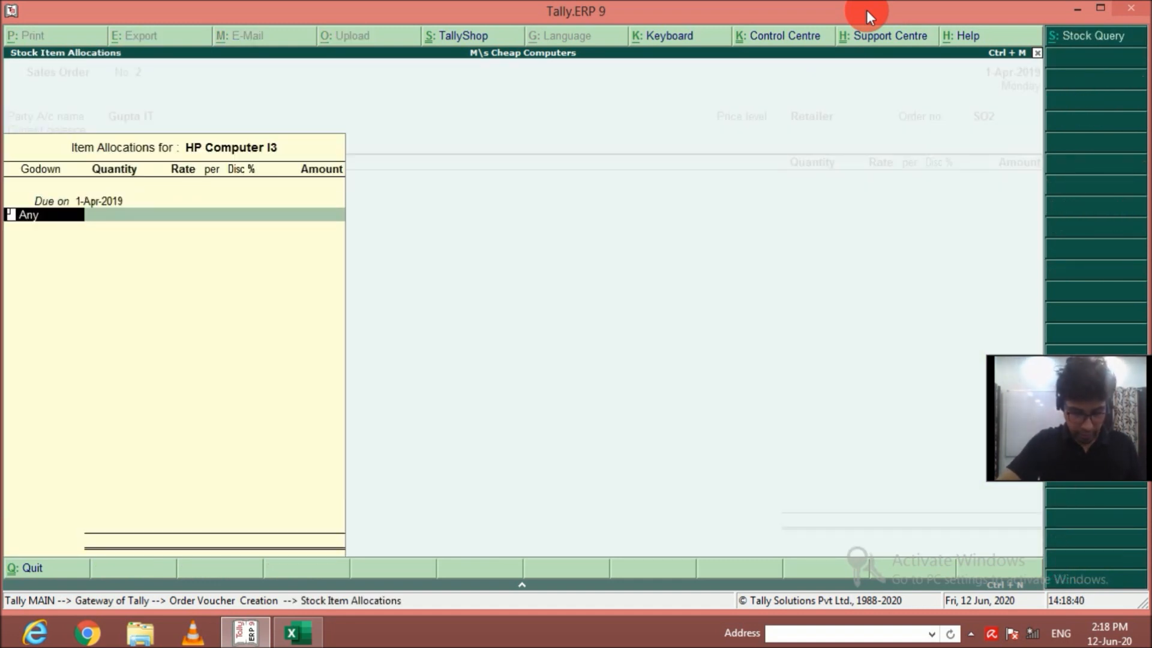
{"action": "type", "text": "d"}
{"action": "key", "text": "Return"}
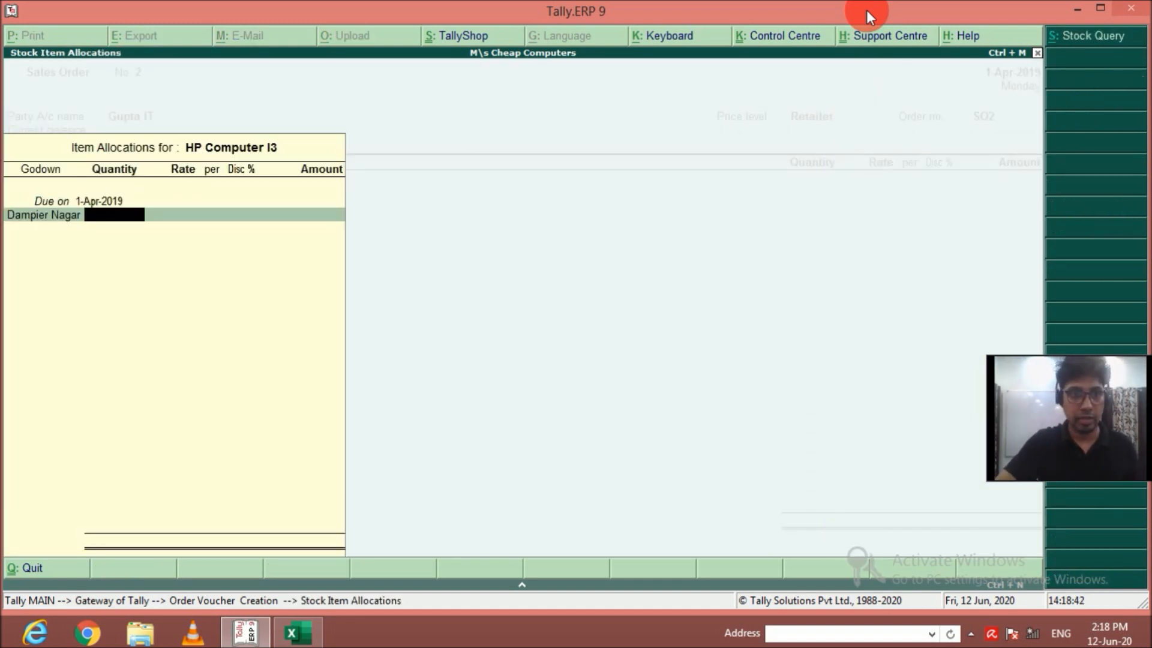
{"action": "type", "text": "5"}
{"action": "key", "text": "Return"}
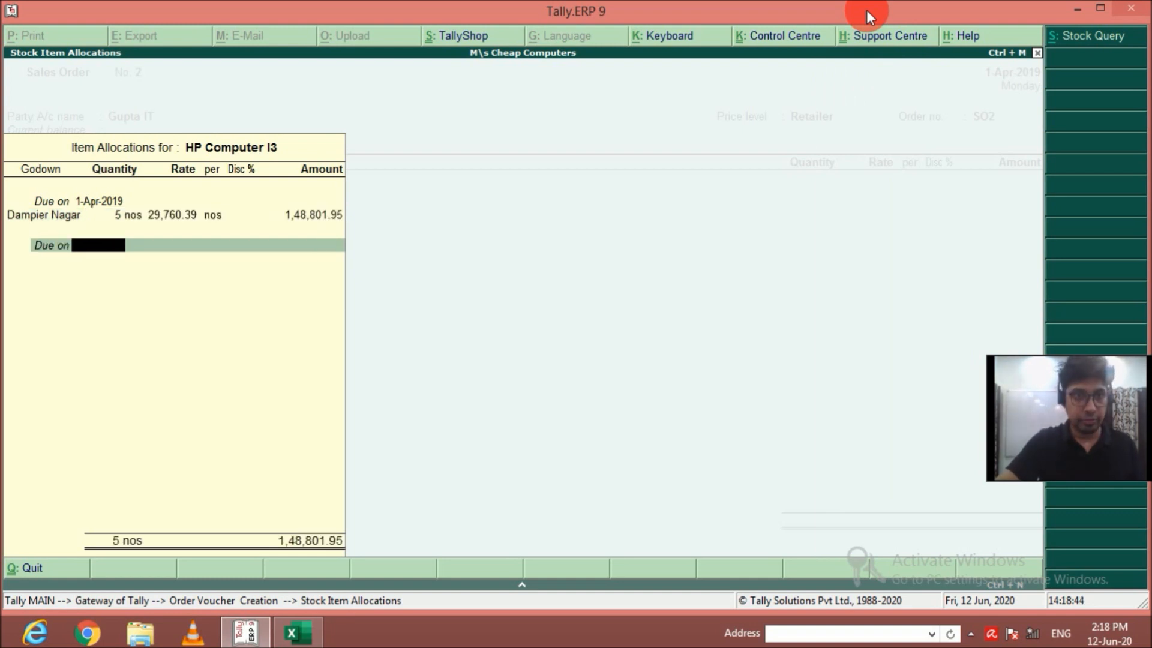
{"action": "key", "text": "Return"}
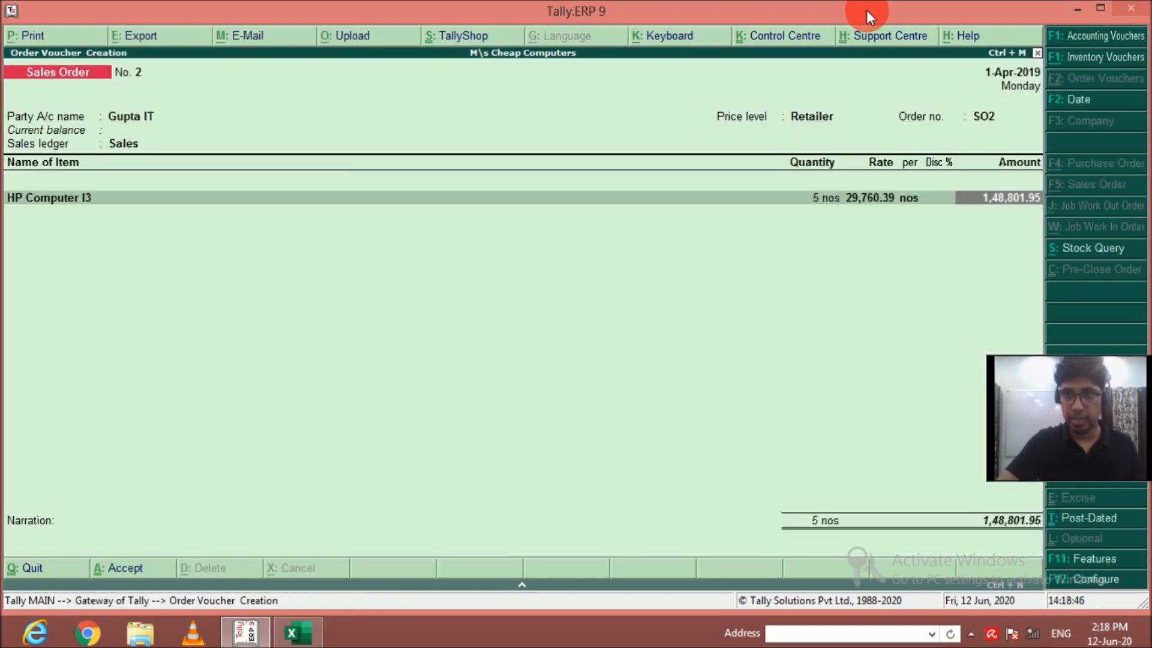
{"action": "key", "text": "Return"}
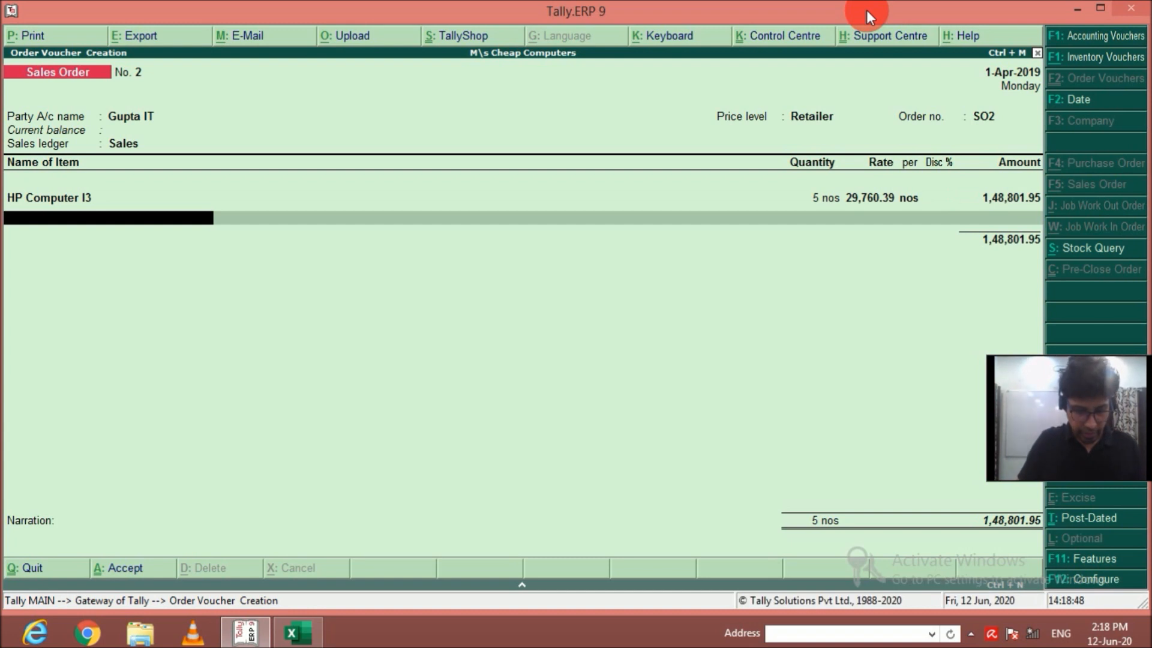
Add 7 nos of Lenovo Computer I5 from the Dampier Nagar godown to the order at the default rate.
{"action": "type", "text": "Len"}
{"action": "key", "text": "Down"}
{"action": "key", "text": "Down"}
{"action": "key", "text": "Down"}
{"action": "key", "text": "Return"}
{"action": "key", "text": "Return"}
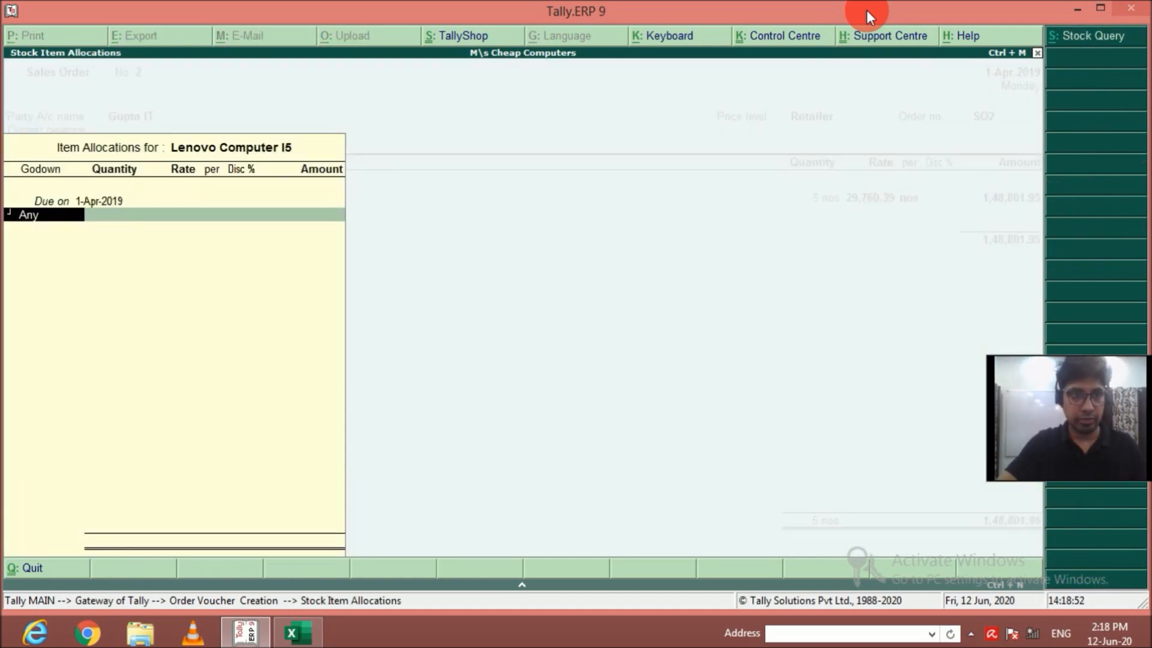
{"action": "key", "text": "Down"}
{"action": "key", "text": "Return"}
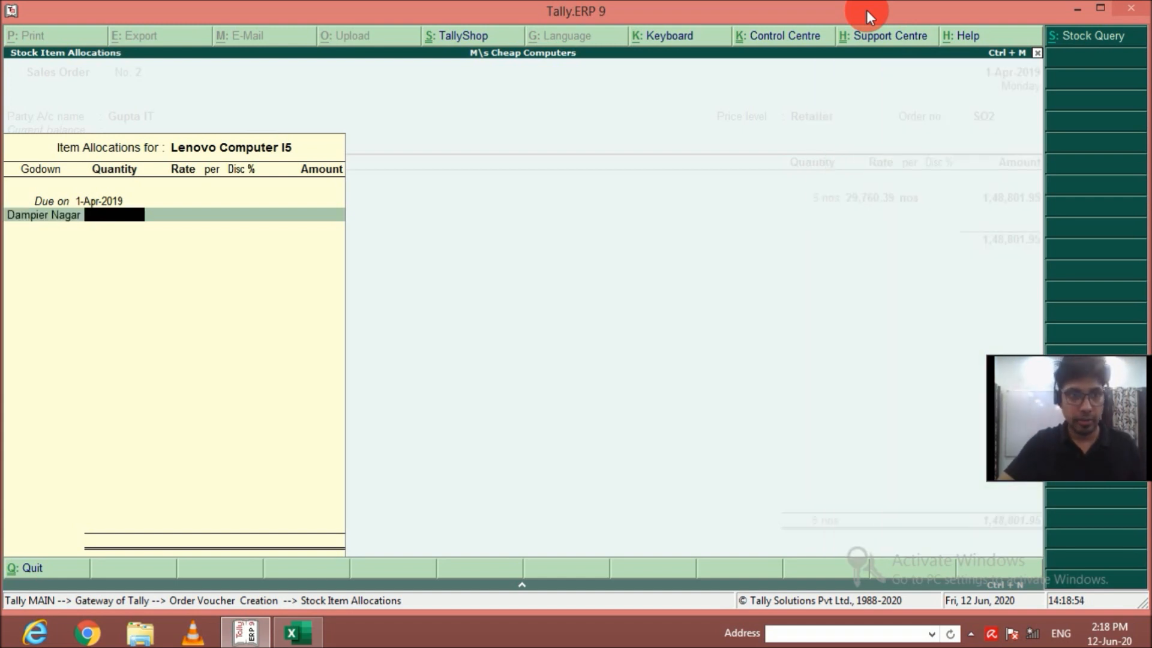
{"action": "type", "text": "7"}
{"action": "key", "text": "Return"}
{"action": "key", "text": "Return"}
{"action": "key", "text": "Return"}
{"action": "key", "text": "Return"}
{"action": "key", "text": "Return"}
{"action": "key", "text": "Return"}
{"action": "key", "text": "Return"}
Add 3 nos of Samsung Computer I7 from the Dampier Nagar godown to the order at the default rate.
{"action": "key", "text": "Return"}
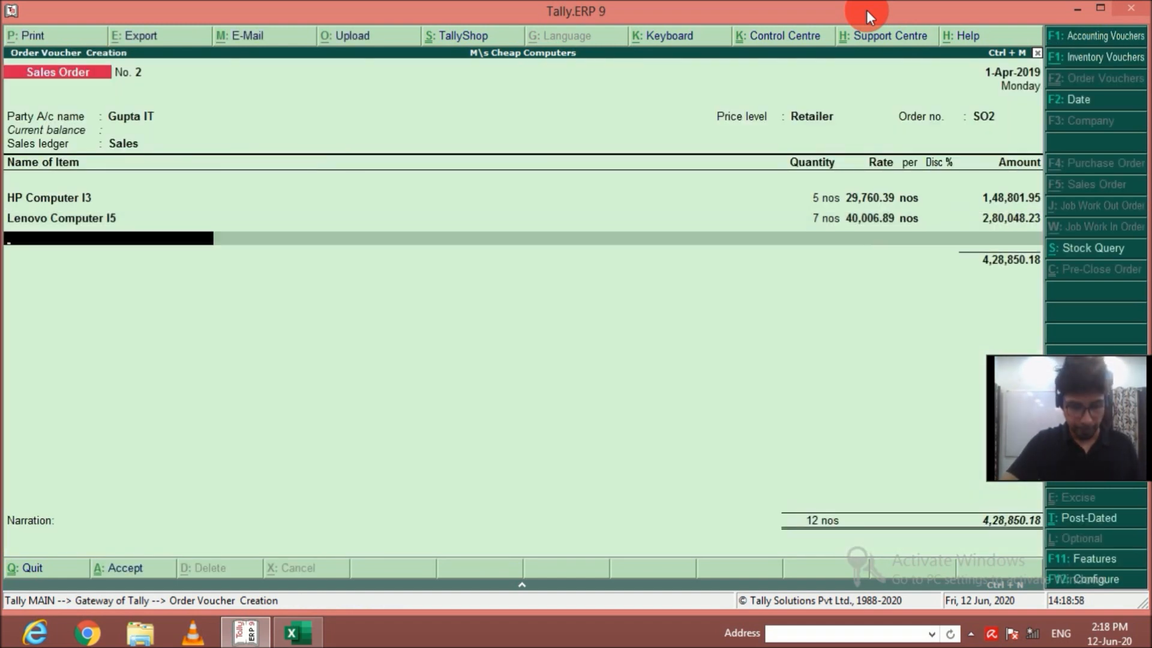
{"action": "type", "text": "Sam"}
{"action": "key", "text": "Down"}
{"action": "key", "text": "Down"}
{"action": "key", "text": "Down"}
{"action": "key", "text": "Down"}
{"action": "key", "text": "Return"}
{"action": "key", "text": "Return"}
{"action": "key", "text": "Down"}
{"action": "key", "text": "Return"}
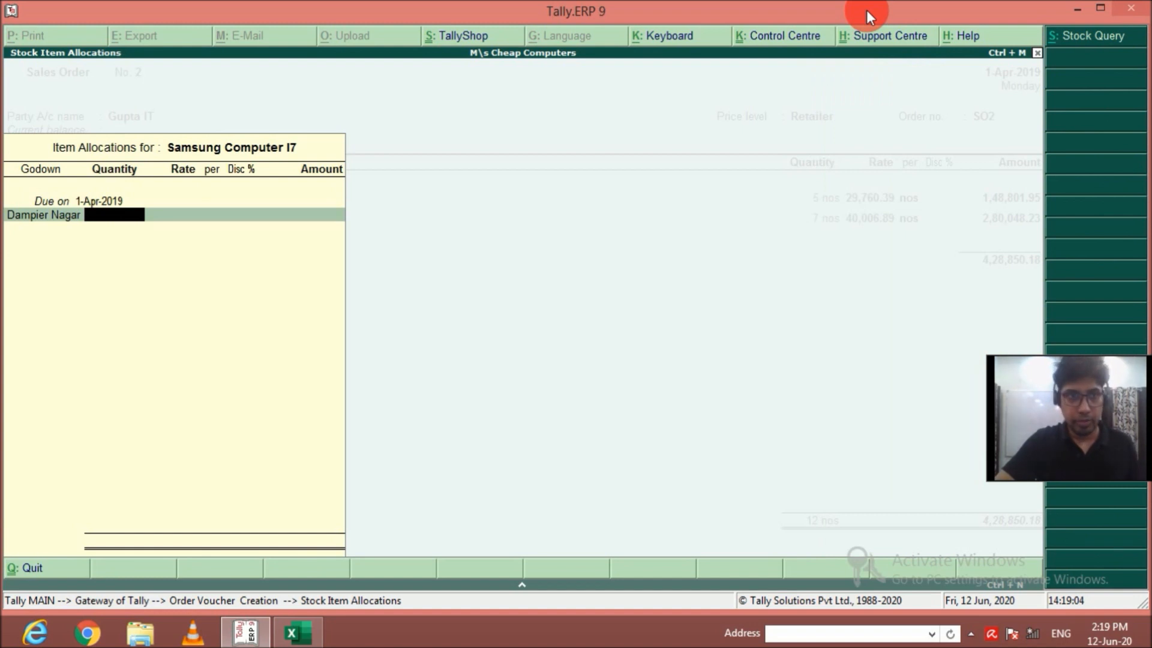
{"action": "type", "text": "3"}
{"action": "key", "text": "Return"}
{"action": "key", "text": "Return"}
{"action": "key", "text": "Return"}
{"action": "key", "text": "Return"}
{"action": "key", "text": "Return"}
{"action": "key", "text": "Return"}
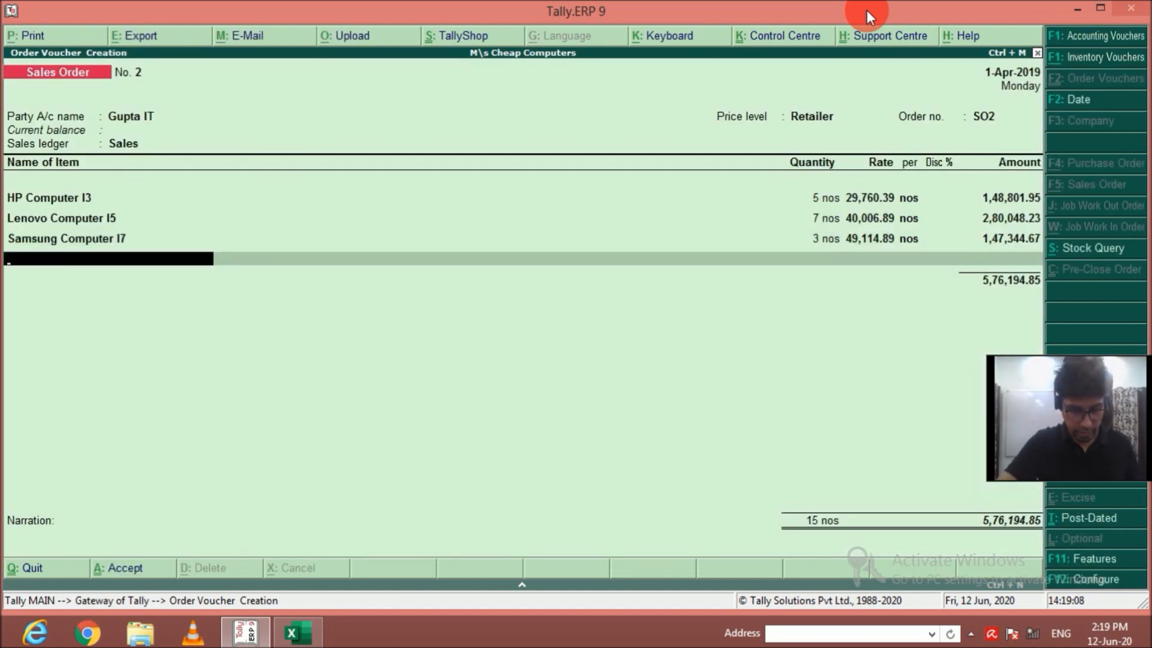
Add 4 nos of Dell Computer I9 from the Dampier Nagar godown to the order at the default rate.
{"action": "type", "text": "Dell"}
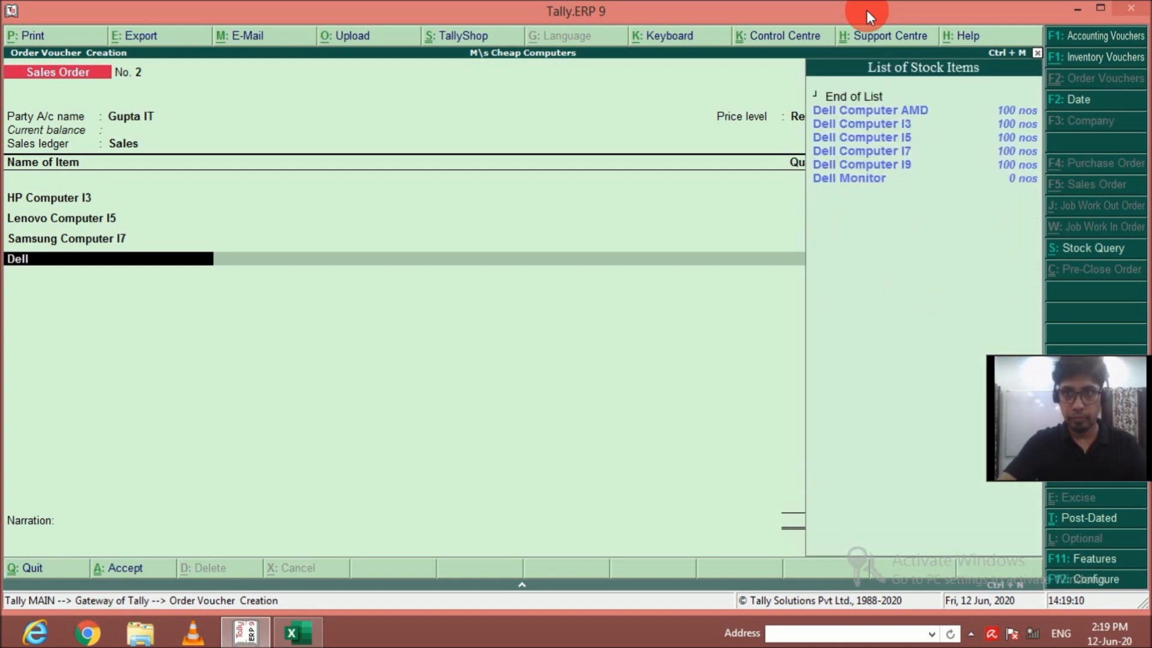
{"action": "key", "text": "Down"}
{"action": "key", "text": "Down"}
{"action": "key", "text": "Down"}
{"action": "key", "text": "Down"}
{"action": "key", "text": "Down"}
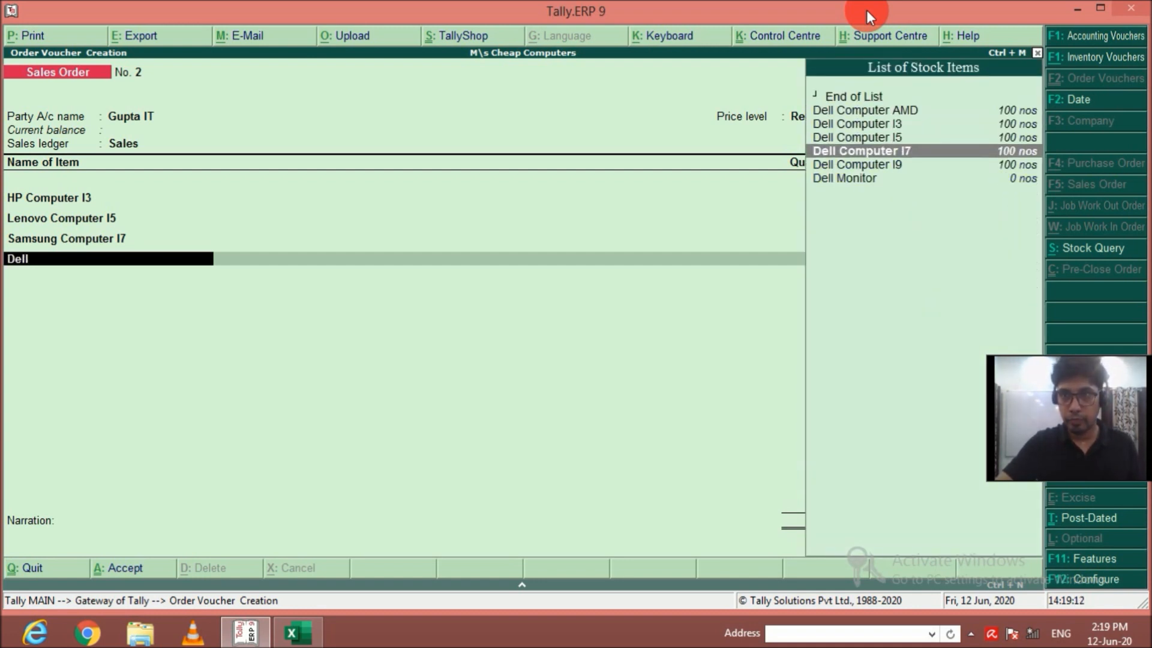
{"action": "key", "text": "Return"}
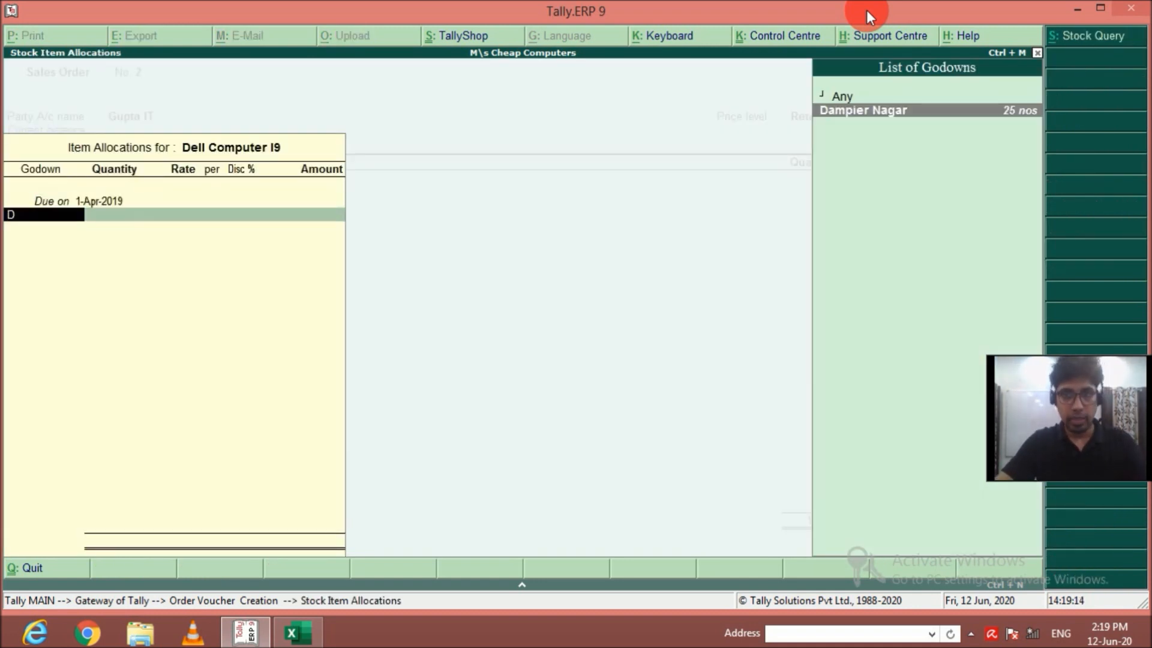
{"action": "key", "text": "Return"}
{"action": "type", "text": "4"}
{"action": "key", "text": "Return"}
{"action": "key", "text": "Return"}
{"action": "key", "text": "Return"}
{"action": "key", "text": "Return"}
{"action": "key", "text": "Return"}
{"action": "key", "text": "Return"}
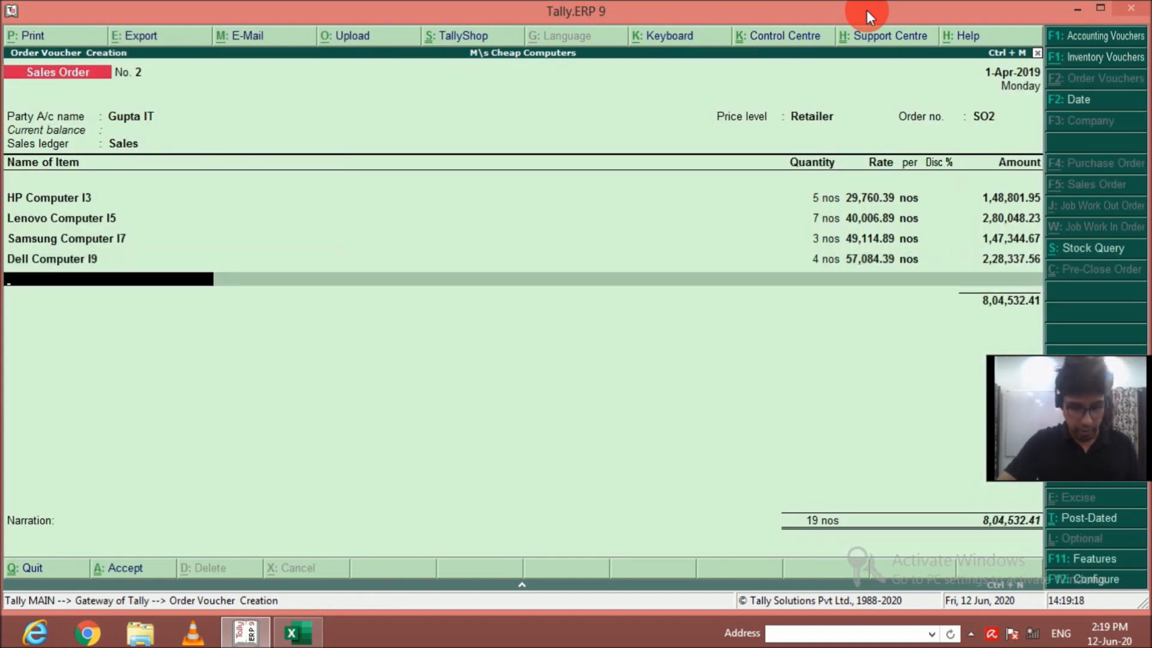
Add 1 nos of Acer Computer AMD from the Dampier Nagar godown to the order at the default rate.
{"action": "type", "text": "Acer"}
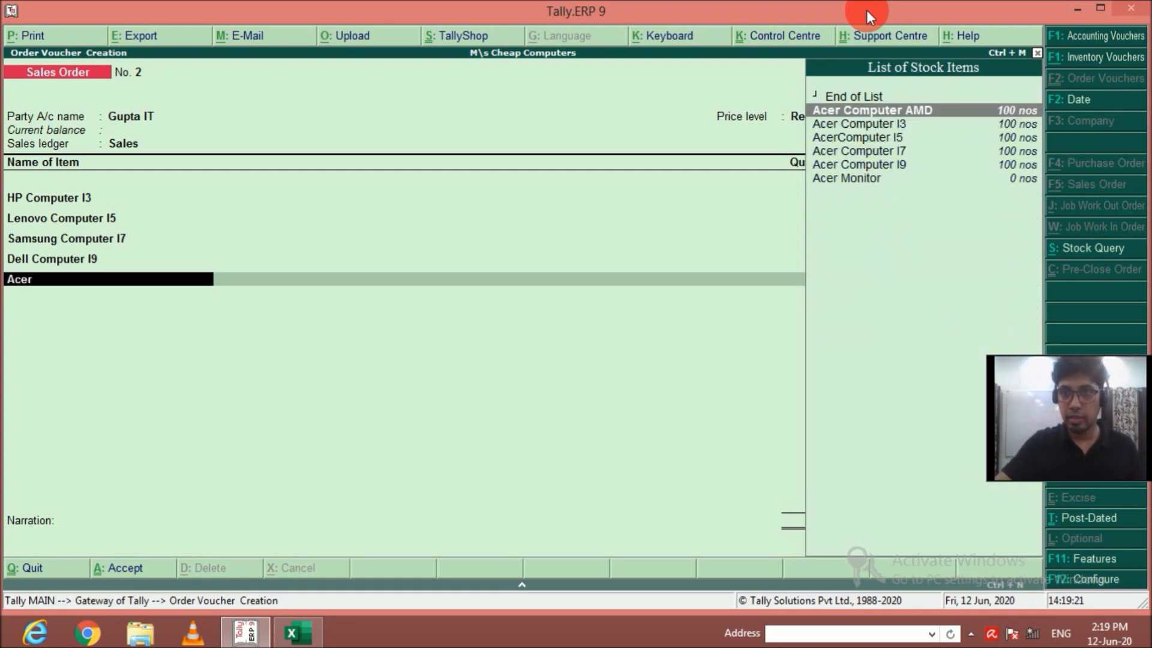
{"action": "key", "text": "Return"}
{"action": "key", "text": "Return"}
{"action": "key", "text": "Return"}
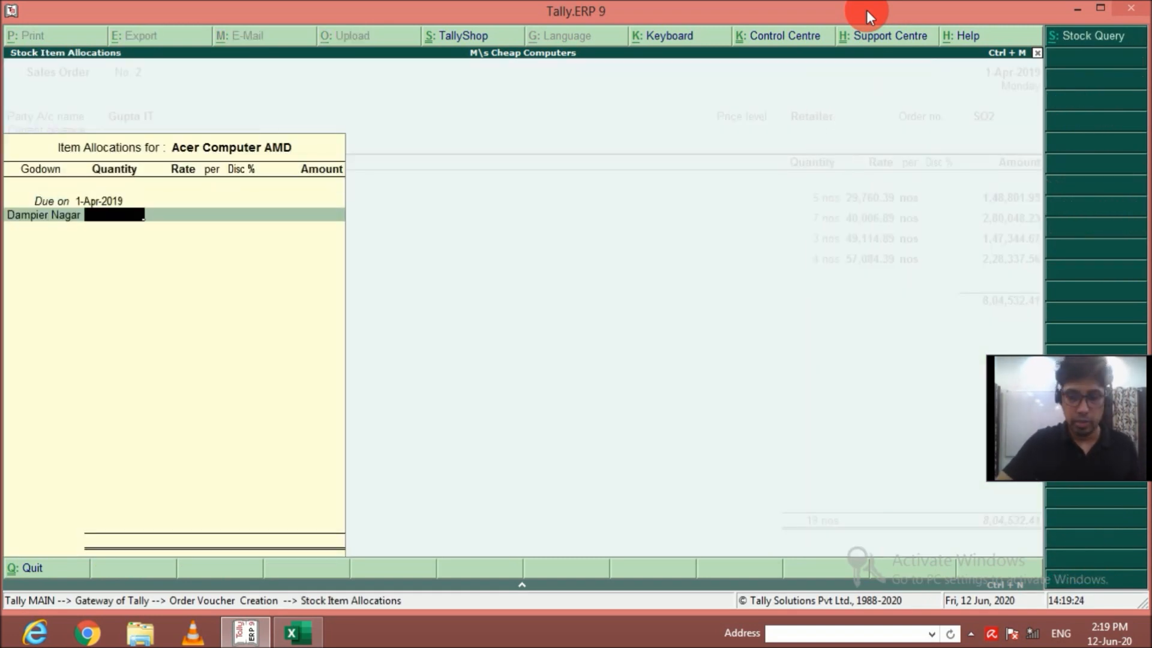
{"action": "type", "text": "1"}
{"action": "key", "text": "Return"}
{"action": "key", "text": "Return"}
{"action": "key", "text": "Return"}
{"action": "key", "text": "Return"}
{"action": "key", "text": "Return"}
{"action": "key", "text": "Return"}
{"action": "key", "text": "Return"}
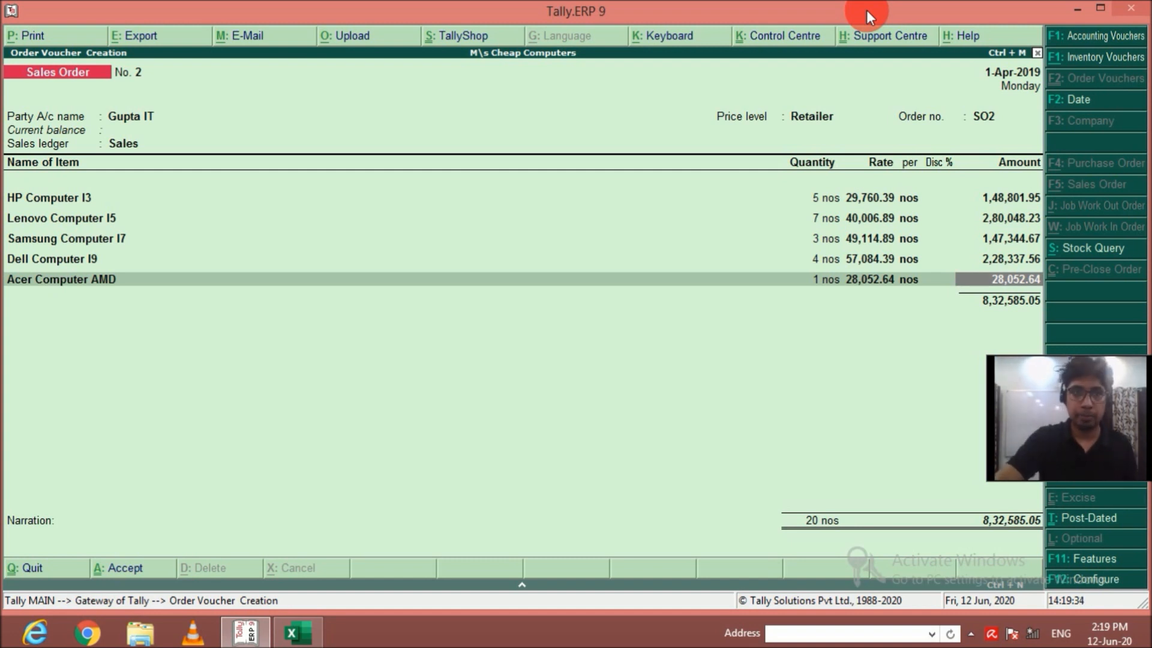
End the item list and save sales order SO2 without a narration.
{"action": "key", "text": "Return"}
{"action": "key", "text": "Return"}
{"action": "key", "text": "Return"}
{"action": "key", "text": "Return"}
{"action": "key", "text": "Return"}
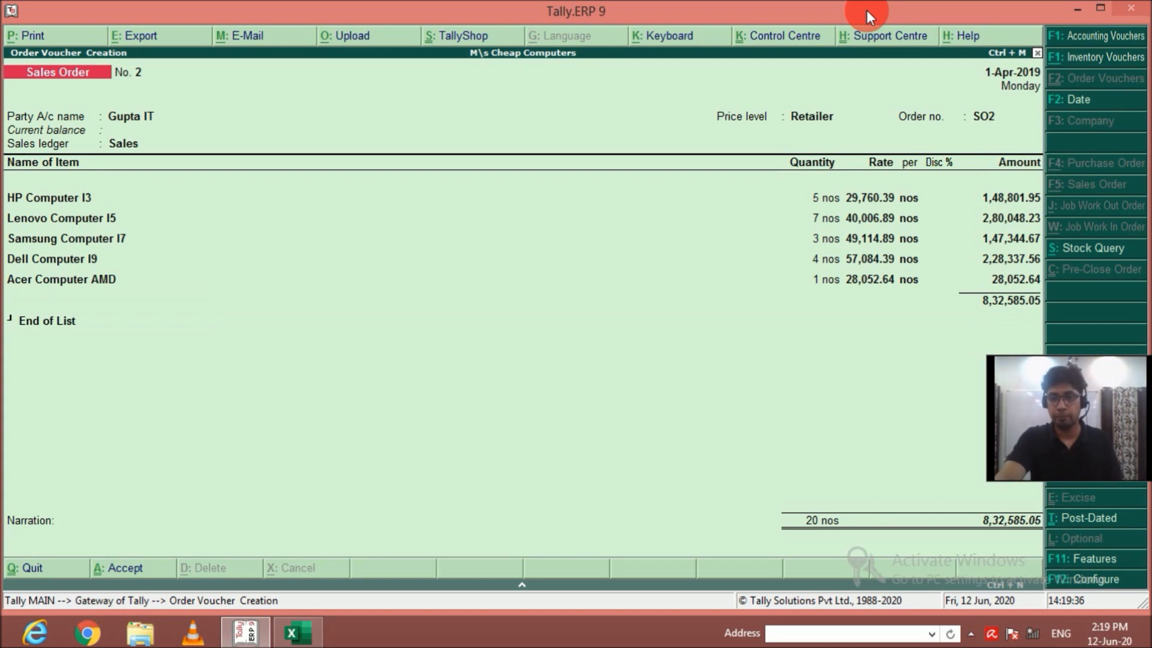
{"action": "key", "text": "Return"}
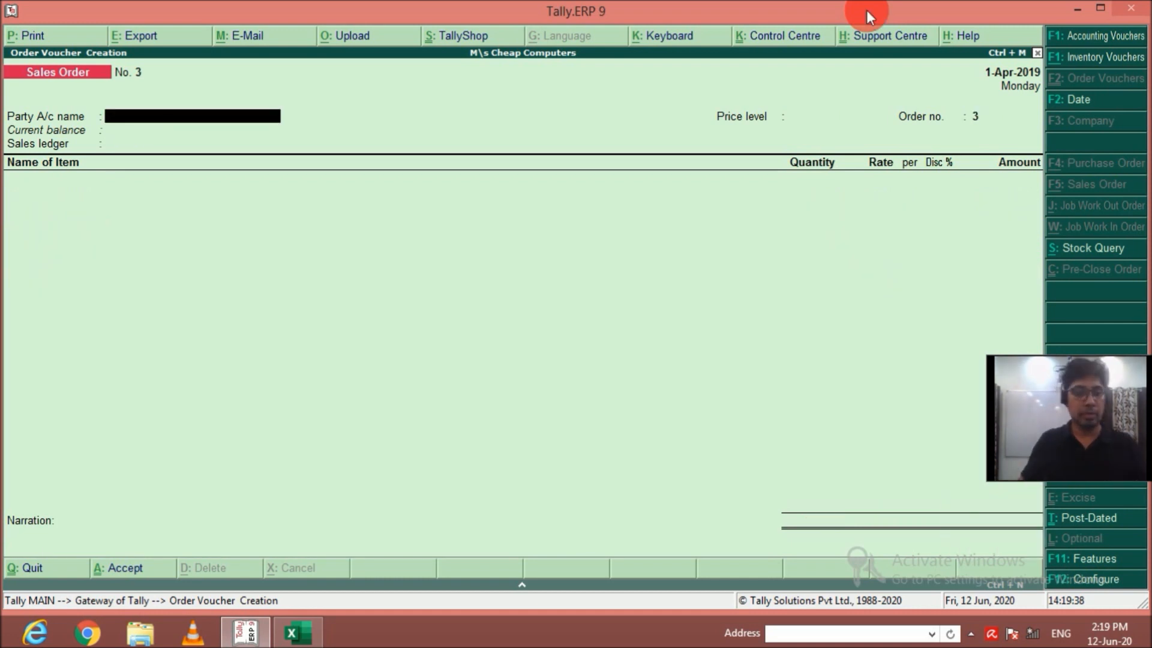
Start a delivery note with Gupta IT as the party.
{"action": "key", "text": "alt+F8"}
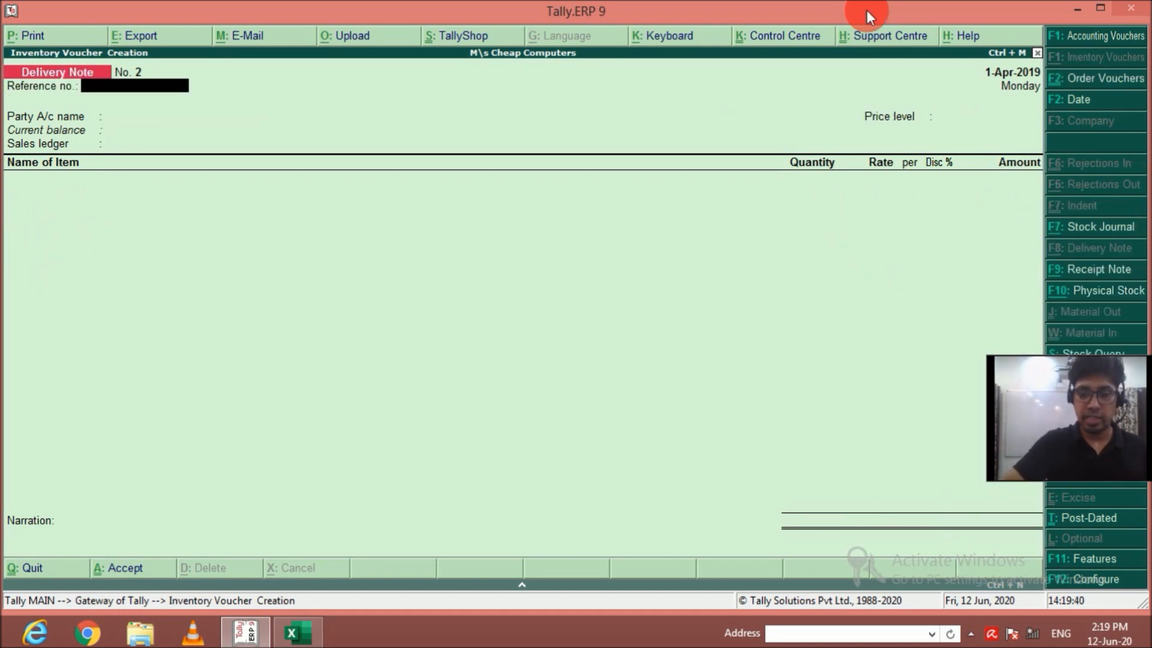
{"action": "key", "text": "Return"}
{"action": "key", "text": "Down"}
{"action": "key", "text": "Down"}
{"action": "key", "text": "Return"}
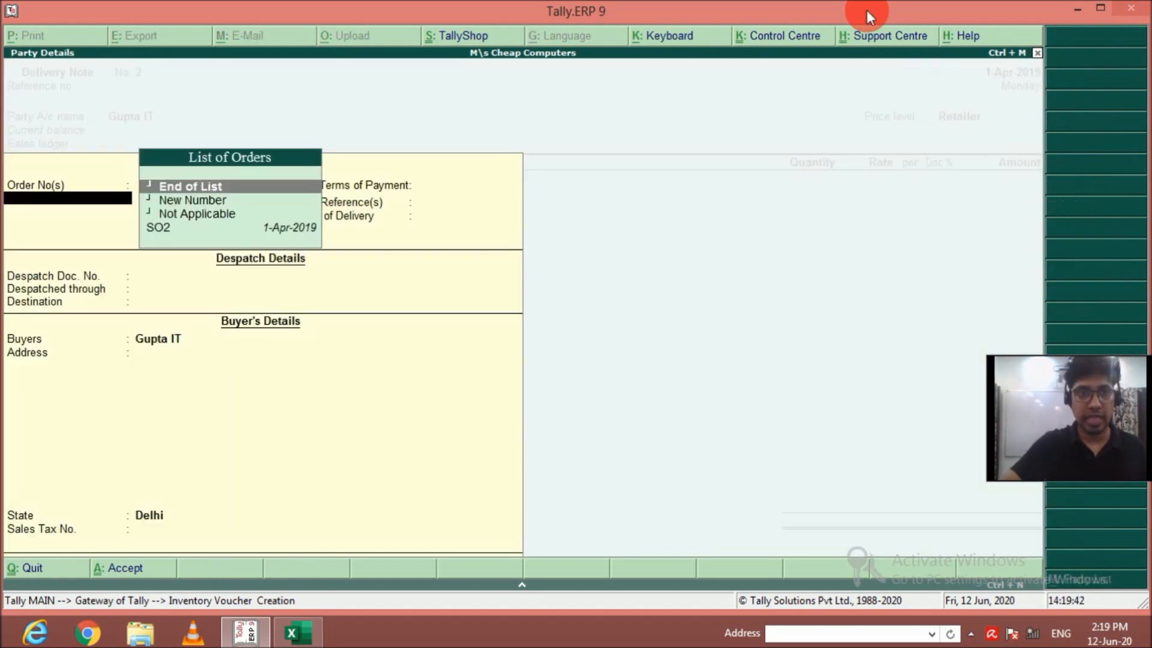
Link the delivery note to order SO2 and accept the remaining party details.
{"action": "key", "text": "Down"}
{"action": "key", "text": "Down"}
{"action": "key", "text": "Down"}
{"action": "key", "text": "Return"}
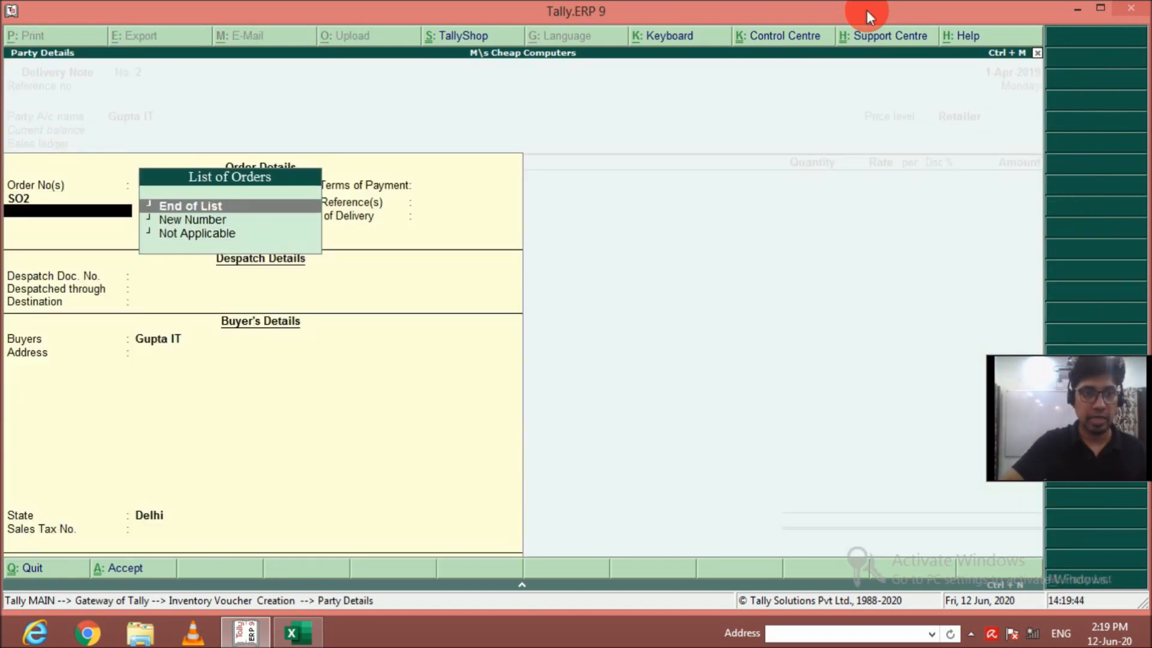
{"action": "key", "text": "Return"}
{"action": "key", "text": "Return"}
{"action": "key", "text": "Return"}
{"action": "key", "text": "Return"}
{"action": "key", "text": "Return"}
{"action": "key", "text": "Return"}
{"action": "key", "text": "Return"}
{"action": "key", "text": "Return"}
{"action": "key", "text": "Return"}
{"action": "key", "text": "Return"}
{"action": "key", "text": "Return"}
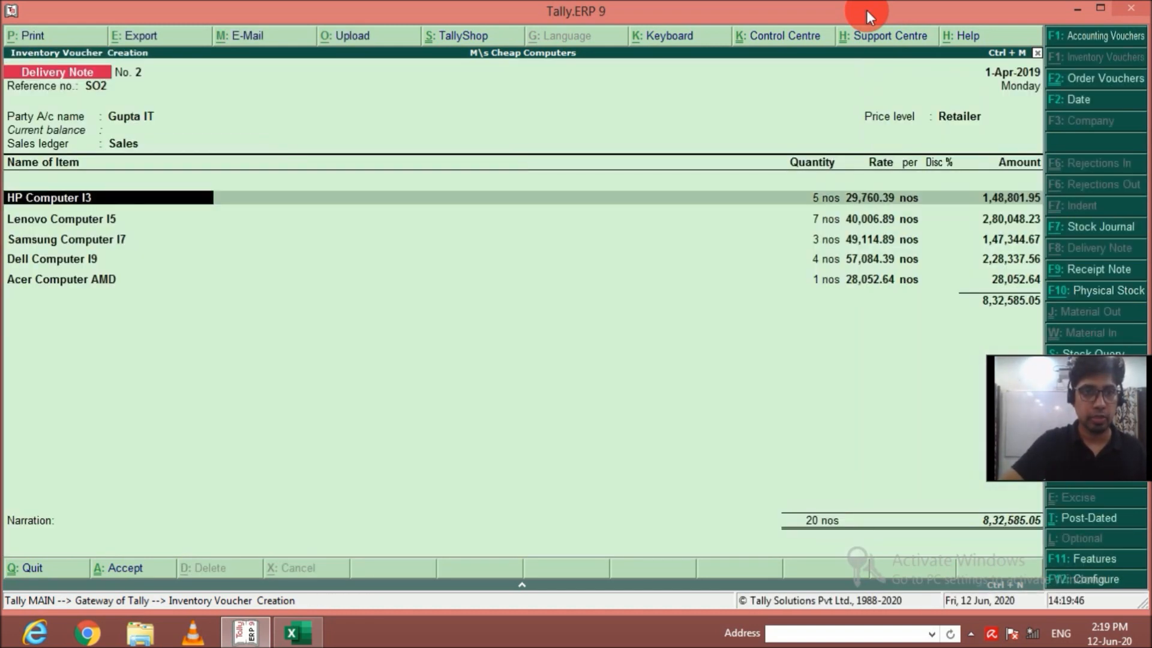
Allocate the 5 nos of HP Computer I3 under tracking number SO2 at the carried-over godown and rate.
{"action": "key", "text": "Down"}
{"action": "key", "text": "Return"}
{"action": "key", "text": "Return"}
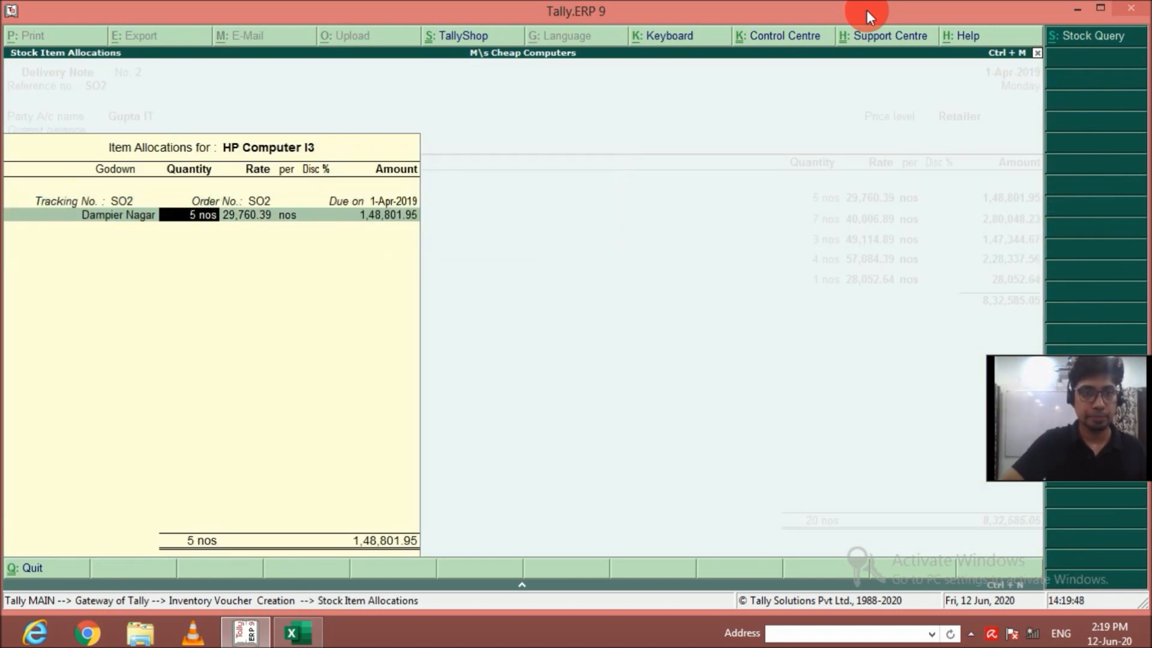
Allocate the 7 nos of Lenovo Computer I5 in the delivery note under tracking number SO2.
{"action": "key", "text": "Return"}
{"action": "key", "text": "Return"}
{"action": "key", "text": "Return"}
{"action": "key", "text": "Return"}
{"action": "key", "text": "Return"}
{"action": "key", "text": "Down"}
{"action": "key", "text": "Return"}
{"action": "key", "text": "Return"}
{"action": "key", "text": "Escape"}
{"action": "key", "text": "Down"}
{"action": "key", "text": "Return"}
{"action": "key", "text": "Return"}
{"action": "key", "text": "Return"}
{"action": "key", "text": "Return"}
{"action": "key", "text": "Return"}
{"action": "key", "text": "Return"}
{"action": "key", "text": "Return"}
{"action": "key", "text": "Return"}
{"action": "key", "text": "Return"}
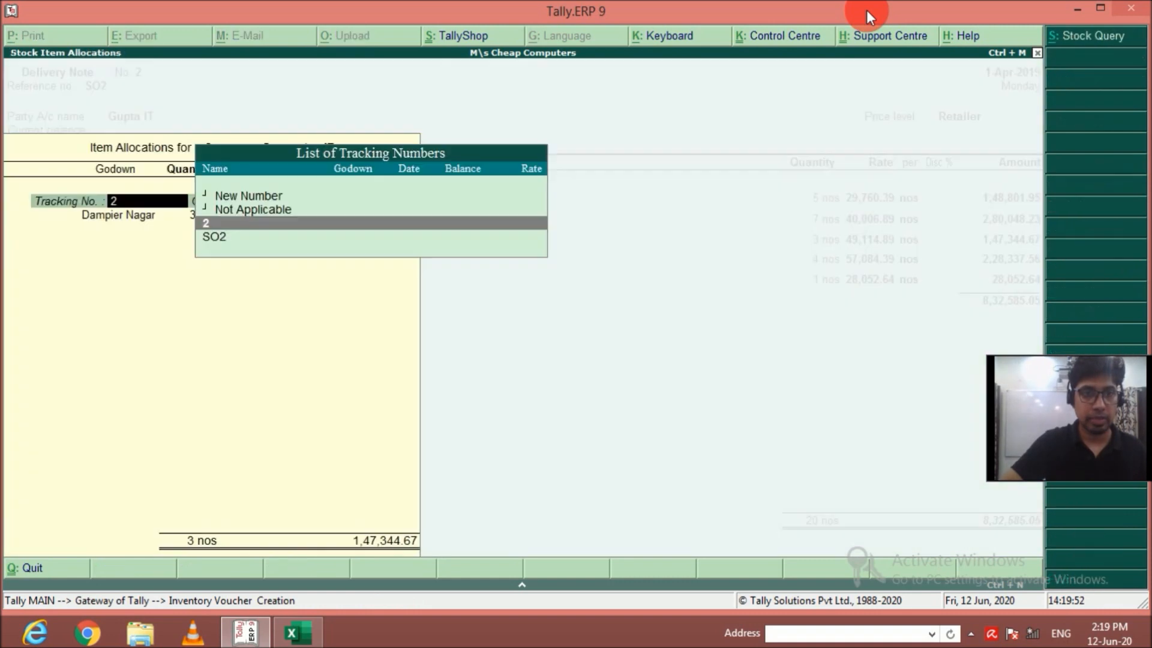
Set the tracking number of the 3 nos of Samsung Computer I7 to SO2 and accept the allocation.
{"action": "key", "text": "Down"}
{"action": "key", "text": "Return"}
{"action": "key", "text": "Return"}
{"action": "key", "text": "Return"}
{"action": "key", "text": "Return"}
{"action": "key", "text": "Return"}
{"action": "key", "text": "Return"}
Set the tracking number of the 4 nos of Dell Computer I9 from Dampier Nagar to SO2.
{"action": "key", "text": "Down"}
{"action": "key", "text": "Return"}
Set the tracking number of the 1 nos of Acer Computer AMD to SO2 and accept its allocation.
{"action": "key", "text": "Return"}
{"action": "key", "text": "Return"}
{"action": "key", "text": "Return"}
{"action": "key", "text": "Return"}
{"action": "key", "text": "Return"}
{"action": "key", "text": "Return"}
{"action": "key", "text": "Return"}
{"action": "key", "text": "Return"}
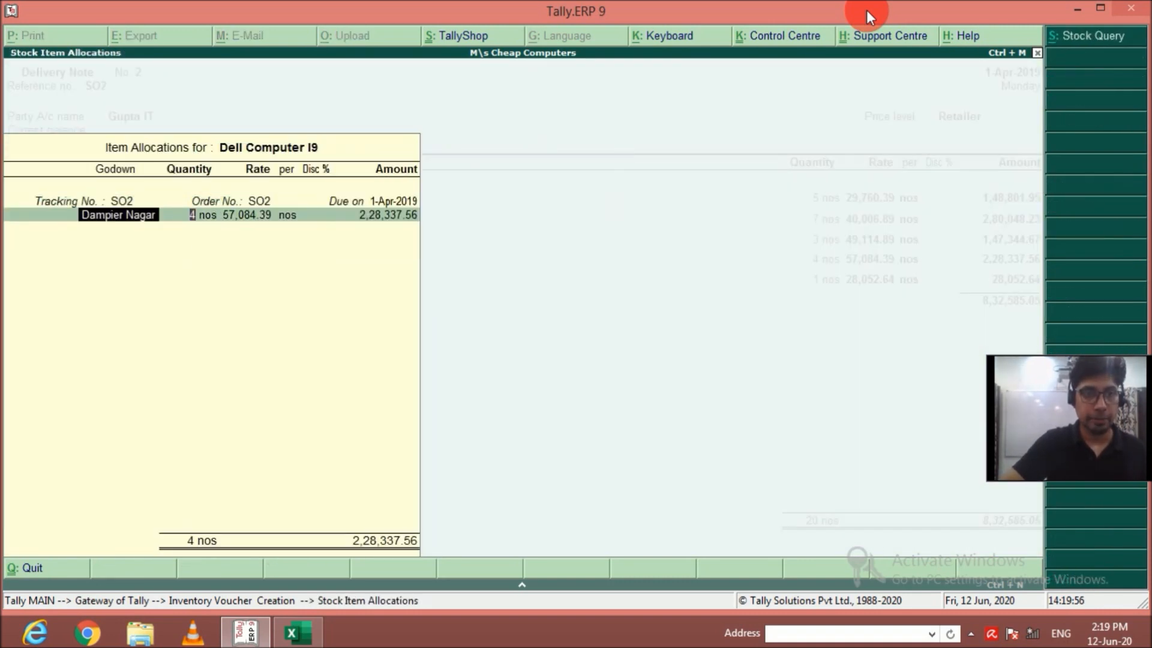
{"action": "key", "text": "BackSpace"}
{"action": "key", "text": "Down"}
{"action": "key", "text": "Return"}
{"action": "key", "text": "Return"}
{"action": "key", "text": "Return"}
{"action": "key", "text": "Return"}
{"action": "key", "text": "Return"}
{"action": "key", "text": "Return"}
{"action": "key", "text": "Return"}
{"action": "key", "text": "Return"}
{"action": "key", "text": "Return"}
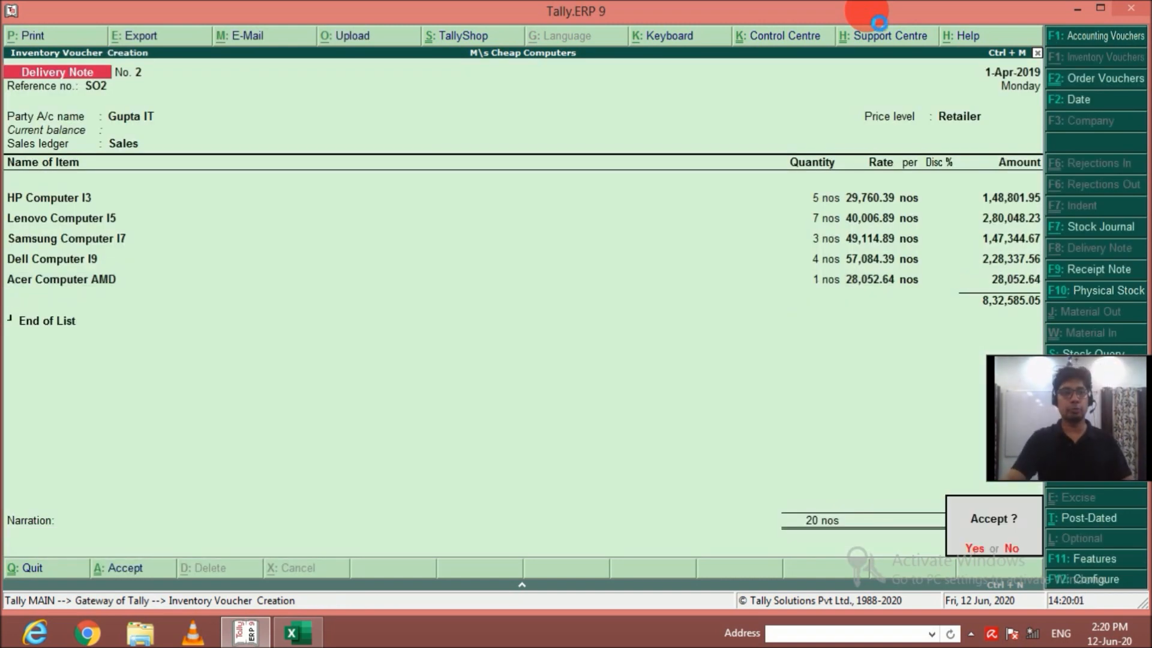
End the item list and save the delivery note without a narration.
{"action": "key", "text": "Return"}
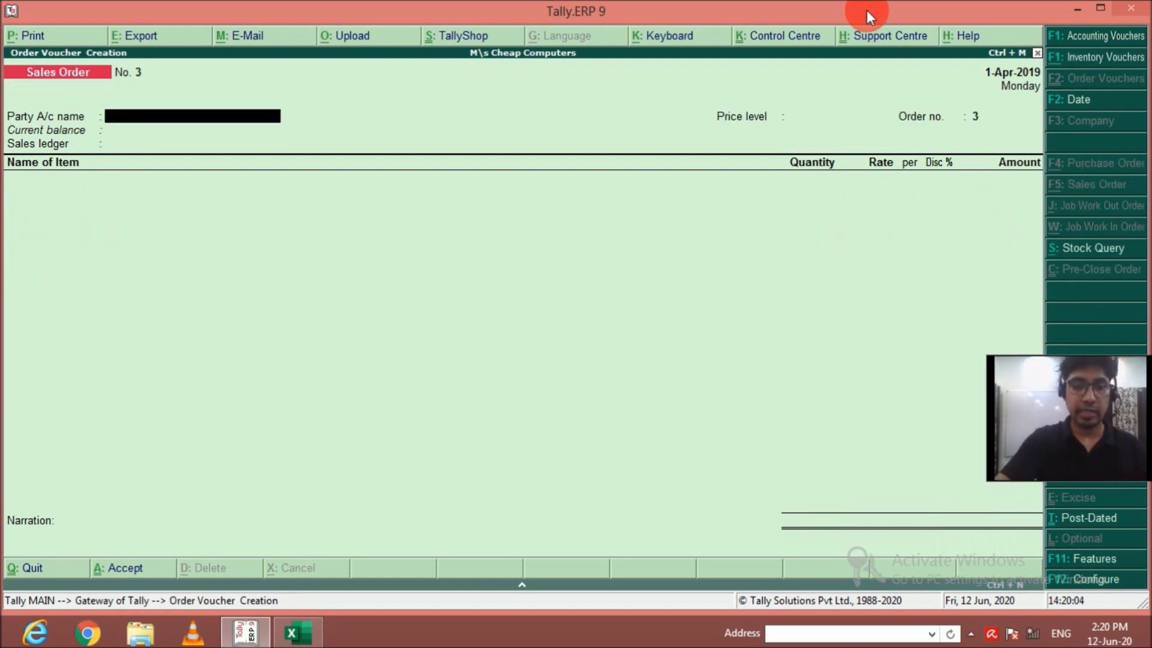
Start a sales voucher with Gupta IT as the party.
{"action": "key", "text": "F9"}
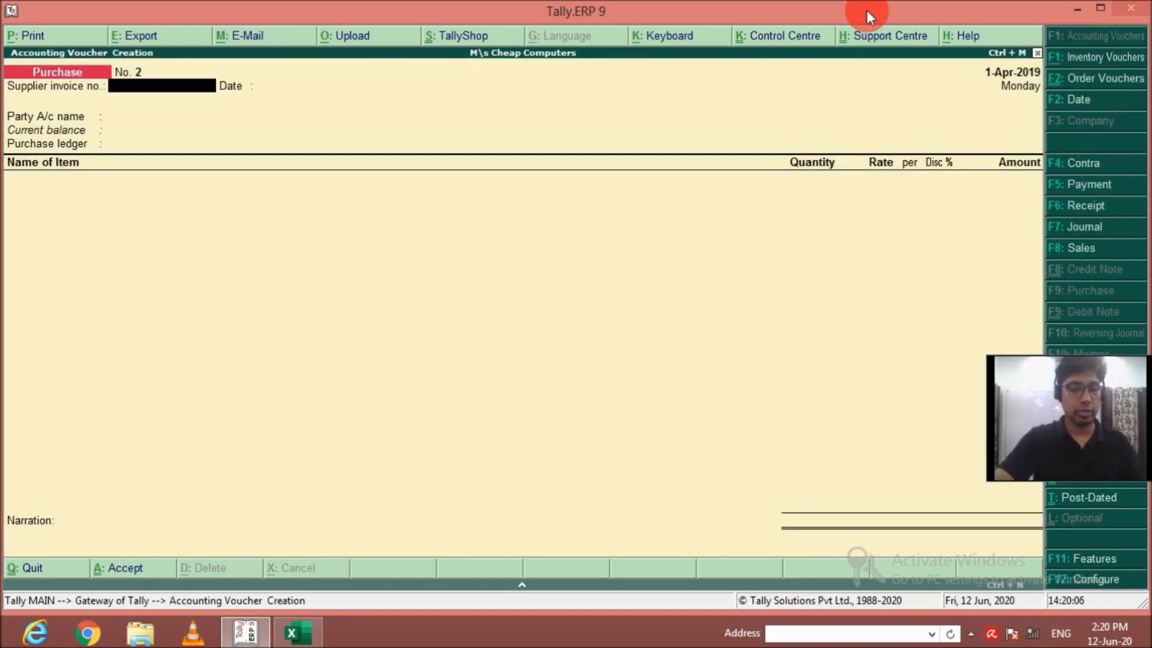
{"action": "key", "text": "F8"}
{"action": "key", "text": "Return"}
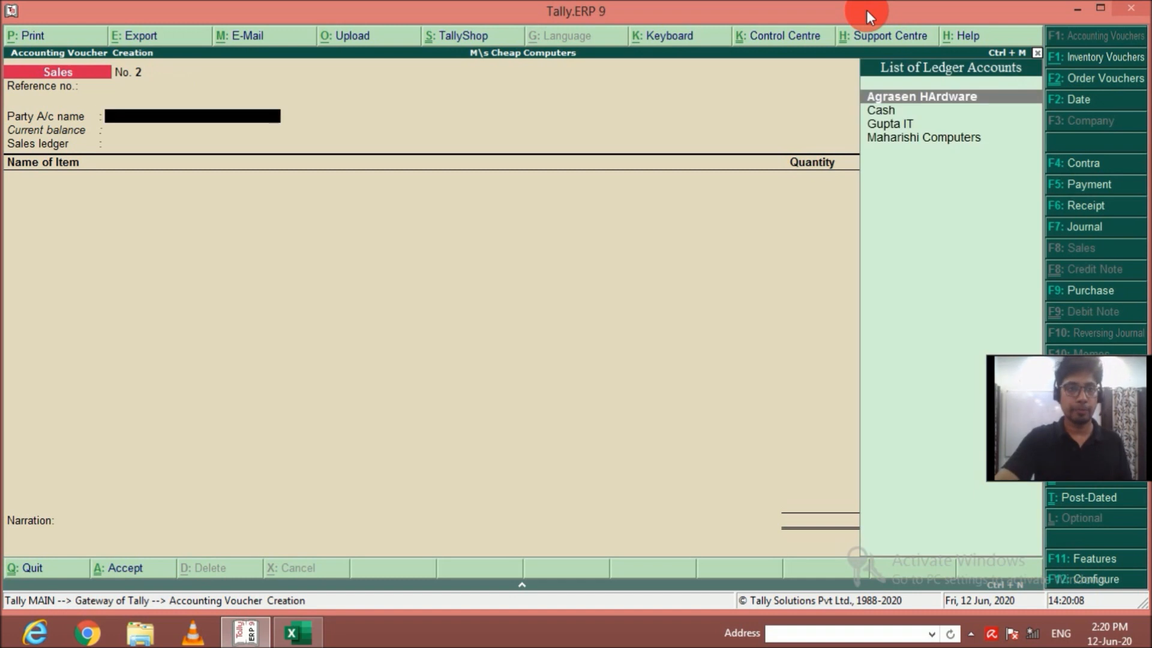
{"action": "key", "text": "Down"}
{"action": "key", "text": "Down"}
{"action": "key", "text": "Return"}
Link the sales voucher to delivery note SO2 and accept the despatch, order and buyer details.
{"action": "key", "text": "Down"}
{"action": "key", "text": "Down"}
{"action": "key", "text": "Down"}
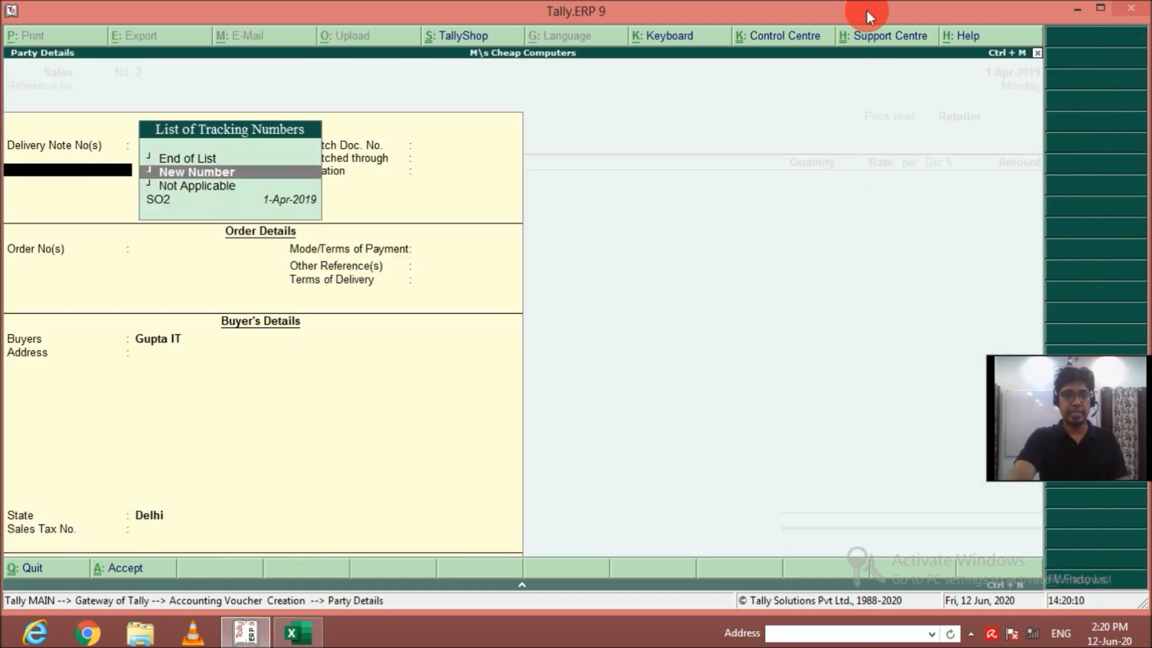
{"action": "key", "text": "Return"}
{"action": "key", "text": "Return"}
{"action": "key", "text": "Return"}
{"action": "key", "text": "Return"}
{"action": "key", "text": "Return"}
{"action": "key", "text": "Return"}
{"action": "key", "text": "Return"}
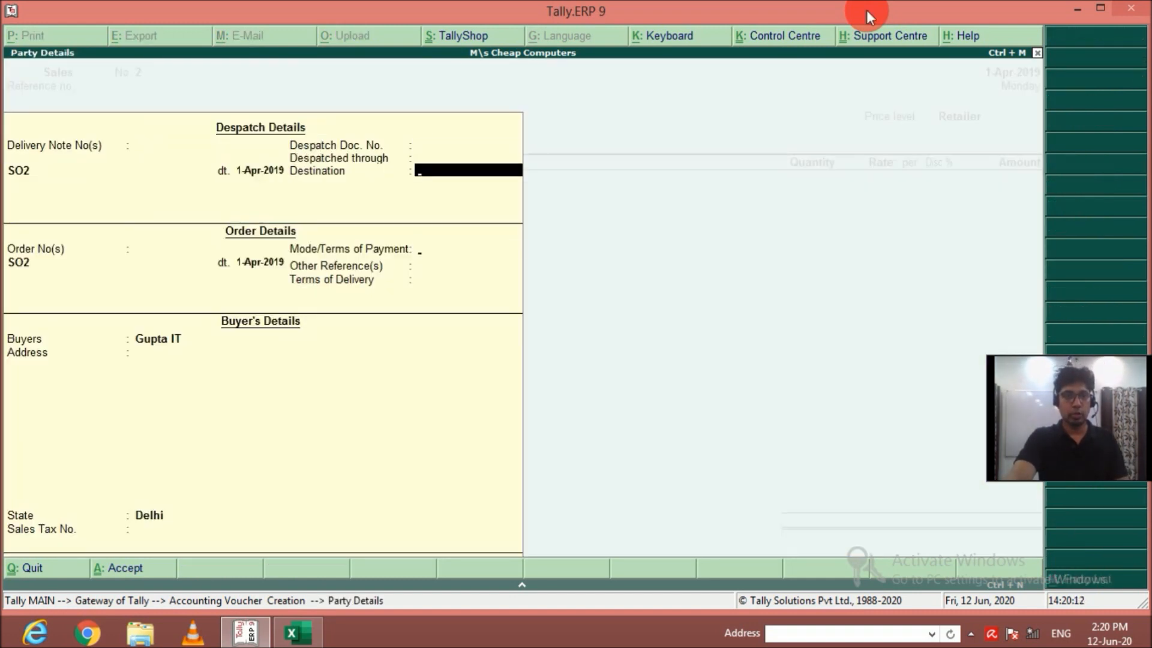
{"action": "key", "text": "Return"}
{"action": "key", "text": "Return"}
{"action": "key", "text": "Return"}
{"action": "key", "text": "Return"}
{"action": "key", "text": "Return"}
{"action": "key", "text": "Return"}
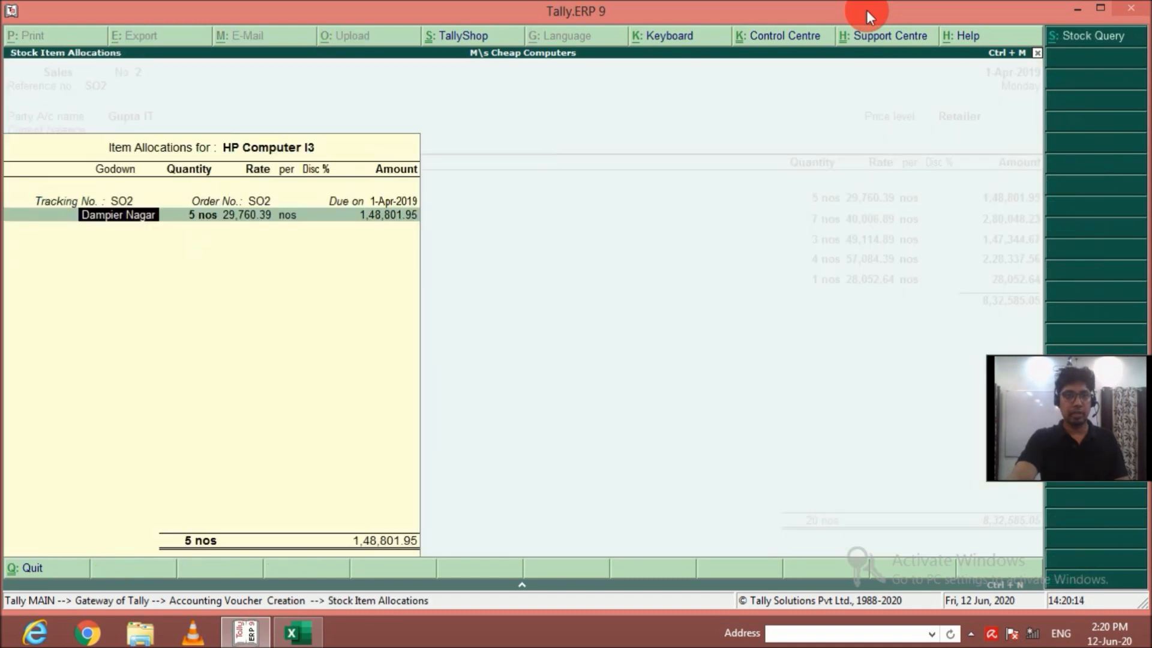
Accept the carried-over allocations of all items from HP Computer I3 to Acer Computer AMD in the sales voucher.
{"action": "key", "text": "Return"}
{"action": "key", "text": "Return"}
{"action": "key", "text": "Return"}
{"action": "key", "text": "Return"}
{"action": "key", "text": "Return"}
{"action": "key", "text": "Return"}
{"action": "key", "text": "Return"}
{"action": "key", "text": "Return"}
{"action": "key", "text": "Return"}
{"action": "key", "text": "Return"}
{"action": "key", "text": "Return"}
{"action": "key", "text": "Return"}
{"action": "key", "text": "Return"}
{"action": "key", "text": "Return"}
{"action": "key", "text": "Return"}
{"action": "key", "text": "Return"}
{"action": "key", "text": "Return"}
{"action": "key", "text": "Return"}
{"action": "key", "text": "Return"}
{"action": "key", "text": "Return"}
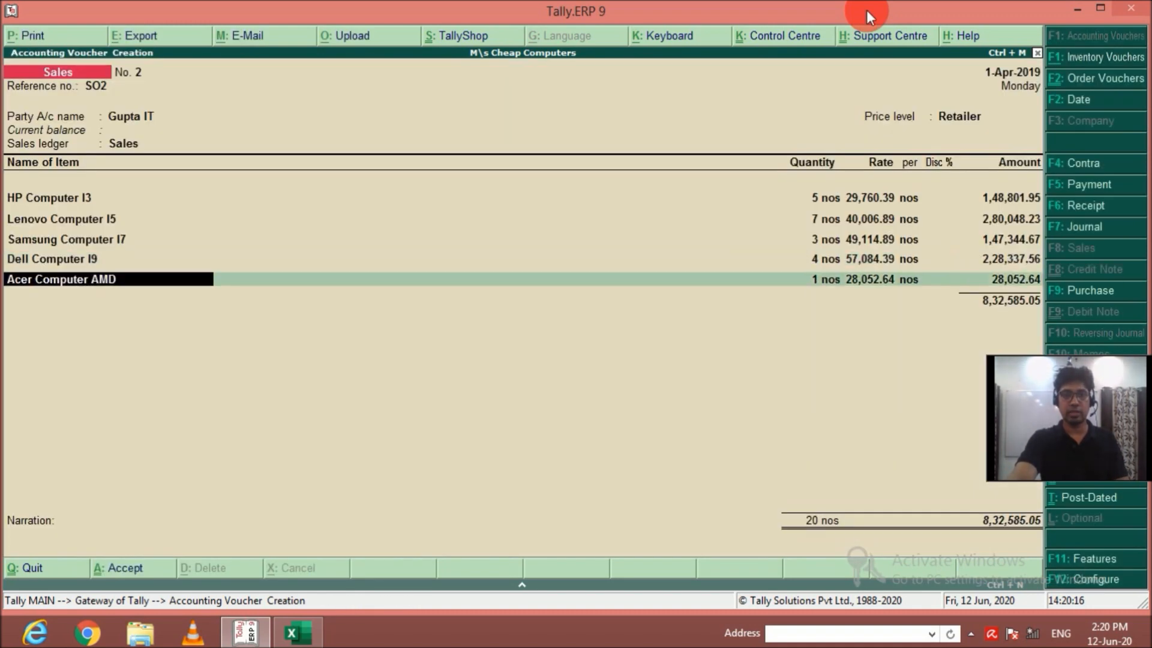
{"action": "key", "text": "Return"}
{"action": "key", "text": "Return"}
{"action": "key", "text": "Return"}
{"action": "key", "text": "Return"}
{"action": "key", "text": "Return"}
{"action": "key", "text": "Return"}
{"action": "key", "text": "Return"}
{"action": "key", "text": "Return"}
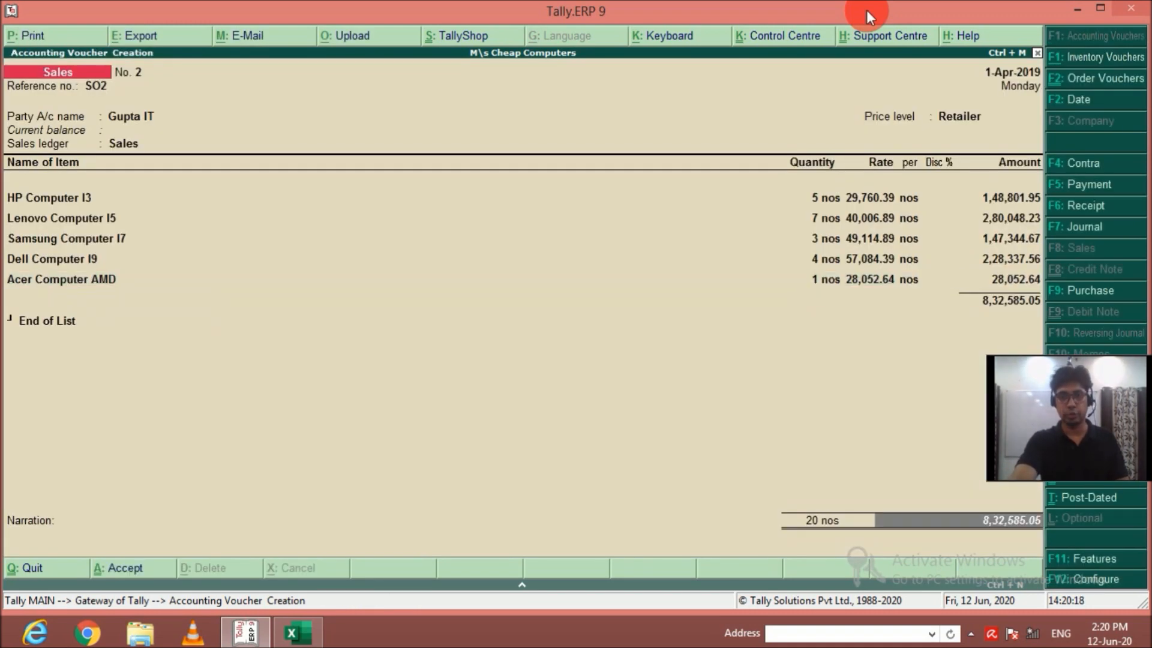
Save the Gupta IT sales voucher without a narration.
{"action": "key", "text": "Return"}
{"action": "key", "text": "Return"}
{"action": "key", "text": "Return"}
{"action": "key", "text": "Return"}
{"action": "key", "text": "Return"}
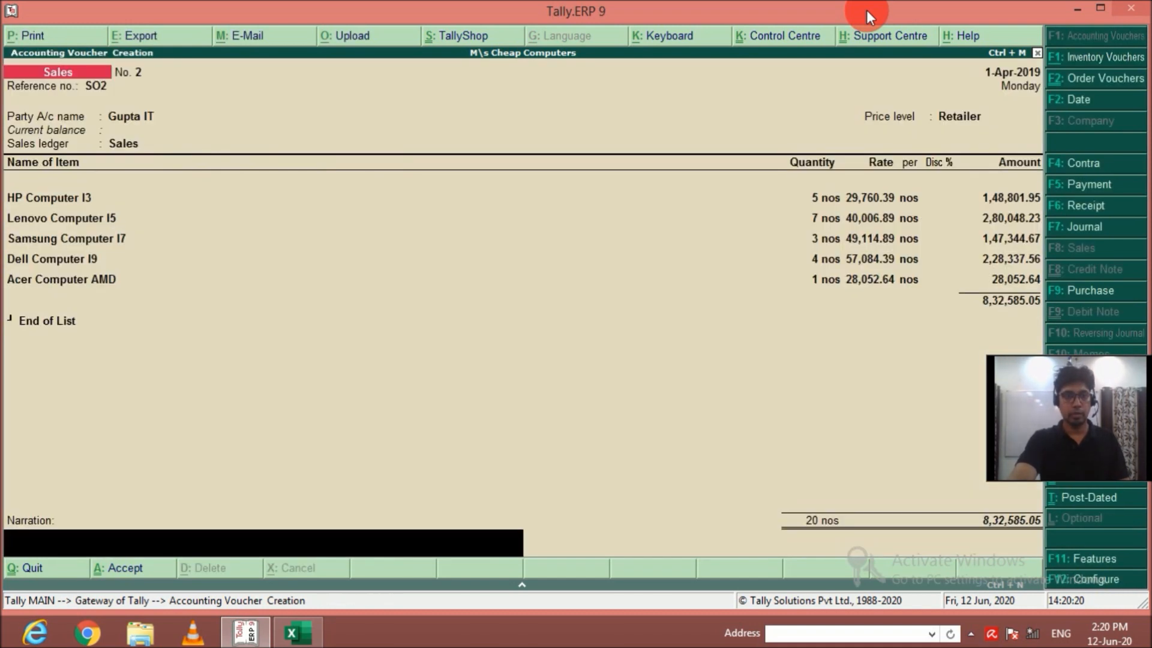
{"action": "key", "text": "Return"}
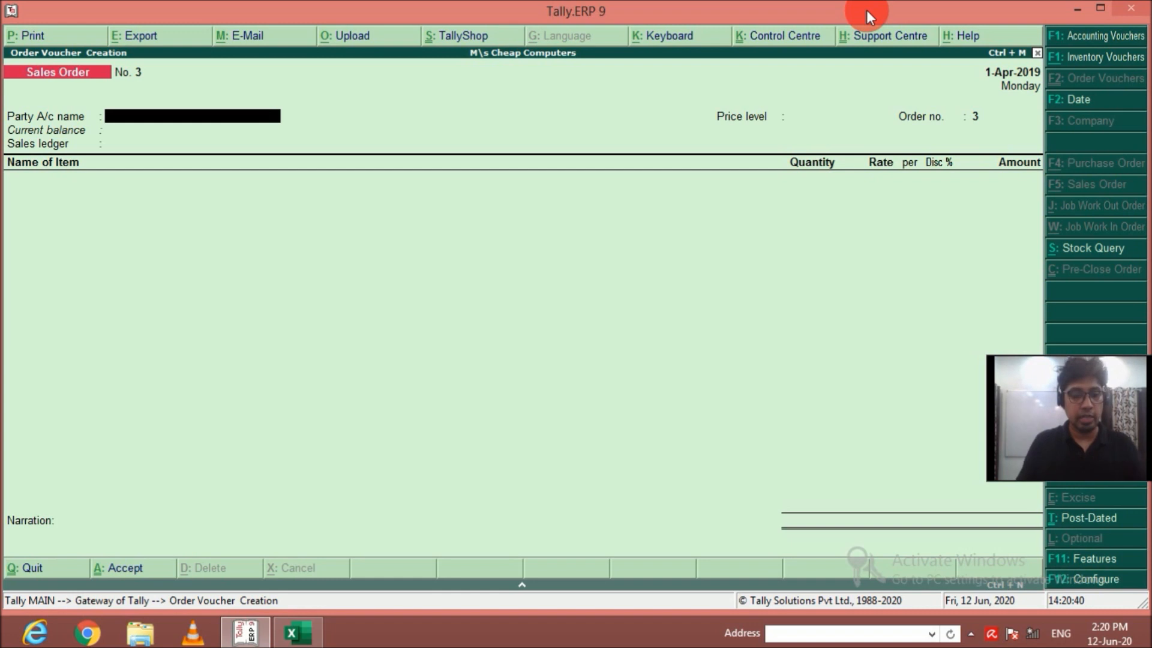
Create a new party ledger named Vikram IT Products under Sundry Debtors from the sales order.
{"action": "key", "text": "alt+c"}
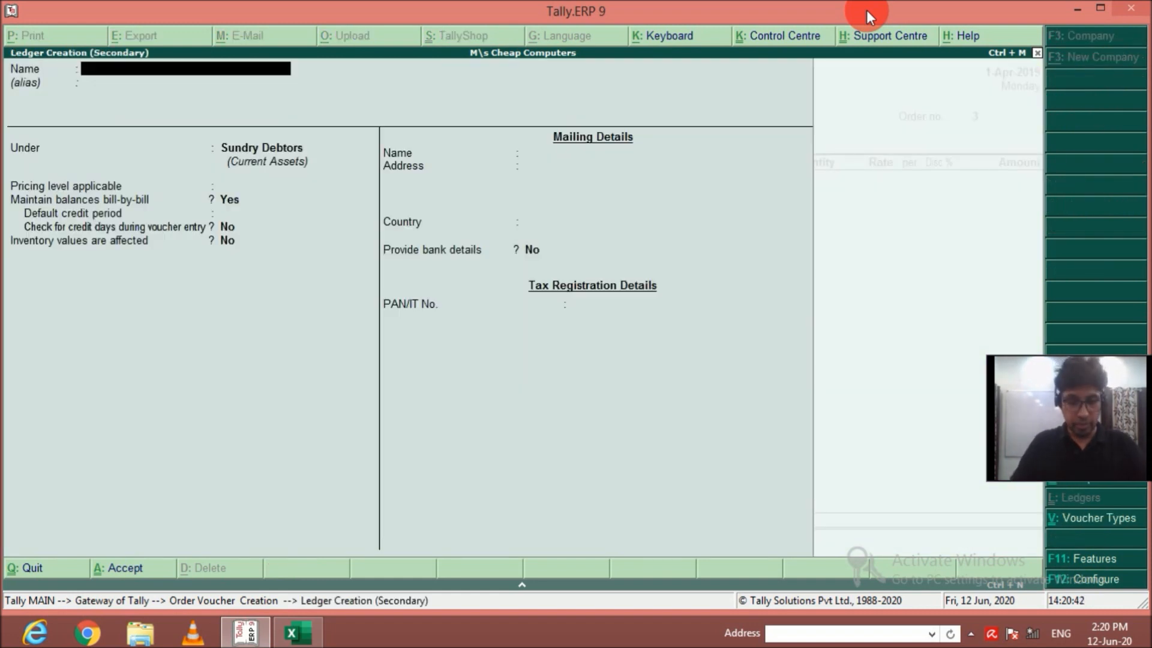
{"action": "type", "text": "Vikram"}
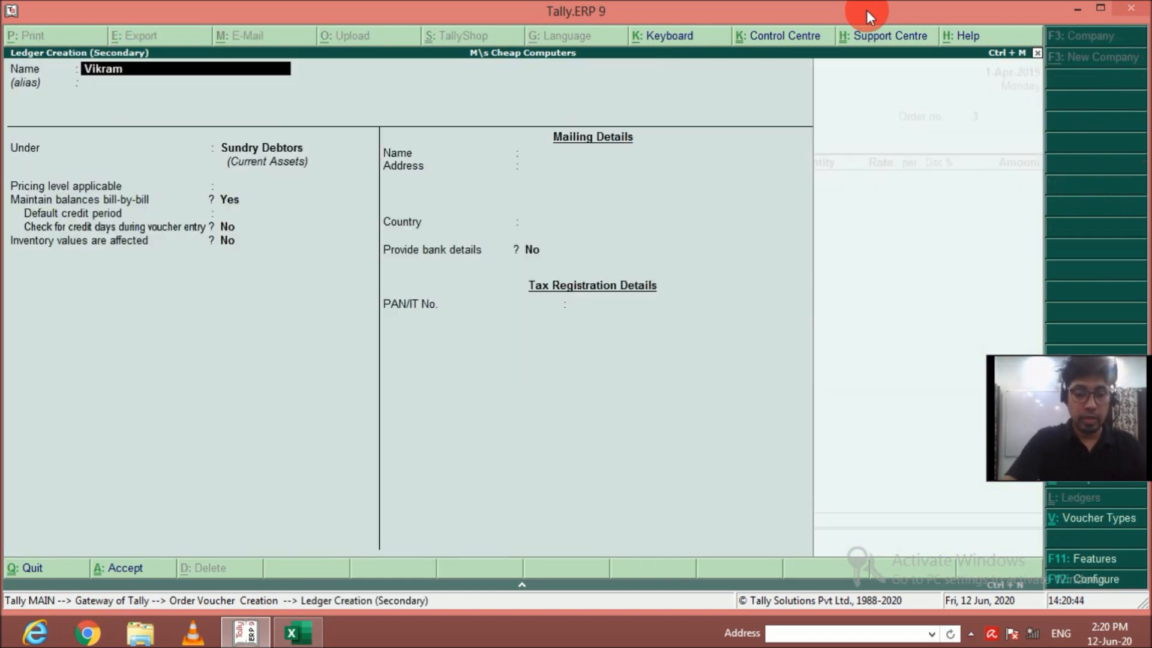
{"action": "type", "text": " IT Products"}
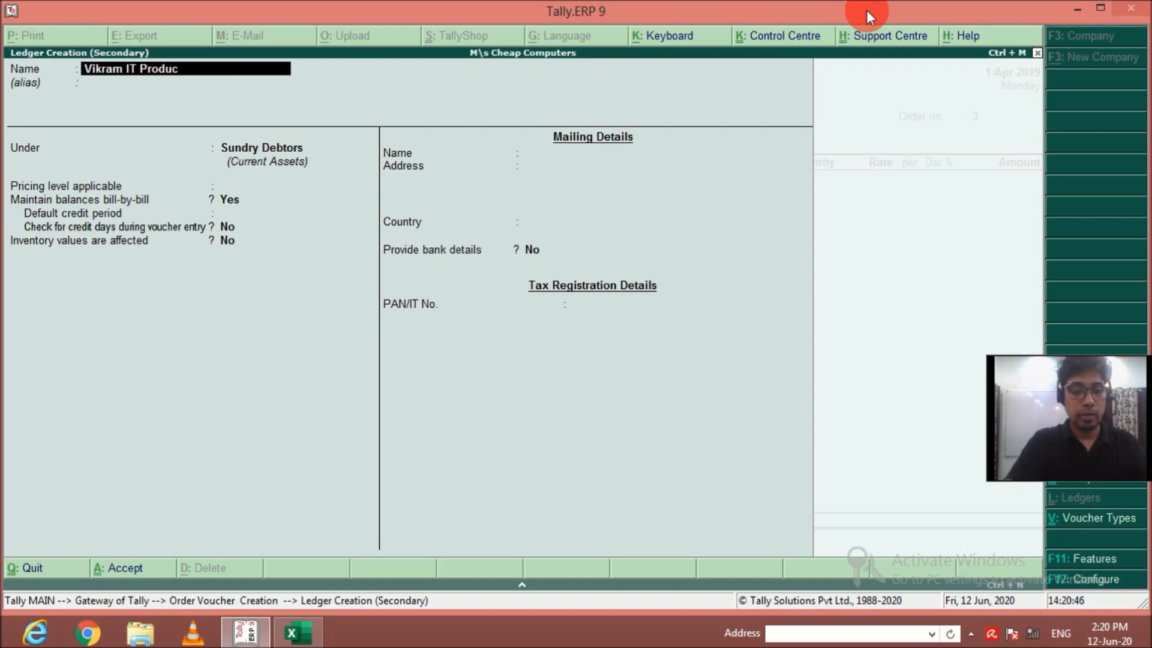
{"action": "key", "text": "Return"}
{"action": "key", "text": "Return"}
Set the ledger's pricing level to Wholeseller, keep the default mailing details and save it as the order's party.
{"action": "key", "text": "Return"}
{"action": "key", "text": "Down"}
{"action": "key", "text": "Down"}
{"action": "key", "text": "Down"}
{"action": "key", "text": "Return"}
{"action": "key", "text": "Return"}
{"action": "key", "text": "Return"}
{"action": "key", "text": "Return"}
{"action": "key", "text": "Return"}
{"action": "key", "text": "Return"}
{"action": "key", "text": "Return"}
{"action": "key", "text": "Return"}
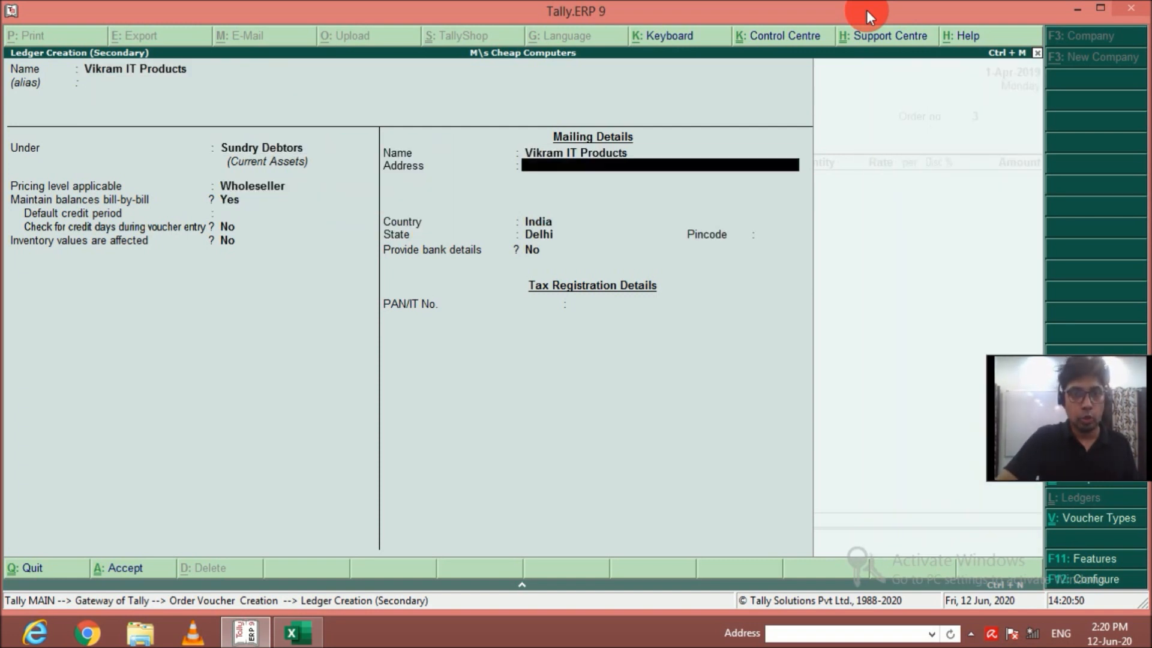
{"action": "key", "text": "Return"}
{"action": "key", "text": "Return"}
{"action": "key", "text": "Return"}
{"action": "key", "text": "Return"}
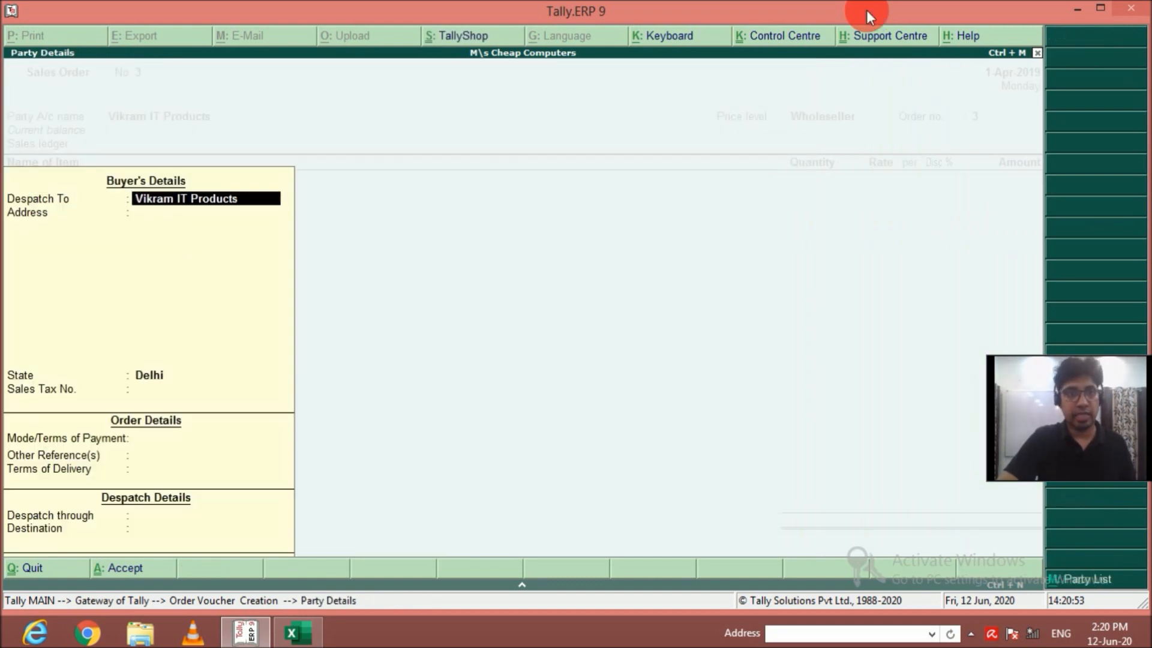
Accept the buyer's details, set the order number to SO3 and choose Sales as the sales ledger.
{"action": "key", "text": "ctrl+a"}
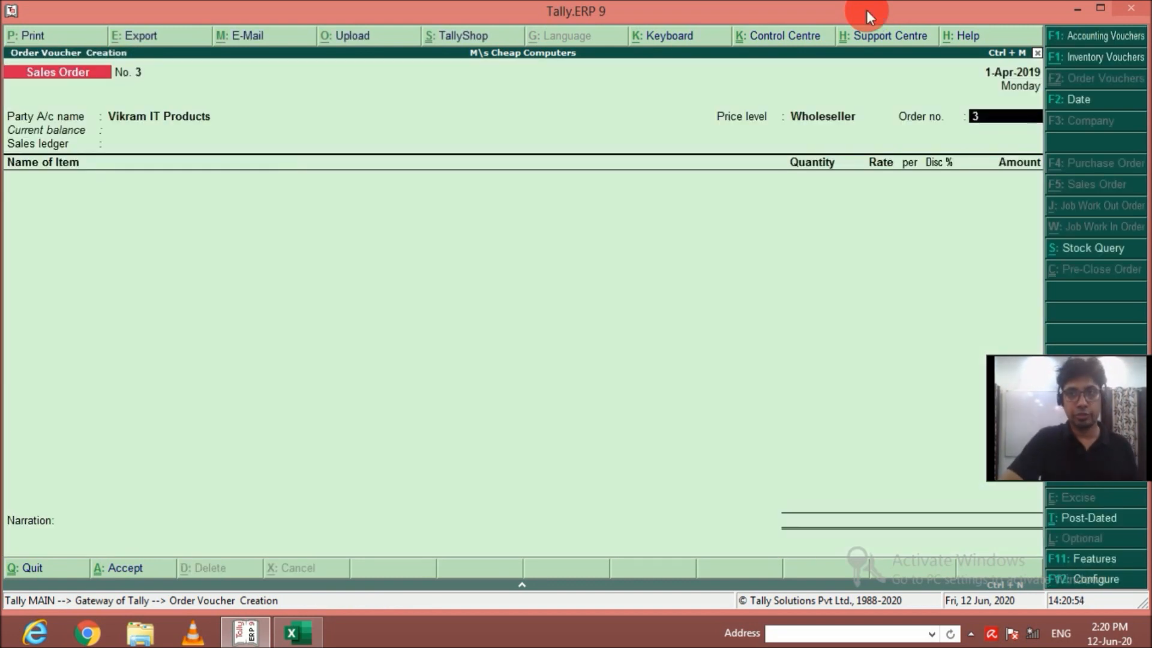
{"action": "type", "text": "SO3"}
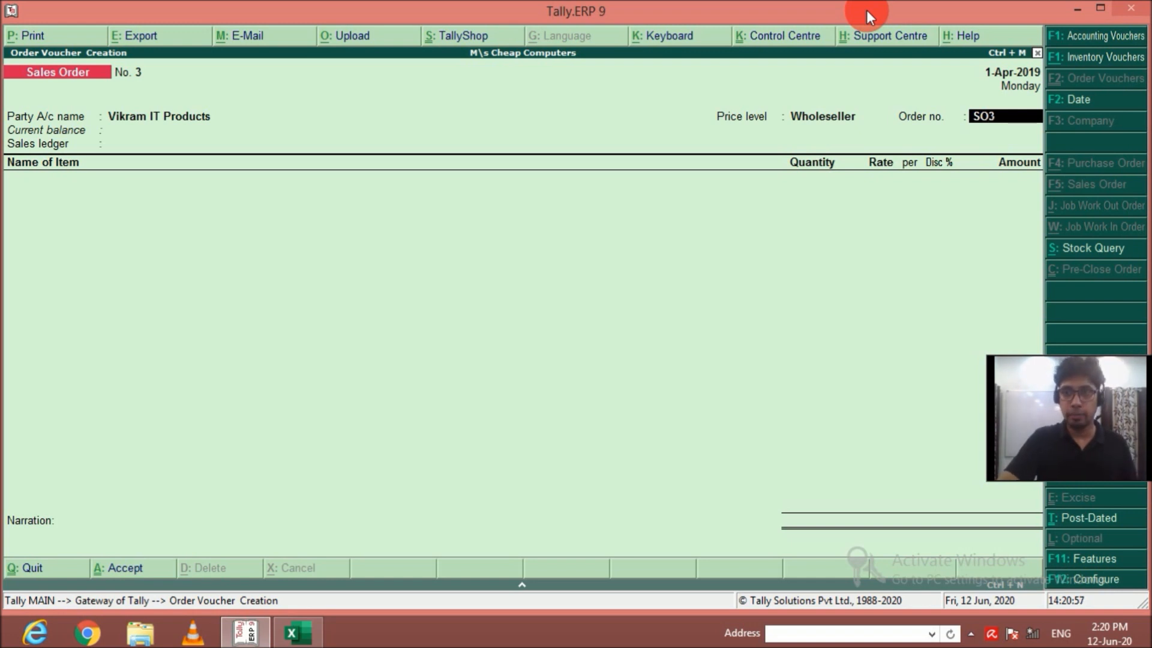
{"action": "key", "text": "Return"}
{"action": "key", "text": "Return"}
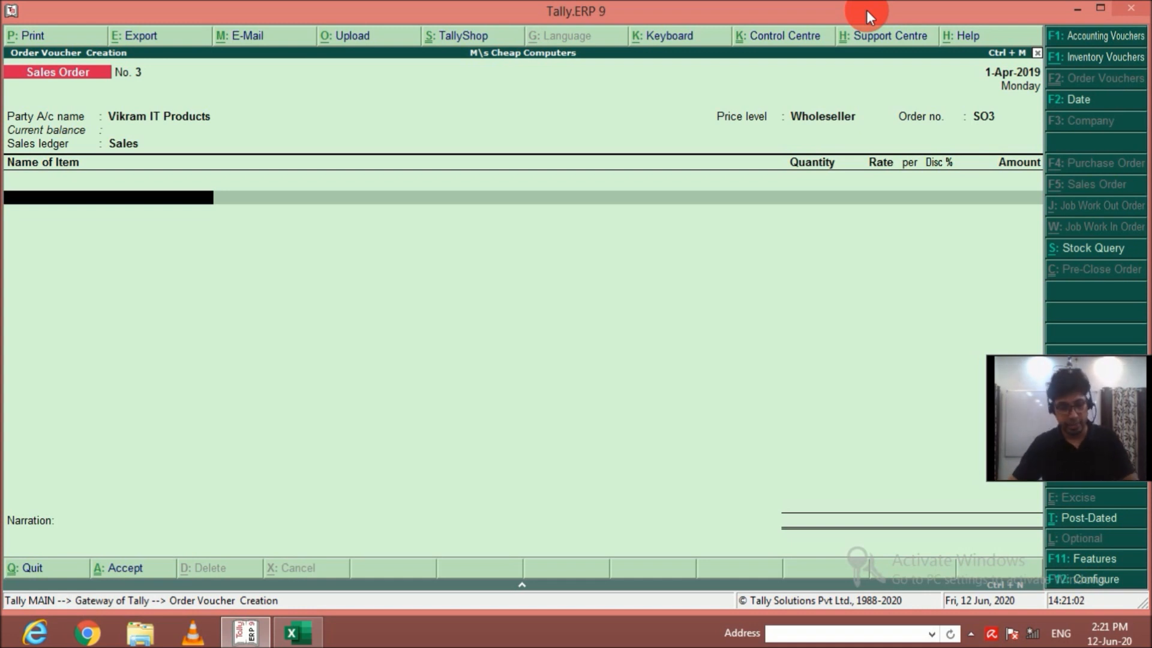
Add 5 nos of Acer Computer AMD from the Main Location godown to the order at the default rate.
{"action": "type", "text": "A"}
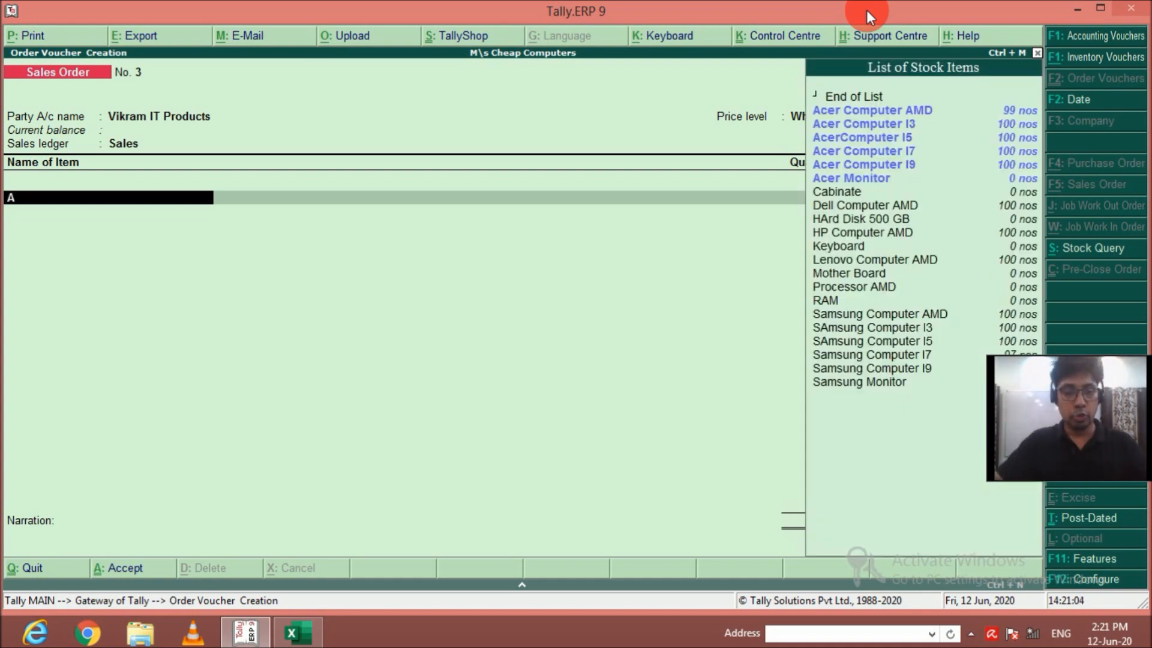
{"action": "key", "text": "Down"}
{"action": "key", "text": "Return"}
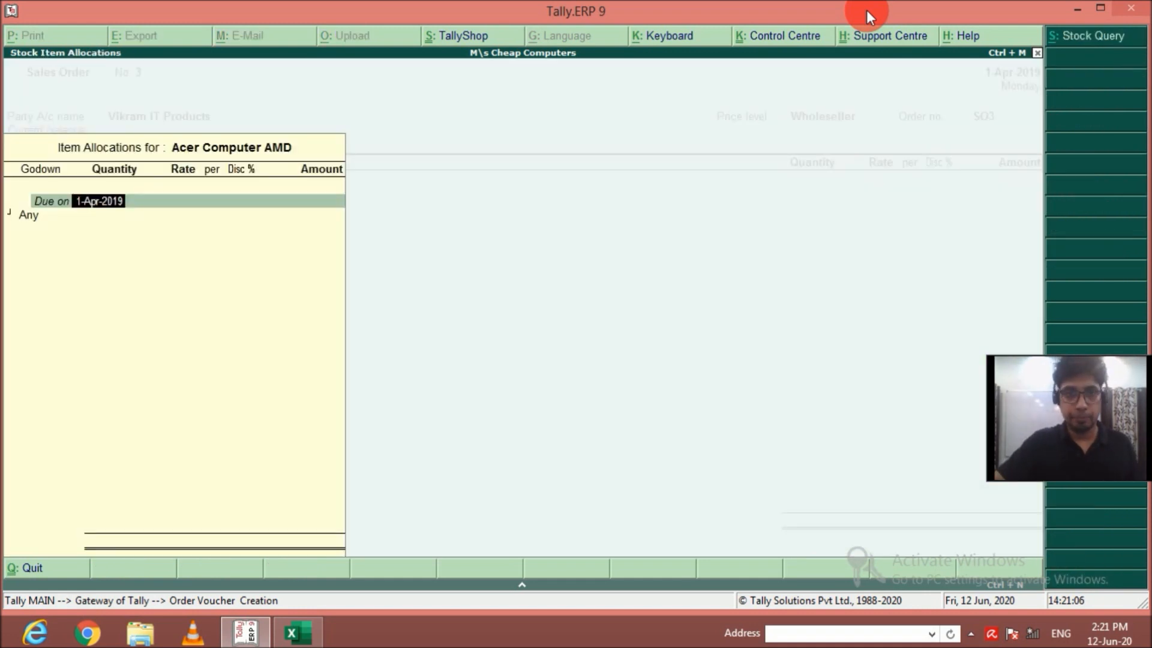
{"action": "key", "text": "Return"}
{"action": "key", "text": "Return"}
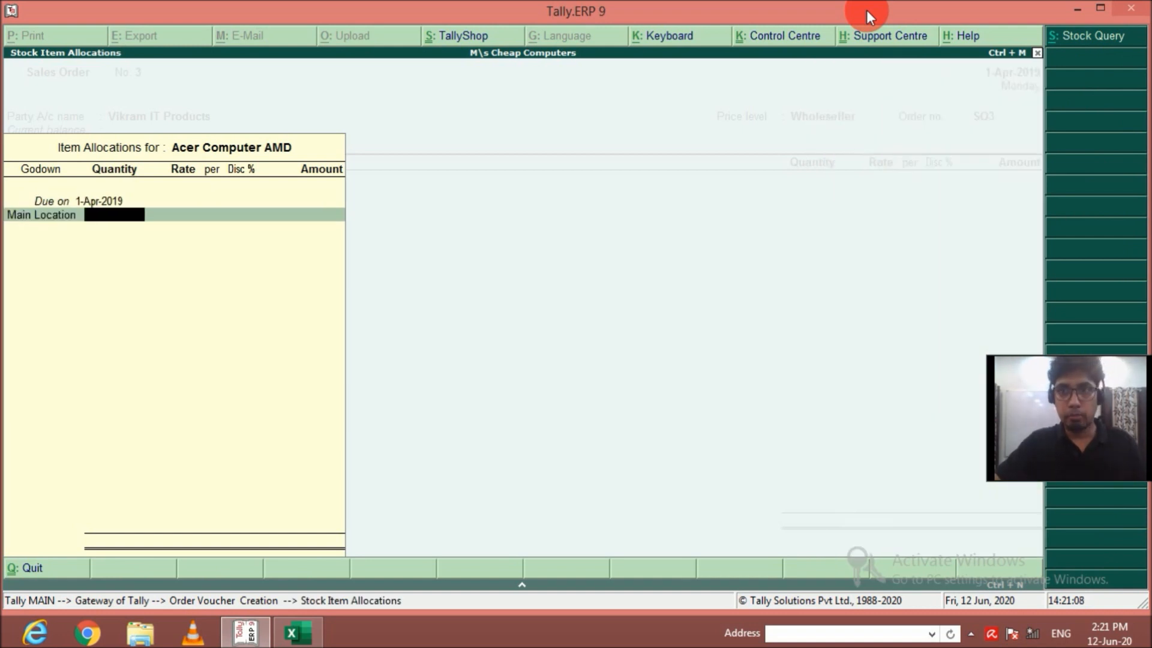
{"action": "type", "text": "5"}
{"action": "key", "text": "Return"}
{"action": "key", "text": "Return"}
{"action": "key", "text": "Return"}
{"action": "key", "text": "Return"}
Add 5 nos of Acer Computer I3 to the order at the default rate.
{"action": "key", "text": "Return"}
{"action": "key", "text": "Return"}
{"action": "key", "text": "Return"}
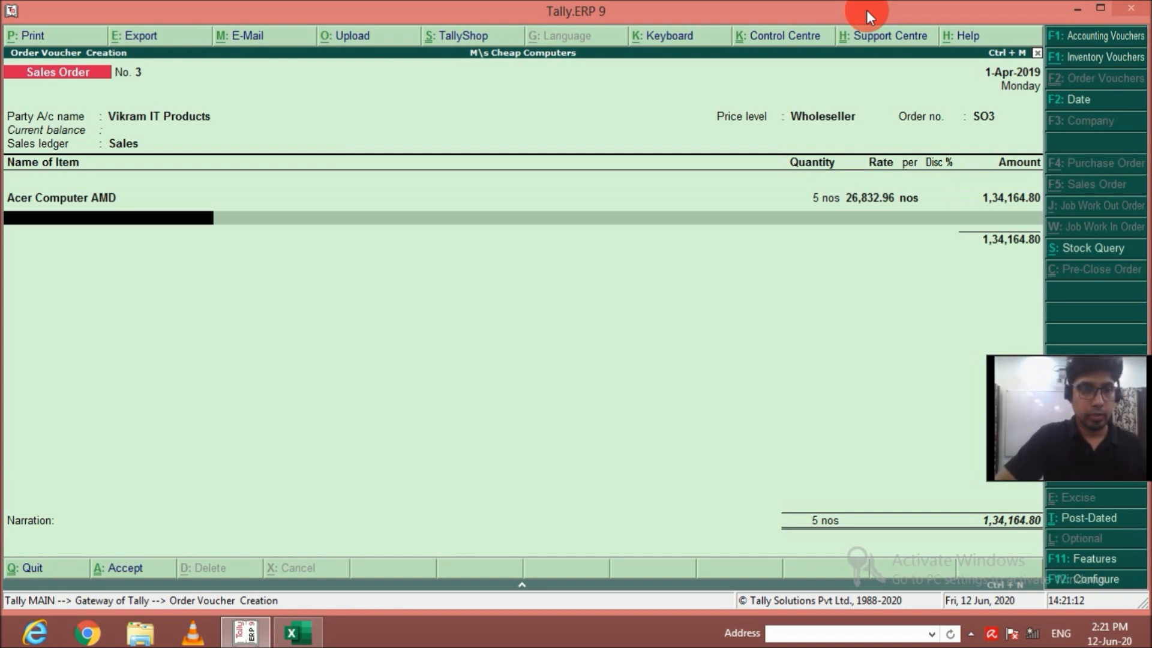
{"action": "type", "text": "Ac"}
{"action": "key", "text": "Down"}
{"action": "key", "text": "Return"}
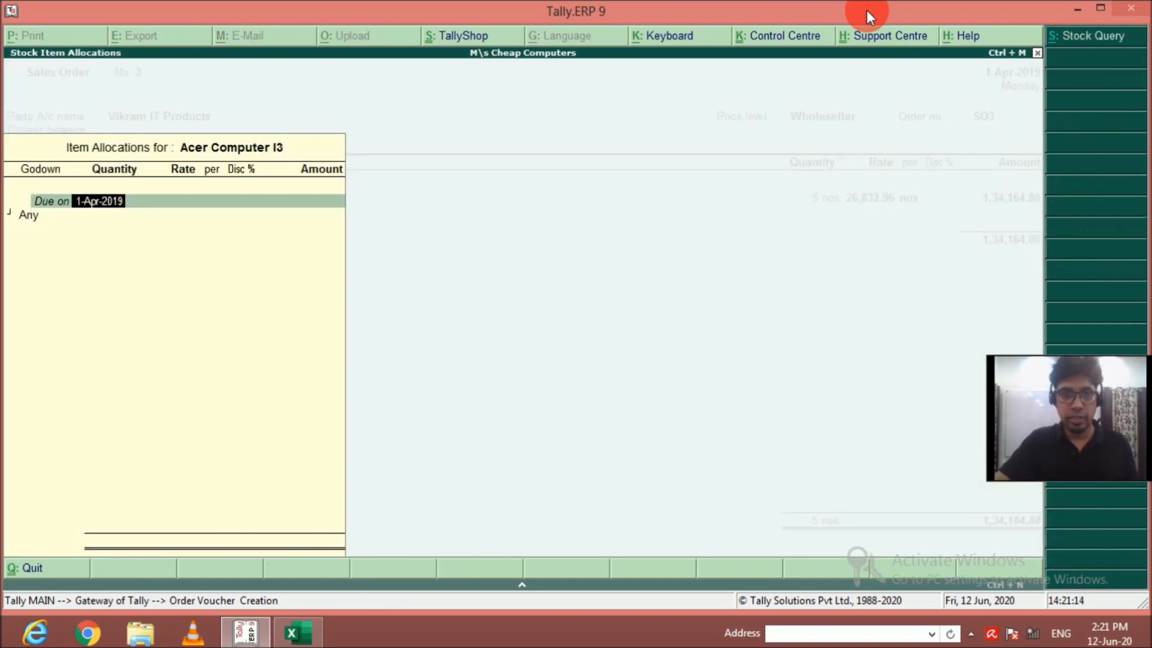
{"action": "key", "text": "Return"}
Add 5 nos of AcerComputer I5 to the order at the default rate.
{"action": "key", "text": "Return"}
{"action": "type", "text": "5"}
{"action": "key", "text": "Return"}
{"action": "key", "text": "Return"}
{"action": "key", "text": "Return"}
{"action": "key", "text": "Return"}
{"action": "key", "text": "Return"}
{"action": "key", "text": "Return"}
{"action": "type", "text": "Ac"}
{"action": "key", "text": "Down"}
{"action": "key", "text": "Down"}
{"action": "key", "text": "Return"}
{"action": "key", "text": "Return"}
{"action": "key", "text": "Return"}
{"action": "type", "text": "5"}
{"action": "key", "text": "Return"}
{"action": "key", "text": "Return"}
{"action": "key", "text": "Return"}
{"action": "key", "text": "Return"}
{"action": "key", "text": "Return"}
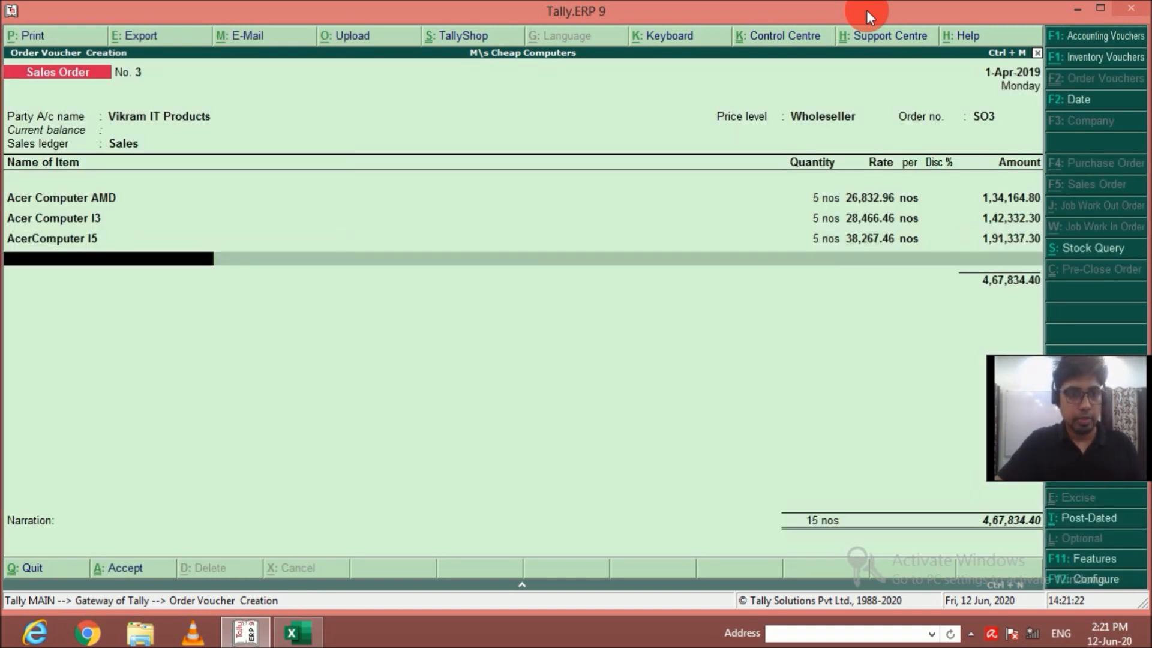
{"action": "type", "text": "Ac"}
{"action": "key", "text": "Down"}
{"action": "key", "text": "Down"}
{"action": "key", "text": "Return"}
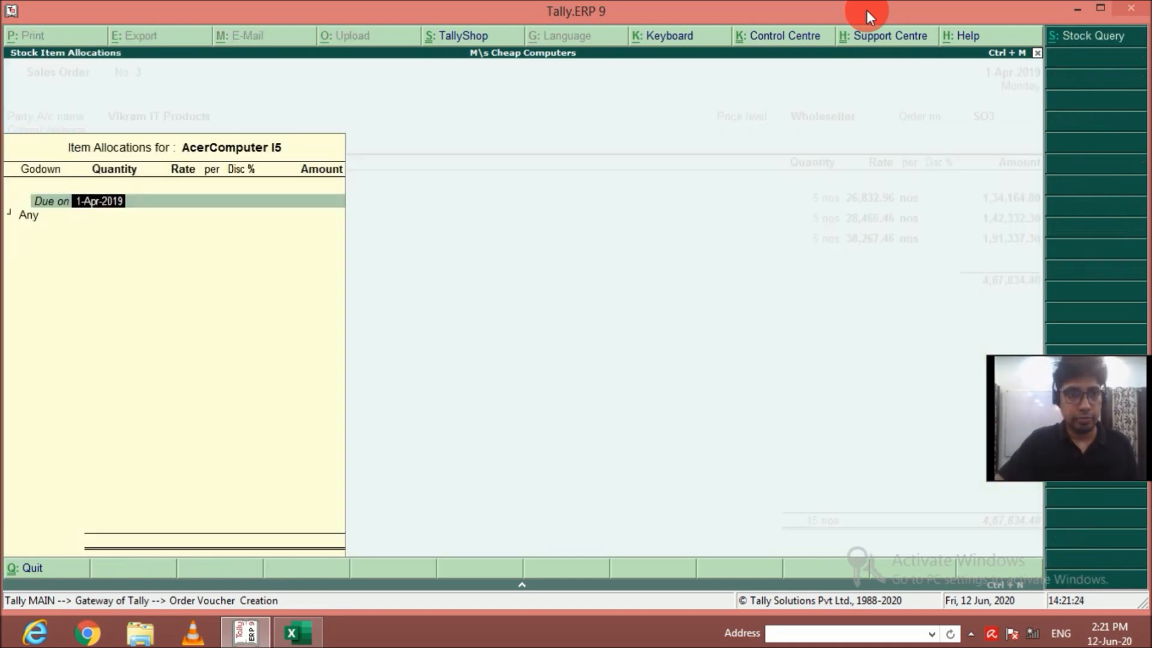
{"action": "key", "text": "Escape"}
Add 5 nos of Acer Computer I7 from the Main Location godown to the order at the default rate.
{"action": "key", "text": "Down"}
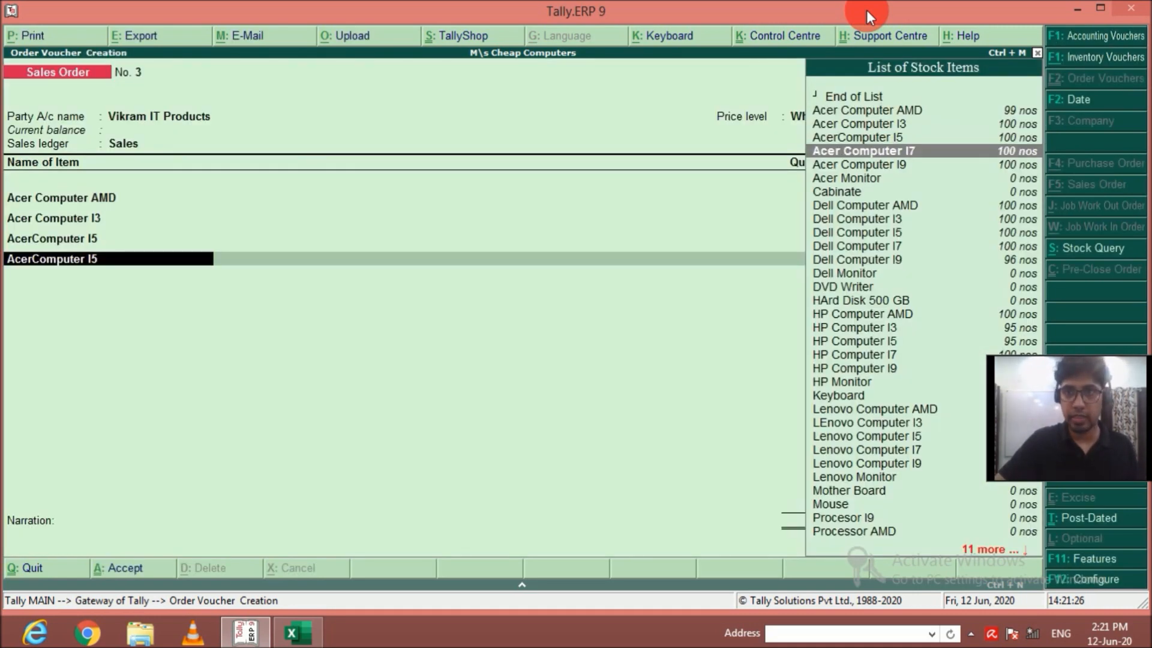
{"action": "key", "text": "Return"}
{"action": "key", "text": "Return"}
{"action": "type", "text": "M"}
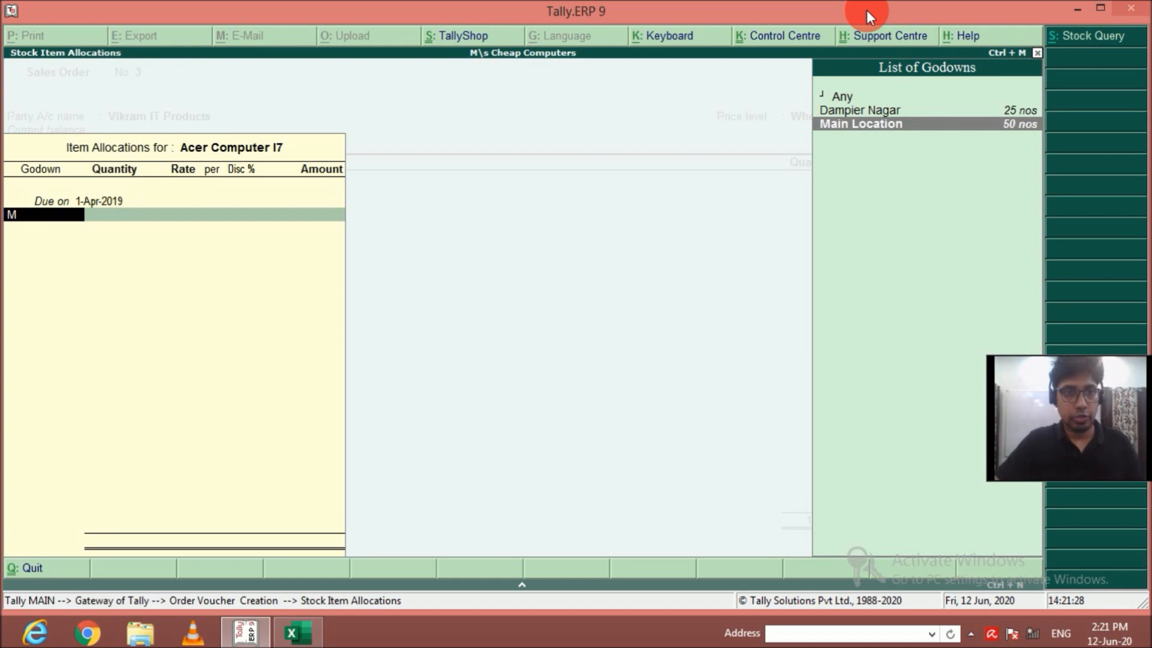
{"action": "key", "text": "Return"}
{"action": "type", "text": "5"}
{"action": "key", "text": "Return"}
{"action": "key", "text": "Return"}
{"action": "key", "text": "Return"}
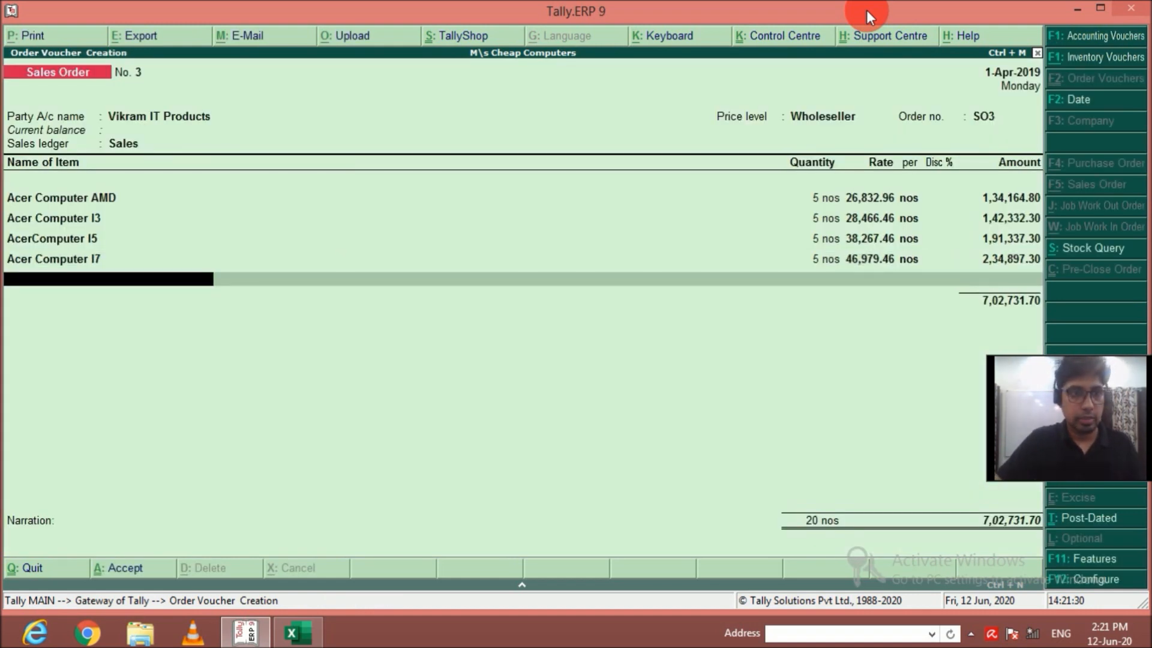
Add 5 nos of Acer Computer I9 from the Main Location godown to the order at the default rate.
{"action": "type", "text": "Ac"}
{"action": "key", "text": "Down"}
{"action": "key", "text": "Down"}
{"action": "key", "text": "Down"}
{"action": "key", "text": "Down"}
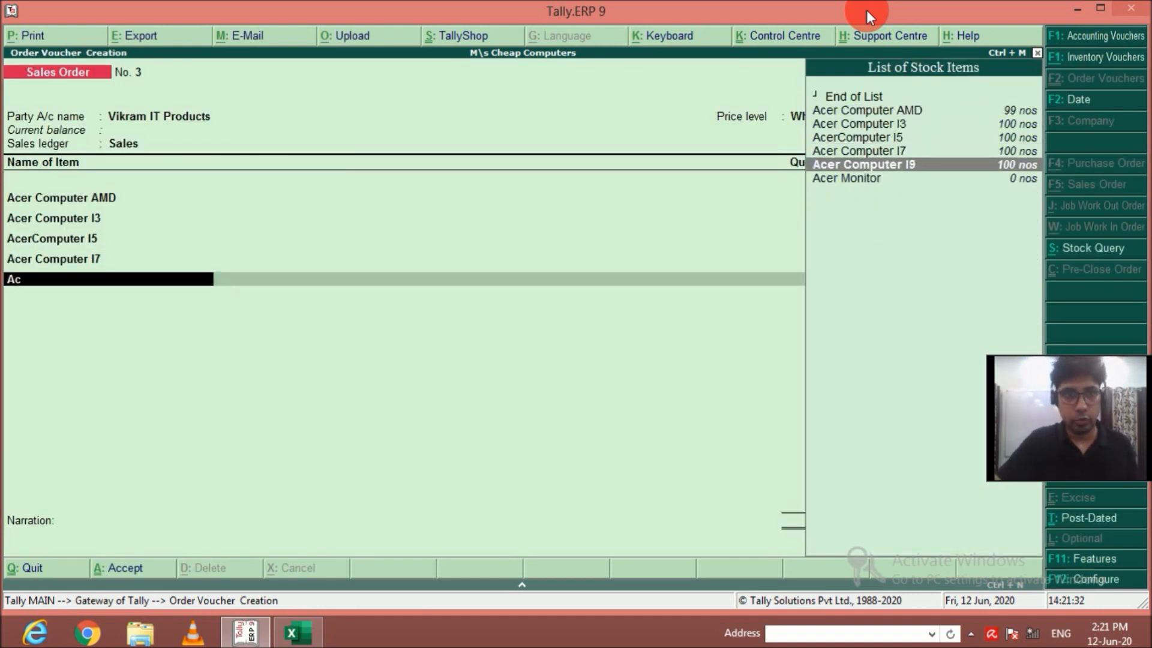
{"action": "key", "text": "Return"}
{"action": "key", "text": "Return"}
{"action": "key", "text": "Return"}
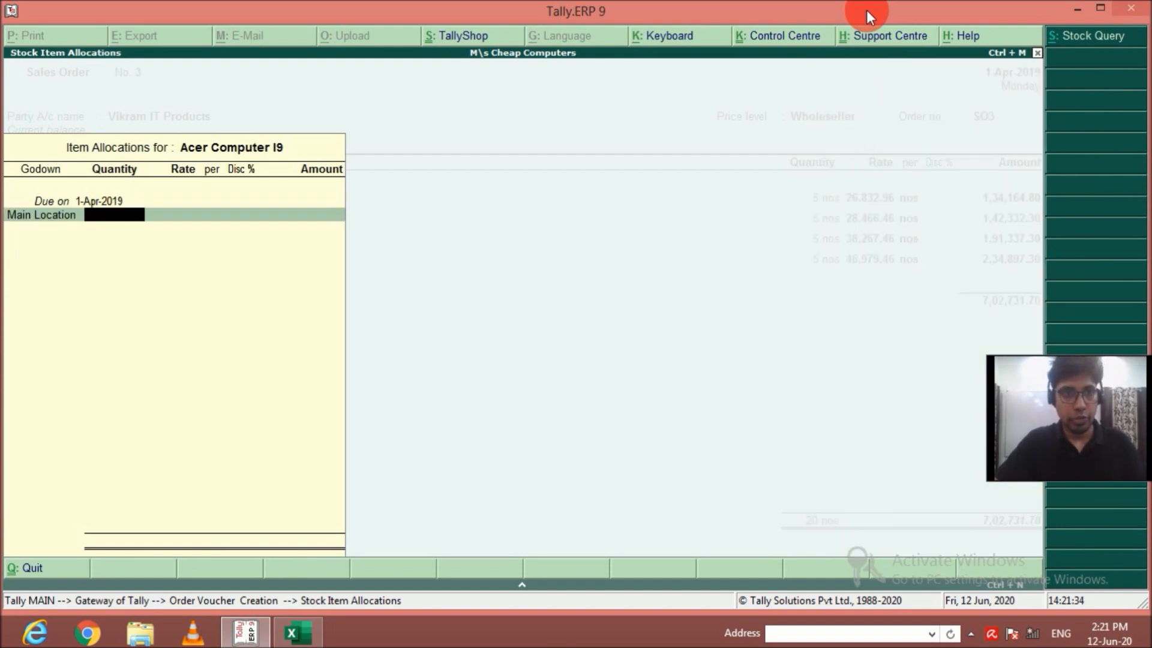
{"action": "type", "text": "5"}
{"action": "key", "text": "Return"}
{"action": "key", "text": "Return"}
{"action": "key", "text": "Return"}
{"action": "key", "text": "Return"}
{"action": "key", "text": "Return"}
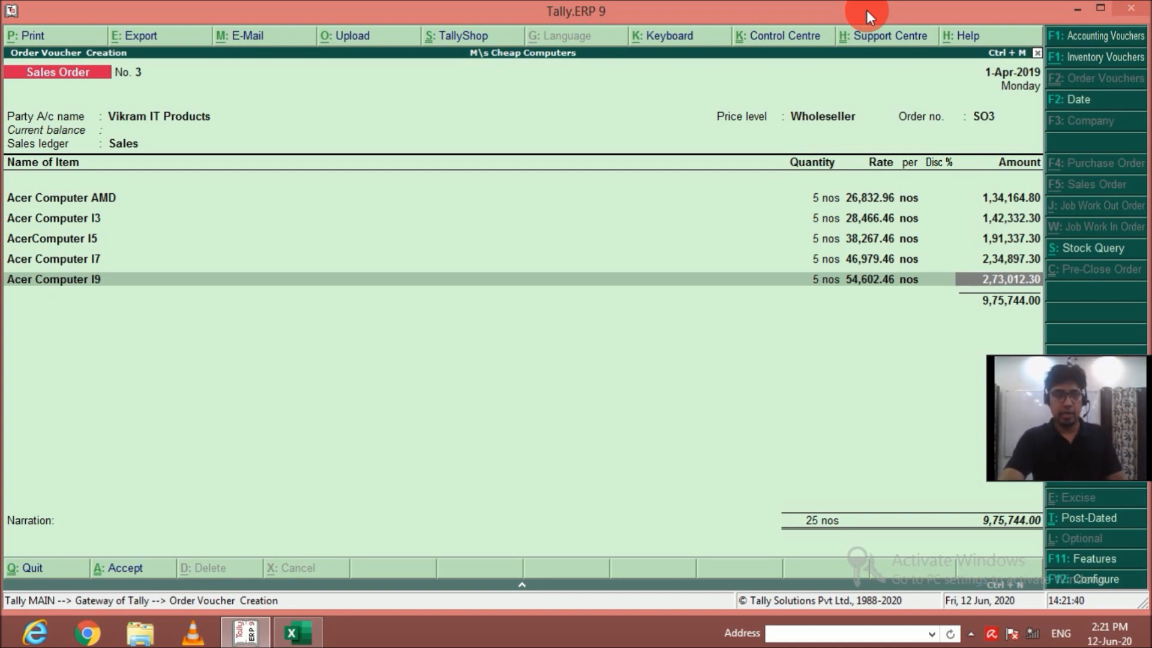
{"action": "key", "text": "Return"}
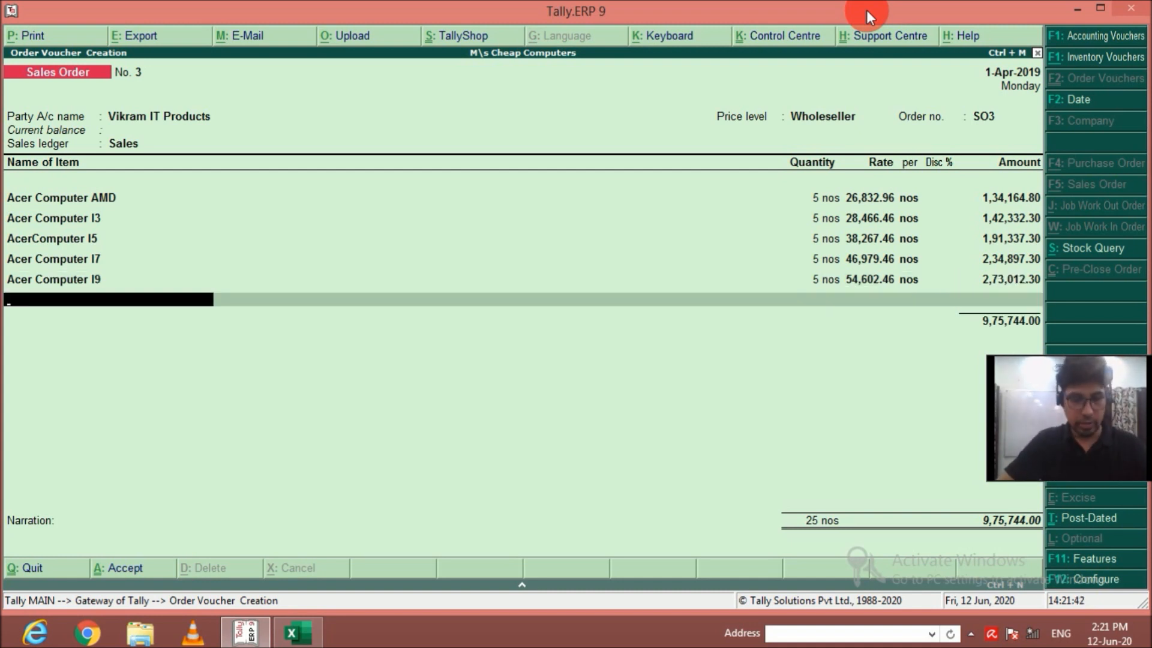
Add 5 nos of Dell Computer AMD from the Main Location godown to the order at the default rate.
{"action": "type", "text": "D"}
{"action": "key", "text": "Return"}
{"action": "key", "text": "Return"}
{"action": "key", "text": "Return"}
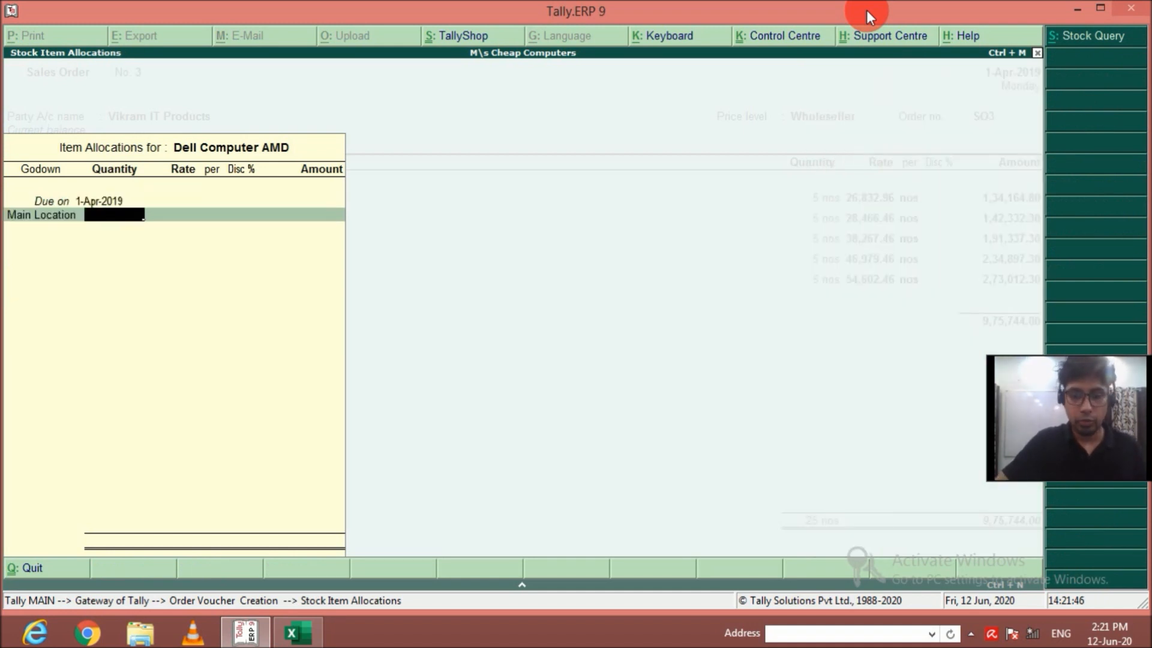
{"action": "type", "text": "5"}
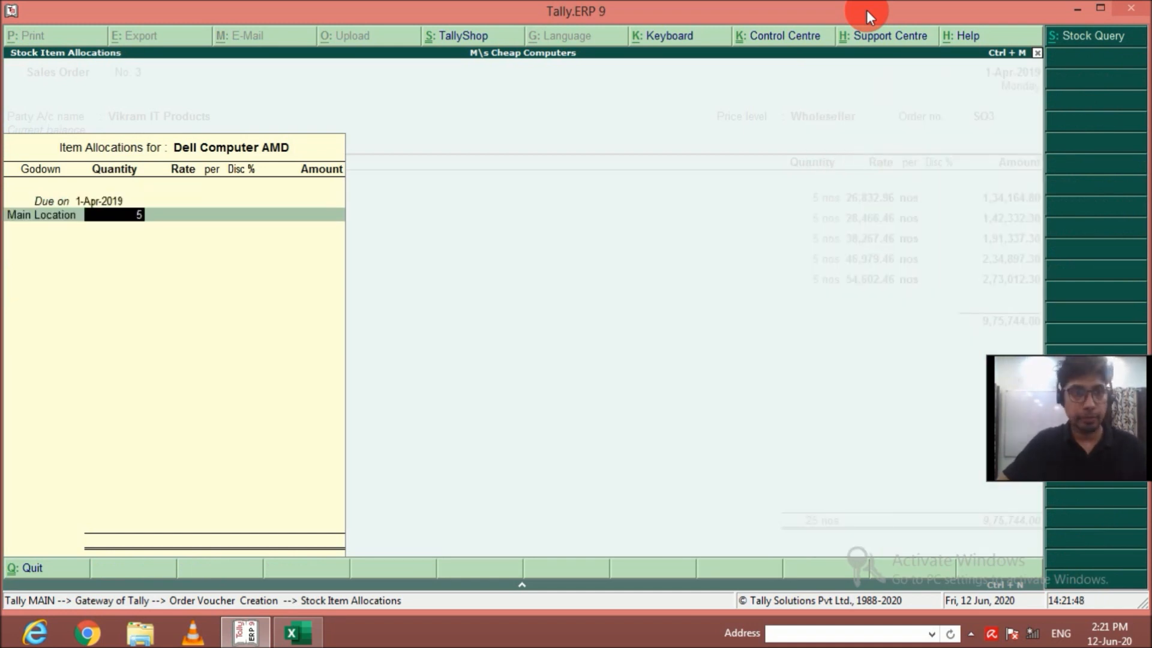
{"action": "key", "text": "Return"}
{"action": "key", "text": "Return"}
{"action": "key", "text": "Return"}
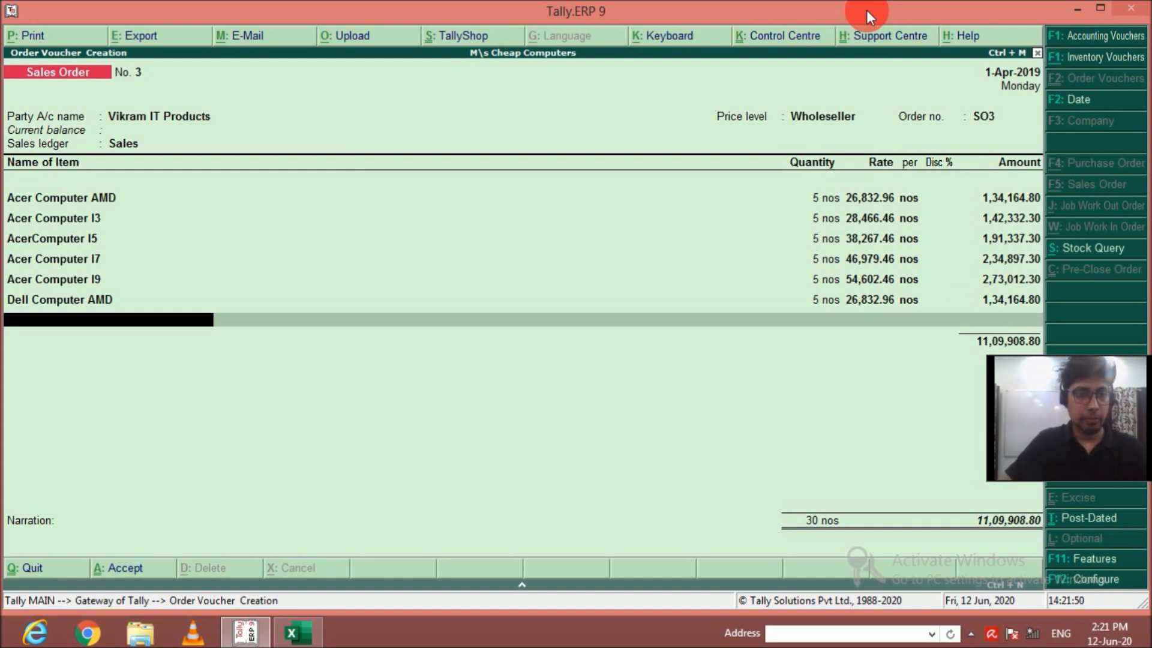
Add 5 nos of Dell Computer I3 from the Main Location godown to the order at the default rate.
{"action": "type", "text": "D"}
{"action": "key", "text": "Down"}
{"action": "key", "text": "Down"}
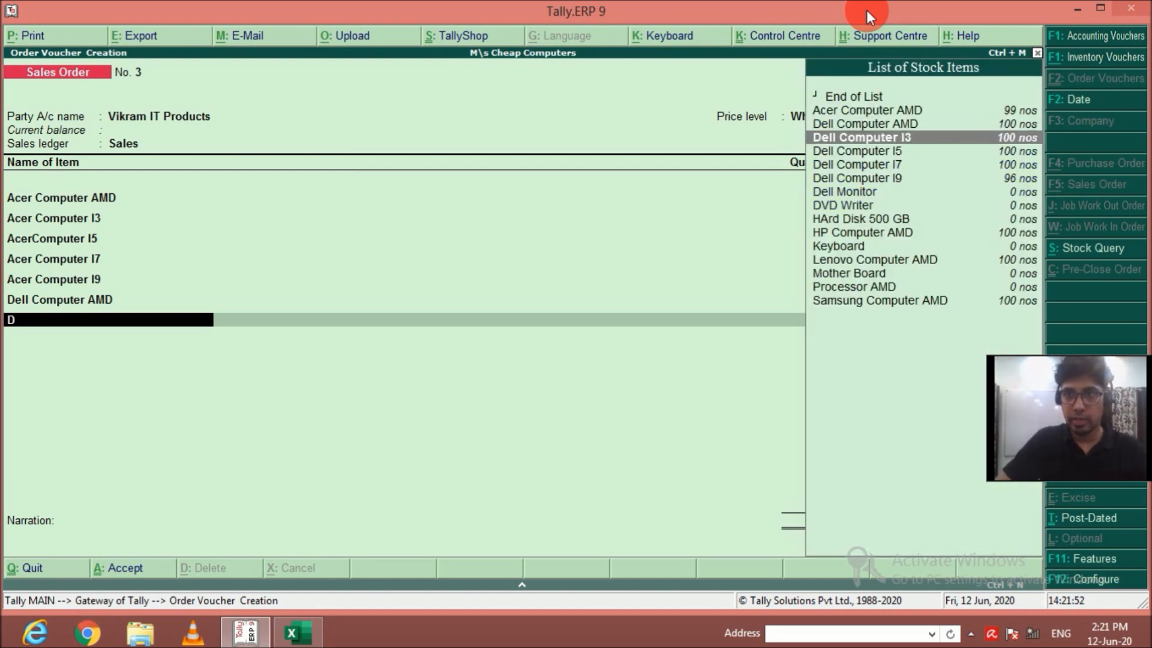
{"action": "key", "text": "Return"}
{"action": "key", "text": "Return"}
{"action": "type", "text": "Main Location"}
{"action": "key", "text": "Return"}
{"action": "type", "text": "5 nos"}
{"action": "key", "text": "Return"}
Add 5 nos of Dell Computer I5 from the Main Location godown to the order at the default rate.
{"action": "key", "text": "Return"}
{"action": "type", "text": "D"}
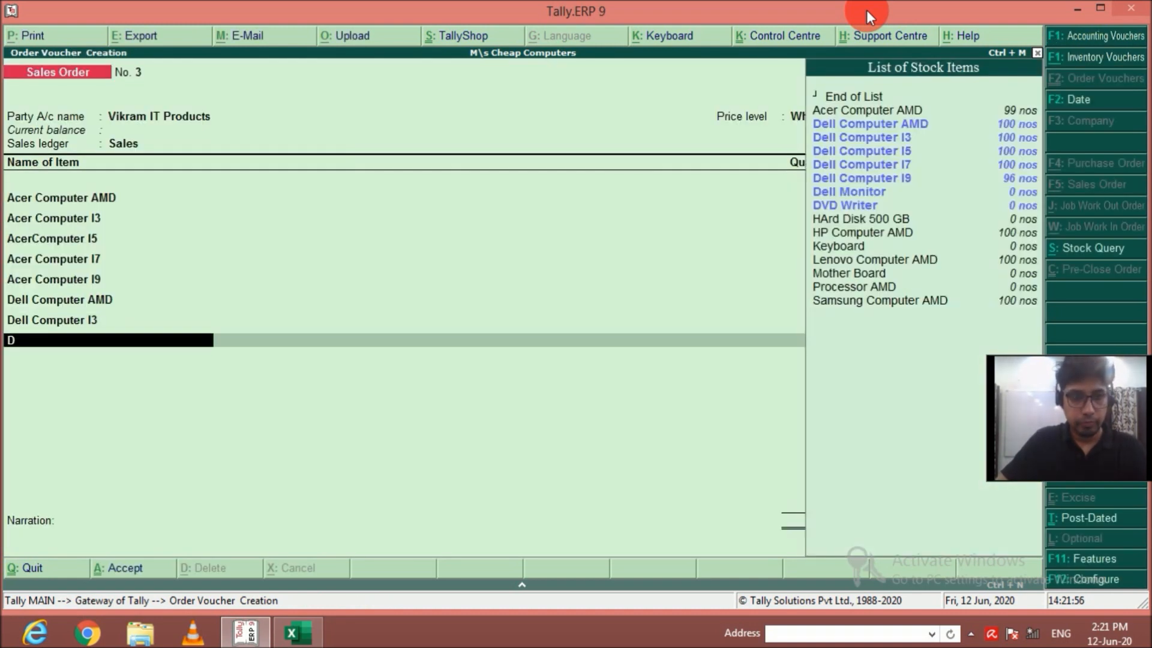
{"action": "key", "text": "Return"}
{"action": "key", "text": "Down"}
{"action": "key", "text": "Down"}
{"action": "key", "text": "Down"}
{"action": "key", "text": "Return"}
{"action": "key", "text": "Return"}
{"action": "type", "text": "M"}
{"action": "key", "text": "Return"}
{"action": "type", "text": "5"}
Add 5 nos of Dell Computer I7 from the Main Location godown to the order at the default rate.
{"action": "key", "text": "Return"}
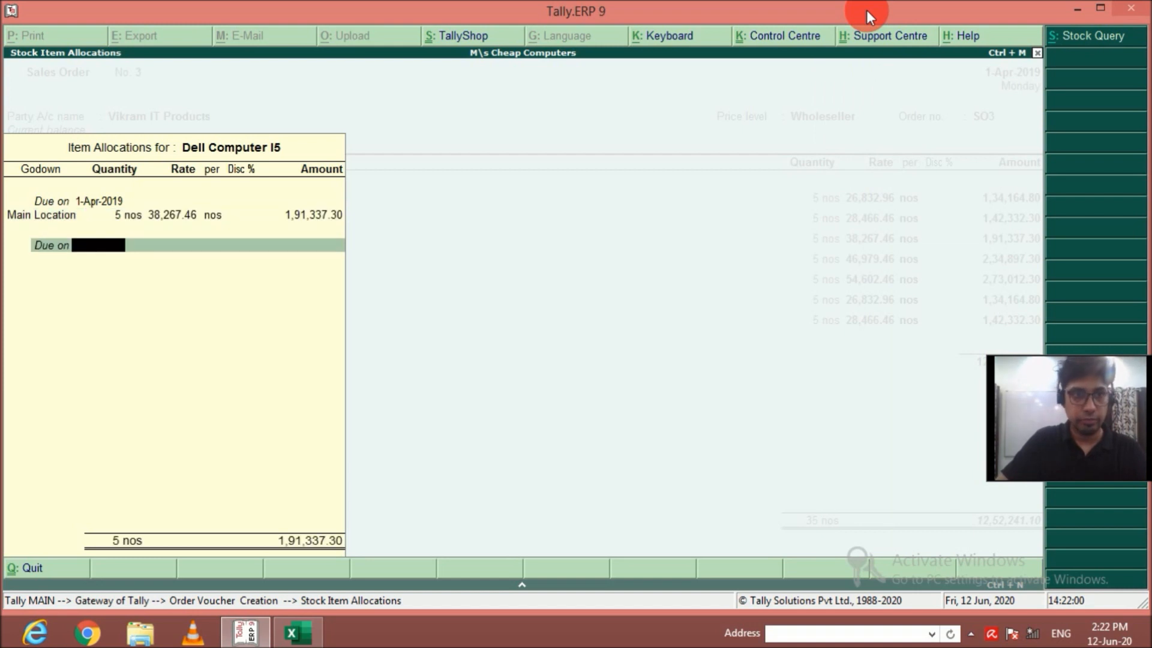
{"action": "key", "text": "Return"}
{"action": "type", "text": "De"}
{"action": "key", "text": "Down"}
{"action": "key", "text": "Down"}
{"action": "key", "text": "Down"}
{"action": "key", "text": "Return"}
{"action": "key", "text": "Return"}
{"action": "type", "text": "M"}
{"action": "key", "text": "Return"}
{"action": "type", "text": "5"}
{"action": "key", "text": "Return"}
Add 5 nos of Dell Computer I9 from the Main Location godown to the order at the default rate.
{"action": "key", "text": "Return"}
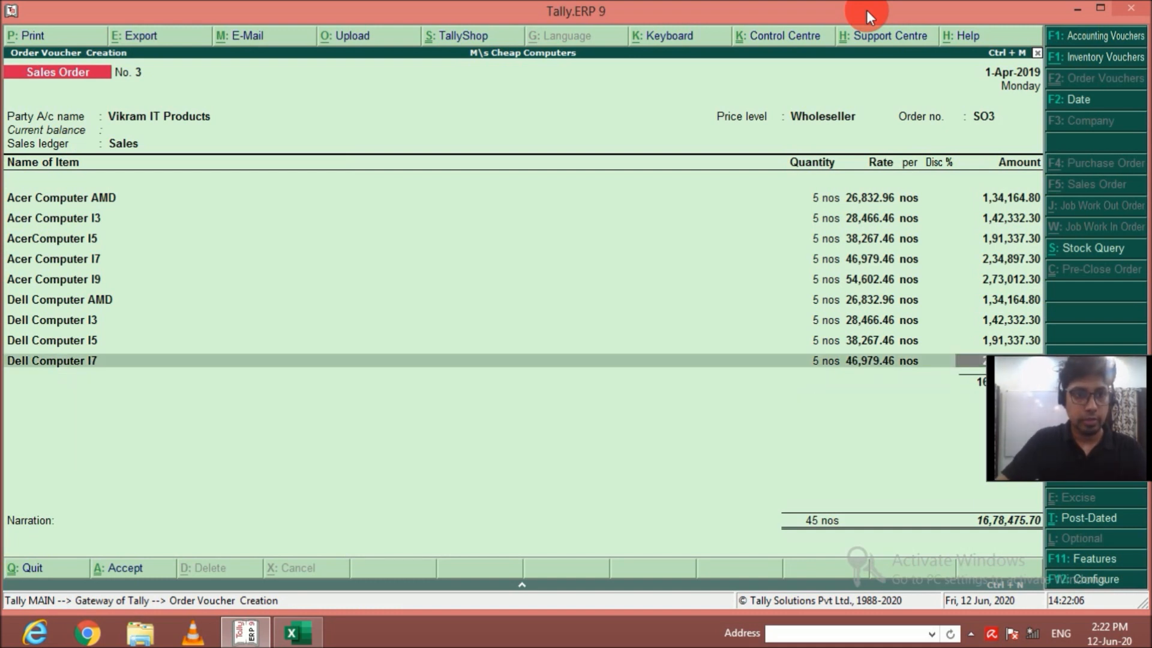
{"action": "type", "text": "De"}
{"action": "key", "text": "Down"}
{"action": "key", "text": "Down"}
{"action": "key", "text": "Down"}
{"action": "key", "text": "Down"}
{"action": "key", "text": "Return"}
{"action": "key", "text": "Return"}
{"action": "type", "text": "M"}
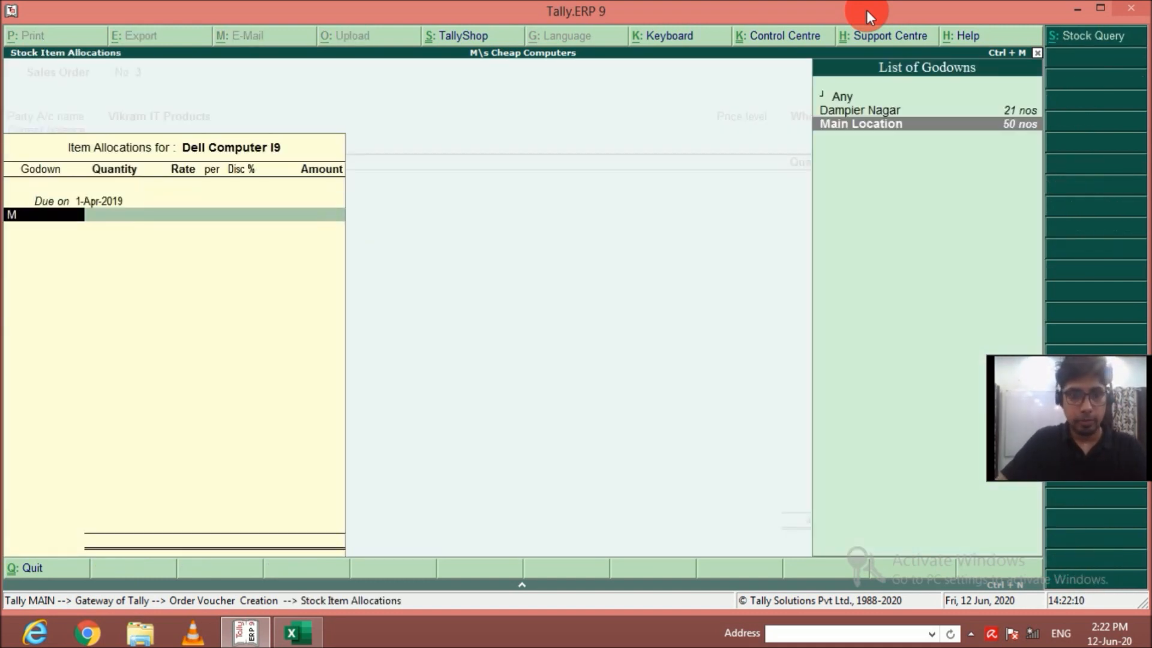
{"action": "key", "text": "Return"}
{"action": "type", "text": "5"}
{"action": "key", "text": "ctrl+a"}
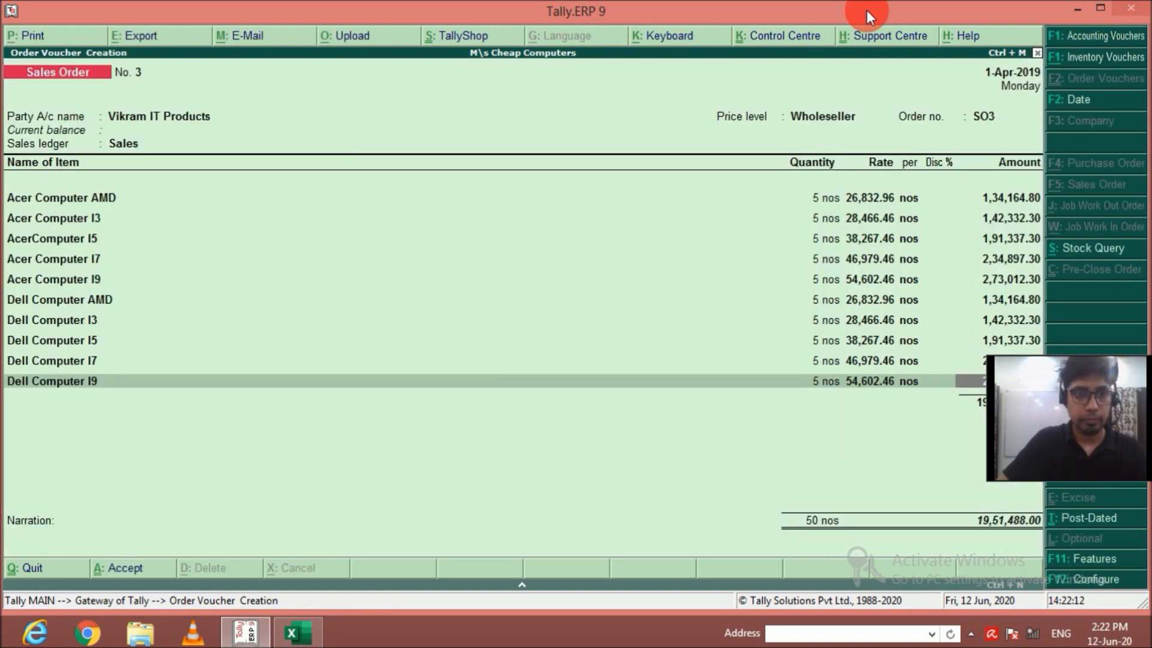
Add 5 nos of HP Computer AMD from the Main Location godown to the order at the default rate.
{"action": "key", "text": "Return"}
{"action": "key", "text": "Down"}
{"action": "key", "text": "Down"}
{"action": "key", "text": "Return"}
{"action": "key", "text": "Return"}
{"action": "type", "text": "M"}
{"action": "key", "text": "Return"}
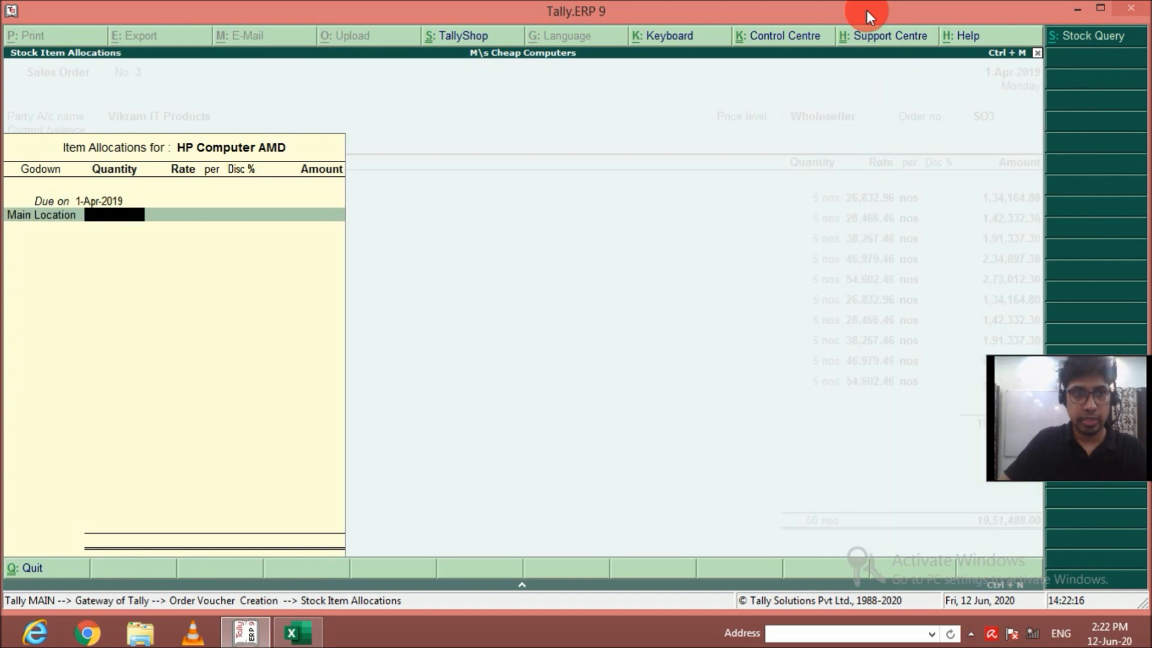
{"action": "type", "text": "5"}
{"action": "key", "text": "Return"}
{"action": "key", "text": "ctrl+a"}
{"action": "key", "text": "Return"}
Add 5 nos of HP Computer I3 from the Main Location godown to the order at the default rate.
{"action": "type", "text": "H"}
{"action": "key", "text": "Down"}
{"action": "key", "text": "Down"}
{"action": "key", "text": "Up"}
{"action": "key", "text": "Down"}
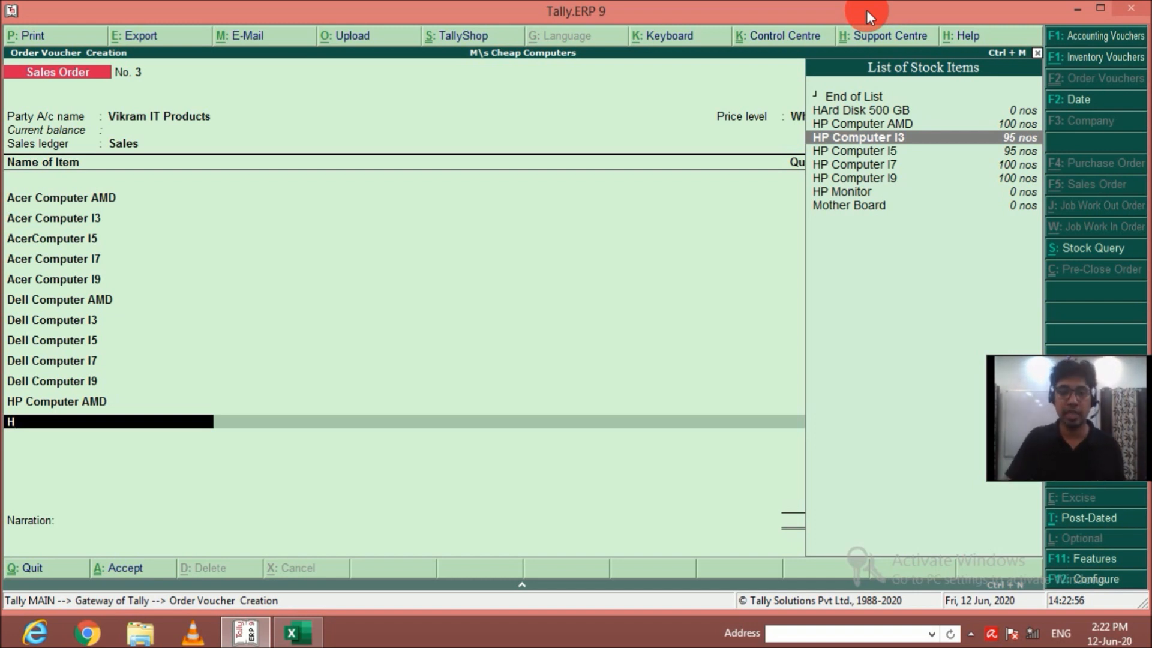
{"action": "key", "text": "Return"}
{"action": "key", "text": "Return"}
{"action": "type", "text": "M"}
{"action": "key", "text": "Return"}
{"action": "type", "text": "5"}
{"action": "key", "text": "Return"}
{"action": "key", "text": "Return"}
{"action": "key", "text": "Return"}
Add 5 nos of HP Computer I5 from the Main Location godown to the order at the default rate.
{"action": "type", "text": "H"}
{"action": "key", "text": "Down"}
{"action": "key", "text": "Down"}
{"action": "key", "text": "Down"}
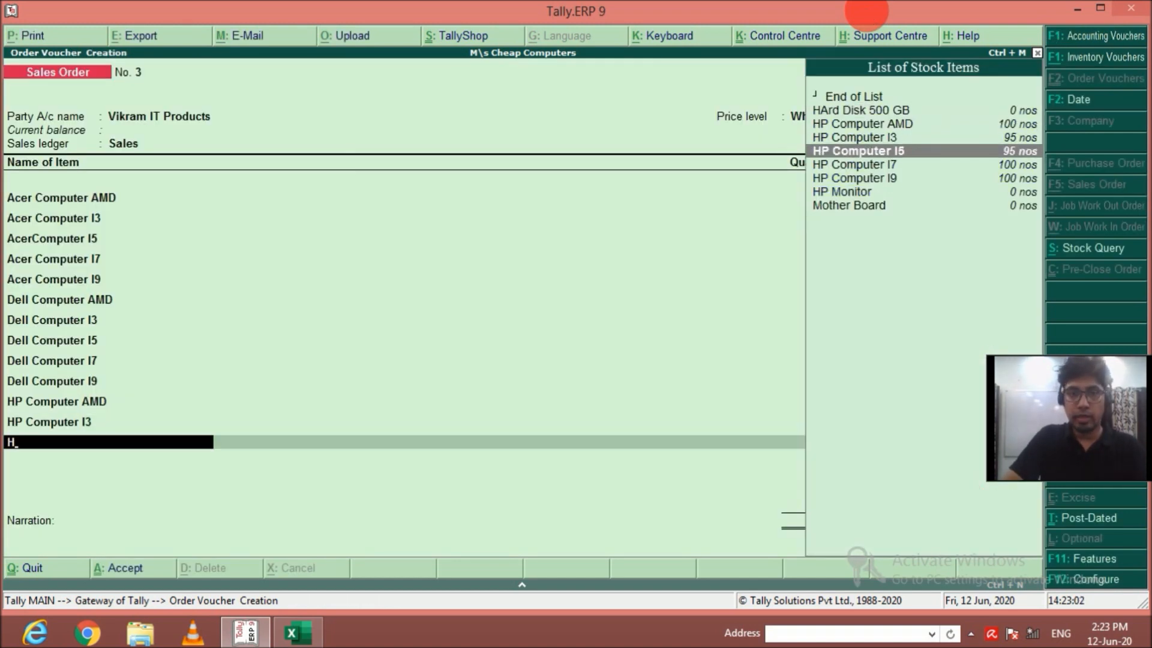
{"action": "key", "text": "Return"}
{"action": "key", "text": "Return"}
{"action": "type", "text": "Main Location"}
{"action": "key", "text": "Return"}
{"action": "type", "text": "5 nos"}
{"action": "key", "text": "Return"}
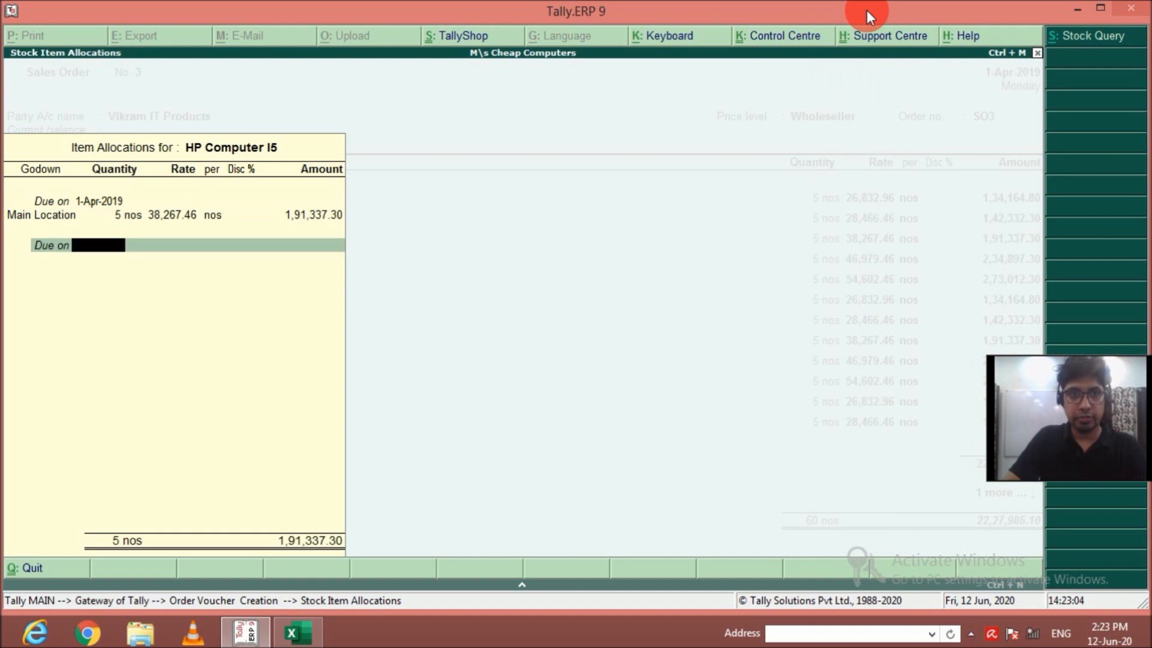
Add 5 nos of HP Computer I7 from the Main Location godown to the order at the default rate.
{"action": "key", "text": "Return"}
{"action": "key", "text": "Return"}
{"action": "type", "text": "H"}
{"action": "key", "text": "Down"}
{"action": "key", "text": "Down"}
{"action": "key", "text": "Down"}
{"action": "key", "text": "Down"}
{"action": "key", "text": "Return"}
{"action": "key", "text": "Return"}
{"action": "type", "text": "M"}
{"action": "key", "text": "Return"}
{"action": "type", "text": "5"}
{"action": "key", "text": "Return"}
{"action": "key", "text": "Return"}
Add 5 nos of HP Computer I9, due on 1-Apr-2019, from the Main Location godown to the order.
{"action": "key", "text": "Return"}
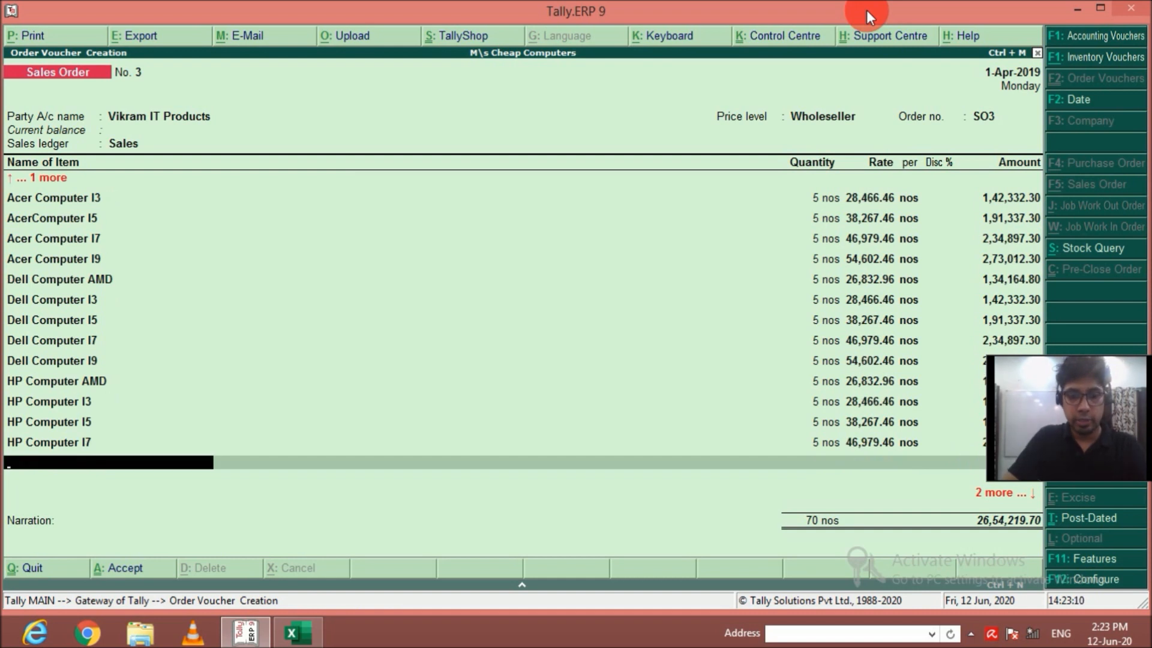
{"action": "type", "text": "H"}
{"action": "key", "text": "Down"}
{"action": "key", "text": "Down"}
{"action": "key", "text": "Down"}
{"action": "key", "text": "Down"}
{"action": "key", "text": "Down"}
{"action": "key", "text": "Return"}
{"action": "key", "text": "Return"}
{"action": "key", "text": "BackSpace"}
{"action": "type", "text": "1"}
{"action": "key", "text": "Return"}
{"action": "key", "text": "Down"}
{"action": "key", "text": "Down"}
{"action": "key", "text": "Down"}
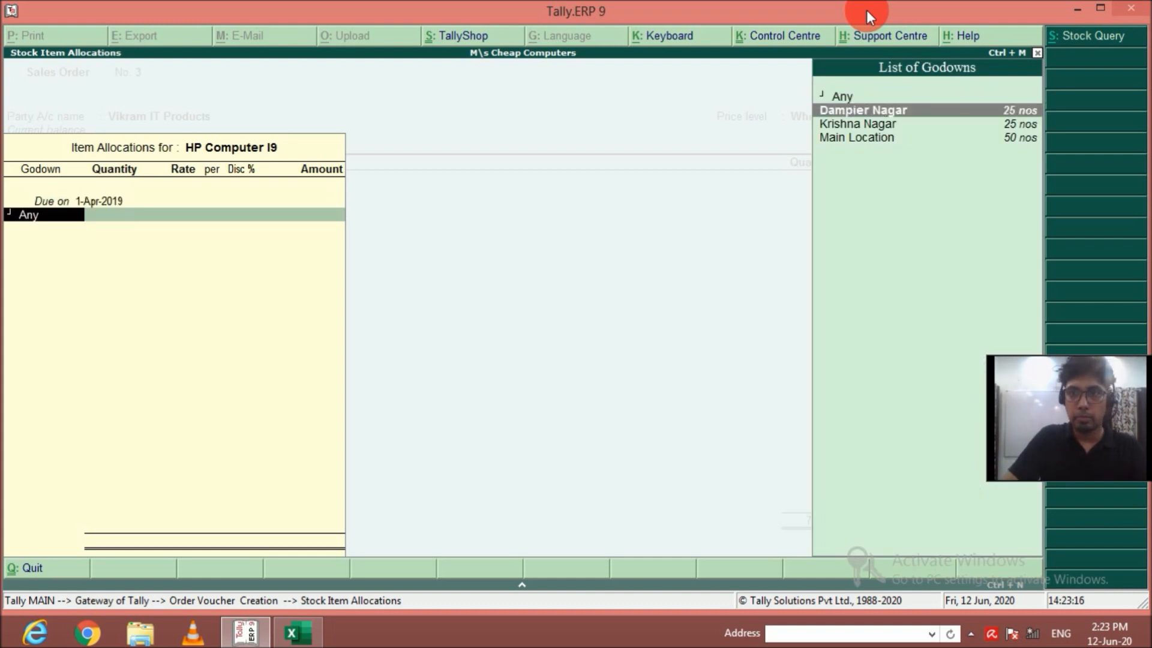
{"action": "key", "text": "Return"}
{"action": "type", "text": "5"}
{"action": "key", "text": "Return"}
{"action": "key", "text": "Return"}
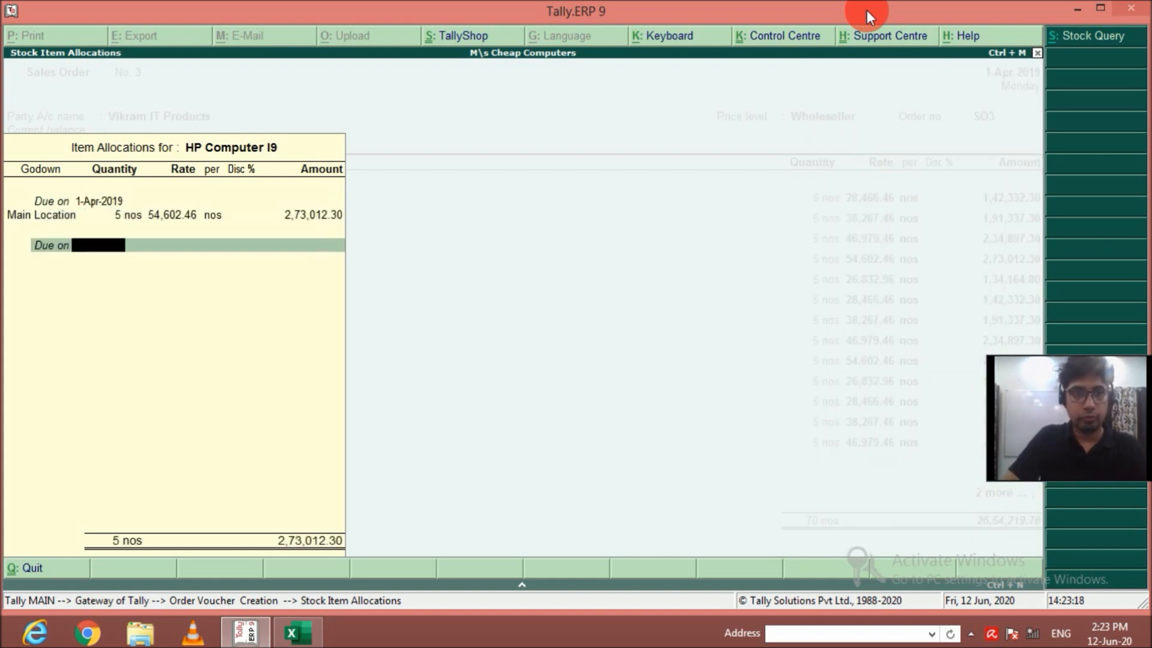
{"action": "key", "text": "Return"}
{"action": "key", "text": "Return"}
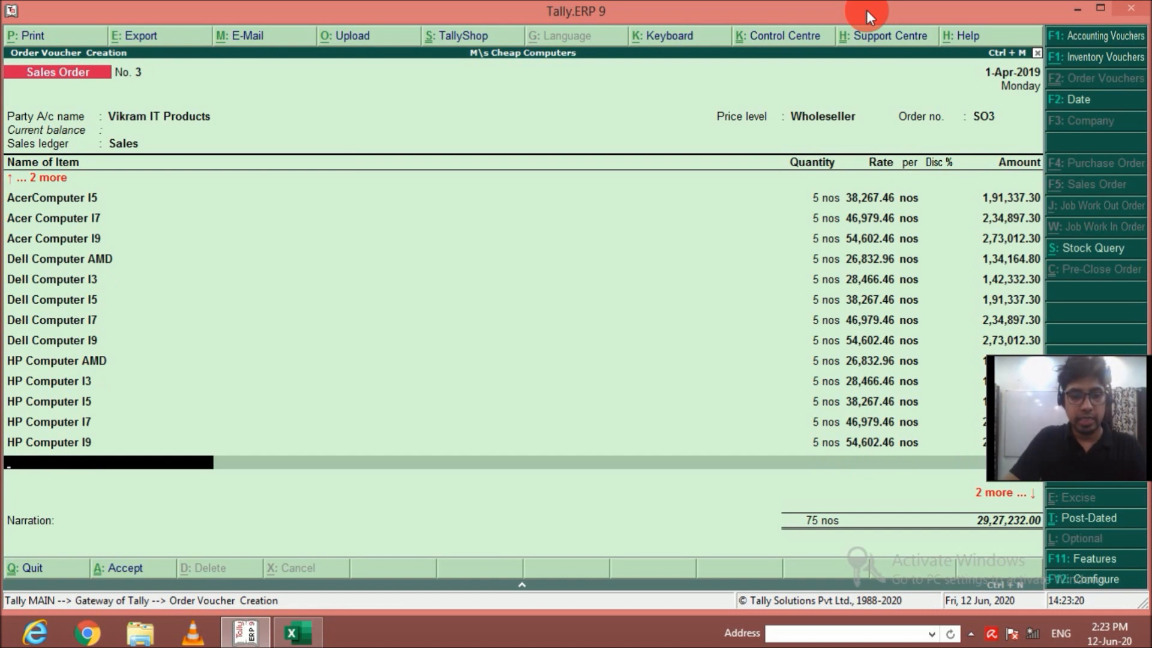
Add 5 nos of Lenovo Computer AMD from the Main Location godown to the order at the default rate.
{"action": "type", "text": "L"}
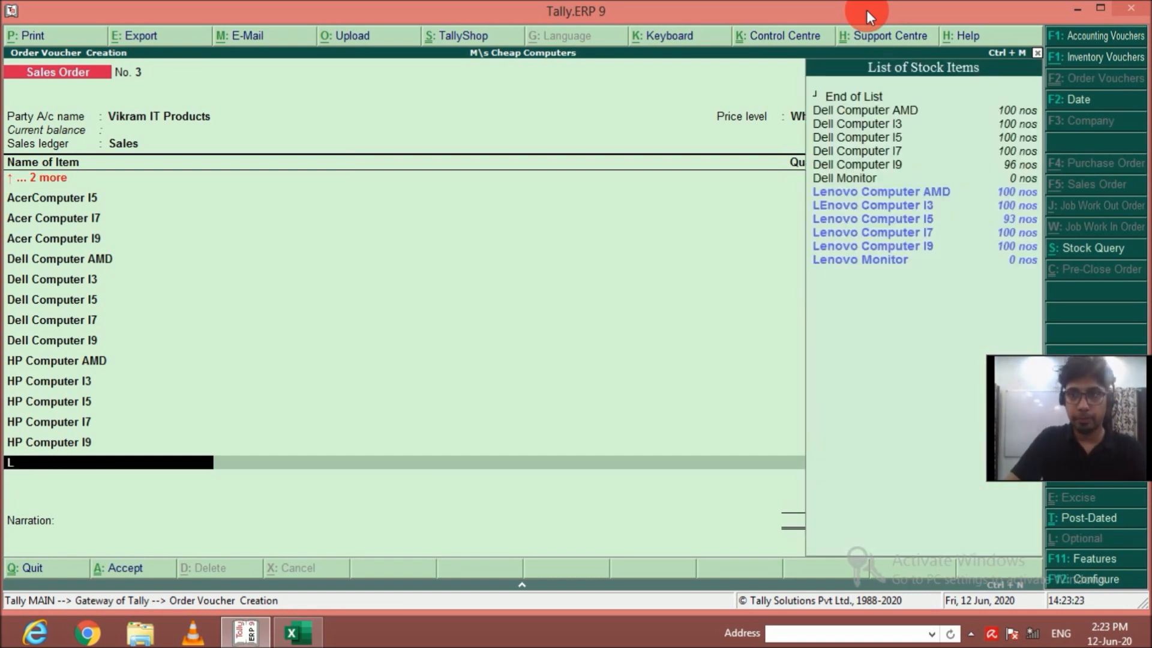
{"action": "key", "text": "Return"}
{"action": "key", "text": "Return"}
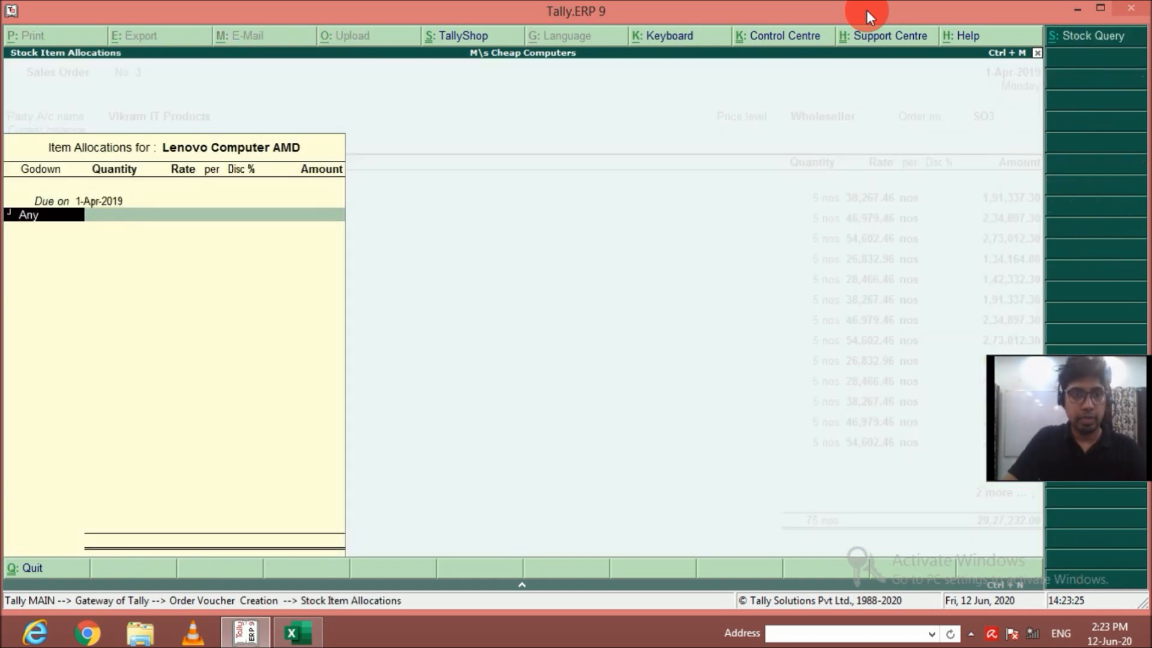
{"action": "key", "text": "Down"}
{"action": "key", "text": "Down"}
{"action": "key", "text": "Down"}
{"action": "key", "text": "Return"}
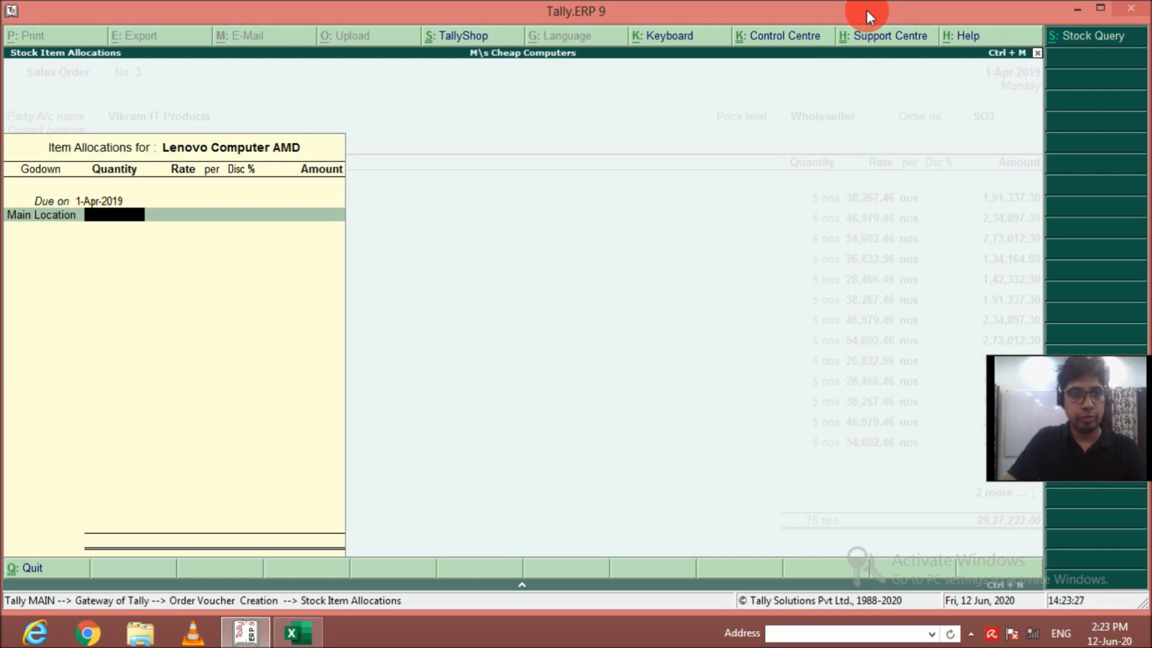
{"action": "type", "text": "5"}
{"action": "key", "text": "Return"}
{"action": "key", "text": "Return"}
{"action": "key", "text": "Return"}
Add 5 nos of Lenovo Computer I3 to the order at the default rate, taken from the Main Location godown.
{"action": "key", "text": "Return"}
{"action": "type", "text": "L"}
{"action": "key", "text": "Down"}
{"action": "key", "text": "Return"}
{"action": "key", "text": "Return"}
{"action": "key", "text": "Return"}
{"action": "type", "text": "5"}
Add 5 nos of Lenovo Computer I5 from the Main Location godown to the order at the default rate.
{"action": "key", "text": "Return"}
{"action": "key", "text": "Return"}
{"action": "key", "text": "Return"}
{"action": "key", "text": "Return"}
{"action": "type", "text": "L"}
{"action": "key", "text": "Down"}
{"action": "key", "text": "Down"}
{"action": "key", "text": "Return"}
{"action": "key", "text": "Return"}
{"action": "key", "text": "Down"}
{"action": "key", "text": "Return"}
{"action": "type", "text": "5"}
Add 5 nos of Lenovo Computer I7, due on 1-Apr-2019, from the Main Location godown to the order.
{"action": "key", "text": "Return"}
{"action": "key", "text": "Return"}
{"action": "key", "text": "Return"}
{"action": "key", "text": "Return"}
{"action": "type", "text": "L"}
{"action": "key", "text": "Down"}
{"action": "key", "text": "Down"}
{"action": "key", "text": "Down"}
{"action": "key", "text": "Return"}
{"action": "key", "text": "Return"}
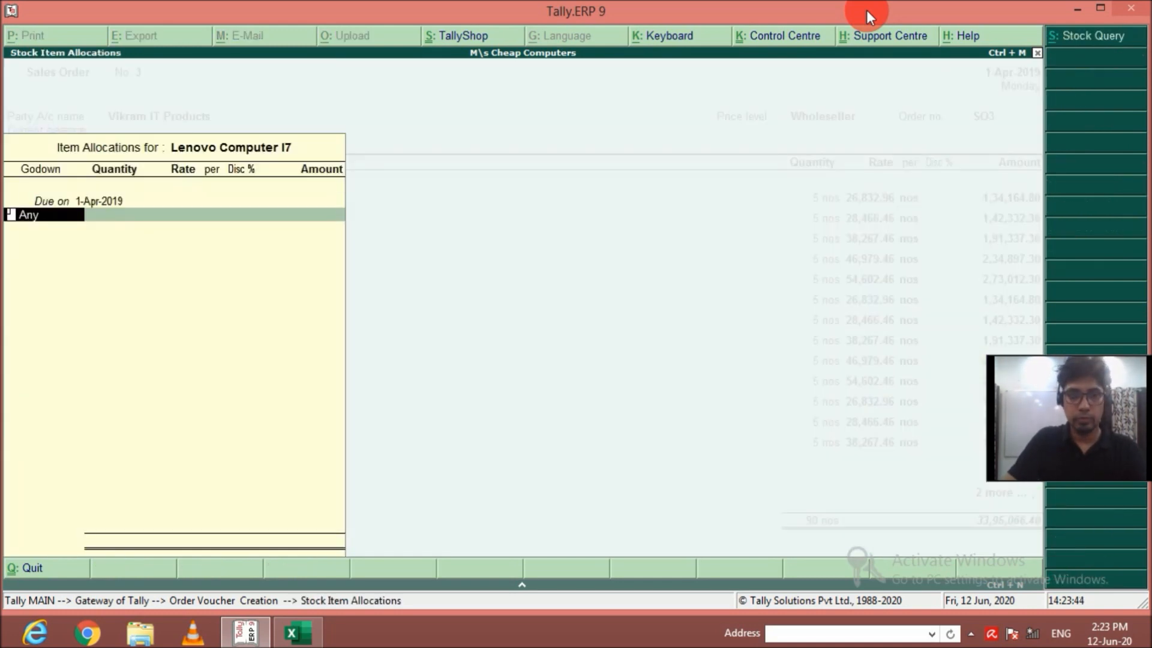
{"action": "key", "text": "Down"}
Add 5 nos of Lenovo Computer I9, due on 1-Apr-2019, from the Main Location godown to the order.
{"action": "key", "text": "Return"}
{"action": "type", "text": "5"}
{"action": "key", "text": "Return"}
{"action": "key", "text": "Return"}
{"action": "key", "text": "Return"}
{"action": "key", "text": "Return"}
{"action": "key", "text": "Return"}
{"action": "type", "text": "L"}
{"action": "key", "text": "Down"}
{"action": "key", "text": "Down"}
{"action": "key", "text": "Down"}
{"action": "key", "text": "Down"}
{"action": "key", "text": "Return"}
{"action": "key", "text": "Return"}
{"action": "key", "text": "Down"}
{"action": "key", "text": "Return"}
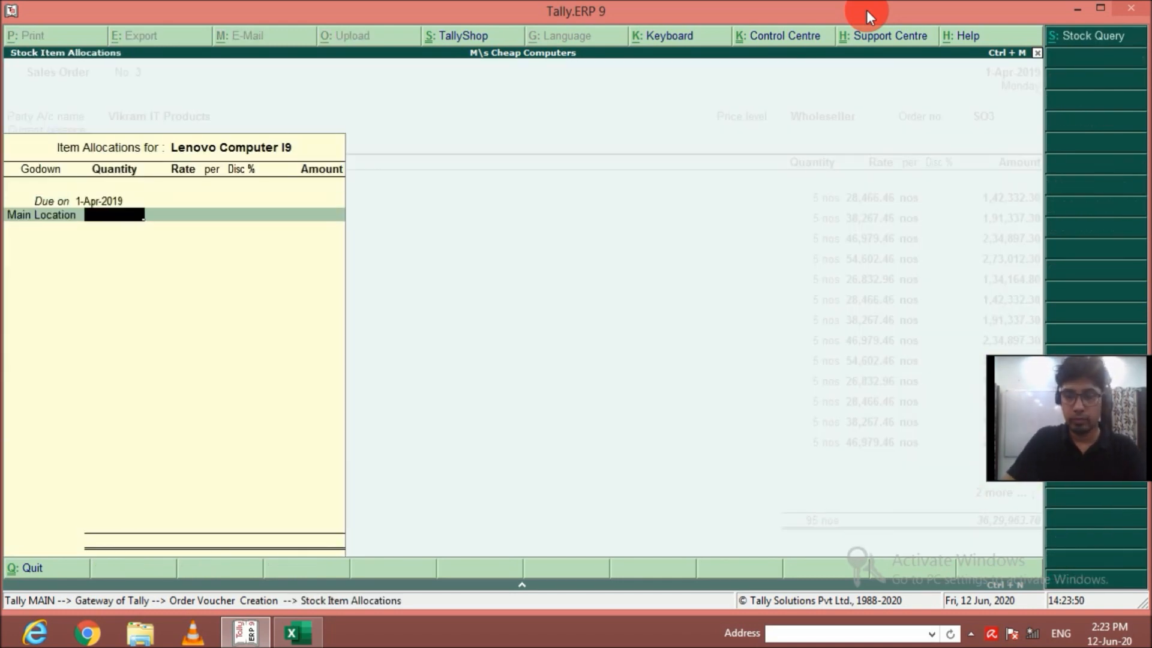
{"action": "type", "text": "5"}
{"action": "key", "text": "Return"}
{"action": "key", "text": "Return"}
{"action": "key", "text": "Return"}
{"action": "key", "text": "Return"}
{"action": "key", "text": "Return"}
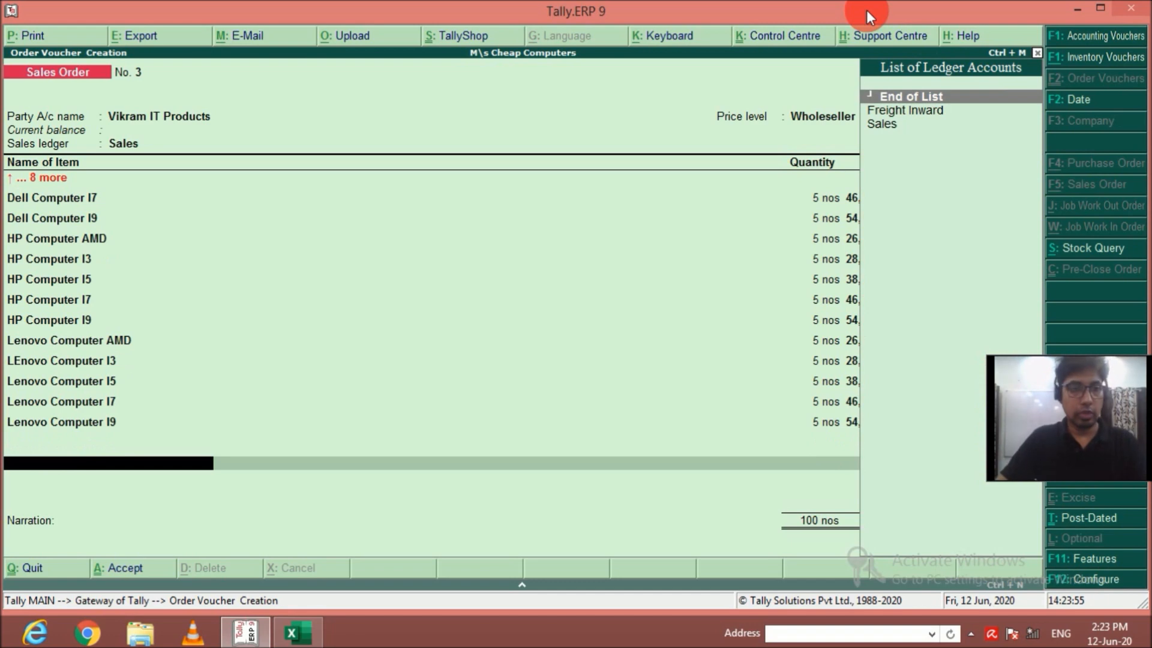
Continue the item list with 5 nos of Samsung Computer AMD, due on 1-Apr-2019, from the Main Location godown.
{"action": "key", "text": "ctrl+a"}
{"action": "key", "text": "Down"}
{"action": "type", "text": "S"}
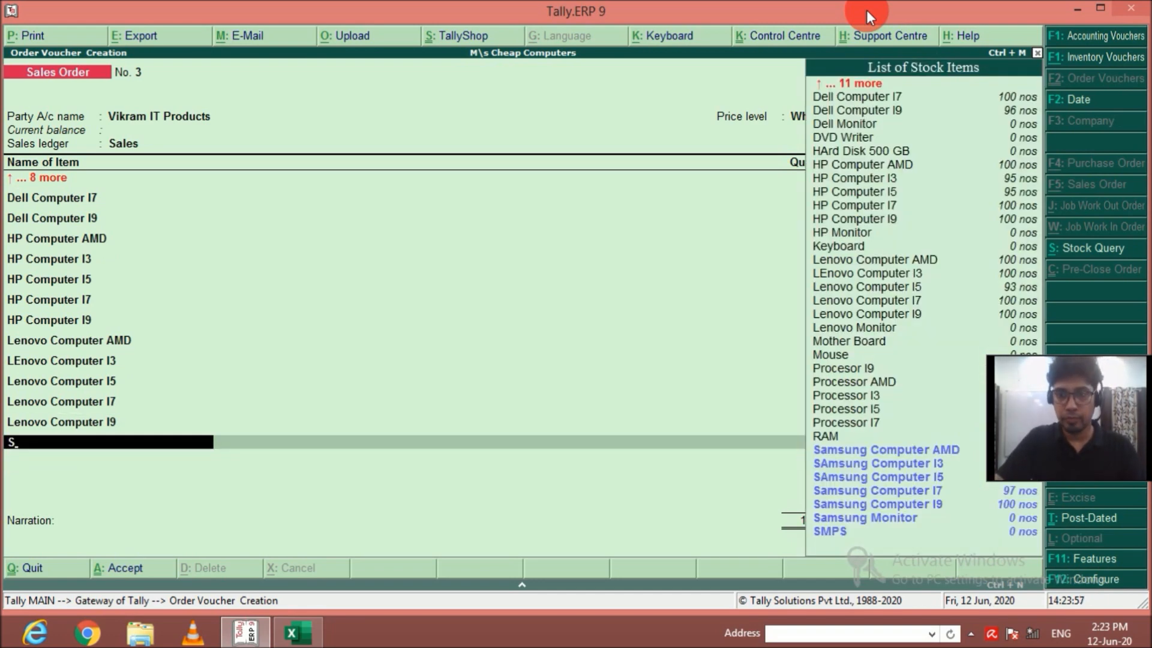
{"action": "key", "text": "Down"}
{"action": "key", "text": "Up"}
{"action": "key", "text": "Return"}
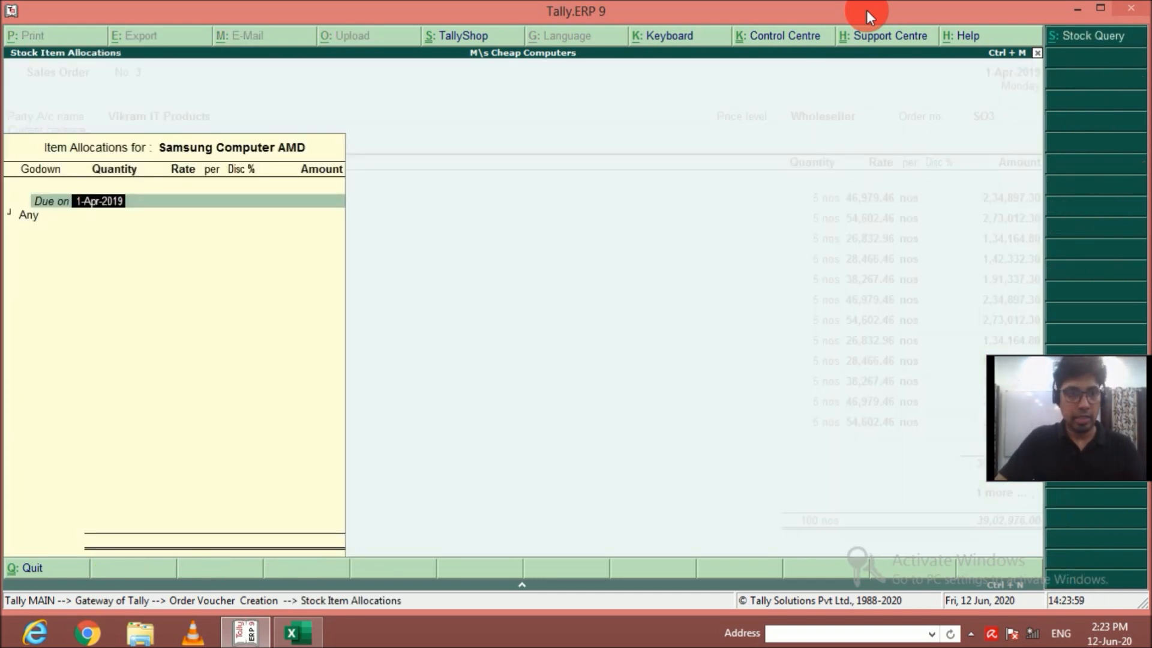
{"action": "key", "text": "Return"}
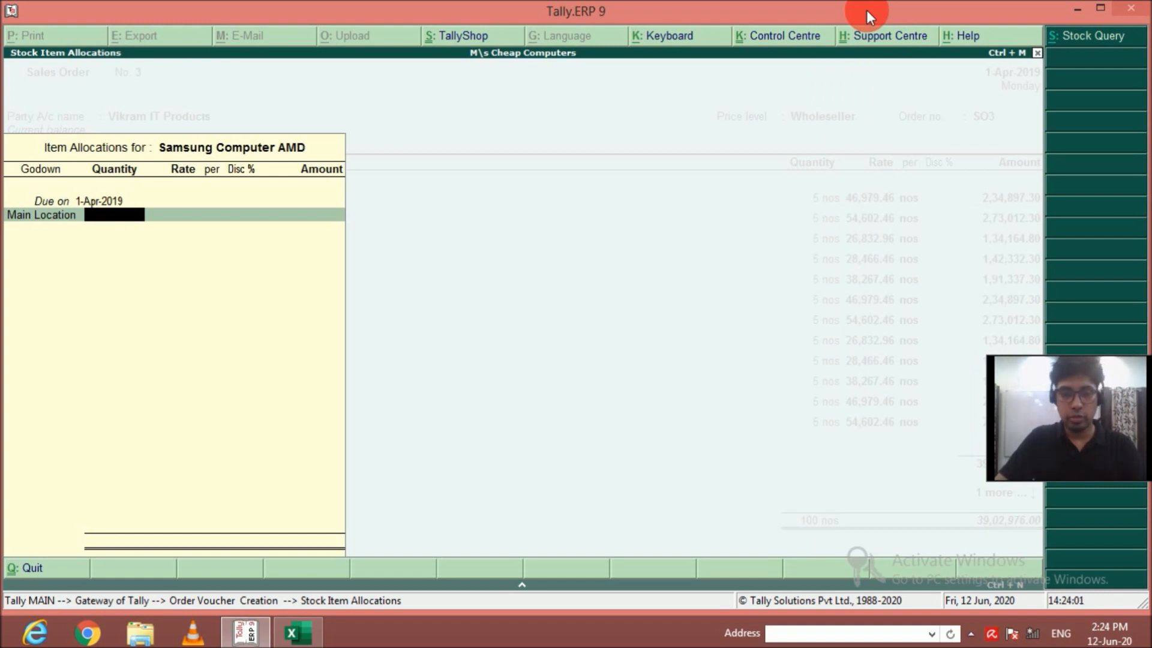
{"action": "type", "text": "5"}
{"action": "key", "text": "Return"}
{"action": "key", "text": "Return"}
{"action": "key", "text": "Return"}
{"action": "key", "text": "Return"}
{"action": "key", "text": "Return"}
Add 5 nos of Samsung Computer I3, due on 1-Apr-2019, to the order at the default rate.
{"action": "key", "text": "Return"}
{"action": "key", "text": "Down"}
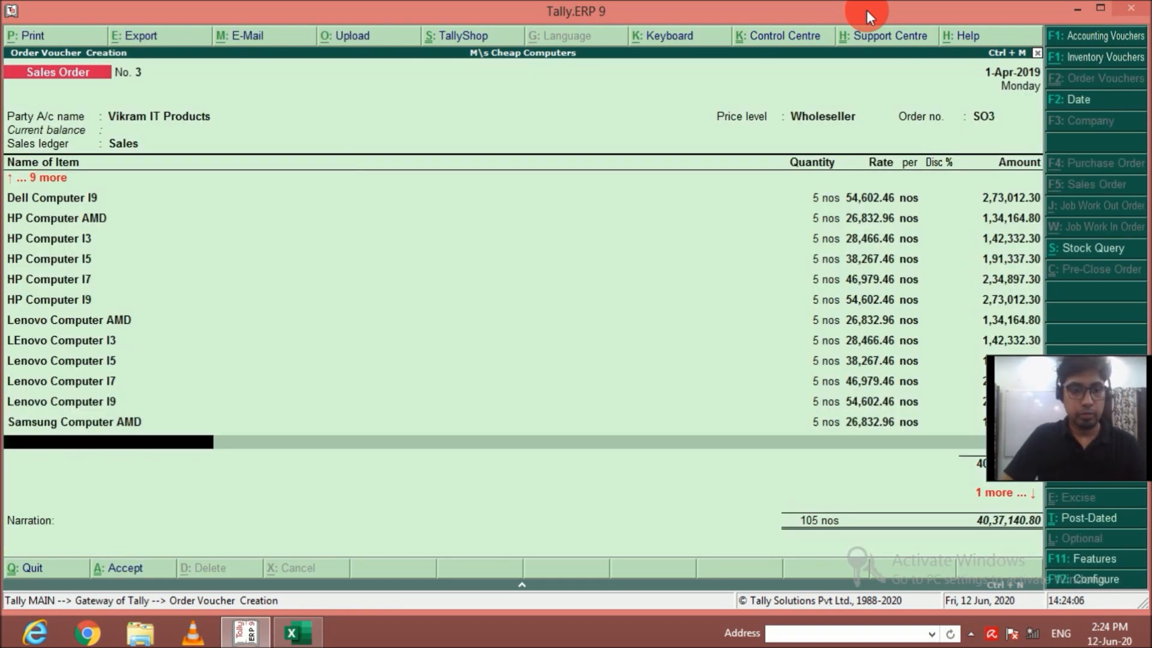
{"action": "type", "text": "Sa"}
{"action": "key", "text": "Down"}
{"action": "key", "text": "Return"}
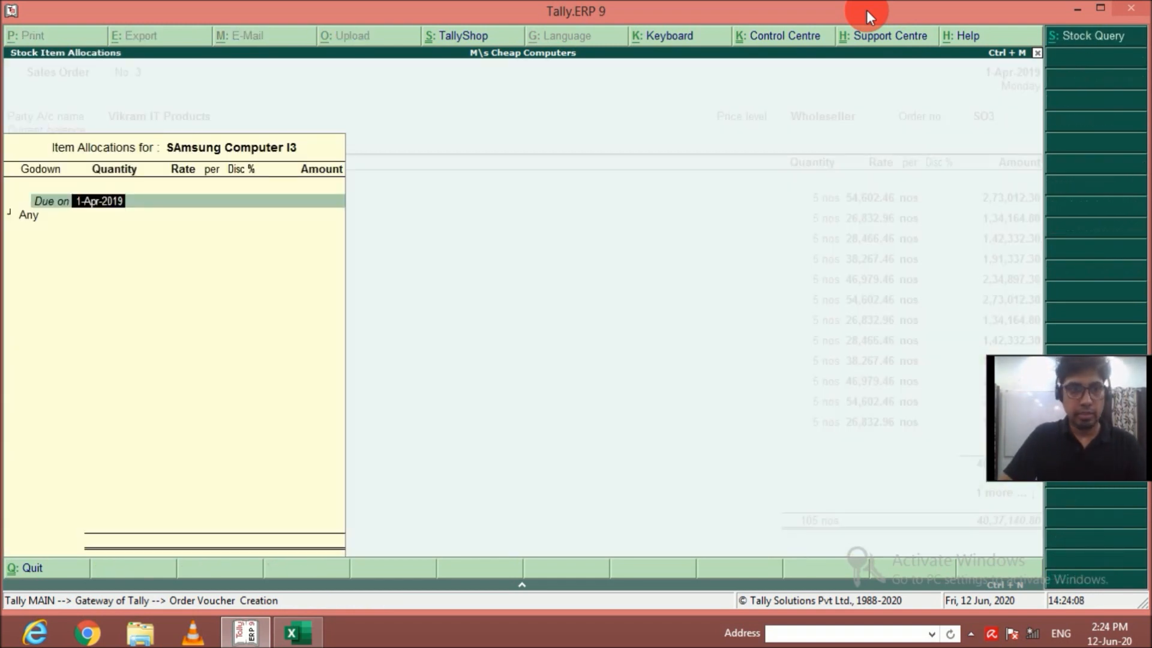
{"action": "key", "text": "Return"}
{"action": "type", "text": "5"}
{"action": "key", "text": "Return"}
{"action": "key", "text": "Return"}
{"action": "key", "text": "Return"}
{"action": "key", "text": "Return"}
{"action": "key", "text": "Return"}
{"action": "key", "text": "Return"}
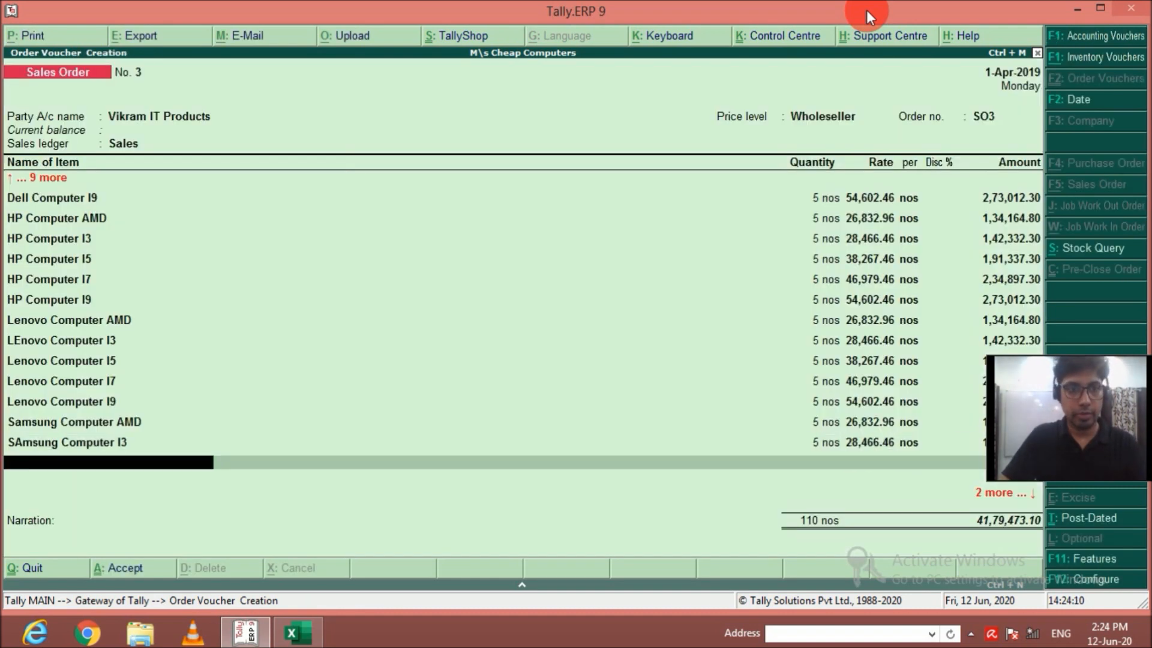
Add 5 nos of Samsung Computer I5, due on 1-Apr-2019, from the Main Location godown to the order.
{"action": "type", "text": "Sa"}
{"action": "key", "text": "Down"}
{"action": "key", "text": "Down"}
{"action": "key", "text": "Down"}
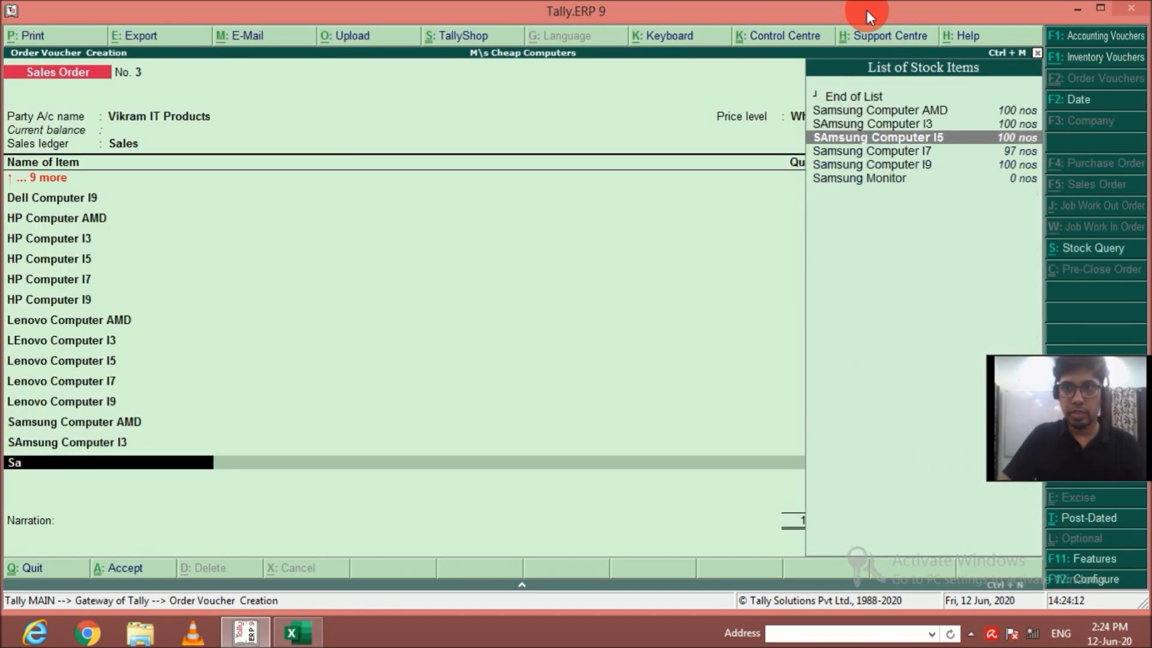
{"action": "key", "text": "Return"}
{"action": "key", "text": "Return"}
{"action": "key", "text": "Return"}
{"action": "type", "text": "5"}
{"action": "key", "text": "Return"}
{"action": "key", "text": "Return"}
{"action": "key", "text": "Return"}
{"action": "key", "text": "Return"}
{"action": "key", "text": "Return"}
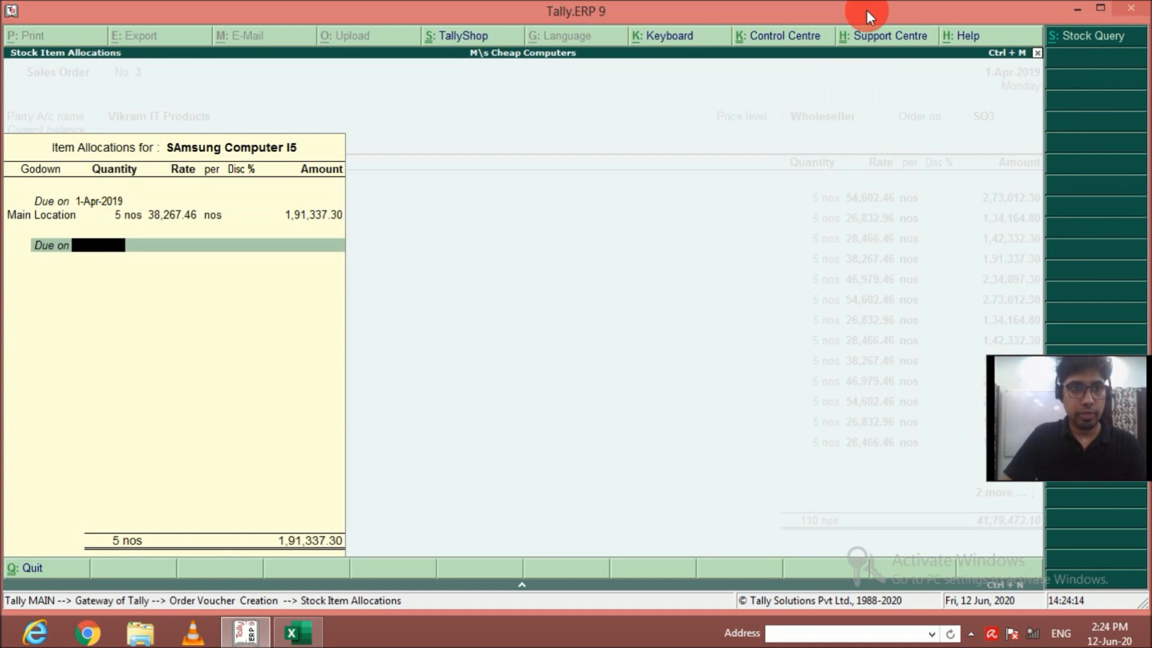
{"action": "key", "text": "Return"}
{"action": "key", "text": "Return"}
Add 5 nos of Samsung Computer I7, due on 1-Apr-2019, to the order at the default rate.
{"action": "type", "text": "Sam"}
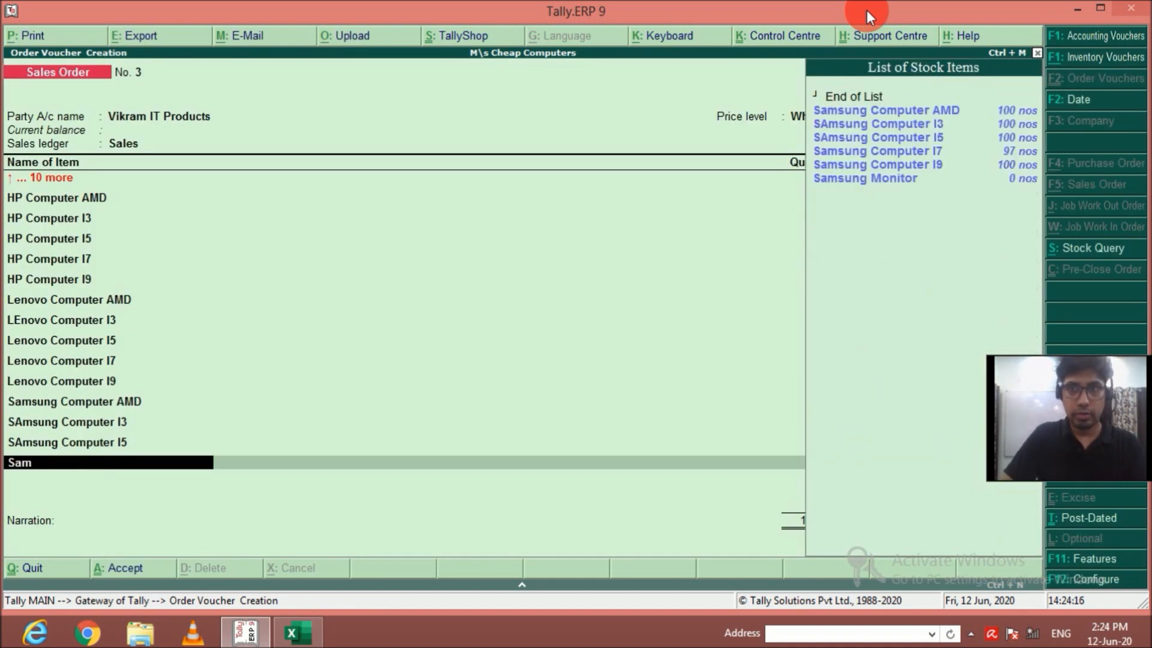
{"action": "key", "text": "Down"}
{"action": "key", "text": "Down"}
{"action": "key", "text": "Down"}
{"action": "key", "text": "Down"}
{"action": "key", "text": "Return"}
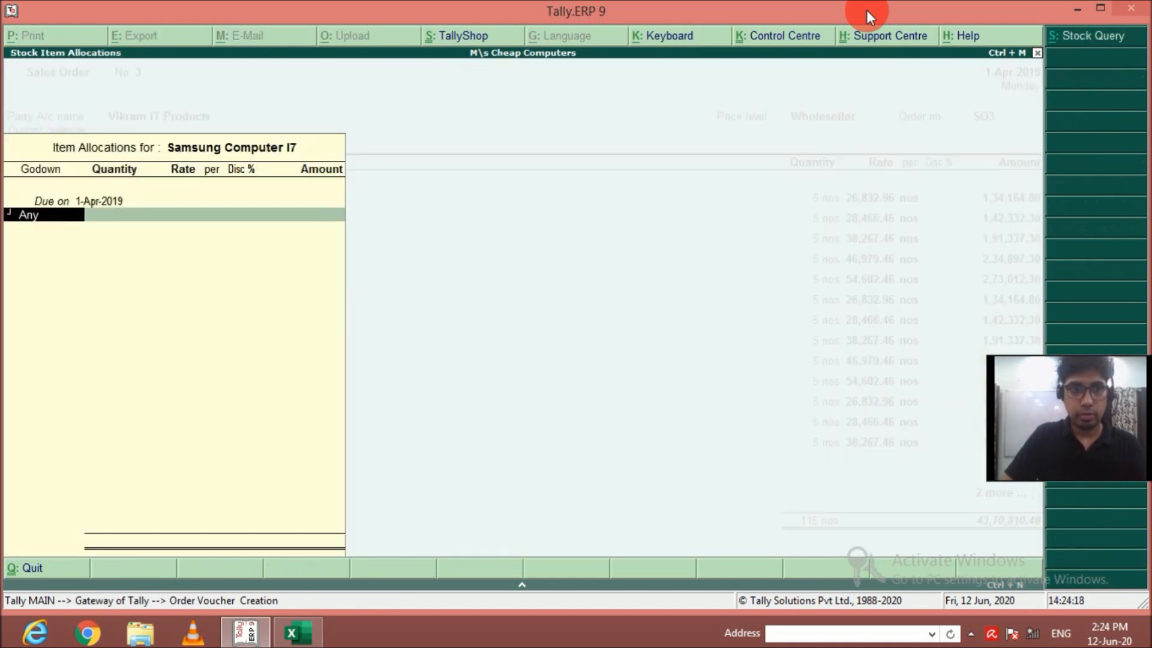
{"action": "key", "text": "Return"}
{"action": "type", "text": "5"}
{"action": "key", "text": "Return"}
{"action": "key", "text": "Return"}
{"action": "key", "text": "Return"}
{"action": "key", "text": "Return"}
{"action": "key", "text": "Return"}
{"action": "key", "text": "Return"}
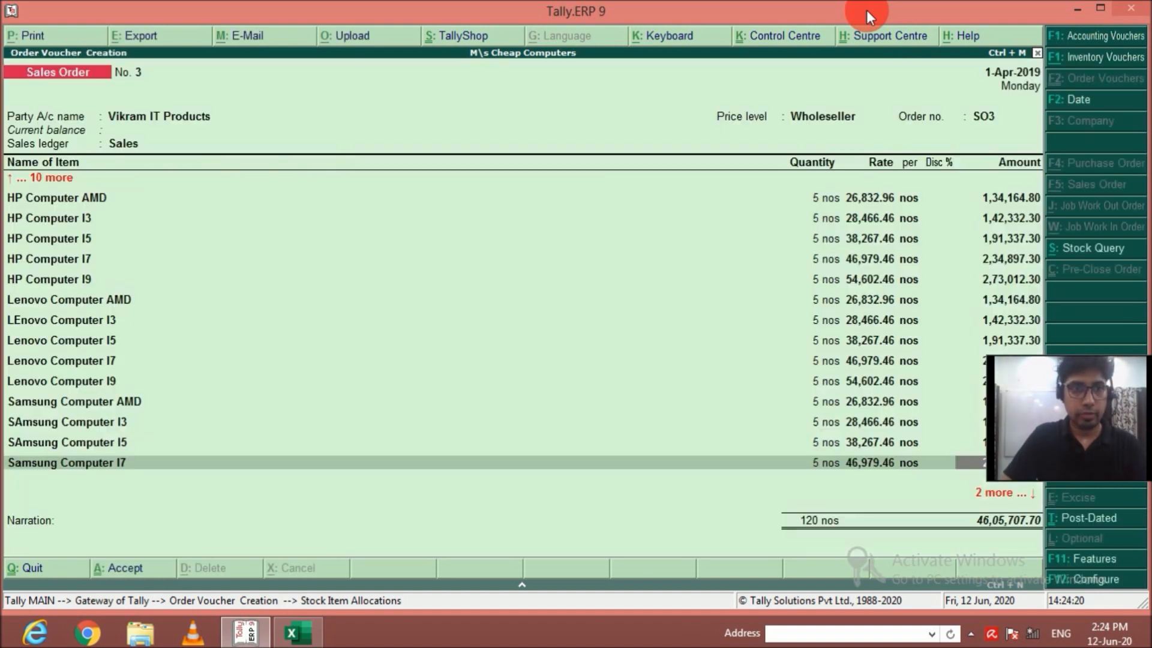
{"action": "key", "text": "Return"}
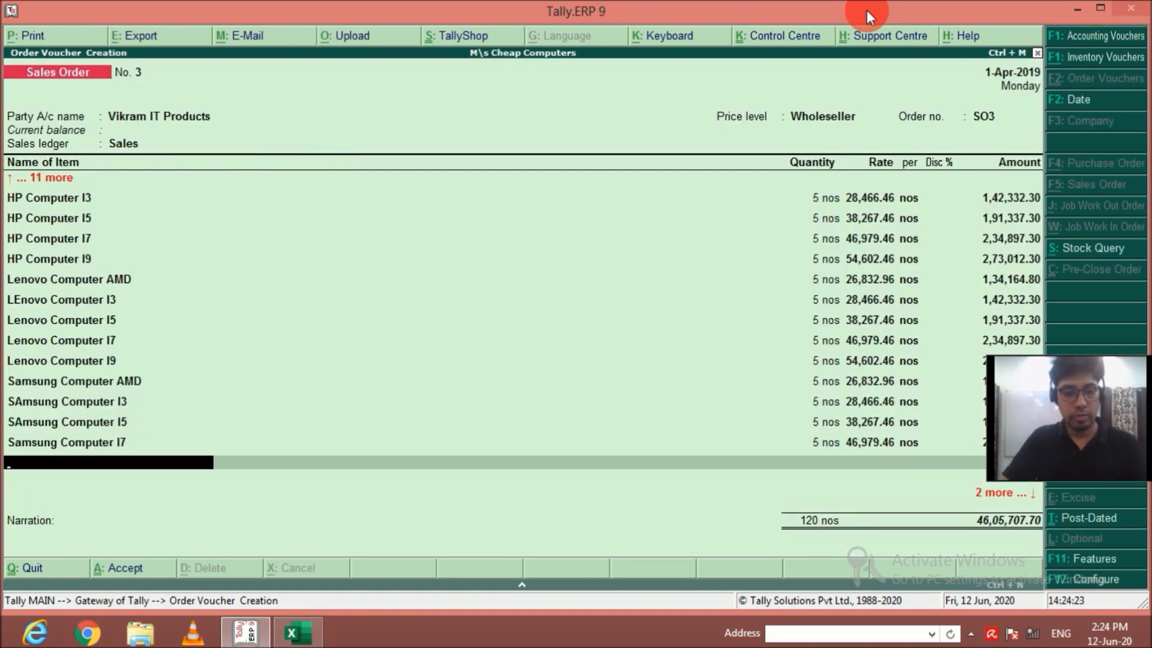
Add 5 nos of Samsung Computer I9 to the order at the default rate.
{"action": "type", "text": "Sa"}
{"action": "key", "text": "Down"}
{"action": "key", "text": "Down"}
{"action": "key", "text": "Down"}
{"action": "key", "text": "Down"}
{"action": "key", "text": "Down"}
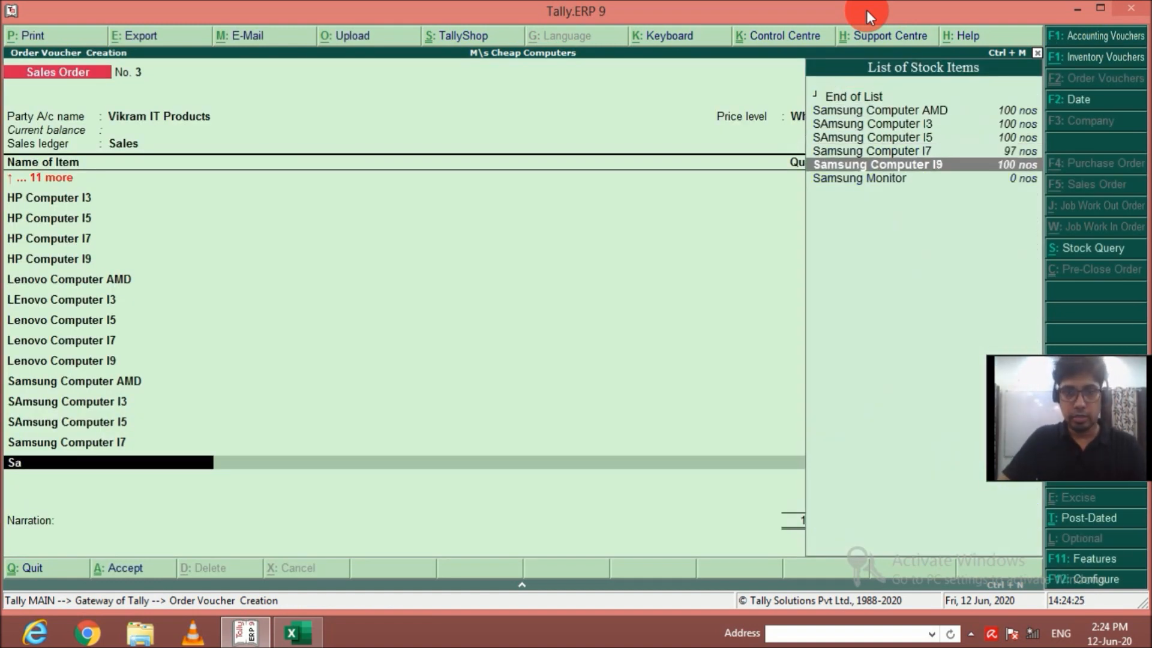
{"action": "key", "text": "Return"}
{"action": "key", "text": "Return"}
{"action": "key", "text": "Return"}
{"action": "type", "text": "5"}
{"action": "key", "text": "Return"}
{"action": "key", "text": "Return"}
{"action": "key", "text": "Return"}
{"action": "key", "text": "Return"}
{"action": "key", "text": "Return"}
{"action": "key", "text": "Return"}
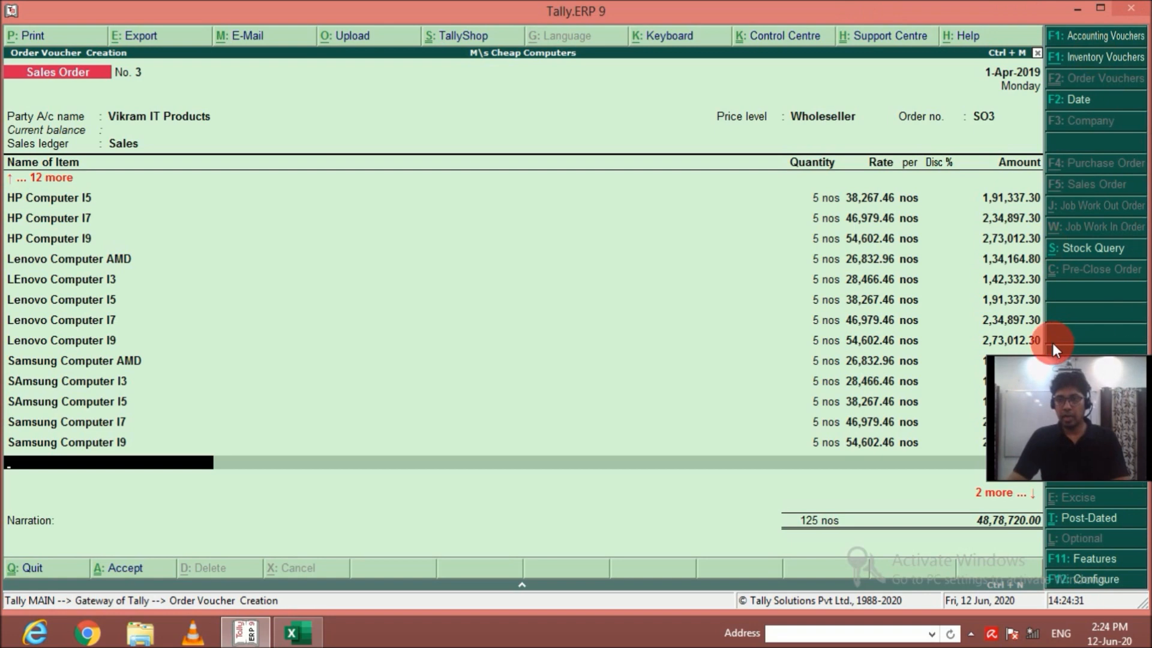
Review the order from its first item up to the order number and the buyer's details.
{"action": "key", "text": "Up"}
{"action": "key", "text": "Up"}
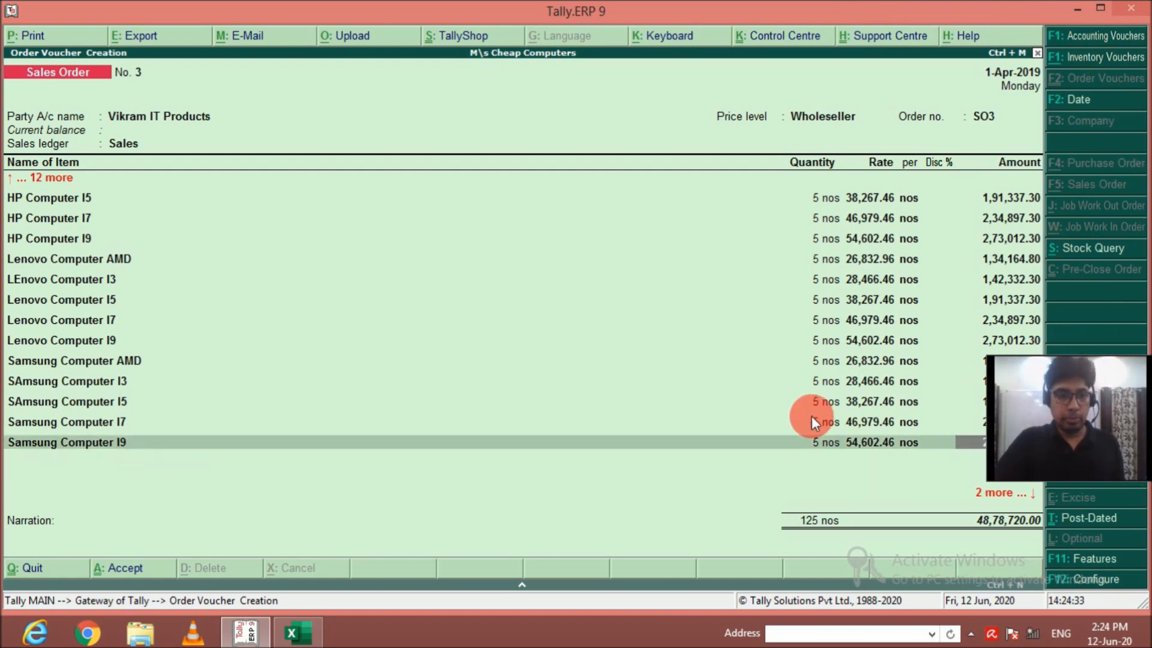
{"action": "key", "text": "Up"}
{"action": "key", "text": "Up"}
{"action": "key", "text": "Up"}
{"action": "key", "text": "Up"}
{"action": "key", "text": "Up"}
{"action": "key", "text": "Up"}
{"action": "key", "text": "Up"}
{"action": "key", "text": "Up"}
{"action": "key", "text": "Up"}
{"action": "key", "text": "Up"}
{"action": "key", "text": "Up"}
{"action": "key", "text": "Up"}
{"action": "key", "text": "Up"}
{"action": "key", "text": "Up"}
{"action": "key", "text": "Up"}
{"action": "key", "text": "Up"}
{"action": "key", "text": "Up"}
{"action": "key", "text": "Up"}
{"action": "key", "text": "Up"}
{"action": "key", "text": "Up"}
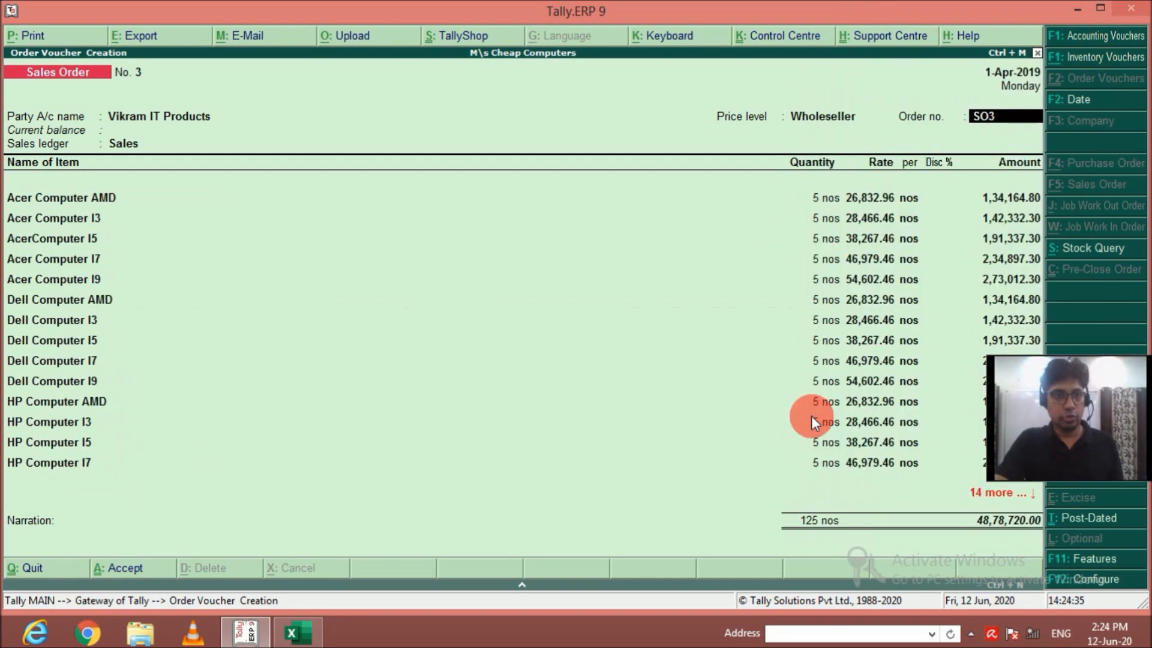
{"action": "key", "text": "Return"}
{"action": "key", "text": "Return"}
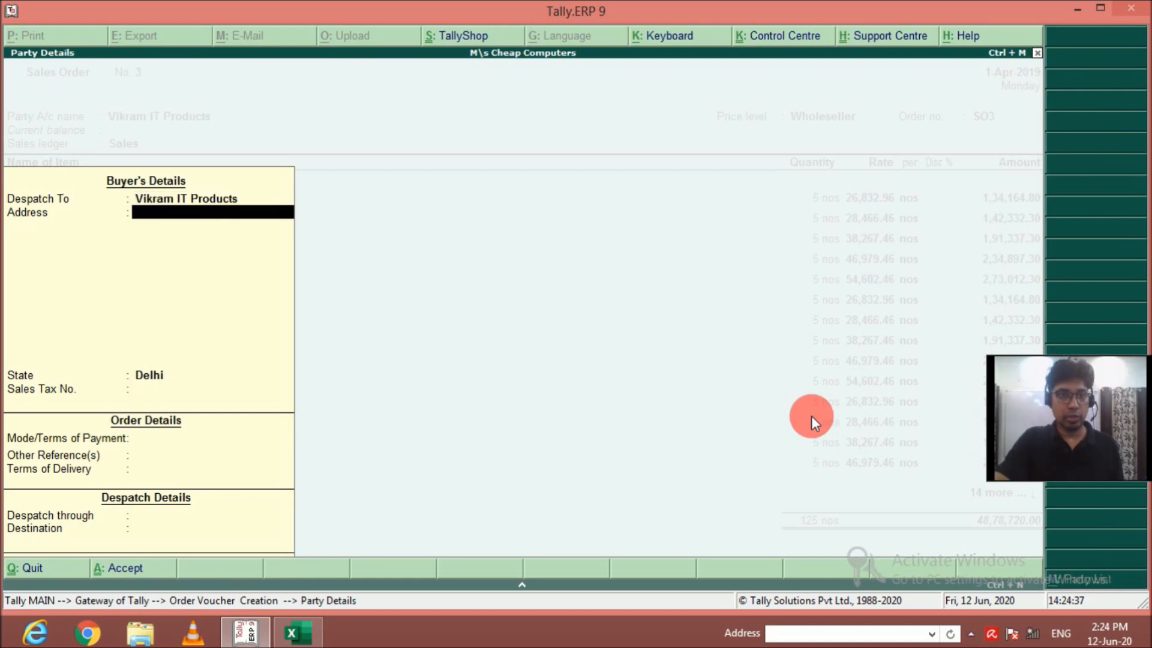
{"action": "key", "text": "Return"}
{"action": "key", "text": "Return"}
{"action": "key", "text": "Return"}
{"action": "key", "text": "Return"}
{"action": "key", "text": "Return"}
{"action": "key", "text": "Return"}
{"action": "key", "text": "Return"}
{"action": "key", "text": "Return"}
{"action": "key", "text": "Return"}
{"action": "key", "text": "Return"}
{"action": "key", "text": "Return"}
{"action": "key", "text": "Return"}
{"action": "key", "text": "Return"}
{"action": "key", "text": "Return"}
{"action": "key", "text": "Return"}
{"action": "key", "text": "Return"}
{"action": "key", "text": "Return"}
{"action": "key", "text": "Return"}
{"action": "key", "text": "Return"}
{"action": "key", "text": "Return"}
{"action": "key", "text": "Return"}
{"action": "key", "text": "Return"}
{"action": "key", "text": "Return"}
{"action": "key", "text": "Return"}
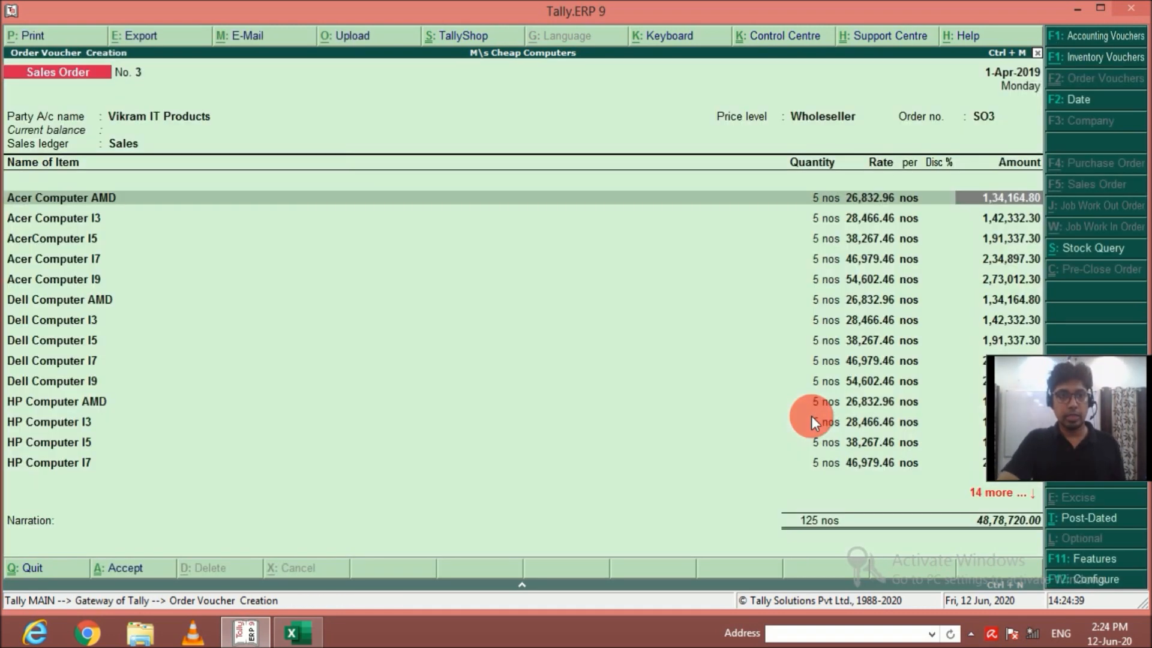
Run through all item allocations of the order, end the ledger list without additional ledgers and save sales order SO3.
{"action": "key", "text": "Return"}
{"action": "key", "text": "Return"}
{"action": "key", "text": "Return"}
{"action": "key", "text": "Return"}
{"action": "key", "text": "Return"}
{"action": "key", "text": "Return"}
{"action": "key", "text": "Return"}
{"action": "key", "text": "Return"}
{"action": "key", "text": "Return"}
{"action": "key", "text": "Return"}
{"action": "key", "text": "Return"}
{"action": "key", "text": "Return"}
{"action": "key", "text": "Return"}
{"action": "key", "text": "Return"}
{"action": "key", "text": "Return"}
{"action": "key", "text": "Return"}
{"action": "key", "text": "Return"}
{"action": "key", "text": "Return"}
{"action": "key", "text": "Return"}
{"action": "key", "text": "Return"}
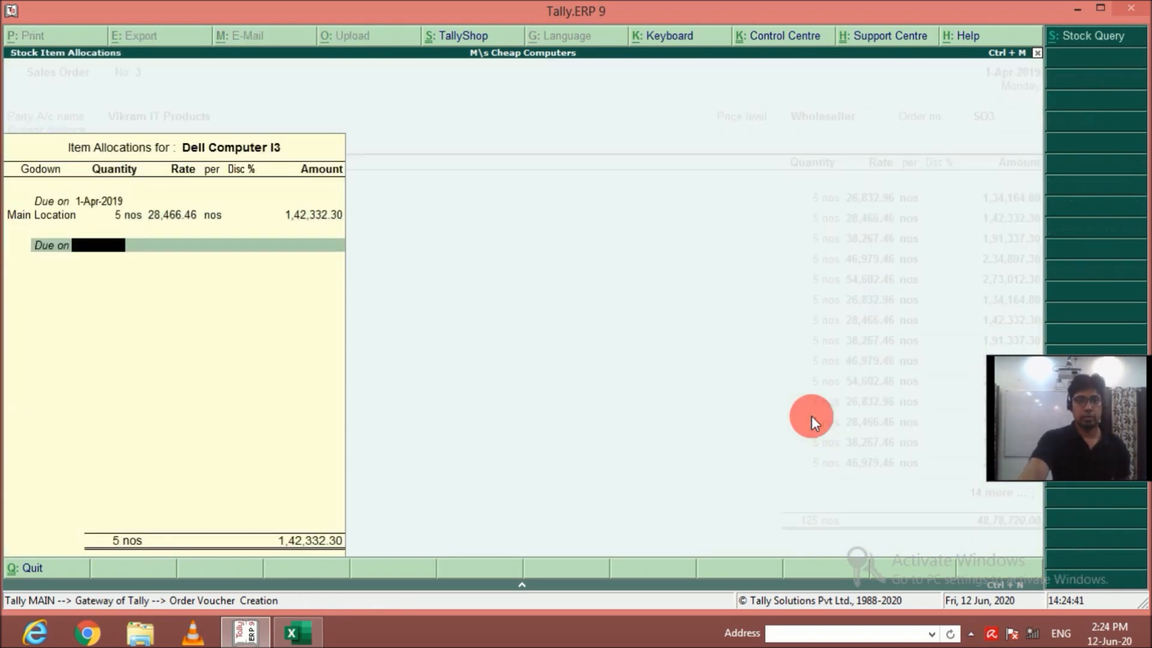
{"action": "key", "text": "Return"}
{"action": "key", "text": "Return"}
{"action": "key", "text": "Return"}
{"action": "key", "text": "Return"}
{"action": "key", "text": "Return"}
{"action": "key", "text": "Return"}
{"action": "key", "text": "Return"}
{"action": "key", "text": "Return"}
{"action": "key", "text": "Return"}
{"action": "key", "text": "Return"}
{"action": "key", "text": "Return"}
{"action": "key", "text": "Return"}
{"action": "key", "text": "Return"}
{"action": "key", "text": "Return"}
{"action": "key", "text": "Return"}
{"action": "key", "text": "Return"}
{"action": "key", "text": "Return"}
{"action": "key", "text": "Return"}
{"action": "key", "text": "Return"}
{"action": "key", "text": "Return"}
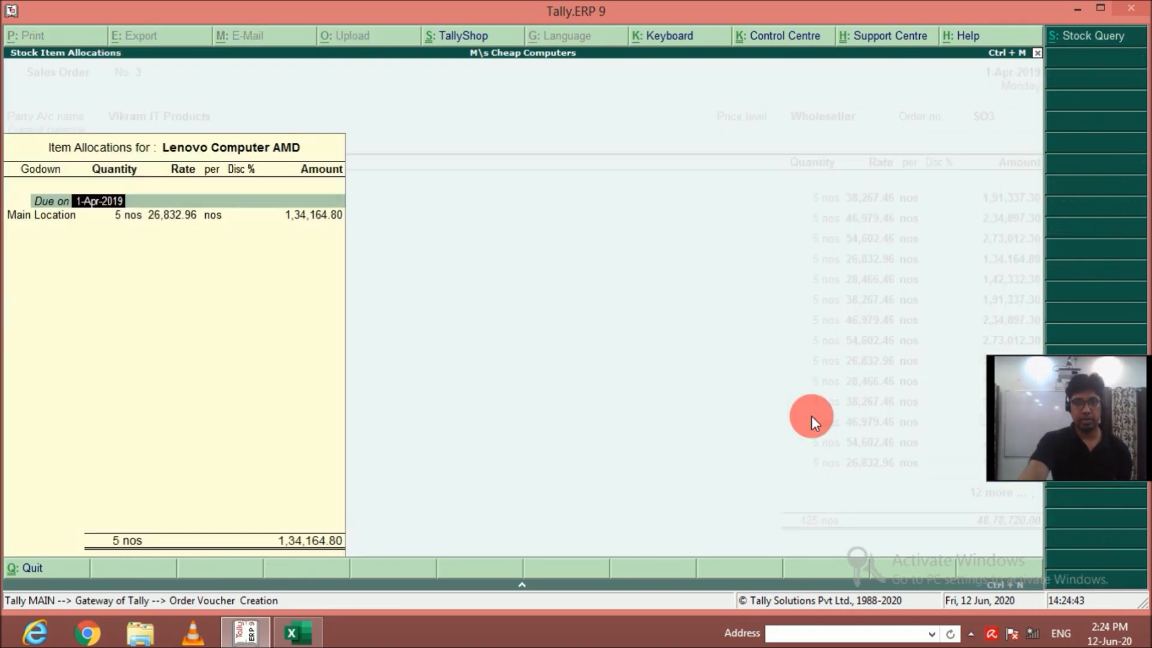
{"action": "key", "text": "Return"}
{"action": "key", "text": "Return"}
{"action": "key", "text": "Return"}
{"action": "key", "text": "Return"}
{"action": "key", "text": "Return"}
{"action": "key", "text": "Return"}
{"action": "key", "text": "Return"}
{"action": "key", "text": "Return"}
{"action": "key", "text": "Return"}
{"action": "key", "text": "Return"}
{"action": "key", "text": "Return"}
{"action": "key", "text": "Return"}
{"action": "key", "text": "Return"}
{"action": "key", "text": "Return"}
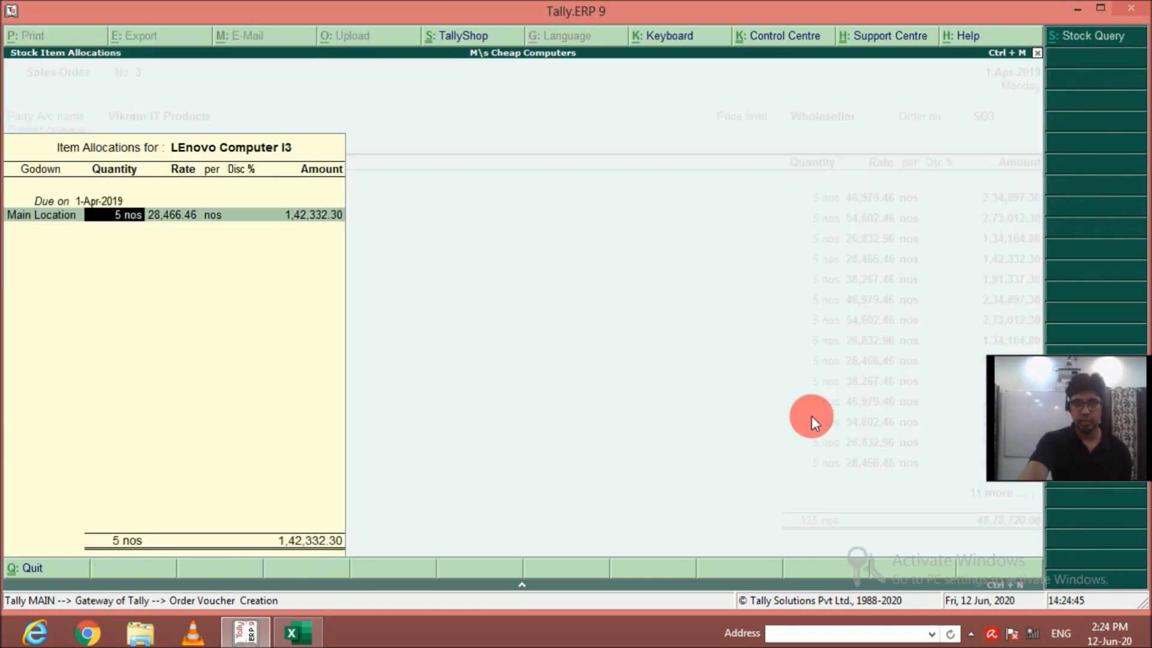
{"action": "key", "text": "Return"}
{"action": "key", "text": "Return"}
{"action": "key", "text": "Return"}
{"action": "key", "text": "Return"}
{"action": "key", "text": "Return"}
{"action": "key", "text": "Return"}
{"action": "key", "text": "Return"}
{"action": "key", "text": "Return"}
{"action": "key", "text": "Return"}
{"action": "key", "text": "Return"}
{"action": "key", "text": "Return"}
{"action": "key", "text": "Return"}
{"action": "key", "text": "Return"}
{"action": "key", "text": "Return"}
{"action": "key", "text": "Return"}
{"action": "key", "text": "Return"}
{"action": "key", "text": "Return"}
{"action": "key", "text": "Return"}
{"action": "key", "text": "Return"}
{"action": "key", "text": "Return"}
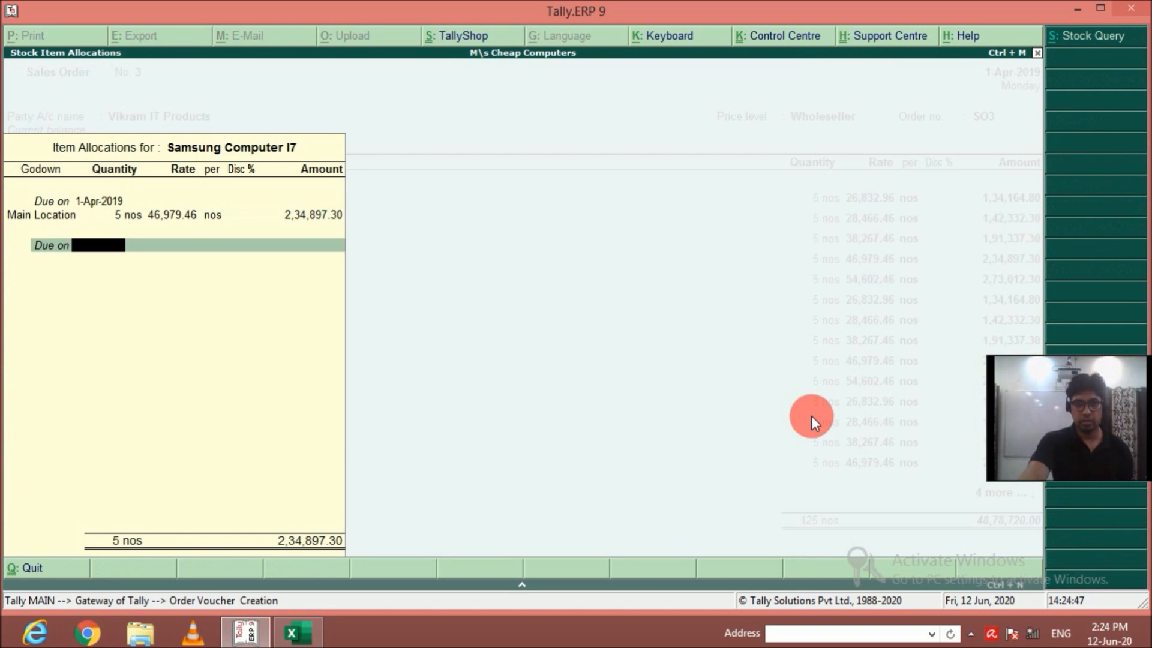
{"action": "key", "text": "Return"}
{"action": "key", "text": "Return"}
{"action": "key", "text": "Return"}
{"action": "key", "text": "Return"}
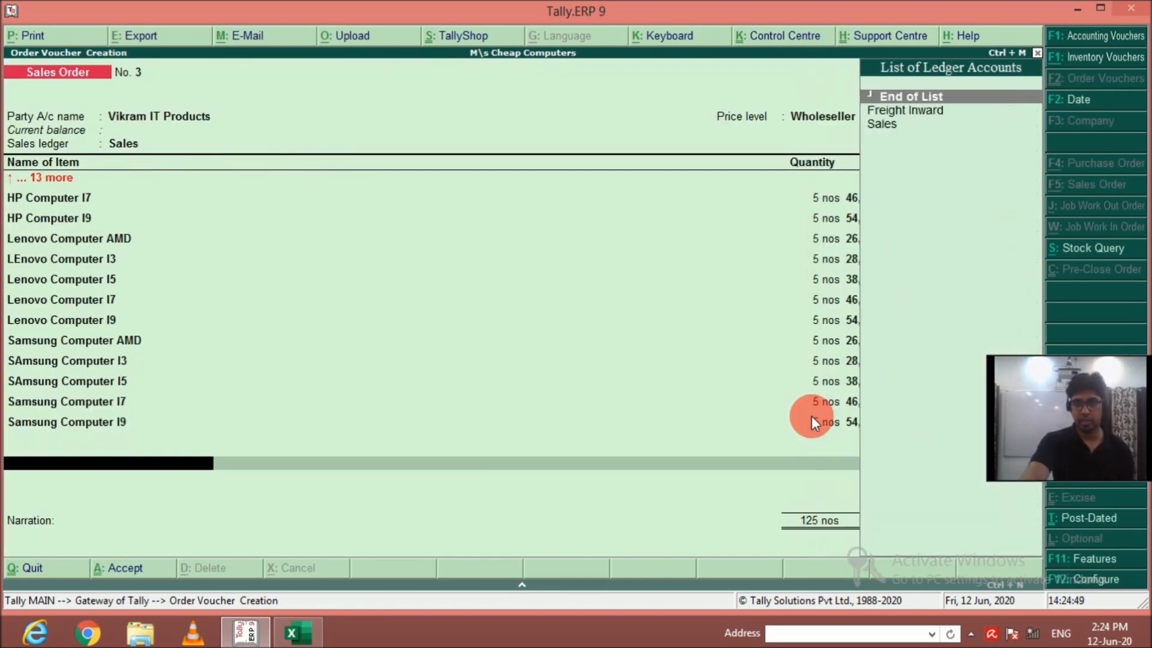
{"action": "key", "text": "Return"}
{"action": "key", "text": "Return"}
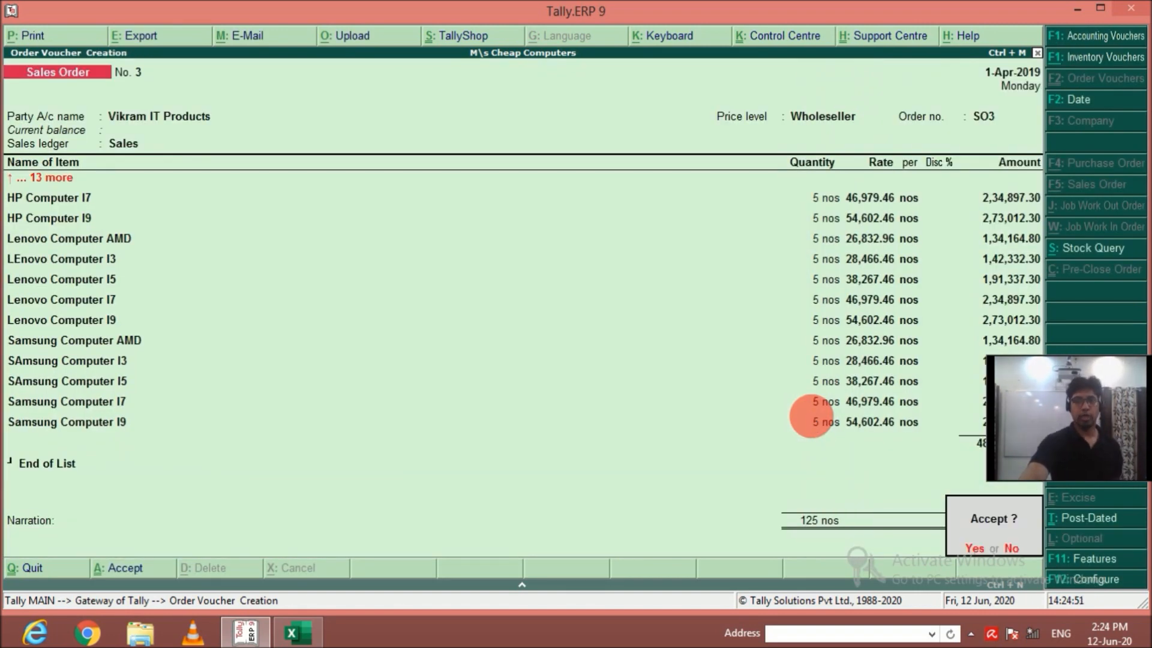
{"action": "key", "text": "Return"}
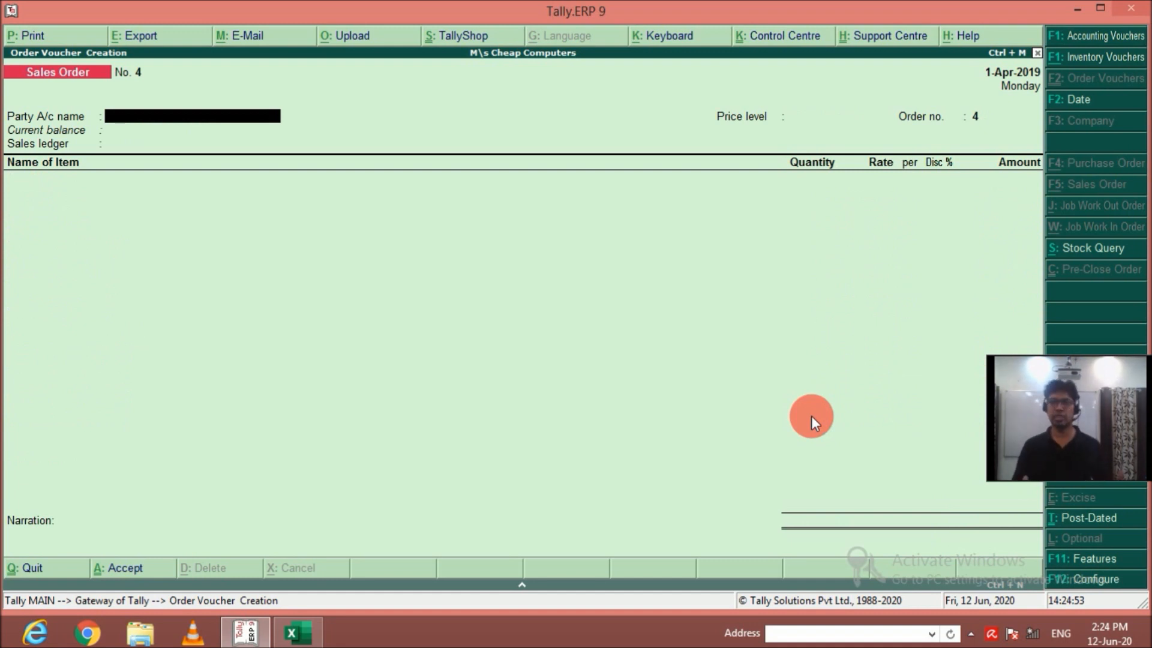
Start a new delivery note with Vikram IT Products as the party account.
{"action": "key", "text": "F6"}
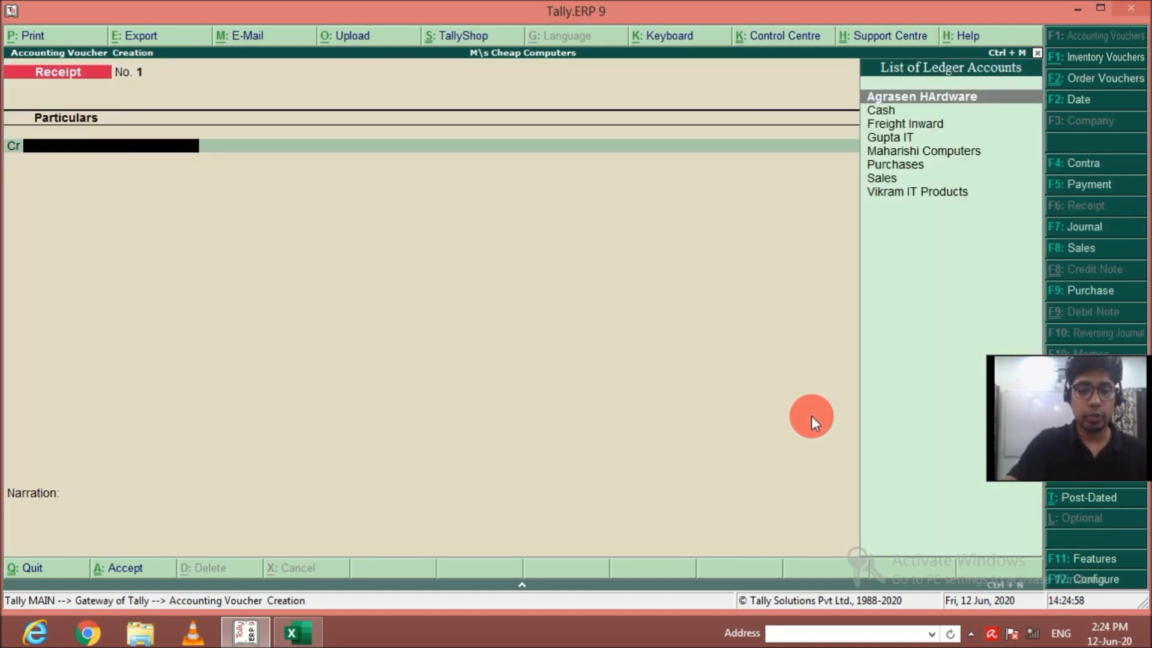
{"action": "key", "text": "alt+F8"}
{"action": "key", "text": "Down"}
{"action": "key", "text": "Down"}
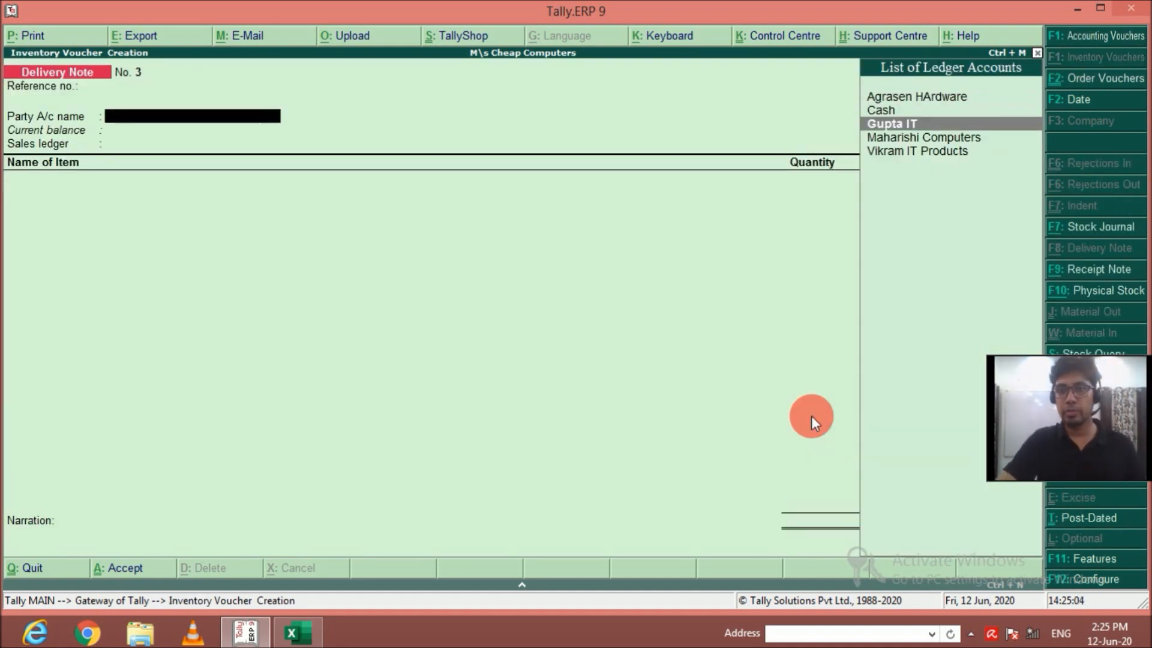
{"action": "key", "text": "Down"}
{"action": "key", "text": "Down"}
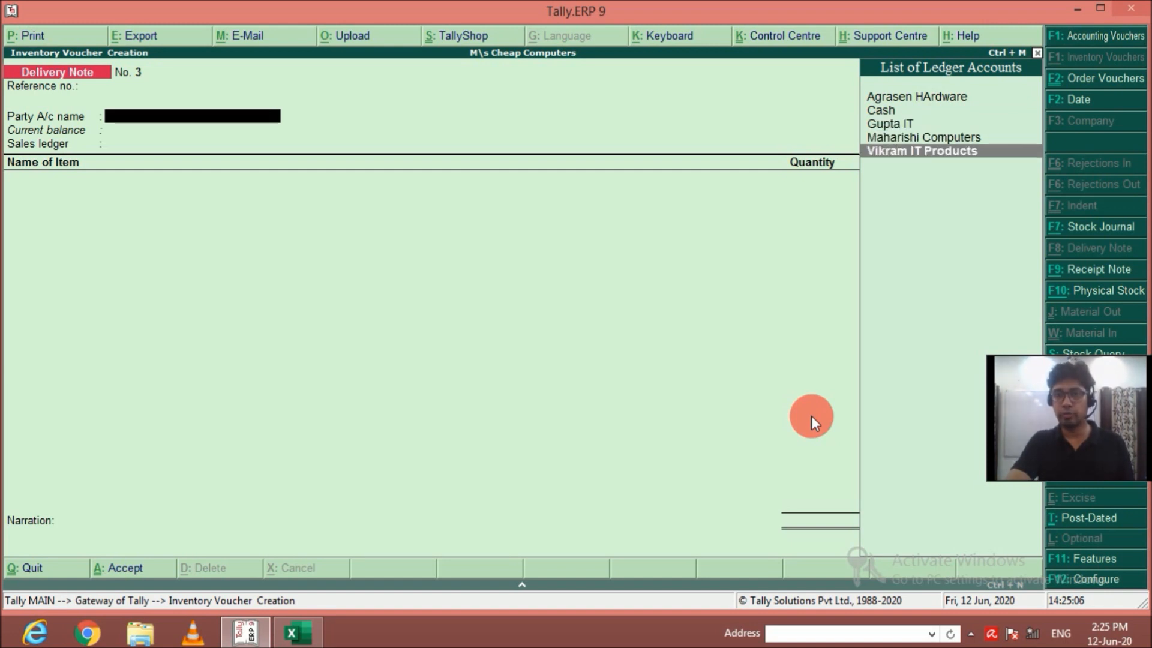
{"action": "key", "text": "Return"}
Link order SO3 to the delivery note and accept the despatch and buyer's details unchanged.
{"action": "key", "text": "Down"}
{"action": "key", "text": "Down"}
{"action": "key", "text": "Down"}
{"action": "key", "text": "Return"}
{"action": "key", "text": "Return"}
{"action": "key", "text": "Return"}
{"action": "key", "text": "Return"}
{"action": "key", "text": "Return"}
{"action": "key", "text": "Return"}
{"action": "key", "text": "Return"}
{"action": "key", "text": "Return"}
Assign tracking number SO3 to the Acer Computer AMD and Acer Computer I3 items, keeping their quantities and rates.
{"action": "key", "text": "Return"}
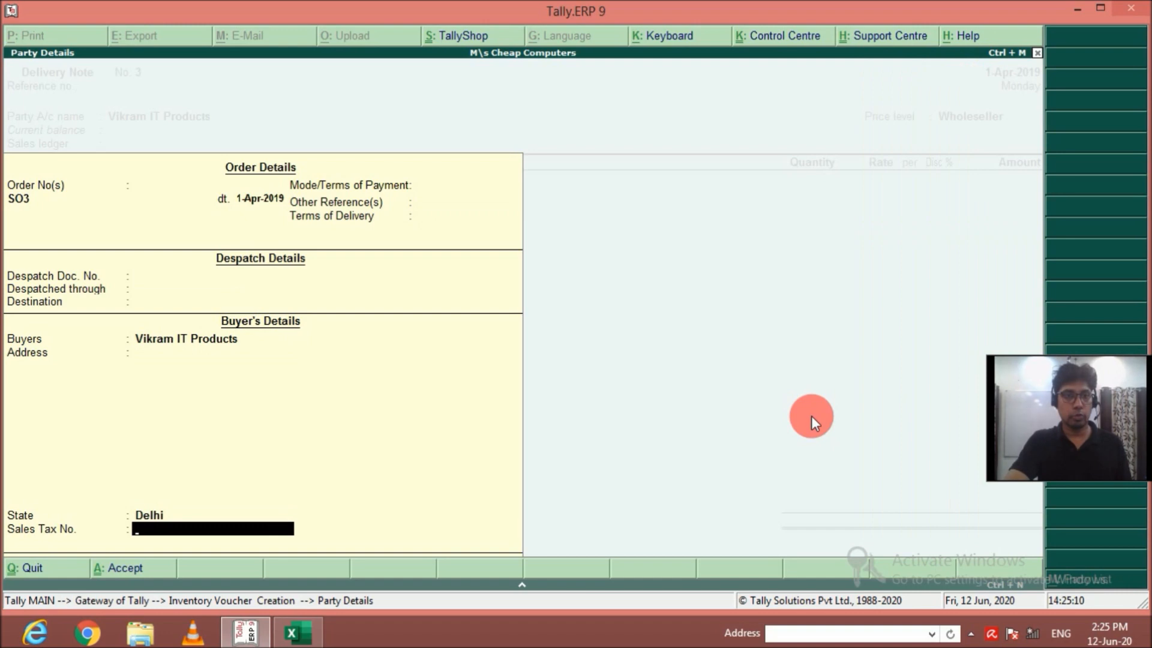
{"action": "key", "text": "Return"}
{"action": "key", "text": "Return"}
{"action": "key", "text": "Down"}
{"action": "key", "text": "Return"}
{"action": "key", "text": "Return"}
{"action": "key", "text": "Return"}
{"action": "key", "text": "Return"}
{"action": "key", "text": "Return"}
{"action": "key", "text": "Return"}
{"action": "key", "text": "Return"}
{"action": "key", "text": "Return"}
{"action": "key", "text": "Return"}
{"action": "key", "text": "Return"}
{"action": "key", "text": "Return"}
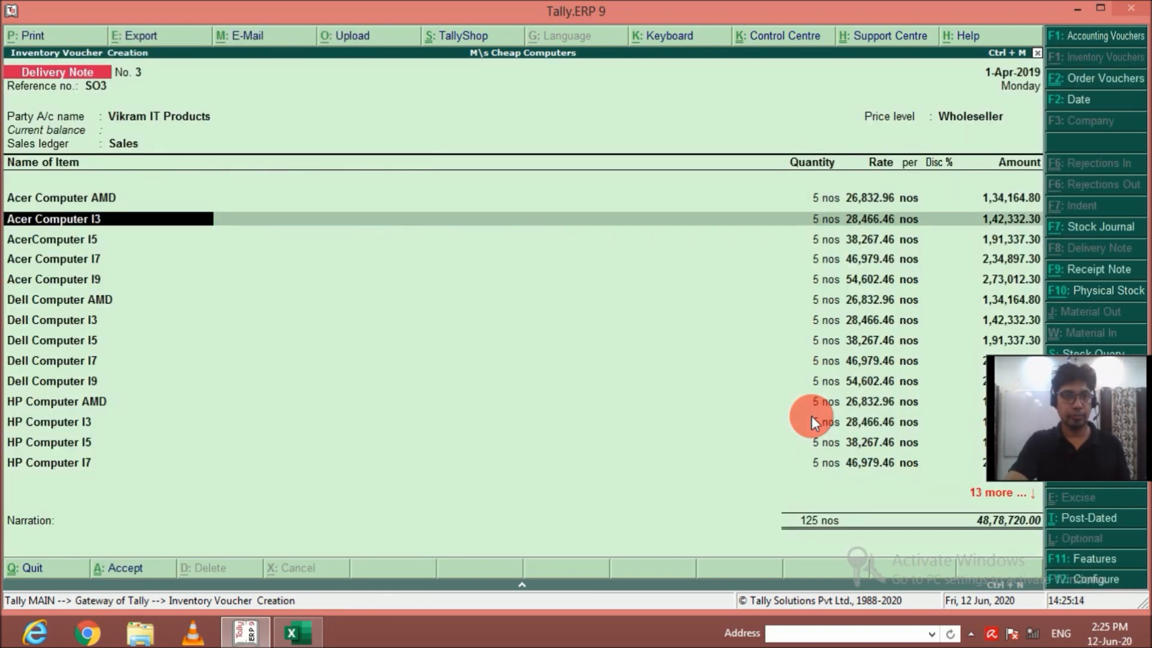
{"action": "key", "text": "Down"}
{"action": "key", "text": "Return"}
{"action": "key", "text": "Return"}
{"action": "key", "text": "Return"}
{"action": "key", "text": "Return"}
{"action": "key", "text": "Return"}
{"action": "key", "text": "Return"}
{"action": "key", "text": "Return"}
{"action": "key", "text": "Return"}
{"action": "key", "text": "Return"}
{"action": "key", "text": "Return"}
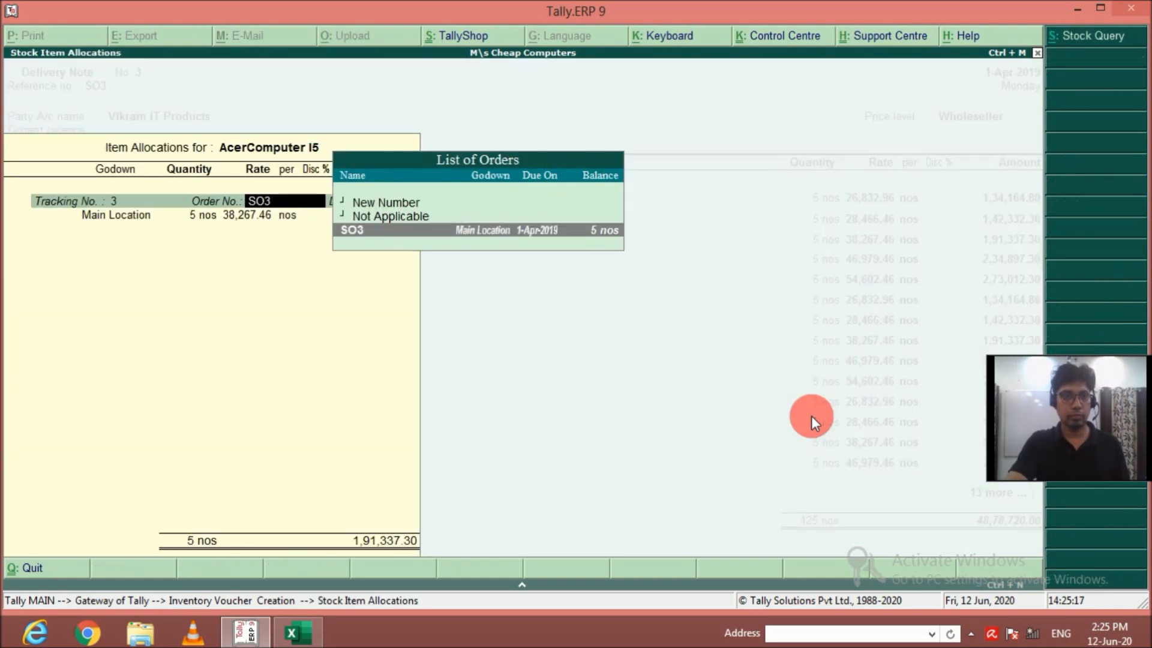
Assign tracking number SO3 to the Acer Computer I5, I7 and I9 items of the delivery note.
{"action": "key", "text": "BackSpace"}
{"action": "key", "text": "Down"}
{"action": "key", "text": "Return"}
{"action": "key", "text": "Return"}
{"action": "key", "text": "Return"}
{"action": "key", "text": "Return"}
{"action": "key", "text": "Return"}
{"action": "key", "text": "Return"}
{"action": "key", "text": "Return"}
{"action": "key", "text": "Return"}
{"action": "key", "text": "Return"}
{"action": "key", "text": "Return"}
{"action": "key", "text": "Return"}
{"action": "key", "text": "Down"}
{"action": "key", "text": "Return"}
{"action": "key", "text": "Return"}
{"action": "key", "text": "Return"}
{"action": "key", "text": "Return"}
{"action": "key", "text": "Return"}
{"action": "key", "text": "Return"}
{"action": "key", "text": "Return"}
{"action": "key", "text": "Return"}
{"action": "key", "text": "Return"}
{"action": "key", "text": "Return"}
{"action": "key", "text": "Return"}
{"action": "key", "text": "Down"}
{"action": "key", "text": "Return"}
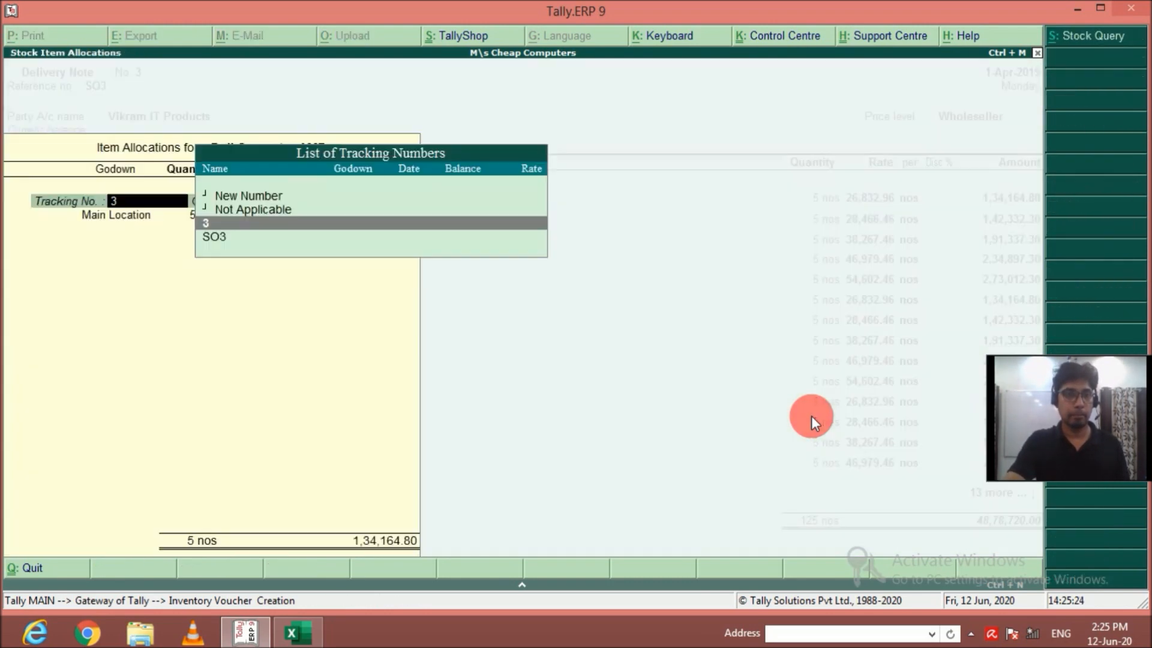
Assign tracking number SO3 to the Dell Computer AMD, I3 and I5 items.
{"action": "key", "text": "Return"}
{"action": "key", "text": "Return"}
{"action": "key", "text": "Return"}
{"action": "key", "text": "Return"}
{"action": "key", "text": "Return"}
{"action": "key", "text": "Return"}
{"action": "key", "text": "Return"}
{"action": "key", "text": "Return"}
{"action": "key", "text": "Return"}
{"action": "key", "text": "Return"}
{"action": "key", "text": "Return"}
{"action": "key", "text": "BackSpace"}
Close the Dell Computer I5 allocation and assign tracking number SO3 to Dell Computer I7 and I9.
{"action": "key", "text": "Return"}
{"action": "key", "text": "Return"}
{"action": "key", "text": "Return"}
{"action": "key", "text": "Return"}
{"action": "key", "text": "Return"}
{"action": "key", "text": "Return"}
{"action": "key", "text": "Return"}
{"action": "key", "text": "Return"}
{"action": "key", "text": "Return"}
{"action": "key", "text": "Down"}
{"action": "key", "text": "Return"}
{"action": "key", "text": "Return"}
{"action": "key", "text": "Return"}
{"action": "key", "text": "Return"}
{"action": "key", "text": "Return"}
{"action": "key", "text": "Return"}
{"action": "key", "text": "Return"}
{"action": "key", "text": "Return"}
{"action": "key", "text": "Return"}
{"action": "key", "text": "Return"}
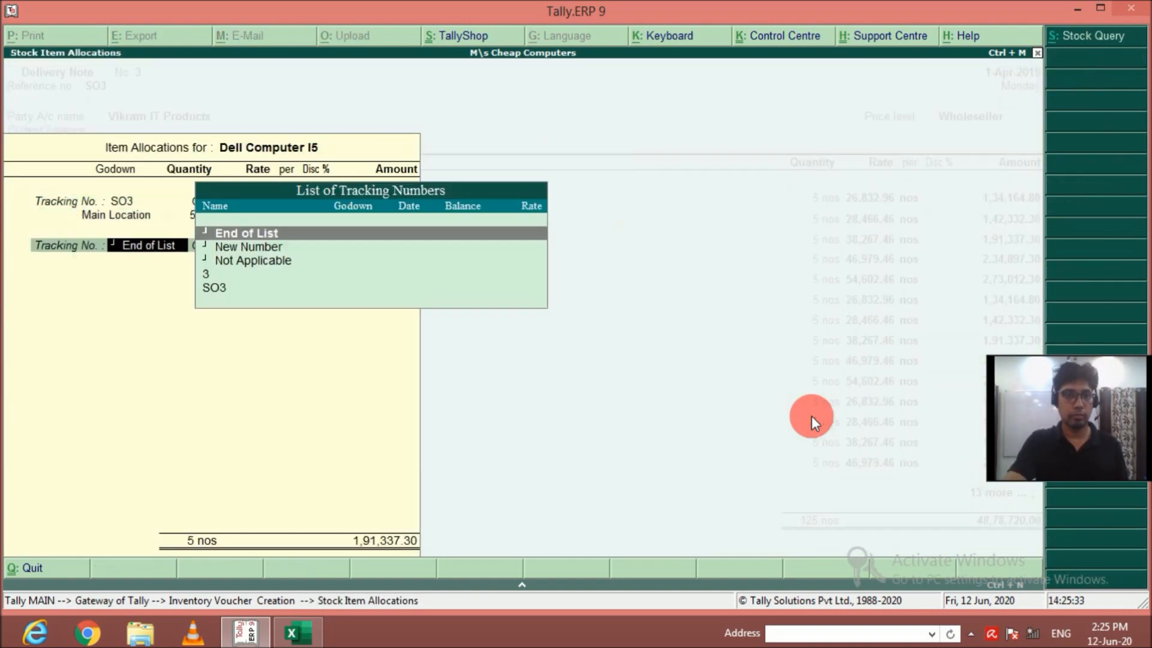
{"action": "key", "text": "Down"}
Assign tracking number SO3 to HP Computer AMD and HP Computer I3, keeping order SO3.
{"action": "key", "text": "Return"}
{"action": "key", "text": "Return"}
{"action": "key", "text": "Return"}
{"action": "key", "text": "Return"}
{"action": "key", "text": "Return"}
{"action": "key", "text": "Return"}
{"action": "key", "text": "Return"}
{"action": "key", "text": "Return"}
{"action": "key", "text": "Return"}
{"action": "key", "text": "Return"}
{"action": "key", "text": "Down"}
{"action": "key", "text": "Return"}
{"action": "key", "text": "Return"}
{"action": "key", "text": "Return"}
{"action": "key", "text": "Return"}
{"action": "key", "text": "Return"}
{"action": "key", "text": "Return"}
{"action": "key", "text": "Return"}
{"action": "key", "text": "Return"}
{"action": "key", "text": "Return"}
{"action": "key", "text": "Return"}
{"action": "key", "text": "Down"}
Assign tracking number SO3 to the HP Computer I5, I7 and I9 items.
{"action": "key", "text": "Return"}
{"action": "key", "text": "Return"}
{"action": "key", "text": "Return"}
{"action": "key", "text": "Return"}
{"action": "key", "text": "Return"}
{"action": "key", "text": "Return"}
{"action": "key", "text": "Return"}
{"action": "key", "text": "Return"}
{"action": "key", "text": "Return"}
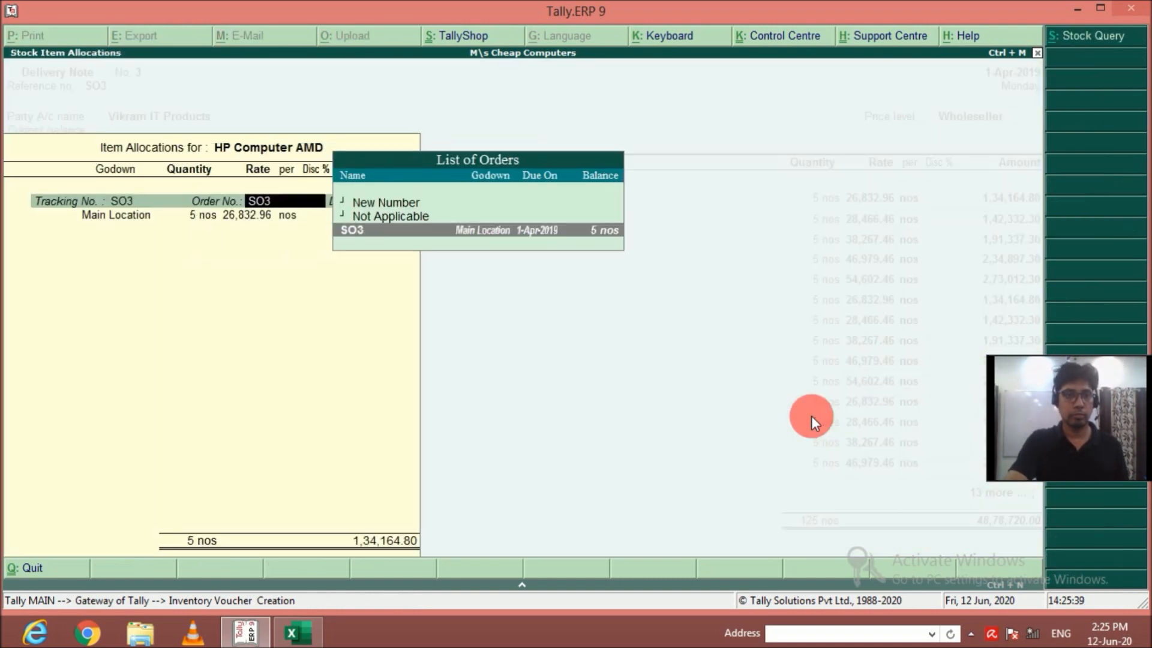
{"action": "key", "text": "Down"}
{"action": "key", "text": "Up"}
{"action": "key", "text": "Return"}
{"action": "key", "text": "Down"}
{"action": "key", "text": "Return"}
{"action": "key", "text": "Return"}
{"action": "key", "text": "Return"}
{"action": "key", "text": "Return"}
{"action": "key", "text": "Return"}
{"action": "key", "text": "Return"}
{"action": "key", "text": "Return"}
{"action": "key", "text": "Return"}
{"action": "key", "text": "Return"}
{"action": "key", "text": "Return"}
{"action": "key", "text": "Return"}
{"action": "key", "text": "Down"}
{"action": "key", "text": "Return"}
{"action": "key", "text": "Return"}
{"action": "key", "text": "Return"}
{"action": "key", "text": "Return"}
{"action": "key", "text": "Return"}
{"action": "key", "text": "Return"}
{"action": "key", "text": "Return"}
{"action": "key", "text": "Return"}
{"action": "key", "text": "Return"}
{"action": "key", "text": "Return"}
{"action": "key", "text": "Return"}
{"action": "key", "text": "Down"}
Assign tracking number SO3 to the Lenovo Computer AMD, I3 and I5 items at Main Location.
{"action": "key", "text": "Return"}
{"action": "key", "text": "Return"}
{"action": "key", "text": "Return"}
{"action": "key", "text": "Return"}
{"action": "key", "text": "Return"}
{"action": "key", "text": "Return"}
{"action": "key", "text": "Return"}
{"action": "key", "text": "Return"}
{"action": "key", "text": "Return"}
{"action": "key", "text": "Return"}
{"action": "key", "text": "Return"}
{"action": "key", "text": "Return"}
{"action": "key", "text": "Return"}
{"action": "key", "text": "Return"}
{"action": "key", "text": "Return"}
{"action": "key", "text": "Return"}
{"action": "key", "text": "Return"}
{"action": "key", "text": "Return"}
{"action": "key", "text": "Return"}
{"action": "key", "text": "Return"}
{"action": "key", "text": "Down"}
{"action": "key", "text": "Return"}
{"action": "key", "text": "Return"}
{"action": "key", "text": "Return"}
{"action": "key", "text": "Return"}
{"action": "key", "text": "Return"}
{"action": "key", "text": "Return"}
{"action": "key", "text": "Return"}
{"action": "key", "text": "Return"}
{"action": "key", "text": "Return"}
{"action": "key", "text": "Return"}
{"action": "key", "text": "Escape"}
{"action": "key", "text": "Up"}
{"action": "key", "text": "Up"}
{"action": "key", "text": "Return"}
{"action": "key", "text": "Down"}
{"action": "key", "text": "Return"}
{"action": "key", "text": "Return"}
{"action": "key", "text": "Return"}
{"action": "key", "text": "Return"}
{"action": "key", "text": "Return"}
{"action": "key", "text": "Return"}
{"action": "key", "text": "Return"}
{"action": "key", "text": "Return"}
{"action": "key", "text": "Return"}
{"action": "key", "text": "Return"}
{"action": "key", "text": "Return"}
{"action": "key", "text": "Return"}
{"action": "key", "text": "Return"}
{"action": "key", "text": "Return"}
{"action": "key", "text": "Return"}
{"action": "key", "text": "Return"}
{"action": "key", "text": "Return"}
{"action": "key", "text": "Return"}
{"action": "key", "text": "Return"}
{"action": "key", "text": "Return"}
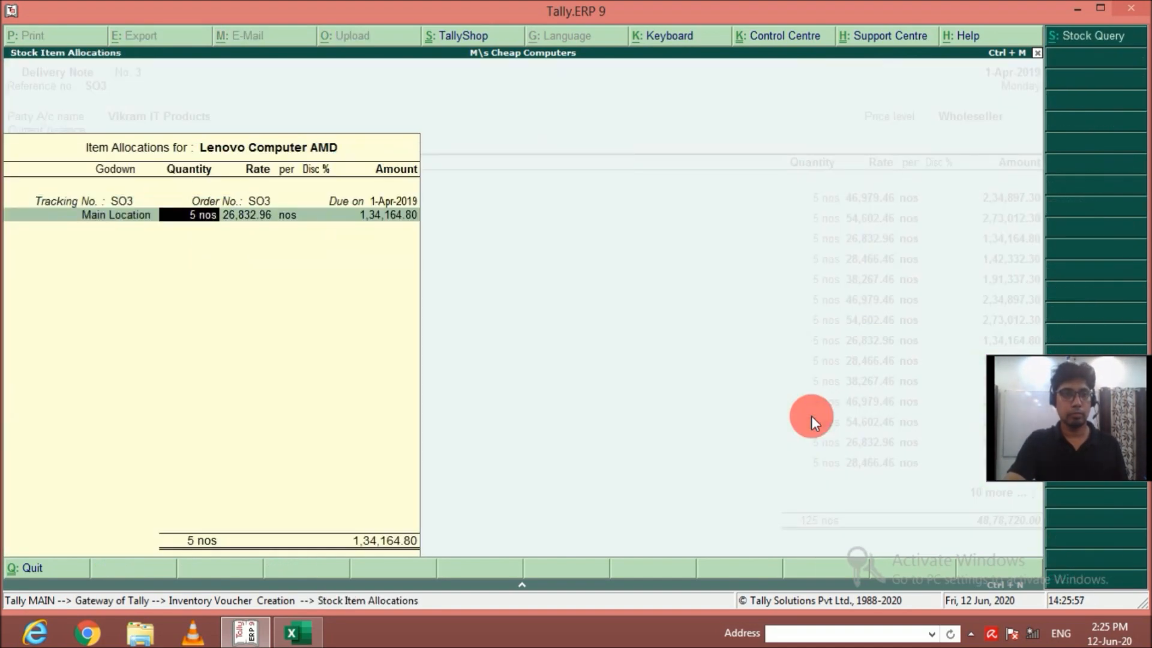
{"action": "key", "text": "Down"}
{"action": "key", "text": "Return"}
{"action": "key", "text": "Return"}
{"action": "key", "text": "Return"}
{"action": "key", "text": "Return"}
{"action": "key", "text": "Return"}
{"action": "key", "text": "Return"}
{"action": "key", "text": "Return"}
{"action": "key", "text": "Return"}
{"action": "key", "text": "Return"}
Change the tracking number of Lenovo Computer I7 and I9 to SO3.
{"action": "key", "text": "Return"}
{"action": "key", "text": "Return"}
{"action": "key", "text": "Return"}
{"action": "key", "text": "Down"}
{"action": "key", "text": "Return"}
{"action": "key", "text": "Return"}
{"action": "key", "text": "Return"}
{"action": "key", "text": "Return"}
{"action": "key", "text": "Return"}
{"action": "key", "text": "Return"}
{"action": "key", "text": "Return"}
{"action": "key", "text": "Return"}
{"action": "key", "text": "Return"}
{"action": "key", "text": "Return"}
{"action": "key", "text": "Return"}
{"action": "key", "text": "Return"}
{"action": "key", "text": "Down"}
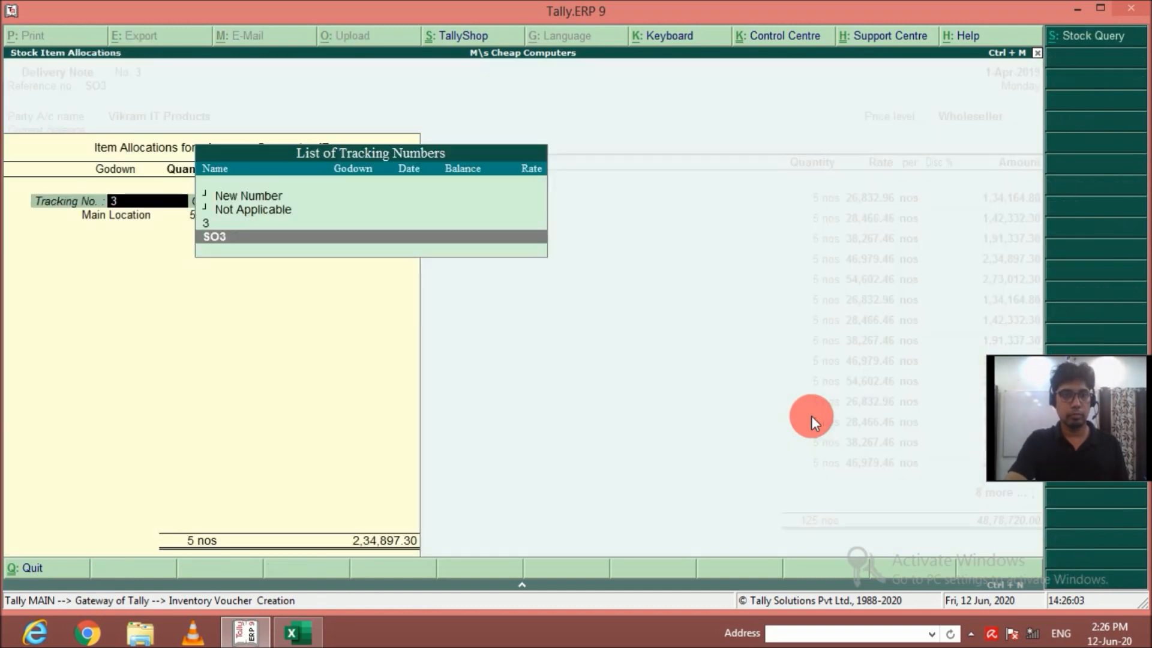
Assign tracking number SO3 to the Samsung Computer AMD, I3 and I5 items.
{"action": "key", "text": "Return"}
{"action": "key", "text": "Return"}
{"action": "key", "text": "Return"}
{"action": "key", "text": "Return"}
{"action": "key", "text": "Return"}
{"action": "key", "text": "Return"}
{"action": "key", "text": "Return"}
{"action": "key", "text": "Return"}
{"action": "key", "text": "Return"}
{"action": "key", "text": "Return"}
{"action": "key", "text": "Return"}
{"action": "key", "text": "Return"}
{"action": "key", "text": "Down"}
{"action": "key", "text": "Return"}
{"action": "key", "text": "Return"}
{"action": "key", "text": "Return"}
{"action": "key", "text": "Return"}
{"action": "key", "text": "Return"}
{"action": "key", "text": "Return"}
{"action": "key", "text": "Return"}
{"action": "key", "text": "Return"}
{"action": "key", "text": "Return"}
{"action": "key", "text": "Return"}
{"action": "key", "text": "Return"}
{"action": "key", "text": "Return"}
{"action": "key", "text": "Down"}
{"action": "key", "text": "Return"}
{"action": "key", "text": "Return"}
{"action": "key", "text": "Return"}
{"action": "key", "text": "Return"}
{"action": "key", "text": "Return"}
{"action": "key", "text": "Return"}
{"action": "key", "text": "Return"}
{"action": "key", "text": "Return"}
{"action": "key", "text": "Return"}
{"action": "key", "text": "Return"}
{"action": "key", "text": "Return"}
{"action": "key", "text": "Return"}
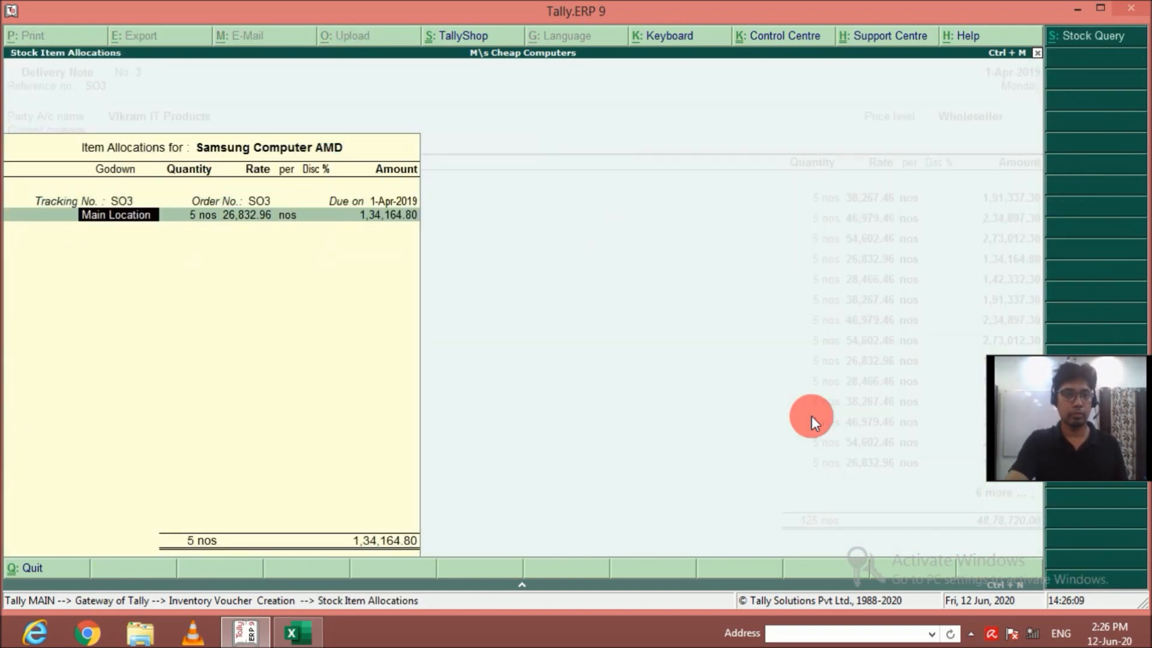
{"action": "key", "text": "Down"}
{"action": "key", "text": "Return"}
{"action": "key", "text": "Return"}
{"action": "key", "text": "Return"}
{"action": "key", "text": "Return"}
{"action": "key", "text": "Return"}
{"action": "key", "text": "Return"}
{"action": "key", "text": "Return"}
{"action": "key", "text": "Return"}
{"action": "key", "text": "Return"}
{"action": "key", "text": "Return"}
{"action": "key", "text": "Return"}
Set the tracking number of Samsung Computer I7 to SO3 in its item allocation.
{"action": "key", "text": "Return"}
{"action": "key", "text": "Down"}
{"action": "key", "text": "Return"}
{"action": "key", "text": "Return"}
{"action": "key", "text": "Return"}
{"action": "key", "text": "Return"}
{"action": "key", "text": "Return"}
{"action": "key", "text": "Return"}
{"action": "key", "text": "Return"}
{"action": "key", "text": "Return"}
{"action": "key", "text": "Return"}
{"action": "key", "text": "Return"}
{"action": "key", "text": "Return"}
{"action": "key", "text": "Down"}
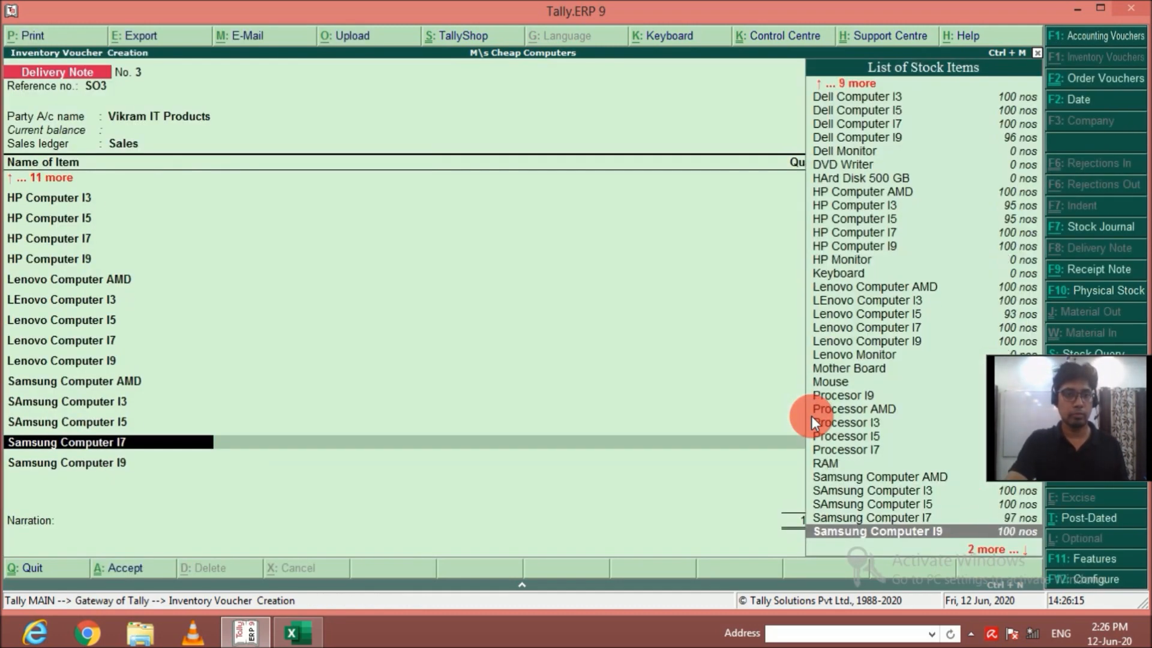
Complete the Samsung Computer I9 allocation, end the item list, leave the narration empty and save the delivery note.
{"action": "key", "text": "Return"}
{"action": "key", "text": "Return"}
{"action": "key", "text": "BackSpace"}
{"action": "key", "text": "Down"}
{"action": "key", "text": "Return"}
{"action": "key", "text": "Return"}
{"action": "key", "text": "Return"}
{"action": "key", "text": "Return"}
{"action": "key", "text": "Return"}
{"action": "key", "text": "Return"}
{"action": "key", "text": "Return"}
{"action": "key", "text": "Return"}
{"action": "key", "text": "Return"}
{"action": "key", "text": "Return"}
{"action": "key", "text": "Return"}
{"action": "key", "text": "BackSpace"}
{"action": "key", "text": "BackSpace"}
{"action": "key", "text": "Up"}
{"action": "key", "text": "Return"}
{"action": "key", "text": "Return"}
{"action": "key", "text": "Return"}
{"action": "key", "text": "Return"}
{"action": "key", "text": "Return"}
{"action": "key", "text": "Return"}
{"action": "key", "text": "Return"}
{"action": "key", "text": "Return"}
{"action": "key", "text": "Return"}
{"action": "key", "text": "Return"}
{"action": "key", "text": "Return"}
{"action": "key", "text": "Return"}
{"action": "key", "text": "Return"}
{"action": "key", "text": "Return"}
{"action": "key", "text": "Return"}
{"action": "key", "text": "Return"}
{"action": "key", "text": "Return"}
{"action": "key", "text": "Return"}
{"action": "key", "text": "Return"}
{"action": "key", "text": "Return"}
{"action": "key", "text": "Return"}
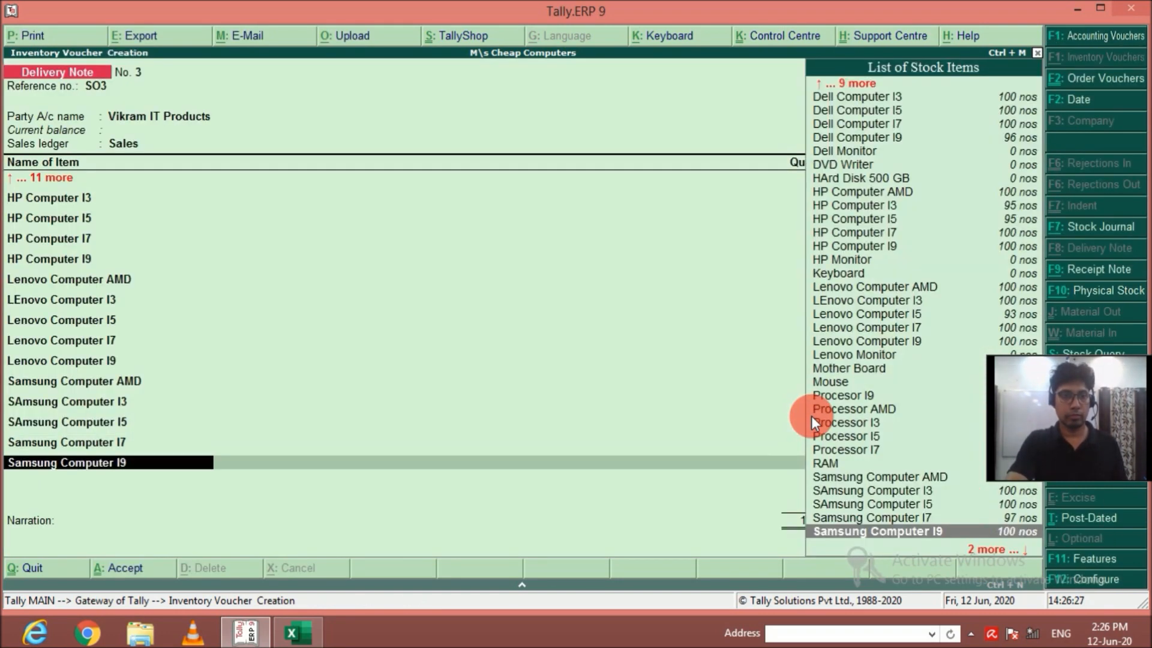
{"action": "key", "text": "Return"}
{"action": "key", "text": "Return"}
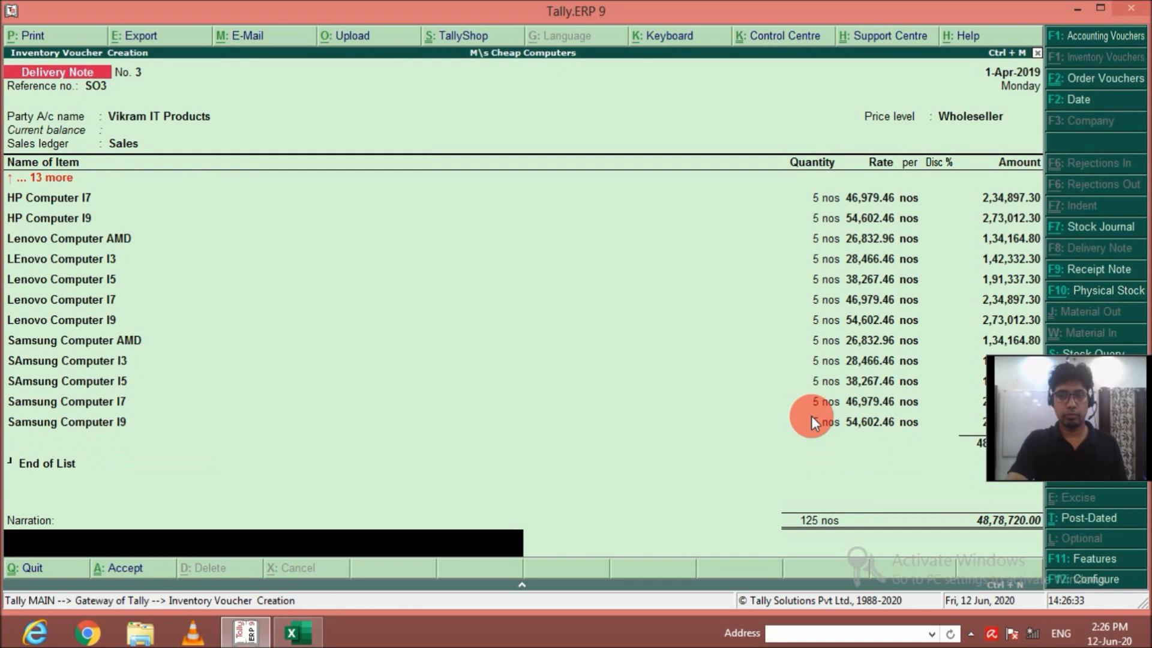
{"action": "key", "text": "Return"}
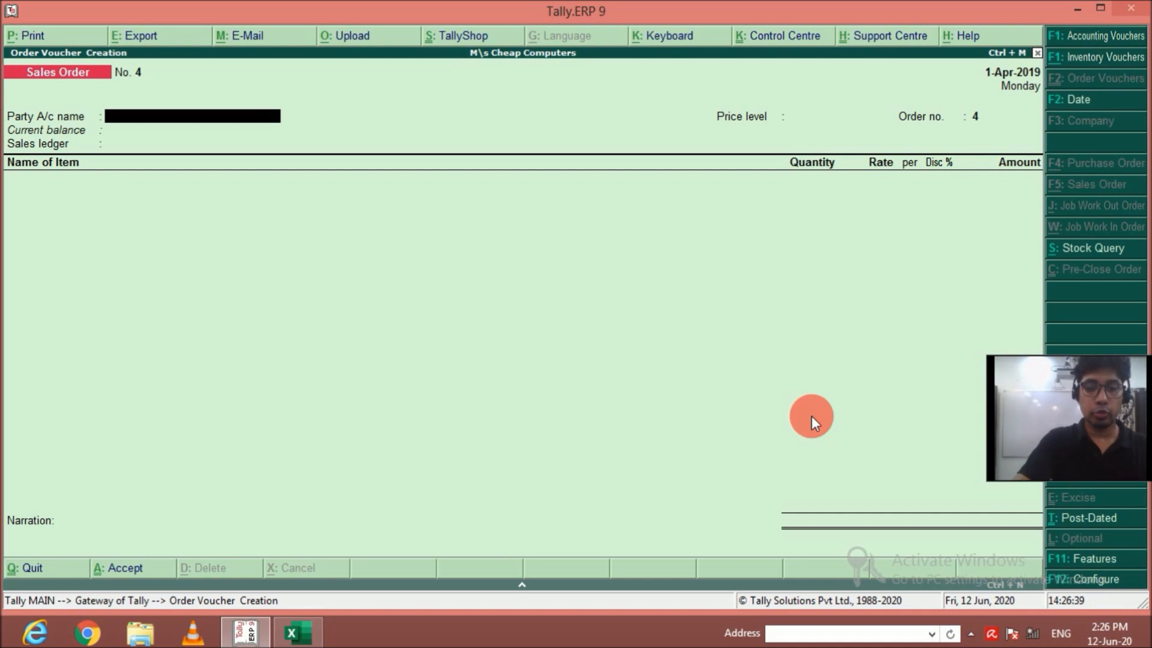
Start a sales voucher with the reference number left empty and Vikram IT Products as the party account.
{"action": "key", "text": "F9"}
{"action": "key", "text": "F8"}
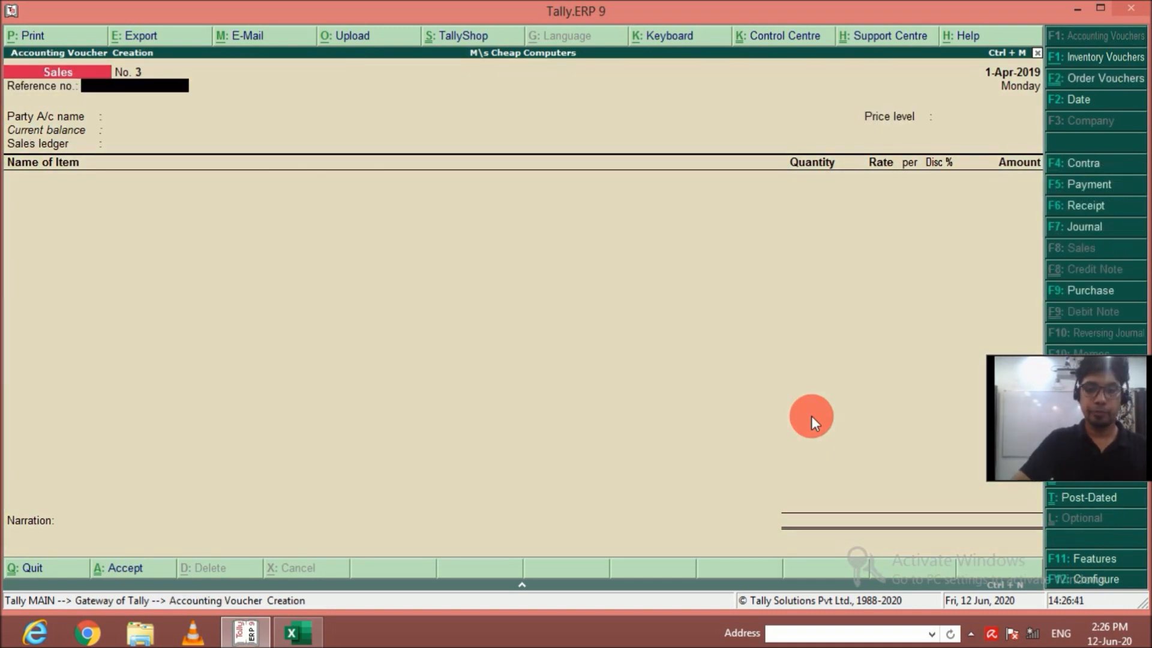
{"action": "key", "text": "Return"}
{"action": "key", "text": "Down"}
{"action": "key", "text": "Down"}
Link delivery note SO3 to the sales voucher and accept the party details and the Sales ledger.
{"action": "key", "text": "Down"}
{"action": "key", "text": "Down"}
{"action": "key", "text": "Return"}
{"action": "key", "text": "Down"}
{"action": "key", "text": "Down"}
{"action": "key", "text": "Down"}
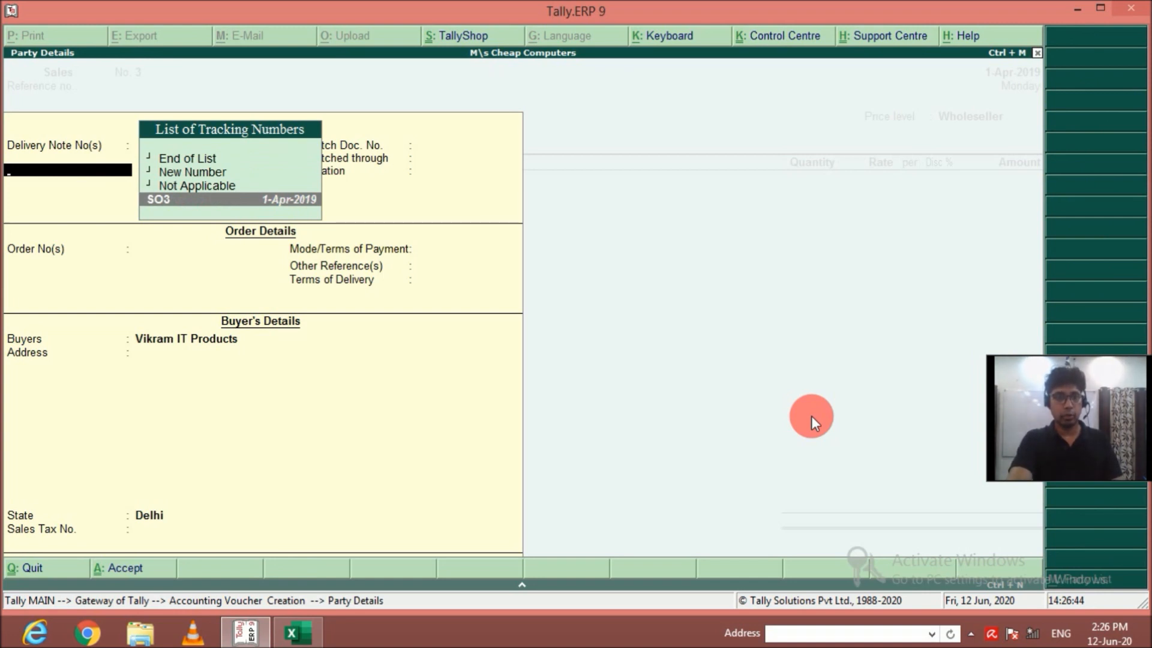
{"action": "key", "text": "Return"}
{"action": "key", "text": "Return"}
{"action": "key", "text": "Return"}
{"action": "key", "text": "Return"}
{"action": "key", "text": "Return"}
{"action": "key", "text": "Return"}
{"action": "key", "text": "Return"}
{"action": "key", "text": "Return"}
{"action": "key", "text": "Return"}
{"action": "key", "text": "Return"}
{"action": "key", "text": "Return"}
{"action": "key", "text": "Return"}
{"action": "key", "text": "Return"}
{"action": "key", "text": "Return"}
{"action": "key", "text": "Return"}
{"action": "key", "text": "Return"}
{"action": "key", "text": "Return"}
{"action": "key", "text": "Return"}
{"action": "key", "text": "Return"}
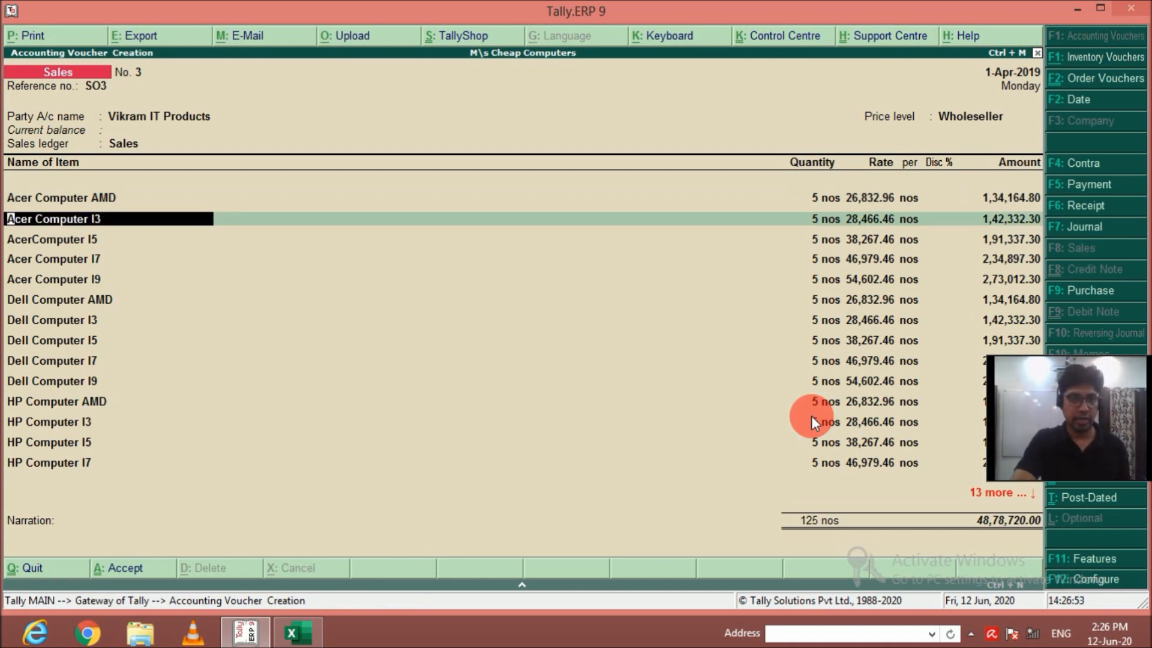
Accept the remaining item lines and SO3 allocations of the sales voucher unchanged, from Acer Computer I3 through Samsung Computer I9.
{"action": "key", "text": "Return"}
{"action": "key", "text": "Return"}
{"action": "key", "text": "Return"}
{"action": "key", "text": "Return"}
{"action": "key", "text": "Return"}
{"action": "key", "text": "Return"}
{"action": "key", "text": "Return"}
{"action": "key", "text": "Return"}
{"action": "key", "text": "Return"}
{"action": "key", "text": "Return"}
{"action": "key", "text": "Return"}
{"action": "key", "text": "Return"}
{"action": "key", "text": "Return"}
{"action": "key", "text": "Return"}
{"action": "key", "text": "Return"}
{"action": "key", "text": "Return"}
{"action": "key", "text": "Return"}
{"action": "key", "text": "Return"}
{"action": "key", "text": "Return"}
{"action": "key", "text": "Return"}
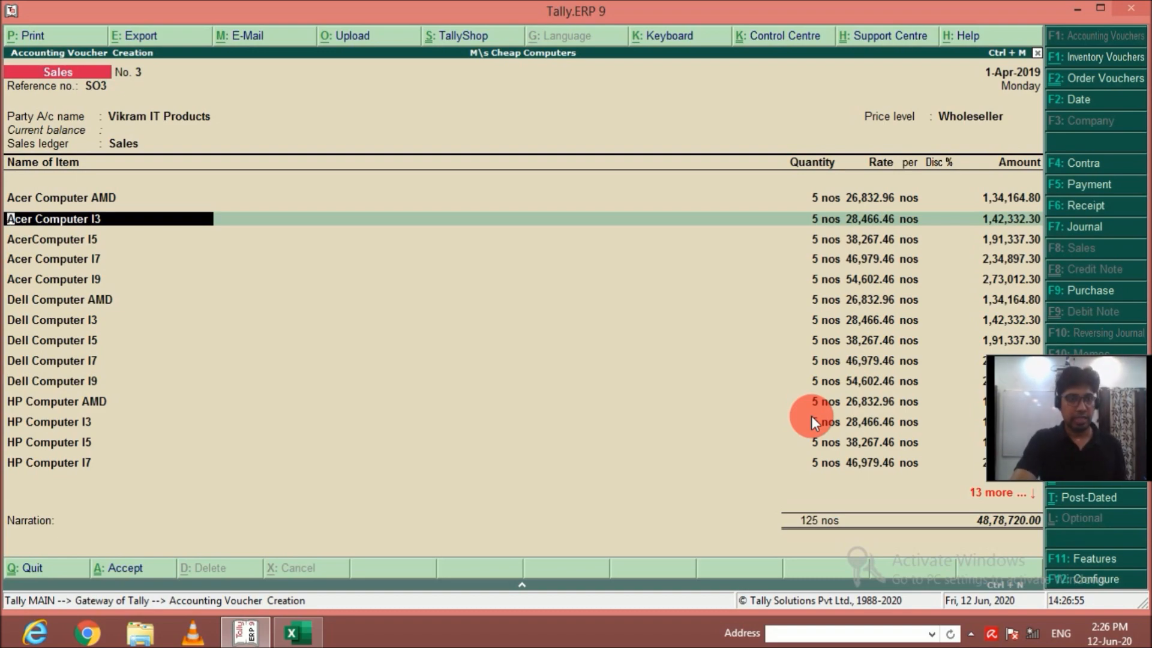
{"action": "key", "text": "Return"}
{"action": "key", "text": "Return"}
{"action": "key", "text": "Return"}
{"action": "key", "text": "Return"}
{"action": "key", "text": "Return"}
{"action": "key", "text": "Return"}
{"action": "key", "text": "Return"}
{"action": "key", "text": "Return"}
{"action": "key", "text": "Return"}
{"action": "key", "text": "Return"}
{"action": "key", "text": "Return"}
{"action": "key", "text": "Return"}
{"action": "key", "text": "Return"}
{"action": "key", "text": "Return"}
{"action": "key", "text": "Return"}
{"action": "key", "text": "Return"}
{"action": "key", "text": "Return"}
{"action": "key", "text": "Return"}
{"action": "key", "text": "Return"}
{"action": "key", "text": "Return"}
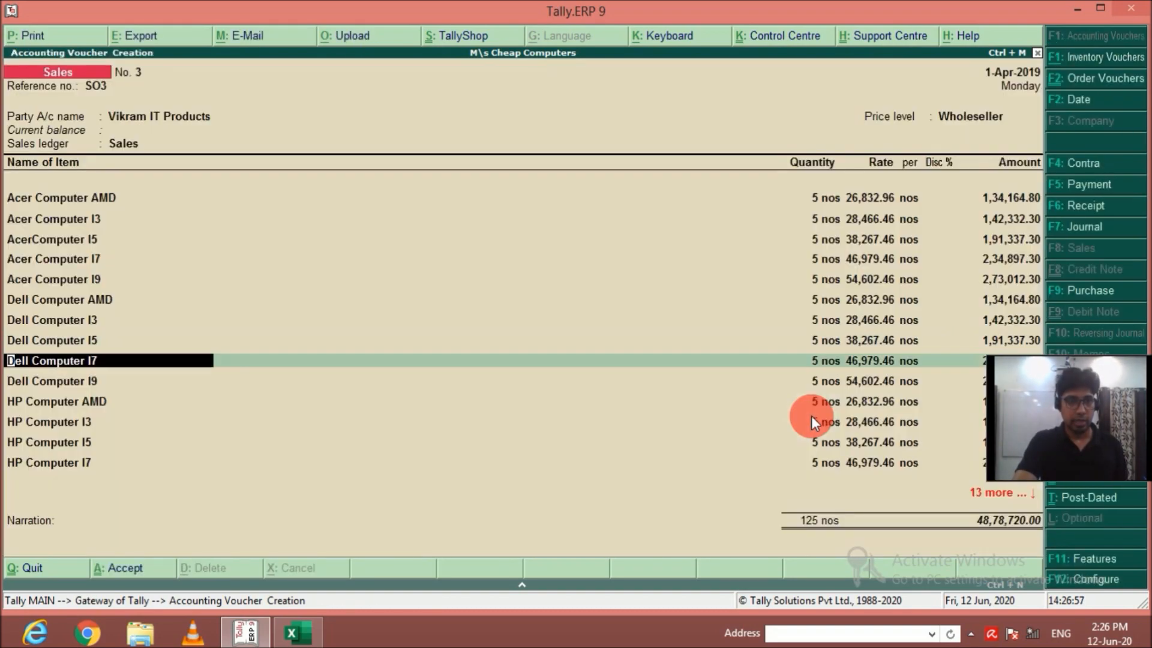
{"action": "key", "text": "Return"}
{"action": "key", "text": "Return"}
{"action": "key", "text": "Return"}
{"action": "key", "text": "Return"}
{"action": "key", "text": "Return"}
{"action": "key", "text": "Return"}
{"action": "key", "text": "Return"}
{"action": "key", "text": "Return"}
{"action": "key", "text": "Return"}
{"action": "key", "text": "Return"}
{"action": "key", "text": "Return"}
{"action": "key", "text": "Return"}
{"action": "key", "text": "Return"}
{"action": "key", "text": "Return"}
{"action": "key", "text": "Return"}
{"action": "key", "text": "Return"}
{"action": "key", "text": "Return"}
{"action": "key", "text": "Return"}
{"action": "key", "text": "Return"}
{"action": "key", "text": "Return"}
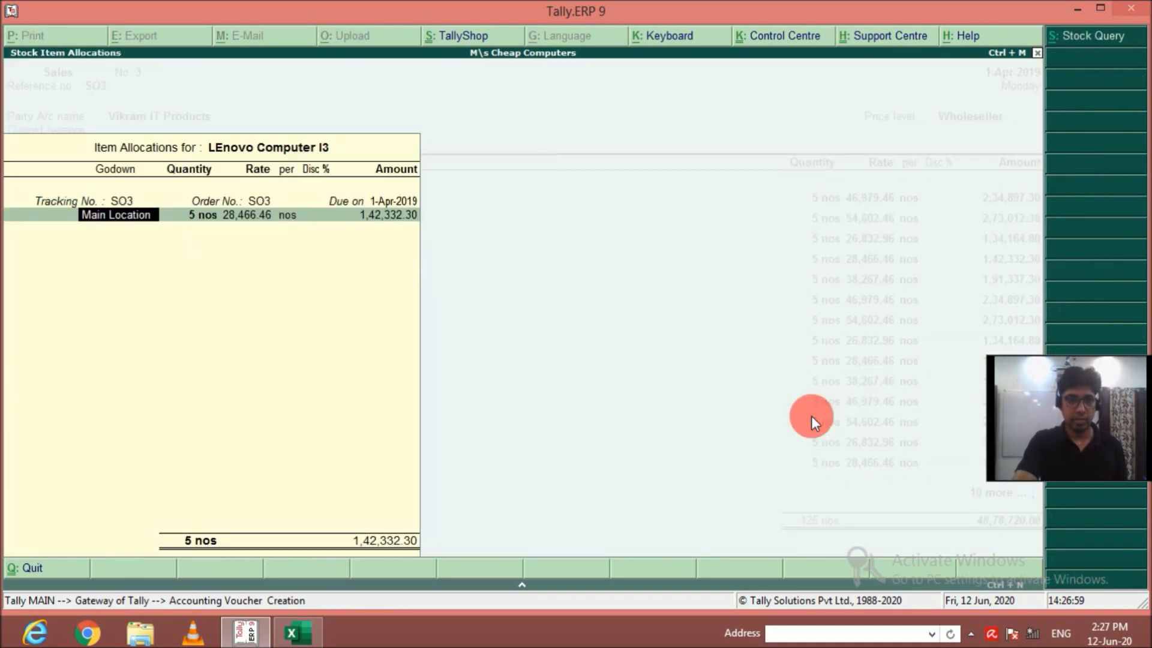
{"action": "key", "text": "Return"}
{"action": "key", "text": "Return"}
{"action": "key", "text": "Return"}
{"action": "key", "text": "Return"}
{"action": "key", "text": "Return"}
{"action": "key", "text": "Return"}
{"action": "key", "text": "Return"}
{"action": "key", "text": "Return"}
{"action": "key", "text": "Return"}
{"action": "key", "text": "Return"}
{"action": "key", "text": "Return"}
{"action": "key", "text": "Return"}
{"action": "key", "text": "Return"}
{"action": "key", "text": "Return"}
{"action": "key", "text": "Return"}
{"action": "key", "text": "Return"}
{"action": "key", "text": "Return"}
{"action": "key", "text": "Return"}
{"action": "key", "text": "Return"}
{"action": "key", "text": "Return"}
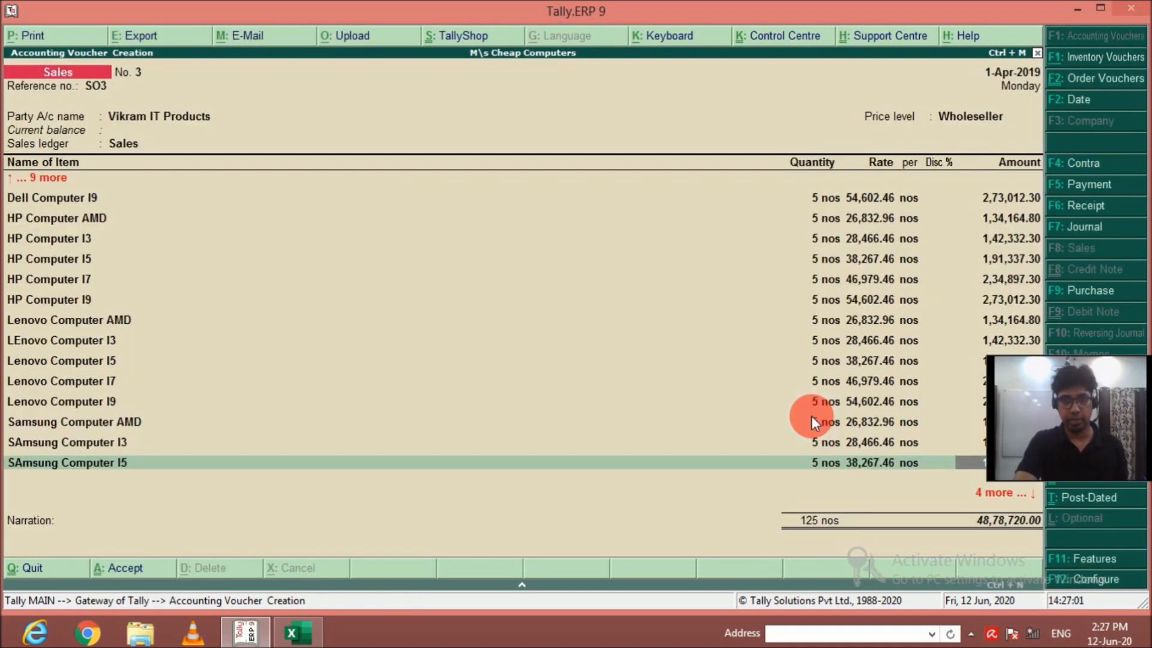
{"action": "key", "text": "Return"}
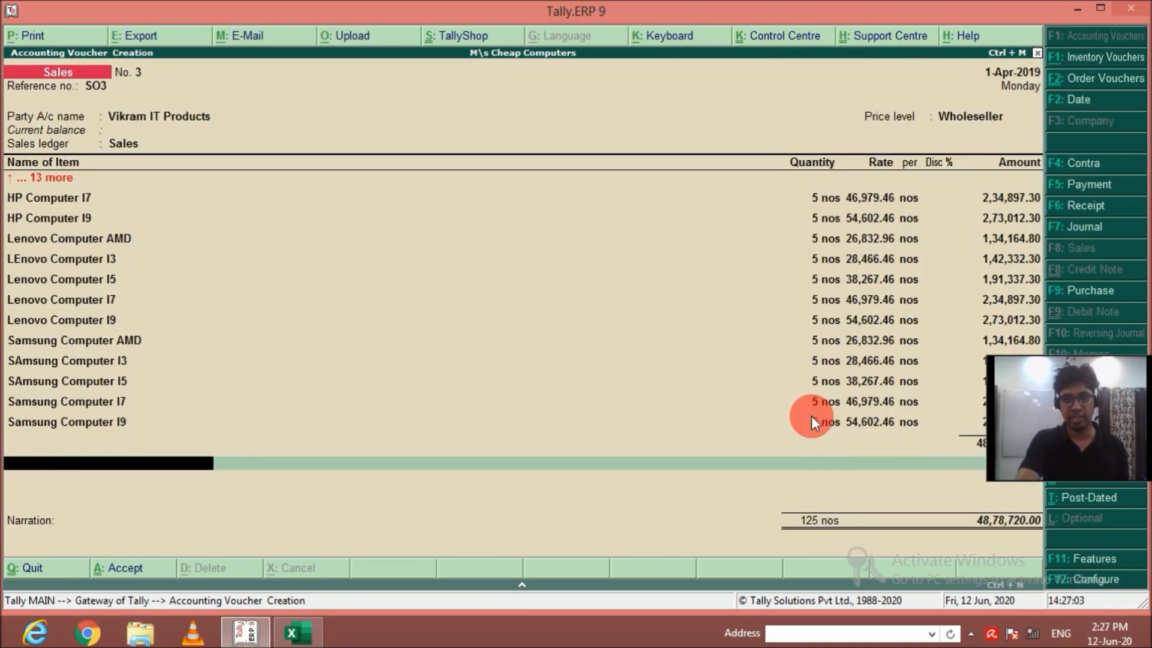
End the item list, leave the narration empty and save the sales voucher for Vikram IT Products.
{"action": "key", "text": "Return"}
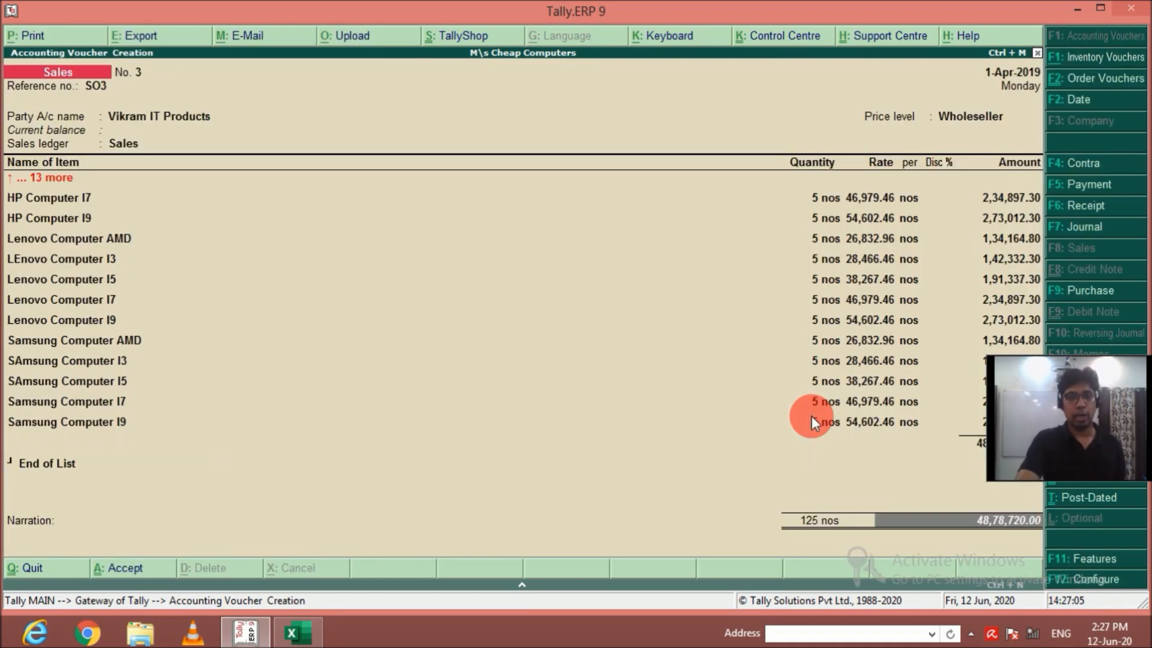
{"action": "key", "text": "Return"}
{"action": "key", "text": "Return"}
{"action": "key", "text": "Return"}
{"action": "key", "text": "Return"}
{"action": "key", "text": "Return"}
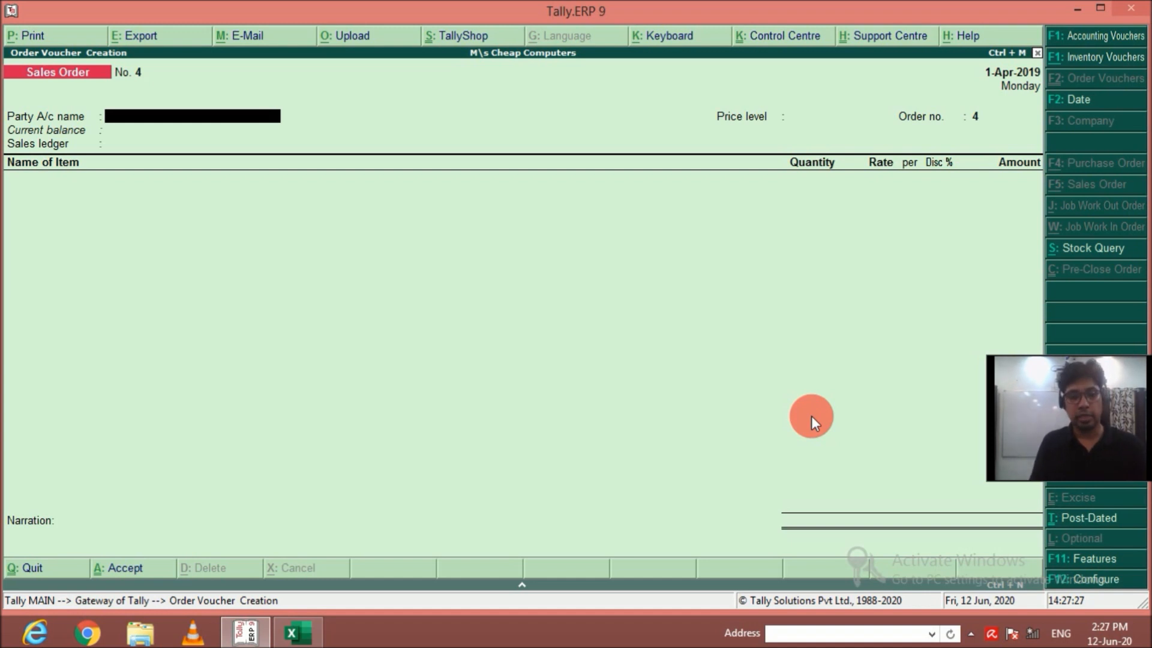
Quit the blank sales order and examine the balance sheet in detailed form.
{"action": "key", "text": "Escape"}
{"action": "key", "text": "y"}
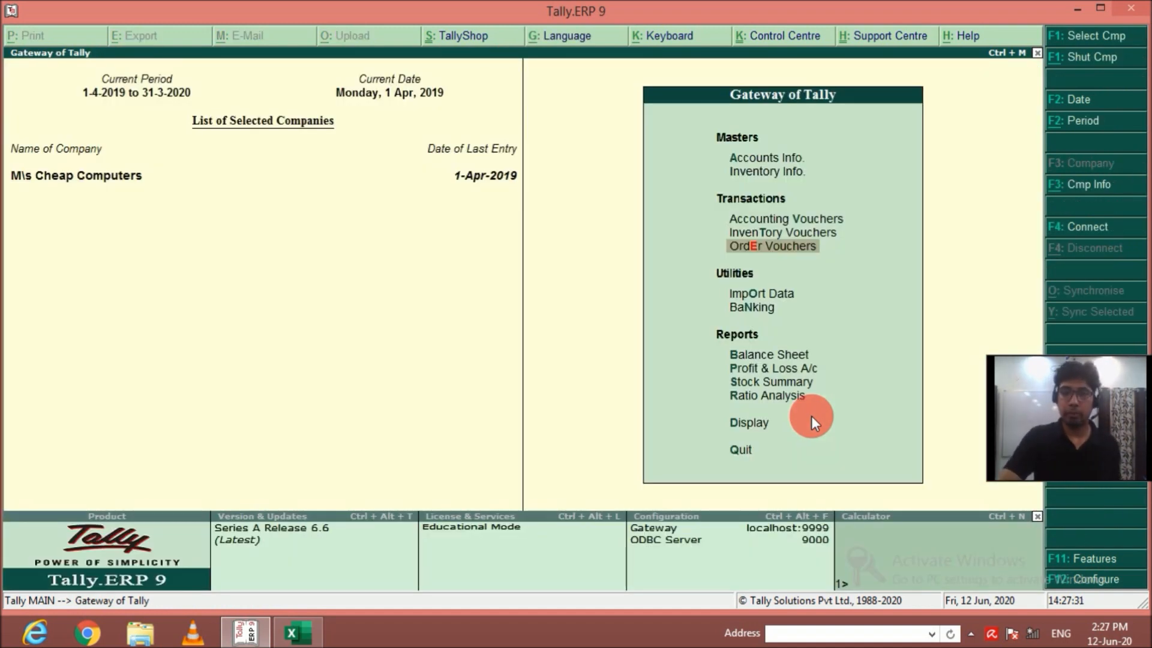
{"action": "key", "text": "Down"}
{"action": "key", "text": "Down"}
{"action": "key", "text": "Down"}
{"action": "key", "text": "Return"}
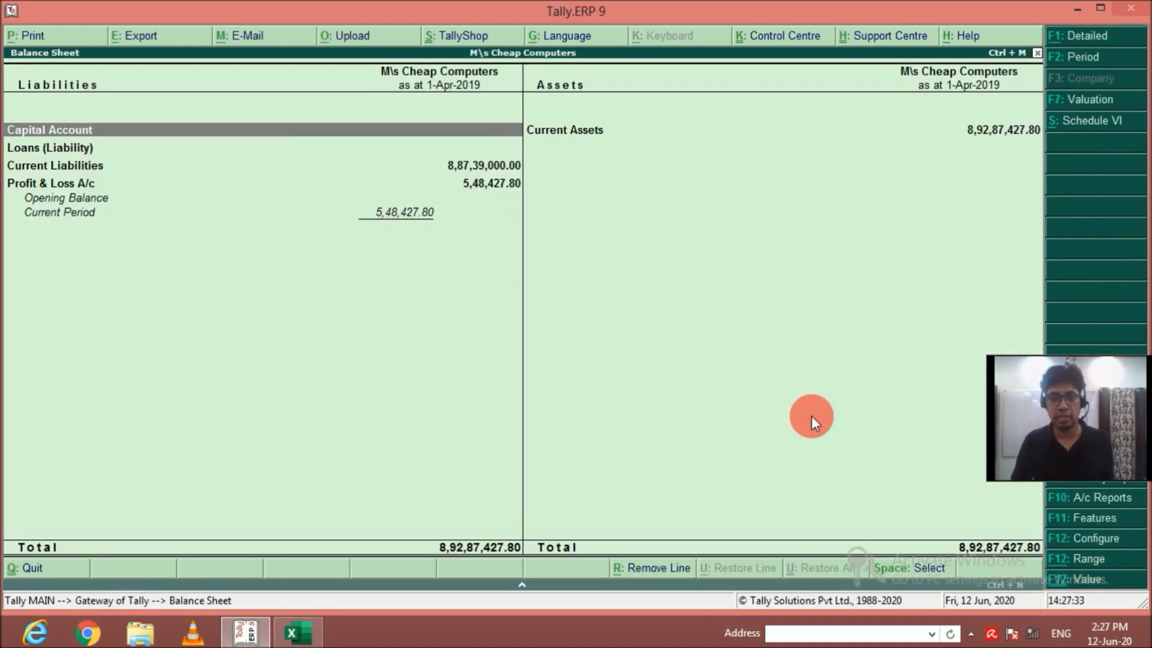
{"action": "key", "text": "alt+F1"}
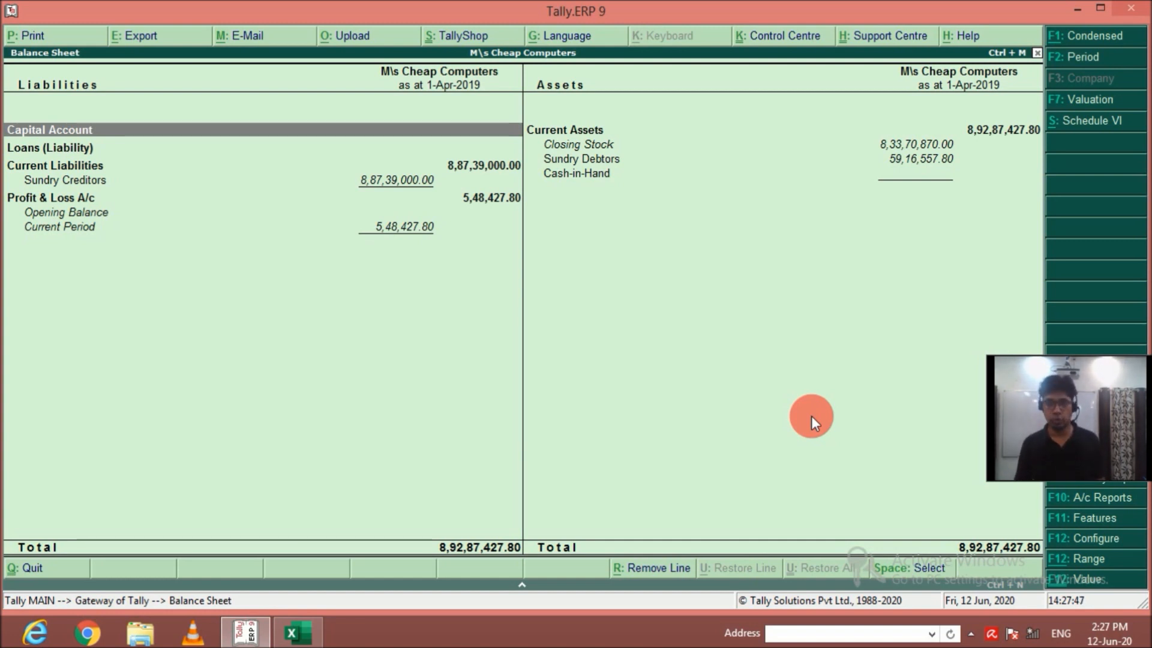
{"action": "key", "text": "Escape"}
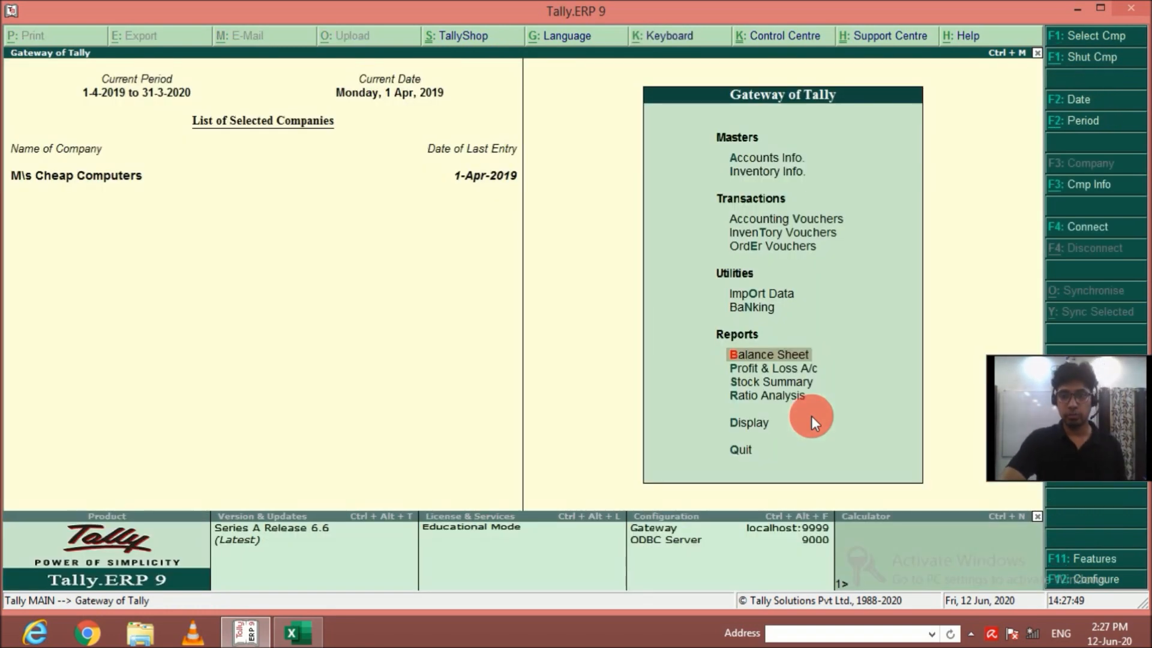
Examine the stock summary in detailed form, with the individual items under each brand.
{"action": "key", "text": "Down"}
{"action": "key", "text": "Down"}
{"action": "key", "text": "Return"}
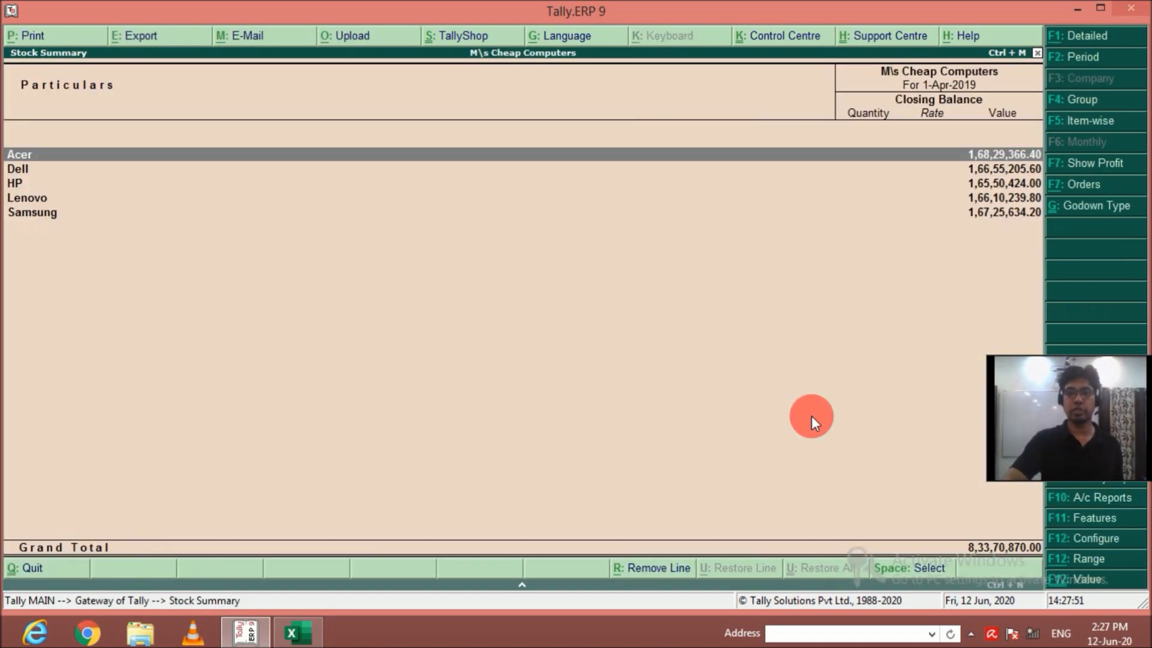
{"action": "key", "text": "alt+F1"}
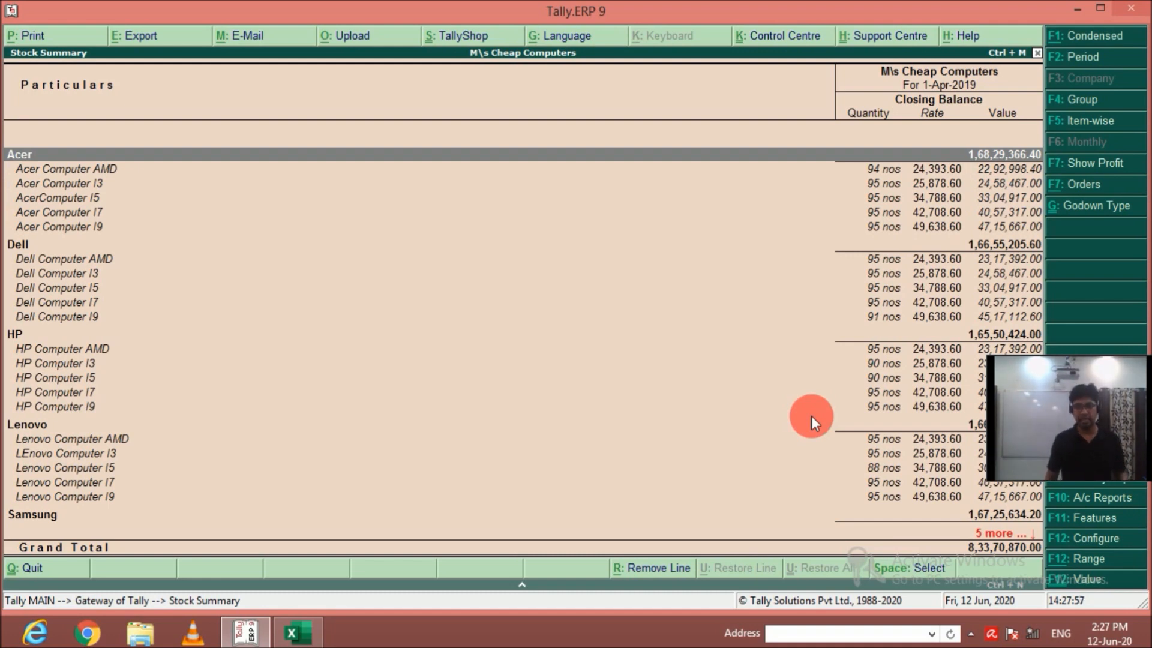
{"action": "key", "text": "Escape"}
{"action": "key", "text": "Escape"}
{"action": "key", "text": "Escape"}
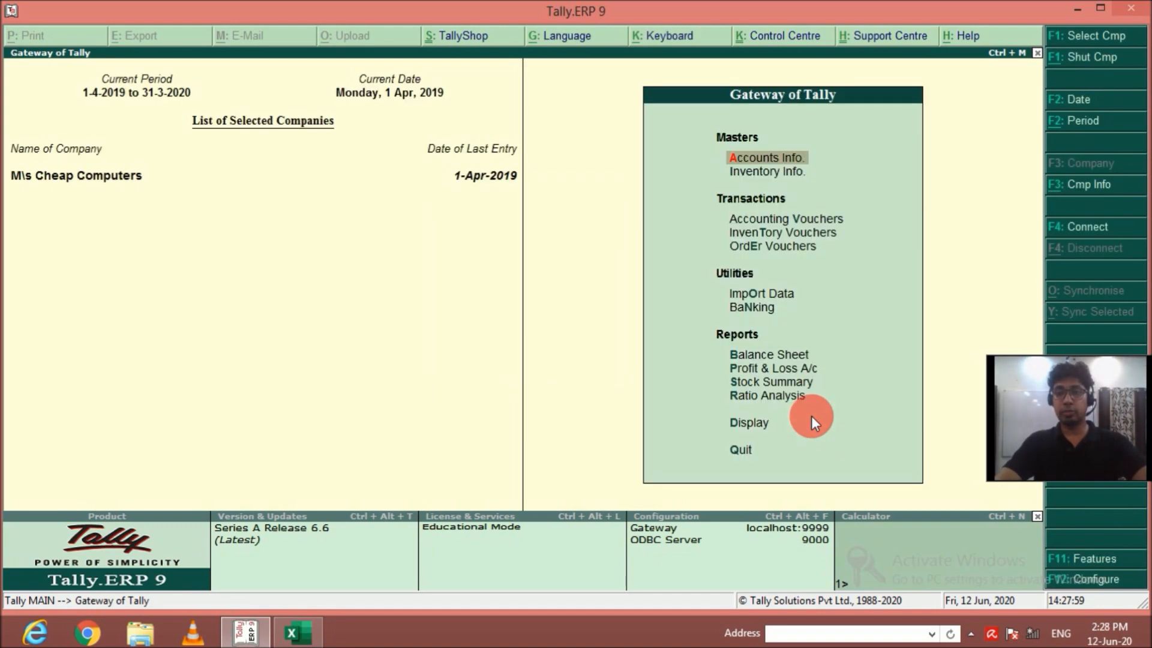
View the godown summary for the Primary godown and look into the Krishna Nagar stock by brand.
{"action": "key", "text": "d"}
{"action": "key", "text": "o"}
{"action": "key", "text": "g"}
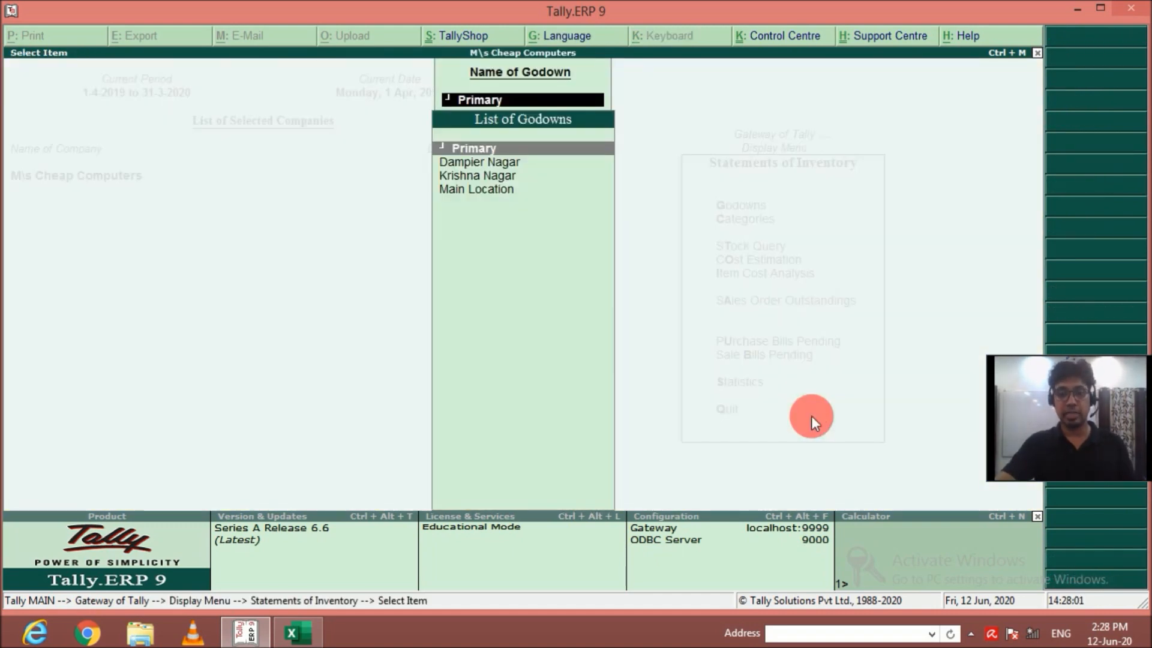
{"action": "key", "text": "Return"}
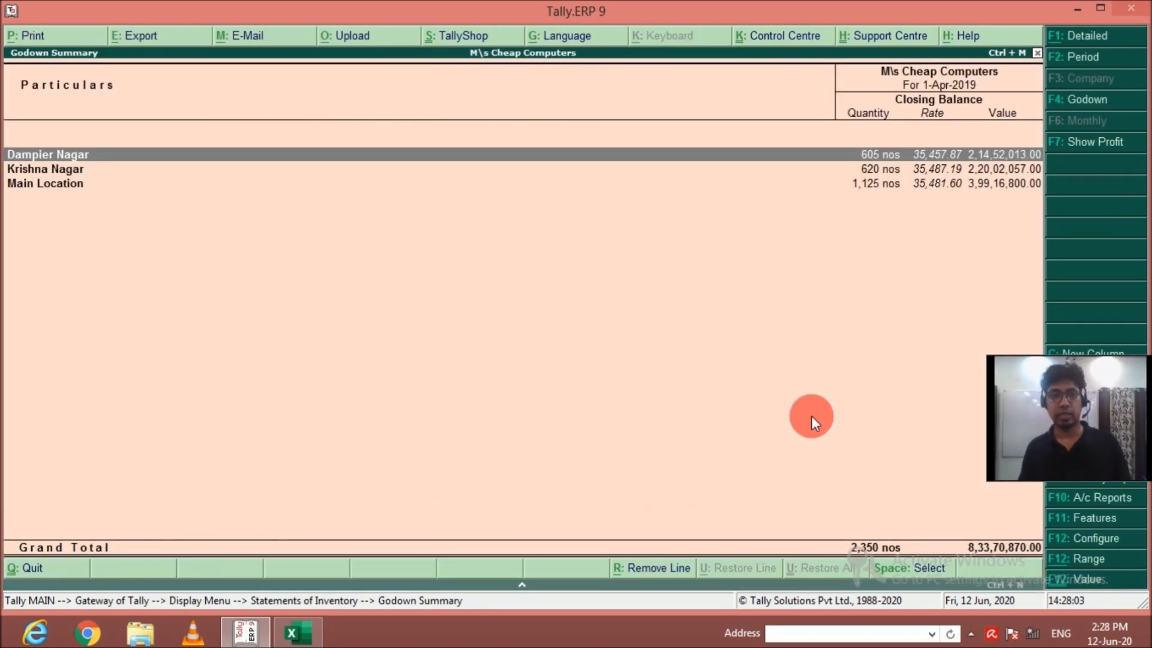
{"action": "key", "text": "Down"}
{"action": "key", "text": "Return"}
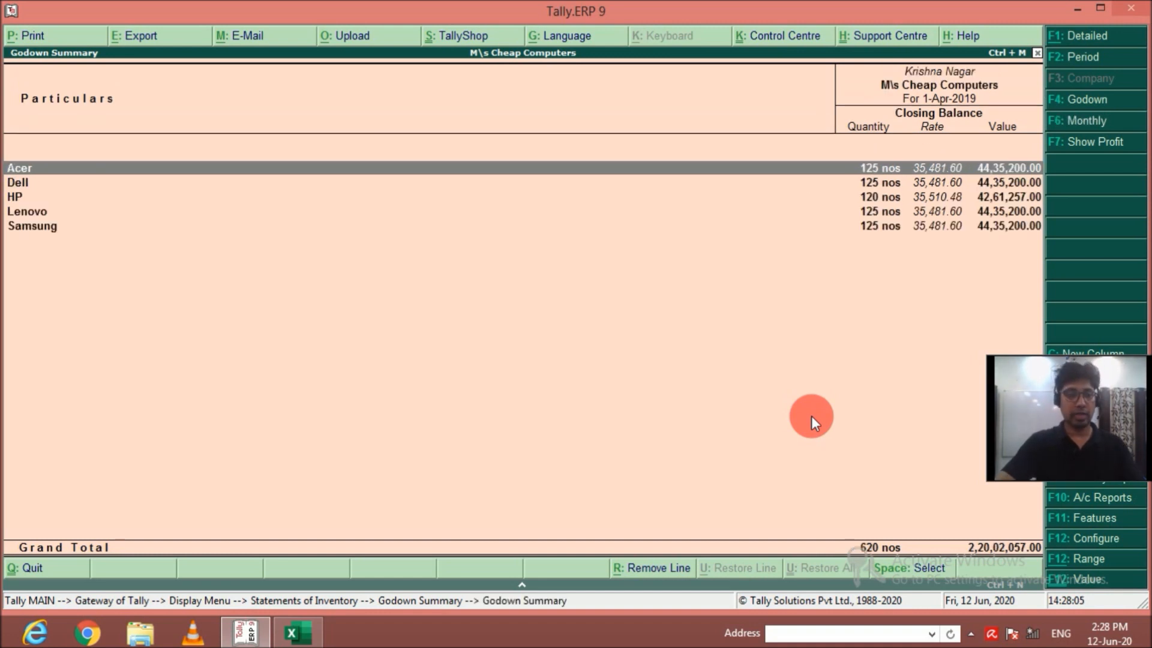
{"action": "key", "text": "Escape"}
Examine the Main Location godown's stock in detailed form, from the Acer items down to the Samsung items.
{"action": "key", "text": "Down"}
{"action": "key", "text": "Return"}
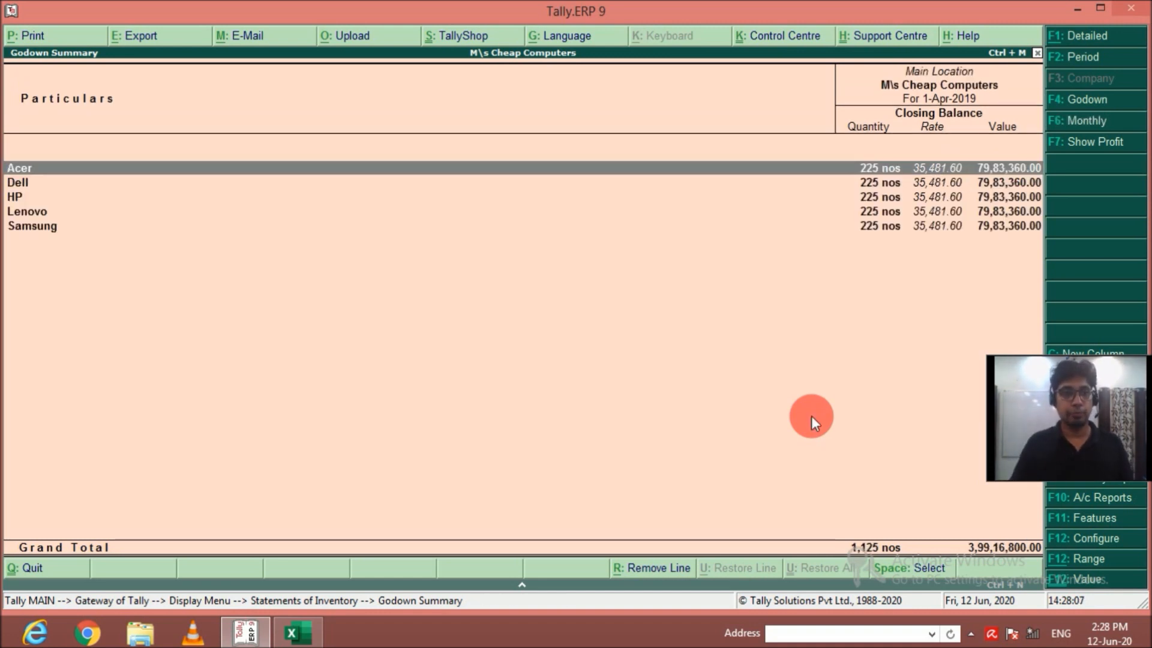
{"action": "key", "text": "alt+F1"}
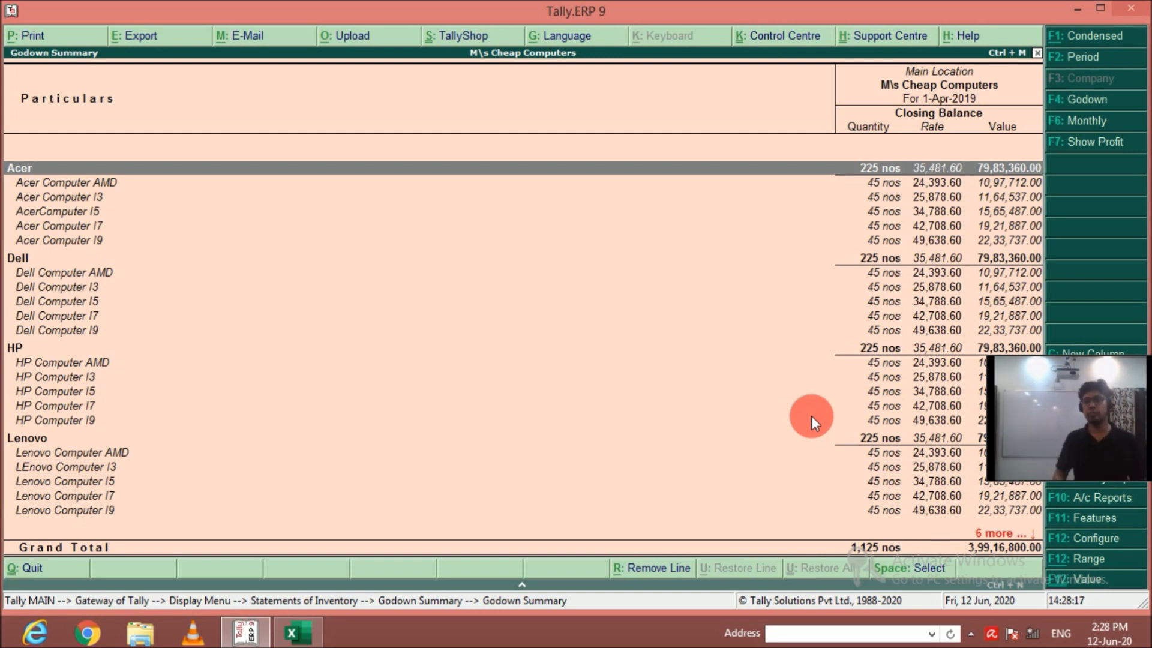
{"action": "key", "text": "Down"}
{"action": "key", "text": "Down"}
{"action": "key", "text": "Down"}
{"action": "key", "text": "Down"}
{"action": "key", "text": "Down"}
{"action": "key", "text": "Down"}
{"action": "key", "text": "Down"}
{"action": "key", "text": "Down"}
{"action": "key", "text": "Down"}
{"action": "key", "text": "Down"}
{"action": "key", "text": "Down"}
{"action": "key", "text": "Down"}
{"action": "key", "text": "Down"}
{"action": "key", "text": "Down"}
{"action": "key", "text": "Down"}
{"action": "key", "text": "Down"}
{"action": "key", "text": "Down"}
{"action": "key", "text": "Down"}
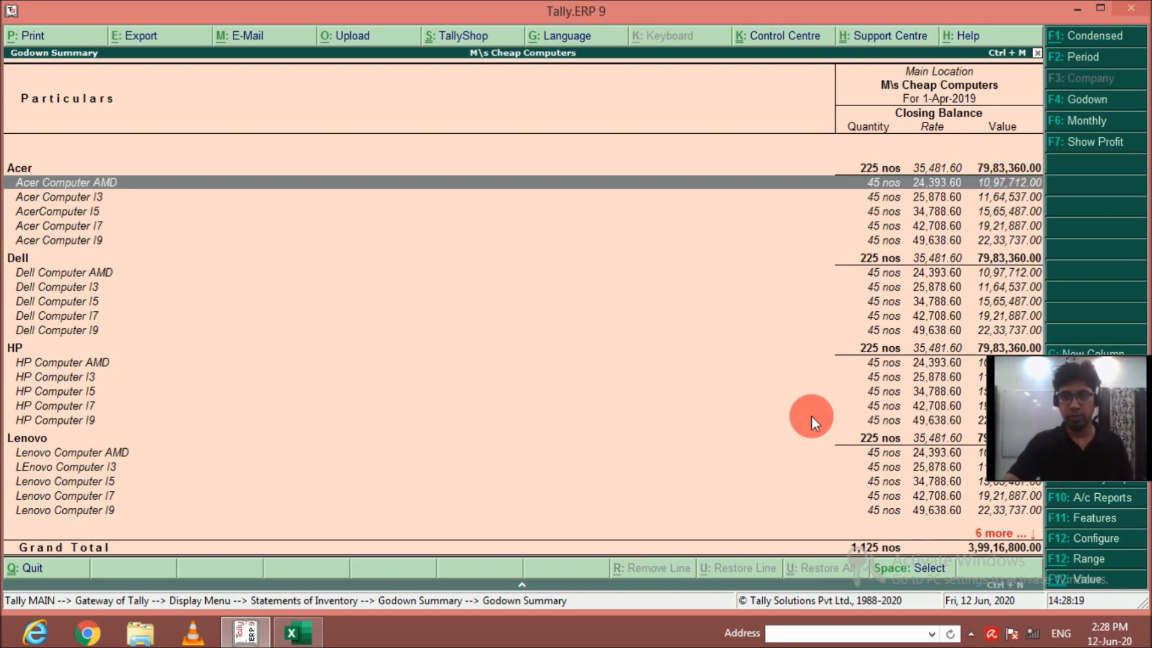
{"action": "key", "text": "Down"}
{"action": "key", "text": "Down"}
{"action": "key", "text": "Down"}
{"action": "key", "text": "Down"}
{"action": "key", "text": "Down"}
{"action": "key", "text": "Down"}
{"action": "key", "text": "Down"}
{"action": "key", "text": "Down"}
{"action": "key", "text": "Down"}
{"action": "key", "text": "Down"}
{"action": "key", "text": "Down"}
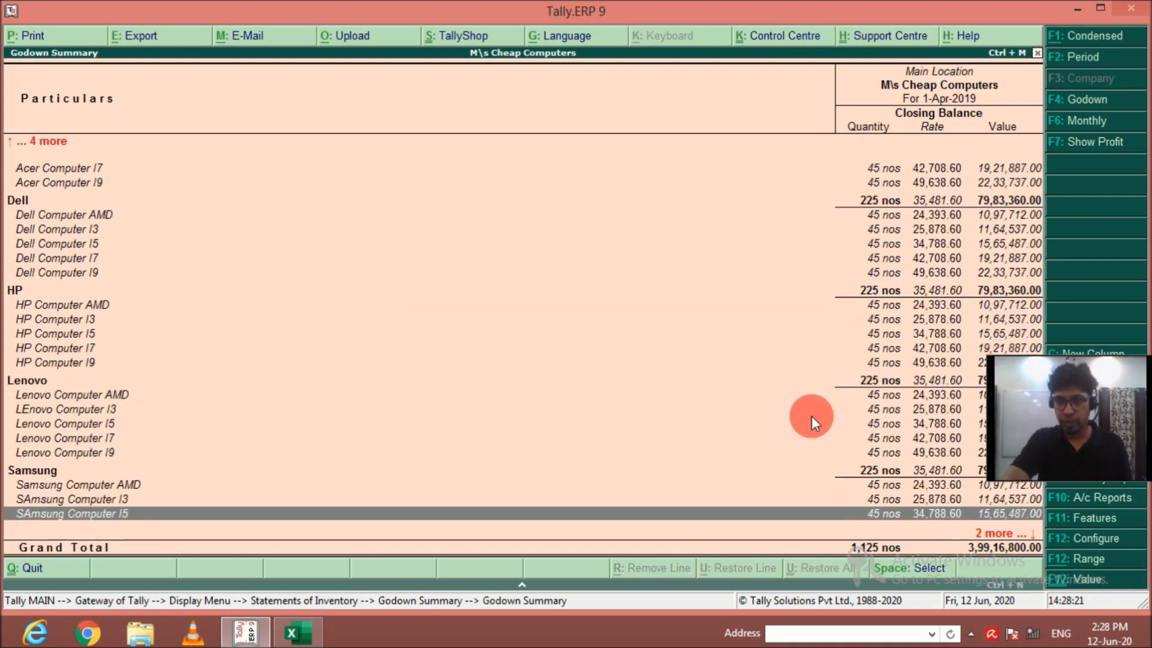
{"action": "key", "text": "Escape"}
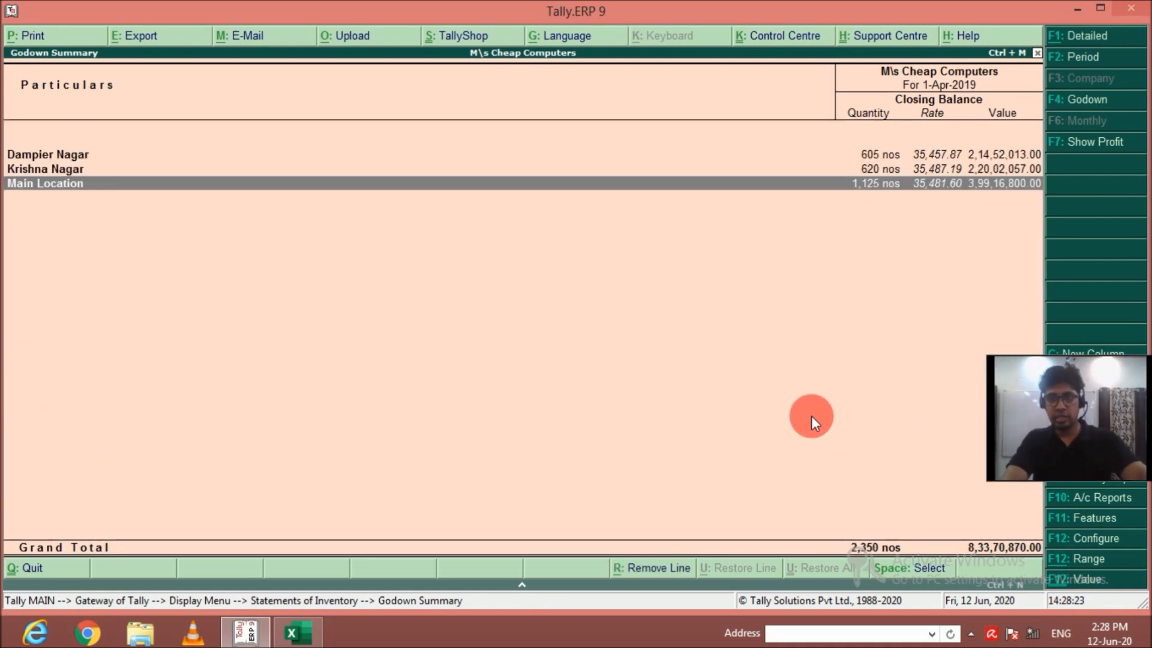
Review the Krishna Nagar godown's closing stock in detailed form, item by item across all brands.
{"action": "key", "text": "Up"}
{"action": "key", "text": "Return"}
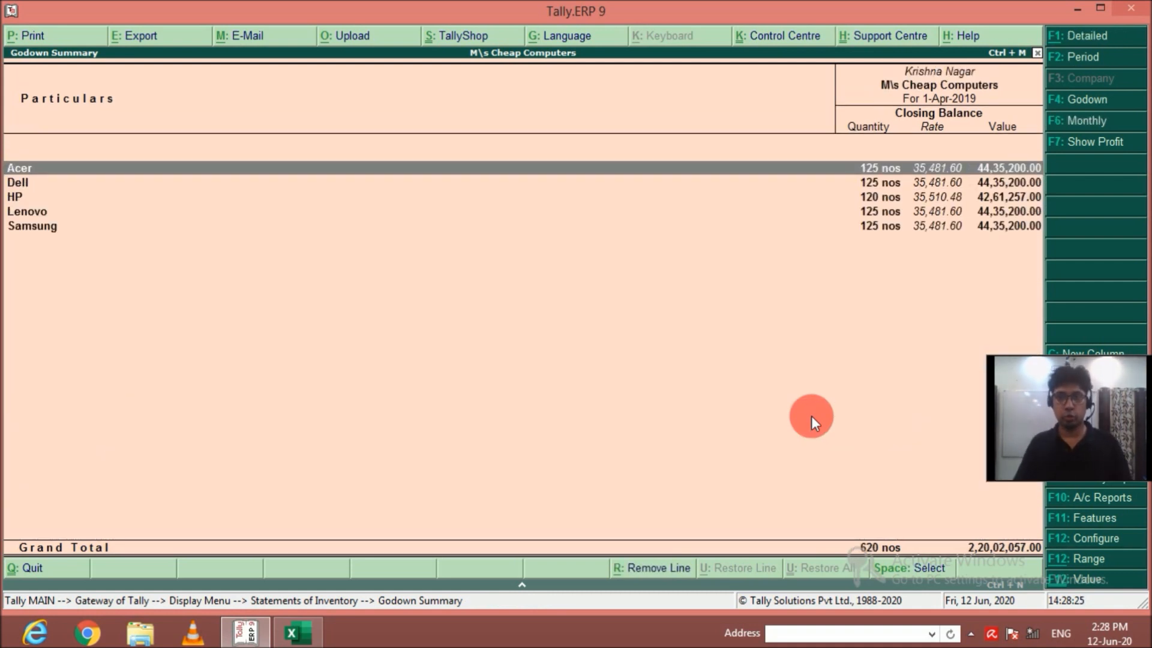
{"action": "key", "text": "alt+F1"}
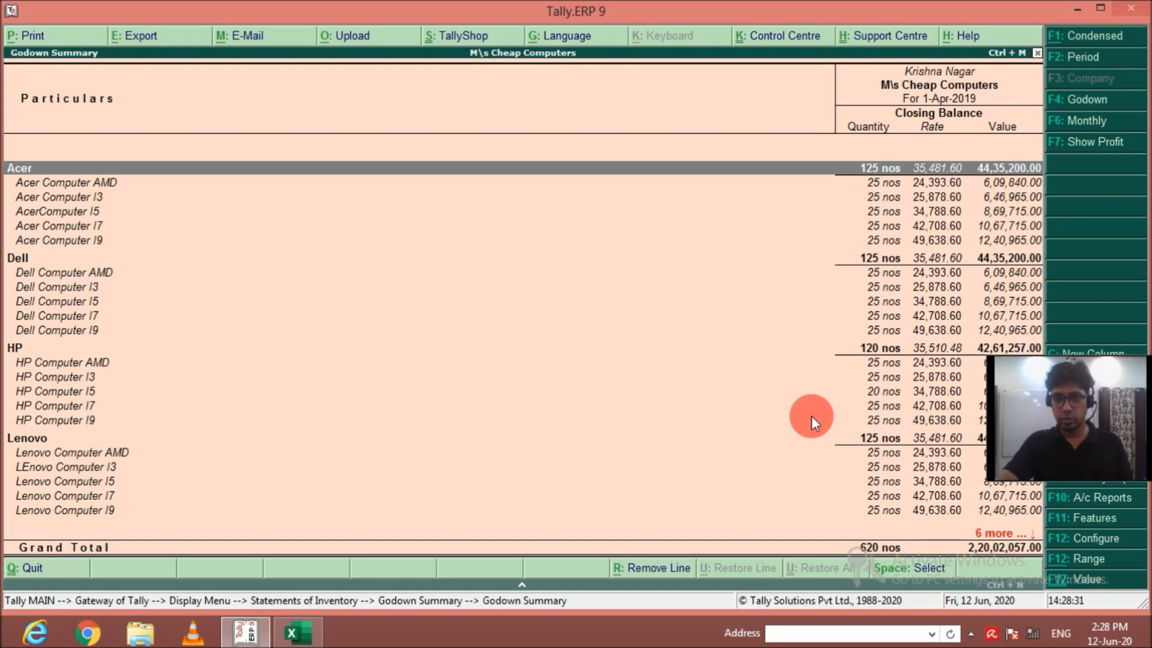
{"action": "key", "text": "Down"}
{"action": "key", "text": "Down"}
{"action": "key", "text": "Down"}
{"action": "key", "text": "Down"}
{"action": "key", "text": "Down"}
{"action": "key", "text": "Down"}
{"action": "key", "text": "Down"}
{"action": "key", "text": "Down"}
{"action": "key", "text": "Down"}
{"action": "key", "text": "Down"}
{"action": "key", "text": "Down"}
{"action": "key", "text": "Down"}
{"action": "key", "text": "Down"}
{"action": "key", "text": "Down"}
{"action": "key", "text": "Down"}
{"action": "key", "text": "Down"}
{"action": "key", "text": "Down"}
{"action": "key", "text": "Down"}
{"action": "key", "text": "Down"}
{"action": "key", "text": "Down"}
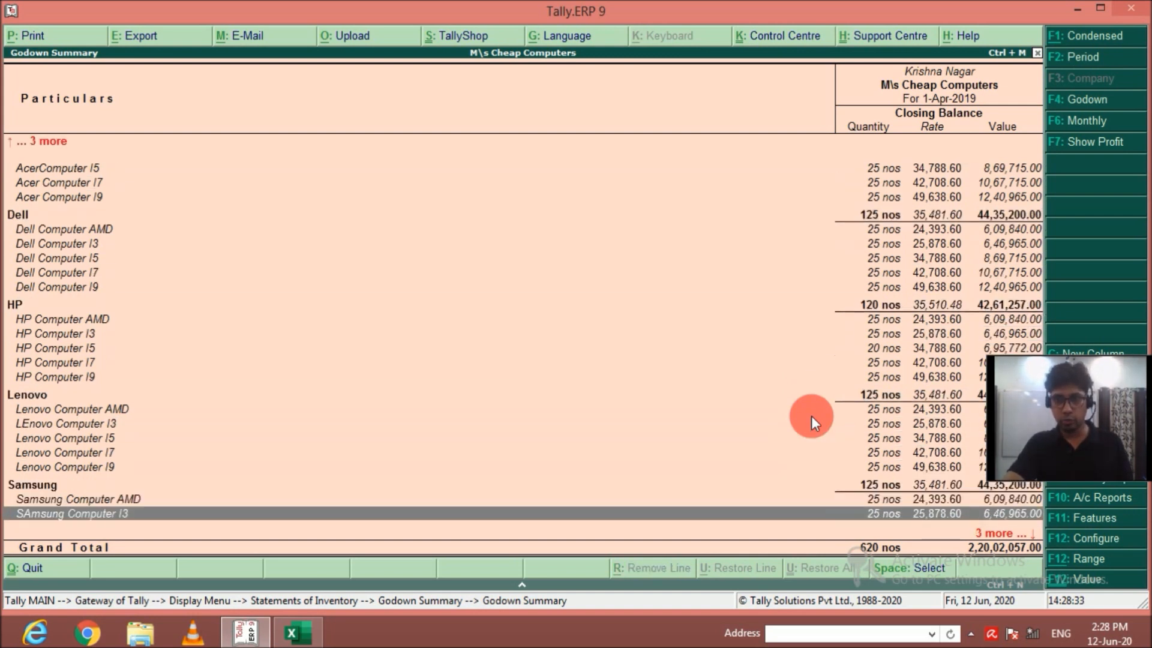
{"action": "key", "text": "Down"}
{"action": "key", "text": "Up"}
{"action": "key", "text": "Up"}
{"action": "key", "text": "Up"}
{"action": "key", "text": "Up"}
{"action": "key", "text": "Up"}
{"action": "key", "text": "Up"}
{"action": "key", "text": "Up"}
{"action": "key", "text": "Up"}
{"action": "key", "text": "Up"}
{"action": "key", "text": "Up"}
{"action": "key", "text": "Up"}
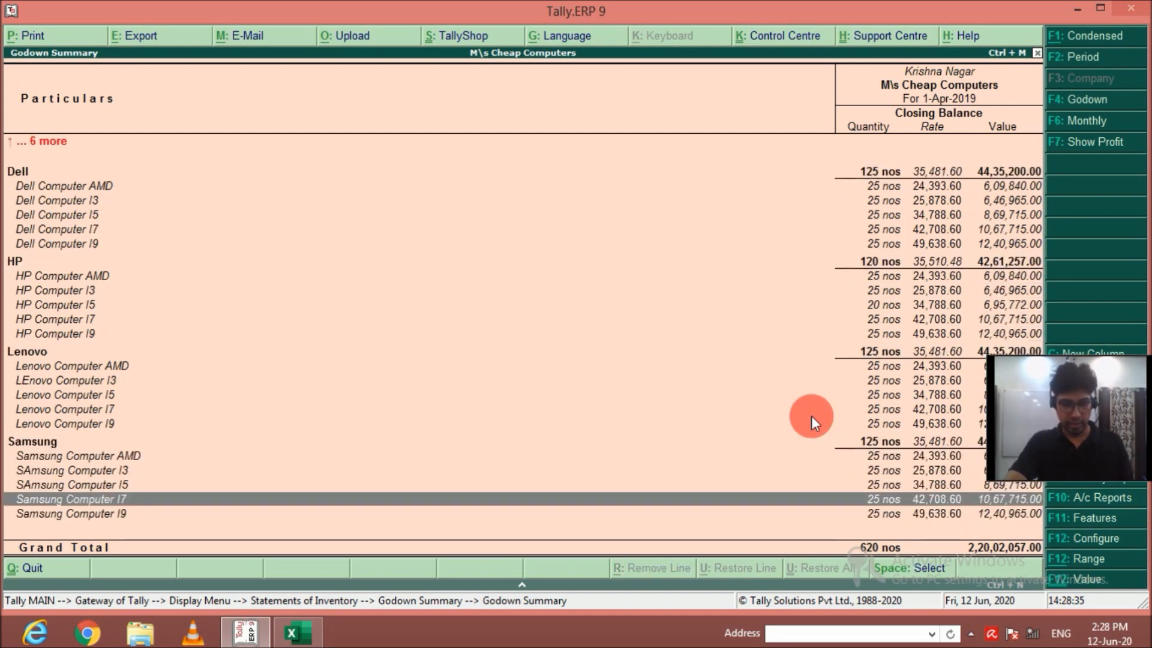
{"action": "key", "text": "Up"}
{"action": "key", "text": "Up"}
{"action": "key", "text": "Up"}
{"action": "key", "text": "Up"}
{"action": "key", "text": "Up"}
{"action": "key", "text": "Up"}
{"action": "key", "text": "Up"}
{"action": "key", "text": "Up"}
{"action": "key", "text": "Up"}
{"action": "key", "text": "Up"}
{"action": "key", "text": "Up"}
{"action": "key", "text": "Up"}
{"action": "key", "text": "Up"}
{"action": "key", "text": "Up"}
{"action": "key", "text": "Up"}
{"action": "key", "text": "Up"}
{"action": "key", "text": "Up"}
{"action": "key", "text": "Up"}
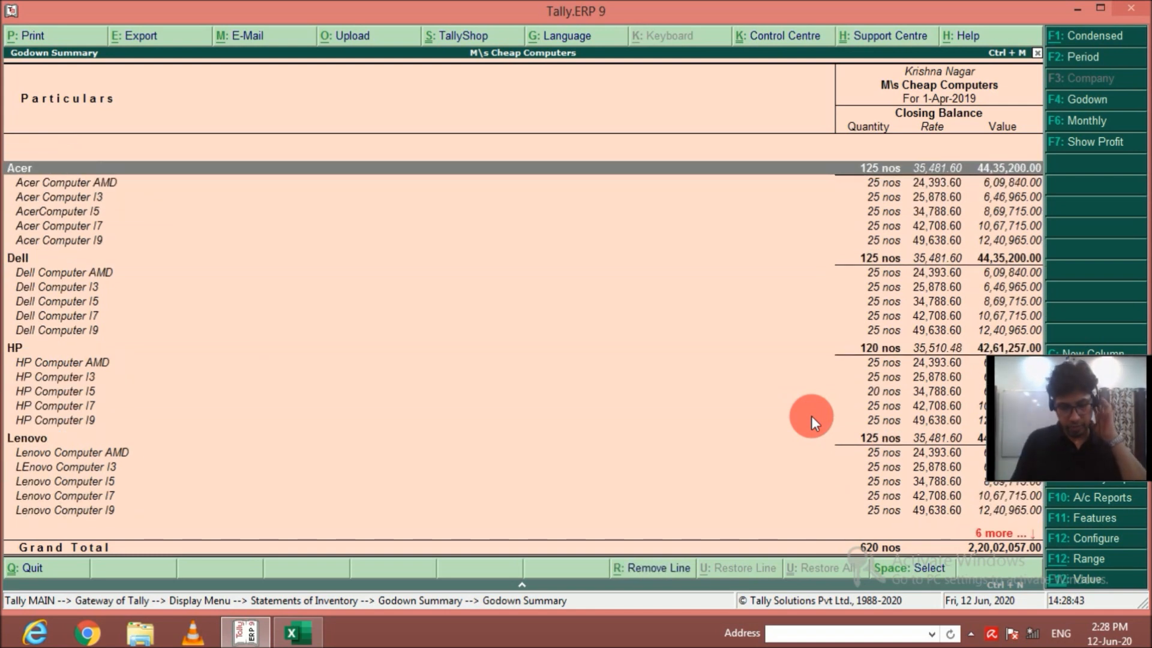
Check the HP Computer I5 line in the Krishna Nagar stock and close the inventory reports back to the Gateway of Tally.
{"action": "key", "text": "Down"}
{"action": "key", "text": "Down"}
{"action": "key", "text": "Down"}
{"action": "key", "text": "Down"}
{"action": "key", "text": "Down"}
{"action": "key", "text": "Down"}
{"action": "key", "text": "Down"}
{"action": "key", "text": "Down"}
{"action": "key", "text": "Down"}
{"action": "key", "text": "Down"}
{"action": "key", "text": "Down"}
{"action": "key", "text": "Down"}
{"action": "key", "text": "Down"}
{"action": "key", "text": "Down"}
{"action": "key", "text": "Down"}
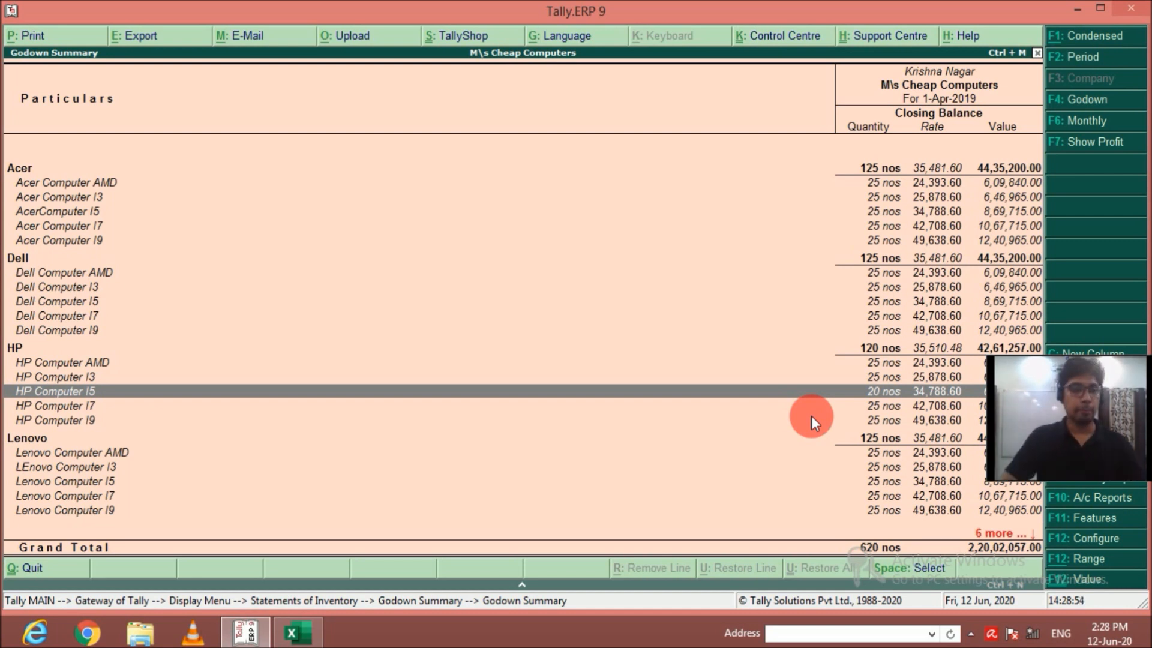
{"action": "key", "text": "Escape"}
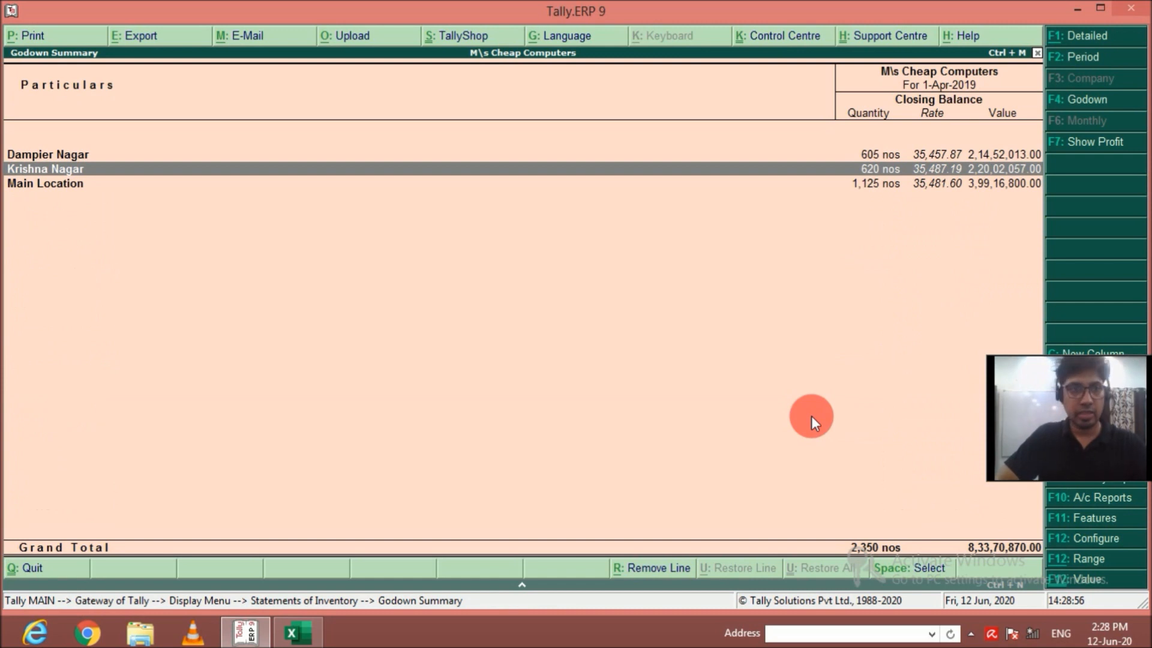
{"action": "key", "text": "Escape"}
{"action": "key", "text": "Escape"}
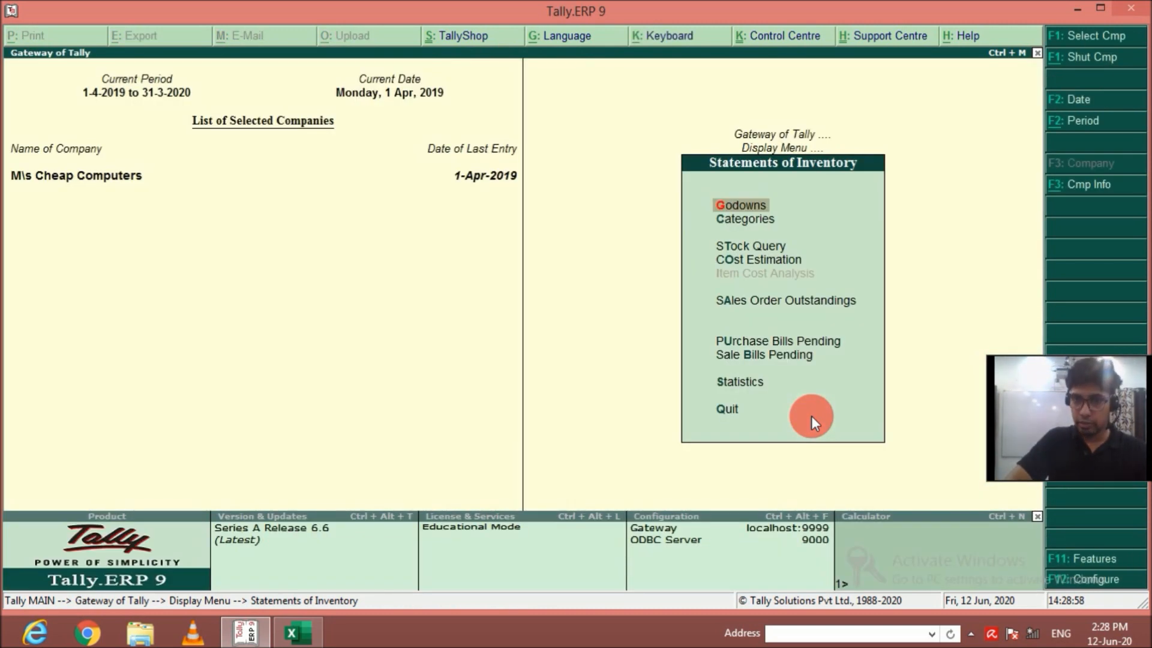
{"action": "key", "text": "Escape"}
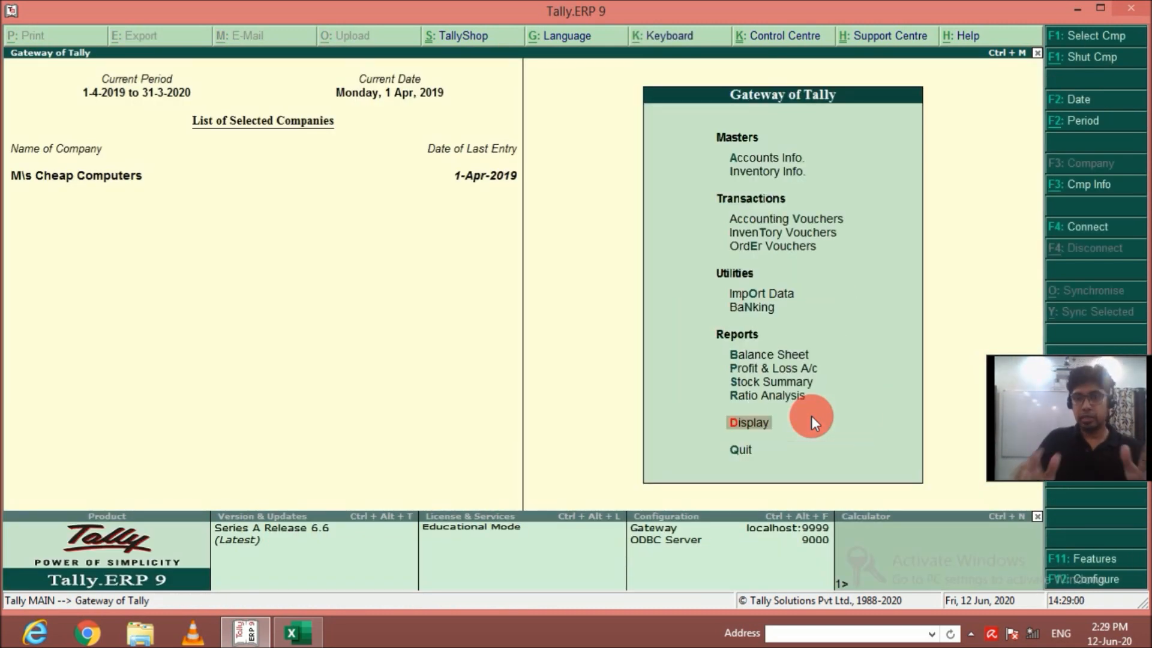